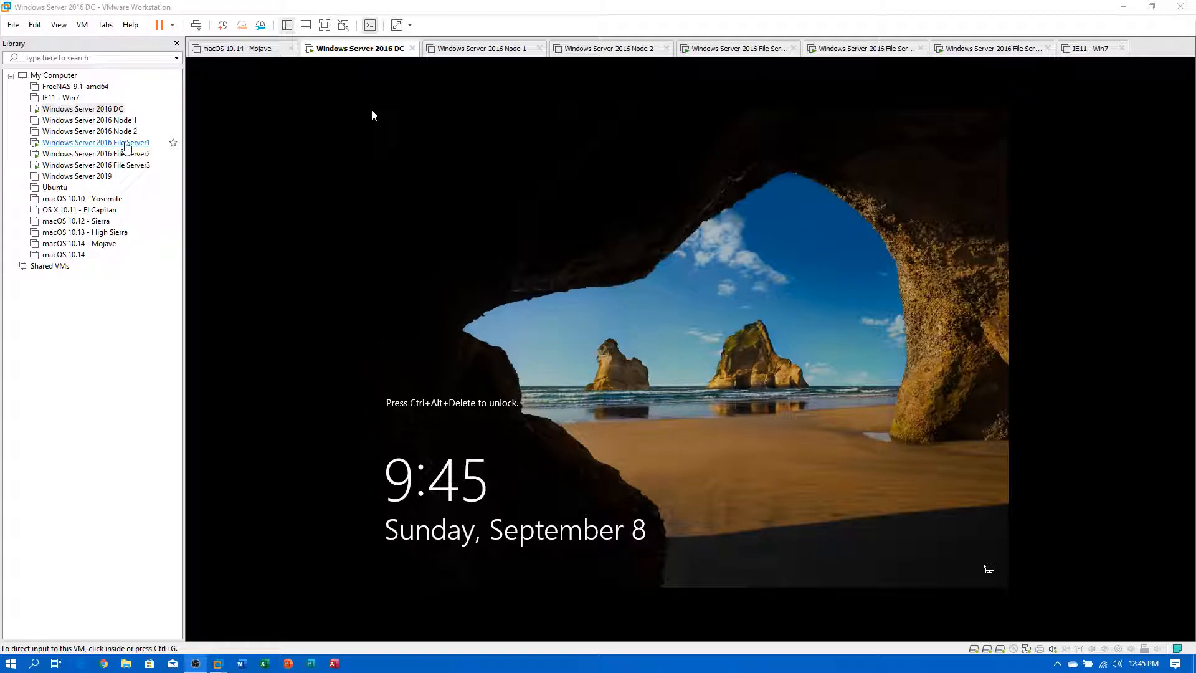
Select the Windows Server 2016 DC virtual machine in the Library and wake its screen.
{"action": "left_click", "coordinate": [87, 110]}
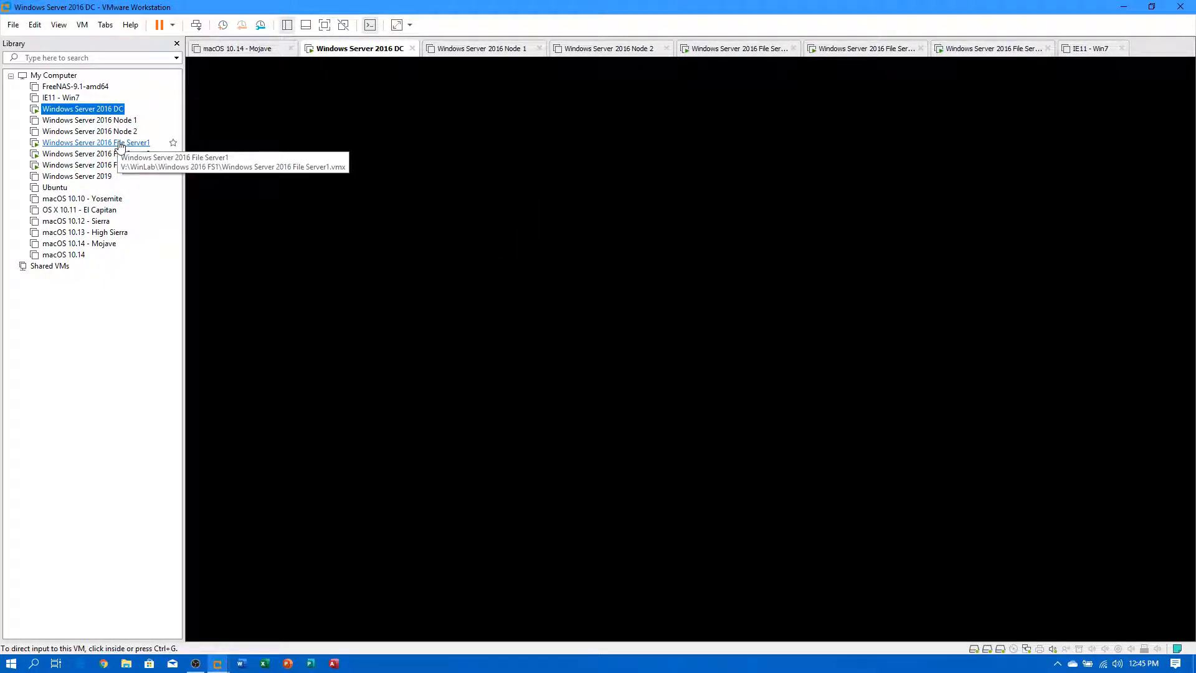
{"action": "left_click", "coordinate": [120, 144]}
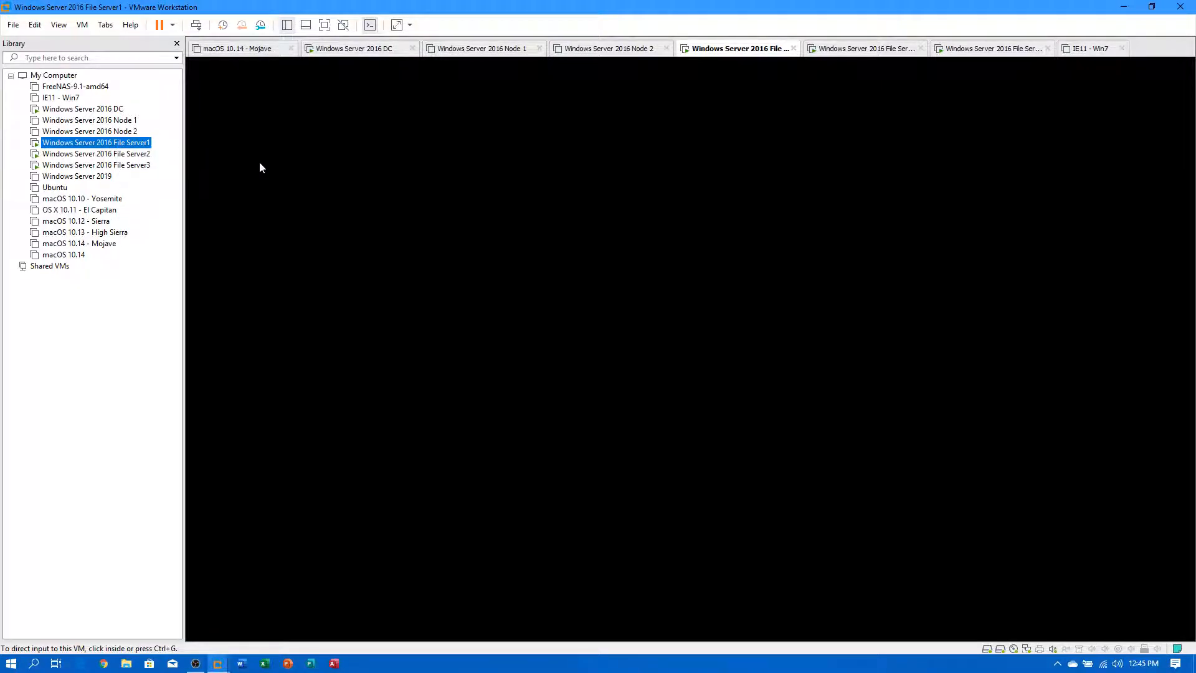
{"action": "left_click", "coordinate": [342, 178]}
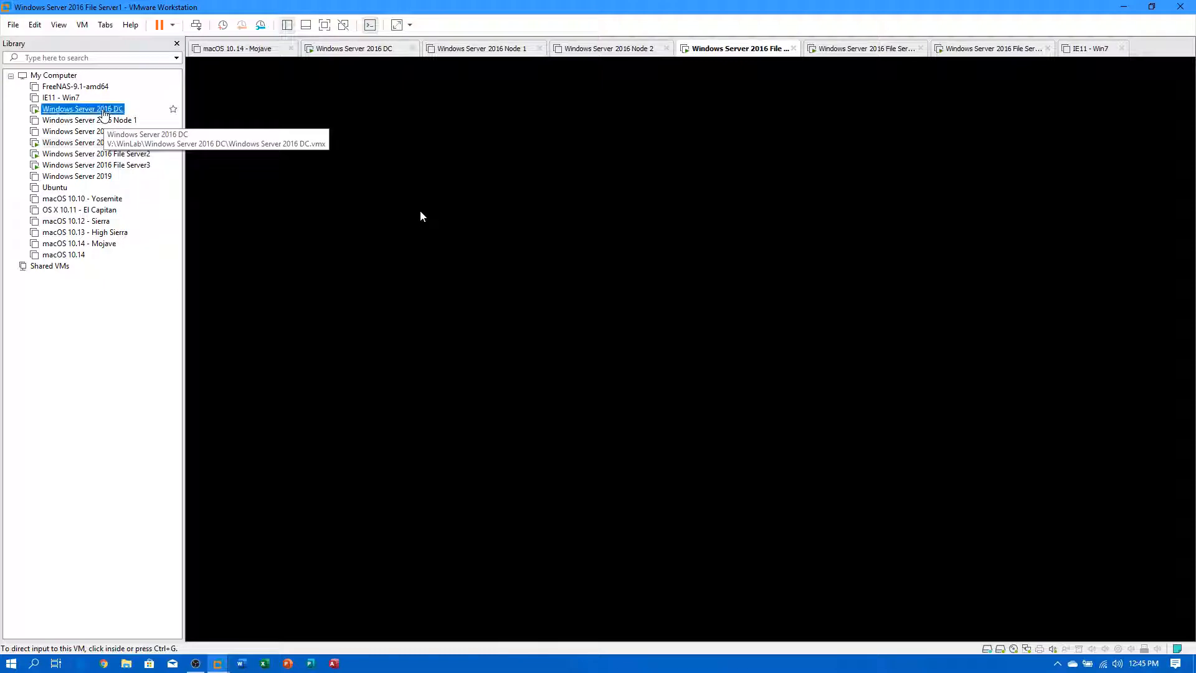
{"action": "left_click", "coordinate": [83, 109]}
{"action": "left_click", "coordinate": [373, 115]}
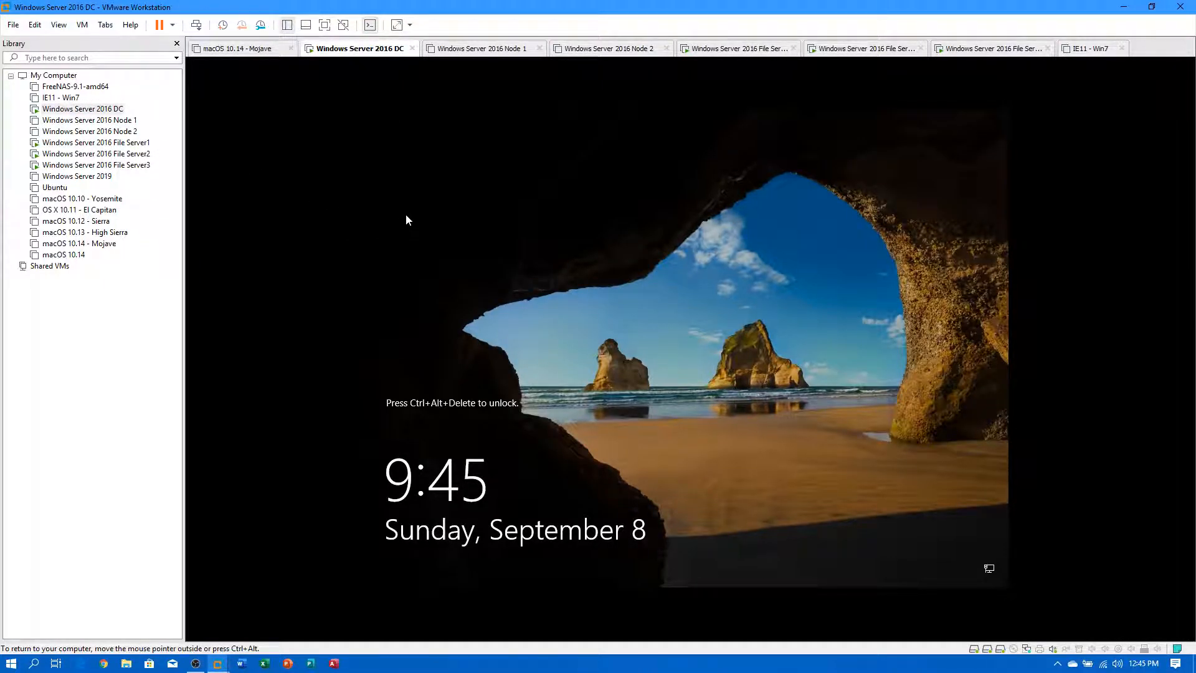
Sign in to the DC with the account password, retrying after two incorrect-password errors.
{"action": "key", "text": "ctrl+alt+Insert"}
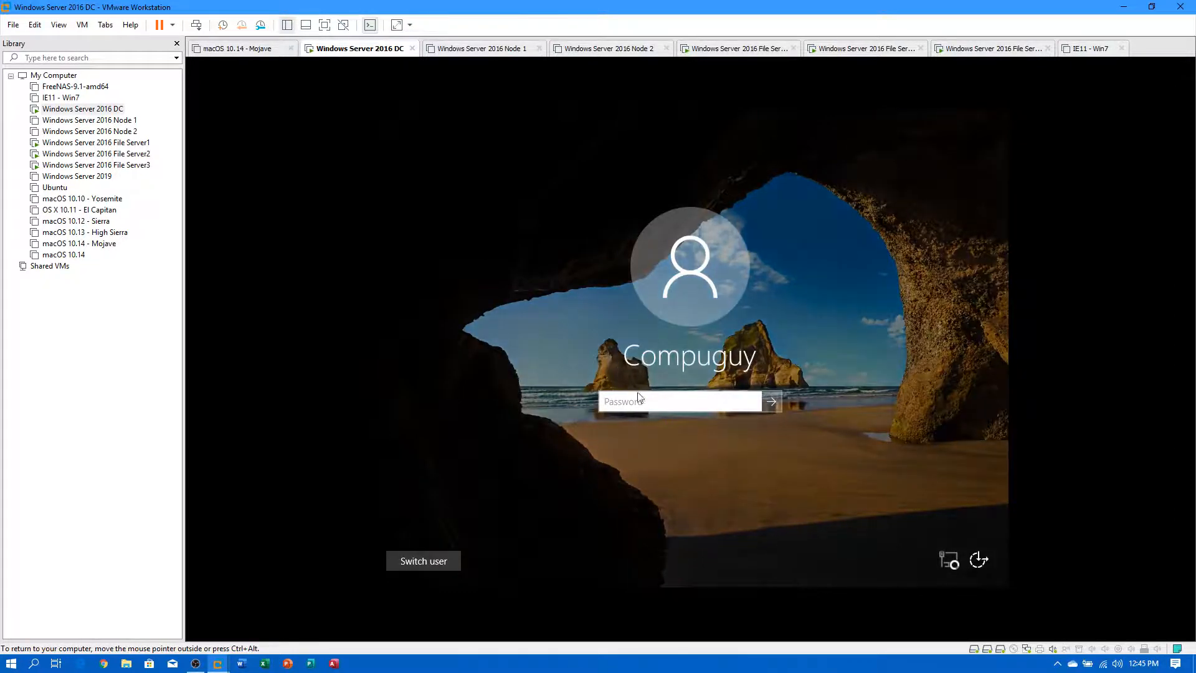
{"action": "type", "text": "••"}
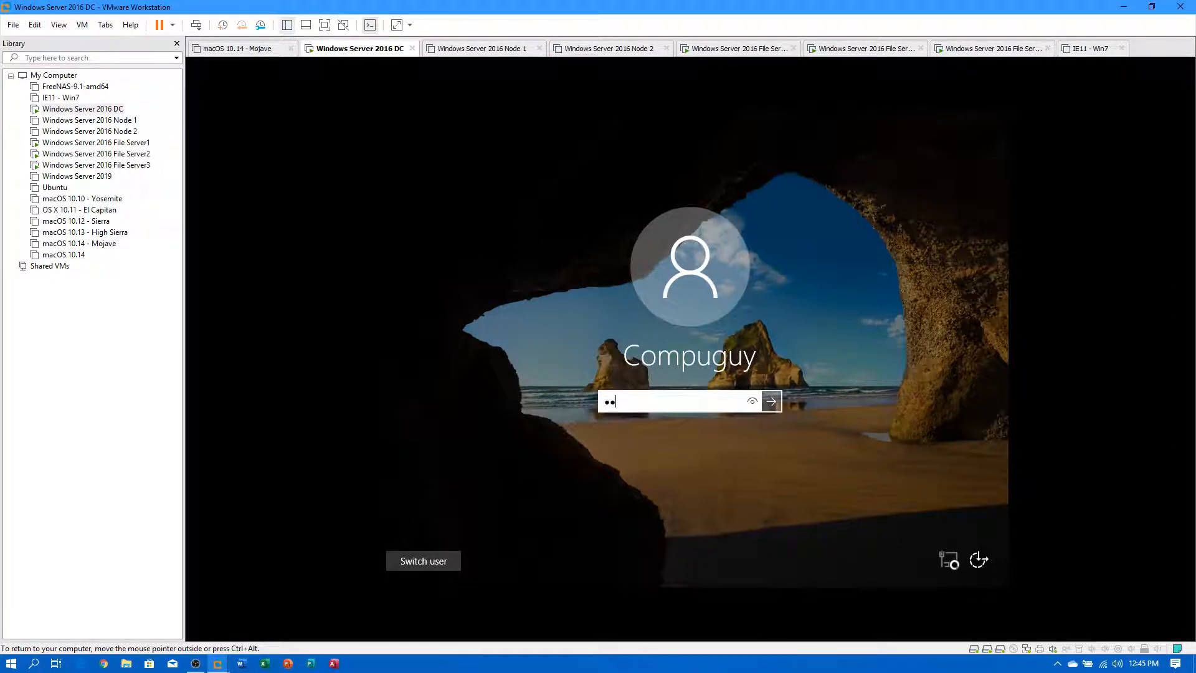
{"action": "key", "text": "Return"}
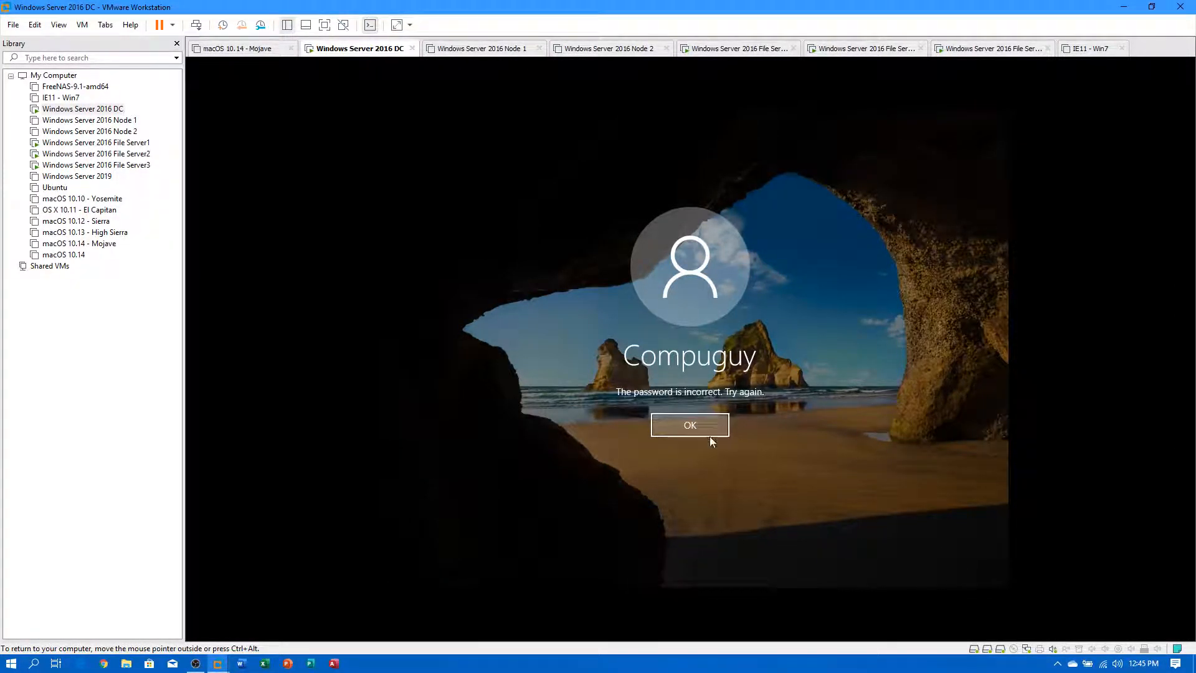
{"action": "left_click", "coordinate": [709, 430]}
{"action": "type", "text": "••••"}
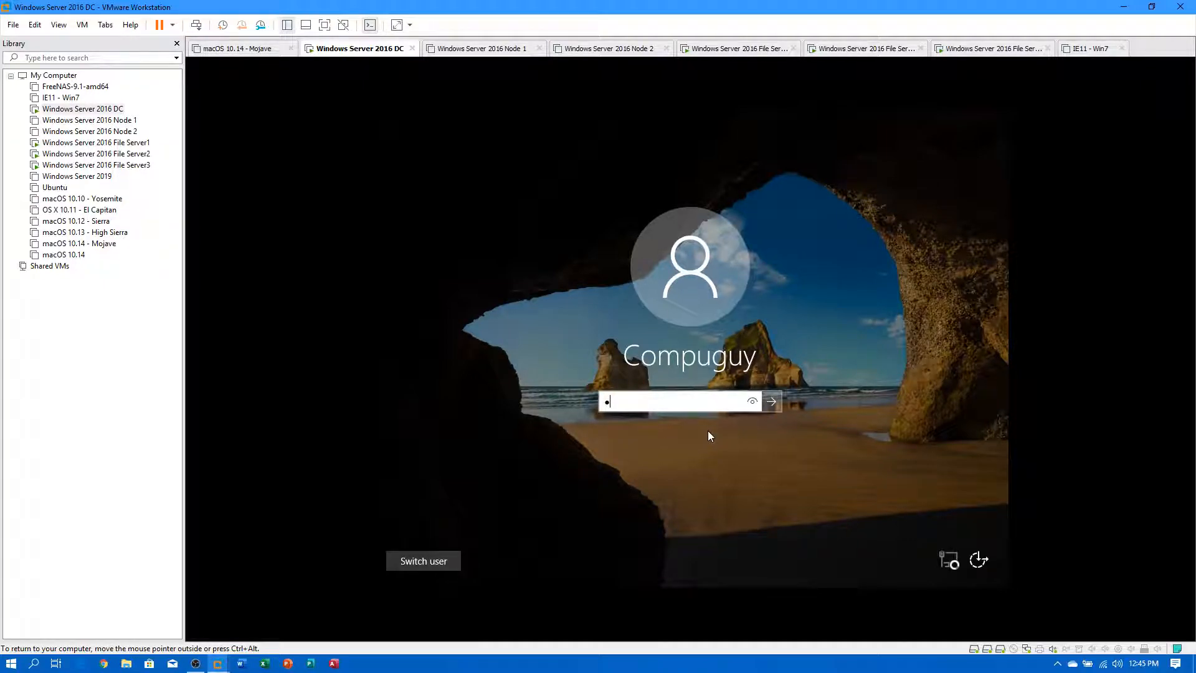
{"action": "type", "text": "•••••"}
{"action": "key", "text": "Return"}
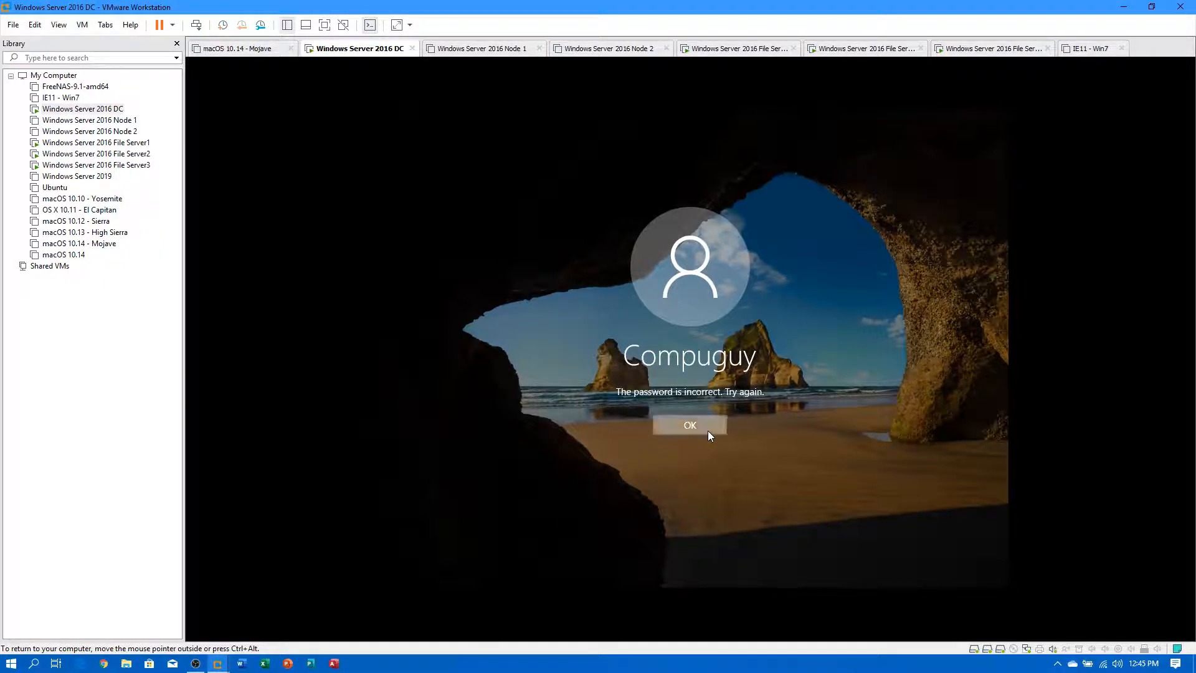
{"action": "left_click", "coordinate": [709, 430]}
{"action": "type", "text": "••••••••"}
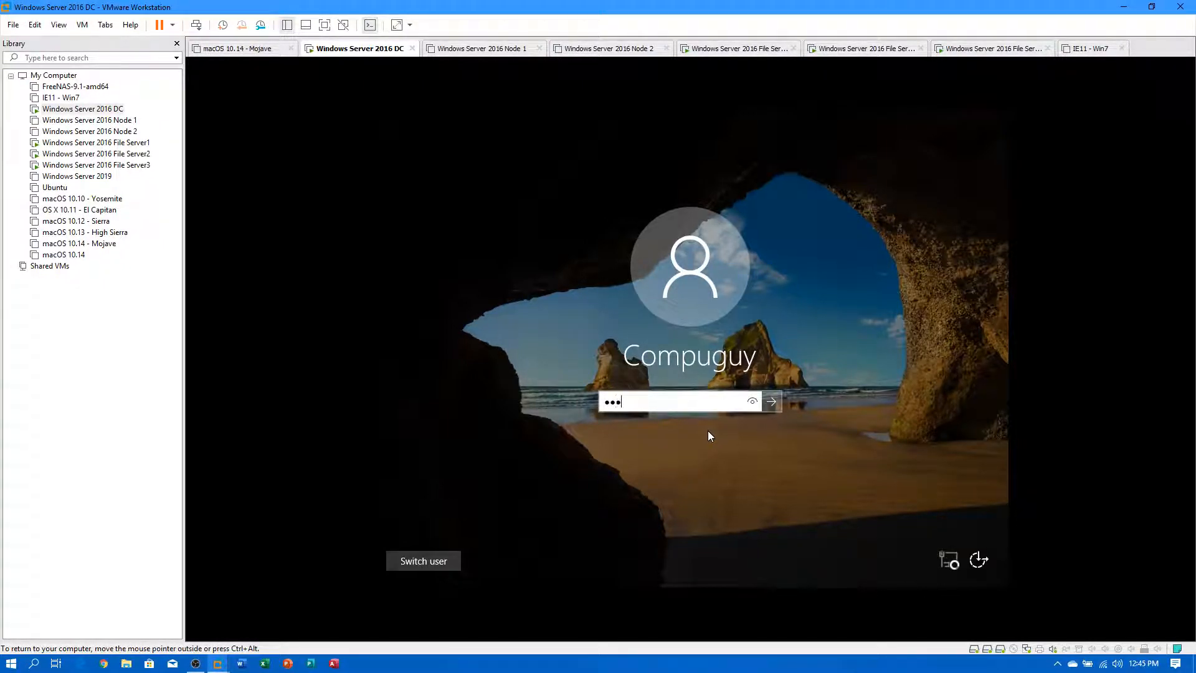
{"action": "key", "text": "Return"}
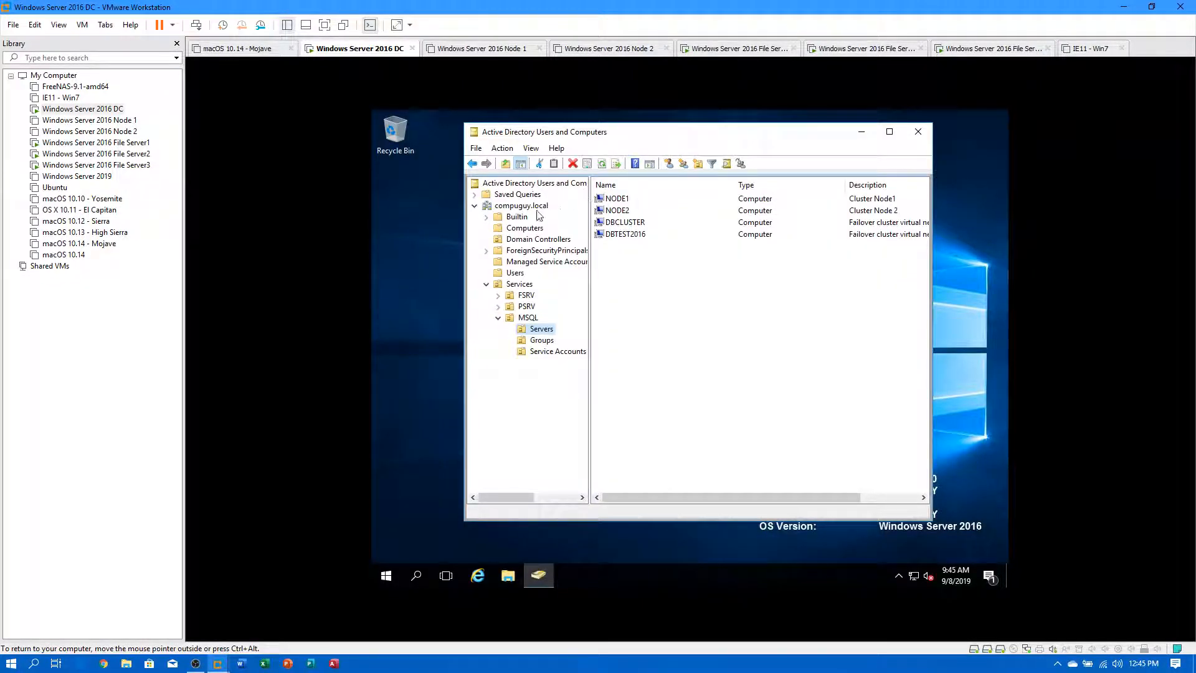
Expand Services > FSRV > Servers to list the FS1, FS2 and FS3 file servers.
{"action": "left_click", "coordinate": [486, 285]}
{"action": "left_click", "coordinate": [523, 229]}
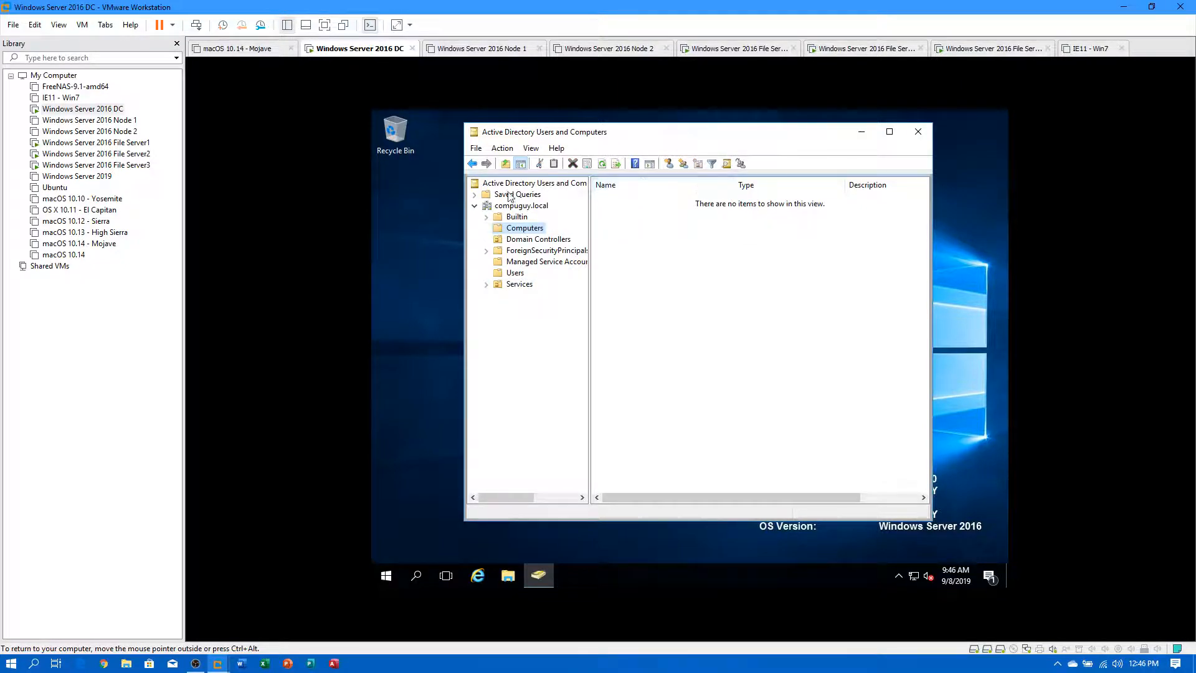
{"action": "left_click", "coordinate": [522, 239]}
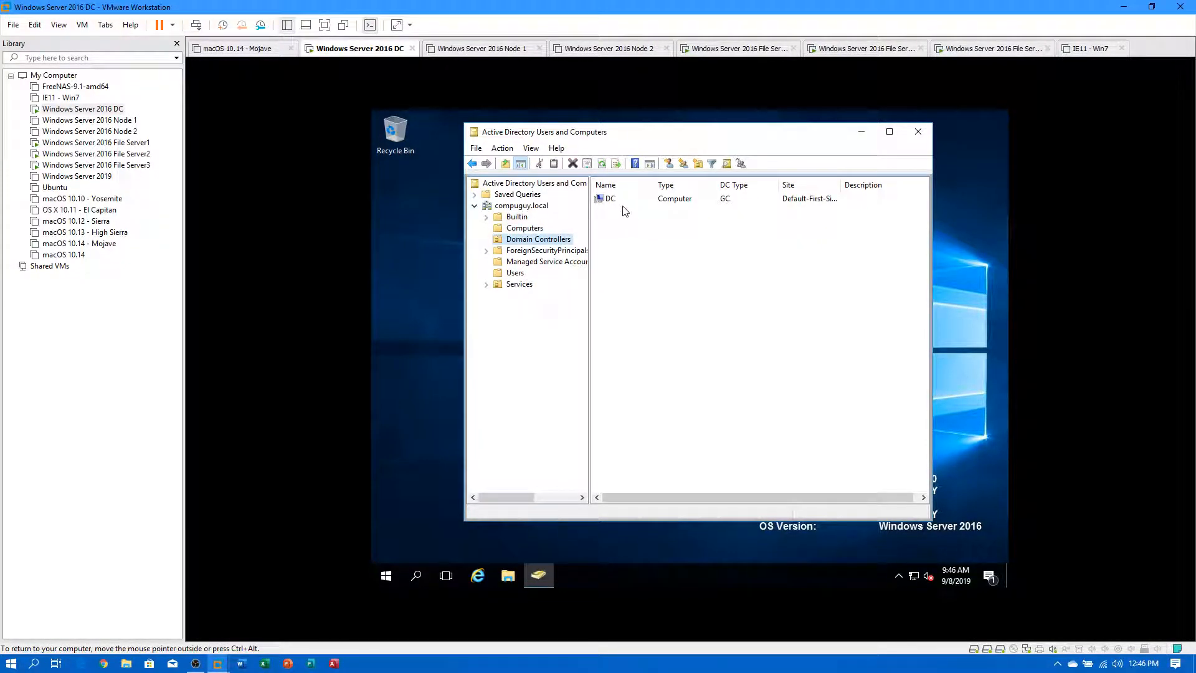
{"action": "double_click", "coordinate": [517, 285]}
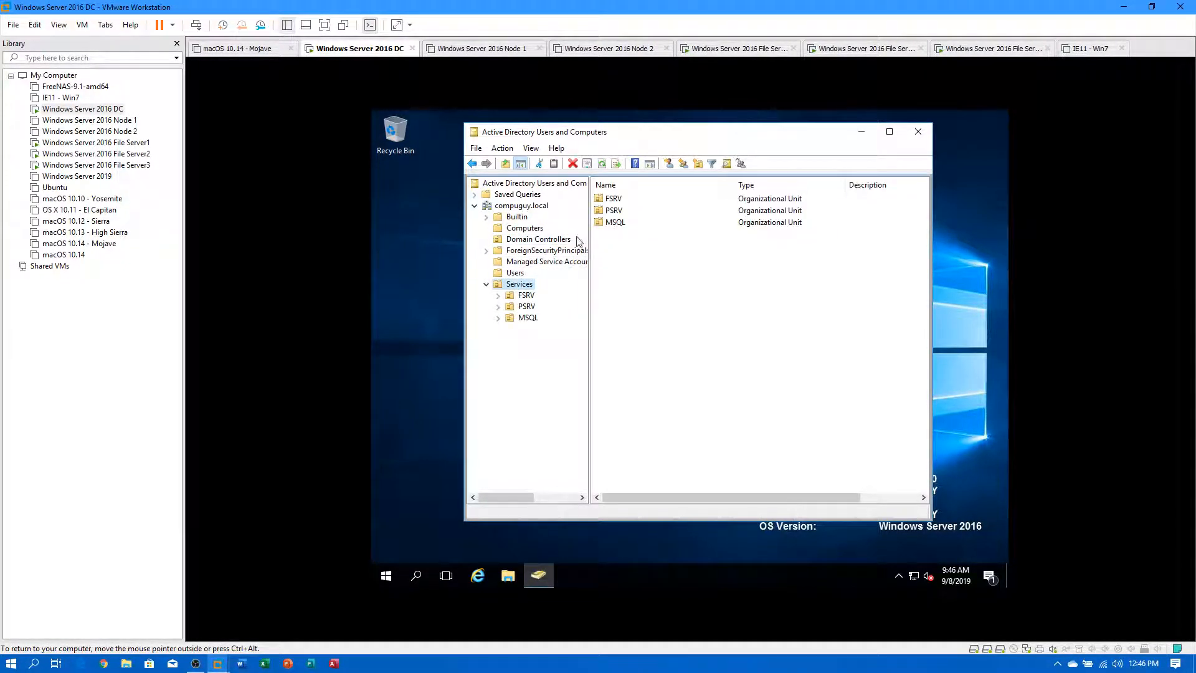
{"action": "double_click", "coordinate": [525, 296]}
{"action": "left_click", "coordinate": [543, 308]}
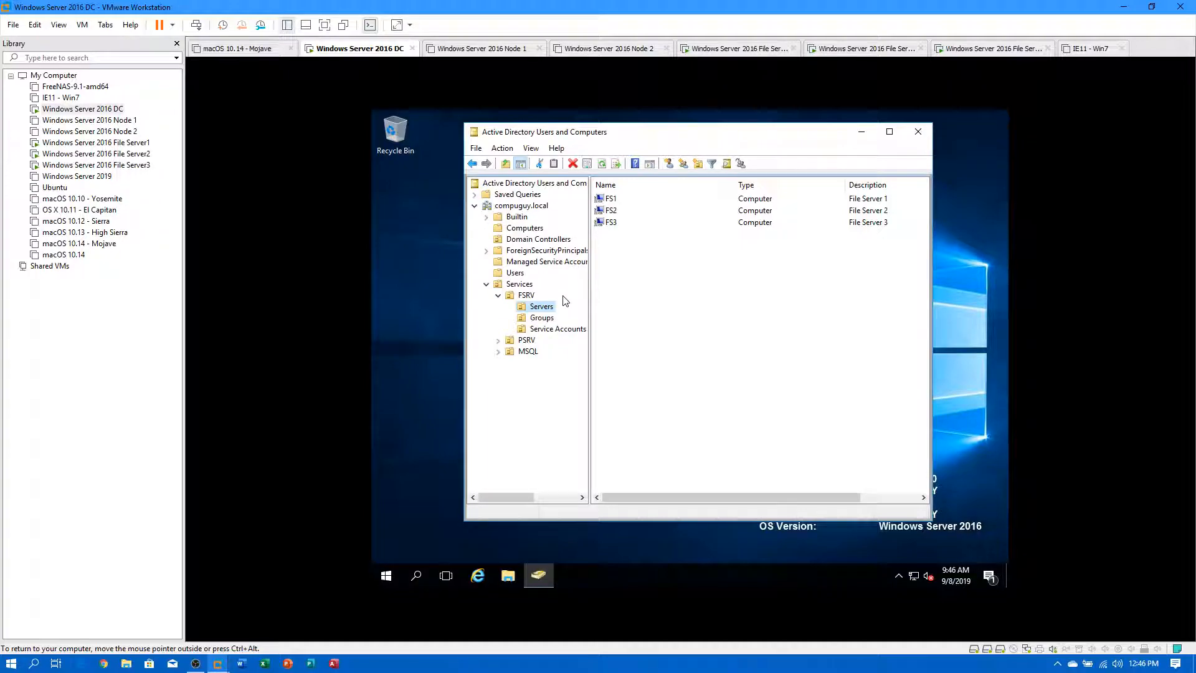
Show the Users container and step through the test accounts User 1 to User 4.
{"action": "left_click", "coordinate": [517, 273]}
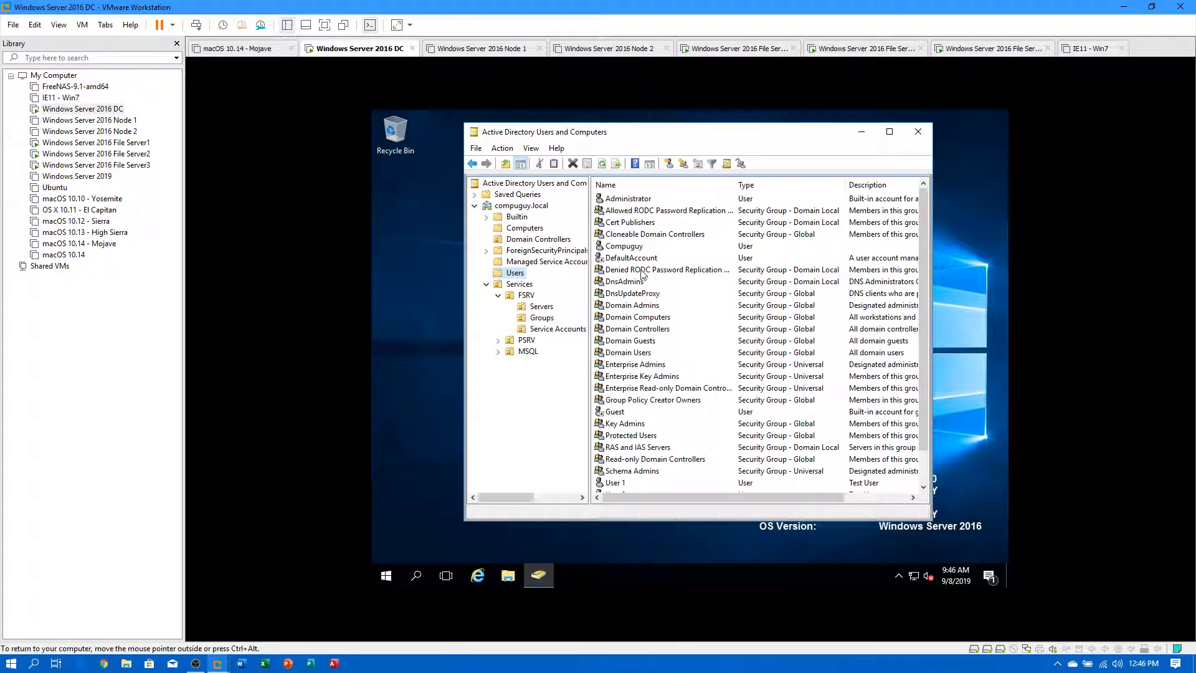
{"action": "scroll", "coordinate": [636, 306], "scroll_direction": "down", "scroll_amount": 1}
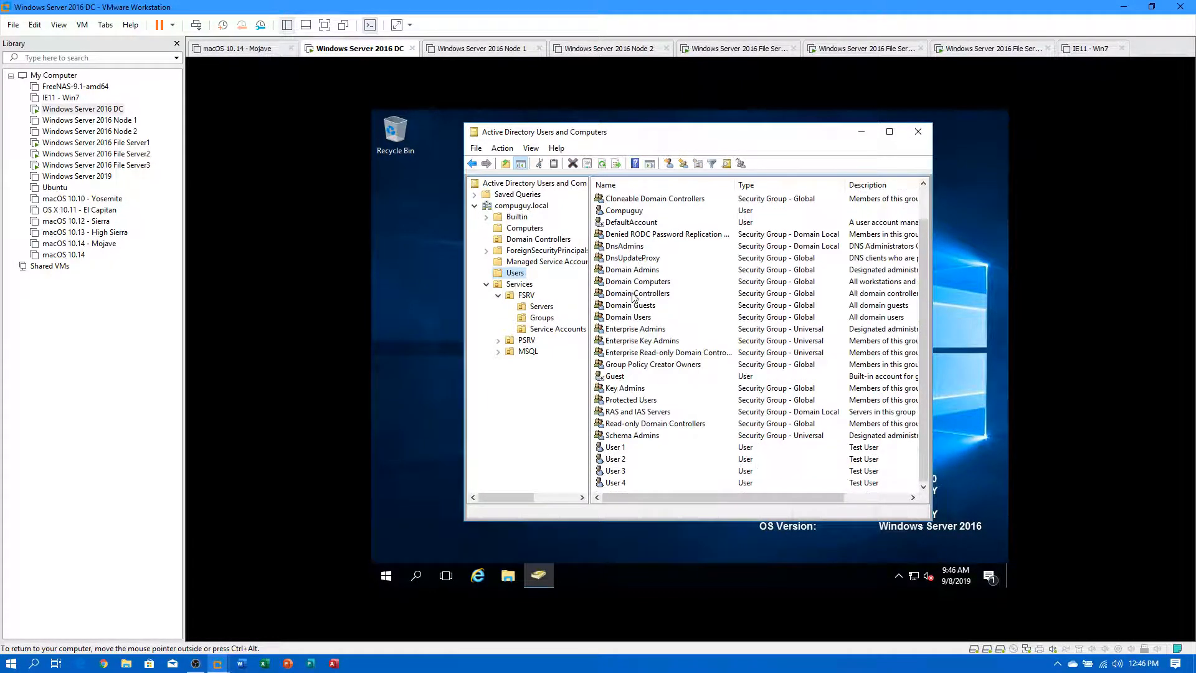
{"action": "left_click", "coordinate": [614, 448]}
{"action": "key", "text": "Down"}
{"action": "key", "text": "Down"}
{"action": "key", "text": "Down"}
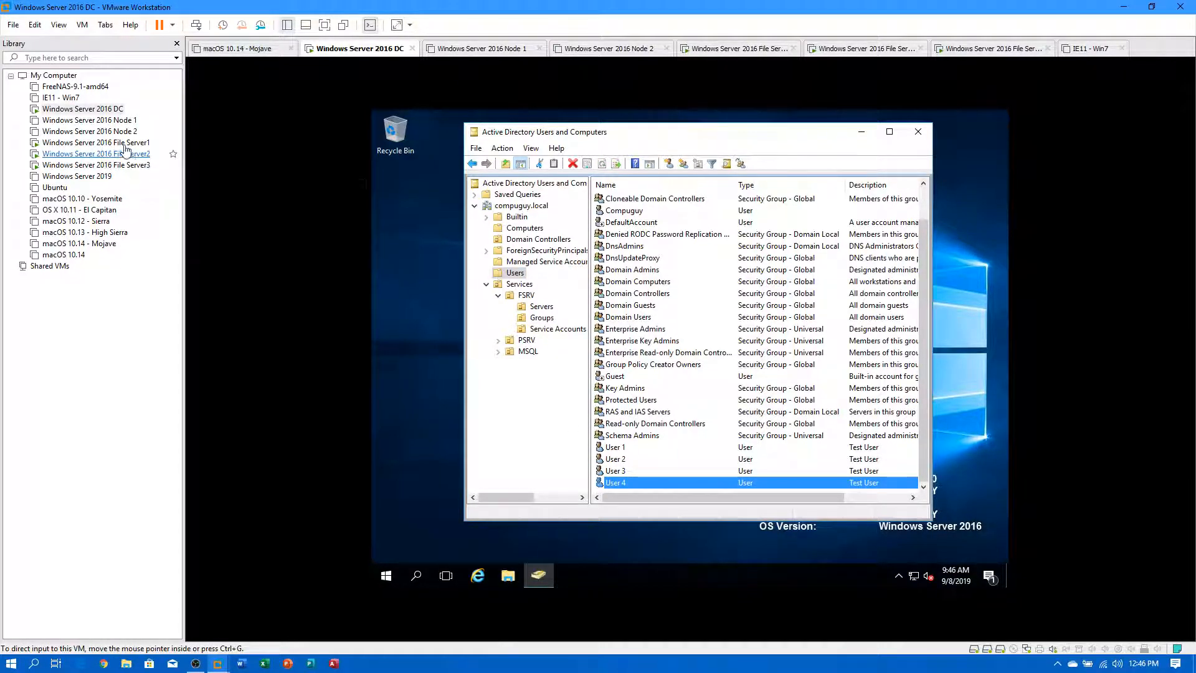
Switch to the File Server1 VM and sign in with the account password.
{"action": "left_click", "coordinate": [98, 143]}
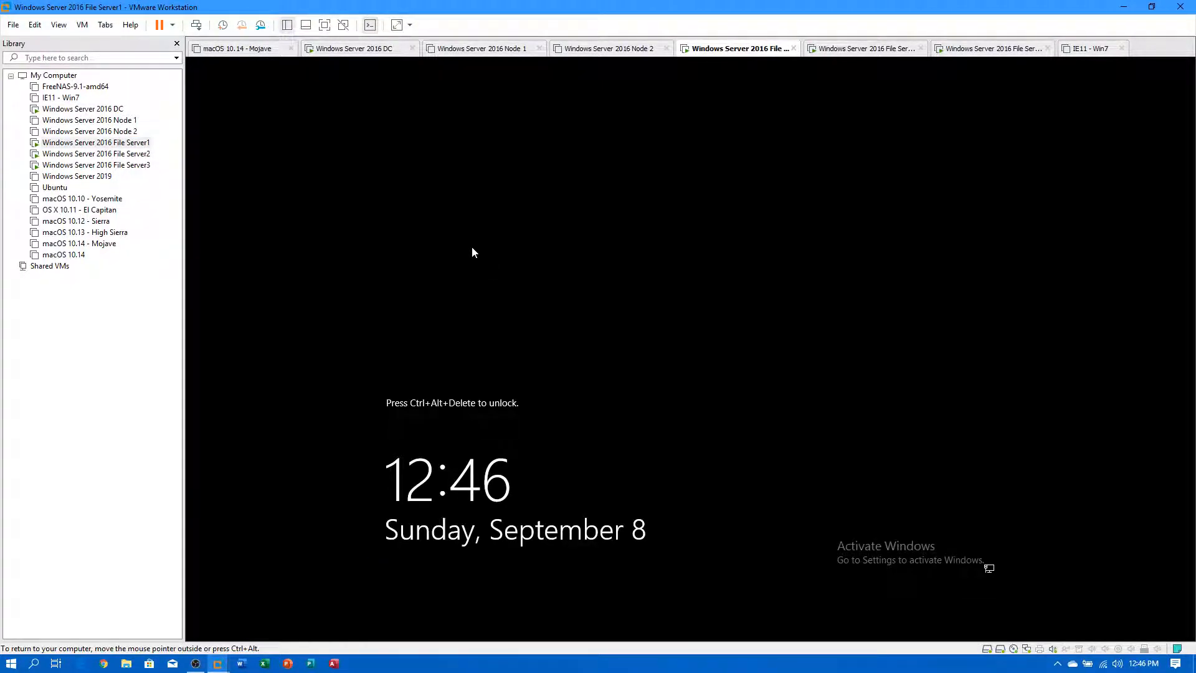
{"action": "key", "text": "ctrl+alt+Insert"}
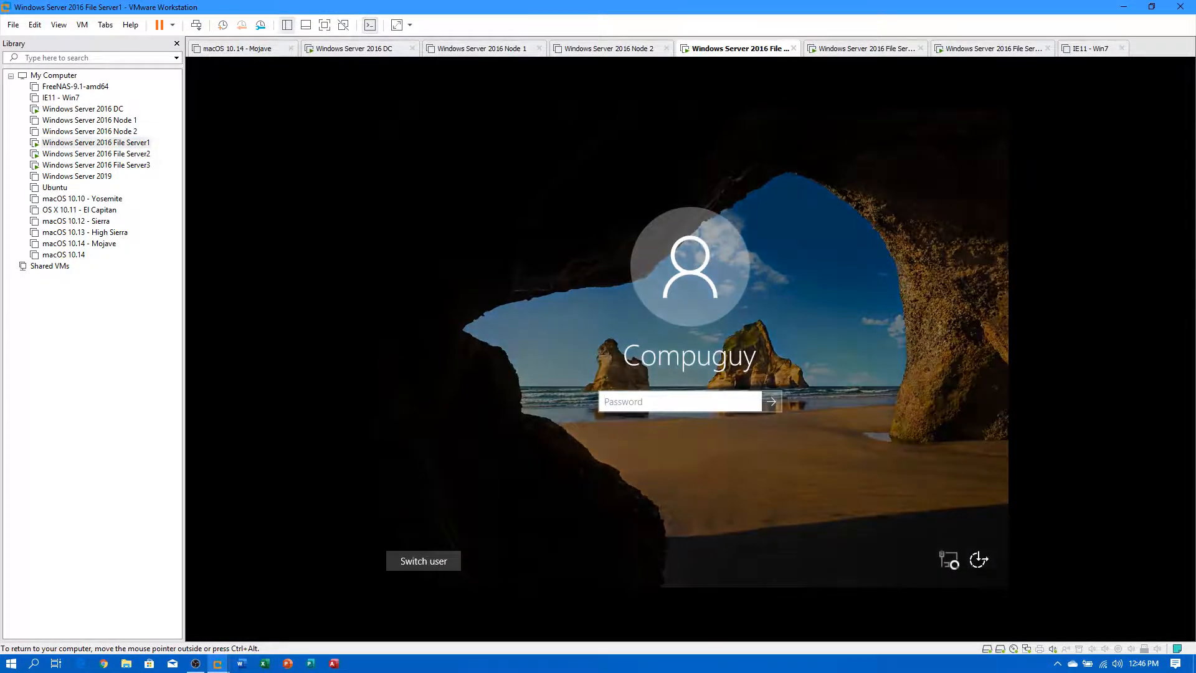
{"action": "type", "text": "Pa"}
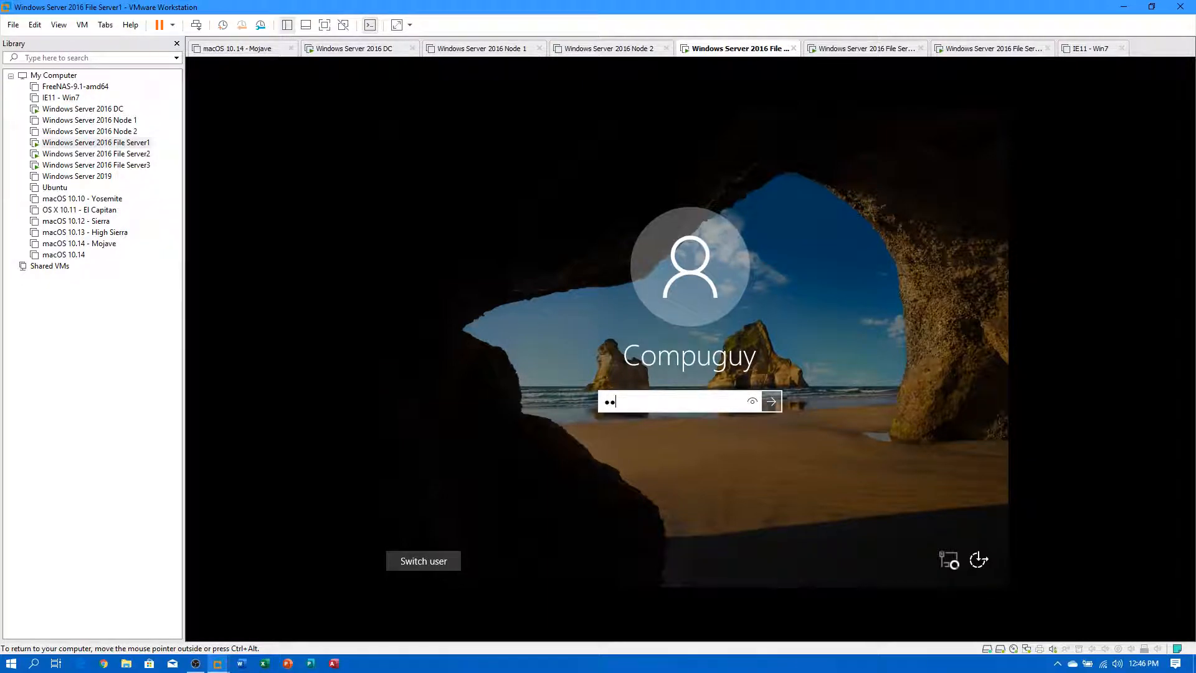
{"action": "key", "text": "Return"}
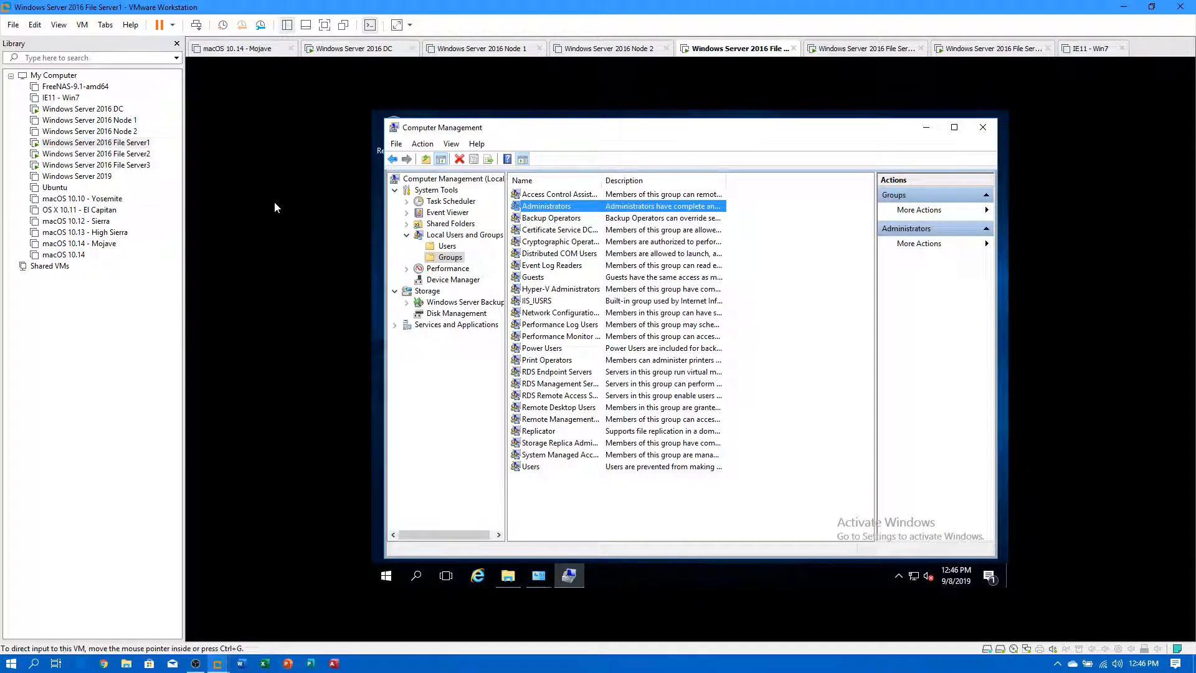
Close Computer Management, Administrative Tools and Control Panel, then browse Shares (E:) and select Dept.
{"action": "left_click", "coordinate": [984, 127]}
{"action": "left_click", "coordinate": [942, 182]}
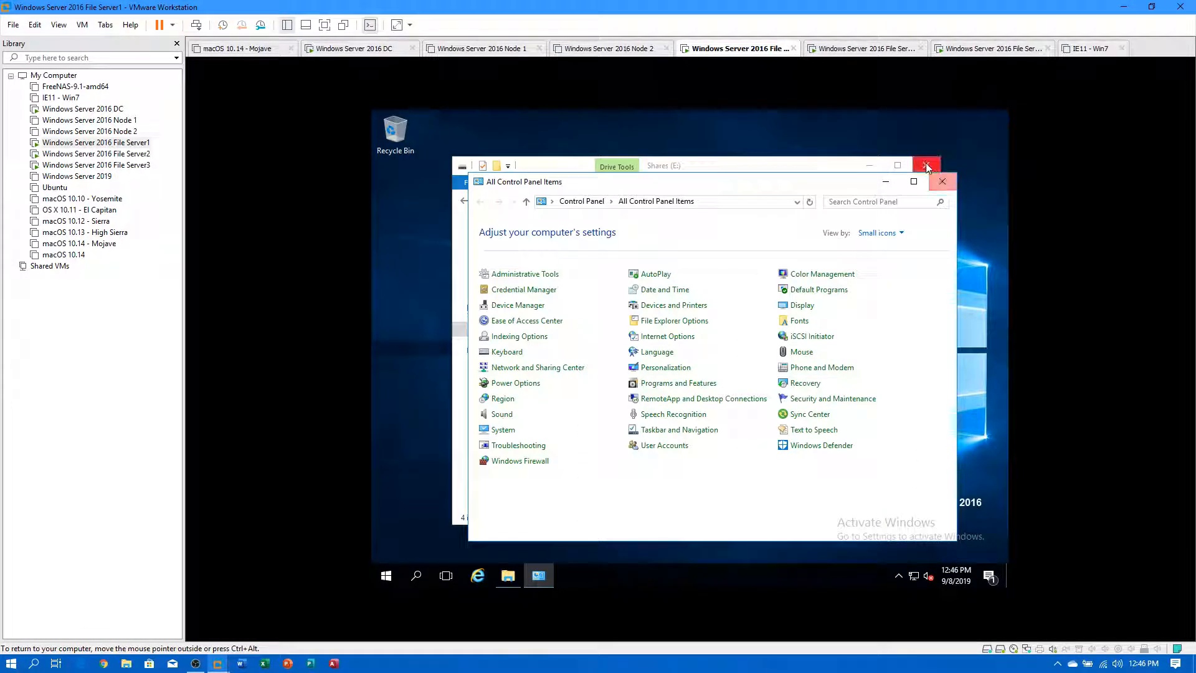
{"action": "left_click", "coordinate": [925, 167]}
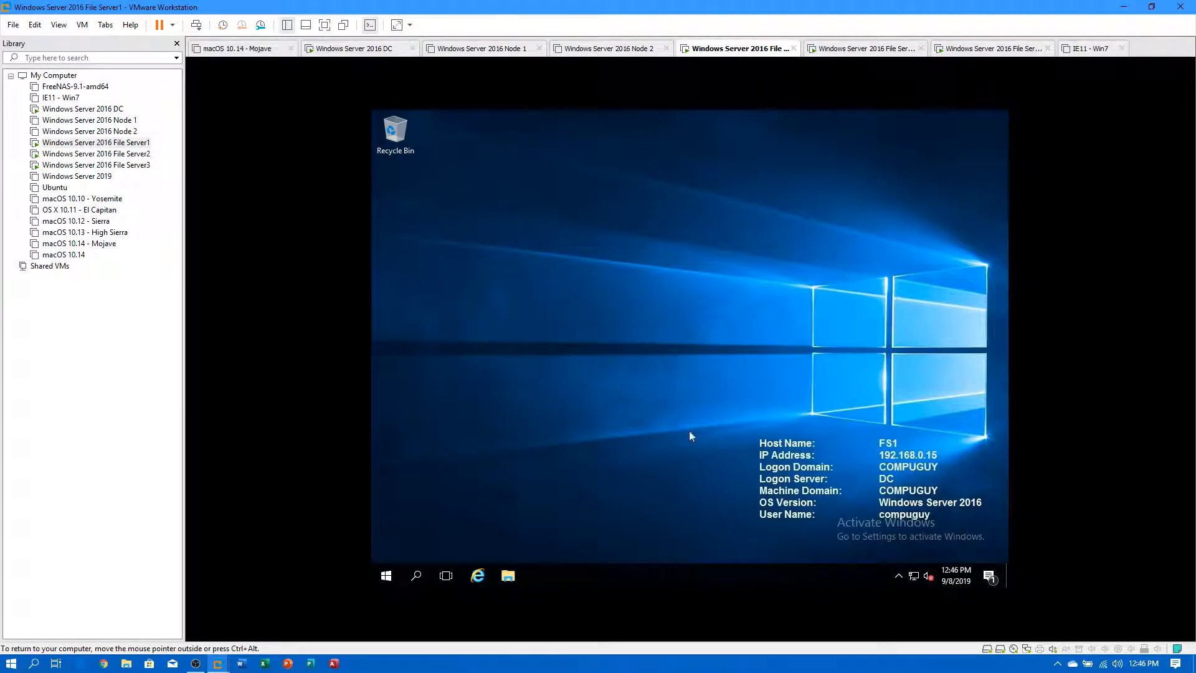
{"action": "left_click", "coordinate": [509, 576]}
{"action": "left_click", "coordinate": [498, 329]}
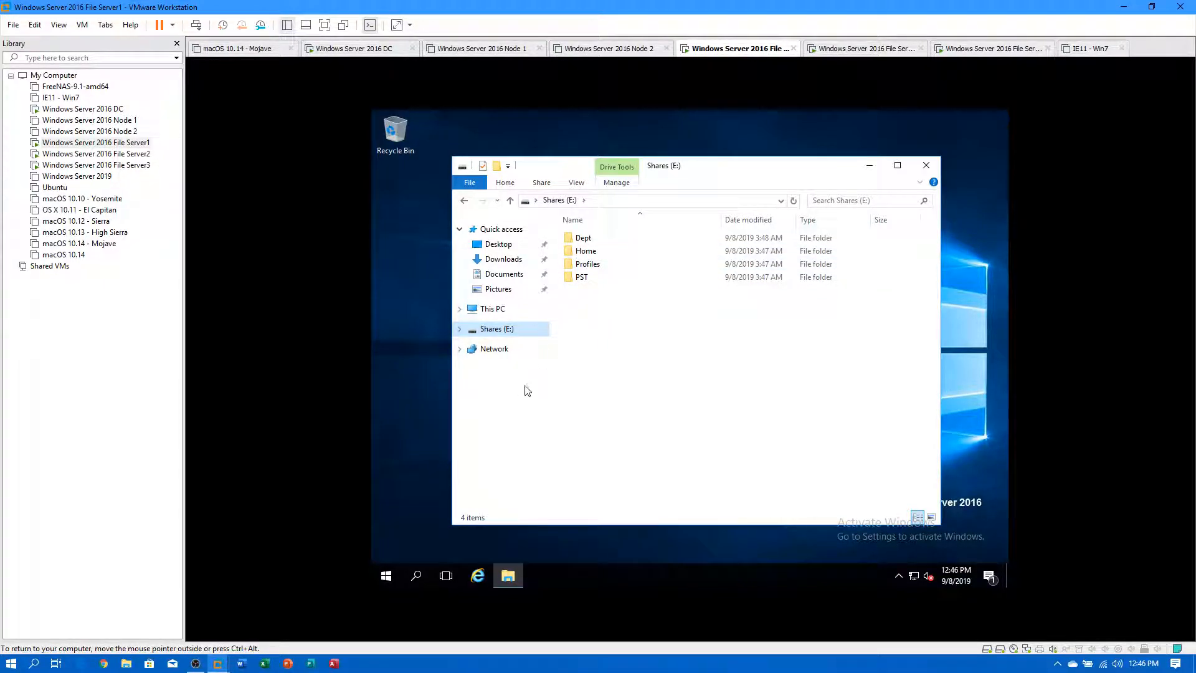
{"action": "left_click", "coordinate": [583, 241]}
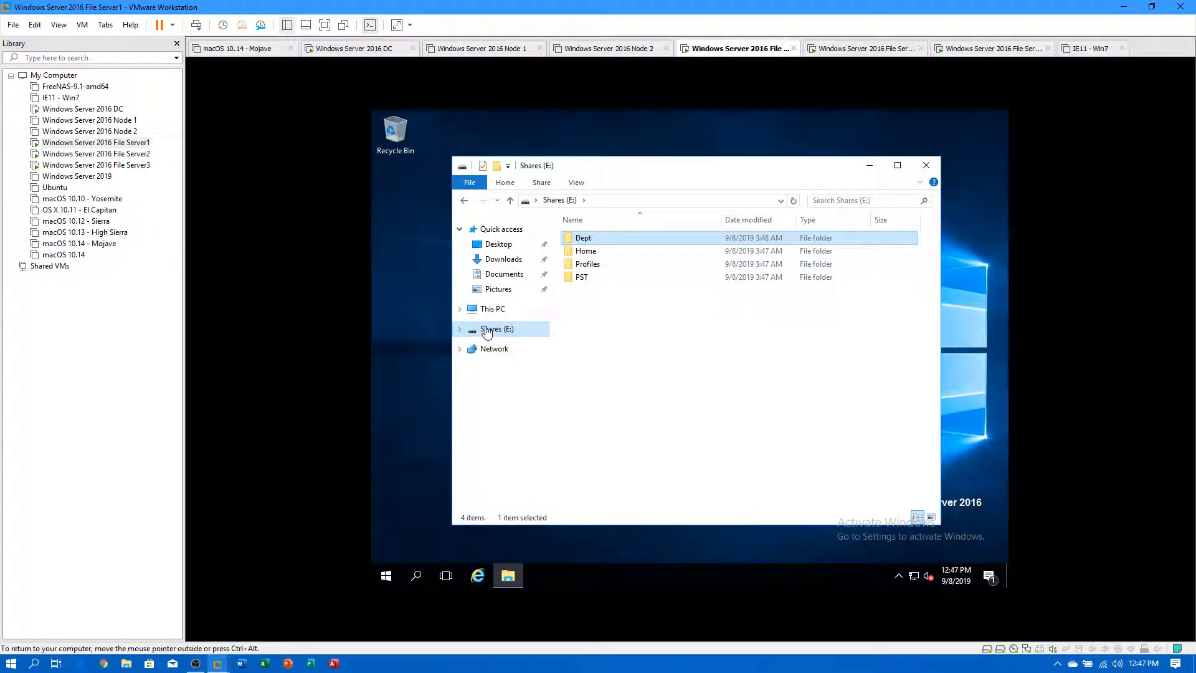
Switch to the File Server2 VM and sign in with the account password.
{"action": "left_click", "coordinate": [134, 156]}
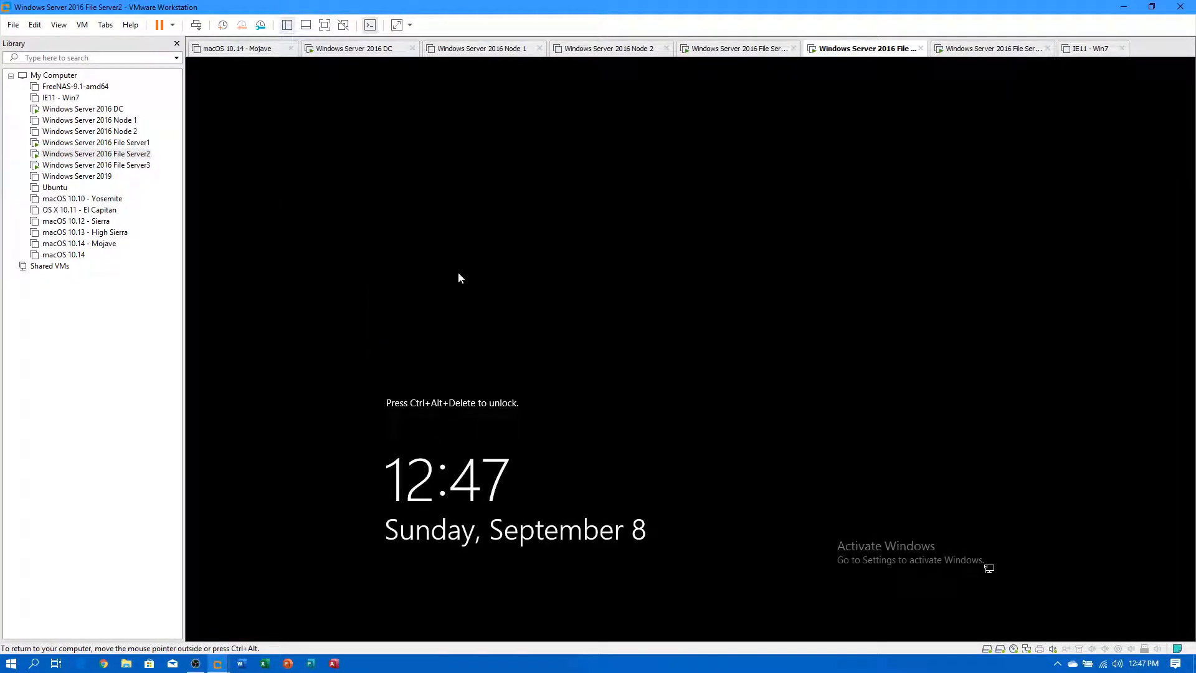
{"action": "key", "text": "ctrl+alt+Insert"}
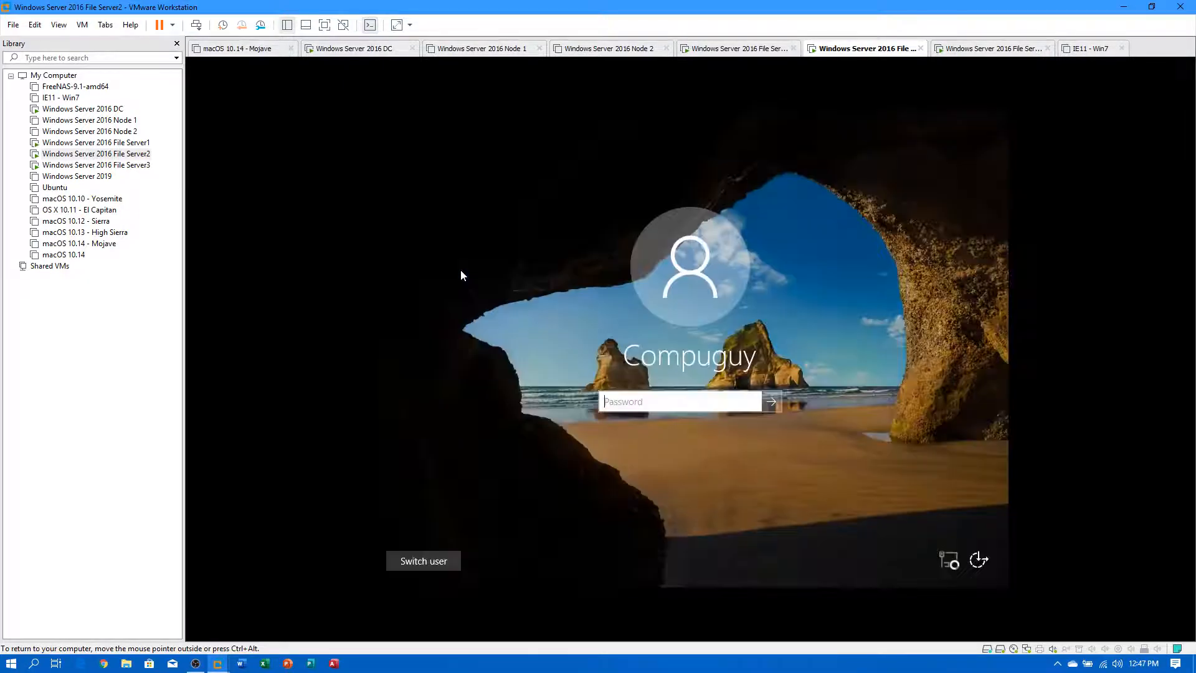
{"action": "type", "text": "P•••••••"}
{"action": "key", "text": "Return"}
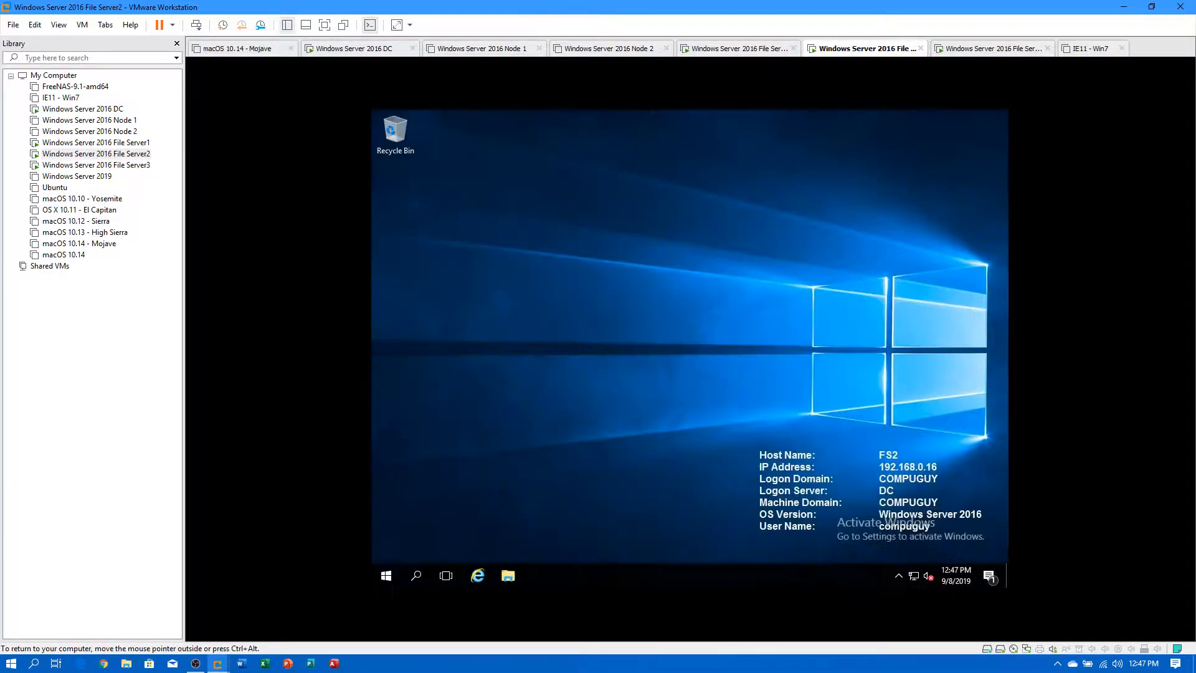
Browse File Server2's Shares (E:) drive, then switch to the File Server3 VM.
{"action": "left_click", "coordinate": [502, 575]}
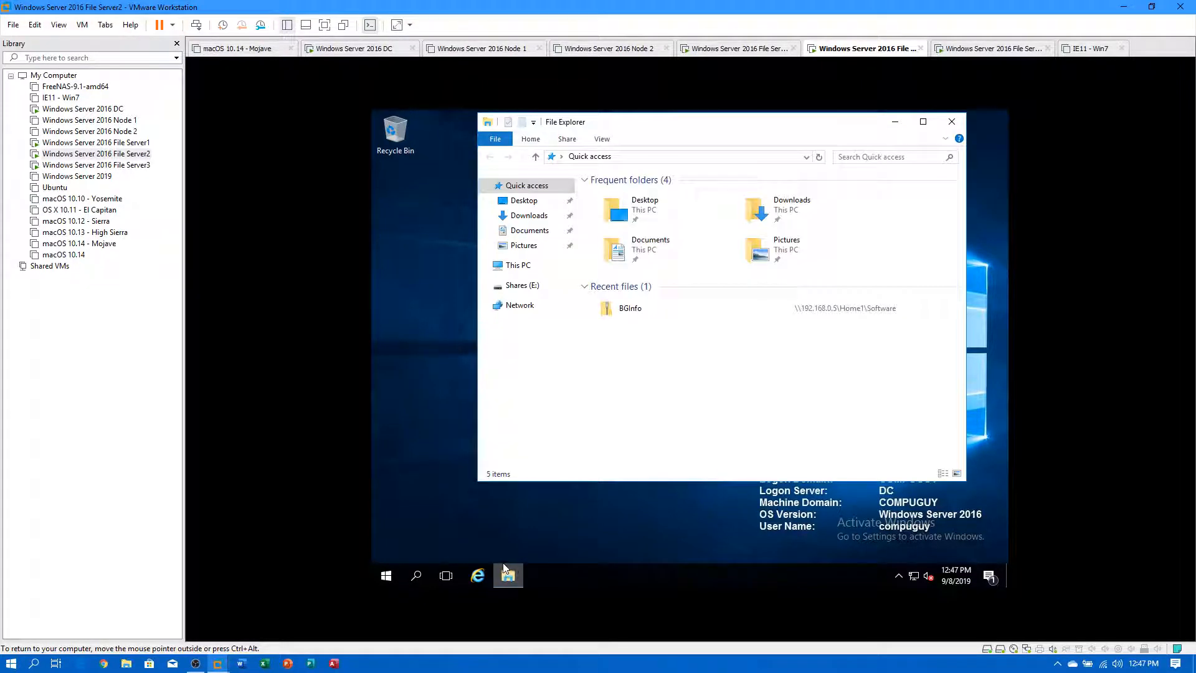
{"action": "left_click", "coordinate": [523, 285]}
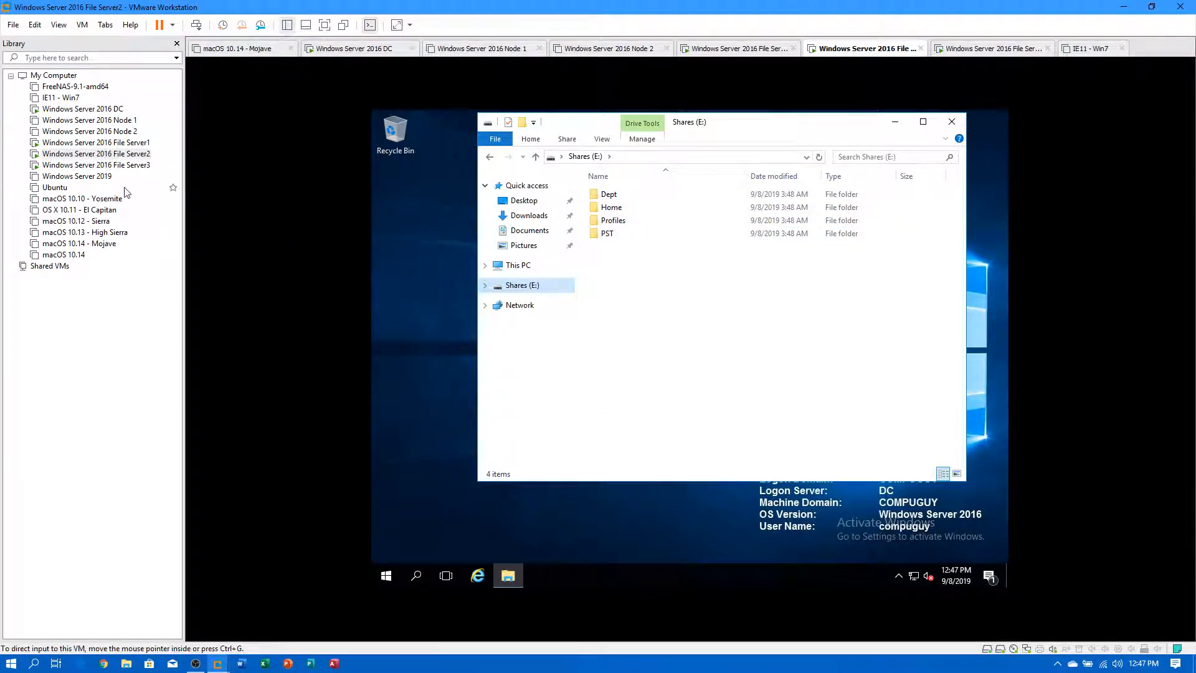
{"action": "left_click", "coordinate": [89, 166]}
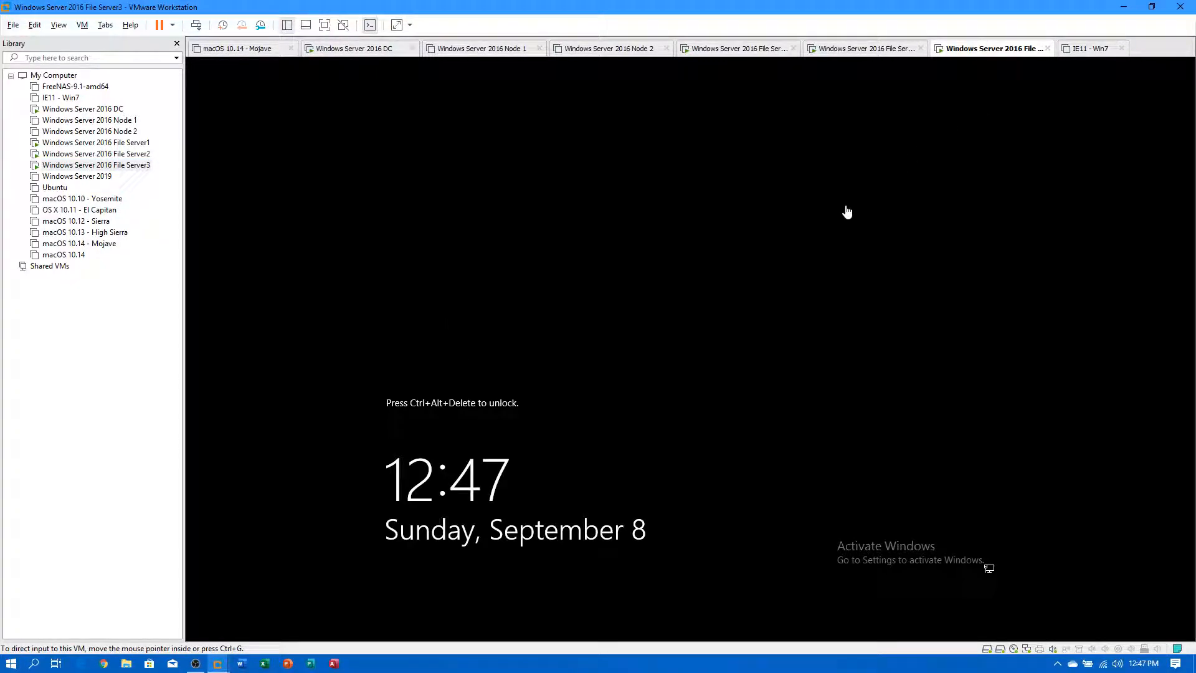
Sign in to the File Server3 VM with the account password.
{"action": "left_click", "coordinate": [726, 307]}
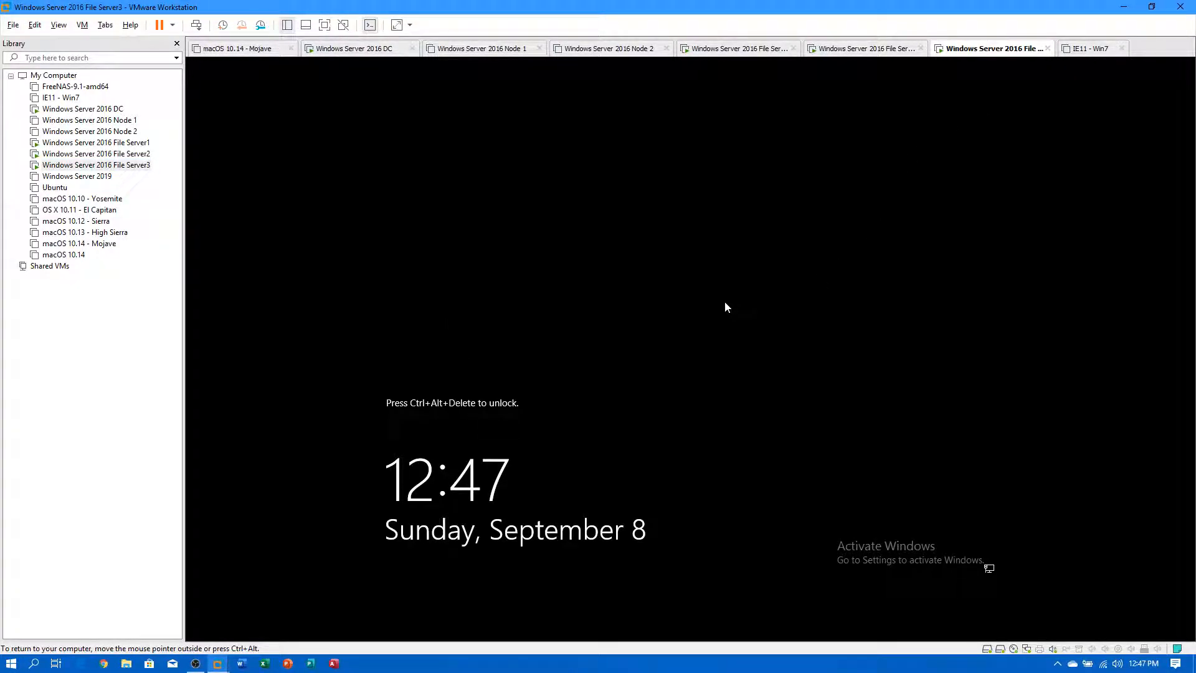
{"action": "key", "text": "ctrl+alt+Insert"}
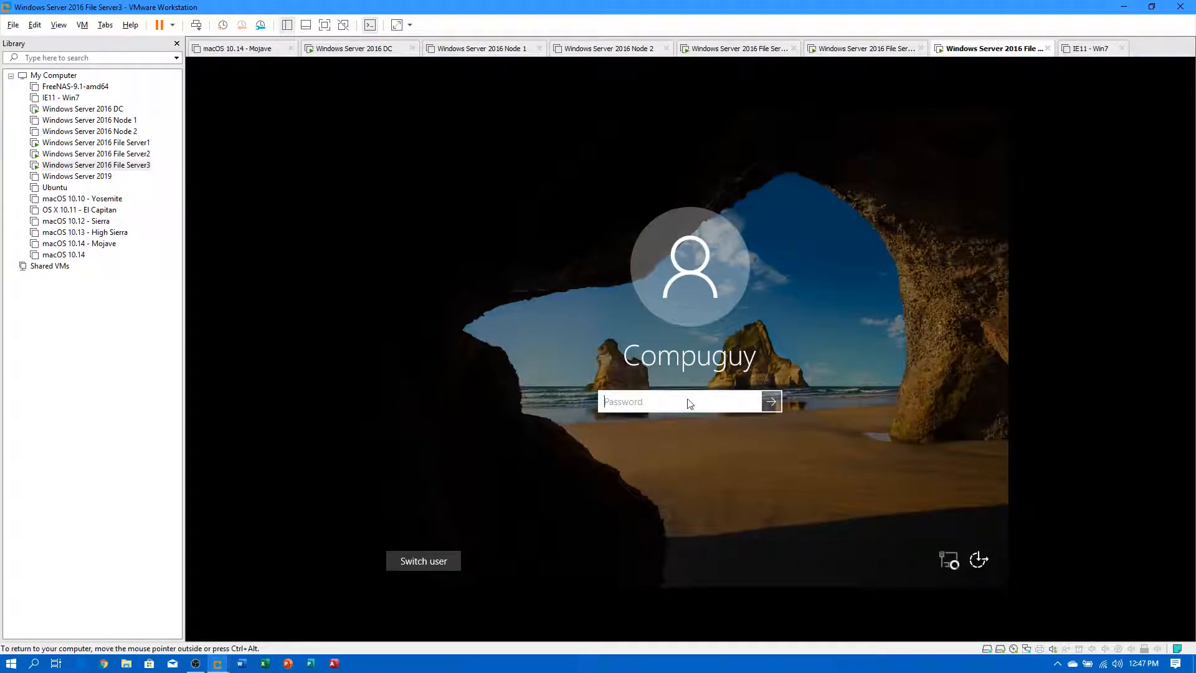
{"action": "type", "text": "••••••••"}
{"action": "key", "text": "Return"}
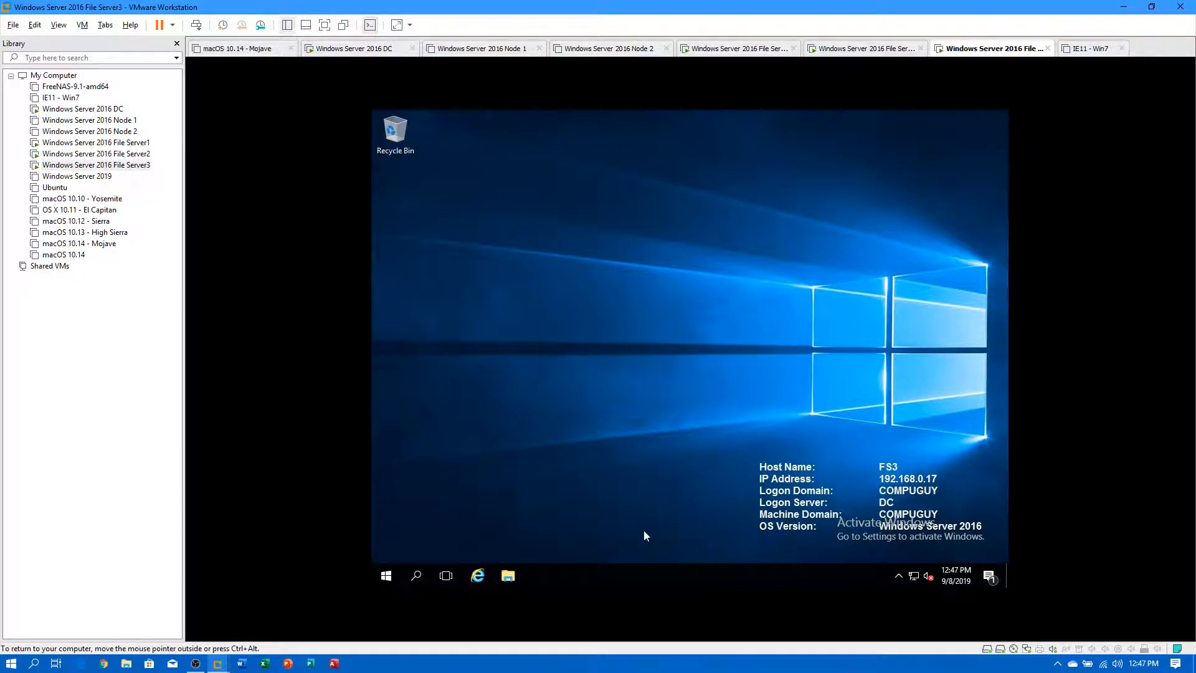
Open File Explorer on File Server3, reposition its window, and show Shares (E:).
{"action": "left_click", "coordinate": [508, 575]}
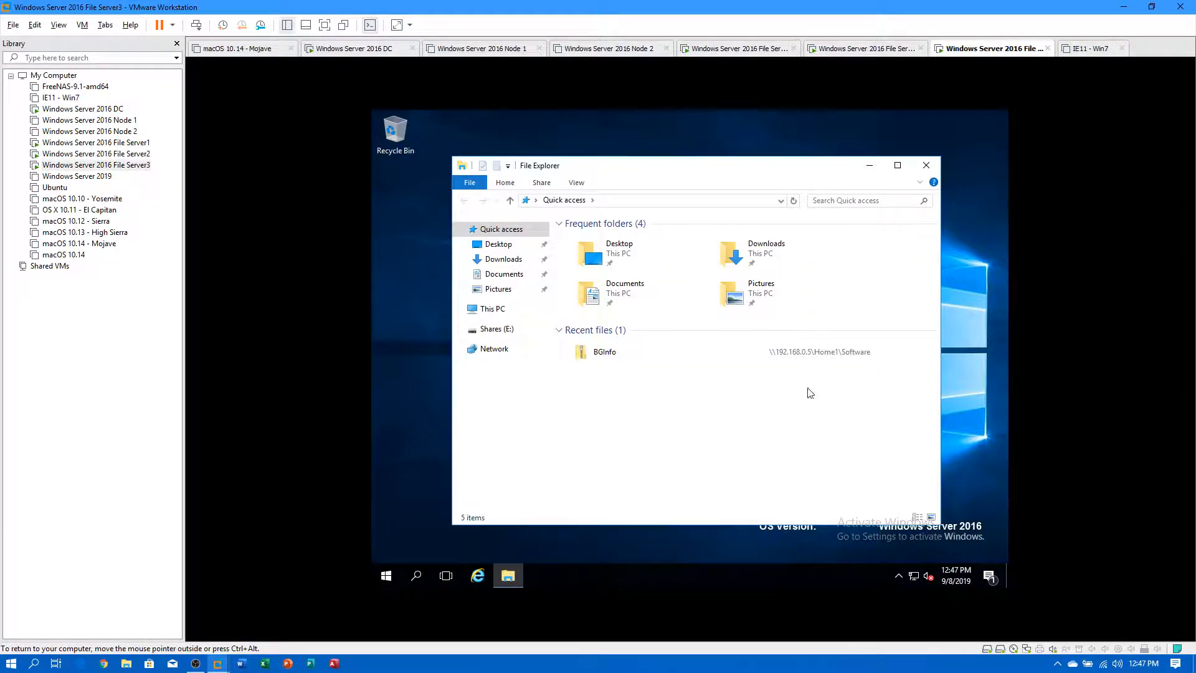
{"action": "left_click_drag", "start_coordinate": [707, 172], "coordinate": [669, 139]}
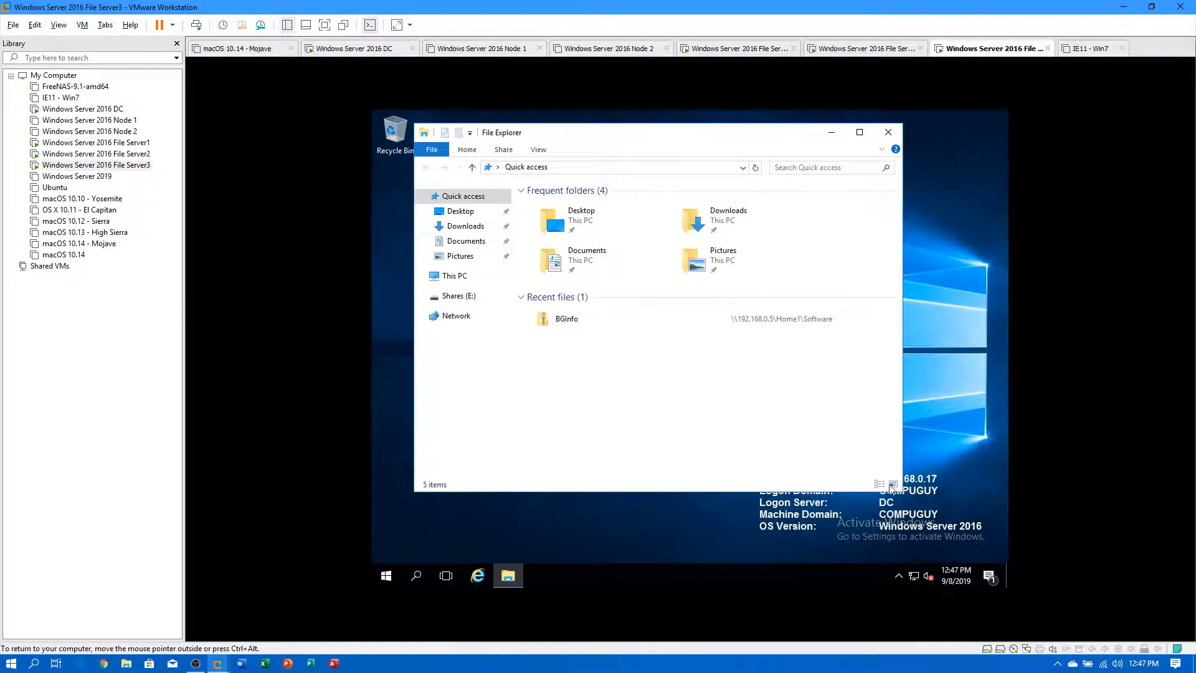
{"action": "left_click_drag", "start_coordinate": [703, 135], "coordinate": [760, 141]}
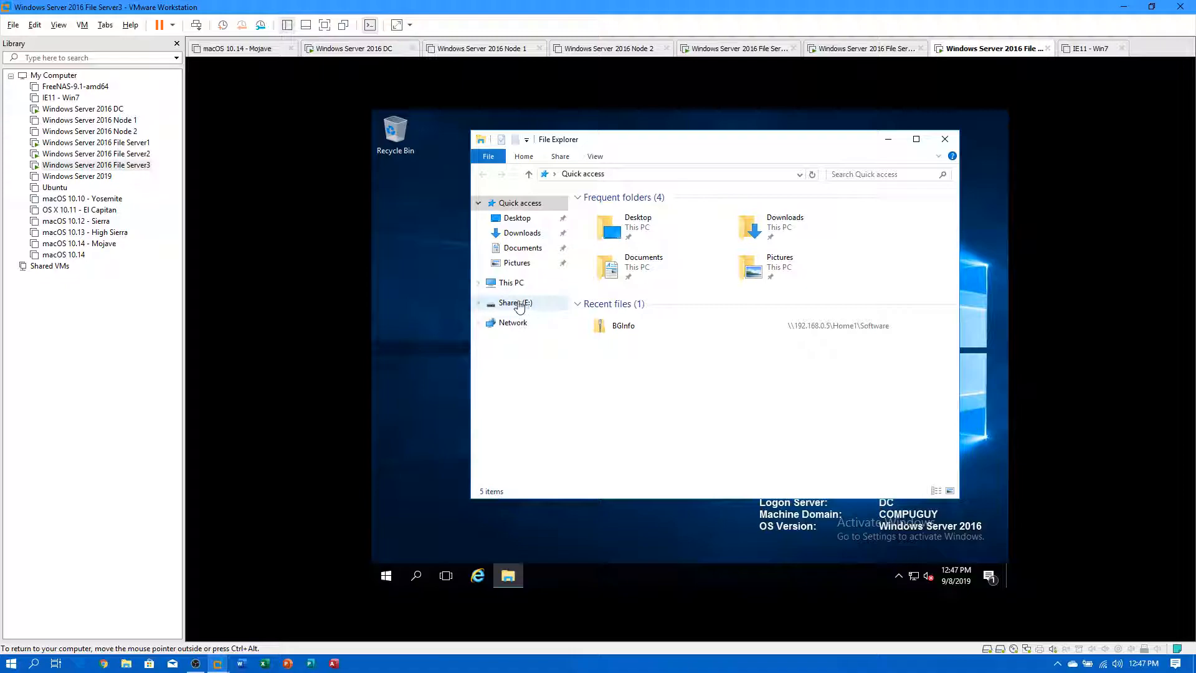
{"action": "left_click", "coordinate": [519, 304]}
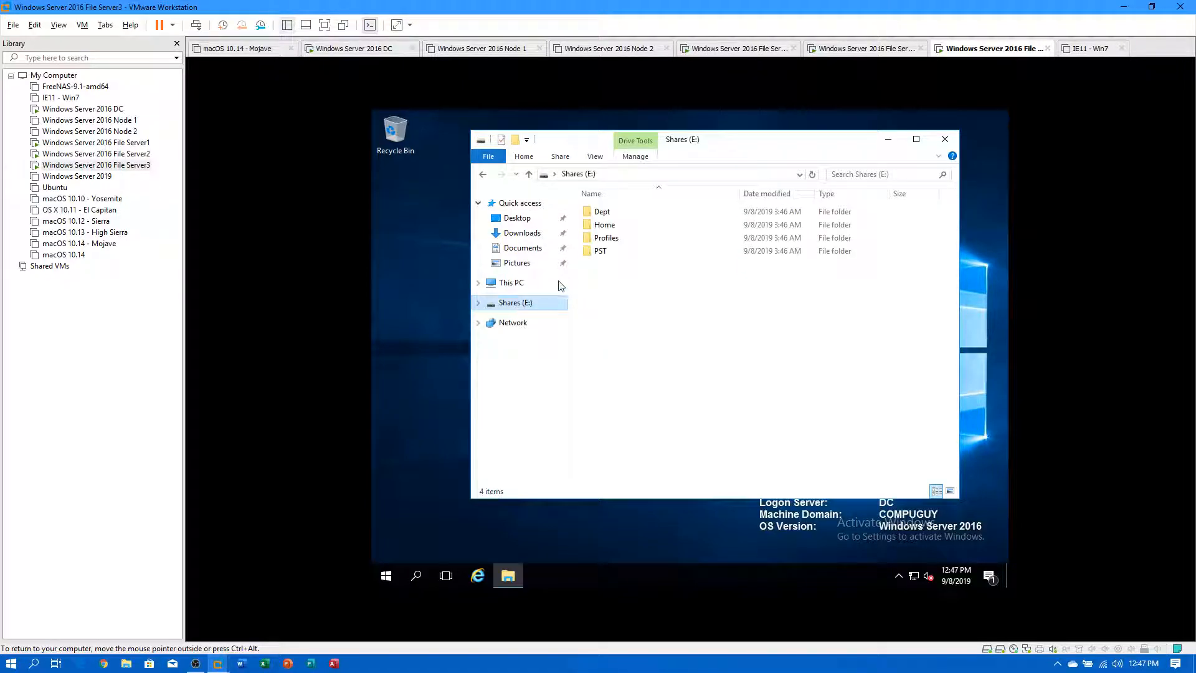
Shrink the Shares (E:) windows on File Server2 and File Server3 and move them up.
{"action": "left_click", "coordinate": [104, 156]}
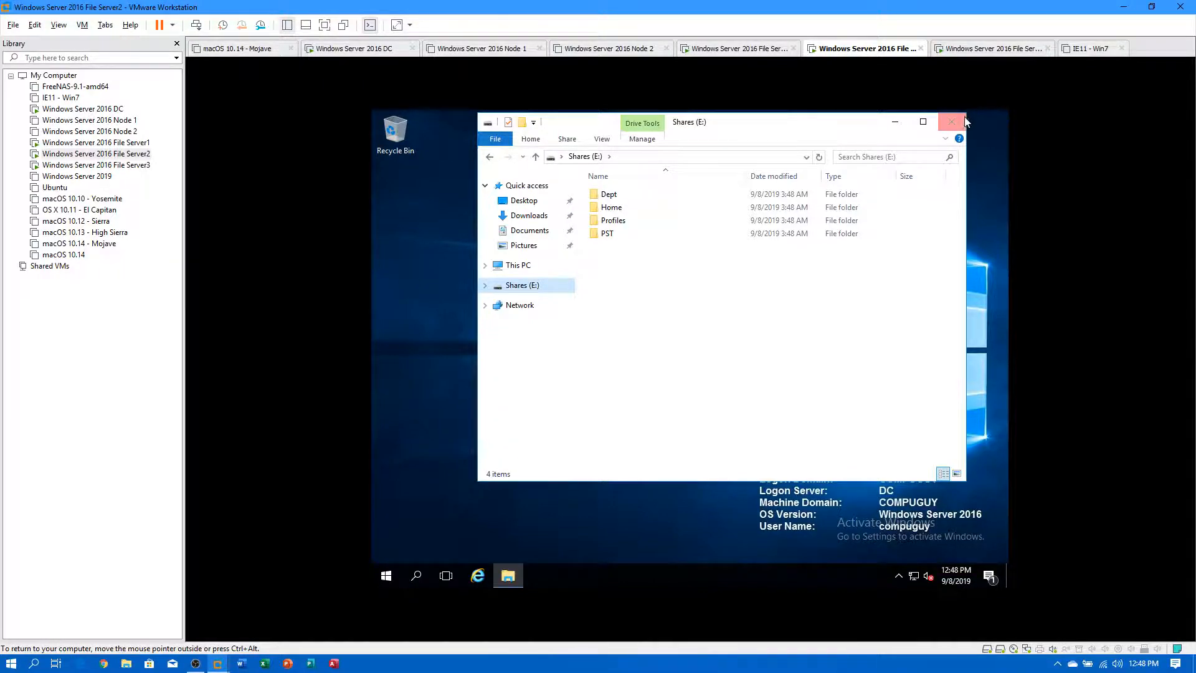
{"action": "left_click_drag", "start_coordinate": [966, 117], "coordinate": [796, 252]}
{"action": "left_click_drag", "start_coordinate": [694, 262], "coordinate": [652, 193]}
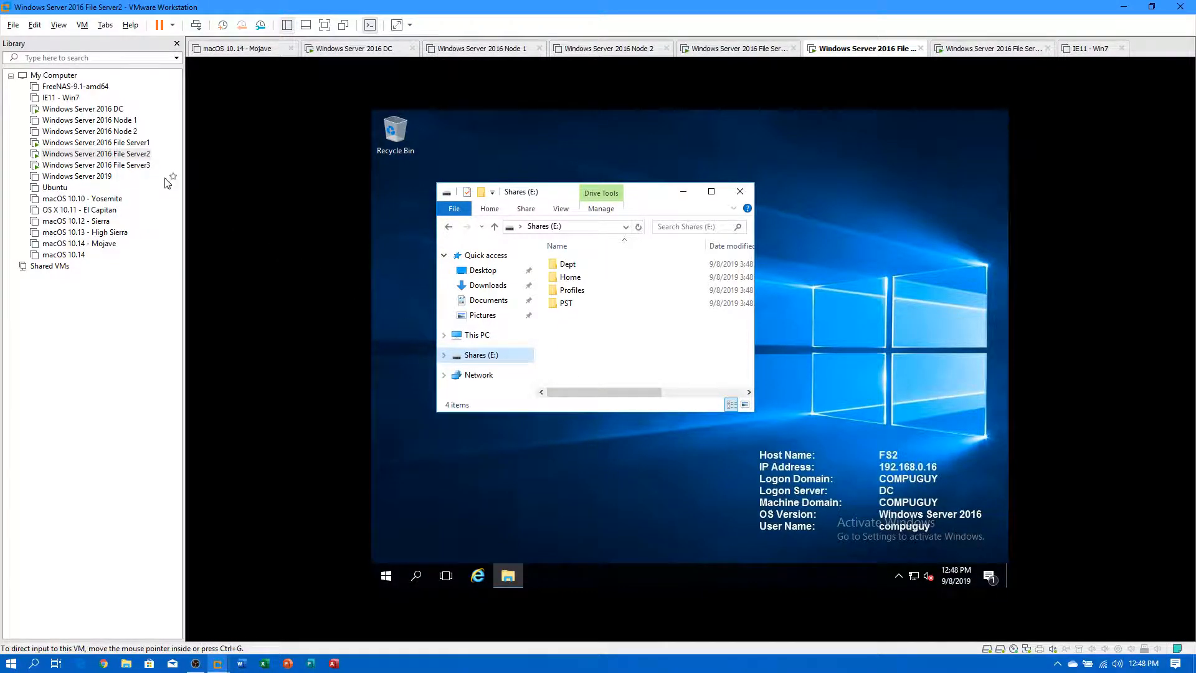
{"action": "left_click", "coordinate": [143, 165]}
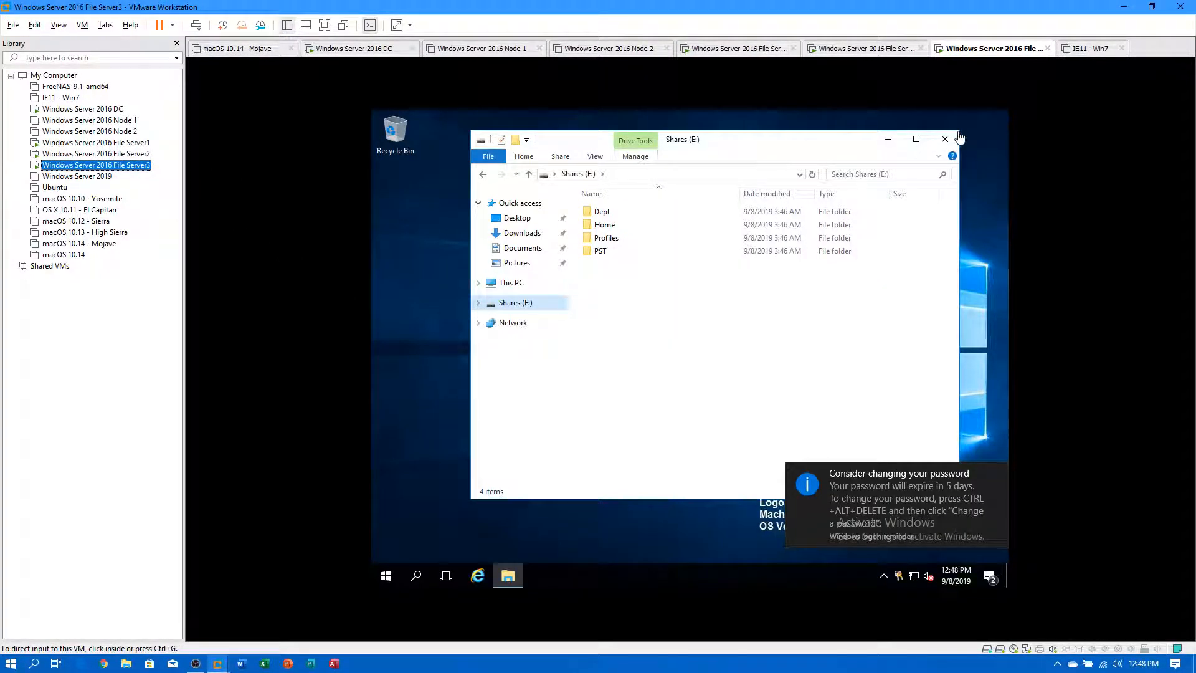
{"action": "left_click_drag", "start_coordinate": [955, 129], "coordinate": [762, 337]}
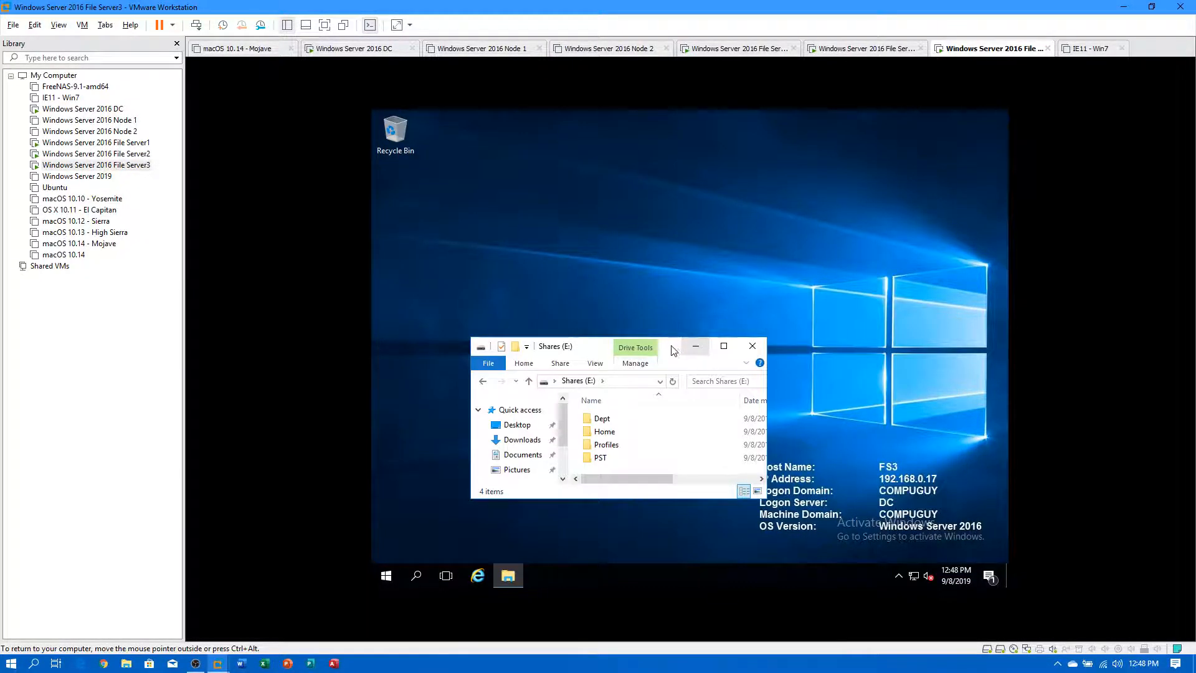
{"action": "left_click_drag", "start_coordinate": [666, 346], "coordinate": [617, 140]}
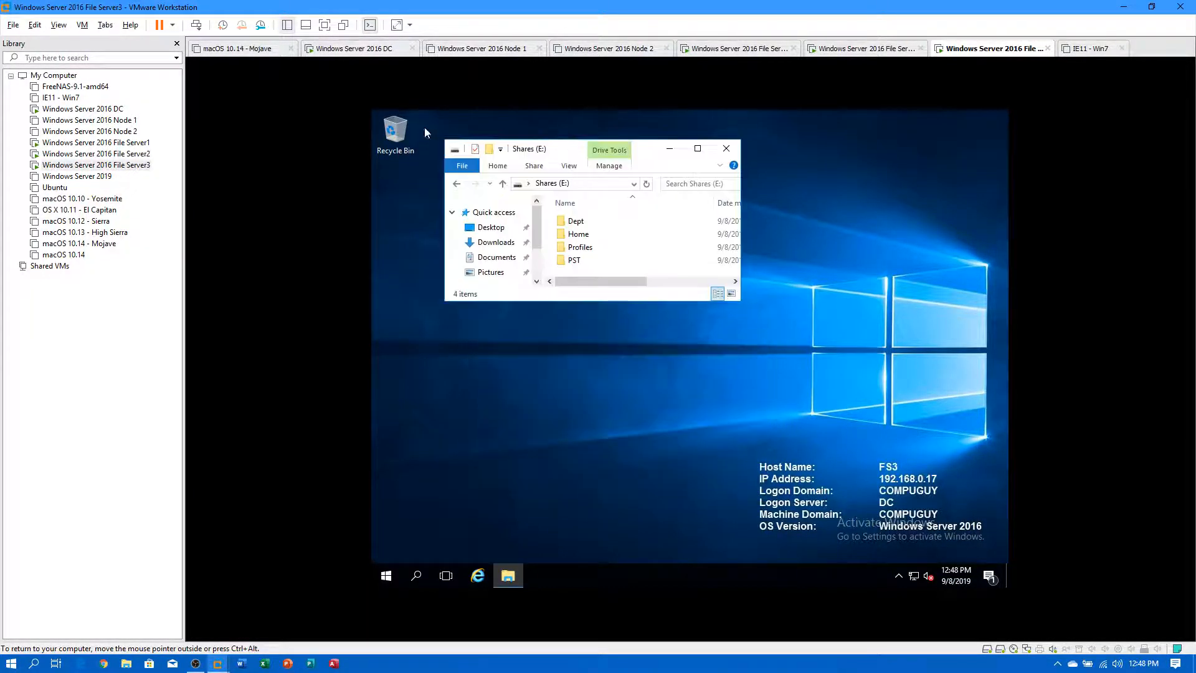
Shrink File Server1's Shares (E:) window and move it near the desktop top.
{"action": "left_click", "coordinate": [95, 143]}
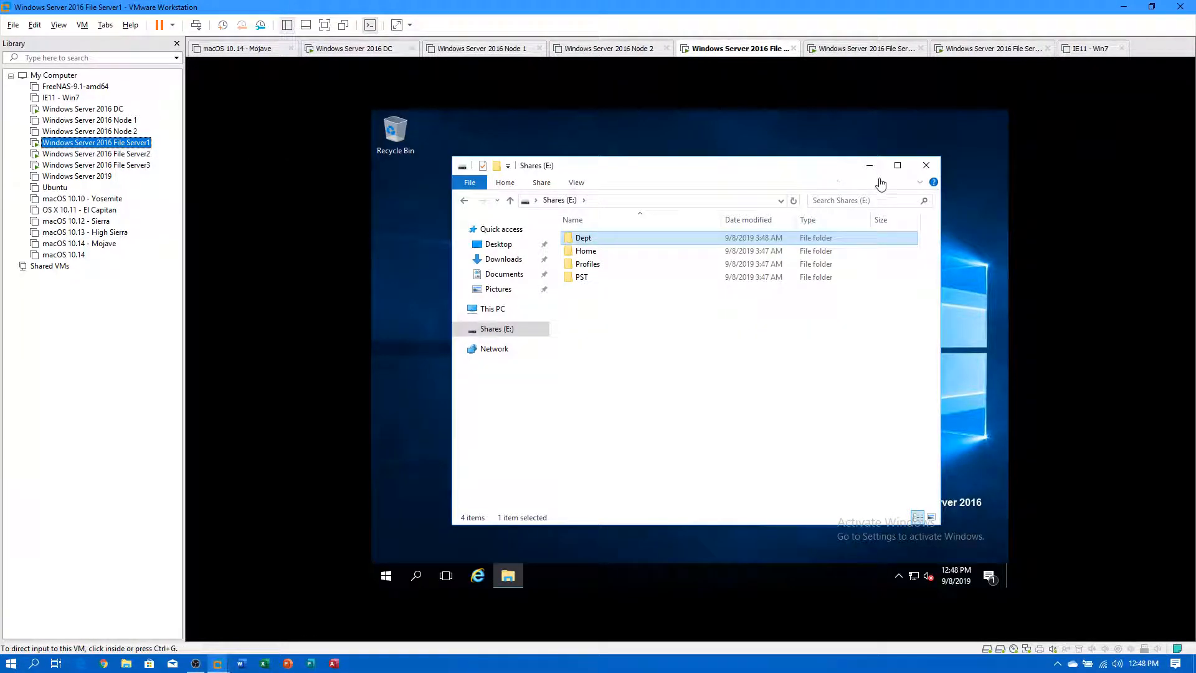
{"action": "left_click", "coordinate": [940, 157]}
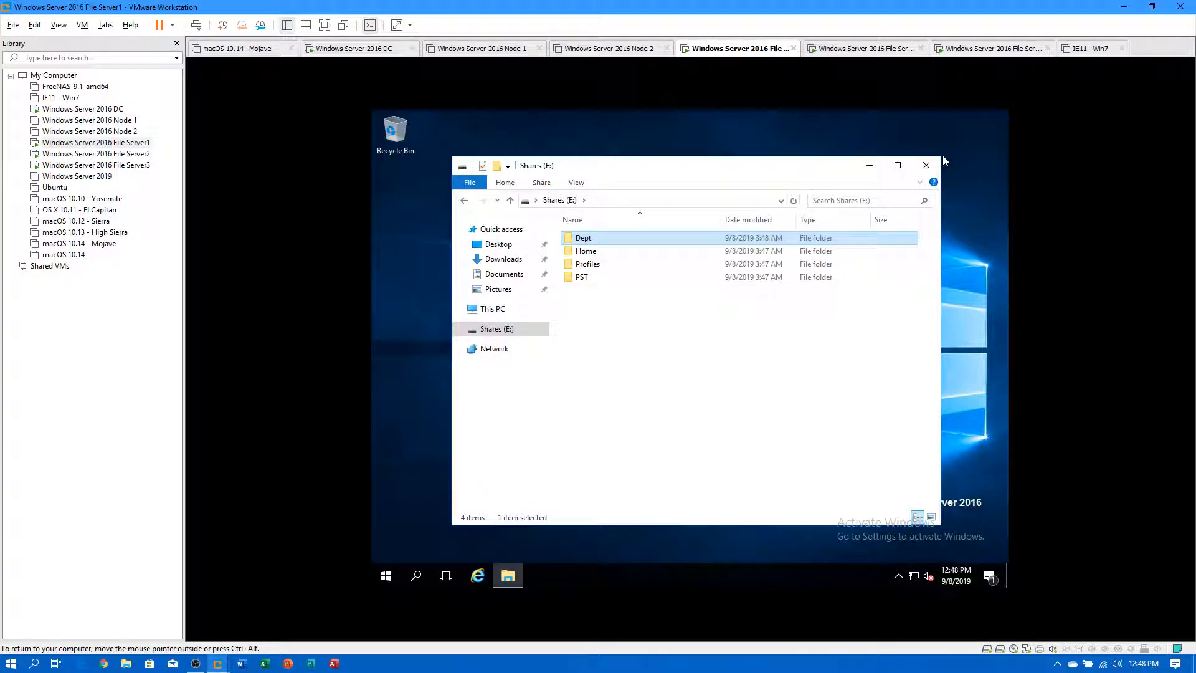
{"action": "left_click_drag", "start_coordinate": [940, 157], "coordinate": [751, 343]}
{"action": "left_click_drag", "start_coordinate": [627, 364], "coordinate": [617, 142]}
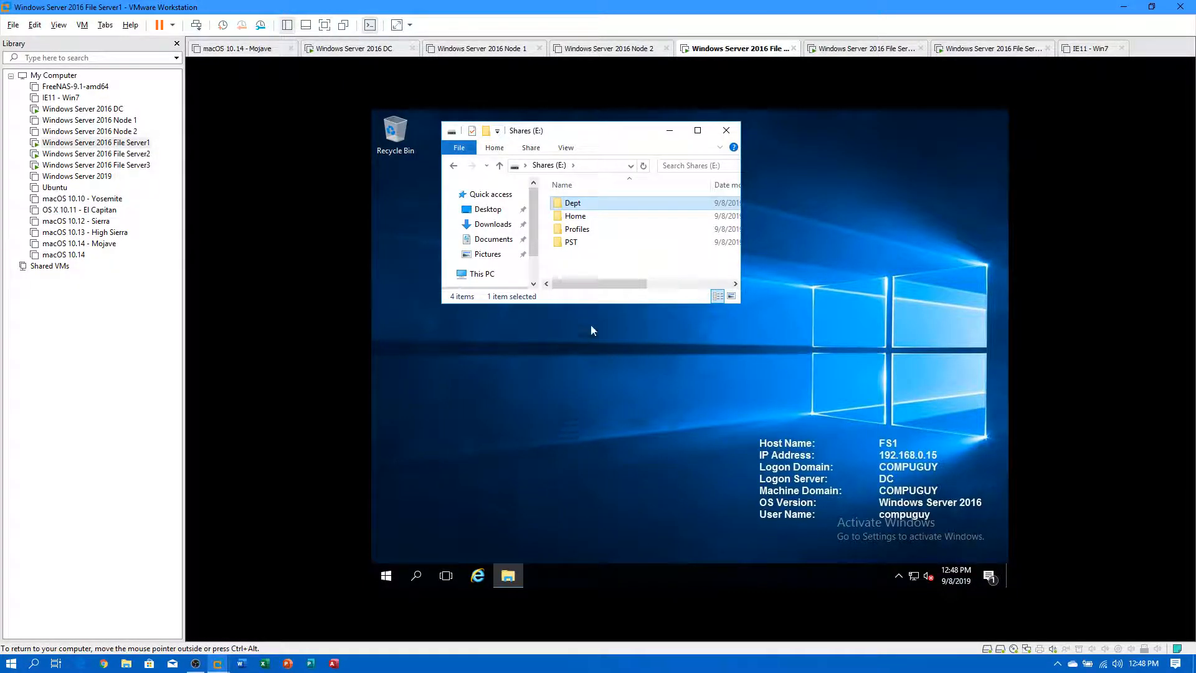
On the DC, enter \\fs1.compuguy.local\profiles\%username% as User 1's profile path.
{"action": "left_click", "coordinate": [107, 110]}
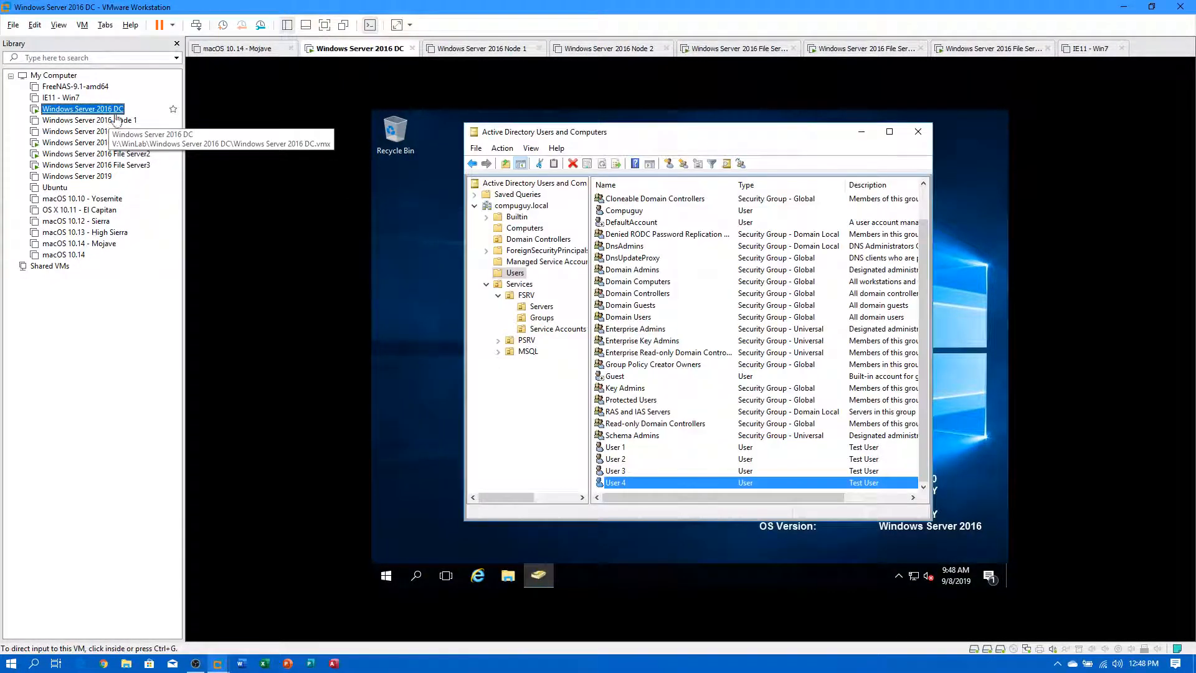
{"action": "double_click", "coordinate": [616, 447]}
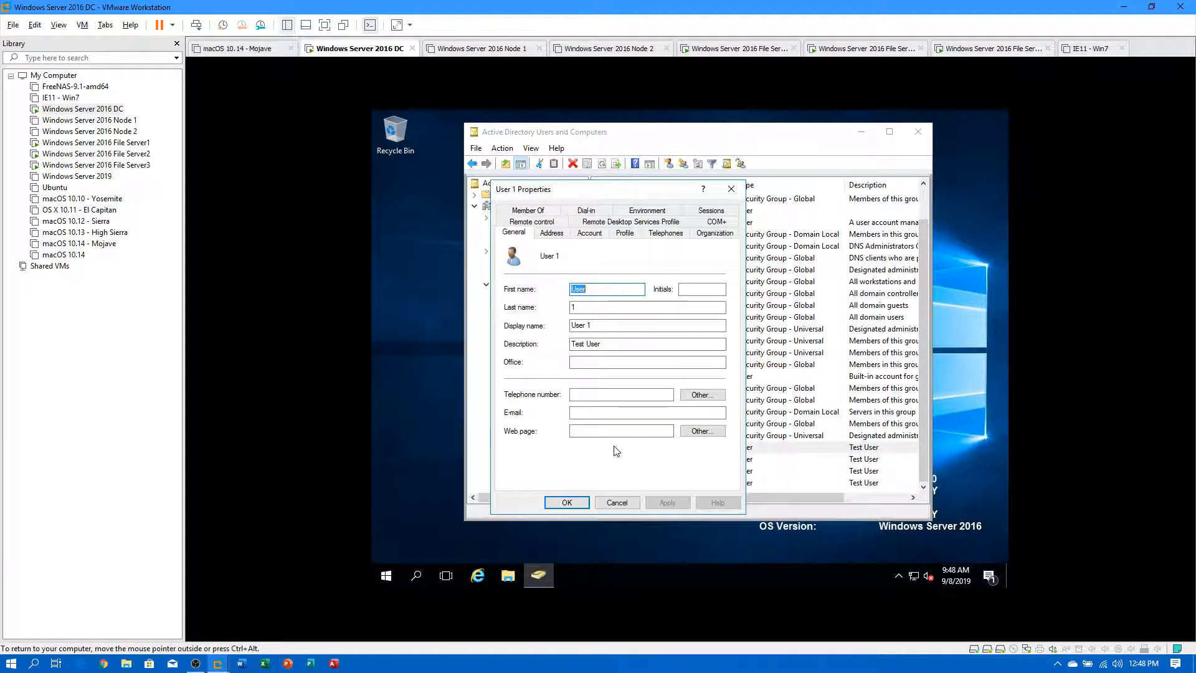
{"action": "left_click", "coordinate": [624, 235]}
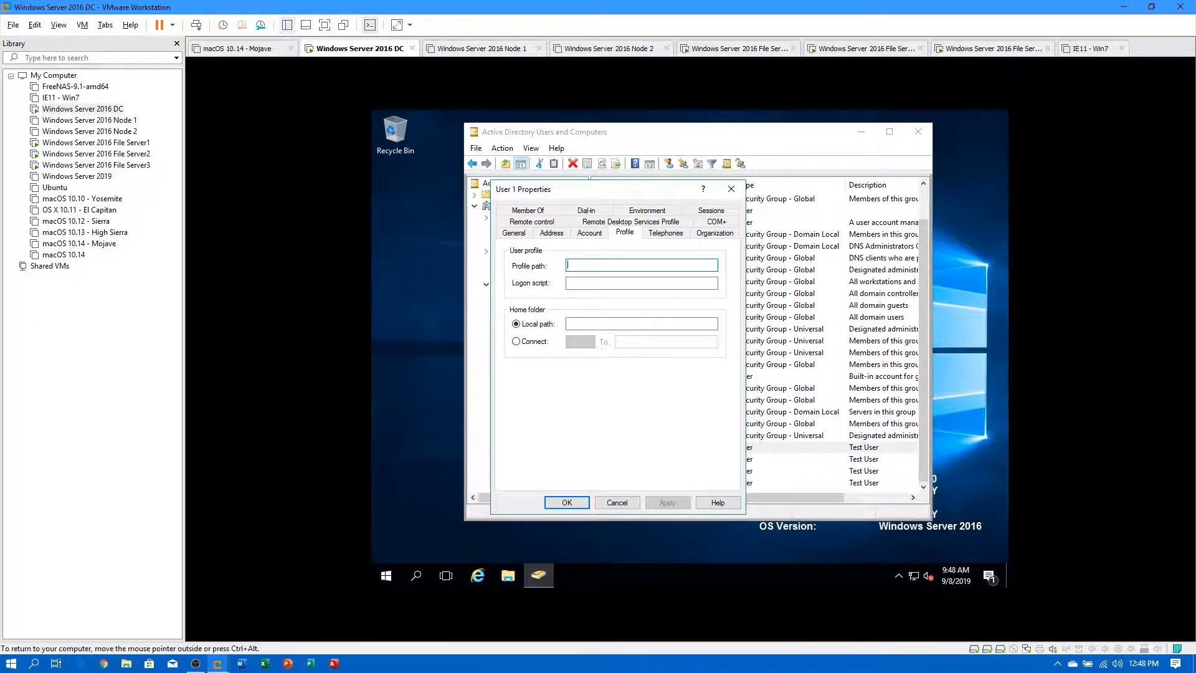
{"action": "type", "text": "\\\\"}
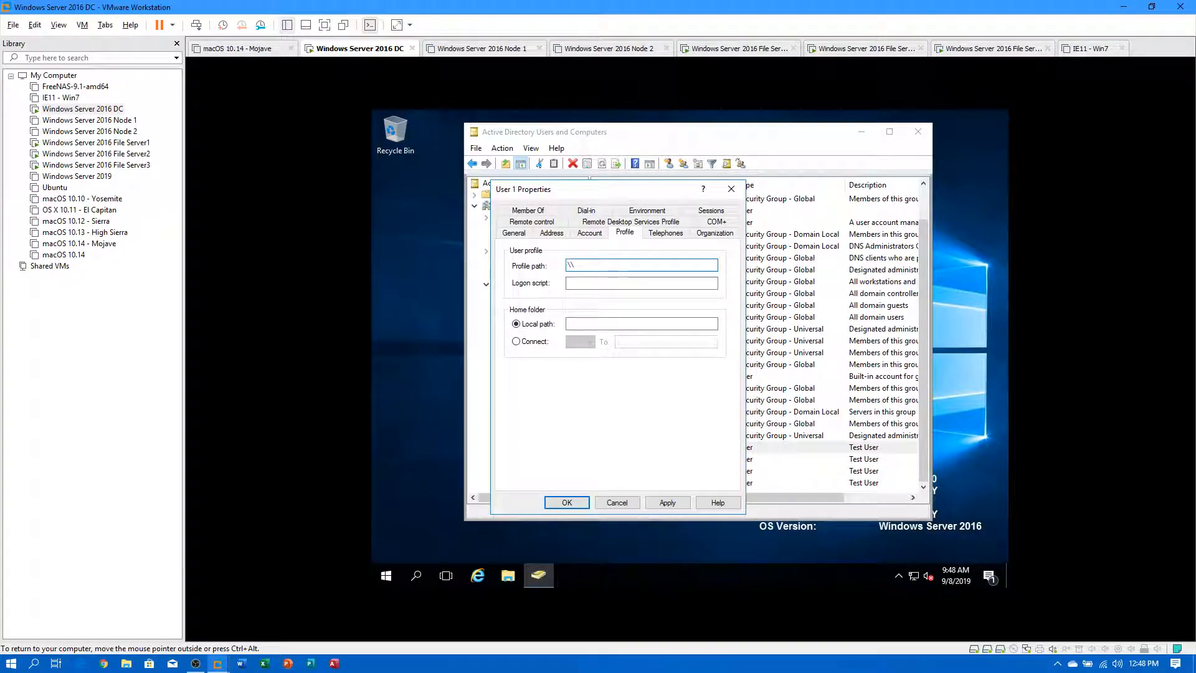
{"action": "type", "text": "fs1.compuguy"}
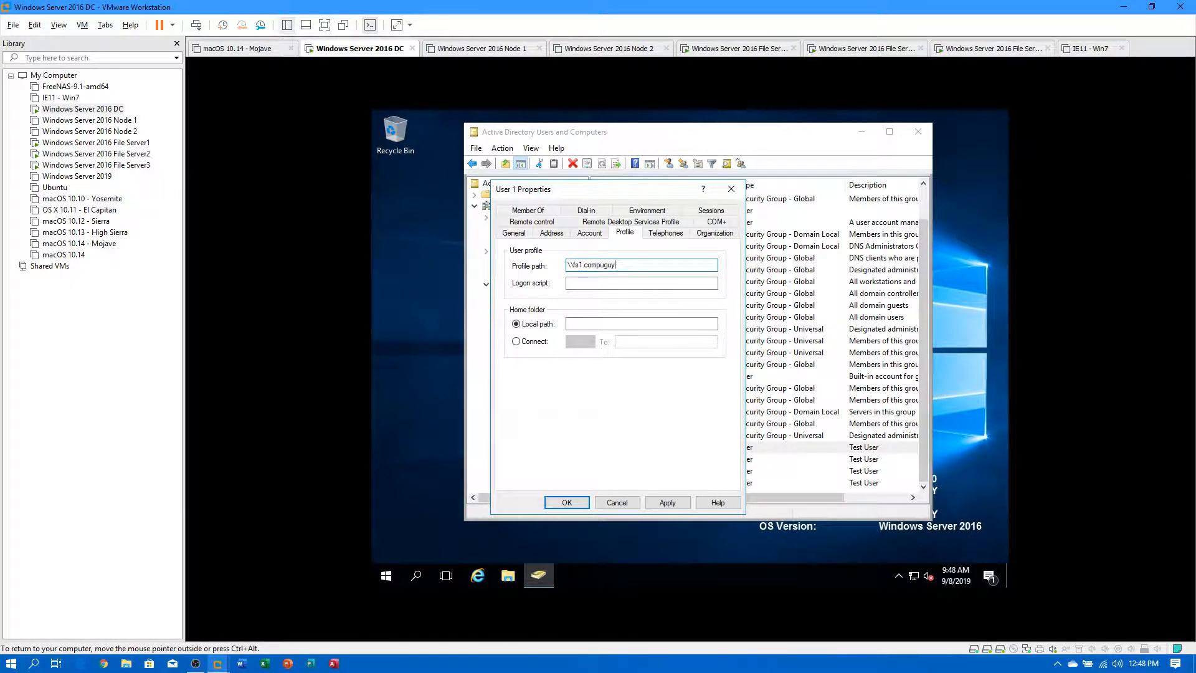
{"action": "type", "text": ".loclal"}
{"action": "key", "text": "BackSpace"}
{"action": "key", "text": "BackSpace"}
{"action": "type", "text": "es\\%username%"}
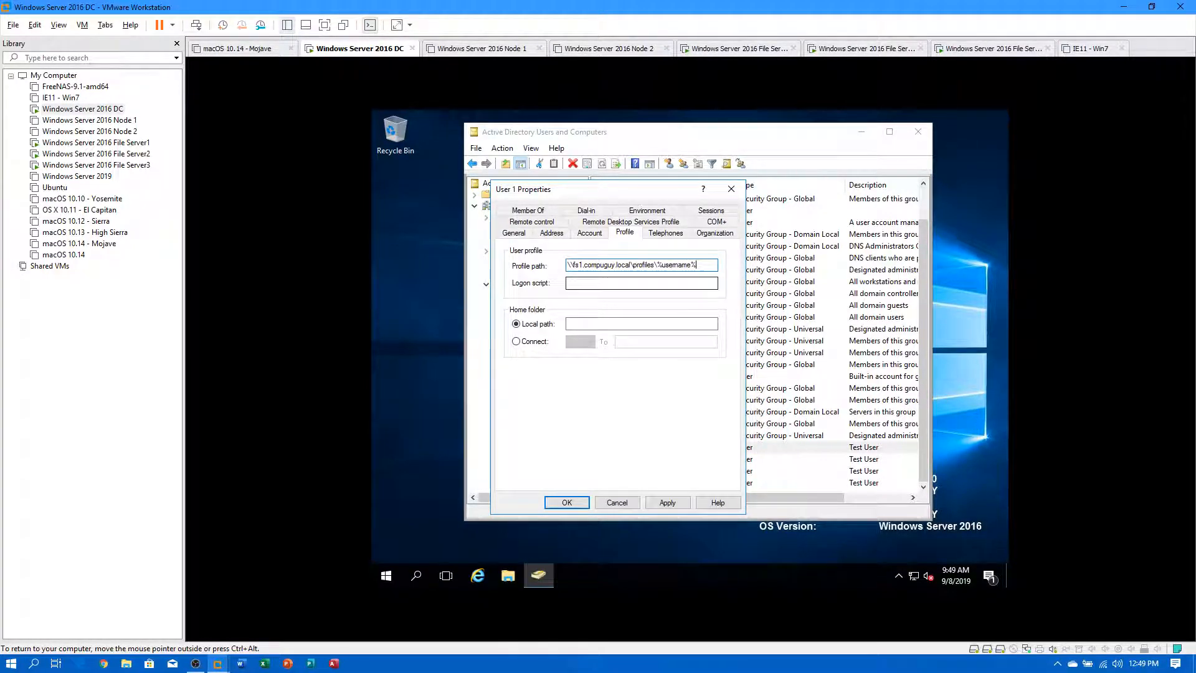
Copy User 1's profile path, then apply and save the properties.
{"action": "left_click_drag", "start_coordinate": [697, 265], "coordinate": [574, 265]}
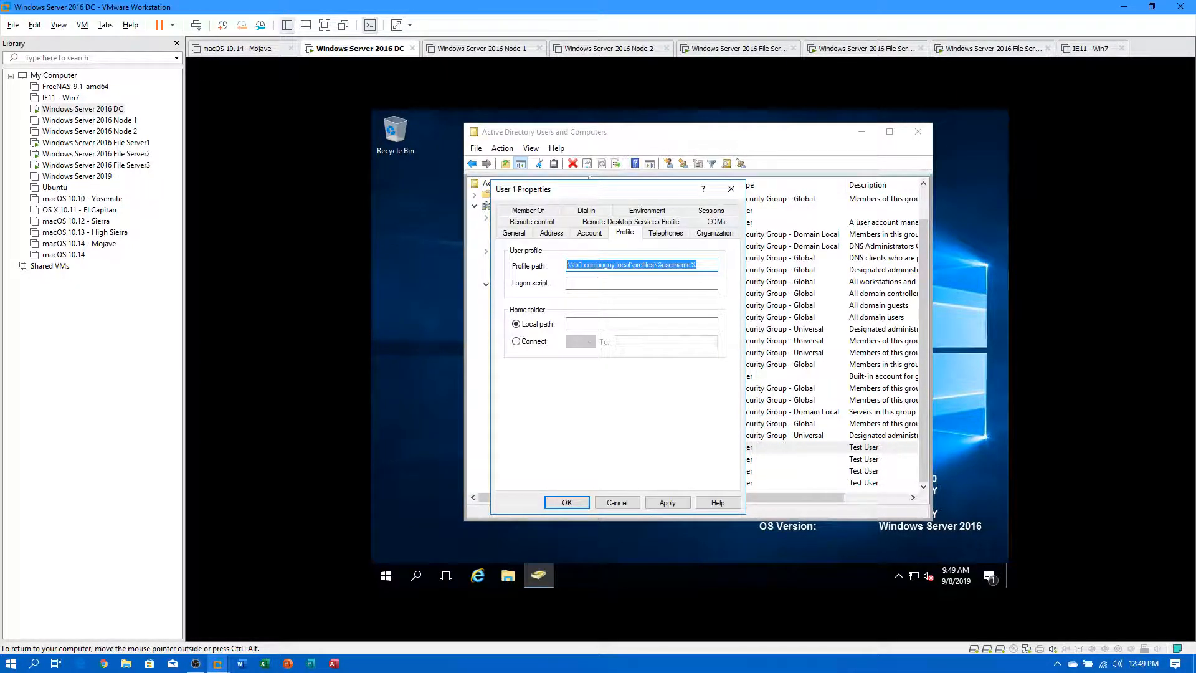
{"action": "right_click", "coordinate": [574, 265]}
{"action": "left_click", "coordinate": [642, 309]}
{"action": "left_click", "coordinate": [677, 504]}
{"action": "left_click", "coordinate": [565, 501]}
Paste \\fs1.compuguy.local\profiles\%username% as User 2's profile path and save it.
{"action": "double_click", "coordinate": [615, 460]}
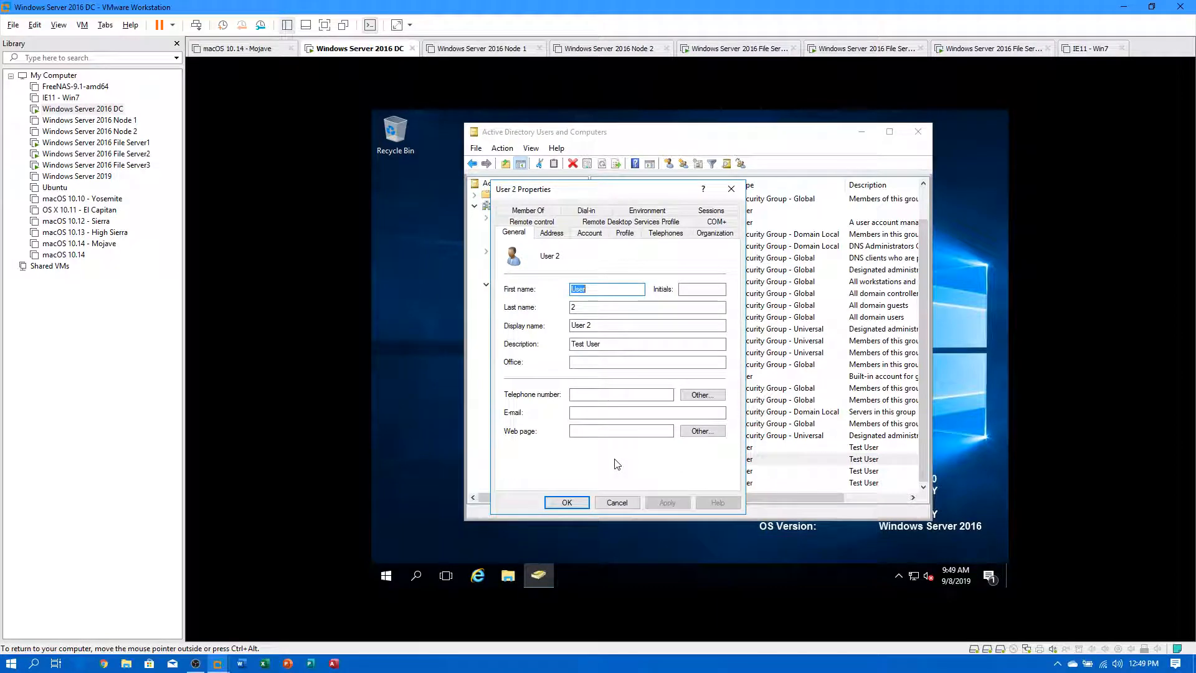
{"action": "left_click", "coordinate": [624, 233]}
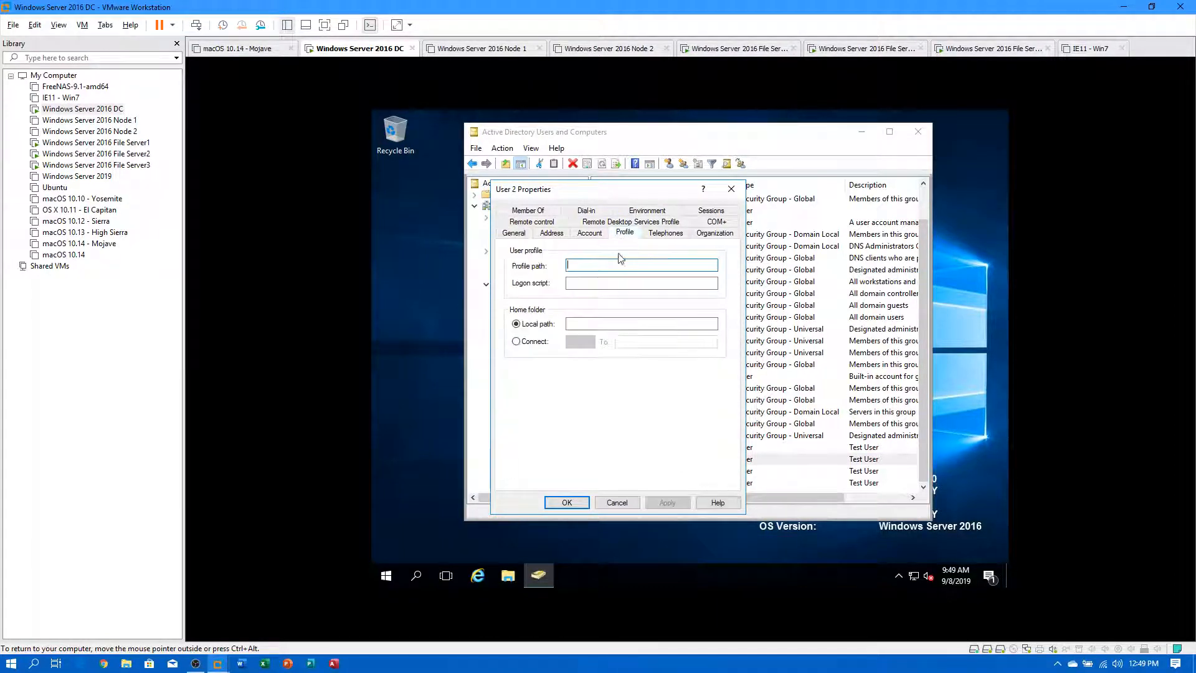
{"action": "left_click", "coordinate": [600, 265]}
{"action": "key", "text": "ctrl+v"}
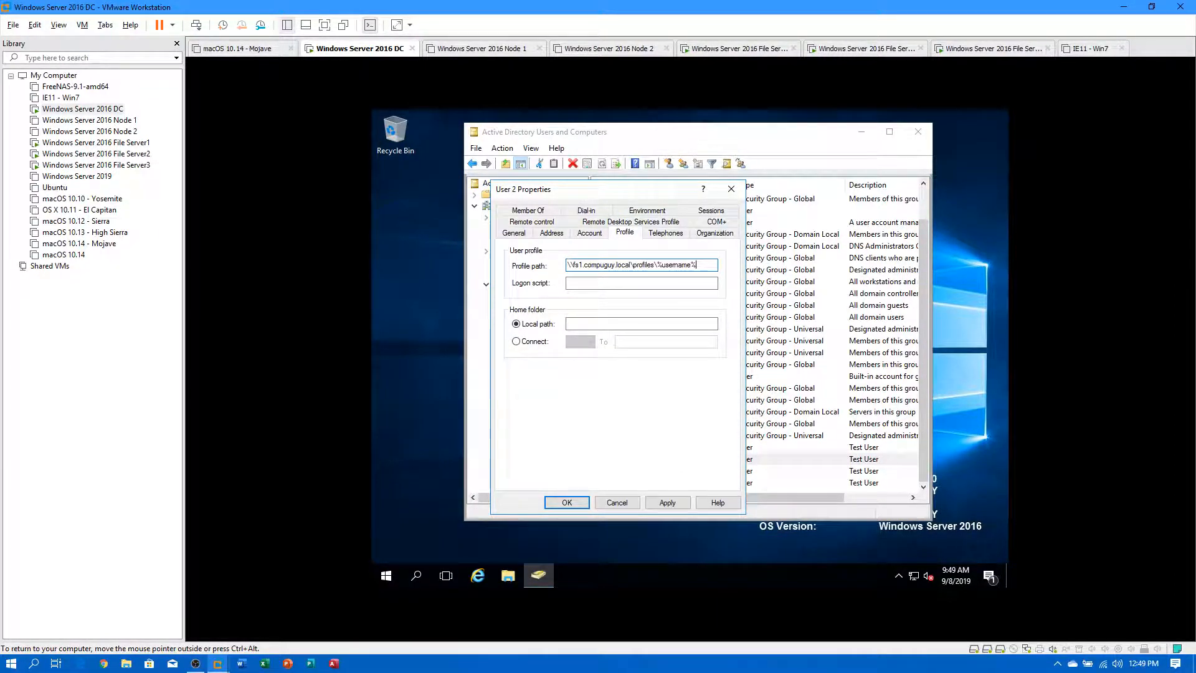
{"action": "left_click", "coordinate": [668, 502]}
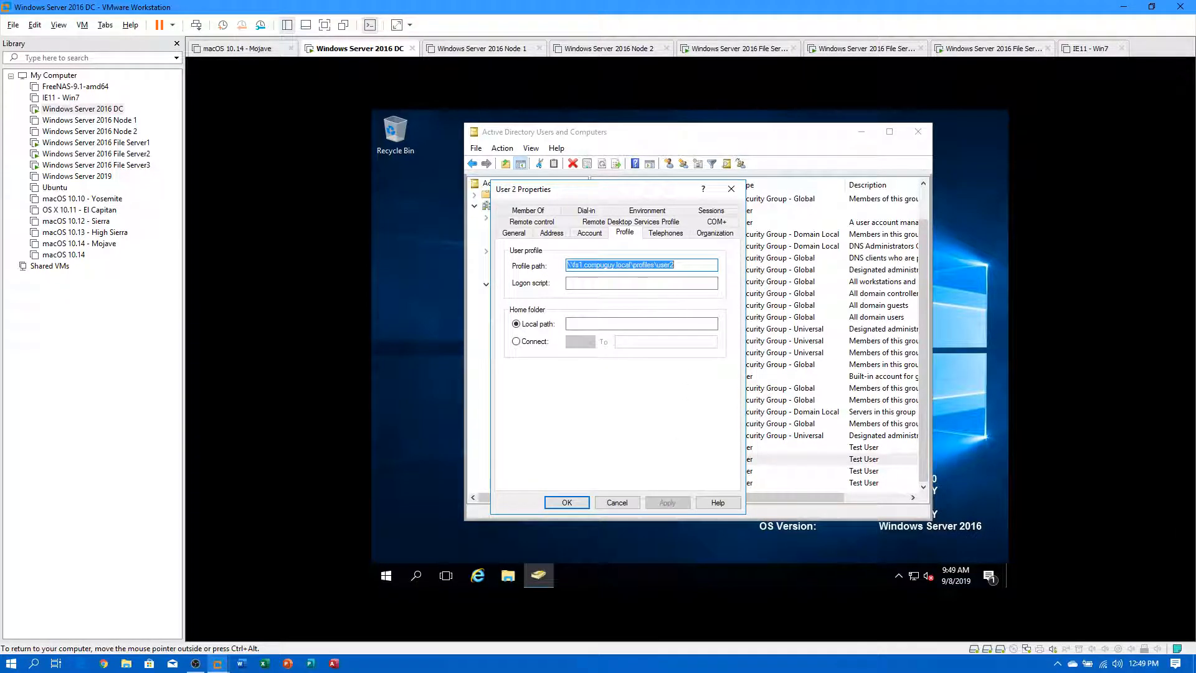
{"action": "left_click", "coordinate": [567, 502]}
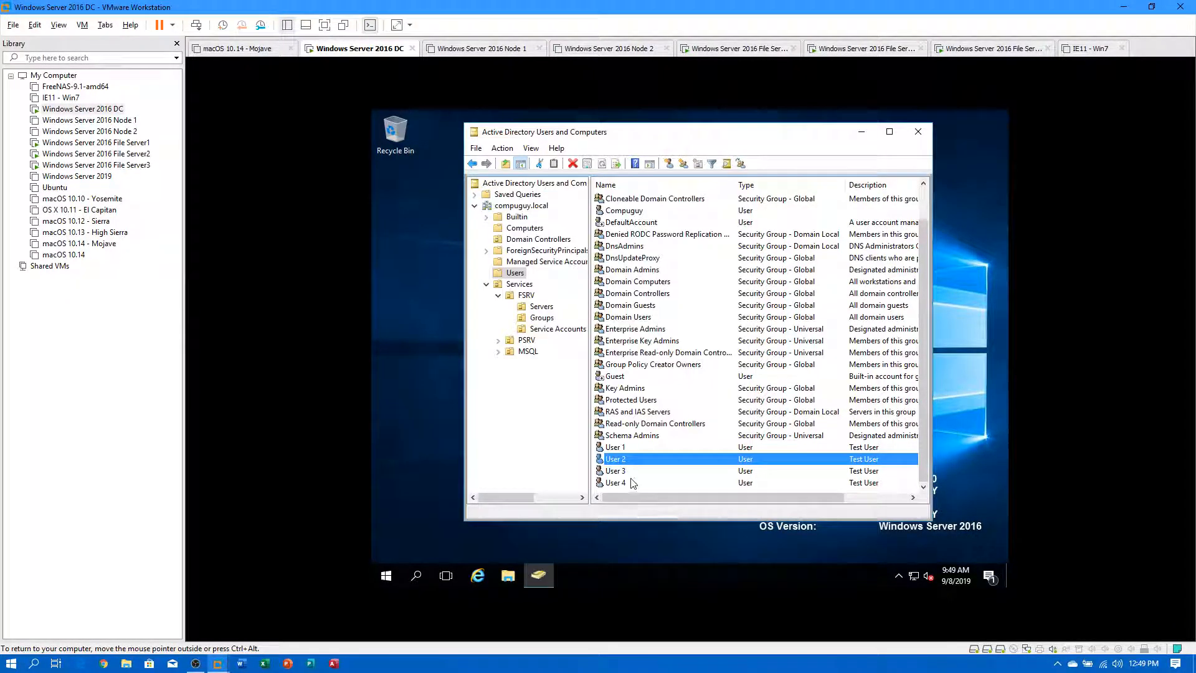
Paste the same roaming profile path into User 3's Profile settings and save.
{"action": "left_click", "coordinate": [615, 471]}
{"action": "double_click", "coordinate": [615, 471]}
{"action": "left_click", "coordinate": [626, 233]}
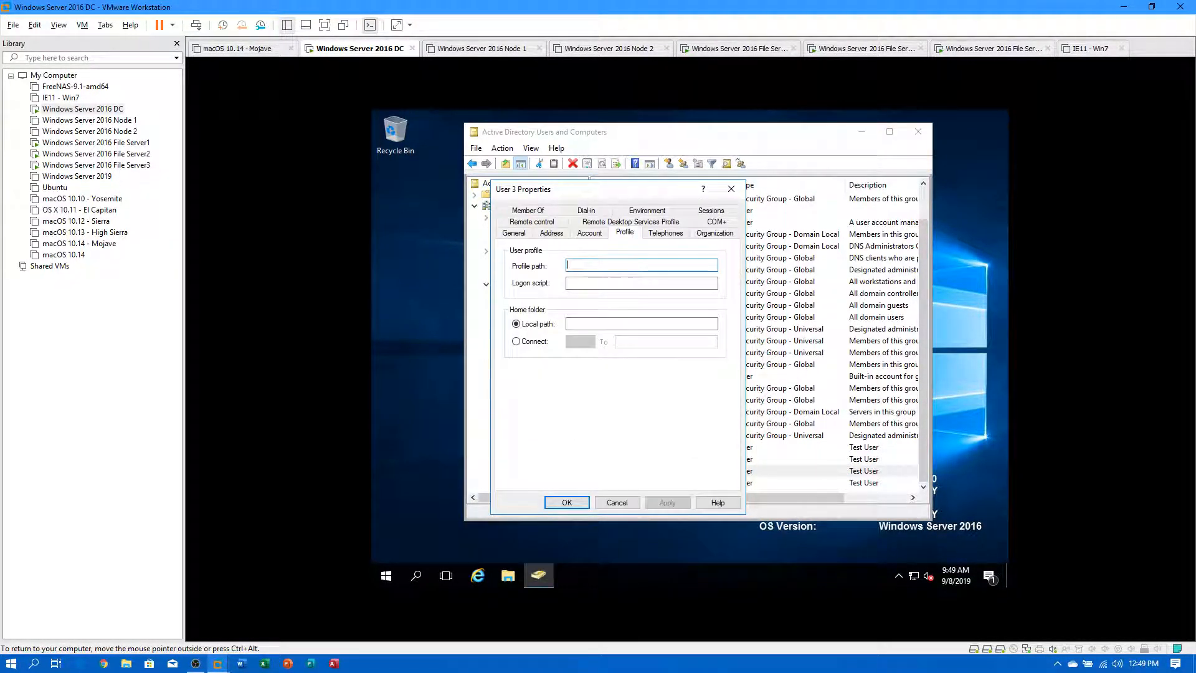
{"action": "key", "text": "ctrl+v"}
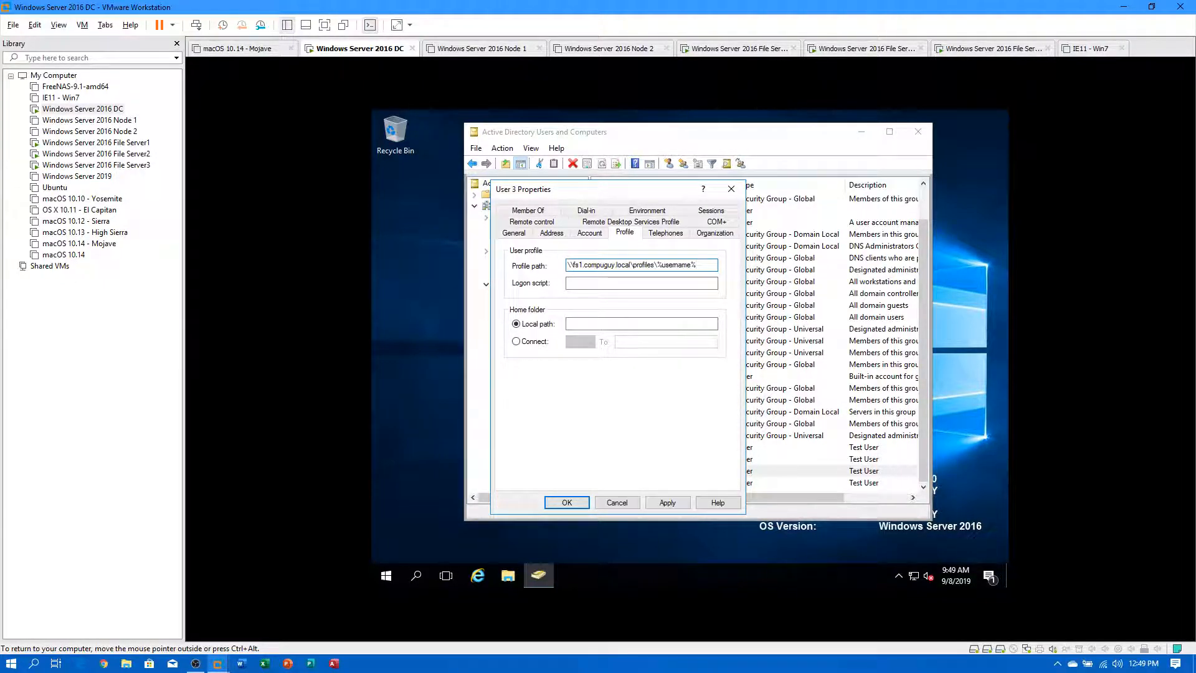
{"action": "left_click", "coordinate": [667, 502]}
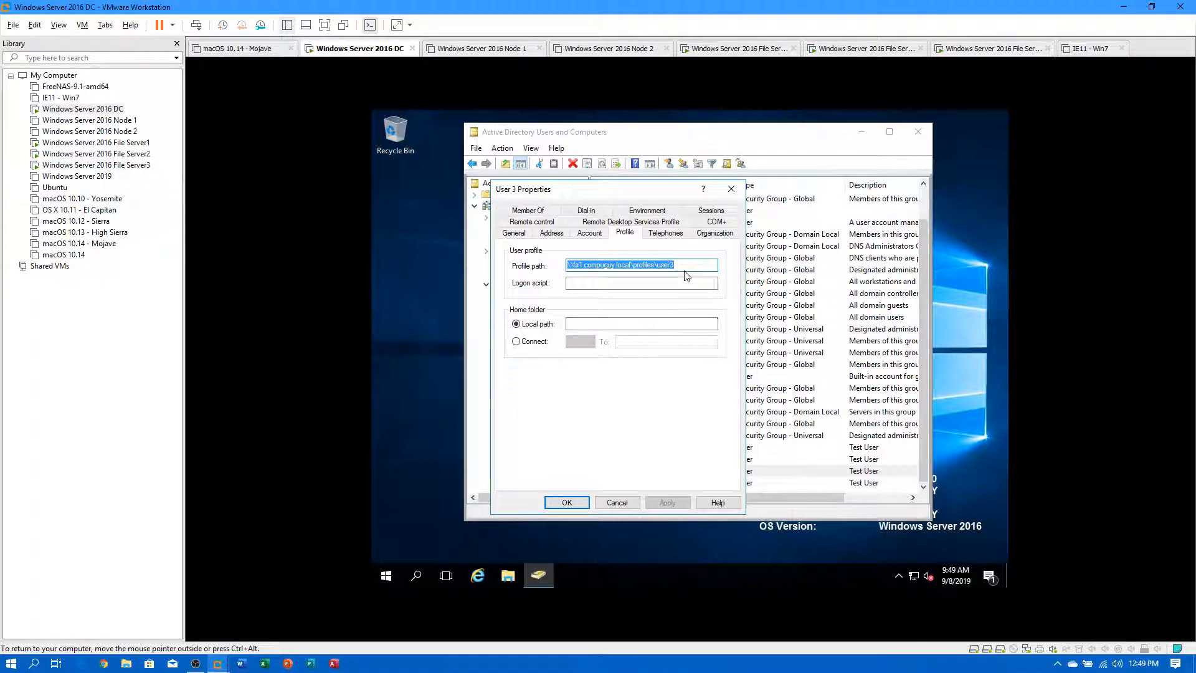
{"action": "left_click", "coordinate": [568, 503]}
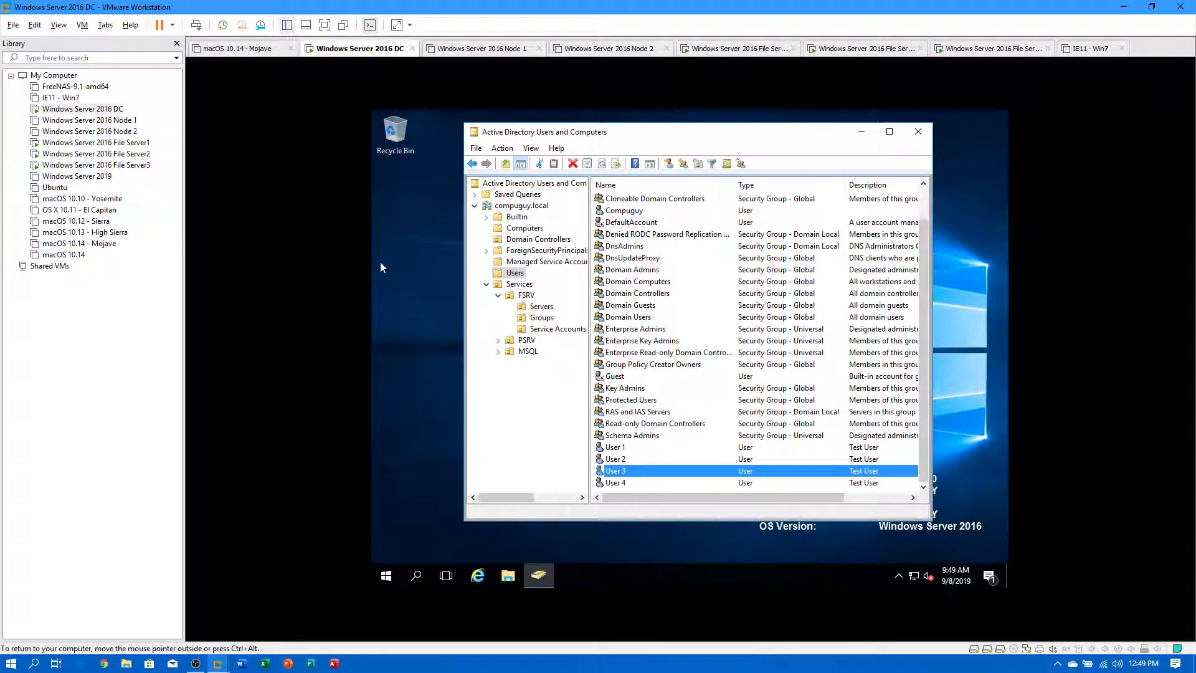
Nudge File Server1's Shares window up and right, then return to the DC.
{"action": "left_click", "coordinate": [96, 142]}
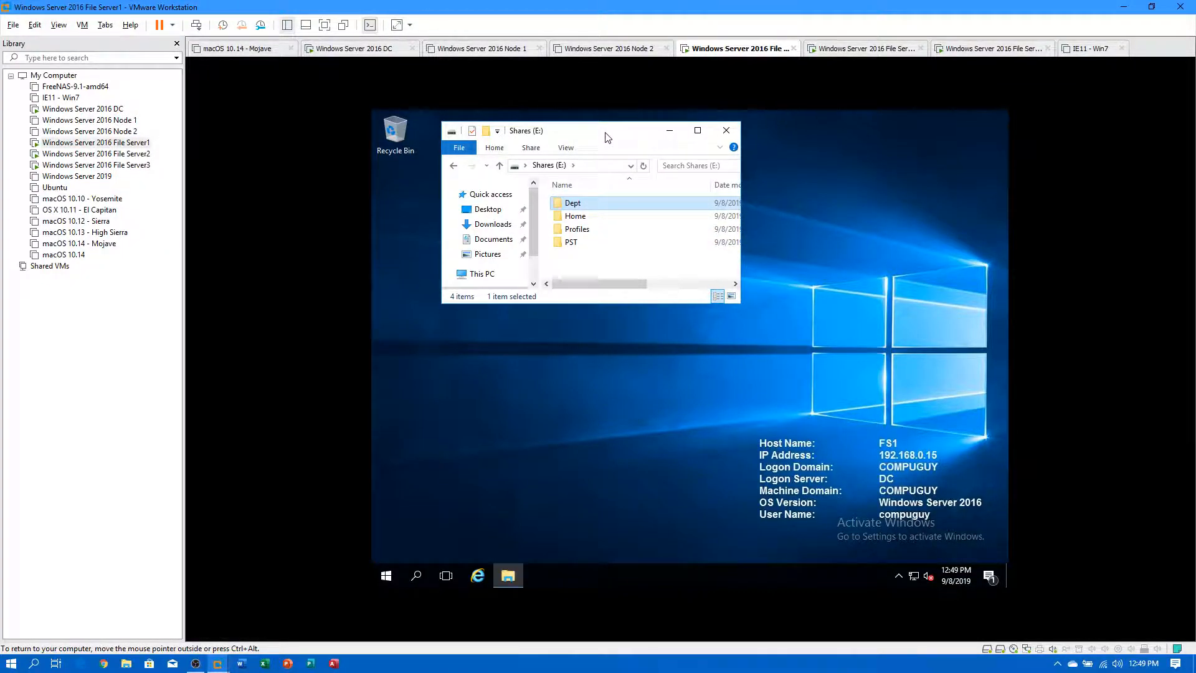
{"action": "left_click_drag", "start_coordinate": [611, 134], "coordinate": [630, 131]}
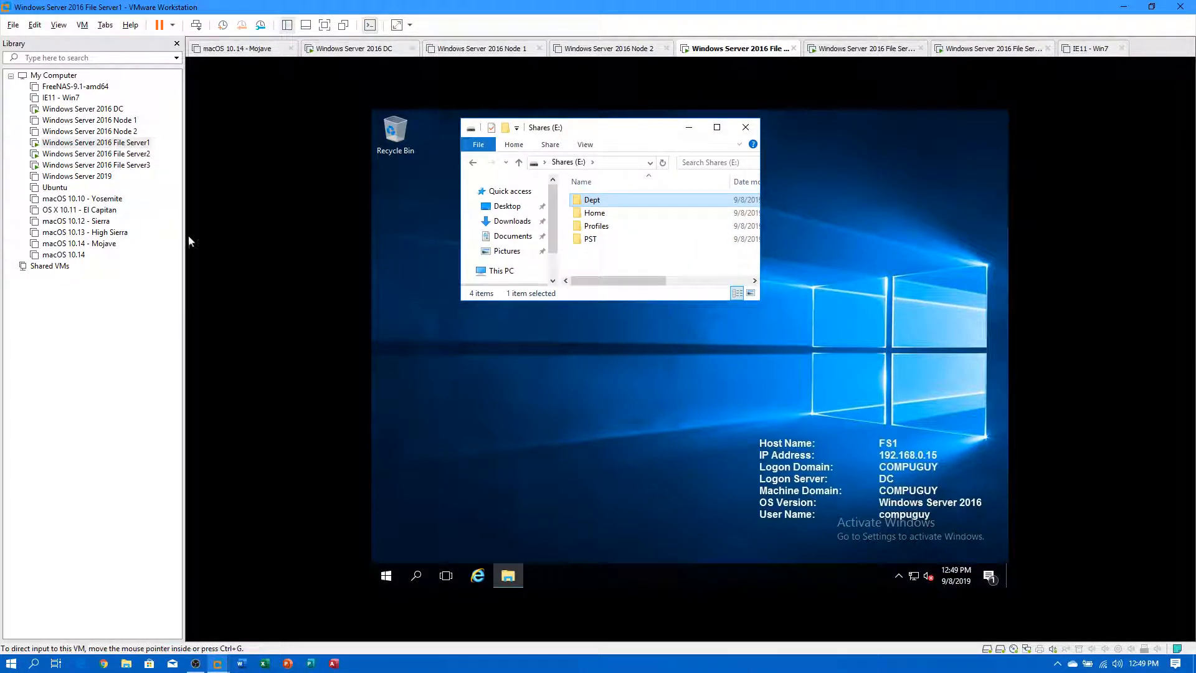
{"action": "left_click", "coordinate": [83, 109]}
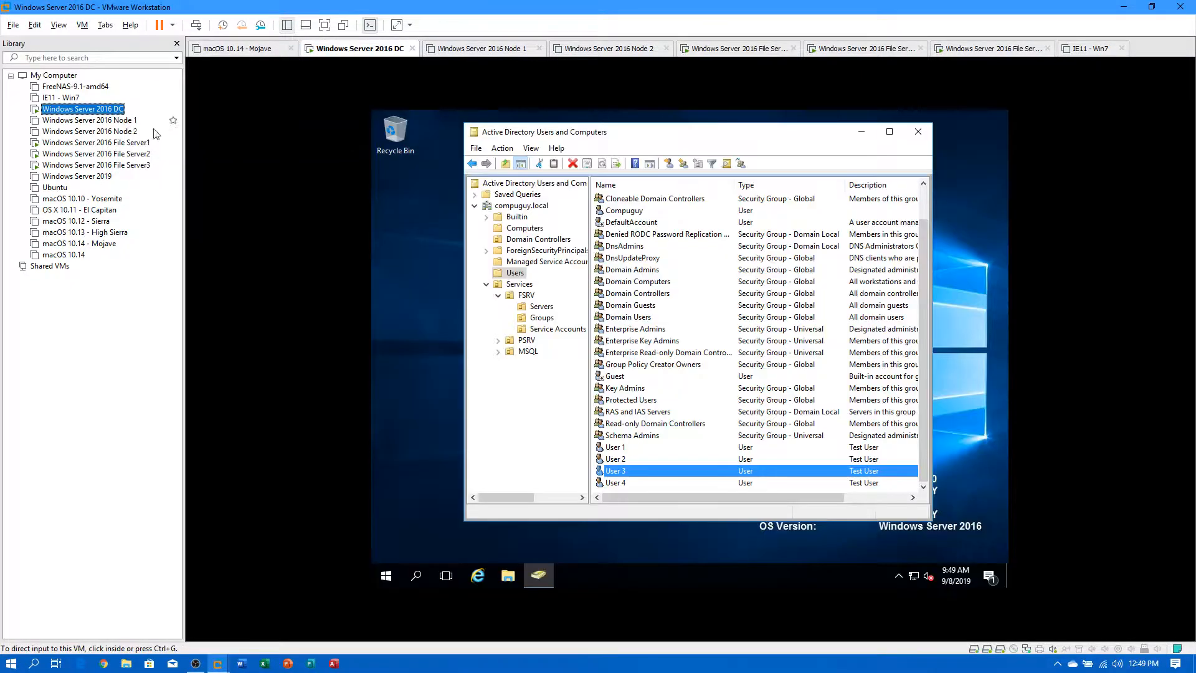
Open File Explorer on the DC and go to \\fs1.compuguy.local.
{"action": "left_click", "coordinate": [508, 576]}
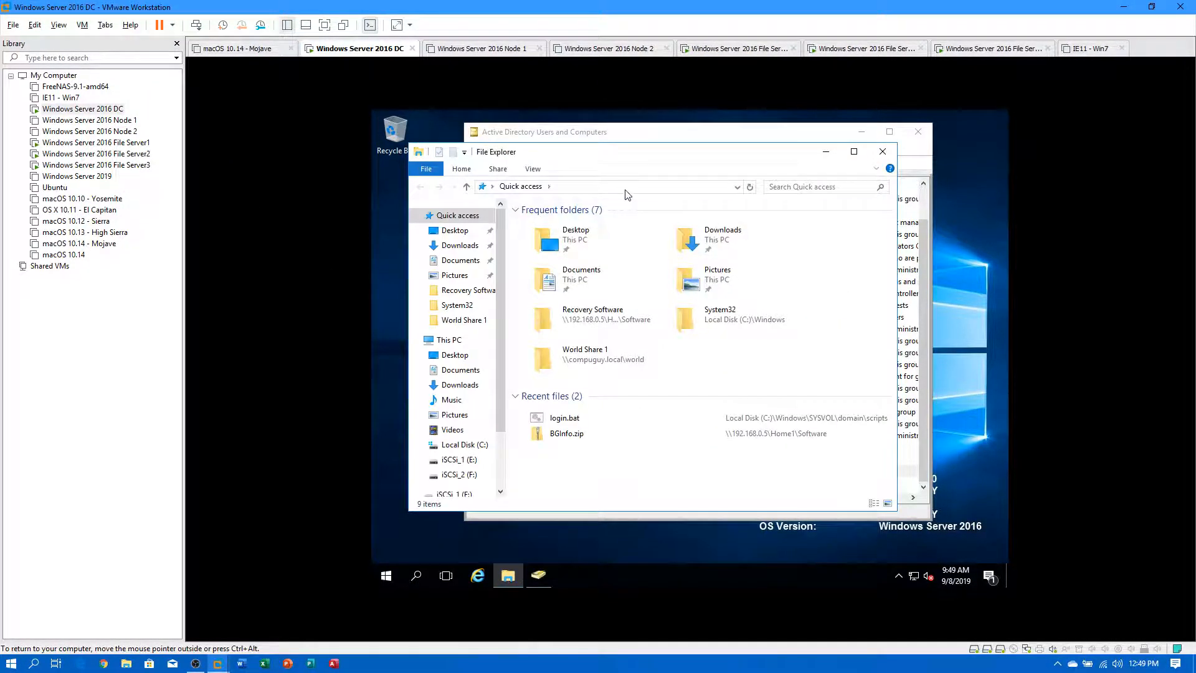
{"action": "left_click", "coordinate": [623, 189]}
{"action": "type", "text": "\\\\"}
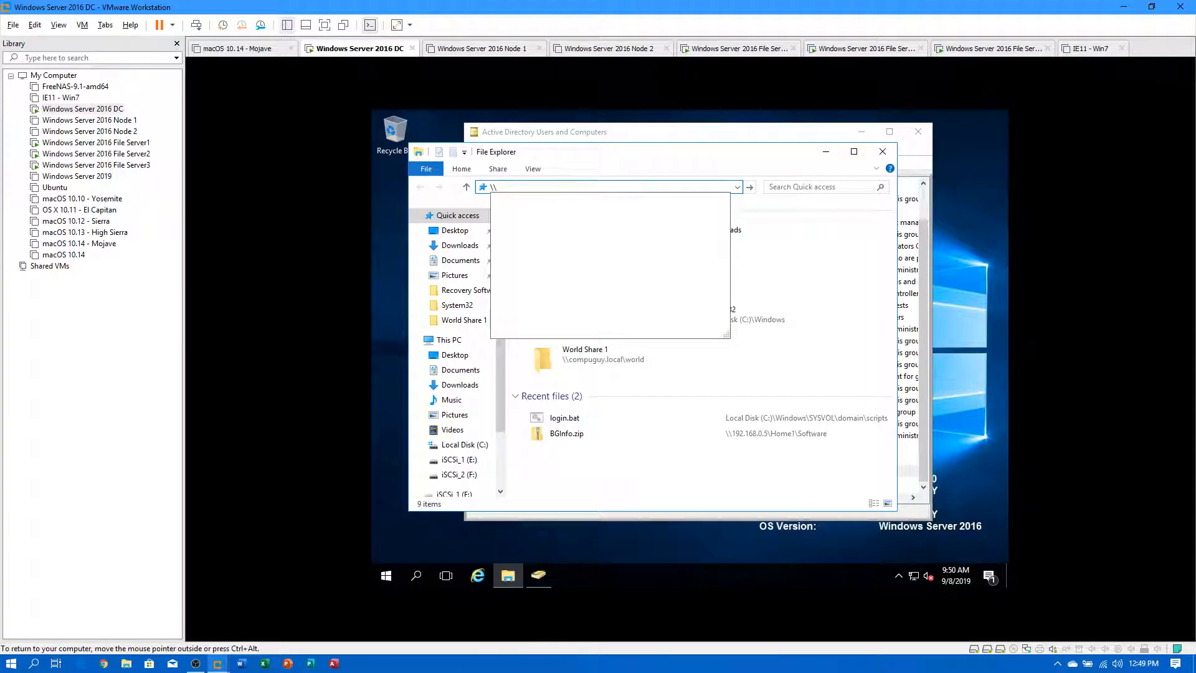
{"action": "type", "text": "fs1.compuguy.local"}
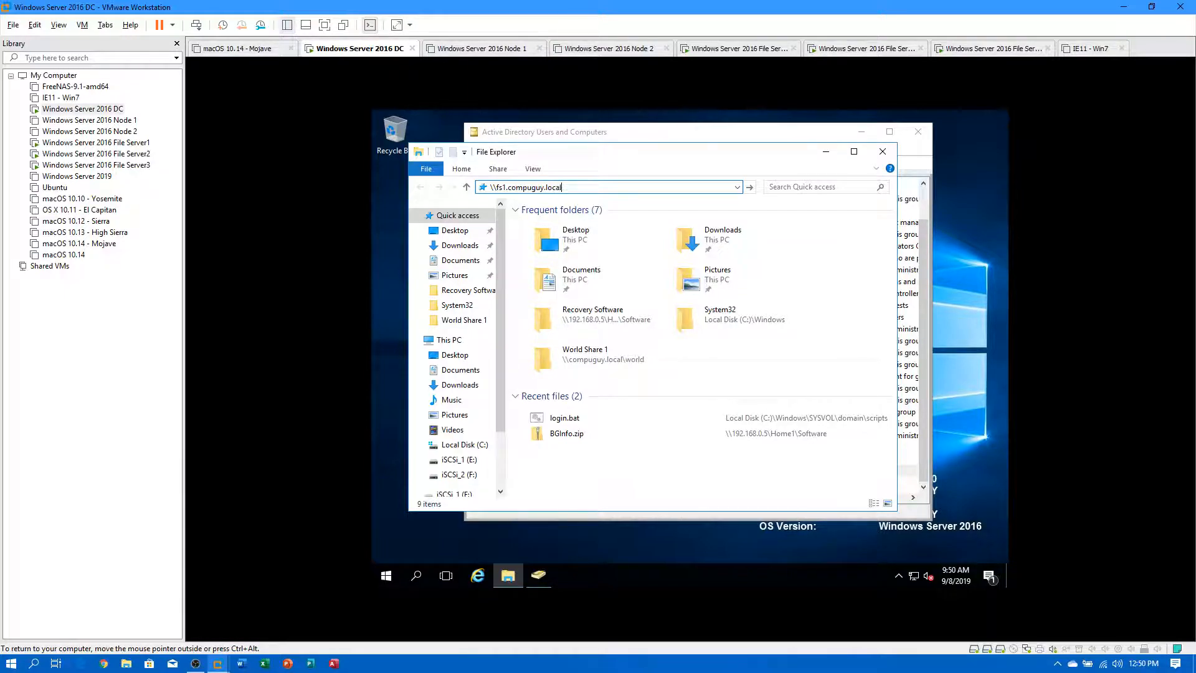
{"action": "key", "text": "Return"}
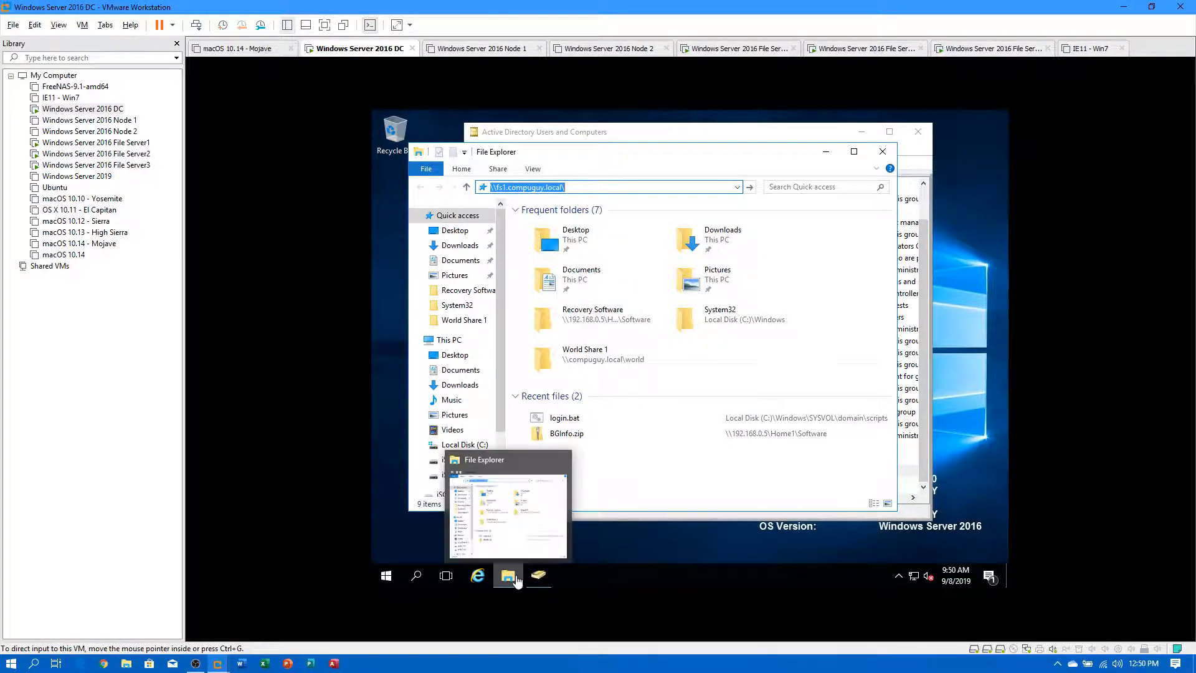
Run ping fs1 in a Command Prompt, getting replies from 192.168.0.15 with 0% loss.
{"action": "left_click", "coordinate": [387, 578]}
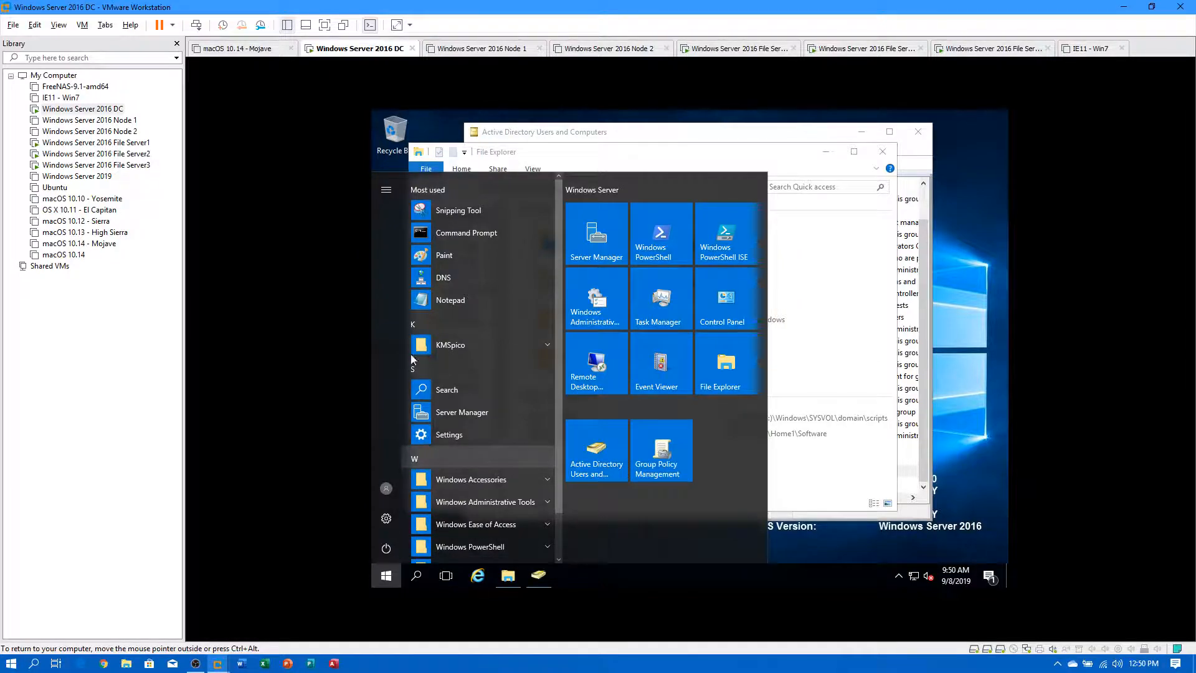
{"action": "left_click", "coordinate": [428, 227]}
{"action": "left_click", "coordinate": [592, 258]}
{"action": "type", "text": "ping fs1"}
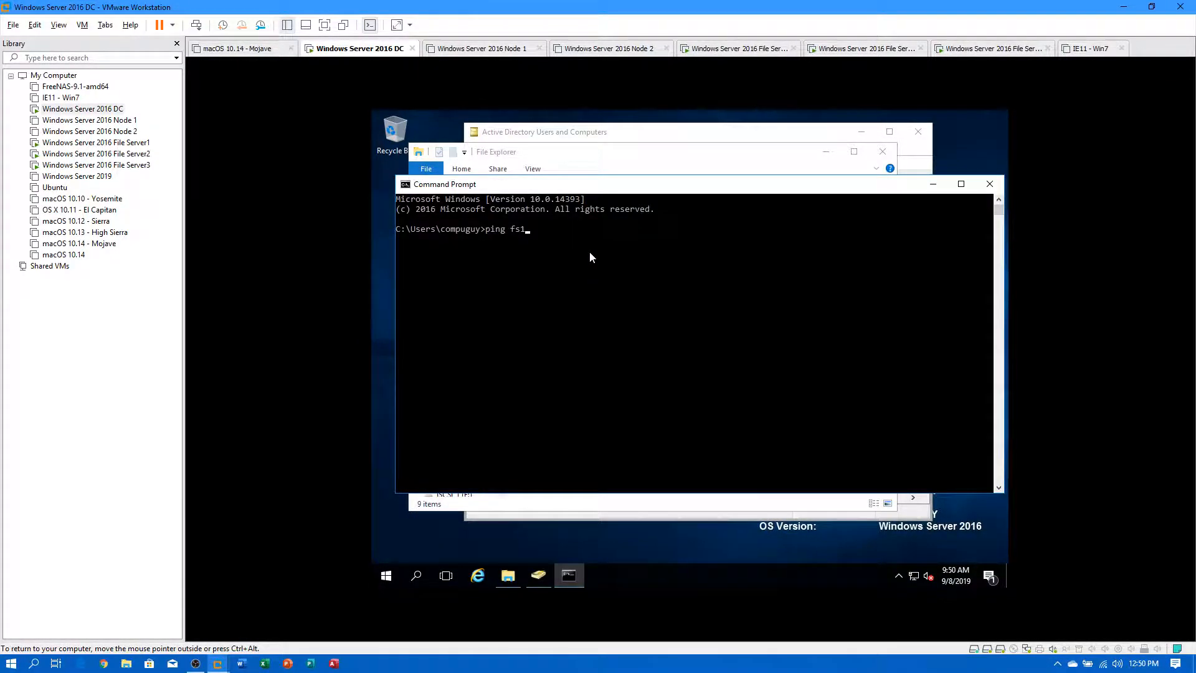
{"action": "key", "text": "Return"}
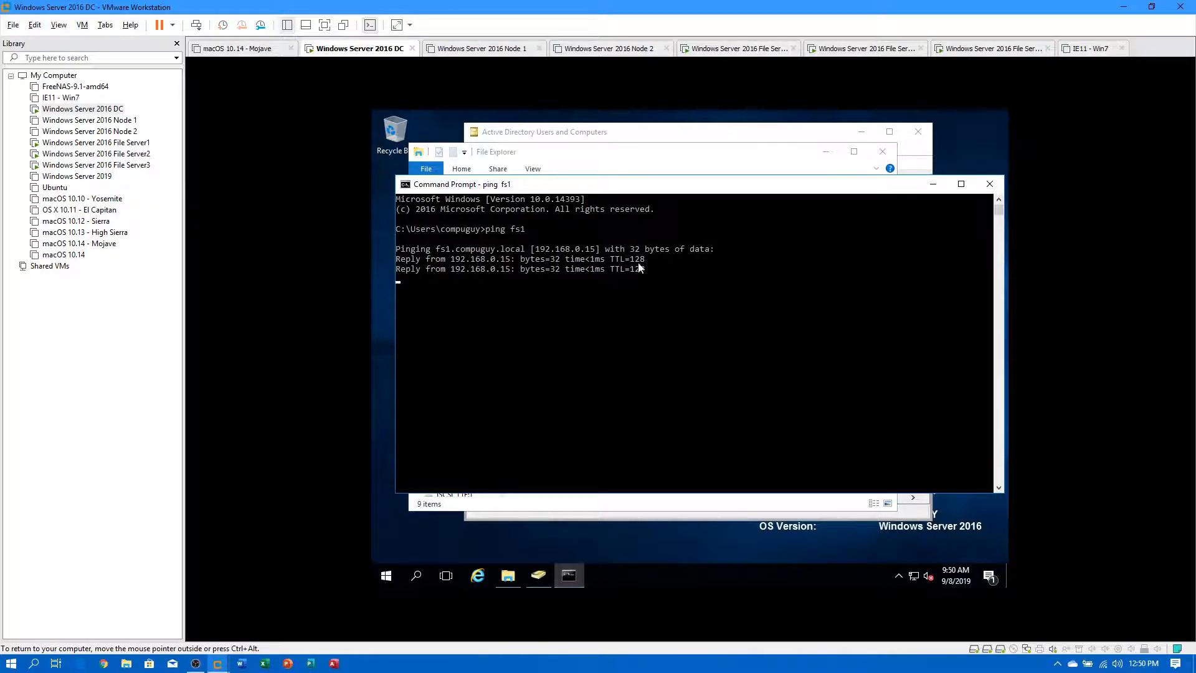
Retry the \\fs1.compuguy.local path in Explorer, dismiss the Network Error, and edit the path.
{"action": "left_click", "coordinate": [619, 159]}
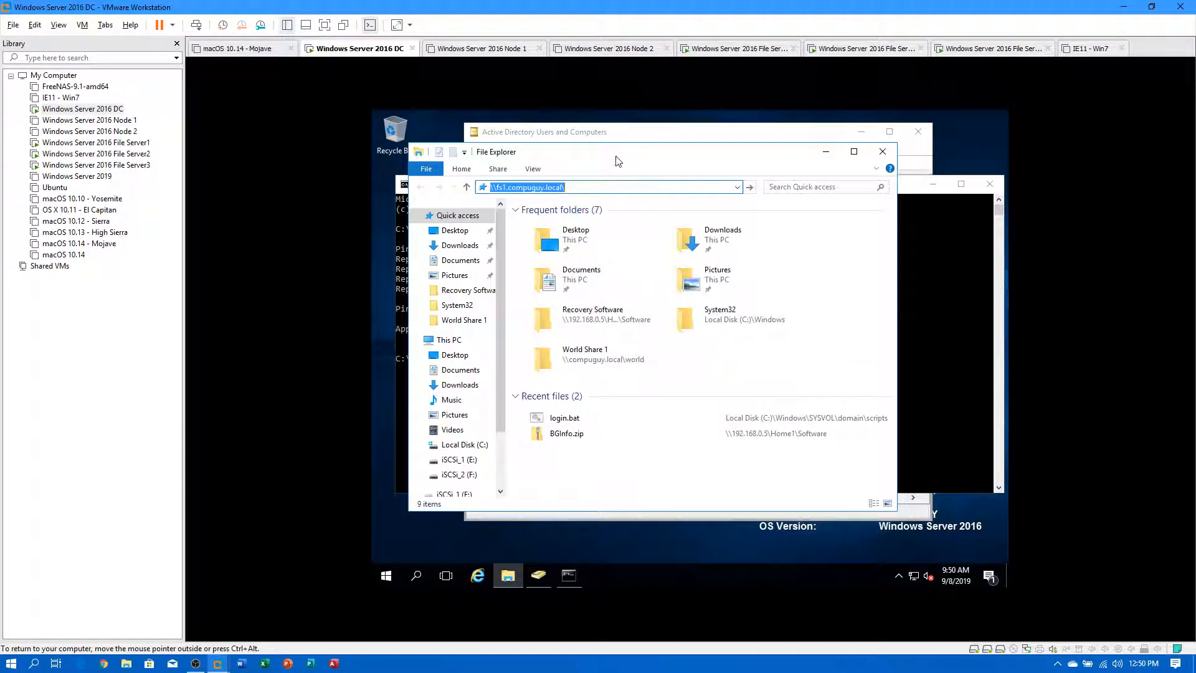
{"action": "key", "text": "Return"}
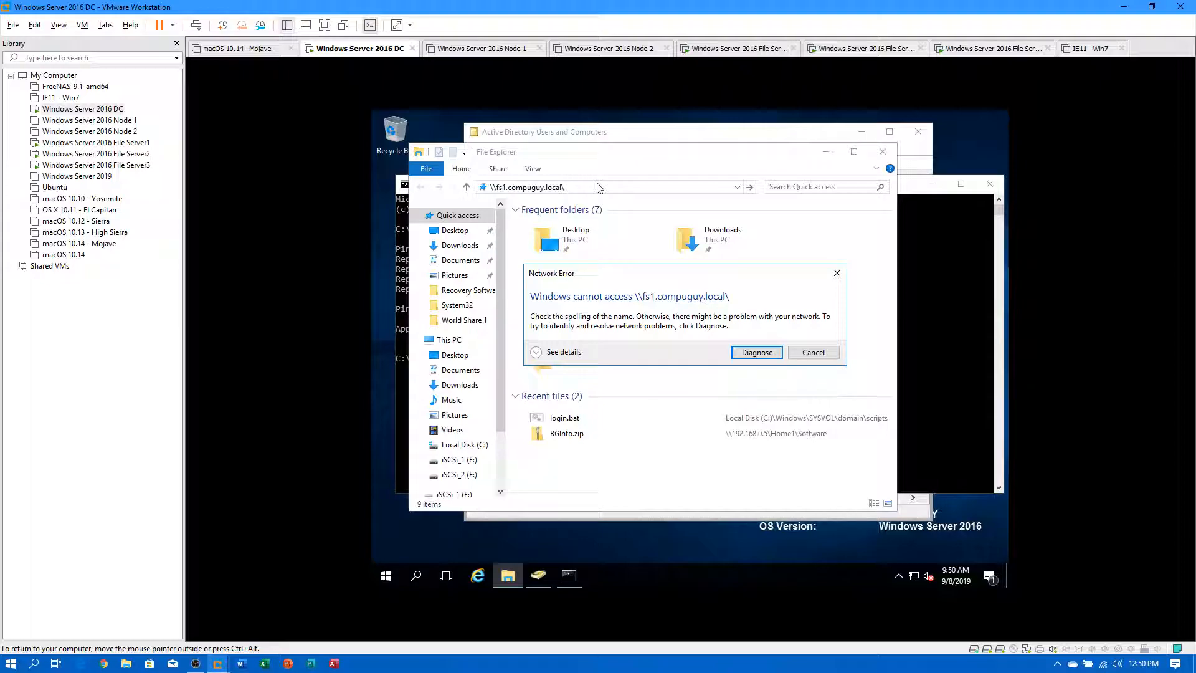
{"action": "left_click", "coordinate": [813, 353]}
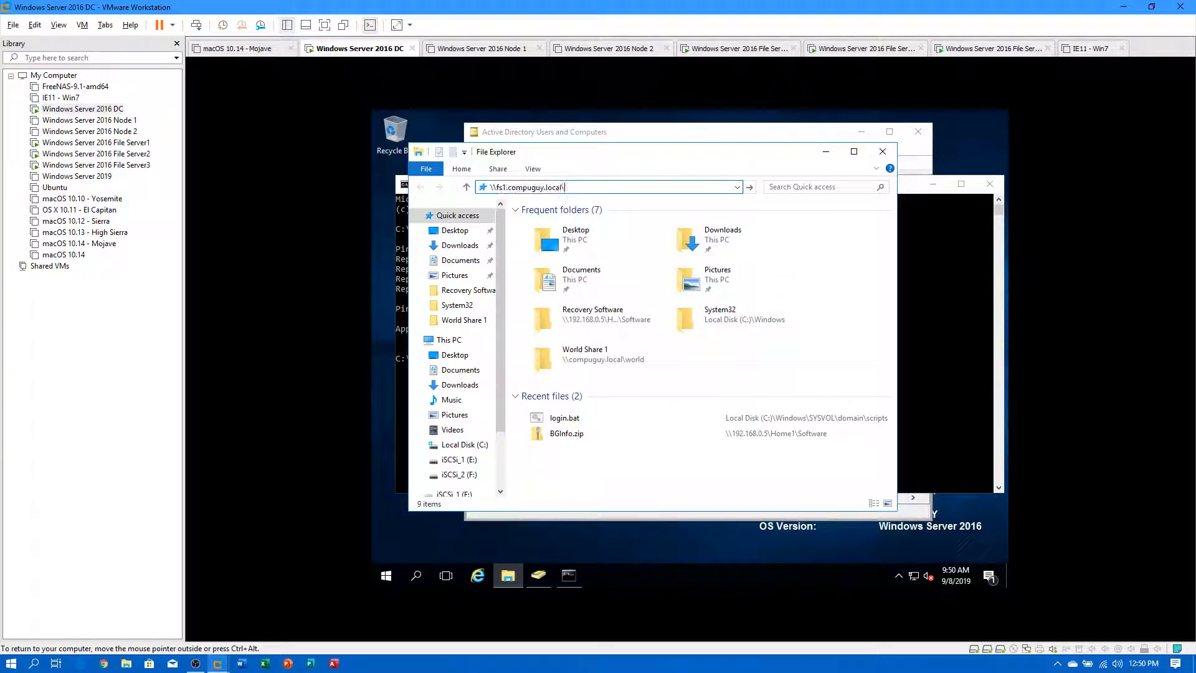
{"action": "key", "text": "BackSpace"}
{"action": "key", "text": "BackSpace"}
{"action": "key", "text": "BackSpace"}
{"action": "key", "text": "BackSpace"}
{"action": "key", "text": "BackSpace"}
{"action": "key", "text": "BackSpace"}
{"action": "key", "text": "BackSpace"}
{"action": "key", "text": "BackSpace"}
{"action": "key", "text": "BackSpace"}
{"action": "key", "text": "BackSpace"}
{"action": "key", "text": "BackSpace"}
{"action": "key", "text": "BackSpace"}
{"action": "key", "text": "BackSpace"}
{"action": "key", "text": "BackSpace"}
{"action": "key", "text": "BackSpace"}
{"action": "key", "text": "BackSpace"}
{"action": "key", "text": "ctrl+a"}
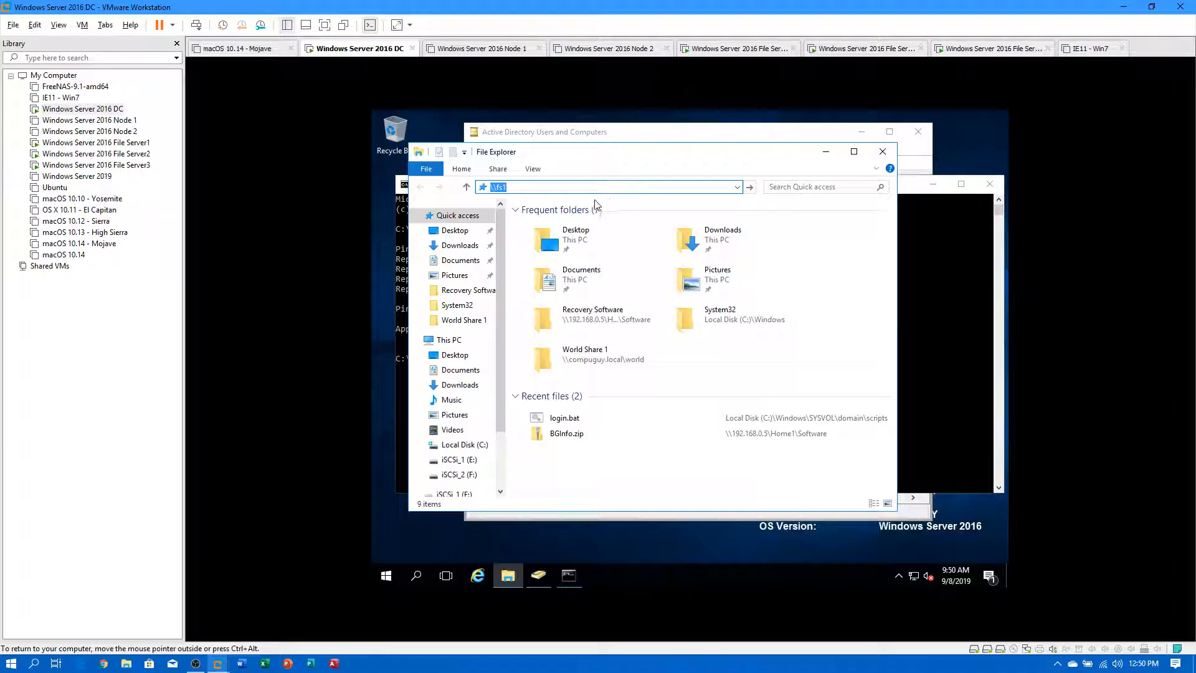
{"action": "left_click", "coordinate": [948, 361]}
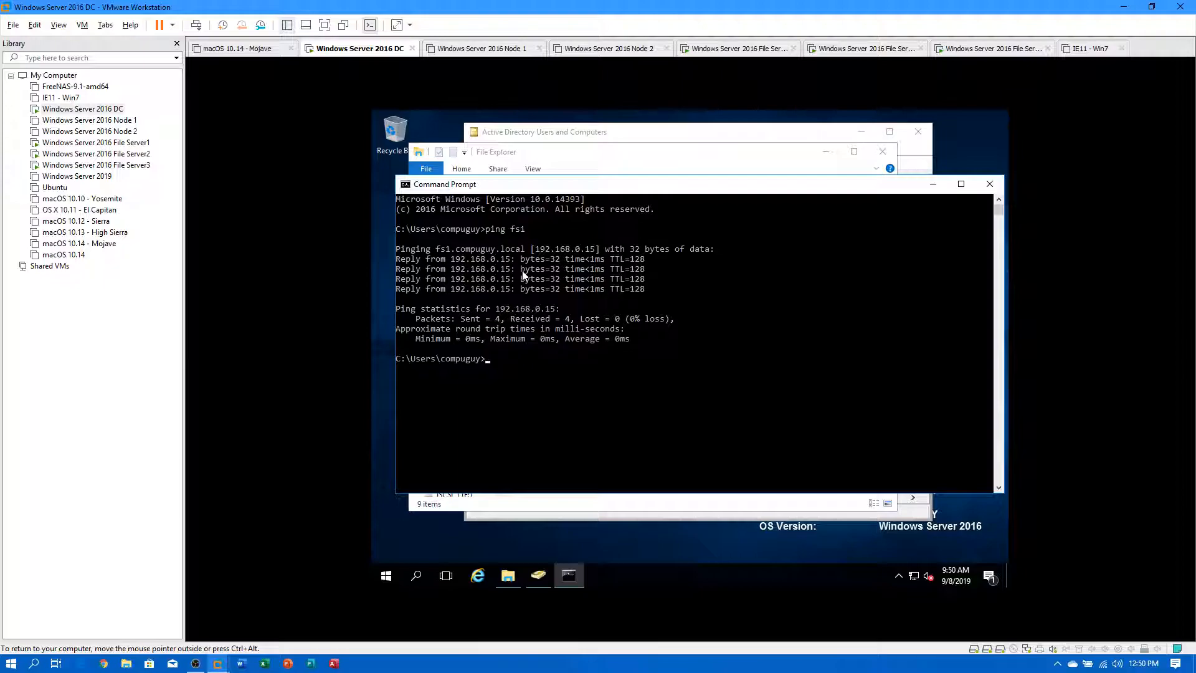
On File Server1, share the Profiles folder from its Properties Sharing tab.
{"action": "left_click", "coordinate": [93, 142]}
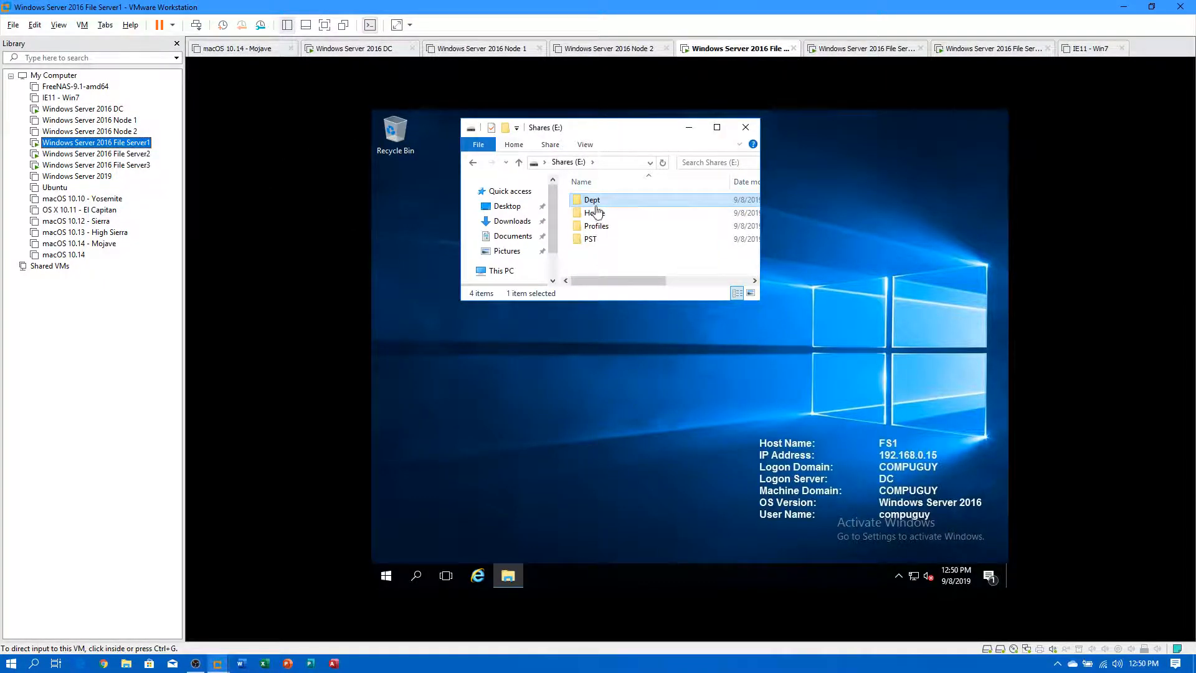
{"action": "right_click", "coordinate": [590, 229]}
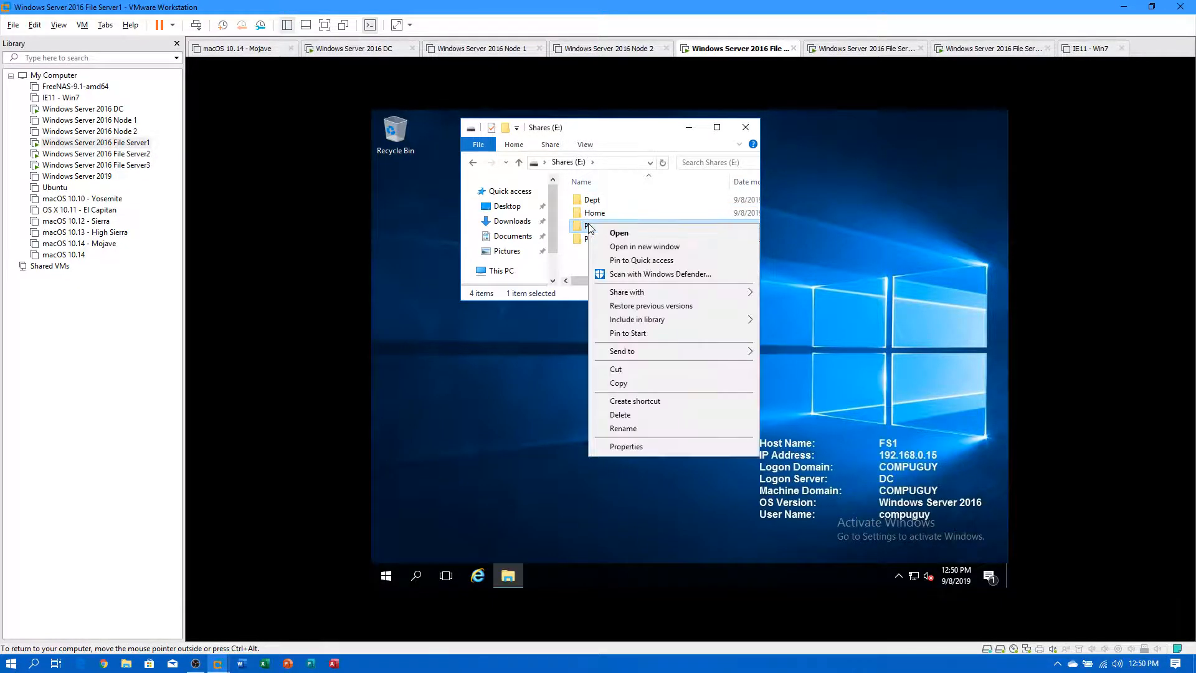
{"action": "left_click", "coordinate": [635, 449]}
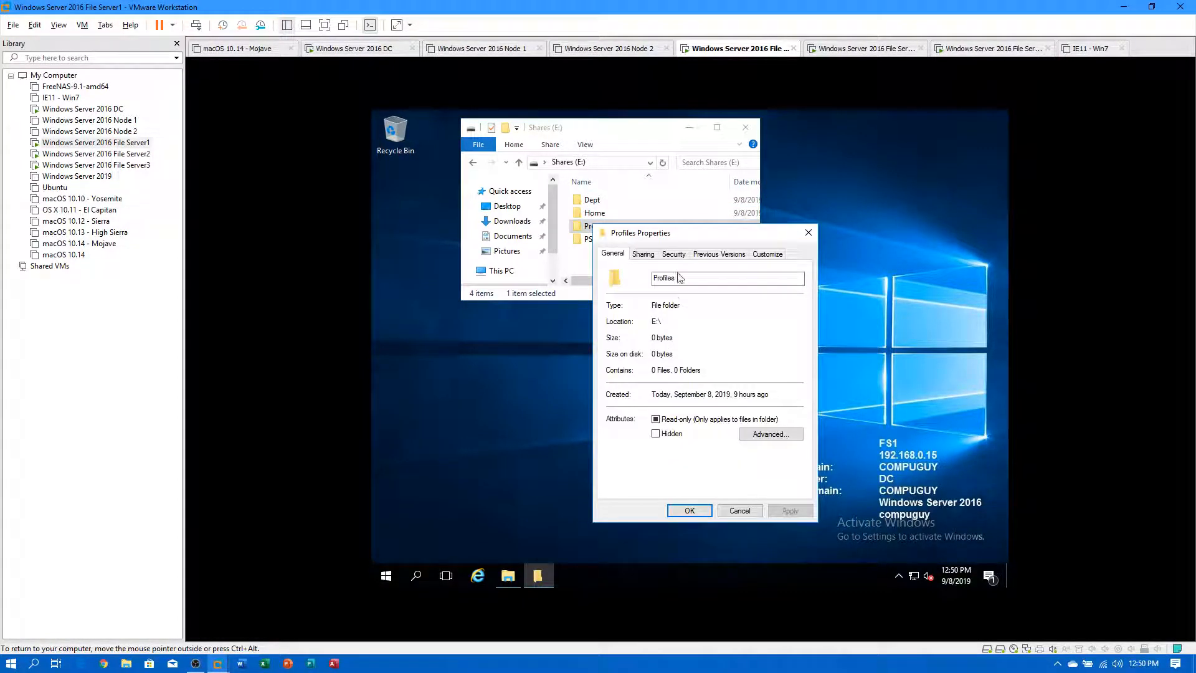
{"action": "left_click", "coordinate": [643, 254]}
{"action": "left_click", "coordinate": [634, 337]}
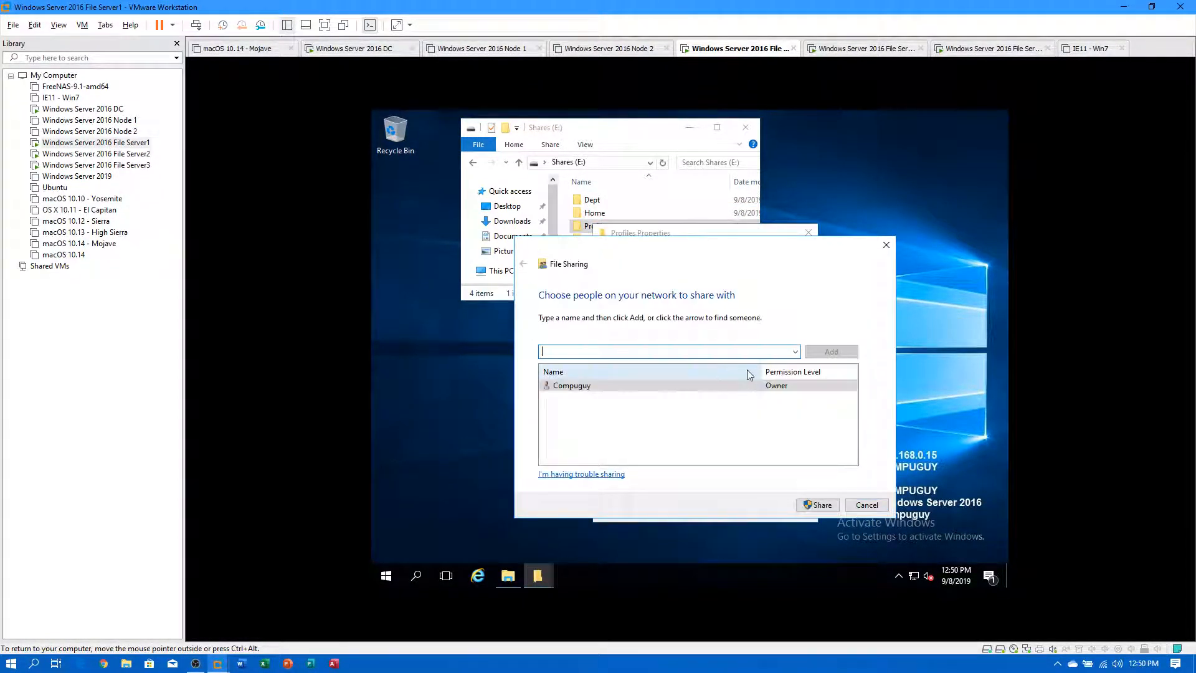
{"action": "left_click", "coordinate": [832, 506]}
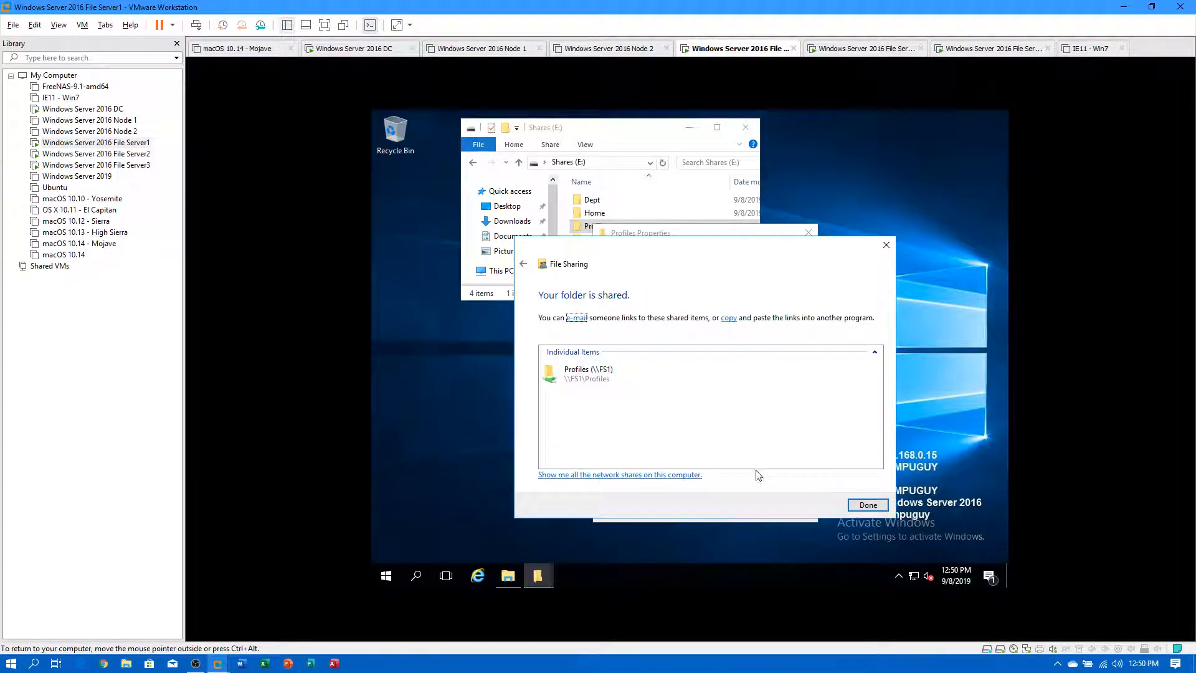
{"action": "left_click", "coordinate": [865, 505]}
Review and accept the Profiles share permissions in Advanced Sharing.
{"action": "left_click", "coordinate": [659, 402]}
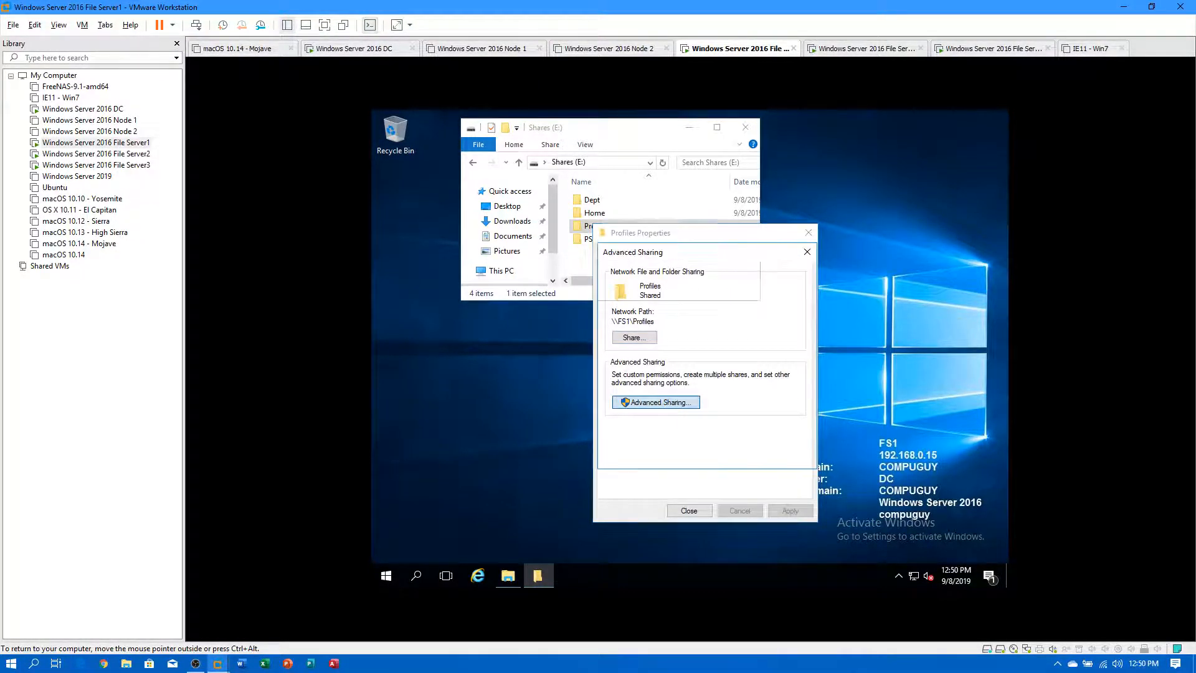
{"action": "left_click", "coordinate": [644, 425]}
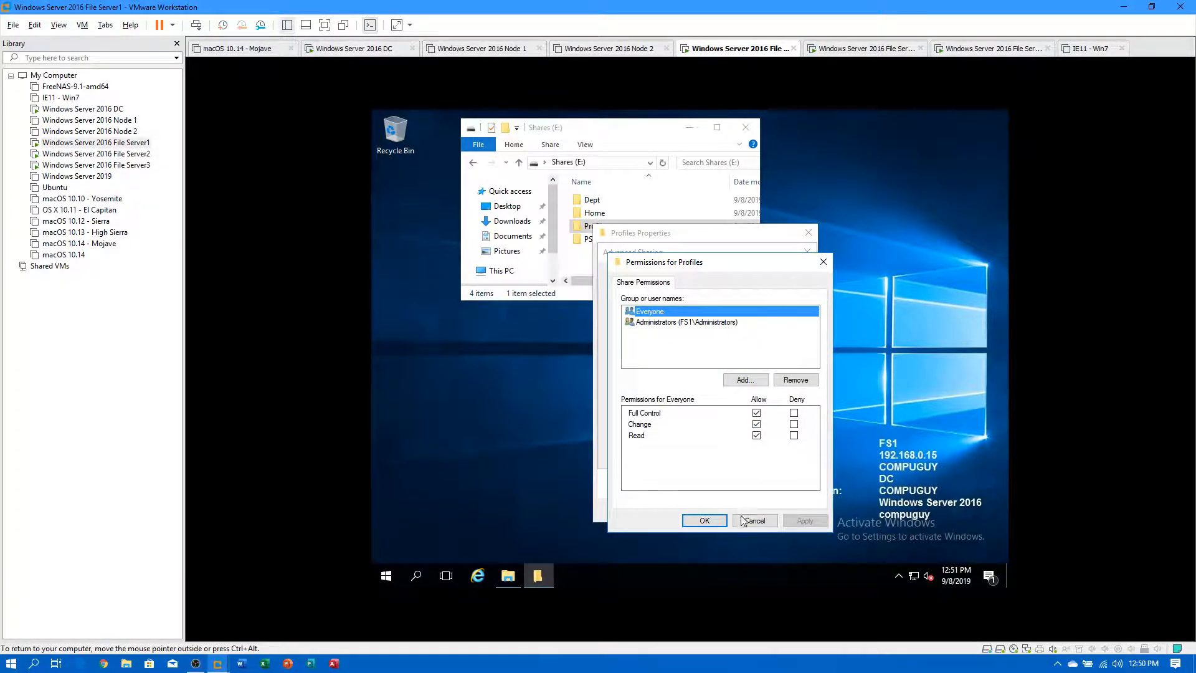
{"action": "left_click", "coordinate": [714, 526]}
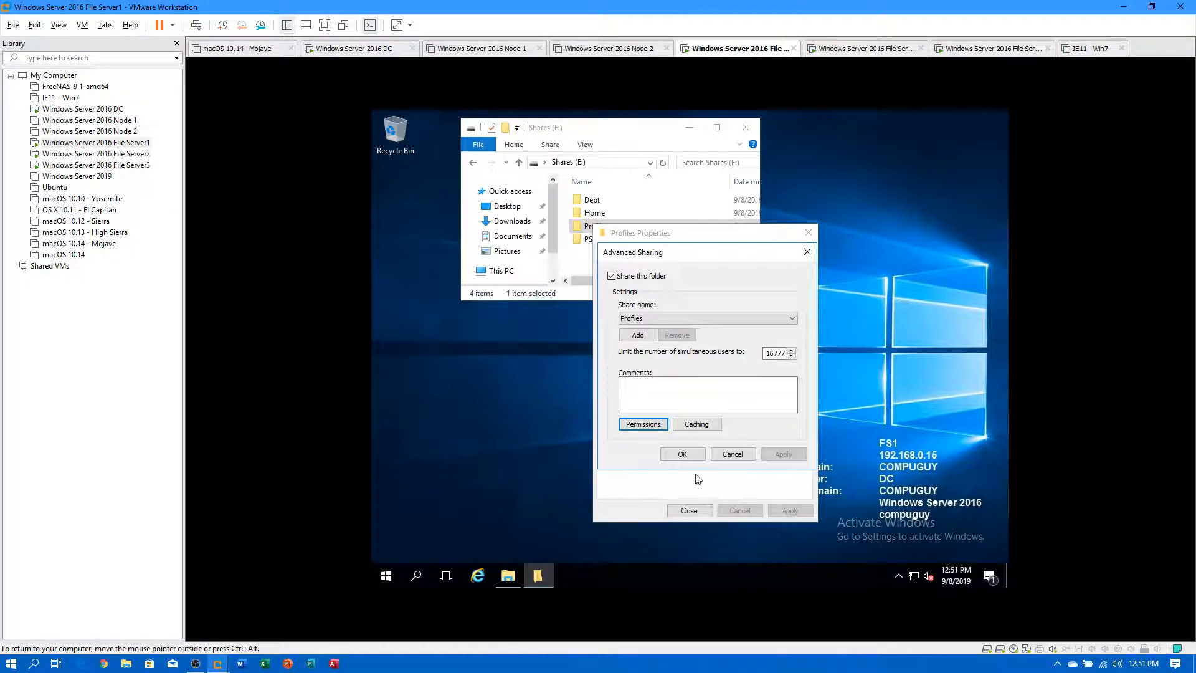
{"action": "left_click", "coordinate": [683, 455]}
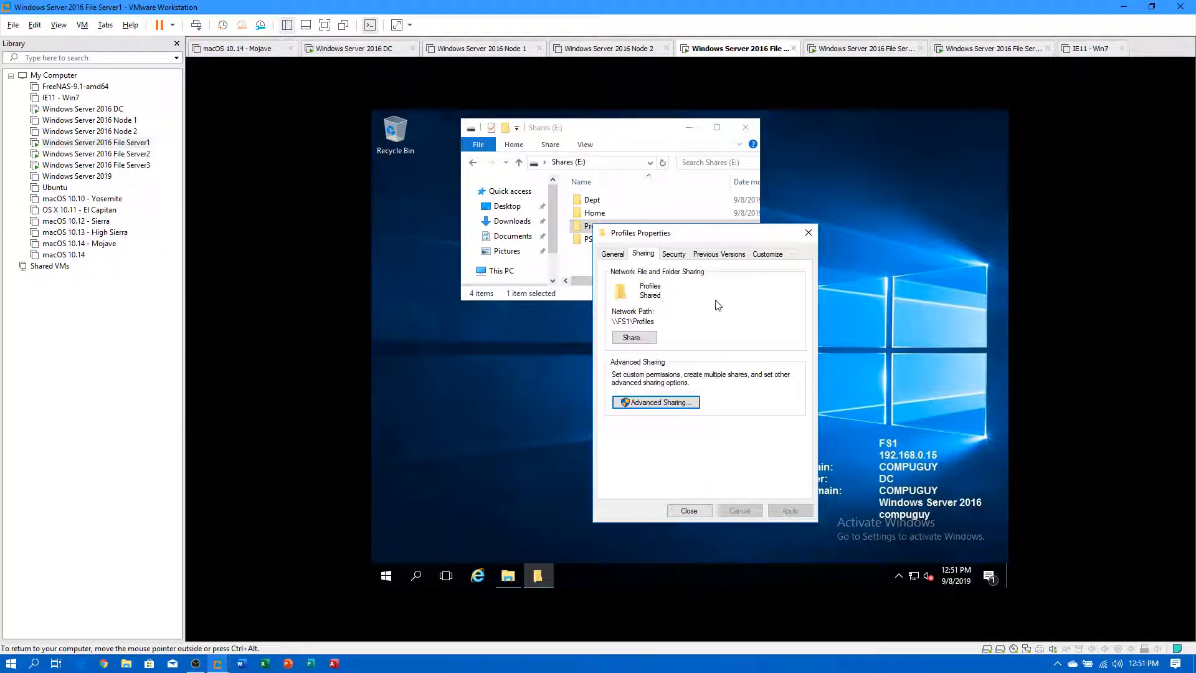
Check Profiles' Security permissions (SYSTEM, domain user, Administrators), then close the properties.
{"action": "left_click", "coordinate": [675, 254]}
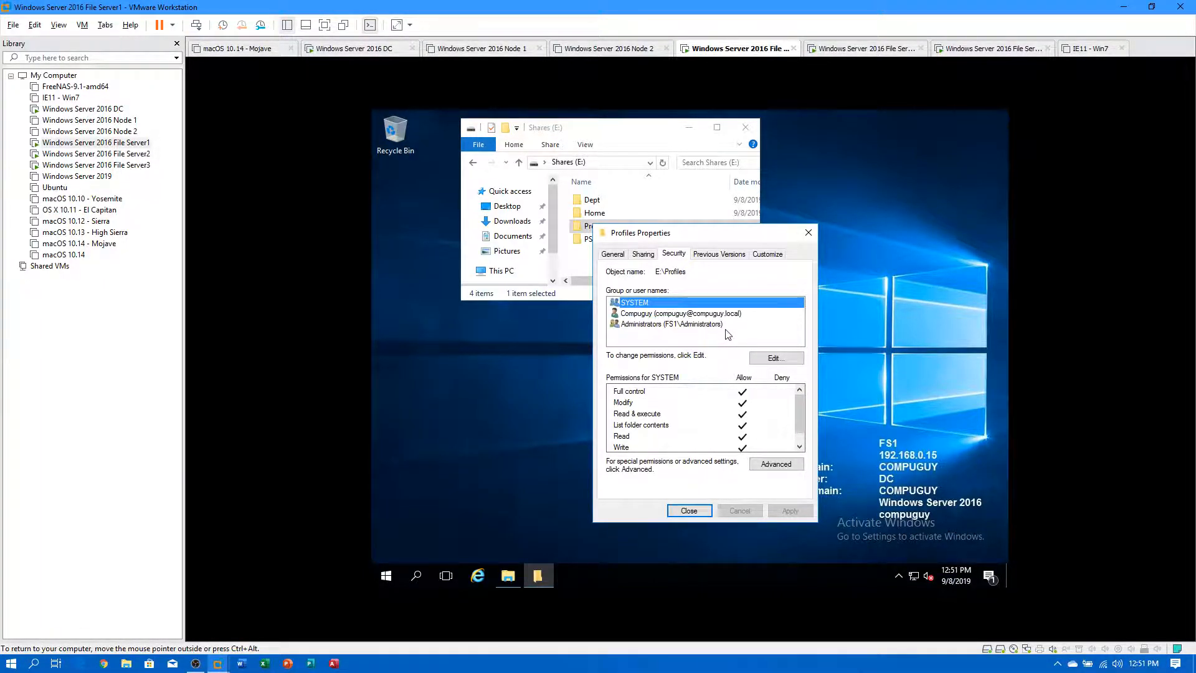
{"action": "left_click_drag", "start_coordinate": [711, 238], "coordinate": [793, 230]}
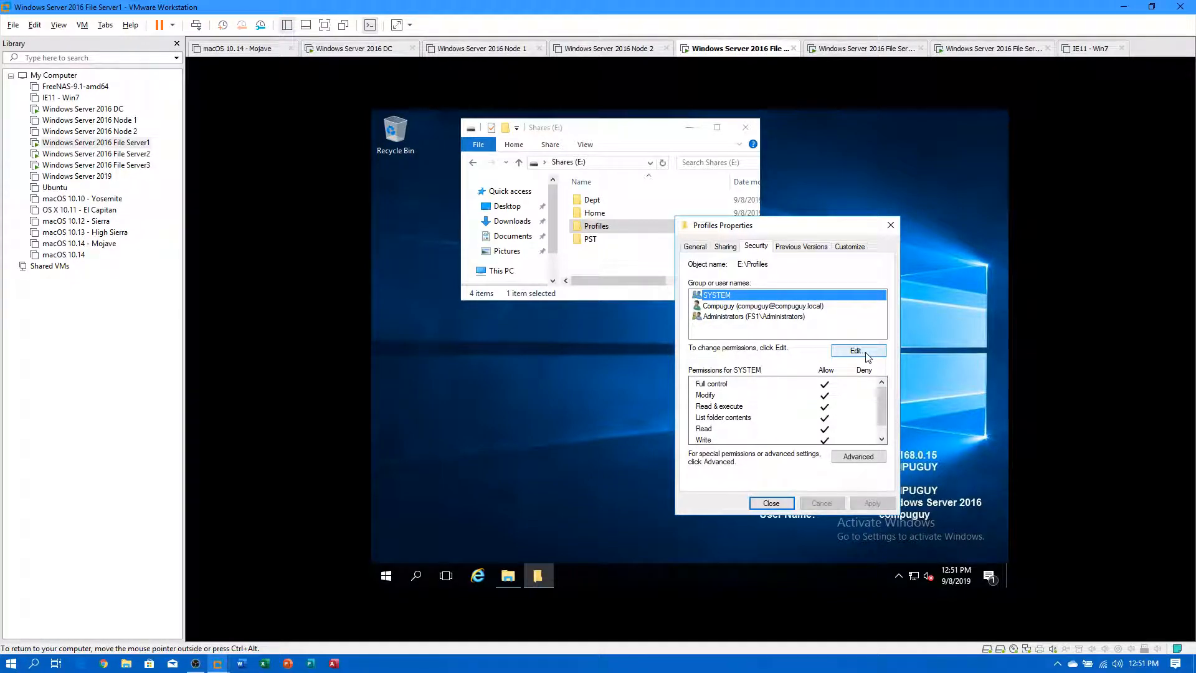
{"action": "left_click", "coordinate": [773, 503]}
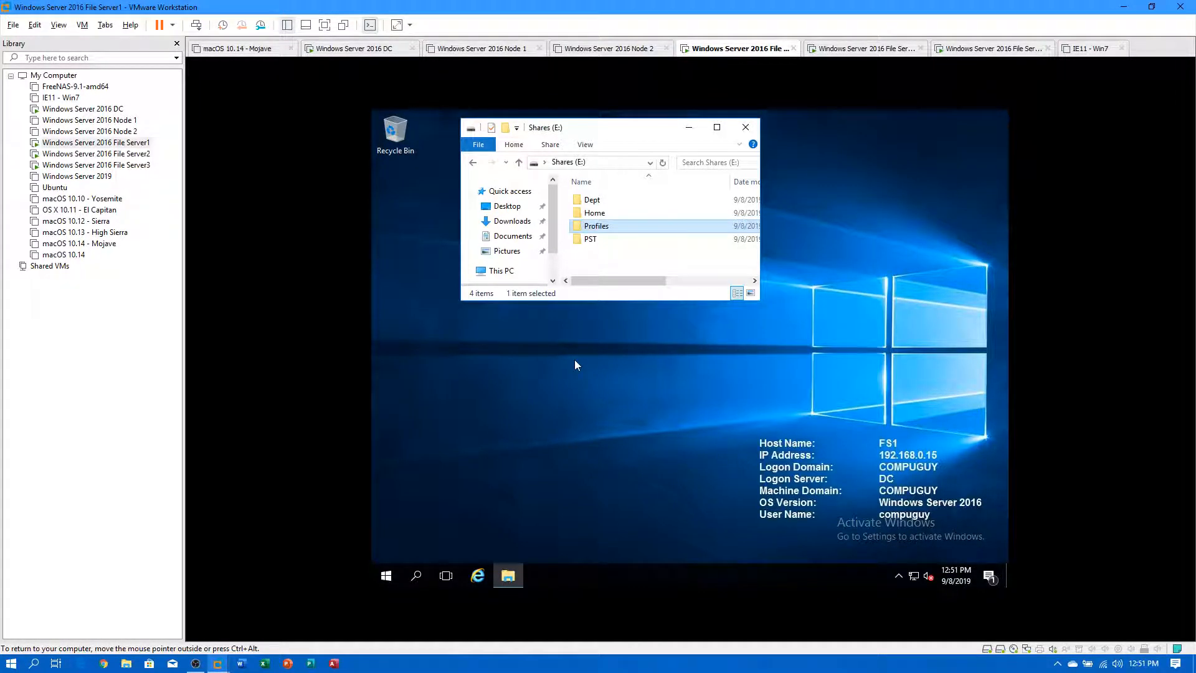
On the DC, browse to \\fs1 and open its Profiles share.
{"action": "left_click", "coordinate": [82, 108]}
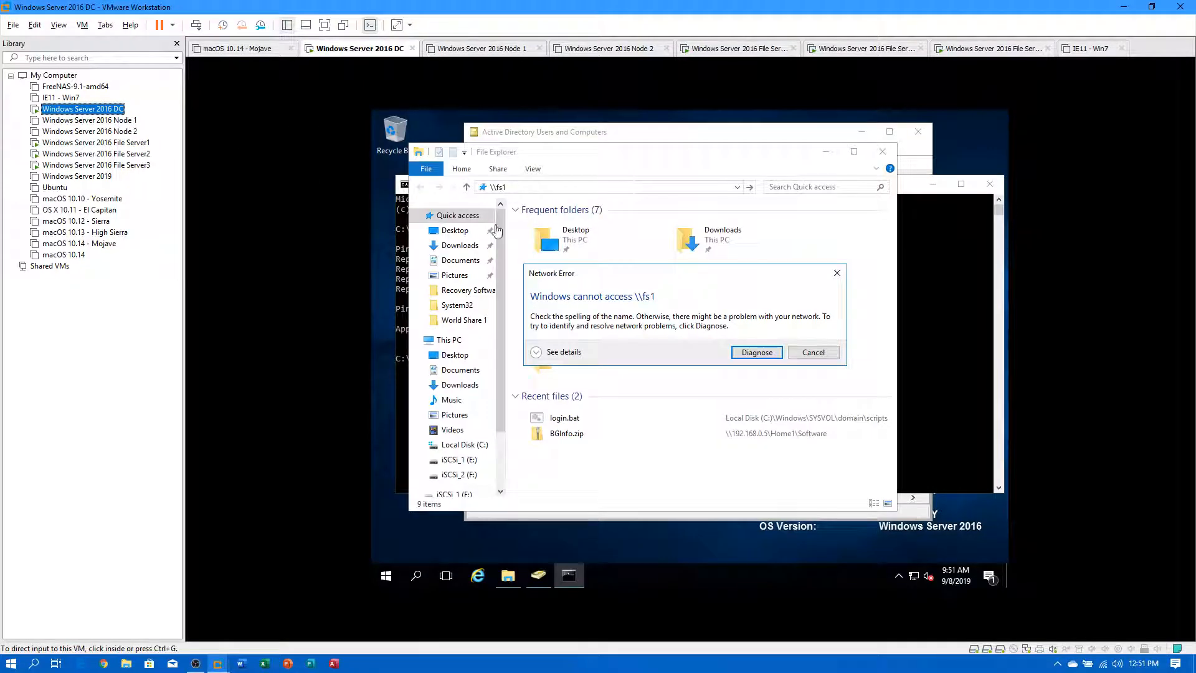
{"action": "left_click", "coordinate": [813, 352]}
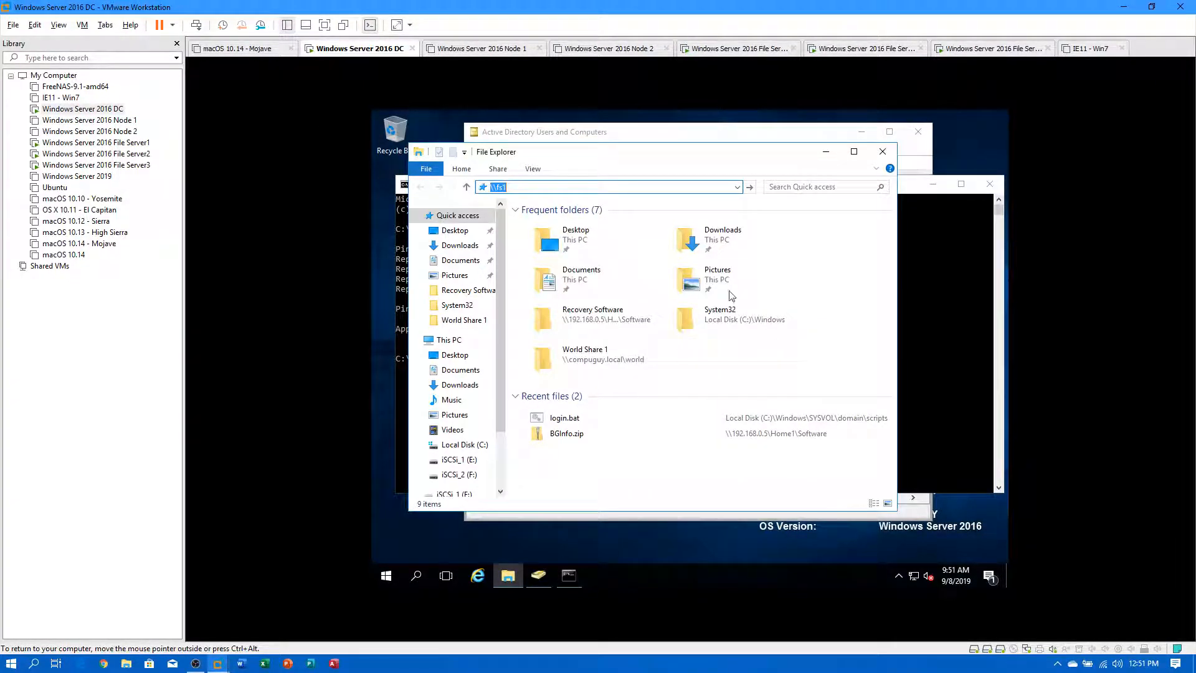
{"action": "left_click", "coordinate": [581, 187]}
{"action": "key", "text": "Return"}
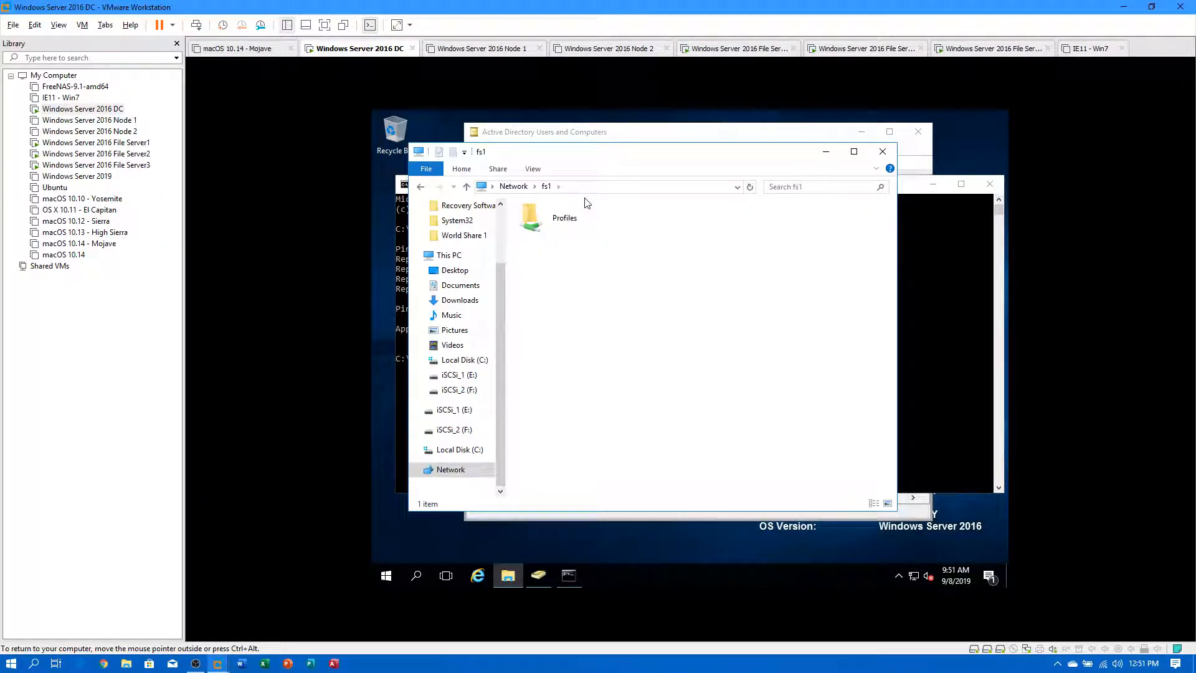
{"action": "double_click", "coordinate": [546, 230]}
{"action": "left_click", "coordinate": [513, 186]}
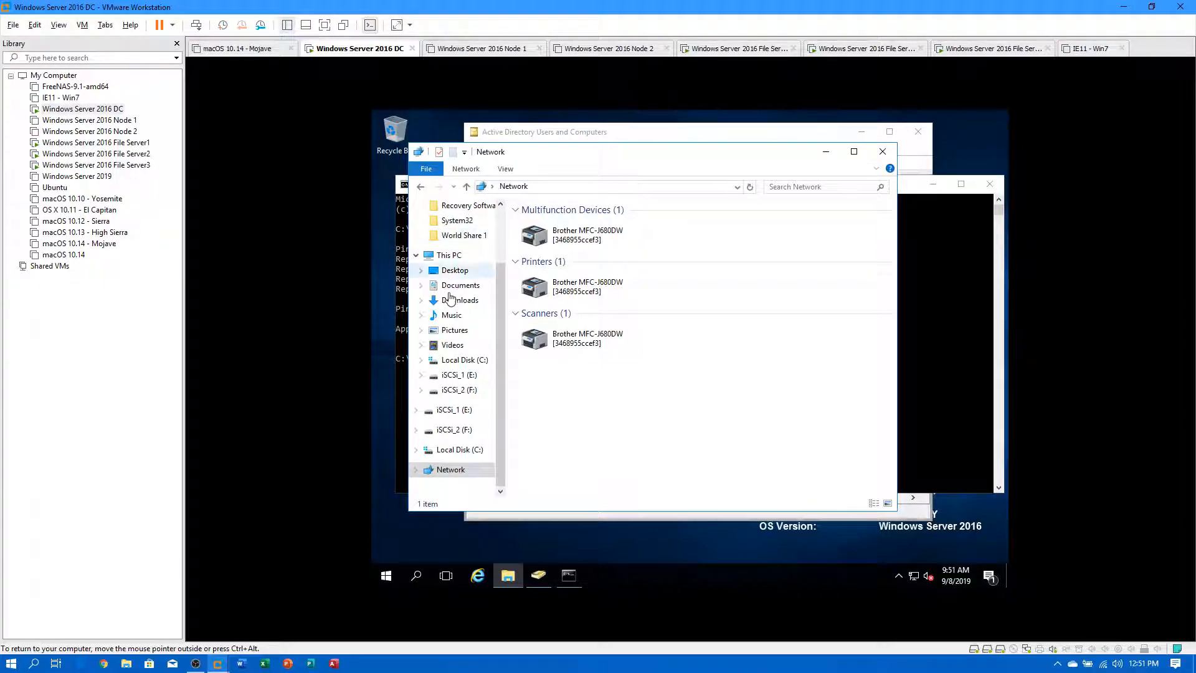
Close the Explorer and Command Prompt windows on the DC.
{"action": "left_click", "coordinate": [417, 255]}
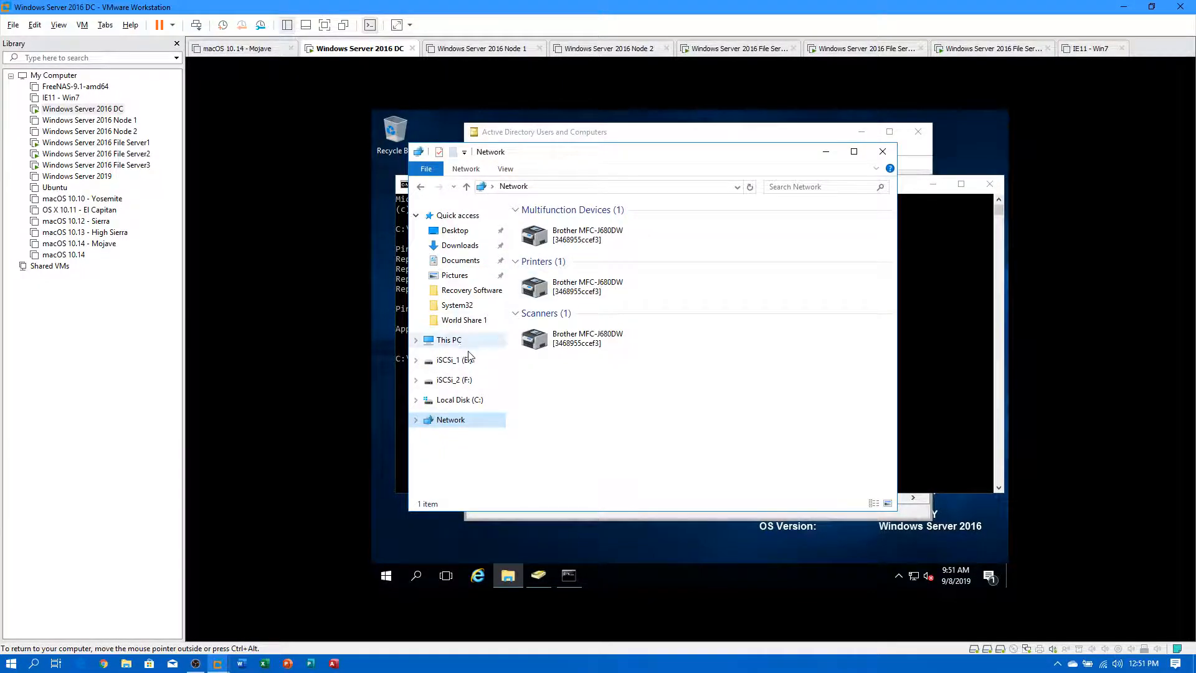
{"action": "left_click", "coordinate": [452, 340]}
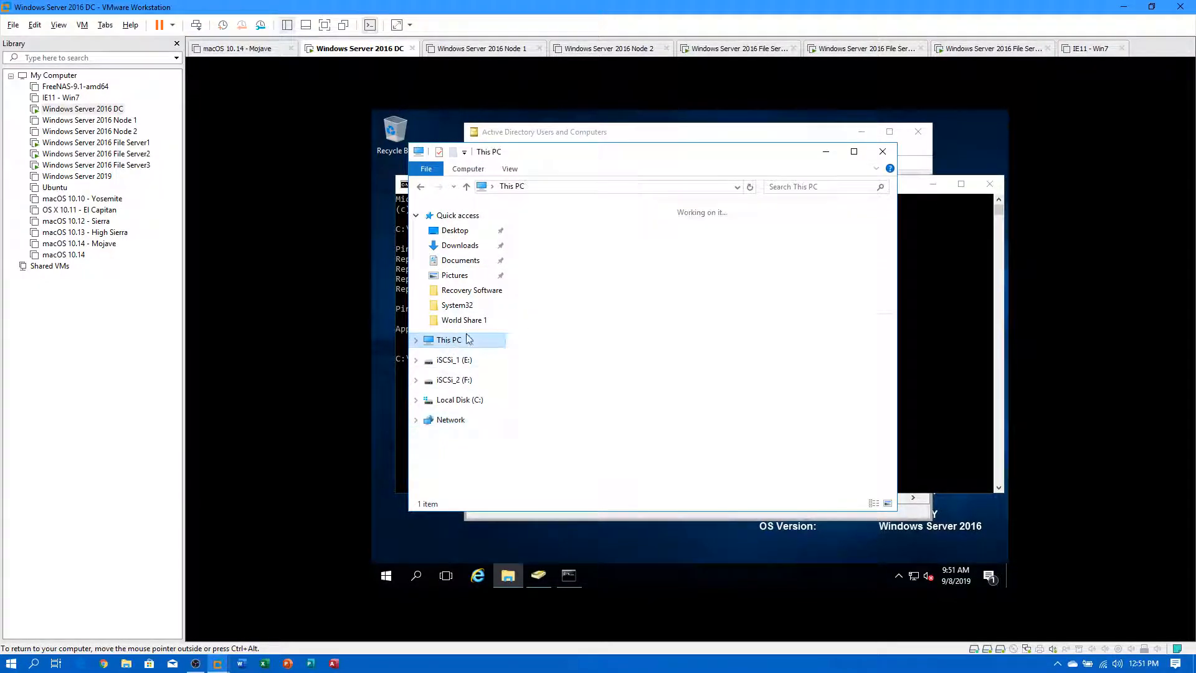
{"action": "left_click", "coordinate": [882, 152]}
{"action": "left_click", "coordinate": [988, 184]}
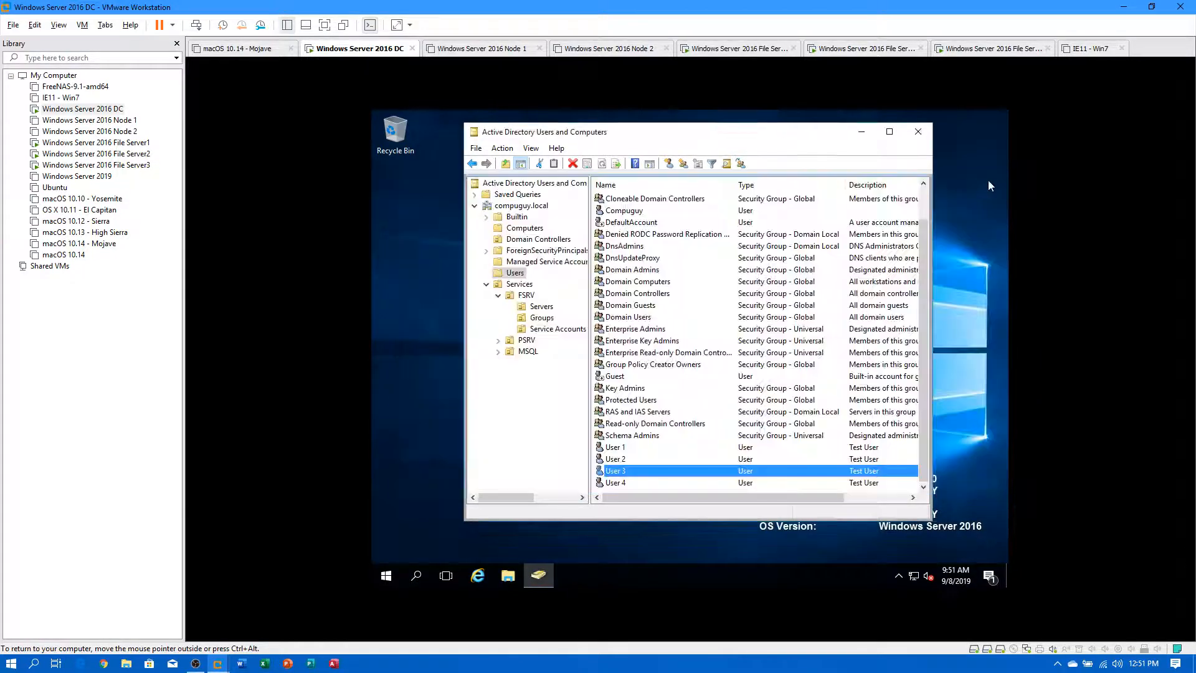
Check that User 1's profile path reads \\fs1.compuguy.local\profiles\user1.
{"action": "double_click", "coordinate": [624, 447]}
{"action": "left_click", "coordinate": [621, 236]}
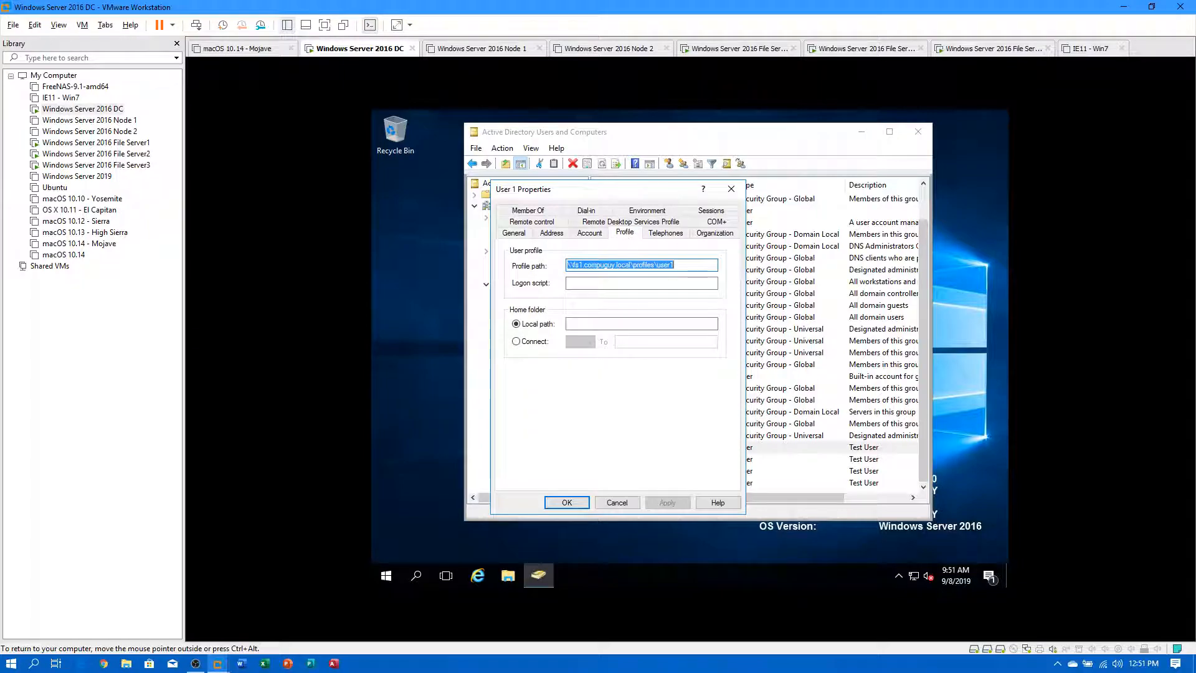
{"action": "left_click", "coordinate": [617, 503]}
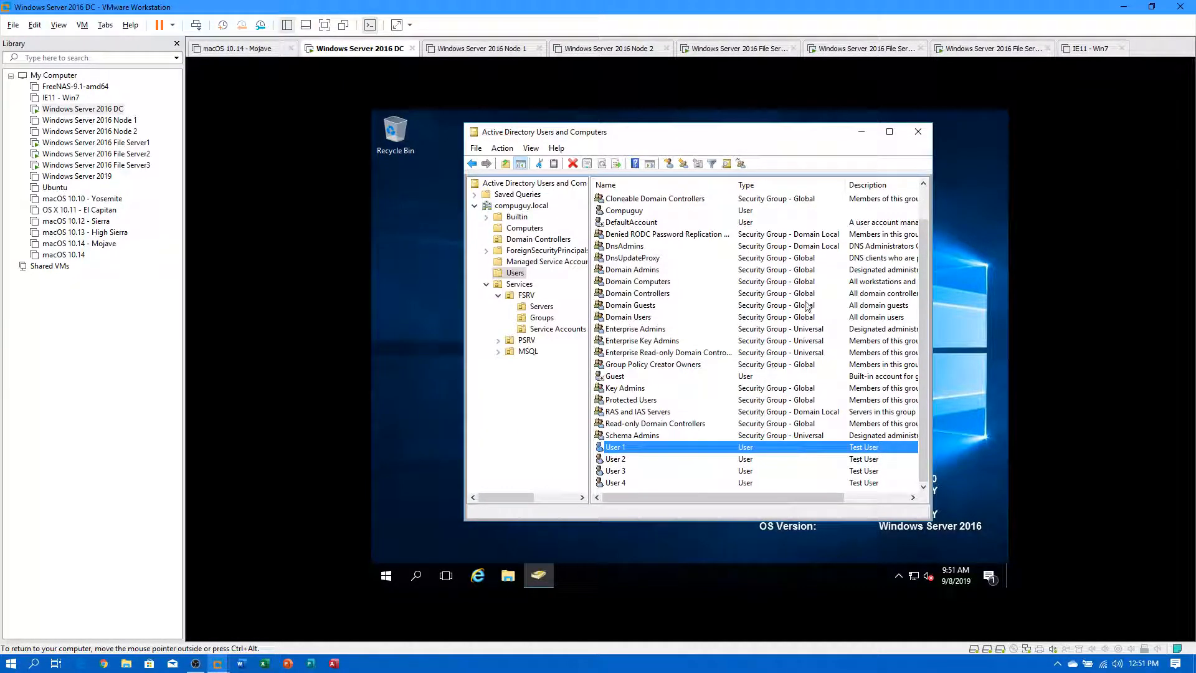
Uncheck 'Share this folder' for Profiles on File Server1, accepting that open files will close.
{"action": "left_click", "coordinate": [103, 143]}
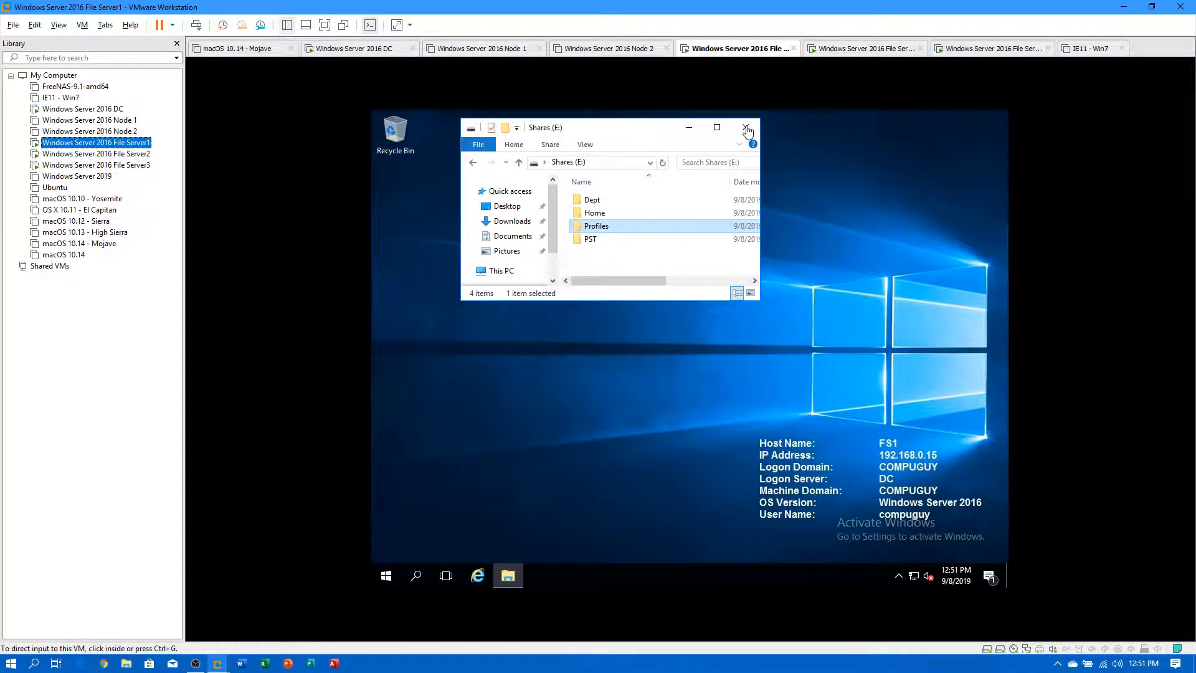
{"action": "right_click", "coordinate": [586, 226]}
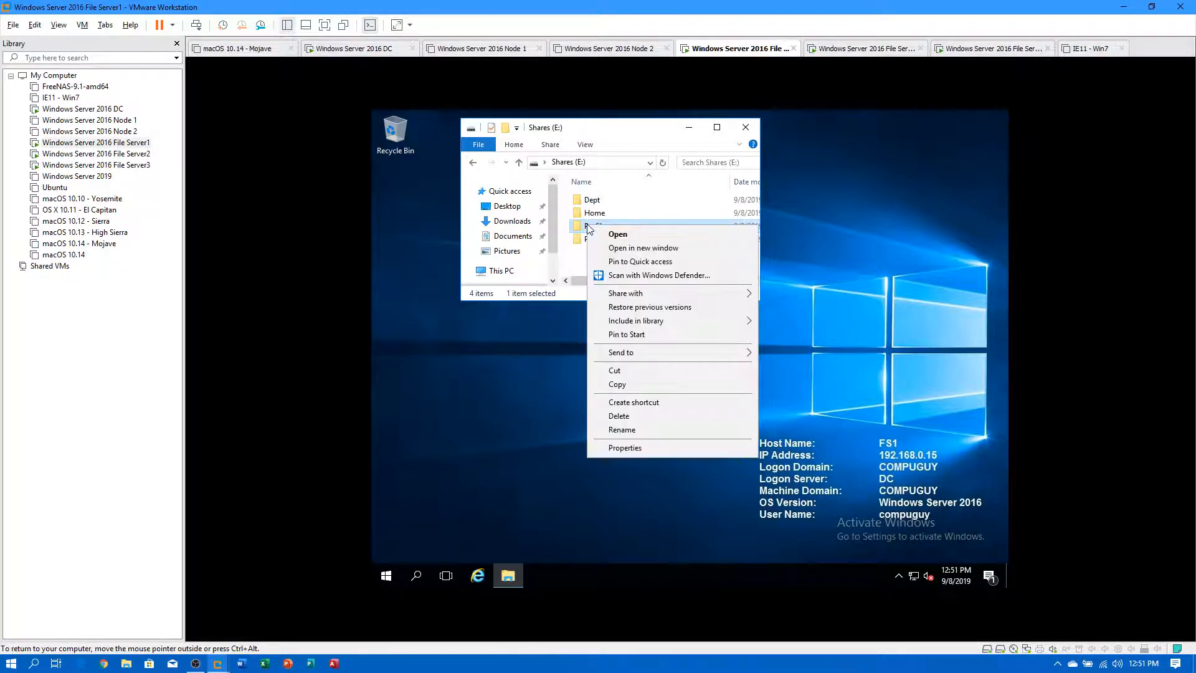
{"action": "left_click", "coordinate": [625, 448]}
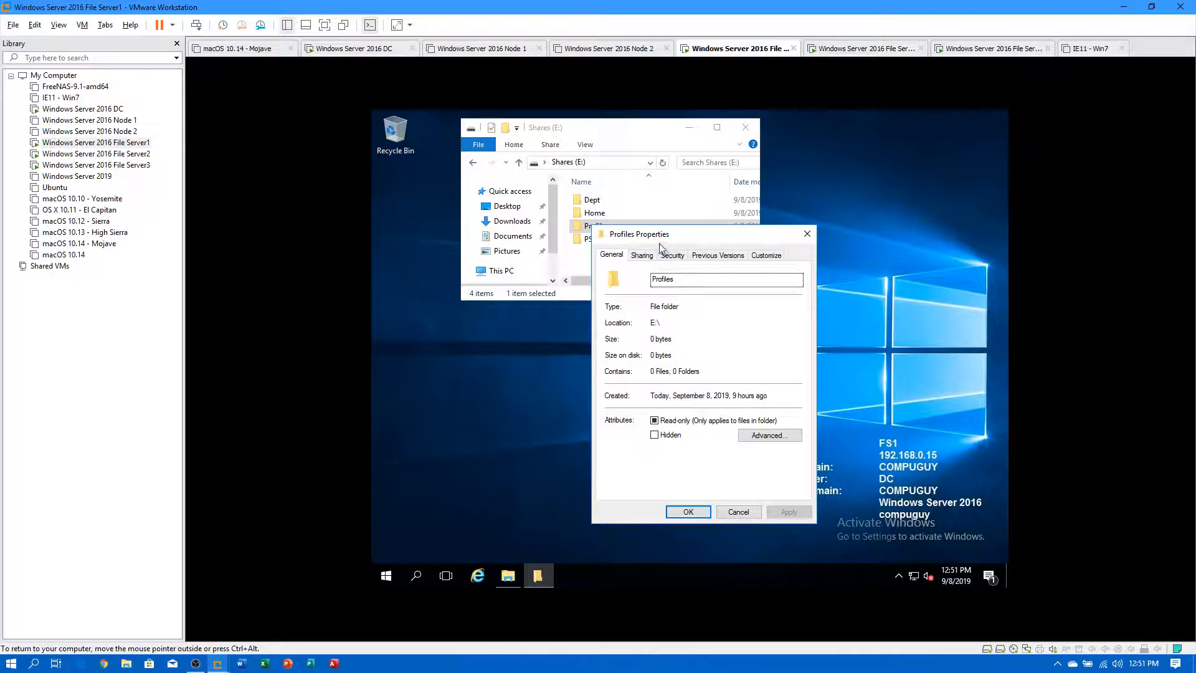
{"action": "left_click", "coordinate": [642, 255]}
{"action": "left_click", "coordinate": [633, 404]}
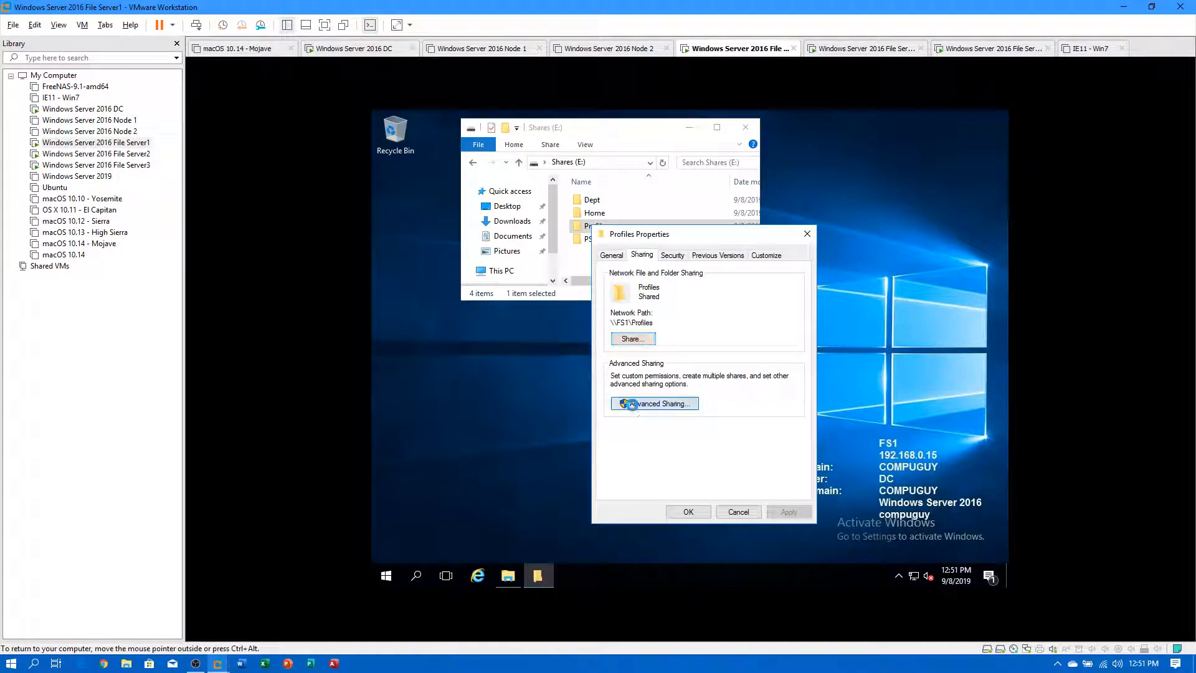
{"action": "left_click", "coordinate": [620, 280]}
{"action": "left_click", "coordinate": [681, 455]}
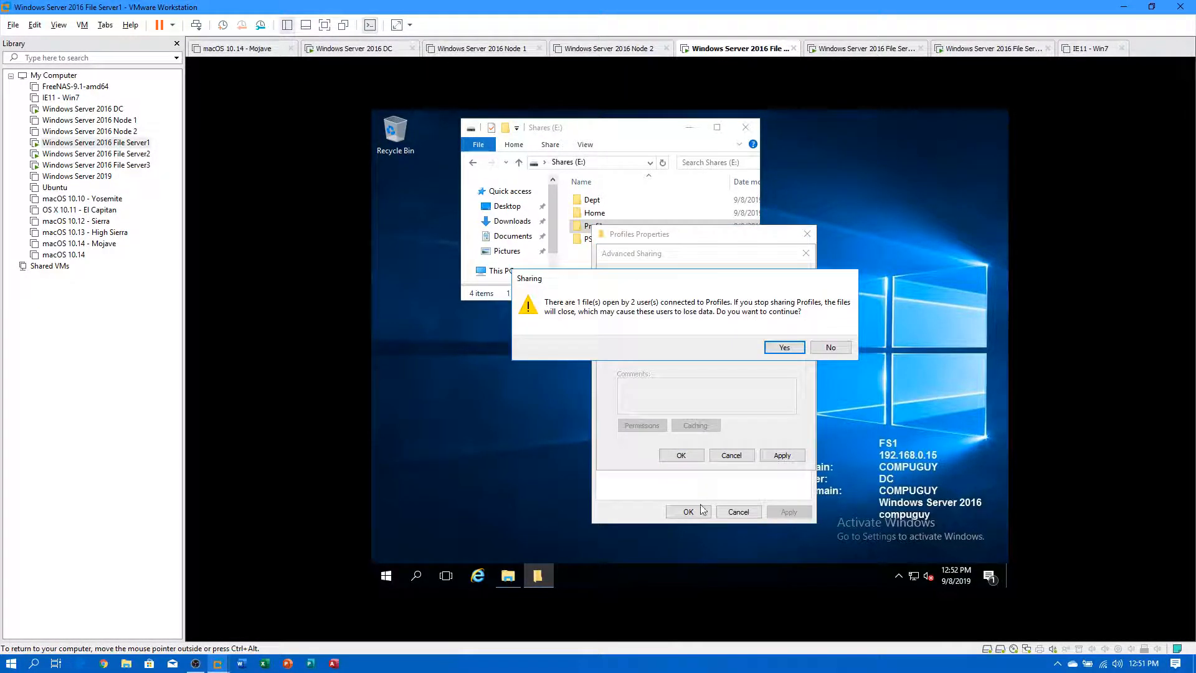
{"action": "left_click", "coordinate": [779, 351]}
{"action": "left_click", "coordinate": [688, 512]}
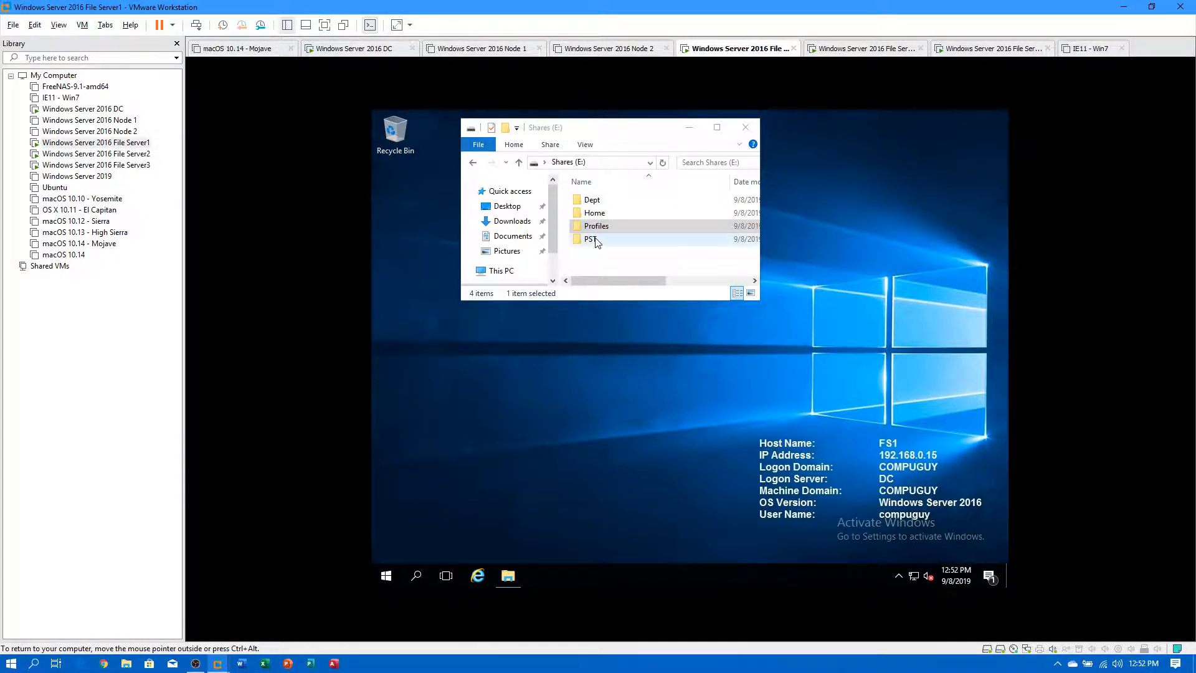
{"action": "left_click", "coordinate": [595, 241]}
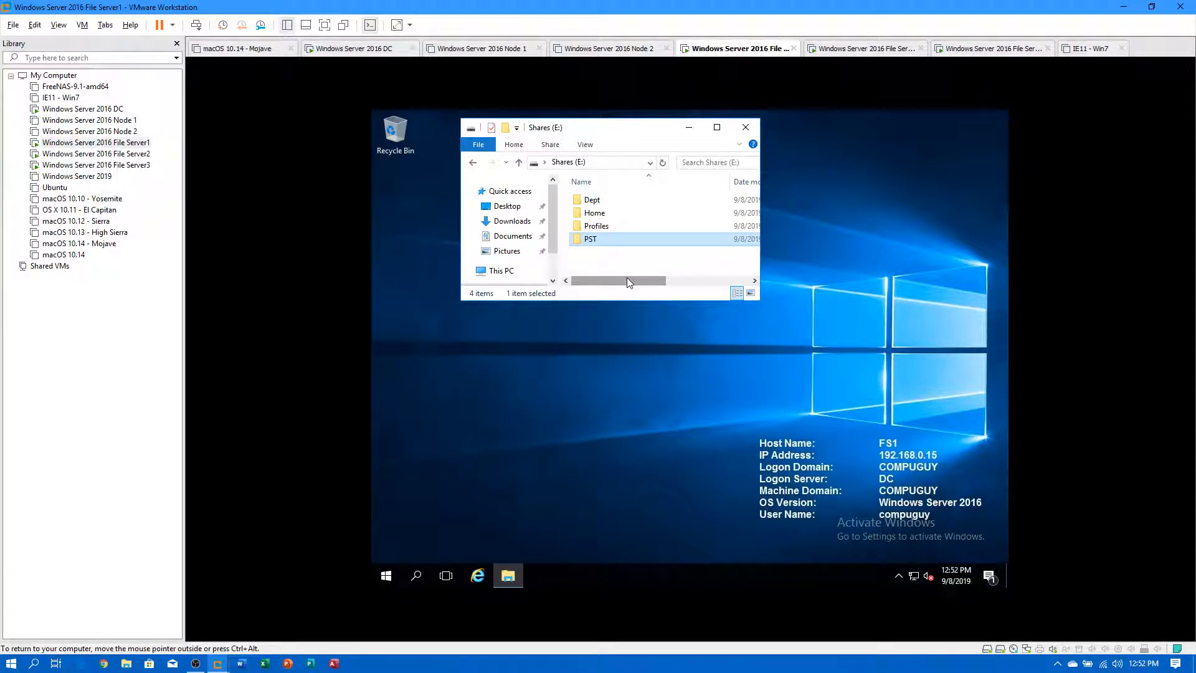
Open the empty Home folder and enlarge Explorer to show all detail columns.
{"action": "double_click", "coordinate": [590, 213]}
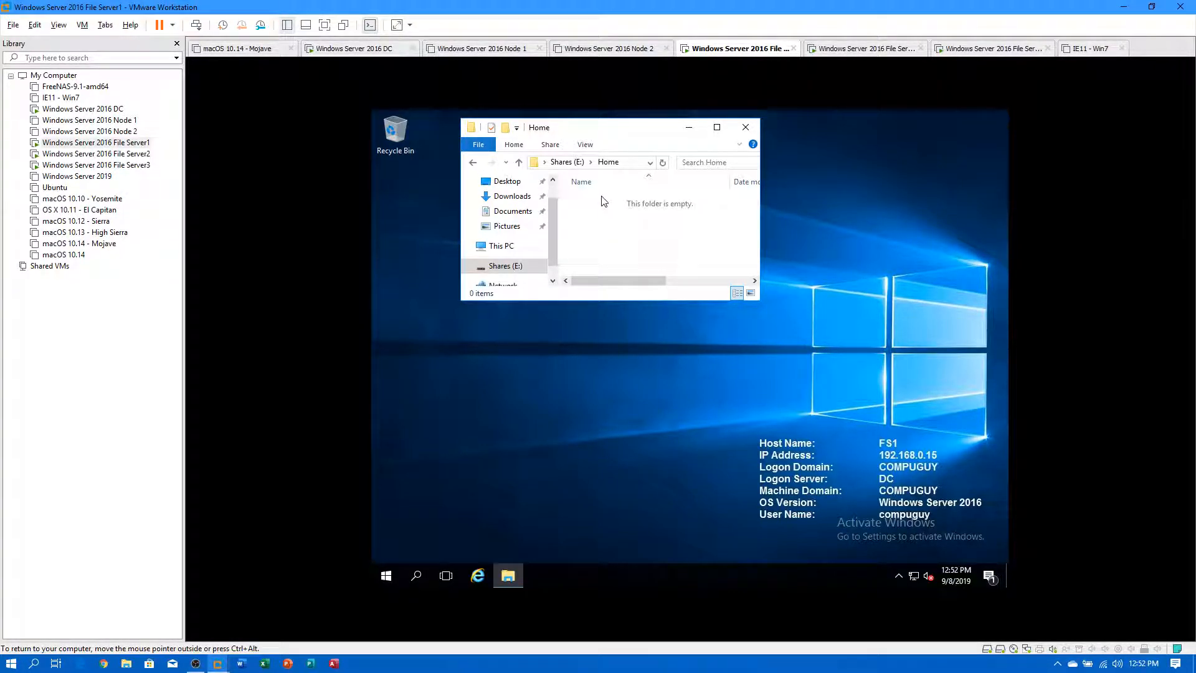
{"action": "left_click_drag", "start_coordinate": [601, 300], "coordinate": [612, 451]}
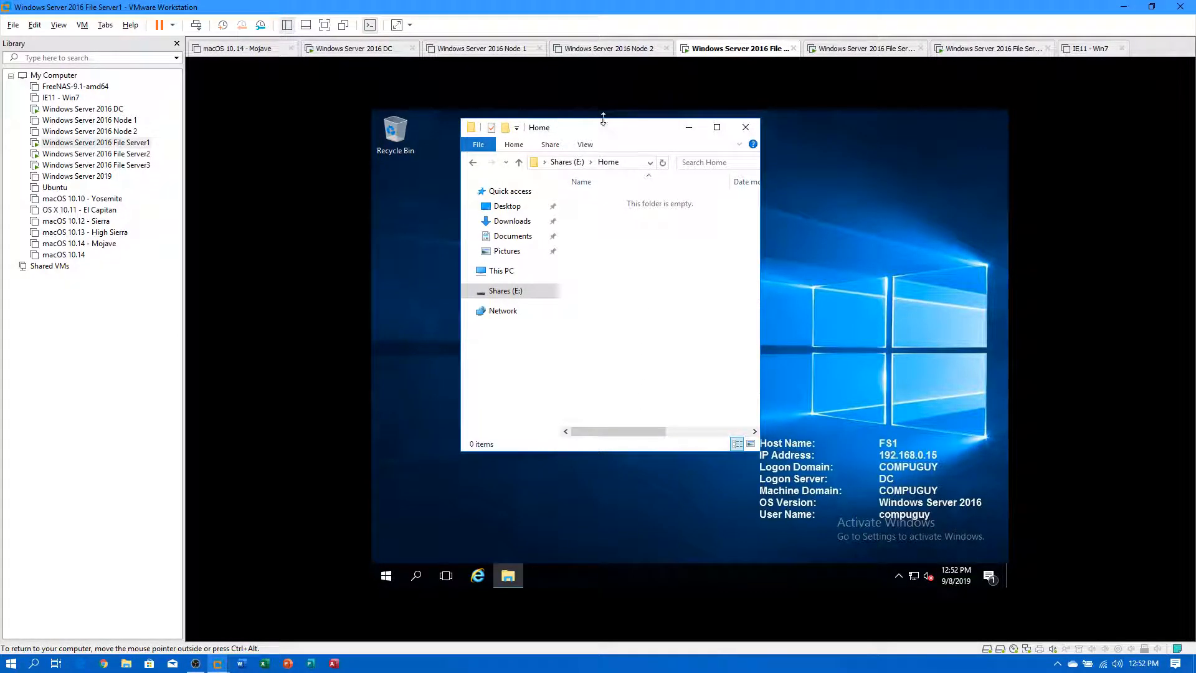
{"action": "left_click_drag", "start_coordinate": [601, 126], "coordinate": [591, 126]}
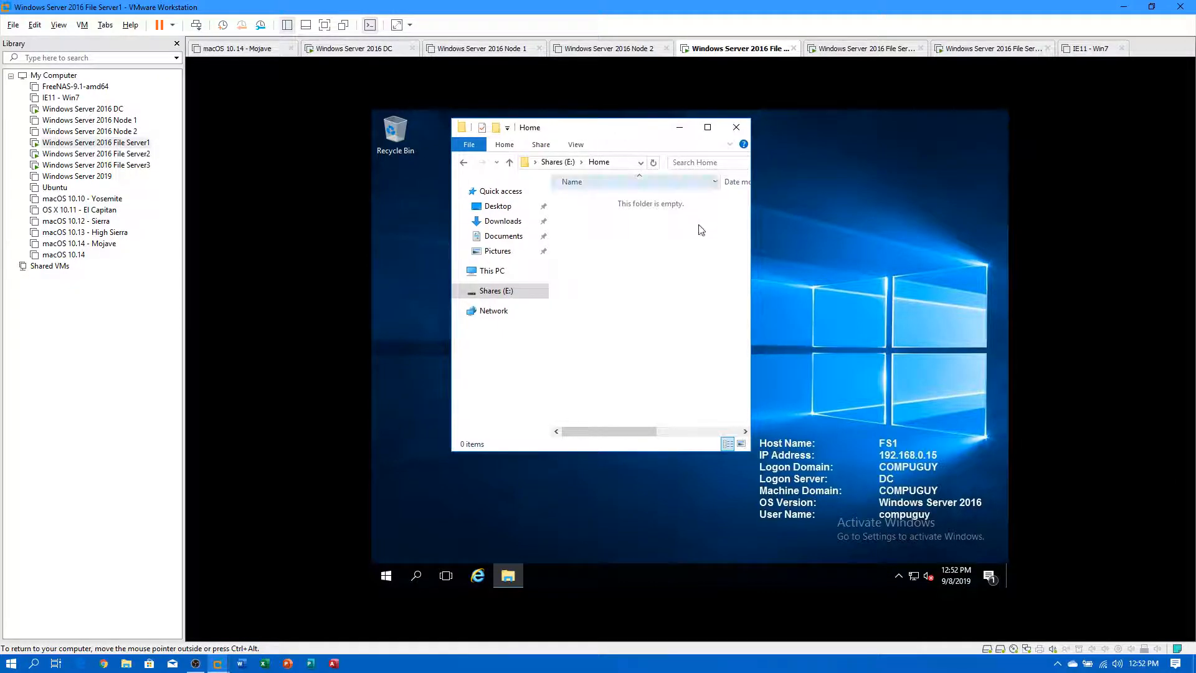
{"action": "left_click_drag", "start_coordinate": [752, 306], "coordinate": [971, 306]}
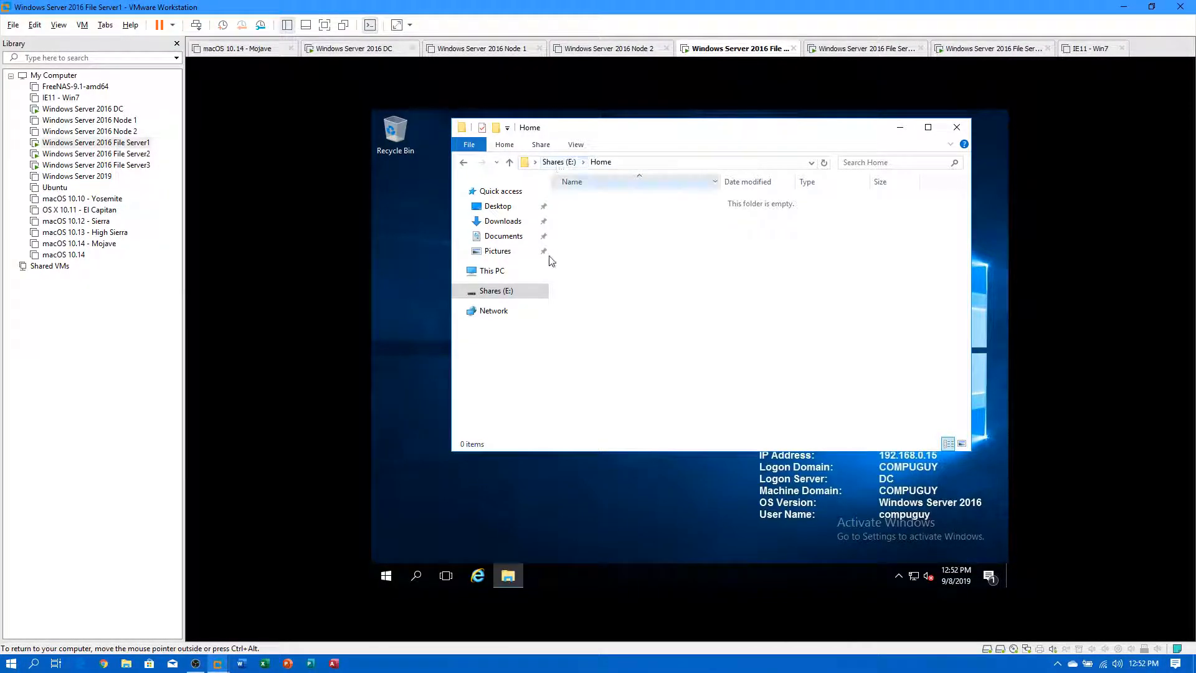
{"action": "left_click", "coordinate": [558, 163]}
Confirm the Dept folder is empty, then launch Server Manager.
{"action": "left_click", "coordinate": [574, 204]}
{"action": "left_click", "coordinate": [578, 214]}
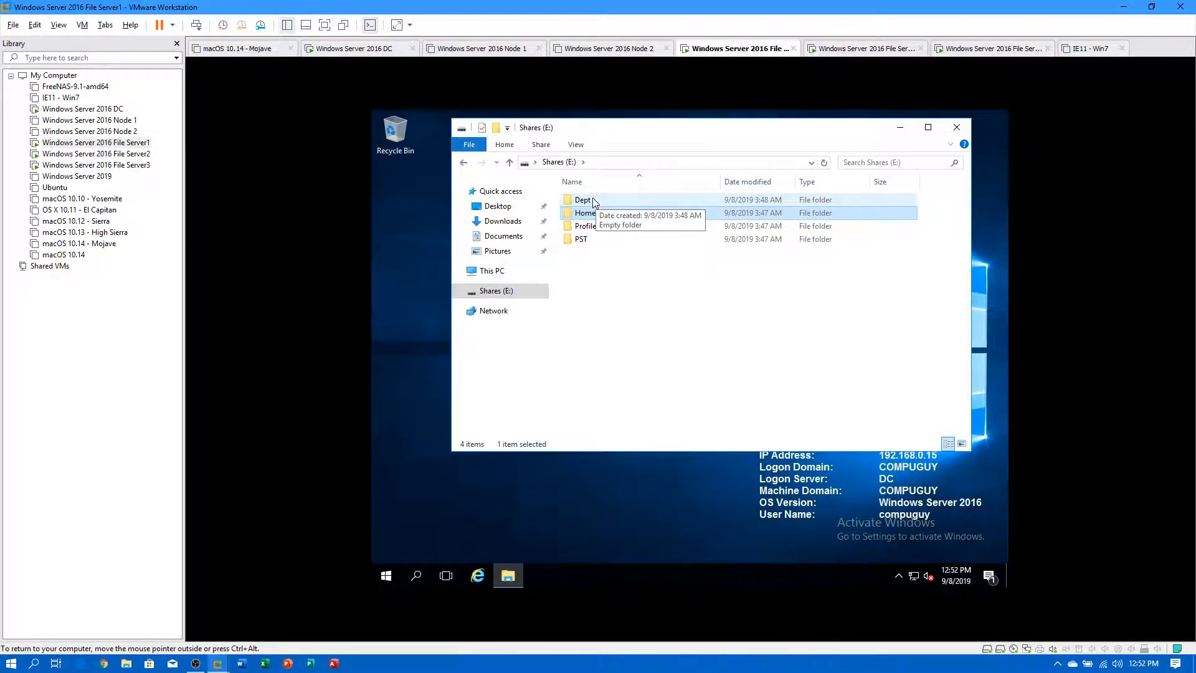
{"action": "double_click", "coordinate": [584, 200]}
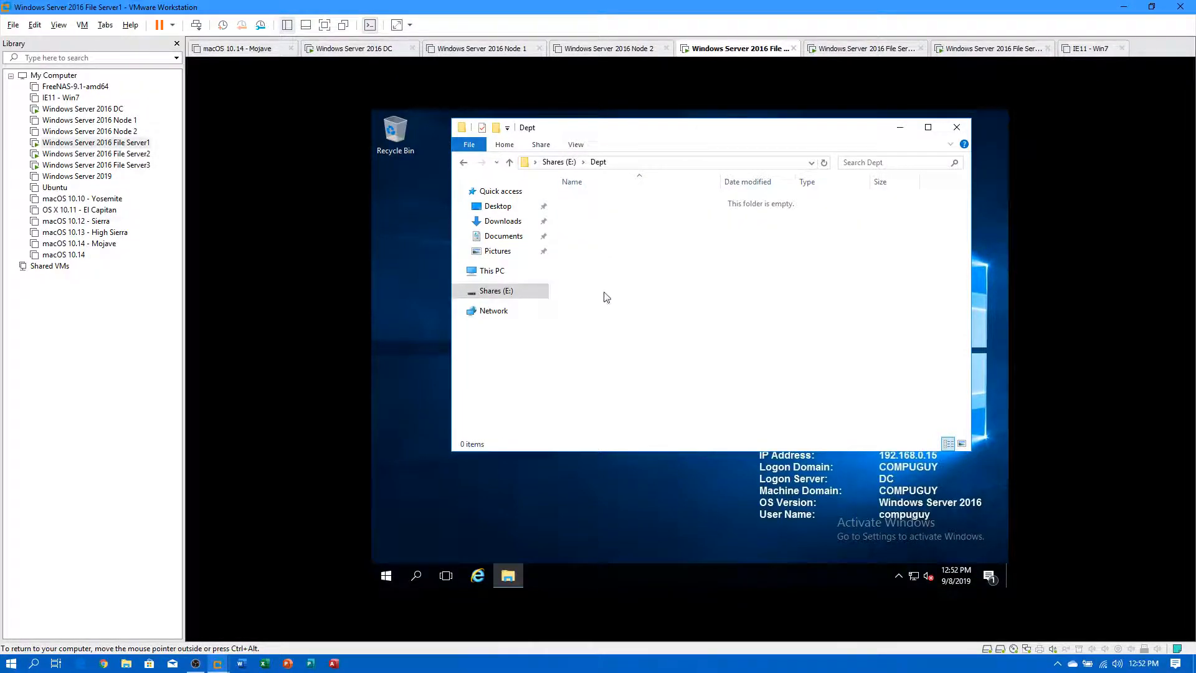
{"action": "left_click", "coordinate": [559, 162]}
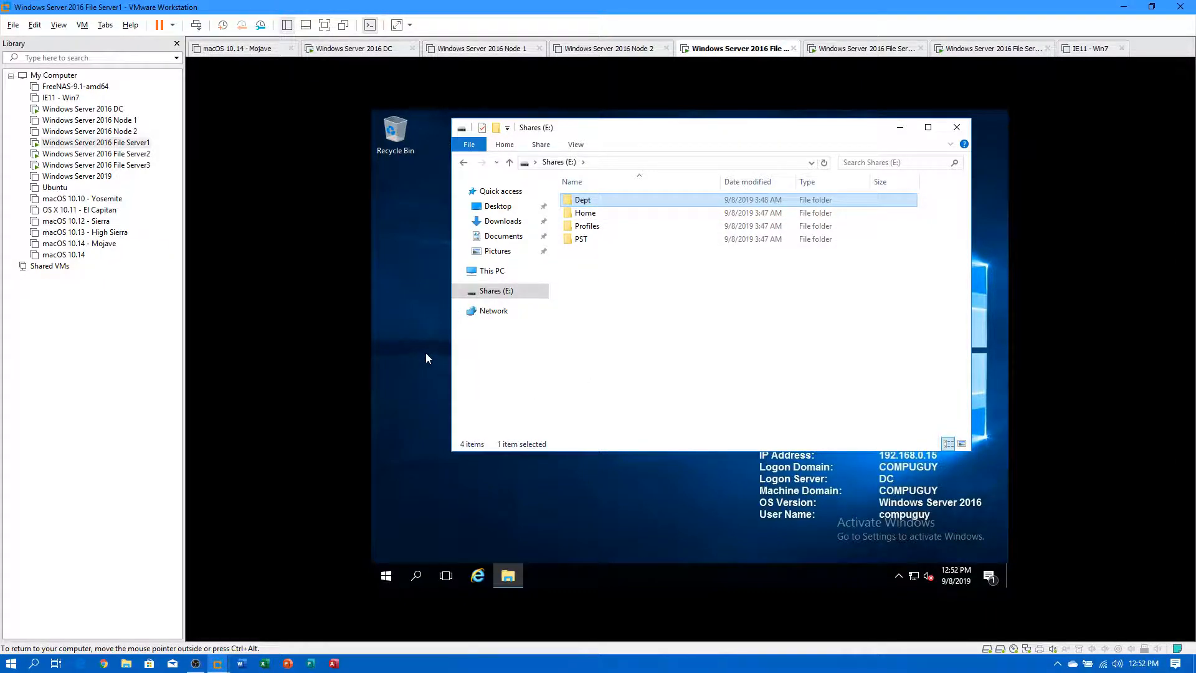
{"action": "left_click", "coordinate": [384, 576]}
{"action": "left_click", "coordinate": [598, 233]}
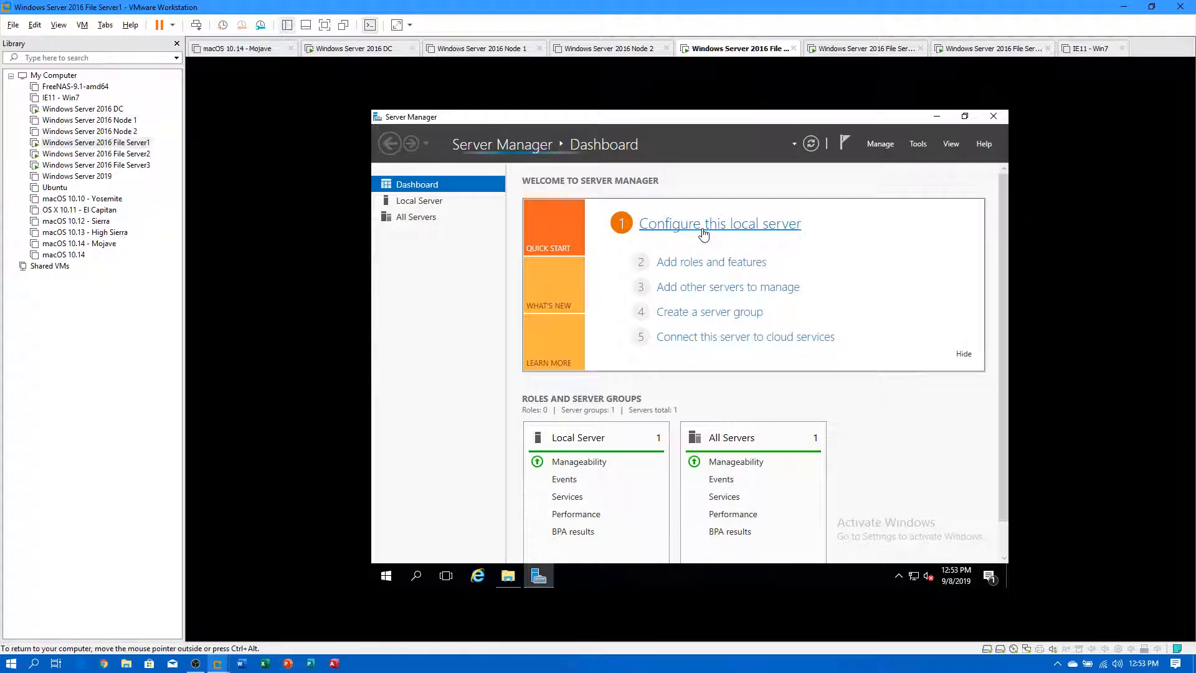
Start Add Roles and Features on File Server1 with role-based install on the local server.
{"action": "left_click", "coordinate": [719, 264]}
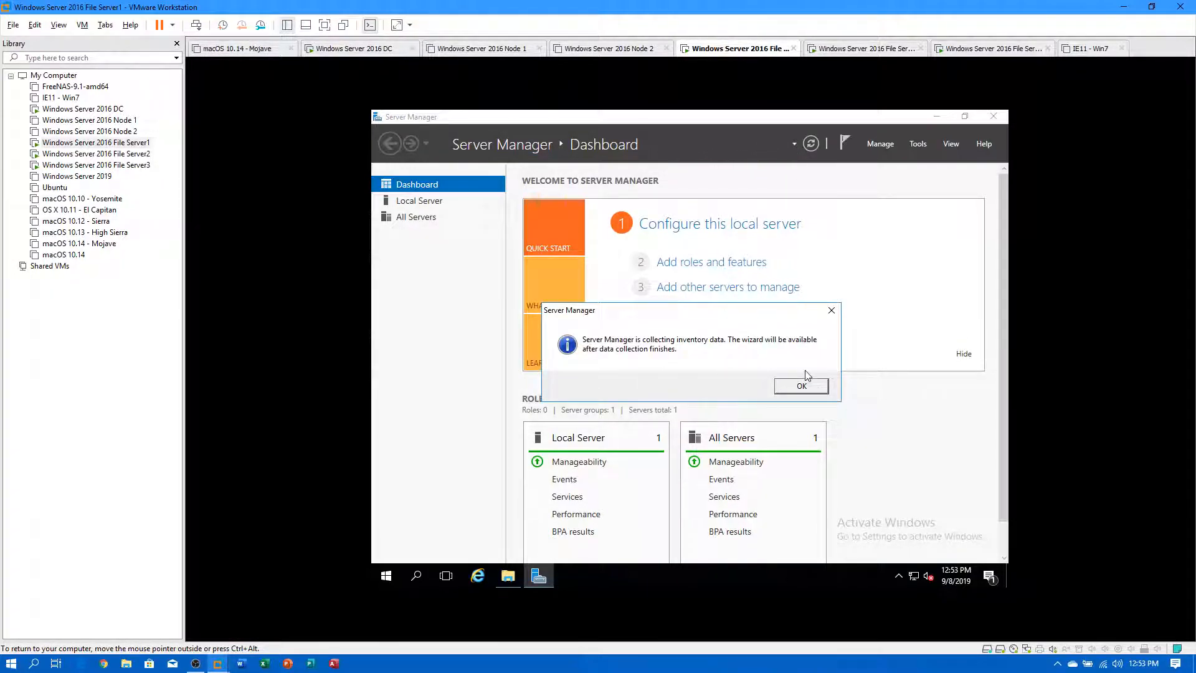
{"action": "left_click", "coordinate": [801, 386]}
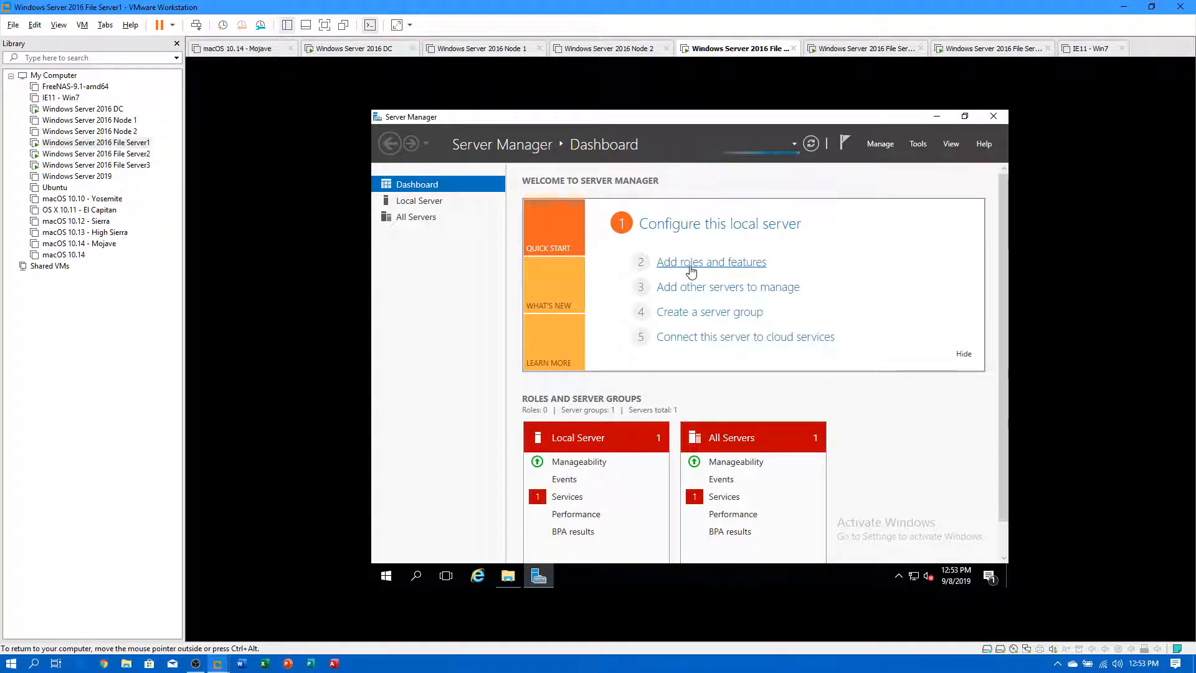
{"action": "left_click", "coordinate": [691, 263]}
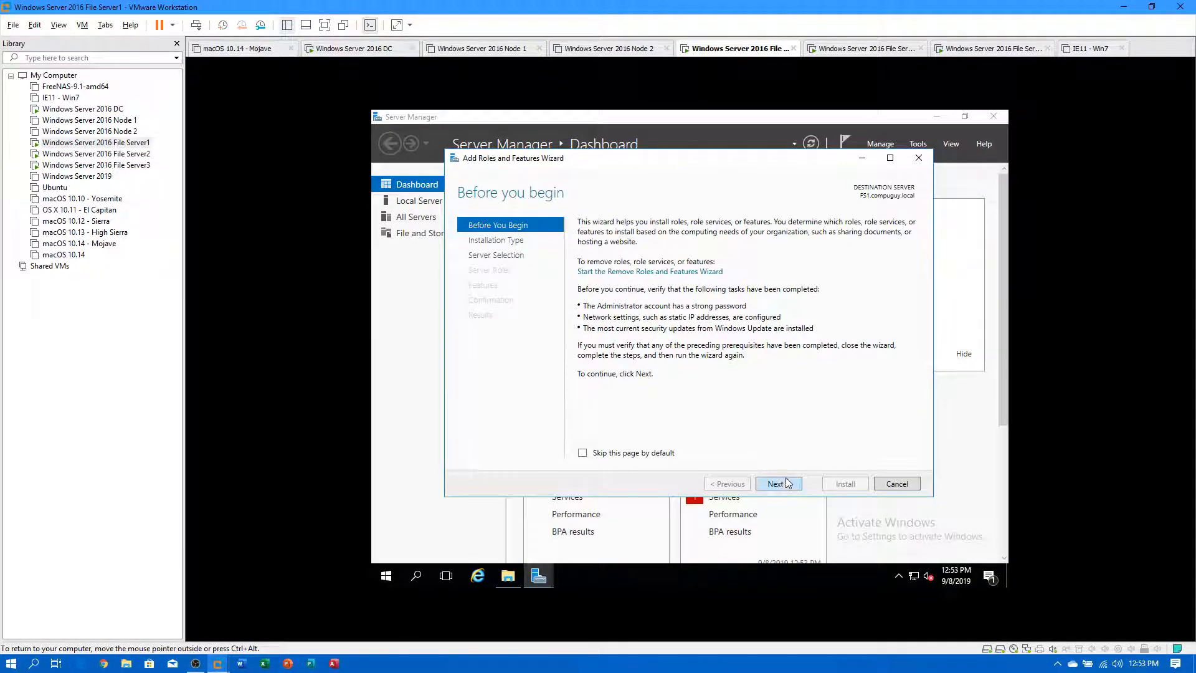
{"action": "left_click", "coordinate": [789, 484]}
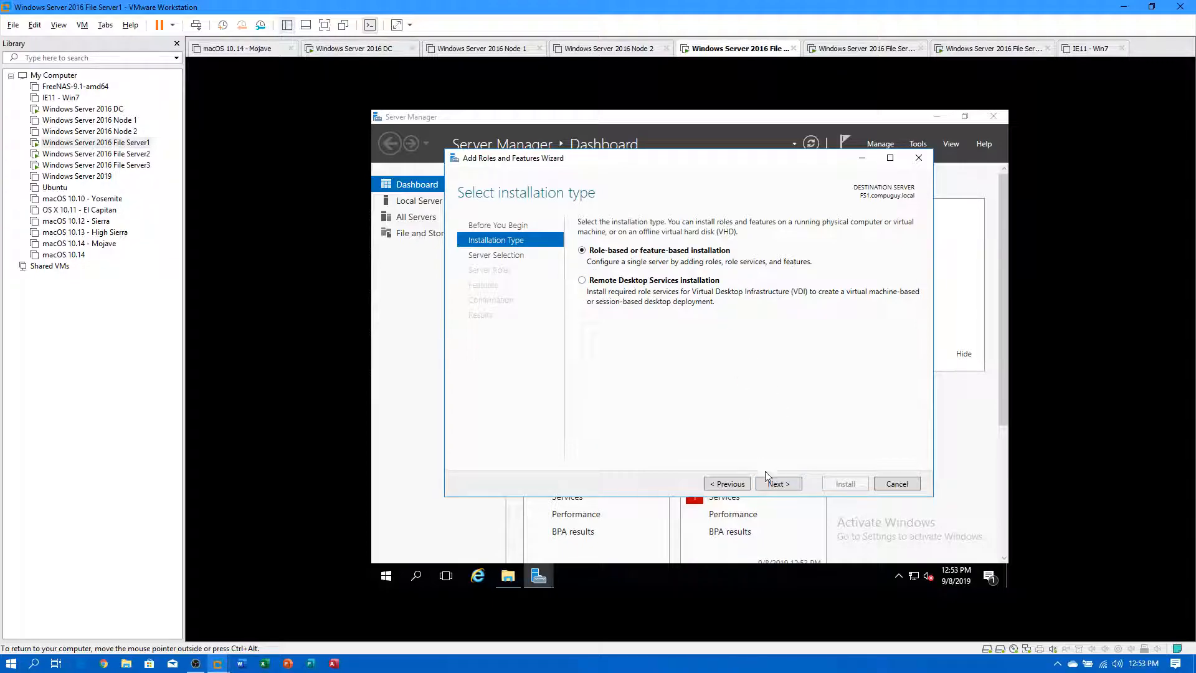
{"action": "left_click", "coordinate": [780, 486]}
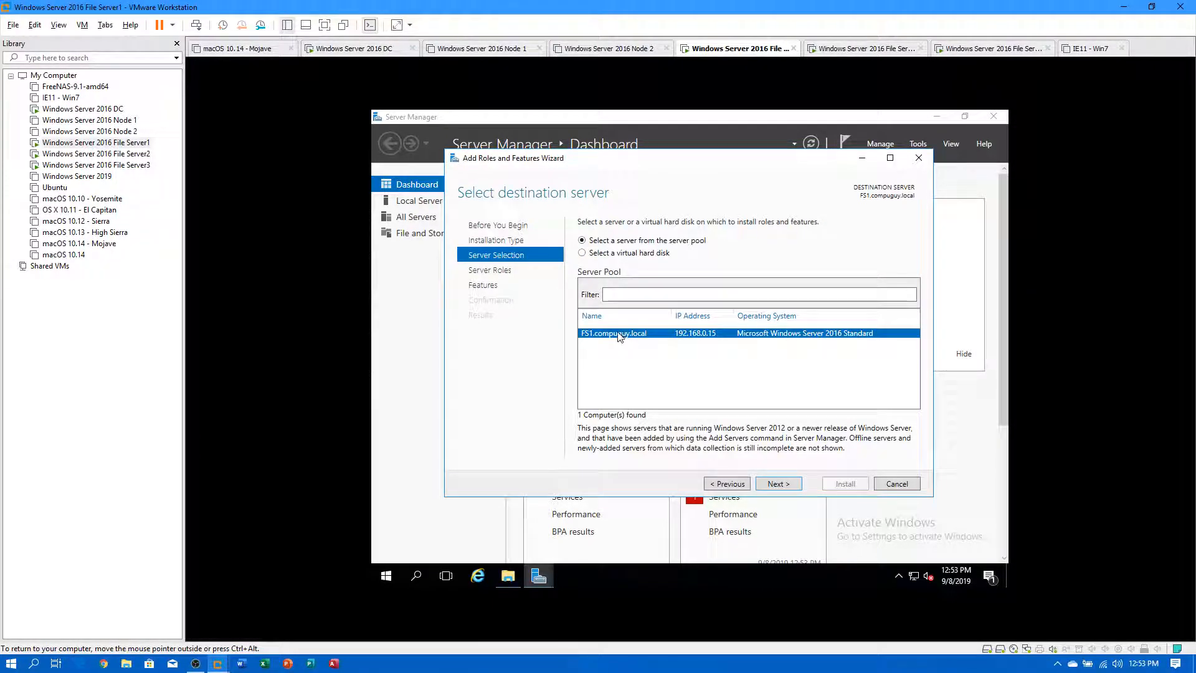
{"action": "left_click", "coordinate": [772, 485]}
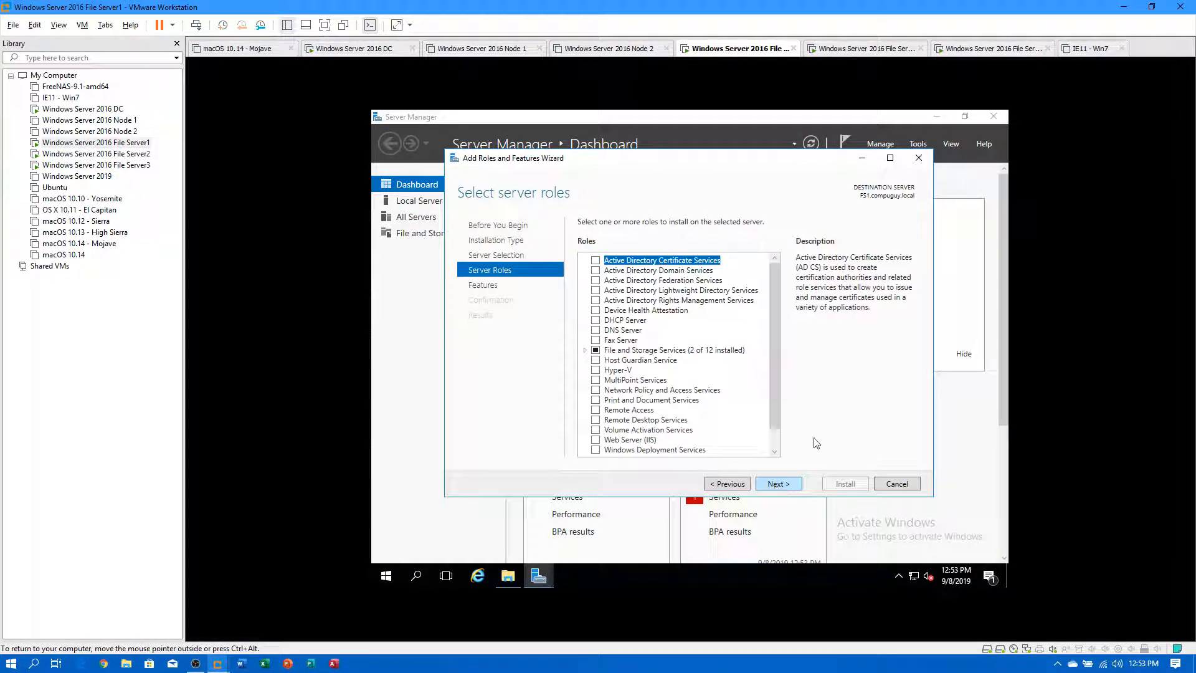
Select DFS Namespaces, DFS Replication and File Server Resource Manager with their tools.
{"action": "left_click", "coordinate": [585, 350]}
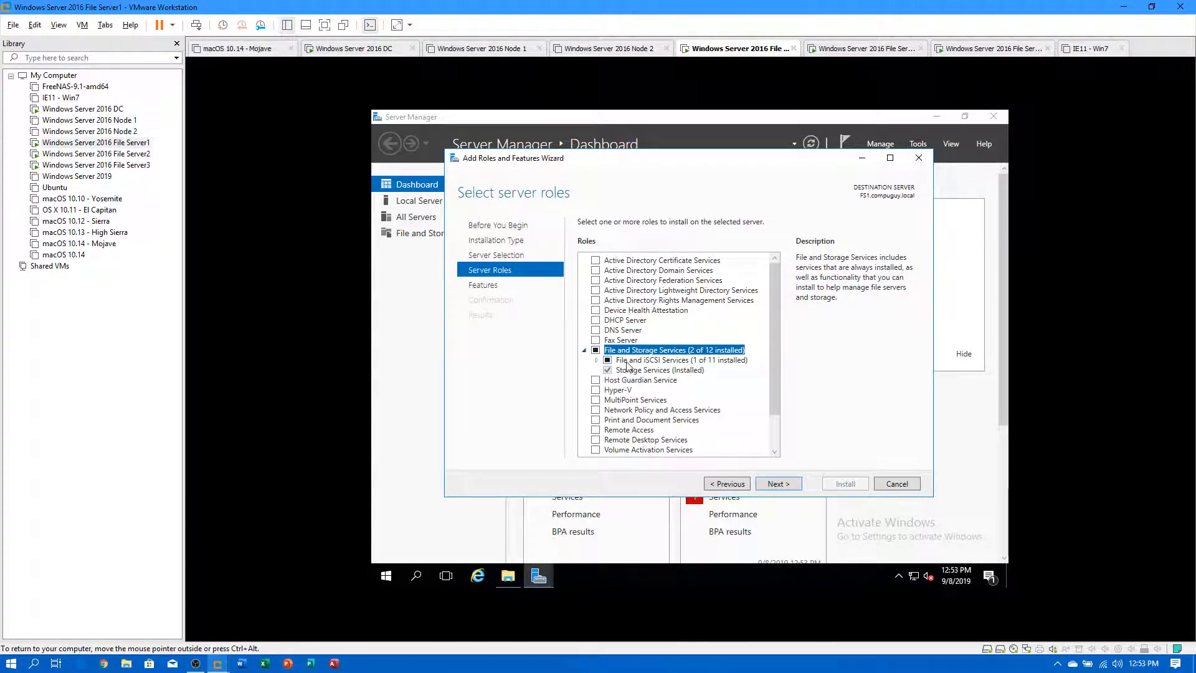
{"action": "left_click", "coordinate": [598, 360]}
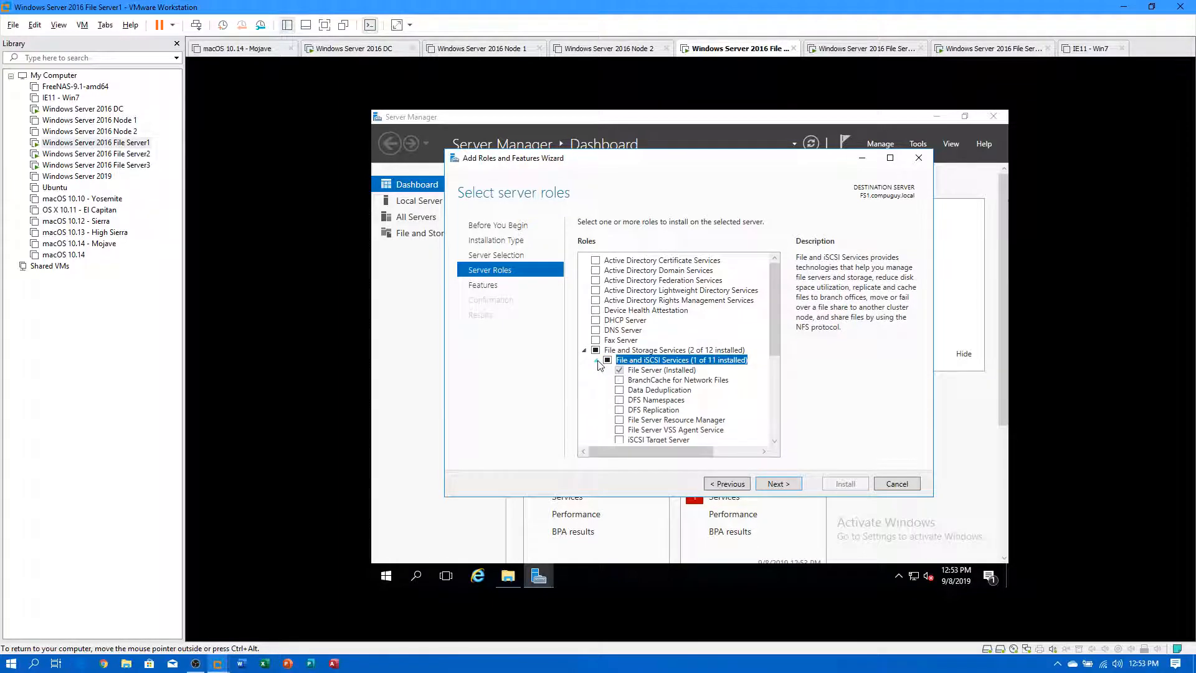
{"action": "scroll", "coordinate": [720, 397], "scroll_direction": "down", "scroll_amount": 1}
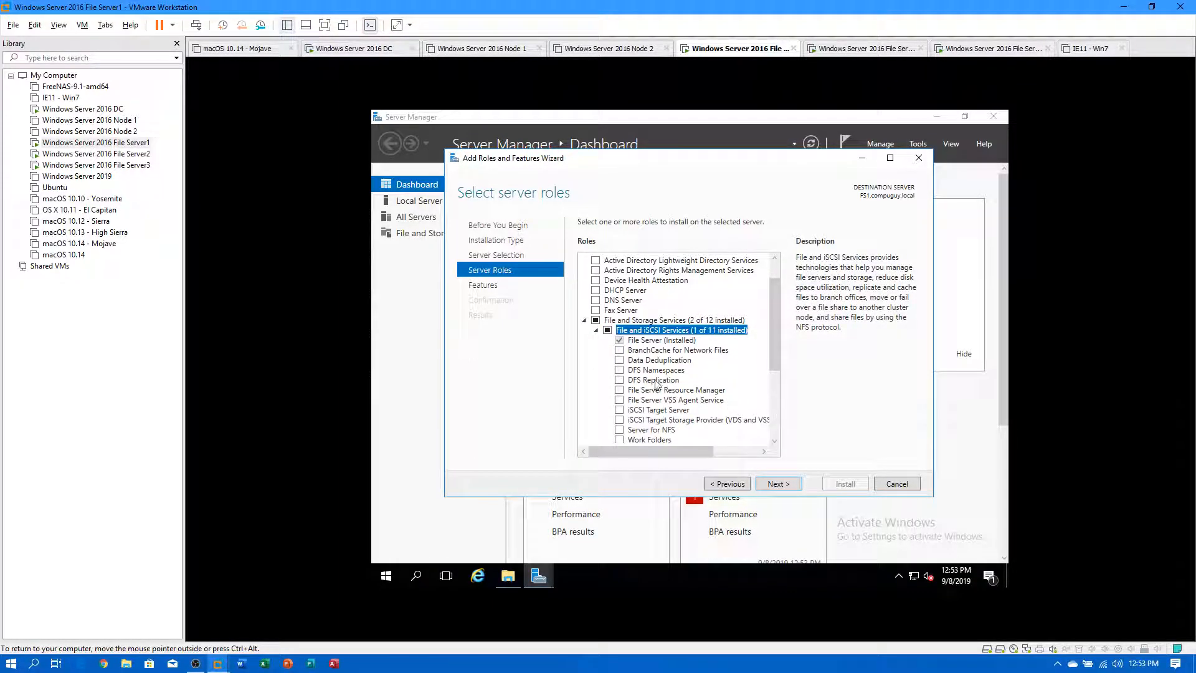
{"action": "left_click", "coordinate": [620, 373]}
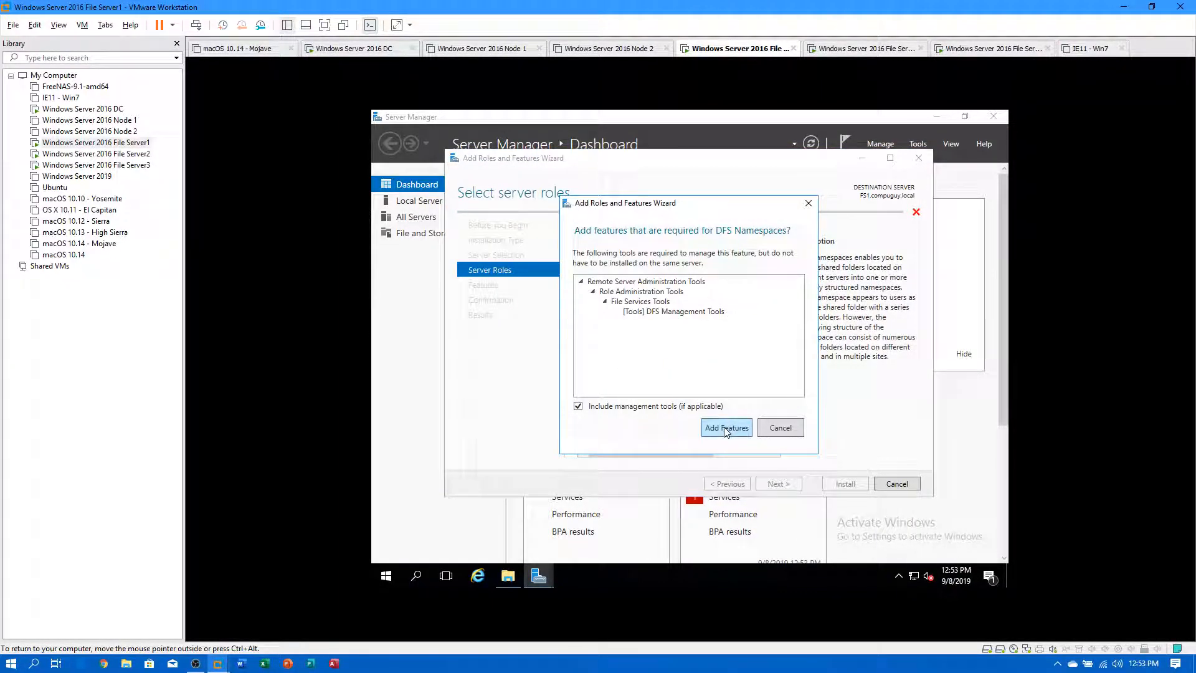
{"action": "left_click", "coordinate": [725, 426]}
{"action": "left_click", "coordinate": [620, 380]}
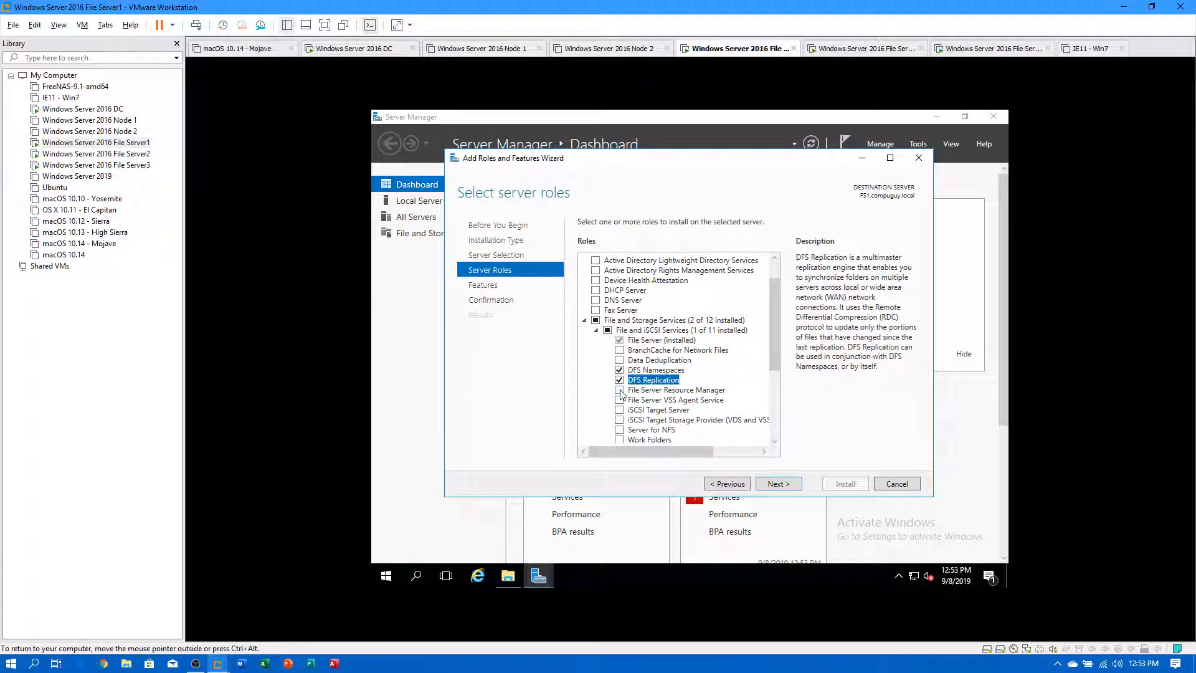
{"action": "left_click", "coordinate": [620, 390]}
{"action": "left_click", "coordinate": [727, 434]}
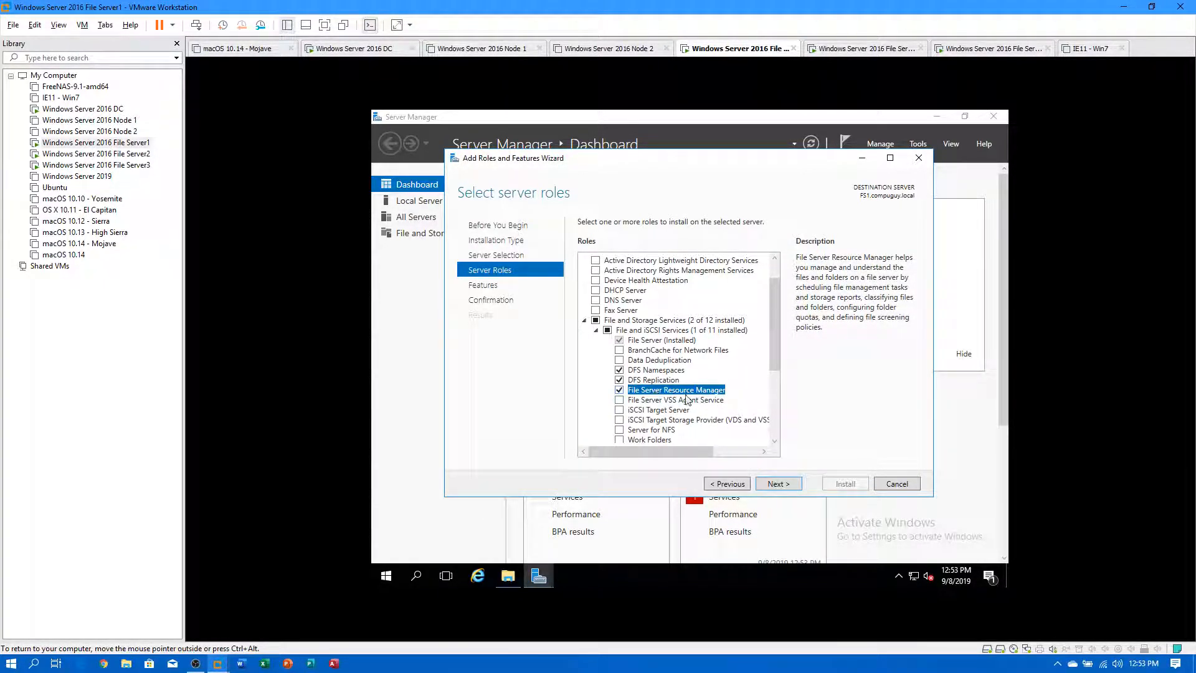
{"action": "scroll", "coordinate": [726, 400], "scroll_direction": "down", "scroll_amount": 4}
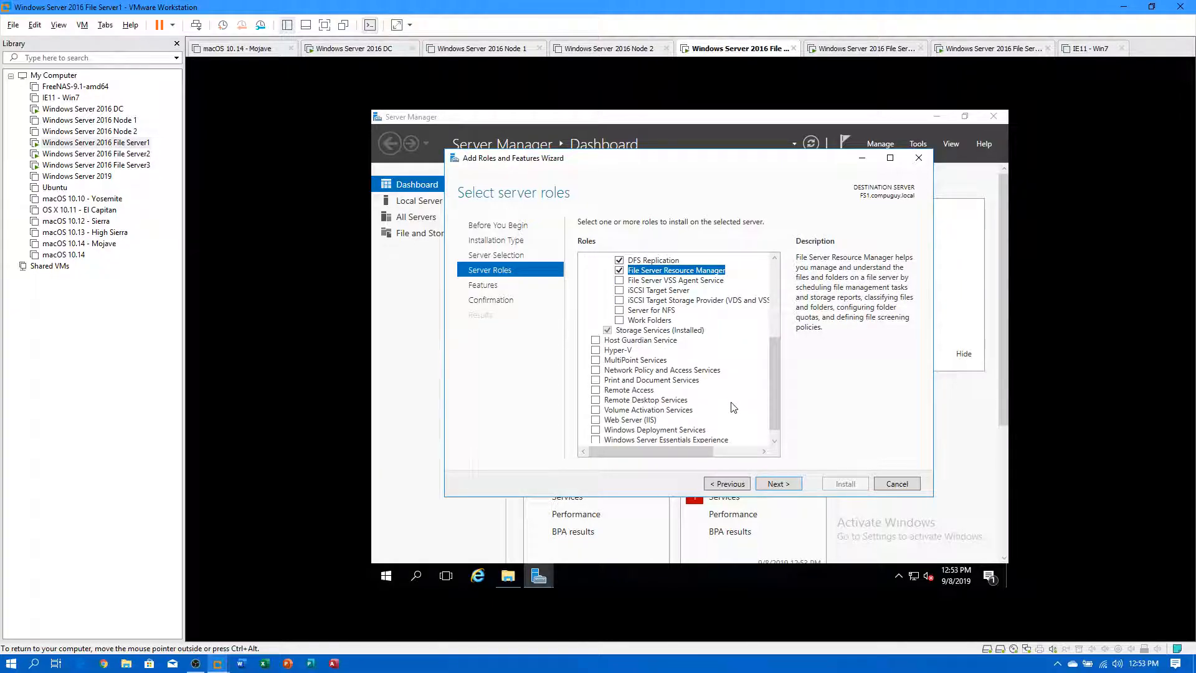
{"action": "left_click", "coordinate": [777, 484]}
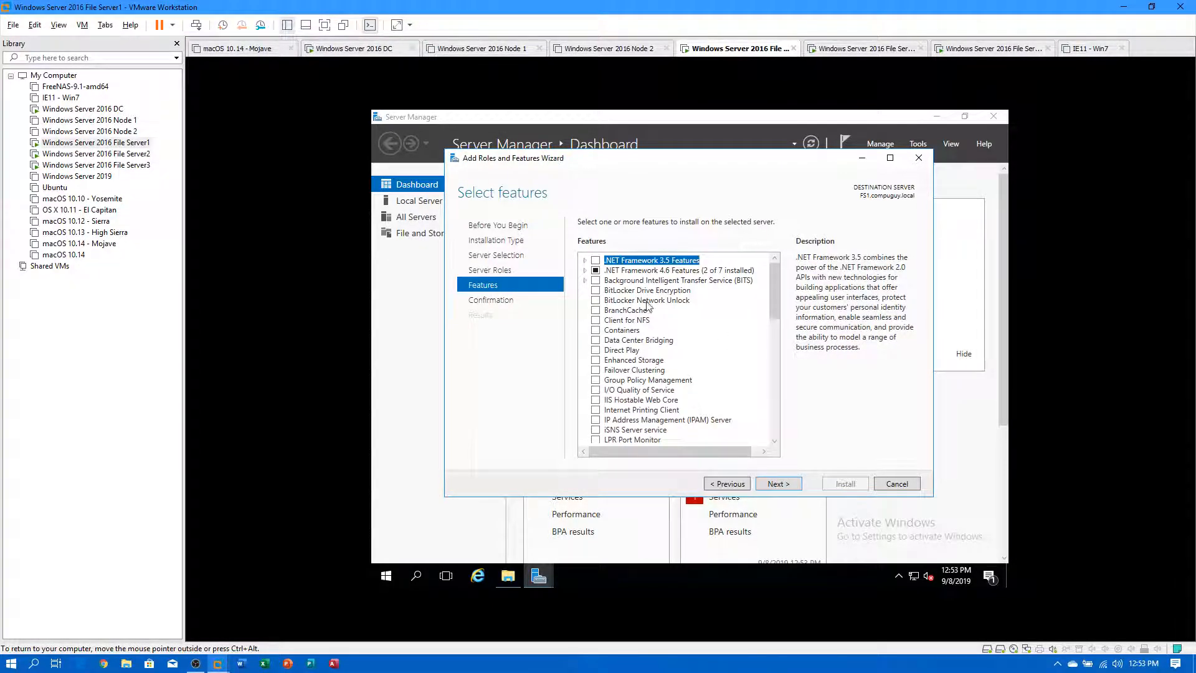
Skip features to the confirmation page and inspect the DVD Drive (D:) contents.
{"action": "left_click", "coordinate": [772, 483]}
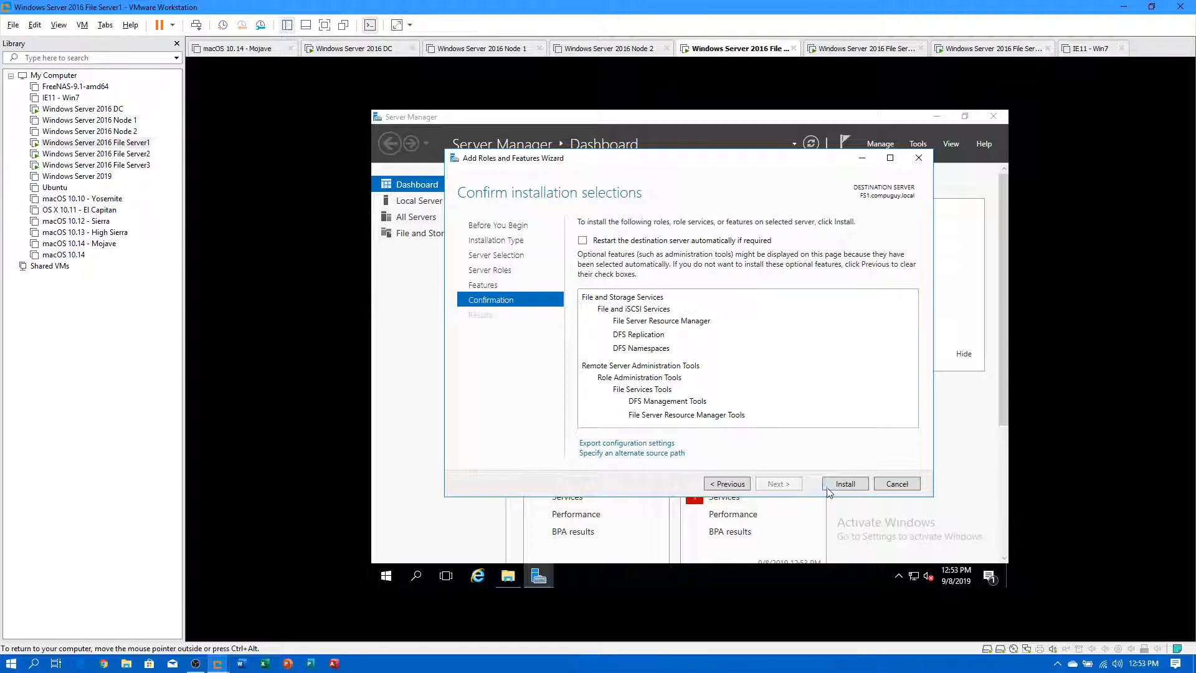
{"action": "left_click", "coordinate": [509, 575]}
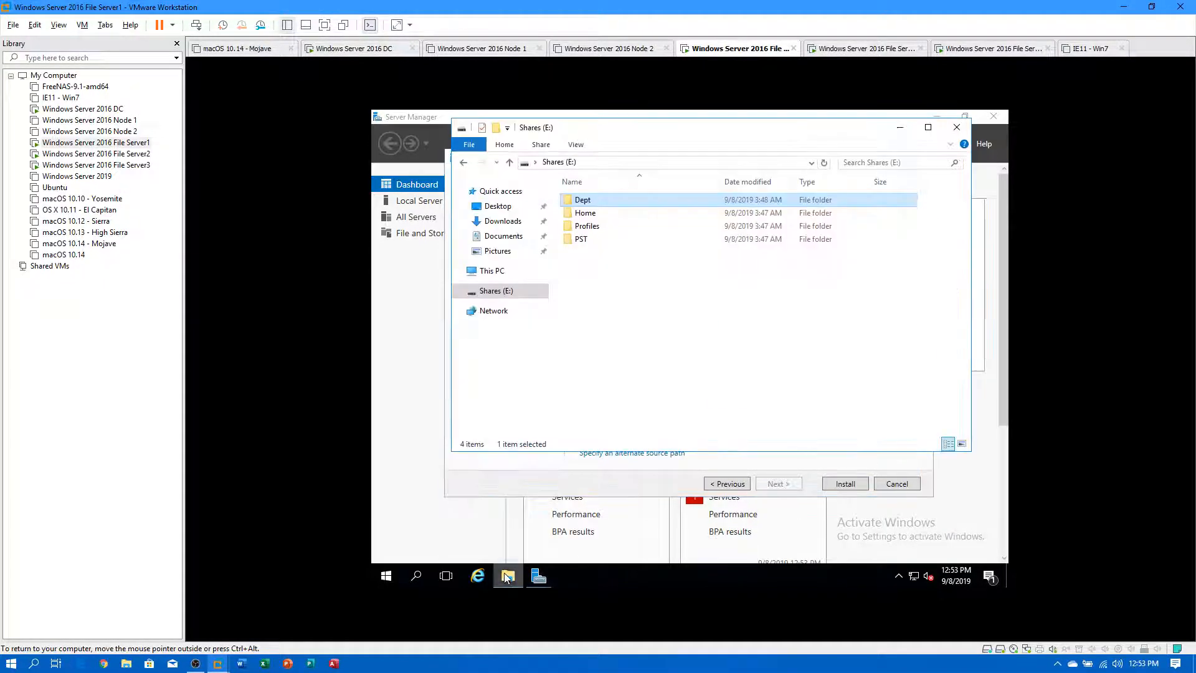
{"action": "left_click", "coordinate": [492, 270]}
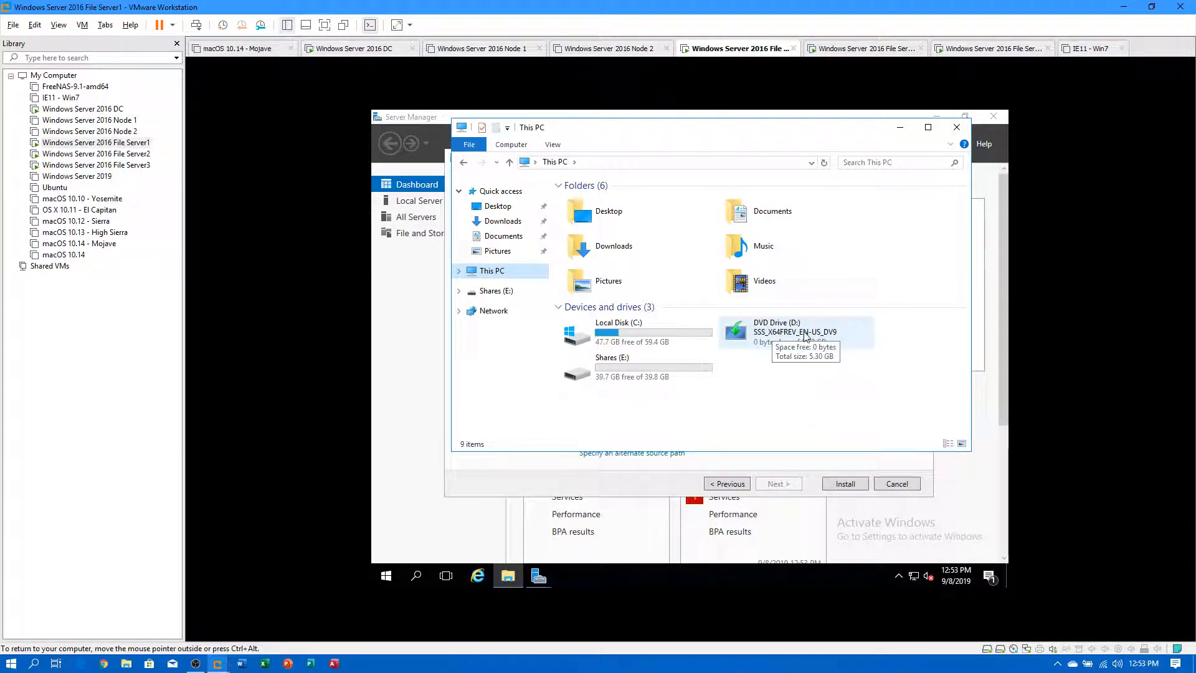
{"action": "double_click", "coordinate": [784, 336]}
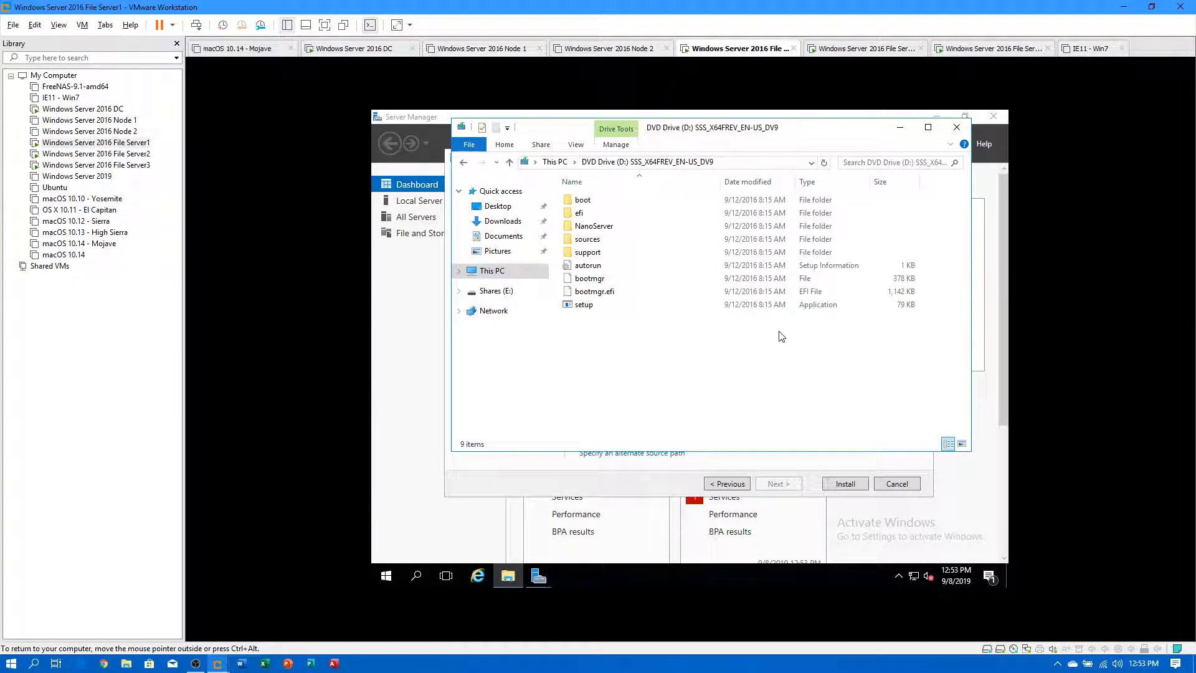
{"action": "left_click", "coordinate": [555, 162]}
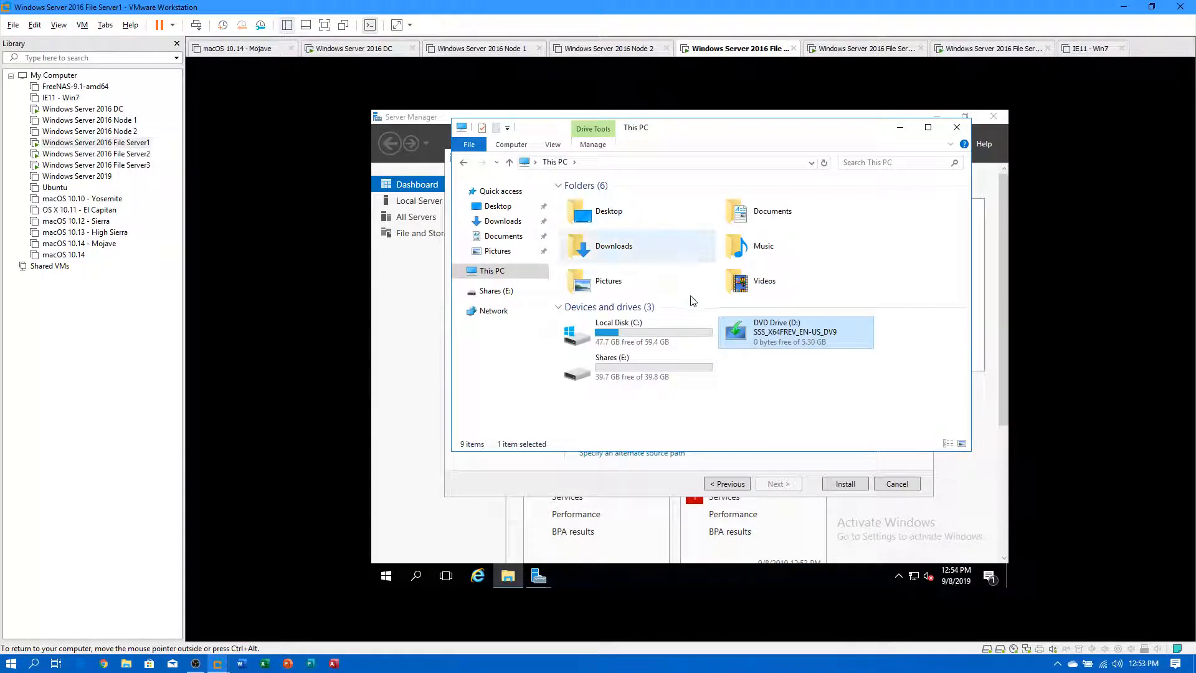
{"action": "left_click", "coordinate": [957, 129]}
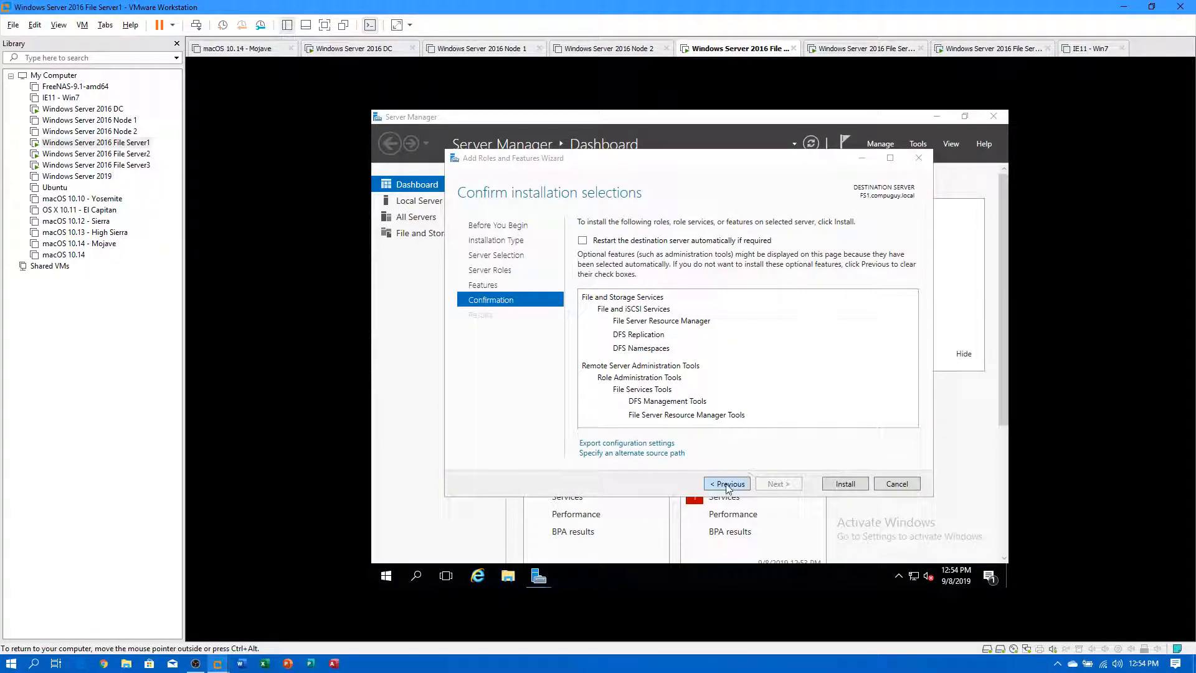
Set the alternate source path to D:\sources\SxS and start the installation.
{"action": "left_click", "coordinate": [649, 458]}
{"action": "left_click", "coordinate": [598, 438]}
{"action": "type", "text": "D:\\sources"}
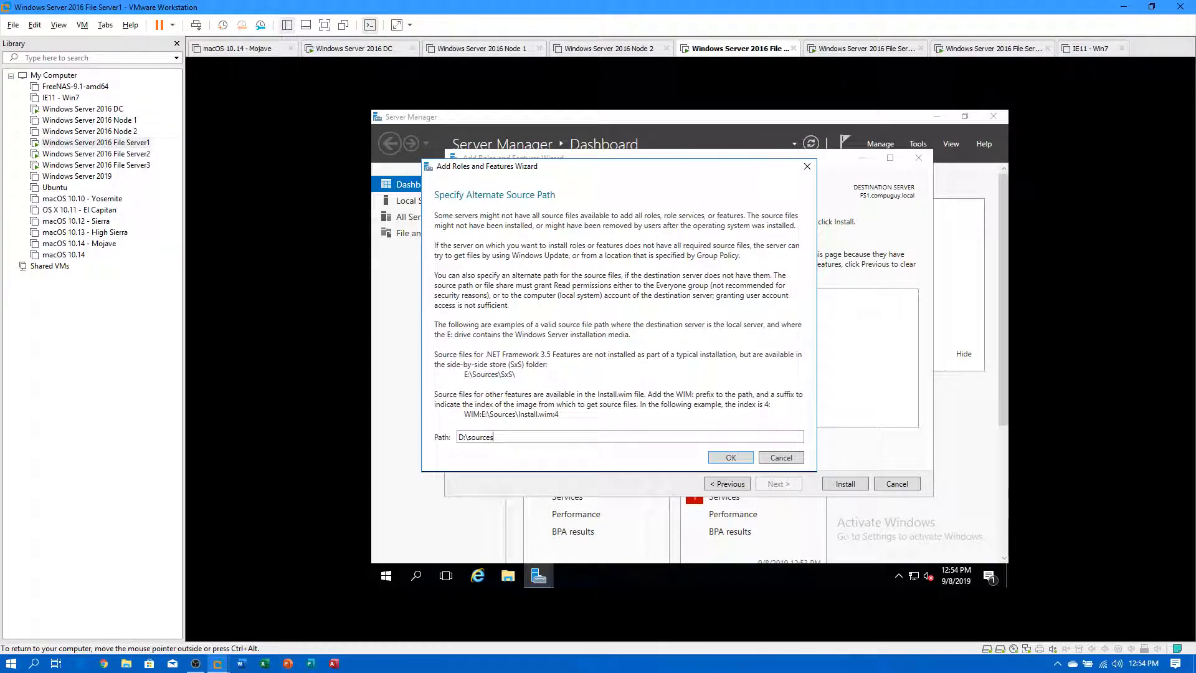
{"action": "type", "text": "\\Sxs\\"}
{"action": "left_click", "coordinate": [732, 458]}
{"action": "left_click", "coordinate": [846, 484]}
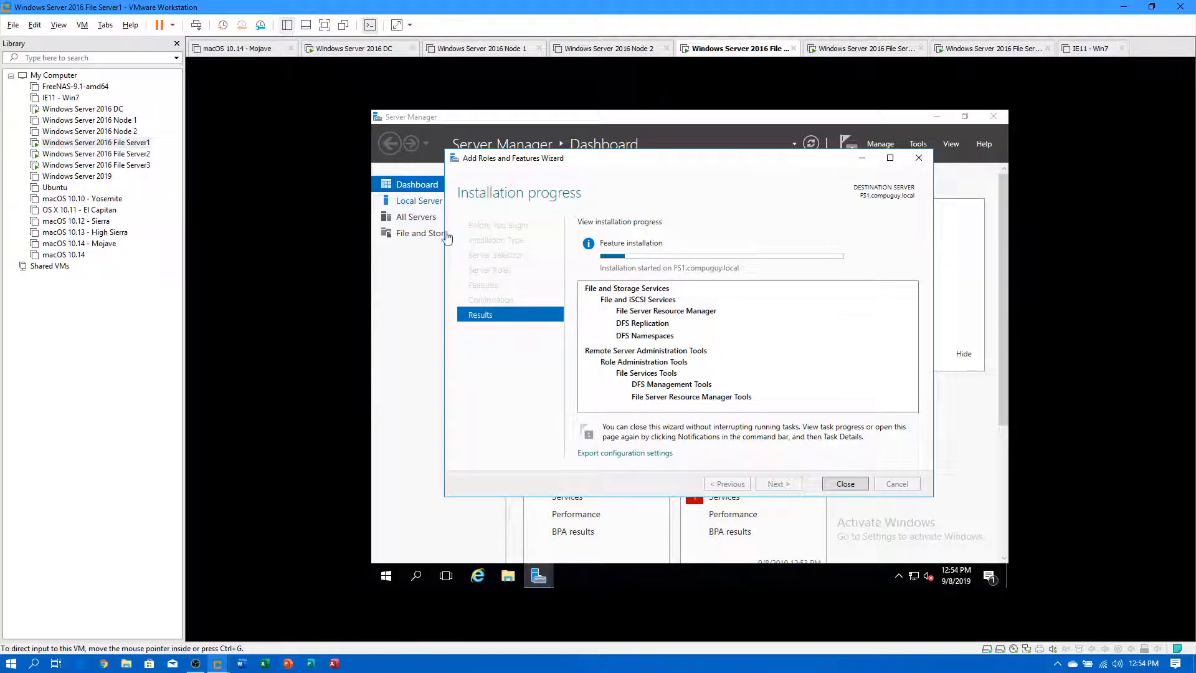
On File Server2, open Server Manager and start a role-based Add Roles and Features.
{"action": "left_click", "coordinate": [134, 159]}
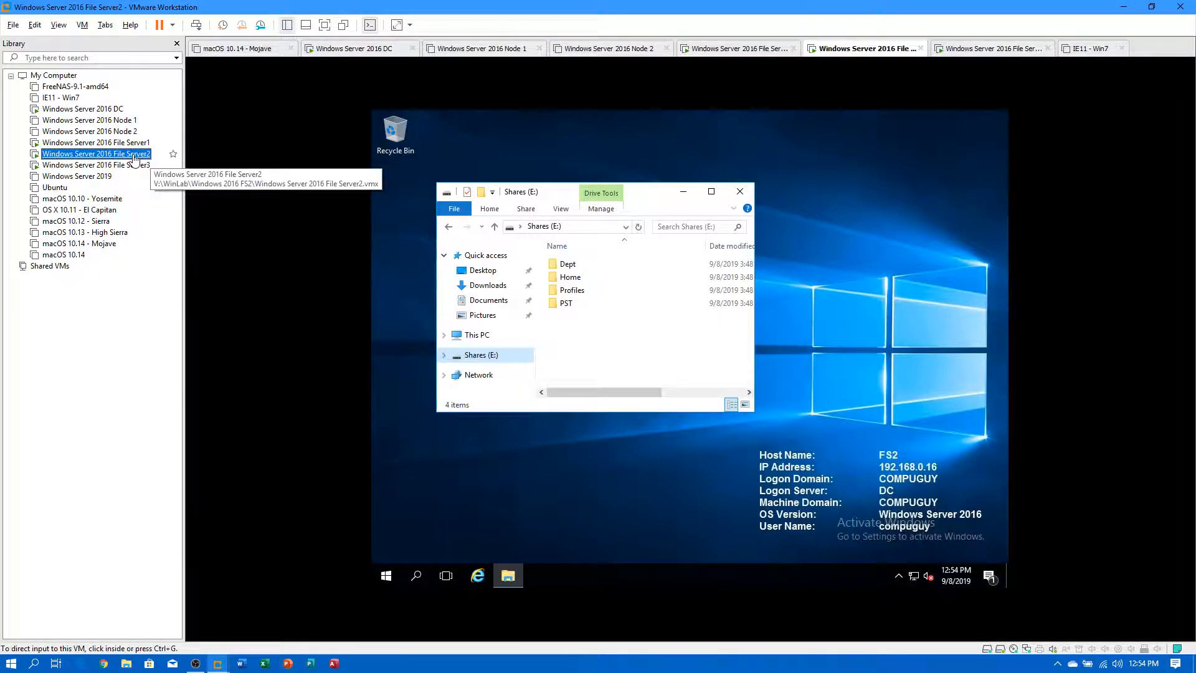
{"action": "left_click", "coordinate": [384, 576]}
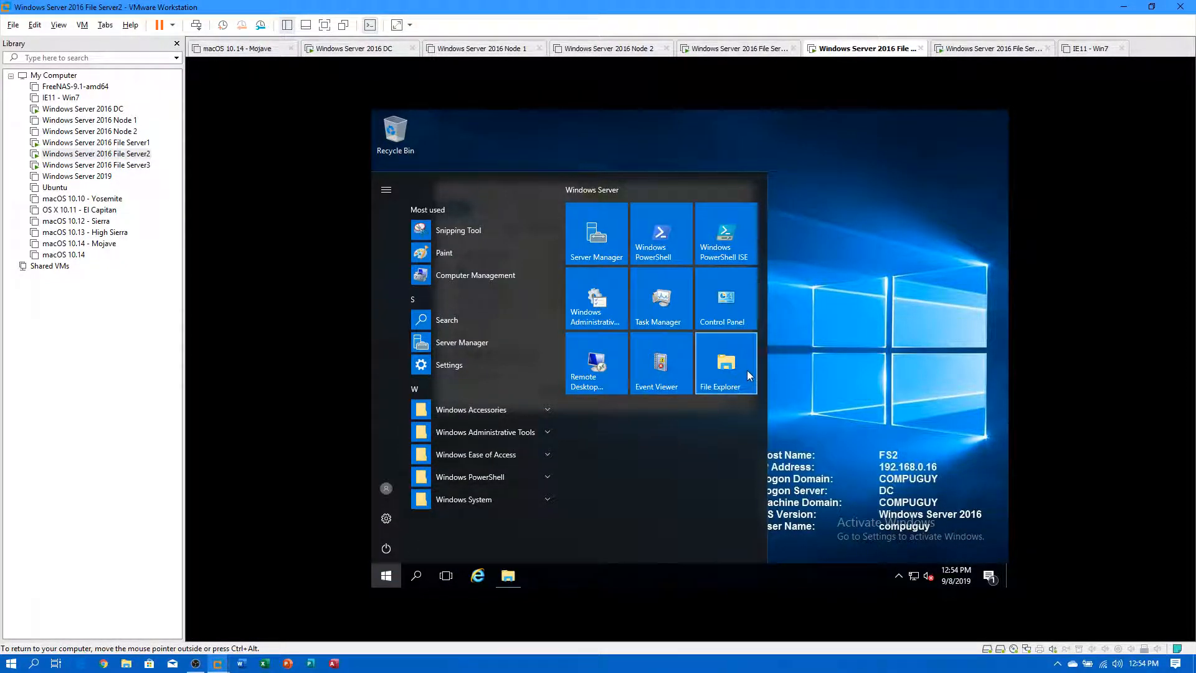
{"action": "left_click", "coordinate": [599, 247]}
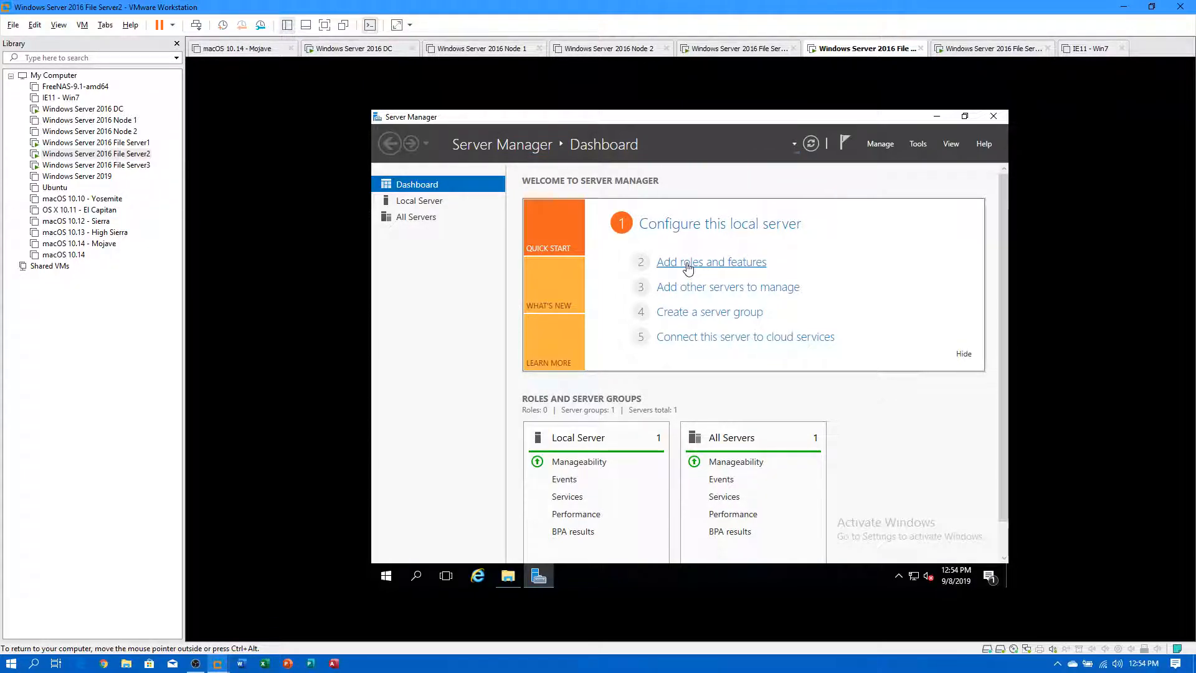
{"action": "left_click", "coordinate": [686, 261]}
{"action": "key", "text": "Return"}
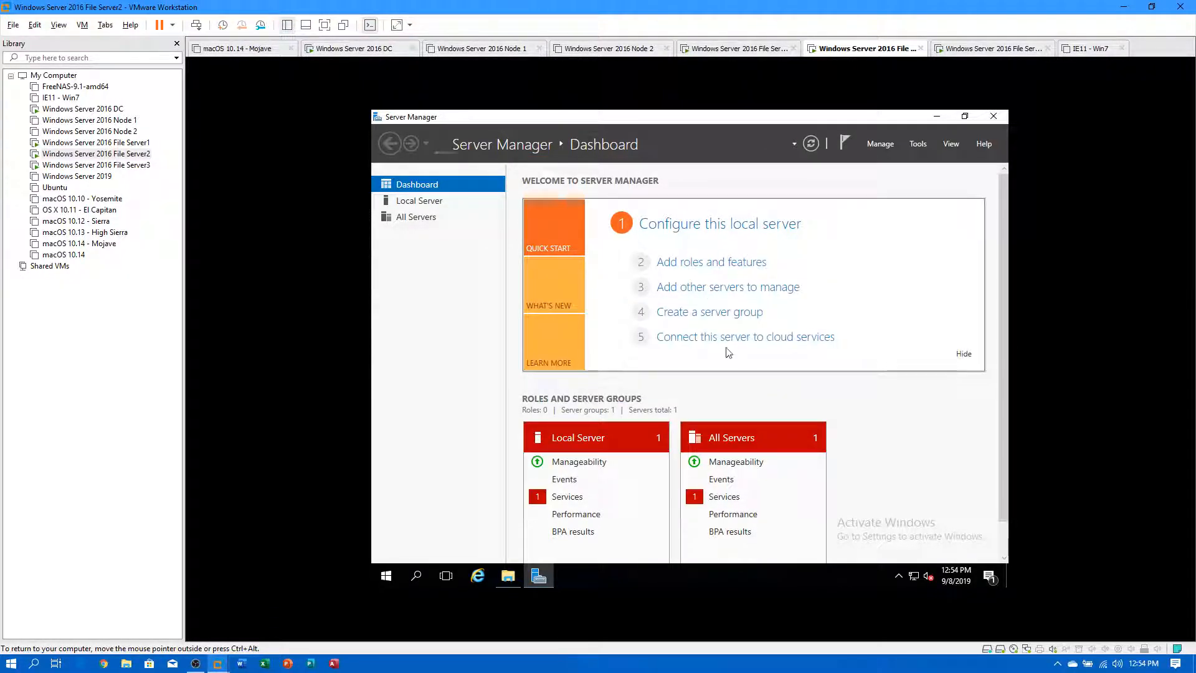
{"action": "left_click", "coordinate": [682, 267]}
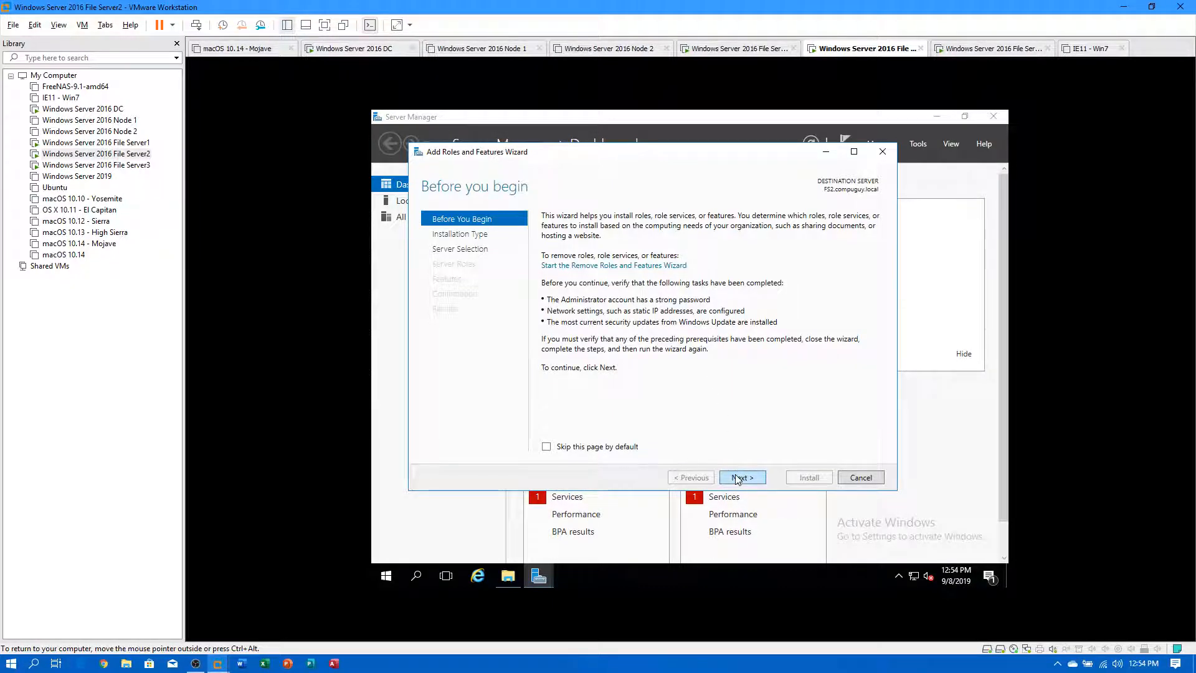
{"action": "left_click", "coordinate": [737, 477]}
{"action": "left_click", "coordinate": [737, 477]}
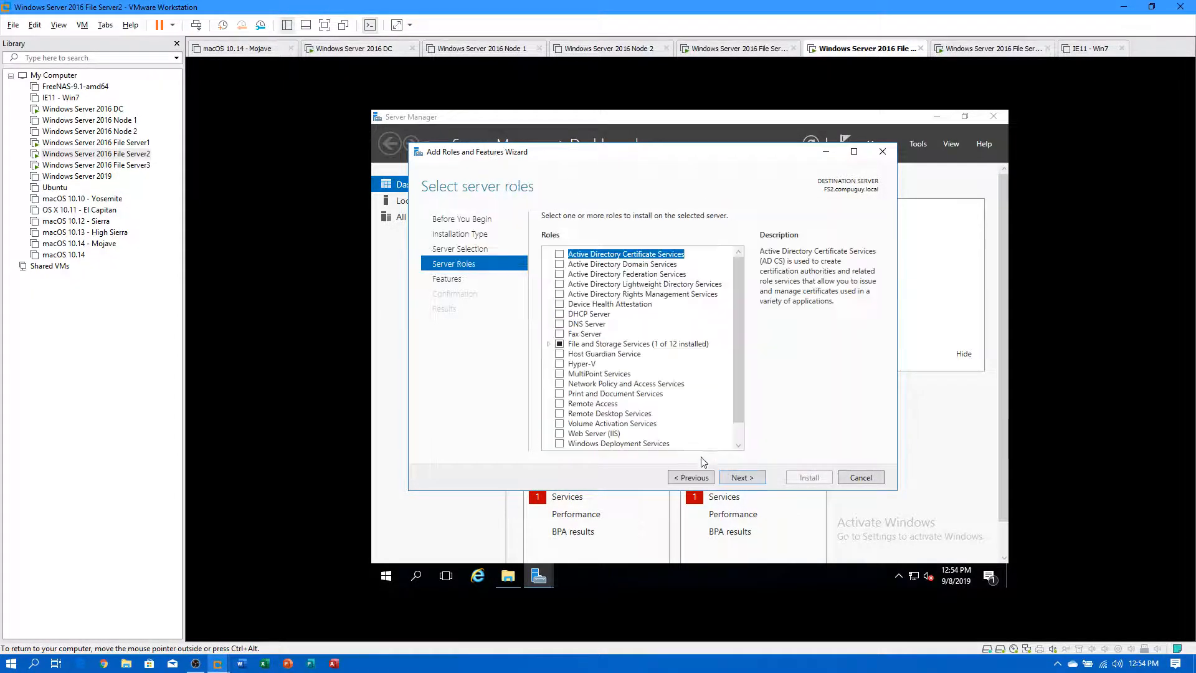
Select DFS Namespaces, DFS Replication and File Server Resource Manager, then reach confirmation.
{"action": "left_click", "coordinate": [549, 344]}
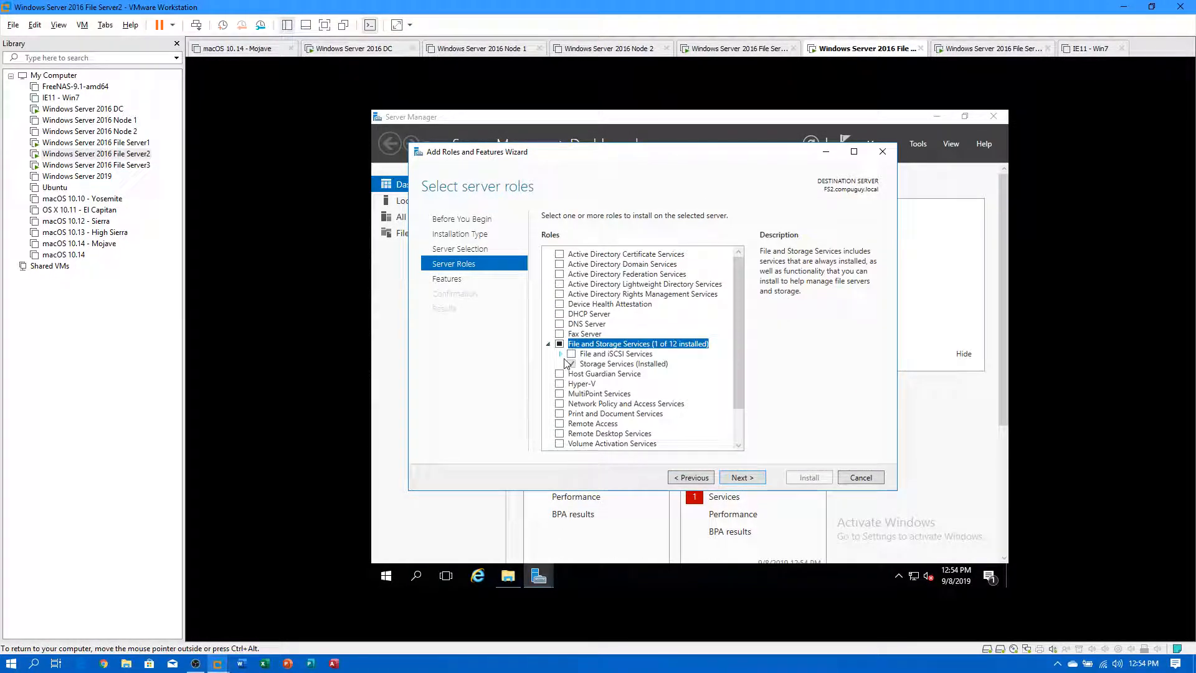
{"action": "left_click", "coordinate": [561, 354]}
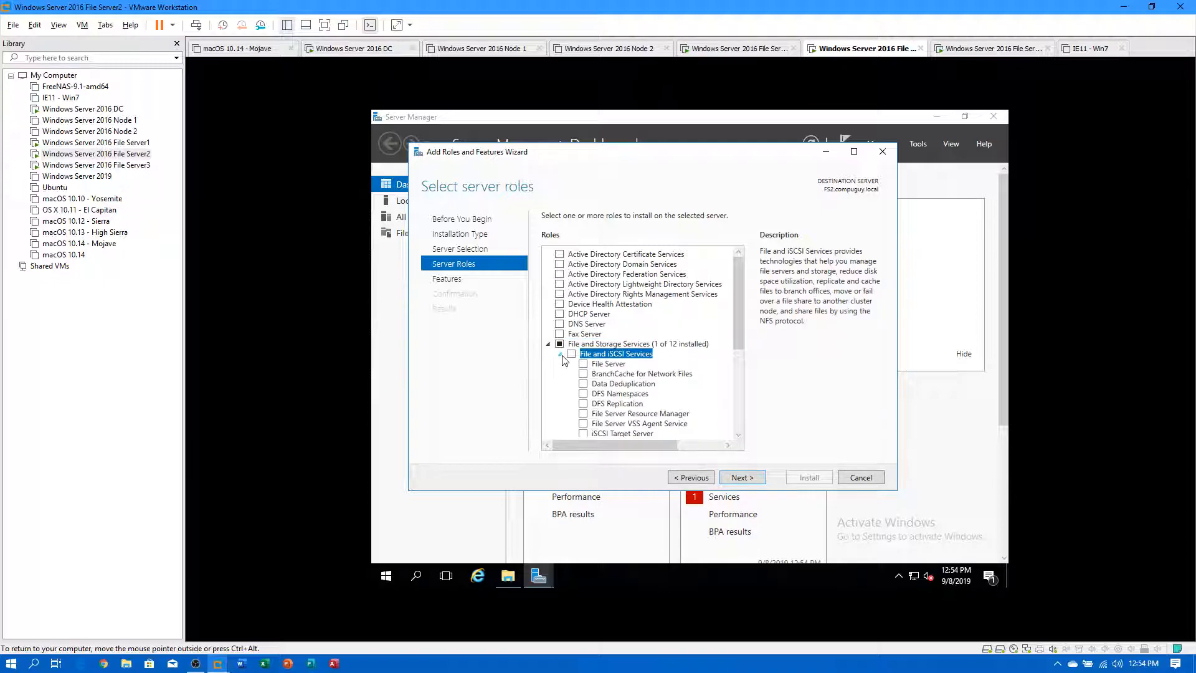
{"action": "left_click", "coordinate": [590, 395]}
{"action": "left_click", "coordinate": [690, 421]}
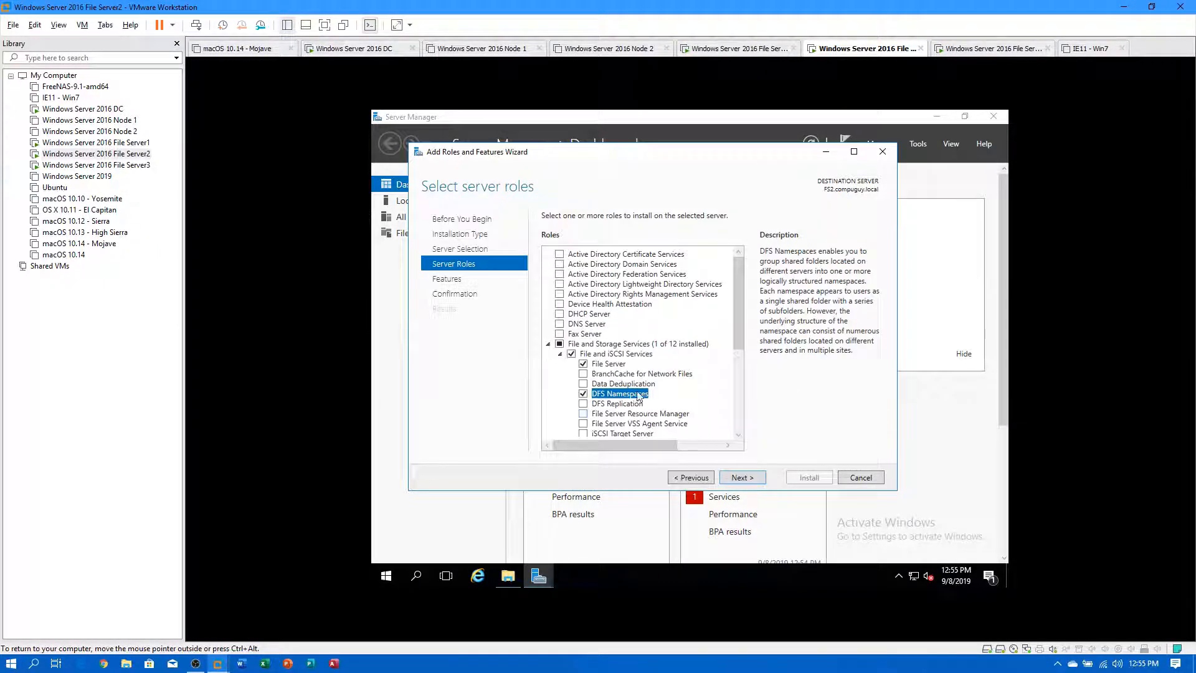
{"action": "left_click", "coordinate": [583, 403]}
{"action": "left_click", "coordinate": [583, 413]}
{"action": "left_click", "coordinate": [613, 427]}
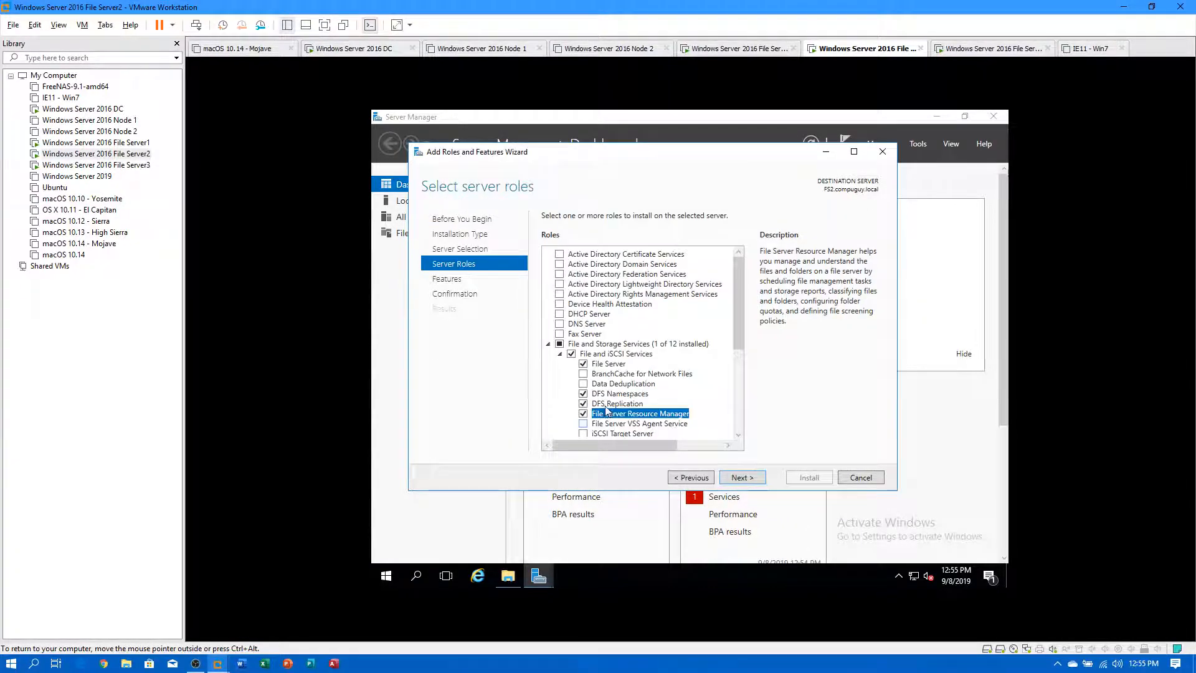
{"action": "left_click", "coordinate": [743, 478]}
{"action": "left_click", "coordinate": [755, 479]}
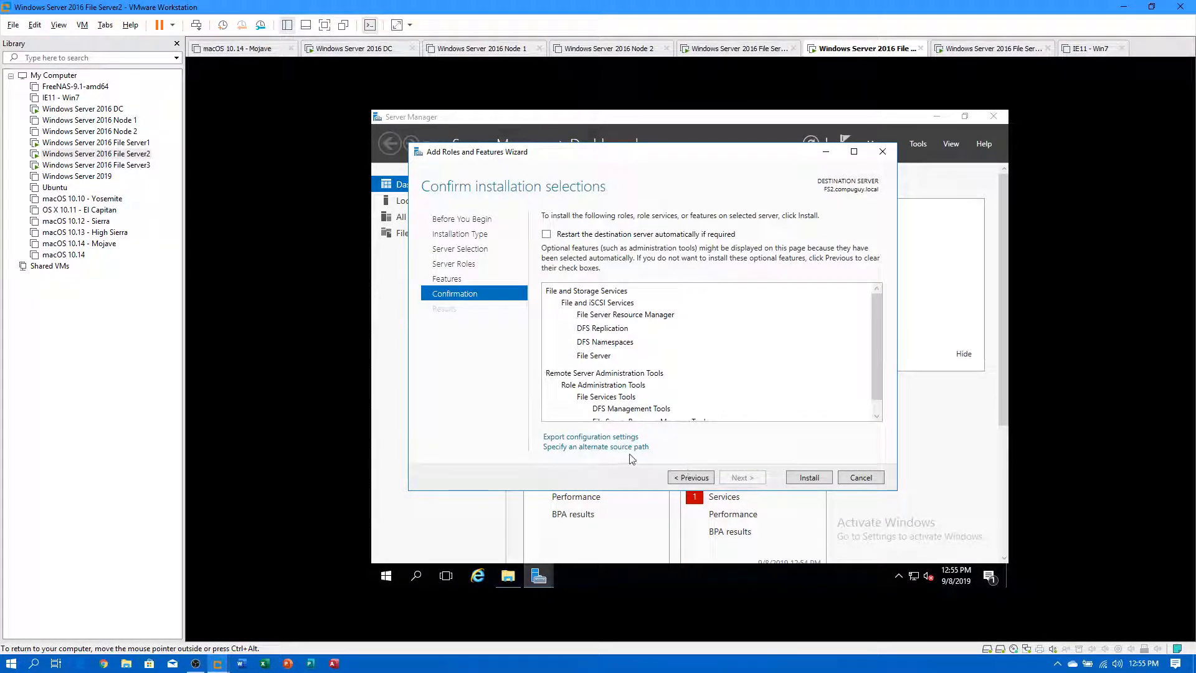
Check the drives under This PC, then install the selected roles.
{"action": "left_click", "coordinate": [508, 576]}
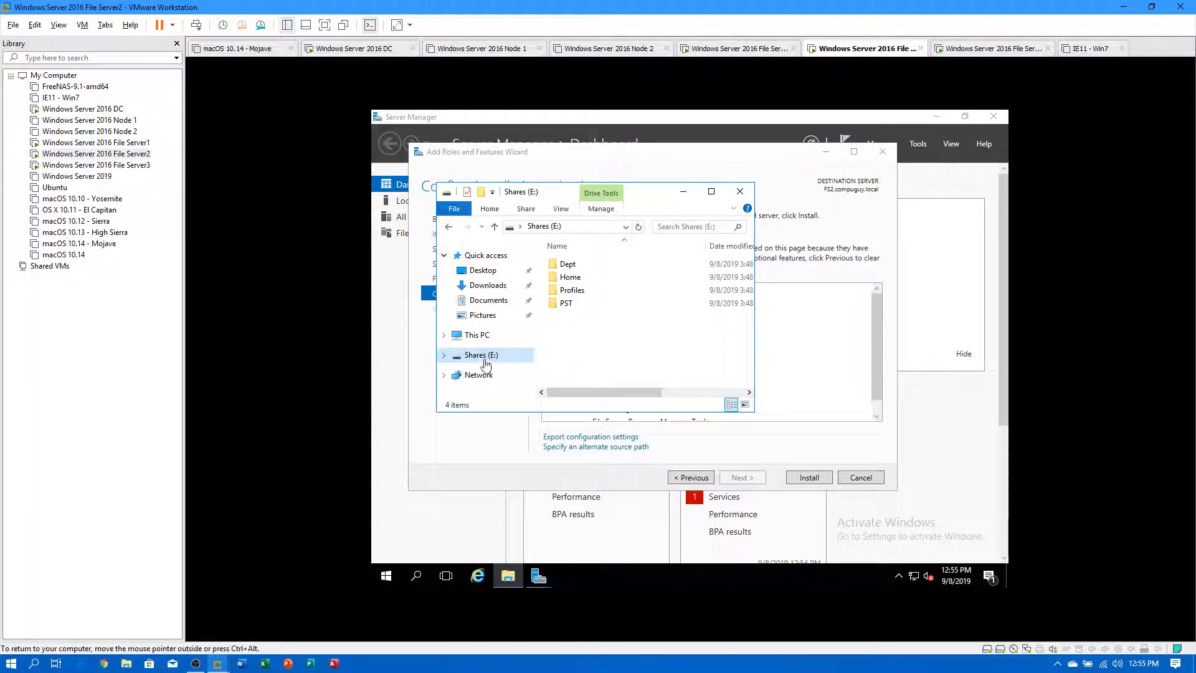
{"action": "left_click", "coordinate": [475, 335]}
{"action": "scroll", "coordinate": [585, 358], "scroll_direction": "down", "scroll_amount": 3}
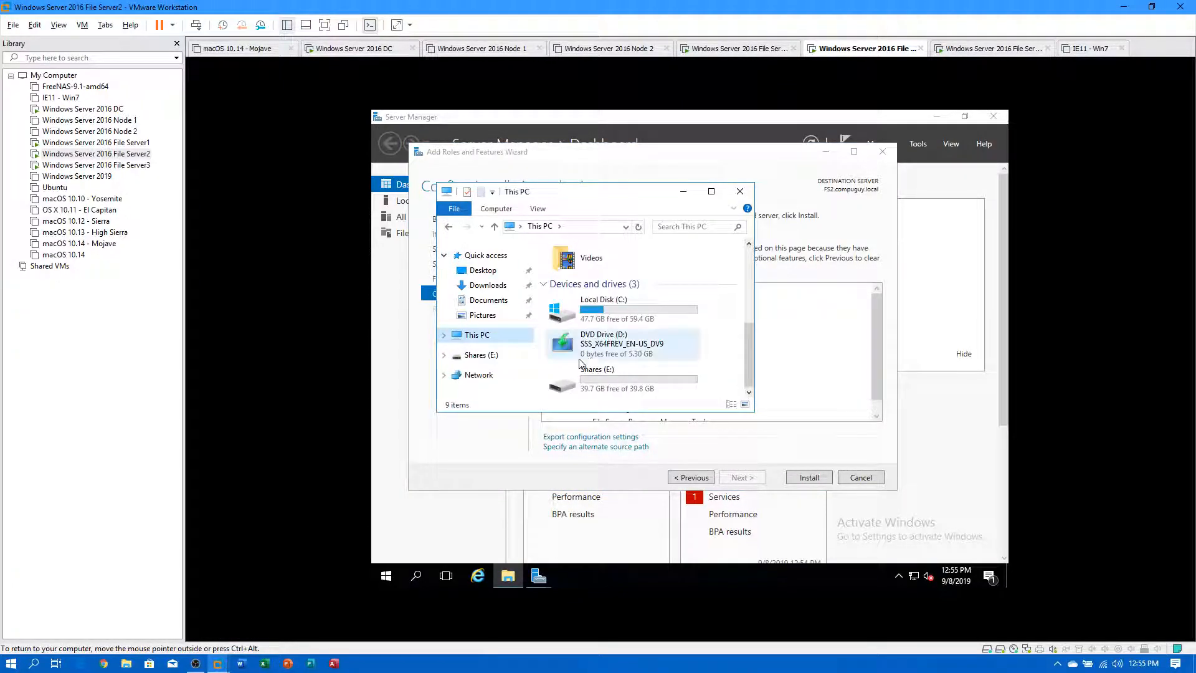
{"action": "left_click", "coordinate": [609, 461]}
{"action": "left_click", "coordinate": [798, 480]}
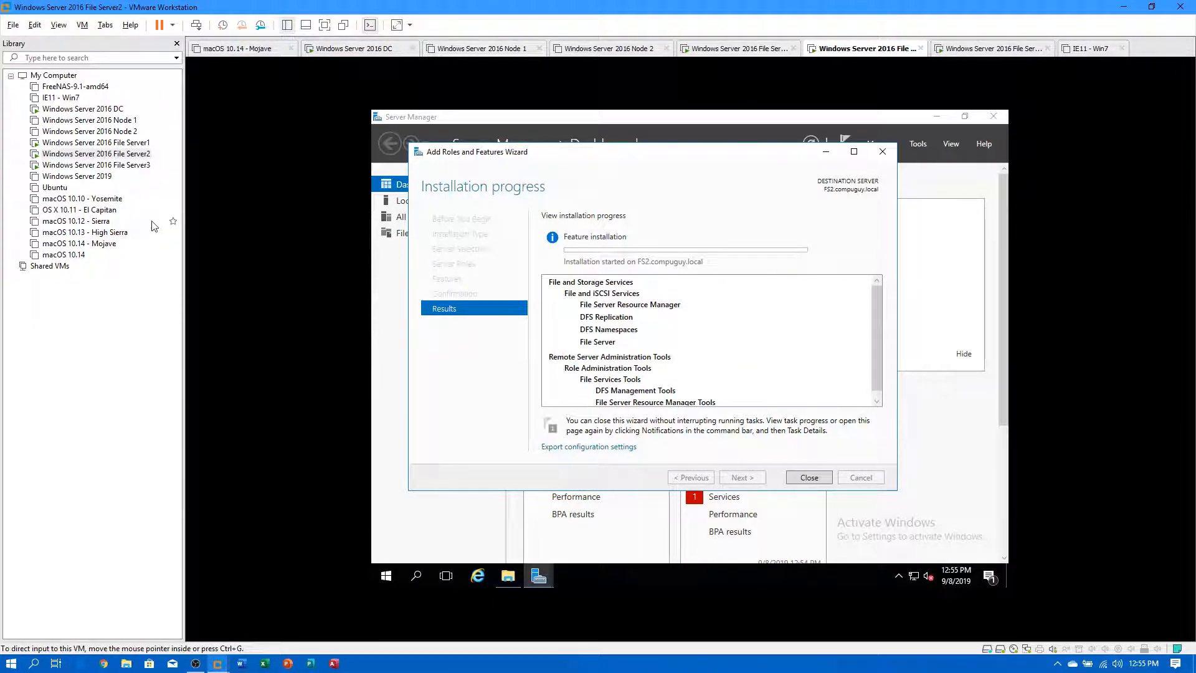
On File Server3, launch Server Manager and open the Add Roles and Features wizard.
{"action": "left_click", "coordinate": [124, 165]}
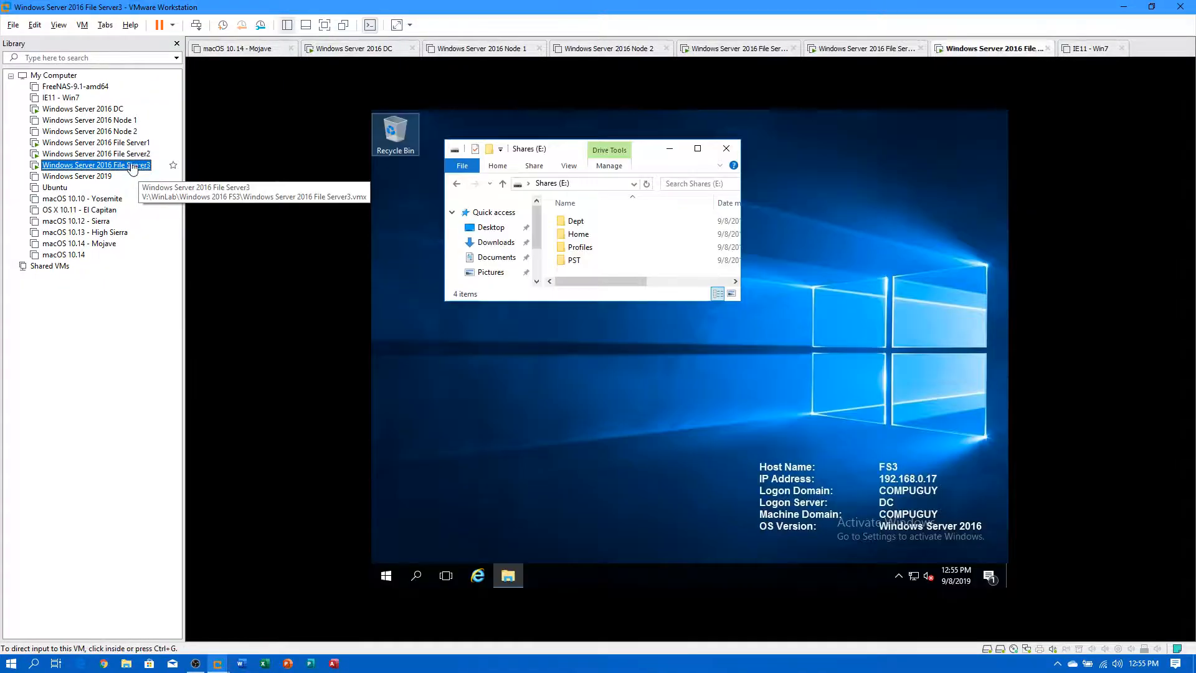
{"action": "left_click", "coordinate": [386, 577]}
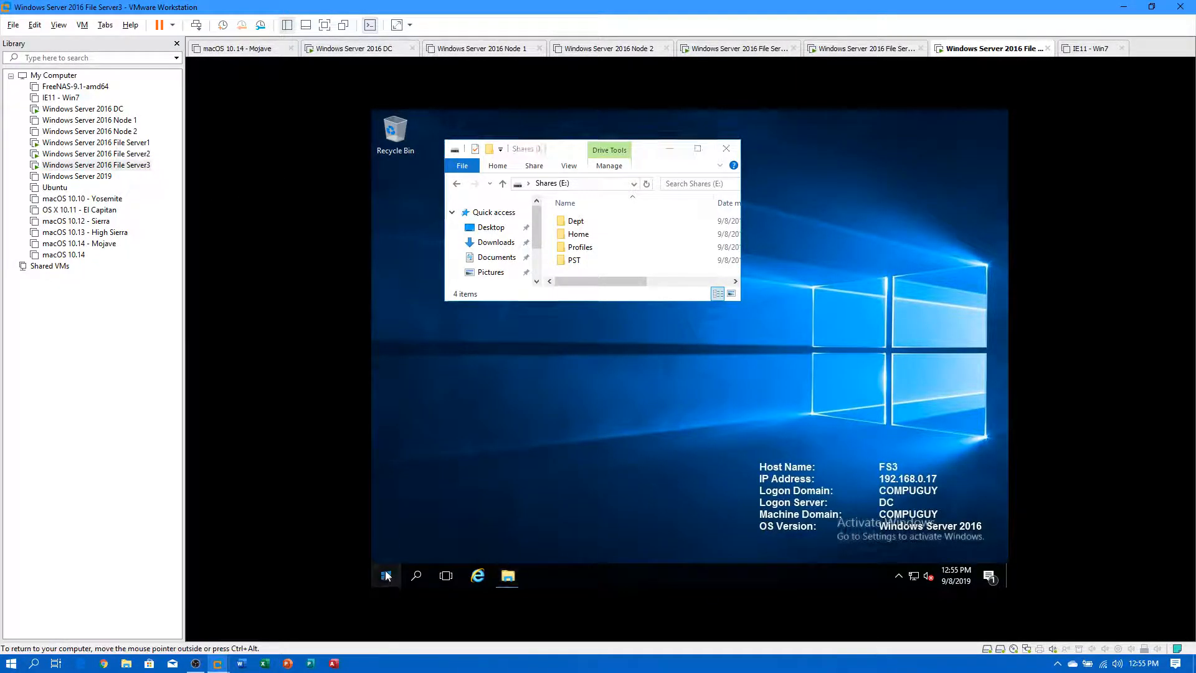
{"action": "left_click", "coordinate": [622, 258]}
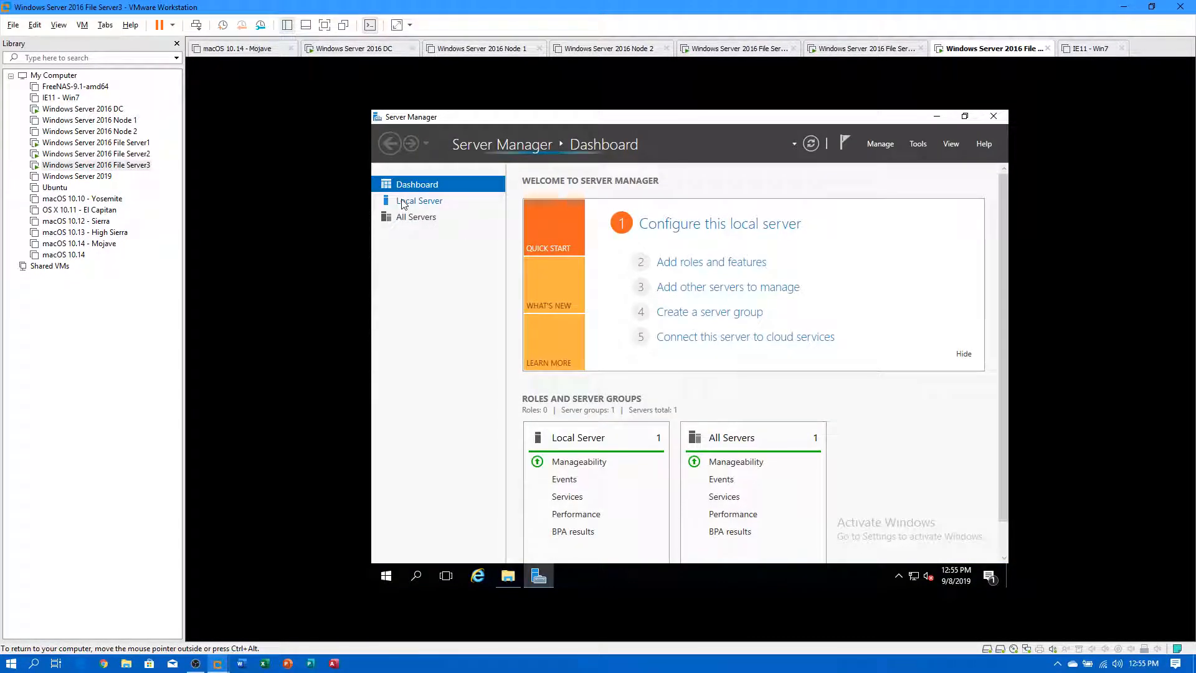
{"action": "left_click", "coordinate": [698, 265]}
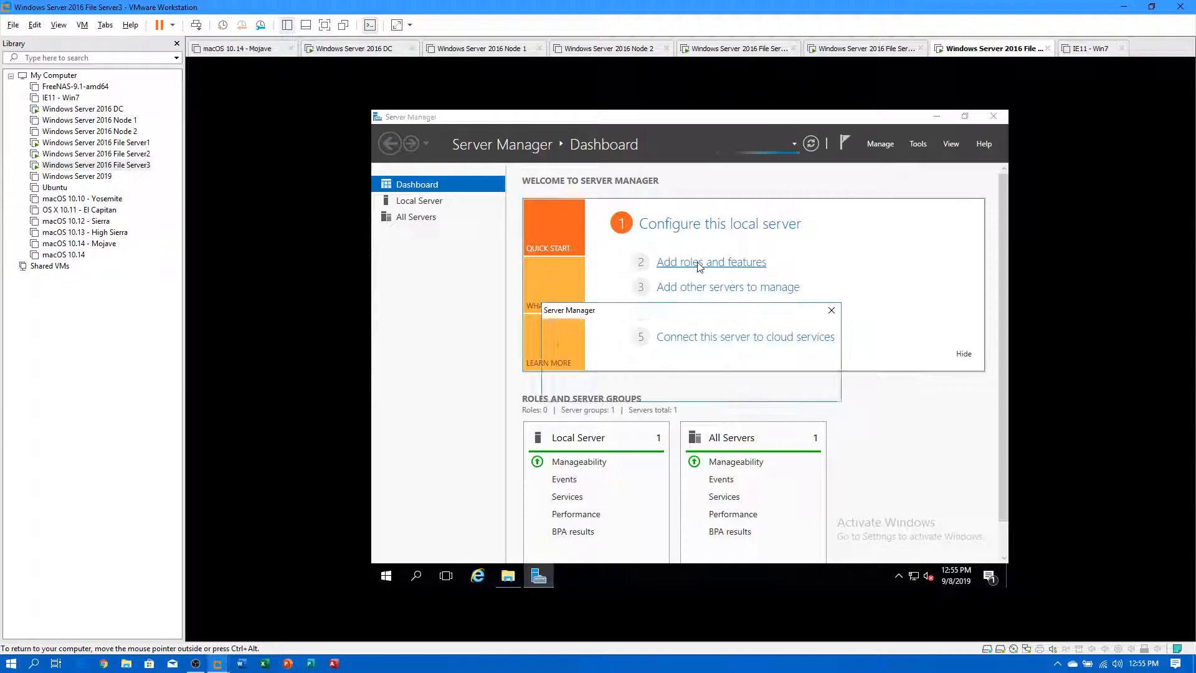
{"action": "left_click", "coordinate": [802, 387]}
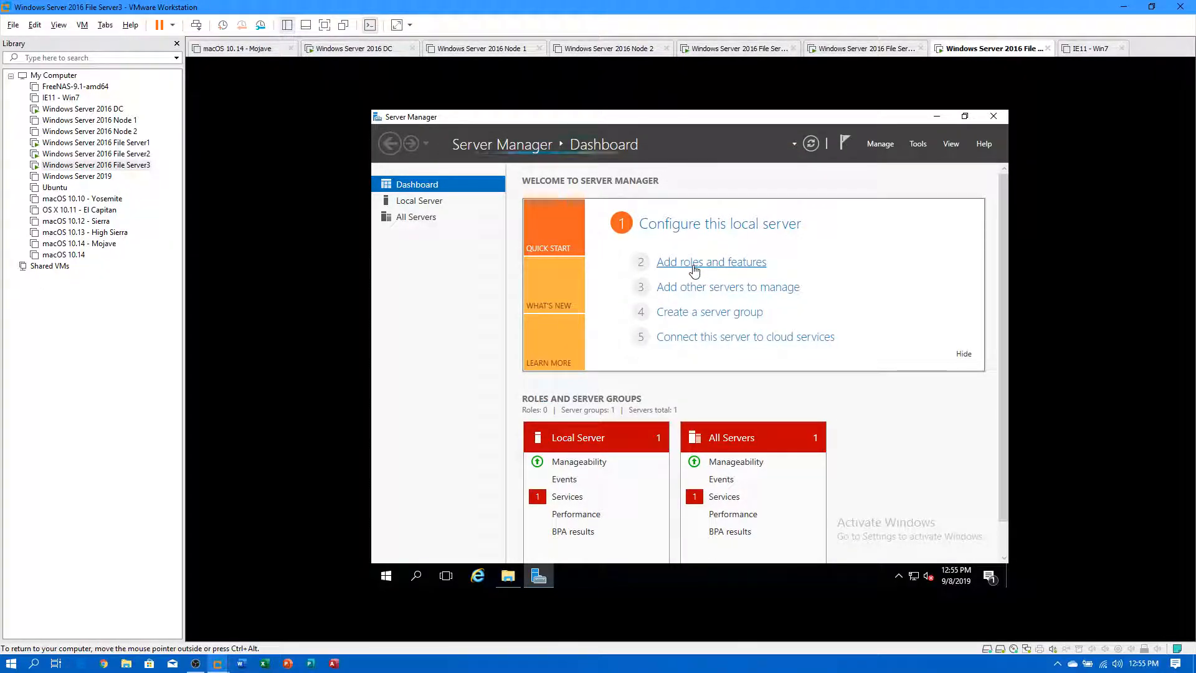
{"action": "left_click", "coordinate": [695, 269]}
Advance to FS3.compuguy.local as destination, then switch to File Server1.
{"action": "left_click", "coordinate": [750, 481]}
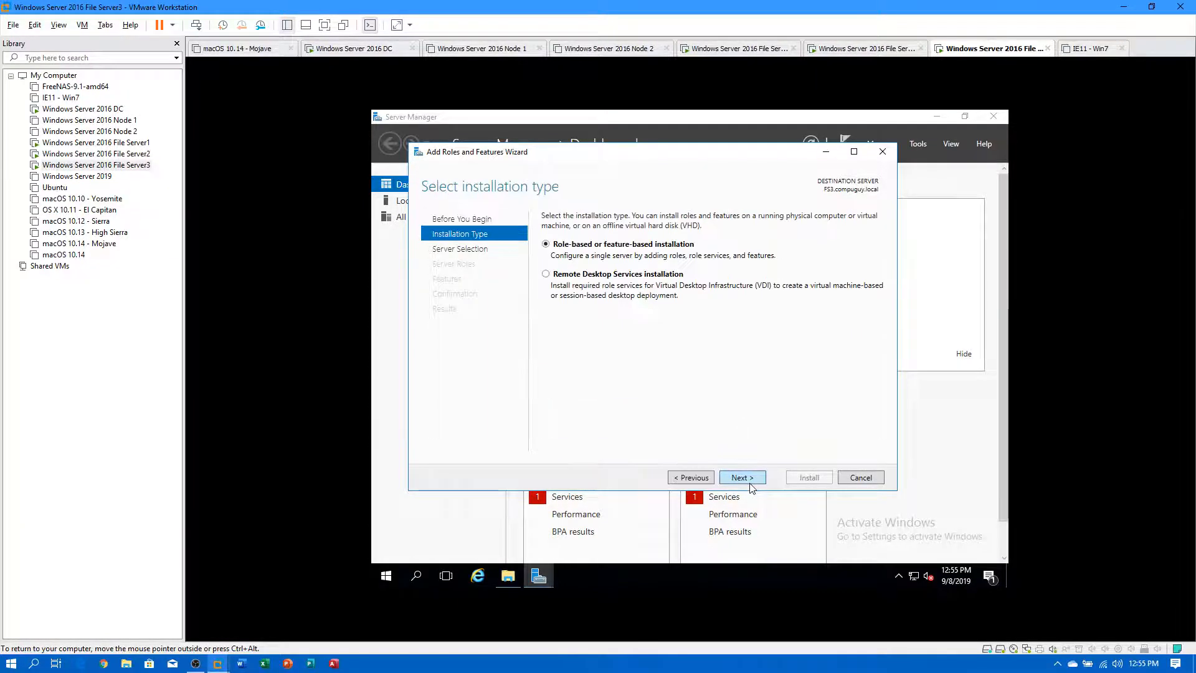
{"action": "left_click", "coordinate": [750, 481]}
{"action": "left_click", "coordinate": [750, 478]}
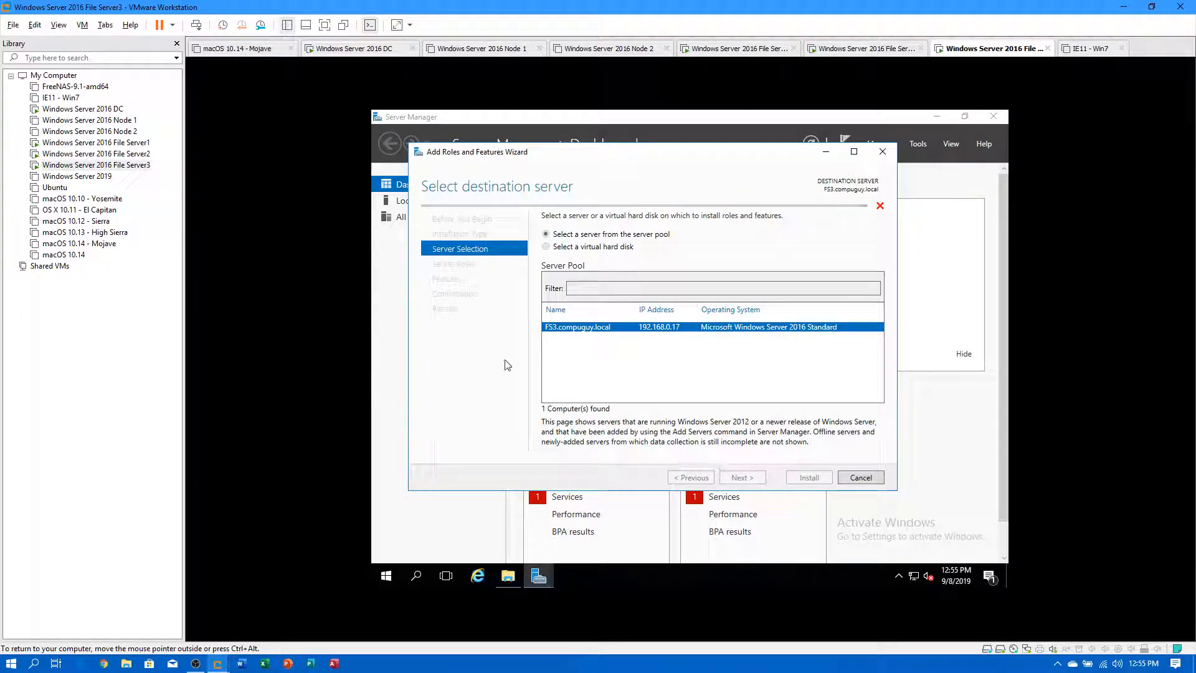
{"action": "left_click", "coordinate": [91, 143]}
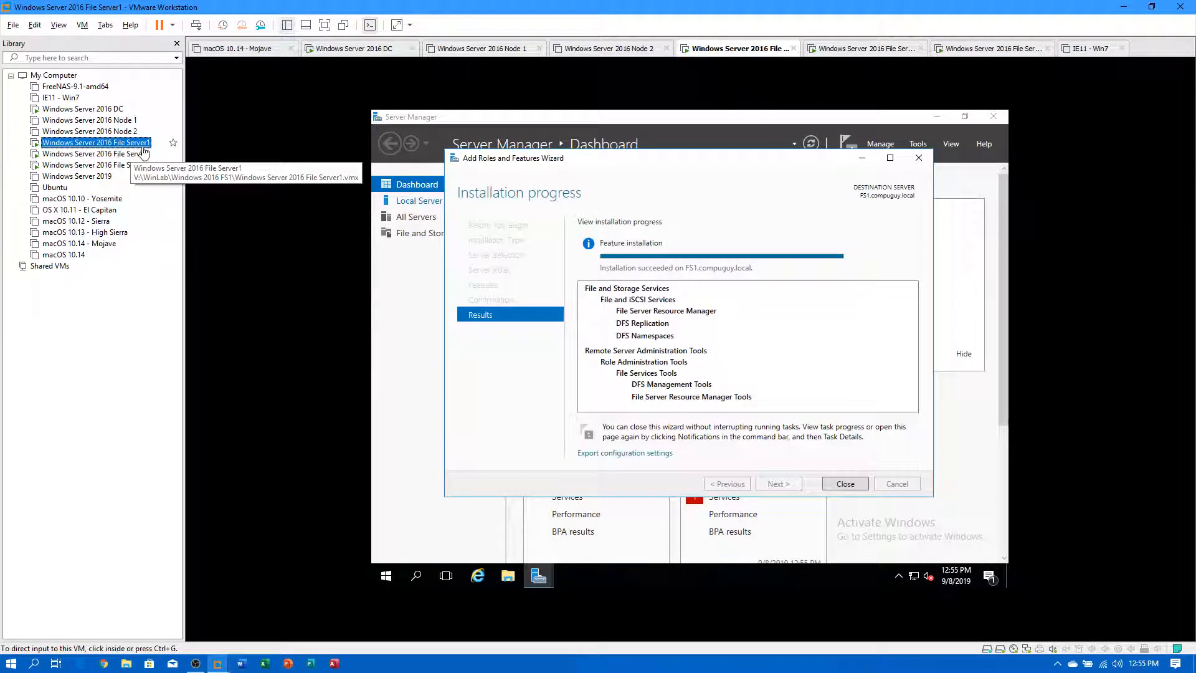
Close File Server1's finished wizard, notifications and Server Manager, then go to File Server2.
{"action": "left_click", "coordinate": [847, 483]}
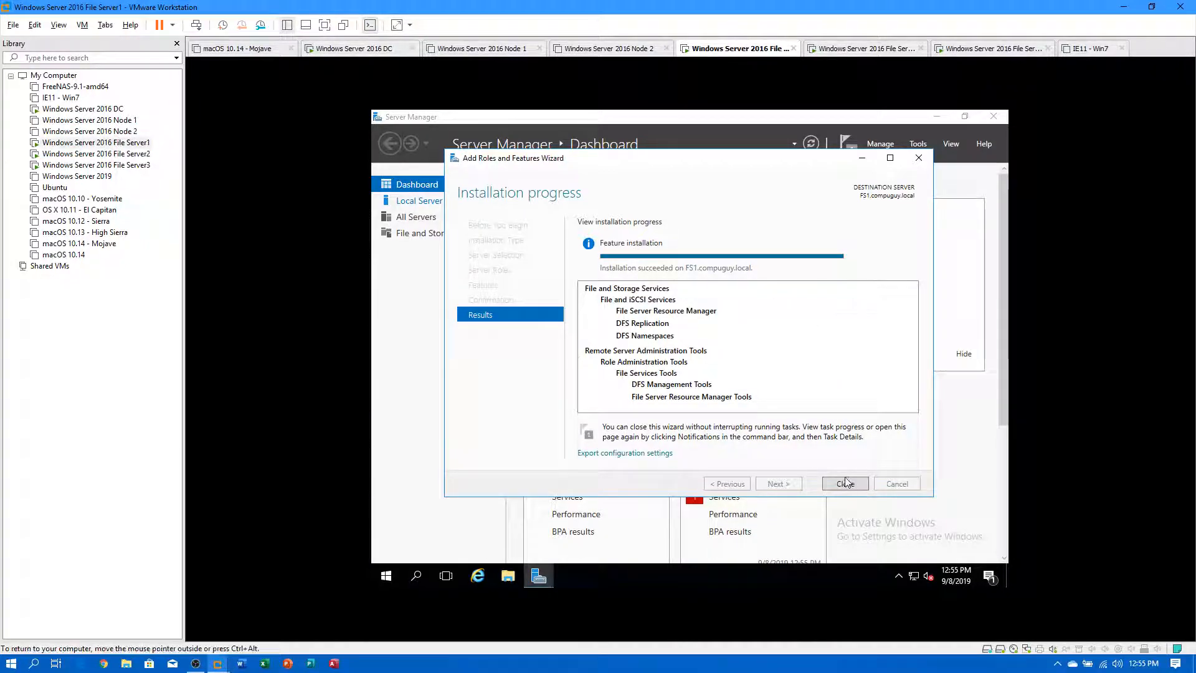
{"action": "left_click", "coordinate": [846, 484]}
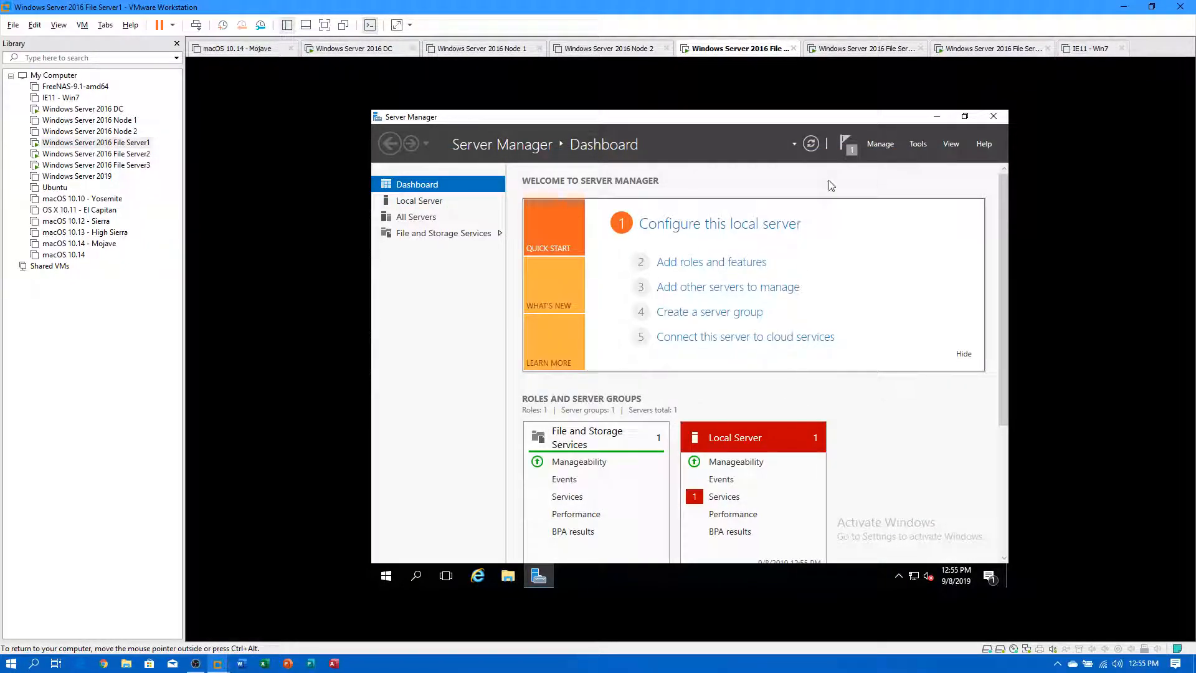
{"action": "left_click", "coordinate": [848, 156]}
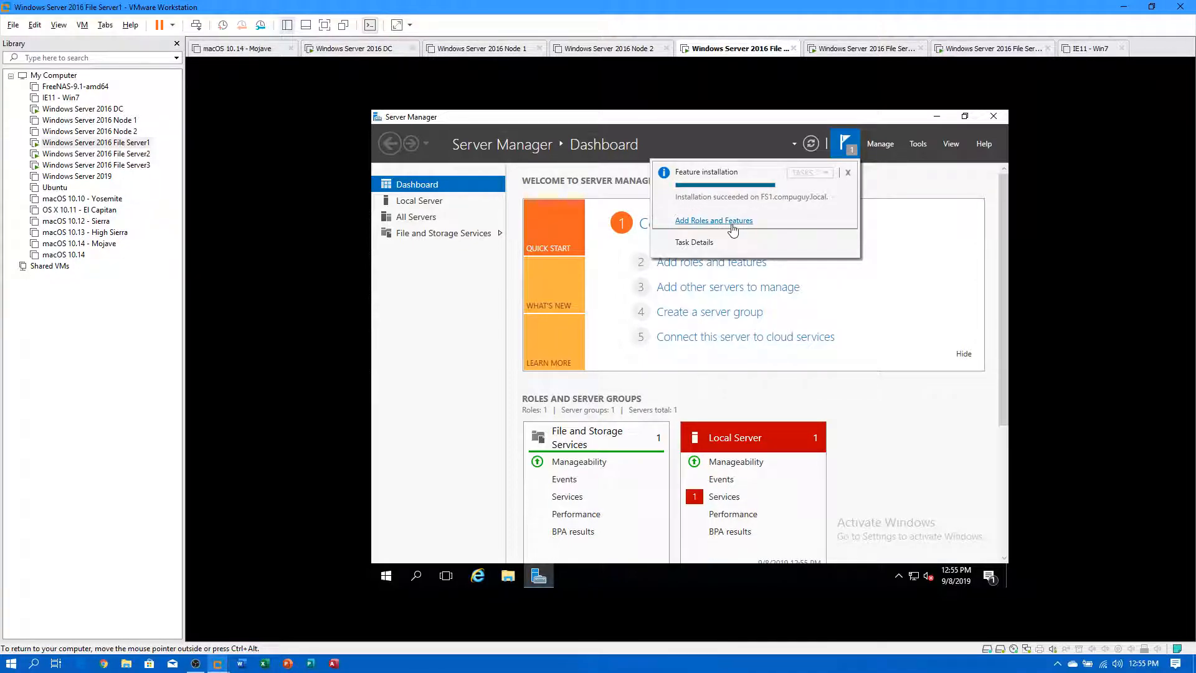
{"action": "left_click", "coordinate": [929, 232]}
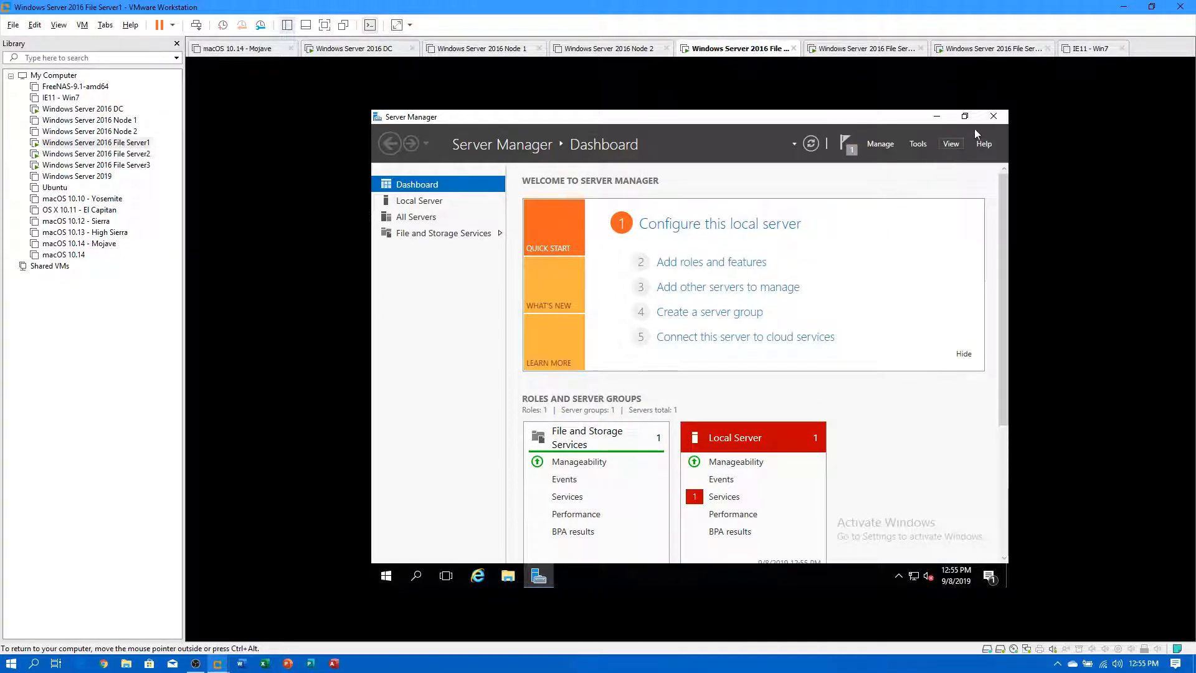
{"action": "left_click", "coordinate": [995, 117]}
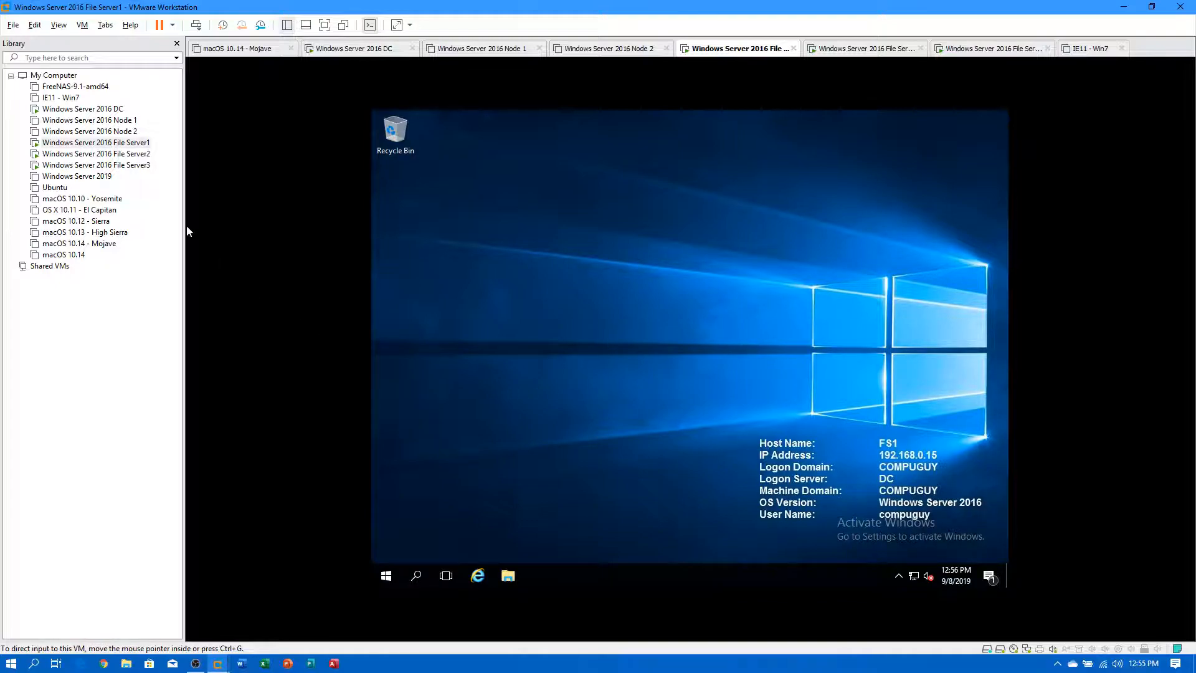
{"action": "left_click", "coordinate": [121, 154]}
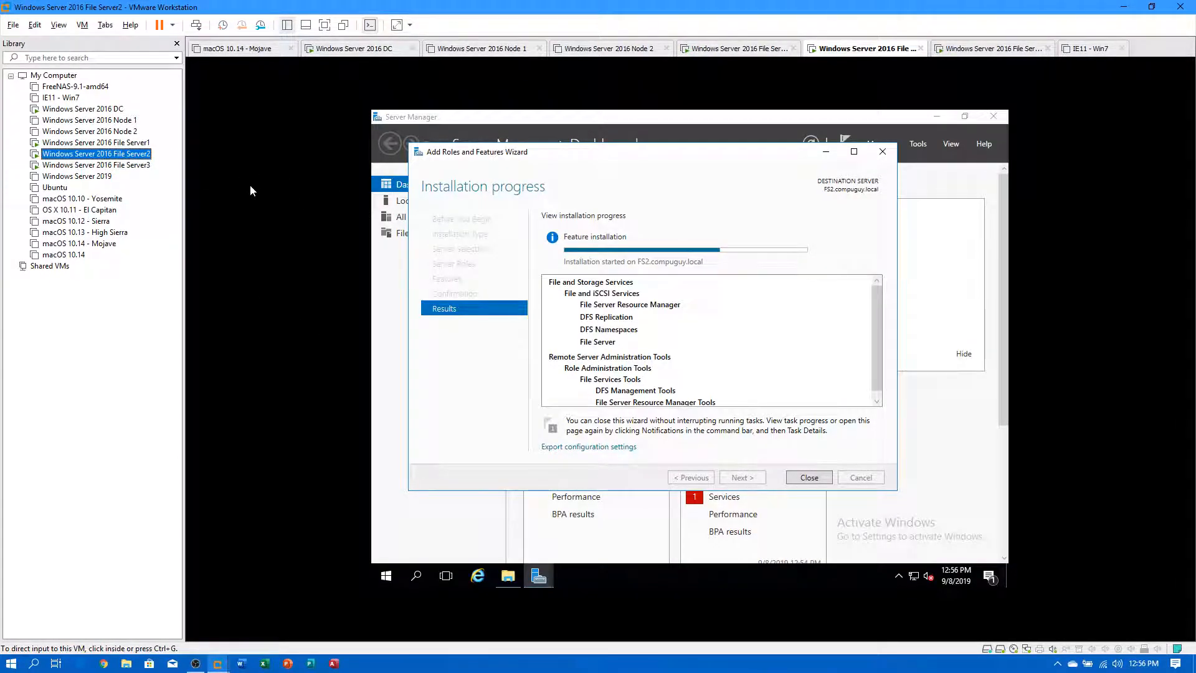
On File Server3, select DFS Namespaces, DFS Replication and File Server Resource Manager, leaving Data Deduplication unticked.
{"action": "left_click", "coordinate": [119, 165]}
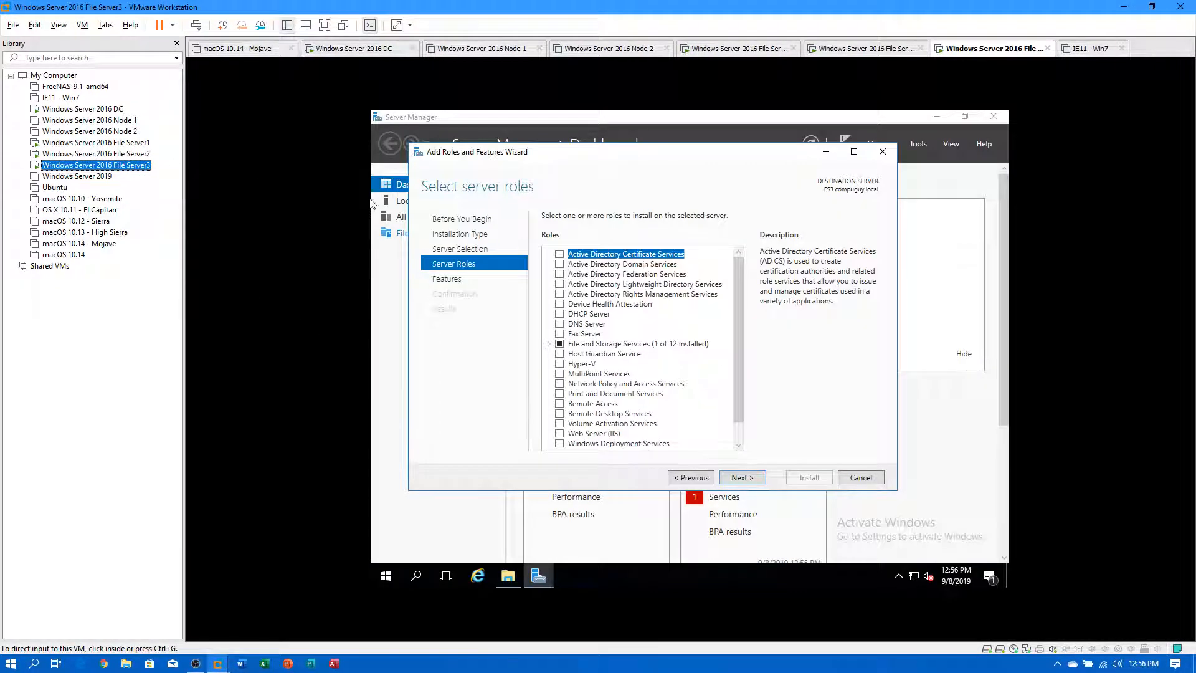
{"action": "left_click", "coordinate": [550, 350]}
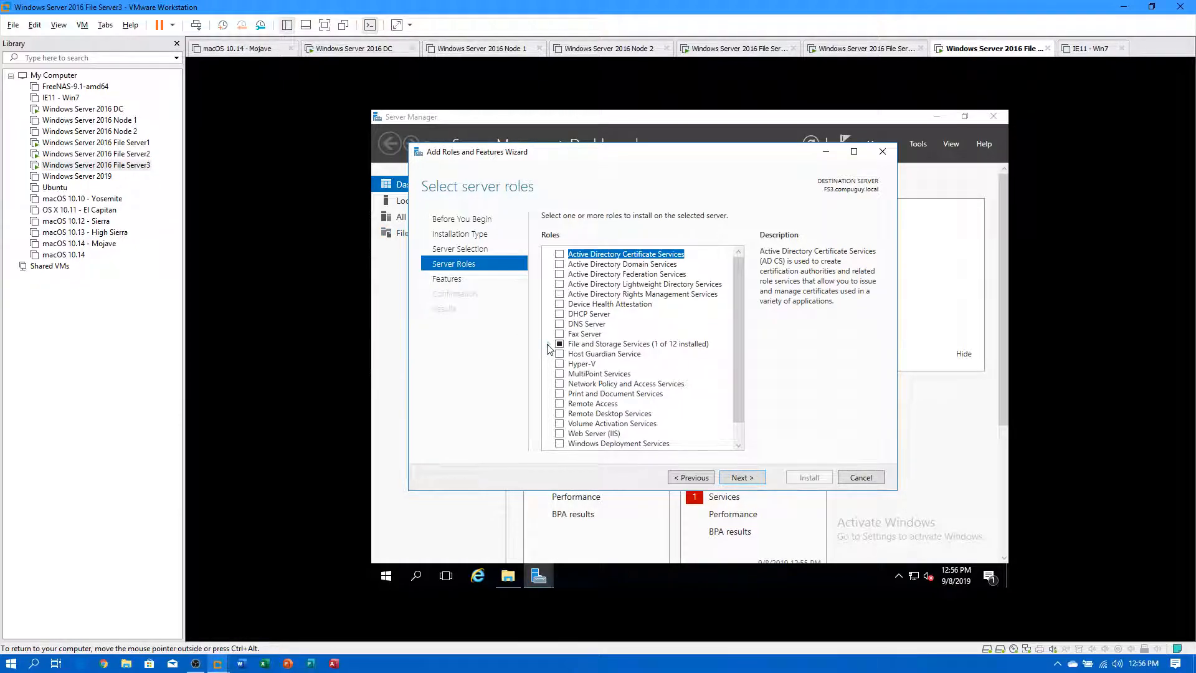
{"action": "left_click", "coordinate": [548, 344]}
{"action": "left_click", "coordinate": [559, 354]}
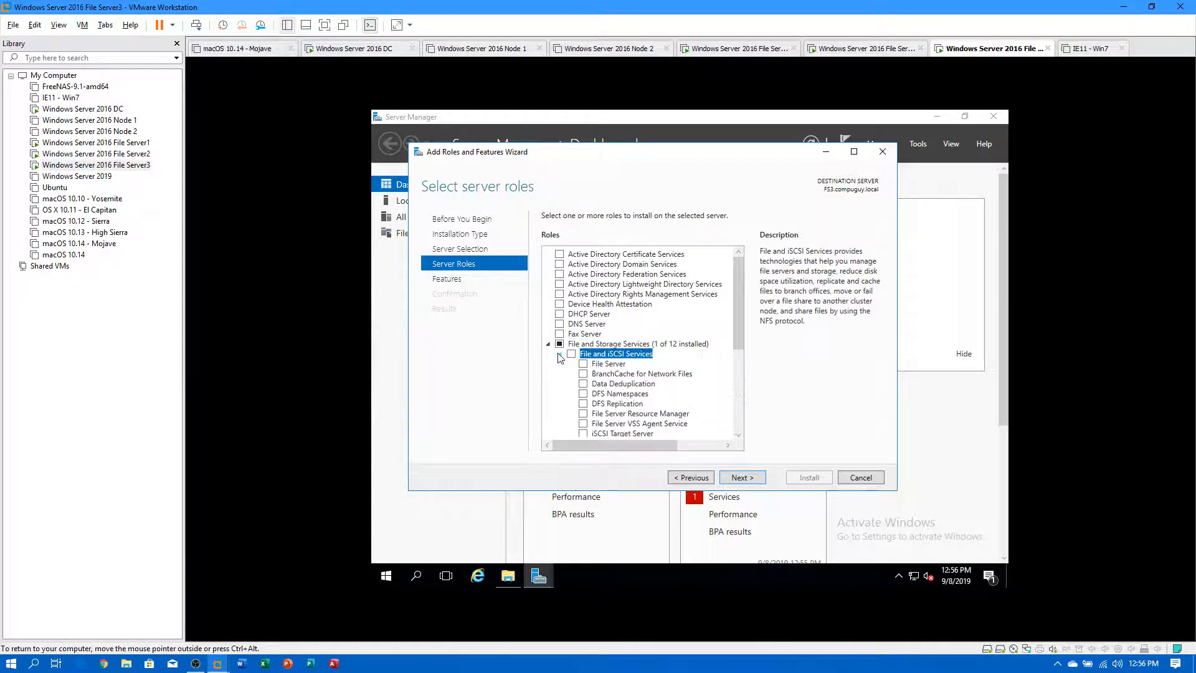
{"action": "left_click", "coordinate": [583, 384]}
{"action": "left_click", "coordinate": [698, 417]}
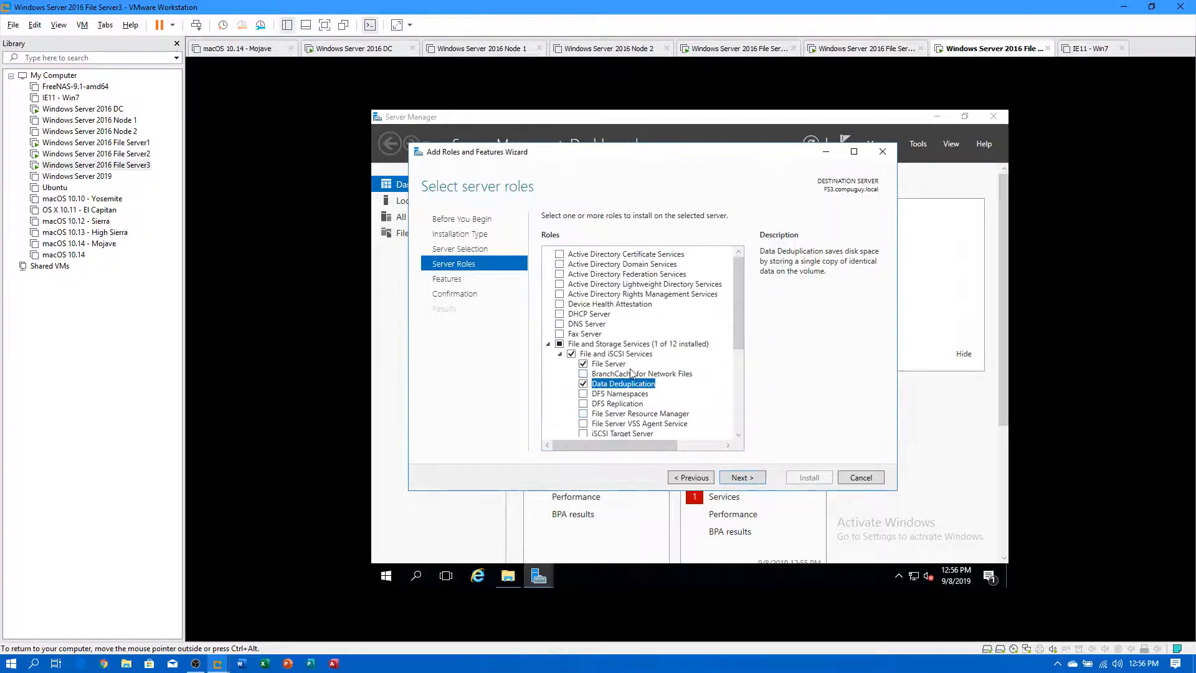
{"action": "left_click", "coordinate": [583, 394]}
{"action": "left_click", "coordinate": [691, 419]}
{"action": "left_click", "coordinate": [584, 404]}
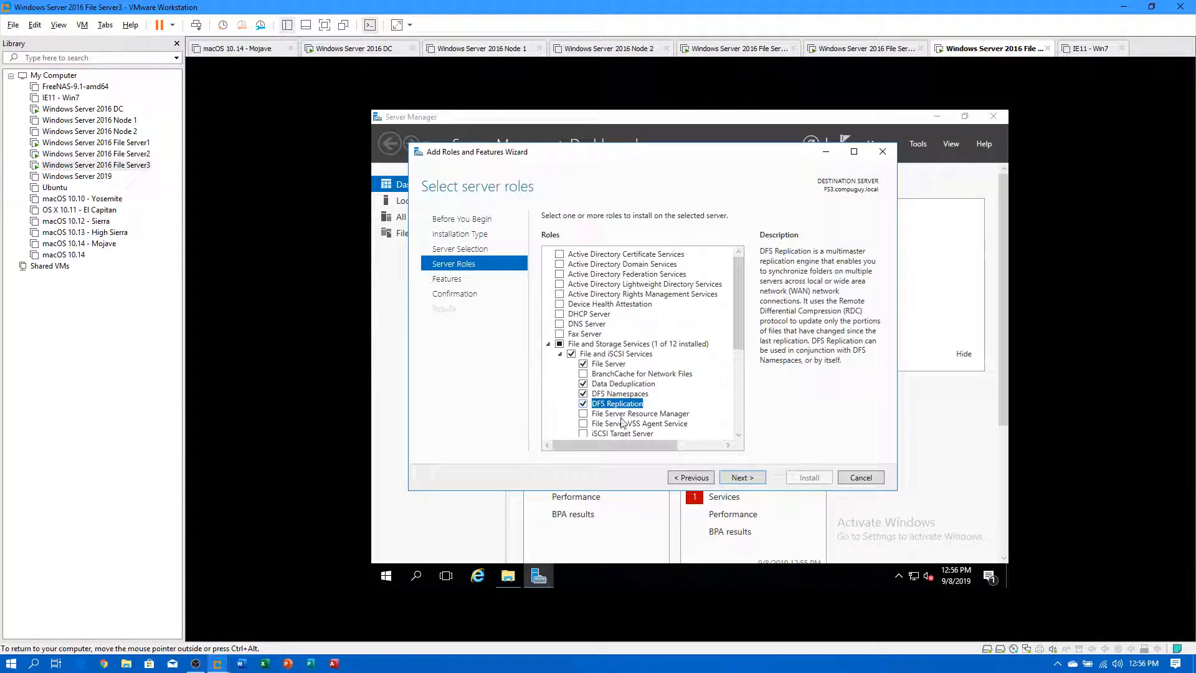
{"action": "left_click", "coordinate": [583, 384]}
{"action": "left_click", "coordinate": [583, 414]}
{"action": "left_click", "coordinate": [686, 428]}
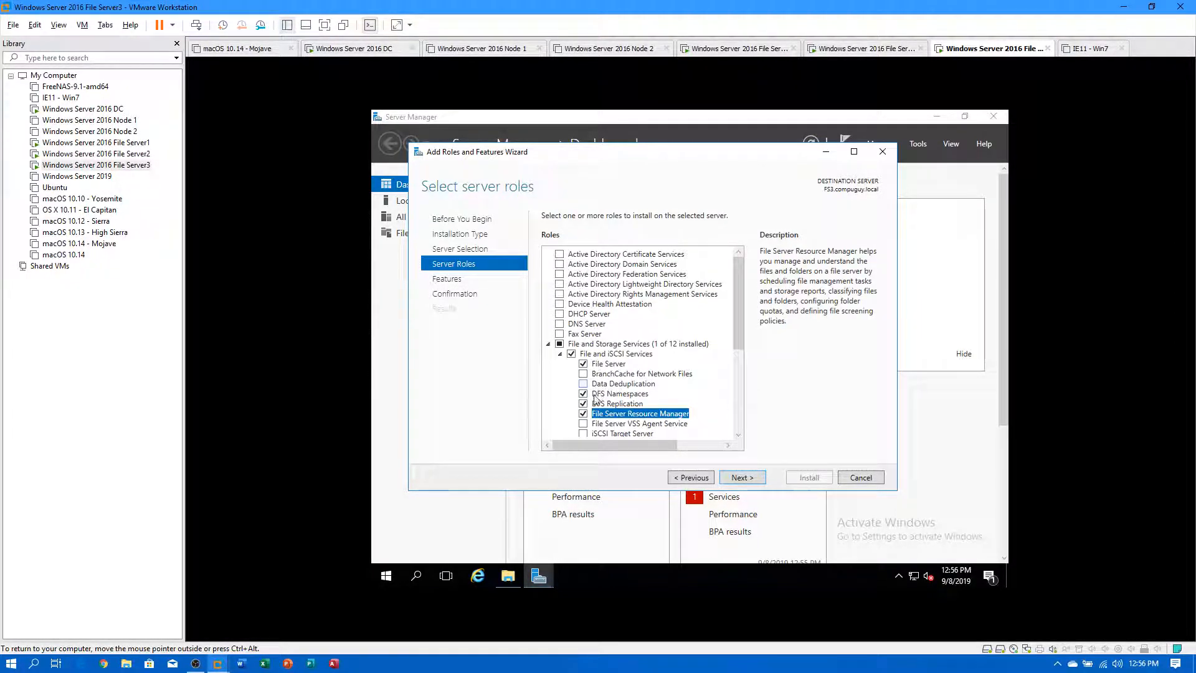
Step through the features and confirmation pages and start the installation.
{"action": "left_click", "coordinate": [745, 477]}
{"action": "left_click", "coordinate": [742, 478]}
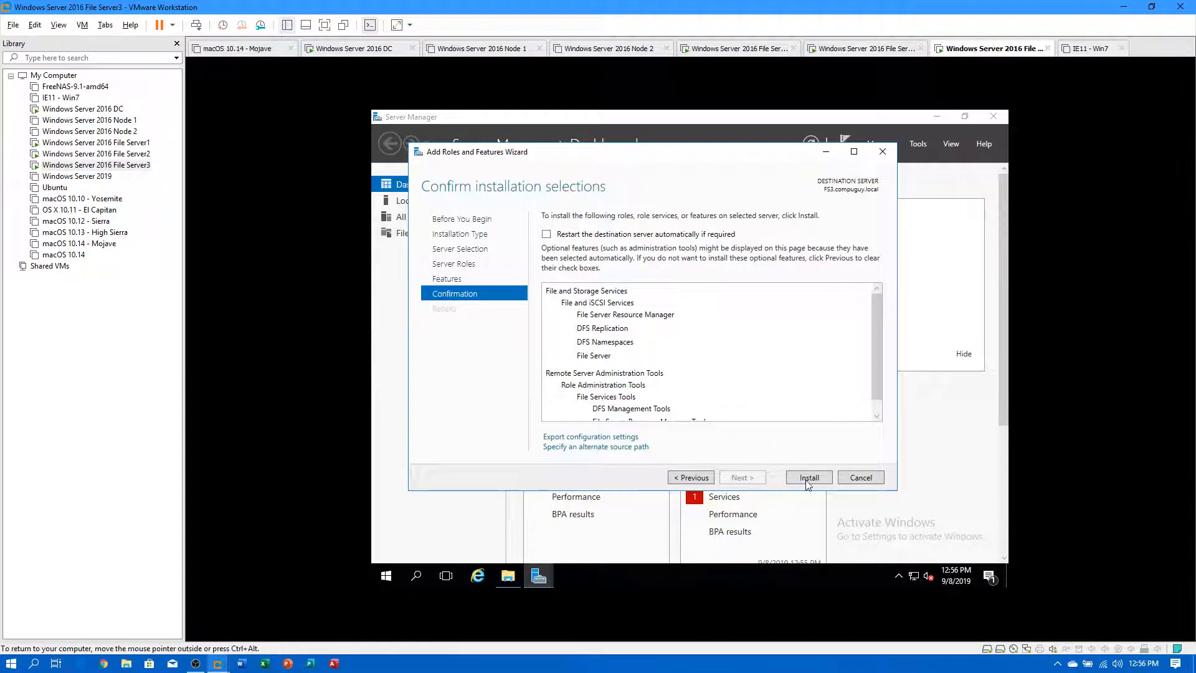
{"action": "left_click", "coordinate": [808, 479]}
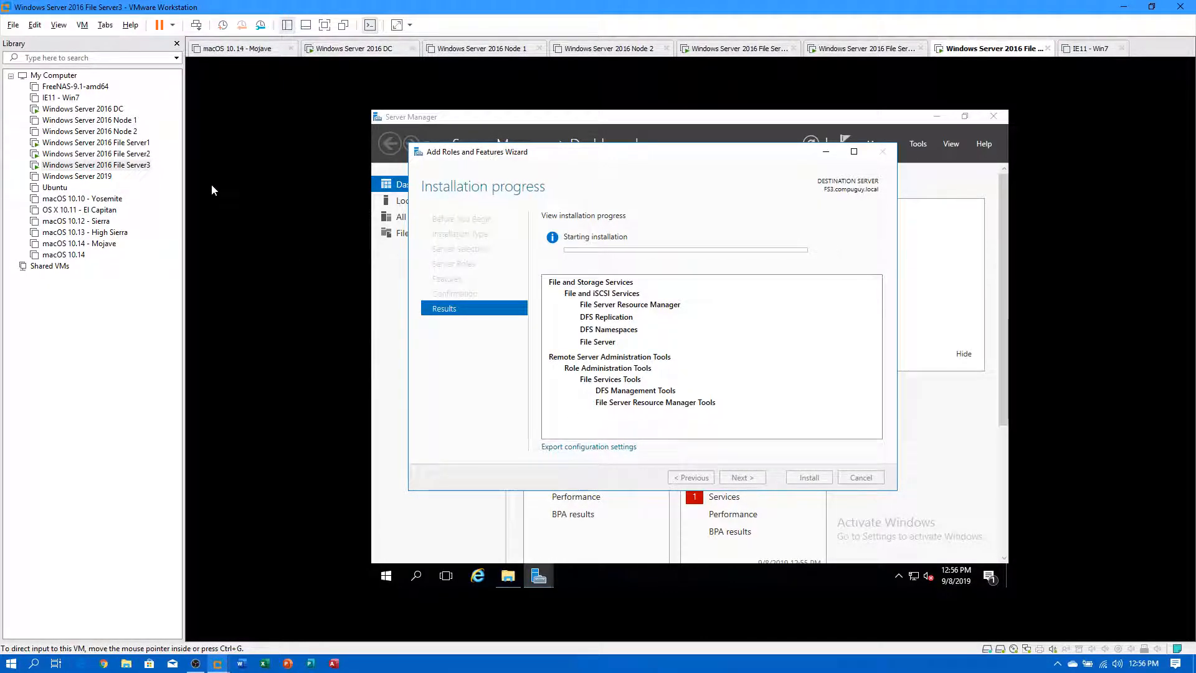
On File Server2, open the feature installation results from Server Manager's notifications.
{"action": "left_click", "coordinate": [94, 154]}
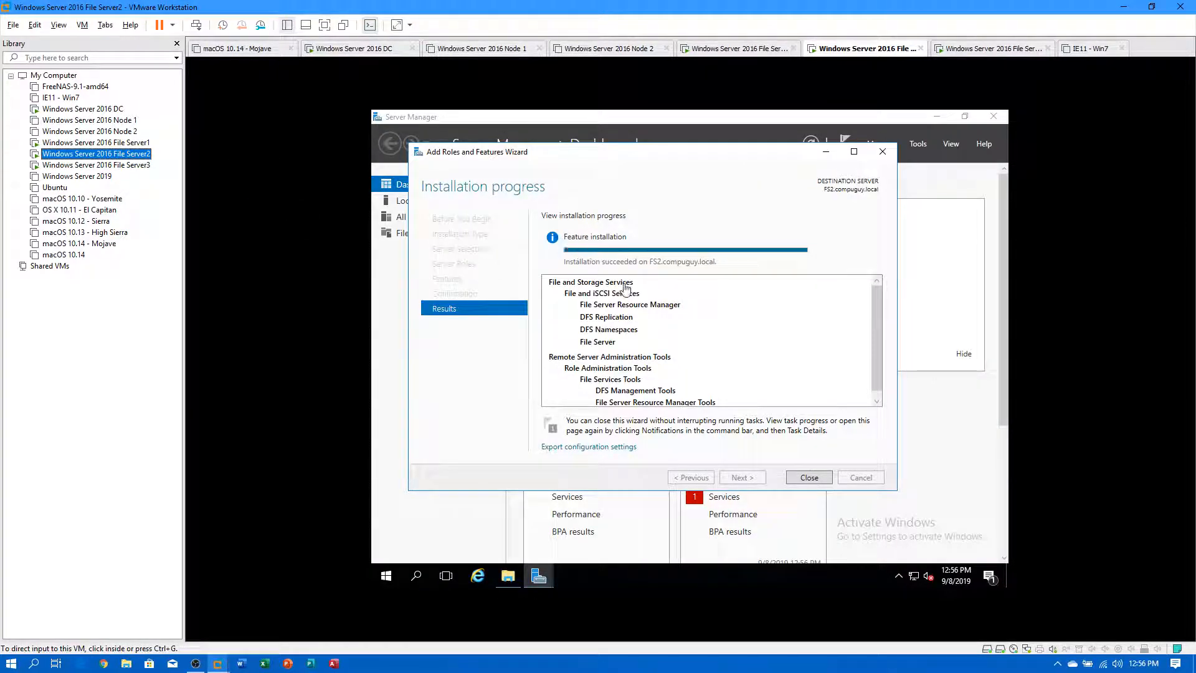
{"action": "left_click", "coordinate": [810, 477]}
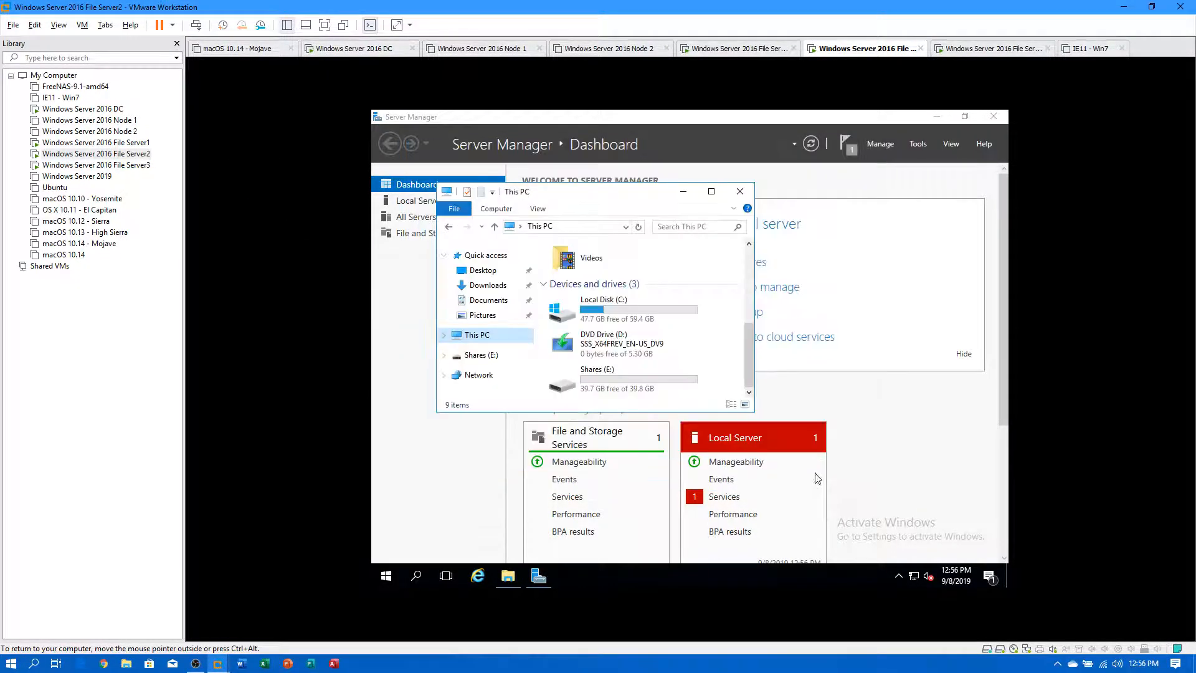
{"action": "left_click", "coordinate": [844, 165]}
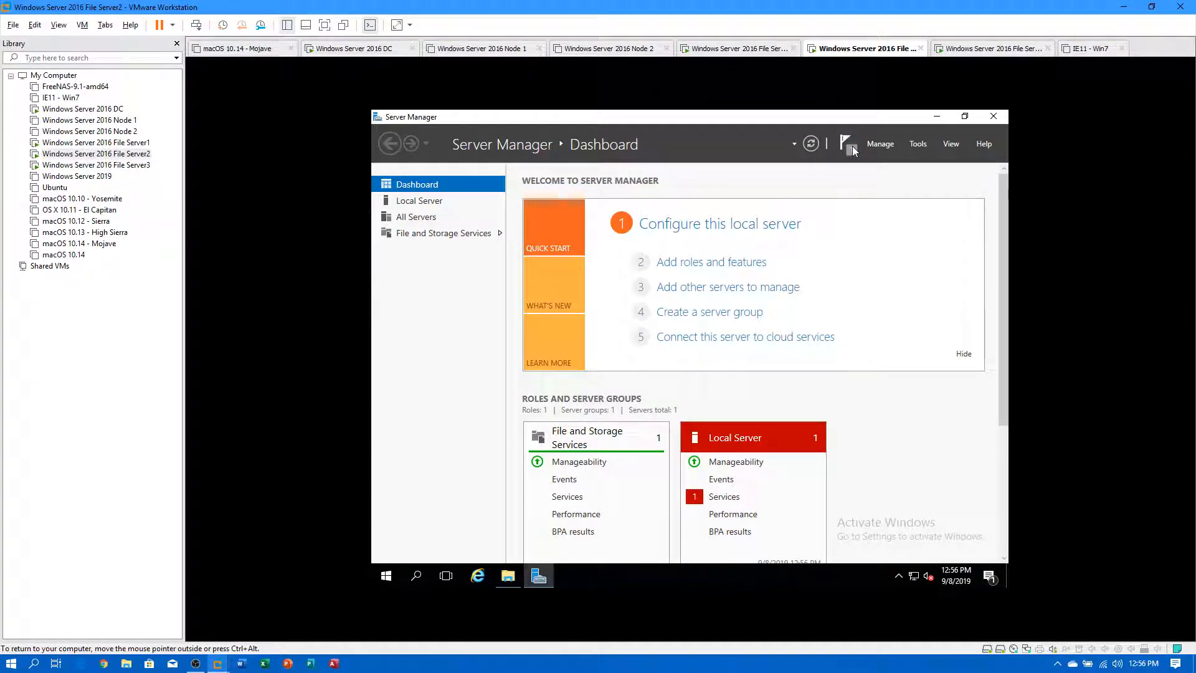
{"action": "left_click", "coordinate": [851, 147]}
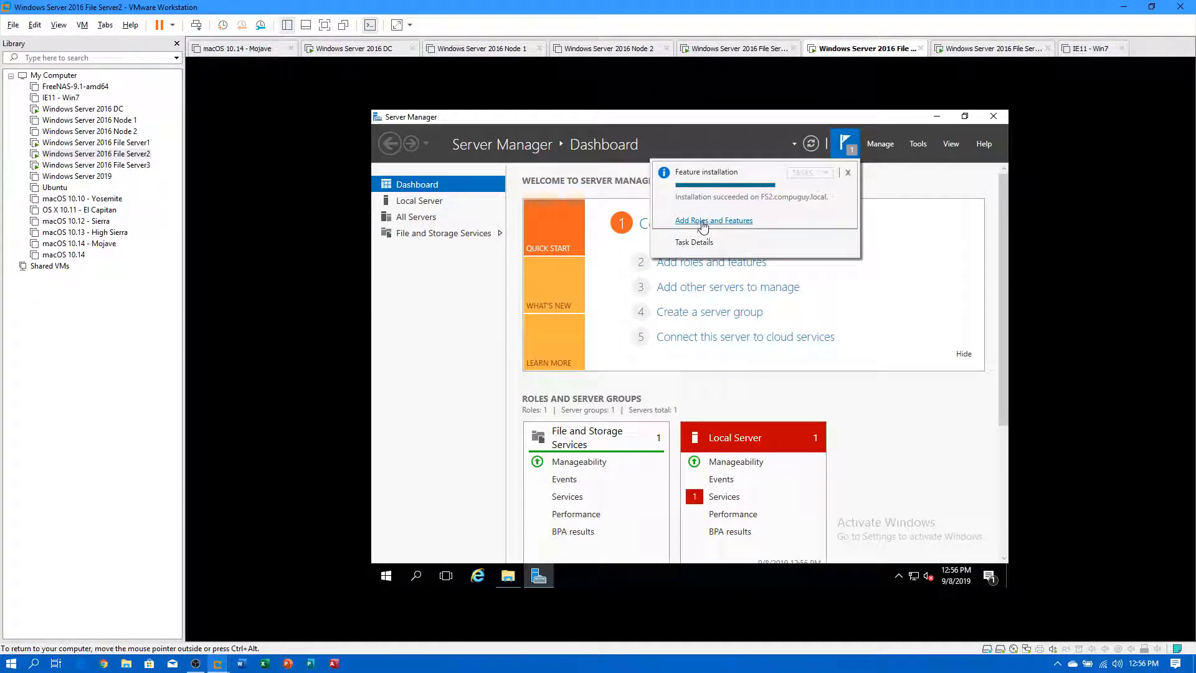
{"action": "left_click", "coordinate": [704, 221]}
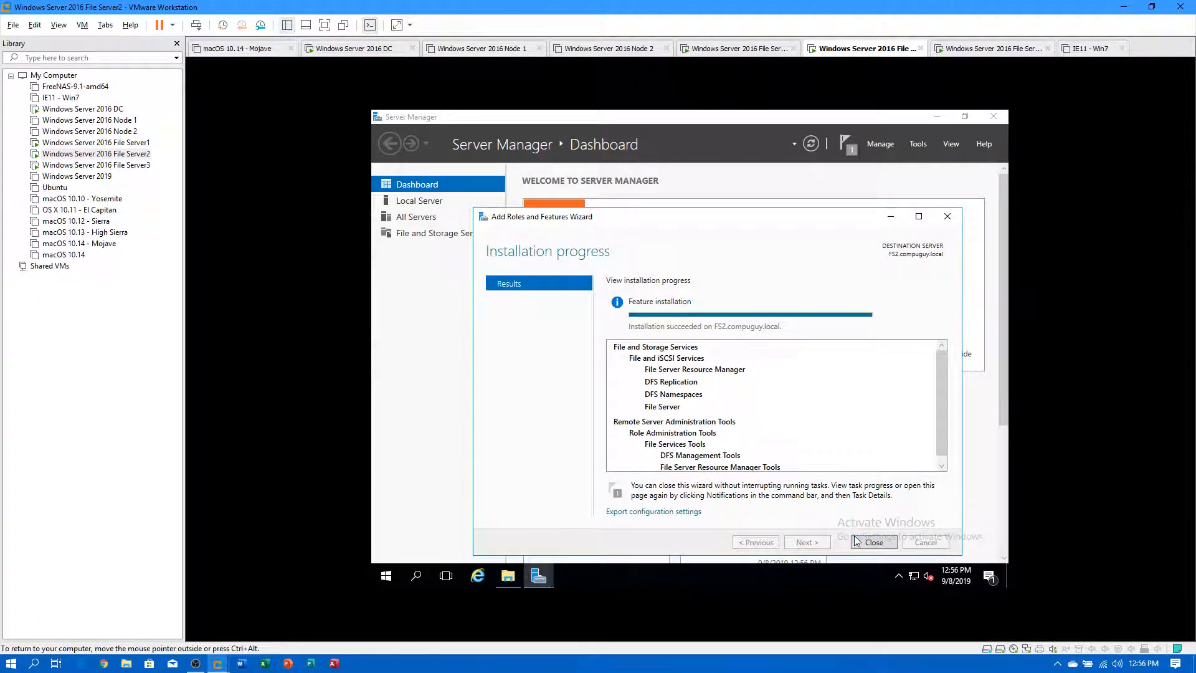
Close the results wizard and Server Manager, then move to File Server1.
{"action": "left_click", "coordinate": [873, 542]}
{"action": "left_click", "coordinate": [993, 118]}
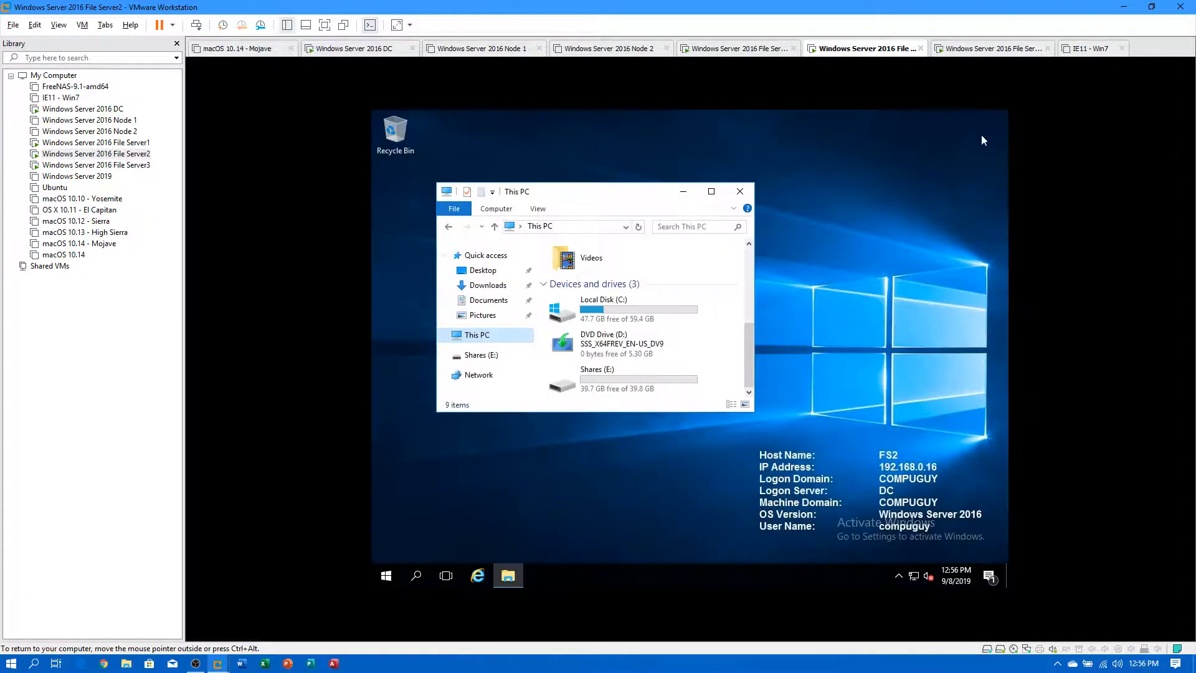
{"action": "left_click", "coordinate": [94, 142]}
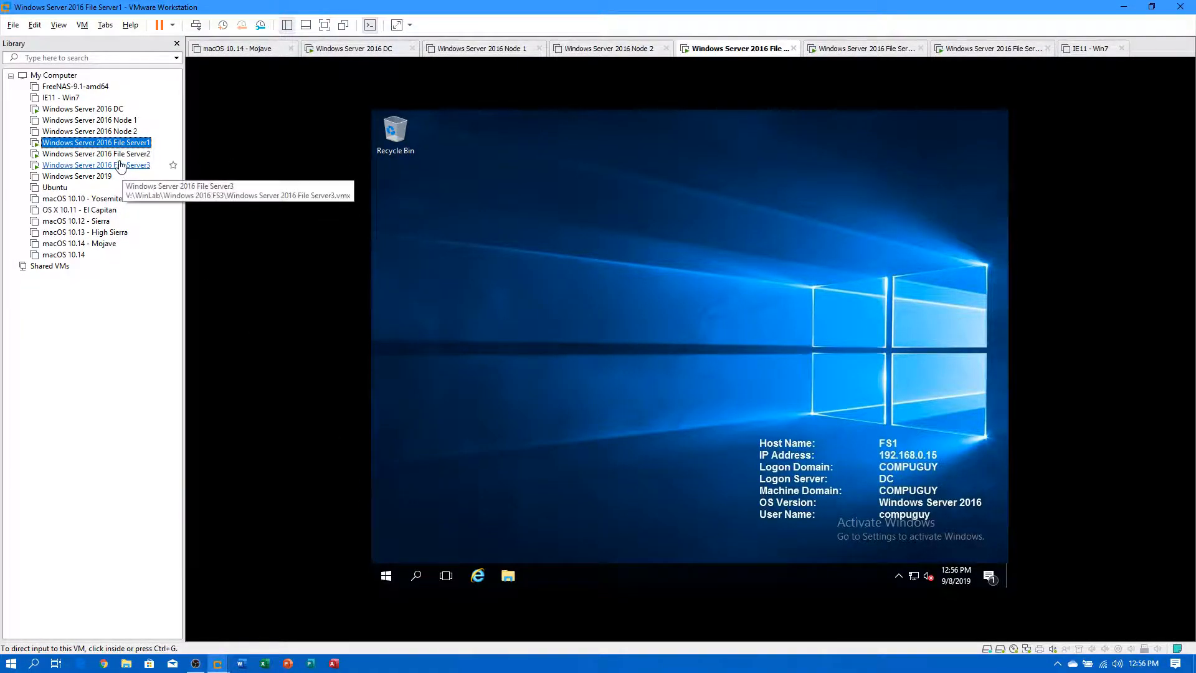
Pin DFS Management and File Server Resource Manager from Windows Administrative Tools to FS1's Start, then go to File Server2.
{"action": "left_click", "coordinate": [94, 164]}
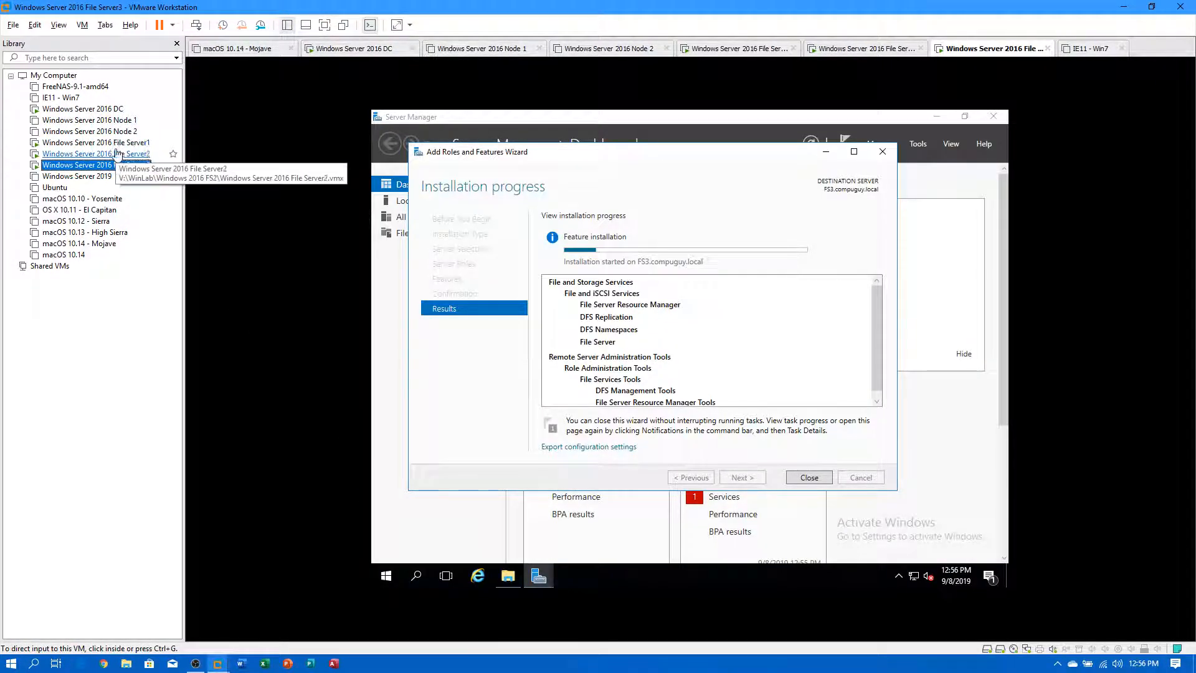
{"action": "left_click", "coordinate": [87, 143]}
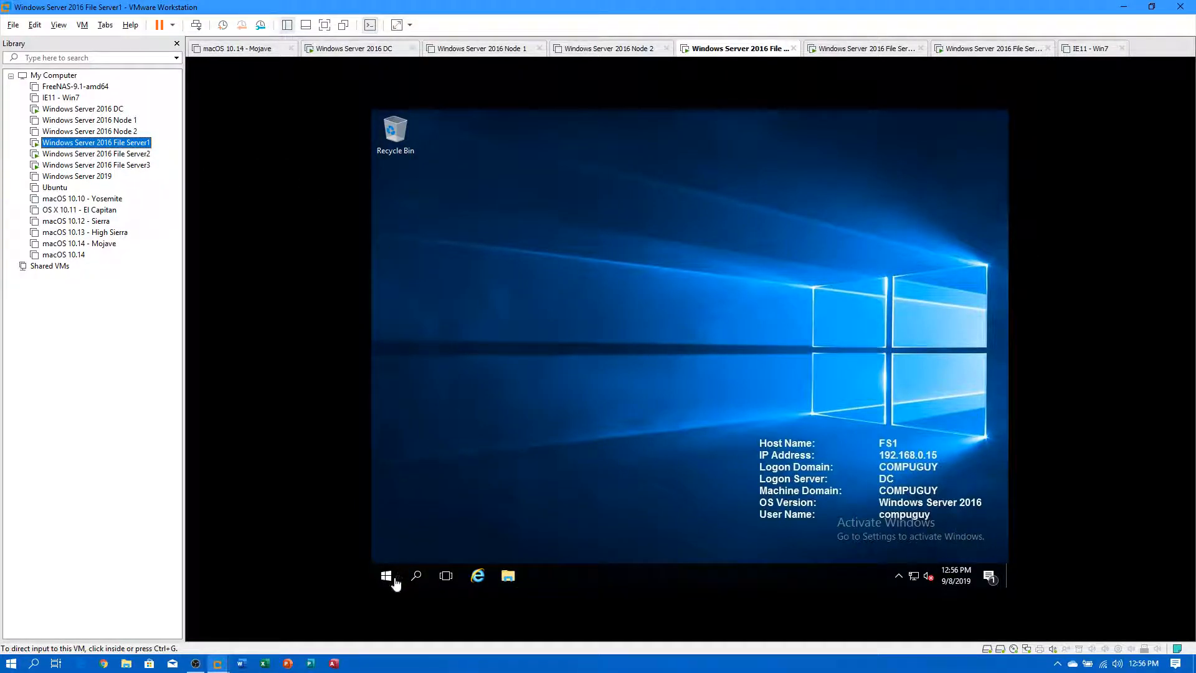
{"action": "left_click", "coordinate": [394, 579]}
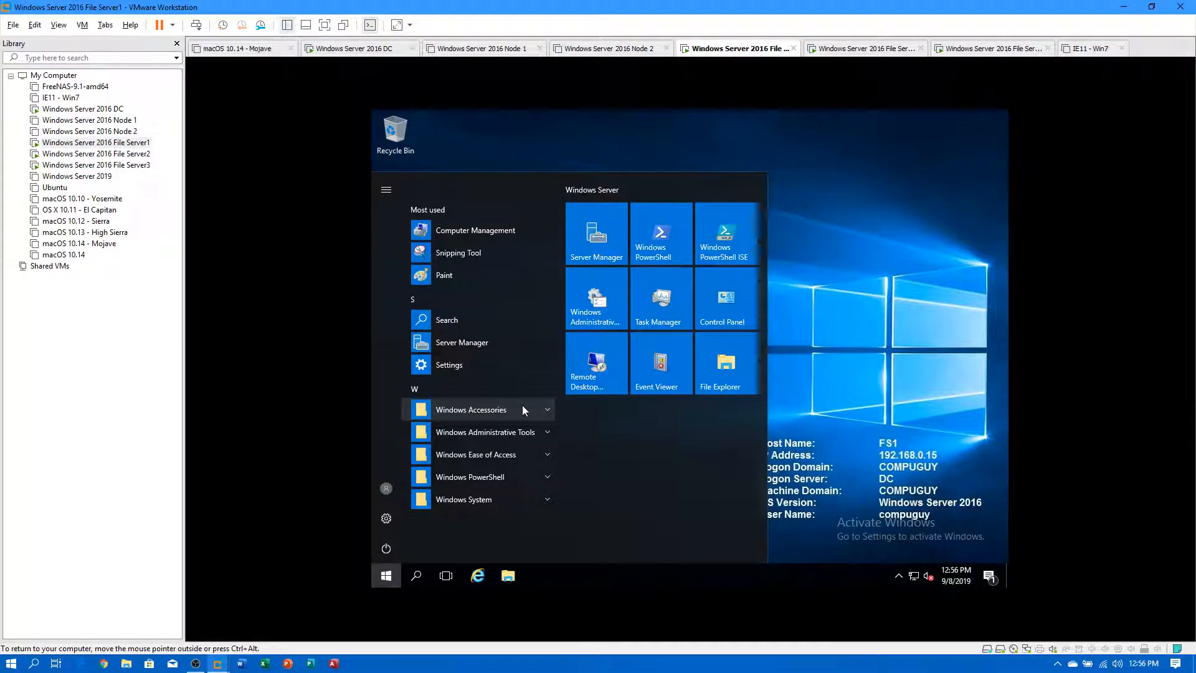
{"action": "left_click", "coordinate": [488, 434]}
{"action": "scroll", "coordinate": [527, 419], "scroll_direction": "down", "scroll_amount": 3}
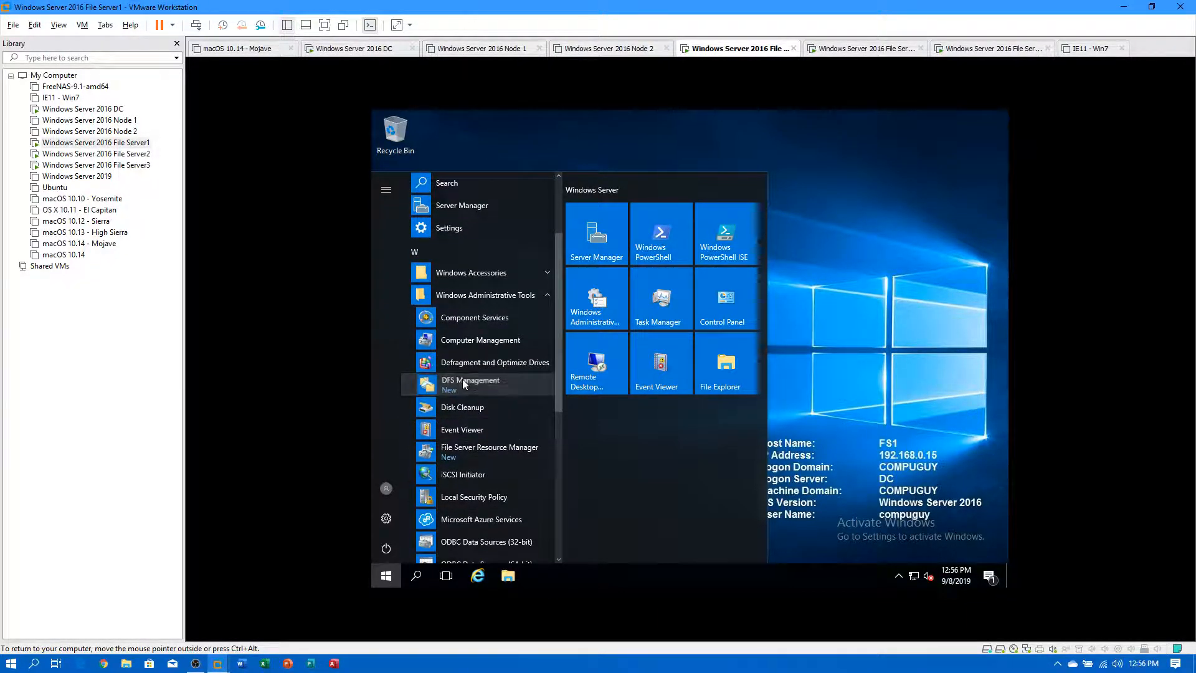
{"action": "right_click", "coordinate": [462, 379]}
{"action": "left_click", "coordinate": [510, 395]}
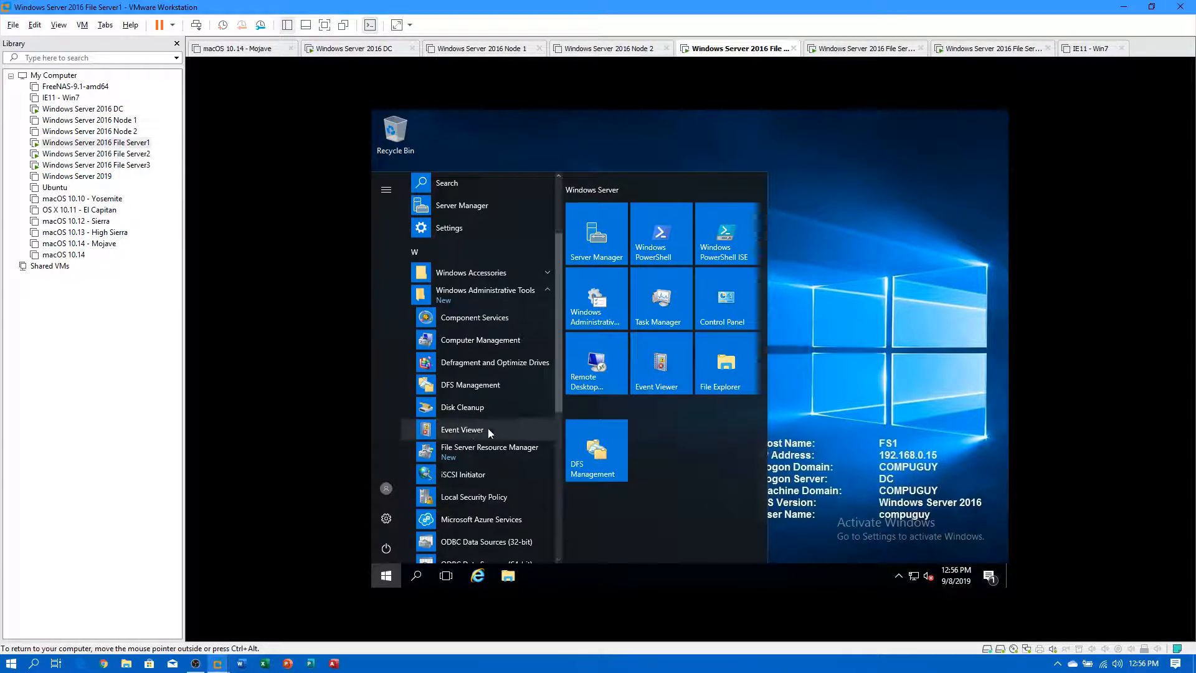
{"action": "right_click", "coordinate": [493, 450]}
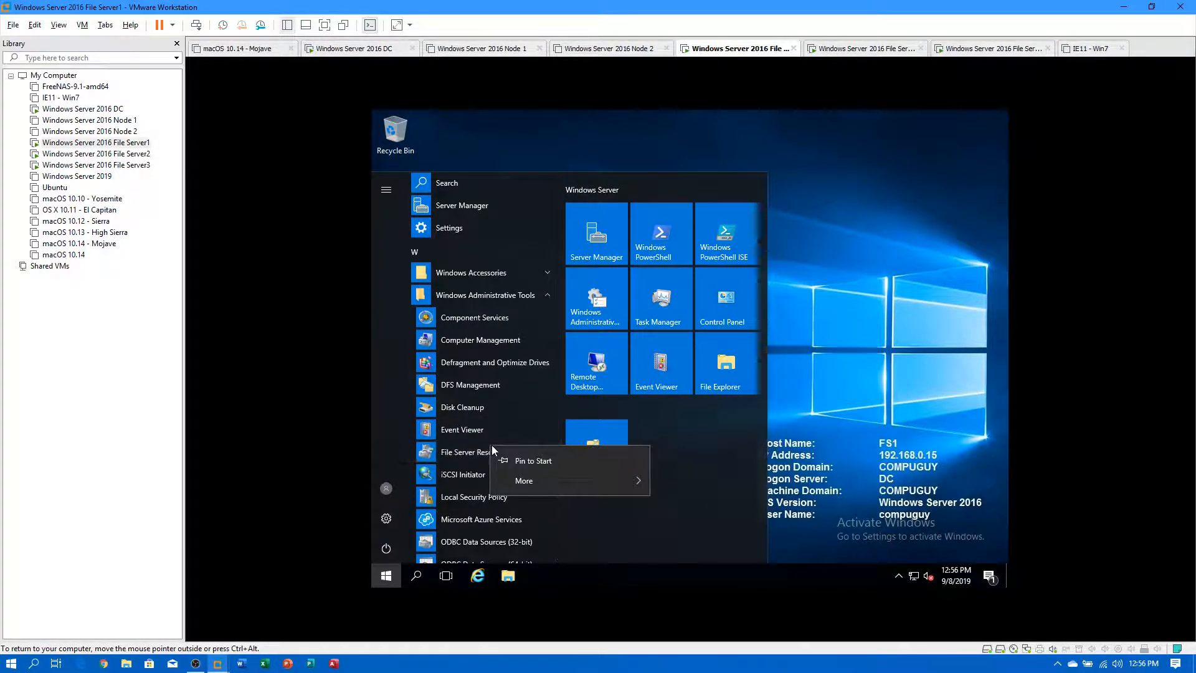
{"action": "left_click", "coordinate": [527, 461]}
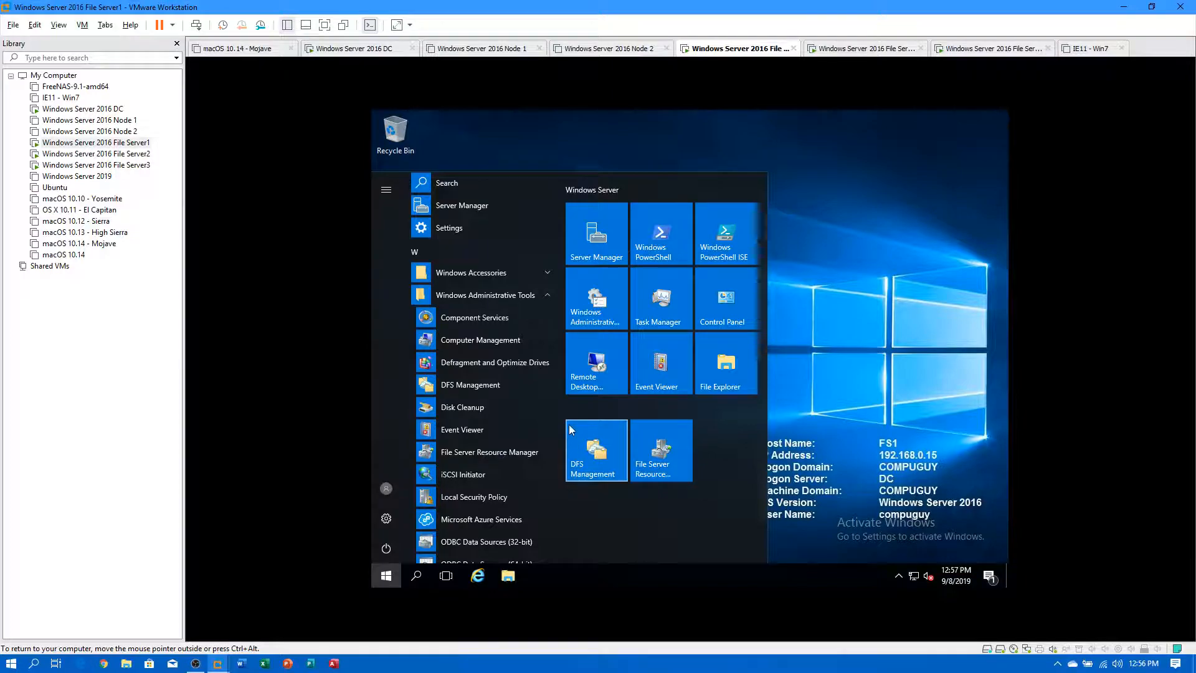
{"action": "left_click", "coordinate": [137, 156]}
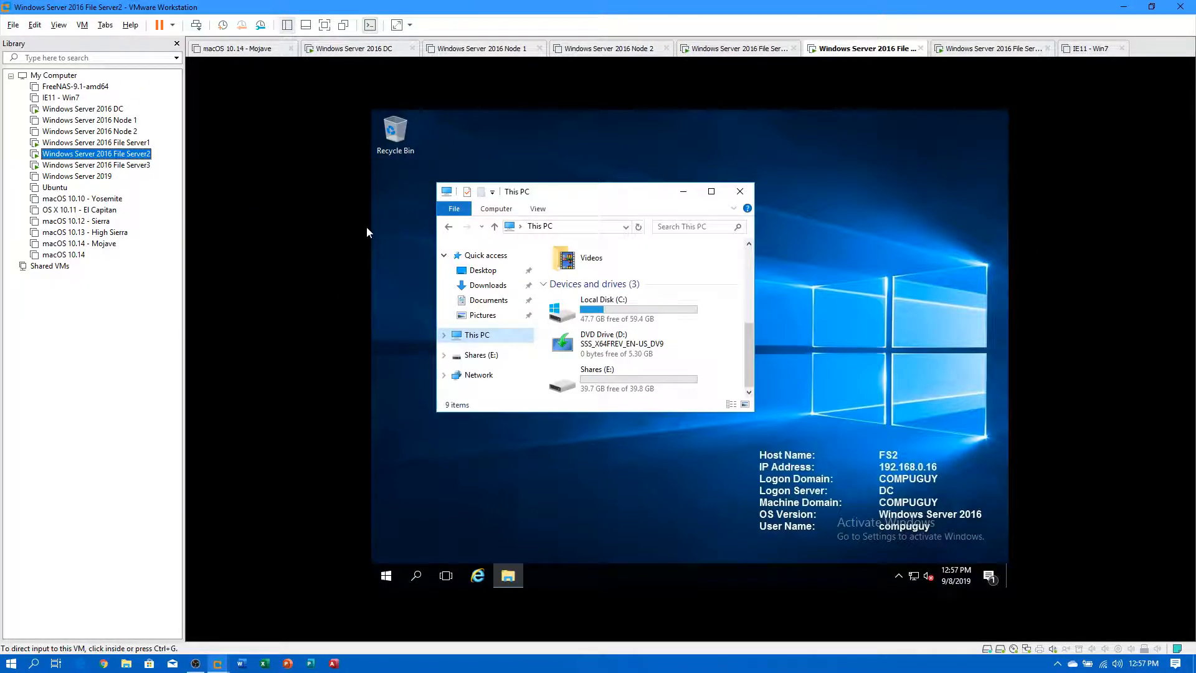
Close the This PC and Component Services windows on File Server2.
{"action": "left_click", "coordinate": [386, 577]}
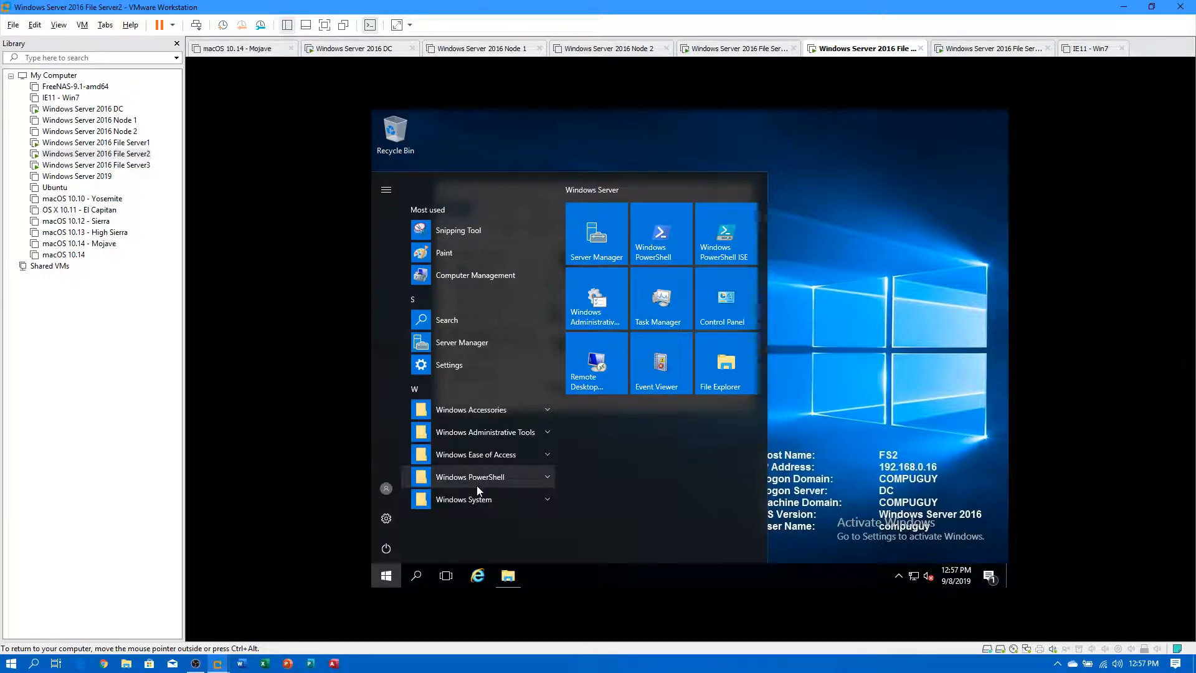
{"action": "left_click", "coordinate": [501, 433]}
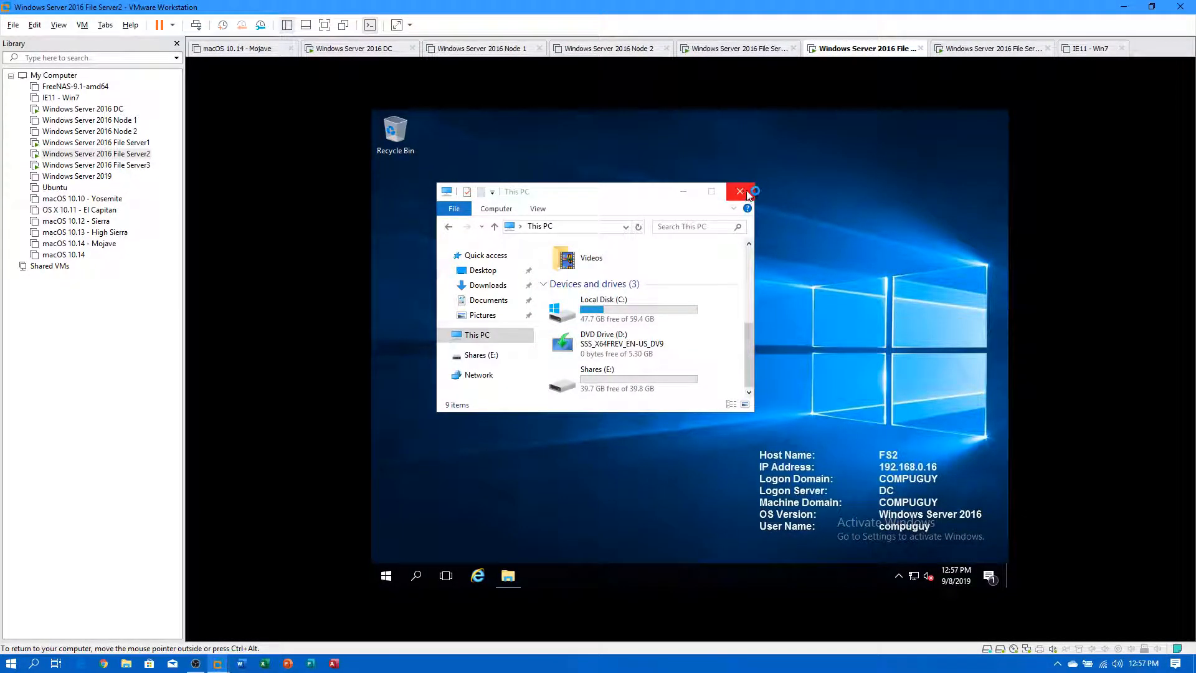
{"action": "left_click", "coordinate": [740, 192]}
{"action": "left_click", "coordinate": [390, 570]}
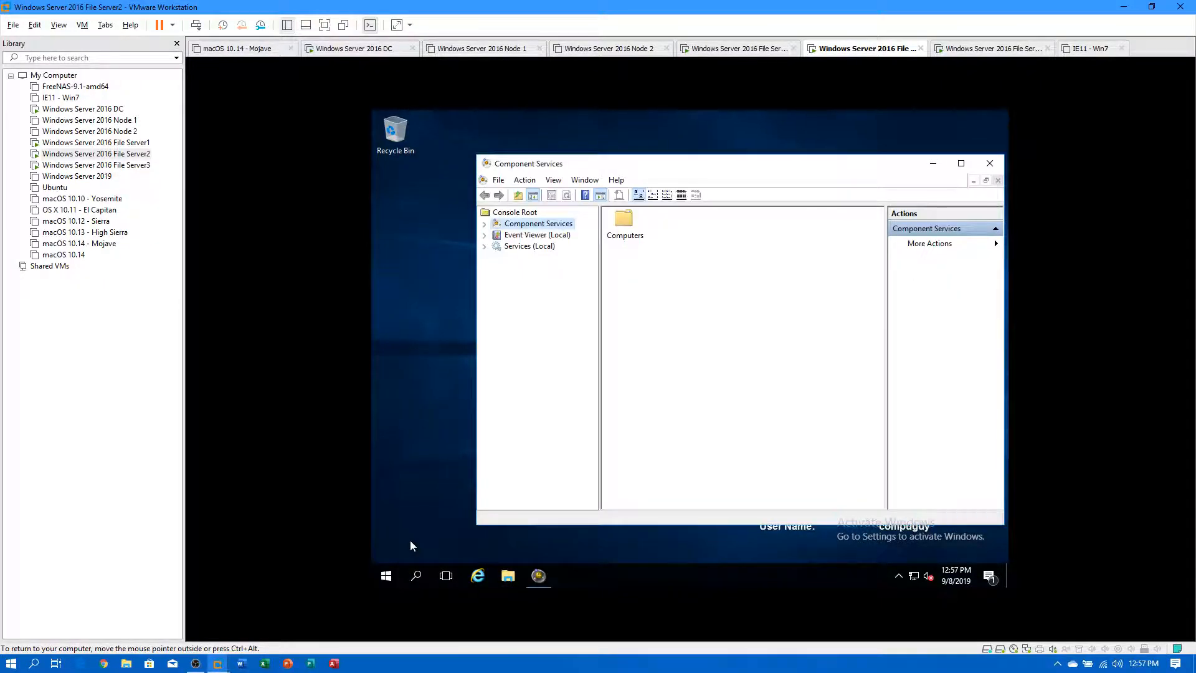
{"action": "left_click", "coordinate": [987, 165]}
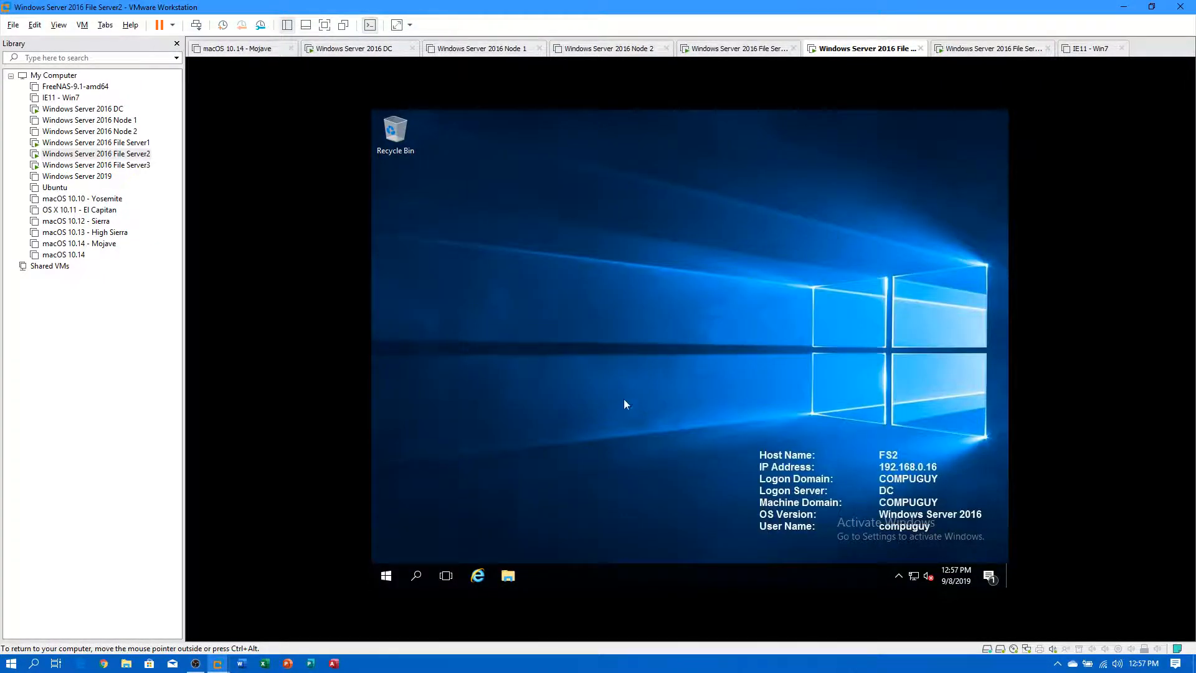
Pin DFS Management and File Server Resource Manager to File Server2's Start from Windows Administrative Tools.
{"action": "left_click", "coordinate": [391, 578]}
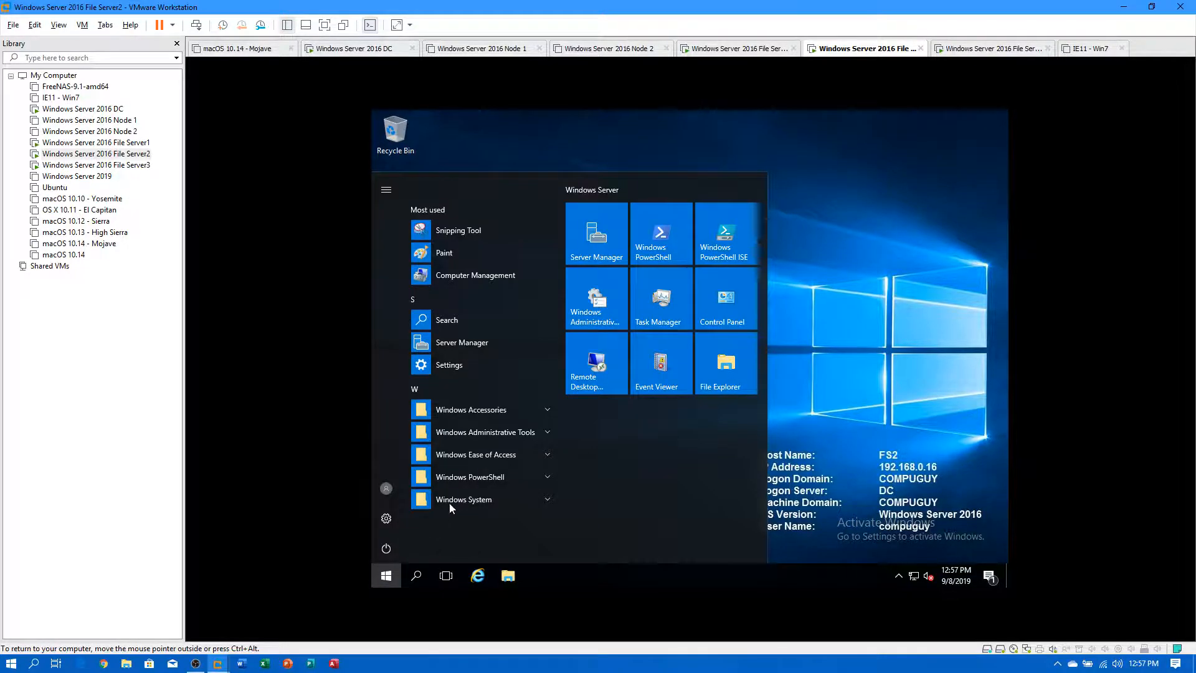
{"action": "left_click", "coordinate": [515, 435]}
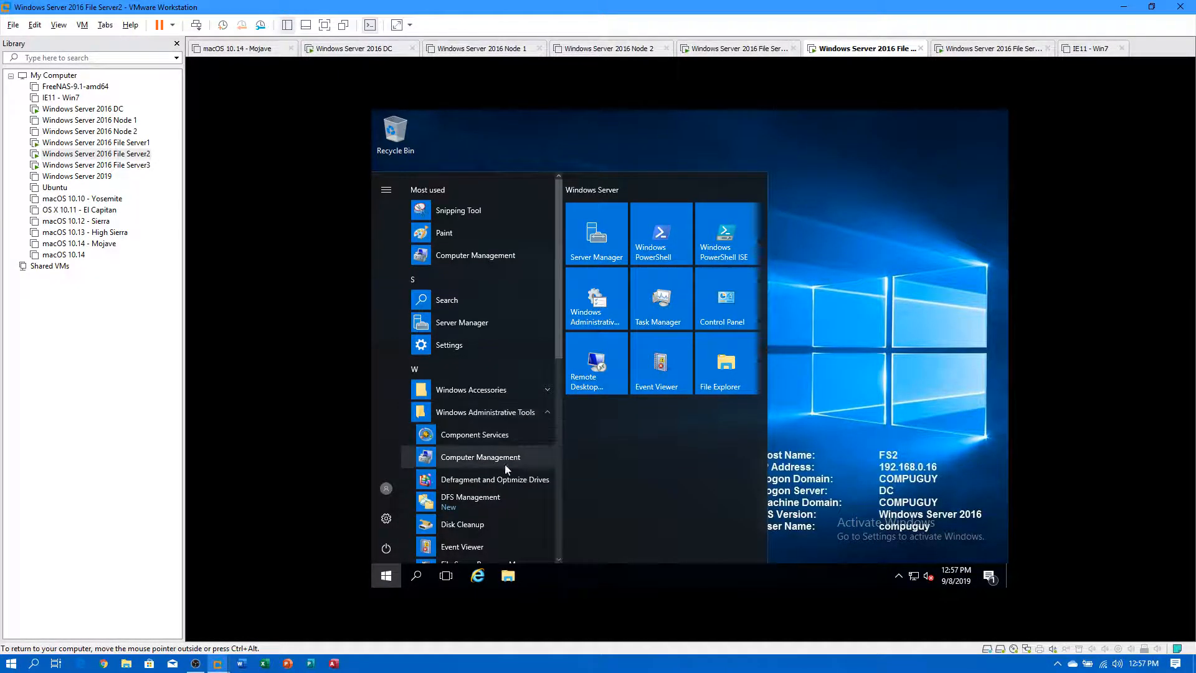
{"action": "right_click", "coordinate": [477, 502]}
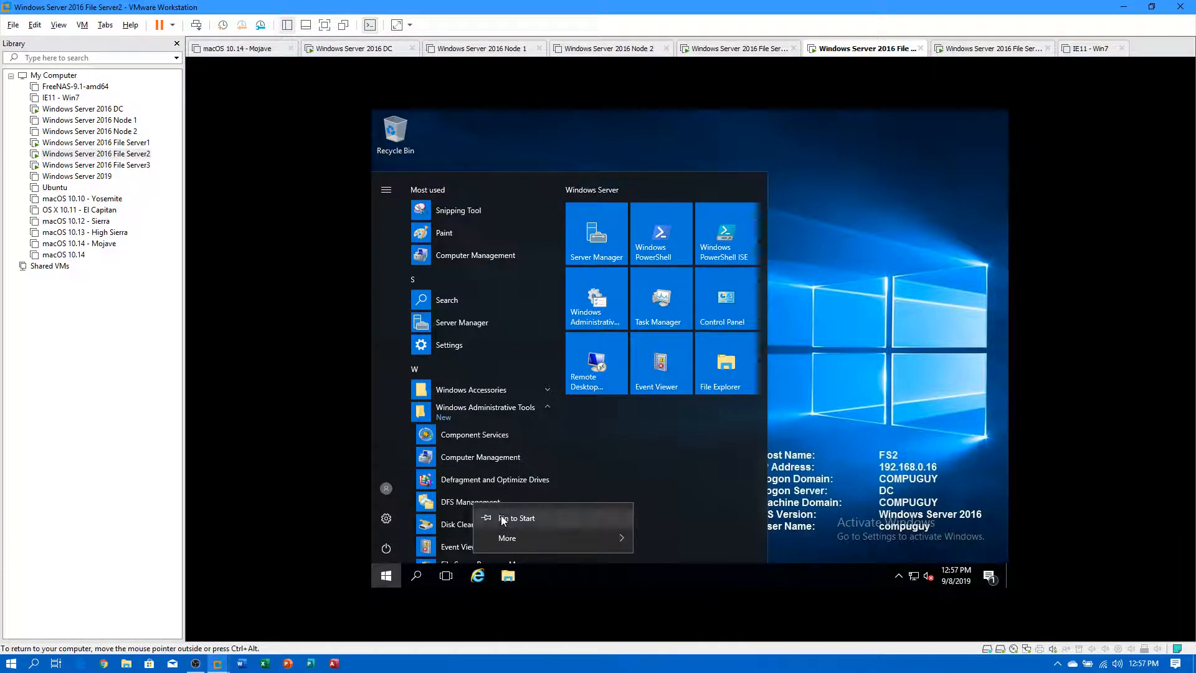
{"action": "left_click", "coordinate": [502, 517]}
{"action": "scroll", "coordinate": [500, 521], "scroll_direction": "down", "scroll_amount": 2}
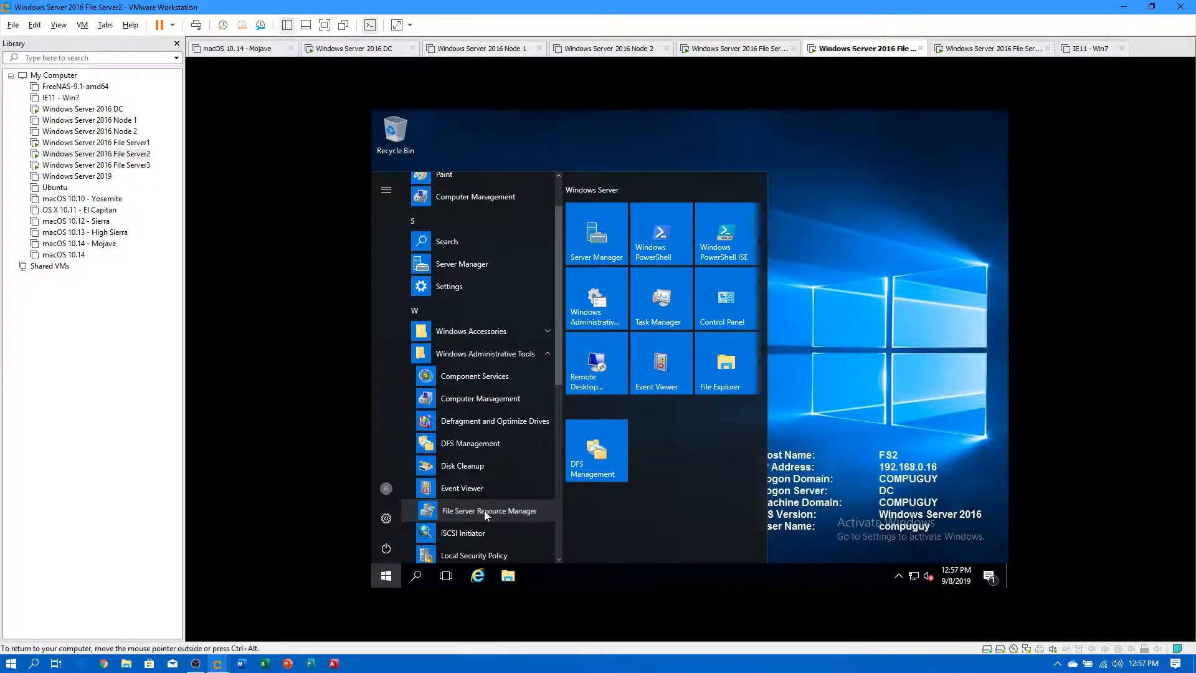
{"action": "right_click", "coordinate": [484, 510]}
{"action": "left_click", "coordinate": [524, 527]}
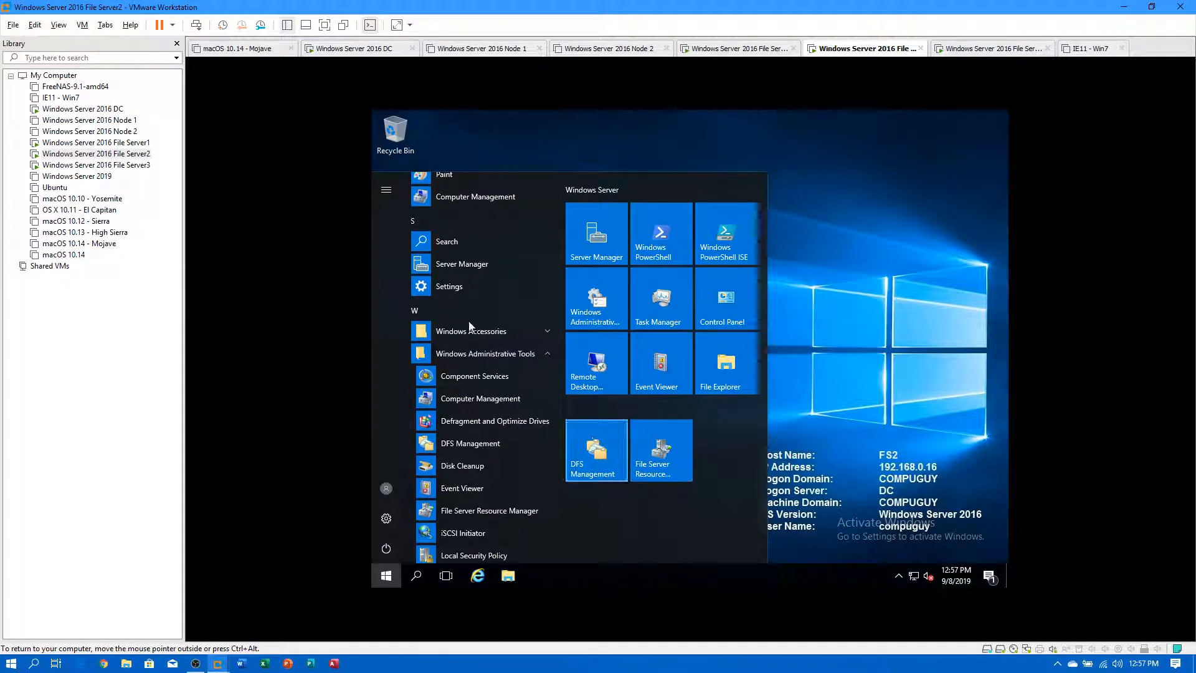
On File Server3, close the finished wizard, check the installation result, and close Server Manager.
{"action": "left_click", "coordinate": [150, 165]}
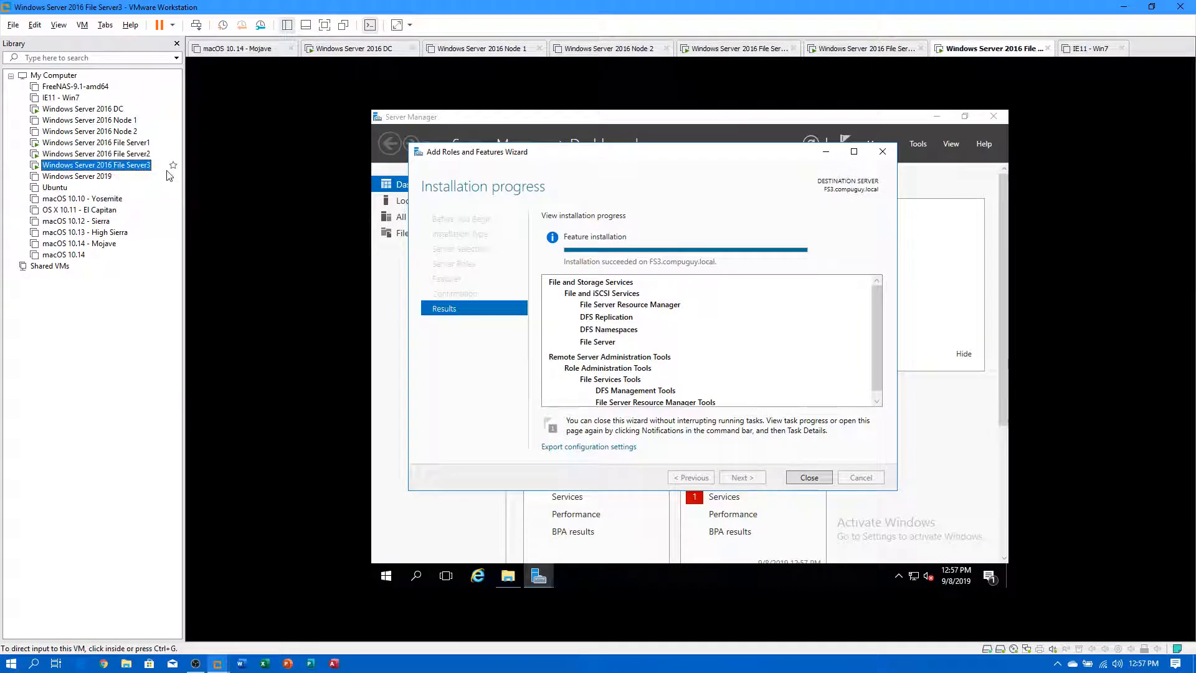
{"action": "left_click", "coordinate": [809, 478]}
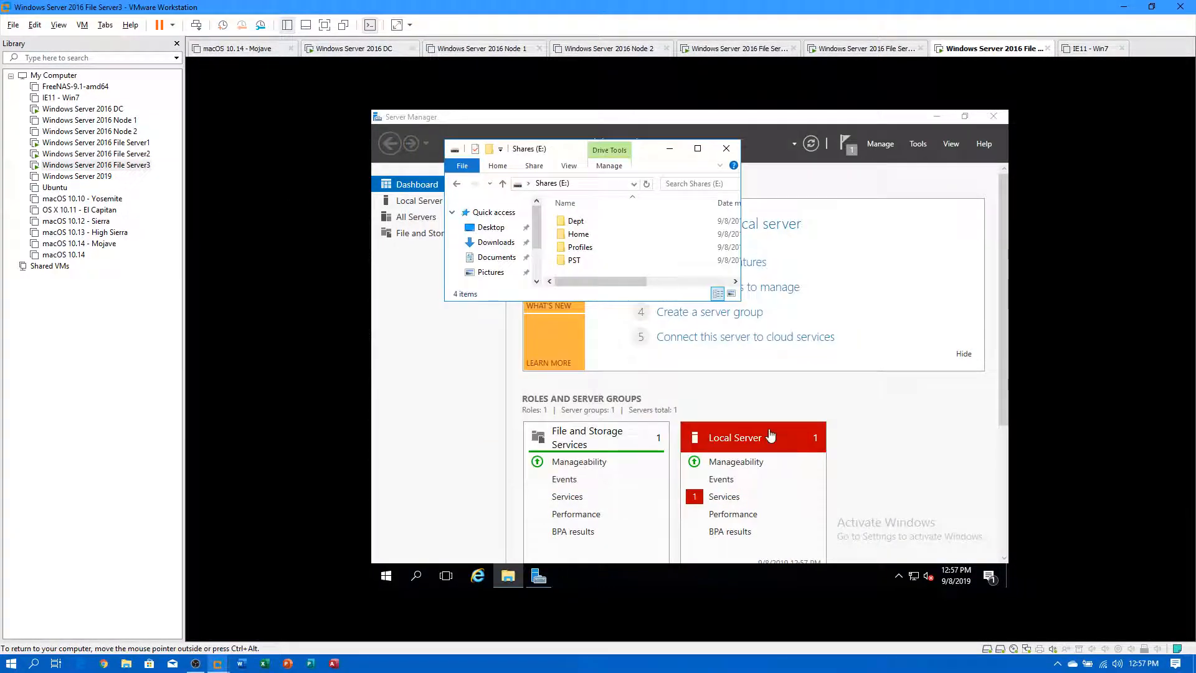
{"action": "left_click", "coordinate": [851, 151]}
{"action": "left_click", "coordinate": [851, 150]}
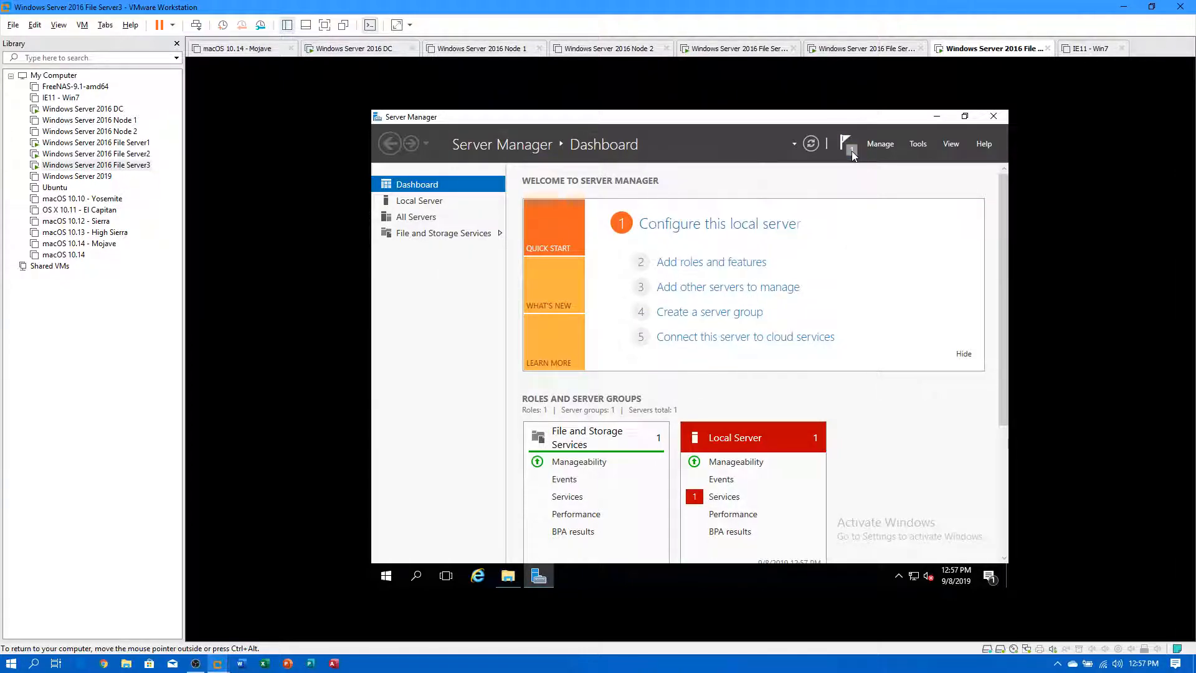
{"action": "left_click", "coordinate": [852, 150]}
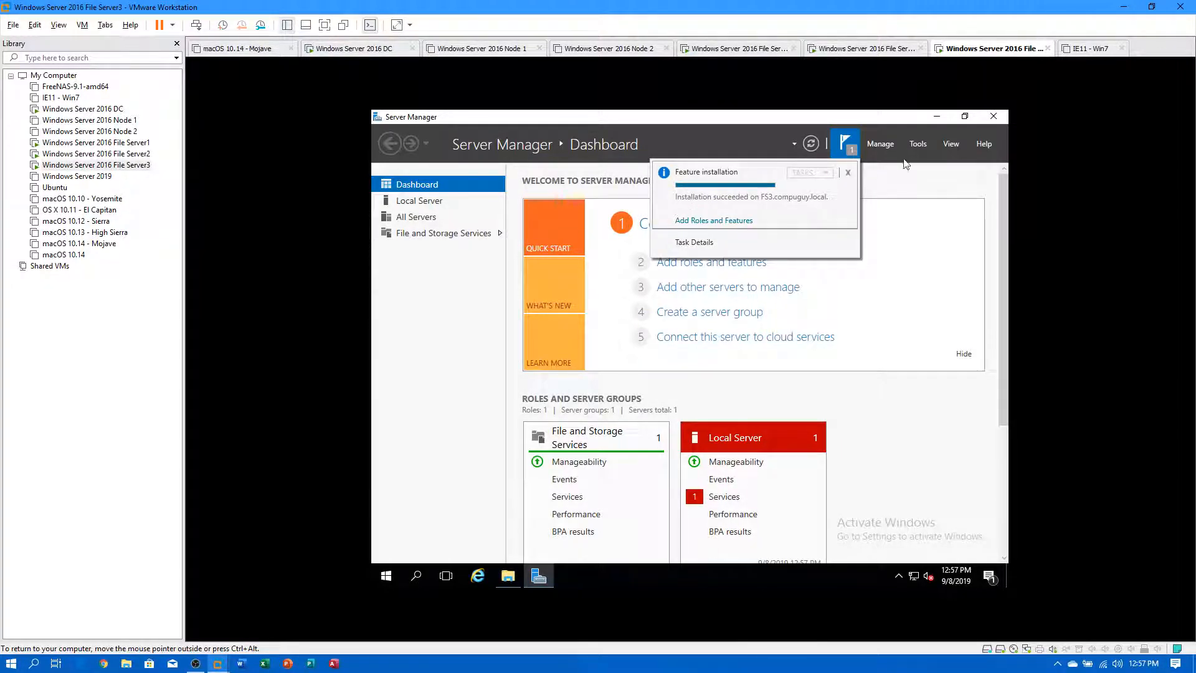
{"action": "left_click", "coordinate": [1001, 119]}
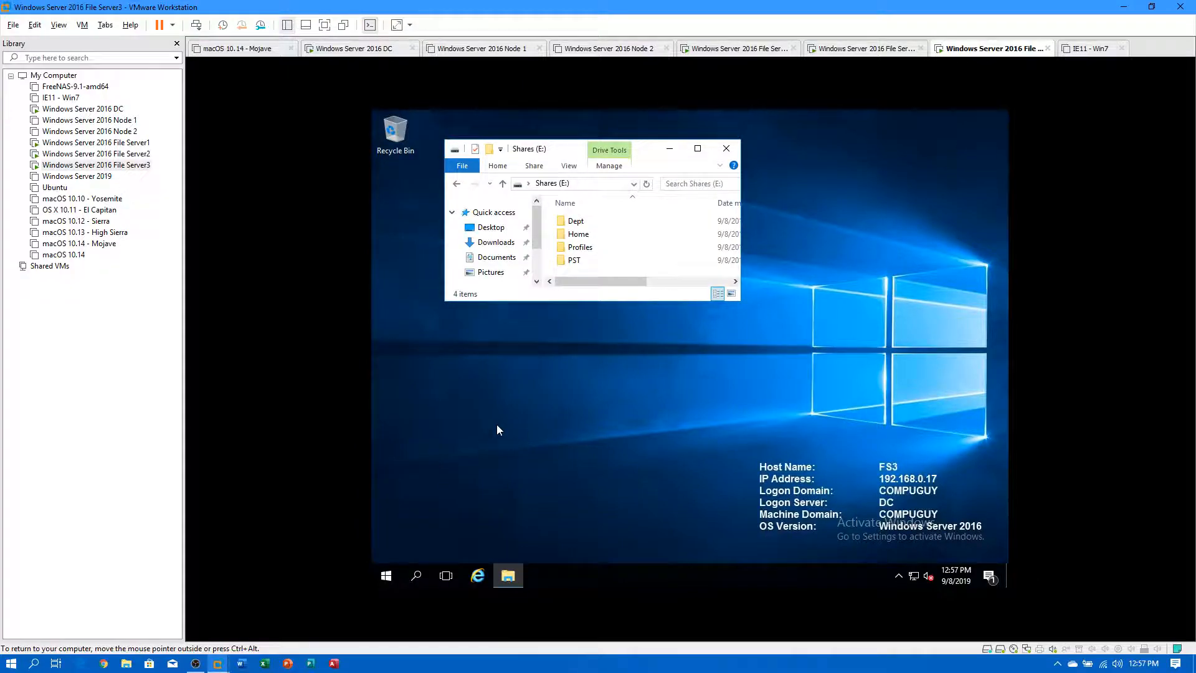
Pin DFS Management and File Server Resource Manager to Start from Windows Administrative Tools.
{"action": "left_click", "coordinate": [385, 578]}
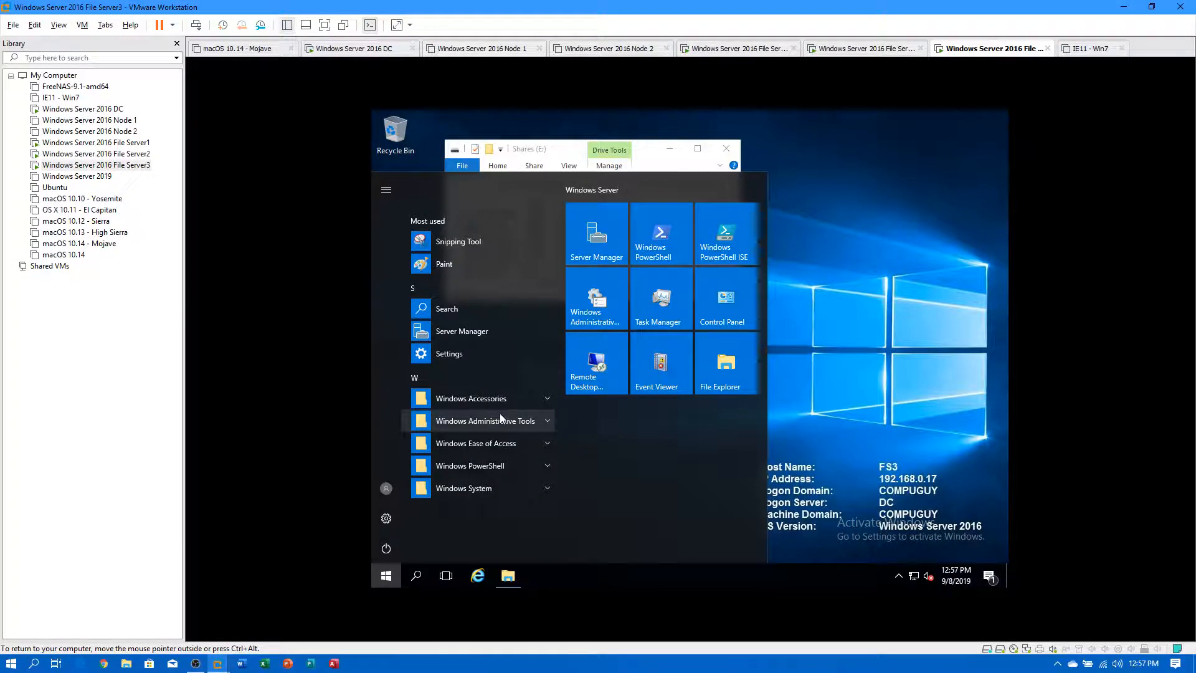
{"action": "left_click", "coordinate": [502, 420]}
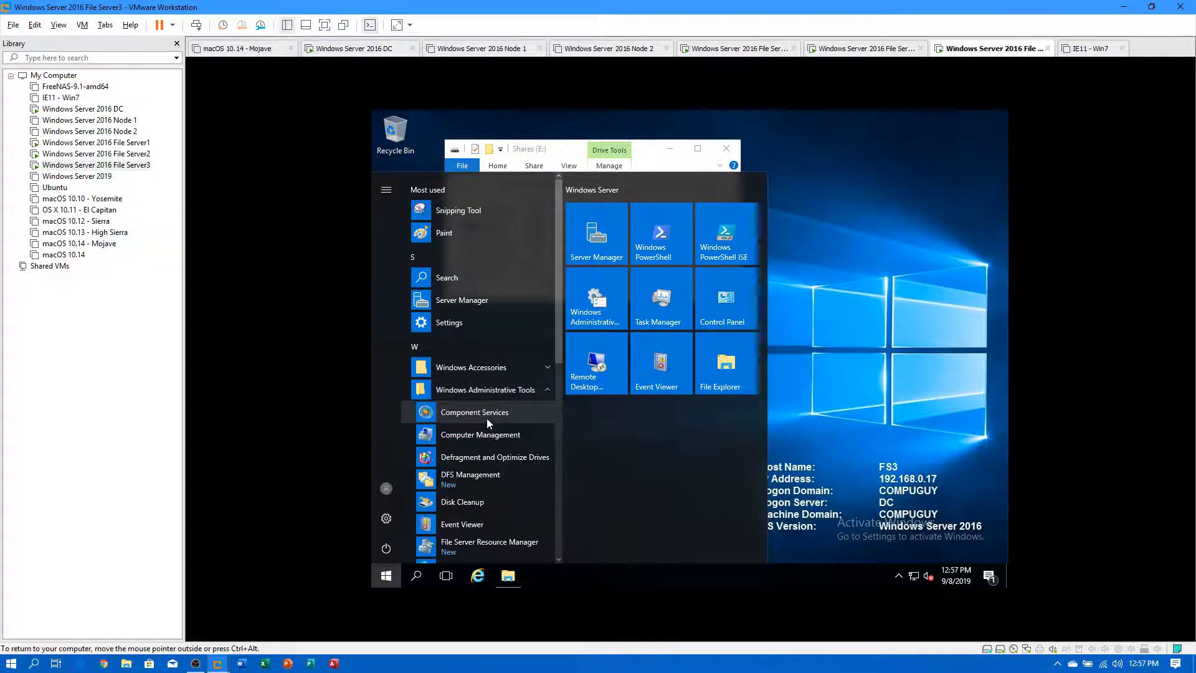
{"action": "right_click", "coordinate": [492, 474]}
{"action": "left_click", "coordinate": [508, 491]}
{"action": "scroll", "coordinate": [485, 507], "scroll_direction": "down", "scroll_amount": 2}
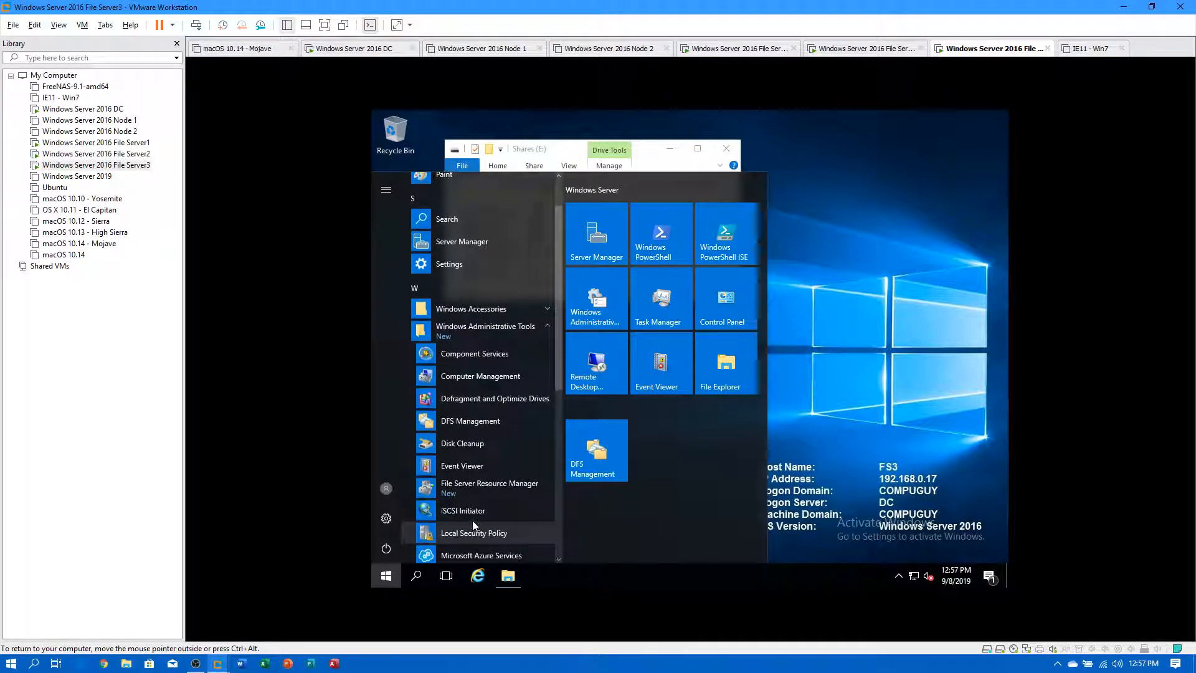
{"action": "right_click", "coordinate": [481, 491]}
{"action": "left_click", "coordinate": [517, 499]}
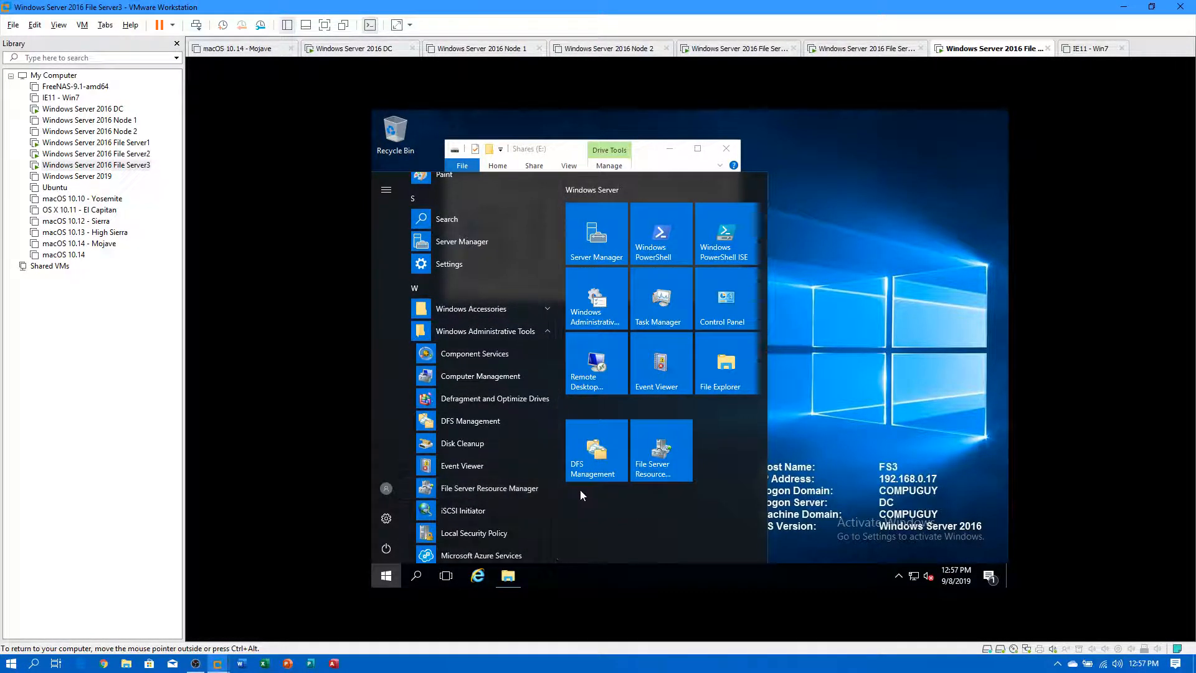
Pin File Server Resource Manager and DFS Management to the taskbar via More.
{"action": "right_click", "coordinate": [473, 489]}
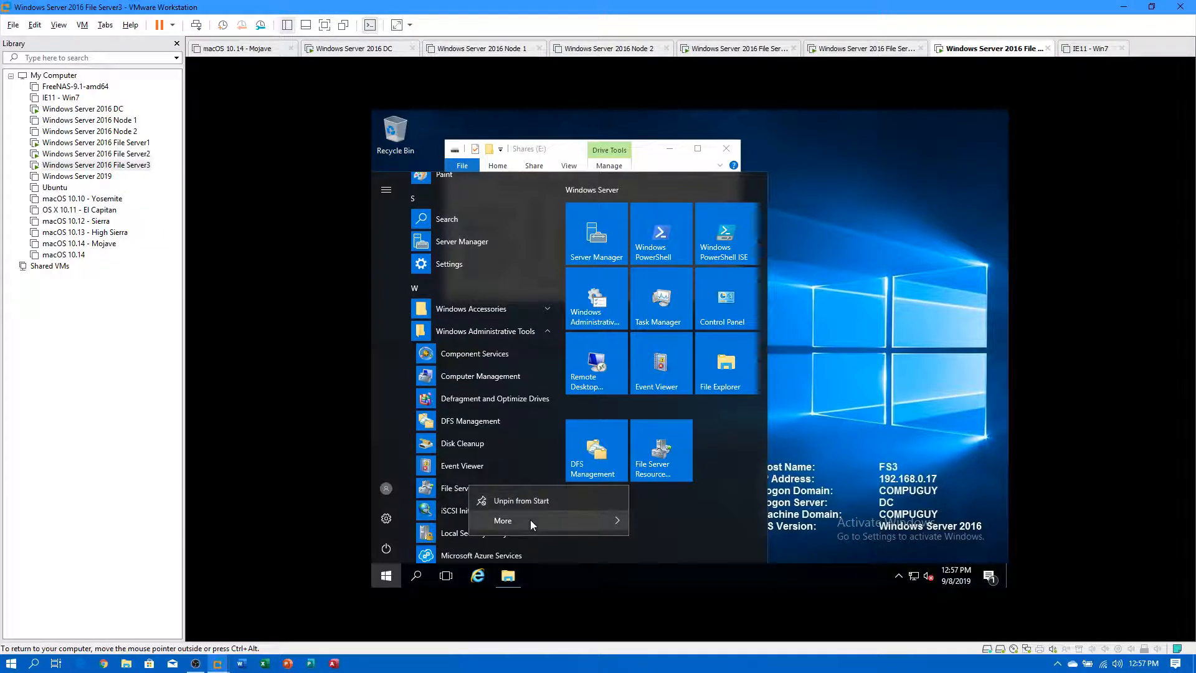
{"action": "mouse_move", "coordinate": [544, 521]}
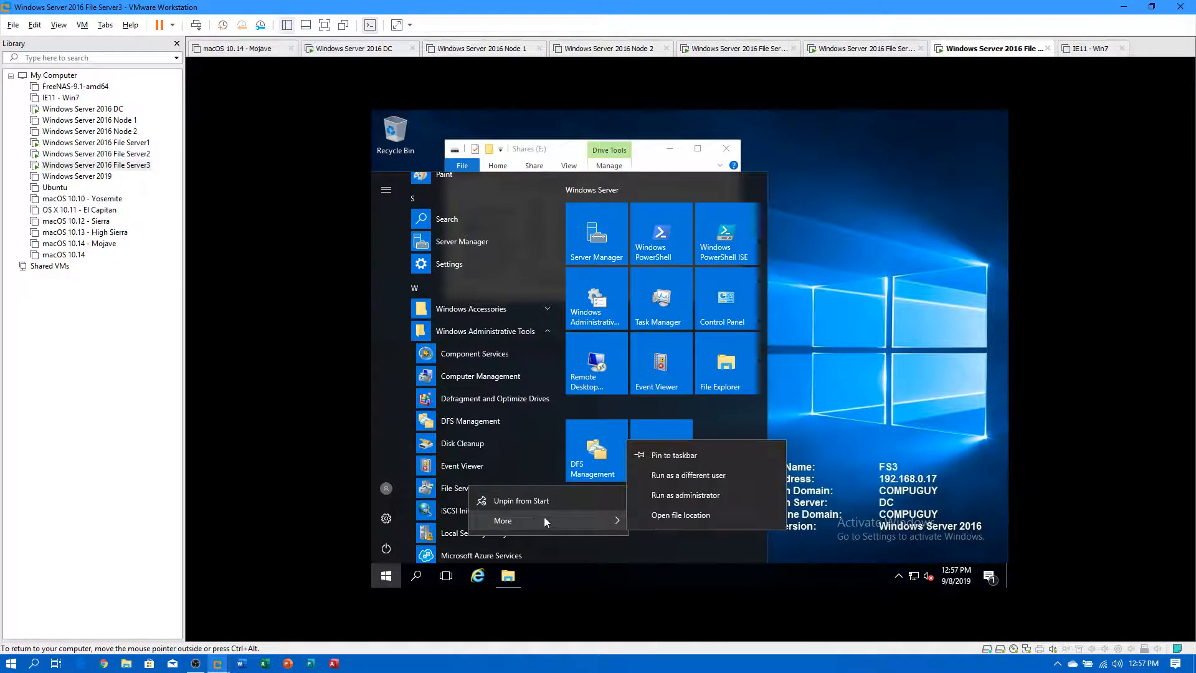
{"action": "left_click", "coordinate": [681, 456]}
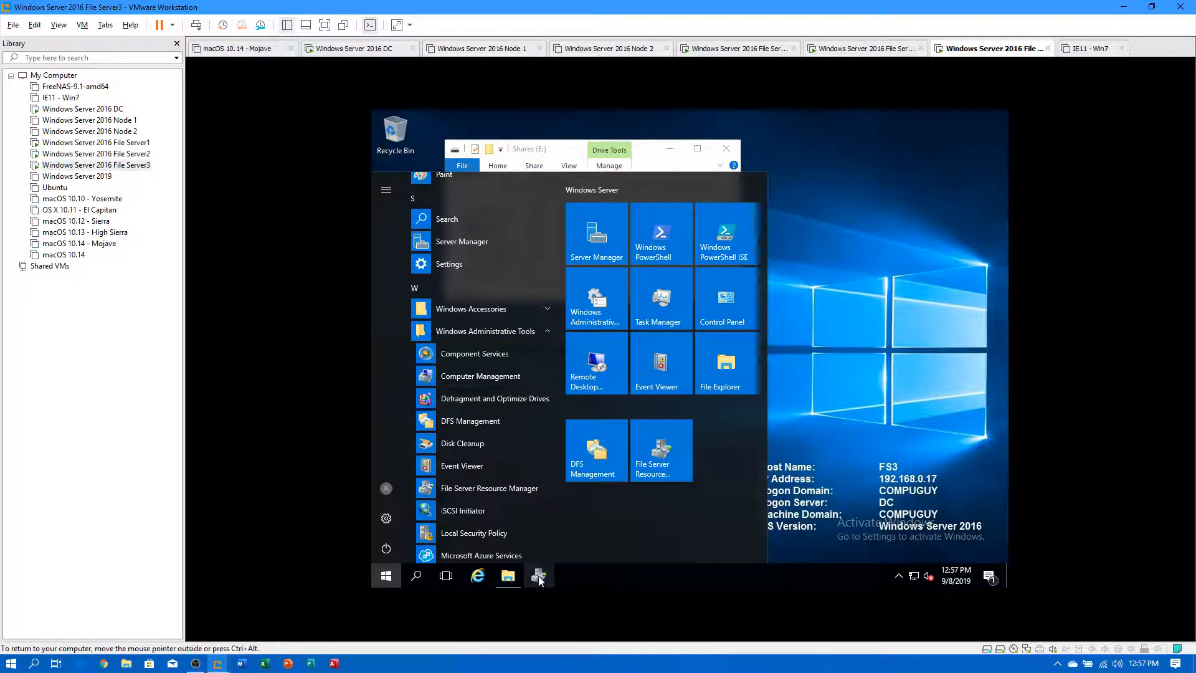
{"action": "right_click", "coordinate": [466, 421]}
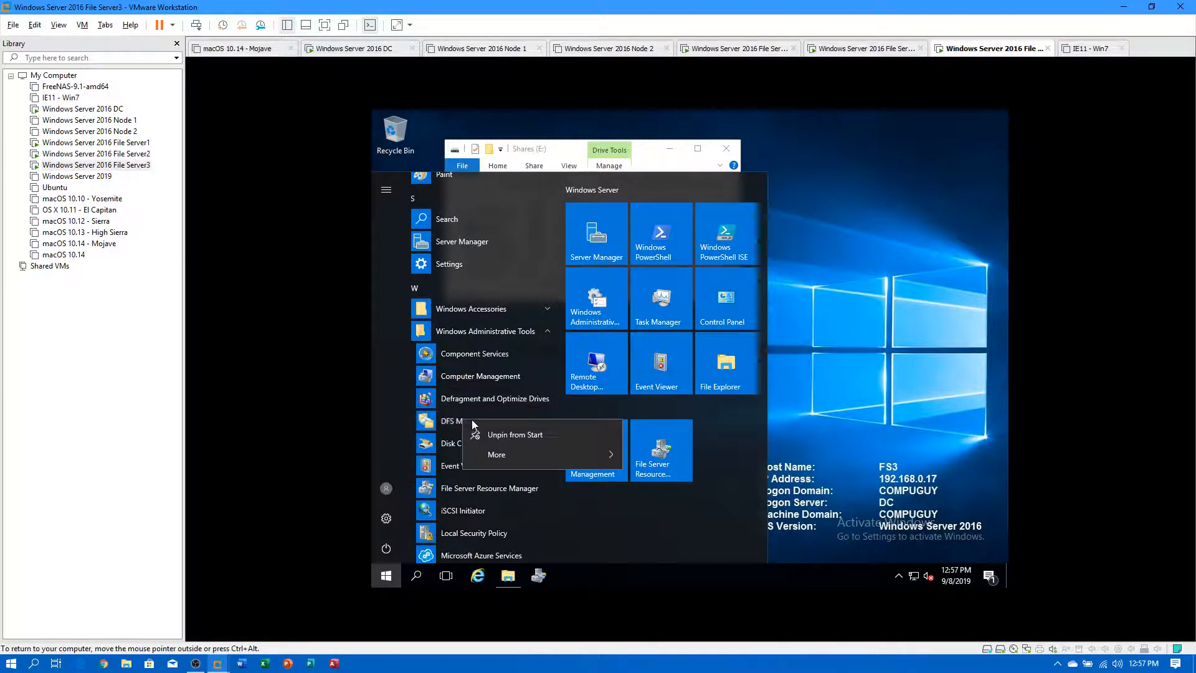
{"action": "mouse_move", "coordinate": [520, 454]}
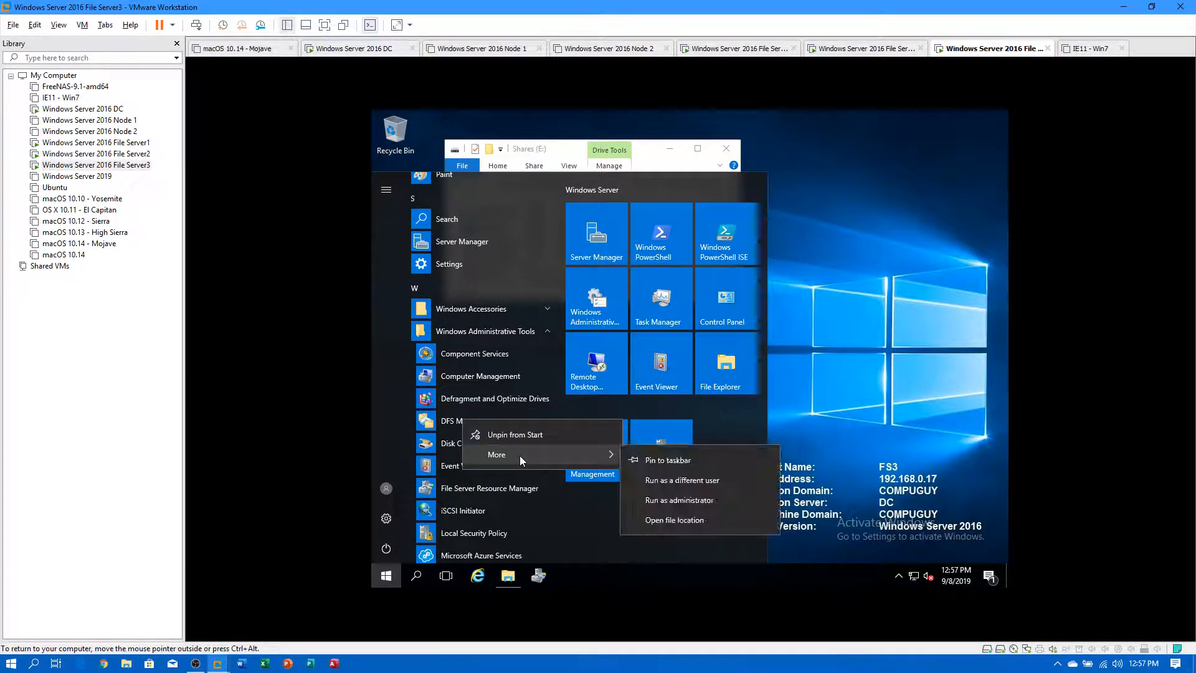
{"action": "left_click", "coordinate": [660, 459]}
{"action": "left_click", "coordinate": [814, 348]}
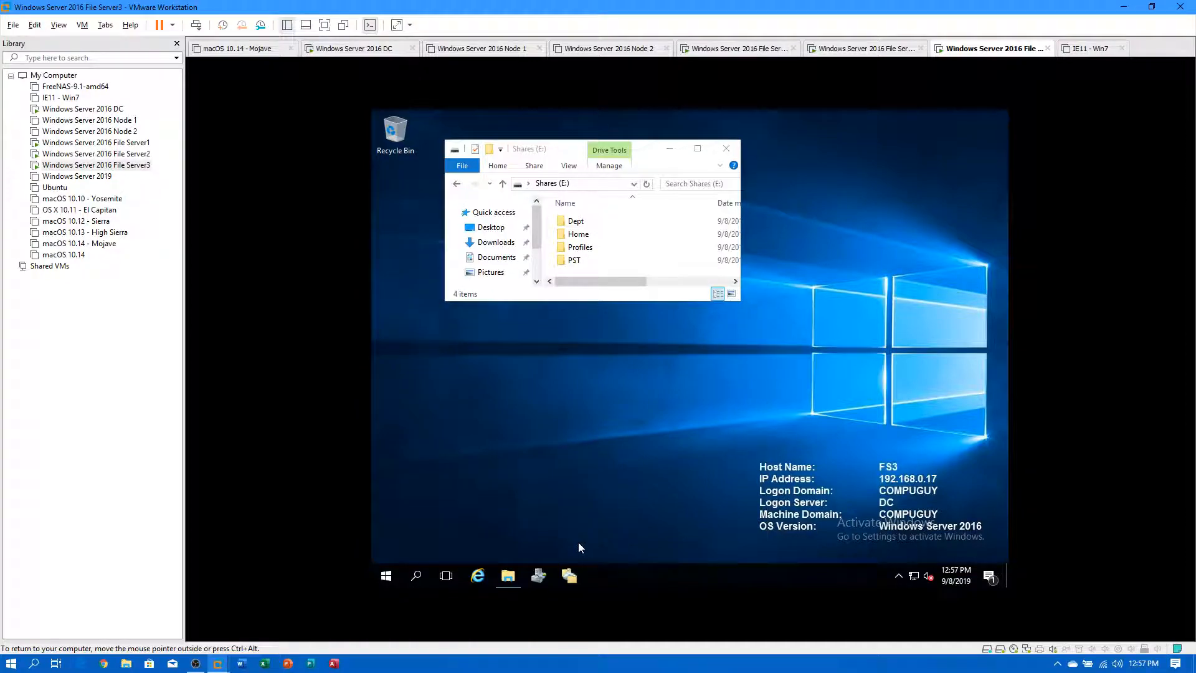
On File Server2, open File Explorer and view the Shares (E:) drive.
{"action": "left_click", "coordinate": [115, 153]}
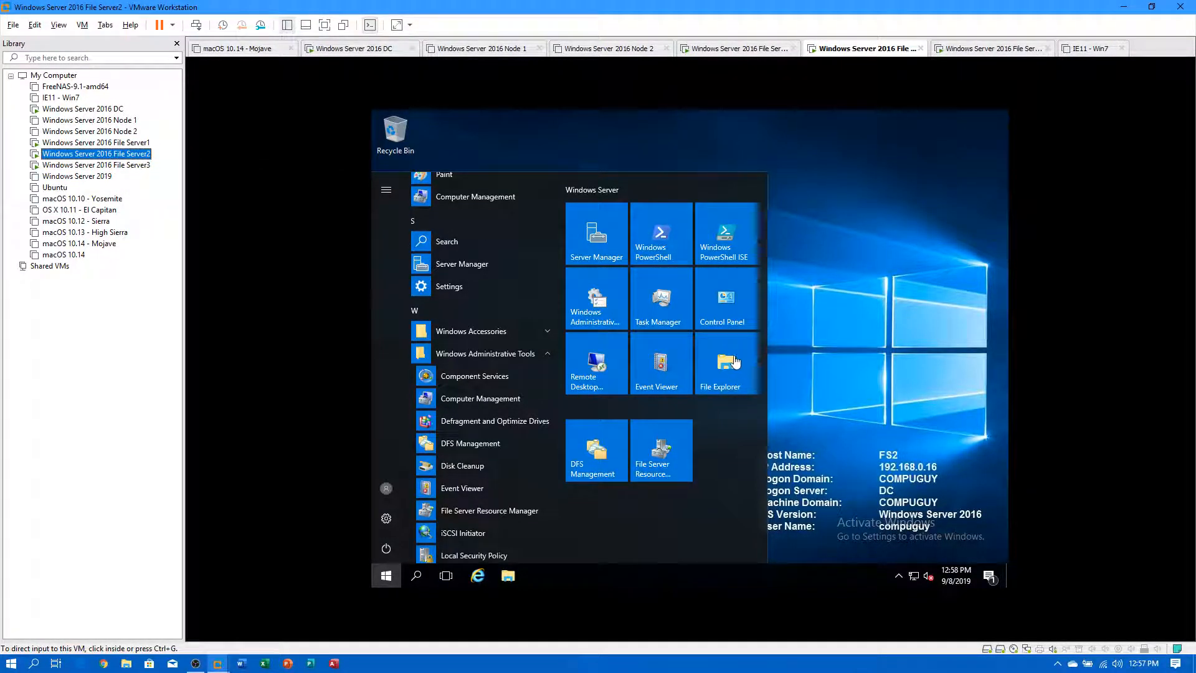
{"action": "left_click", "coordinate": [734, 354]}
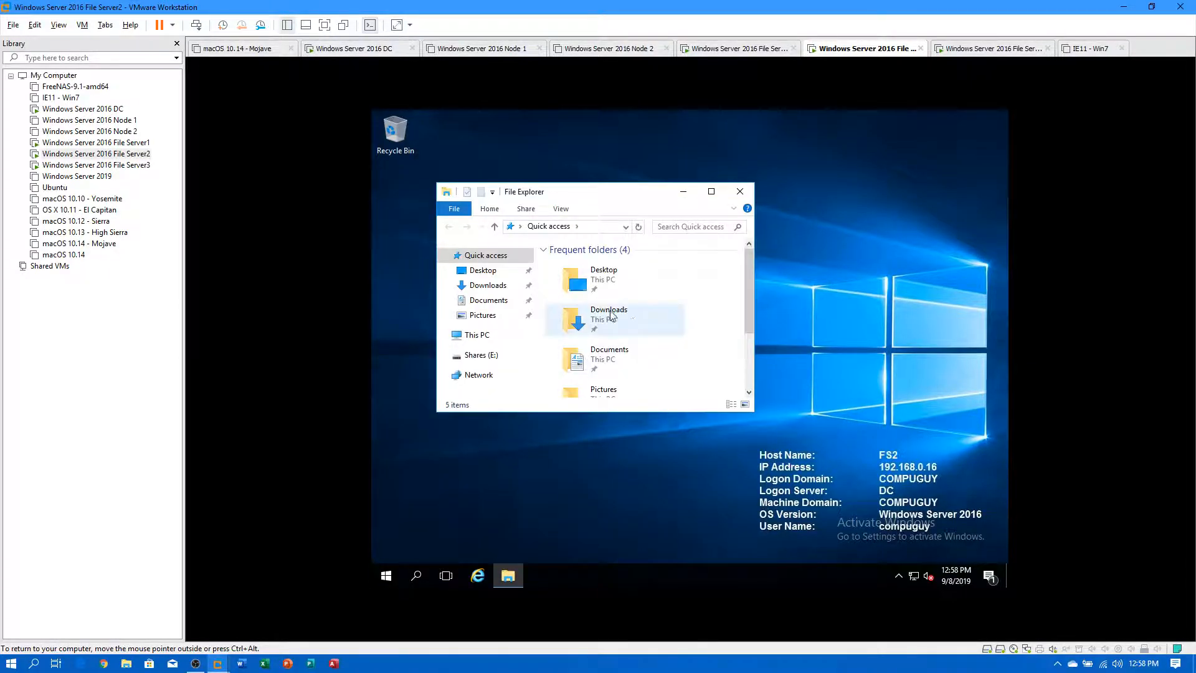
{"action": "left_click", "coordinate": [478, 354]}
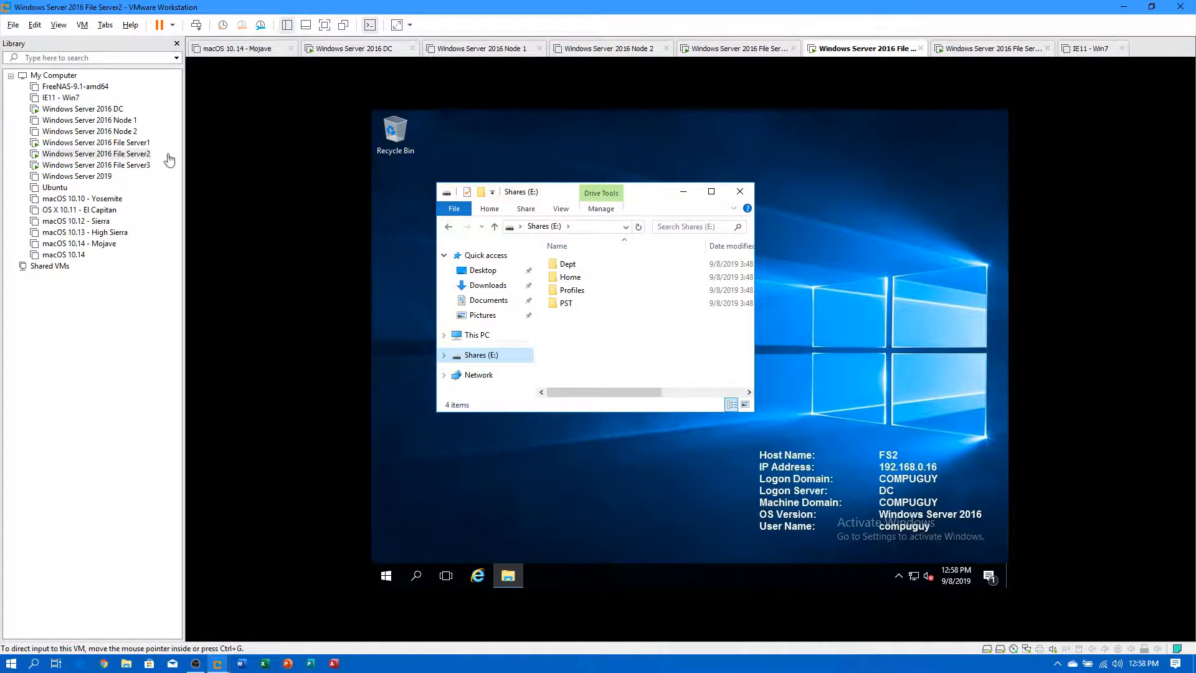
On File Server1, pin the DFS Management and File Server Resource Manager tiles to the taskbar.
{"action": "left_click", "coordinate": [95, 143]}
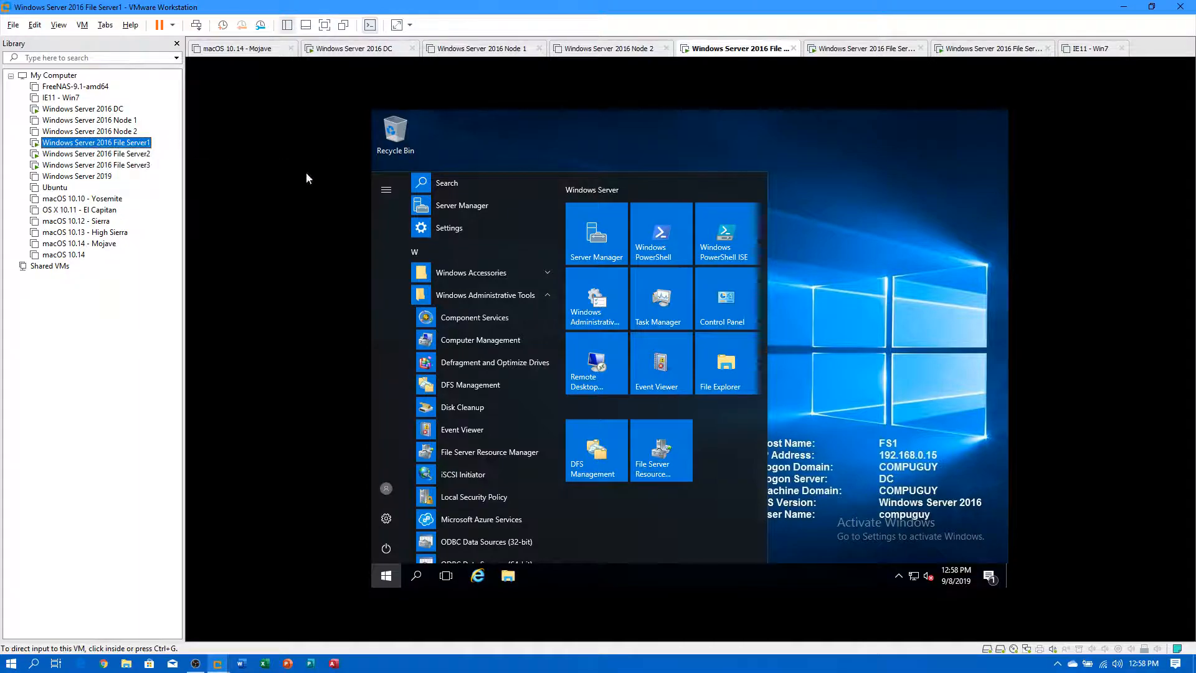
{"action": "right_click", "coordinate": [613, 450]}
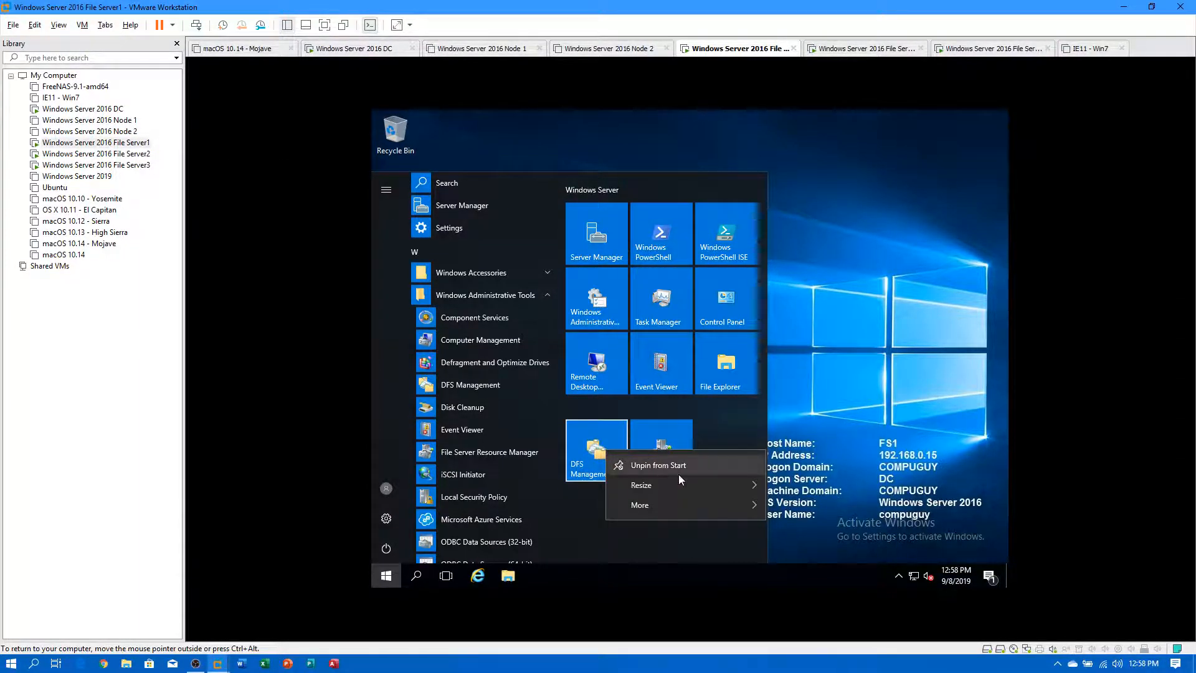
{"action": "mouse_move", "coordinate": [728, 506]}
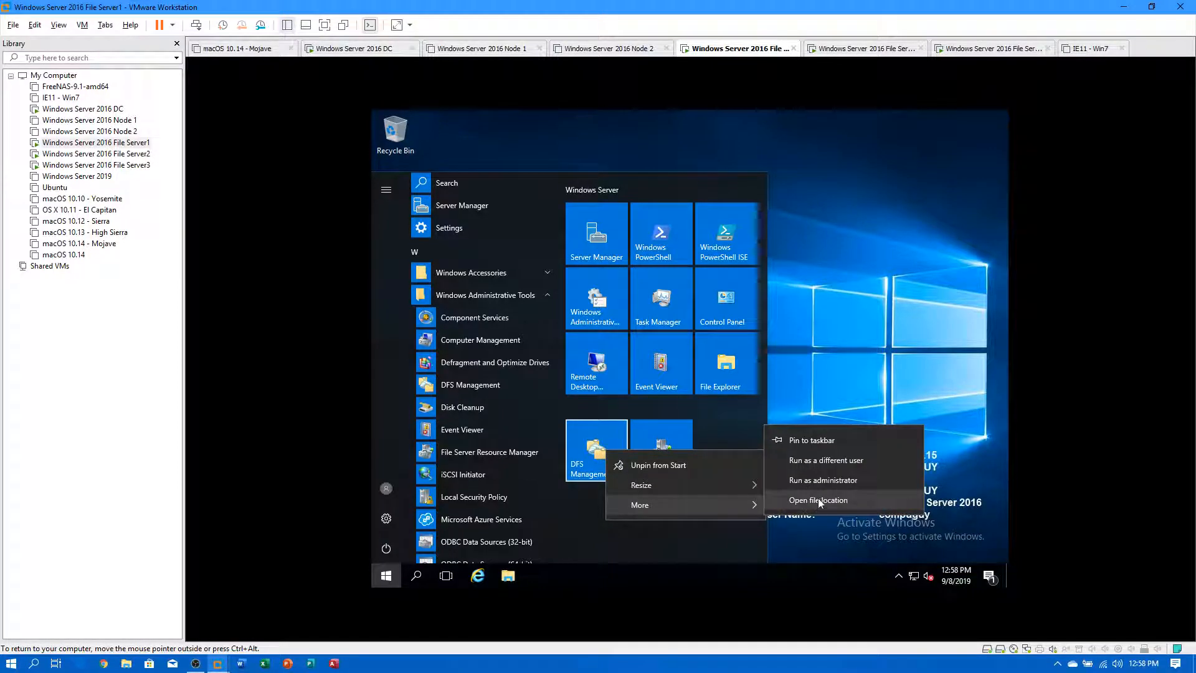
{"action": "left_click", "coordinate": [826, 441]}
{"action": "right_click", "coordinate": [671, 455]}
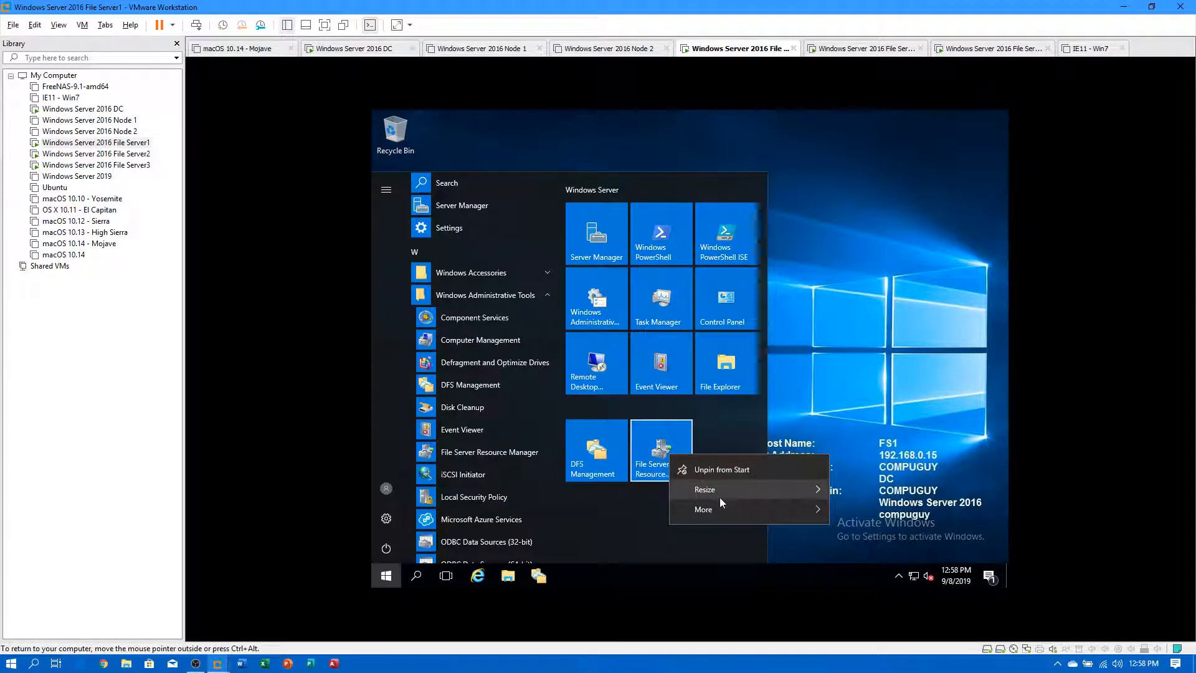
{"action": "mouse_move", "coordinate": [727, 506]}
{"action": "left_click", "coordinate": [899, 454]}
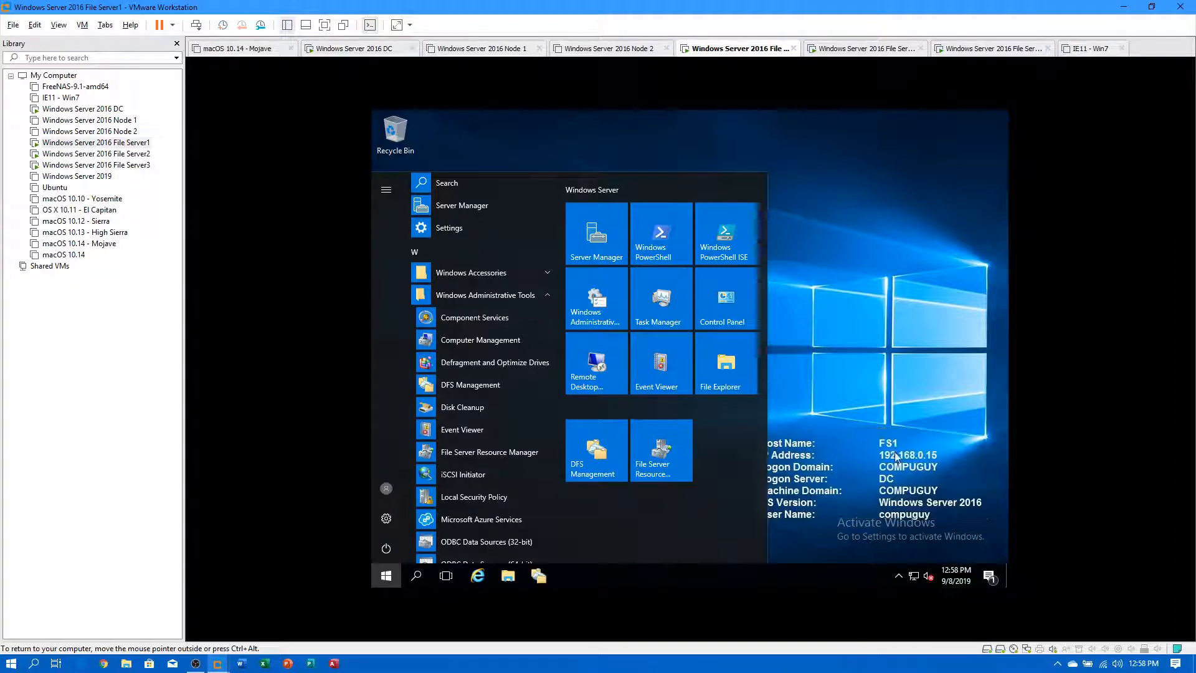
{"action": "left_click", "coordinate": [839, 300]}
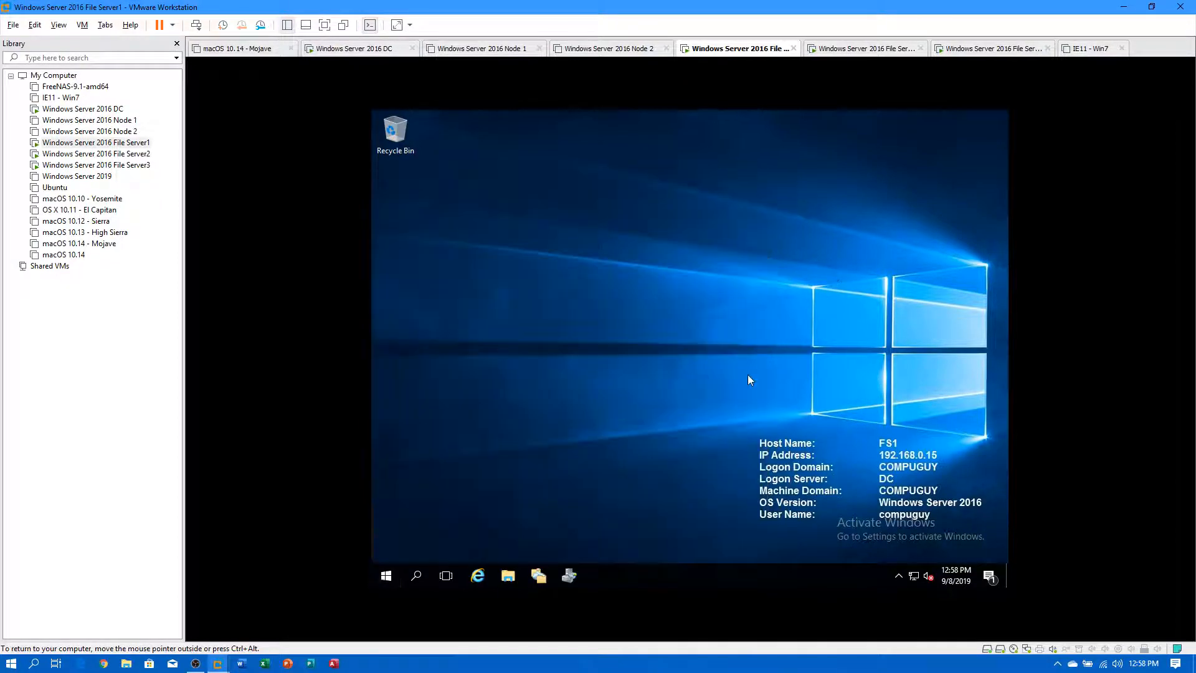
Launch DFS Management from FS1's taskbar, check the empty Namespaces and Replication nodes, then open File Explorer.
{"action": "left_click", "coordinate": [541, 577]}
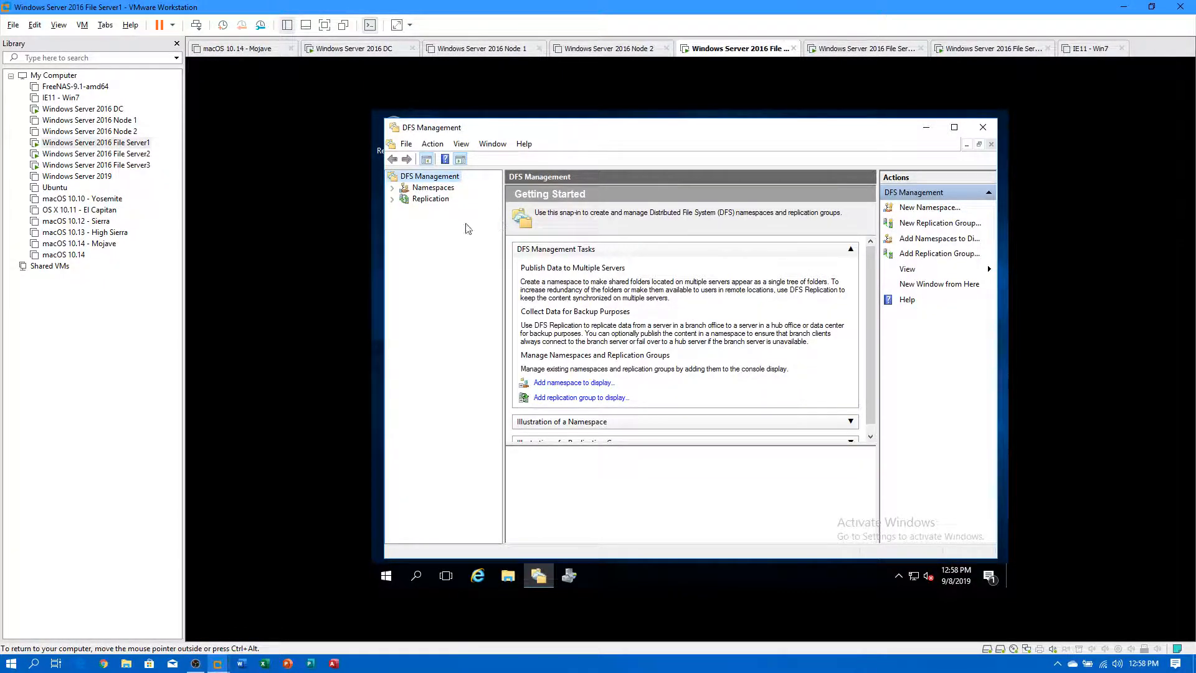
{"action": "left_click", "coordinate": [405, 190]}
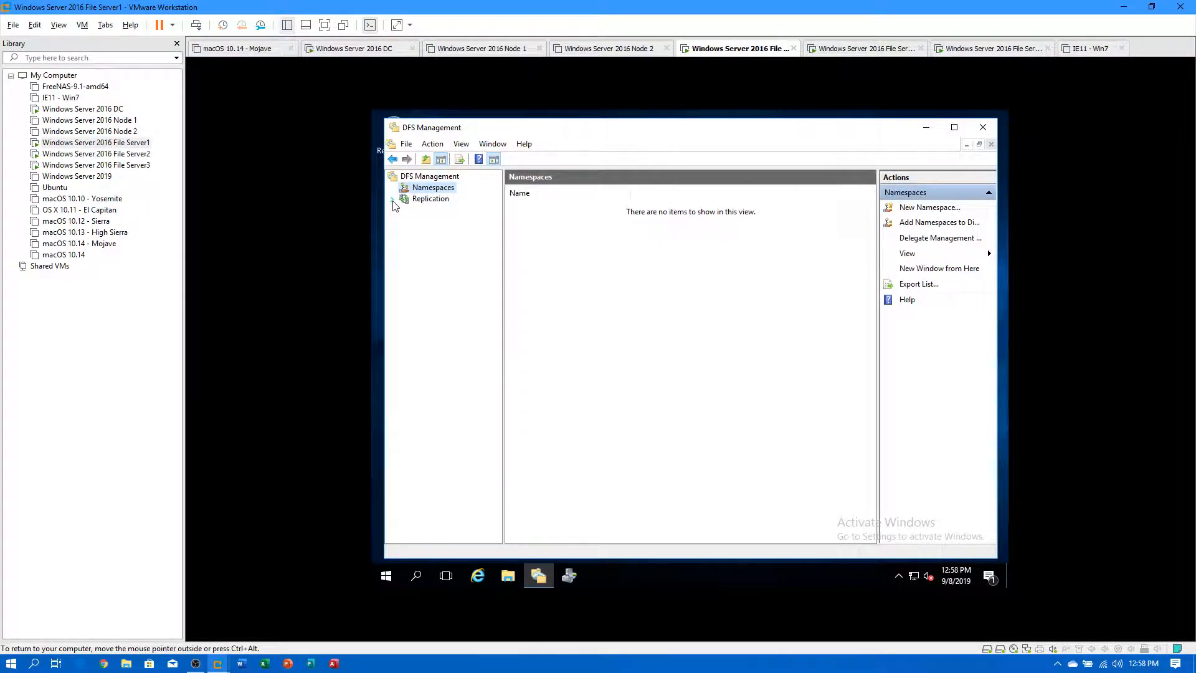
{"action": "left_click", "coordinate": [447, 205]}
{"action": "left_click", "coordinate": [451, 193]}
{"action": "left_click", "coordinate": [507, 576]}
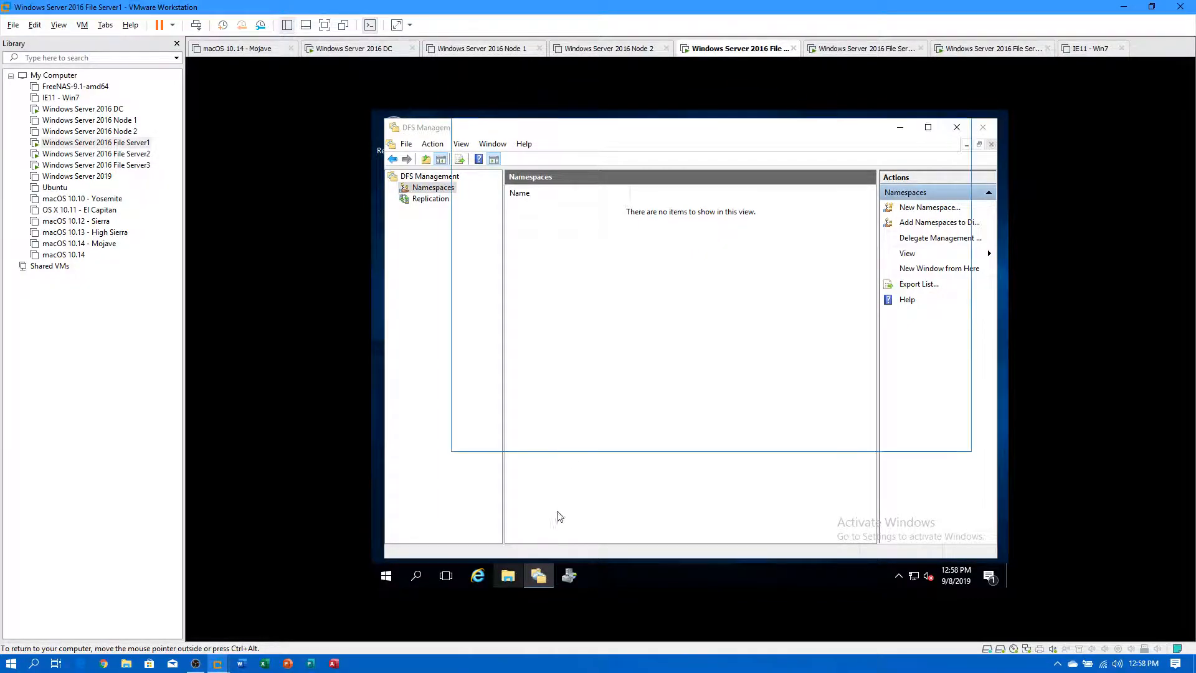
Browse to the \\fs1\ network location in File Explorer's address bar.
{"action": "left_click", "coordinate": [625, 163]}
{"action": "type", "text": "\\fs1"}
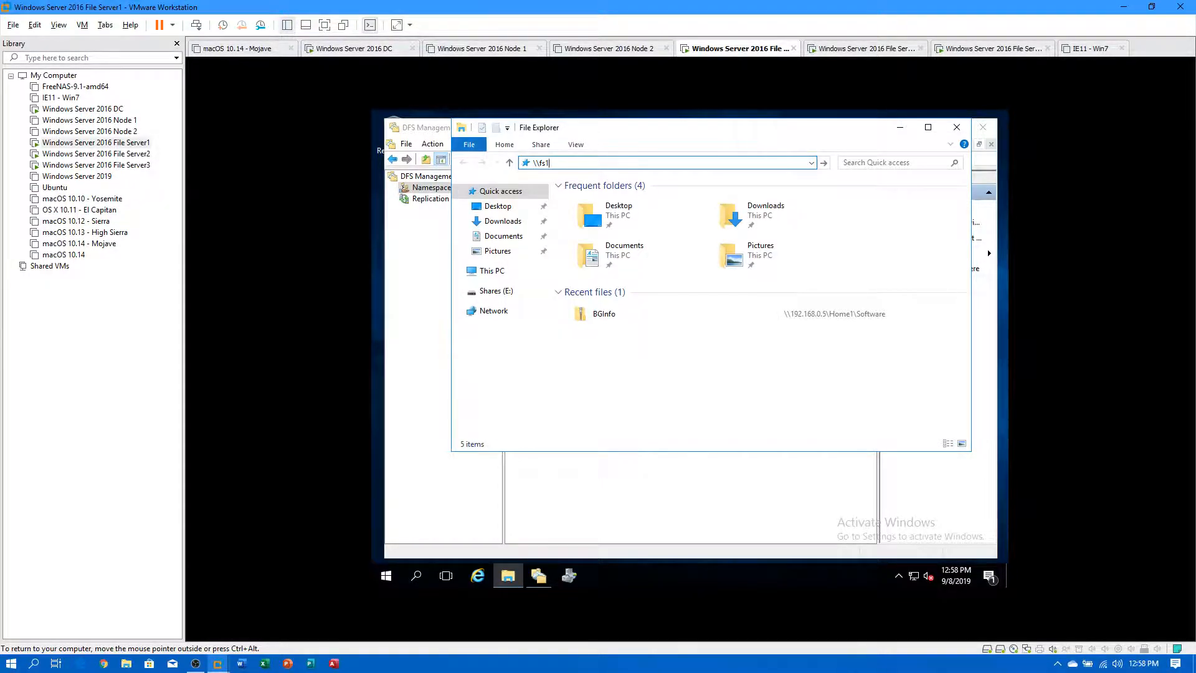
{"action": "type", "text": "\\"}
{"action": "key", "text": "Return"}
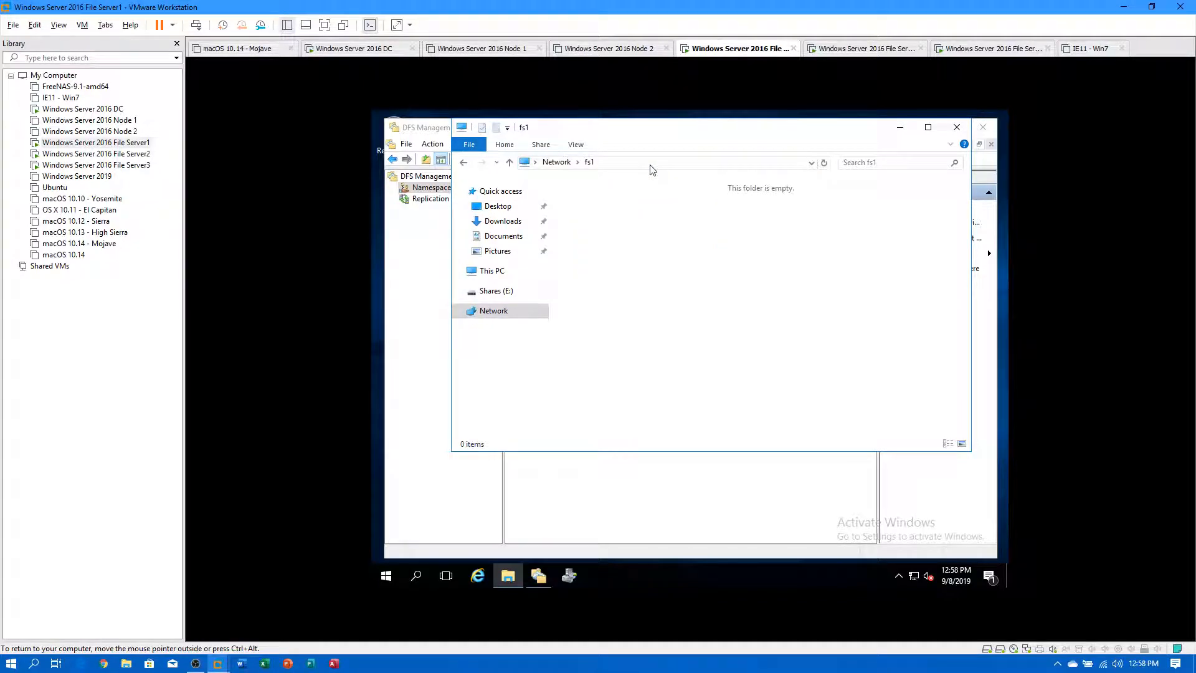
Browse to \\compuguy.local, open the NETLOGON share, and return to the share list.
{"action": "left_click", "coordinate": [610, 163]}
{"action": "left_click", "coordinate": [610, 164]}
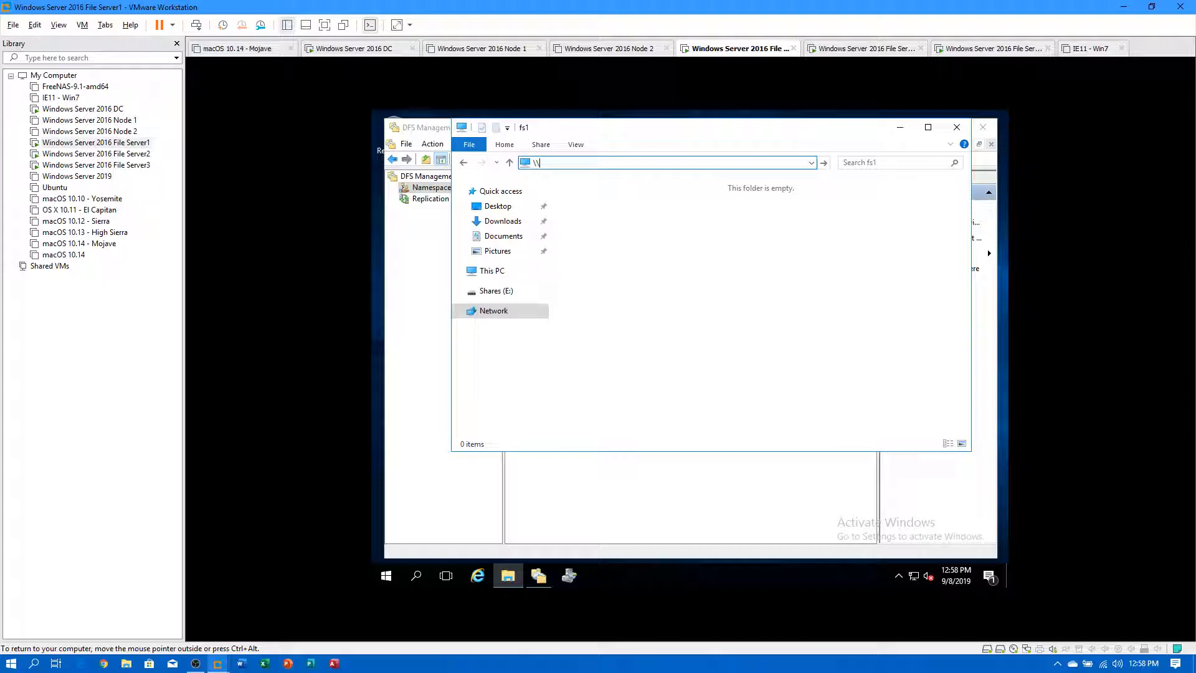
{"action": "type", "text": "compuguy.local"}
{"action": "key", "text": "Return"}
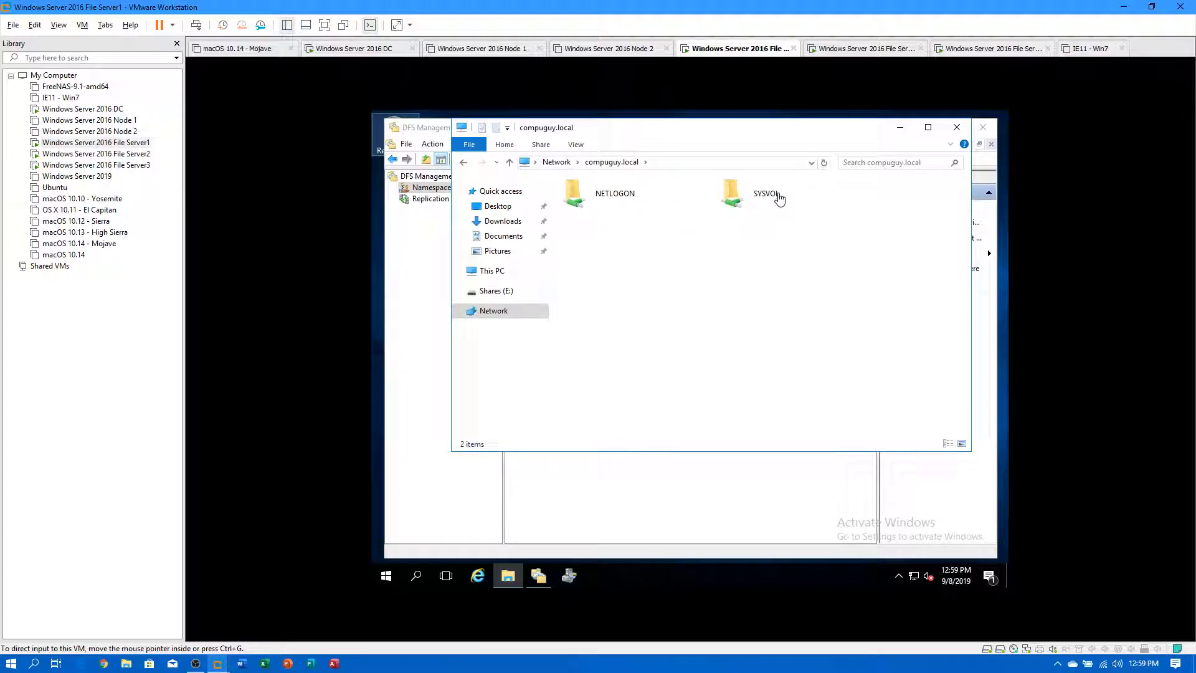
{"action": "left_click", "coordinate": [619, 201]}
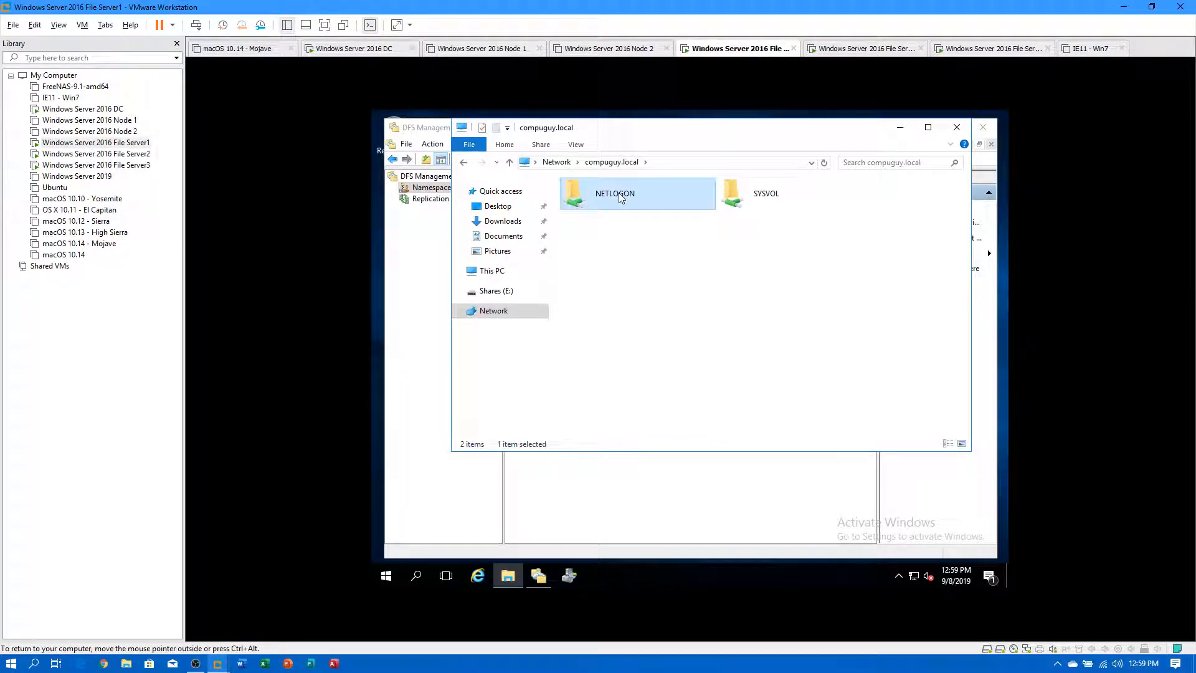
{"action": "double_click", "coordinate": [618, 193]}
{"action": "left_click", "coordinate": [612, 162]}
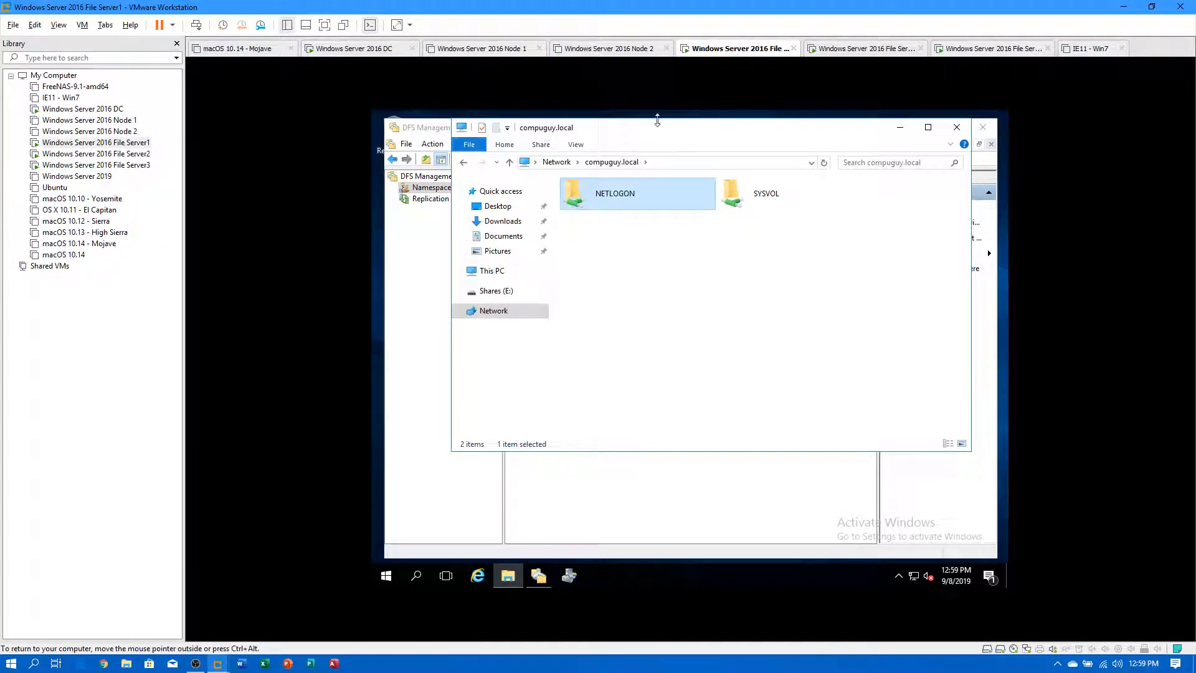
Minimize File Explorer to bring DFS Management's empty Namespaces view to the front.
{"action": "left_click", "coordinate": [900, 127]}
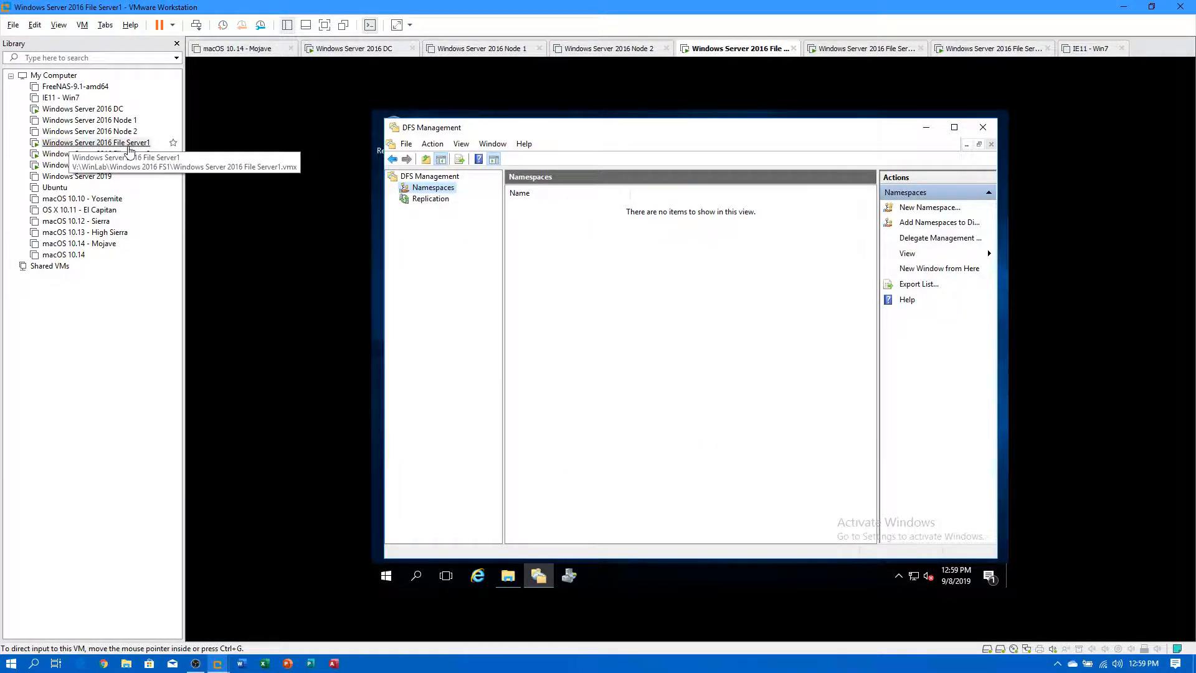
Start a new namespace and set server FS1 as its host.
{"action": "right_click", "coordinate": [446, 190]}
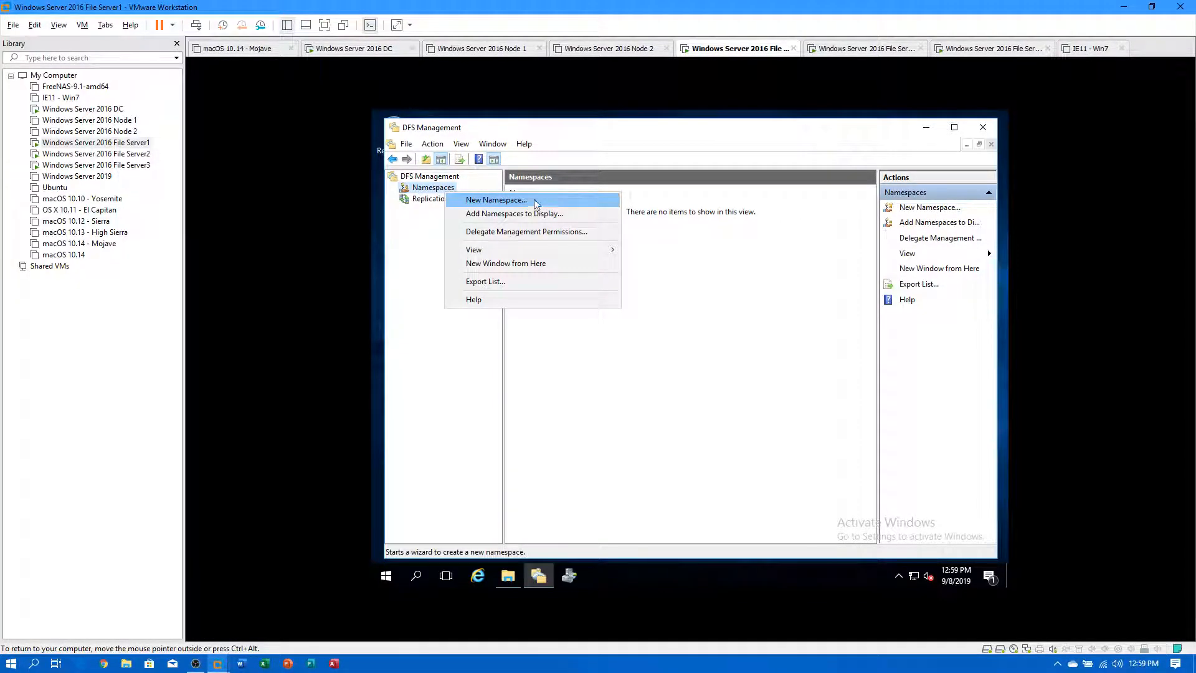
{"action": "left_click", "coordinate": [502, 197]}
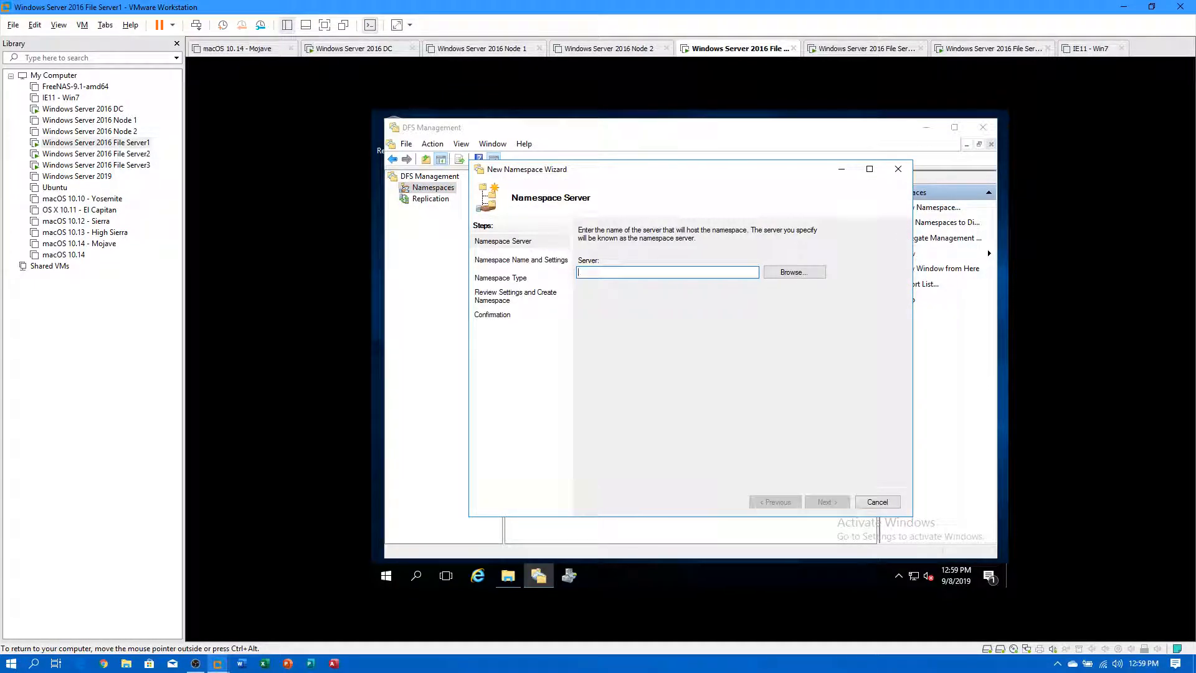
{"action": "left_click", "coordinate": [792, 278]}
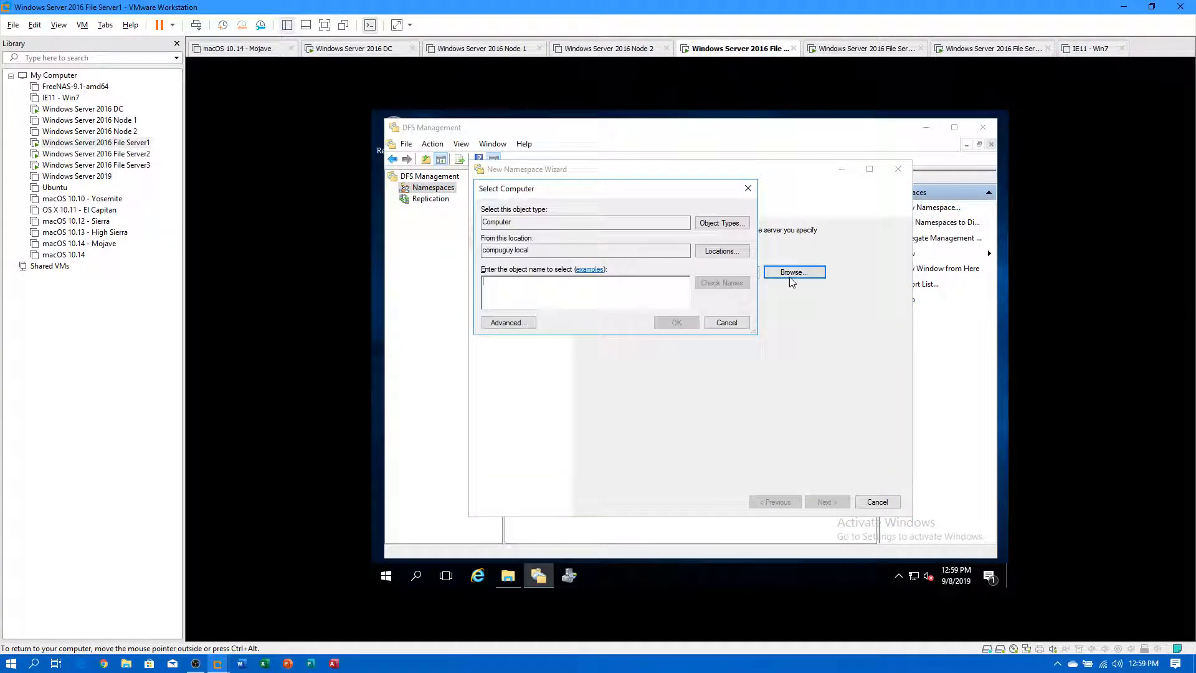
{"action": "type", "text": "FS1"}
{"action": "left_click", "coordinate": [739, 282]}
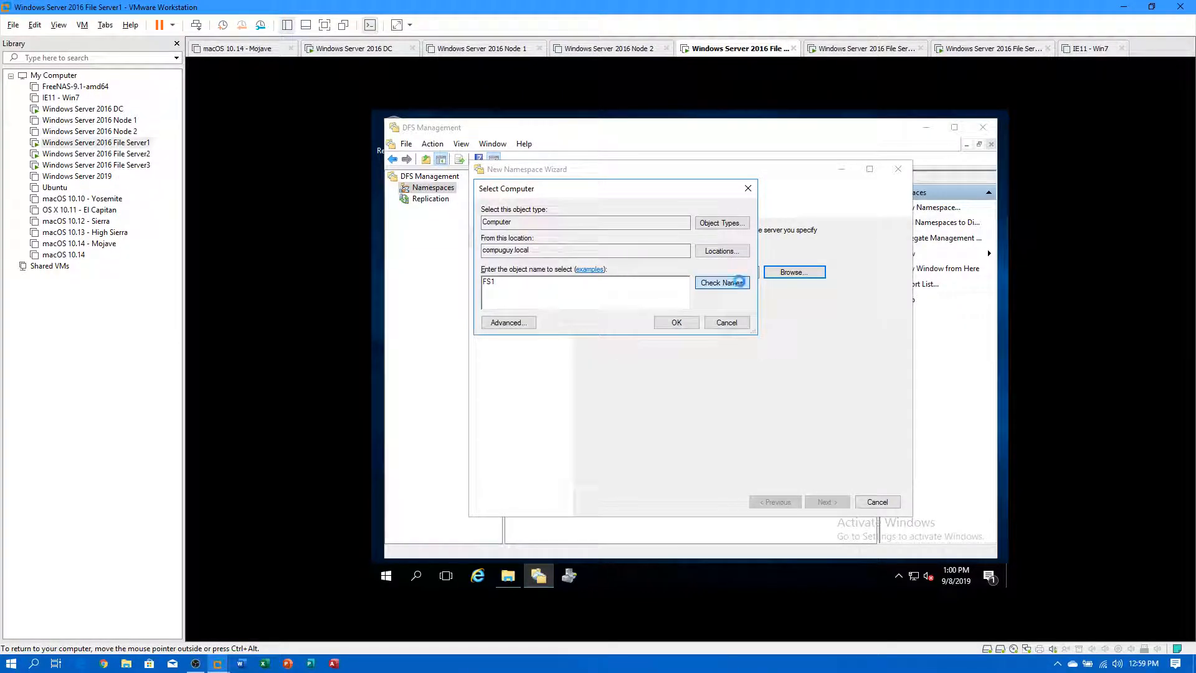
{"action": "left_click", "coordinate": [669, 322]}
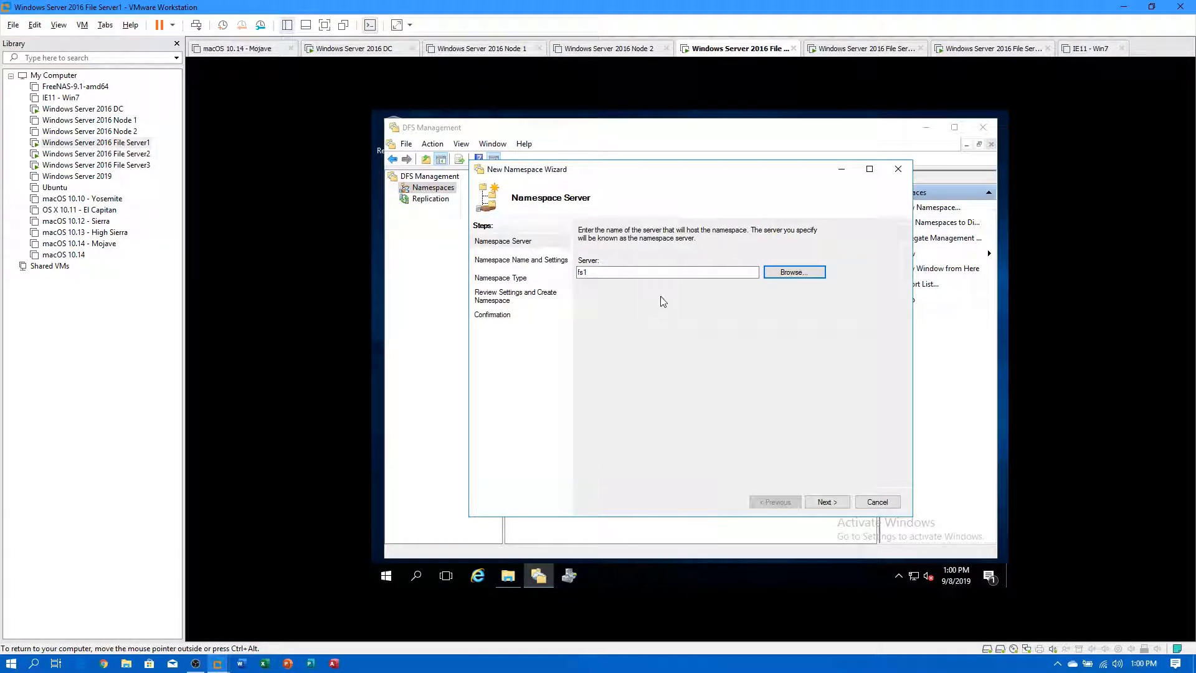
{"action": "left_click", "coordinate": [827, 503]}
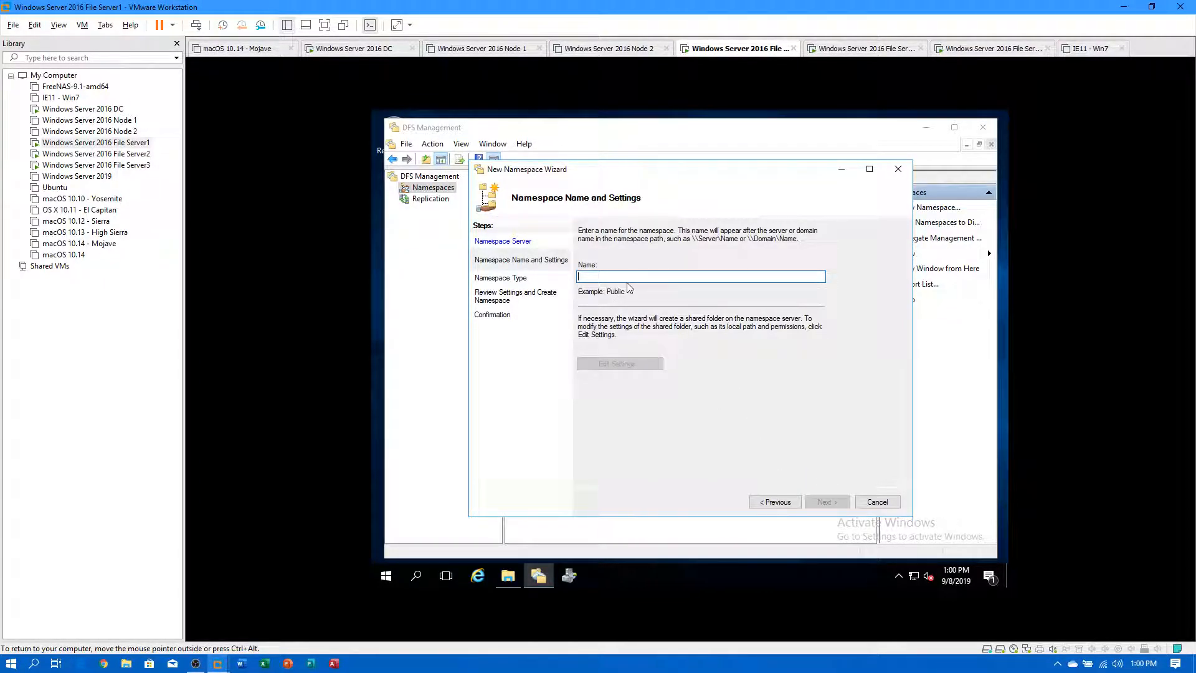
Name the namespace Home, keep domain-based with Windows Server 2008 mode, and create it.
{"action": "type", "text": "Home"}
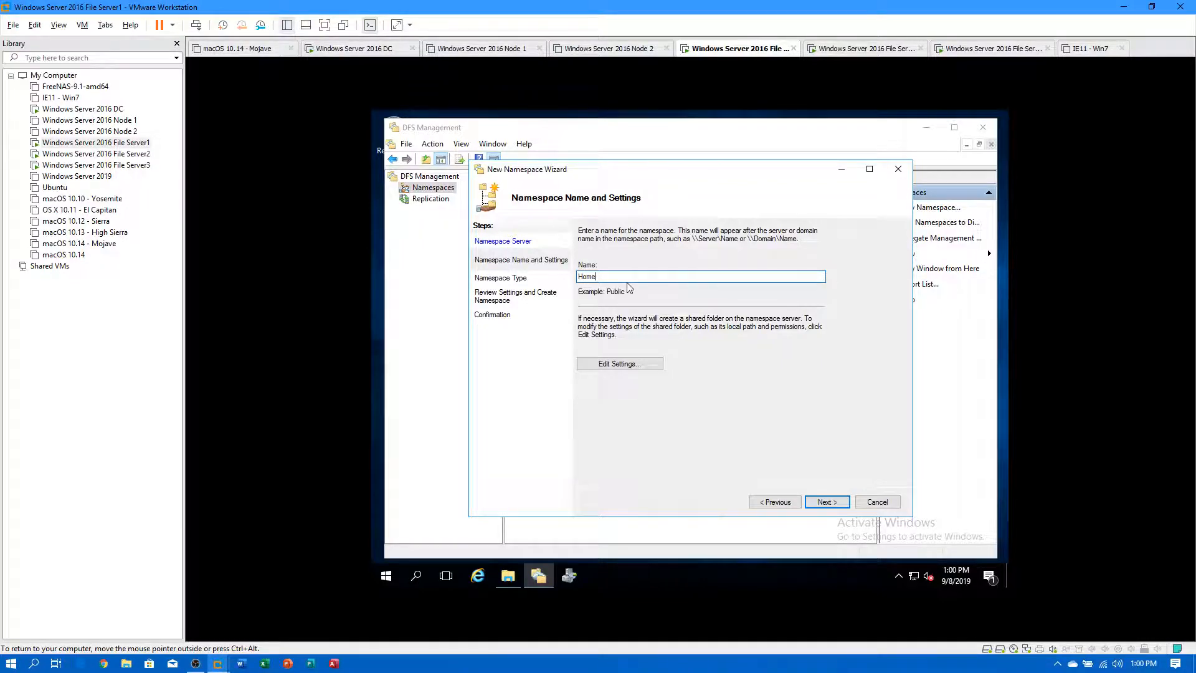
{"action": "left_click", "coordinate": [820, 506]}
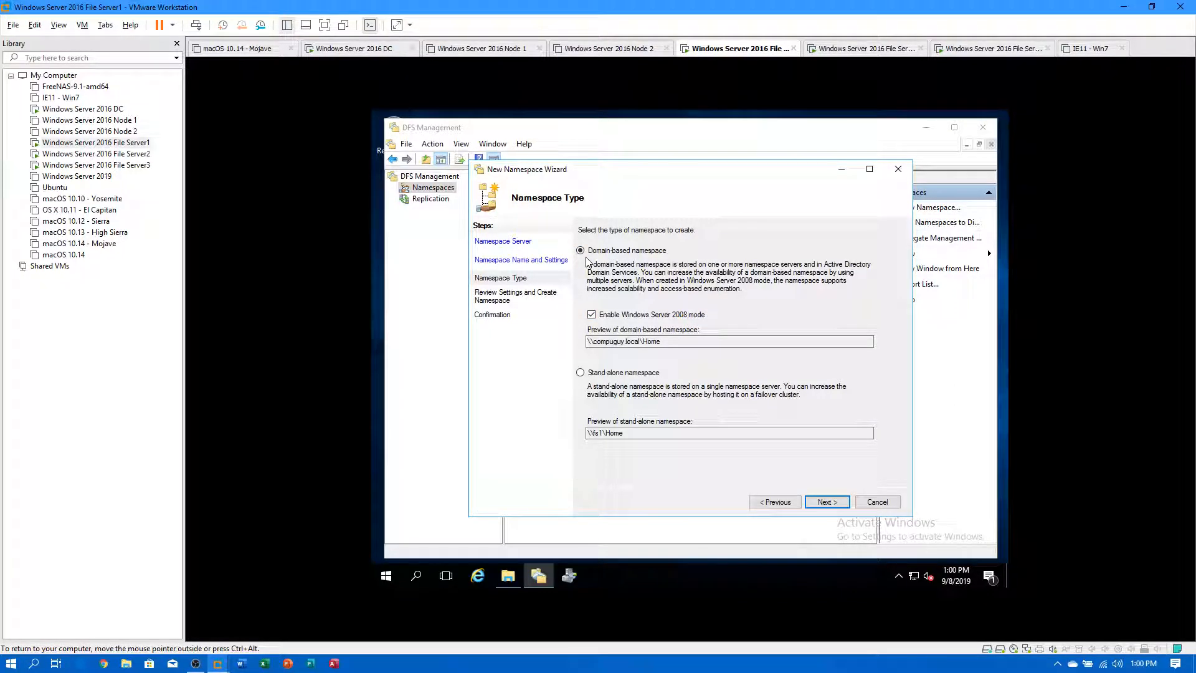
{"action": "left_click", "coordinate": [592, 315]}
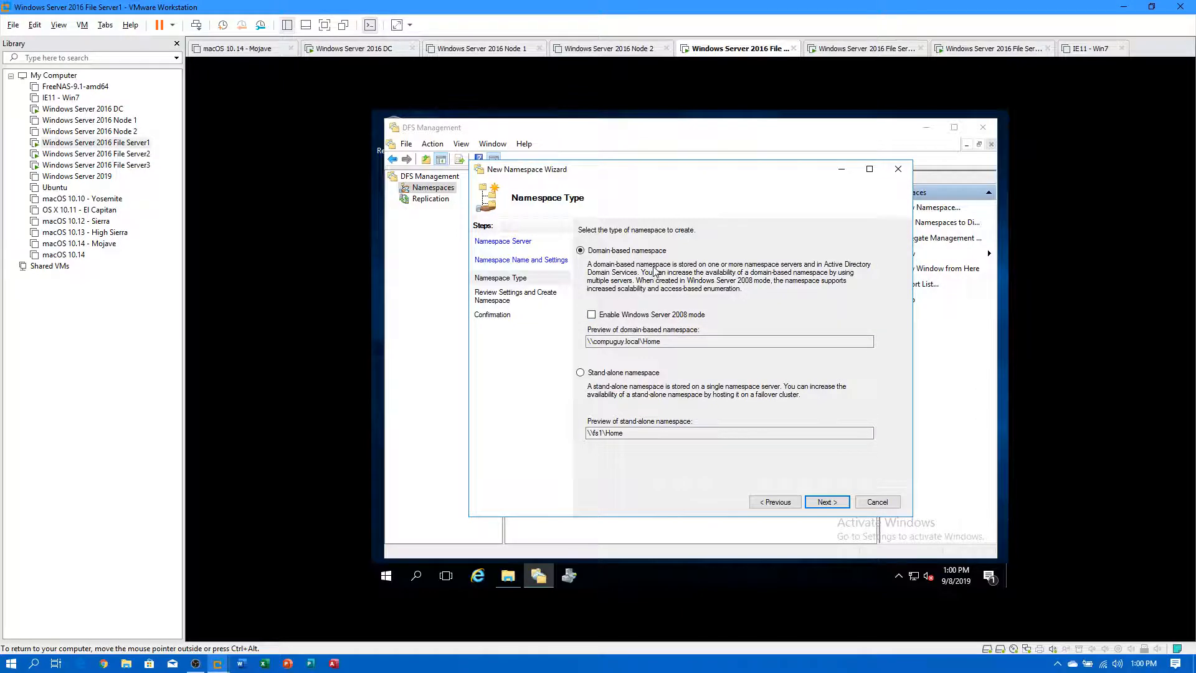
{"action": "left_click", "coordinate": [592, 314]}
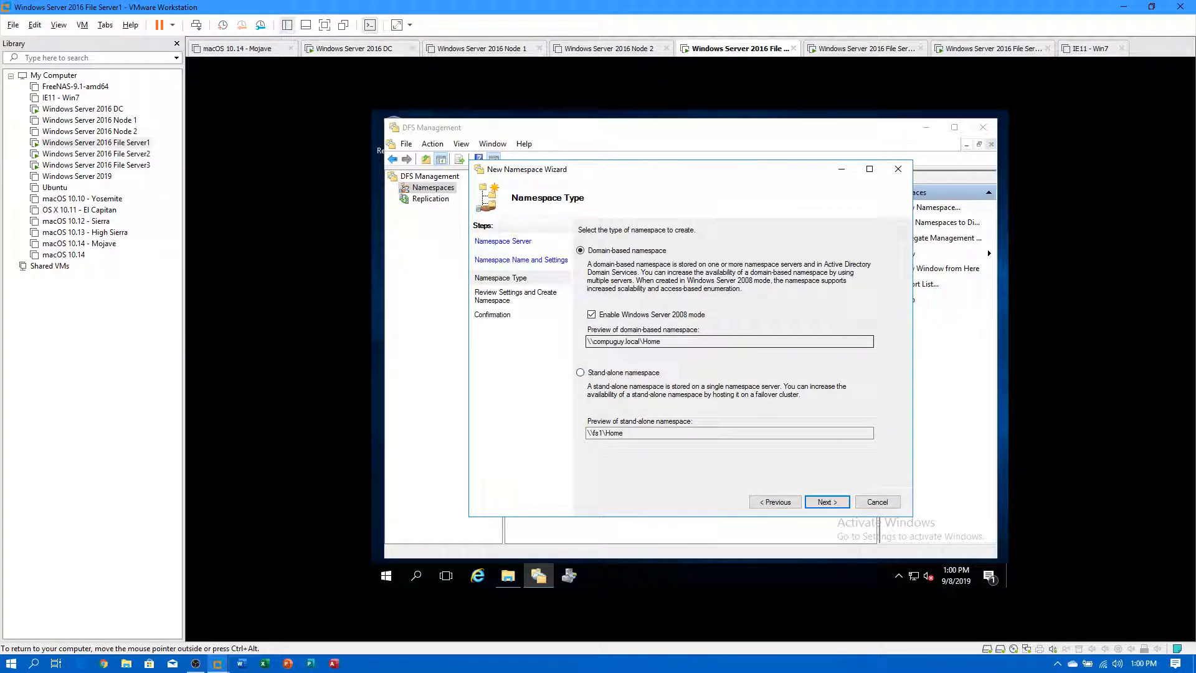
{"action": "left_click_drag", "start_coordinate": [587, 342], "coordinate": [663, 341]}
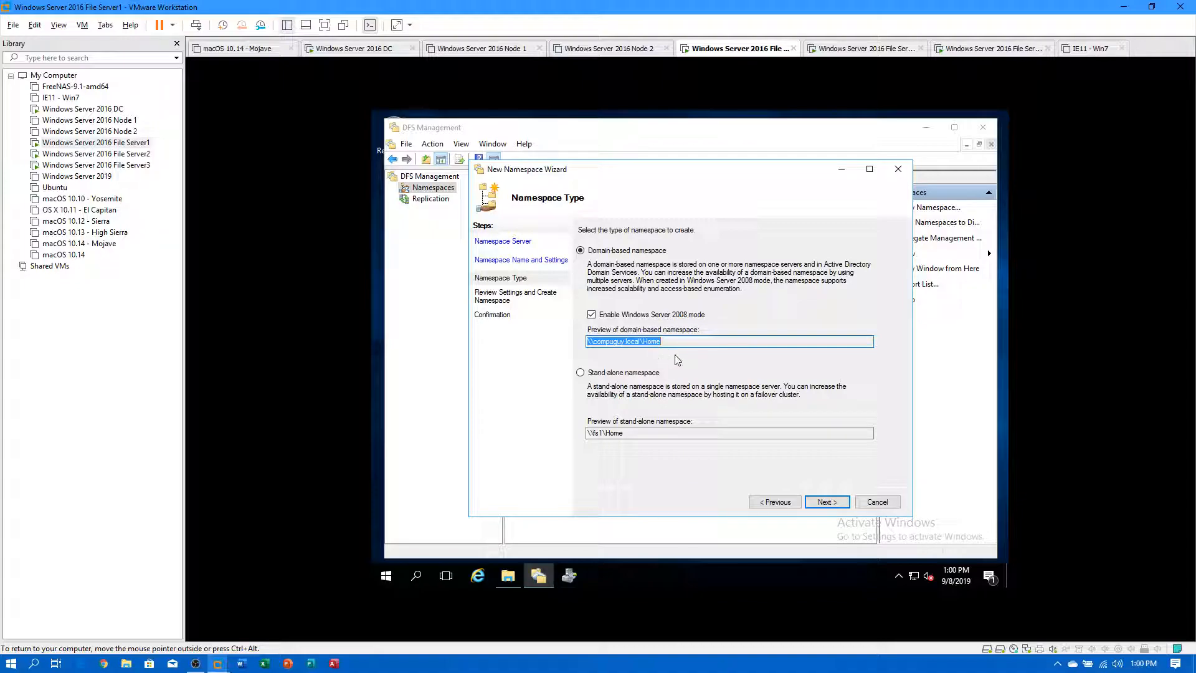
{"action": "left_click", "coordinate": [826, 502]}
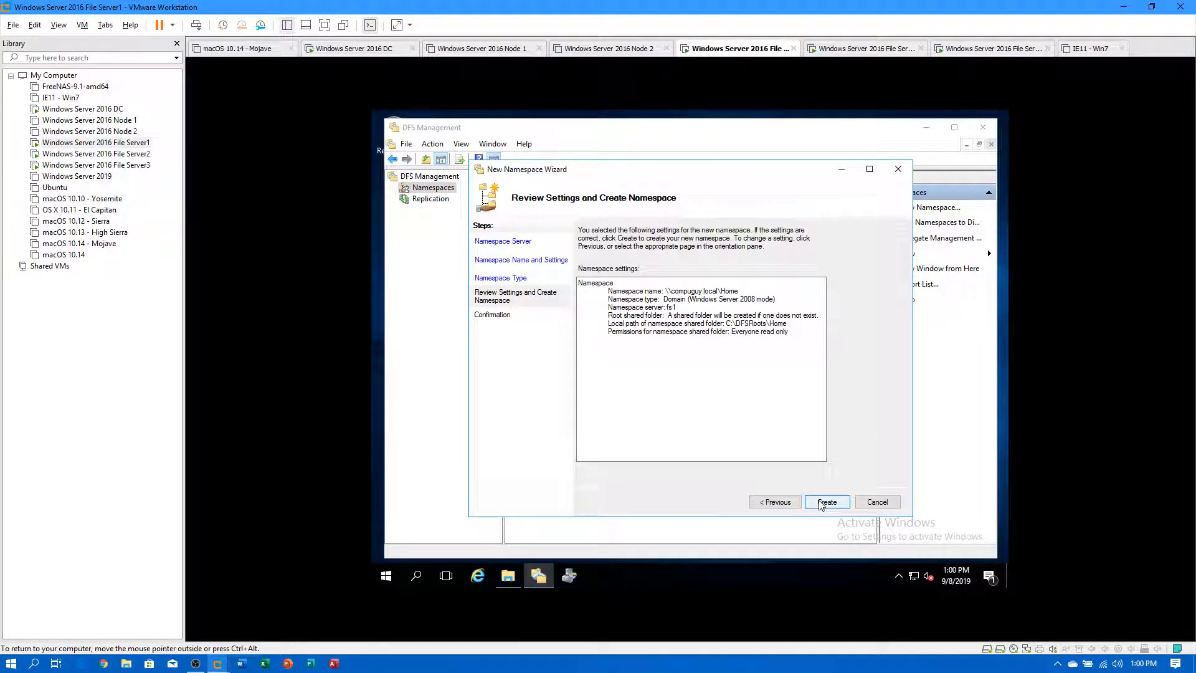
{"action": "left_click", "coordinate": [819, 503]}
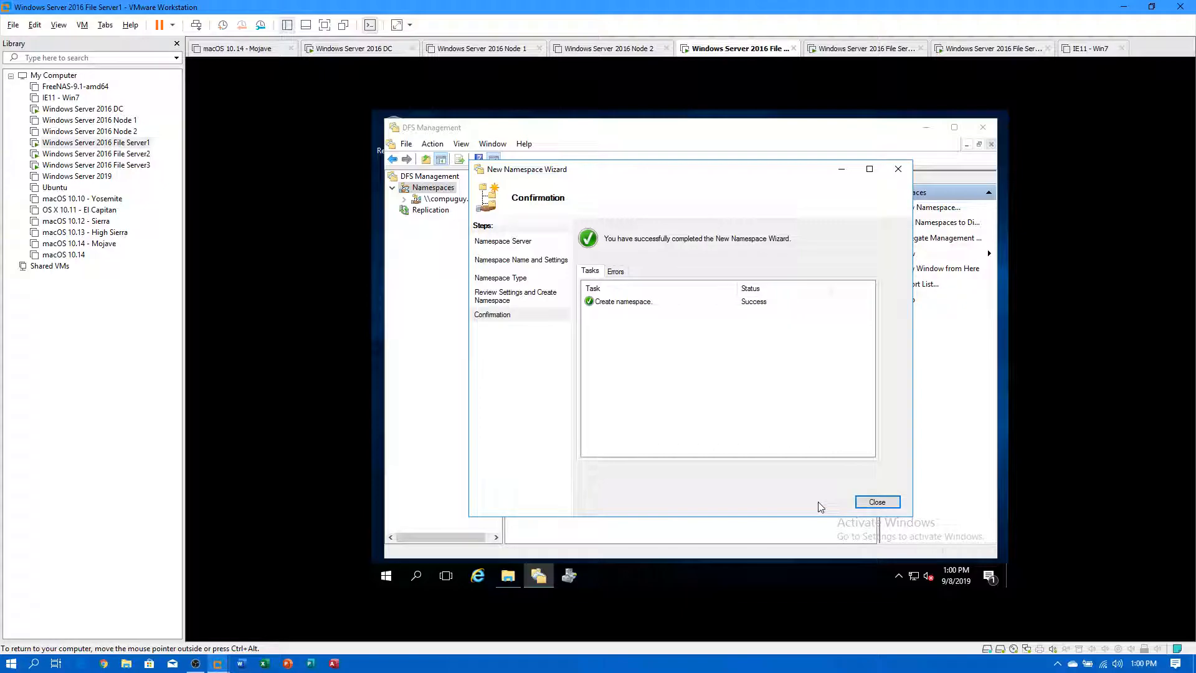
{"action": "left_click", "coordinate": [861, 502]}
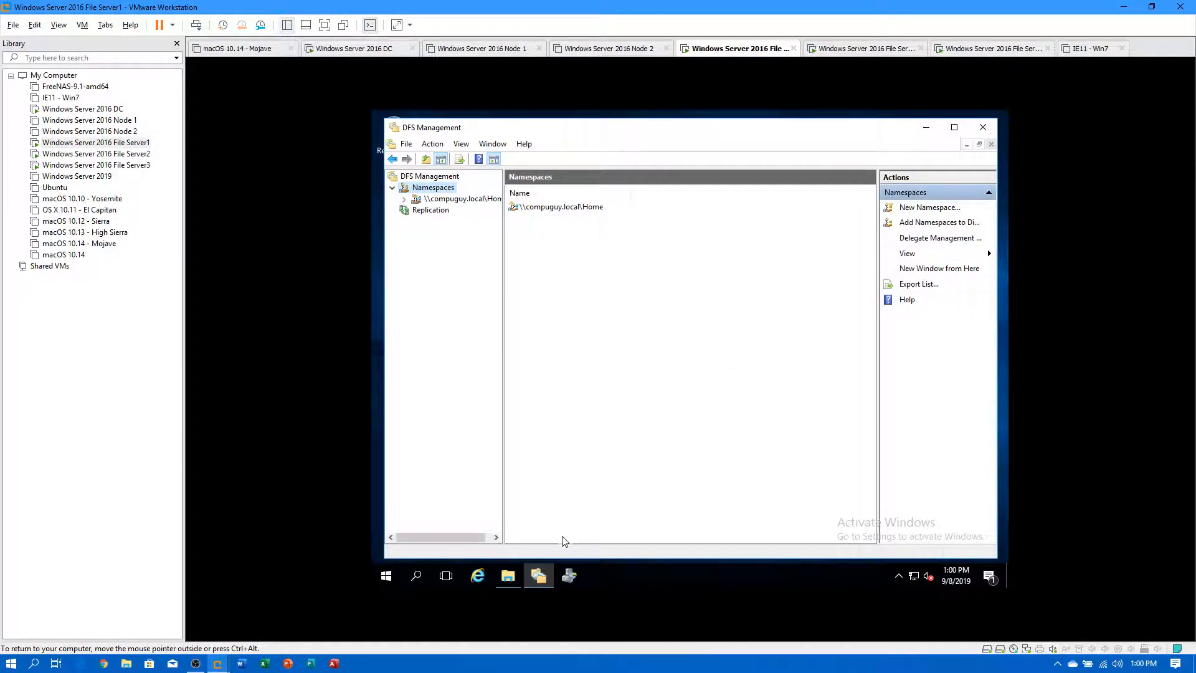
Create a test1 folder in Shares (E:)\Home, then minimize File Explorer.
{"action": "mouse_move", "coordinate": [538, 574]}
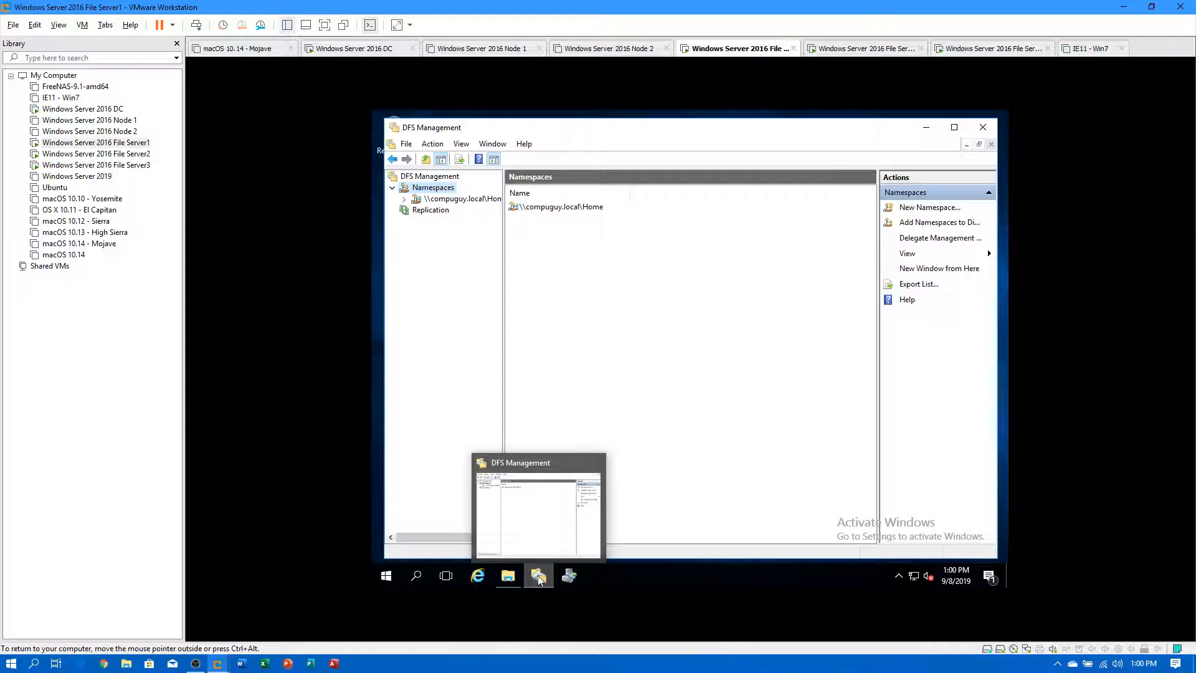
{"action": "left_click", "coordinate": [510, 576]}
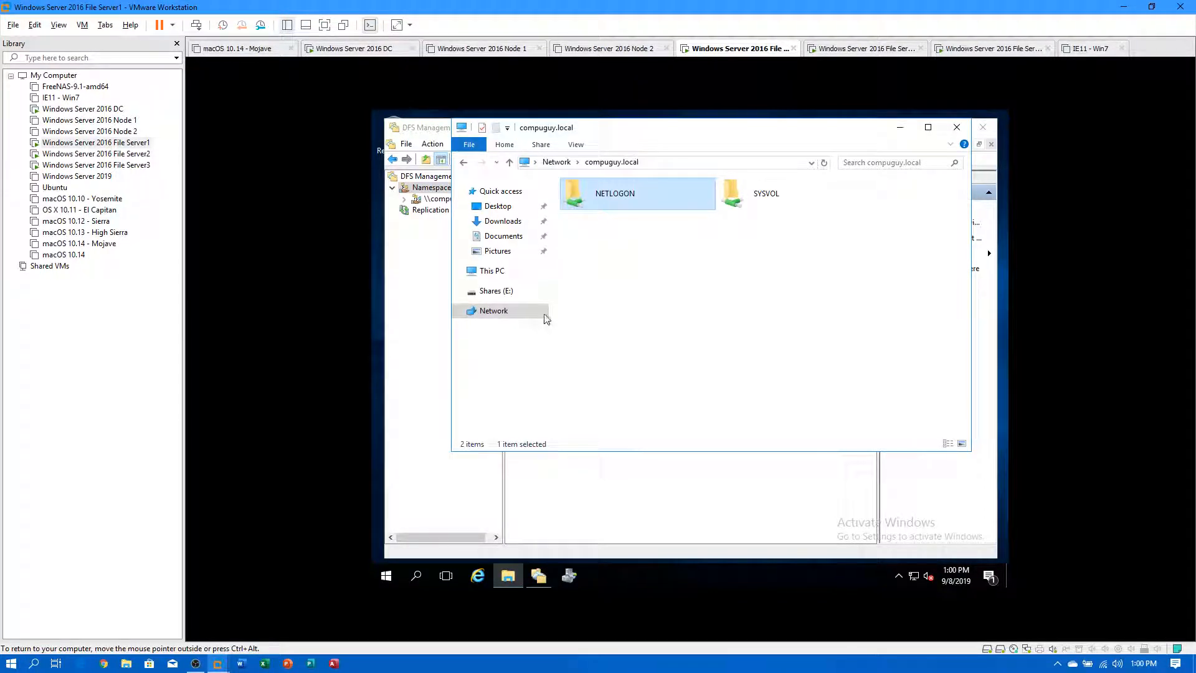
{"action": "left_click", "coordinate": [508, 291]}
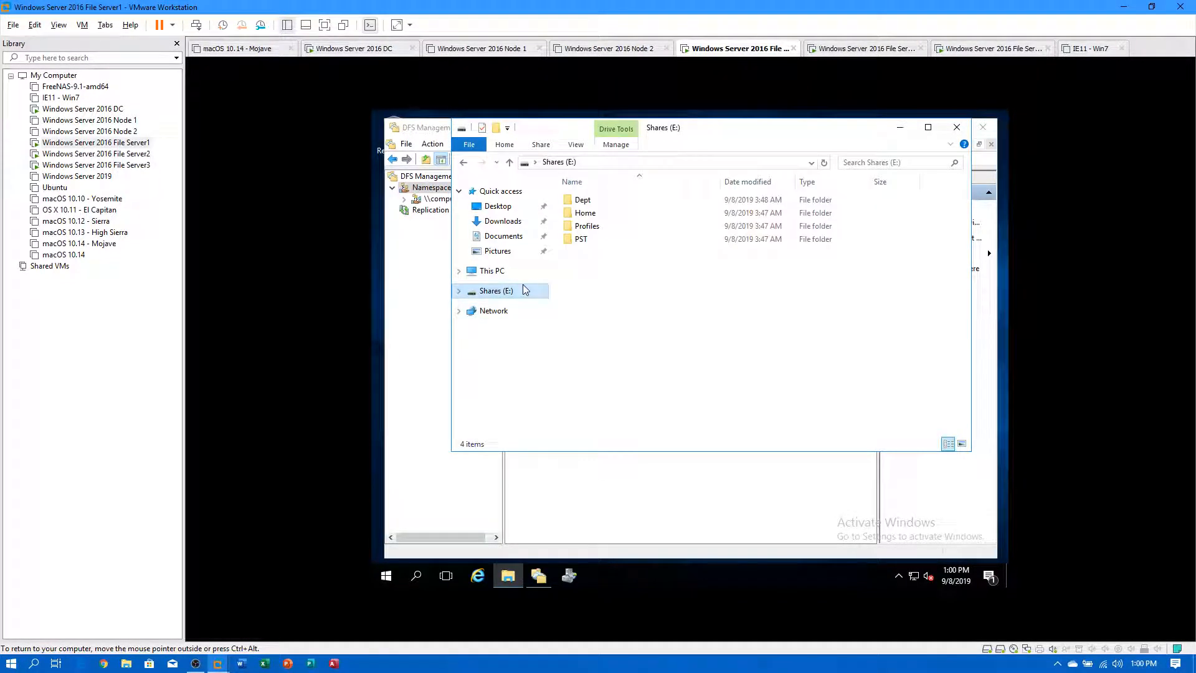
{"action": "double_click", "coordinate": [579, 216]}
{"action": "right_click", "coordinate": [599, 271]}
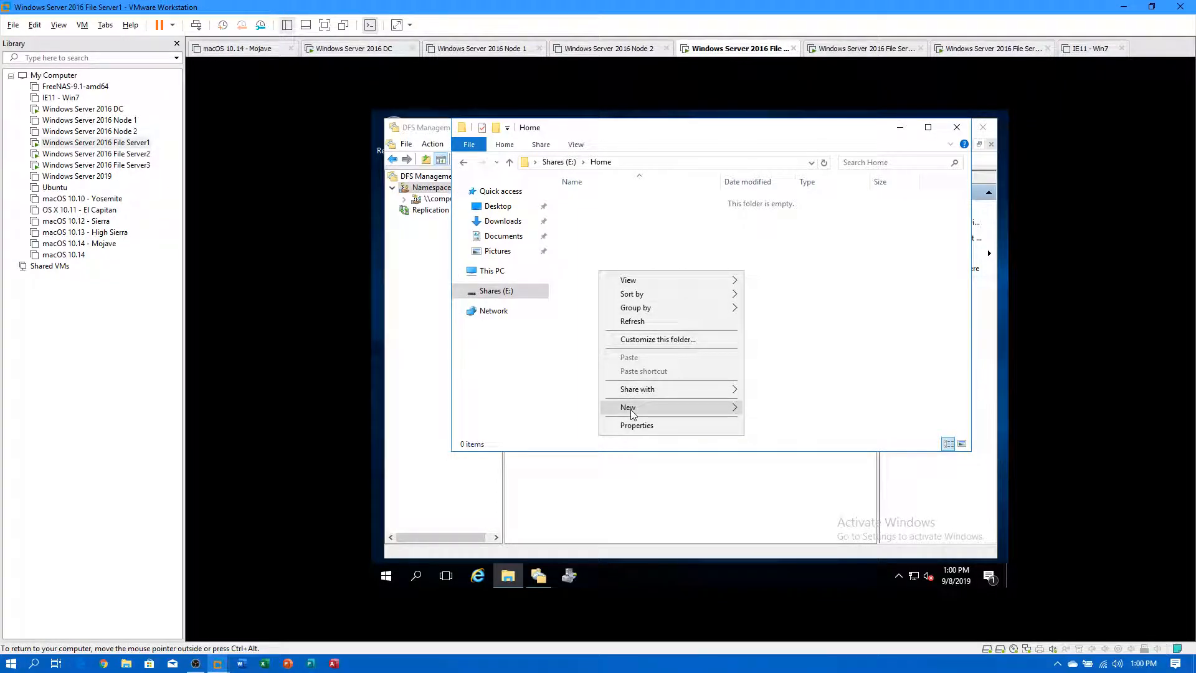
{"action": "mouse_move", "coordinate": [633, 408]}
{"action": "left_click", "coordinate": [753, 407]}
{"action": "type", "text": "test1"}
{"action": "key", "text": "Return"}
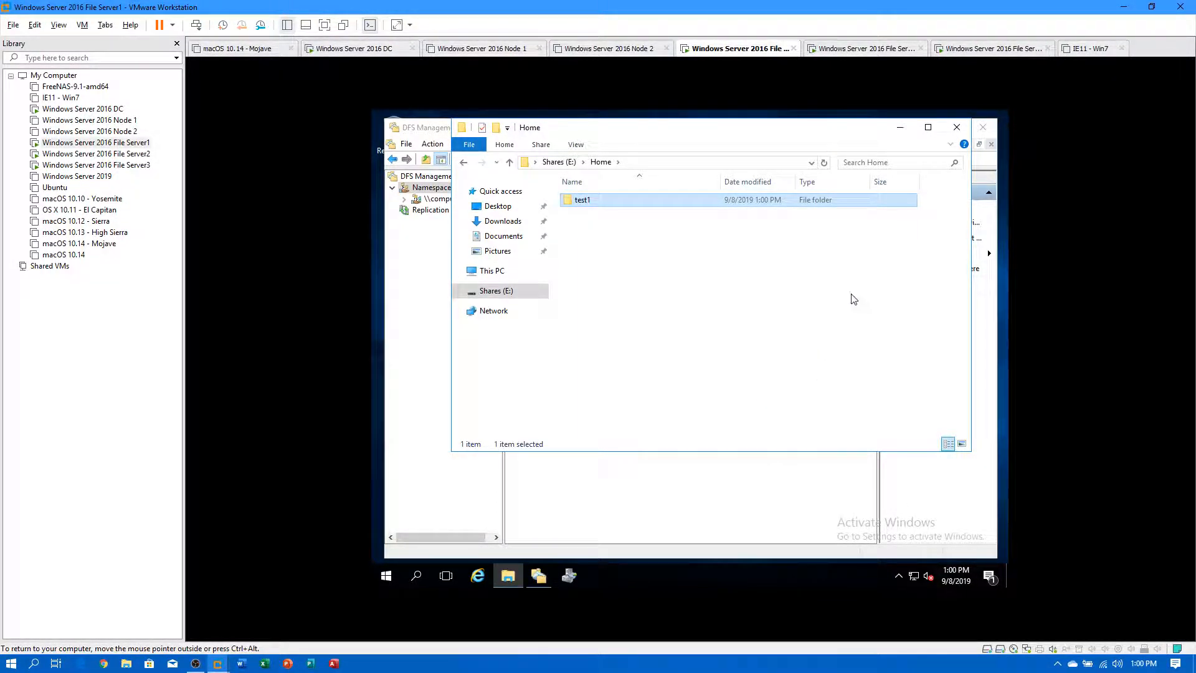
{"action": "left_click", "coordinate": [900, 128]}
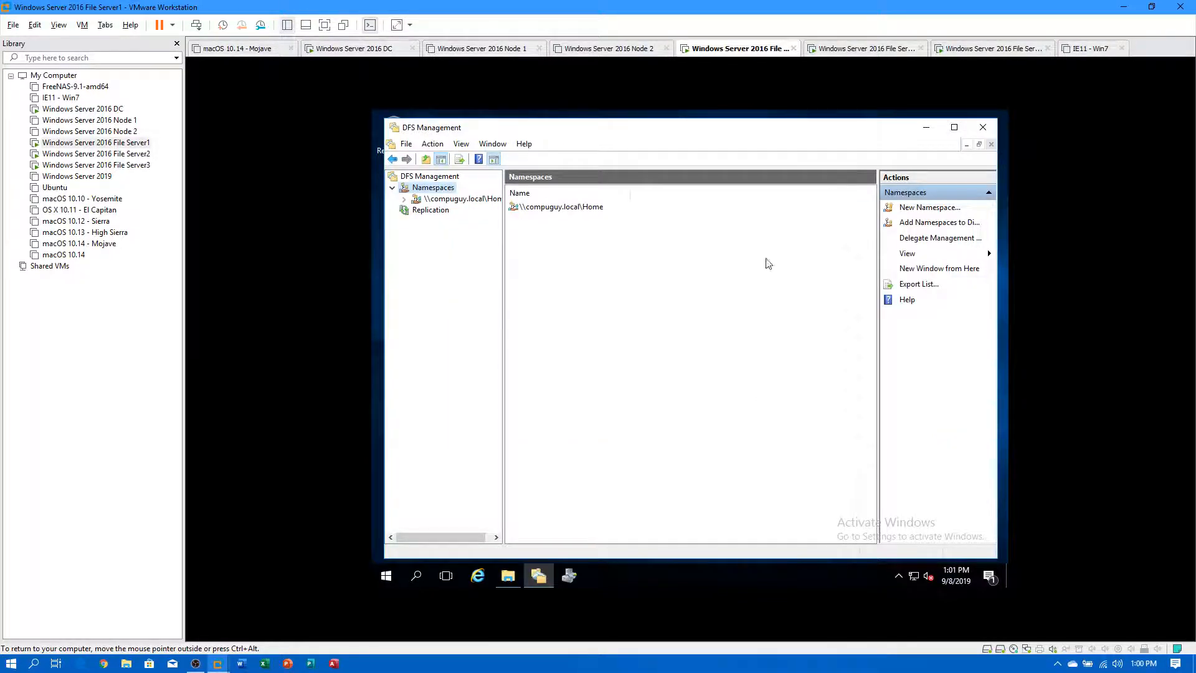
Review the Home namespace's properties, including referral and advanced settings, without changes.
{"action": "left_click", "coordinate": [565, 210]}
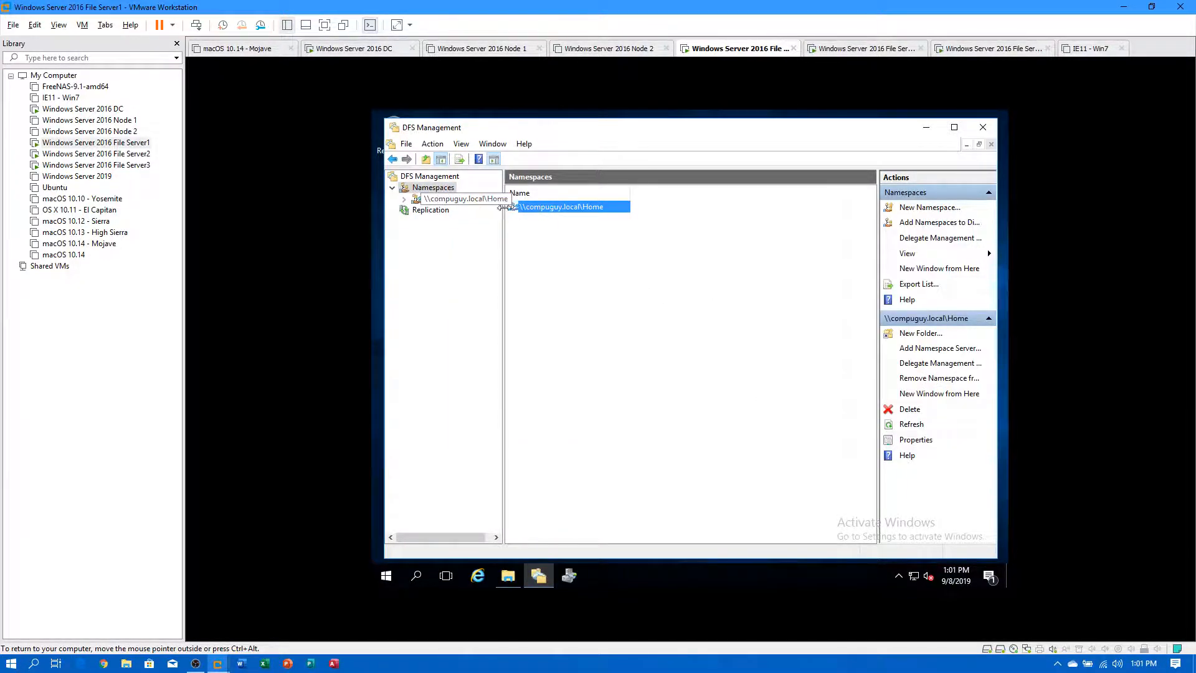
{"action": "right_click", "coordinate": [538, 215]}
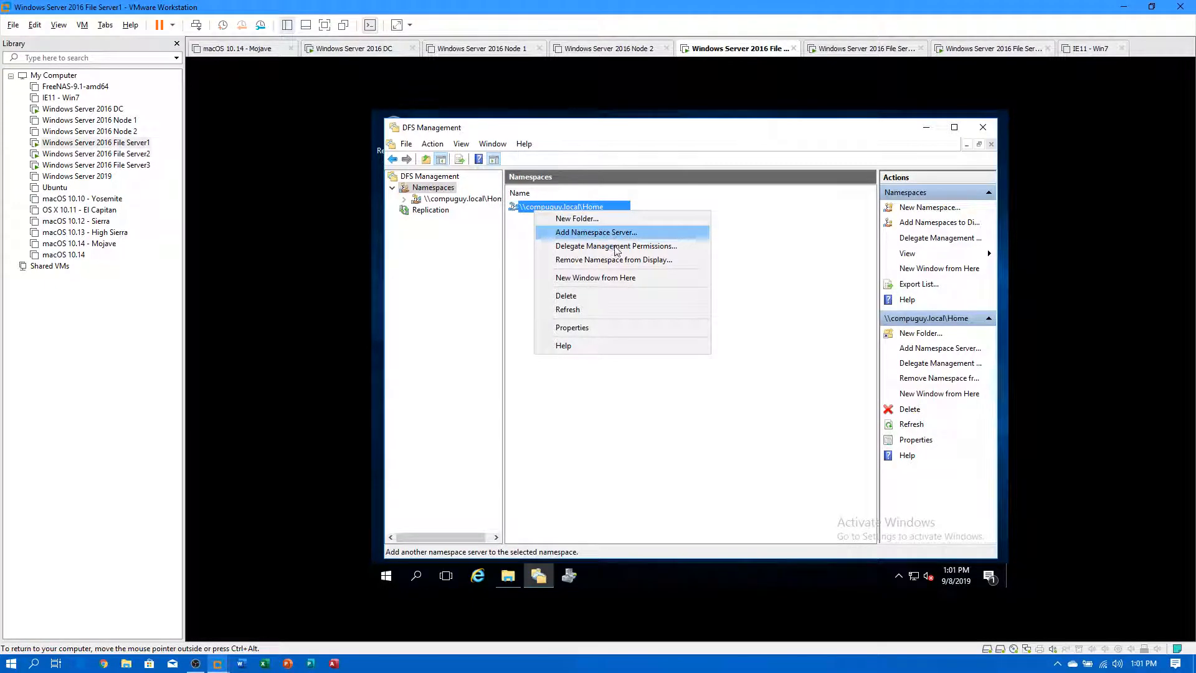
{"action": "left_click", "coordinate": [598, 328]}
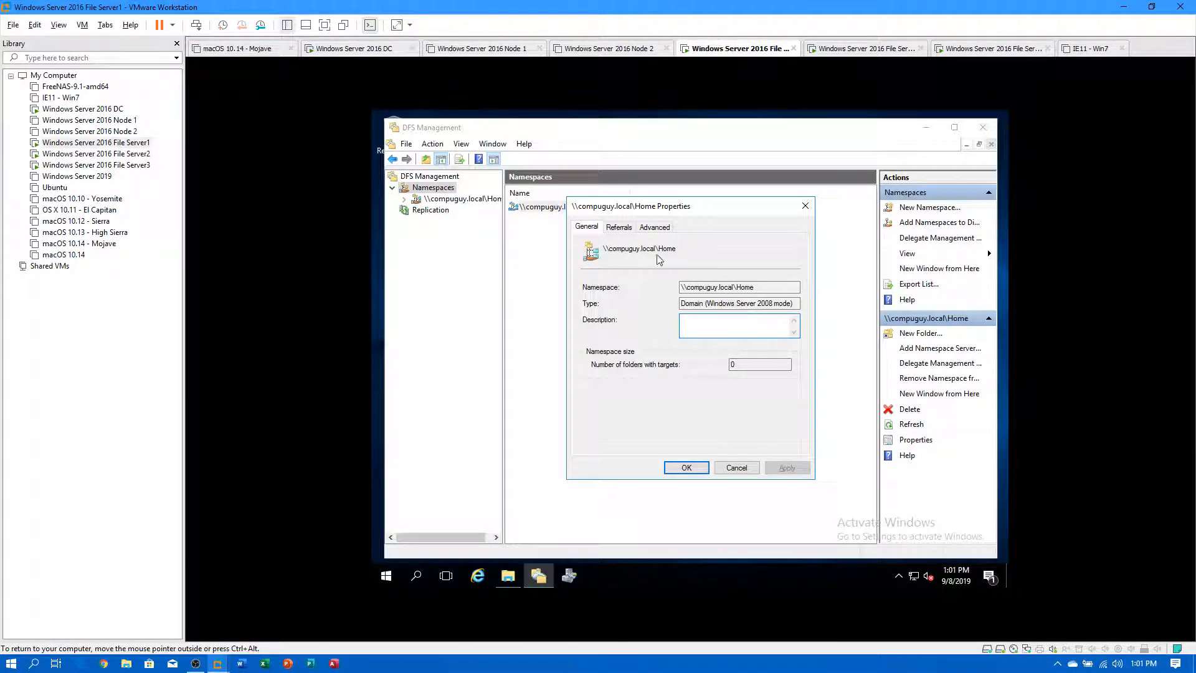
{"action": "left_click", "coordinate": [621, 230]}
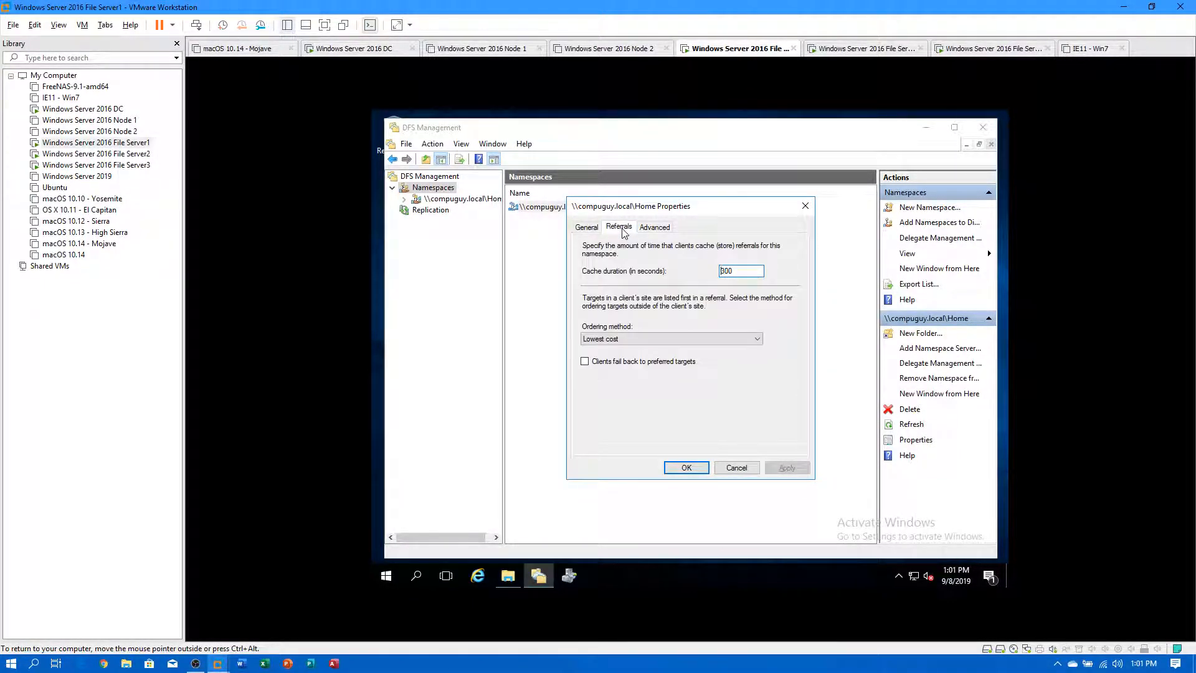
{"action": "left_click", "coordinate": [658, 233]}
{"action": "left_click", "coordinate": [737, 468]}
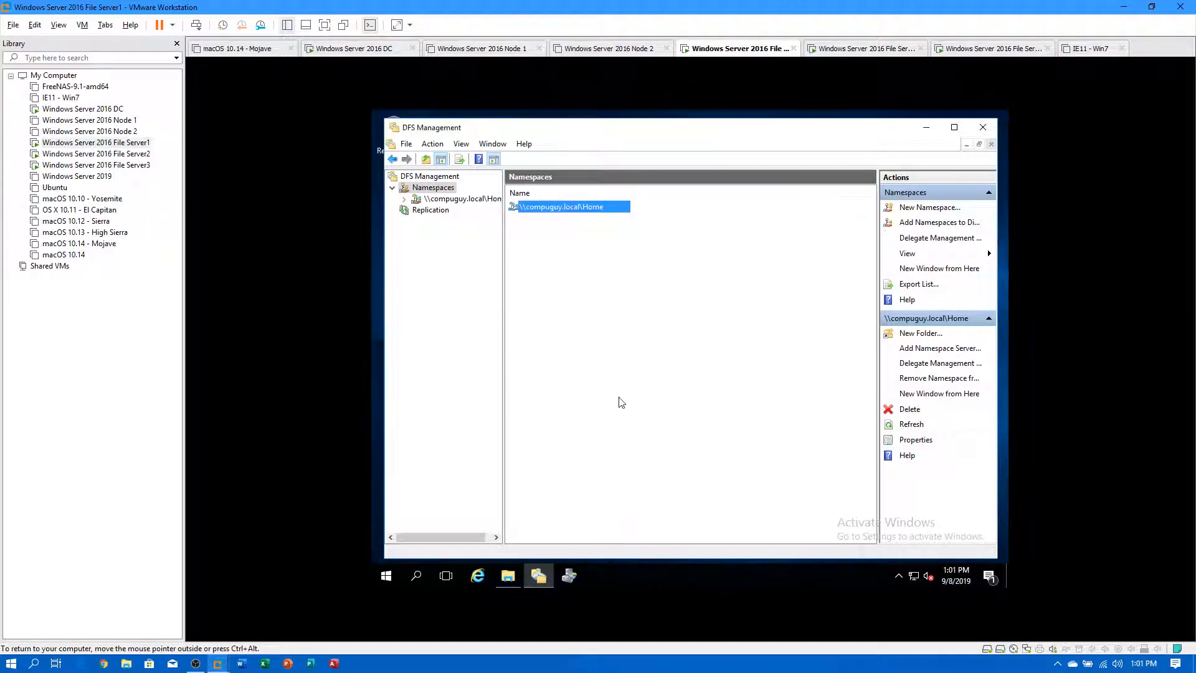
Inspect the \\FS1\Home namespace server and its properties.
{"action": "left_click", "coordinate": [464, 201]}
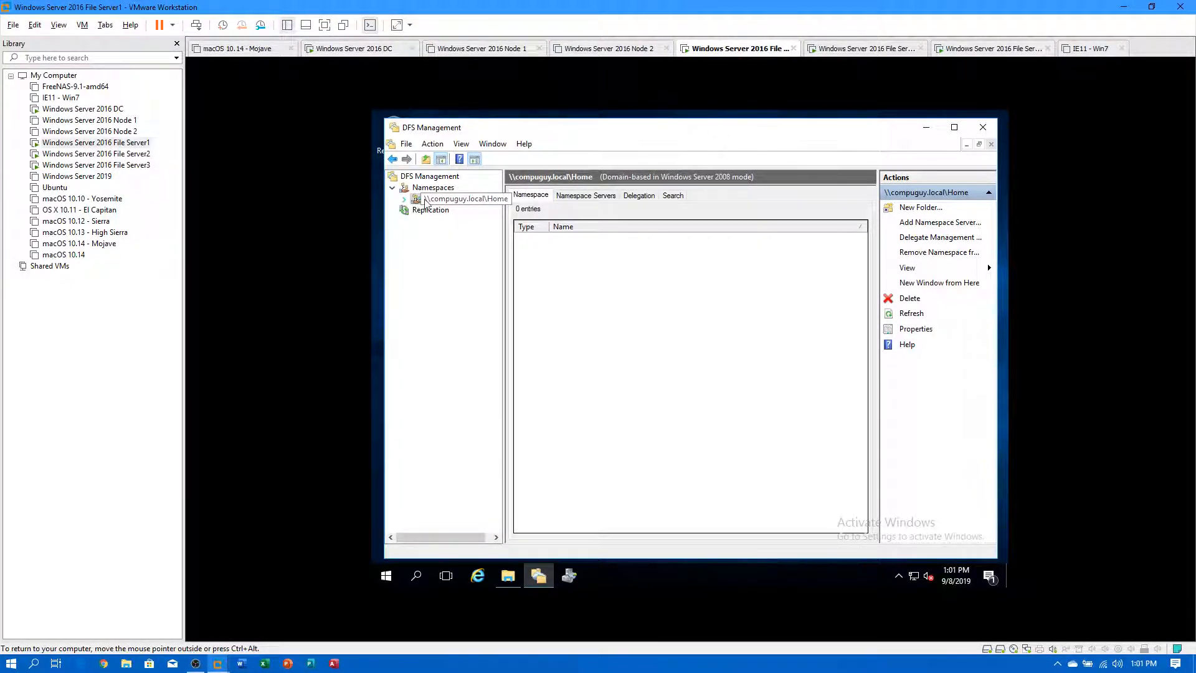
{"action": "left_click", "coordinate": [585, 196]}
{"action": "left_click", "coordinate": [581, 243]}
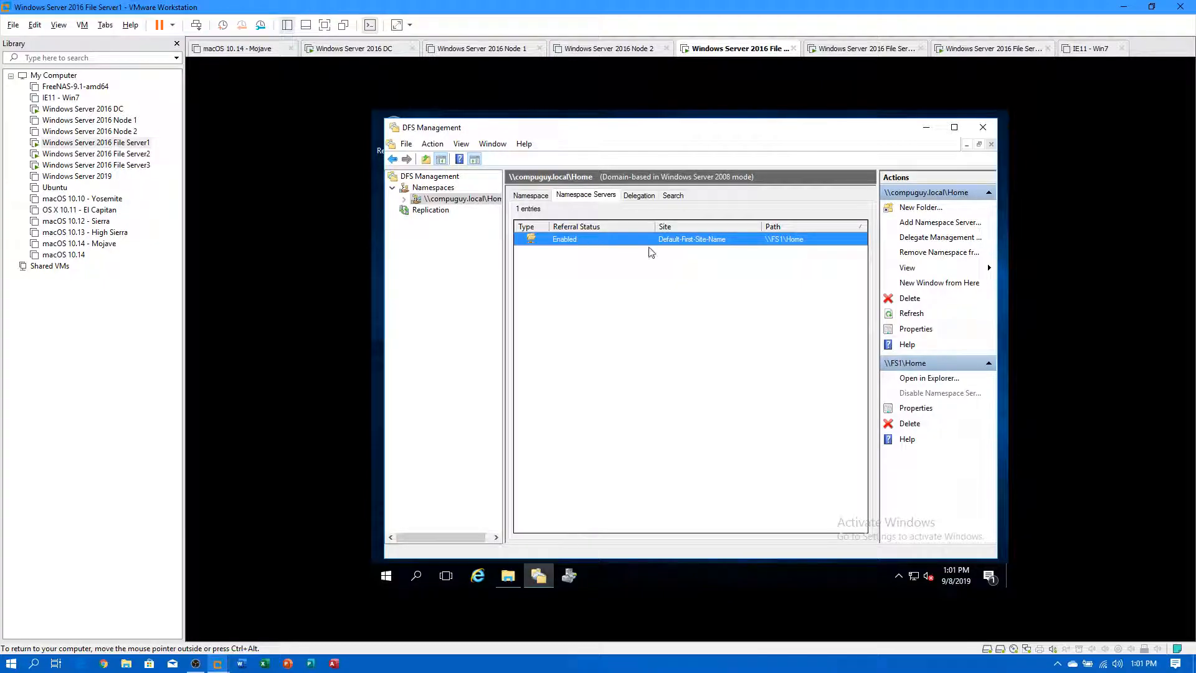
{"action": "left_click", "coordinate": [929, 331]}
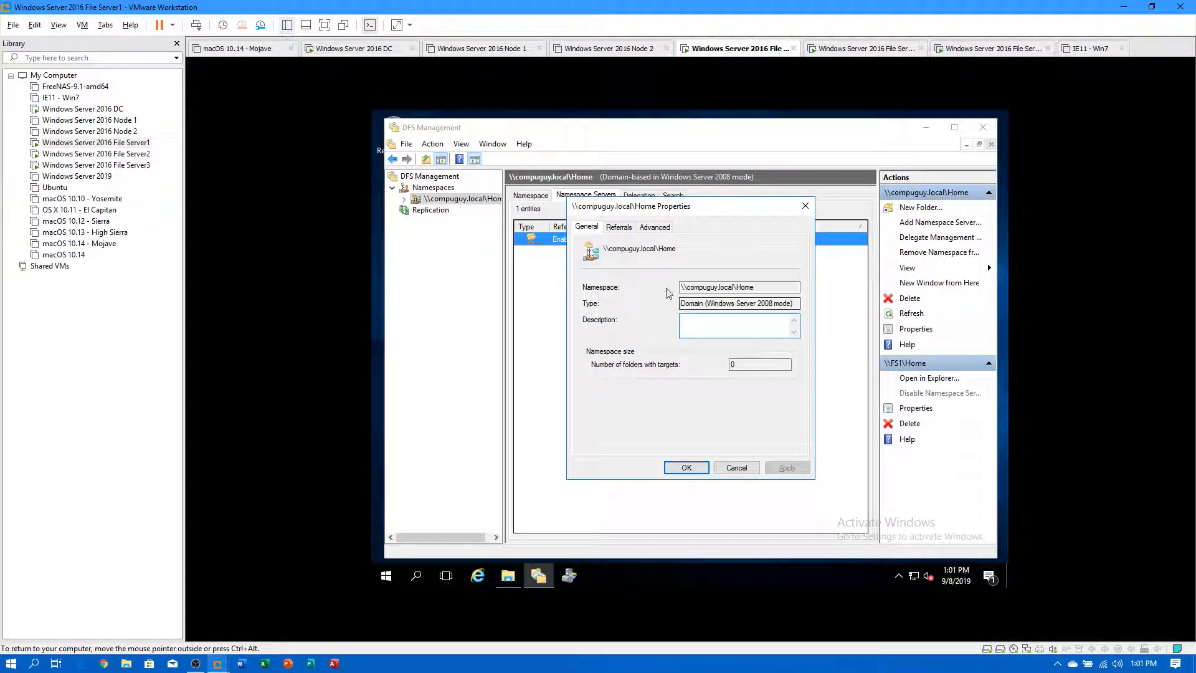
{"action": "left_click", "coordinate": [616, 228]}
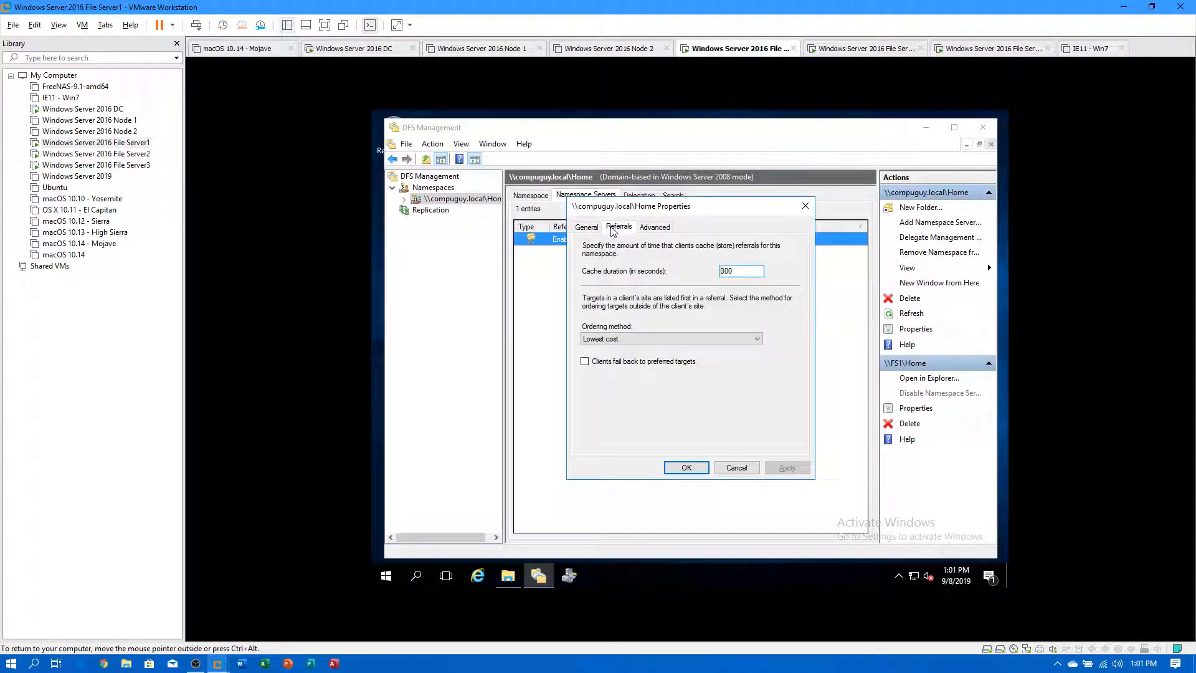
{"action": "left_click", "coordinate": [655, 227]}
{"action": "left_click", "coordinate": [687, 467]}
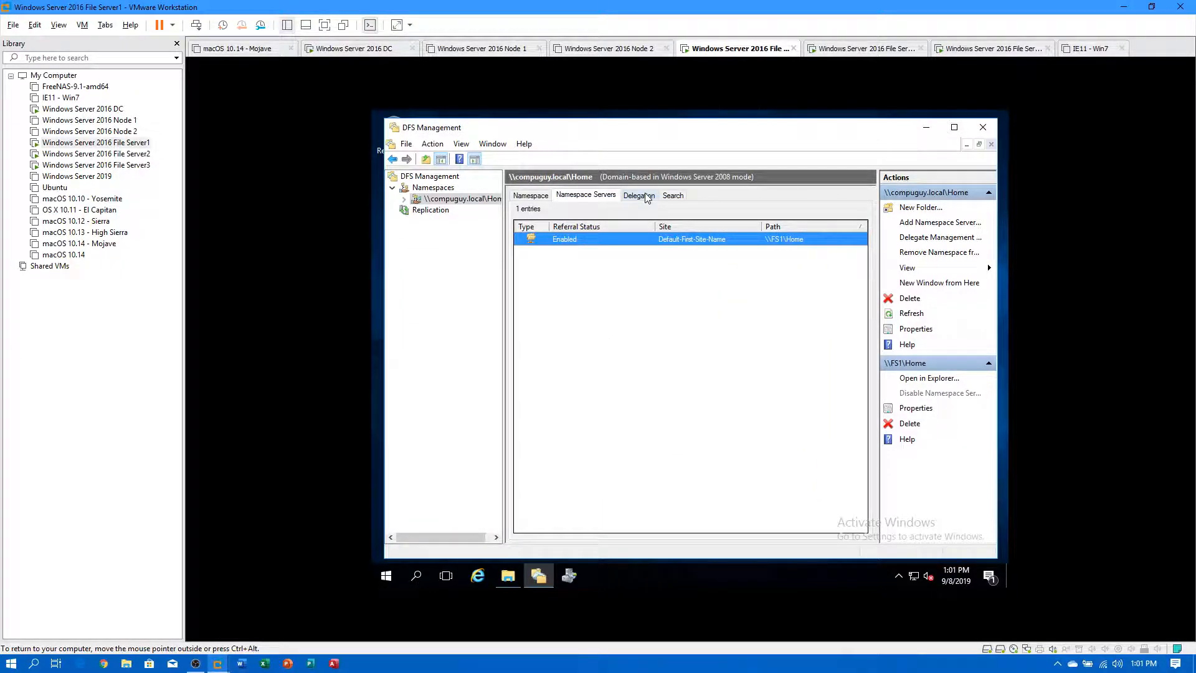
{"action": "right_click", "coordinate": [569, 241]}
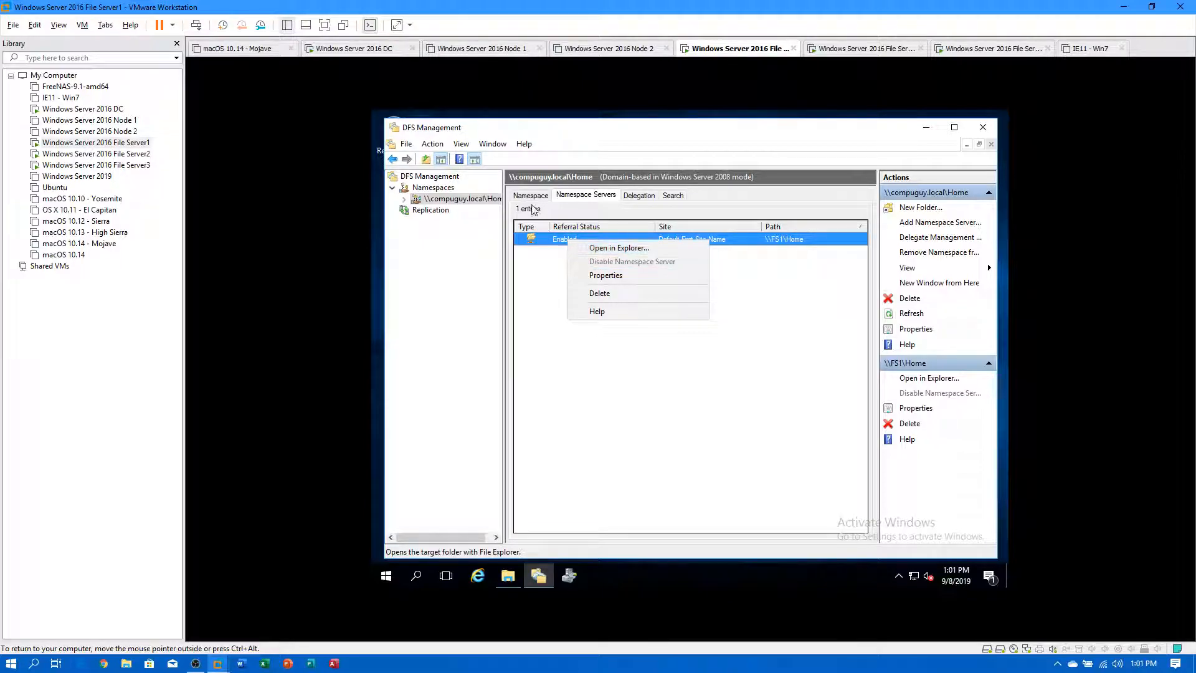
{"action": "left_click", "coordinate": [531, 195]}
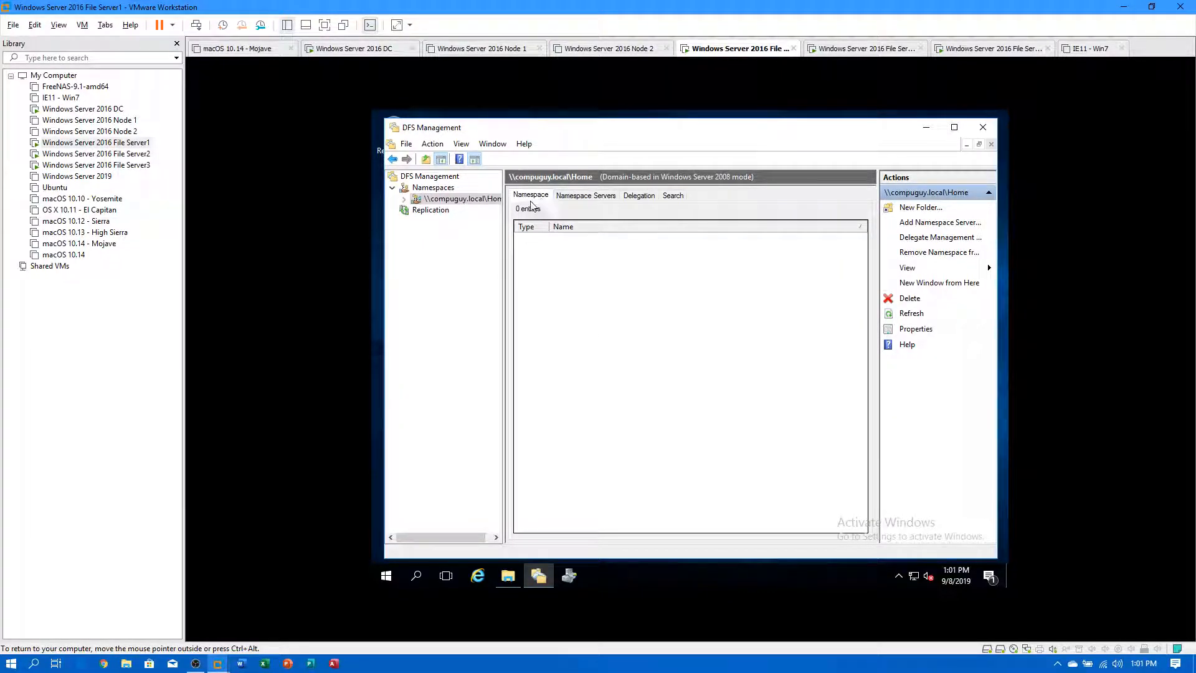
Delete the \\compuguy.local\Home namespace and confirm the deletion.
{"action": "left_click", "coordinate": [434, 187]}
{"action": "right_click", "coordinate": [536, 207]}
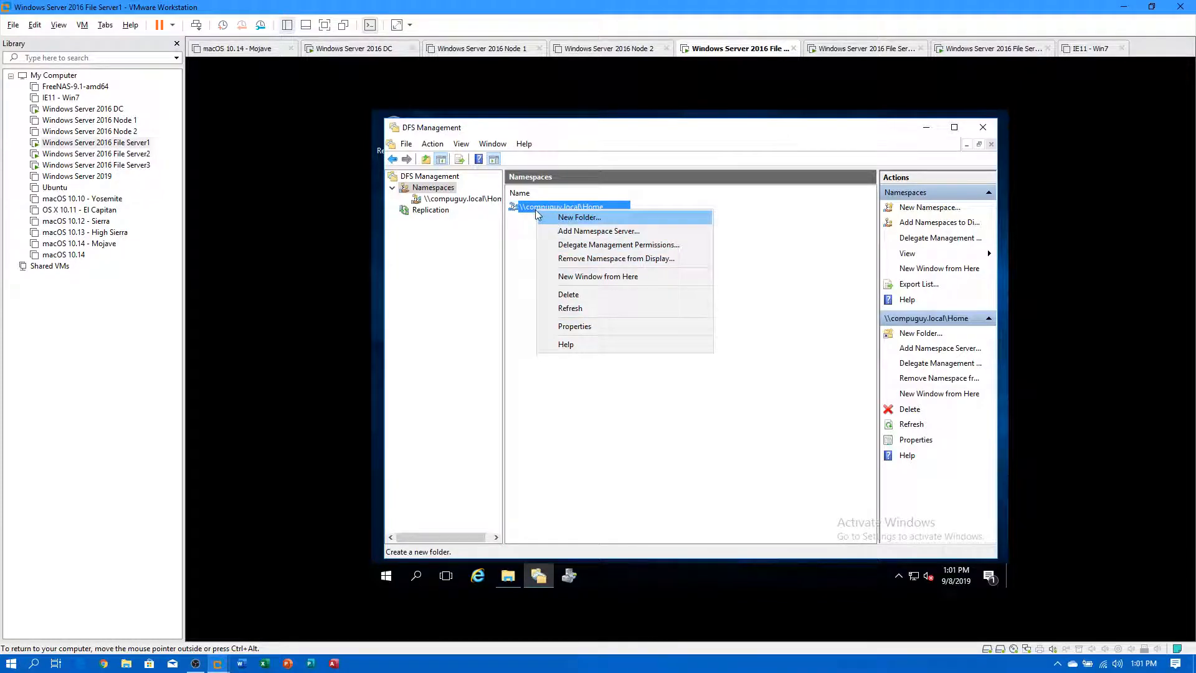
{"action": "left_click", "coordinate": [569, 295]}
{"action": "left_click", "coordinate": [596, 316]}
{"action": "left_click", "coordinate": [788, 342]}
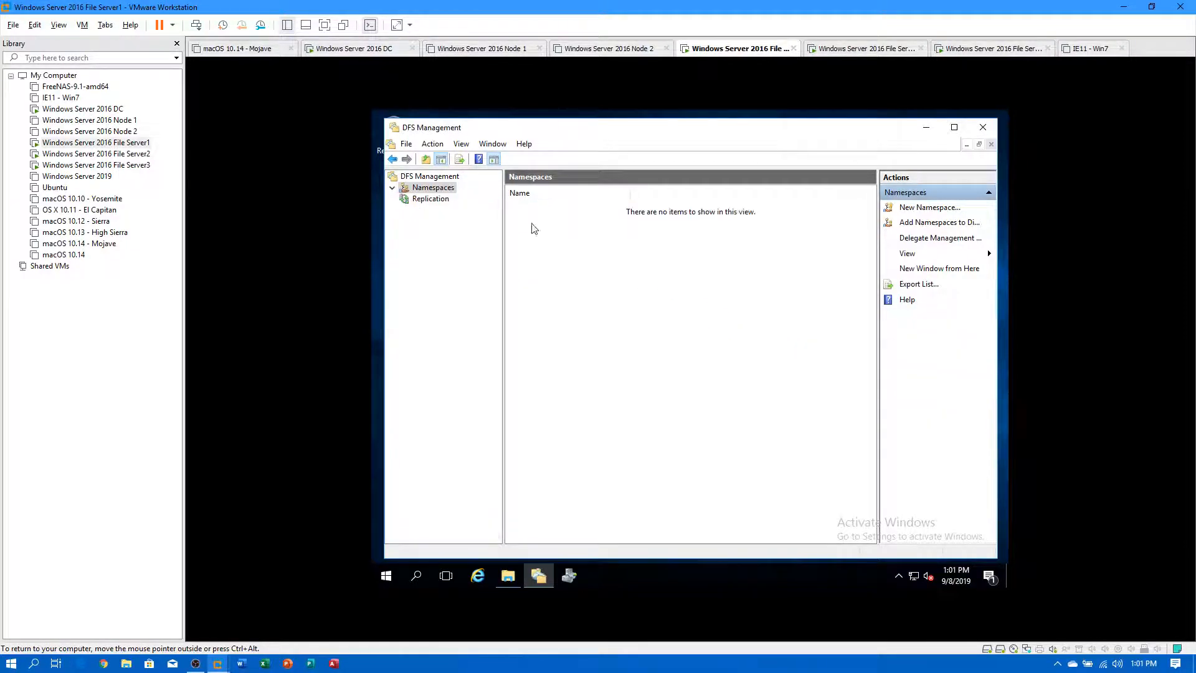
Start a new namespace hosted on FS1 and enter Home as its name.
{"action": "right_click", "coordinate": [433, 189]}
{"action": "left_click", "coordinate": [490, 198]}
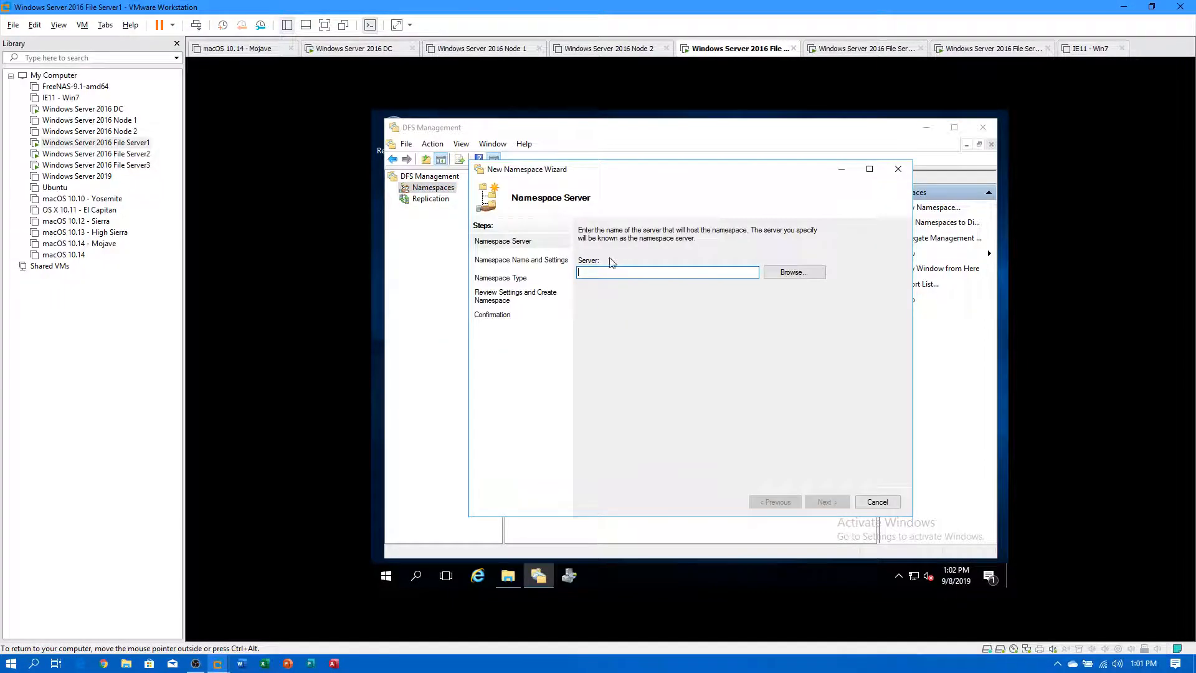
{"action": "type", "text": "FS1"}
{"action": "left_click", "coordinate": [828, 502]}
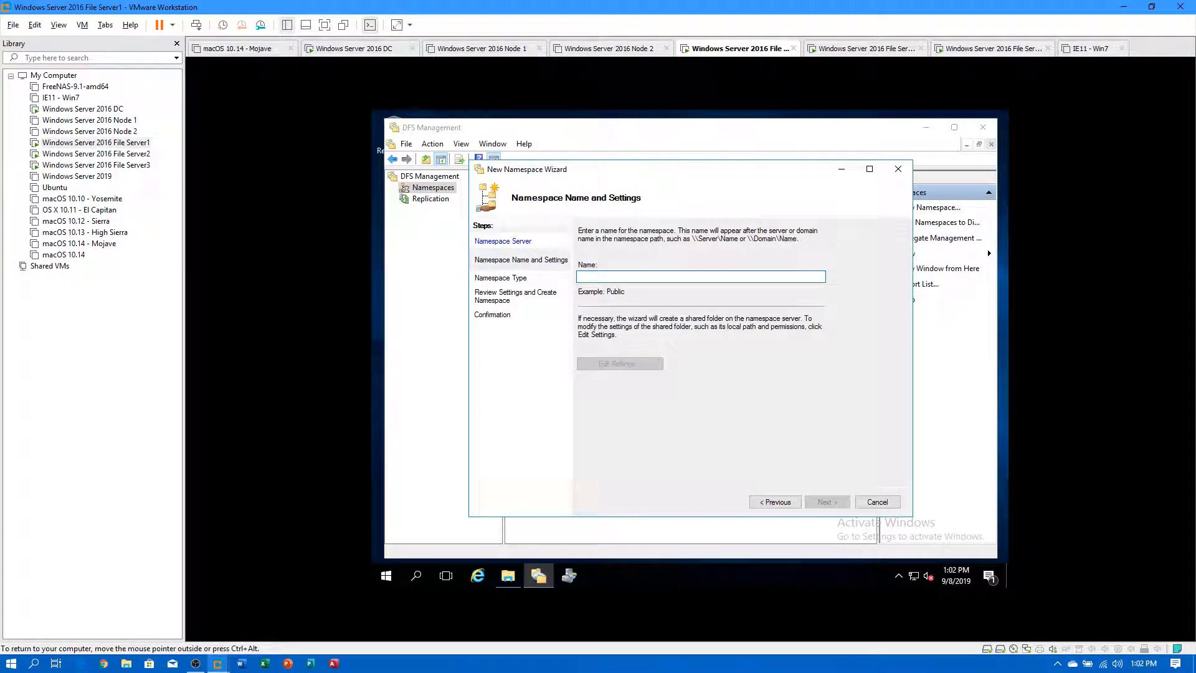
{"action": "type", "text": "Home"}
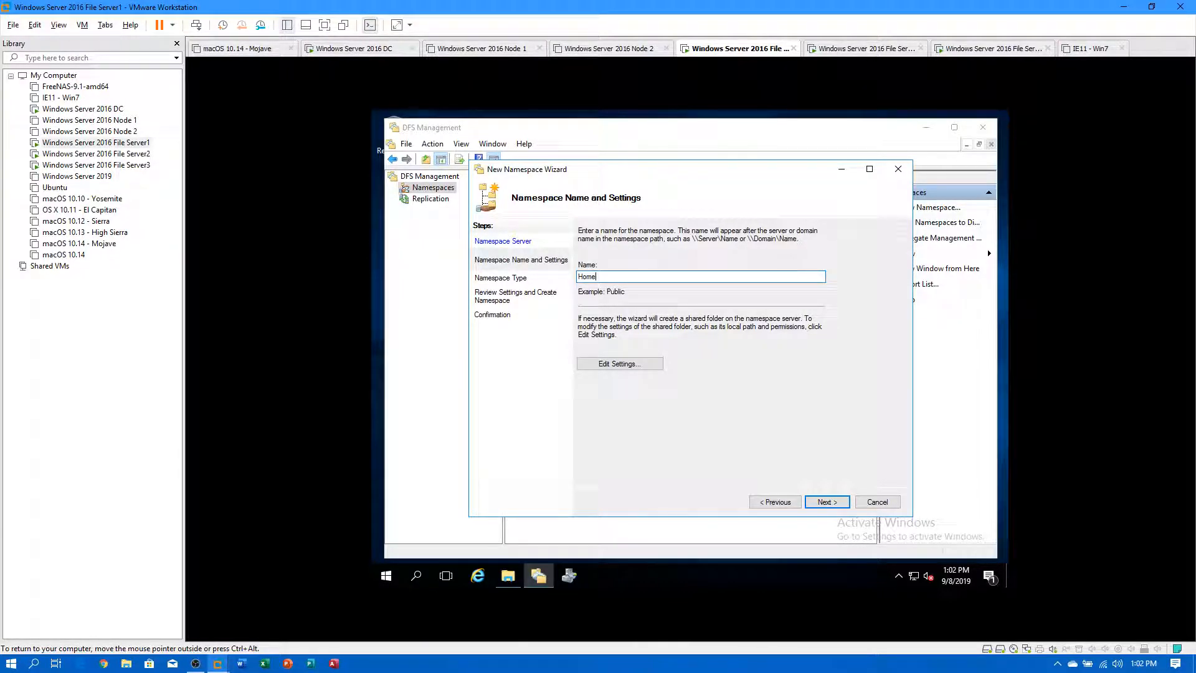
Root the Home namespace at e:\Home with administrators full access, others read/write.
{"action": "left_click", "coordinate": [620, 363]}
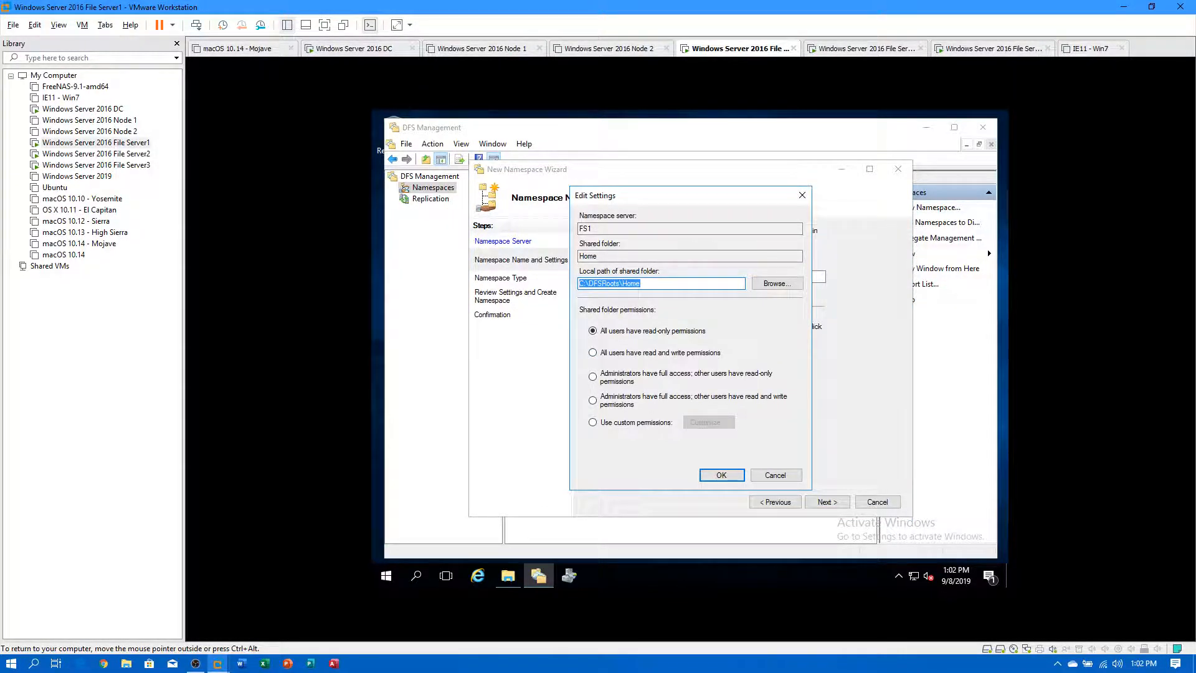
{"action": "left_click", "coordinate": [768, 289]}
{"action": "left_click", "coordinate": [630, 320]}
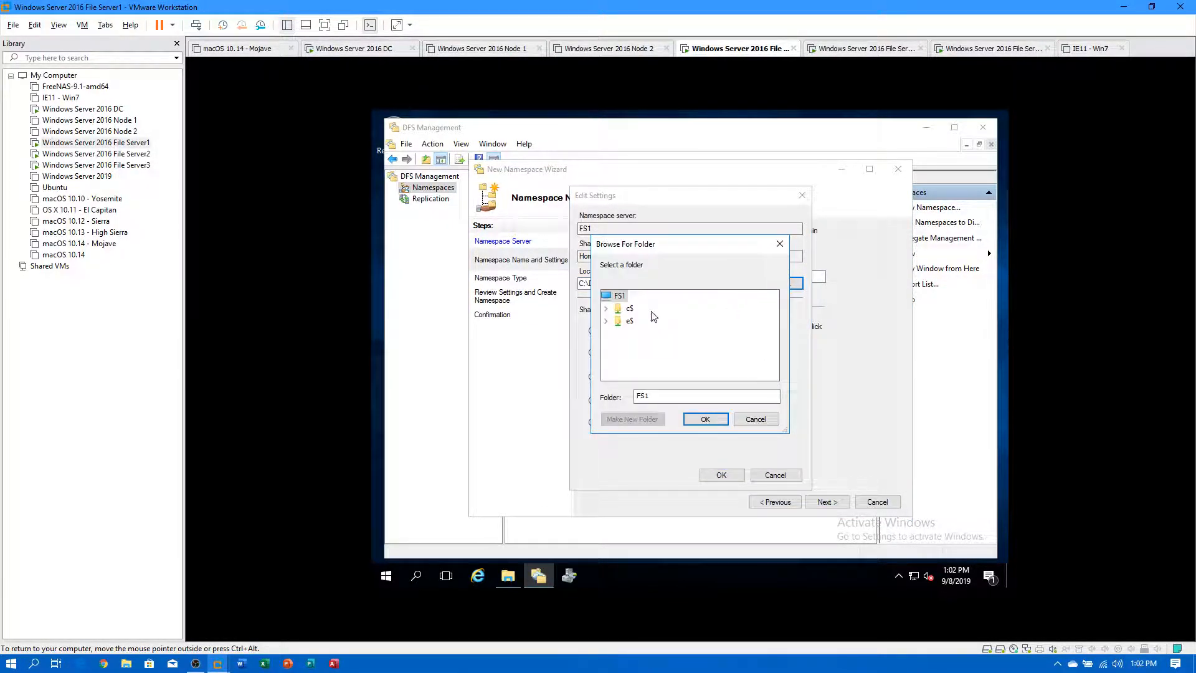
{"action": "double_click", "coordinate": [627, 321]}
{"action": "double_click", "coordinate": [655, 347]}
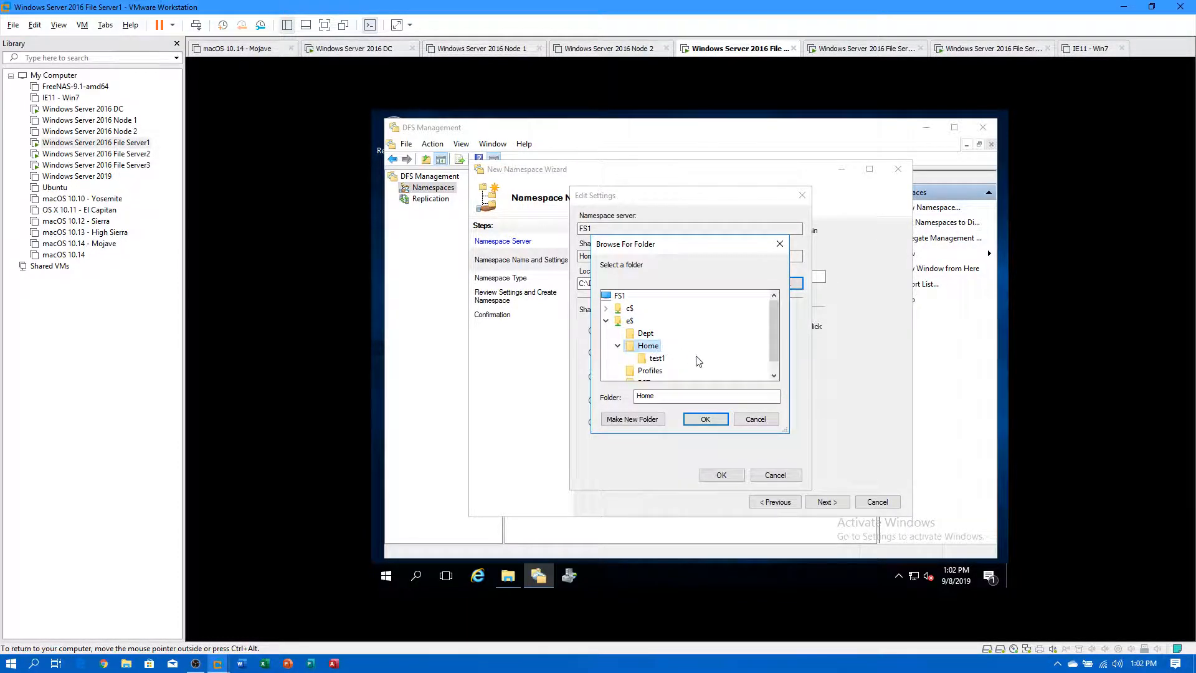
{"action": "left_click", "coordinate": [705, 419]}
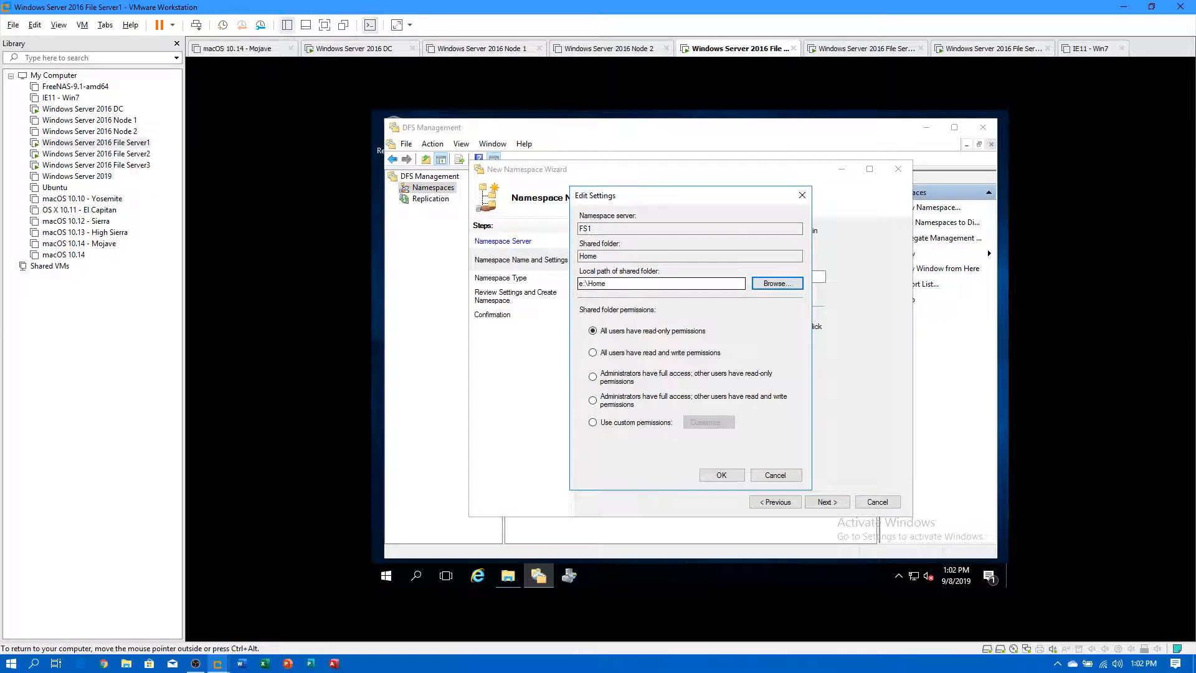
{"action": "left_click", "coordinate": [593, 402]}
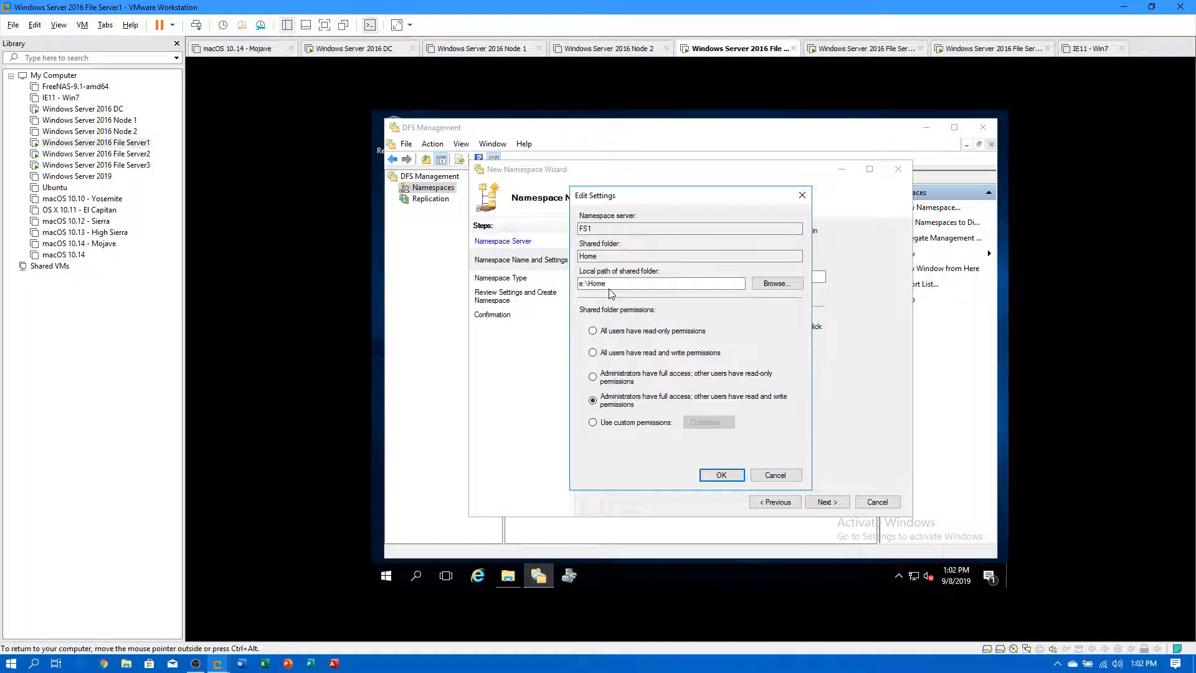
{"action": "left_click", "coordinate": [720, 476]}
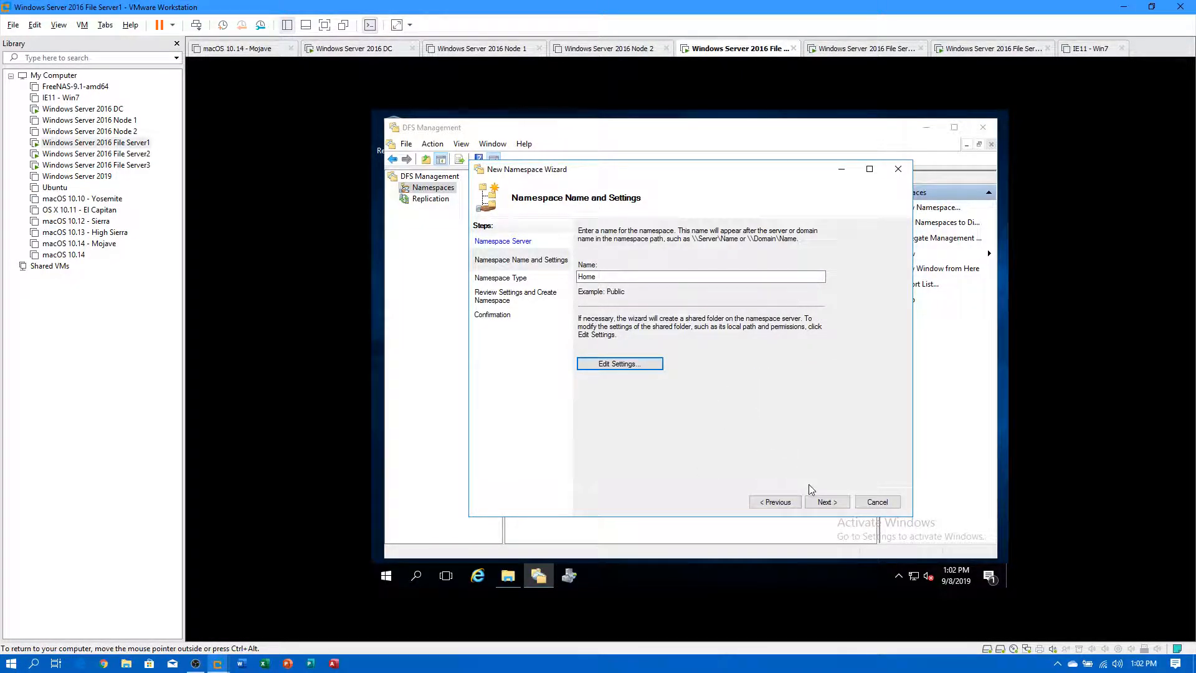
Keep the domain-based type and create the Home namespace.
{"action": "left_click", "coordinate": [826, 502]}
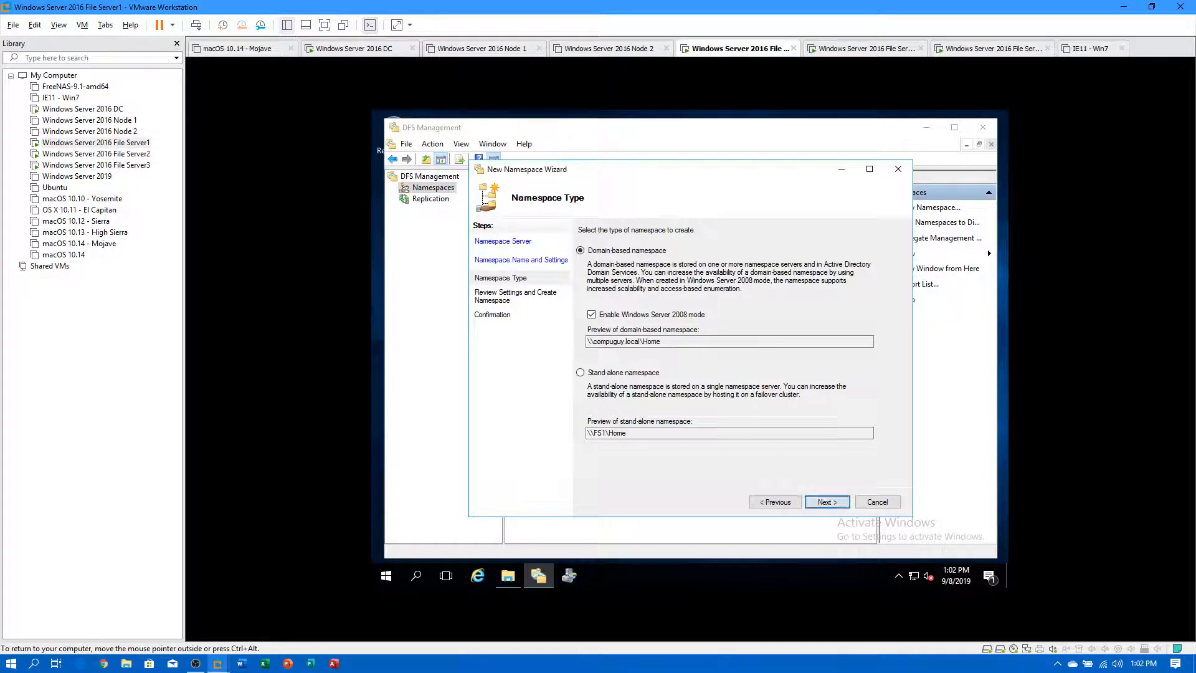
{"action": "left_click", "coordinate": [823, 506]}
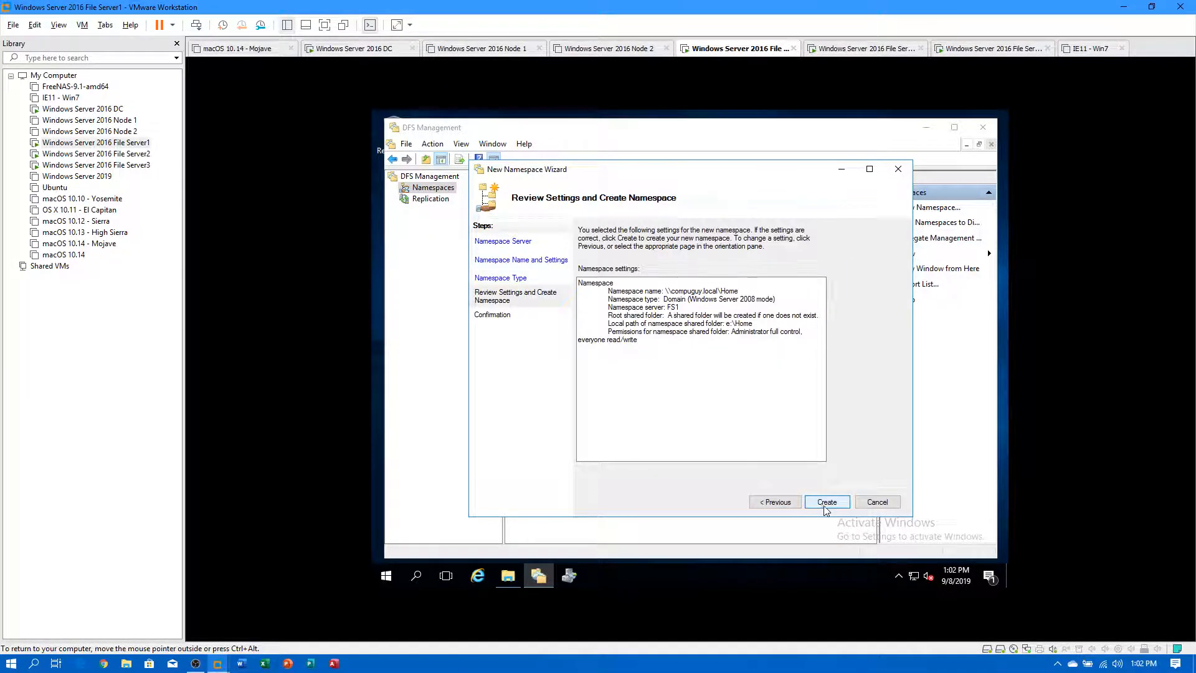
{"action": "left_click", "coordinate": [827, 504]}
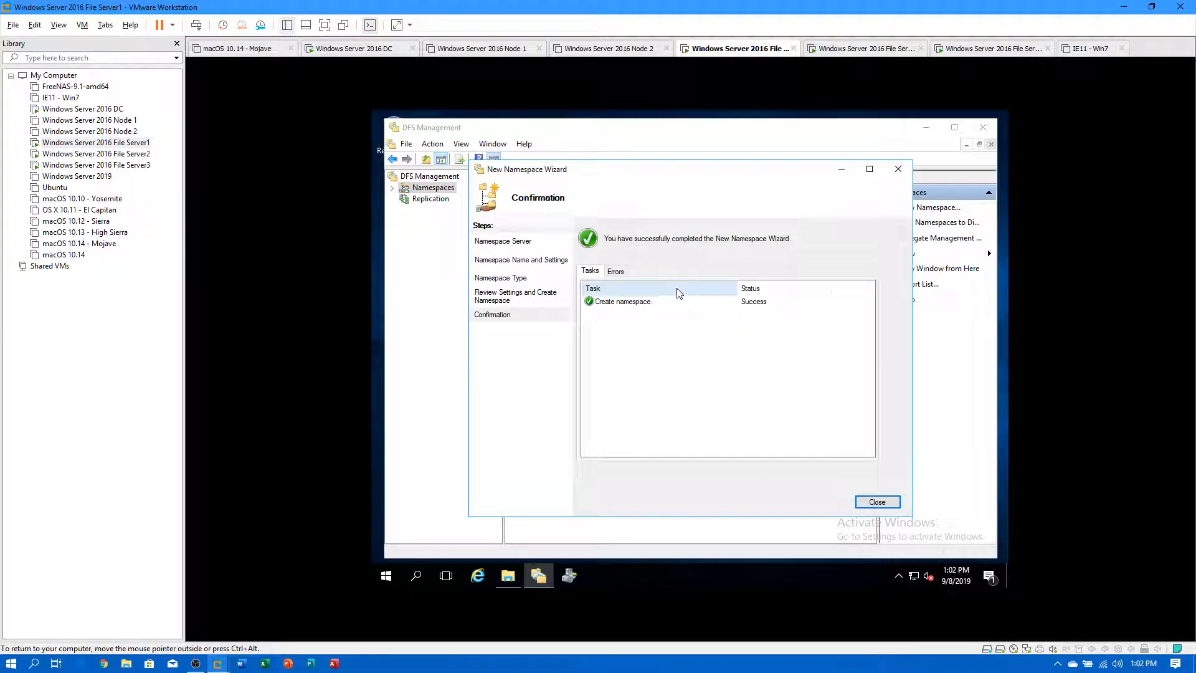
{"action": "left_click", "coordinate": [864, 501]}
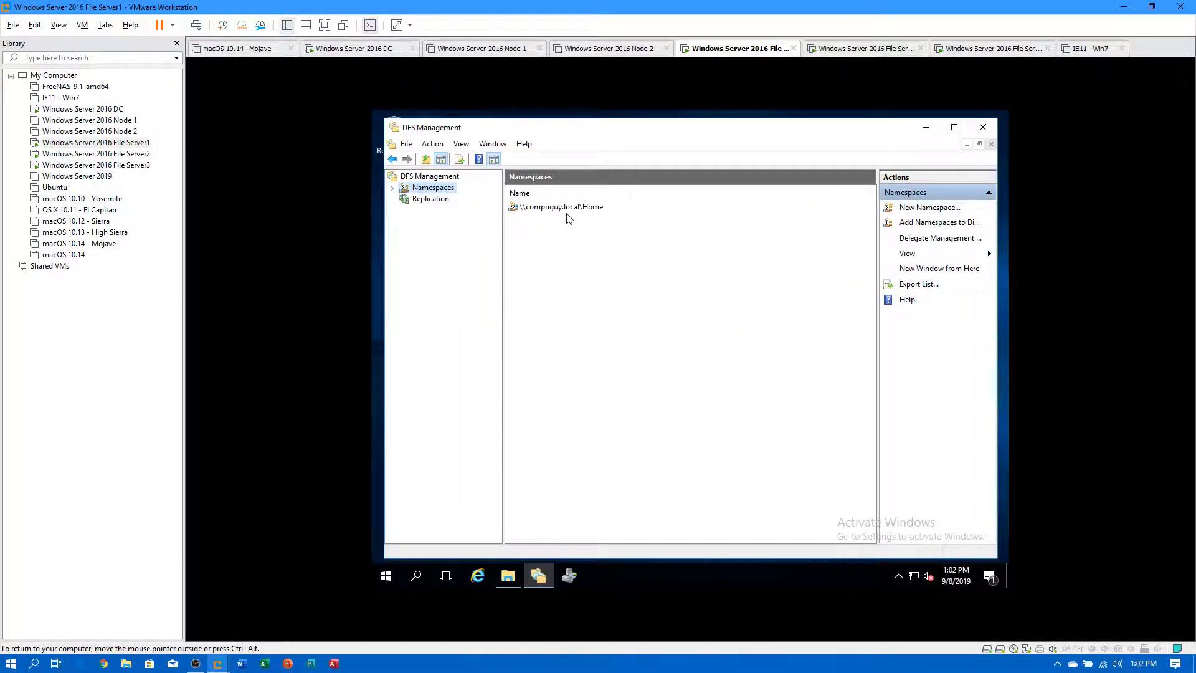
Create a Test2 folder inside \\compuguy.local\home from File Explorer.
{"action": "left_click", "coordinate": [508, 575]}
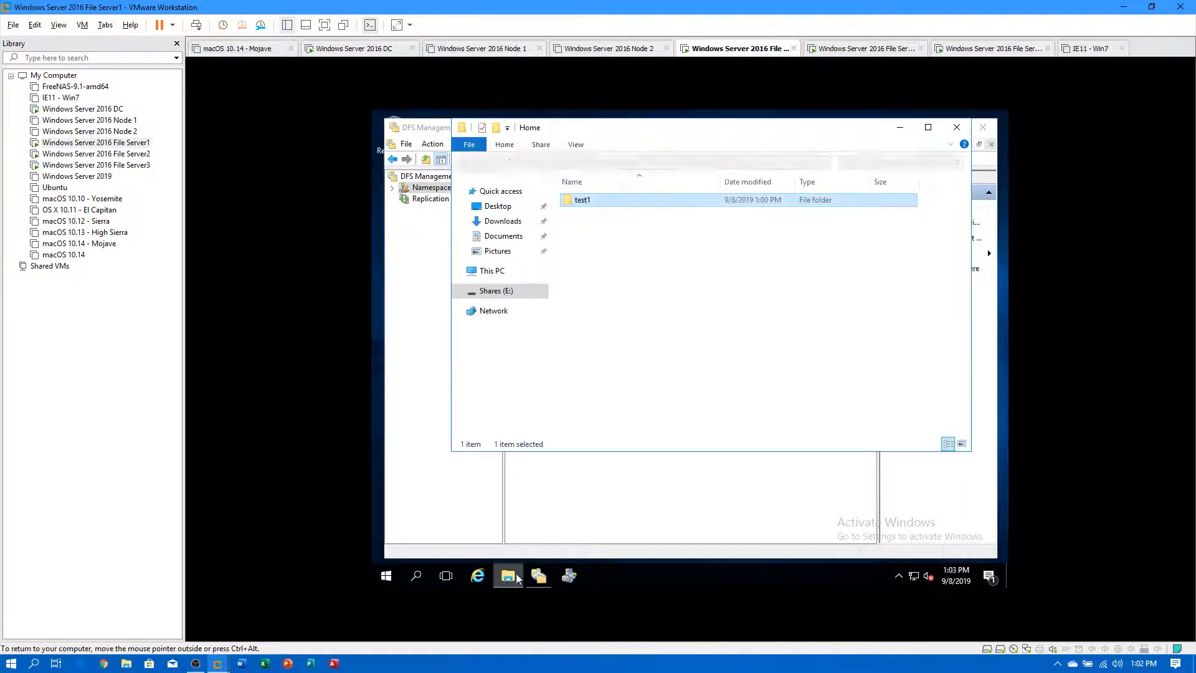
{"action": "left_click", "coordinate": [641, 163]}
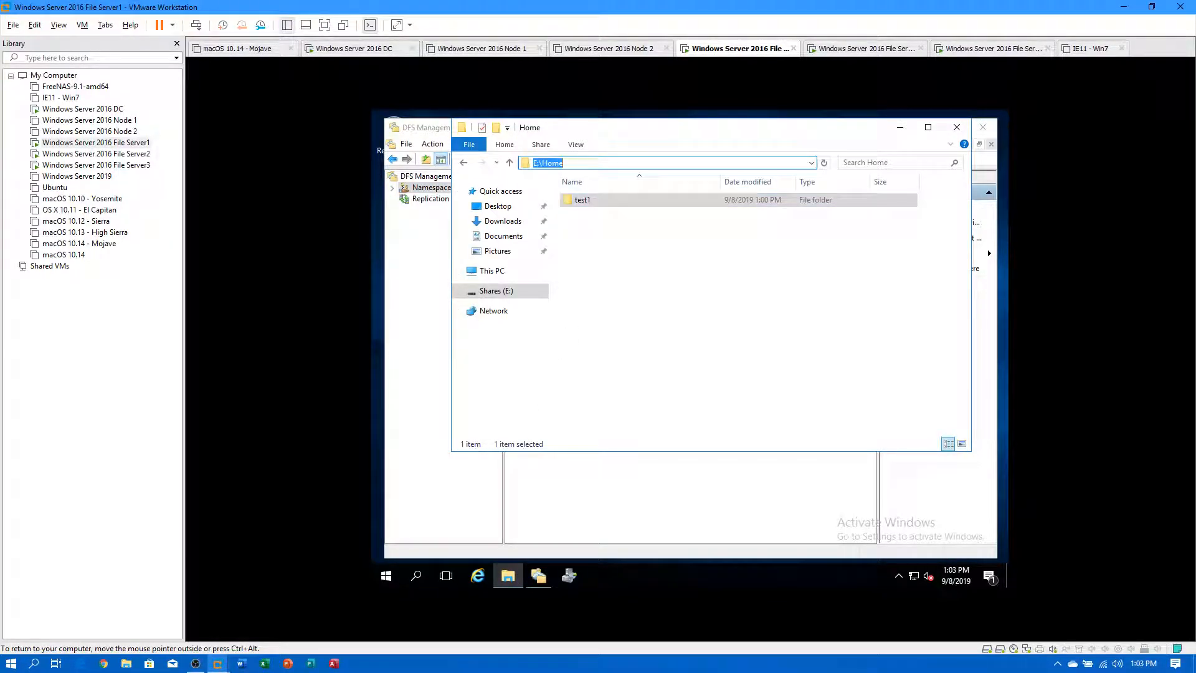
{"action": "type", "text": "\\\\compuguy.local\\ho"}
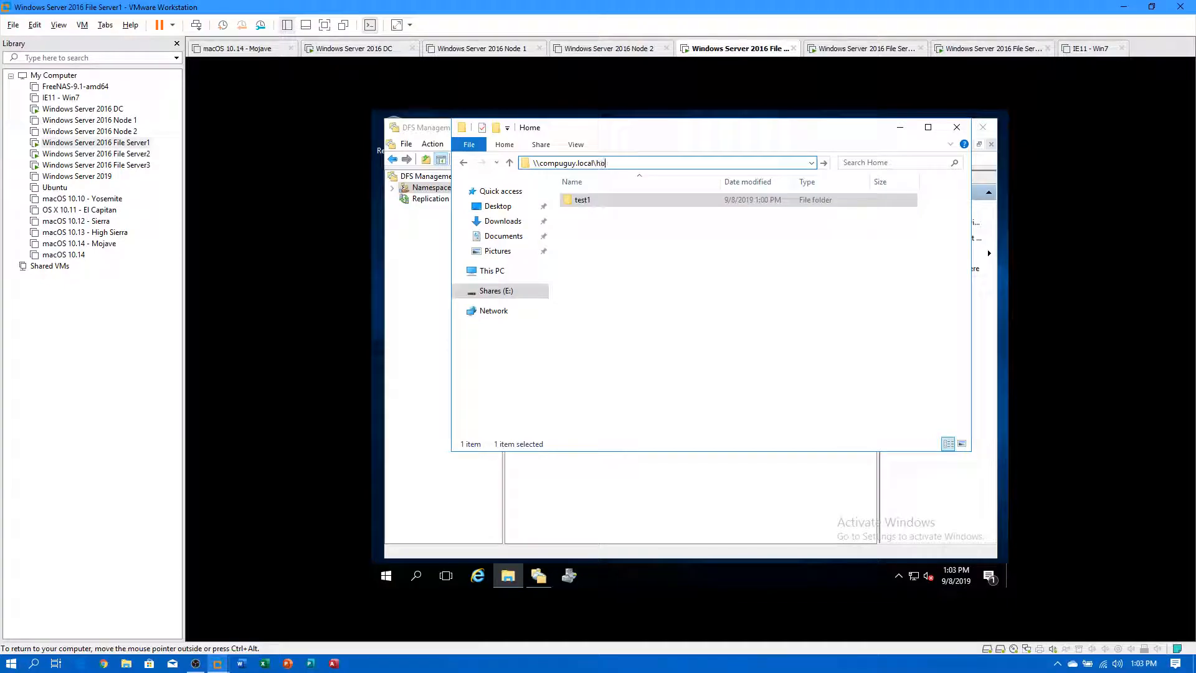
{"action": "key", "text": "Return"}
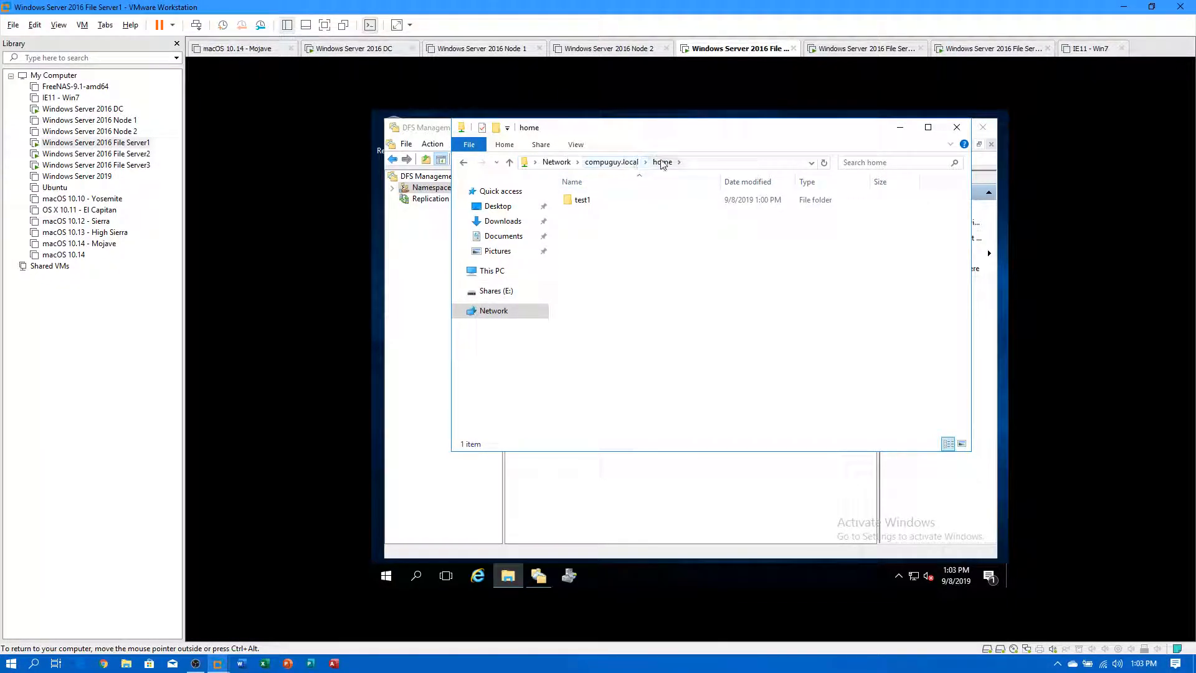
{"action": "right_click", "coordinate": [618, 257]}
{"action": "mouse_move", "coordinate": [656, 389]}
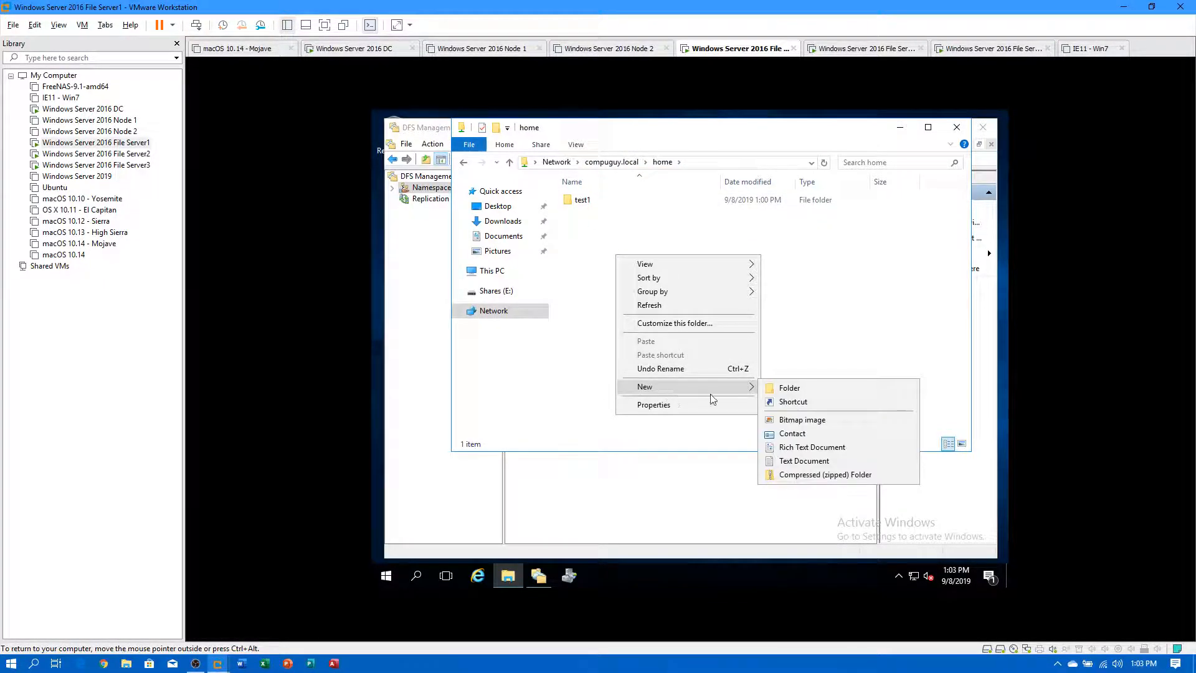
{"action": "left_click", "coordinate": [788, 387]}
{"action": "type", "text": "Test2"}
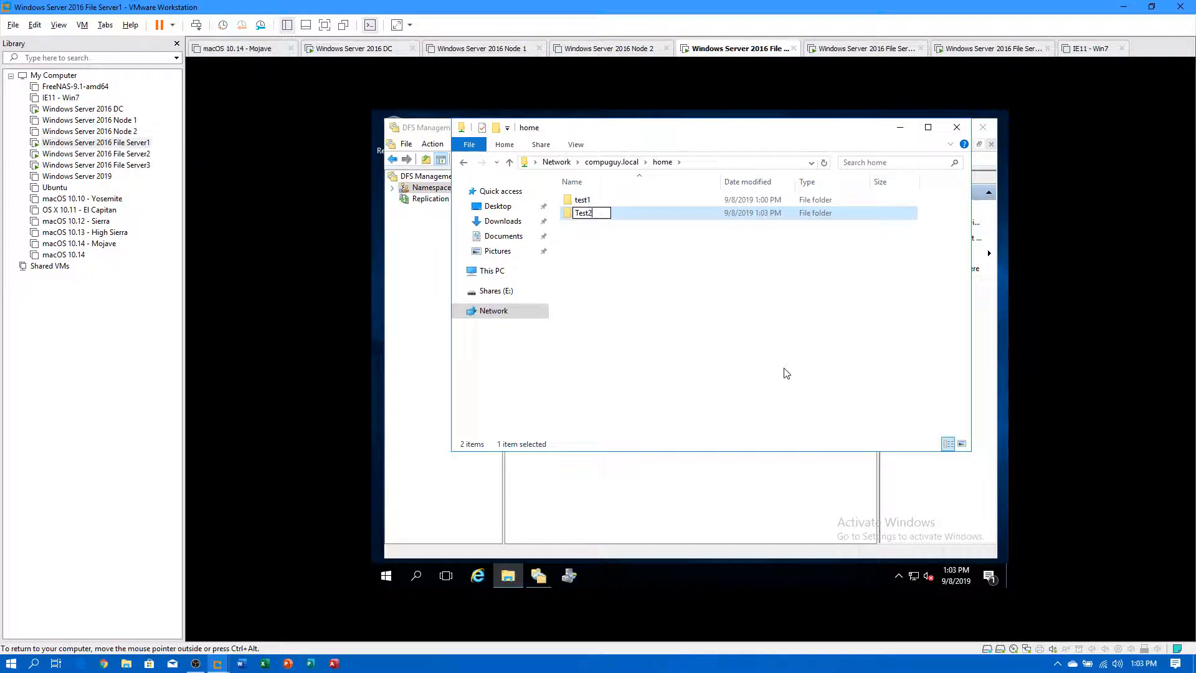
{"action": "key", "text": "Return"}
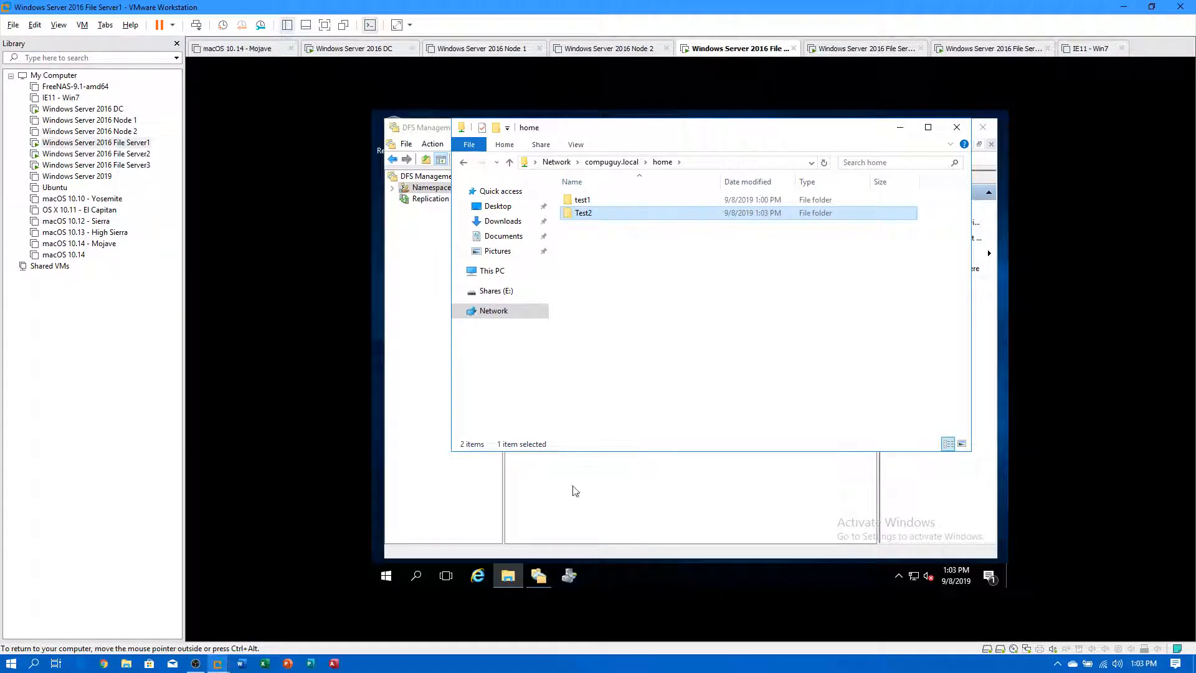
{"action": "left_click", "coordinate": [511, 580]}
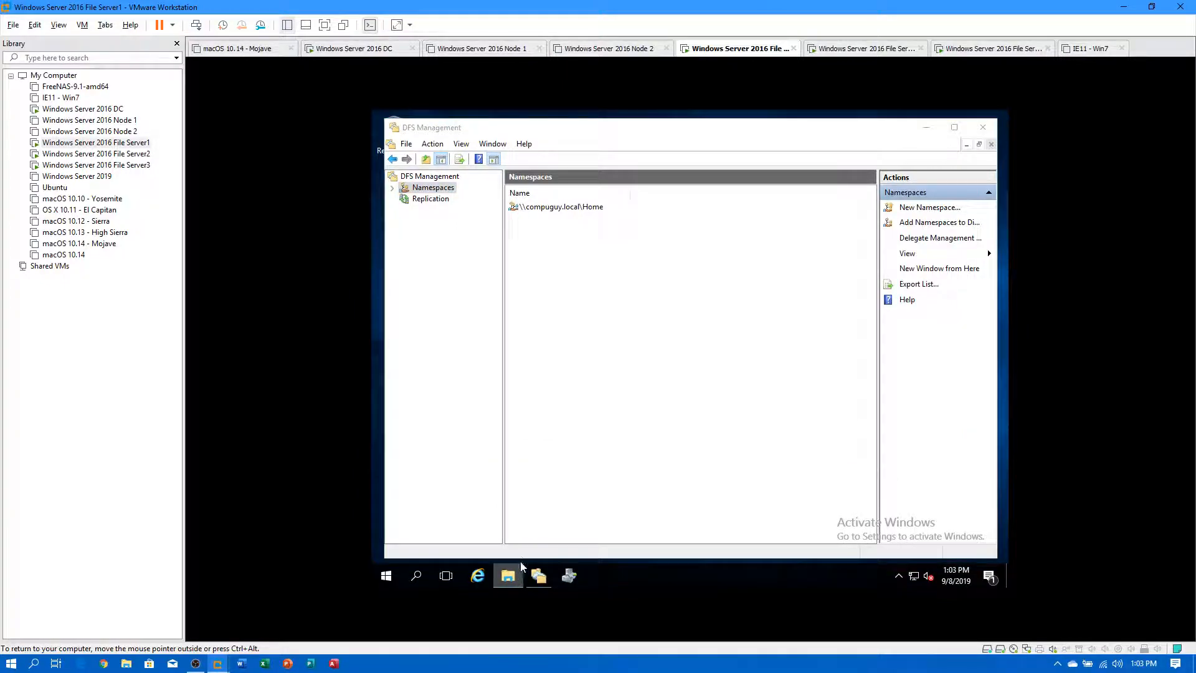
Verify Test2 appears in Shares (E:)\Home, then return to DFS Management.
{"action": "right_click", "coordinate": [510, 581]}
{"action": "left_click", "coordinate": [488, 515]}
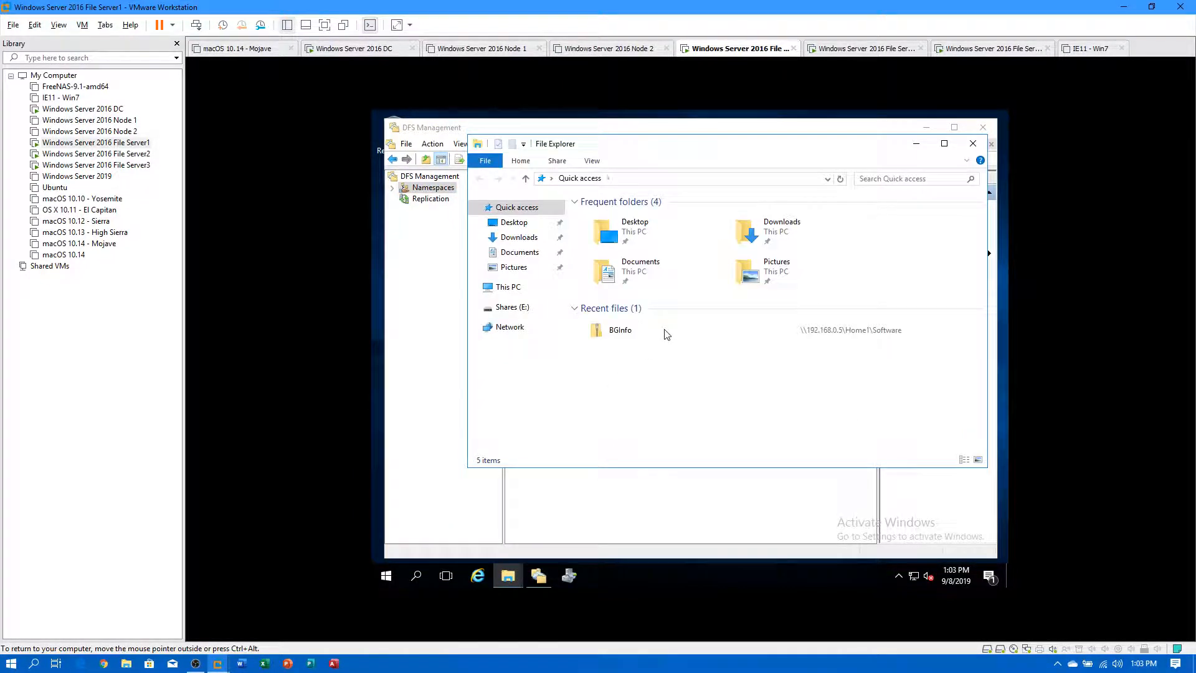
{"action": "left_click", "coordinate": [506, 307]}
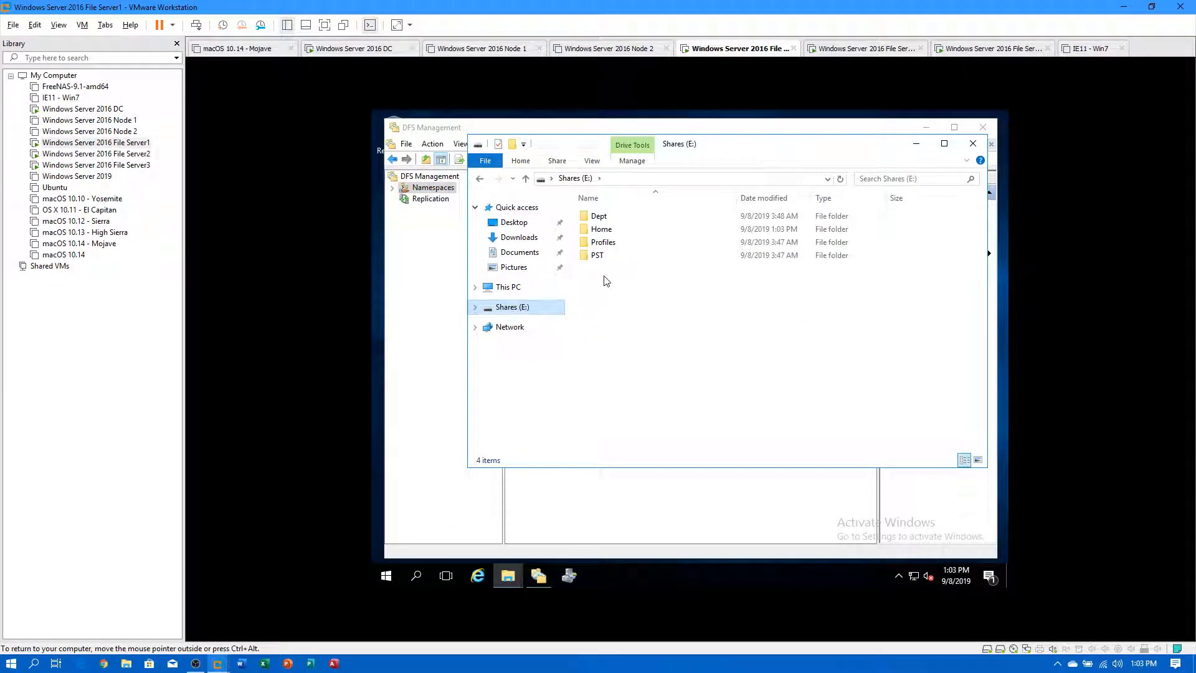
{"action": "double_click", "coordinate": [601, 229]}
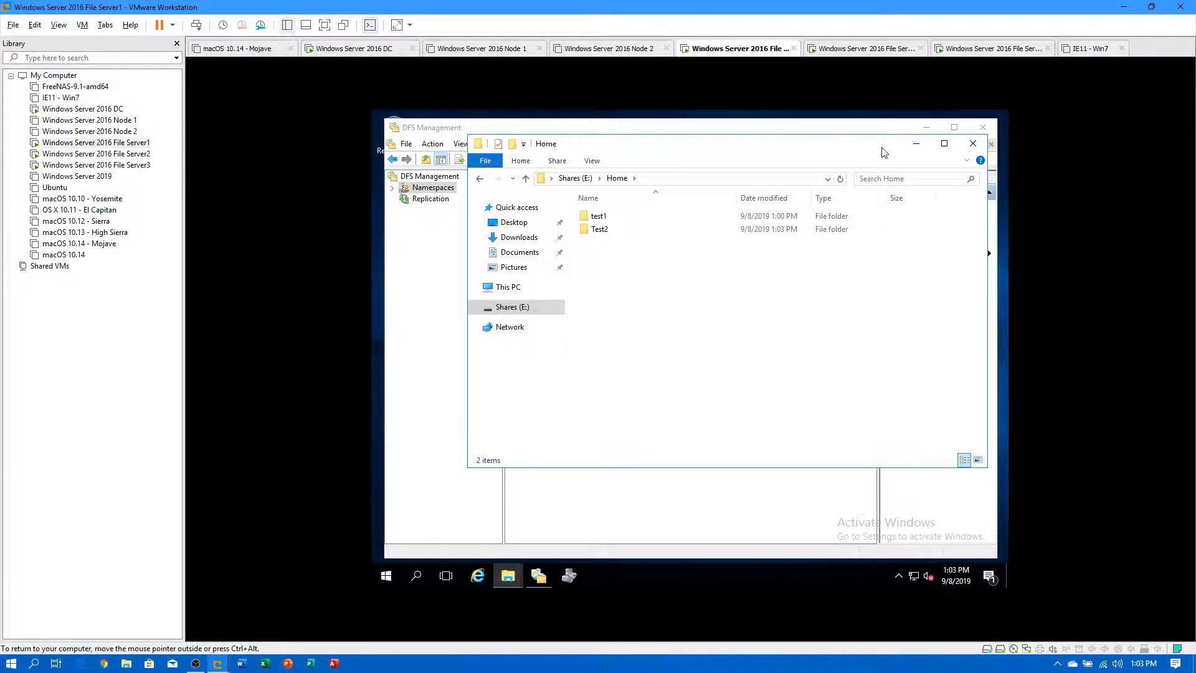
{"action": "left_click", "coordinate": [973, 143]}
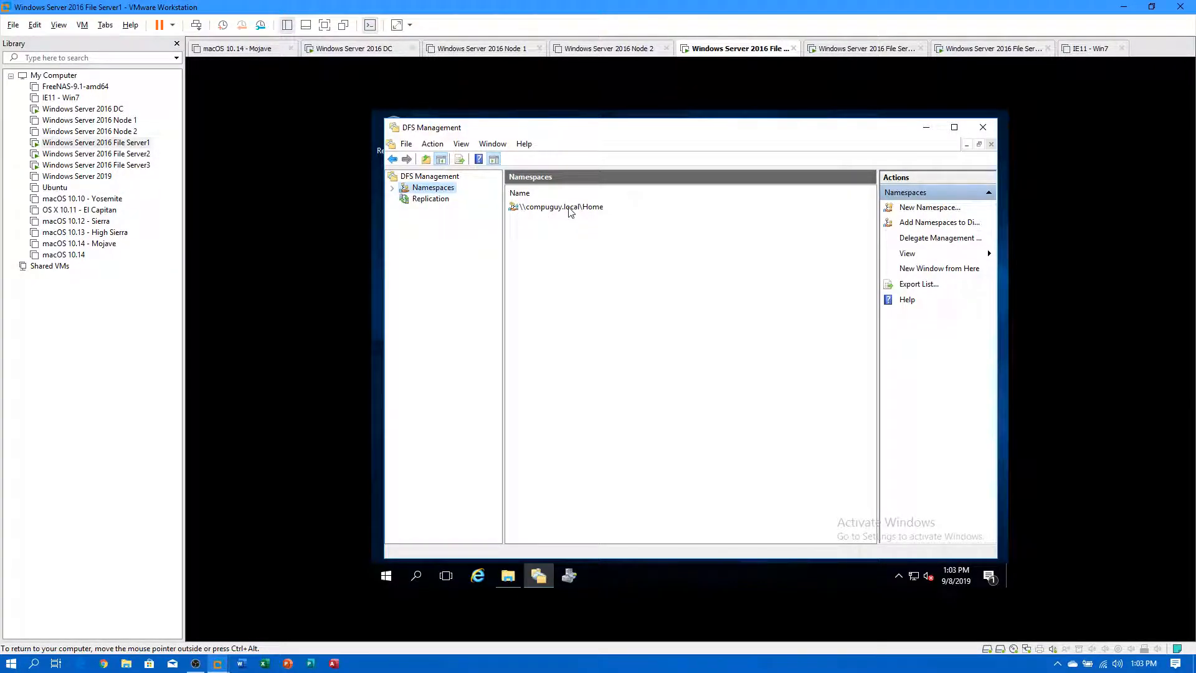
{"action": "left_click", "coordinate": [509, 575]}
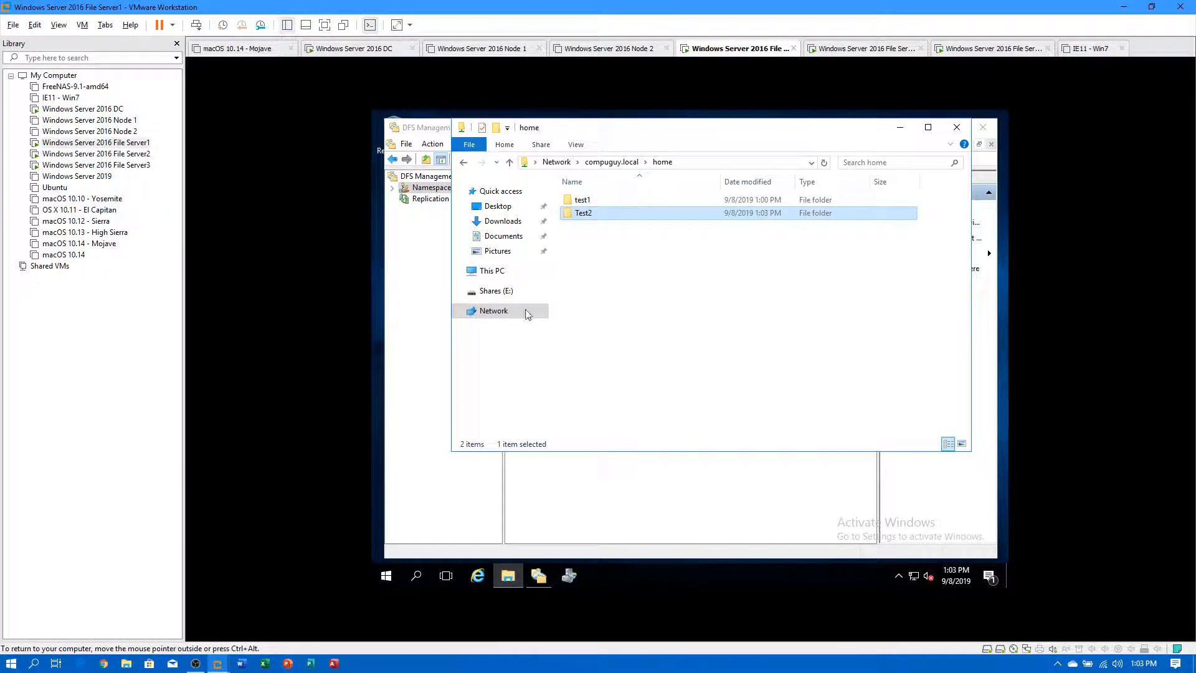
{"action": "left_click", "coordinate": [501, 291]}
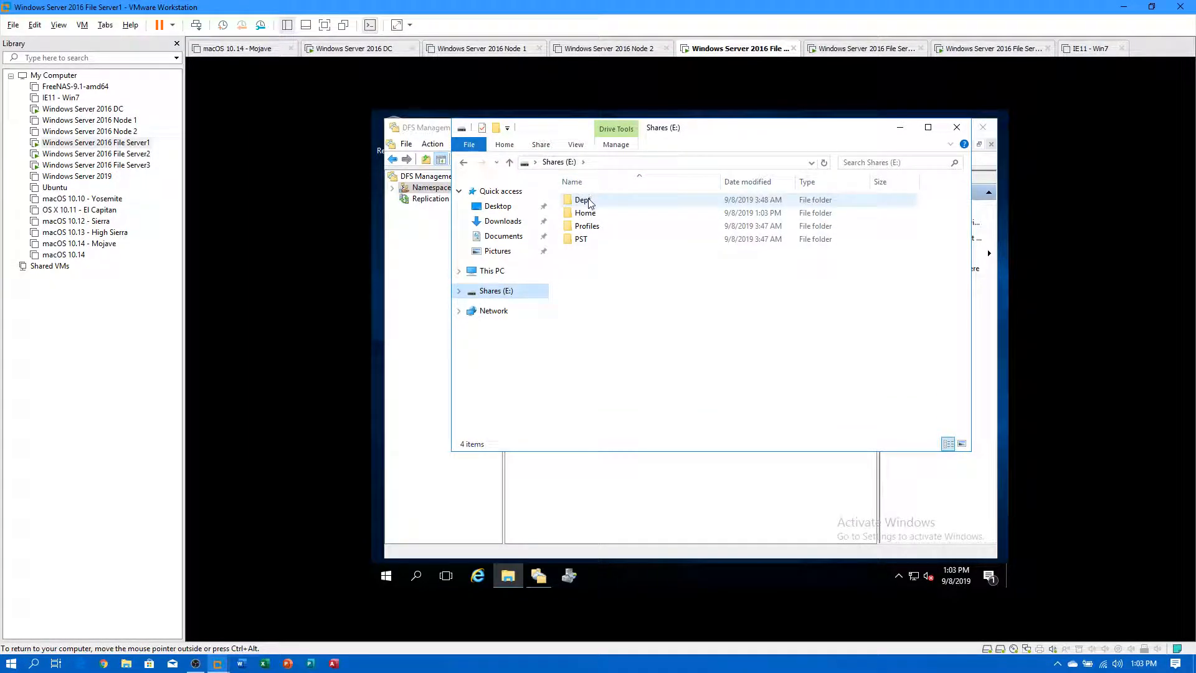
{"action": "left_click", "coordinate": [440, 274]}
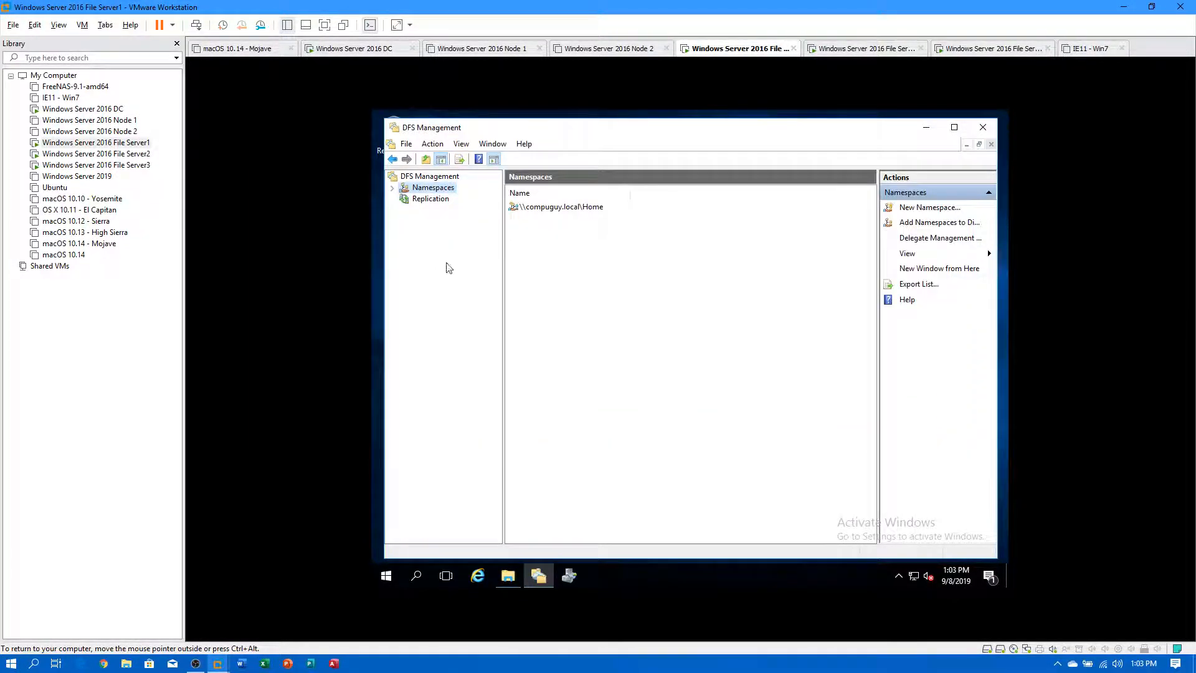
{"action": "right_click", "coordinate": [436, 191]}
Start another namespace on FS1 named Profiles.
{"action": "left_click", "coordinate": [476, 195]}
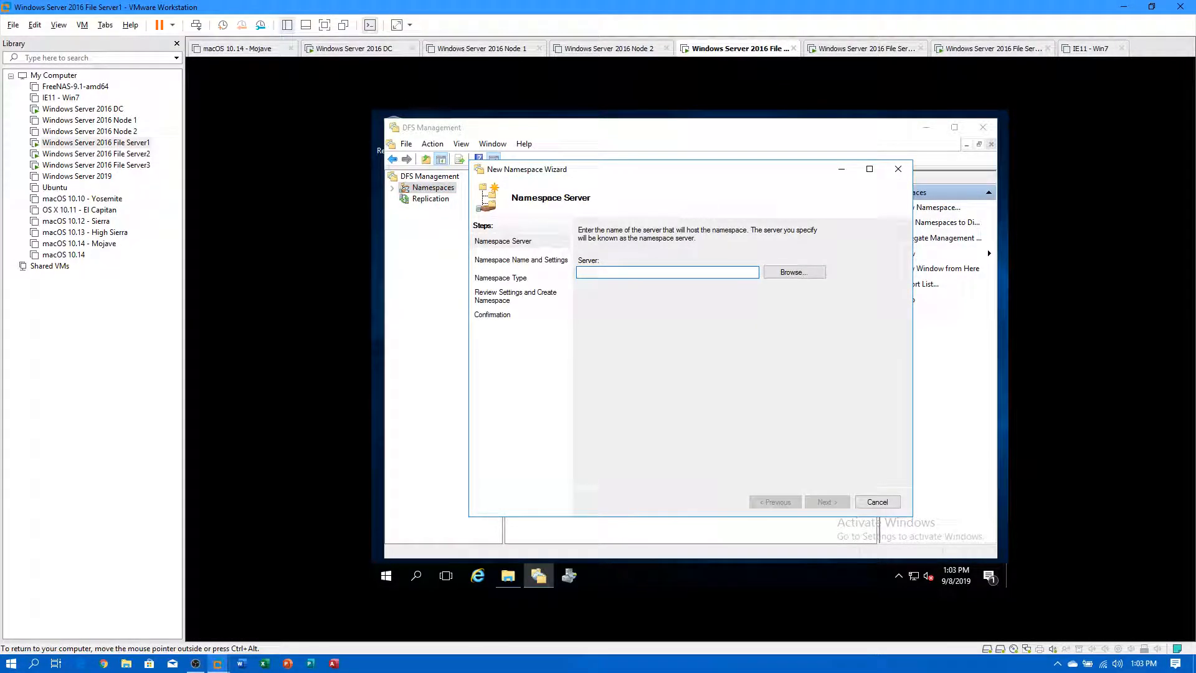
{"action": "type", "text": "FS1"}
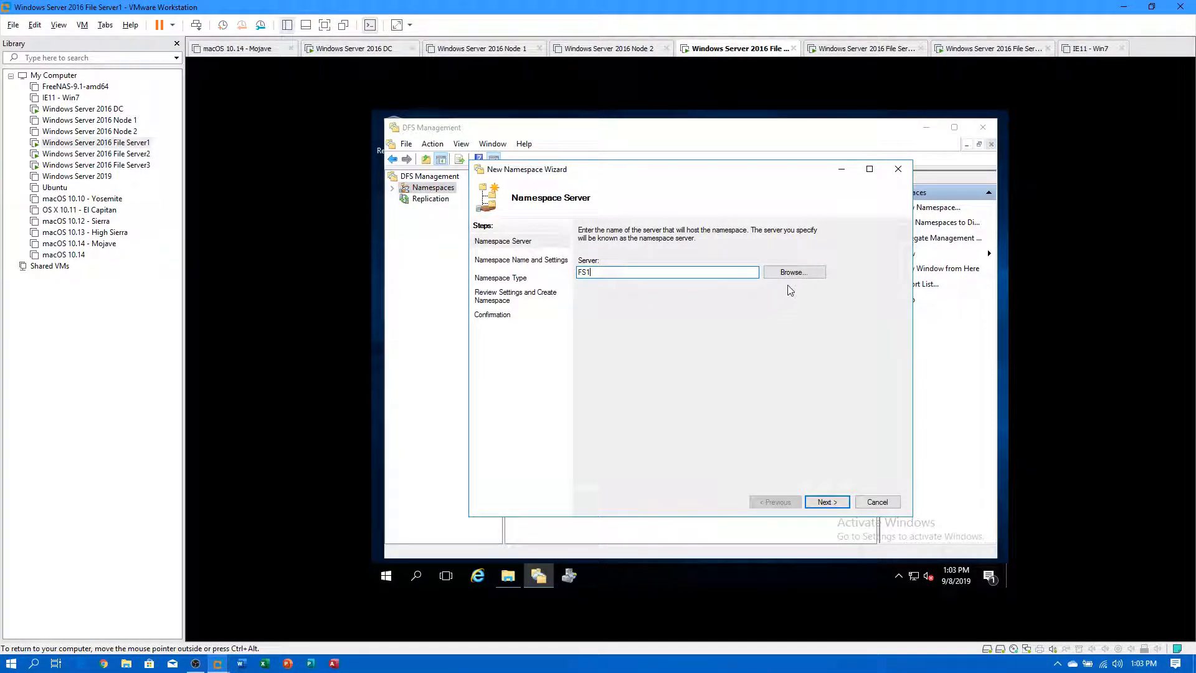
{"action": "left_click", "coordinate": [818, 501]}
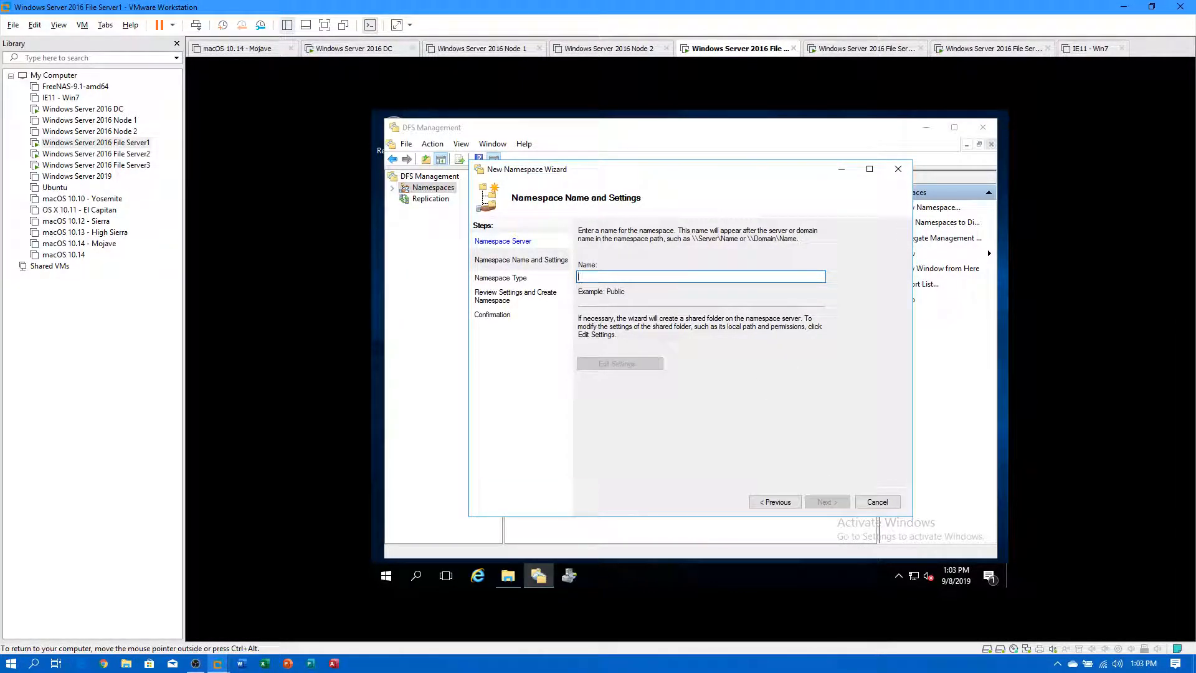
{"action": "type", "text": "Pr"}
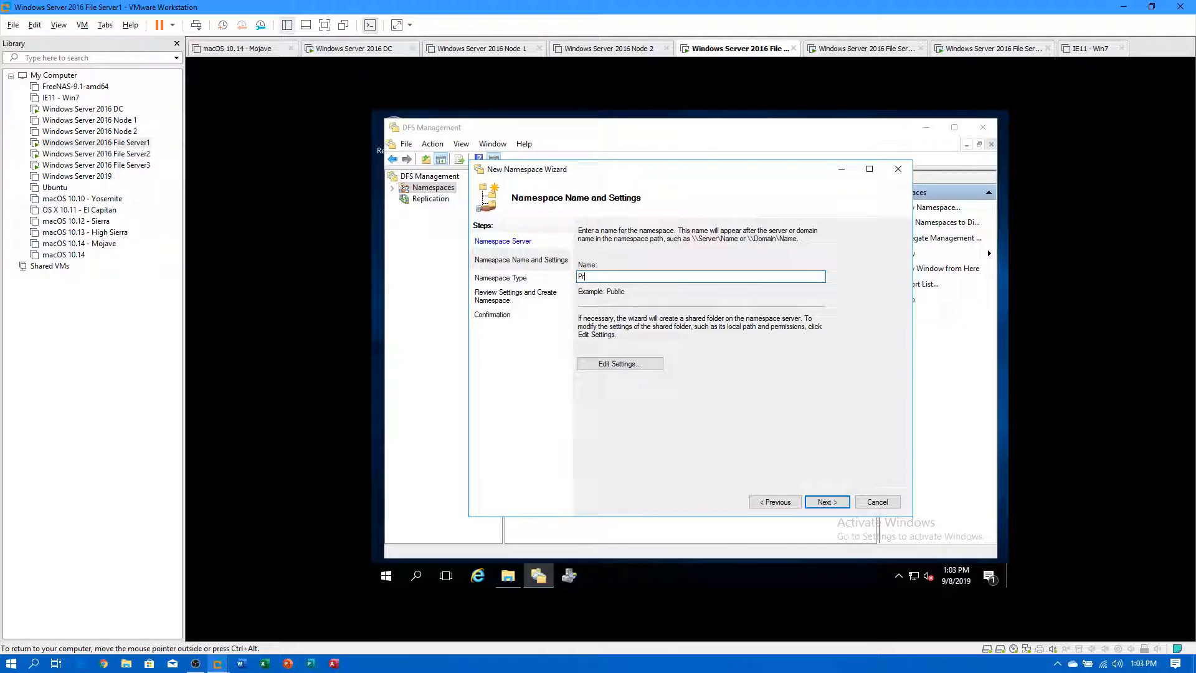
{"action": "type", "text": "ofiles"}
Root Profiles at e:\Profiles with administrators full access, others read-write.
{"action": "left_click", "coordinate": [639, 364]}
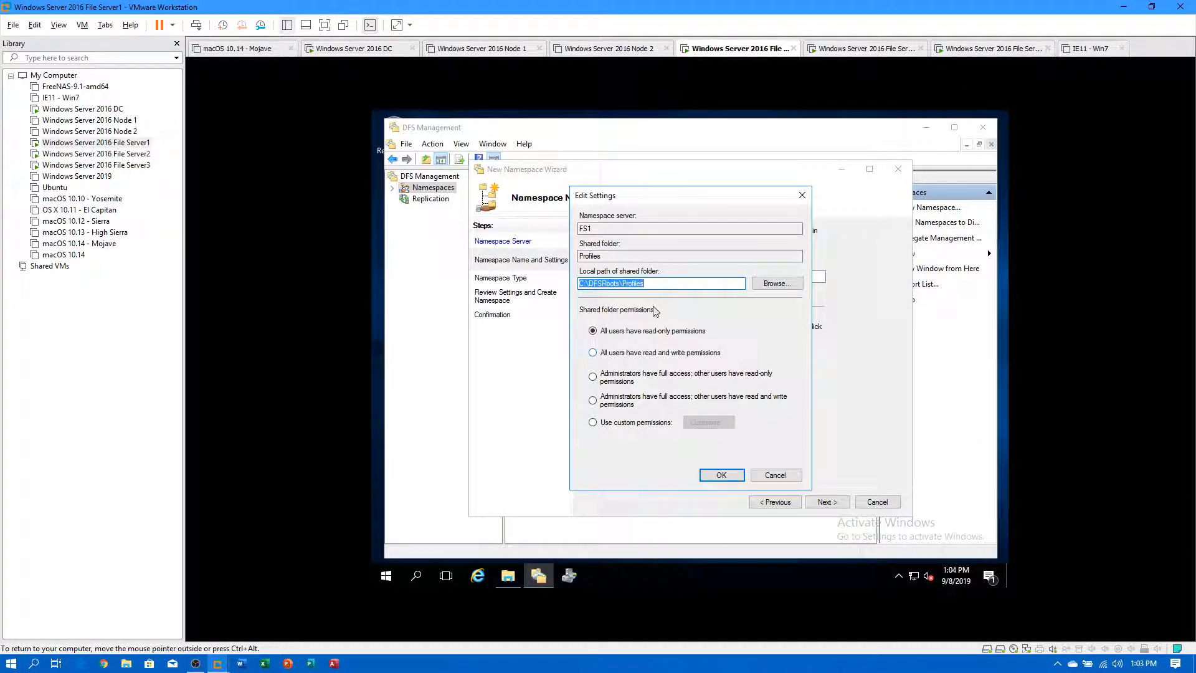
{"action": "left_click", "coordinate": [777, 284]}
{"action": "left_click", "coordinate": [629, 320]}
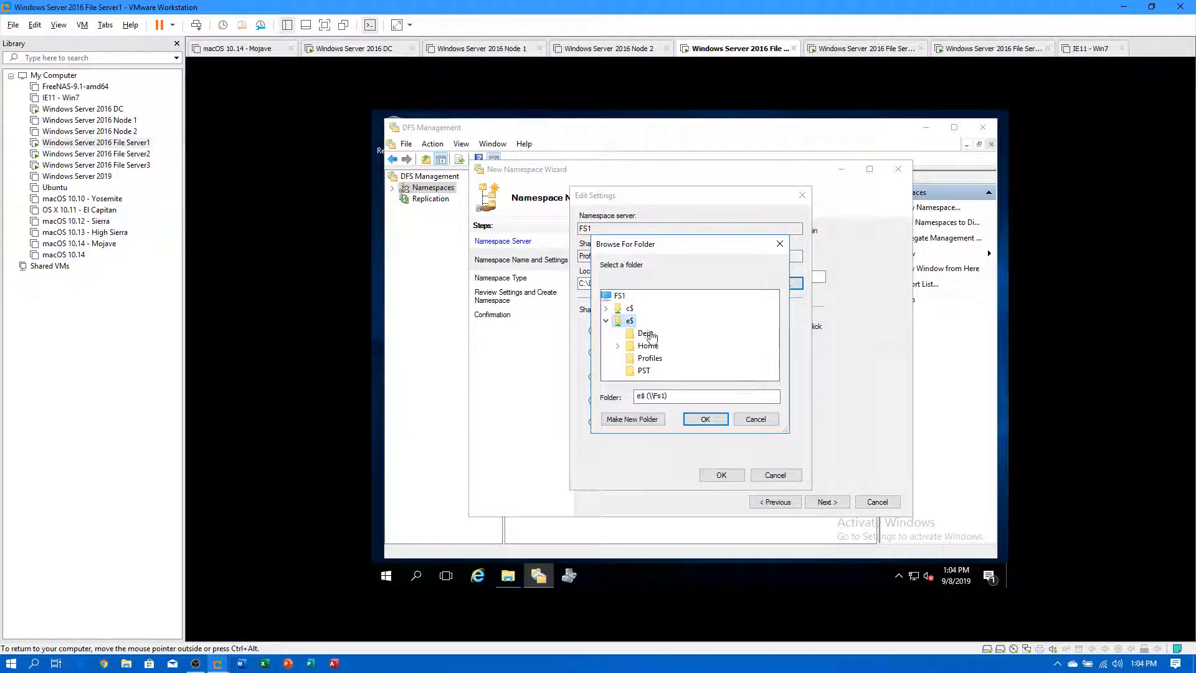
{"action": "left_click", "coordinate": [648, 358]}
{"action": "left_click", "coordinate": [705, 419]}
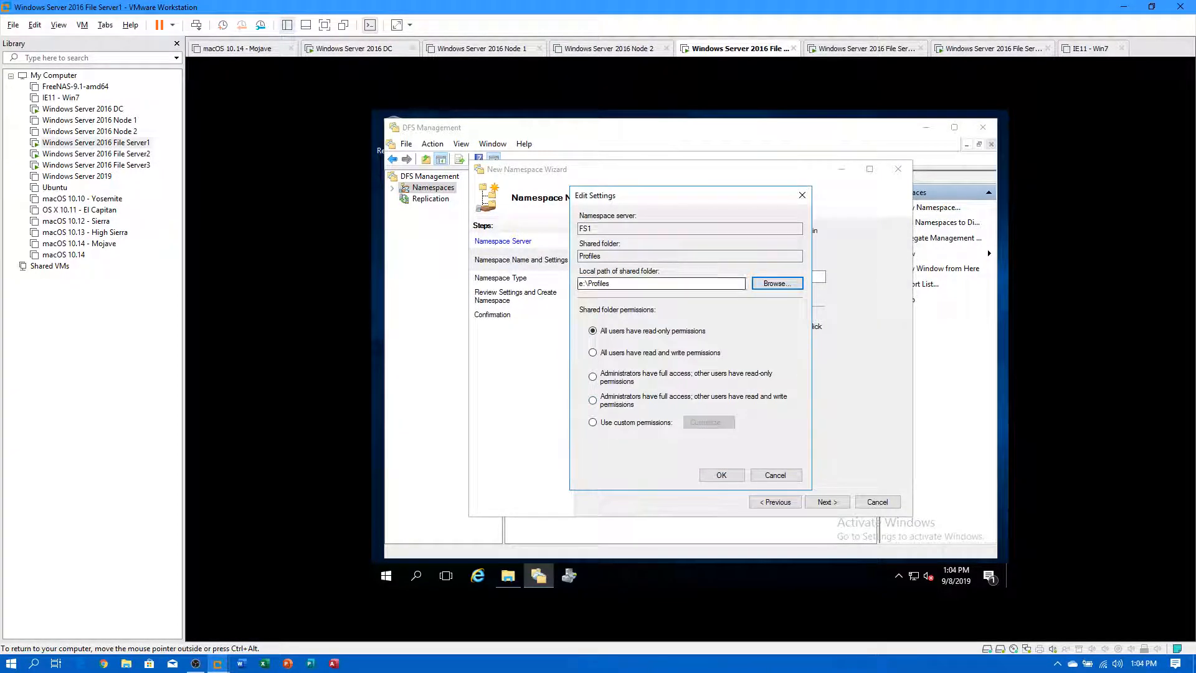
{"action": "left_click", "coordinate": [593, 401]}
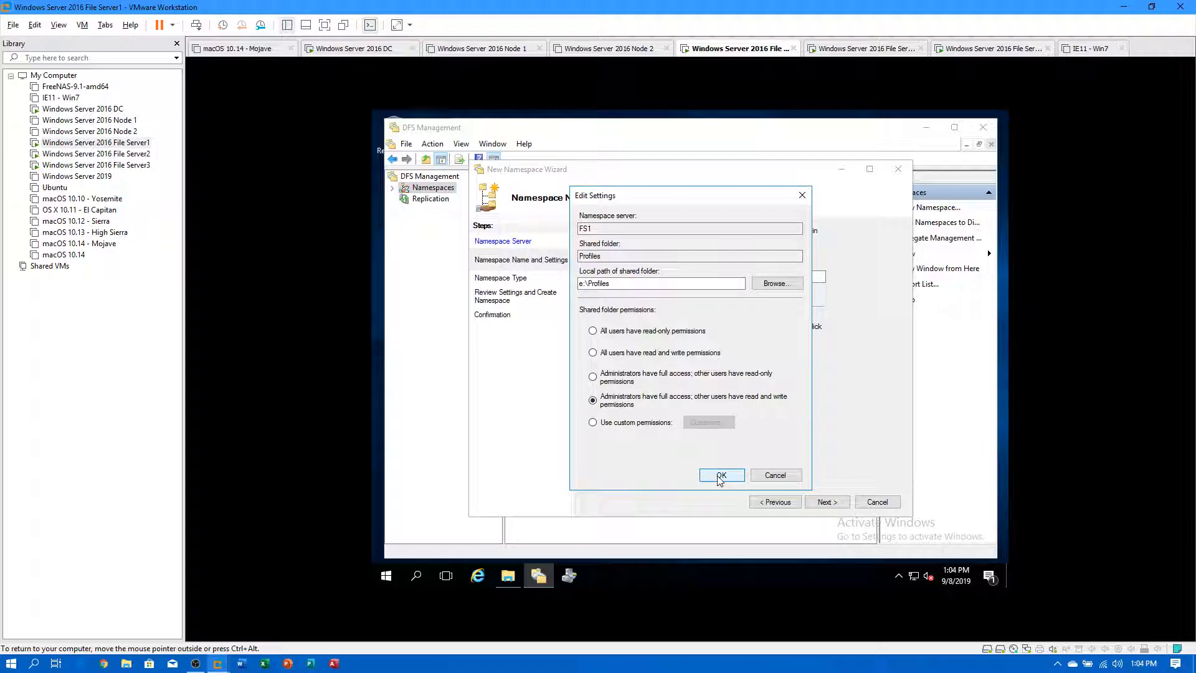
{"action": "left_click", "coordinate": [721, 476]}
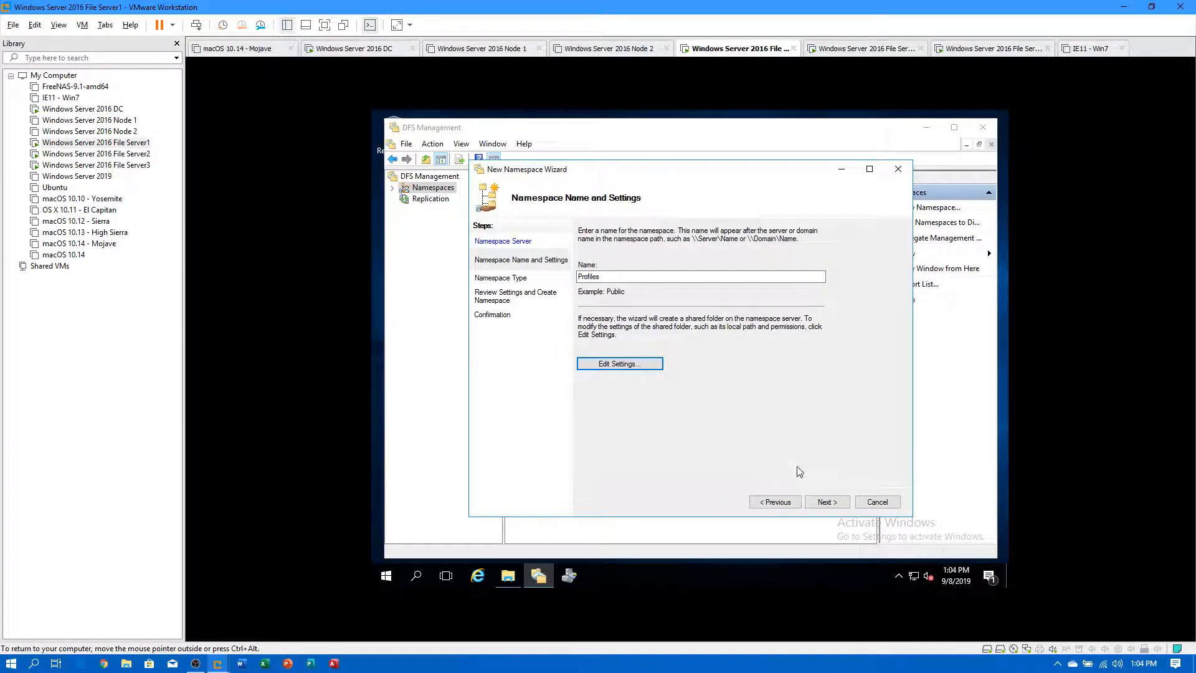
Keep the domain-based type and create the Profiles namespace.
{"action": "left_click", "coordinate": [838, 502]}
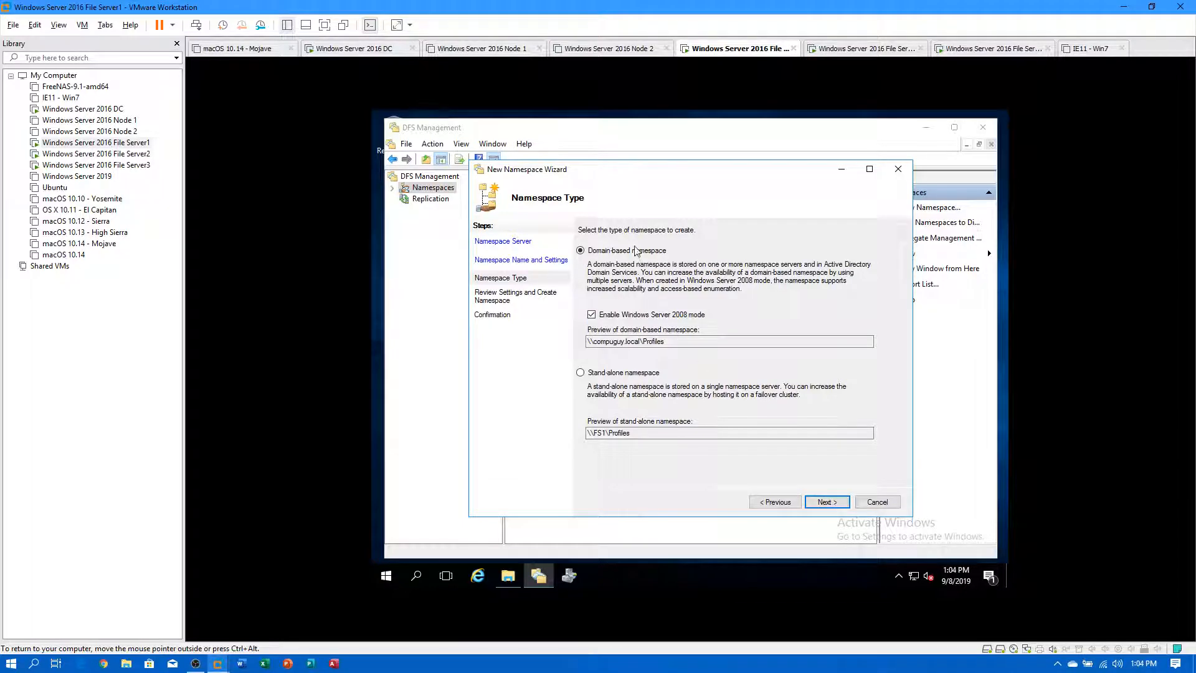
{"action": "left_click", "coordinate": [819, 503]}
{"action": "left_click", "coordinate": [819, 503]}
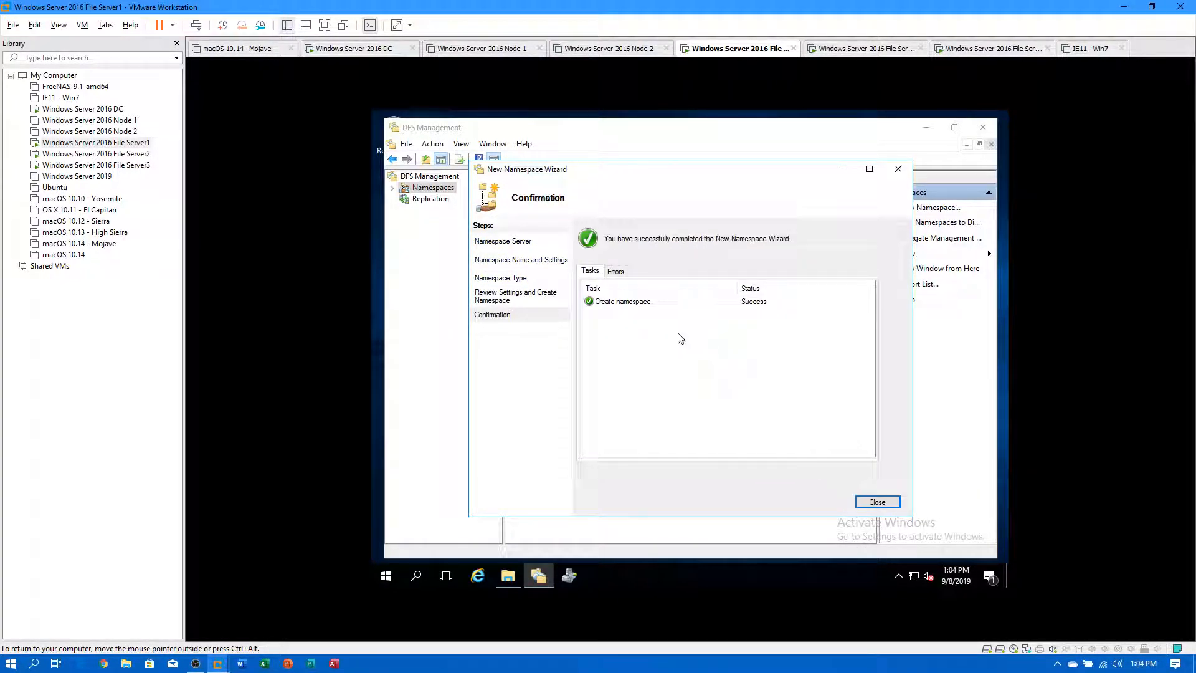
{"action": "left_click", "coordinate": [866, 502]}
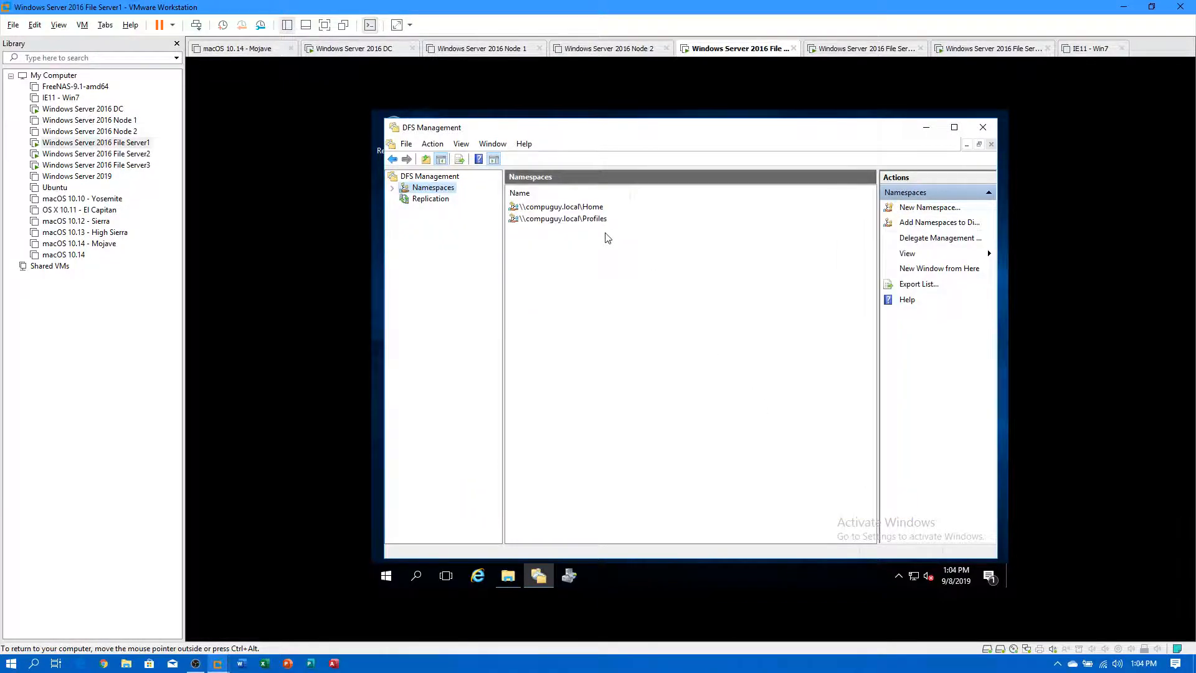
Create a Test1 folder inside \\compuguy.local\profiles from File Explorer.
{"action": "left_click", "coordinate": [508, 576]}
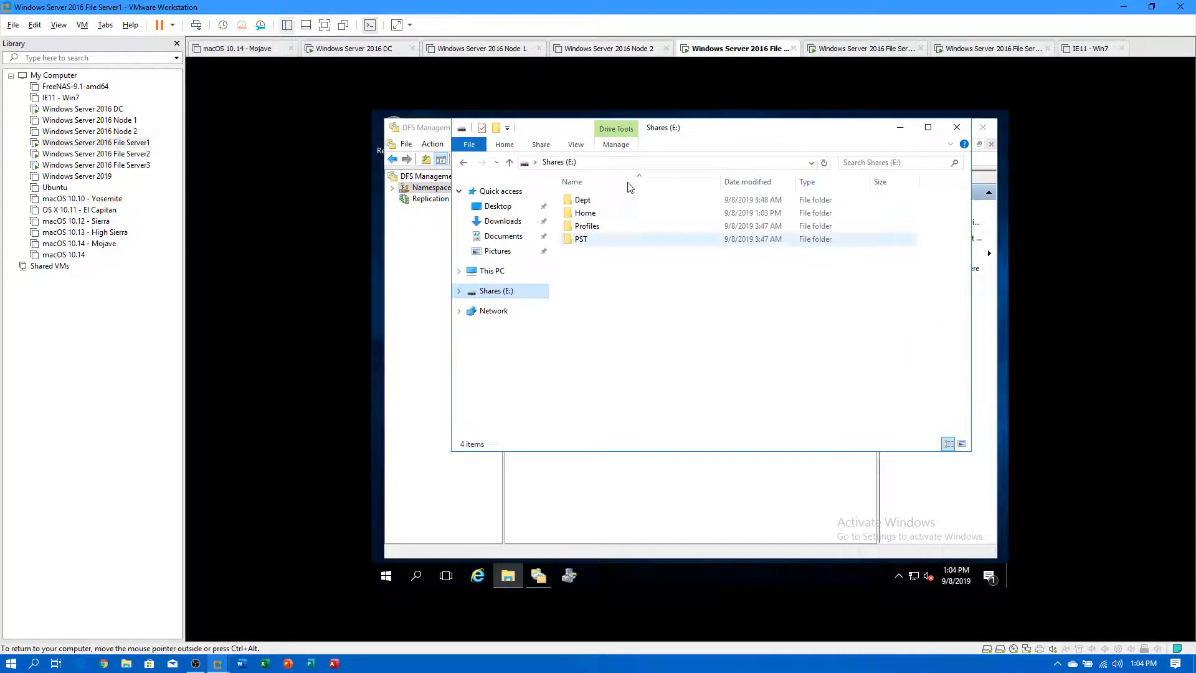
{"action": "left_click", "coordinate": [623, 163]}
{"action": "type", "text": "\\\\compuguy.l"}
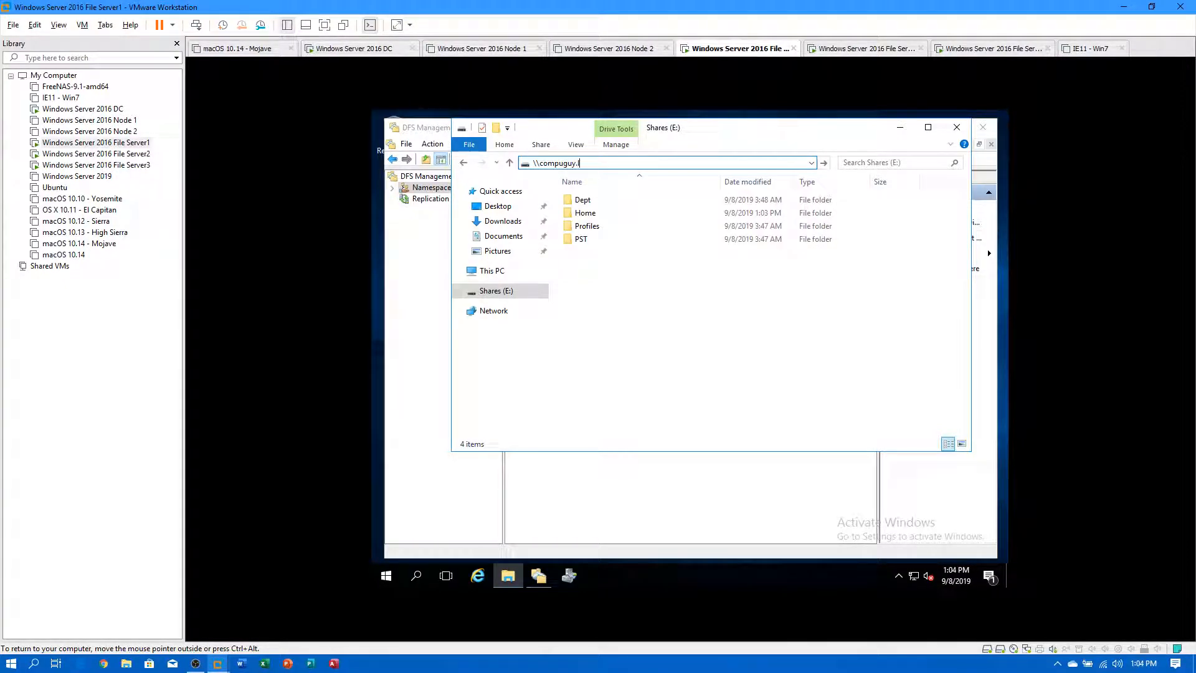
{"action": "type", "text": "ocal\\profiles"}
{"action": "key", "text": "Return"}
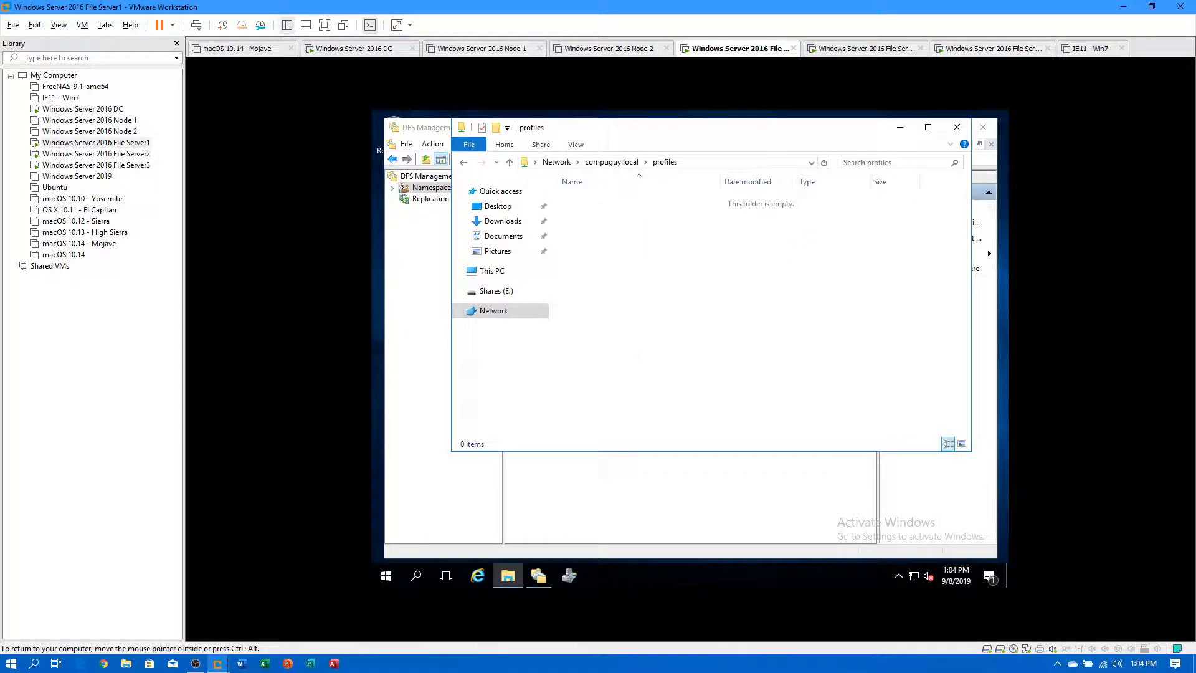
{"action": "right_click", "coordinate": [659, 304]}
{"action": "mouse_move", "coordinate": [697, 440]}
{"action": "left_click", "coordinate": [822, 438]}
{"action": "type", "text": "Test1"}
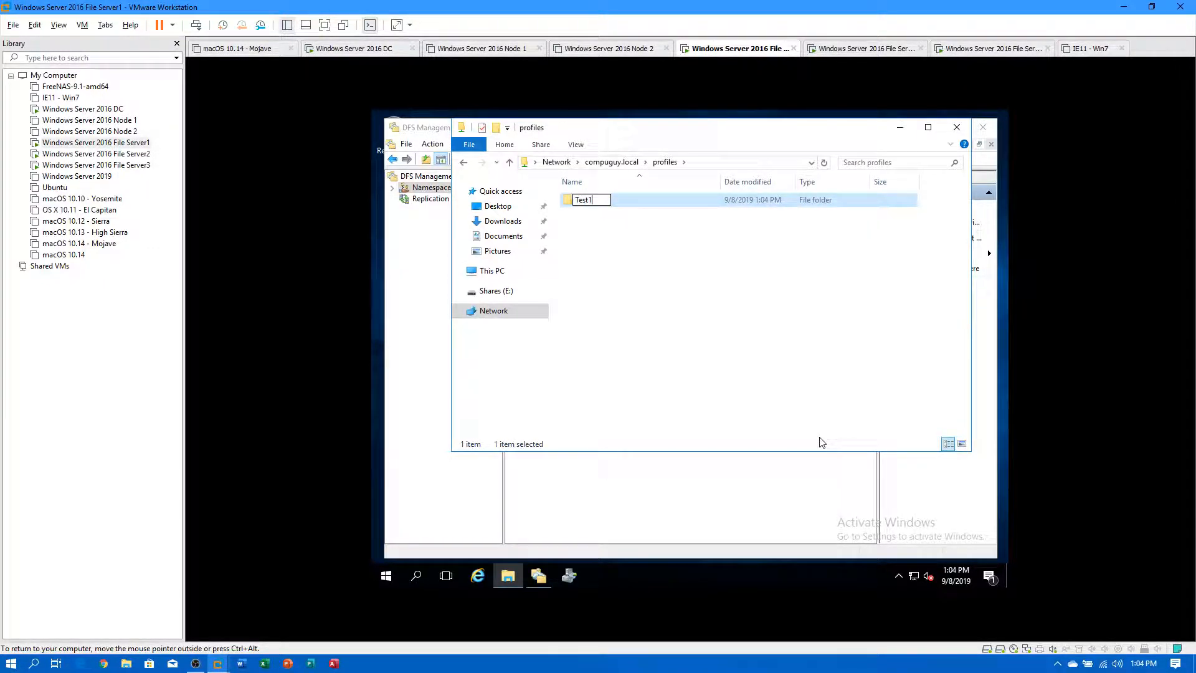
{"action": "key", "text": "Return"}
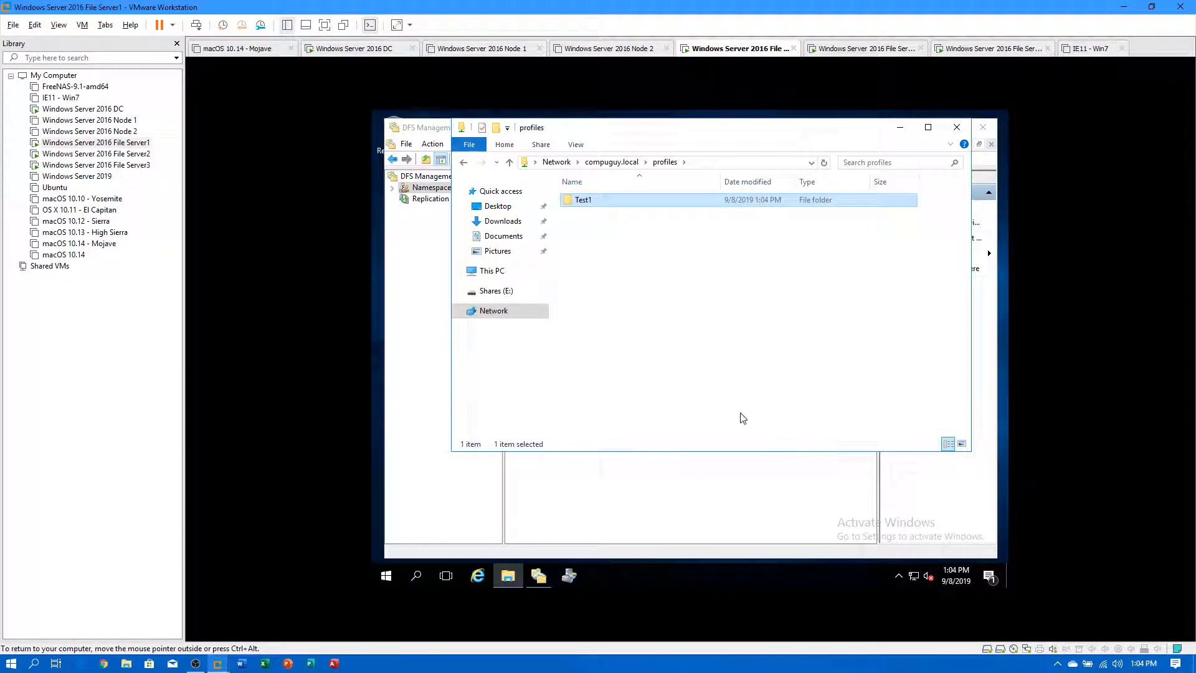
Confirm Test1 appears in Shares (E:)\Profiles and close File Explorer.
{"action": "left_click", "coordinate": [493, 291]}
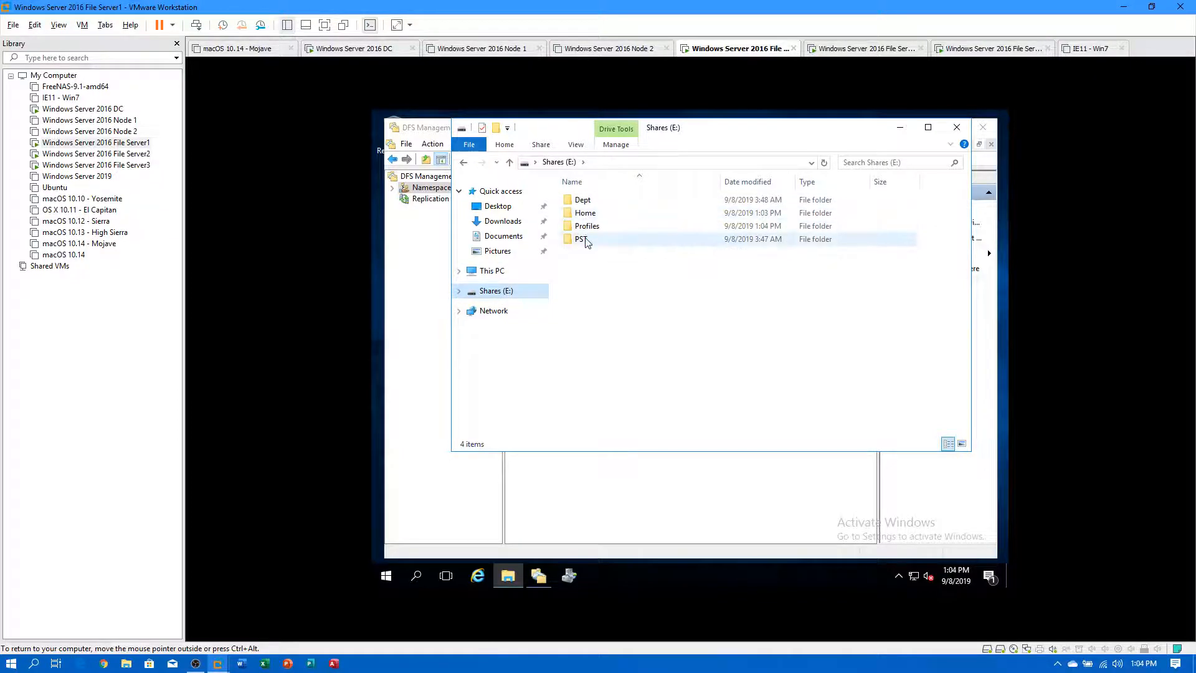
{"action": "double_click", "coordinate": [587, 227]}
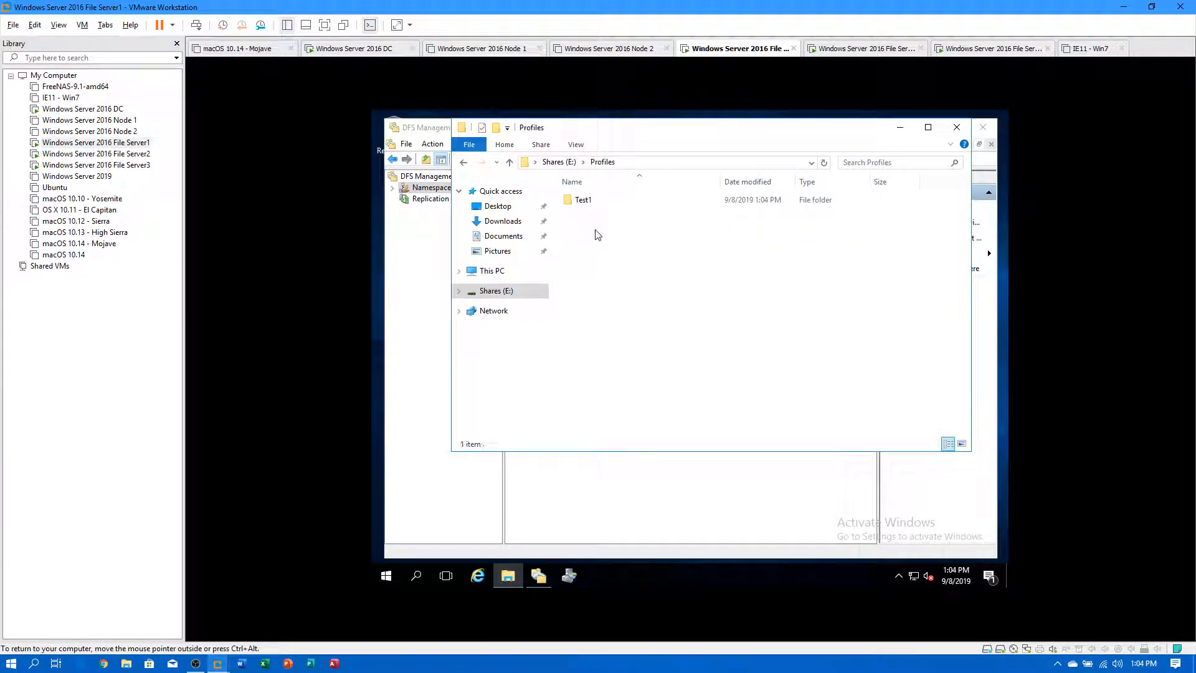
{"action": "left_click", "coordinate": [957, 127]}
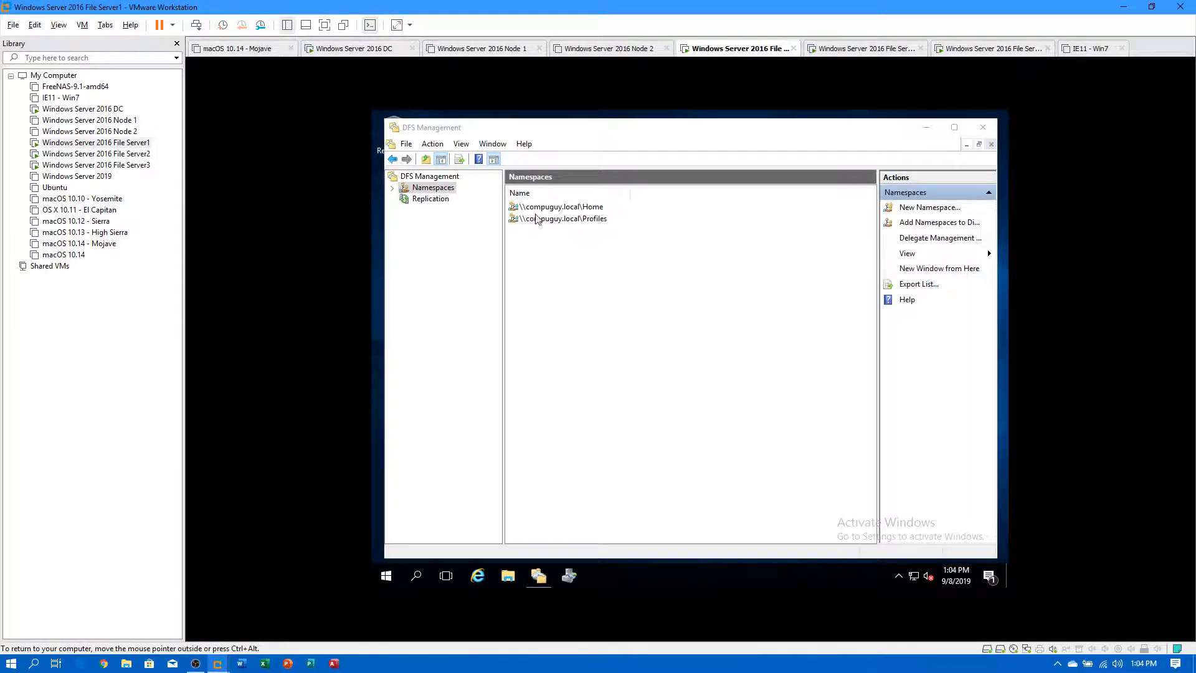
Start a third namespace on FS1 named Dept.
{"action": "right_click", "coordinate": [539, 257]}
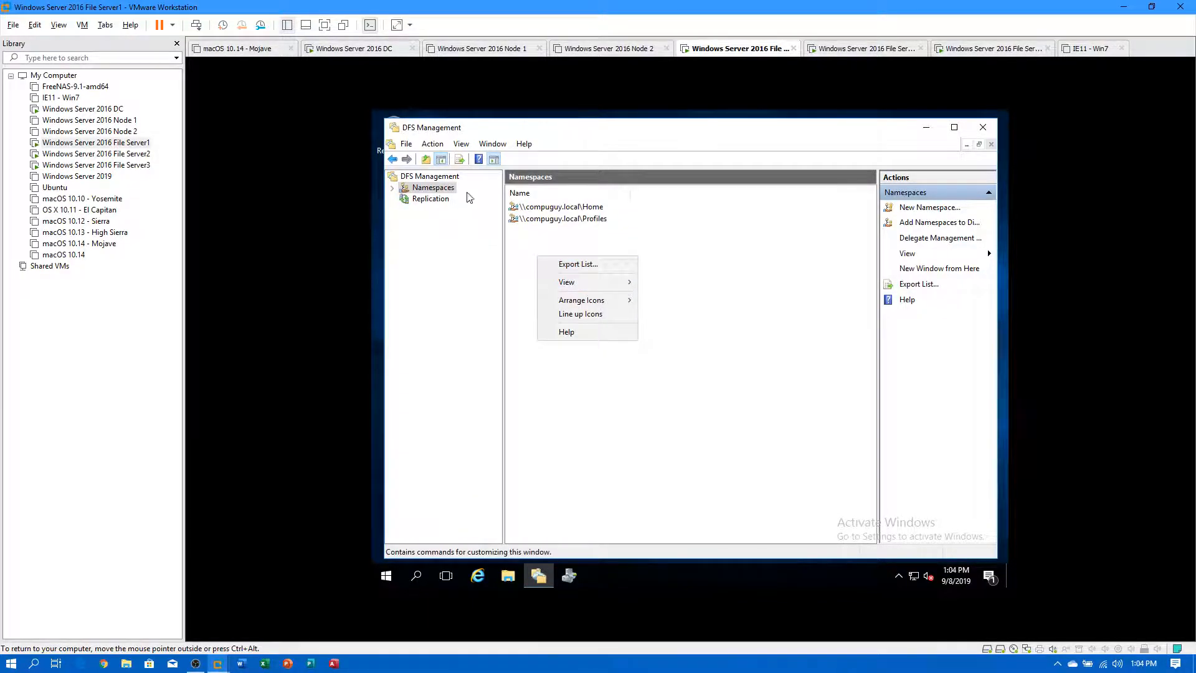
{"action": "right_click", "coordinate": [446, 188]}
{"action": "left_click", "coordinate": [487, 197]}
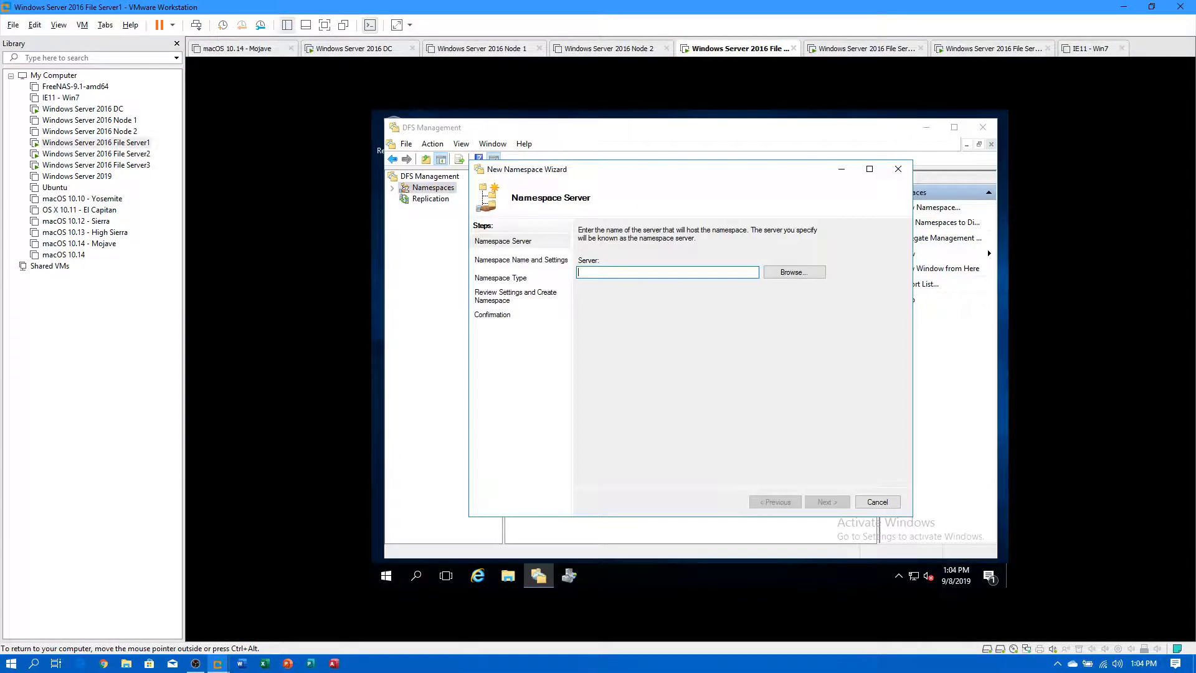
{"action": "type", "text": "FS1"}
{"action": "left_click", "coordinate": [792, 274]}
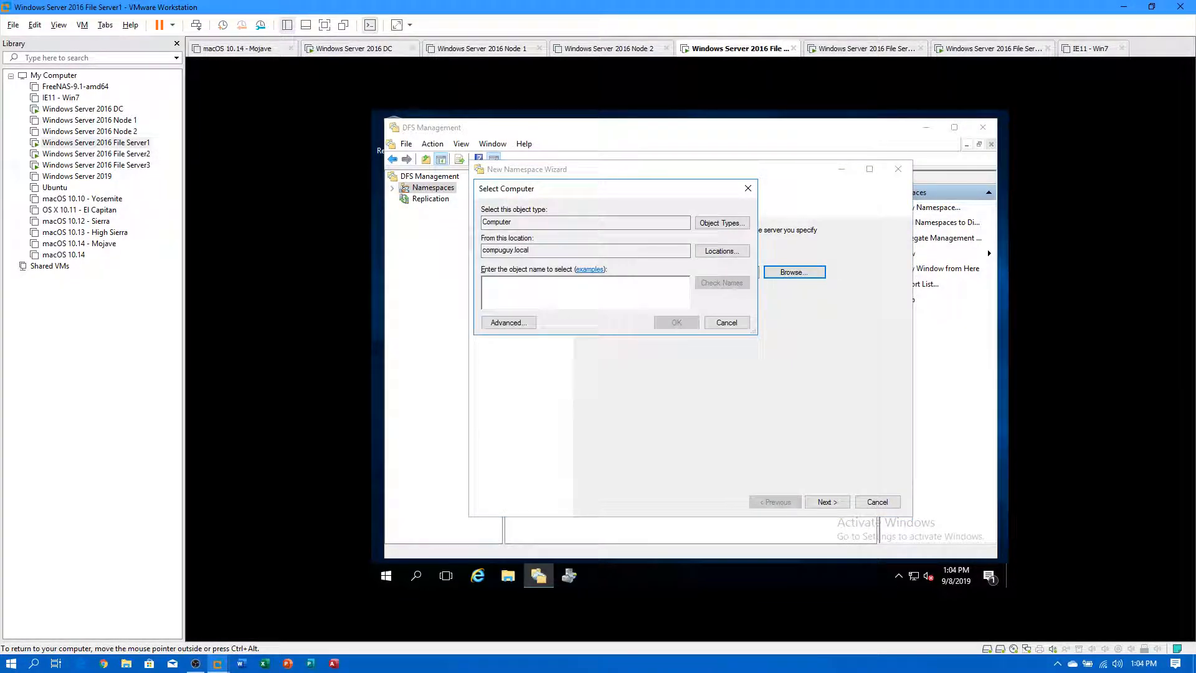
{"action": "left_click", "coordinate": [721, 324]}
{"action": "left_click", "coordinate": [824, 503]}
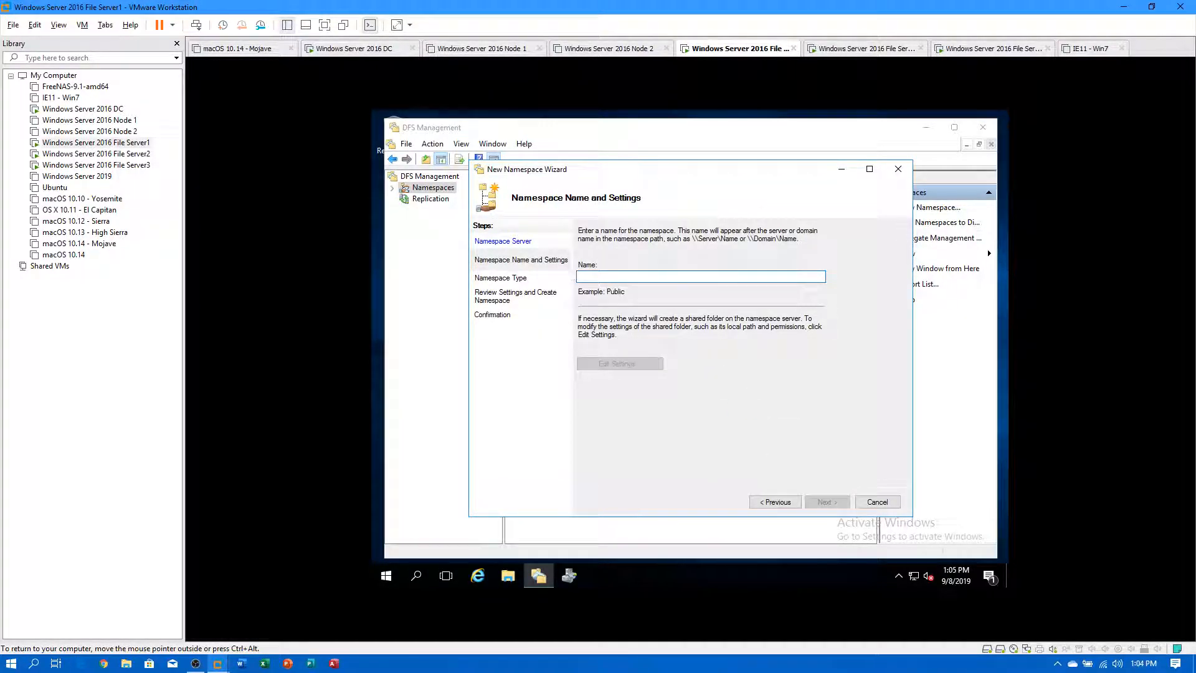
{"action": "type", "text": "Dept"}
Set the Dept namespace's shared folder path to e:\Dept.
{"action": "left_click", "coordinate": [620, 363]}
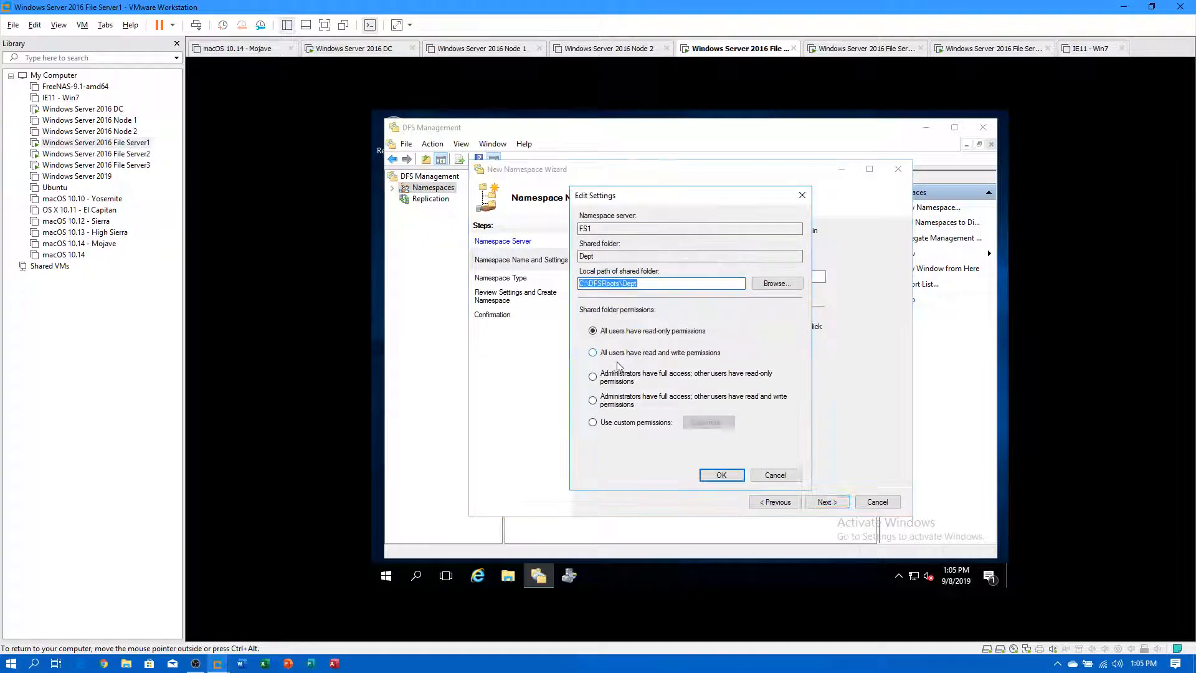
{"action": "left_click", "coordinate": [764, 288]}
{"action": "double_click", "coordinate": [631, 321]}
{"action": "left_click", "coordinate": [645, 333]}
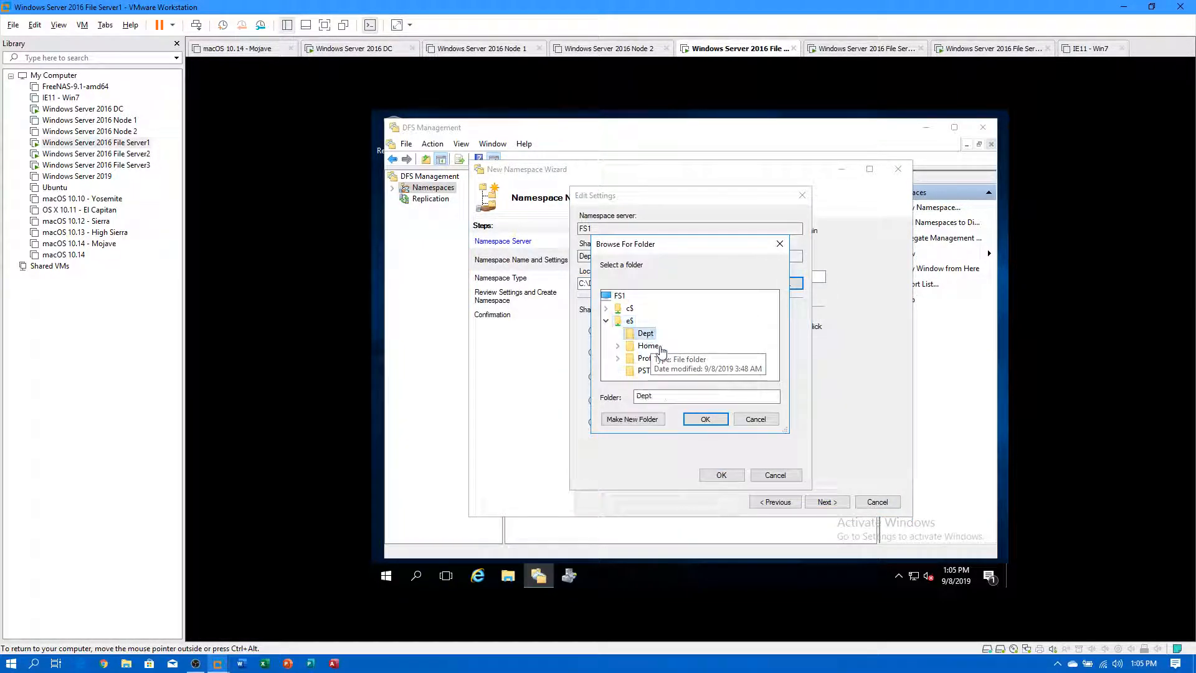
{"action": "left_click", "coordinate": [706, 419]}
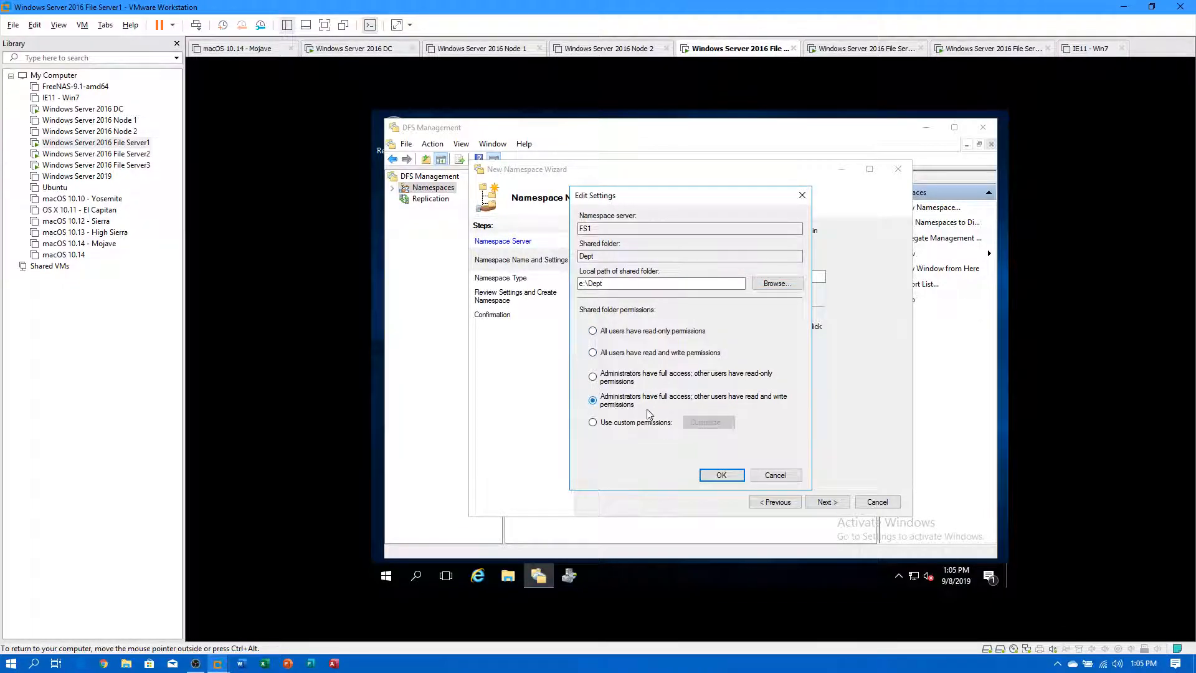
{"action": "left_click", "coordinate": [721, 475]}
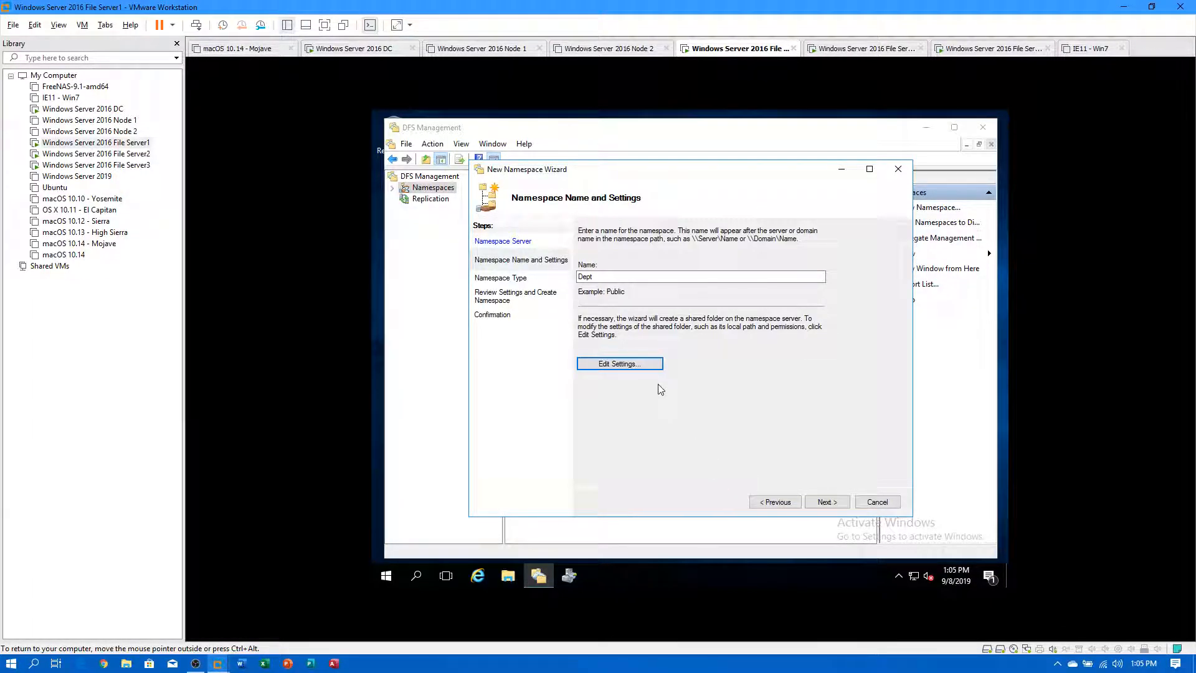
Keep the domain-based type and create the Dept namespace.
{"action": "left_click", "coordinate": [827, 500]}
{"action": "left_click", "coordinate": [826, 501]}
{"action": "left_click", "coordinate": [826, 501]}
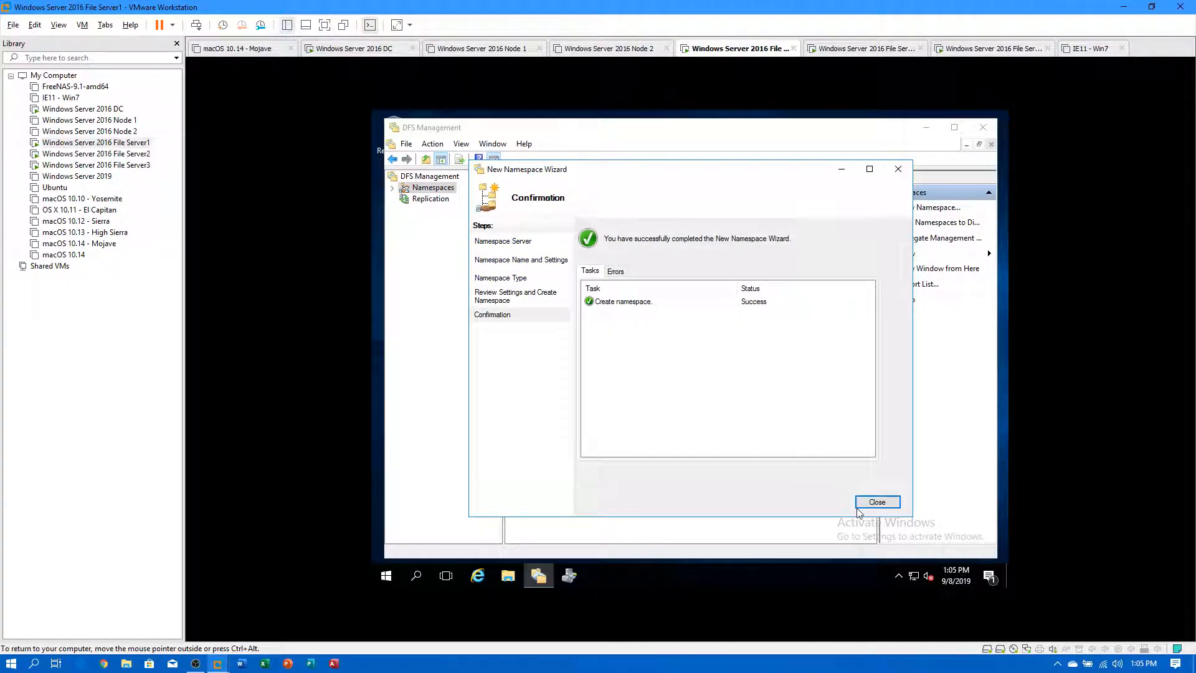
{"action": "left_click", "coordinate": [876, 501]}
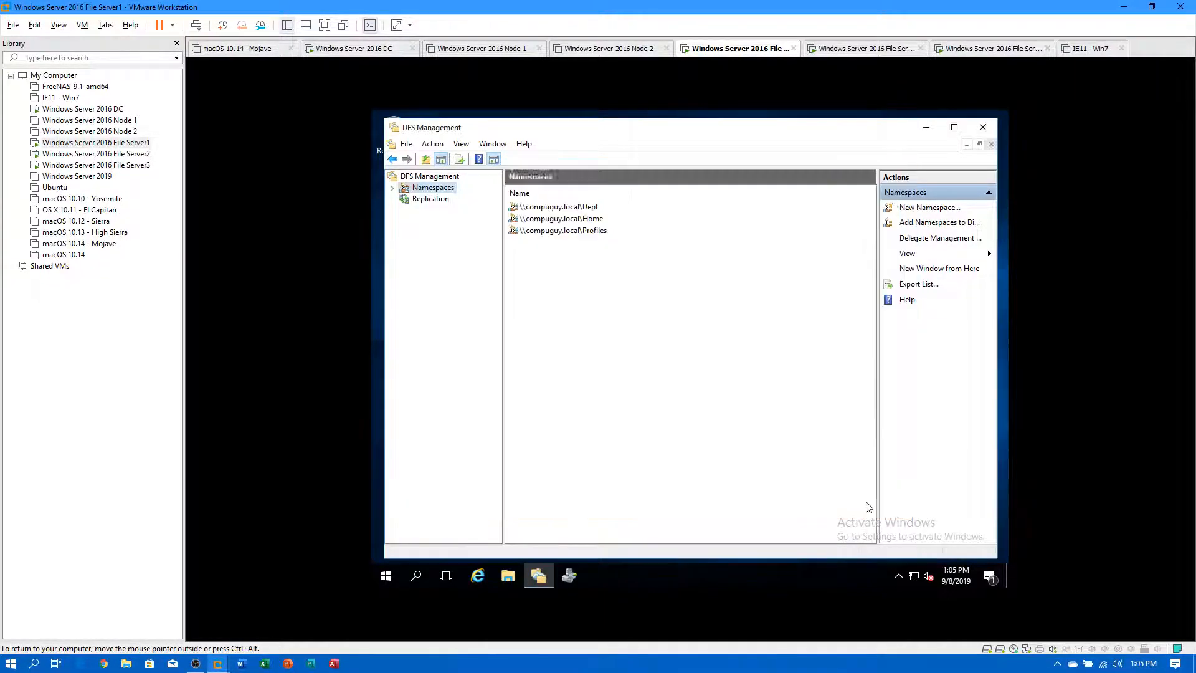
Check the Shares (E:) drive in File Explorer, then close the window.
{"action": "right_click", "coordinate": [426, 192]}
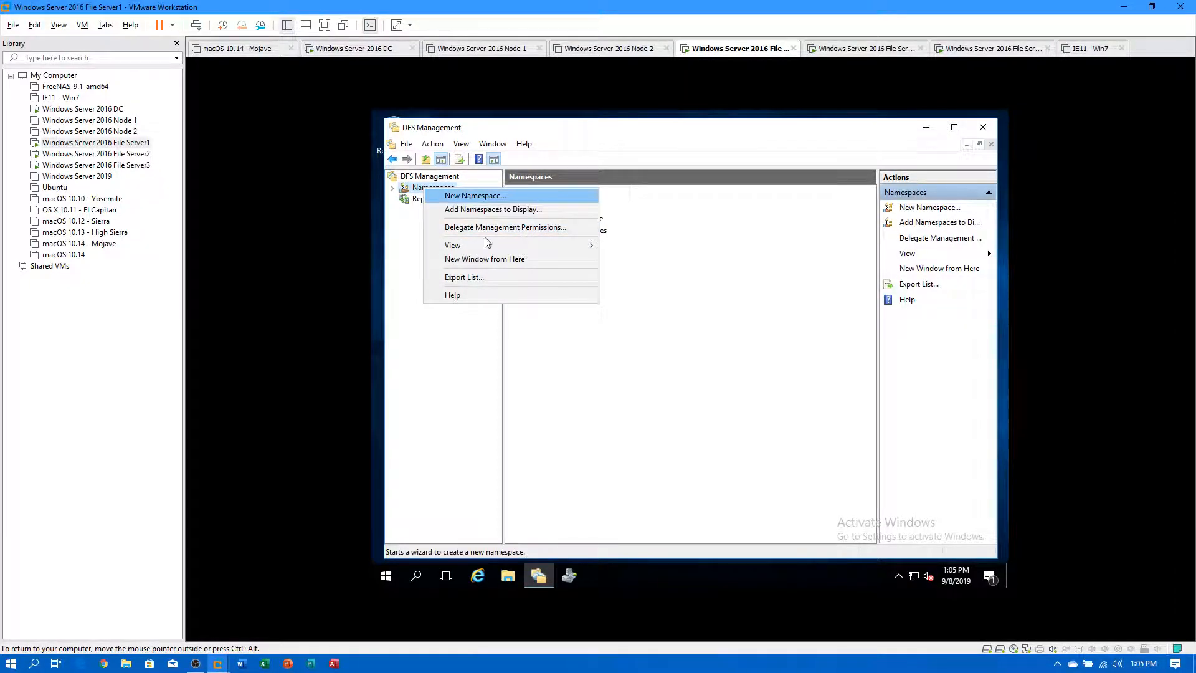
{"action": "left_click", "coordinate": [508, 576]}
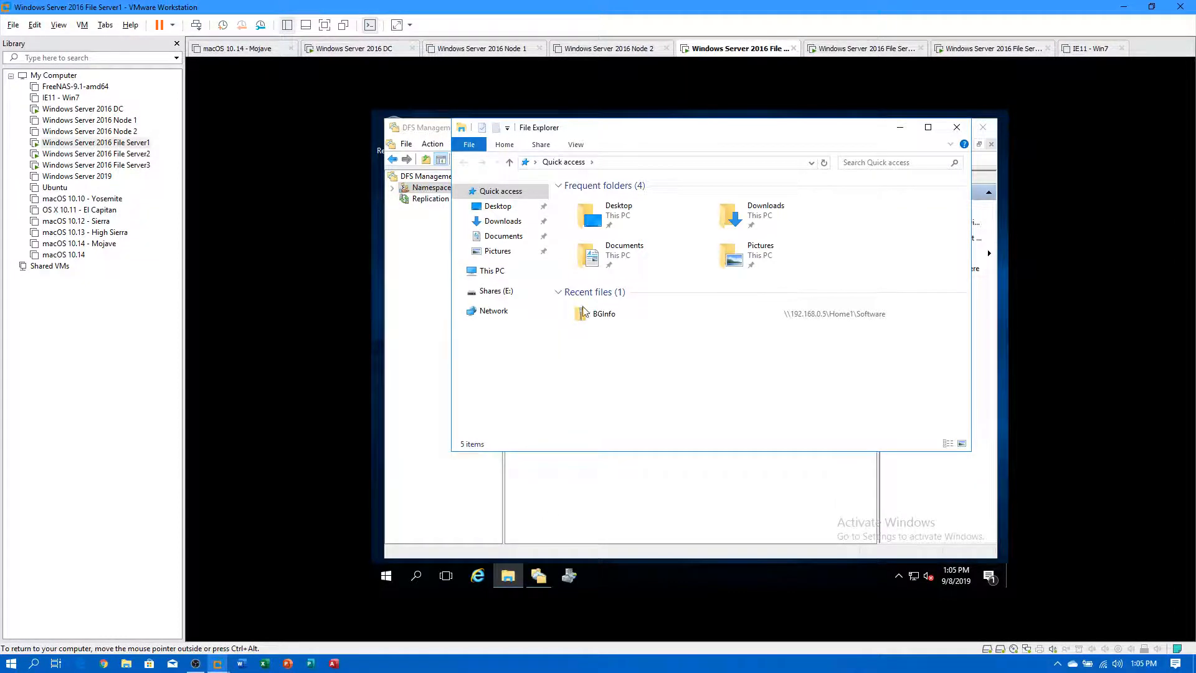
{"action": "left_click", "coordinate": [496, 291]}
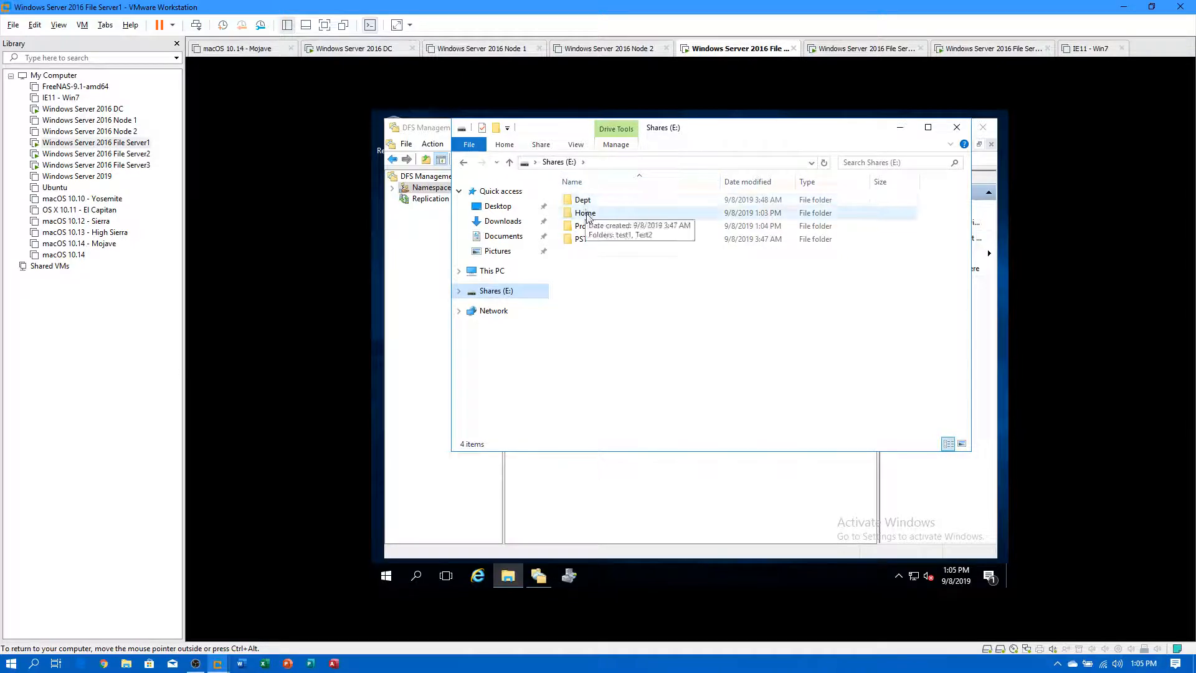
{"action": "left_click_drag", "start_coordinate": [744, 139], "coordinate": [749, 198]}
{"action": "left_click", "coordinate": [947, 194]}
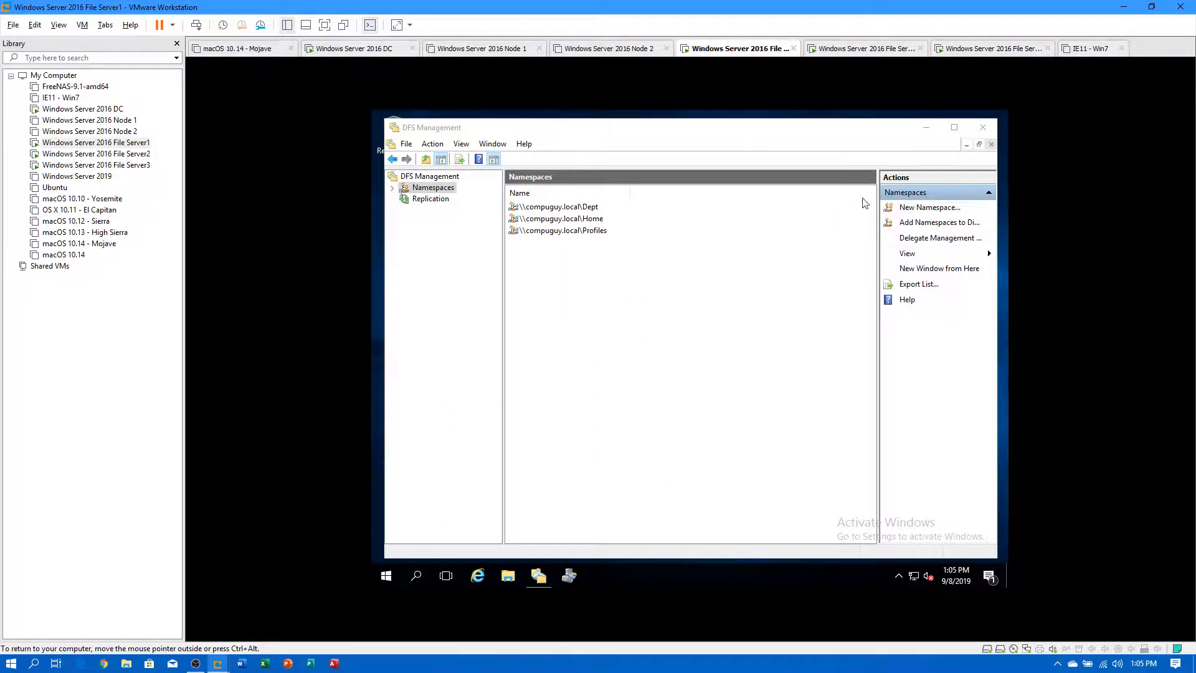
Start a new namespace on server FS1 named PST, with its shared folder set to e$\PST.
{"action": "right_click", "coordinate": [447, 191]}
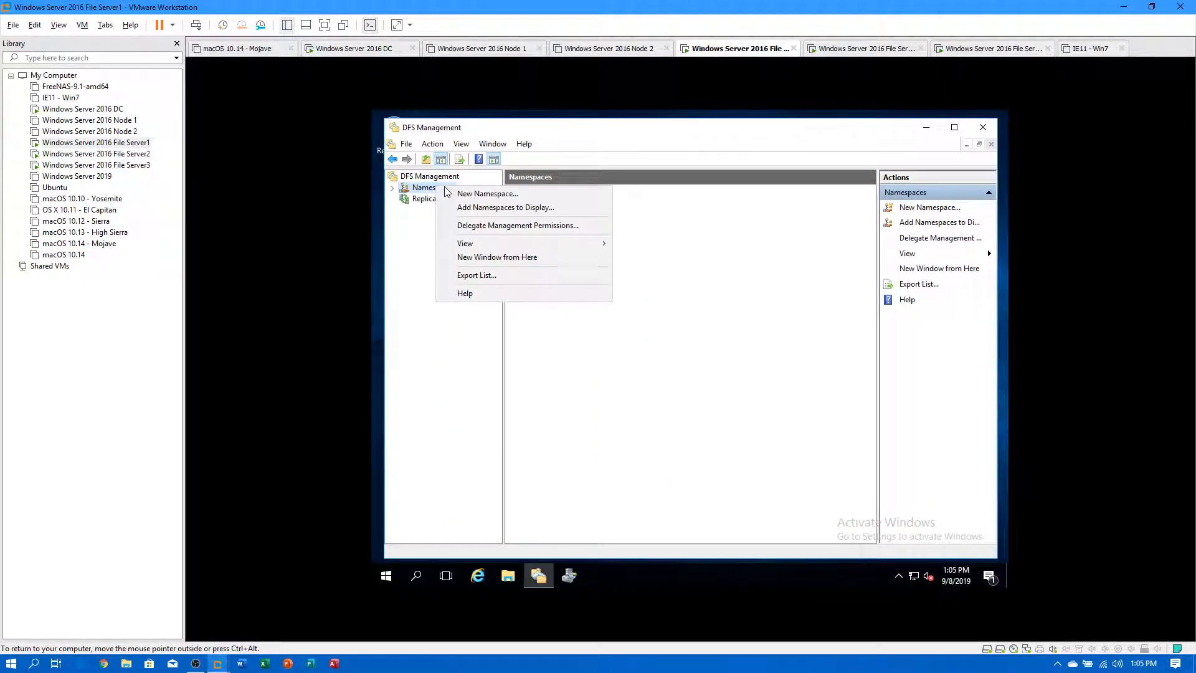
{"action": "left_click", "coordinate": [480, 193]}
{"action": "type", "text": "FS1"}
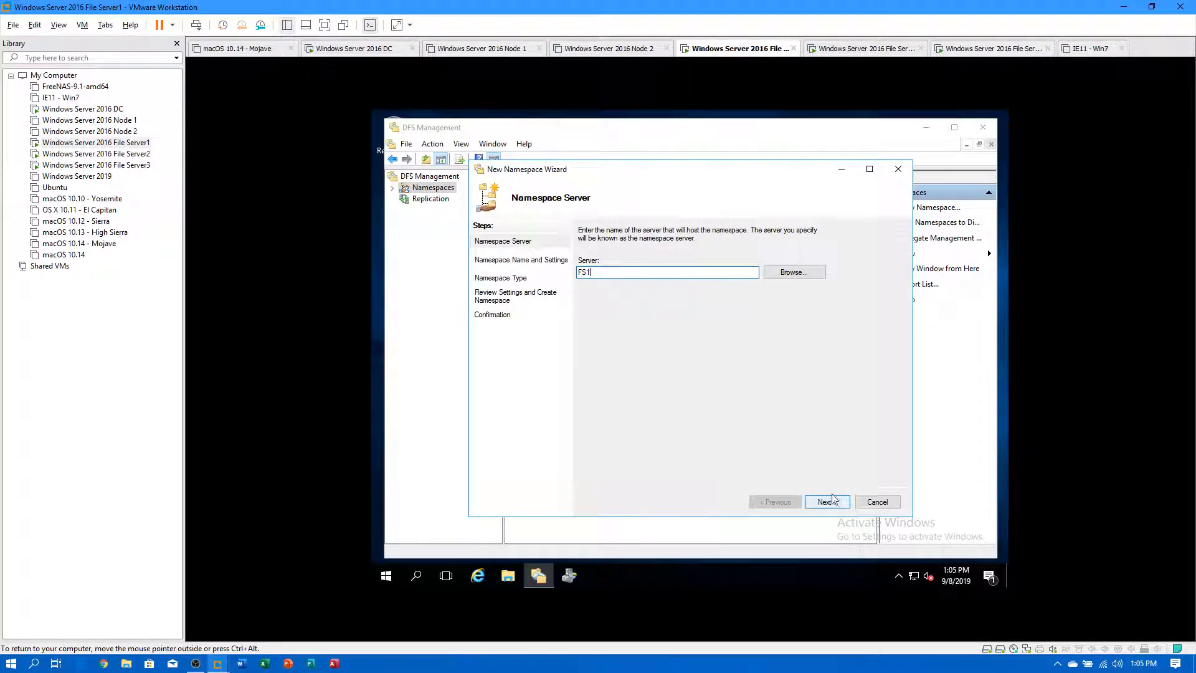
{"action": "left_click", "coordinate": [827, 501]}
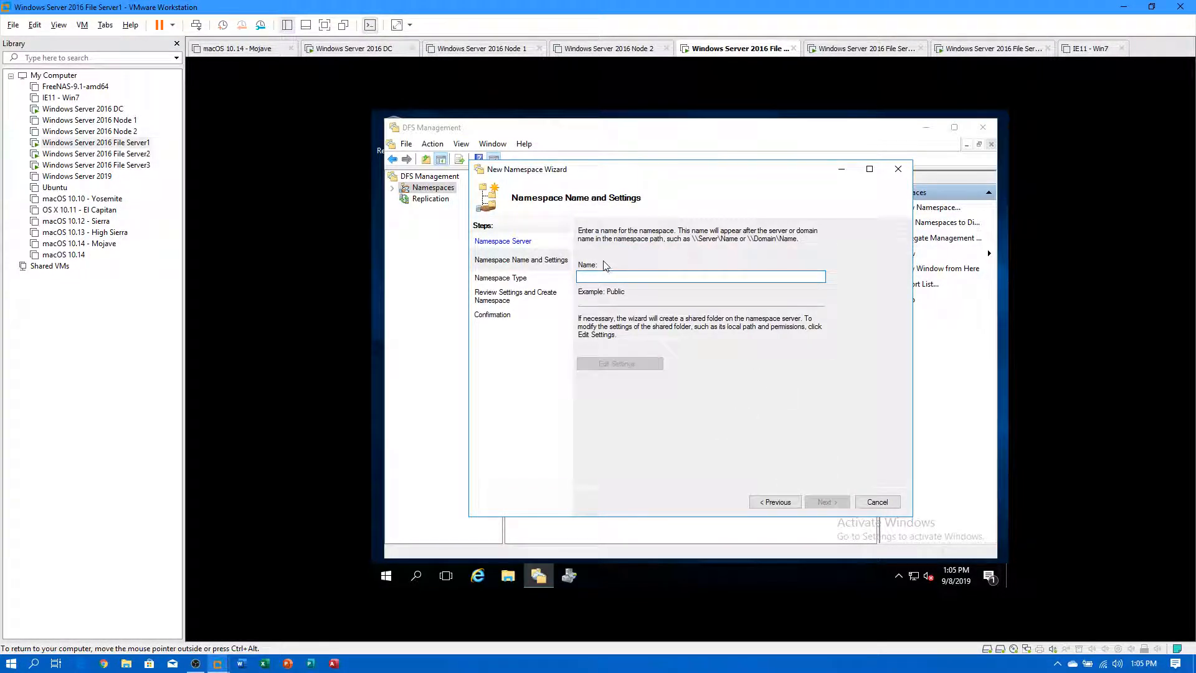
{"action": "type", "text": "PST"}
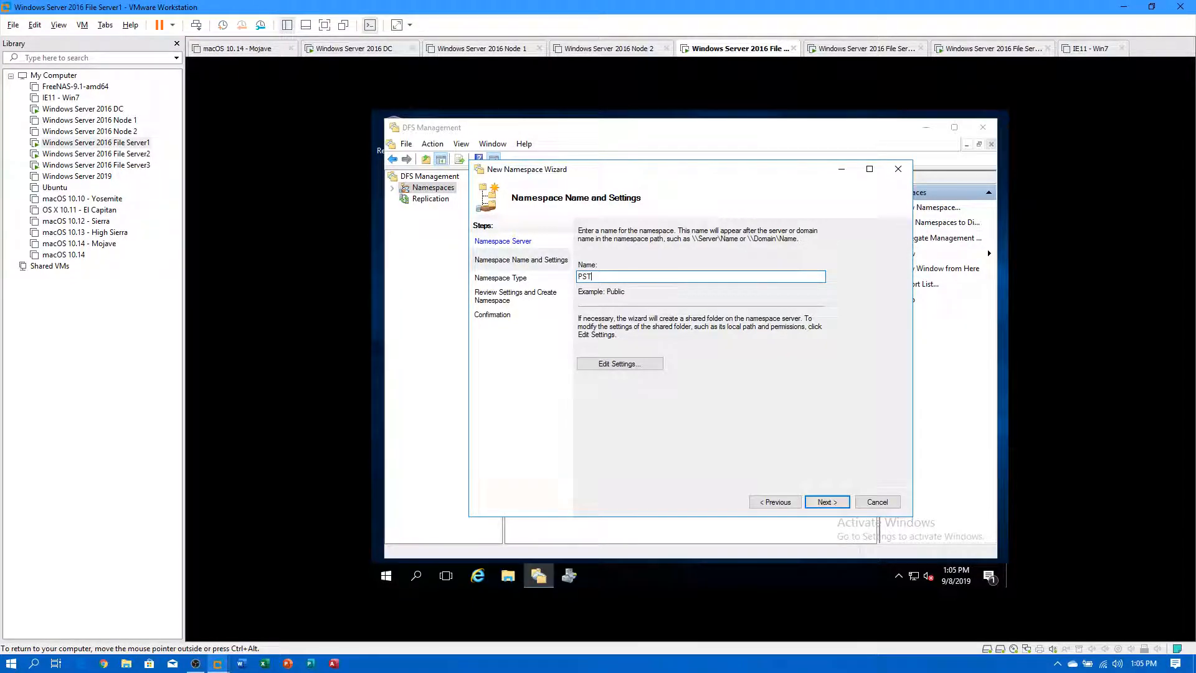
{"action": "left_click", "coordinate": [629, 365]}
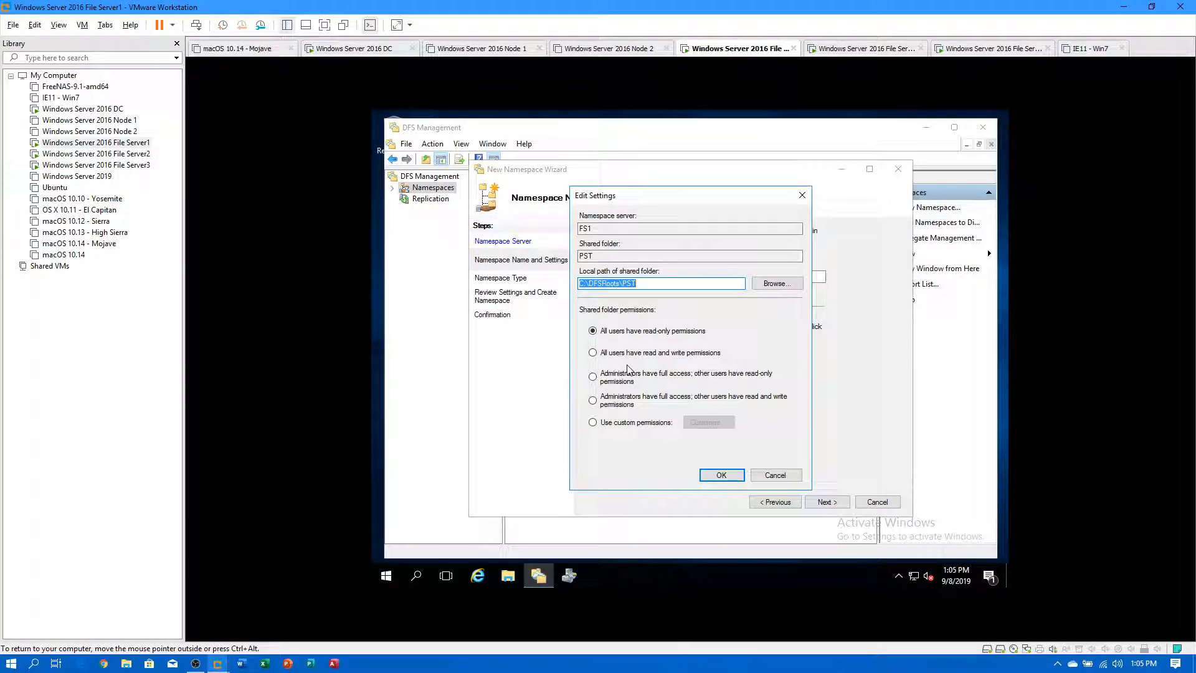
{"action": "left_click", "coordinate": [779, 283]}
{"action": "double_click", "coordinate": [630, 321]}
{"action": "left_click", "coordinate": [644, 371]}
{"action": "left_click", "coordinate": [706, 419]}
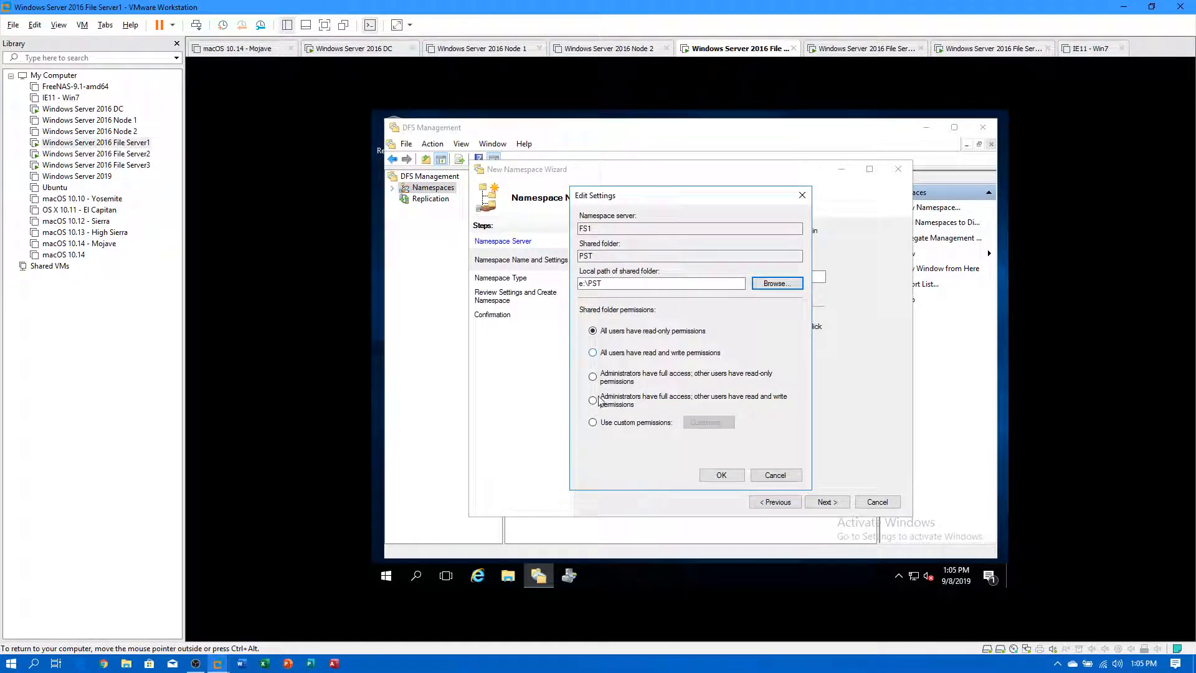
{"action": "left_click", "coordinate": [721, 474]}
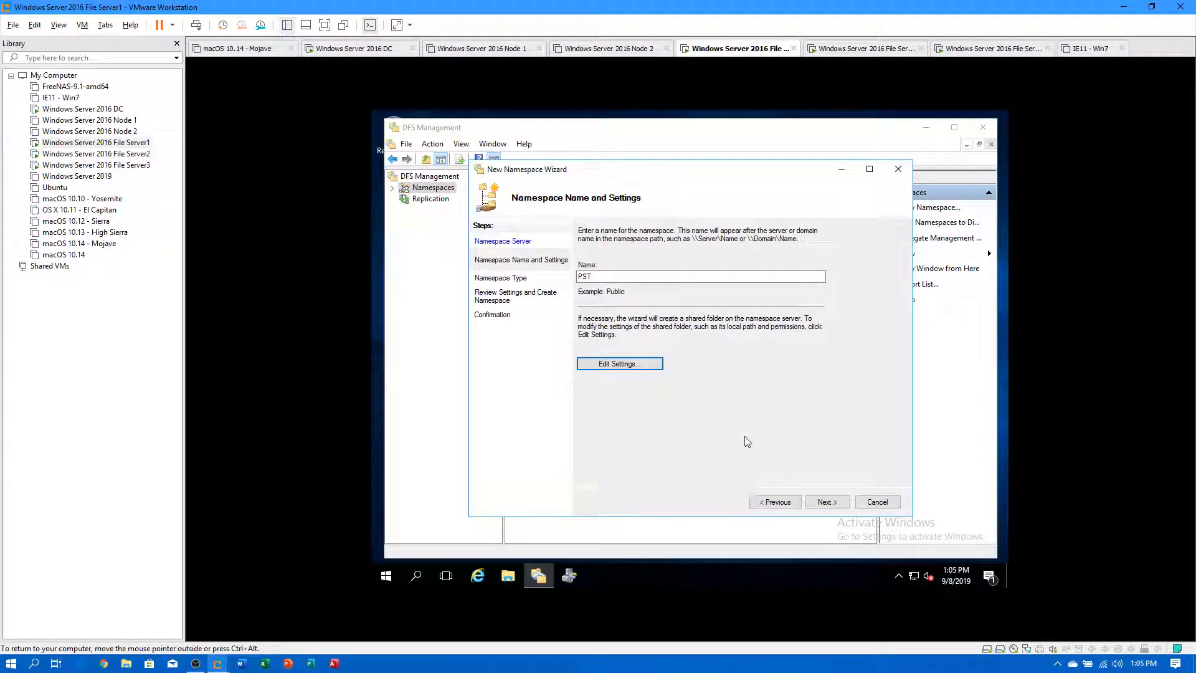
Keep it a domain-based namespace and create \\compuguy.local\PST.
{"action": "left_click", "coordinate": [827, 503]}
{"action": "left_click", "coordinate": [827, 502]}
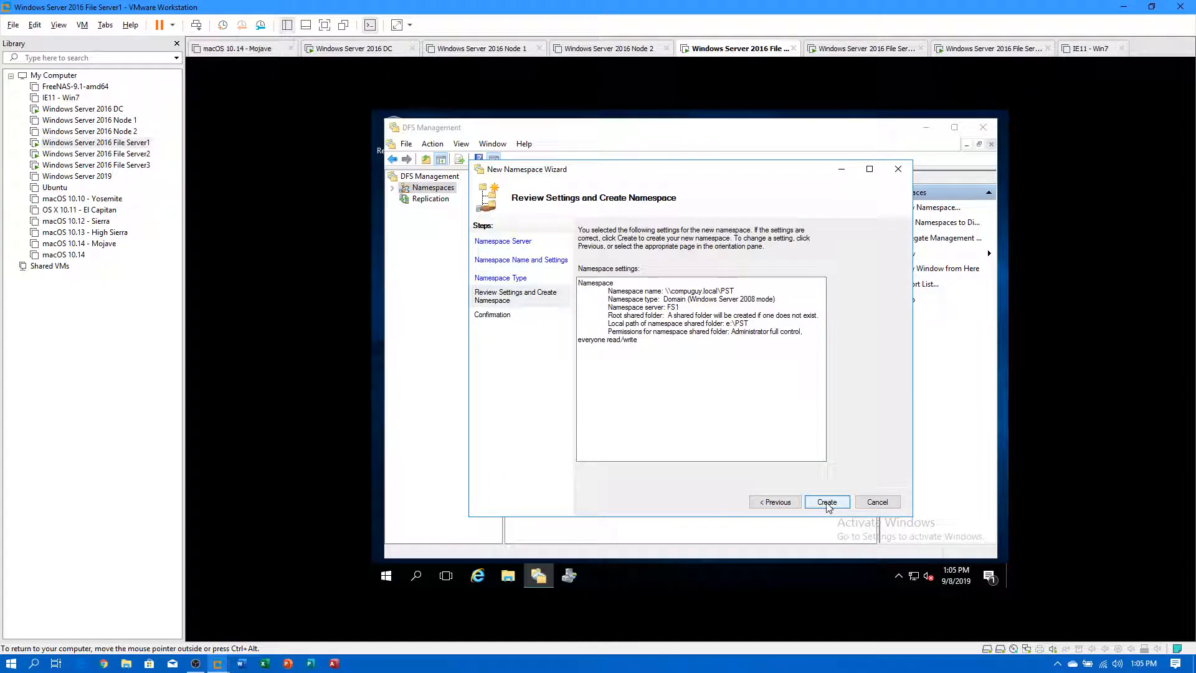
{"action": "left_click", "coordinate": [775, 503]}
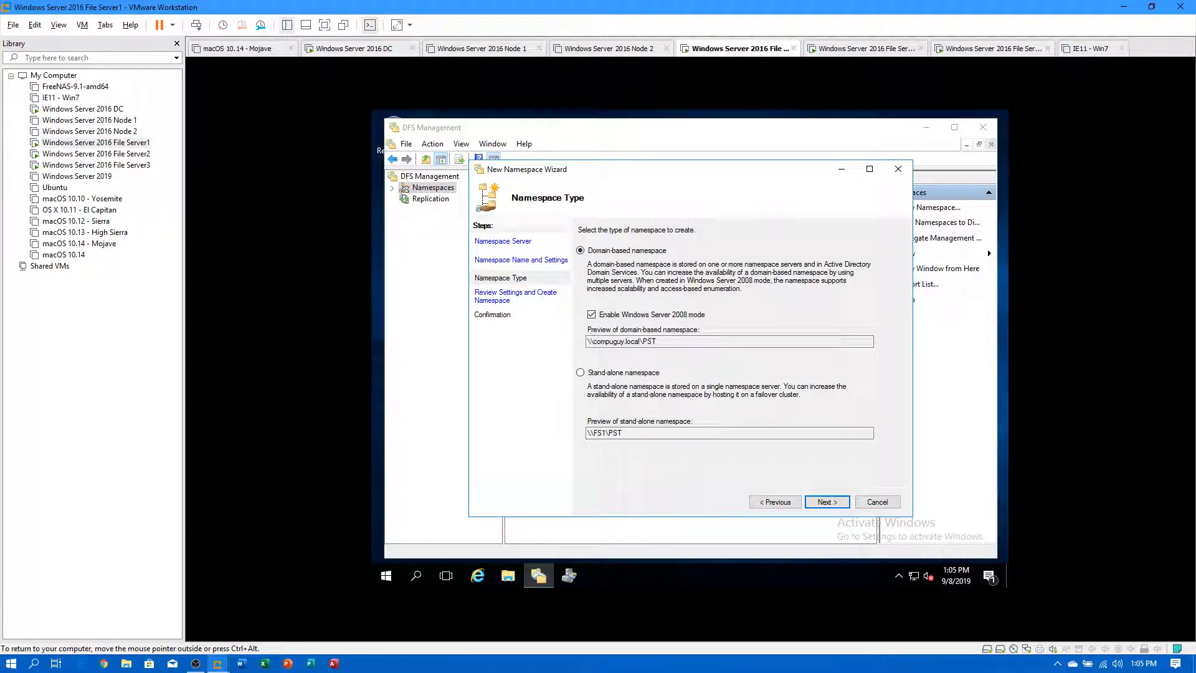
{"action": "left_click", "coordinate": [827, 502]}
{"action": "left_click", "coordinate": [827, 502]}
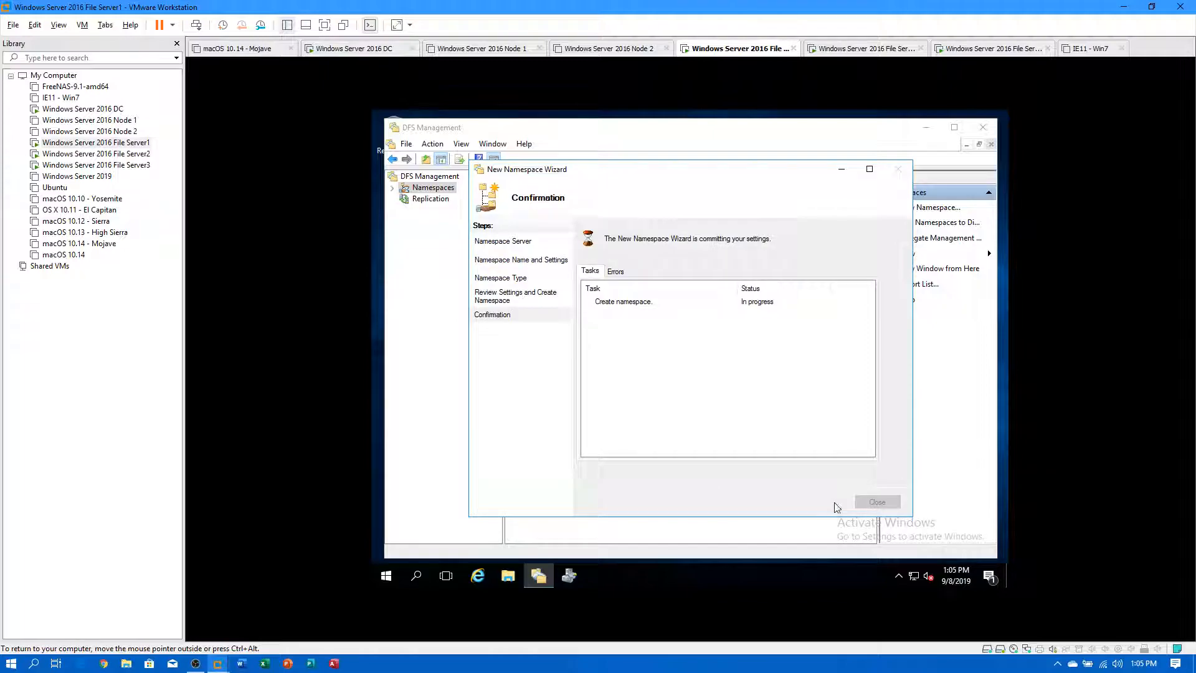
{"action": "left_click", "coordinate": [879, 503]}
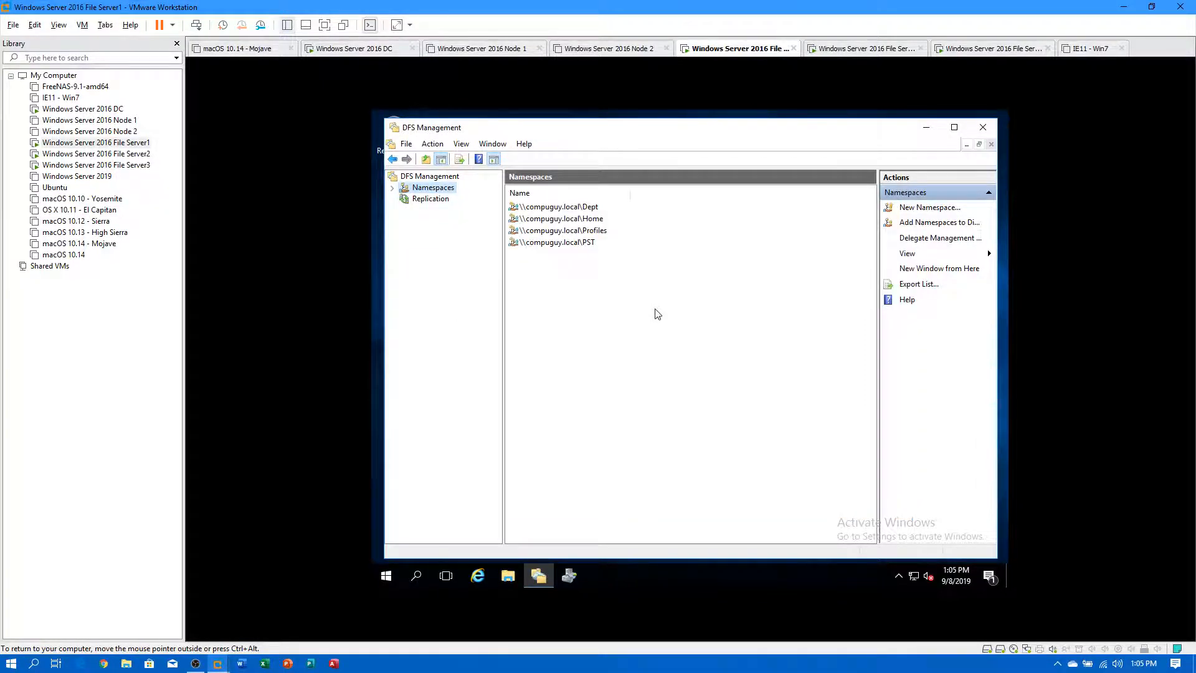
In File Explorer on Shares (E:), create a Test1 folder inside Dept.
{"action": "left_click", "coordinate": [508, 576]}
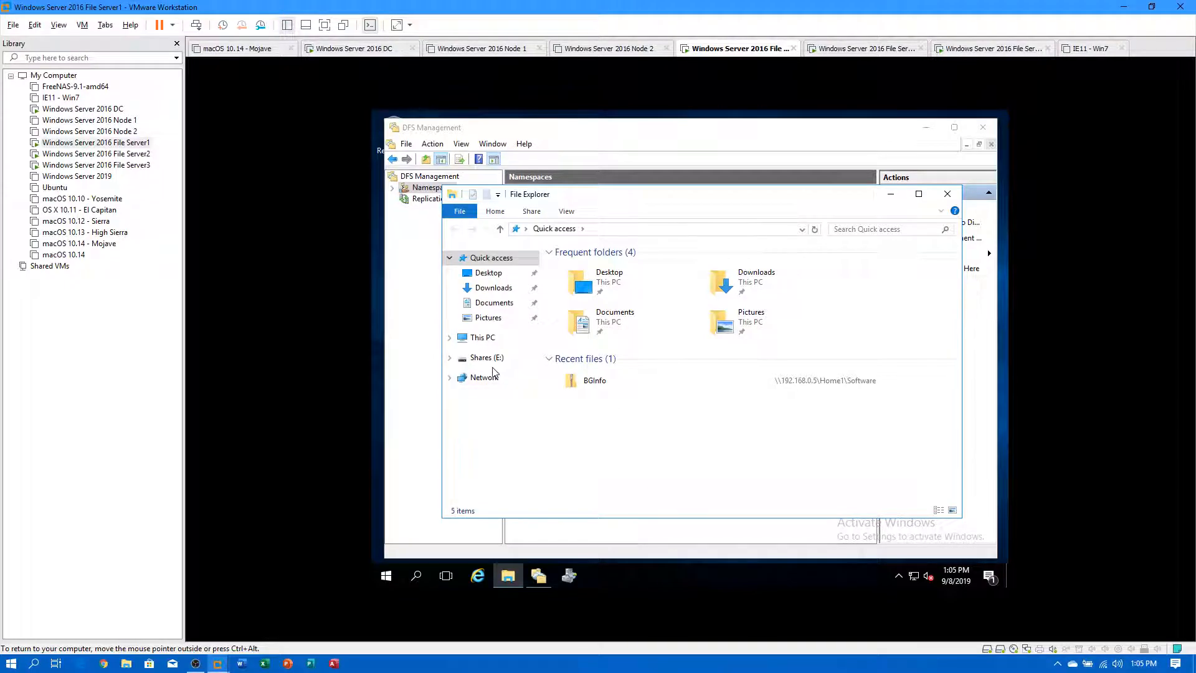
{"action": "left_click", "coordinate": [482, 359]}
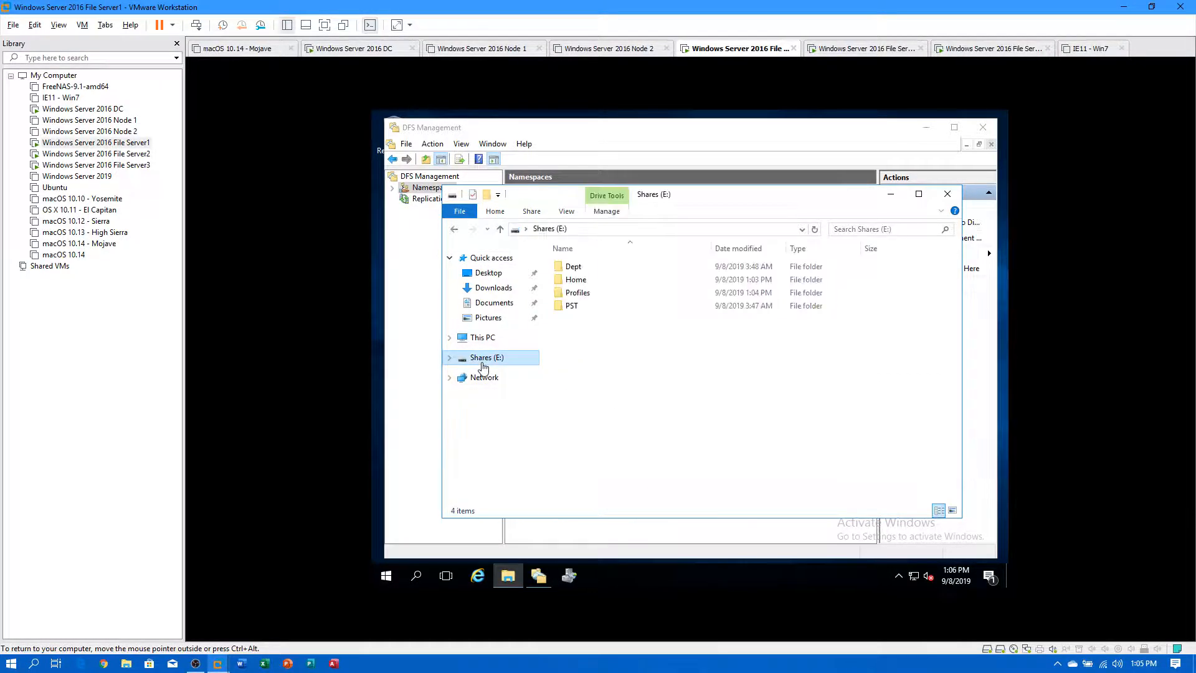
{"action": "double_click", "coordinate": [573, 266]}
{"action": "right_click", "coordinate": [603, 351]}
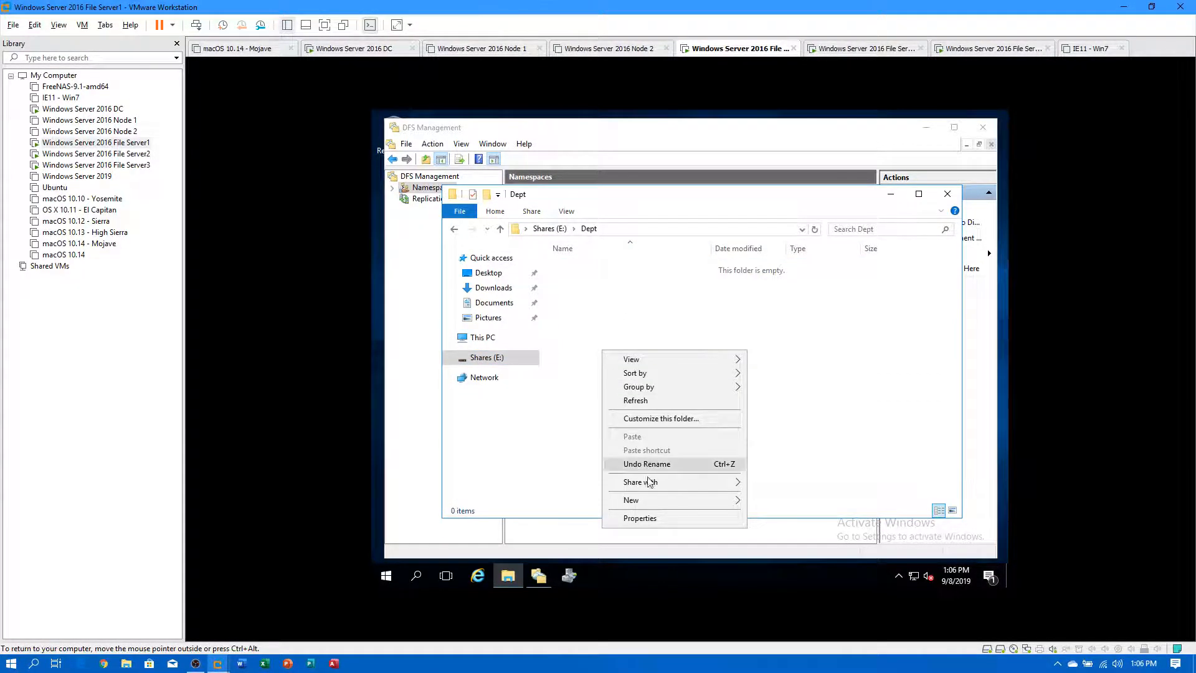
{"action": "mouse_move", "coordinate": [649, 501]}
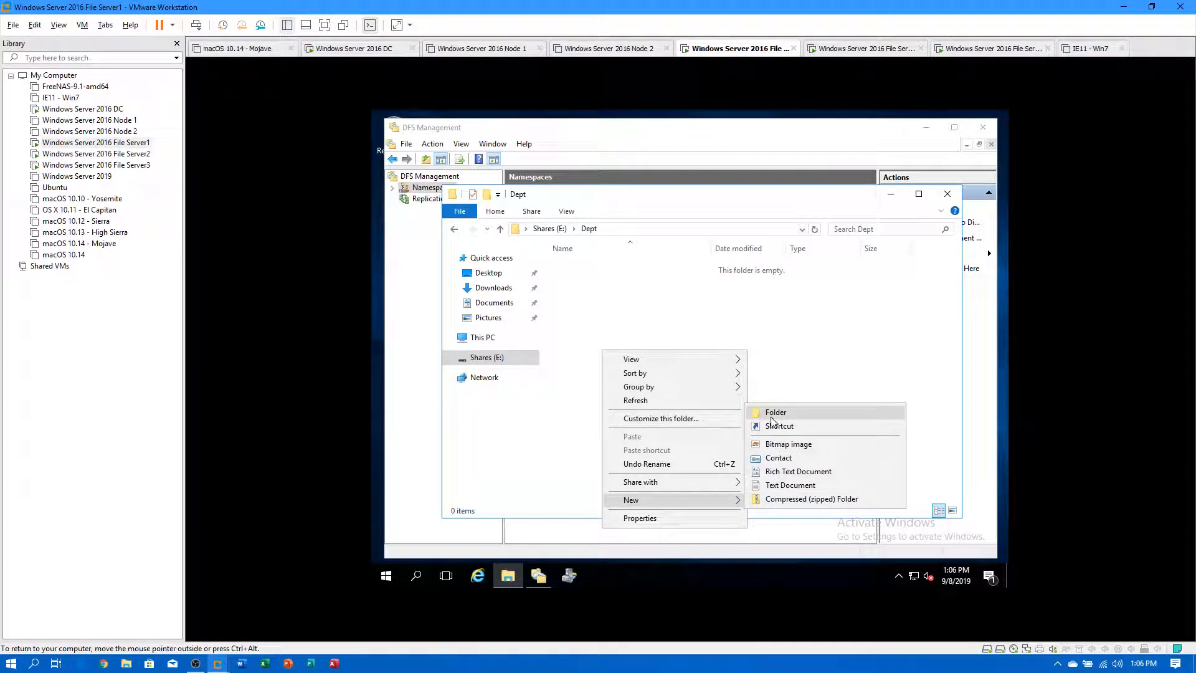
{"action": "left_click", "coordinate": [771, 413]}
{"action": "type", "text": "Test1"}
{"action": "key", "text": "Return"}
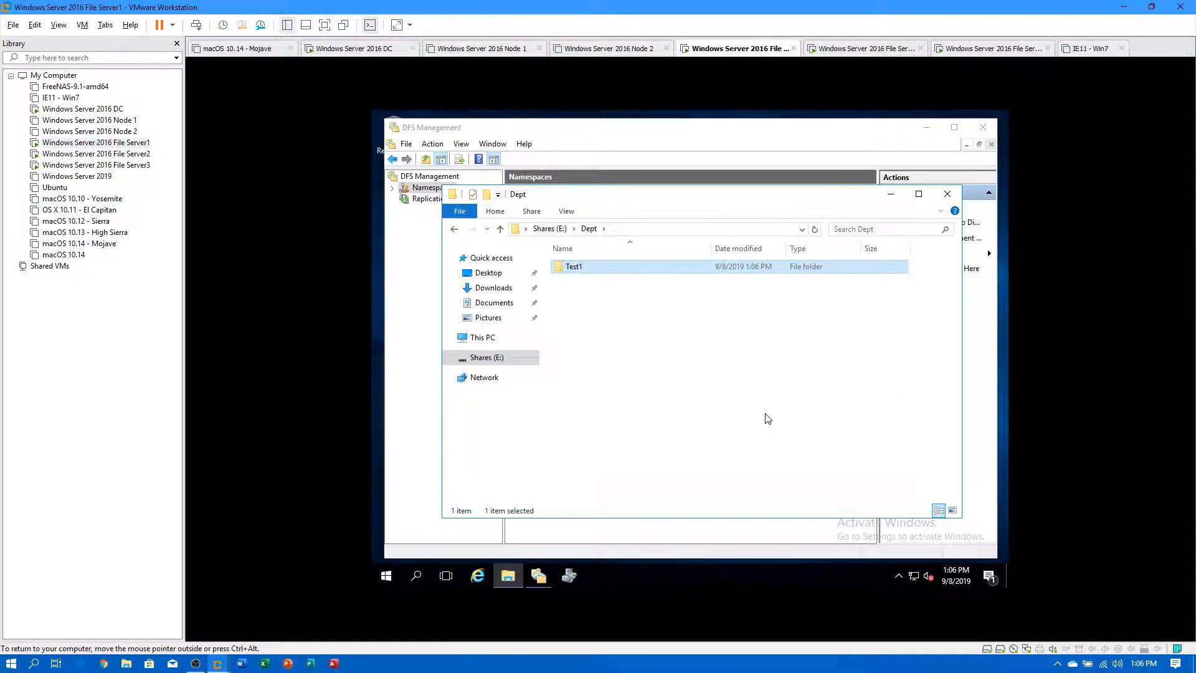
Look inside the Home and Profiles folders on Shares (E:).
{"action": "left_click", "coordinate": [550, 228]}
{"action": "left_click", "coordinate": [572, 280]}
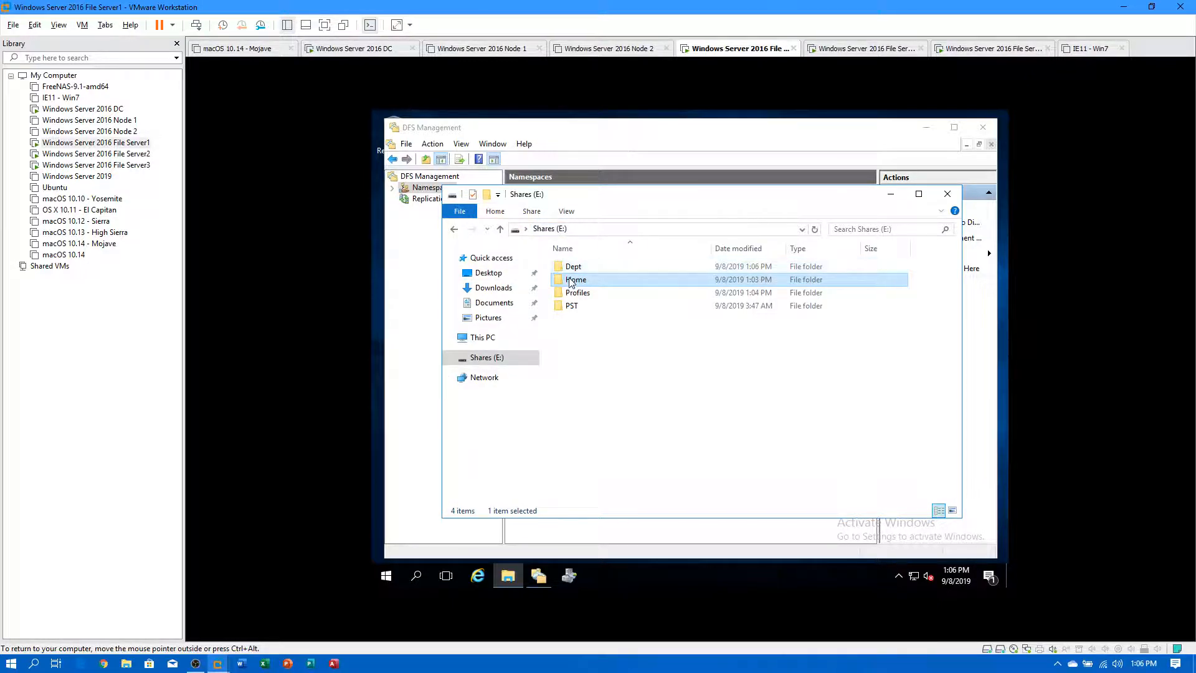
{"action": "double_click", "coordinate": [569, 280]}
{"action": "left_click", "coordinate": [550, 229]}
{"action": "left_click", "coordinate": [574, 293]}
{"action": "double_click", "coordinate": [574, 296]}
{"action": "left_click", "coordinate": [550, 229]}
Create a Test1 folder inside PST, then close File Explorer.
{"action": "left_click", "coordinate": [573, 305]}
{"action": "double_click", "coordinate": [574, 305]}
{"action": "right_click", "coordinate": [602, 305]}
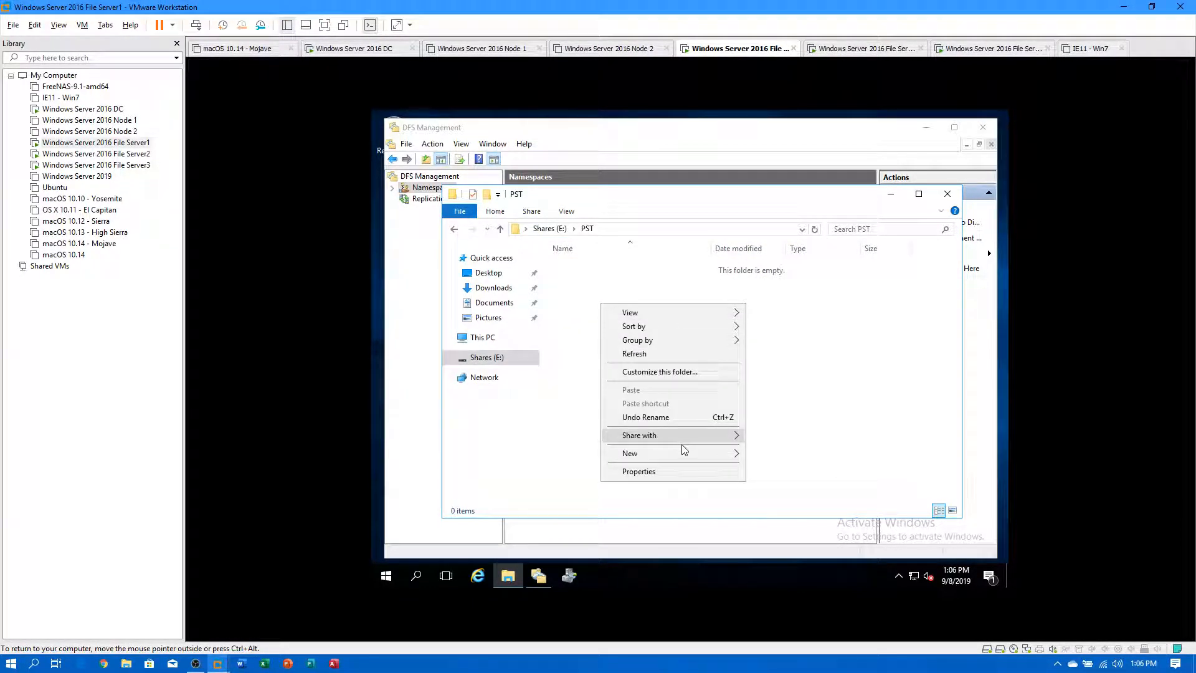
{"action": "mouse_move", "coordinate": [688, 459]}
{"action": "left_click", "coordinate": [762, 456]}
{"action": "type", "text": "Test1"}
{"action": "key", "text": "Return"}
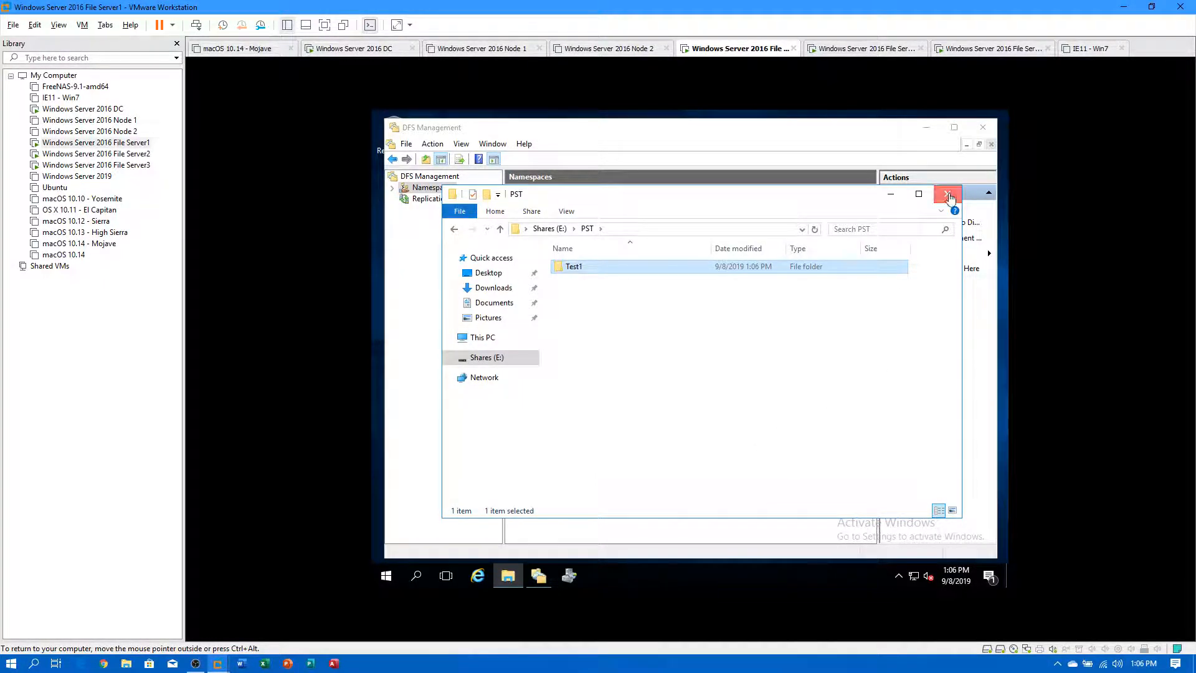
{"action": "left_click", "coordinate": [949, 195]}
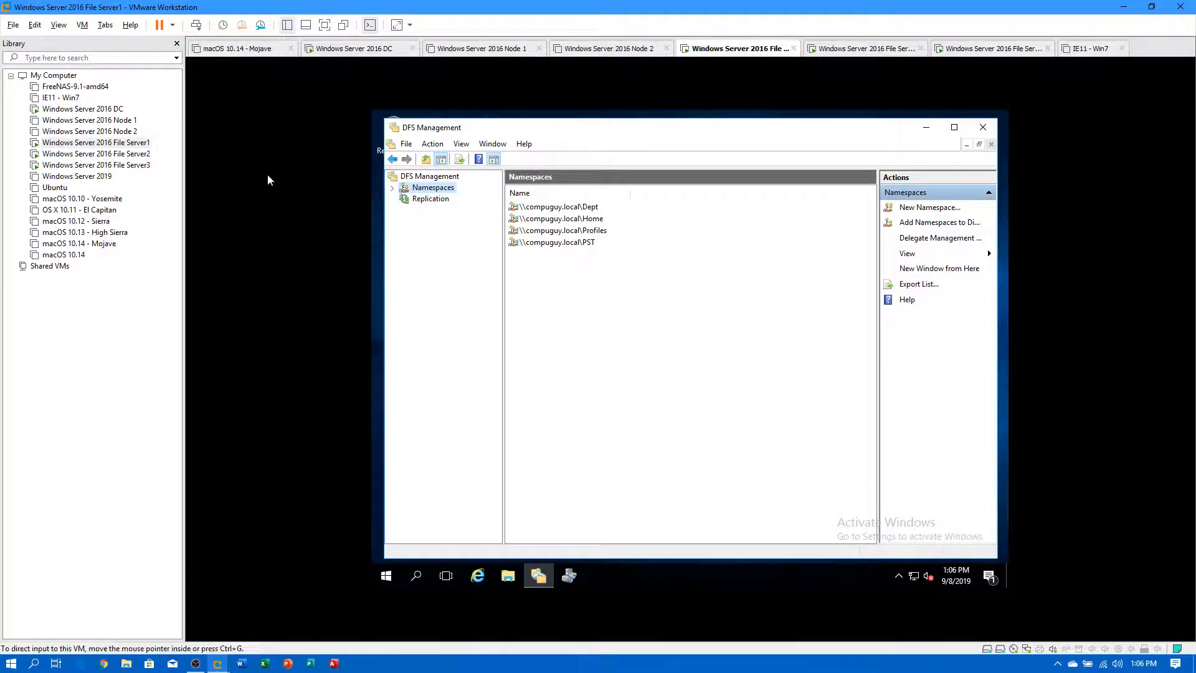
{"action": "left_click", "coordinate": [125, 154]}
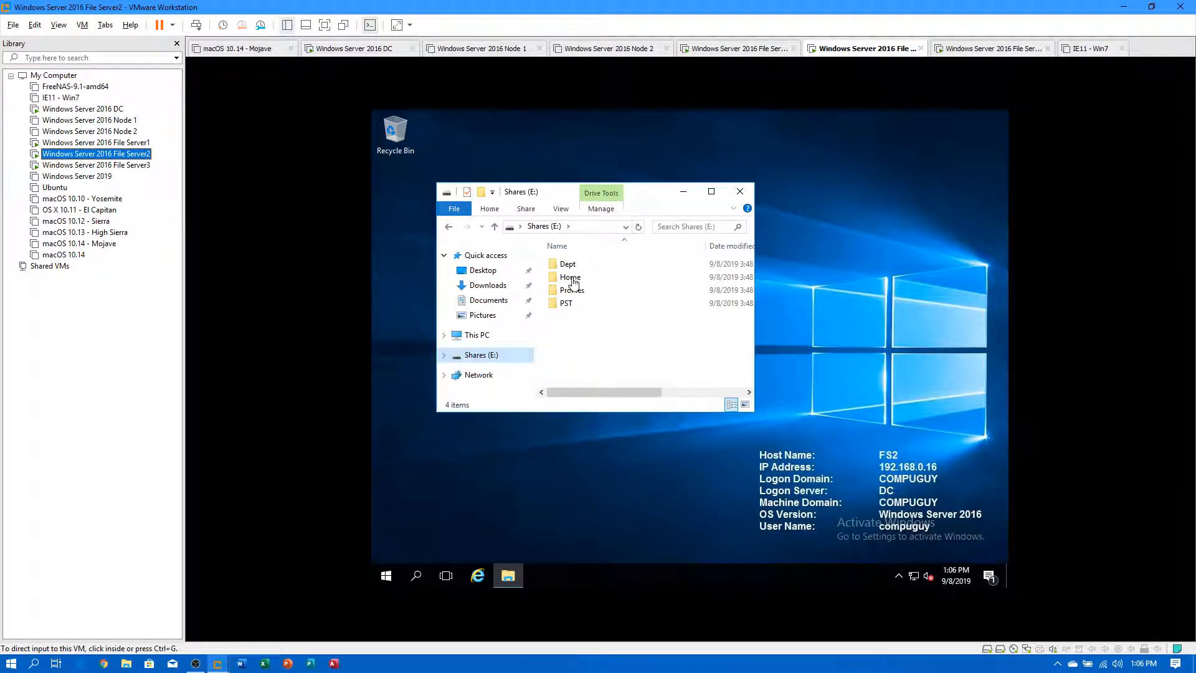
{"action": "left_click", "coordinate": [568, 266]}
{"action": "double_click", "coordinate": [568, 266]}
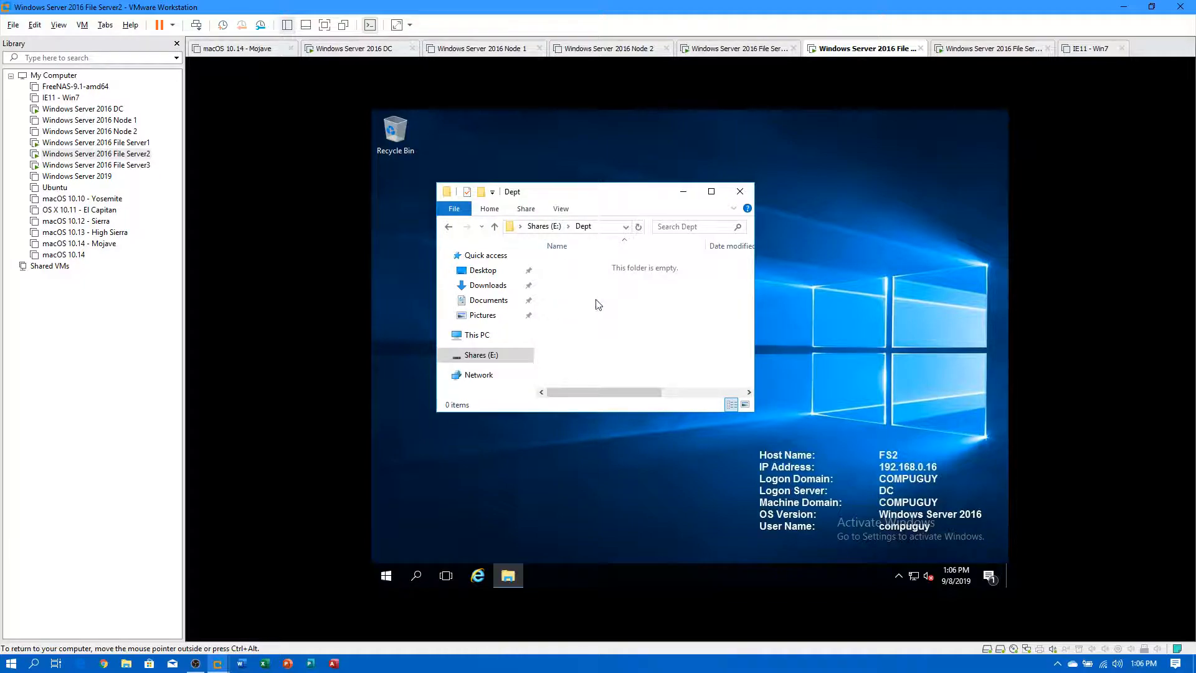
{"action": "left_click", "coordinate": [543, 227]}
{"action": "double_click", "coordinate": [567, 279]}
{"action": "left_click", "coordinate": [543, 226]}
{"action": "left_click", "coordinate": [567, 290]}
{"action": "double_click", "coordinate": [567, 292]}
{"action": "left_click", "coordinate": [544, 226]}
{"action": "left_click", "coordinate": [566, 303]}
{"action": "double_click", "coordinate": [566, 304]}
{"action": "left_click", "coordinate": [118, 143]}
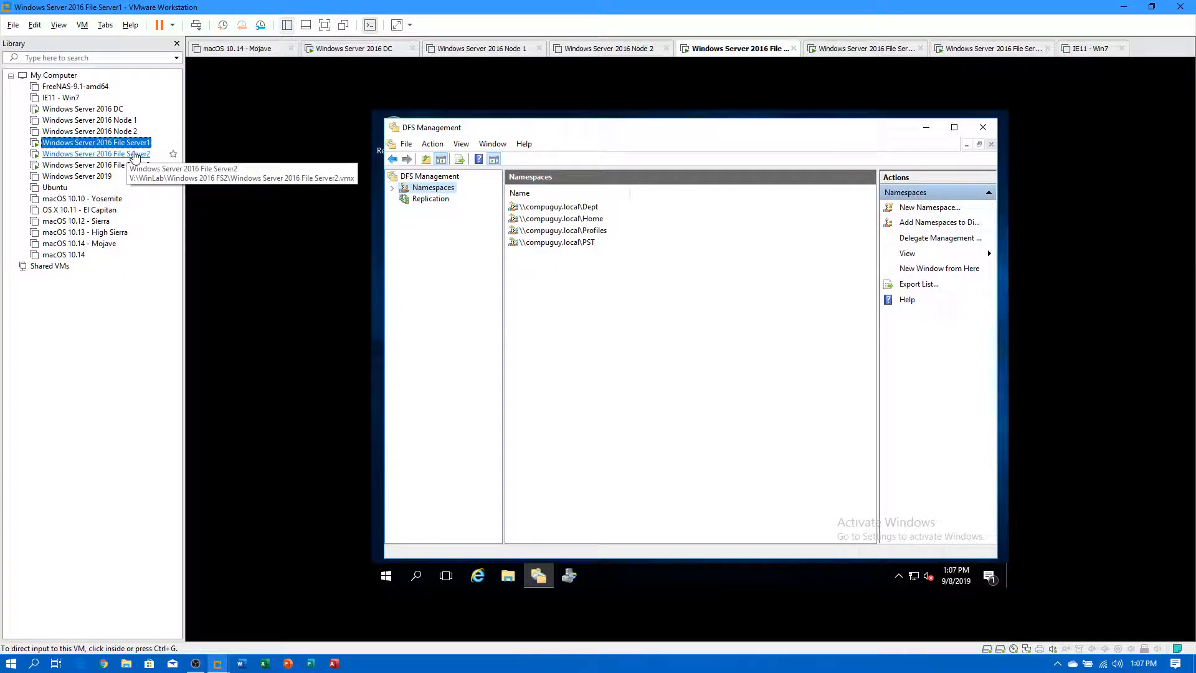
On the File Server2 VM, open the Home folder on Shares (E:).
{"action": "left_click", "coordinate": [135, 155]}
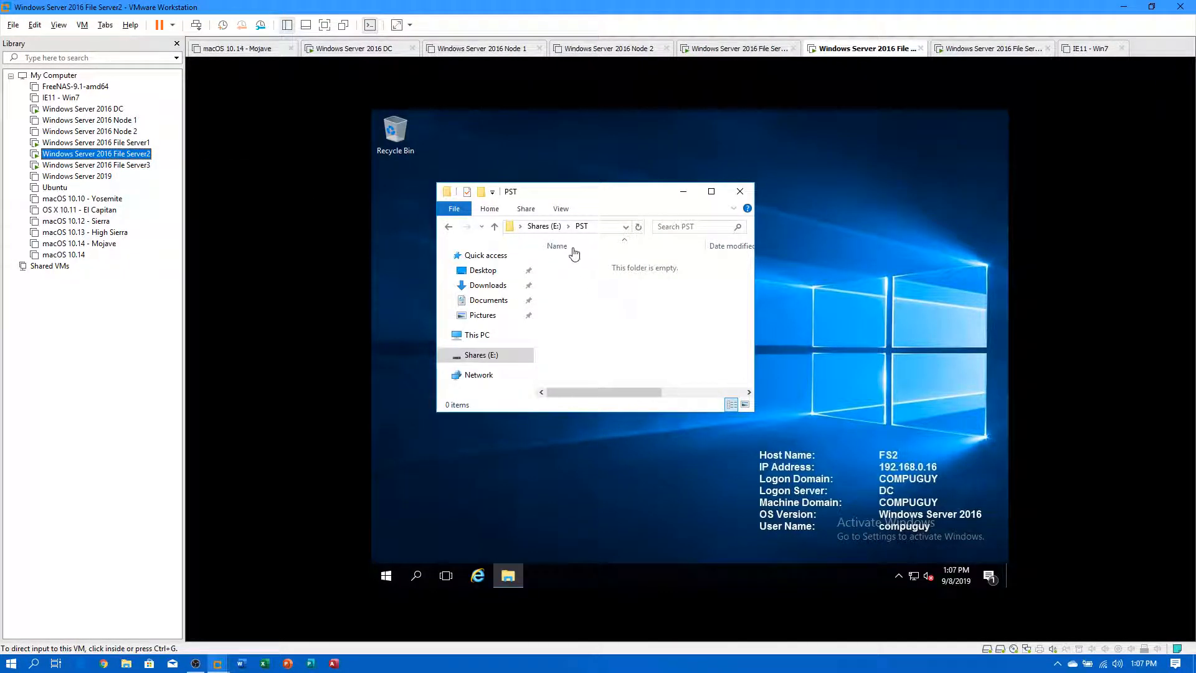
{"action": "left_click", "coordinate": [487, 366]}
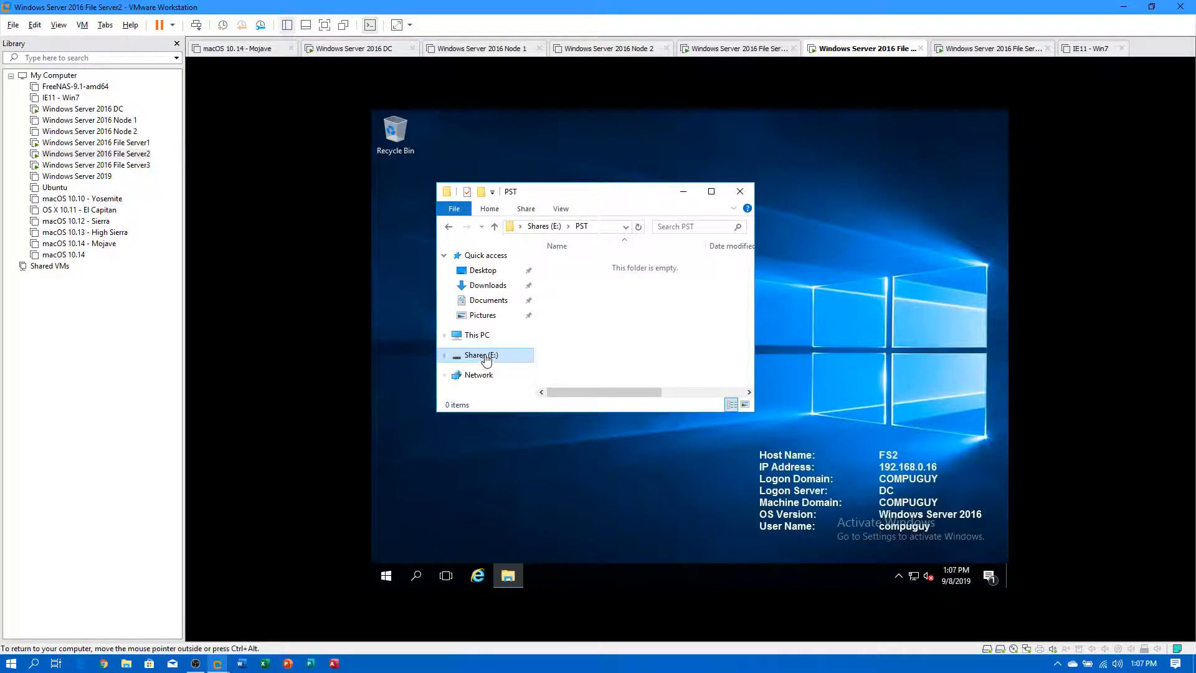
{"action": "left_click", "coordinate": [485, 363]}
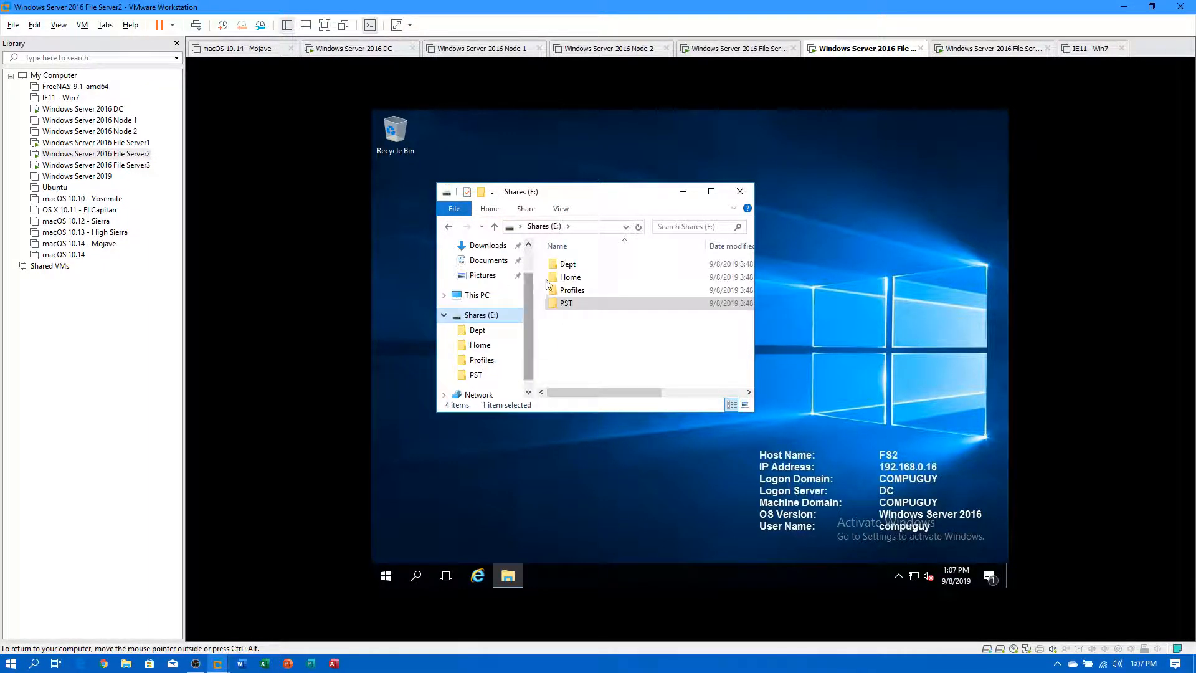
{"action": "double_click", "coordinate": [564, 279]}
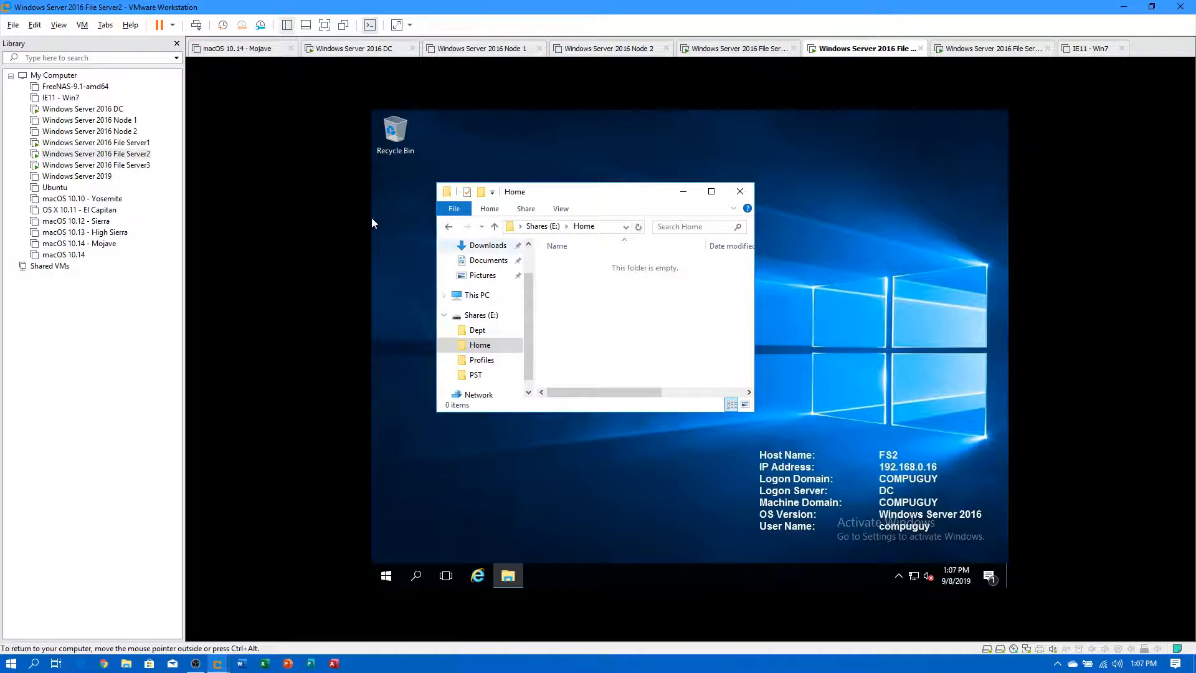
Back on File Server1, open Home on Shares (E:), then return to DFS Management.
{"action": "left_click", "coordinate": [118, 143]}
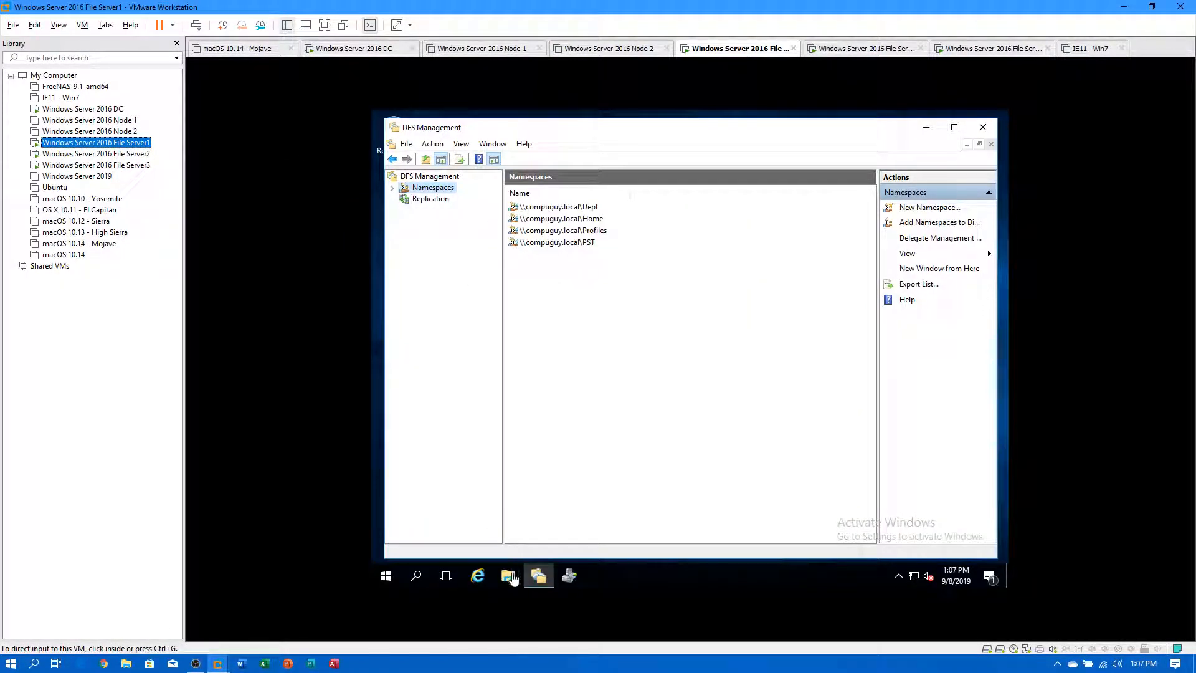
{"action": "left_click", "coordinate": [511, 578]}
{"action": "left_click", "coordinate": [512, 578]}
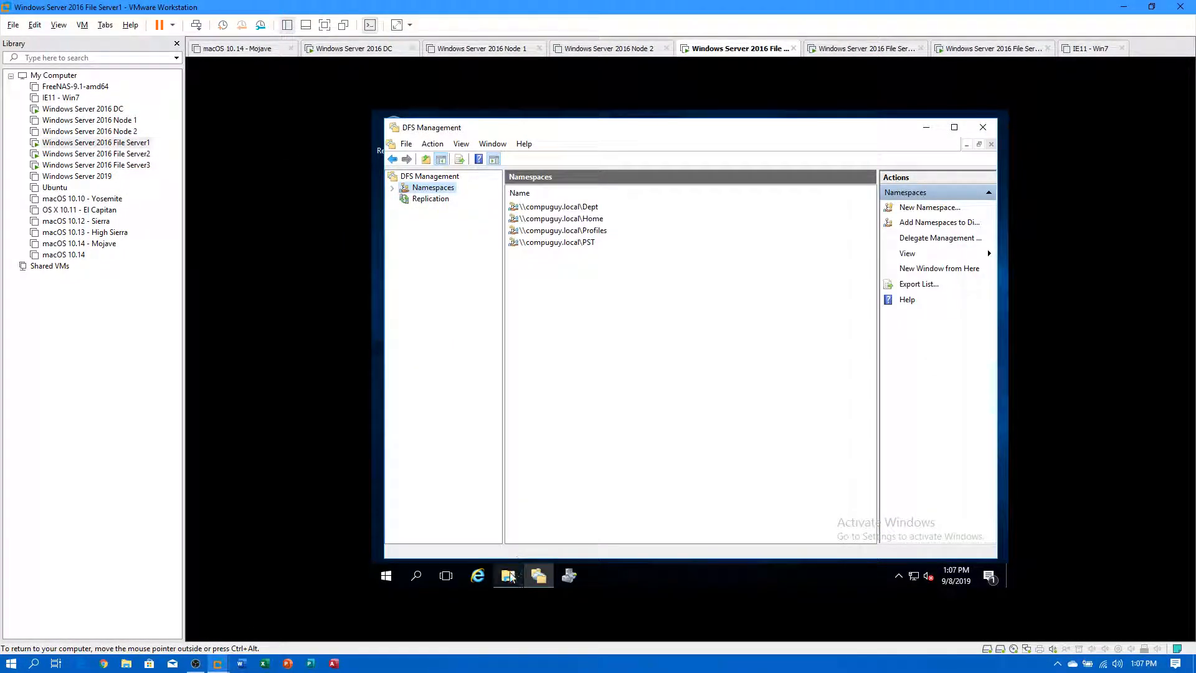
{"action": "left_click", "coordinate": [507, 574]}
{"action": "left_click", "coordinate": [498, 359]}
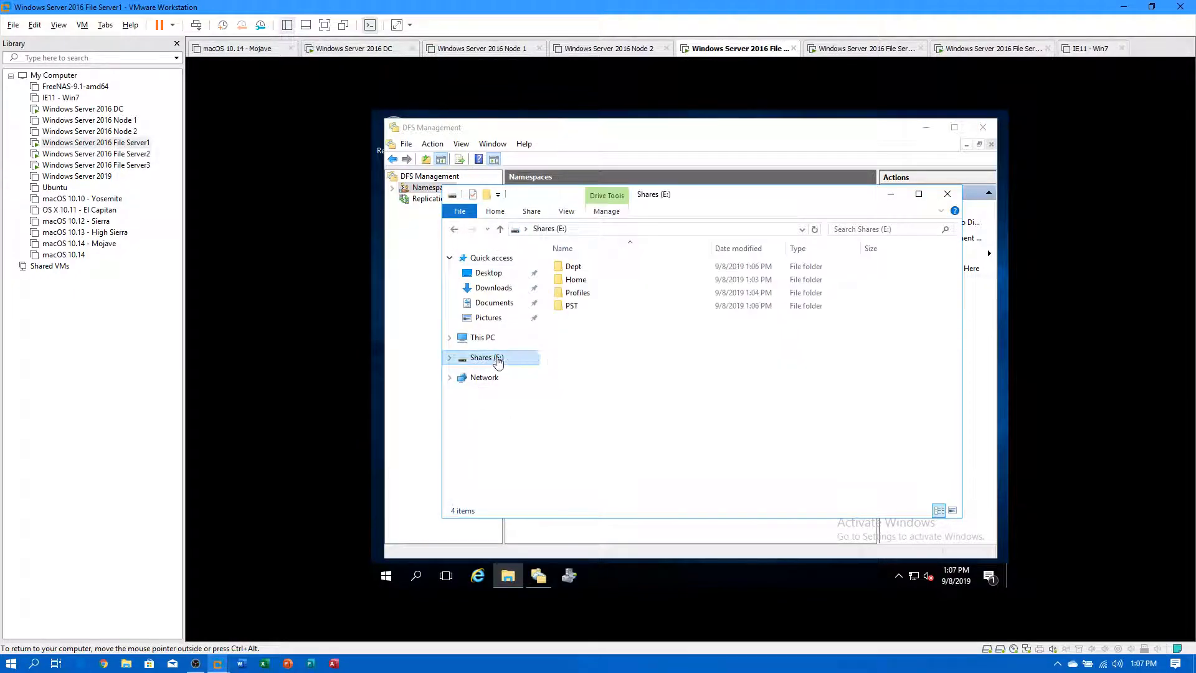
{"action": "double_click", "coordinate": [575, 279]}
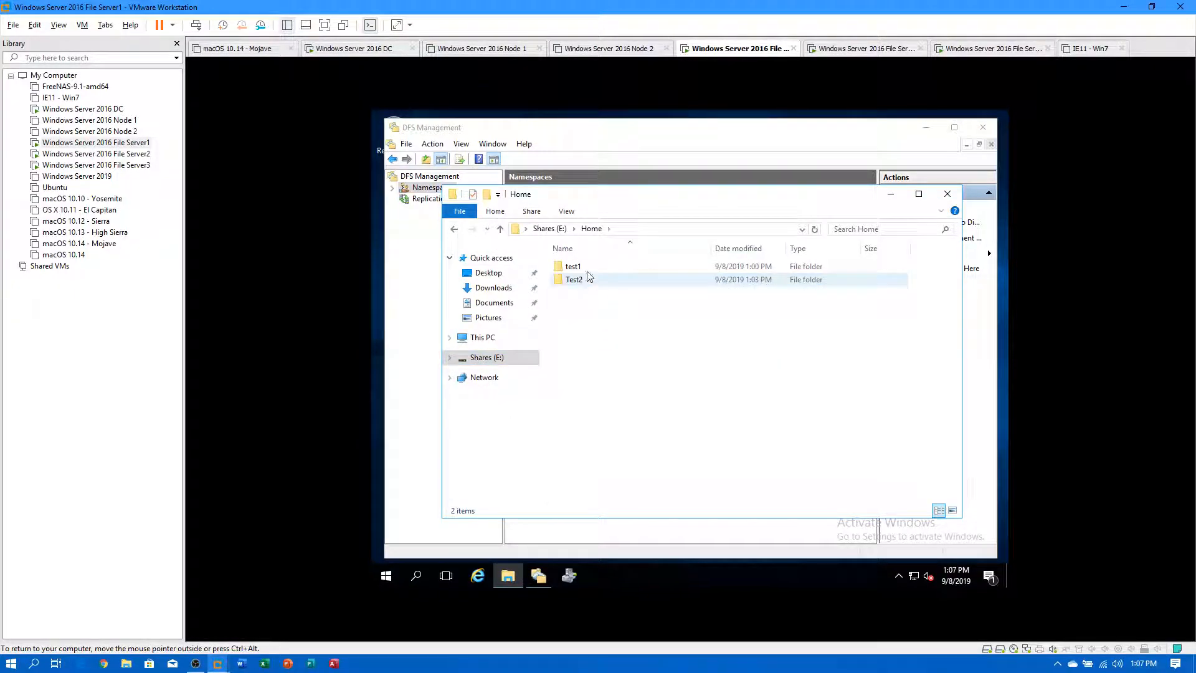
{"action": "left_click", "coordinate": [891, 194]}
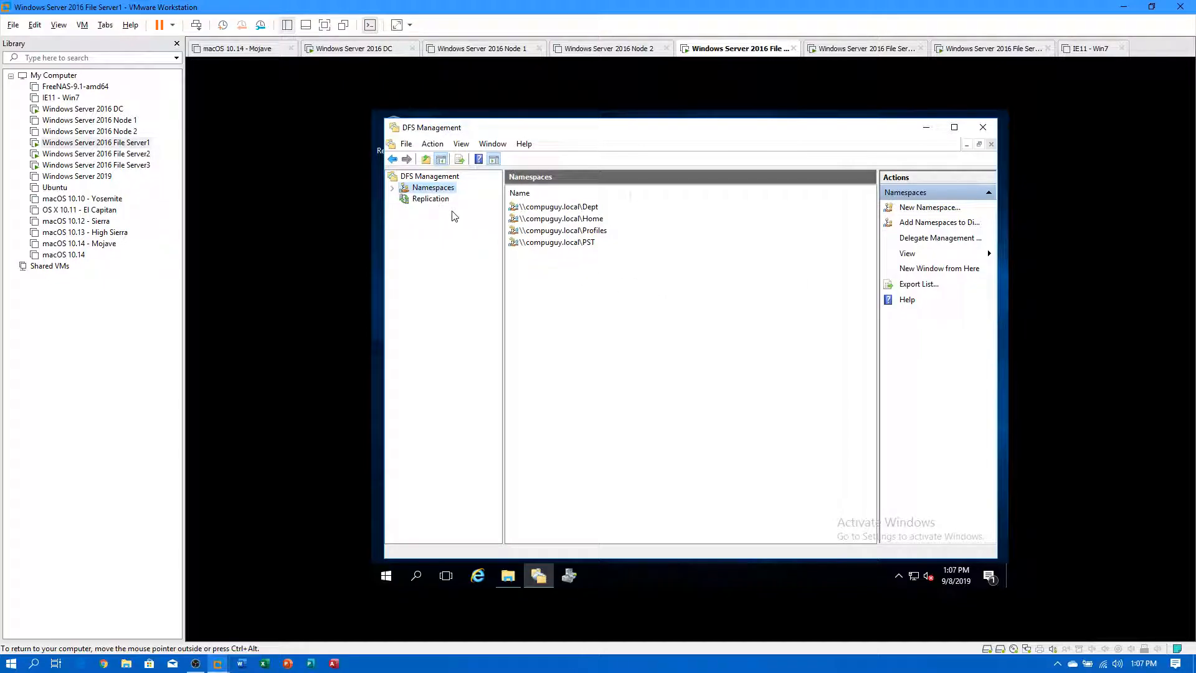
Start a new multipurpose replication group named 'File Servies\'.
{"action": "left_click", "coordinate": [430, 199]}
{"action": "right_click", "coordinate": [428, 199]}
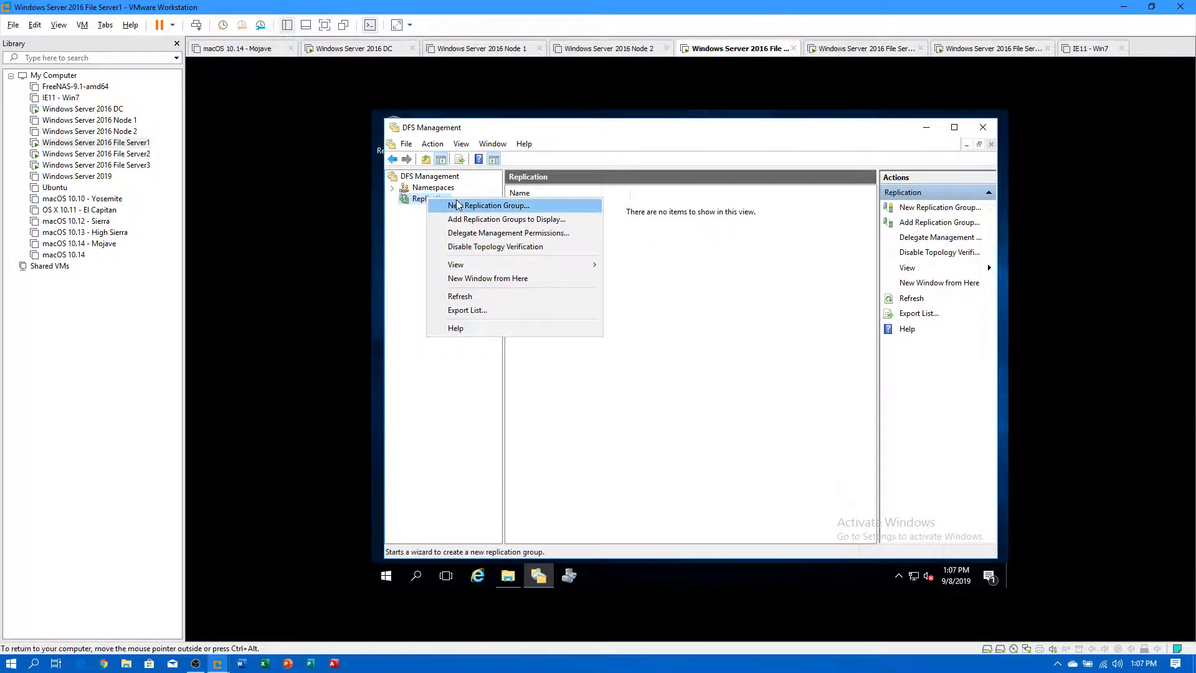
{"action": "left_click", "coordinate": [492, 205]}
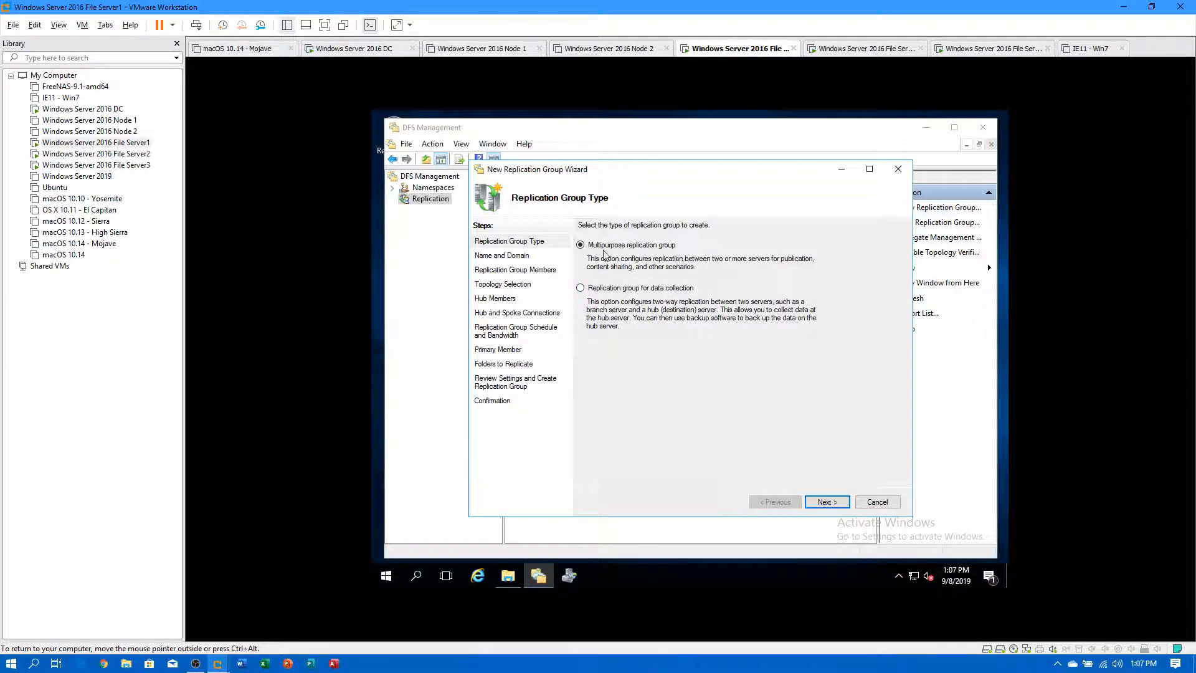
{"action": "left_click", "coordinate": [824, 502]}
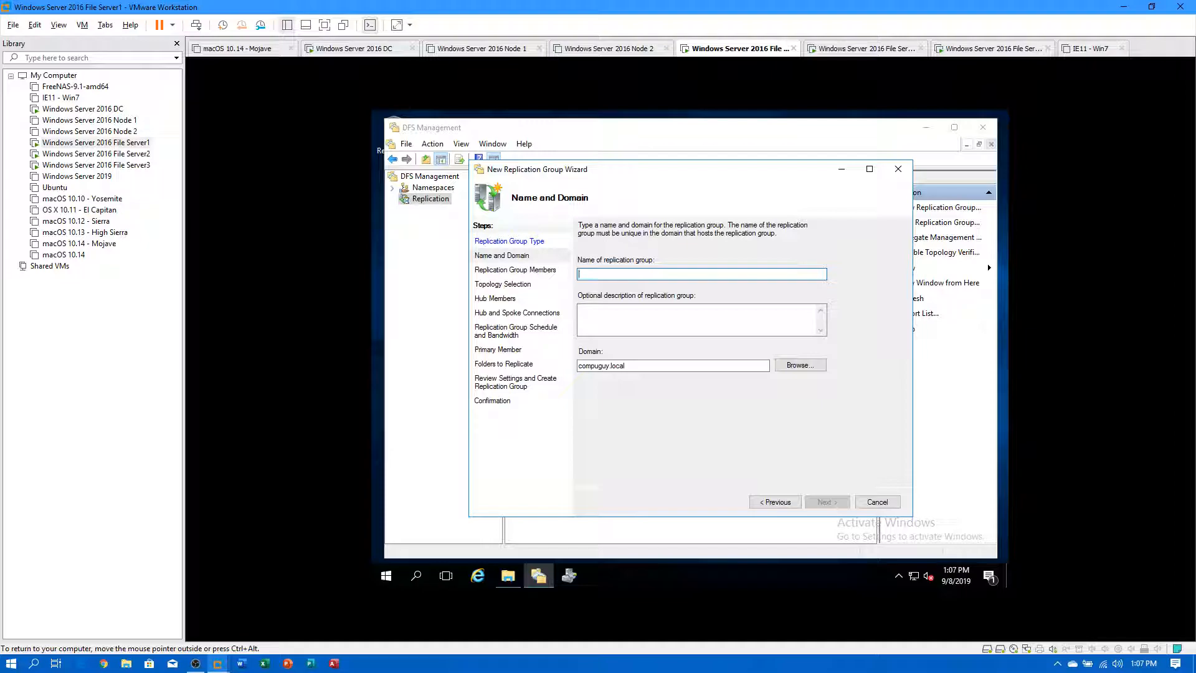
{"action": "type", "text": "File Se"}
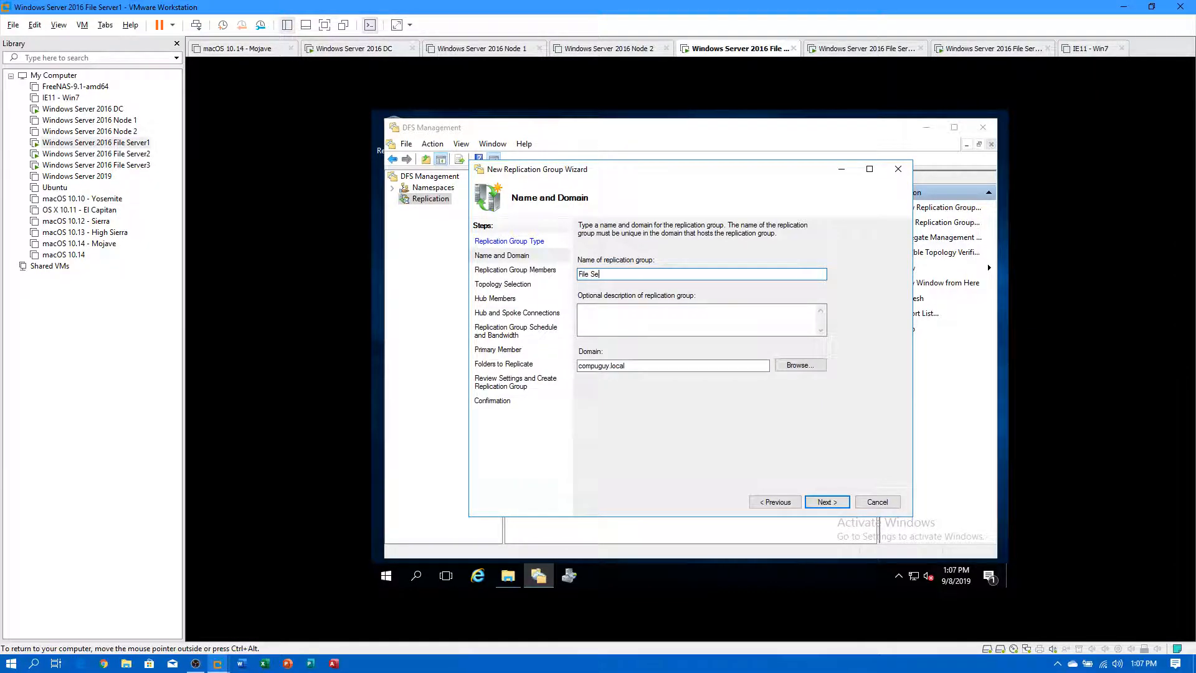
{"action": "type", "text": "rvies\\"}
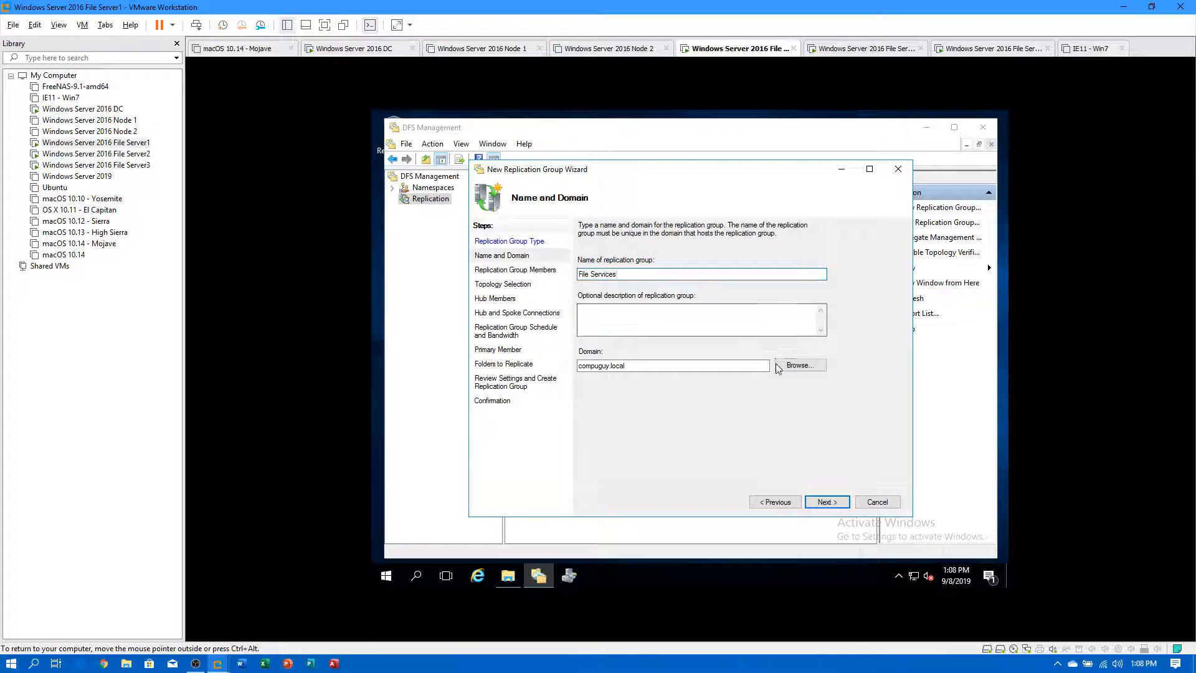
{"action": "left_click", "coordinate": [817, 504]}
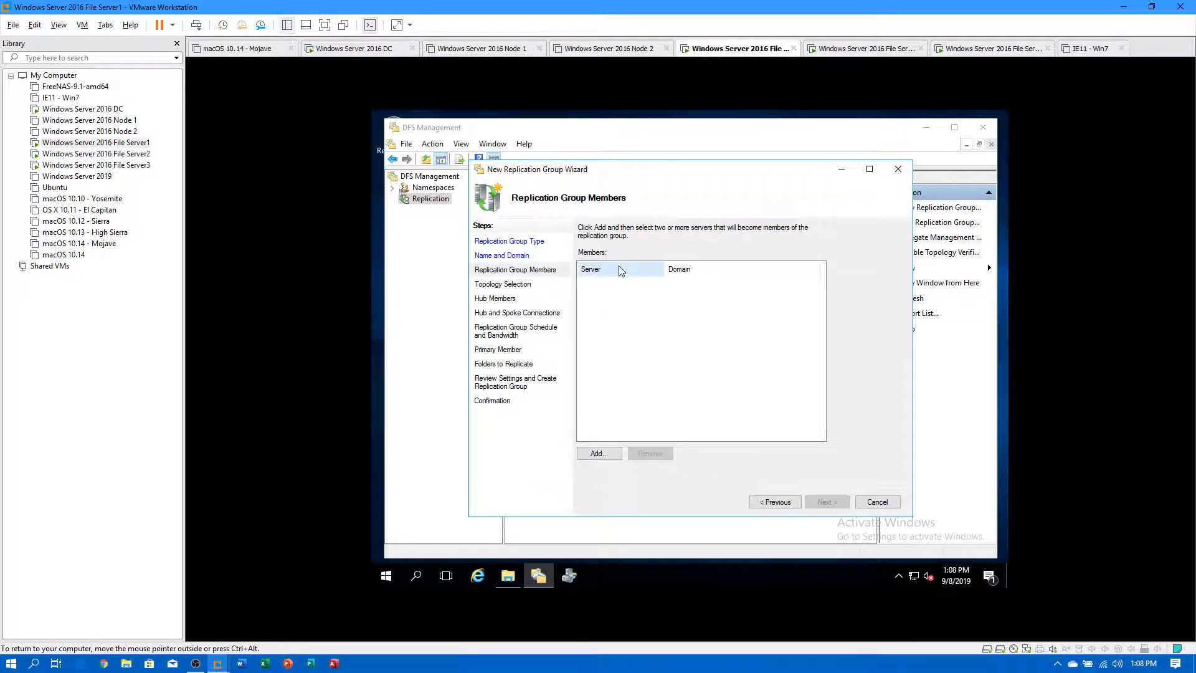
Add FS1, FS2 and FS3 as the group's member servers.
{"action": "left_click", "coordinate": [610, 459]}
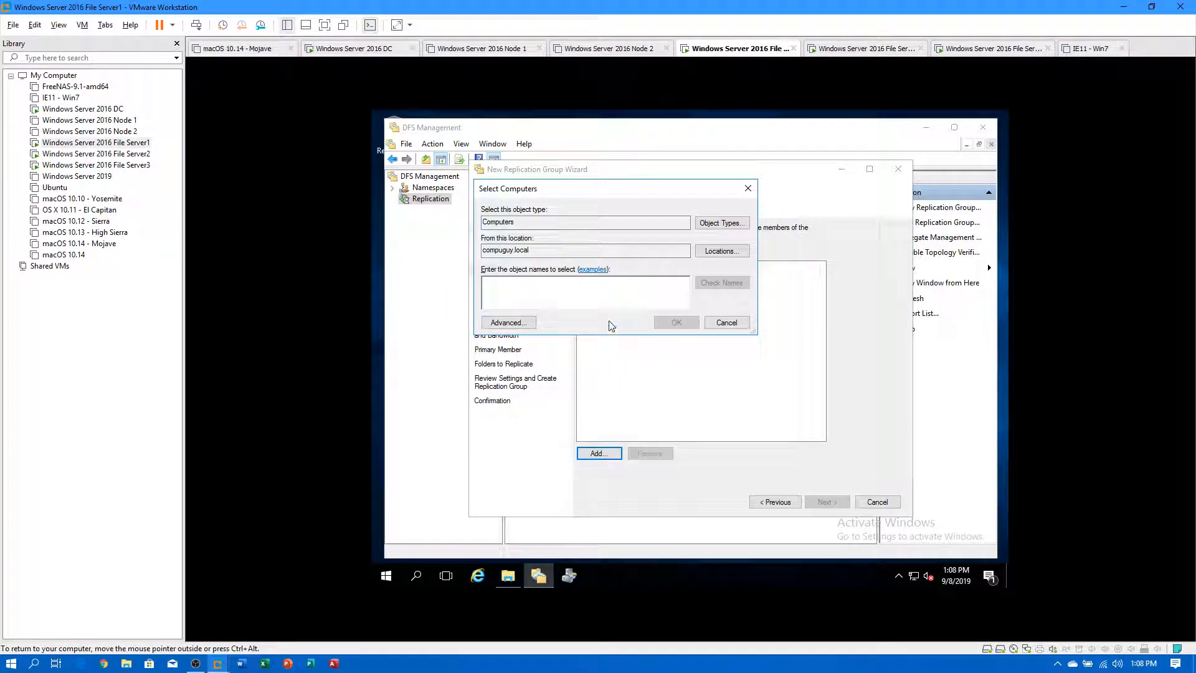
{"action": "type", "text": "FS"}
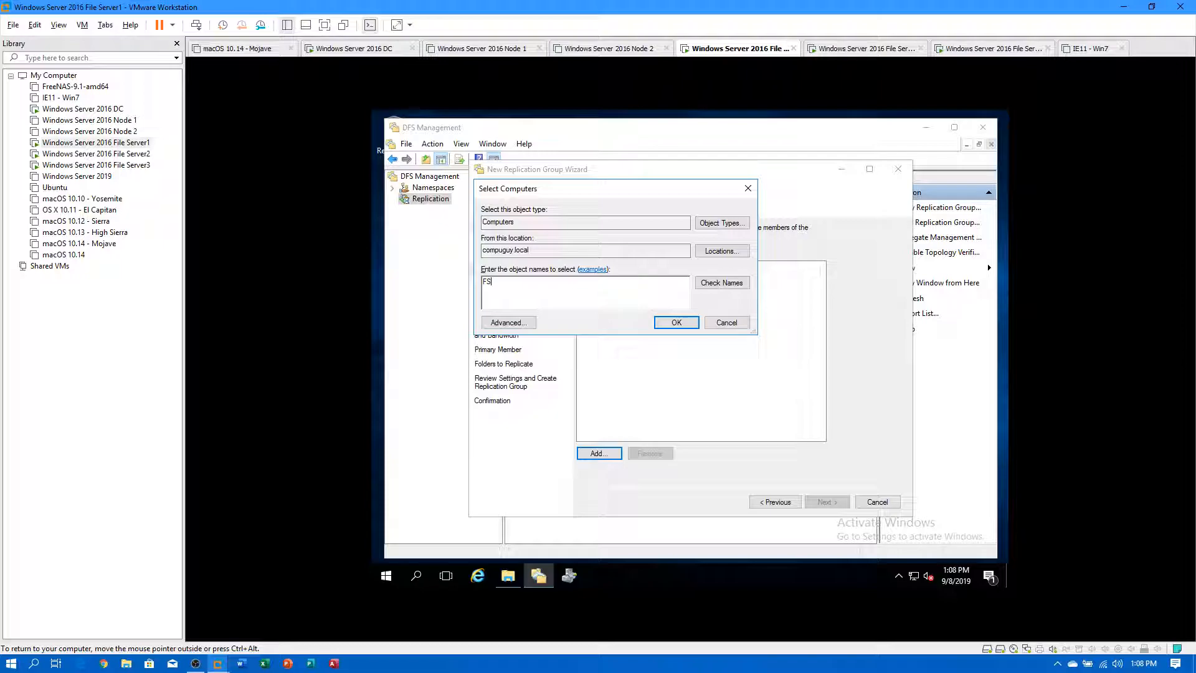
{"action": "type", "text": "1;fs2"}
{"action": "left_click", "coordinate": [711, 281]}
{"action": "type", "text": ";fs3"}
{"action": "left_click", "coordinate": [715, 287]}
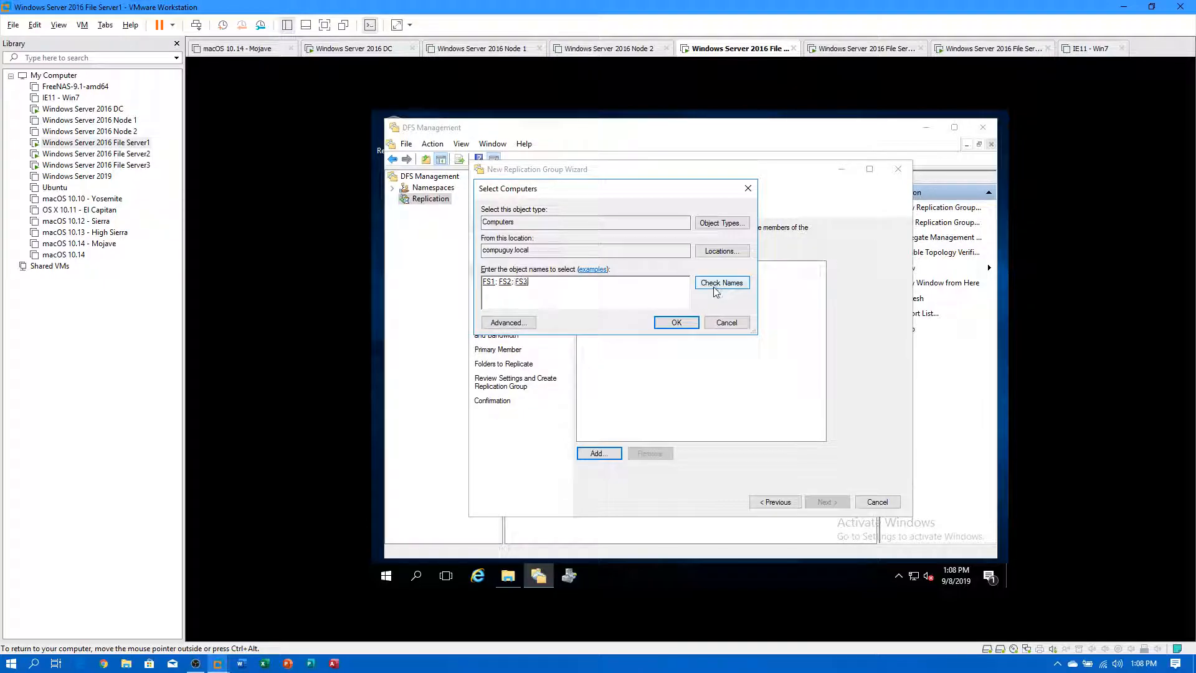
{"action": "left_click", "coordinate": [676, 323]}
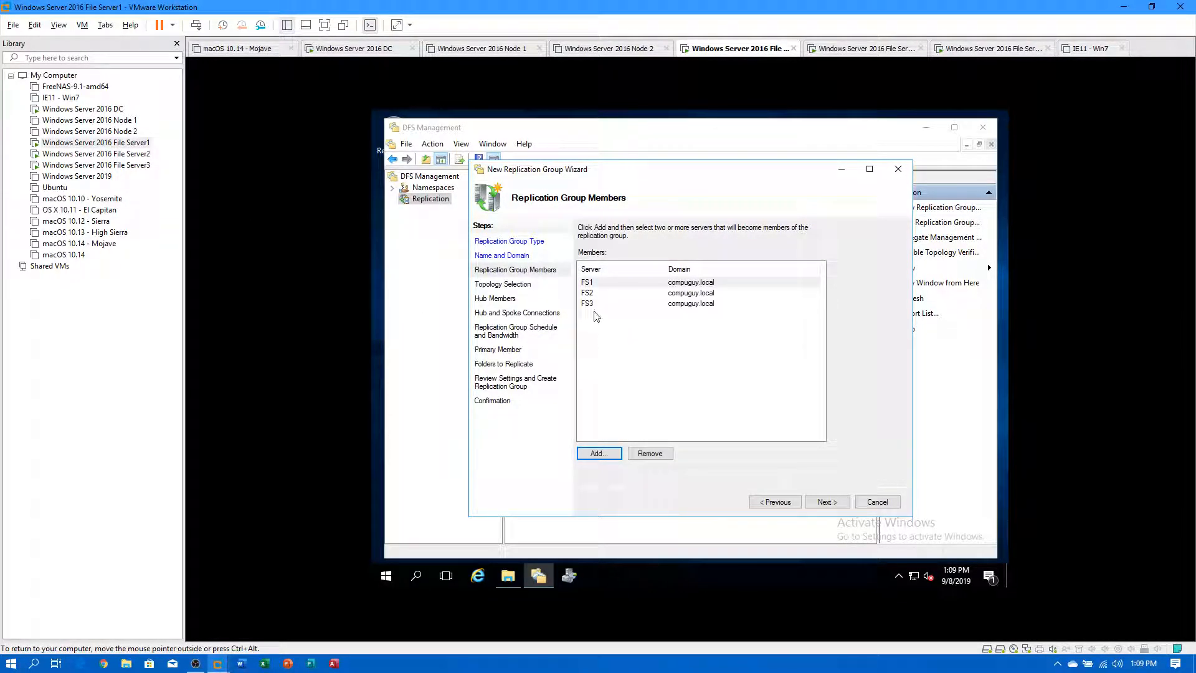
{"action": "left_click", "coordinate": [827, 502]}
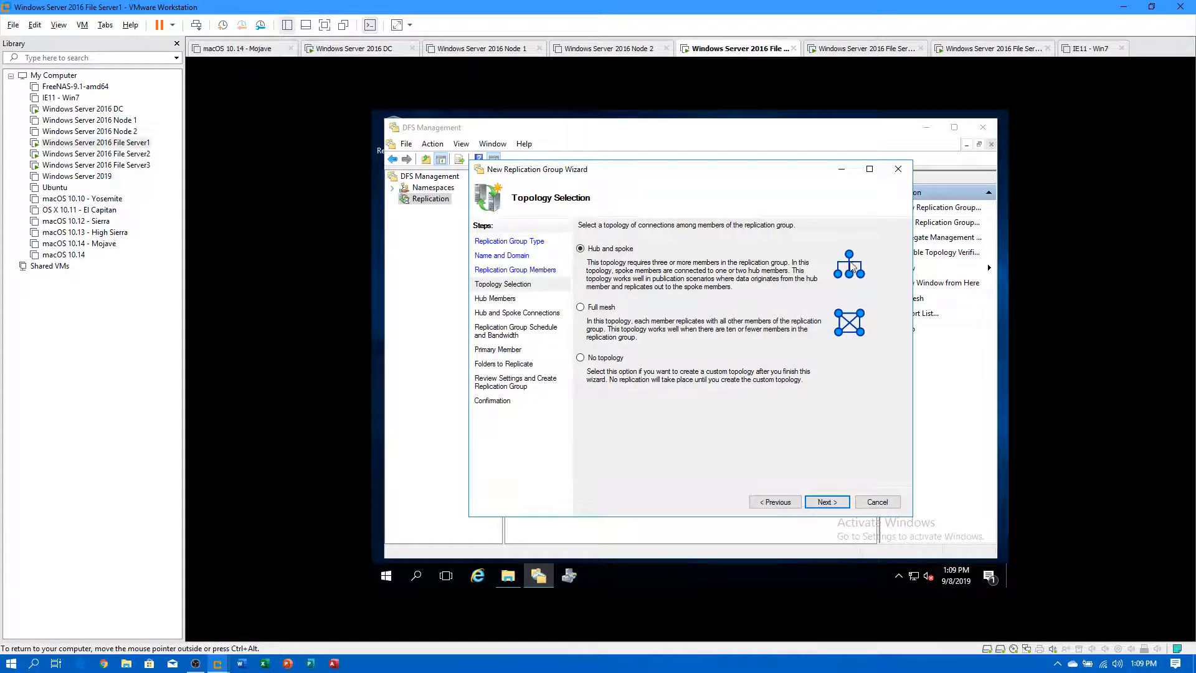
Choose Full mesh topology and keep continuous replication at Full bandwidth.
{"action": "left_click", "coordinate": [582, 308]}
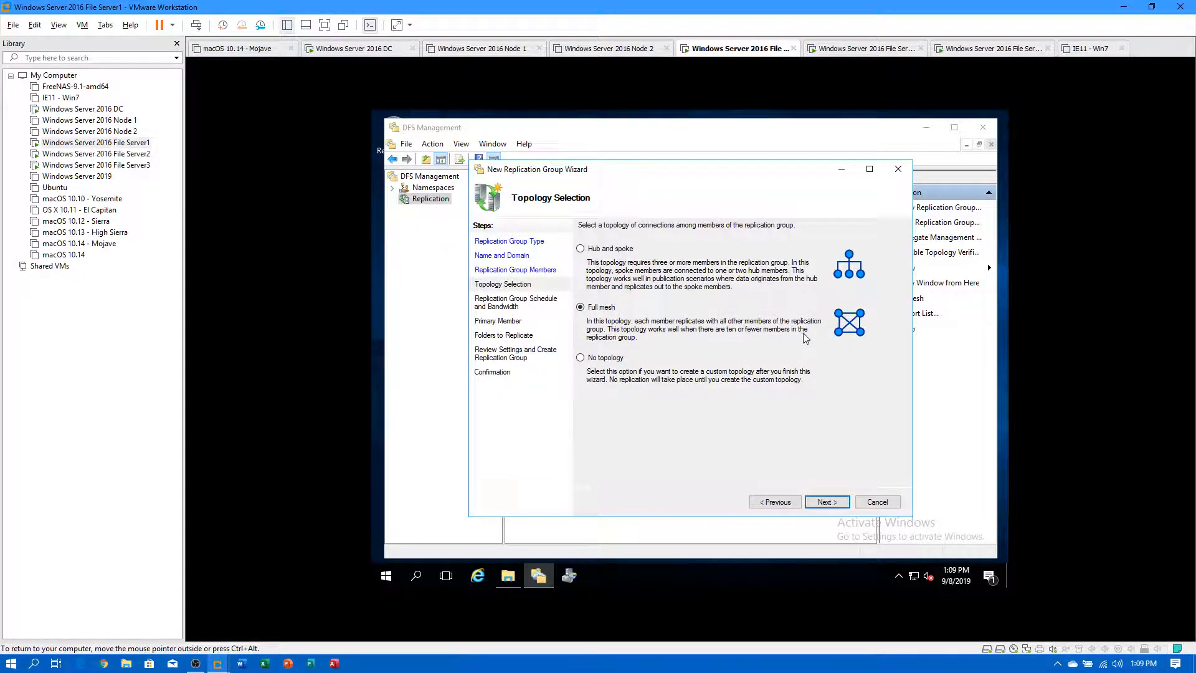
{"action": "left_click", "coordinate": [826, 502]}
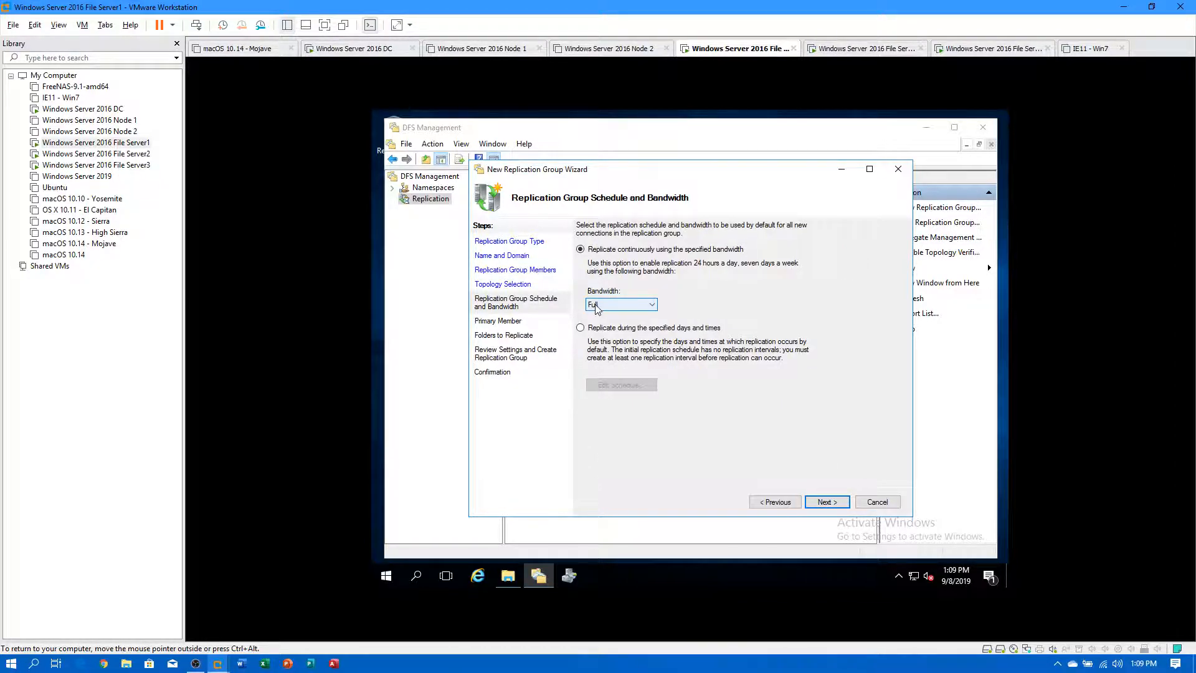
{"action": "left_click", "coordinate": [621, 305]}
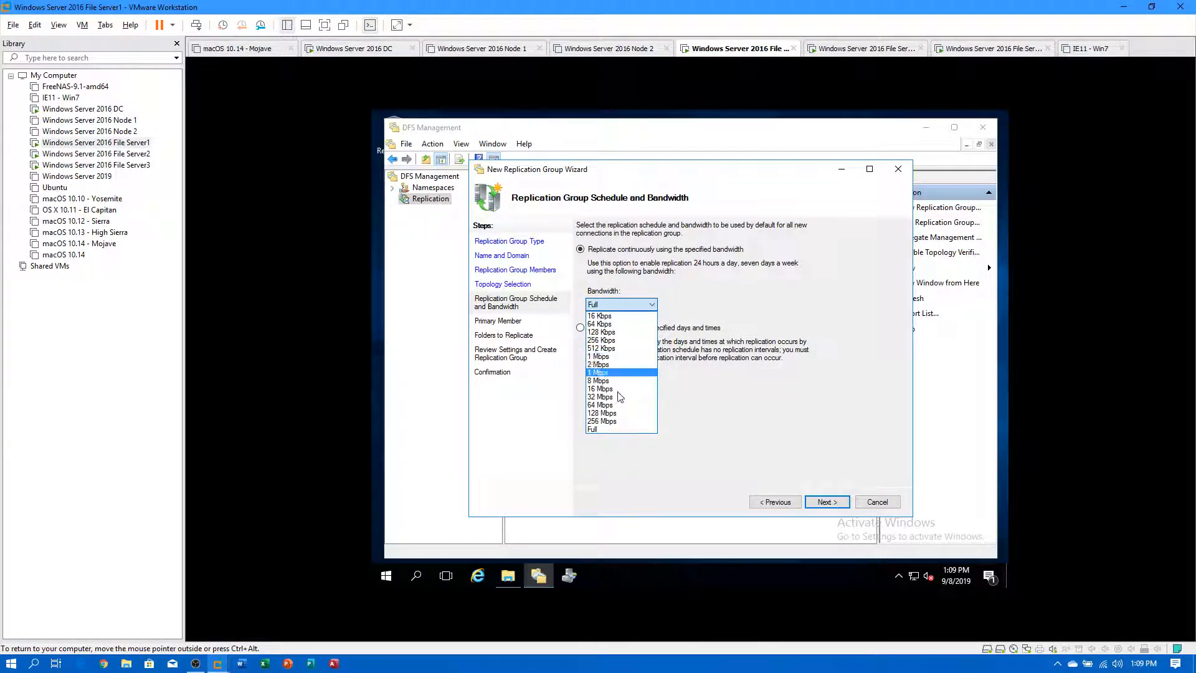
{"action": "left_click", "coordinate": [608, 430]}
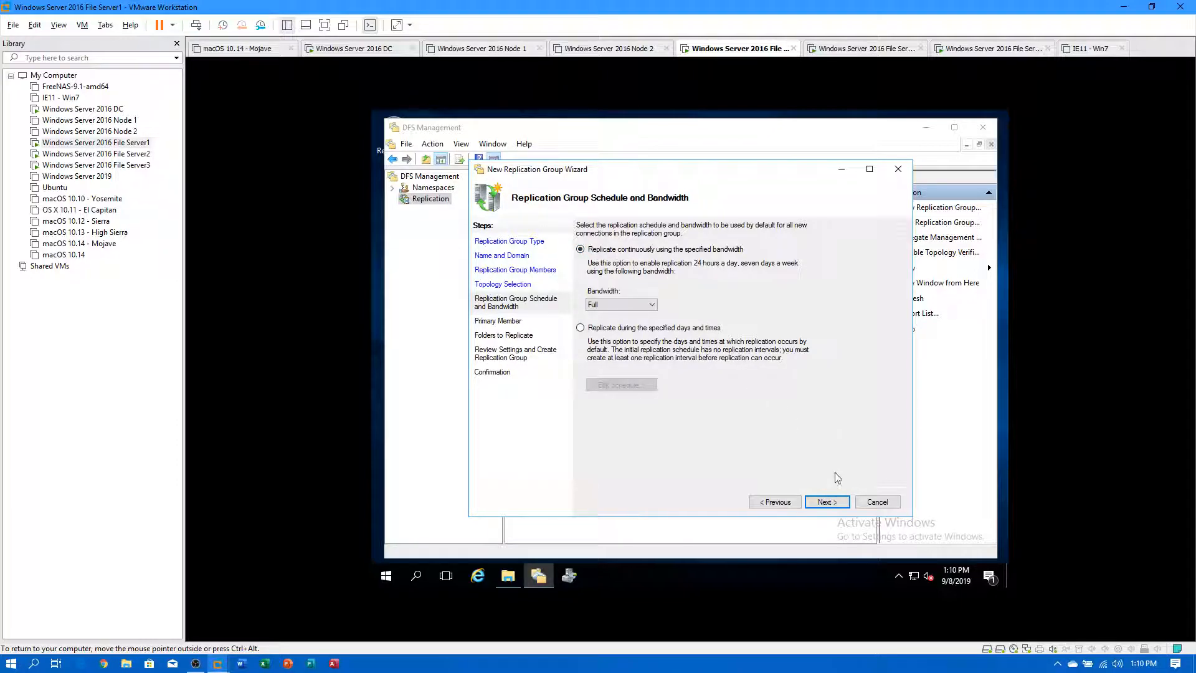
Make FS1 the primary member of the replication group.
{"action": "left_click", "coordinate": [825, 502]}
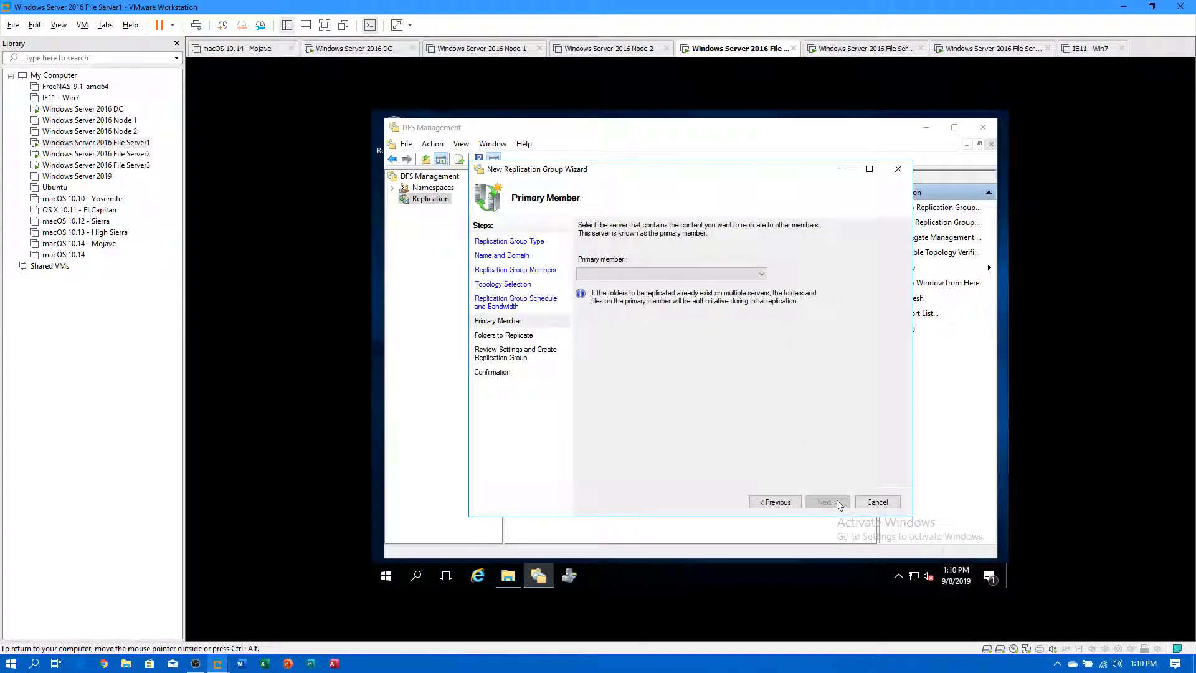
{"action": "left_click", "coordinate": [762, 274]}
{"action": "left_click", "coordinate": [620, 284]}
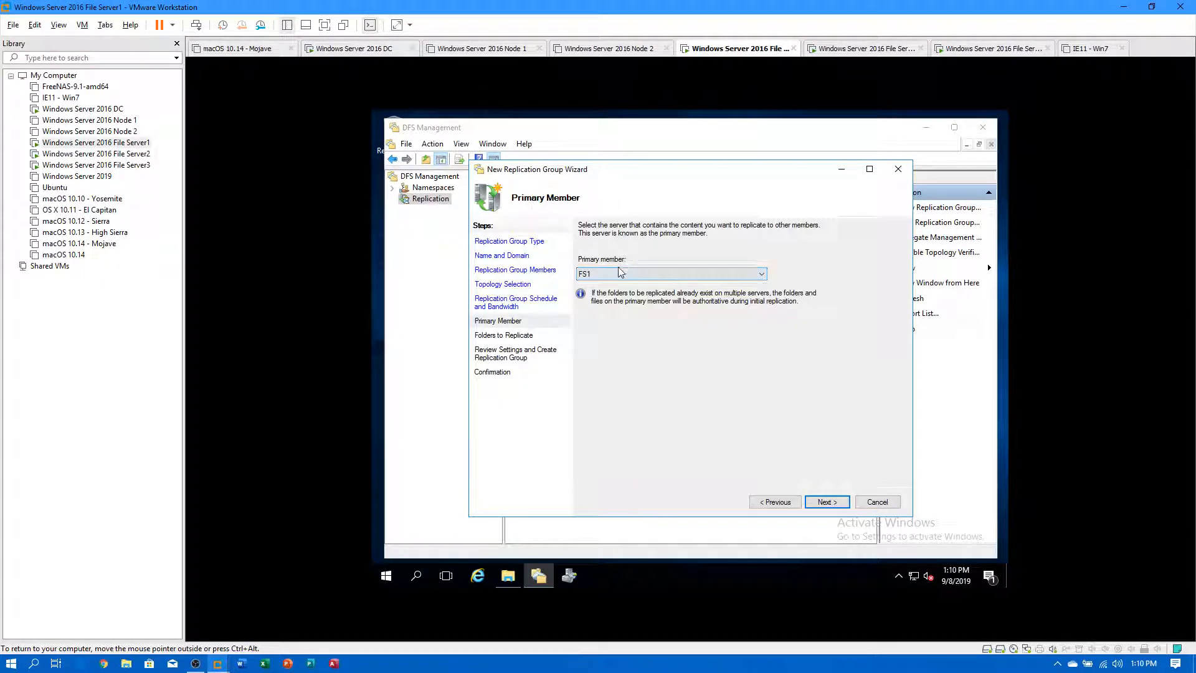
{"action": "left_click", "coordinate": [822, 502]}
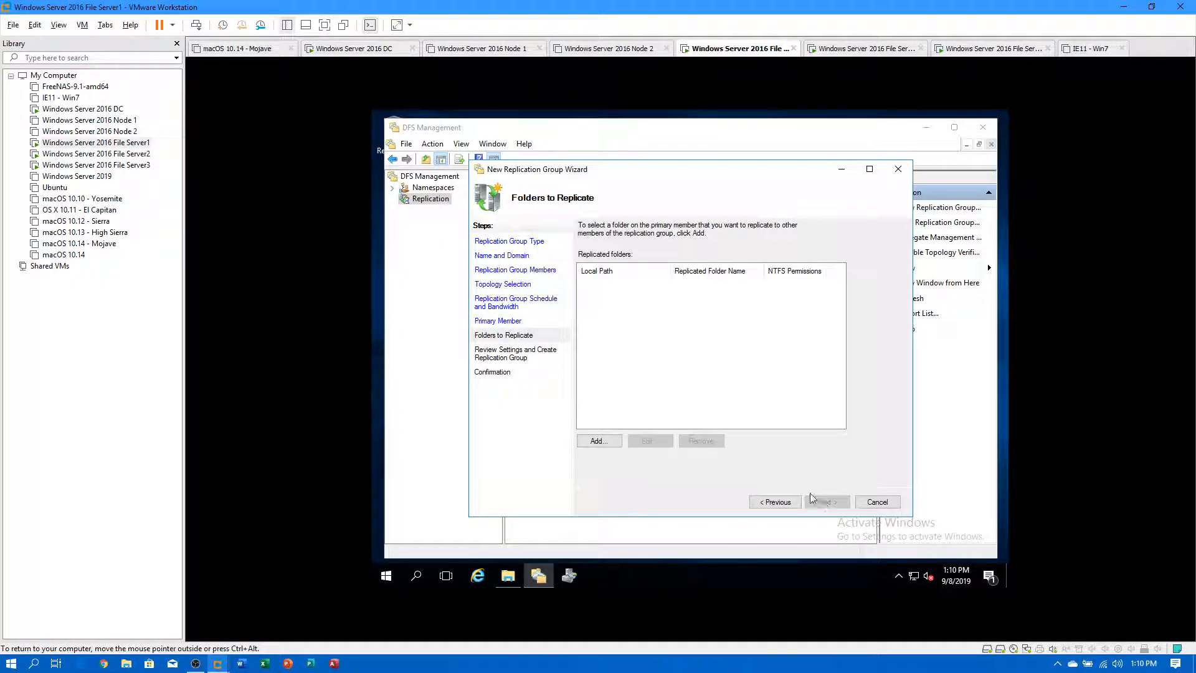
Add E:\Home on FS1 as a replicated folder.
{"action": "left_click", "coordinate": [609, 440]}
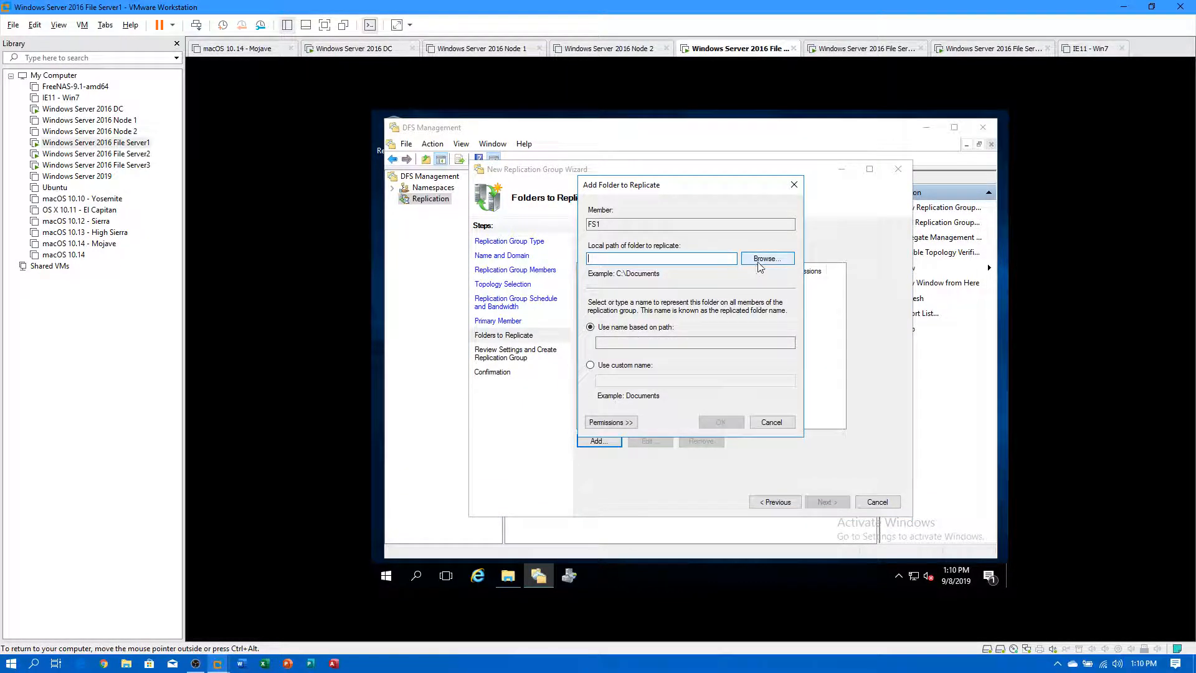
{"action": "left_click", "coordinate": [758, 261]}
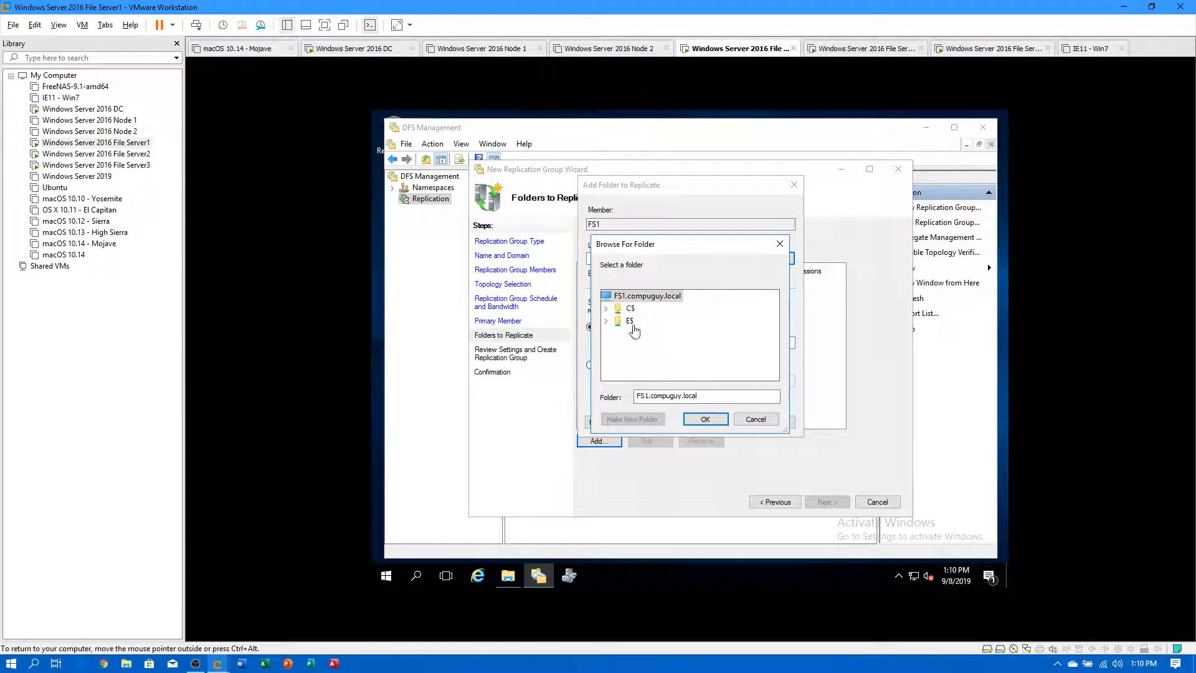
{"action": "double_click", "coordinate": [630, 320]}
{"action": "double_click", "coordinate": [648, 346]}
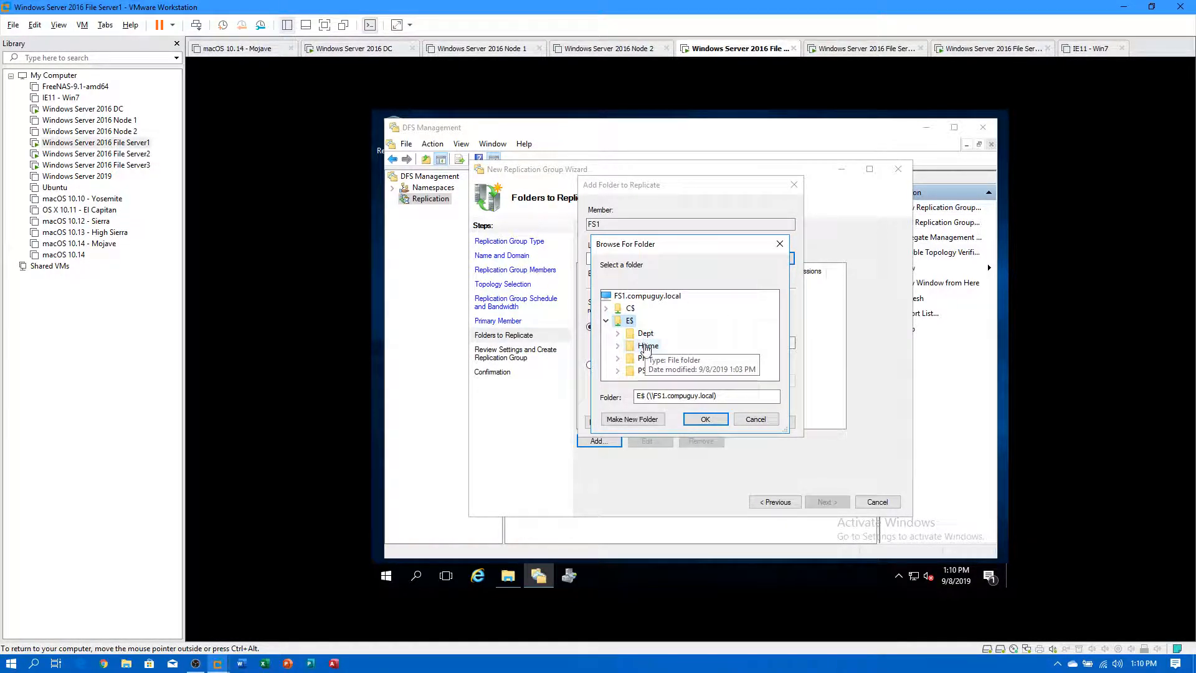
{"action": "left_click", "coordinate": [699, 421]}
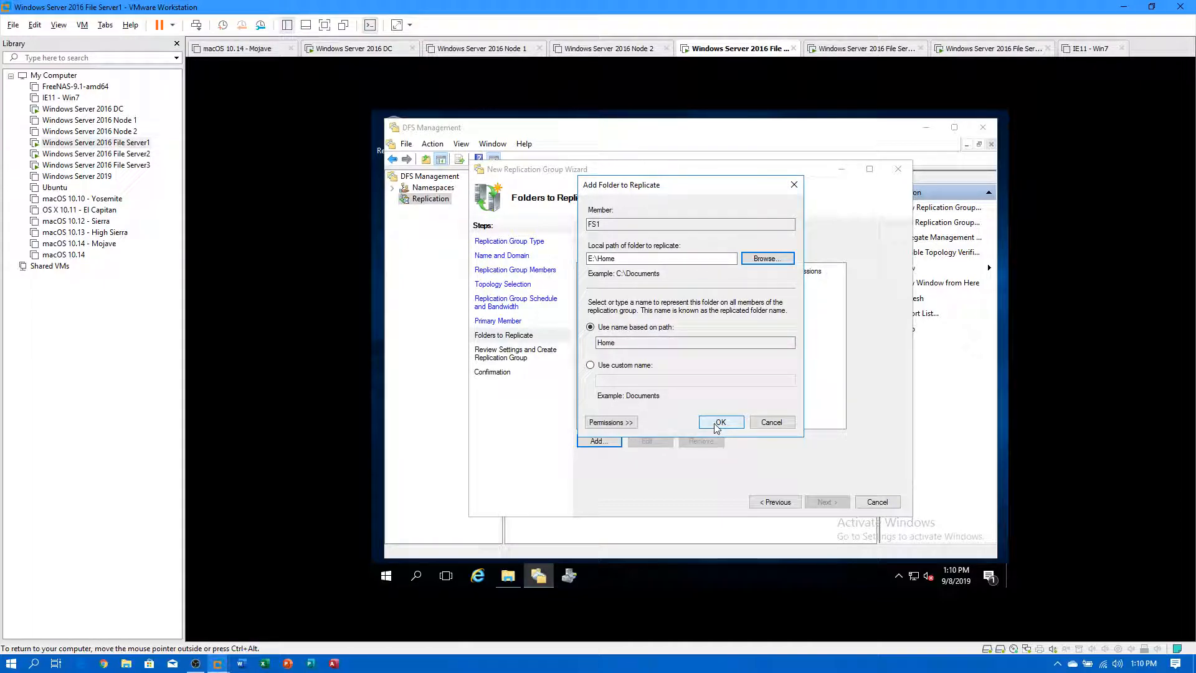
{"action": "left_click", "coordinate": [606, 422]}
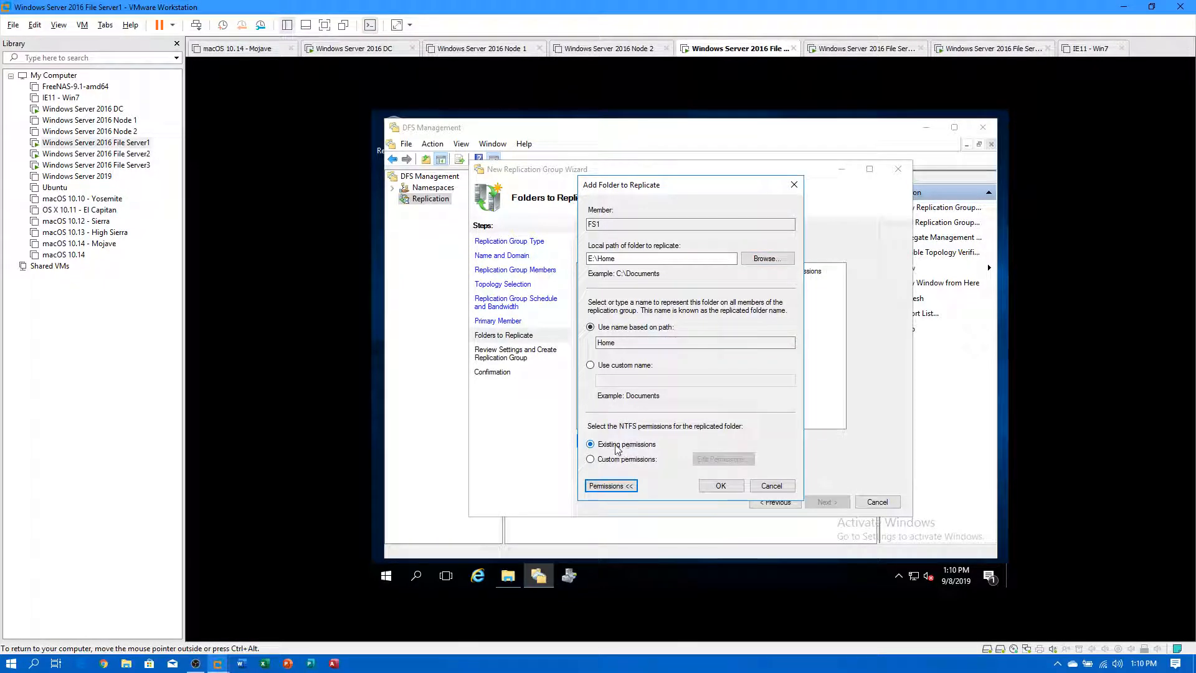
{"action": "left_click", "coordinate": [721, 486]}
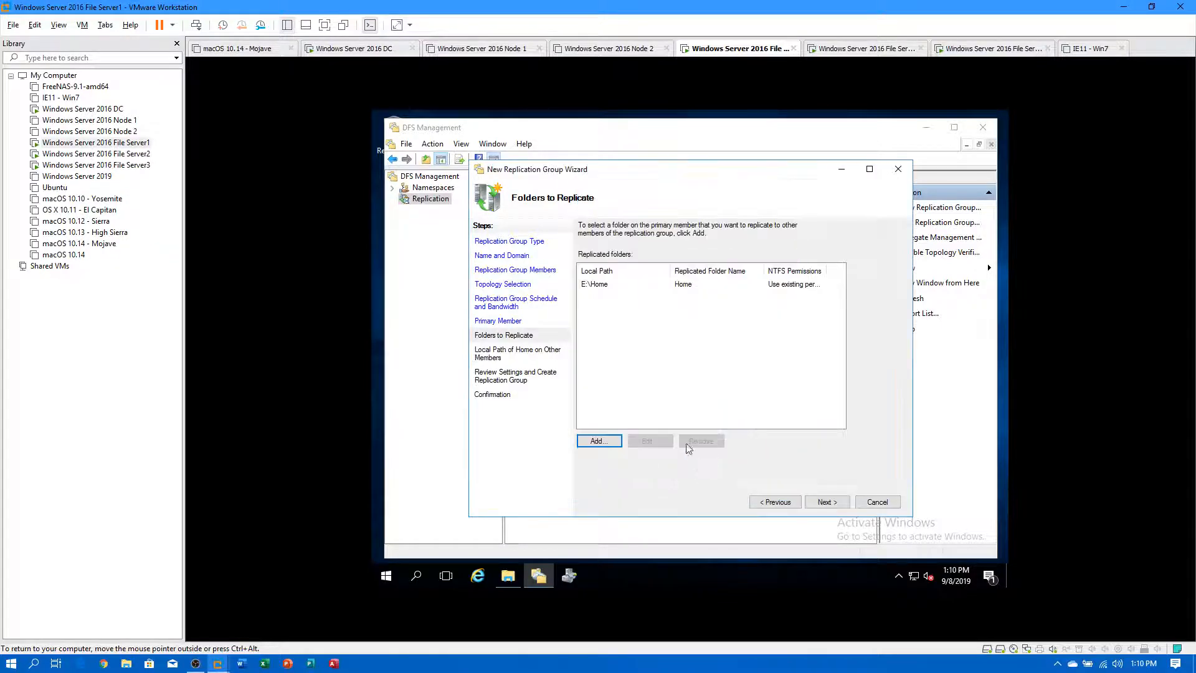
Add E:\Profiles as a second replicated folder.
{"action": "left_click", "coordinate": [599, 440]}
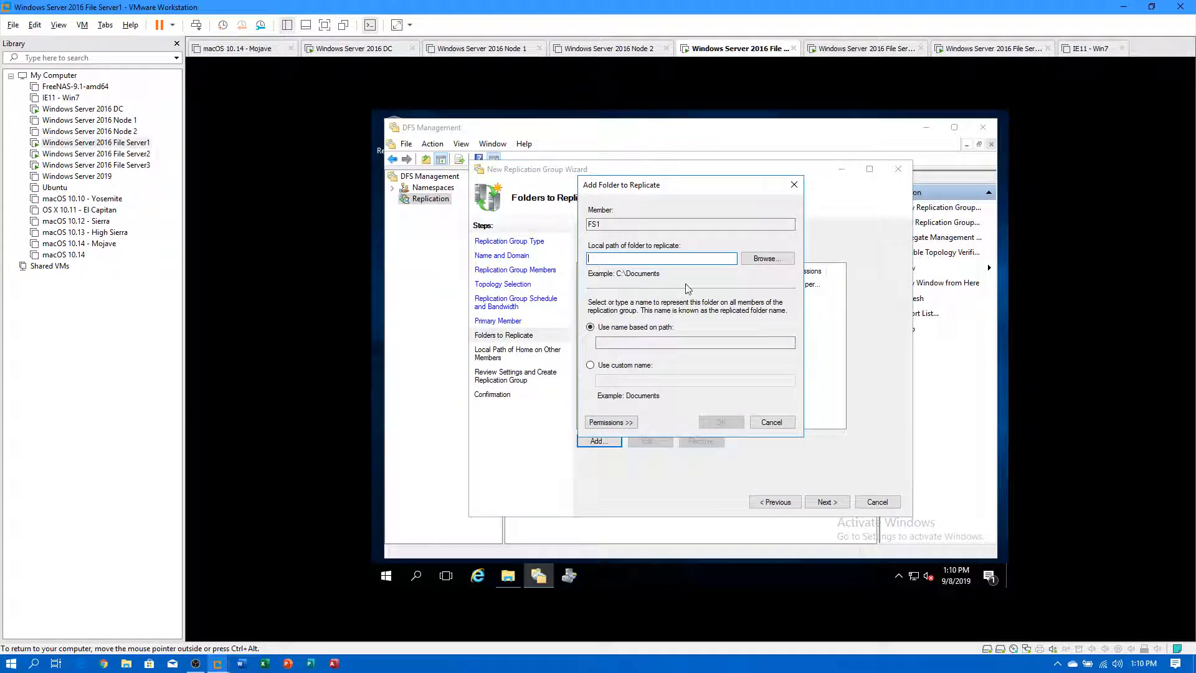
{"action": "left_click", "coordinate": [744, 260]}
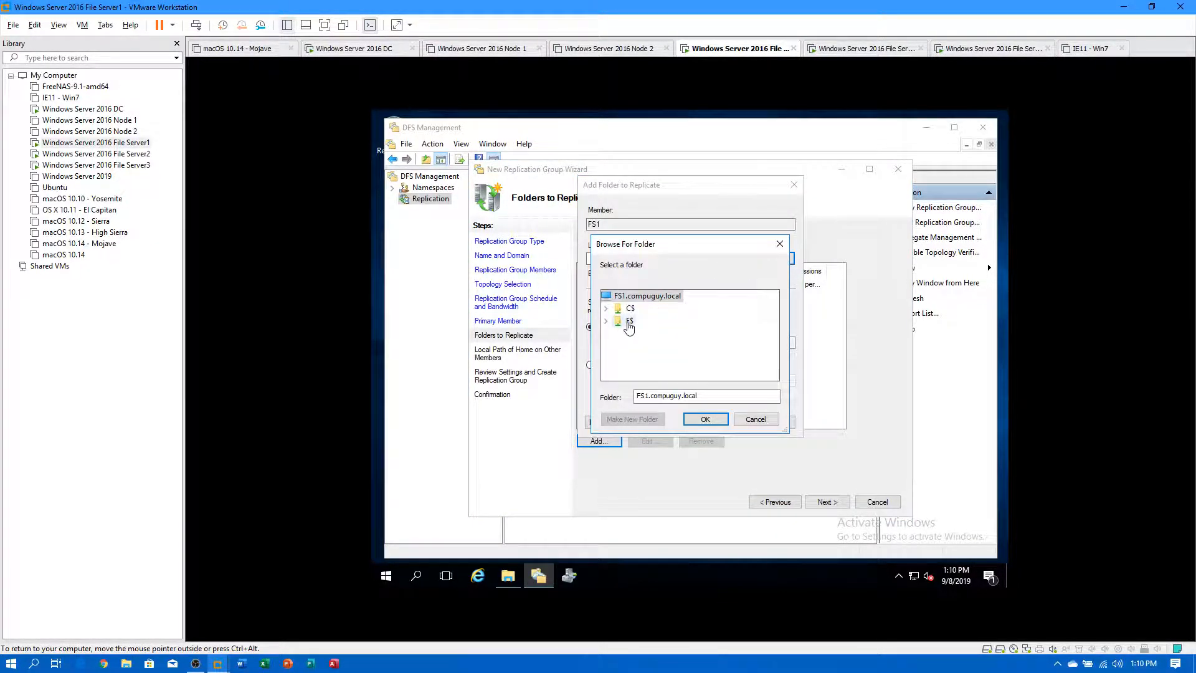
{"action": "double_click", "coordinate": [629, 321]}
{"action": "left_click", "coordinate": [648, 358]}
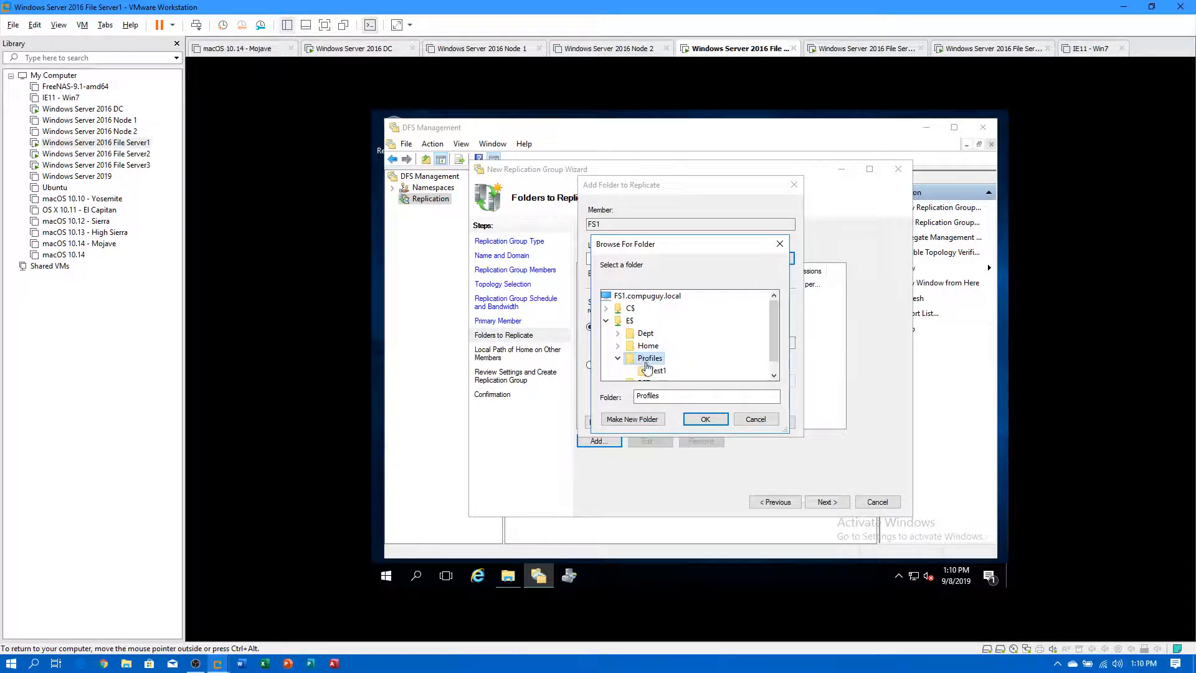
{"action": "left_click", "coordinate": [700, 420]}
{"action": "left_click", "coordinate": [721, 422]}
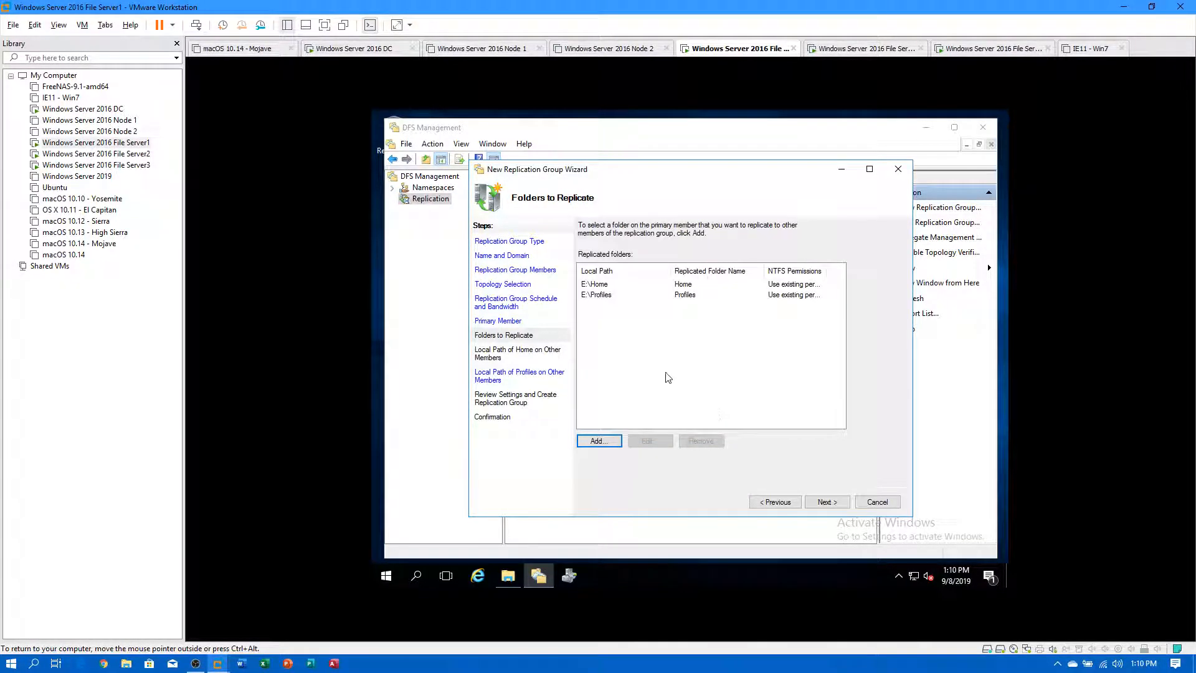
Add E:\Dept as a third replicated folder.
{"action": "left_click", "coordinate": [610, 440]}
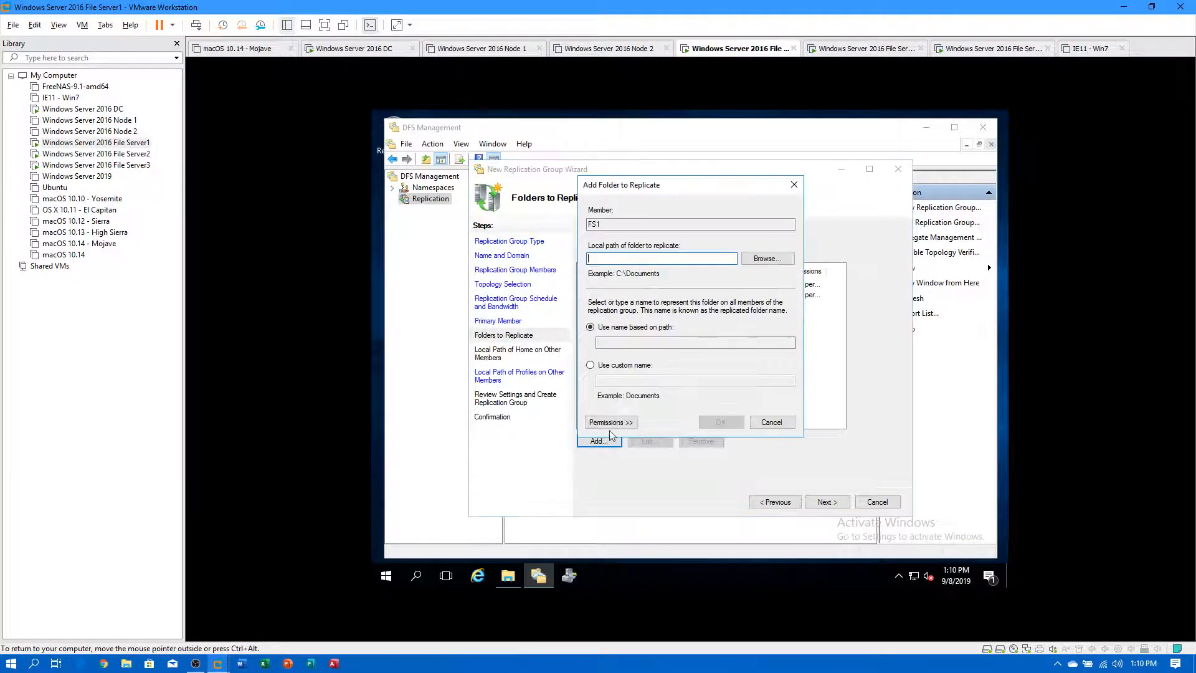
{"action": "left_click", "coordinate": [768, 258]}
{"action": "double_click", "coordinate": [630, 321]}
{"action": "double_click", "coordinate": [646, 333]}
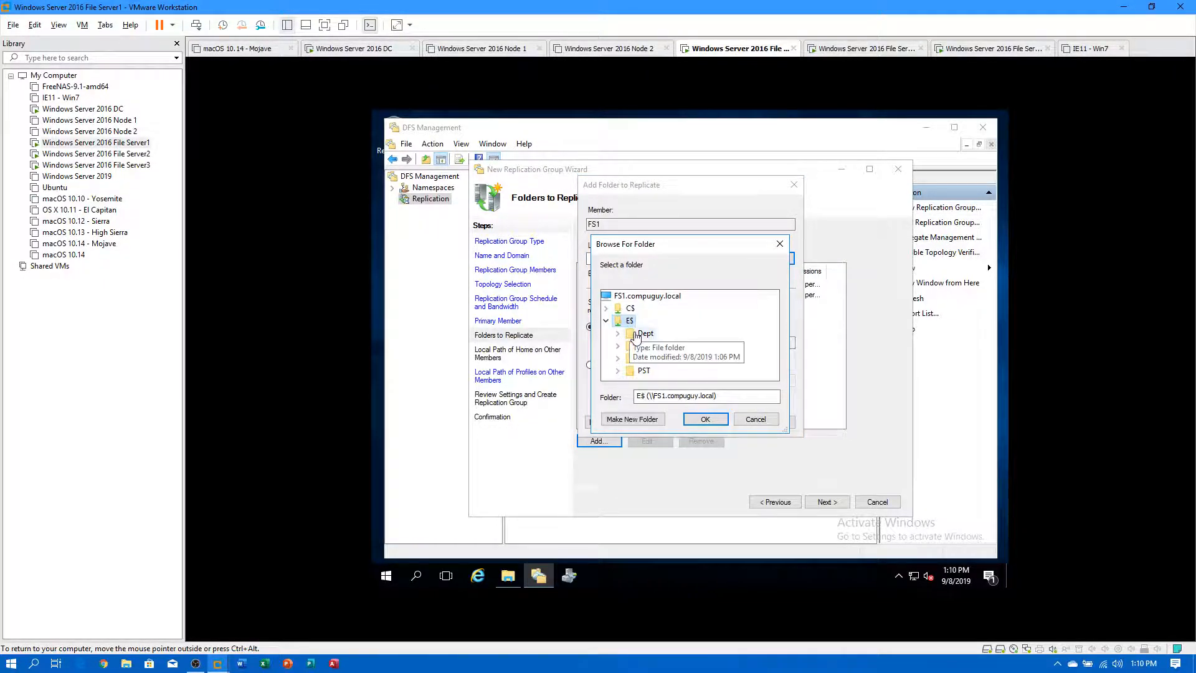
{"action": "left_click", "coordinate": [704, 419]}
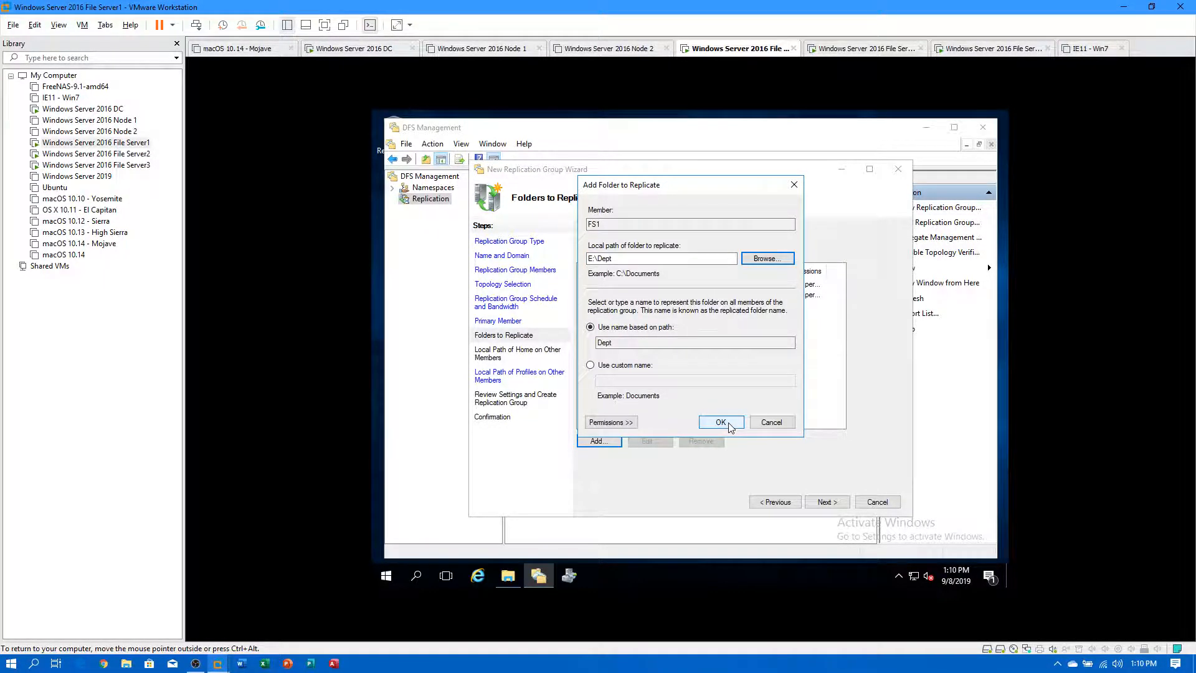
{"action": "left_click", "coordinate": [718, 422]}
Add E:\PST as the fourth replicated folder.
{"action": "left_click", "coordinate": [600, 440]}
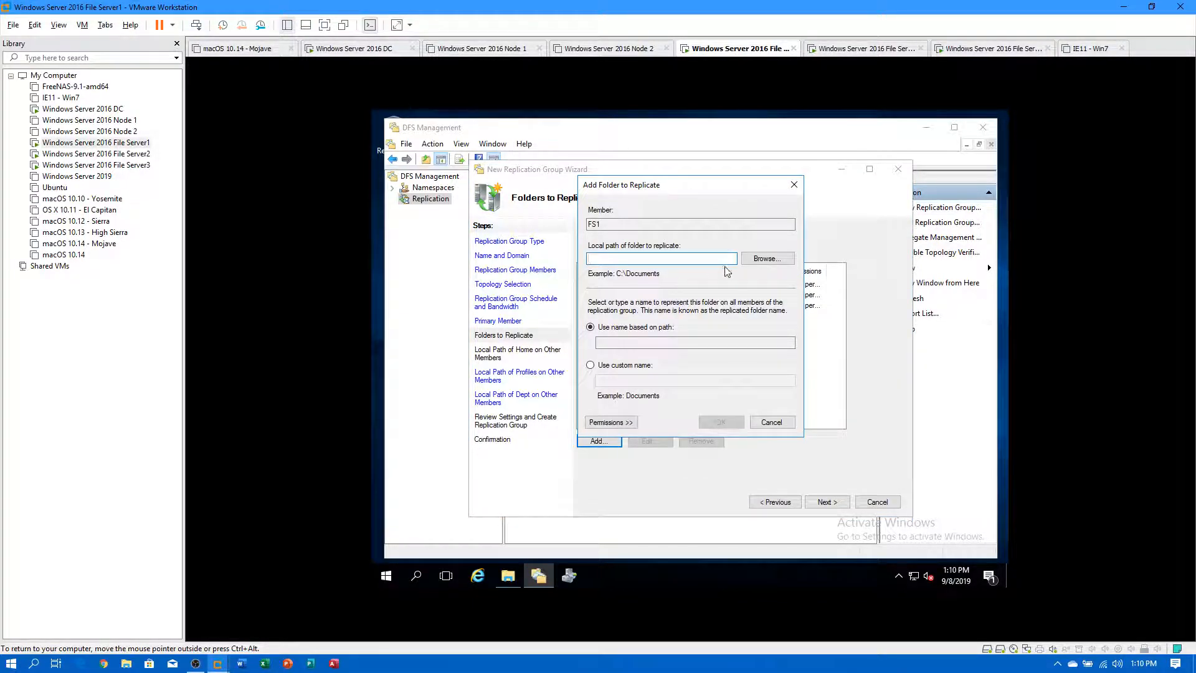
{"action": "left_click", "coordinate": [763, 258]}
{"action": "double_click", "coordinate": [629, 321]}
{"action": "double_click", "coordinate": [644, 371]}
{"action": "left_click", "coordinate": [706, 419]}
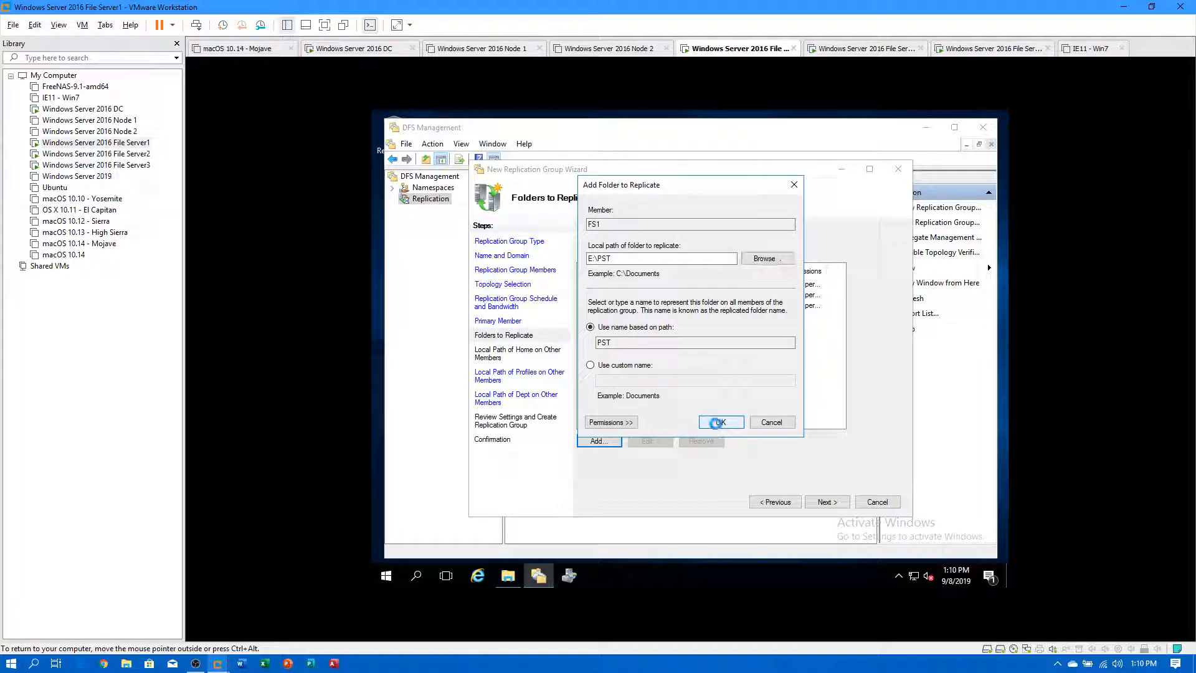
{"action": "left_click", "coordinate": [717, 422]}
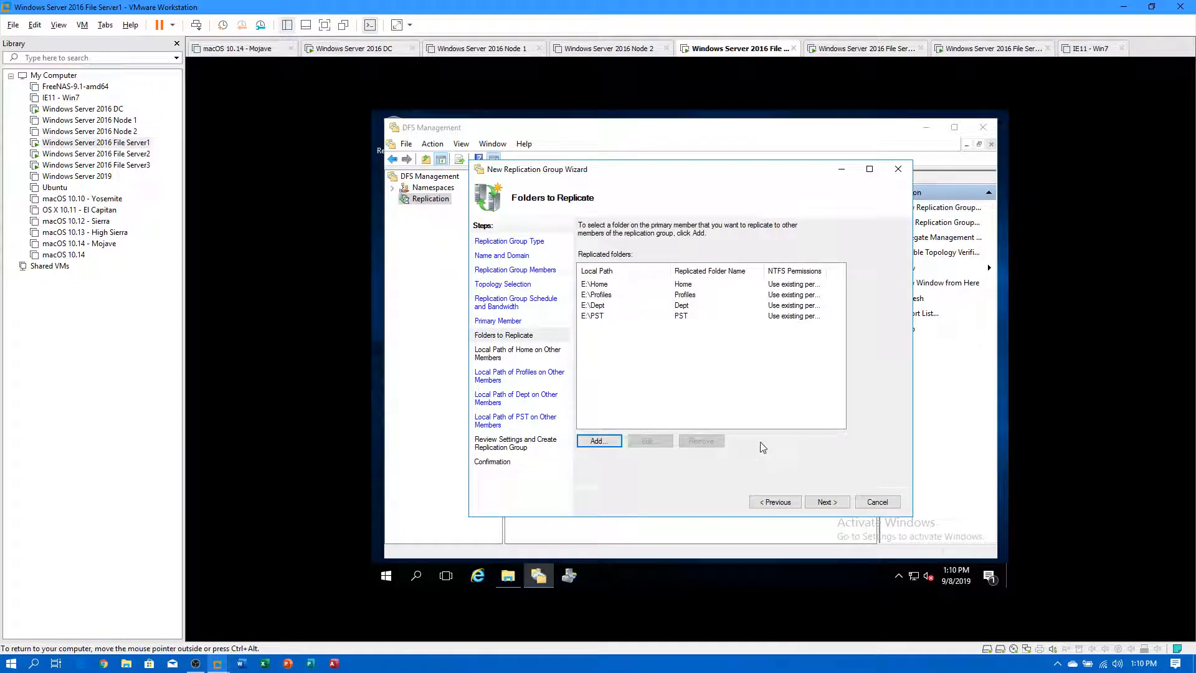
Enable Home replication on FS2 with local path E:\Home.
{"action": "left_click", "coordinate": [824, 503]}
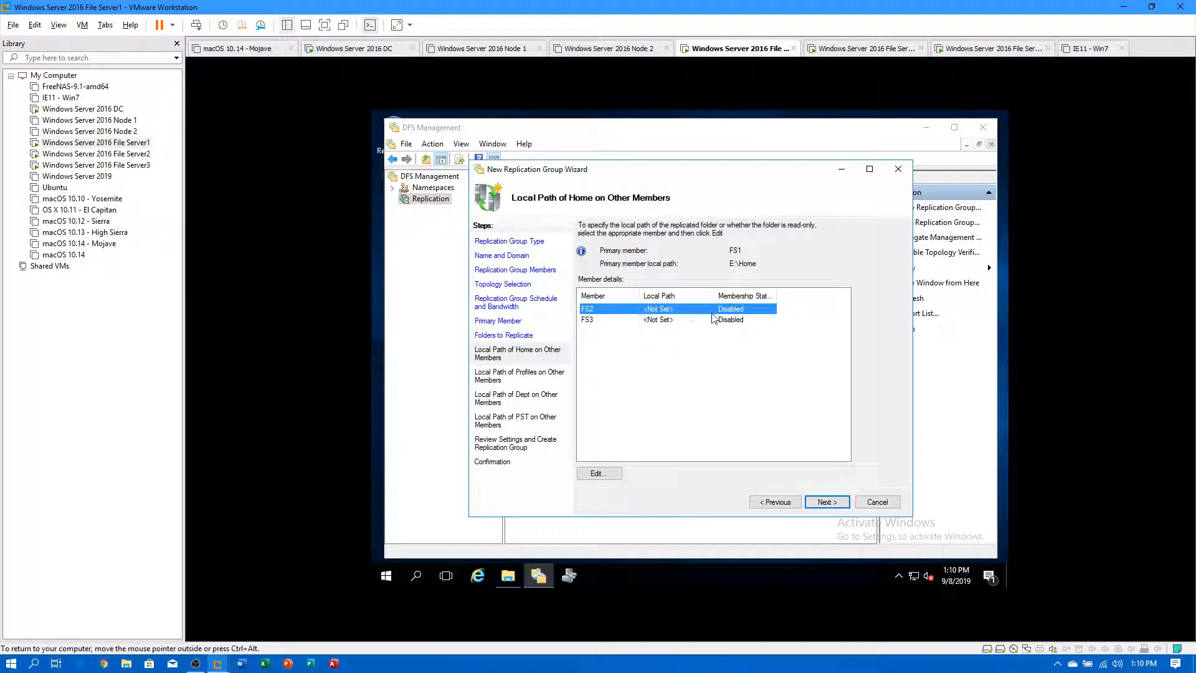
{"action": "left_click_drag", "start_coordinate": [774, 296], "coordinate": [817, 297]}
{"action": "left_click", "coordinate": [599, 473]}
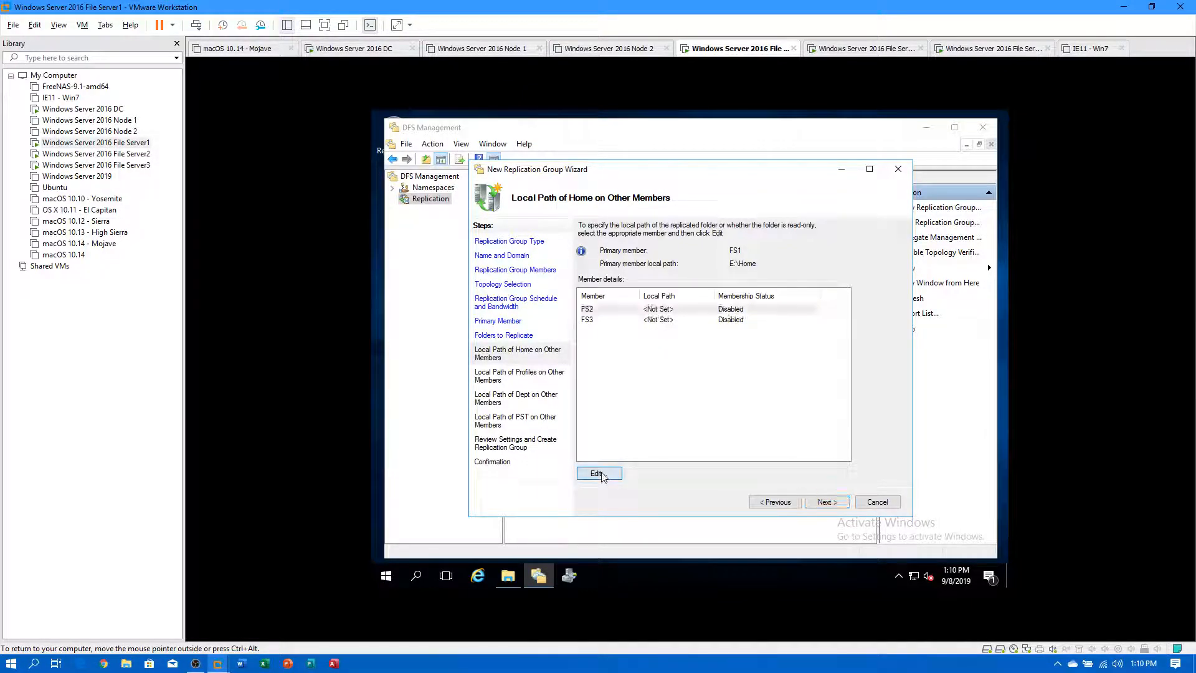
{"action": "left_click", "coordinate": [585, 337]}
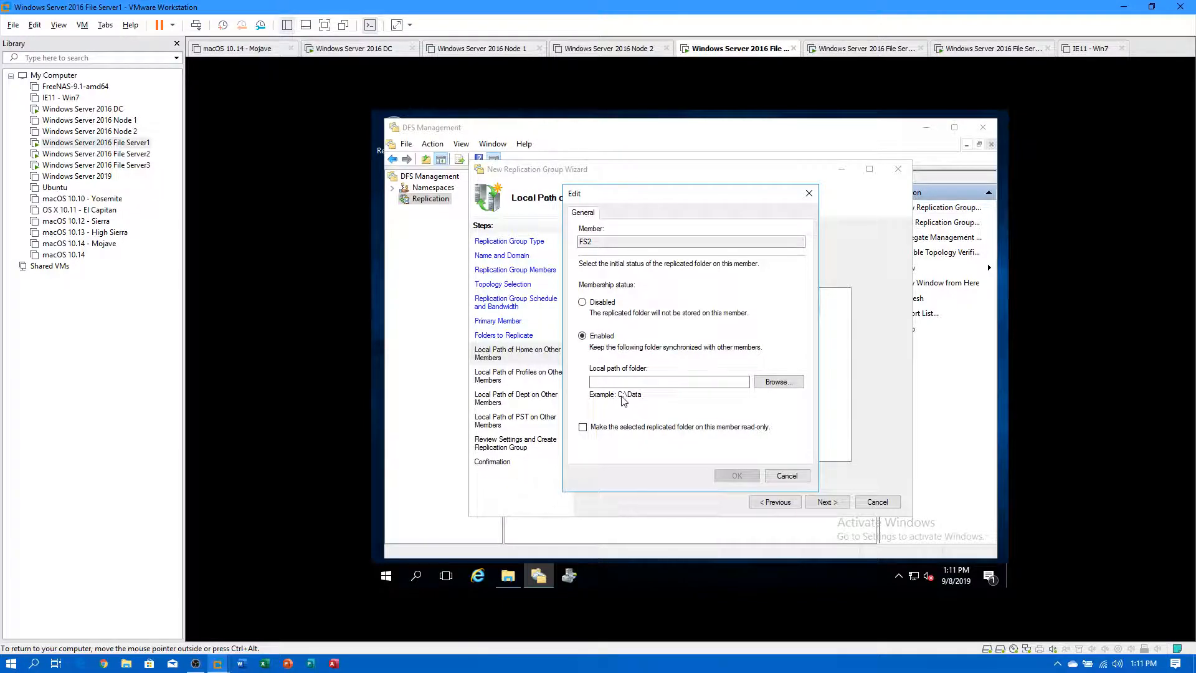
{"action": "left_click_drag", "start_coordinate": [651, 198], "coordinate": [580, 318]}
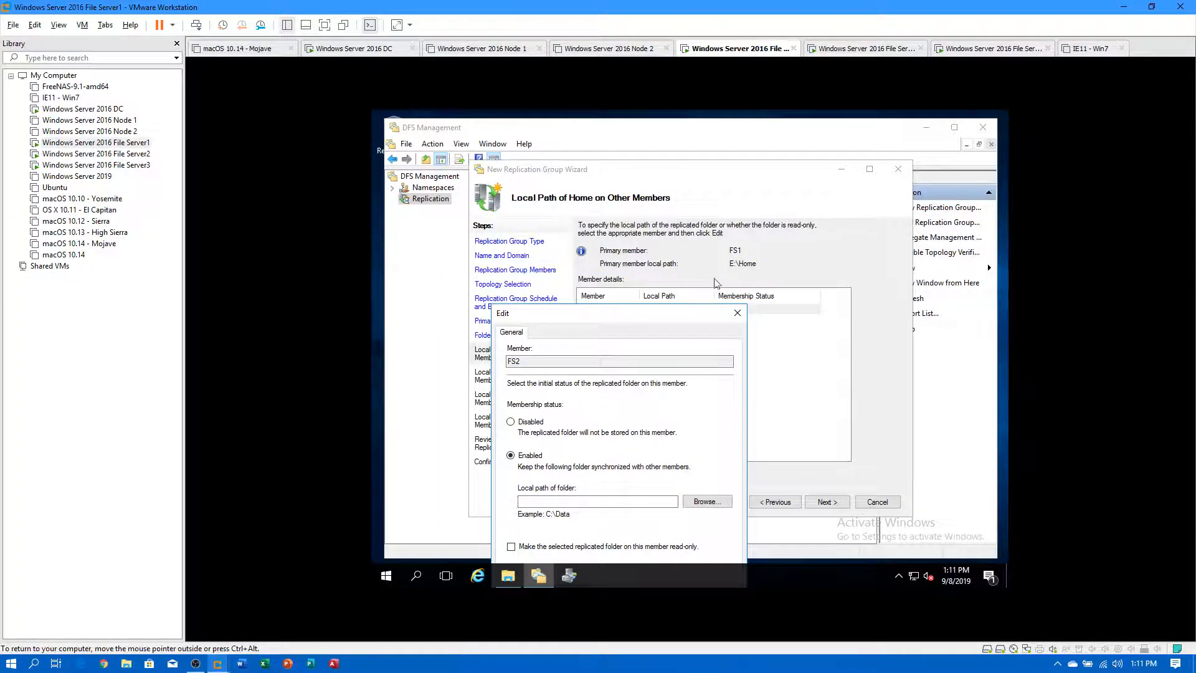
{"action": "left_click_drag", "start_coordinate": [681, 313], "coordinate": [650, 190]}
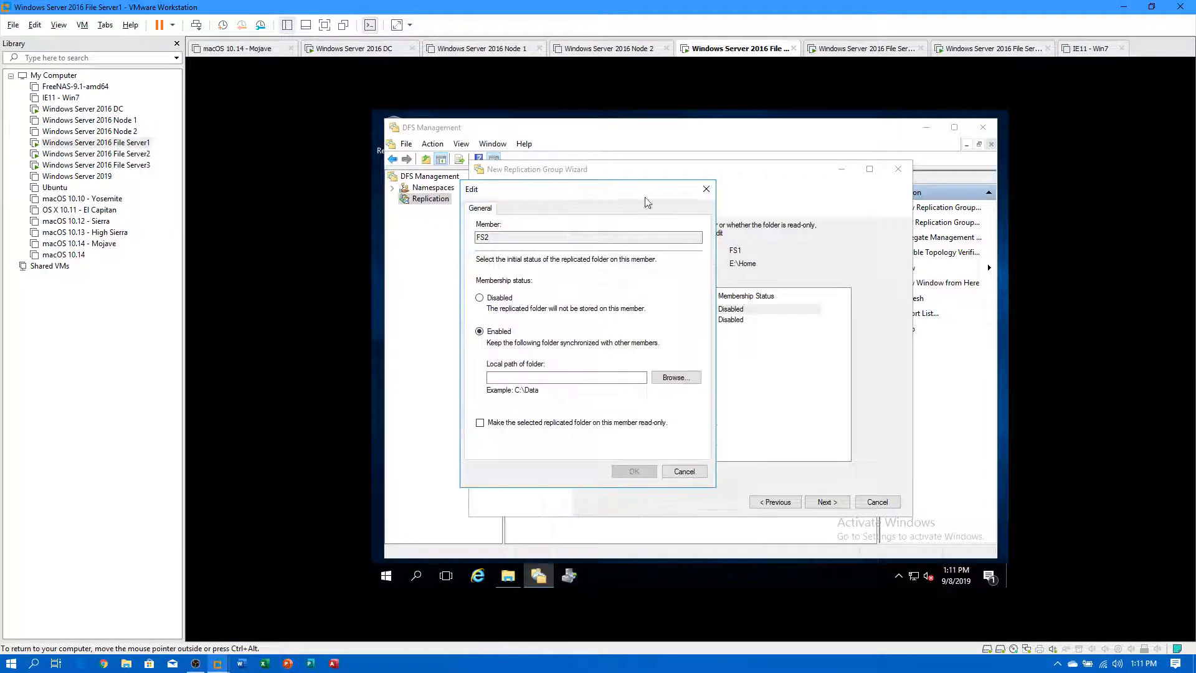
{"action": "left_click", "coordinate": [676, 377]}
{"action": "double_click", "coordinate": [627, 321]}
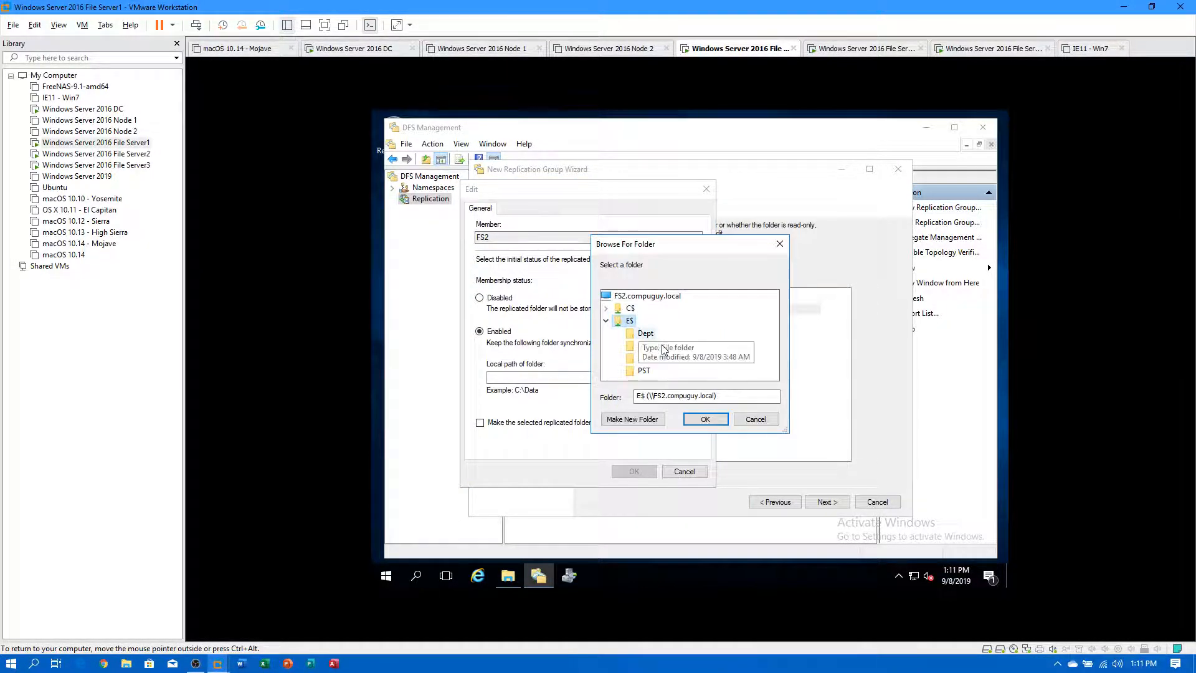
{"action": "left_click", "coordinate": [645, 345]}
{"action": "left_click", "coordinate": [705, 418]}
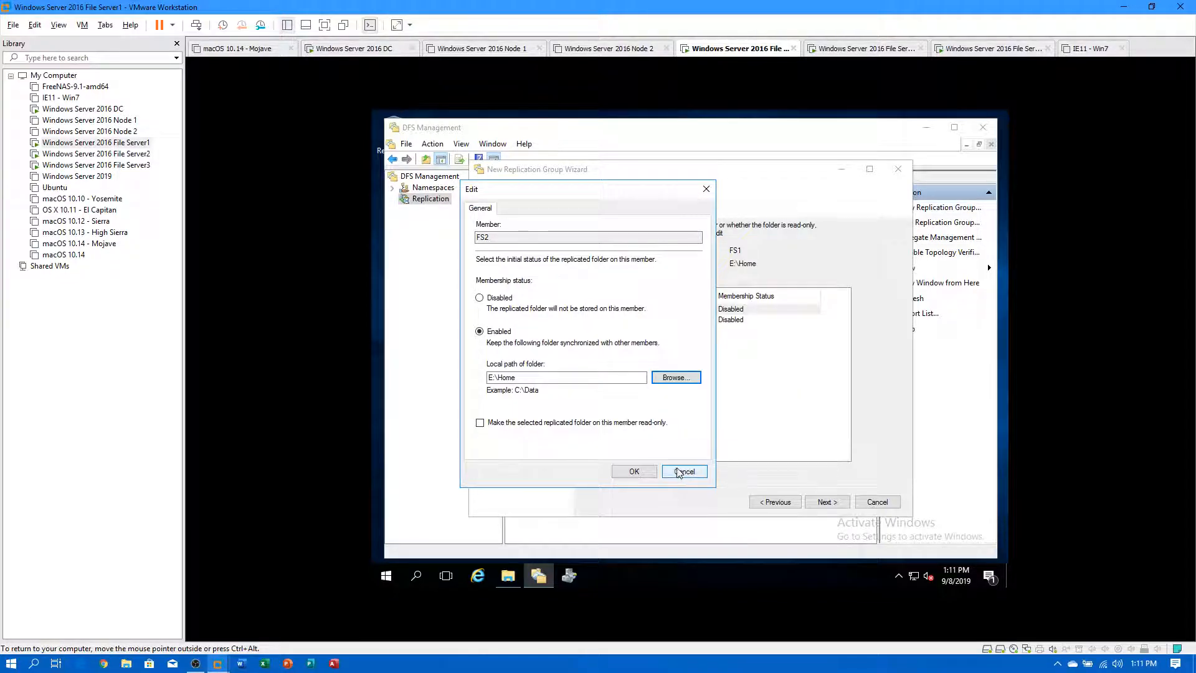
{"action": "left_click", "coordinate": [639, 472]}
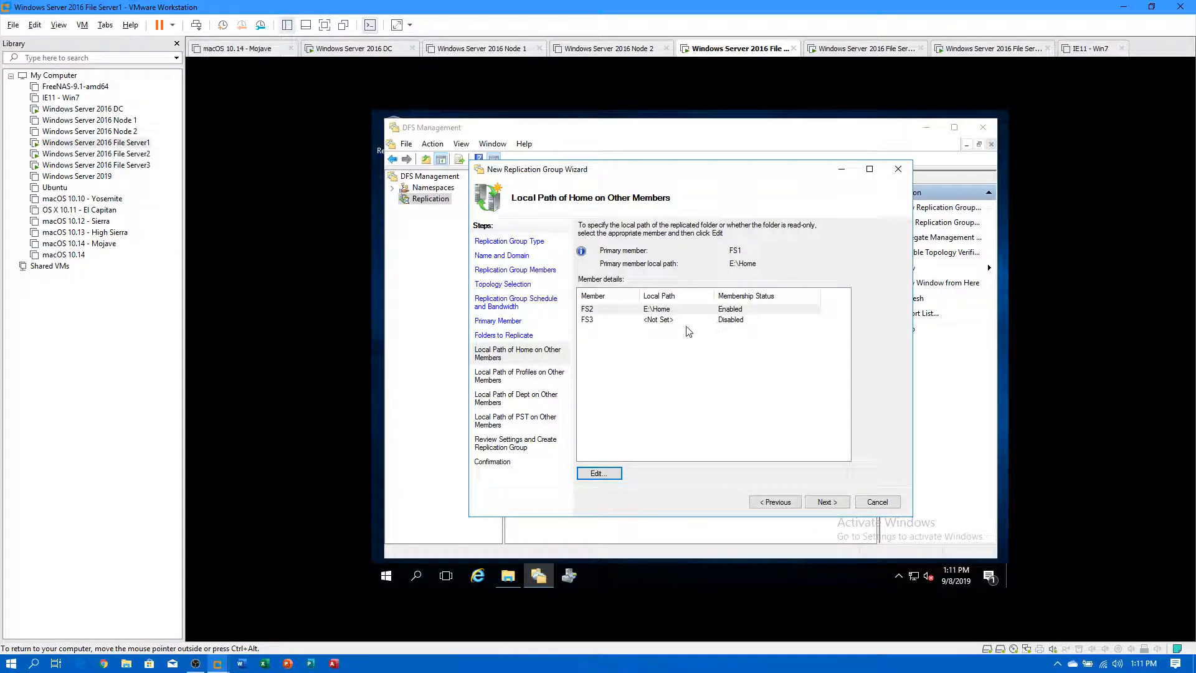
Enable Home replication on FS3 with local path E:\Home.
{"action": "left_click", "coordinate": [663, 326]}
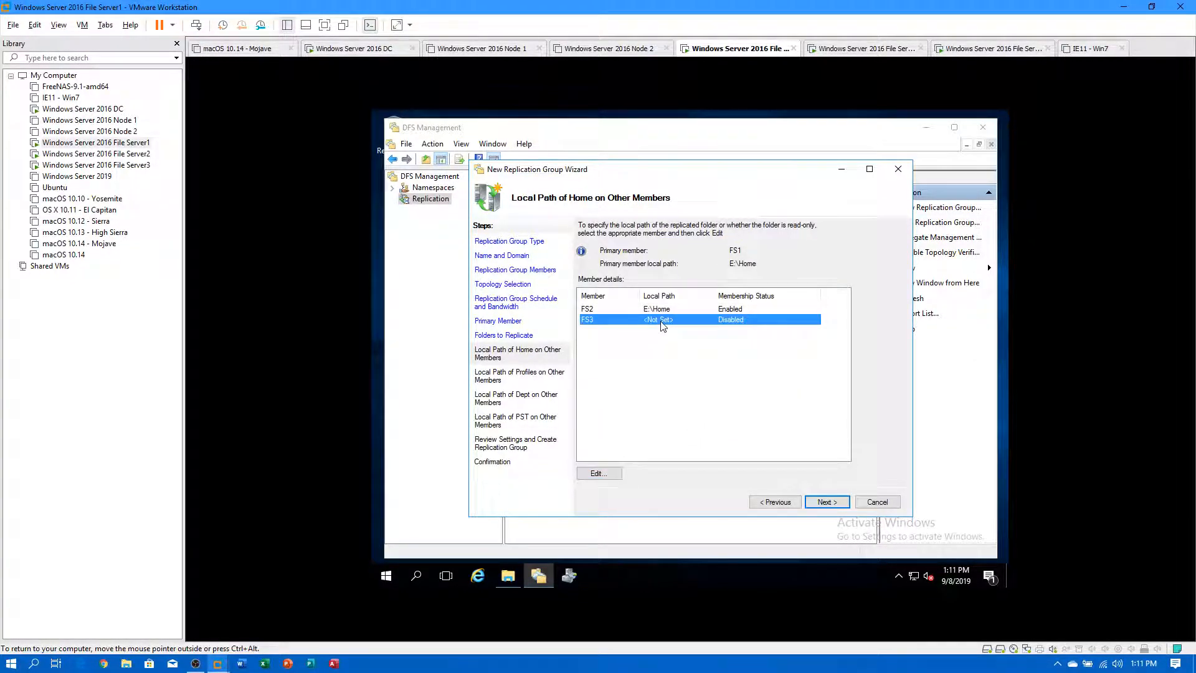
{"action": "left_click", "coordinate": [600, 472]}
{"action": "left_click", "coordinate": [582, 336]}
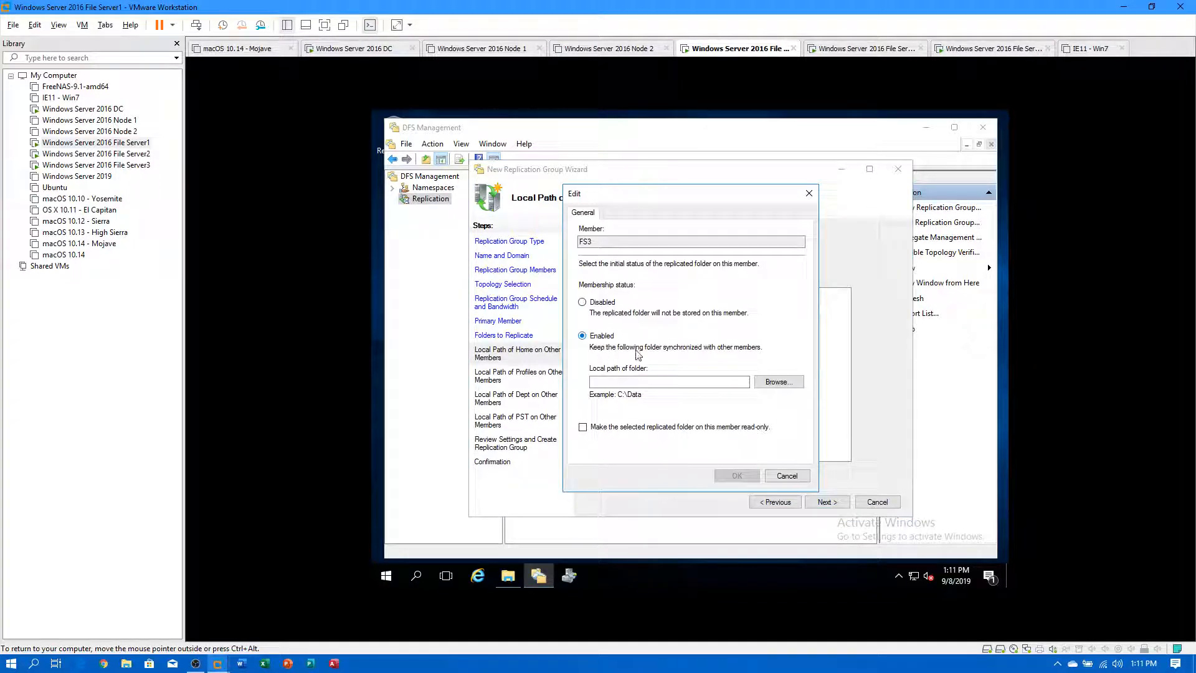
{"action": "left_click", "coordinate": [779, 382]}
{"action": "double_click", "coordinate": [630, 320]}
{"action": "left_click", "coordinate": [648, 345]}
{"action": "left_click", "coordinate": [698, 418]}
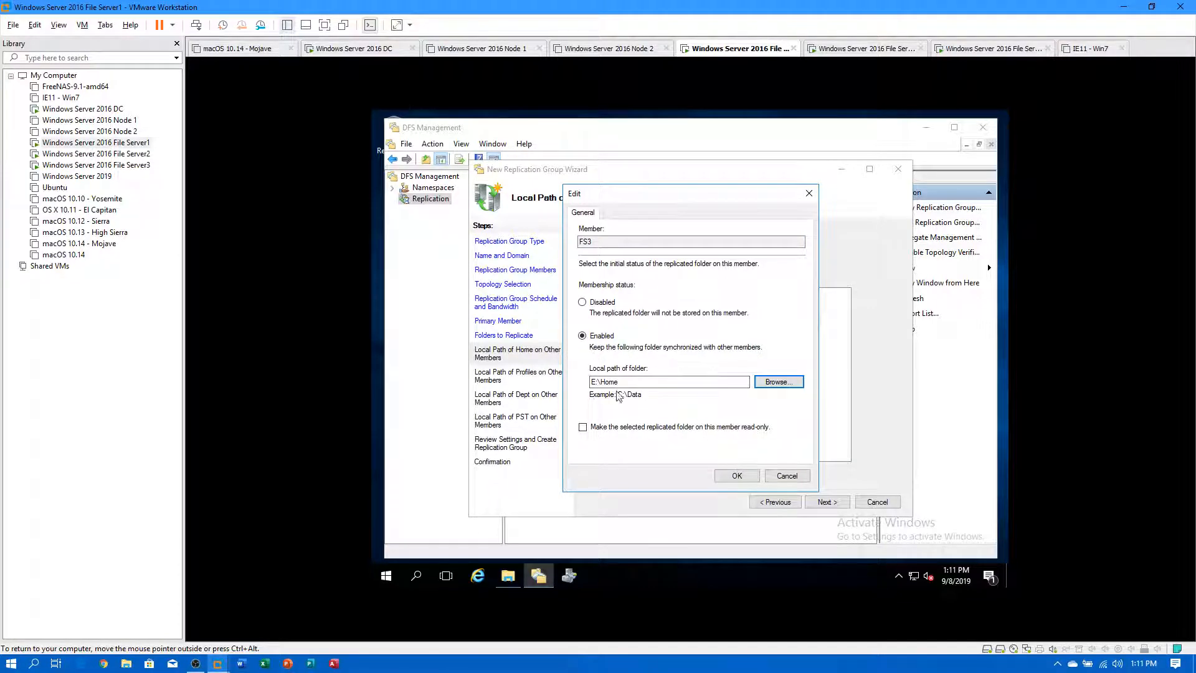
{"action": "left_click", "coordinate": [737, 475]}
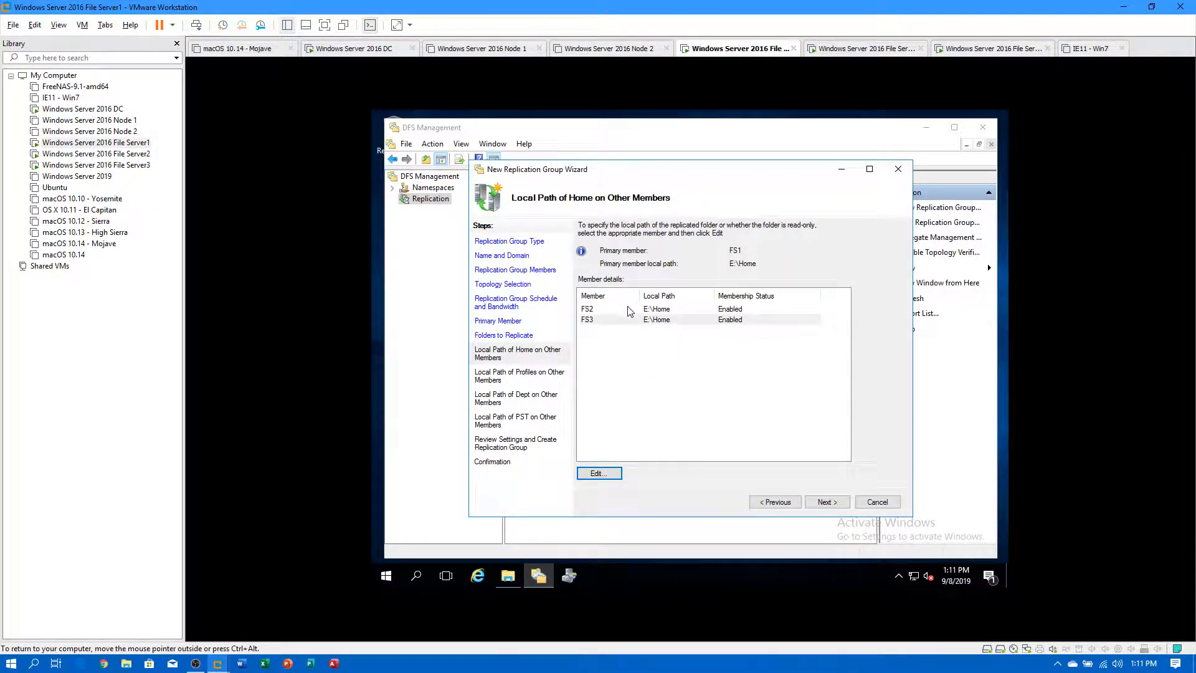
{"action": "left_click", "coordinate": [824, 503]}
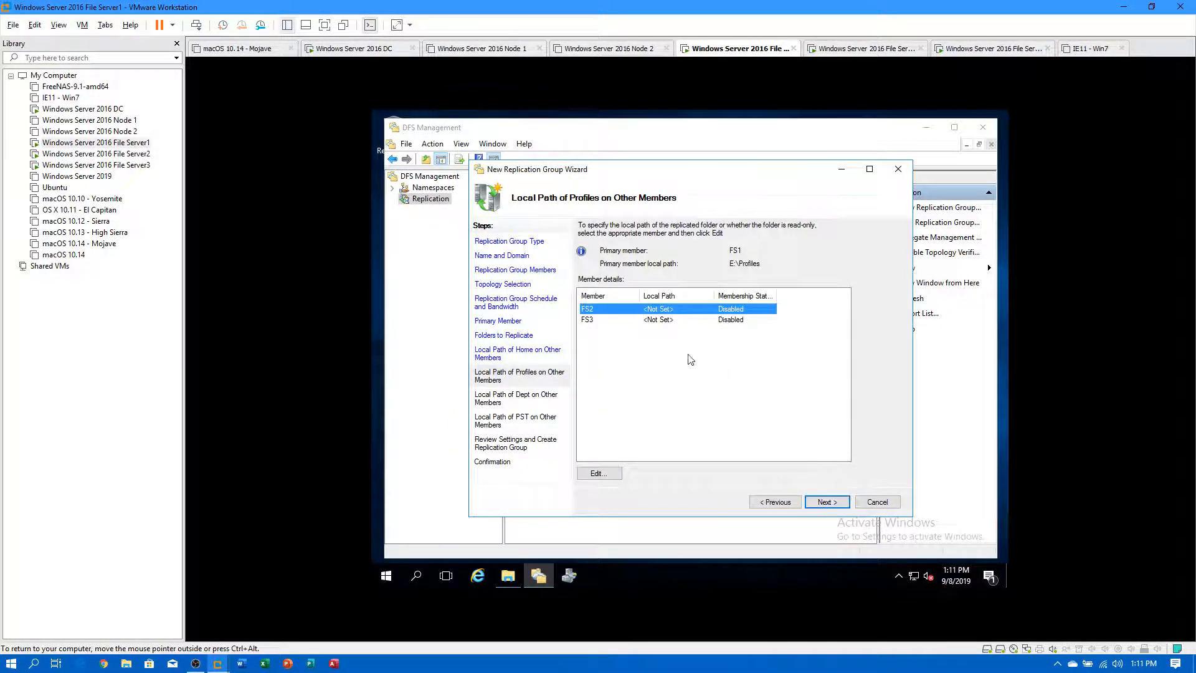
Enable Profiles replication on FS2 with local path E:\Profiles.
{"action": "left_click", "coordinate": [600, 474]}
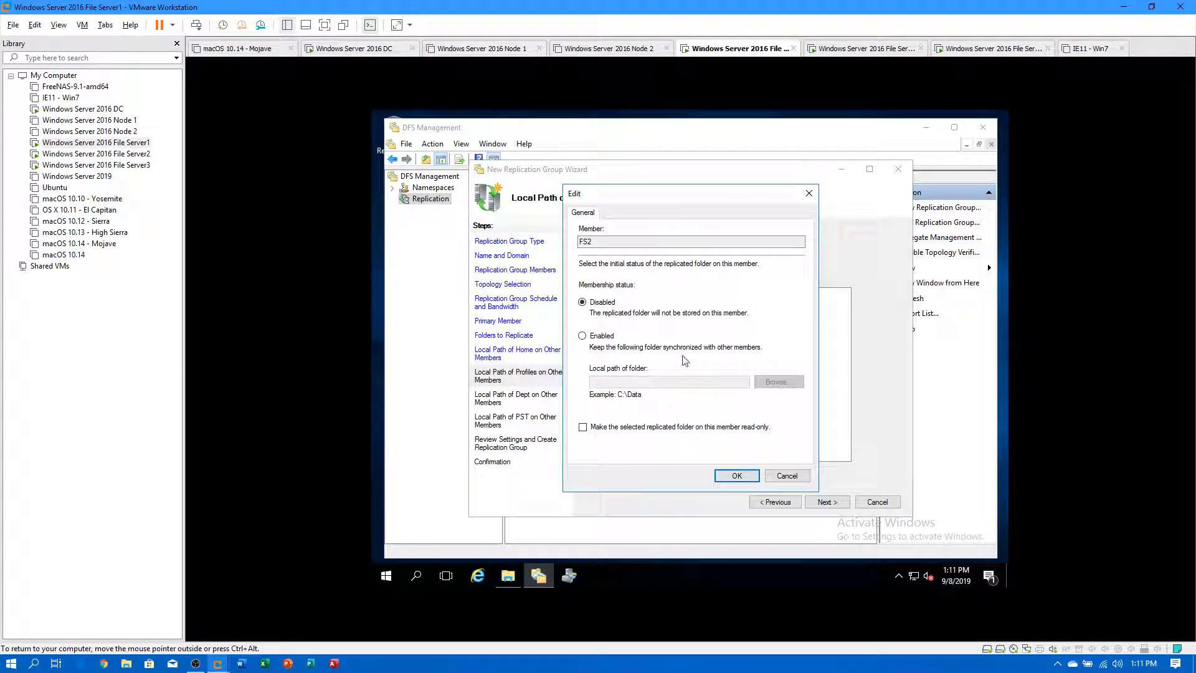
{"action": "left_click", "coordinate": [602, 337]}
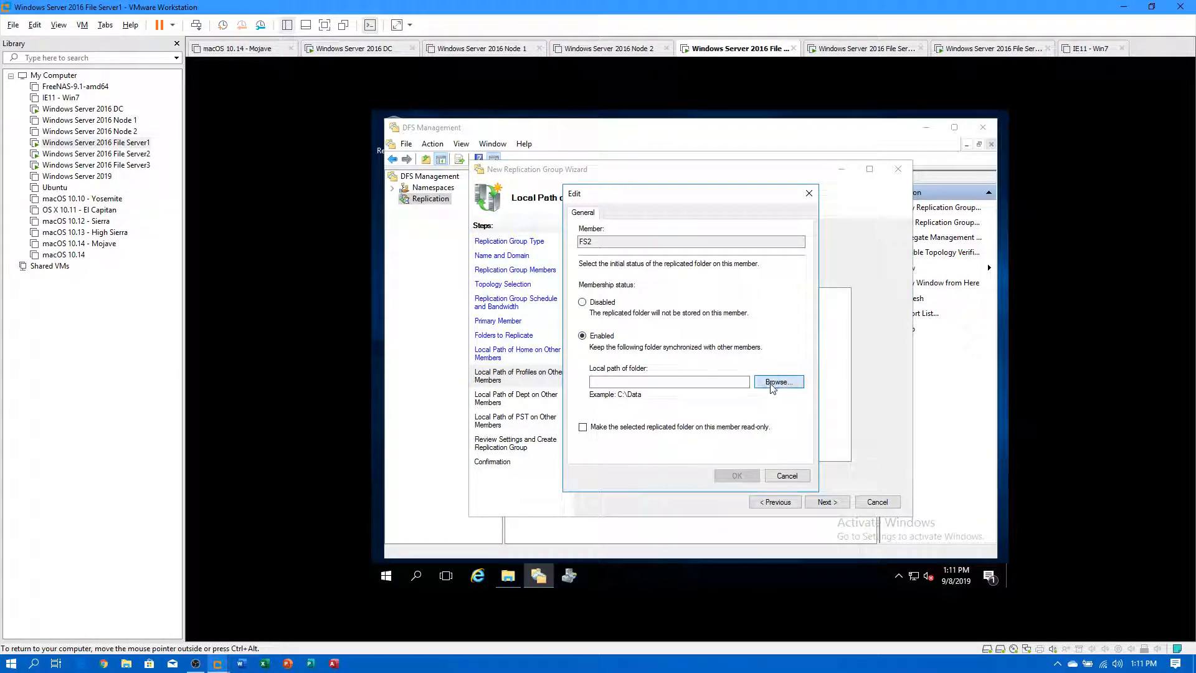
{"action": "left_click", "coordinate": [776, 383]}
{"action": "left_click", "coordinate": [605, 320]}
{"action": "left_click", "coordinate": [648, 358]}
{"action": "left_click", "coordinate": [704, 419]}
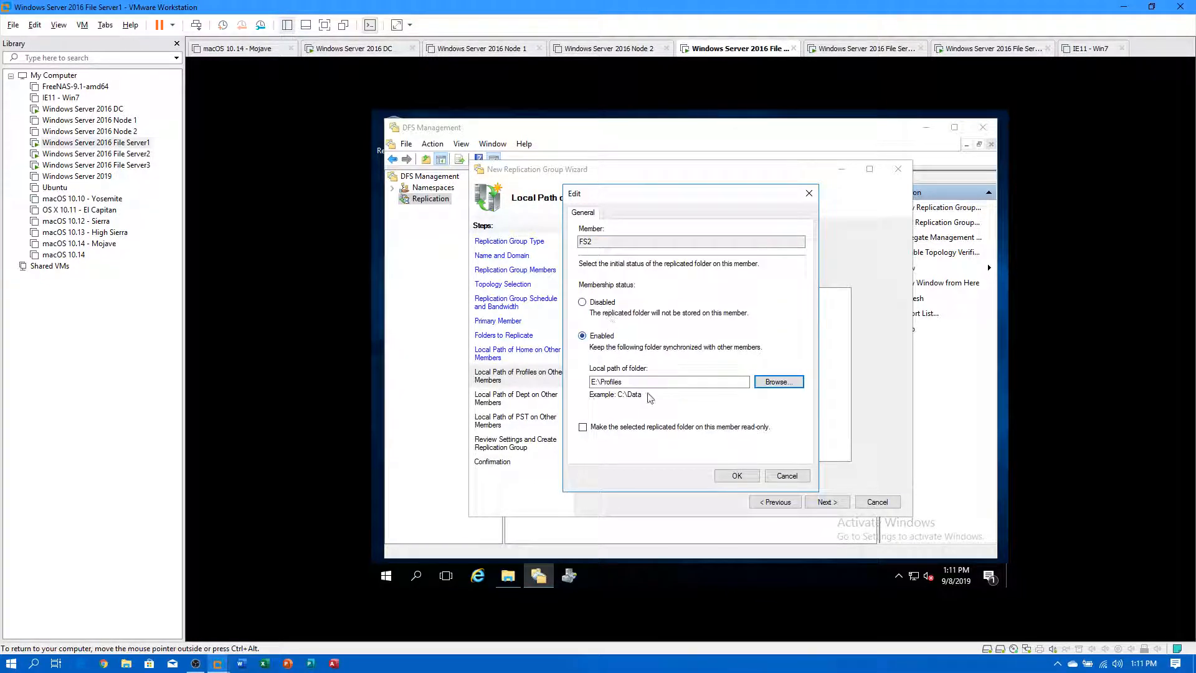
{"action": "left_click", "coordinate": [737, 475]}
Enable Profiles replication on FS3 with local path E:\Profiles.
{"action": "double_click", "coordinate": [599, 323]}
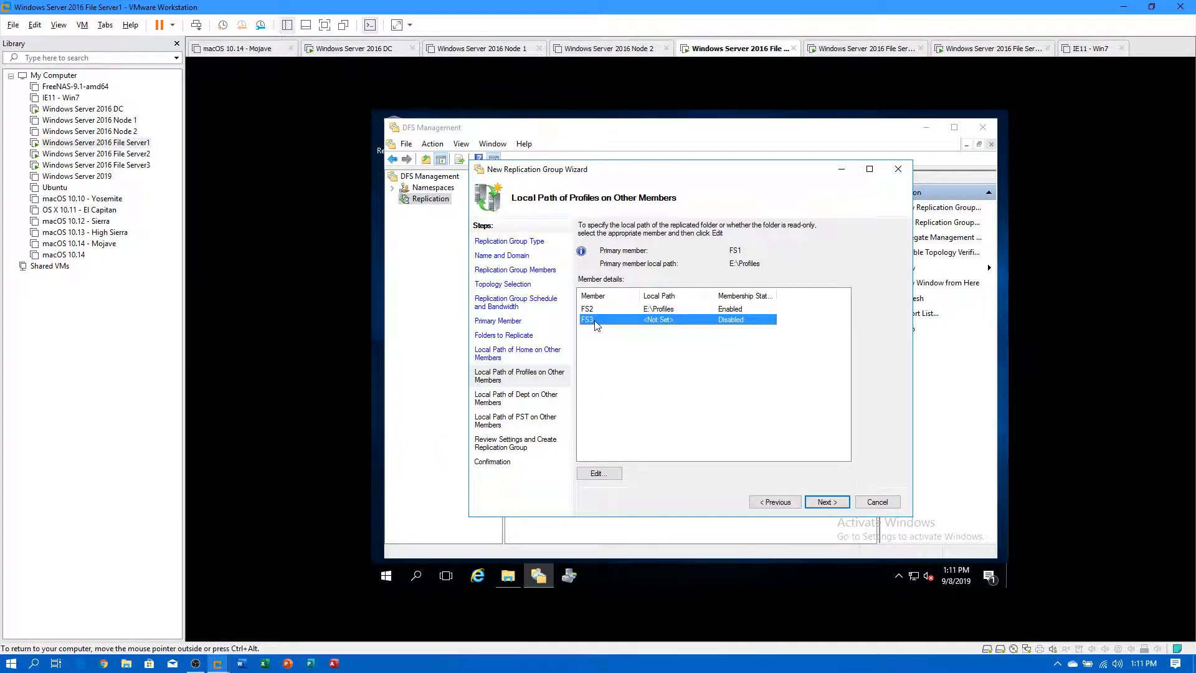
{"action": "left_click", "coordinate": [609, 340]}
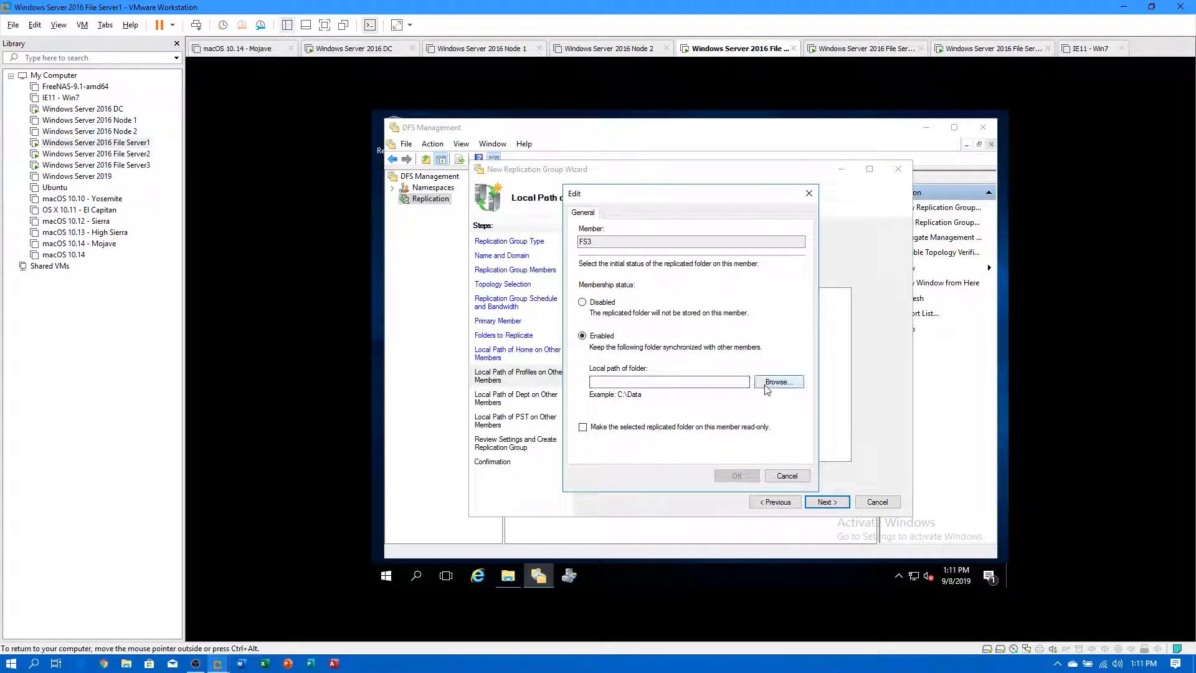
{"action": "left_click", "coordinate": [779, 381]}
{"action": "double_click", "coordinate": [631, 325]}
{"action": "left_click", "coordinate": [650, 358]}
{"action": "left_click", "coordinate": [705, 420]}
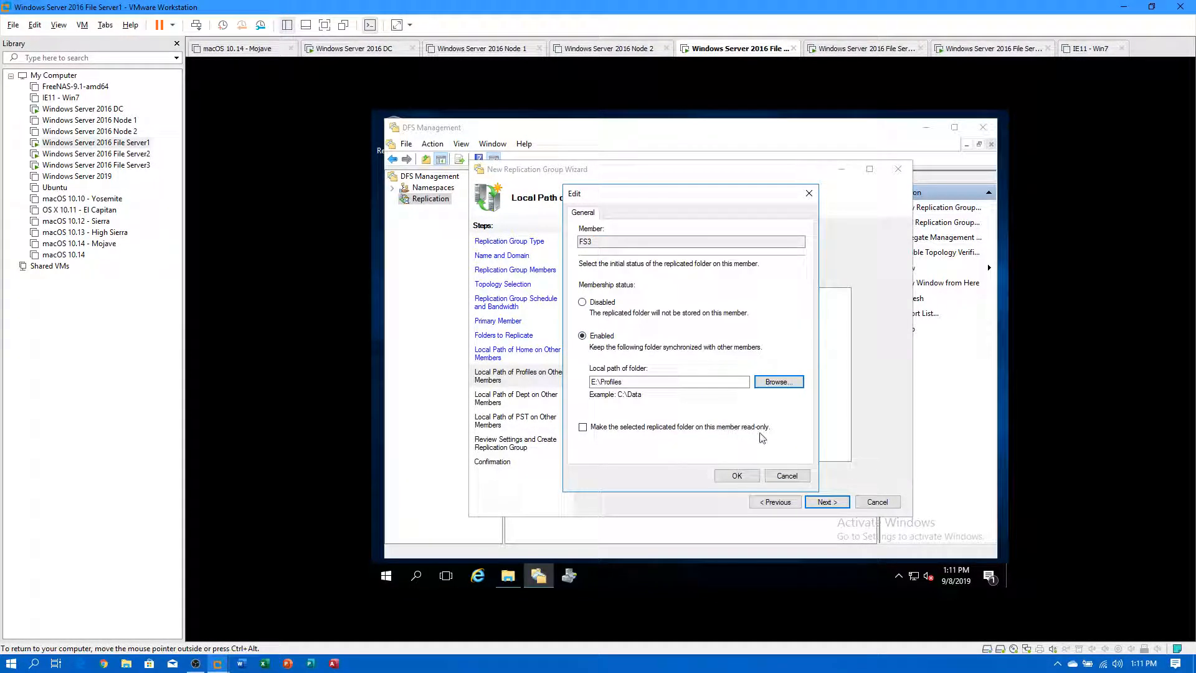
{"action": "left_click", "coordinate": [736, 475]}
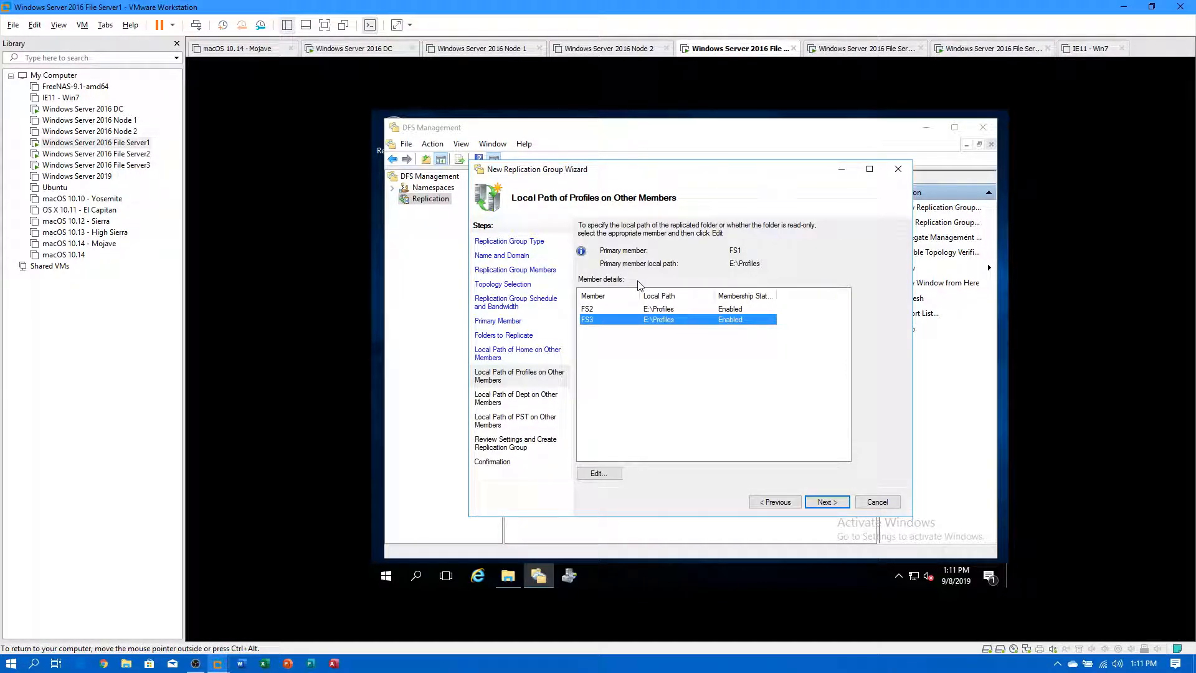
Enable Dept replication on FS2 with the local path E:\Dept.
{"action": "left_click", "coordinate": [826, 501]}
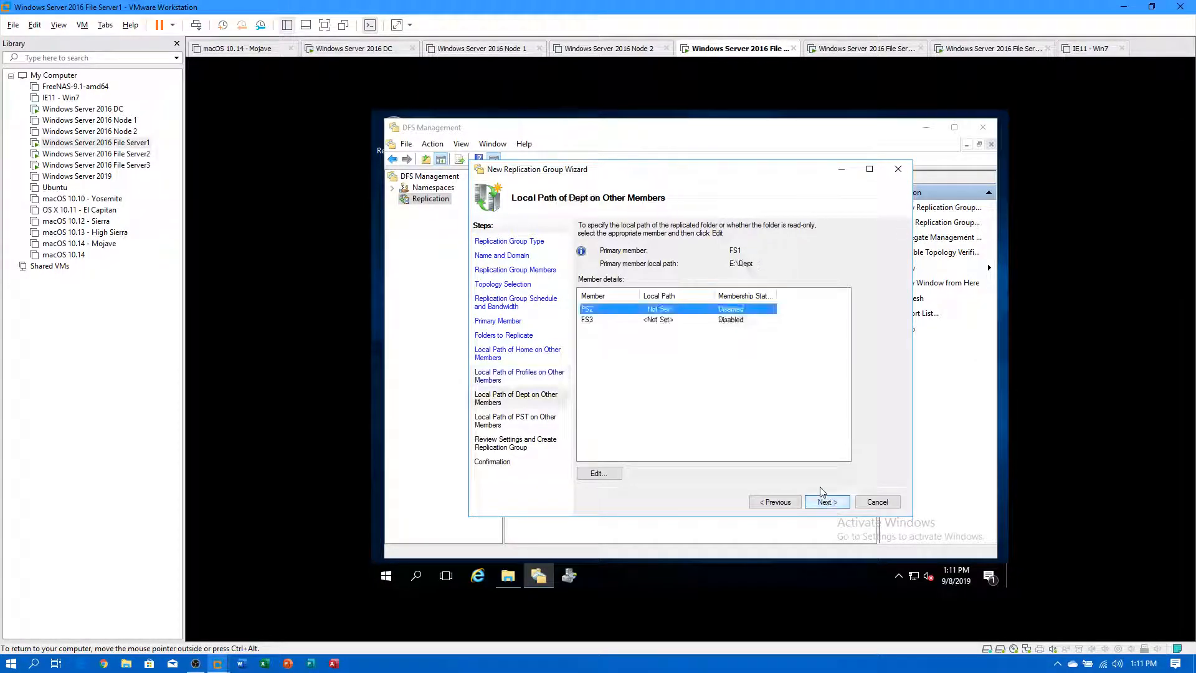
{"action": "double_click", "coordinate": [652, 310]}
{"action": "left_click", "coordinate": [601, 337]}
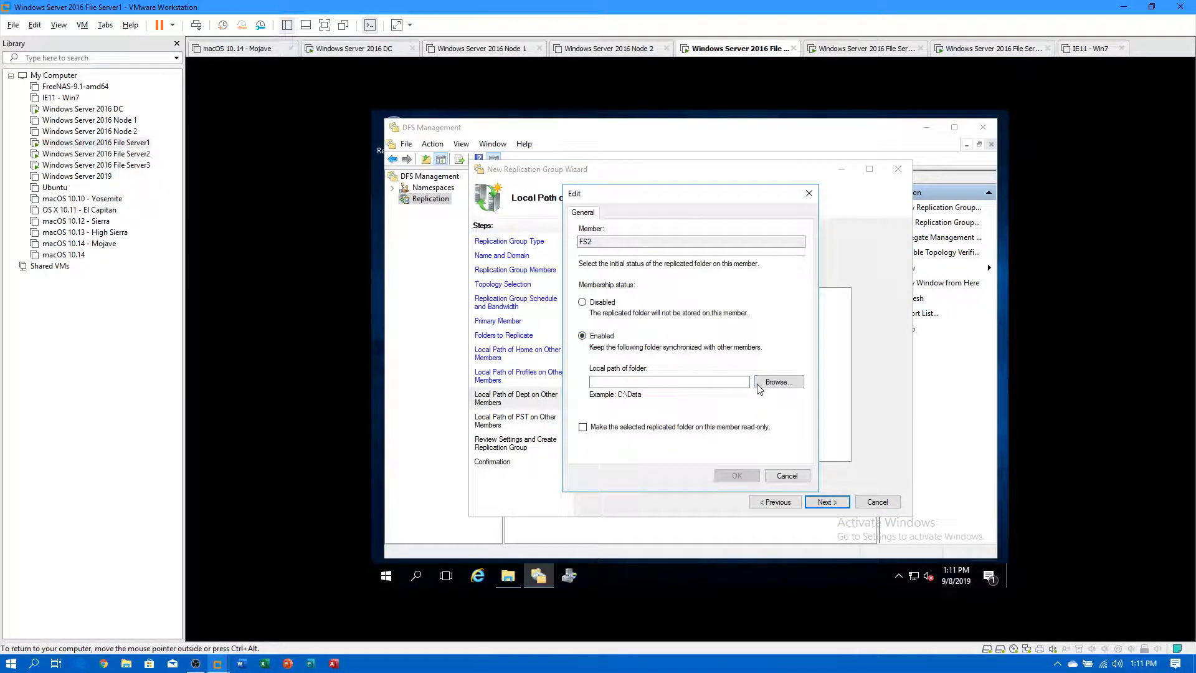
{"action": "left_click", "coordinate": [779, 382]}
{"action": "double_click", "coordinate": [630, 321]}
{"action": "left_click", "coordinate": [646, 334]}
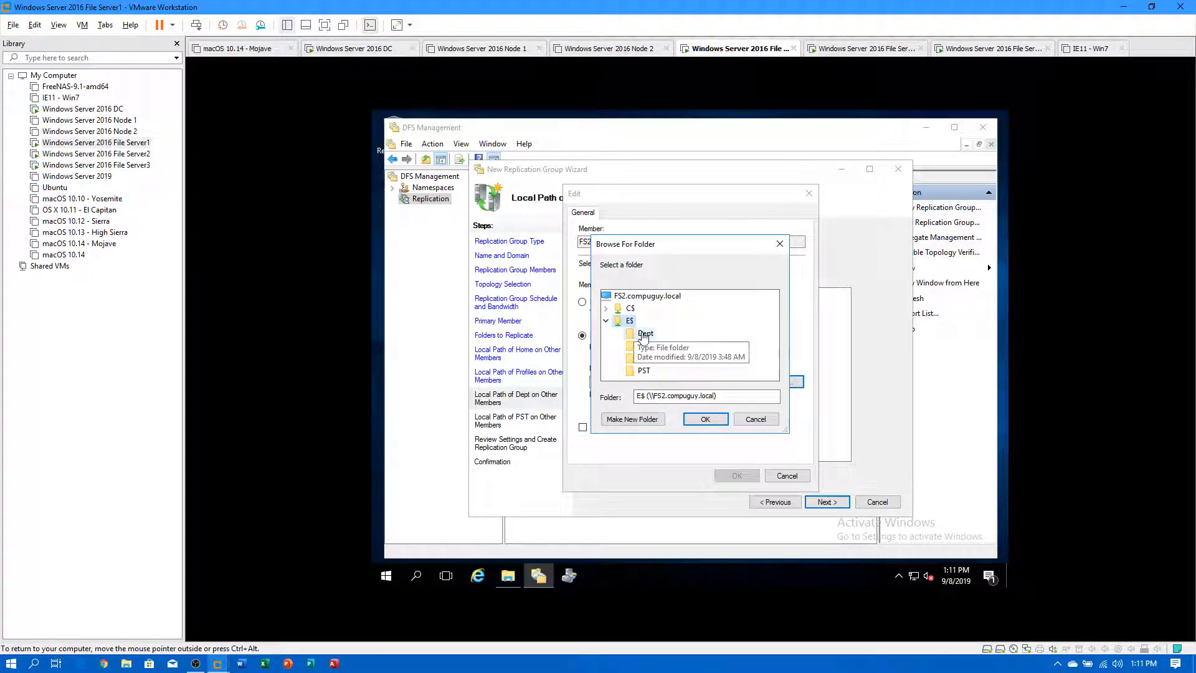
{"action": "left_click", "coordinate": [705, 419]}
{"action": "left_click", "coordinate": [737, 476]}
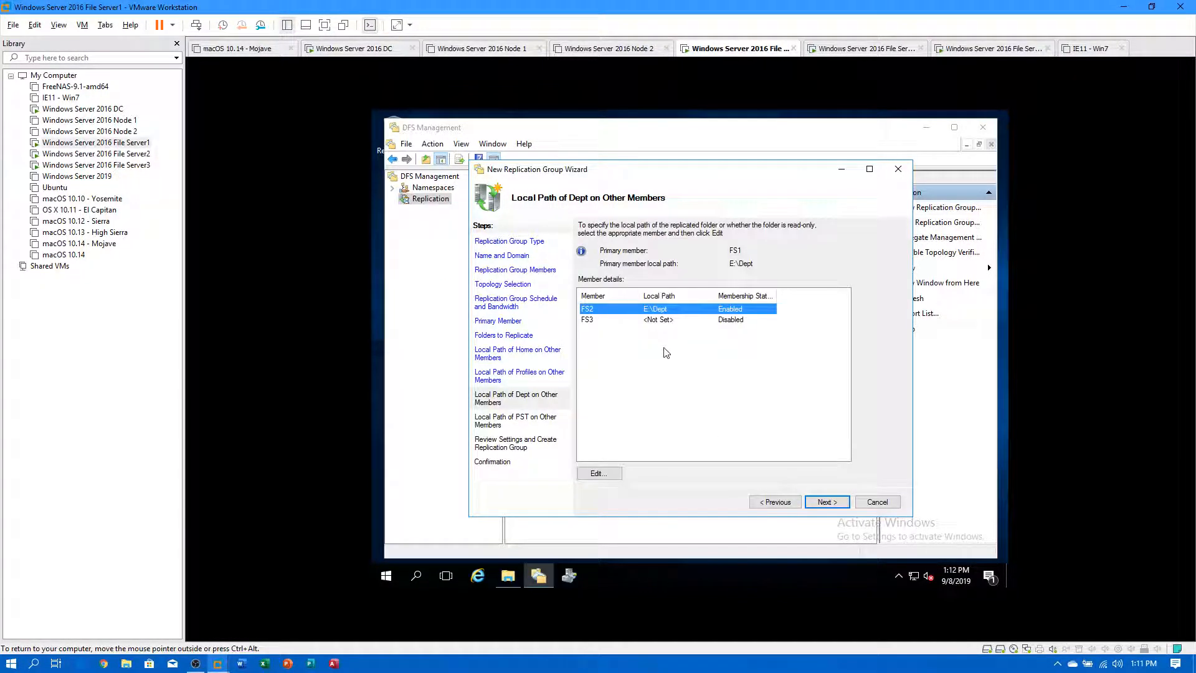
Enable Dept replication on FS3 with the local path E:\Dept.
{"action": "double_click", "coordinate": [661, 321]}
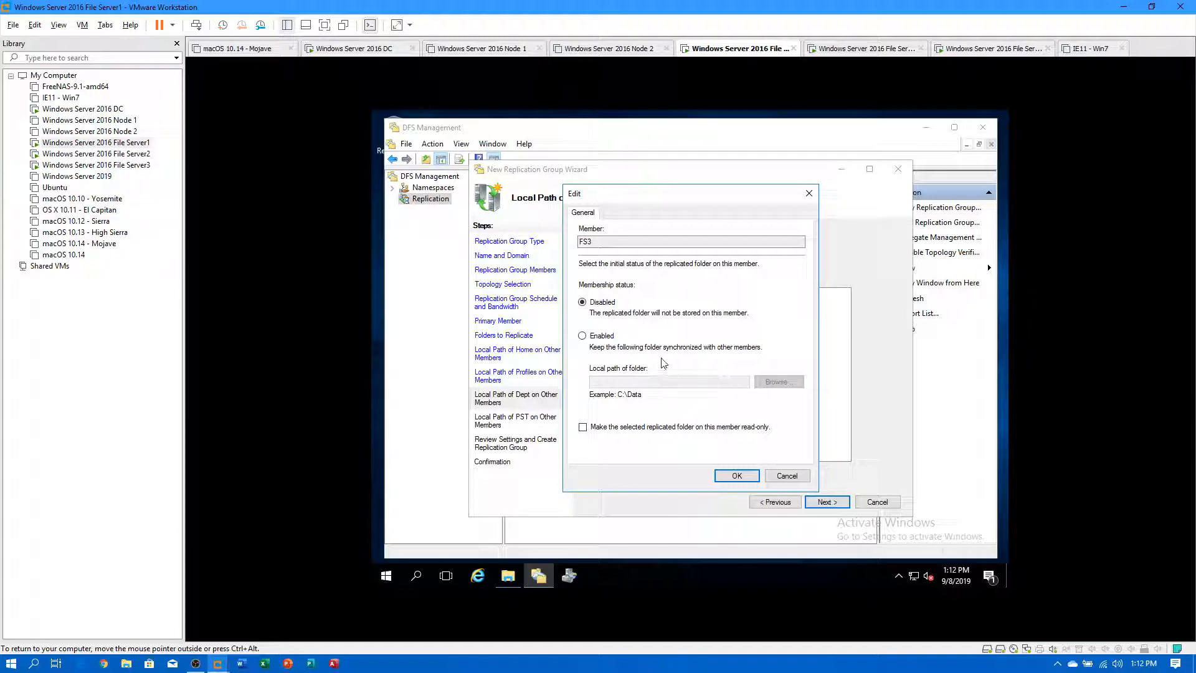
{"action": "left_click", "coordinate": [600, 337]}
{"action": "left_click", "coordinate": [775, 382]}
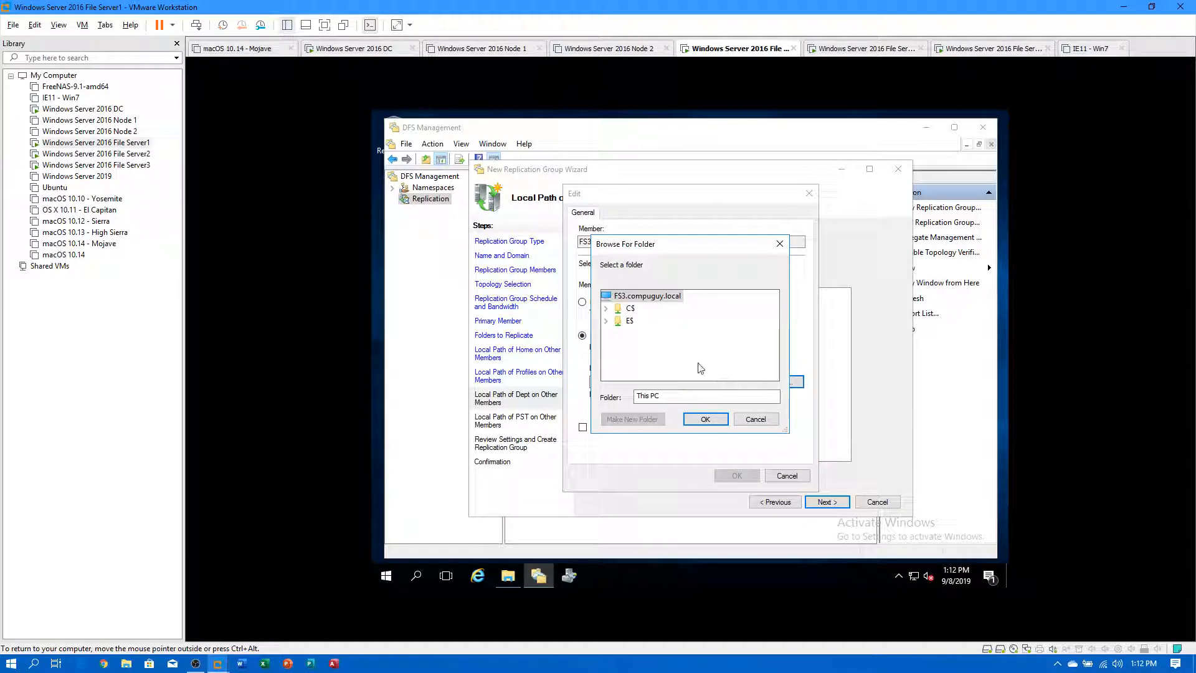
{"action": "double_click", "coordinate": [628, 322]}
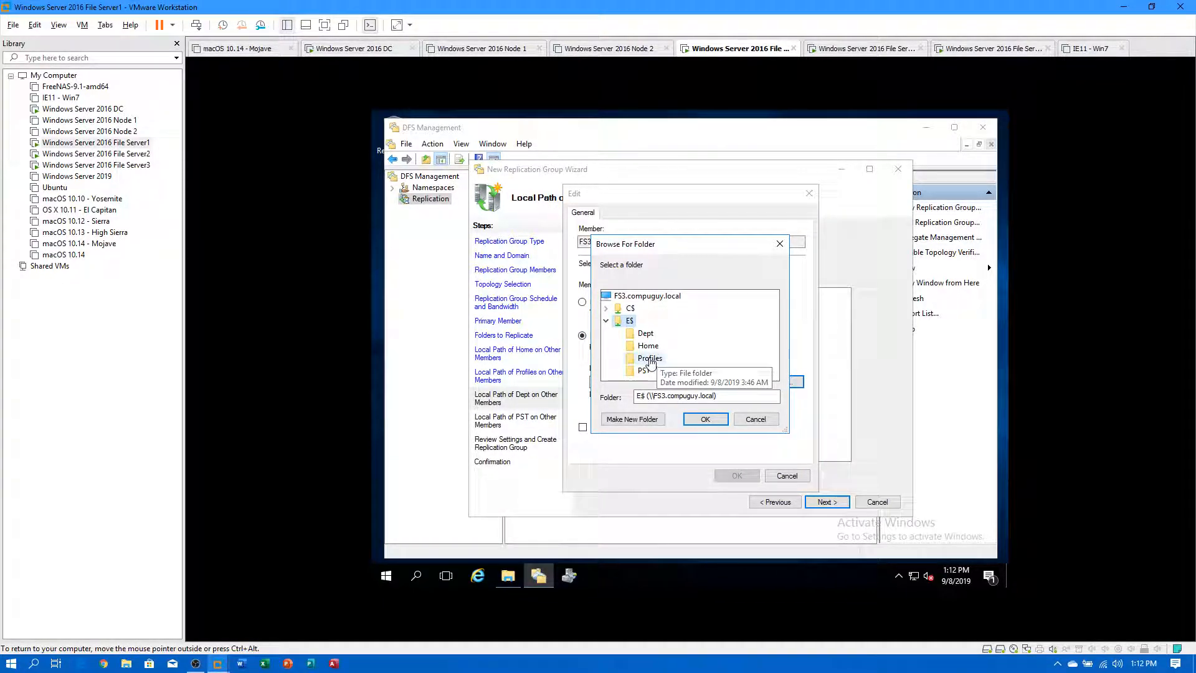
{"action": "left_click", "coordinate": [646, 334]}
{"action": "left_click", "coordinate": [706, 418]}
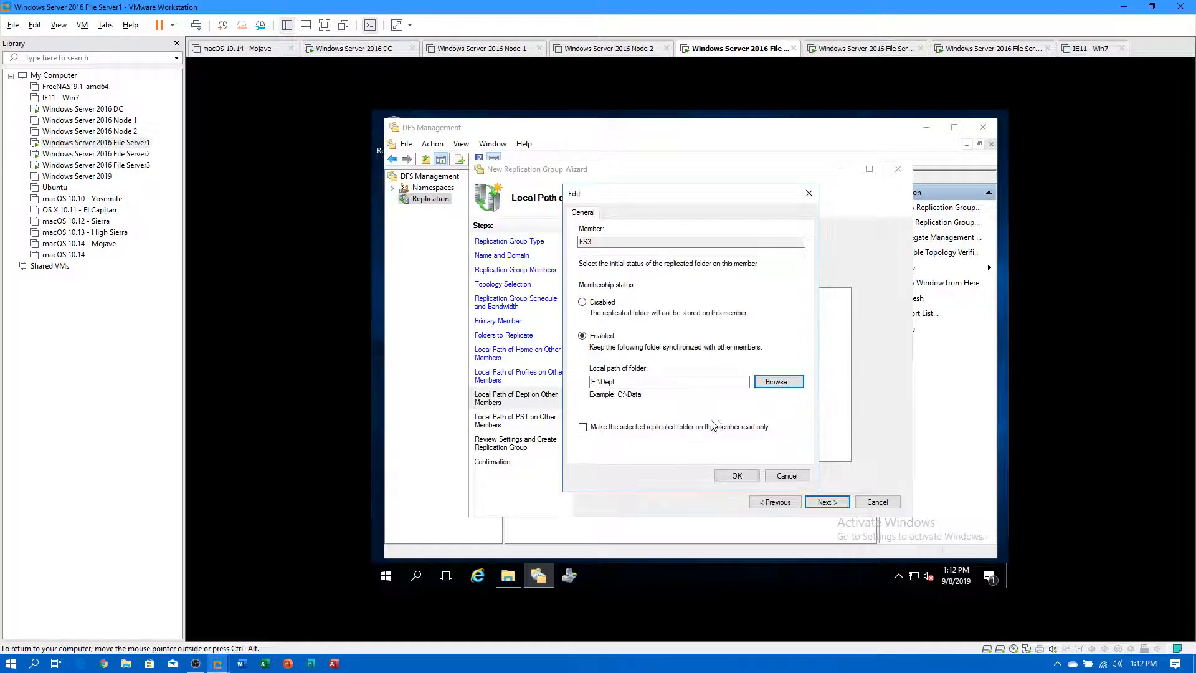
{"action": "left_click", "coordinate": [746, 477]}
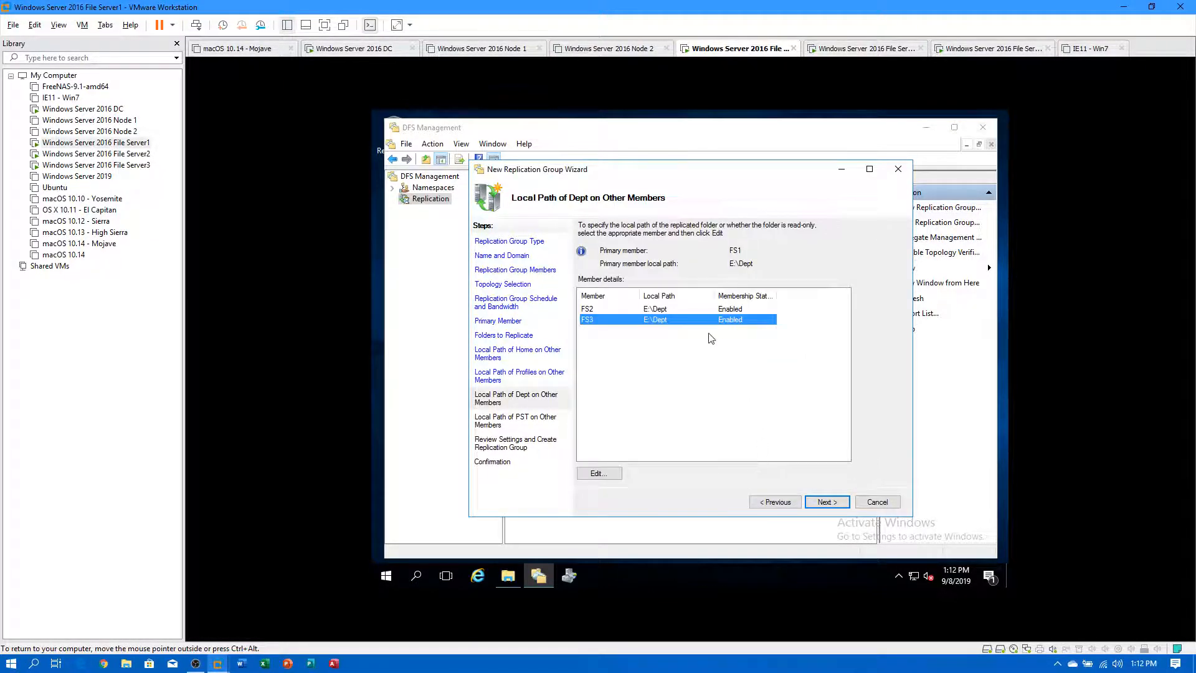
{"action": "left_click", "coordinate": [827, 502]}
Enable the PST replicated folder on FS2 with the local path E:\PST.
{"action": "double_click", "coordinate": [656, 312]}
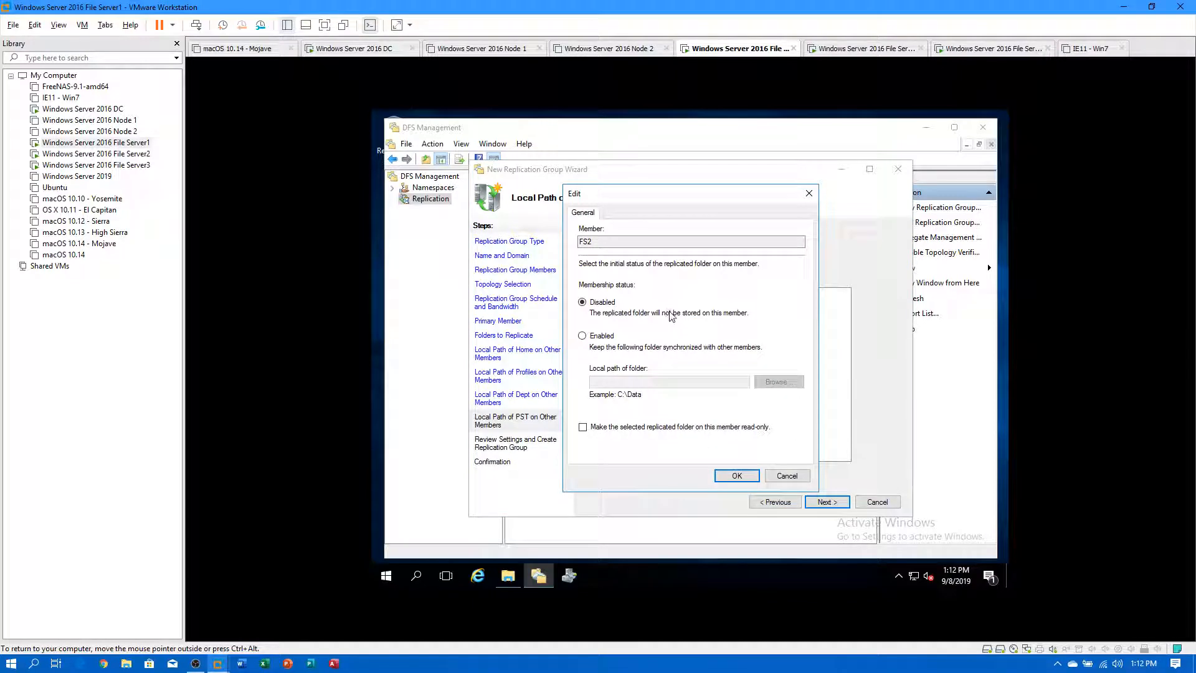
{"action": "left_click", "coordinate": [602, 336]}
{"action": "left_click", "coordinate": [764, 386]}
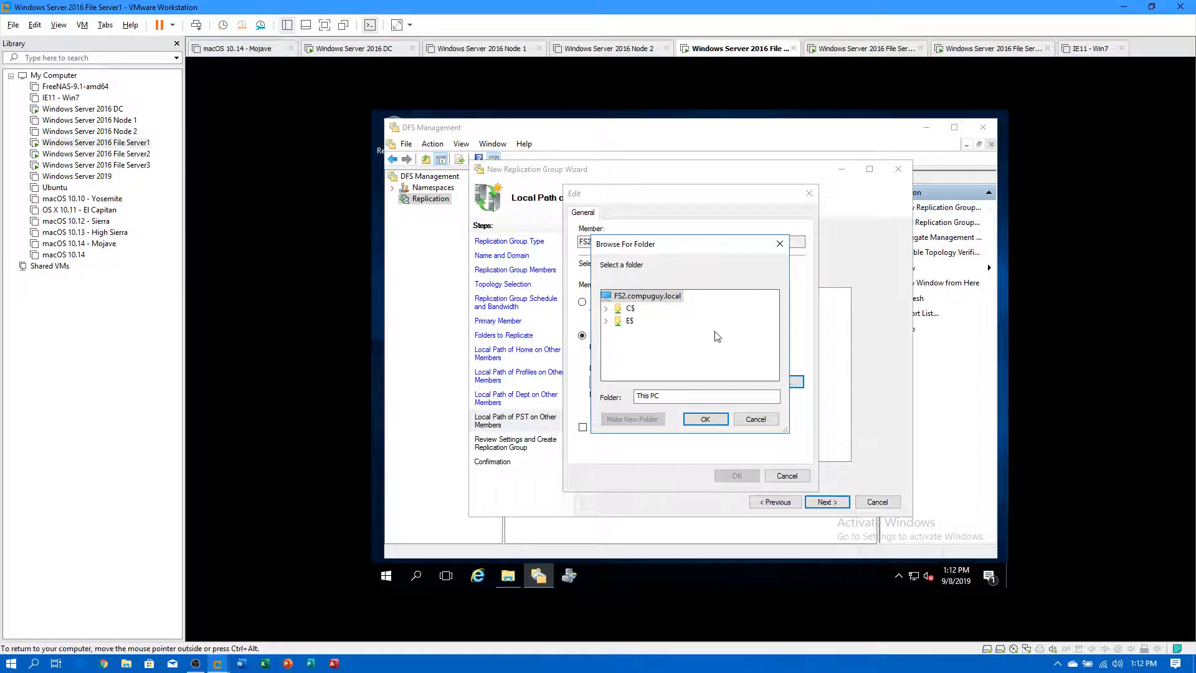
{"action": "double_click", "coordinate": [630, 320]}
{"action": "left_click", "coordinate": [644, 371]}
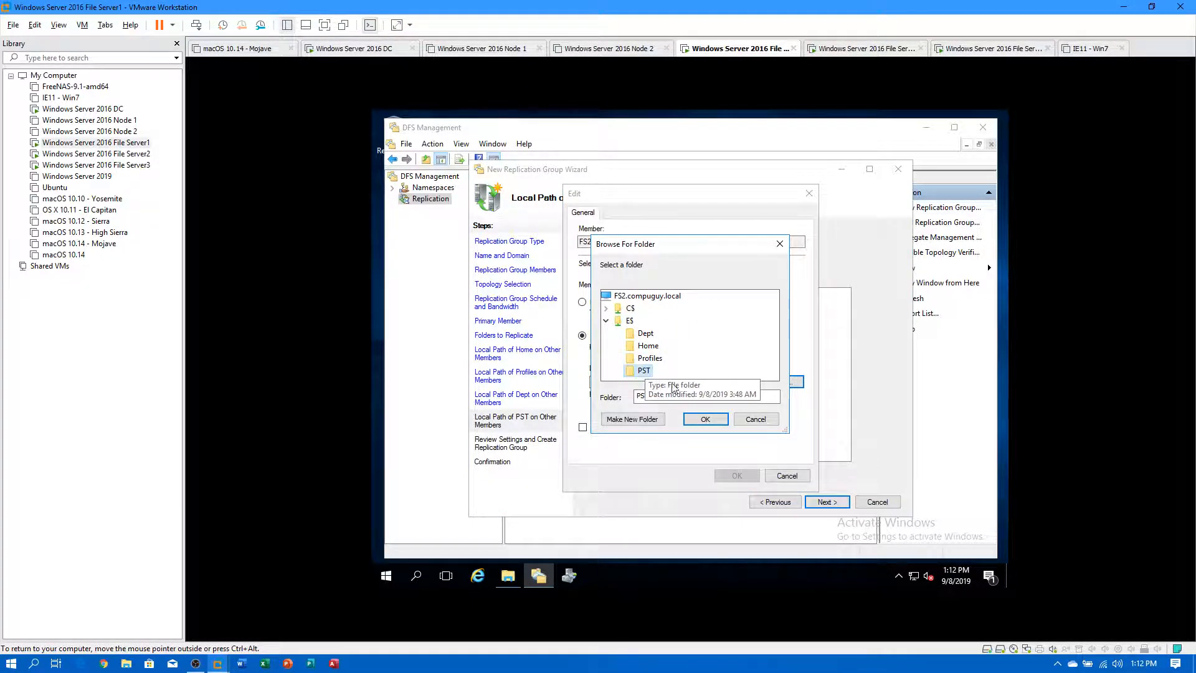
{"action": "left_click", "coordinate": [706, 418]}
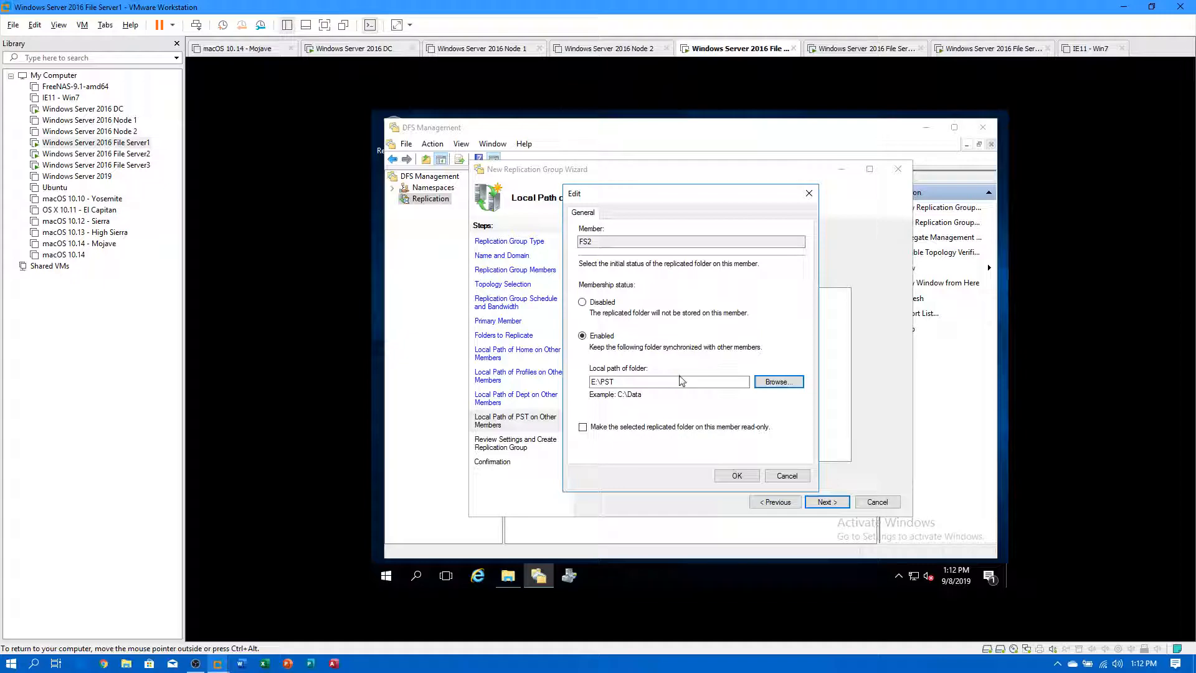
{"action": "left_click", "coordinate": [738, 475]}
Enable the PST replicated folder on FS3 with the local path E:\PST.
{"action": "double_click", "coordinate": [657, 322]}
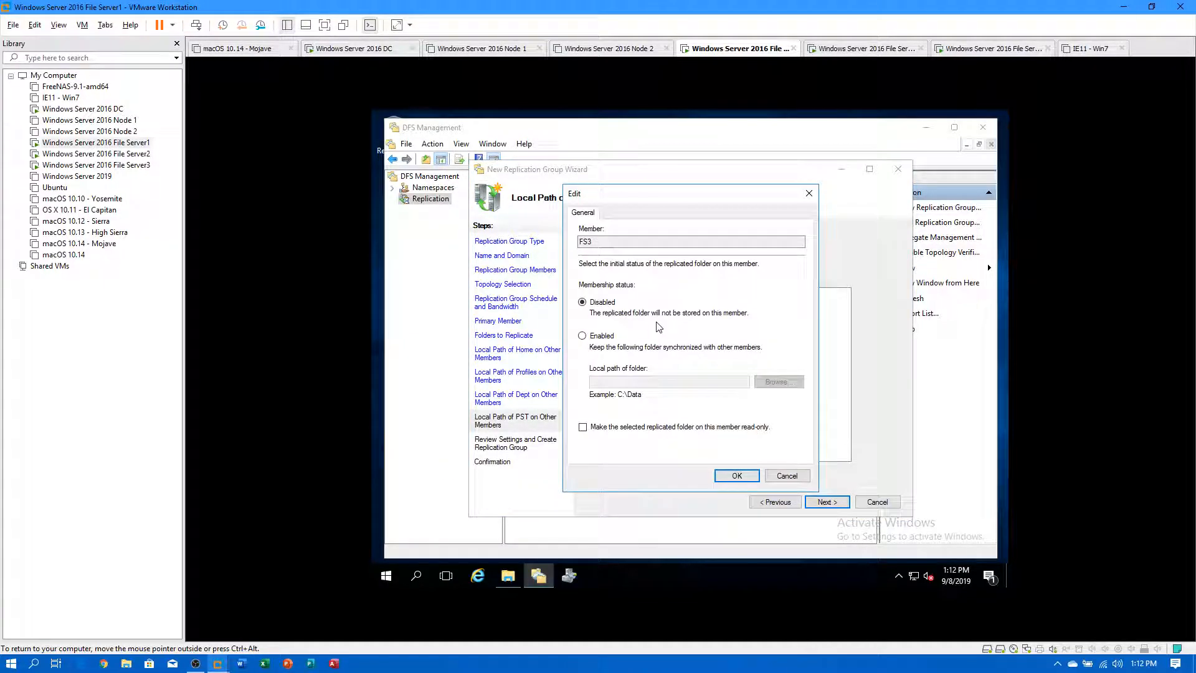
{"action": "left_click", "coordinate": [602, 337]}
{"action": "left_click", "coordinate": [779, 381]}
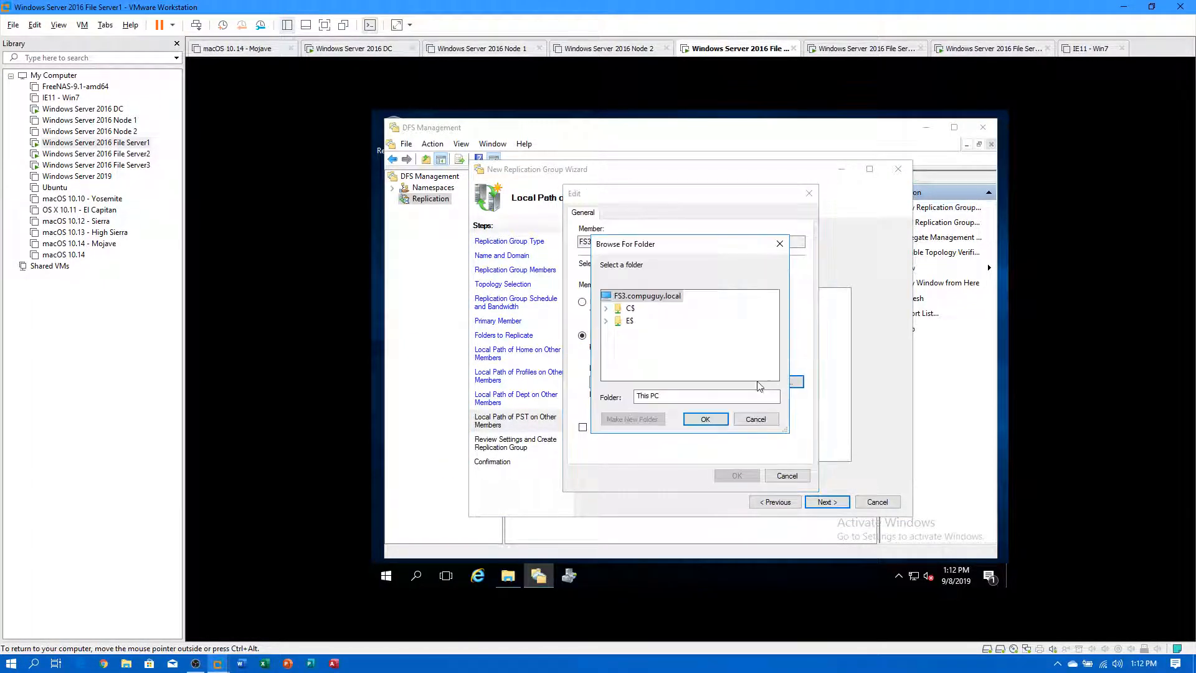
{"action": "double_click", "coordinate": [628, 322]}
{"action": "left_click", "coordinate": [644, 371]}
{"action": "left_click", "coordinate": [706, 419]}
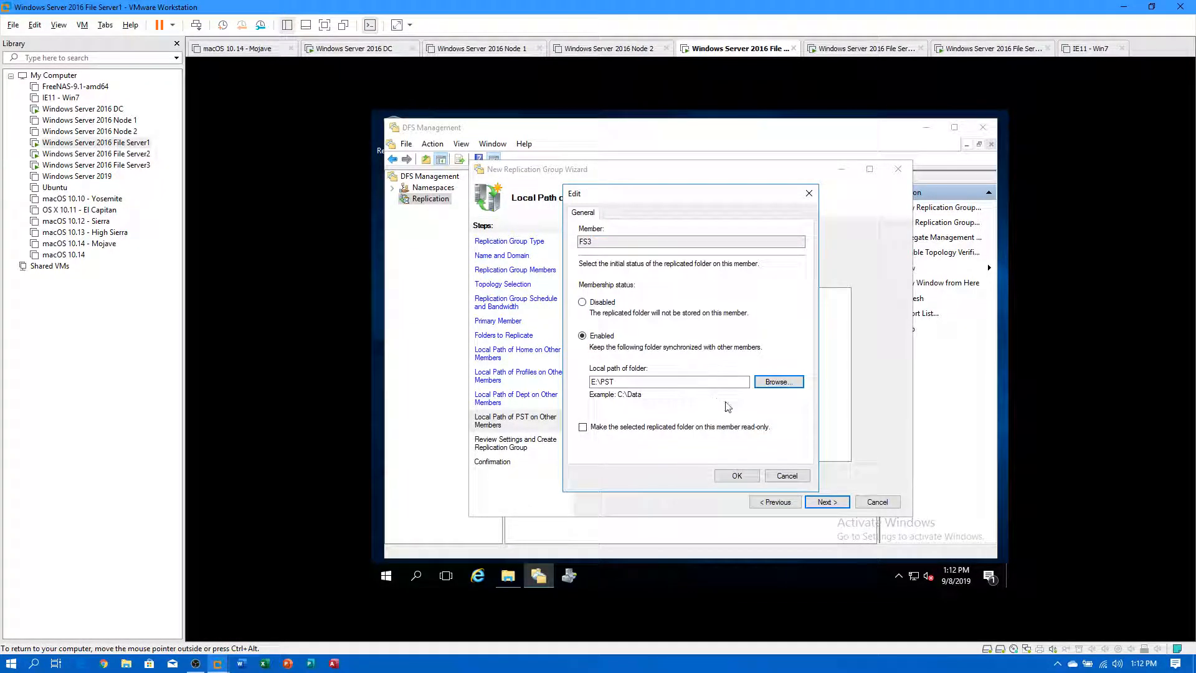
{"action": "left_click", "coordinate": [737, 475]}
{"action": "left_click", "coordinate": [828, 502]}
Create the File Services replication group, close the wizard and acknowledge the replication delay notice.
{"action": "scroll", "coordinate": [698, 371], "scroll_direction": "down", "scroll_amount": 15}
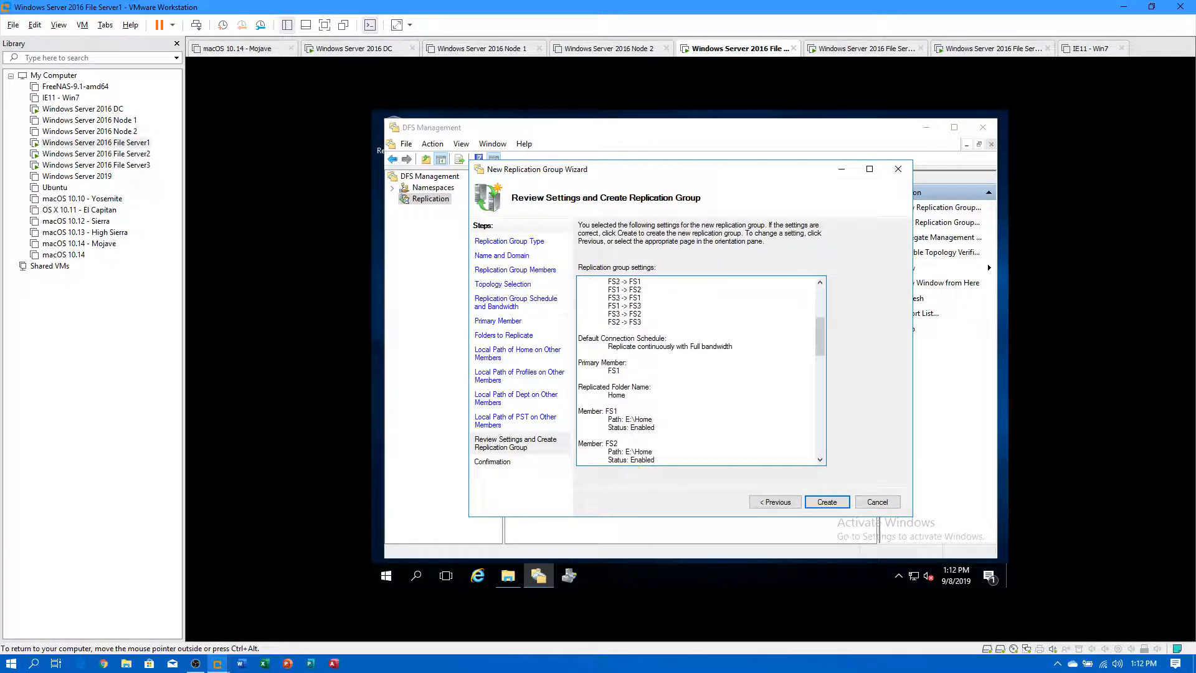
{"action": "left_click", "coordinate": [829, 504]}
{"action": "left_click", "coordinate": [874, 499]}
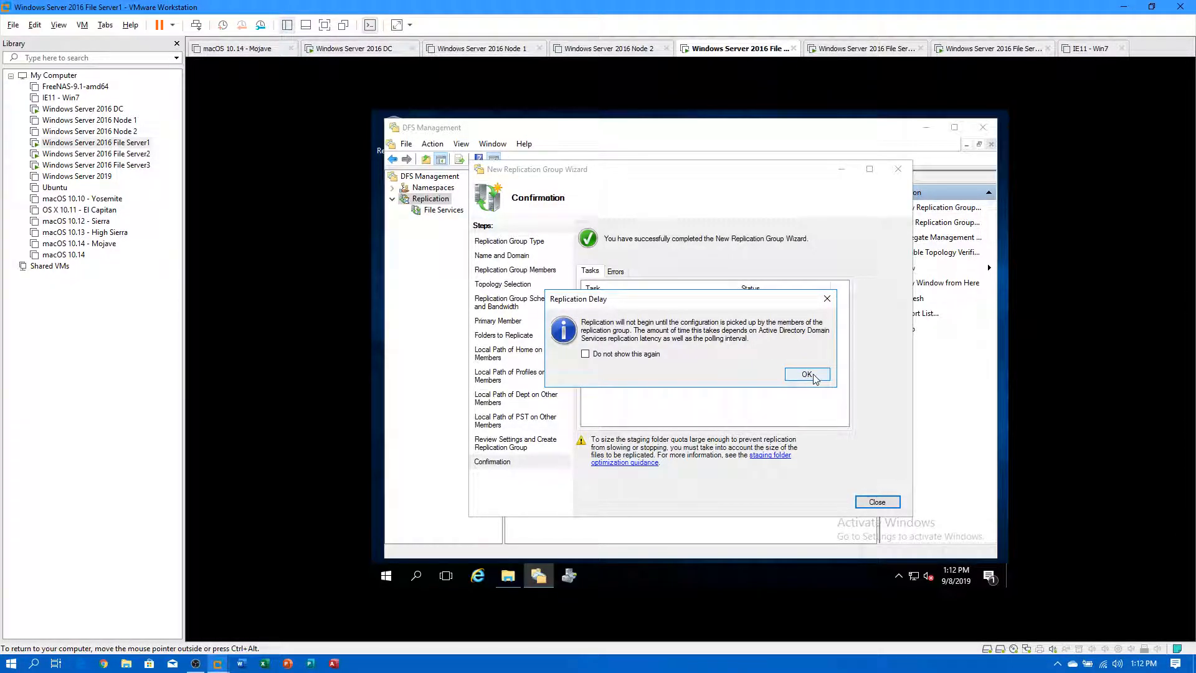
{"action": "left_click", "coordinate": [810, 375]}
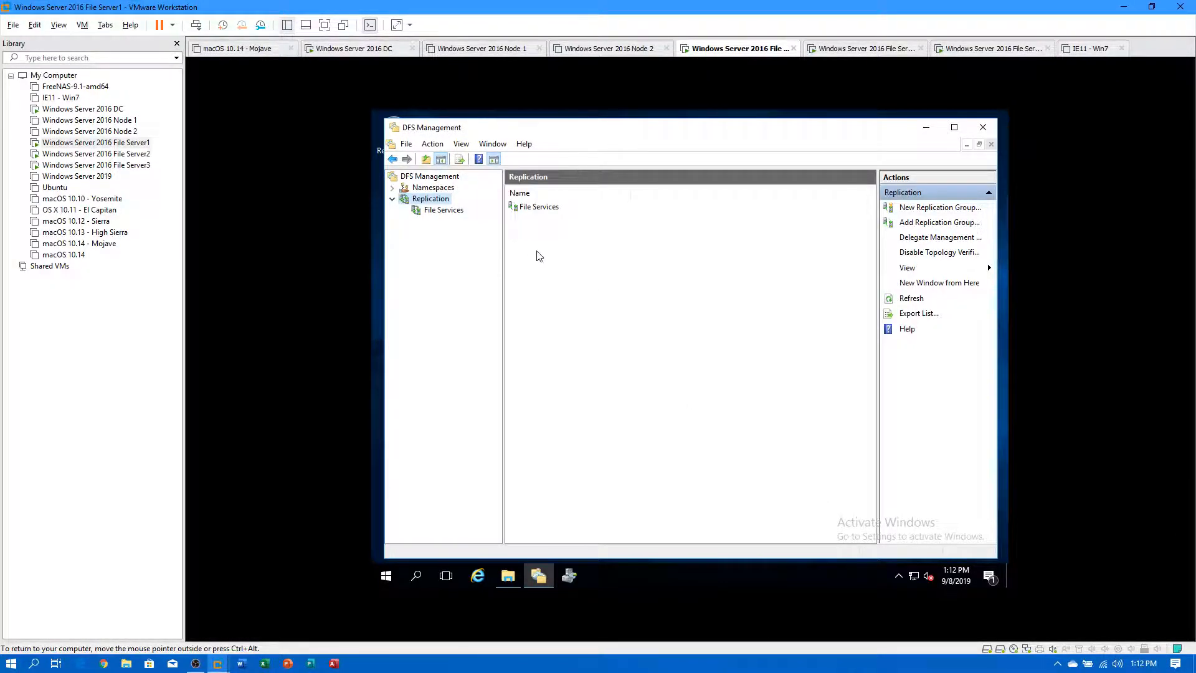
Minimize DFS Management and open FS1's Shares (E:) > Dept folder in File Explorer.
{"action": "left_click", "coordinate": [926, 127]}
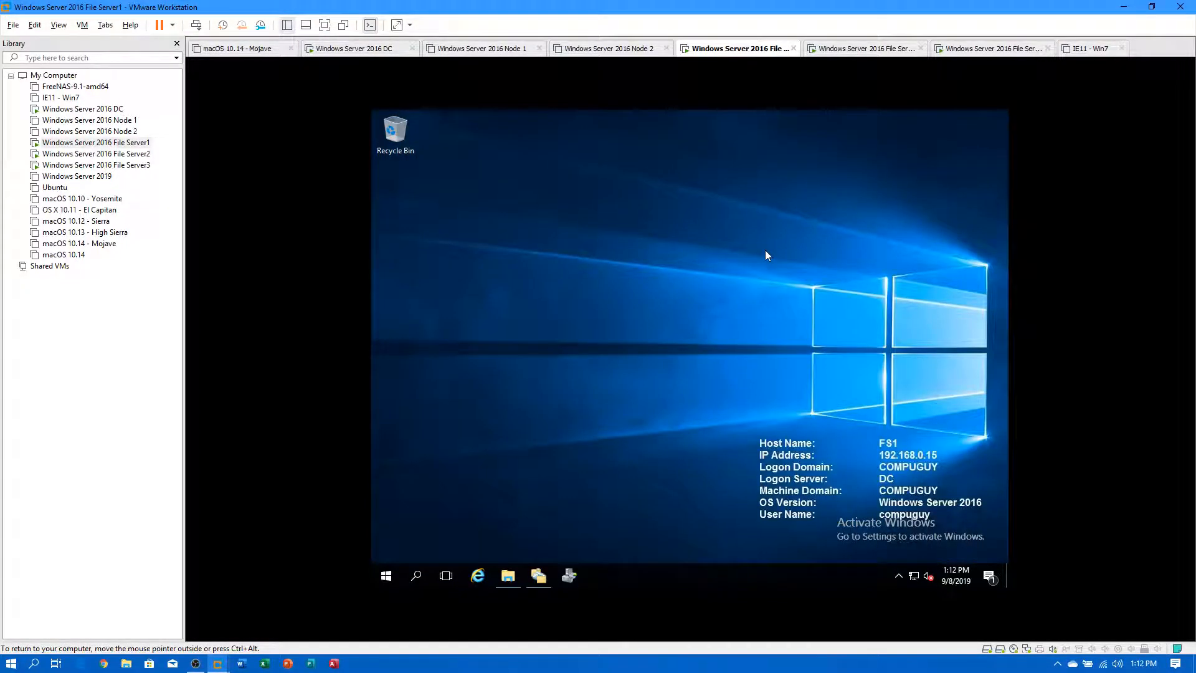
{"action": "left_click", "coordinate": [513, 574]}
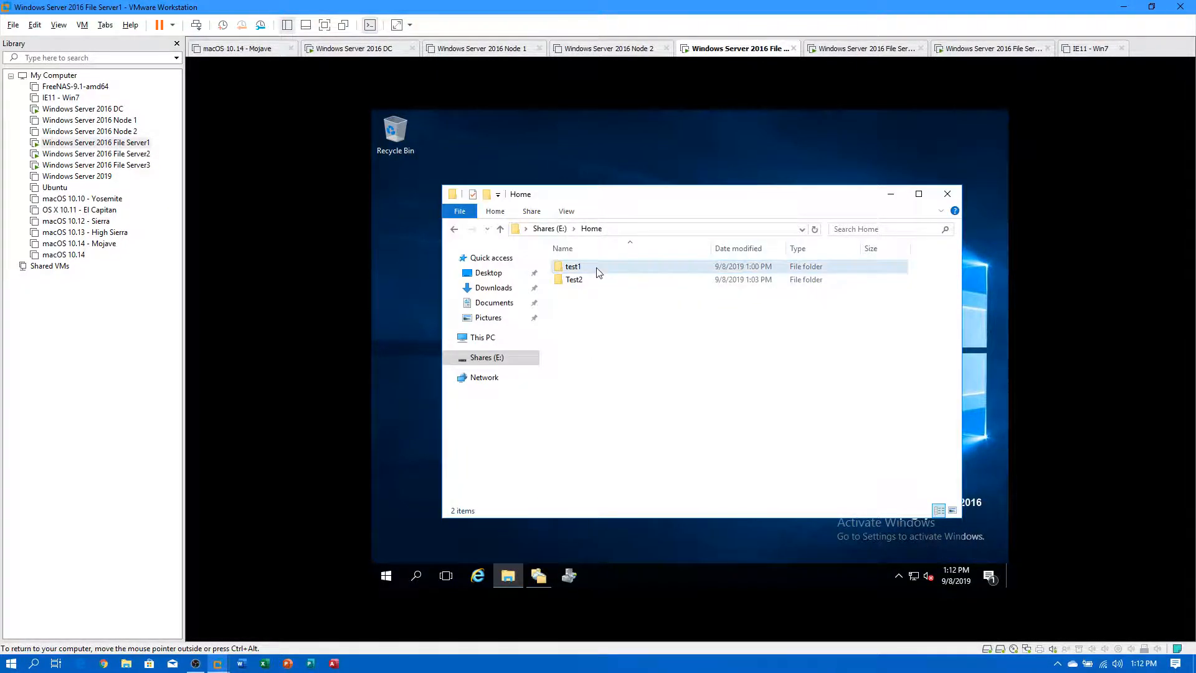
{"action": "left_click", "coordinate": [489, 357]}
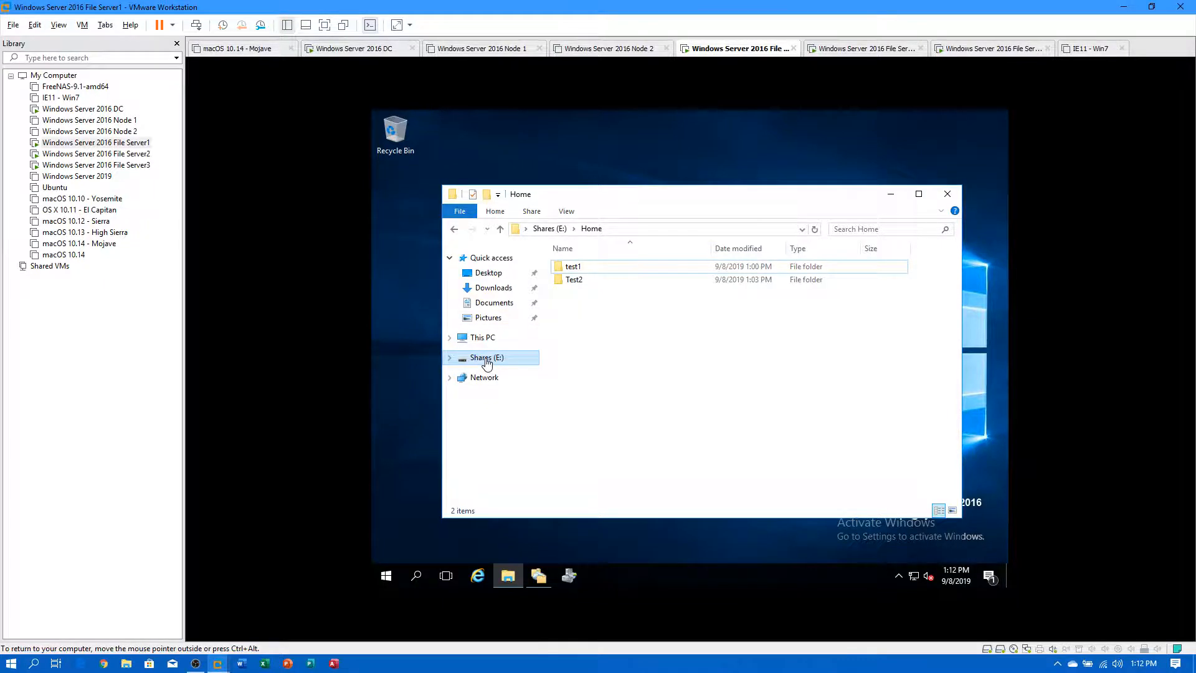
{"action": "double_click", "coordinate": [574, 267]}
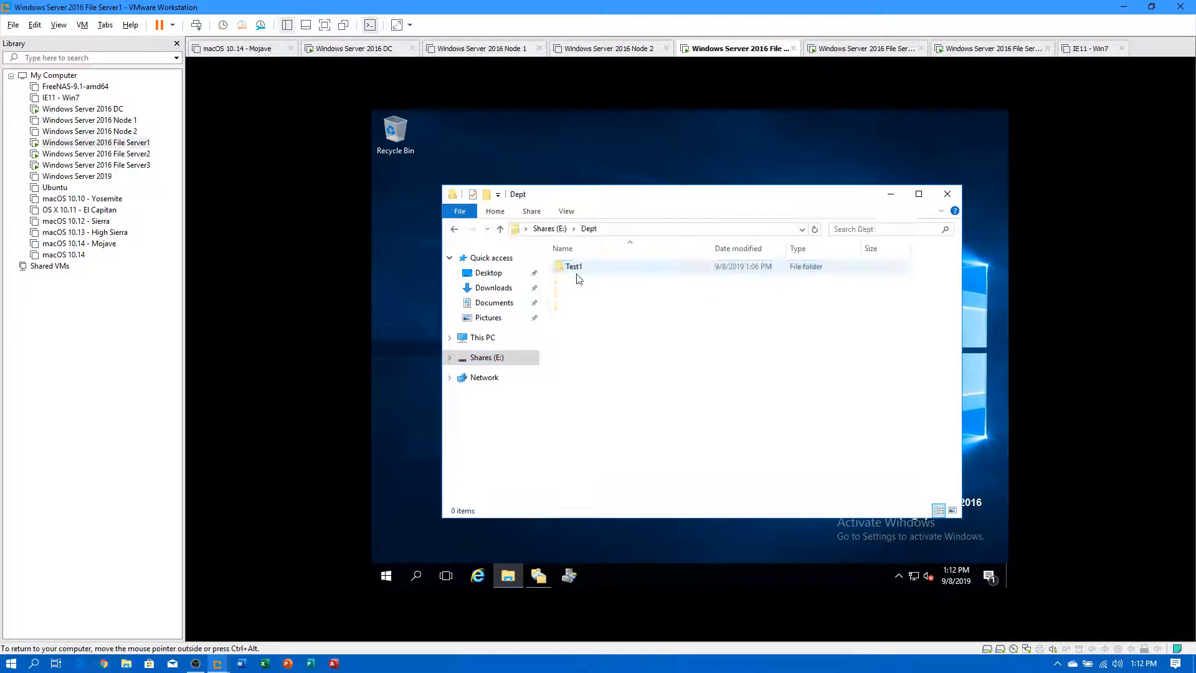
{"action": "right_click", "coordinate": [587, 363]}
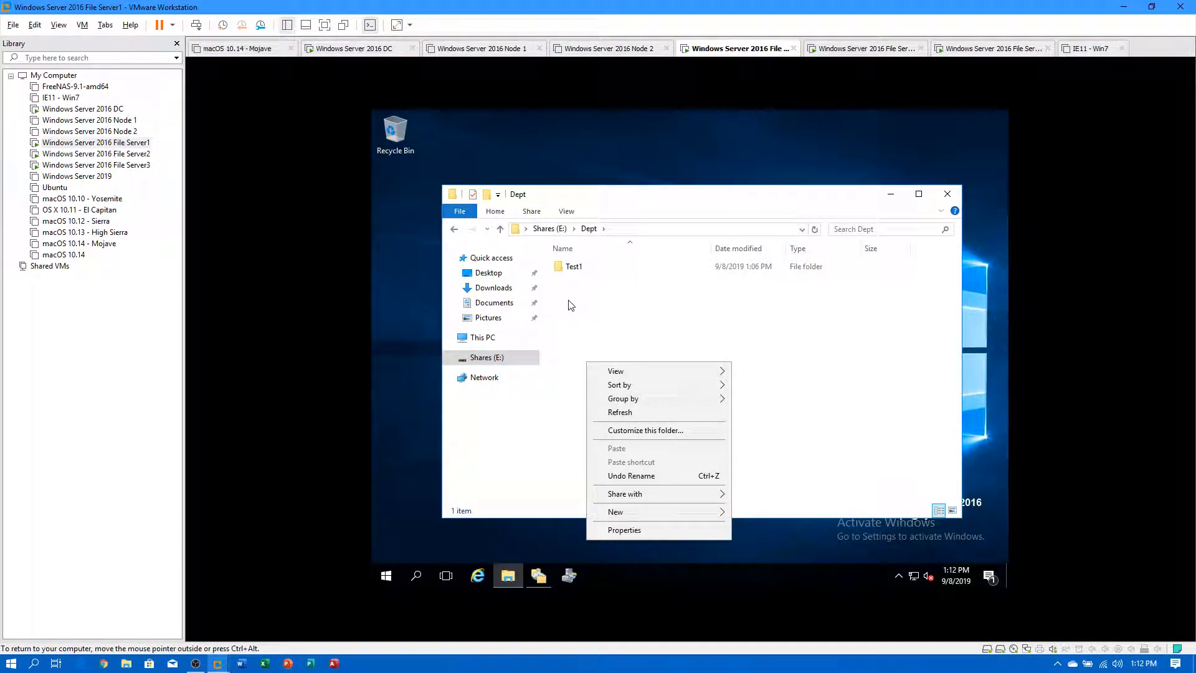
Copy the Test1 folder and paste it inside Test1, skipping the failed subfolder copy.
{"action": "left_click", "coordinate": [569, 270]}
{"action": "right_click", "coordinate": [569, 270]}
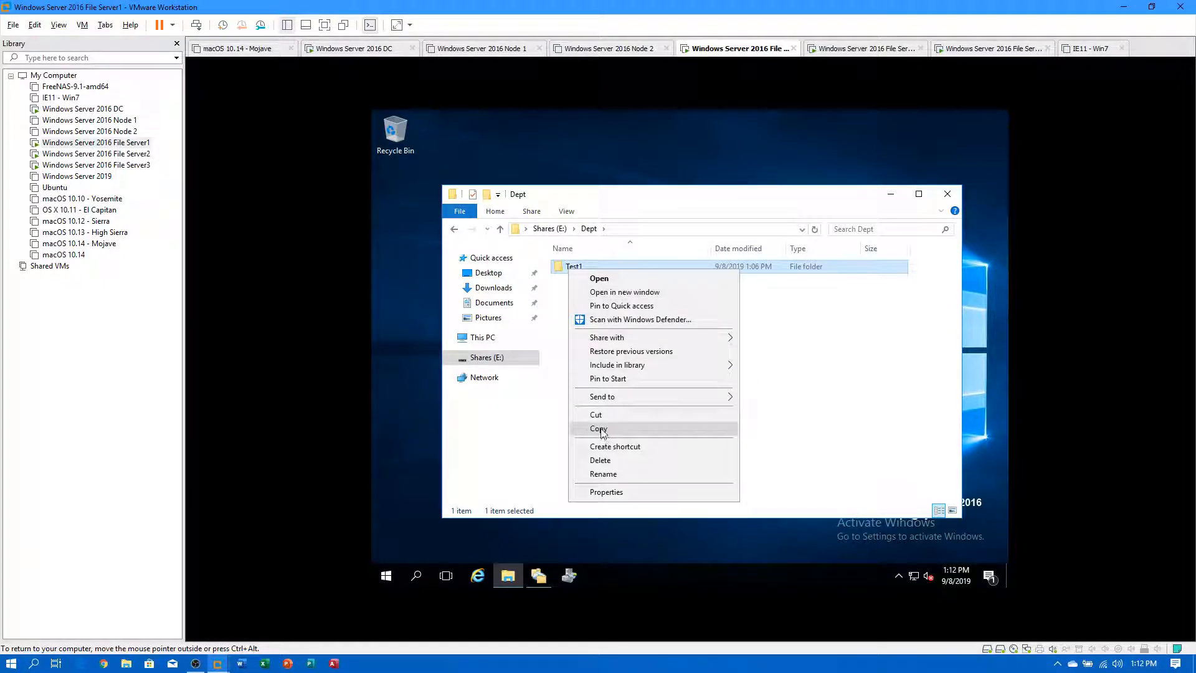
{"action": "left_click", "coordinate": [599, 429]}
{"action": "left_click", "coordinate": [568, 267]}
{"action": "double_click", "coordinate": [559, 269]}
{"action": "right_click", "coordinate": [601, 298]}
{"action": "left_click", "coordinate": [637, 382]}
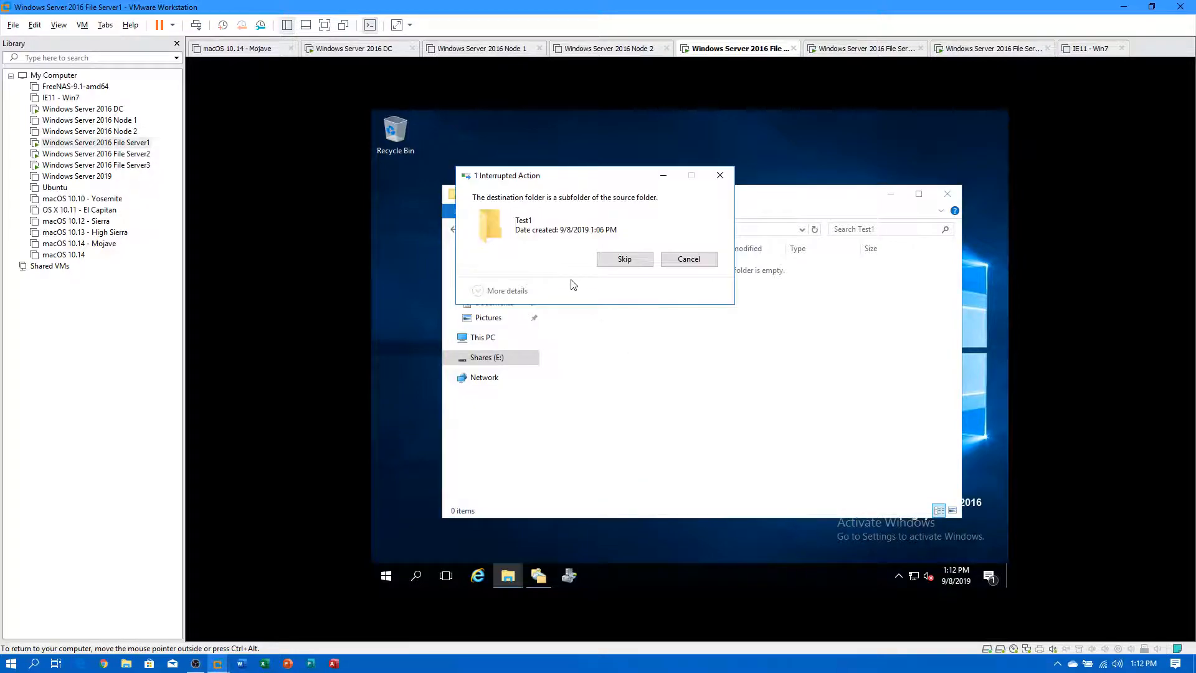
{"action": "left_click", "coordinate": [620, 260]}
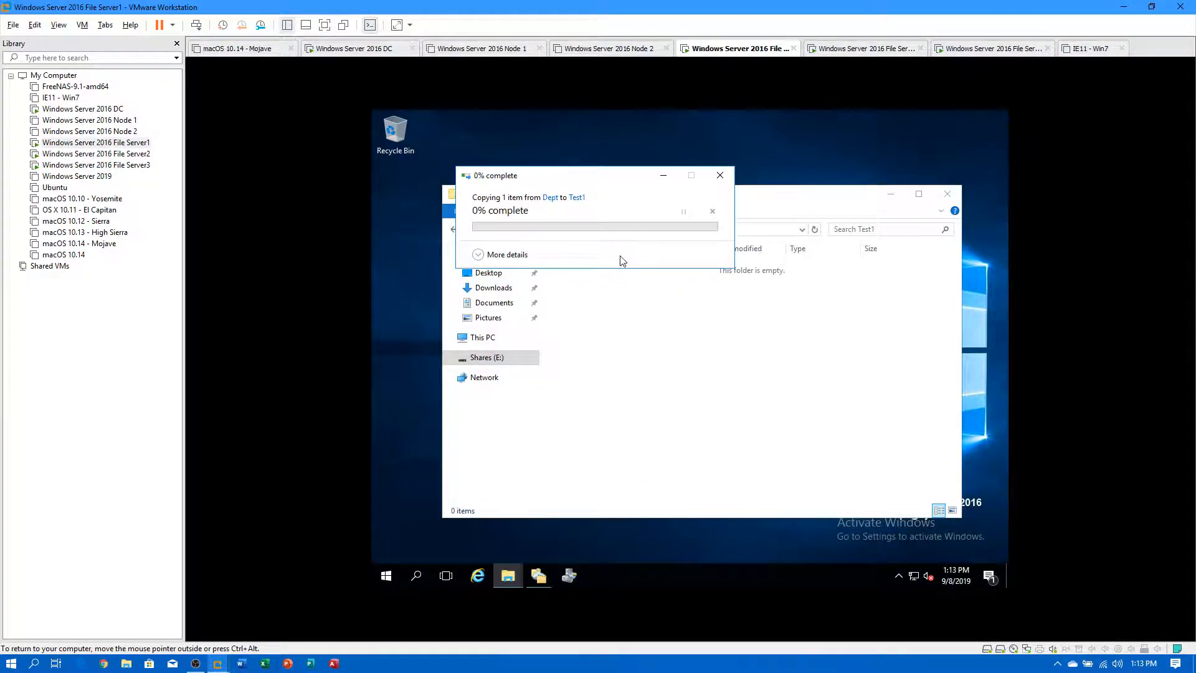
Retry the paste, skip the failure again, then return to Shares (E:) and switch to File Server2.
{"action": "right_click", "coordinate": [635, 362]}
{"action": "left_click", "coordinate": [676, 441]}
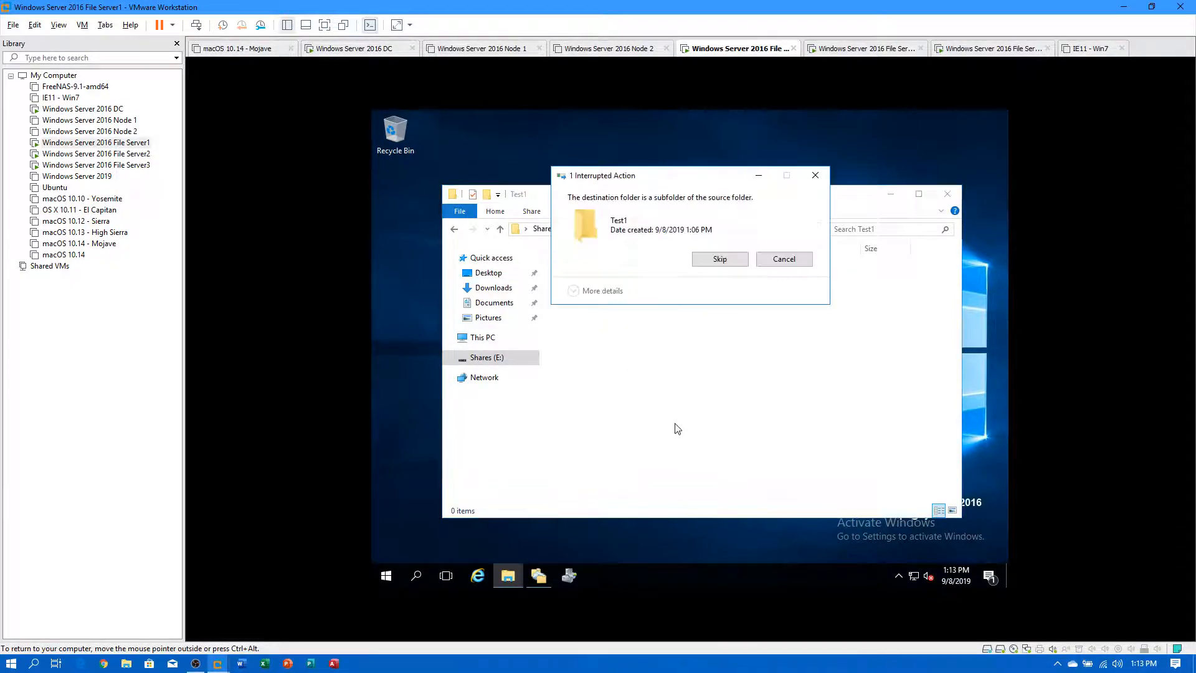
{"action": "left_click", "coordinate": [725, 264]}
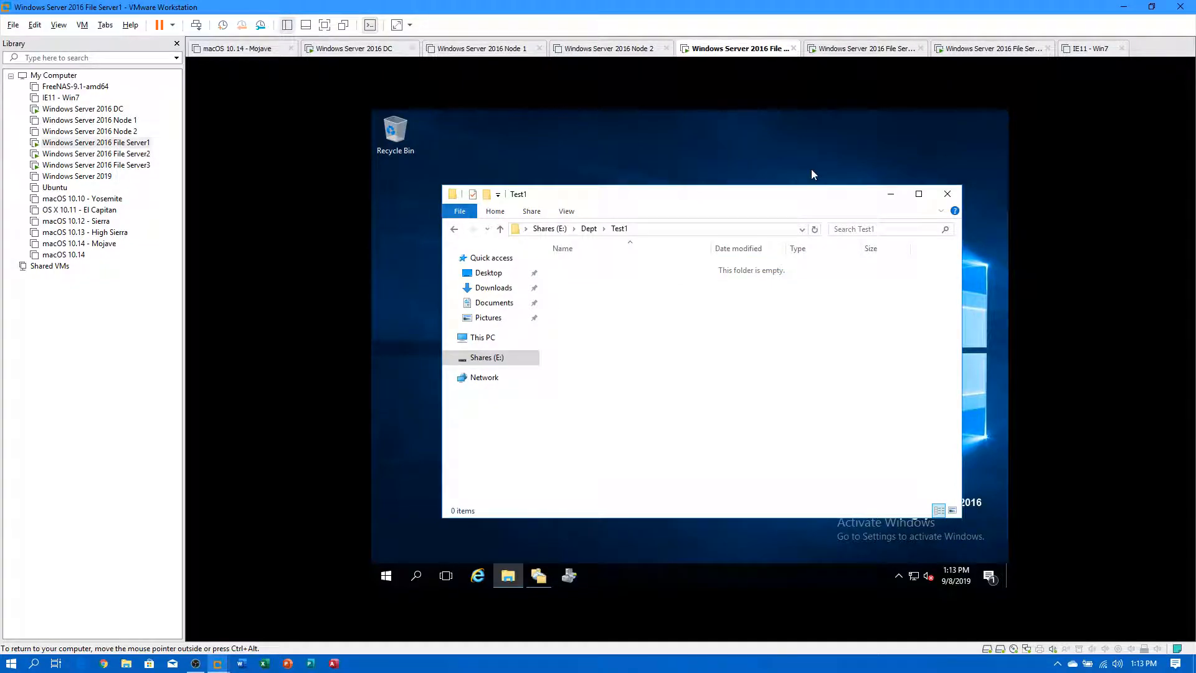
{"action": "left_click", "coordinate": [493, 359]}
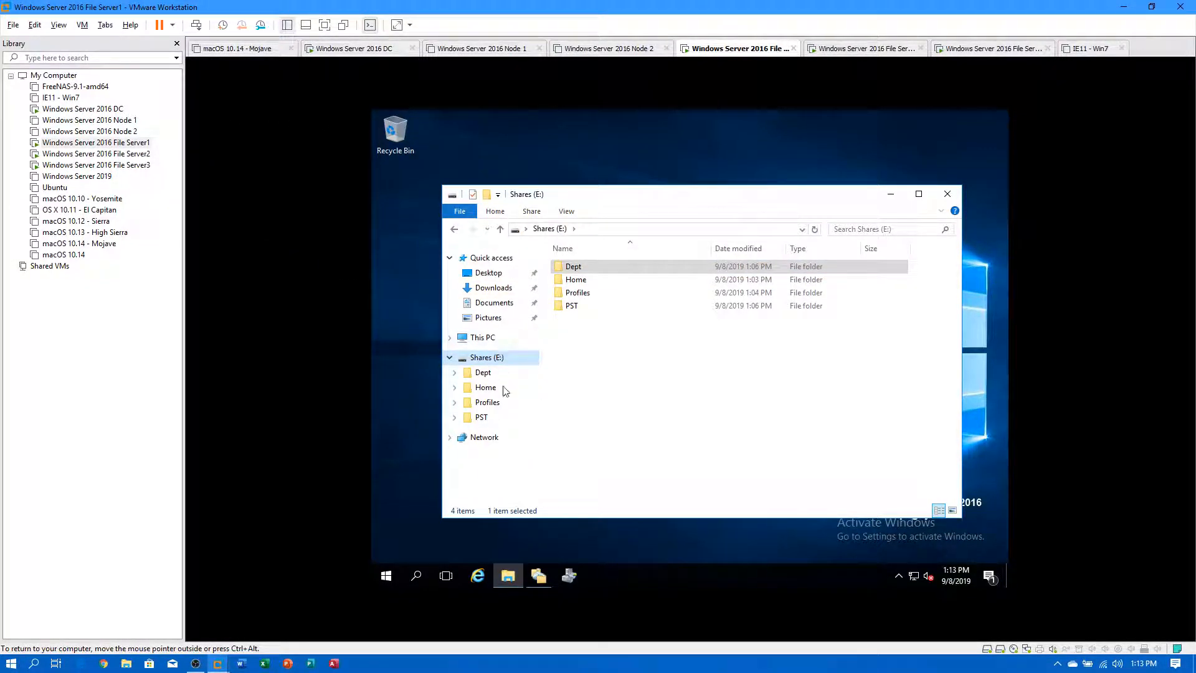
{"action": "left_click", "coordinate": [129, 155]}
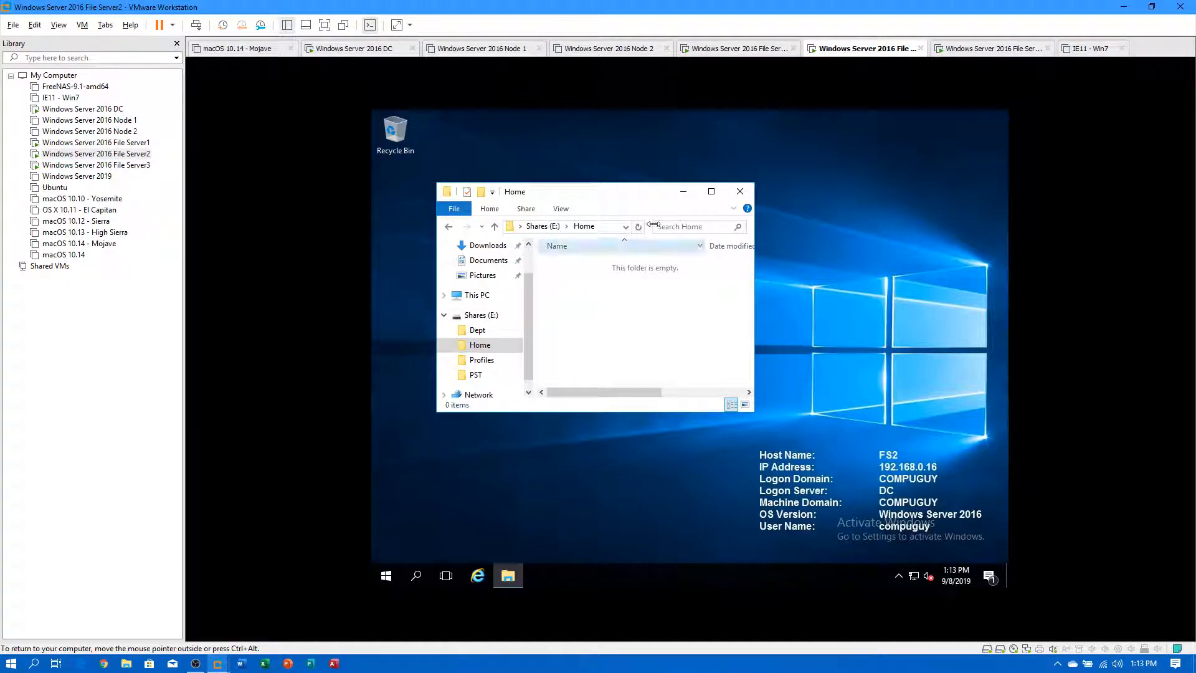
Maximize Explorer on FS2, refresh Shares (E:), and open the Dept, Profiles and PST folders.
{"action": "left_click", "coordinate": [711, 191]}
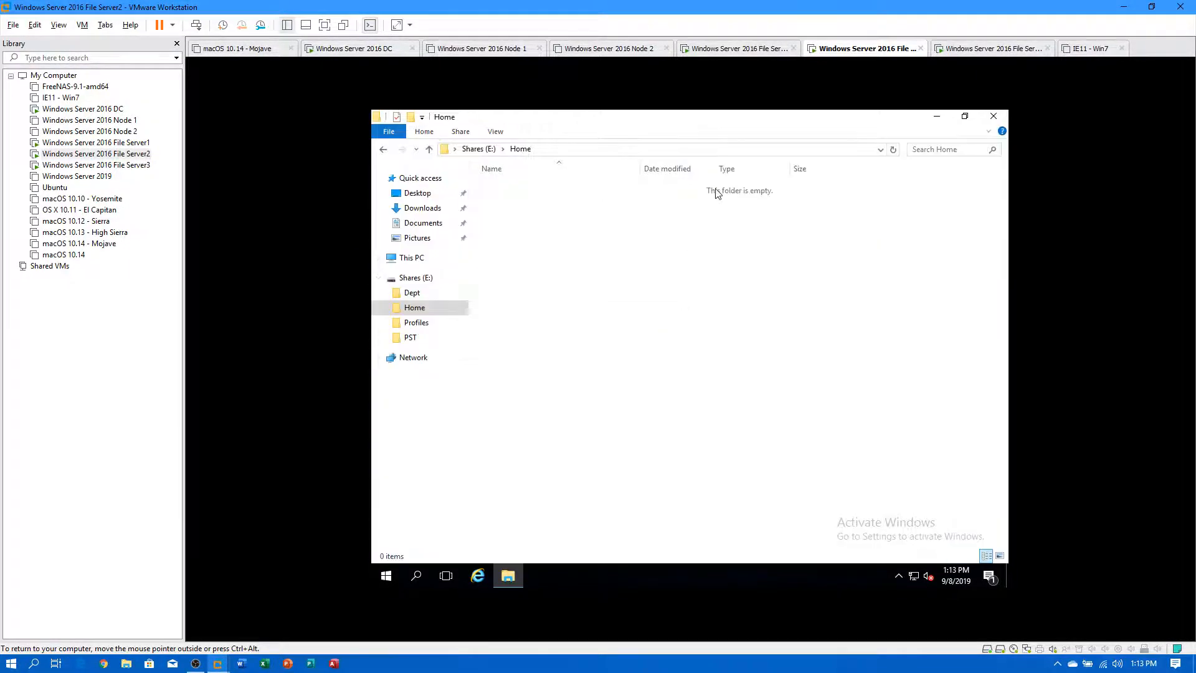
{"action": "left_click", "coordinate": [415, 278]}
{"action": "right_click", "coordinate": [541, 287]}
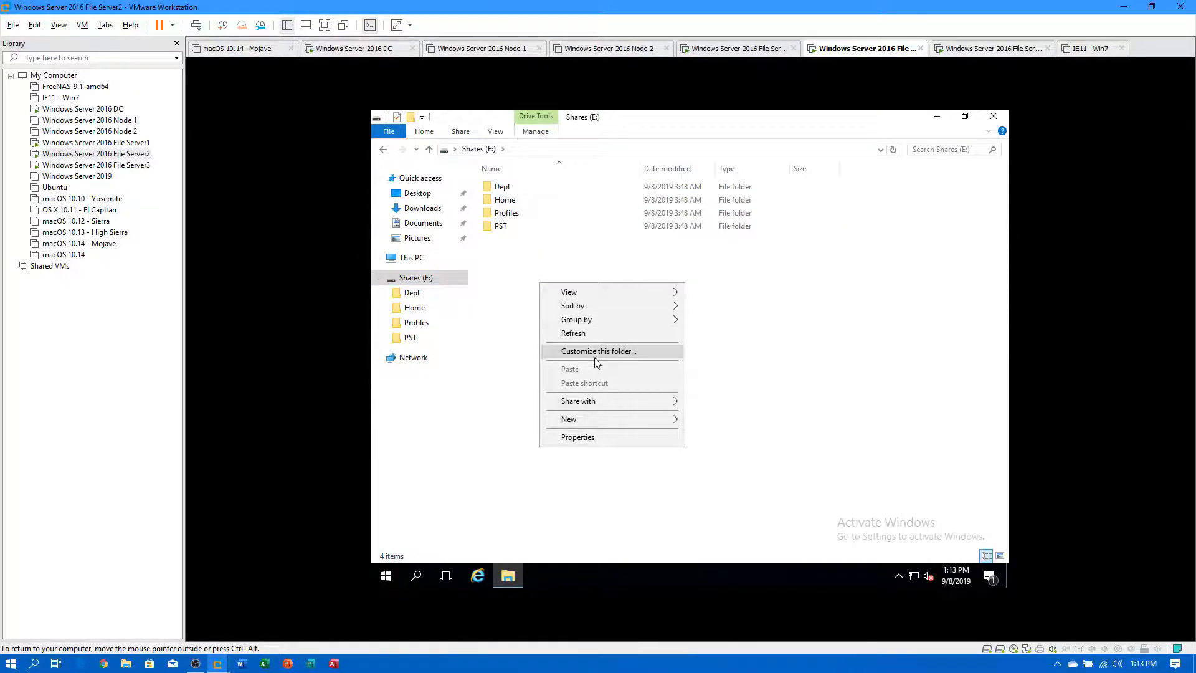
{"action": "left_click", "coordinate": [572, 331]}
{"action": "double_click", "coordinate": [502, 187]}
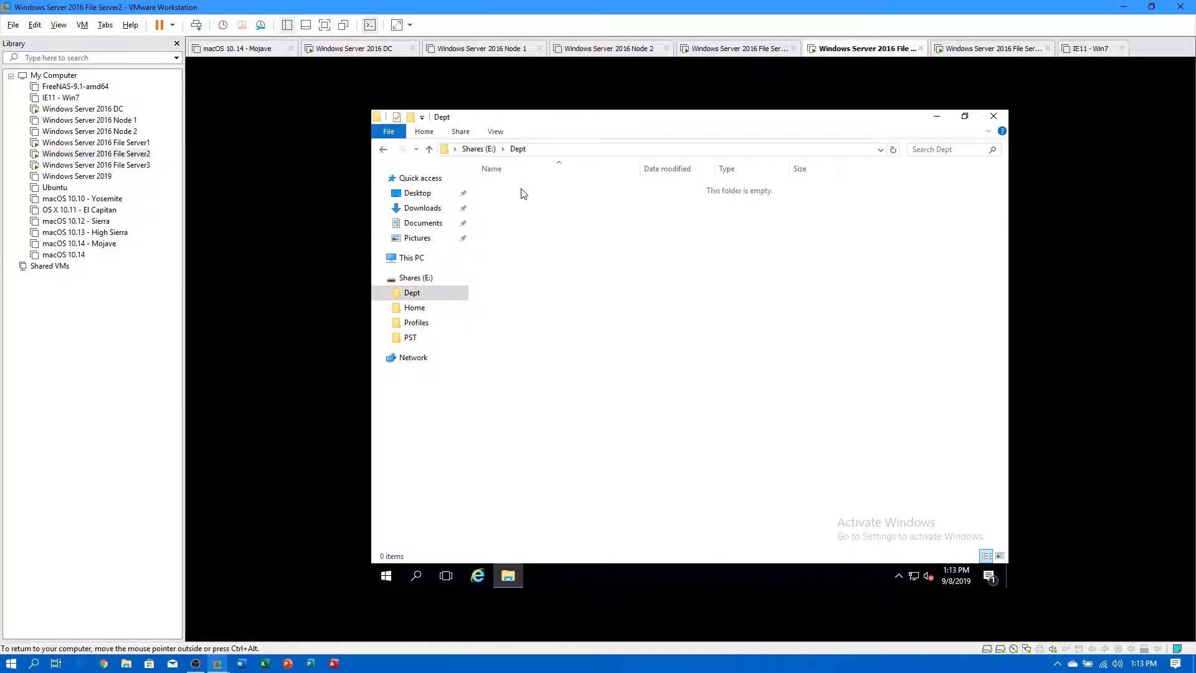
{"action": "left_click", "coordinate": [452, 322]}
{"action": "left_click", "coordinate": [411, 337]}
Sign in to File Server3 with Ctrl+Alt+Del and the account password, retrying after an incorrect entry.
{"action": "left_click", "coordinate": [107, 167]}
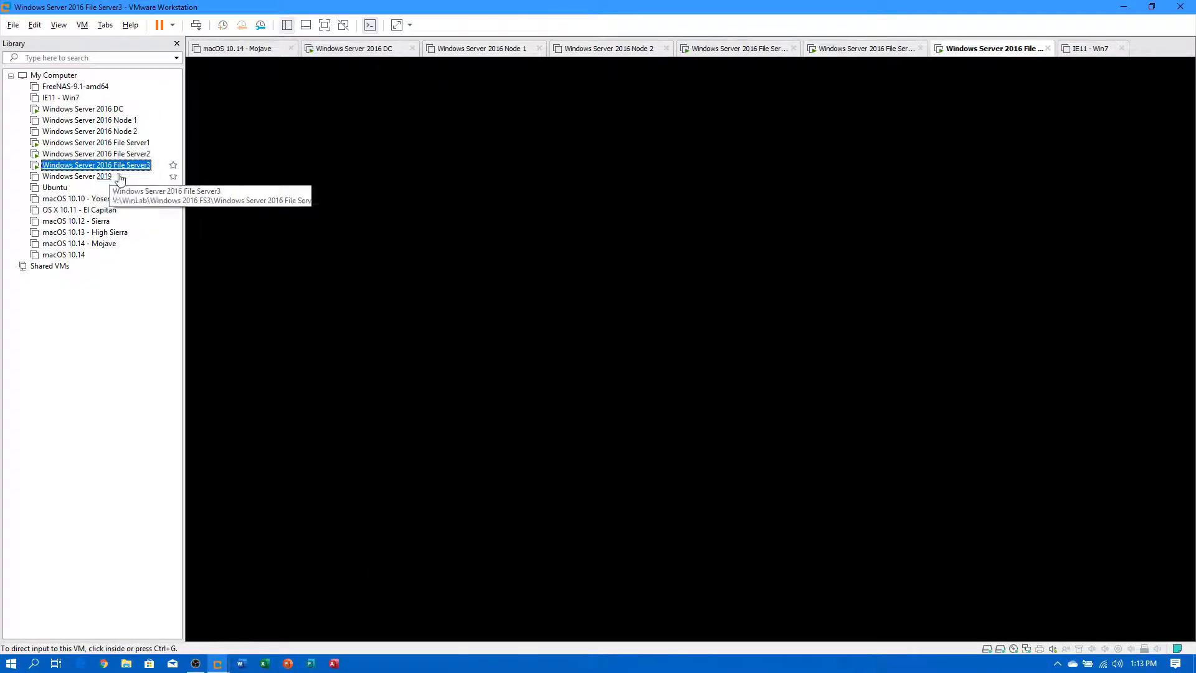
{"action": "left_click", "coordinate": [429, 218]}
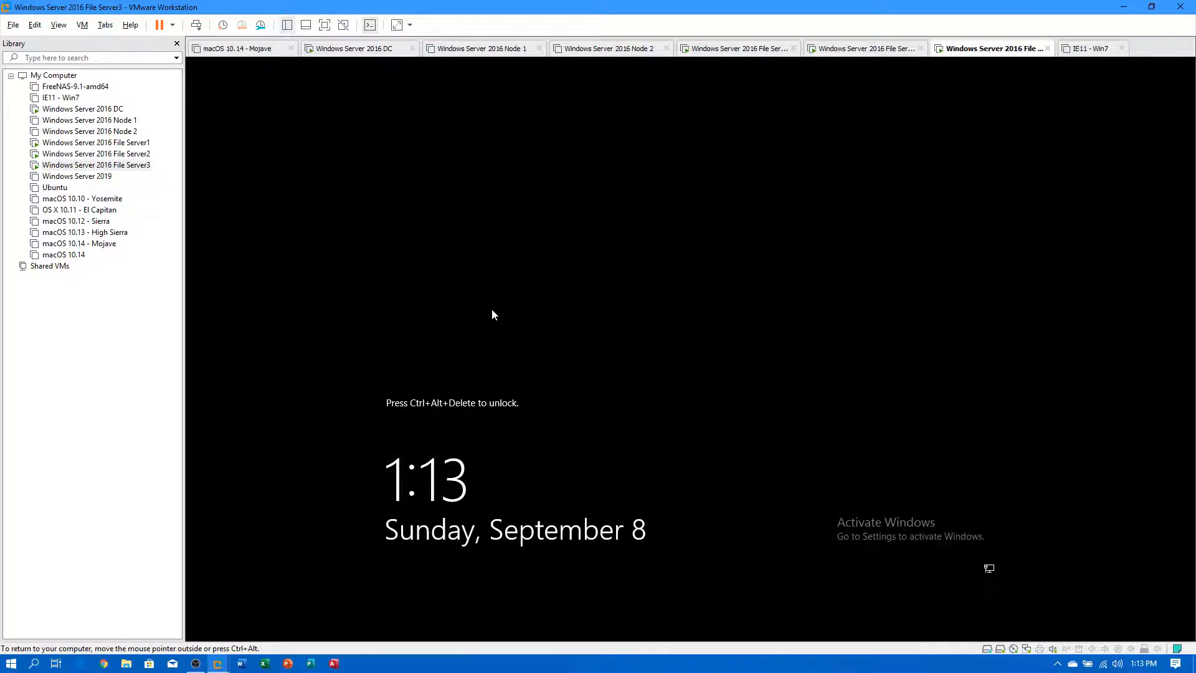
{"action": "key", "text": "ctrl+alt+Insert"}
{"action": "type", "text": "********"}
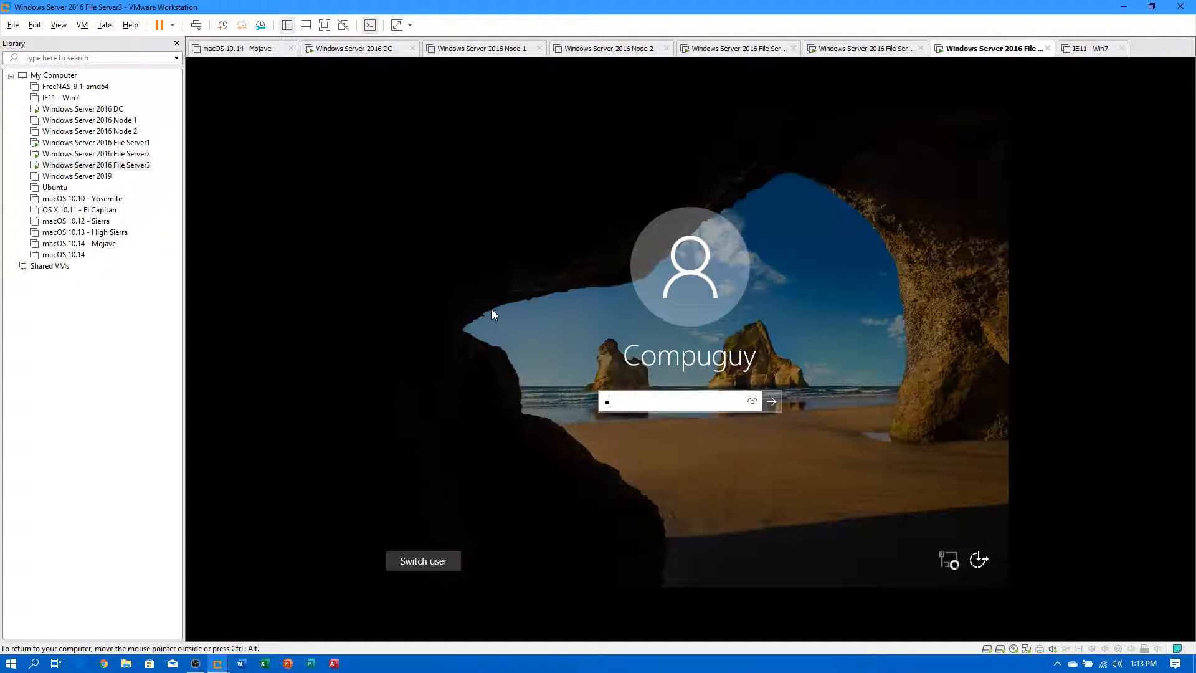
{"action": "key", "text": "Return"}
{"action": "key", "text": "Return"}
{"action": "type", "text": "********"}
{"action": "key", "text": "Return"}
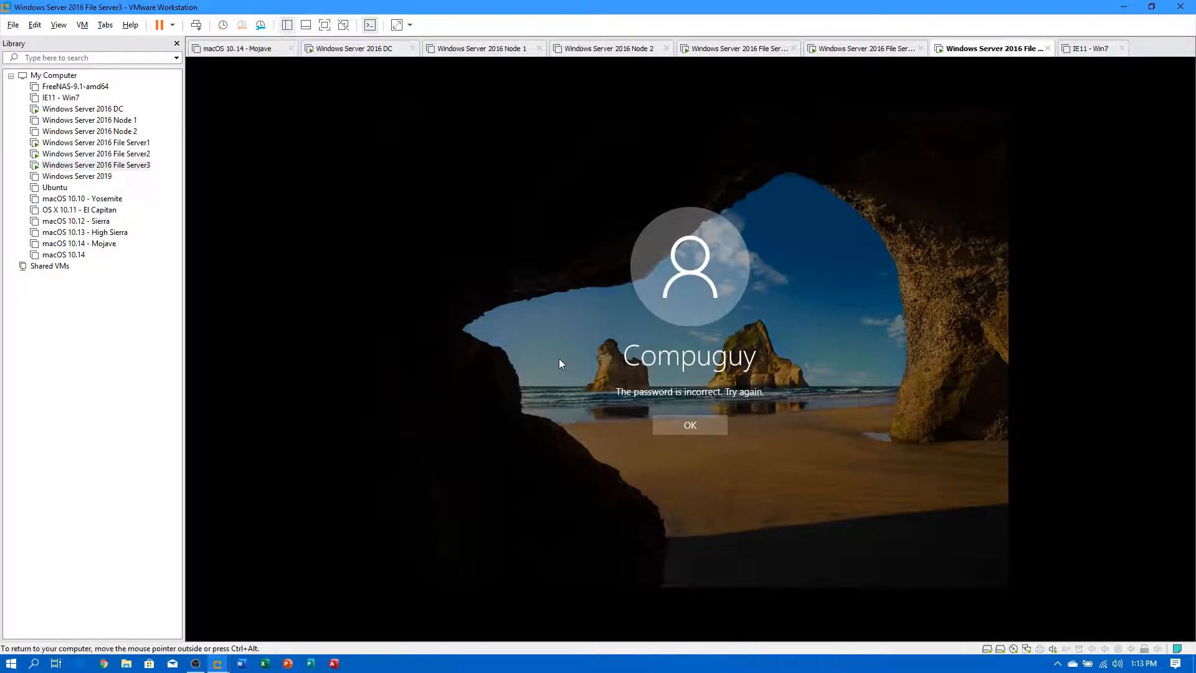
{"action": "left_click", "coordinate": [701, 425]}
{"action": "type", "text": "**********"}
{"action": "key", "text": "Return"}
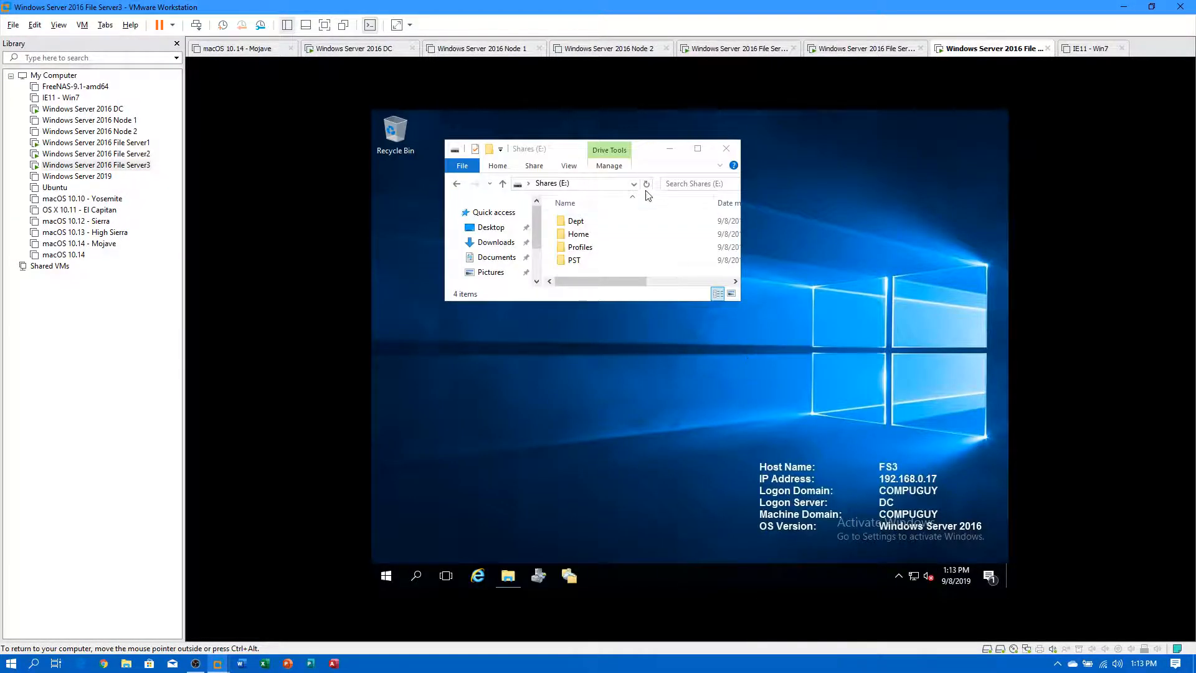
Open FS3's Dept folder, return to Shares (E:), and switch to File Server1.
{"action": "double_click", "coordinate": [576, 221]}
{"action": "left_click", "coordinate": [553, 183]}
{"action": "left_click", "coordinate": [109, 144]}
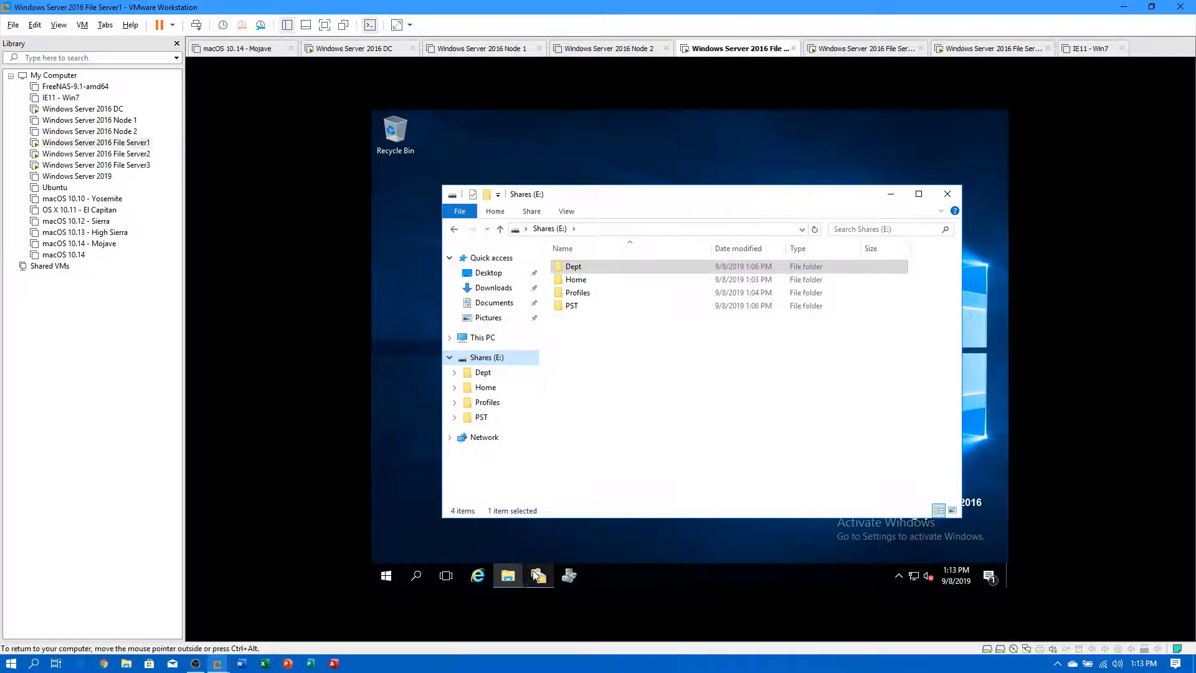
Restore DFS Management and view the File Services group's 12 memberships across FS1–FS3.
{"action": "left_click", "coordinate": [547, 577]}
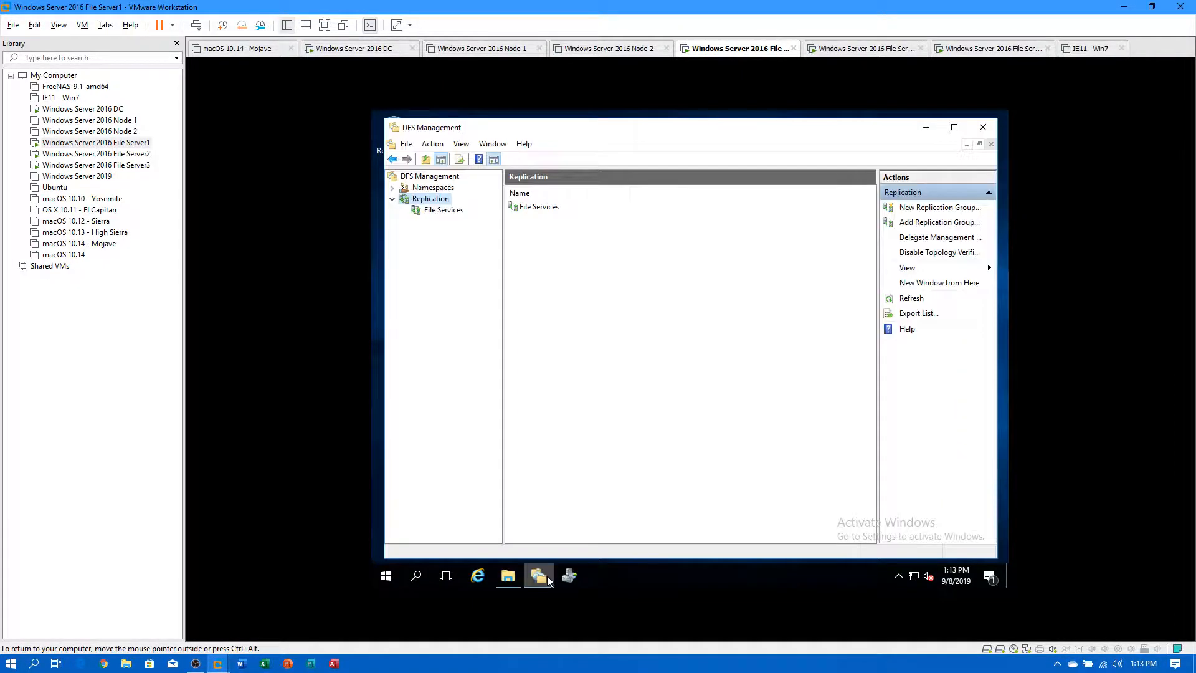
{"action": "left_click", "coordinate": [437, 214]}
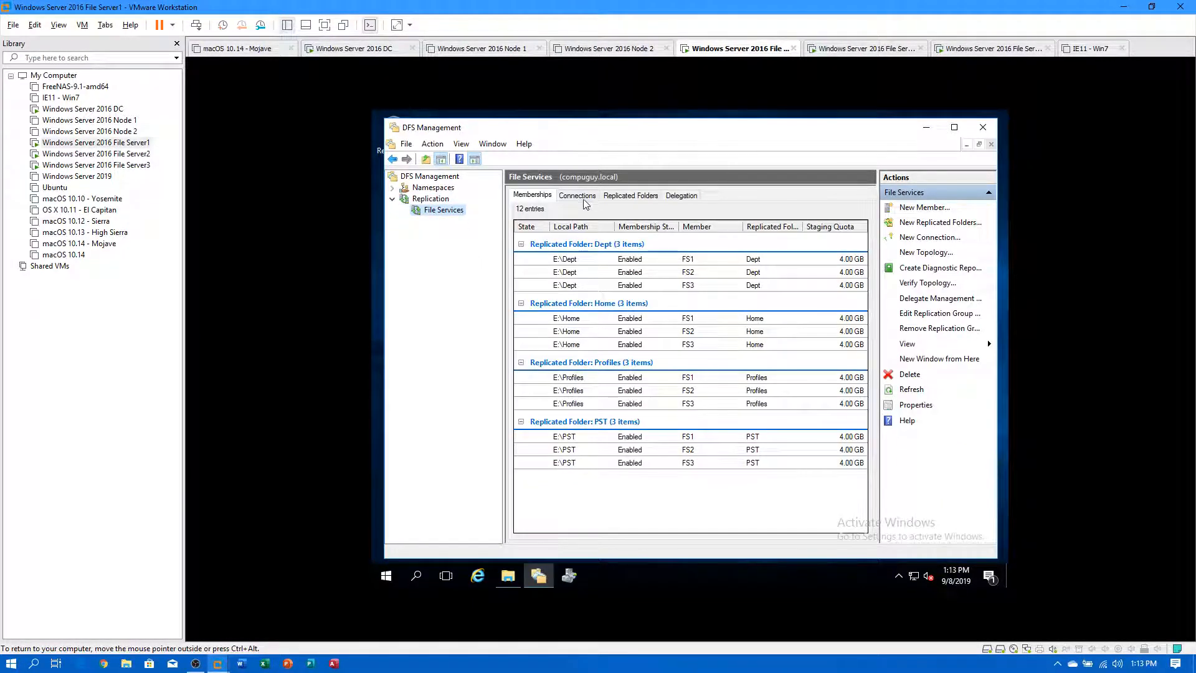
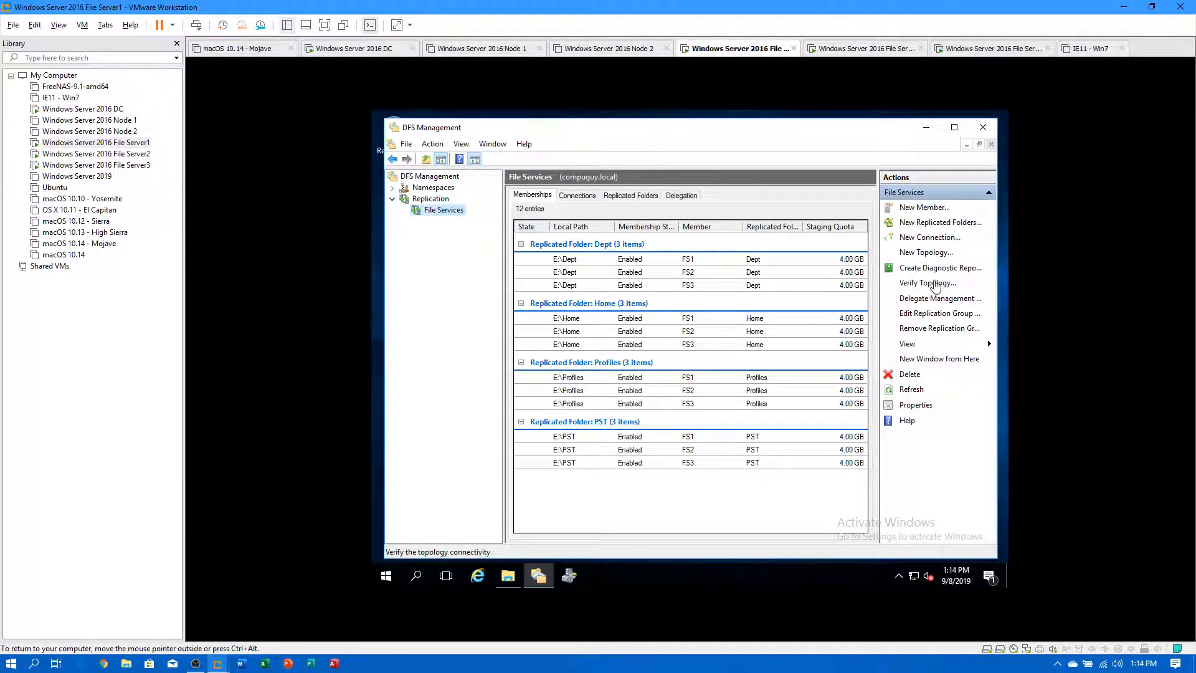
Select the File Services replication group and view its memberships across FS1–FS3.
{"action": "left_click", "coordinate": [431, 199]}
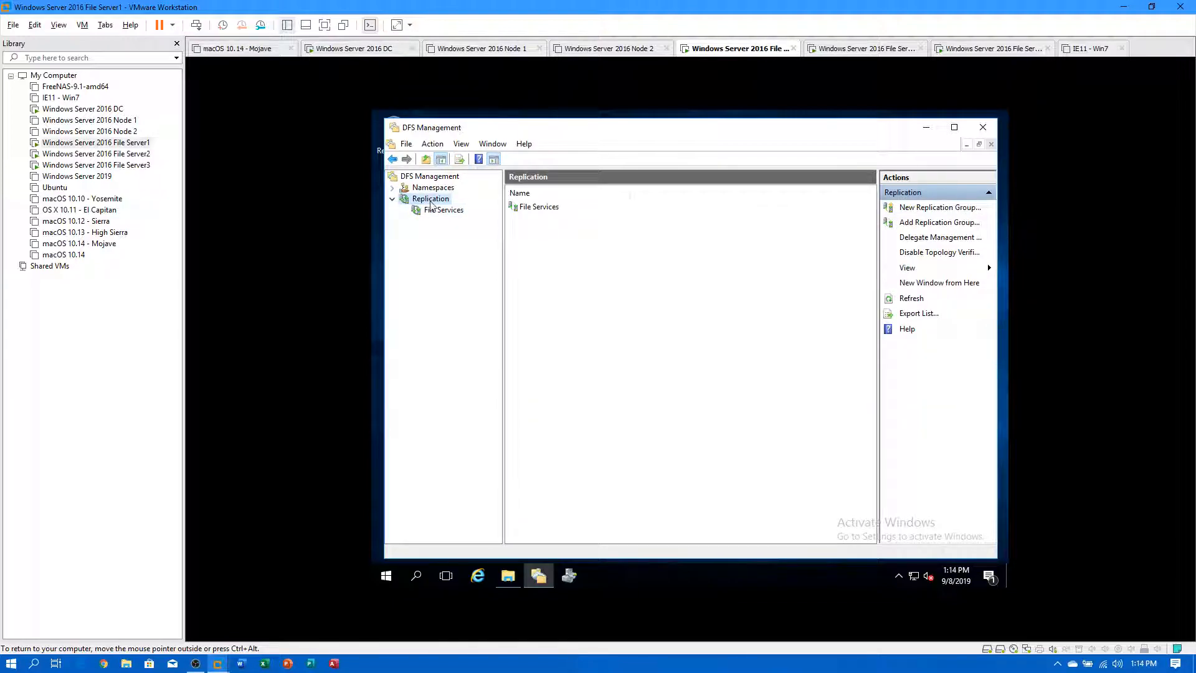
{"action": "left_click", "coordinate": [565, 212]}
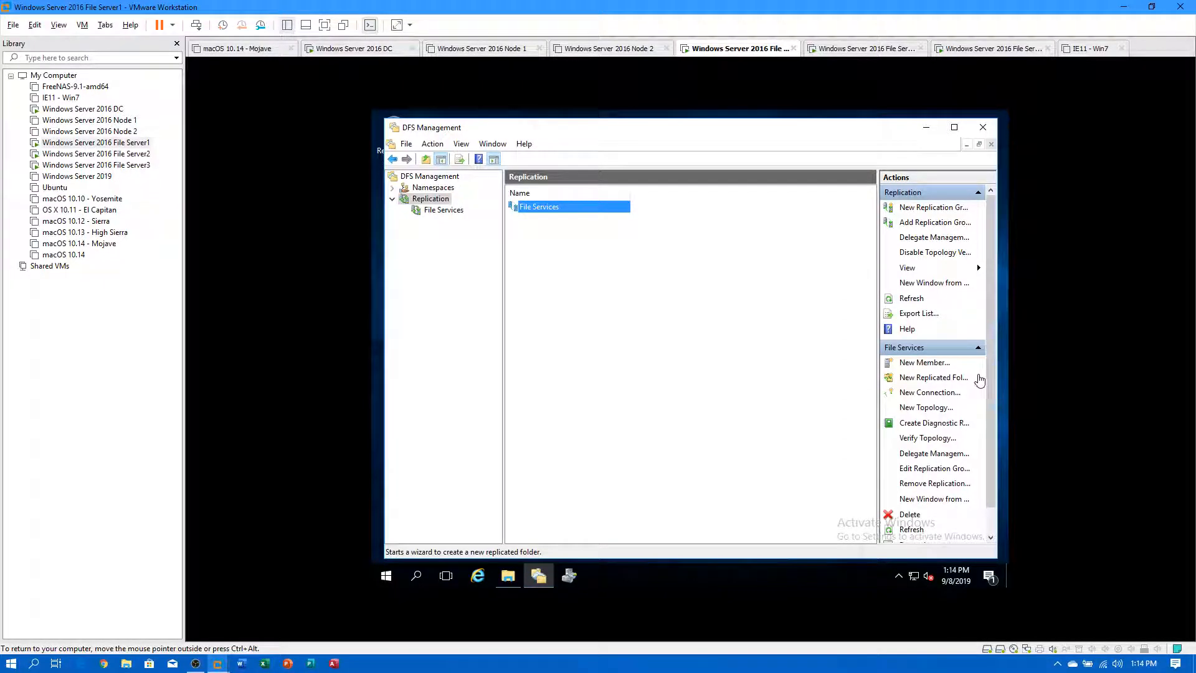
{"action": "scroll", "coordinate": [978, 381], "scroll_direction": "down", "scroll_amount": 1}
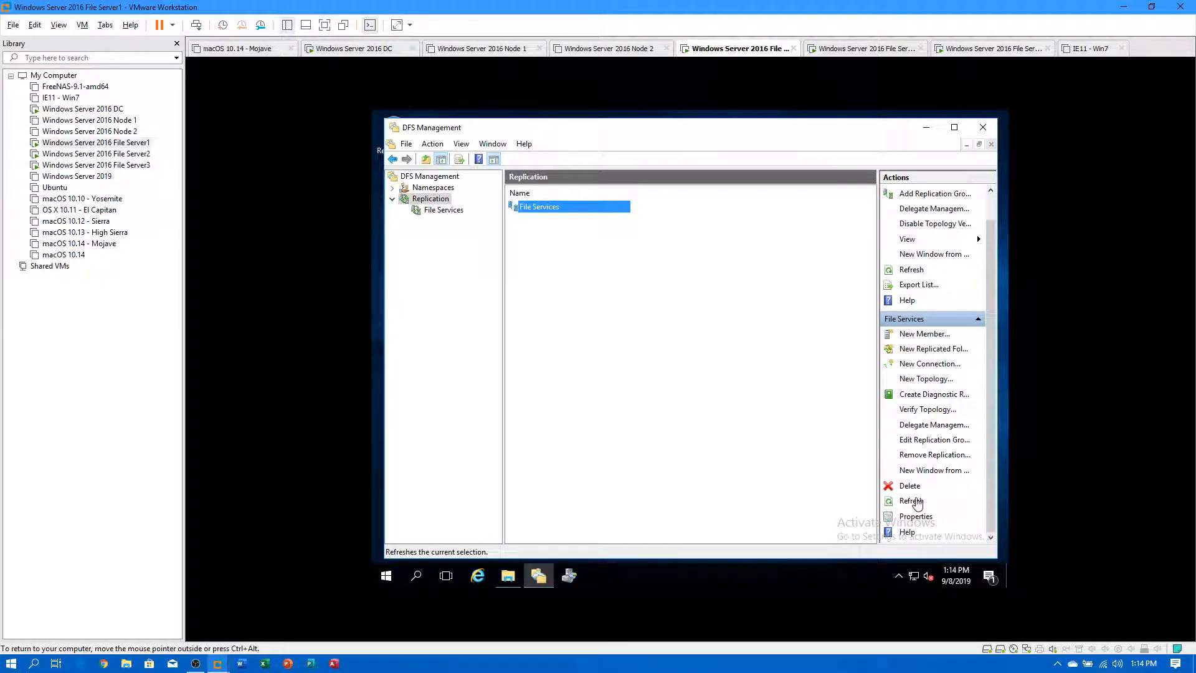
{"action": "left_click", "coordinate": [432, 188]}
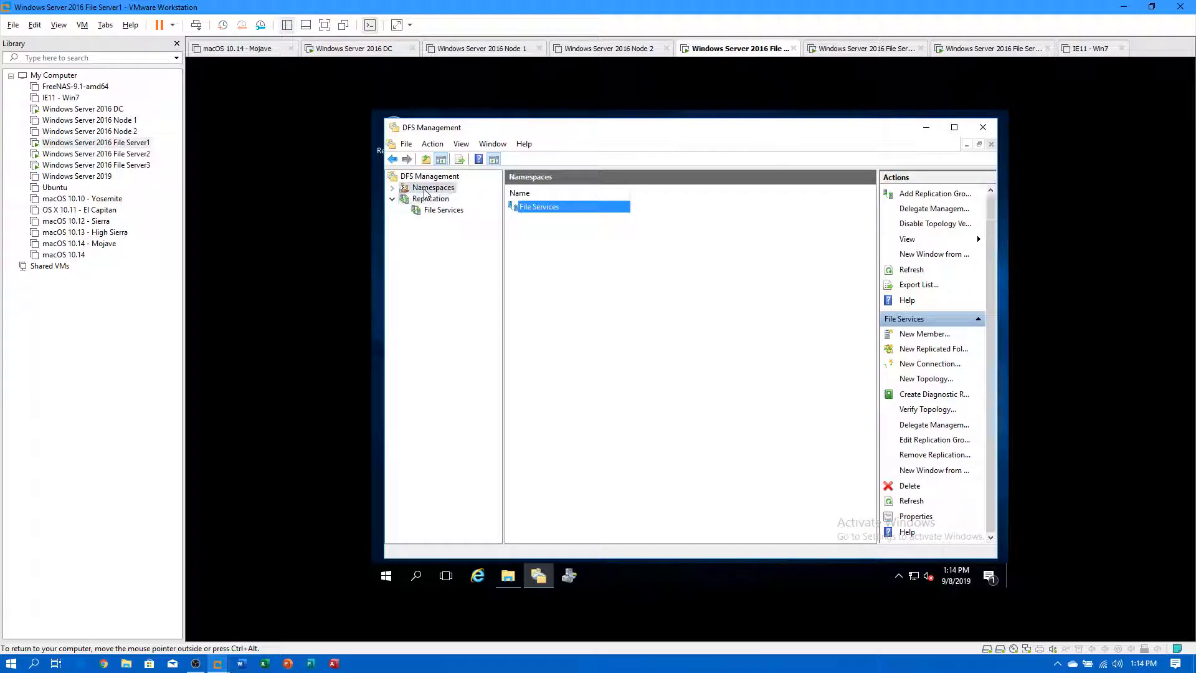
{"action": "left_click", "coordinate": [444, 255]}
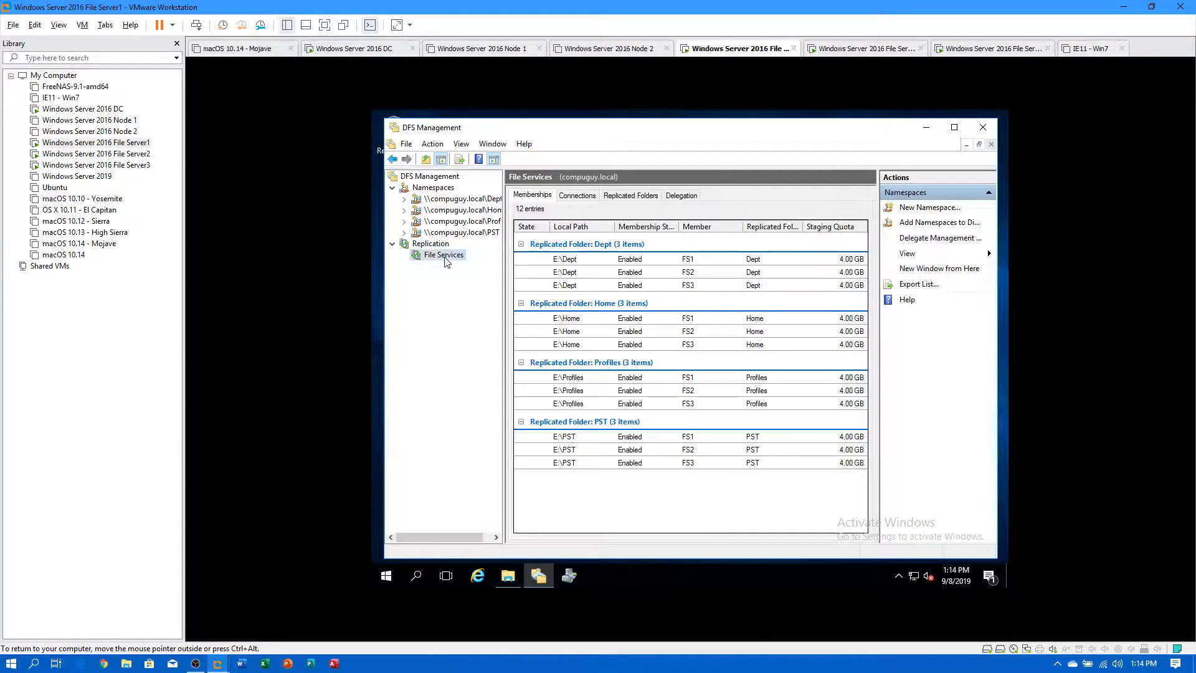
{"action": "left_click", "coordinate": [431, 244]}
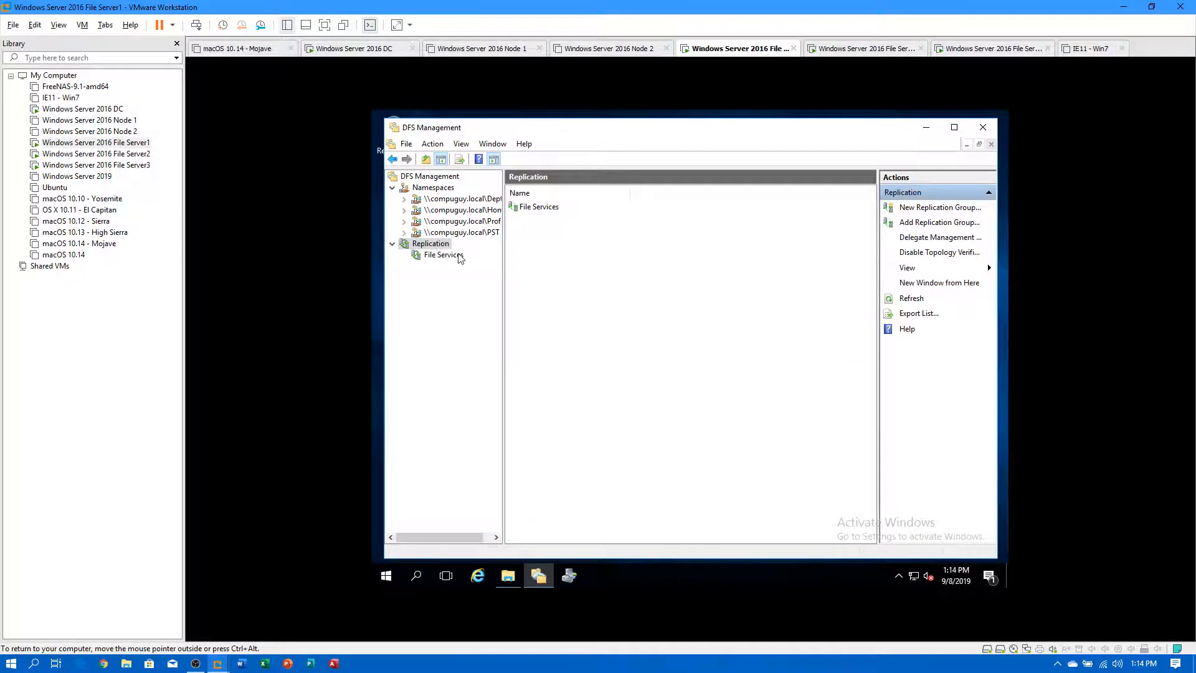
{"action": "right_click", "coordinate": [428, 248]}
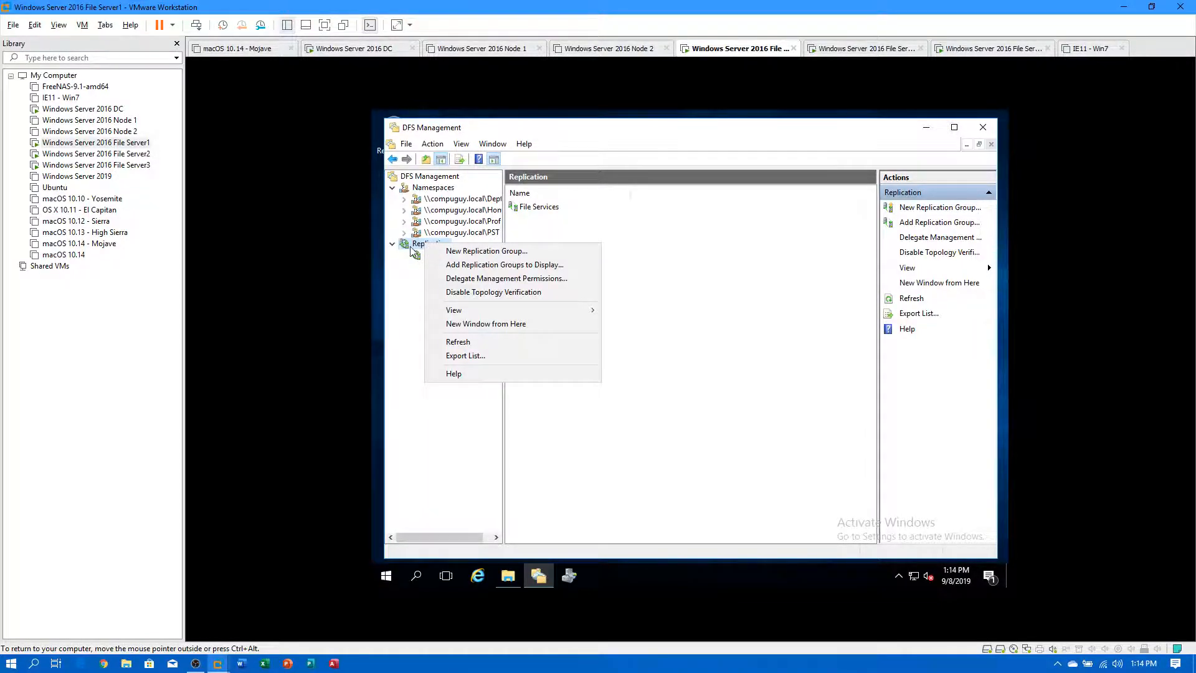
{"action": "left_click", "coordinate": [419, 256]}
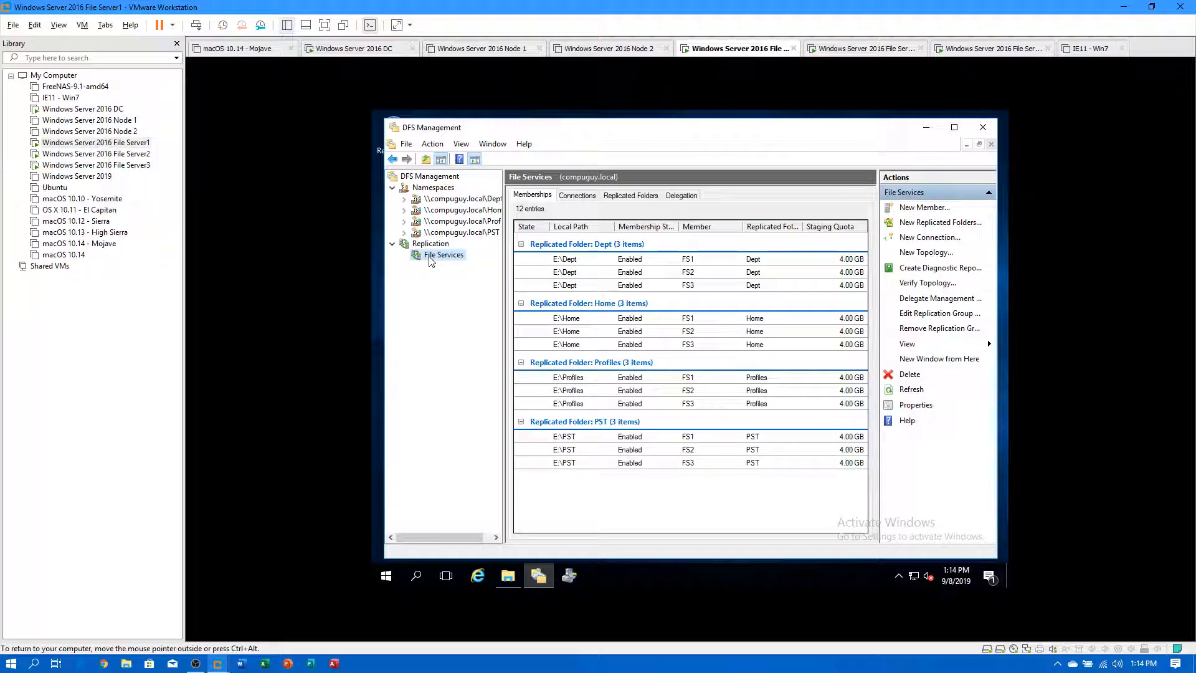
Review the group's Connections, Replicated Folders and Delegation tabs, ending back on Memberships.
{"action": "left_click", "coordinate": [585, 196]}
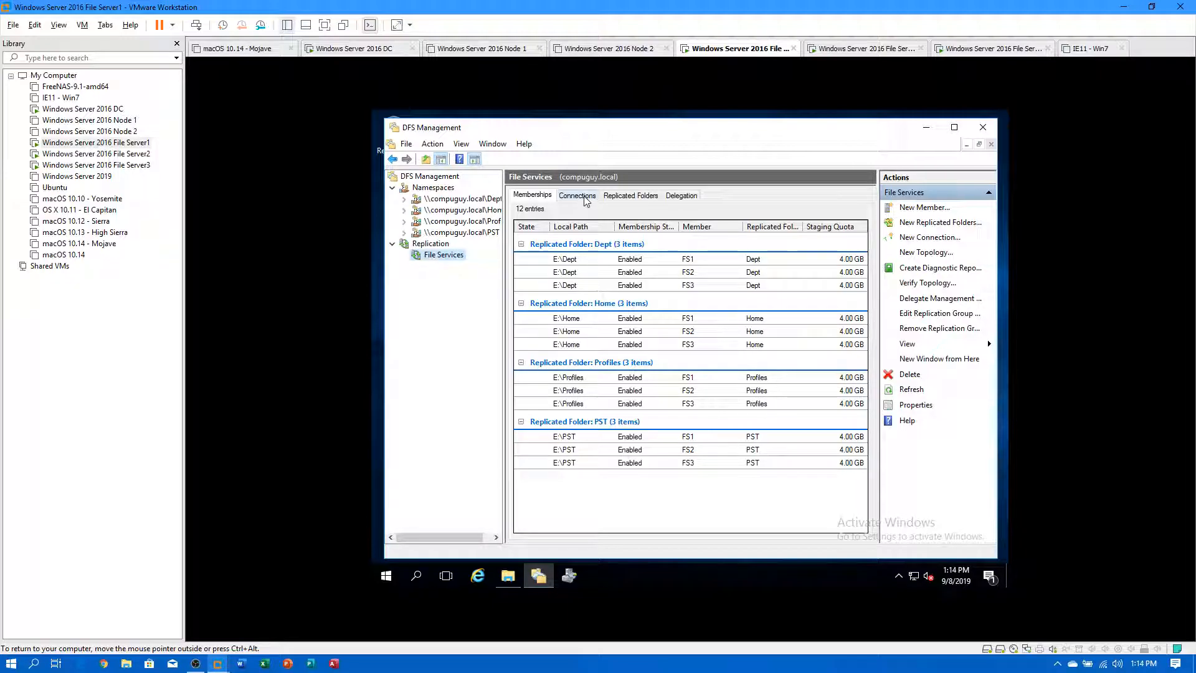
{"action": "left_click", "coordinate": [637, 198]}
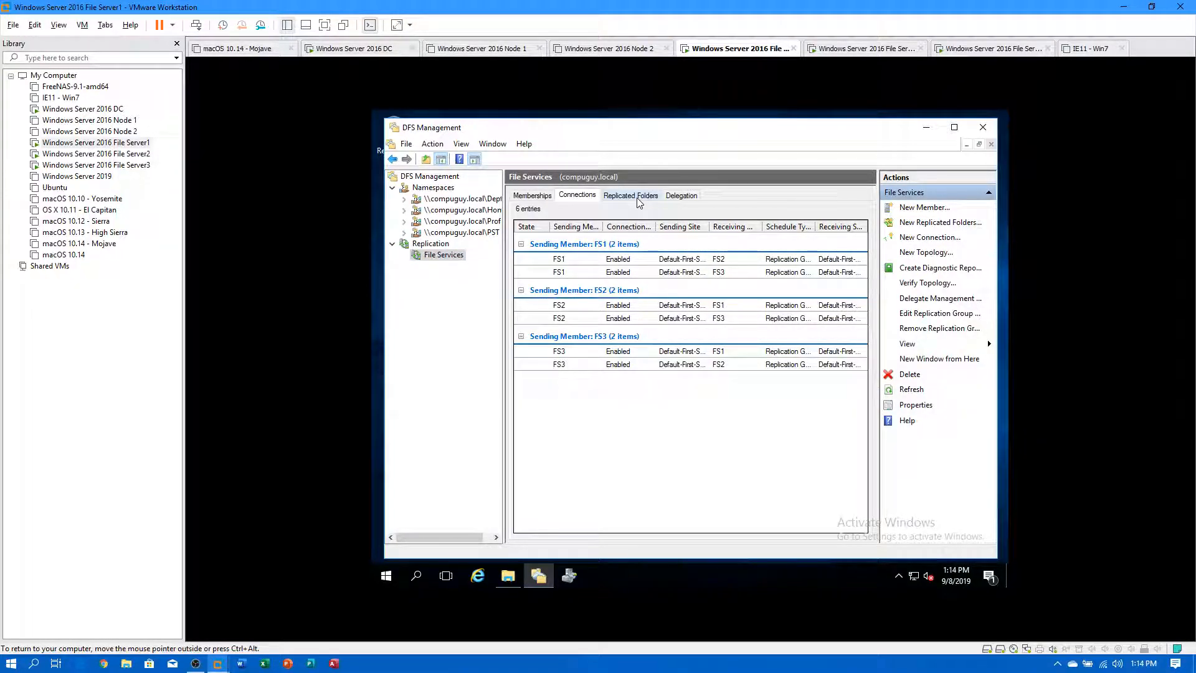
{"action": "left_click", "coordinate": [678, 199]}
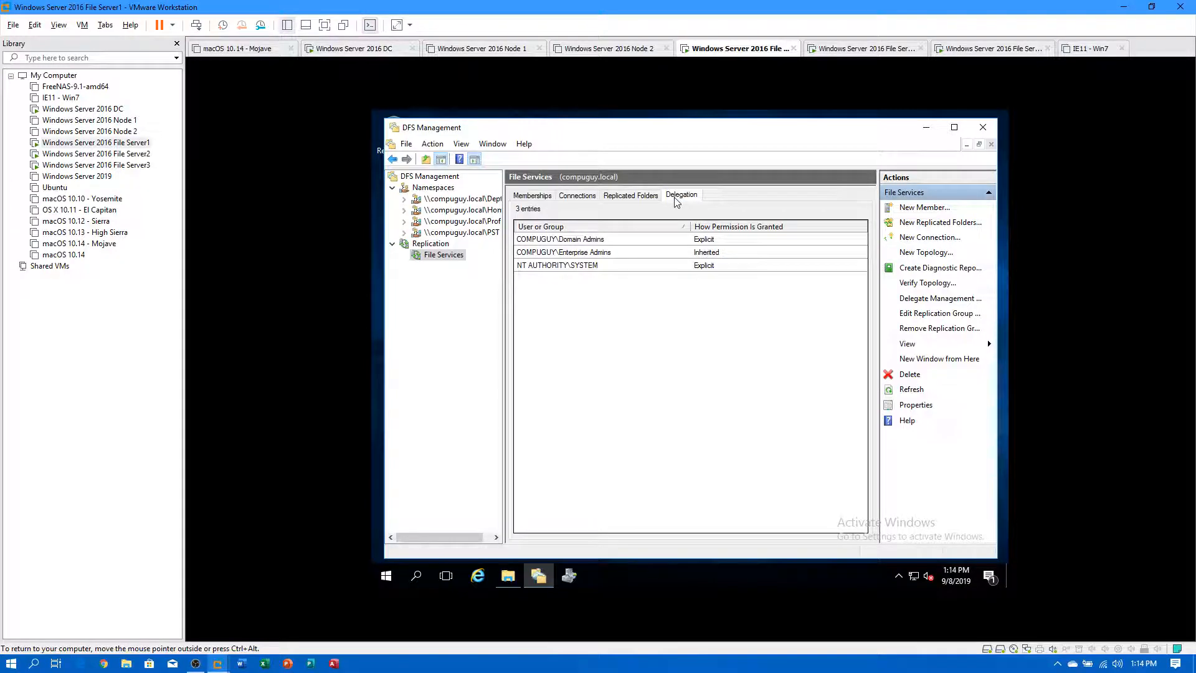
{"action": "left_click", "coordinate": [529, 196]}
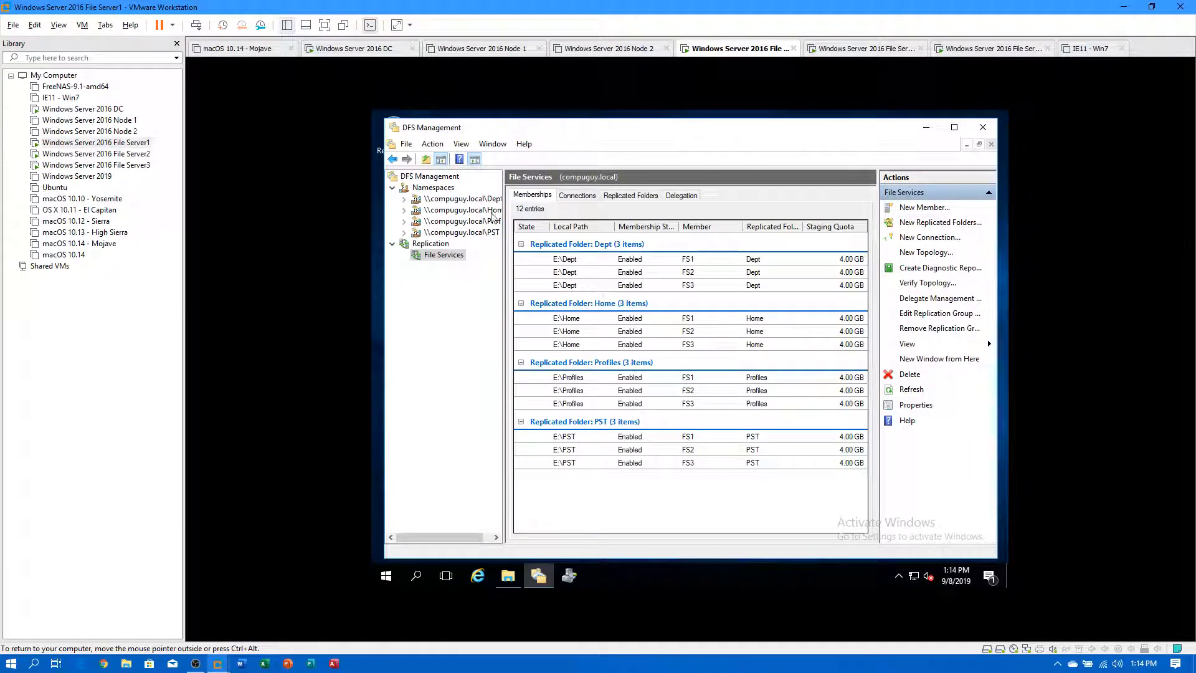
Check the Namespace Servers of the Dept, Home, Profiles and PST namespaces.
{"action": "left_click", "coordinate": [461, 199]}
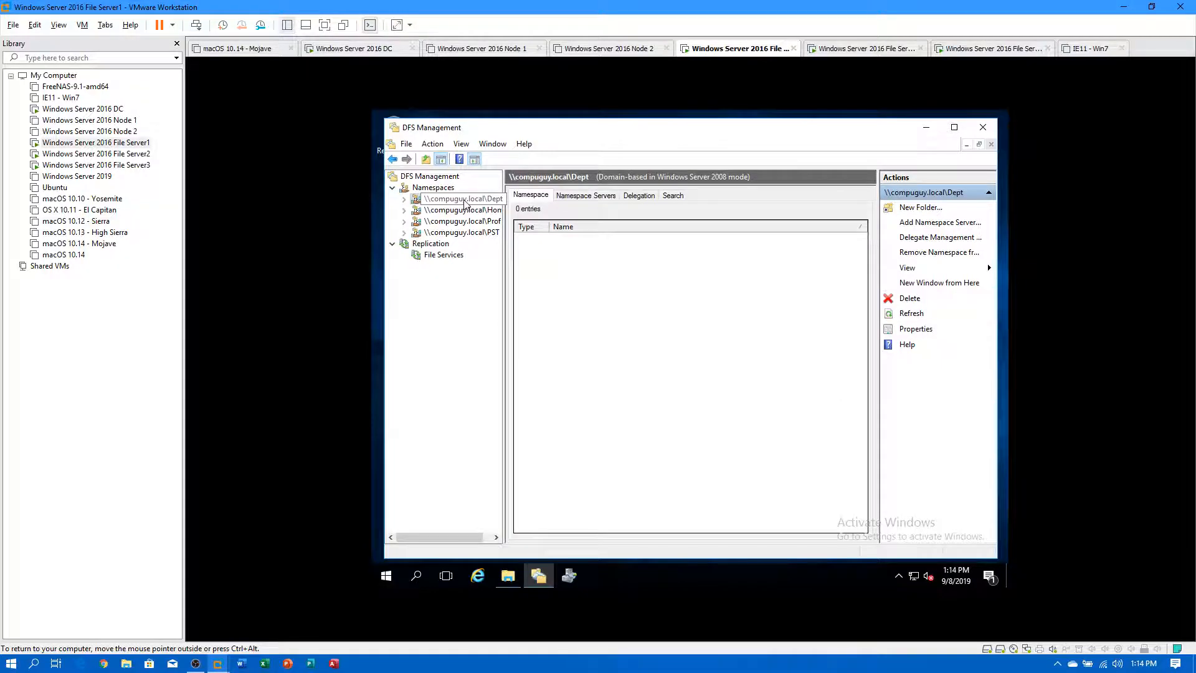
{"action": "right_click", "coordinate": [464, 199]}
{"action": "left_click", "coordinate": [405, 200]}
{"action": "left_click", "coordinate": [586, 196]}
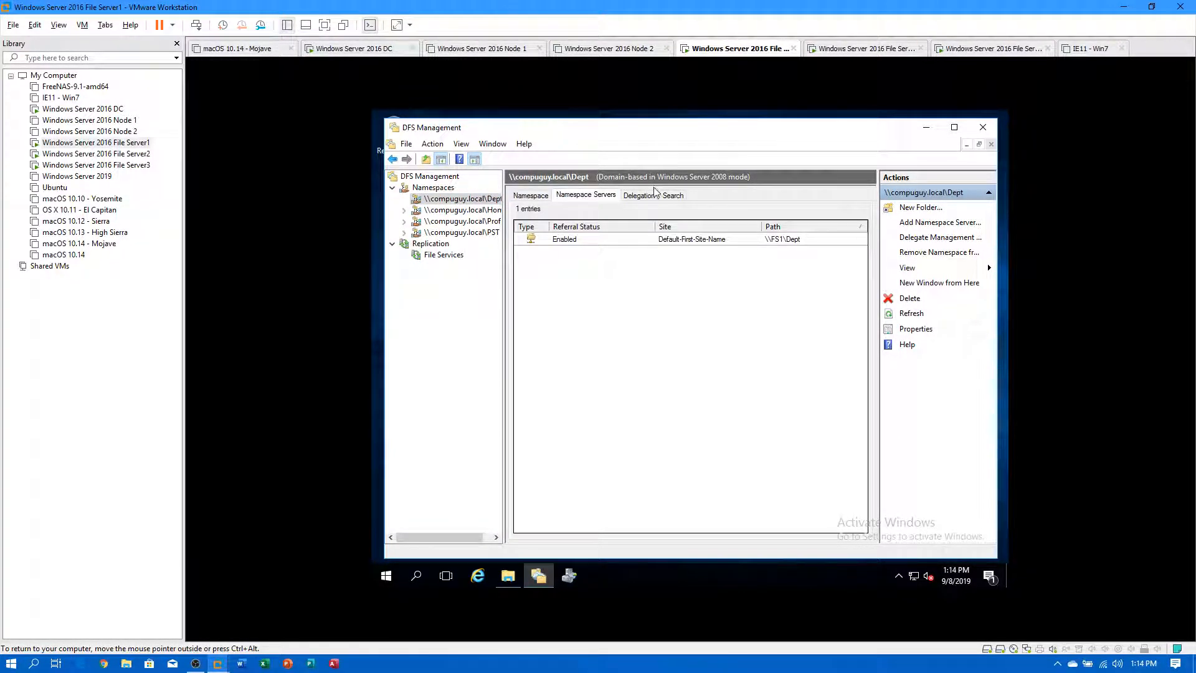
{"action": "left_click", "coordinate": [440, 210]}
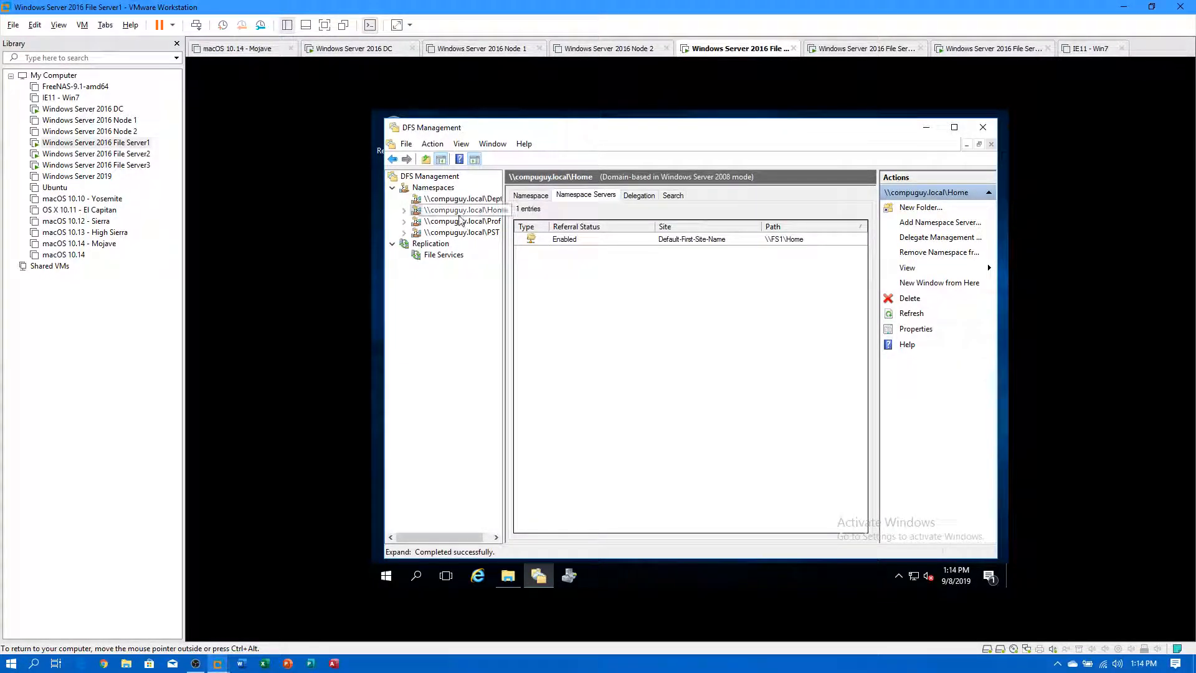
{"action": "left_click", "coordinate": [461, 221]}
{"action": "left_click", "coordinate": [576, 198]}
{"action": "left_click", "coordinate": [457, 233]}
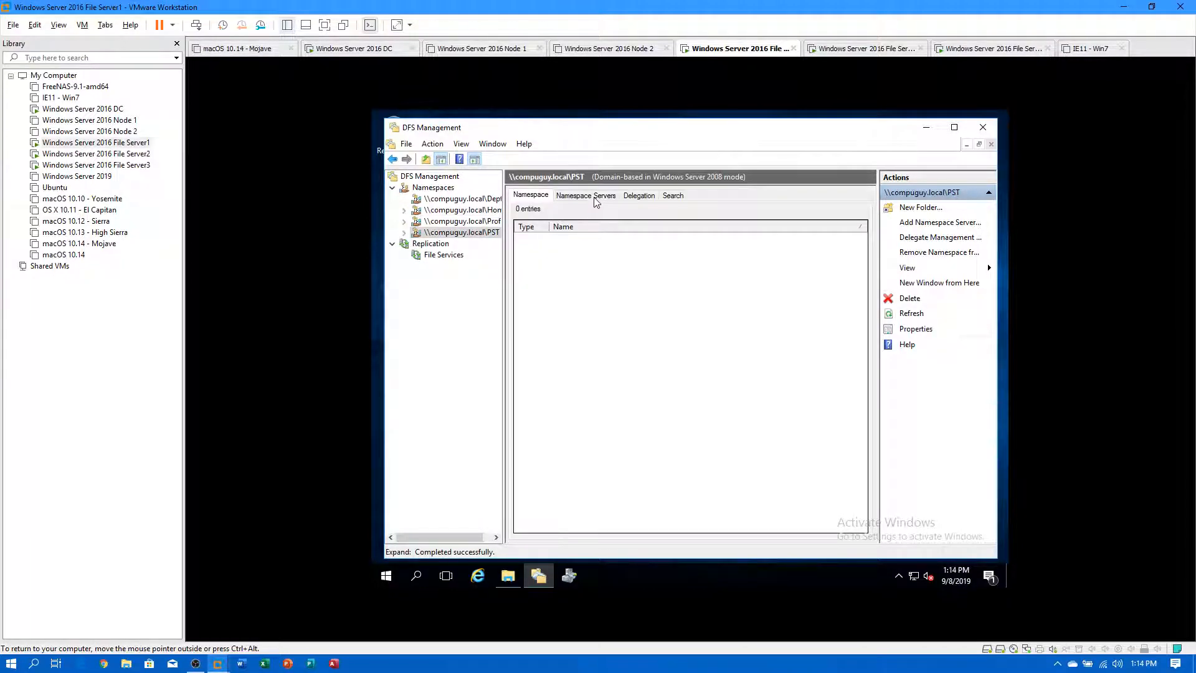
{"action": "left_click", "coordinate": [589, 196]}
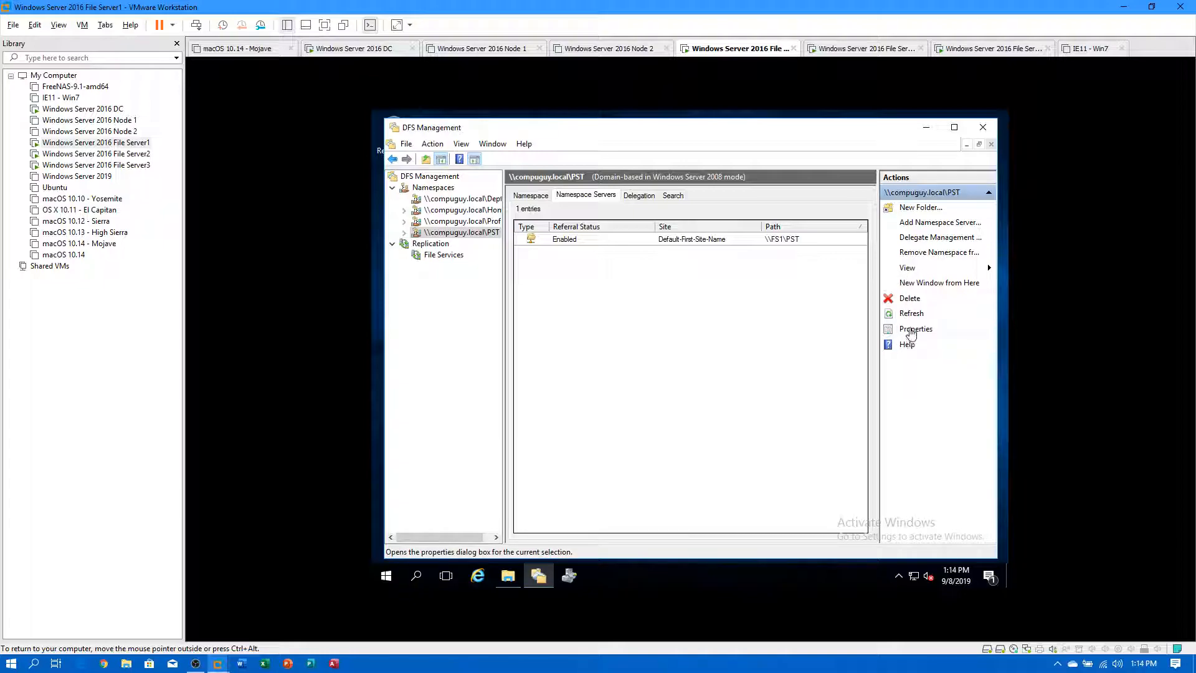
Review the PST namespace properties, including its referral and polling settings.
{"action": "left_click", "coordinate": [912, 329]}
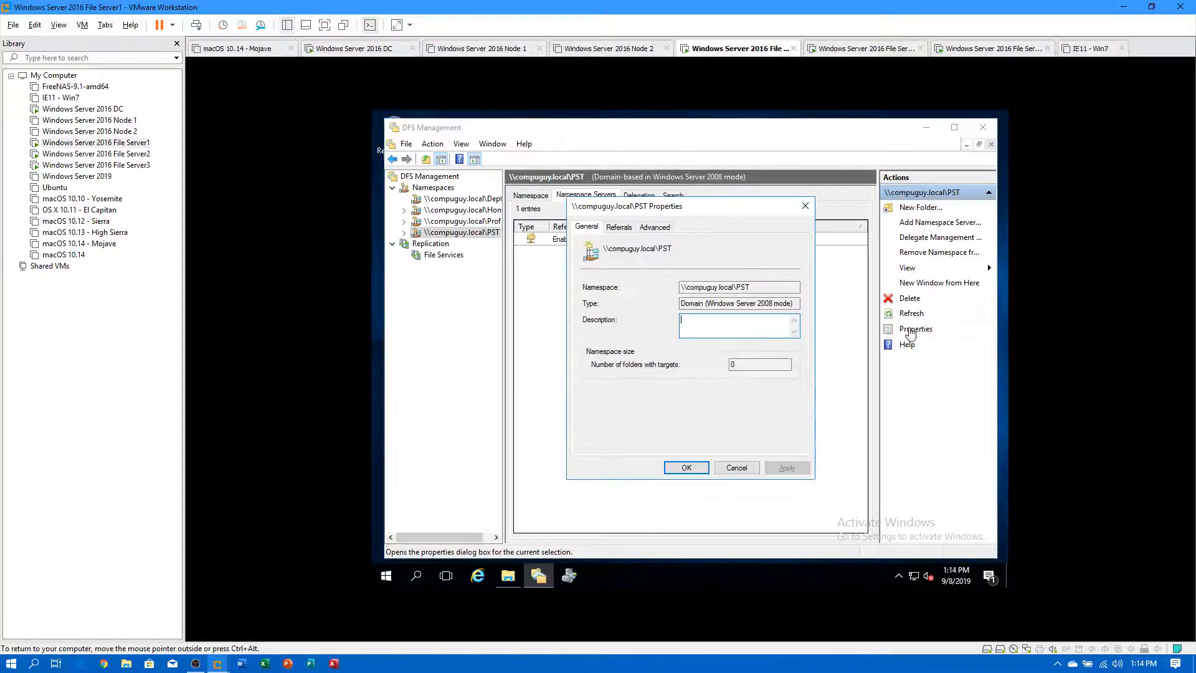
{"action": "left_click", "coordinate": [618, 228]}
{"action": "left_click", "coordinate": [655, 227]}
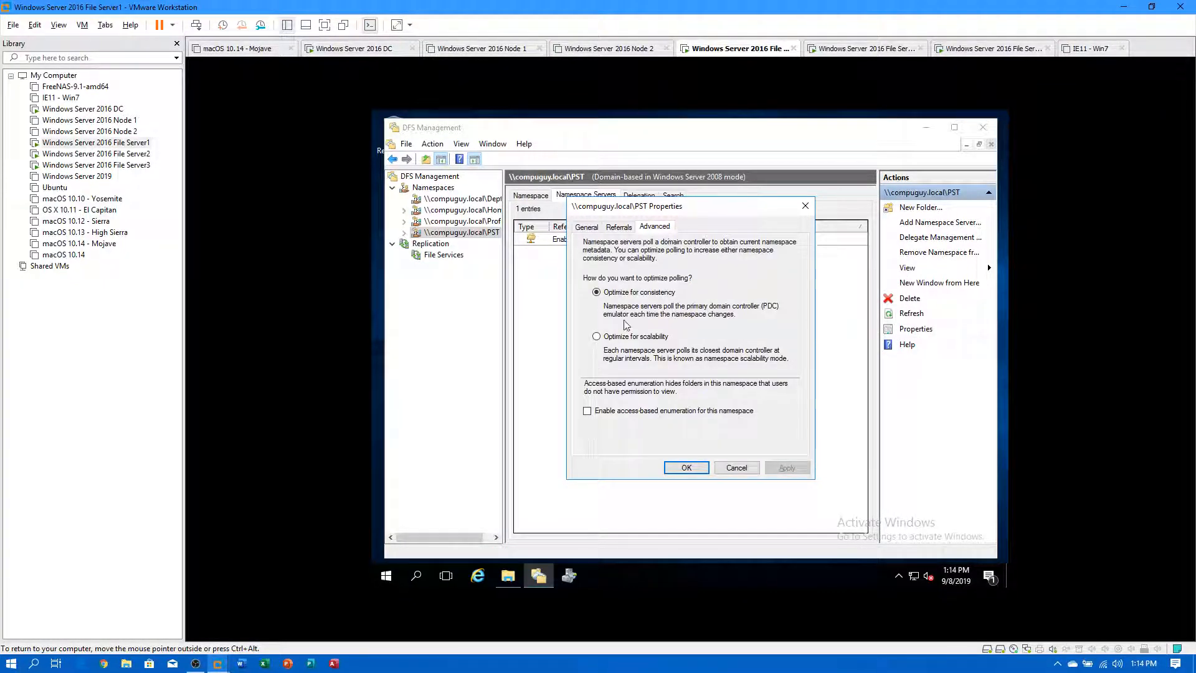
{"action": "left_click", "coordinate": [686, 467]}
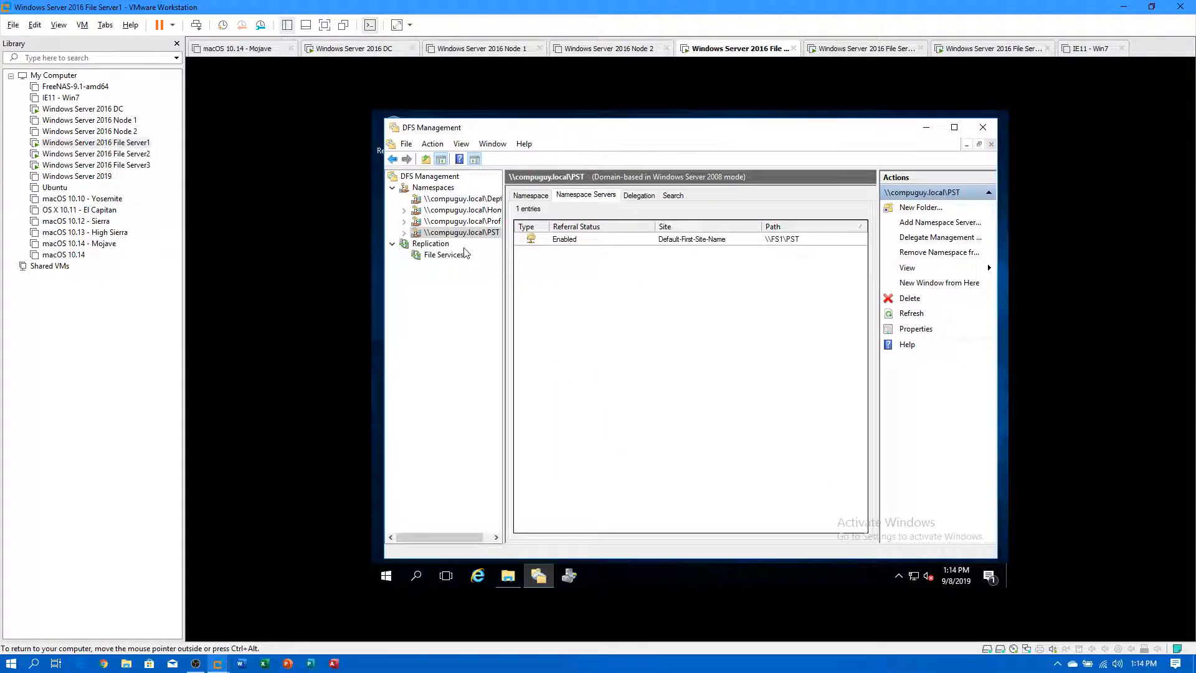
Return to the File Services memberships, open Shares (E:), and switch to the Windows Server 2016 DC VM.
{"action": "left_click", "coordinate": [437, 255]}
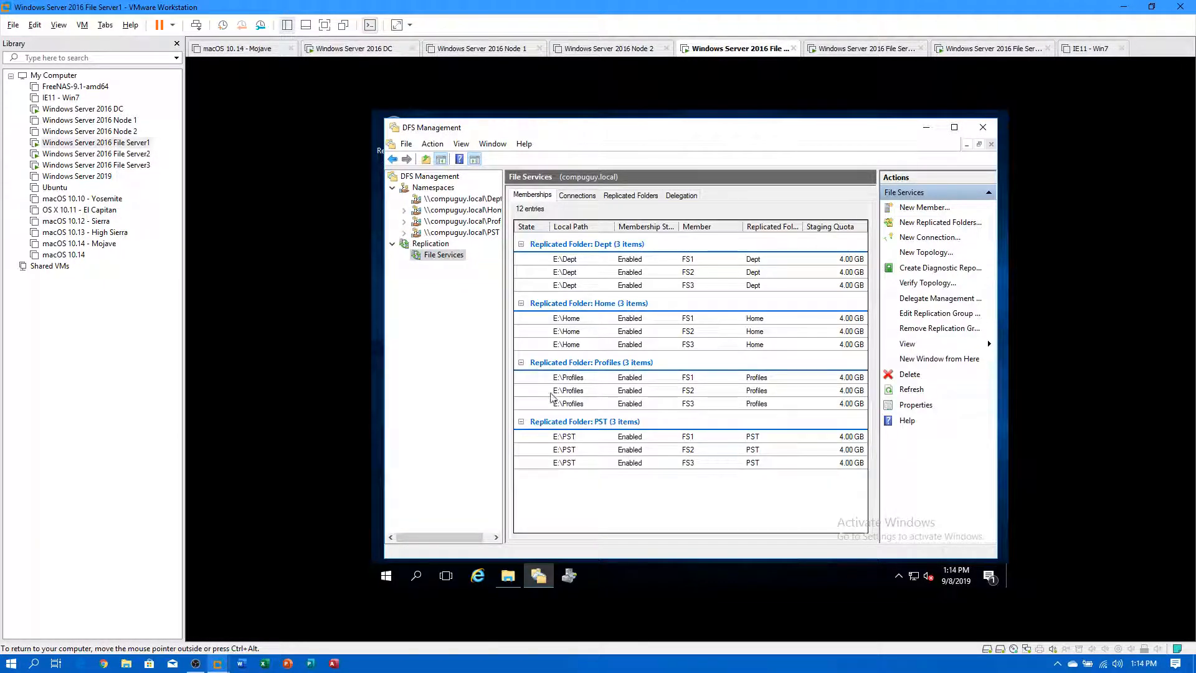
{"action": "left_click", "coordinate": [508, 576]}
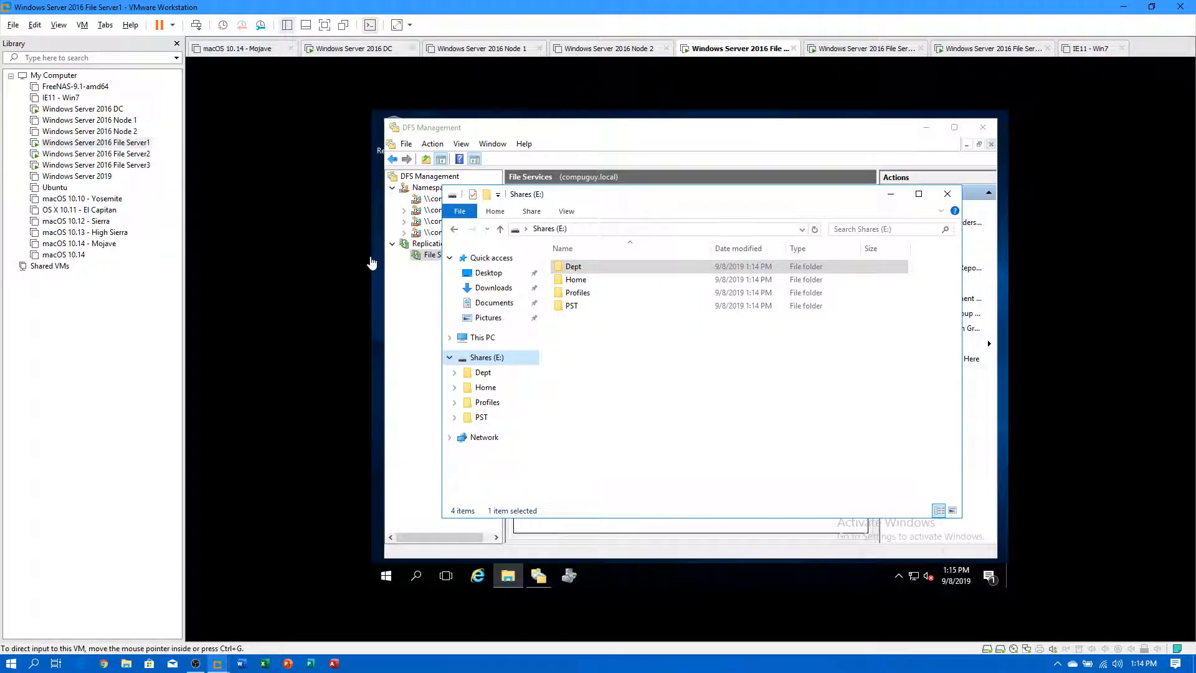
{"action": "left_click", "coordinate": [106, 109]}
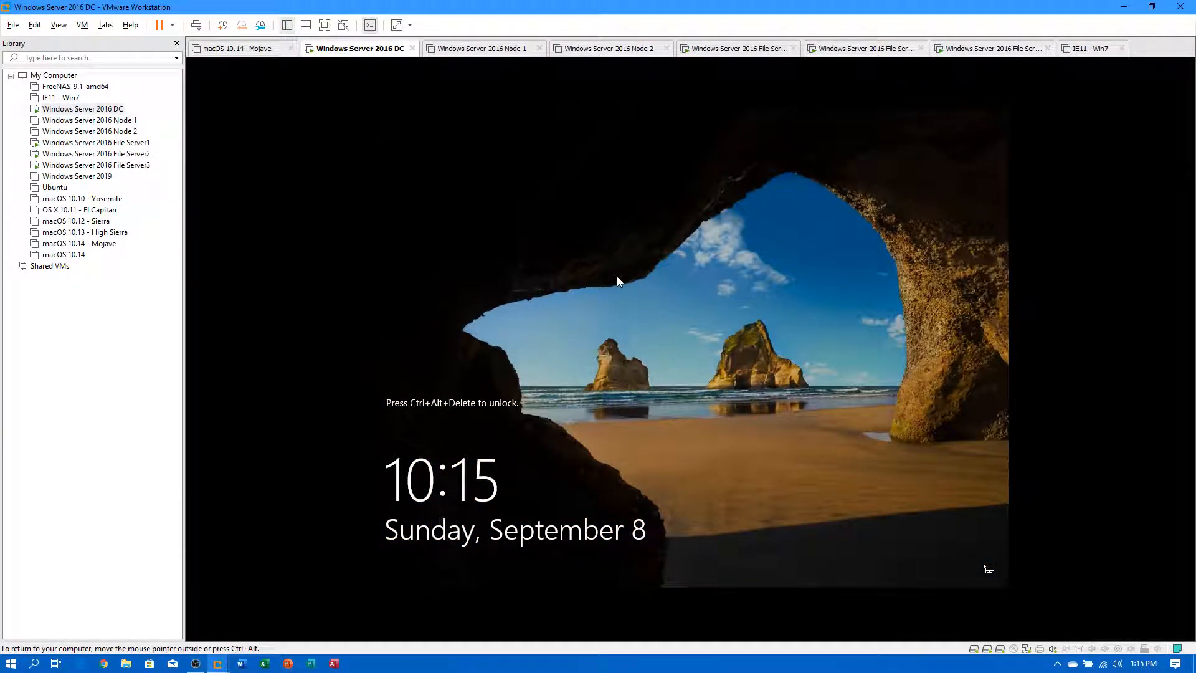
Sign in to the DC and open \\compuguy.local\home in File Explorer.
{"action": "key", "text": "ctrl+alt+Insert"}
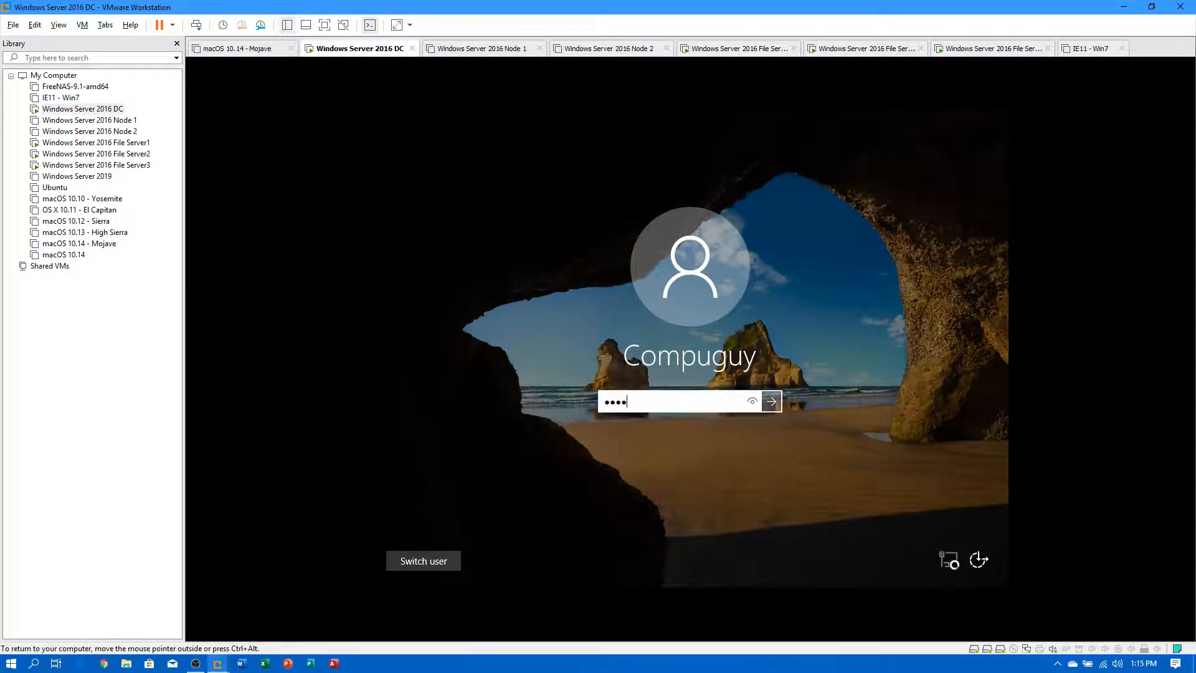
{"action": "key", "text": "Return"}
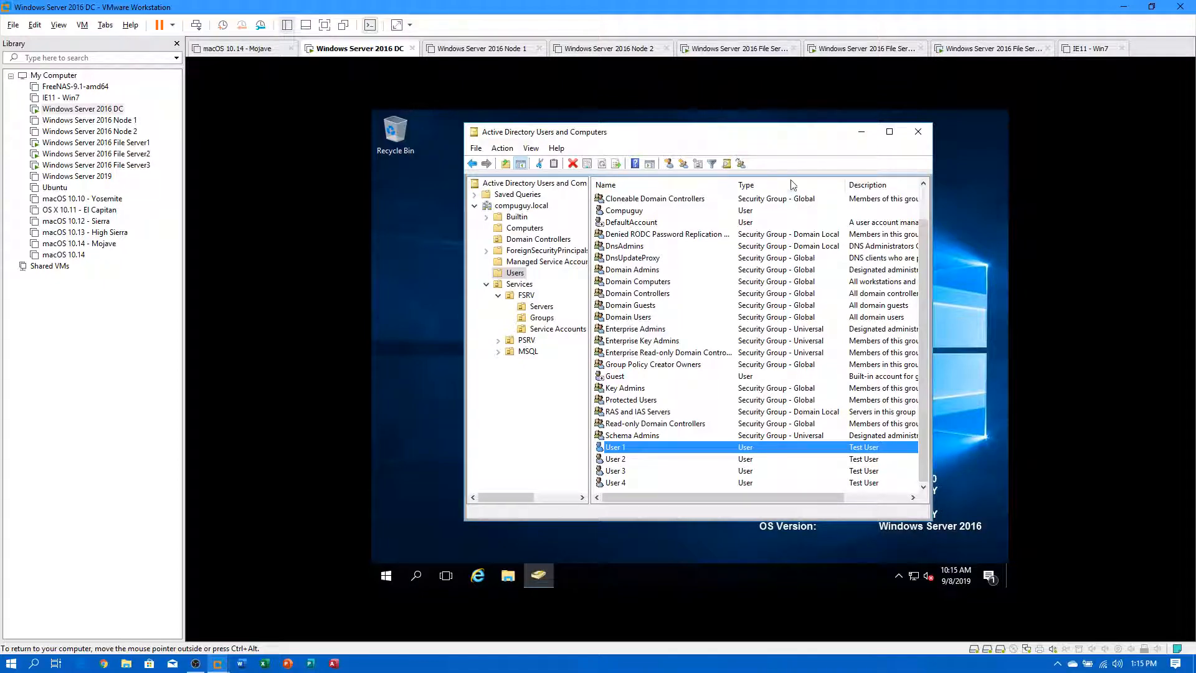
{"action": "left_click", "coordinate": [862, 131]}
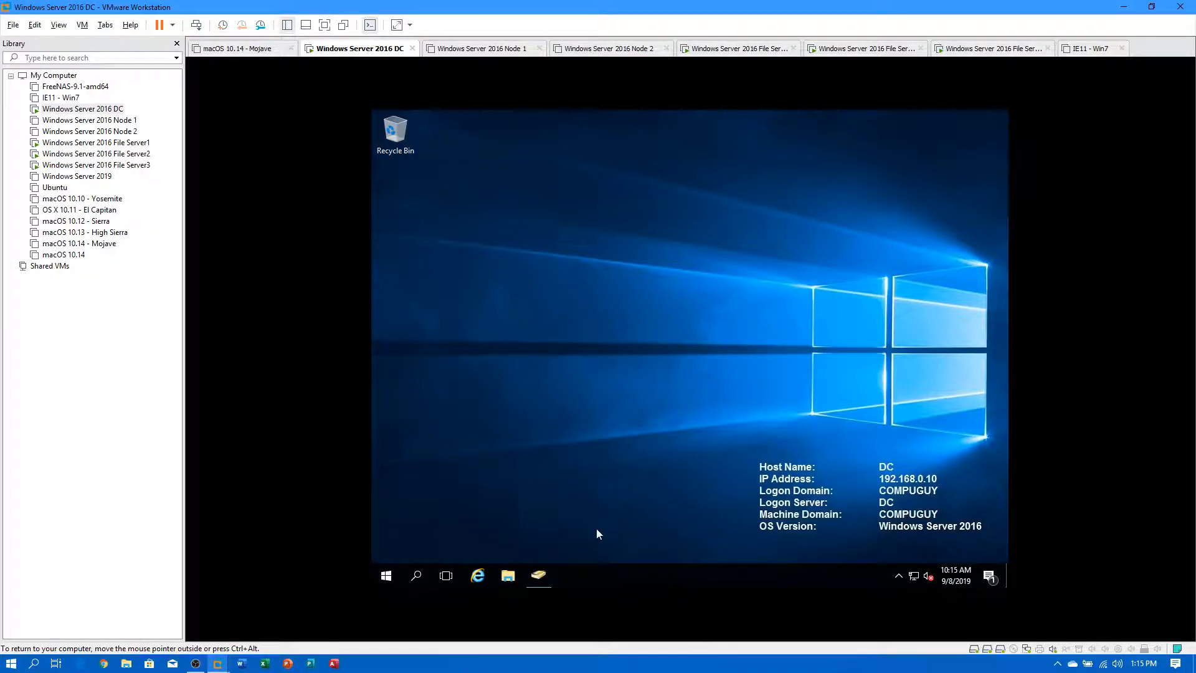
{"action": "left_click", "coordinate": [508, 576]}
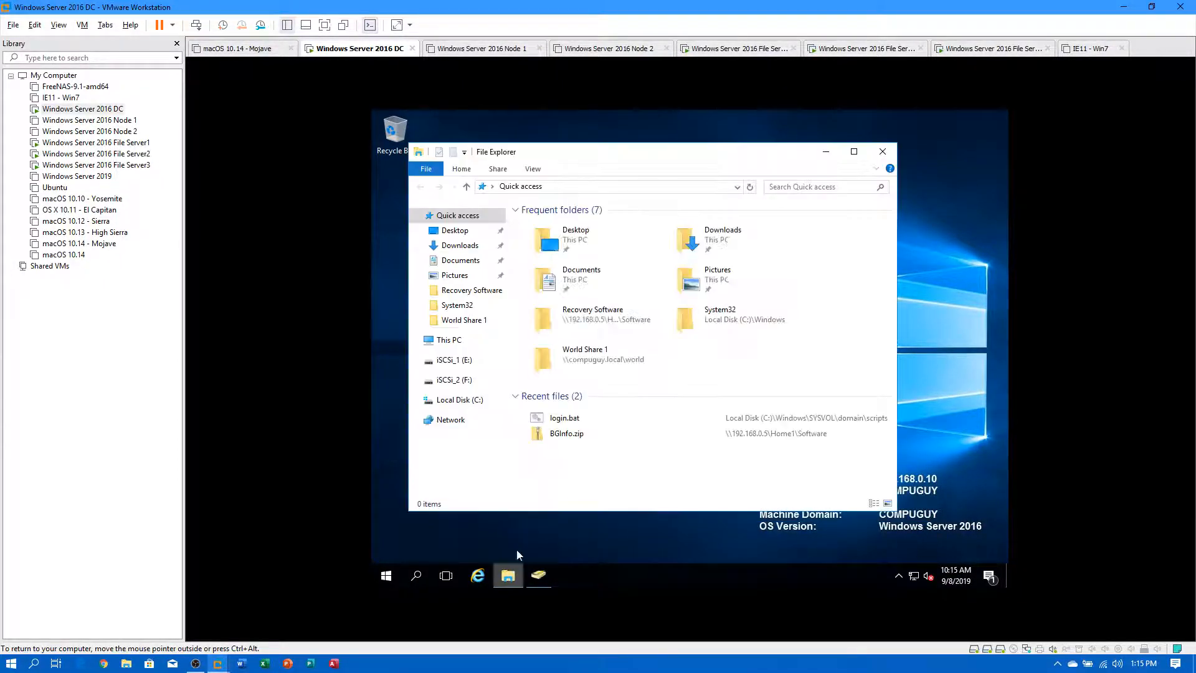
{"action": "left_click", "coordinate": [594, 187]}
{"action": "type", "text": "\\\\compuguy"}
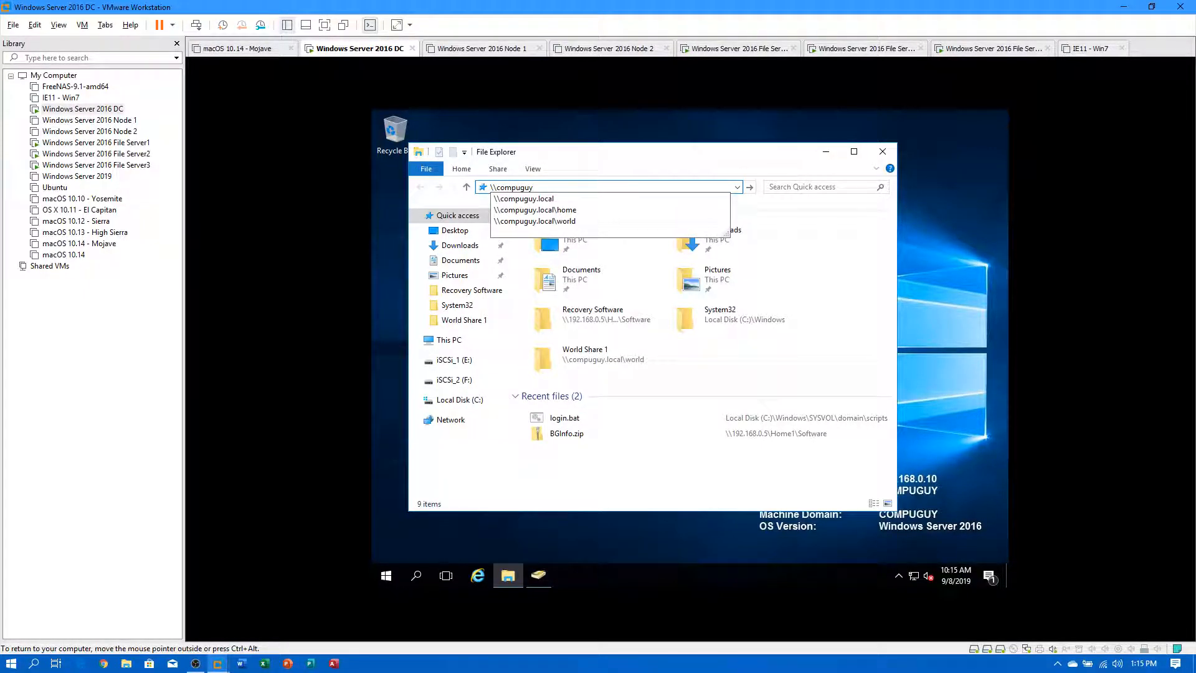
{"action": "key", "text": "Down"}
{"action": "key", "text": "Down"}
{"action": "key", "text": "Return"}
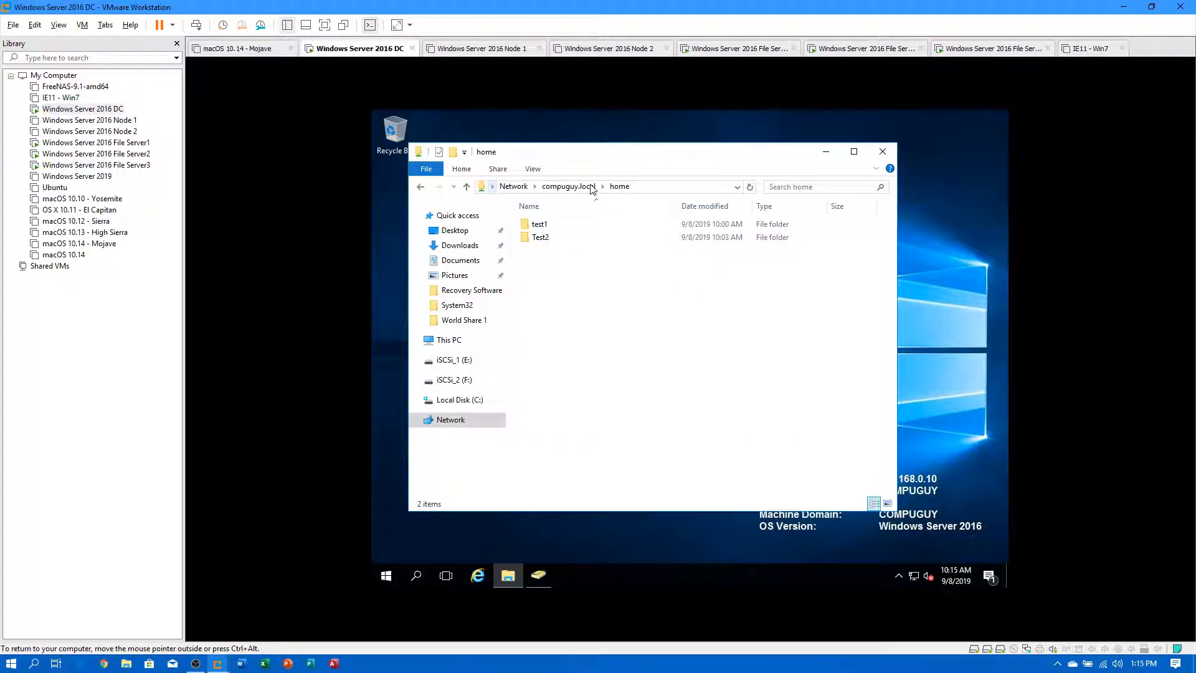
Create a folder named TEST2 inside the home\test1 folder.
{"action": "double_click", "coordinate": [540, 226]}
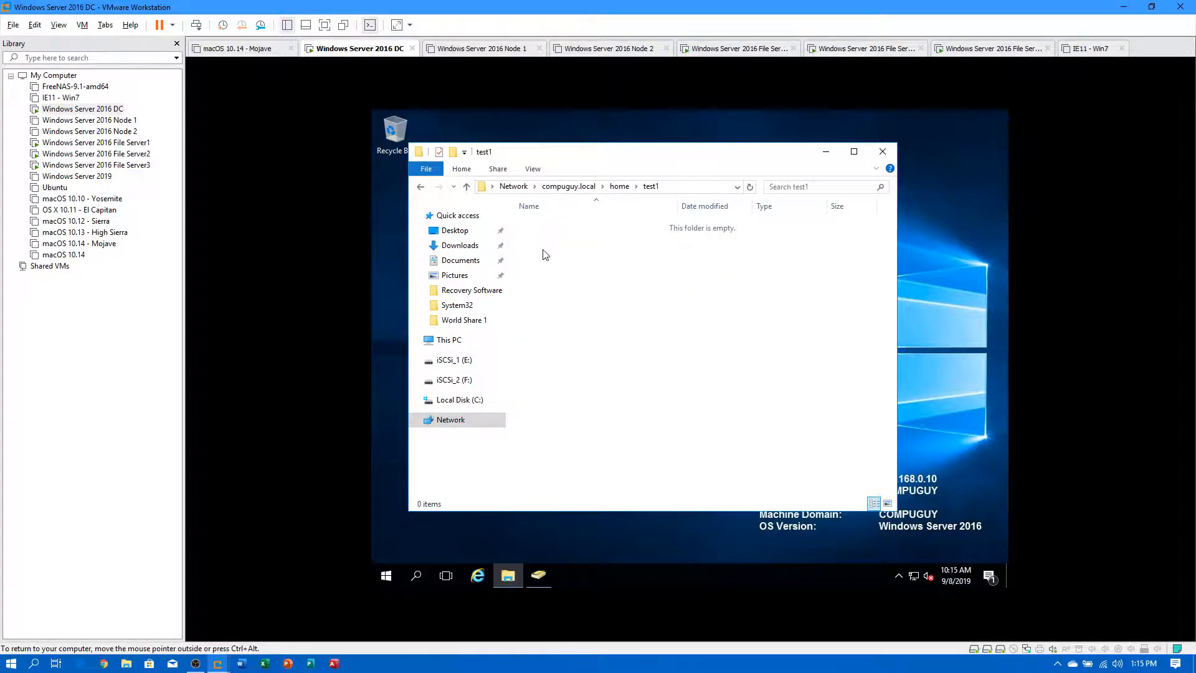
{"action": "right_click", "coordinate": [542, 274]}
{"action": "mouse_move", "coordinate": [589, 393]}
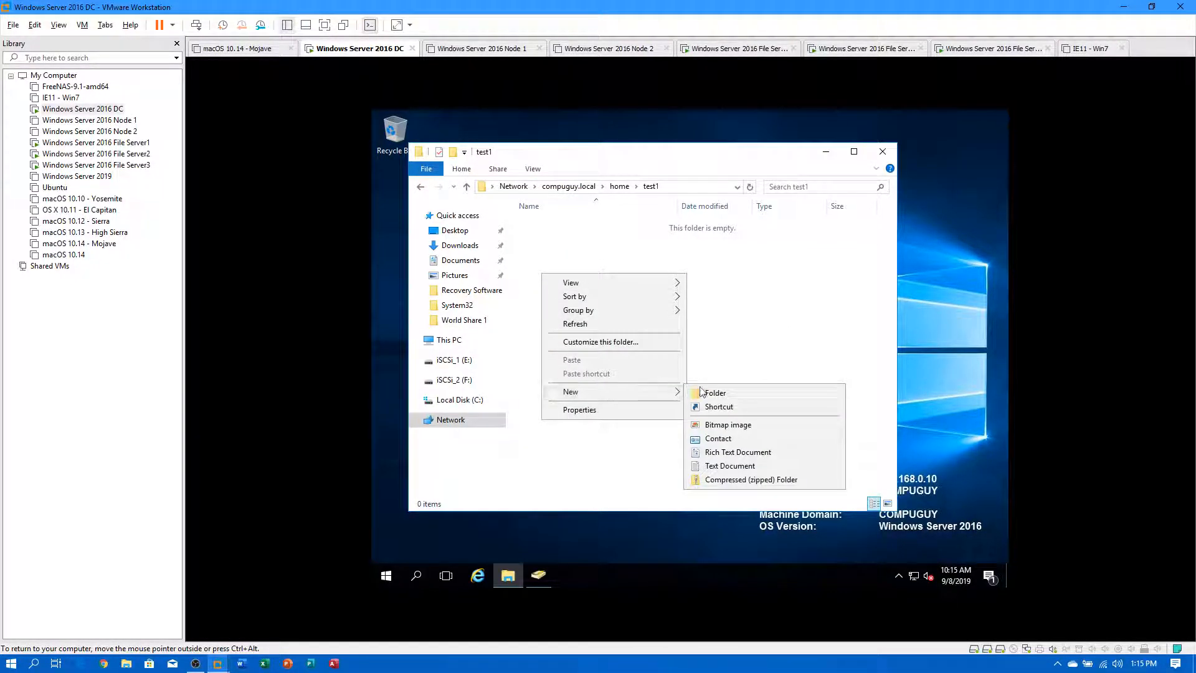
{"action": "left_click", "coordinate": [709, 391]}
{"action": "type", "text": "TEST"}
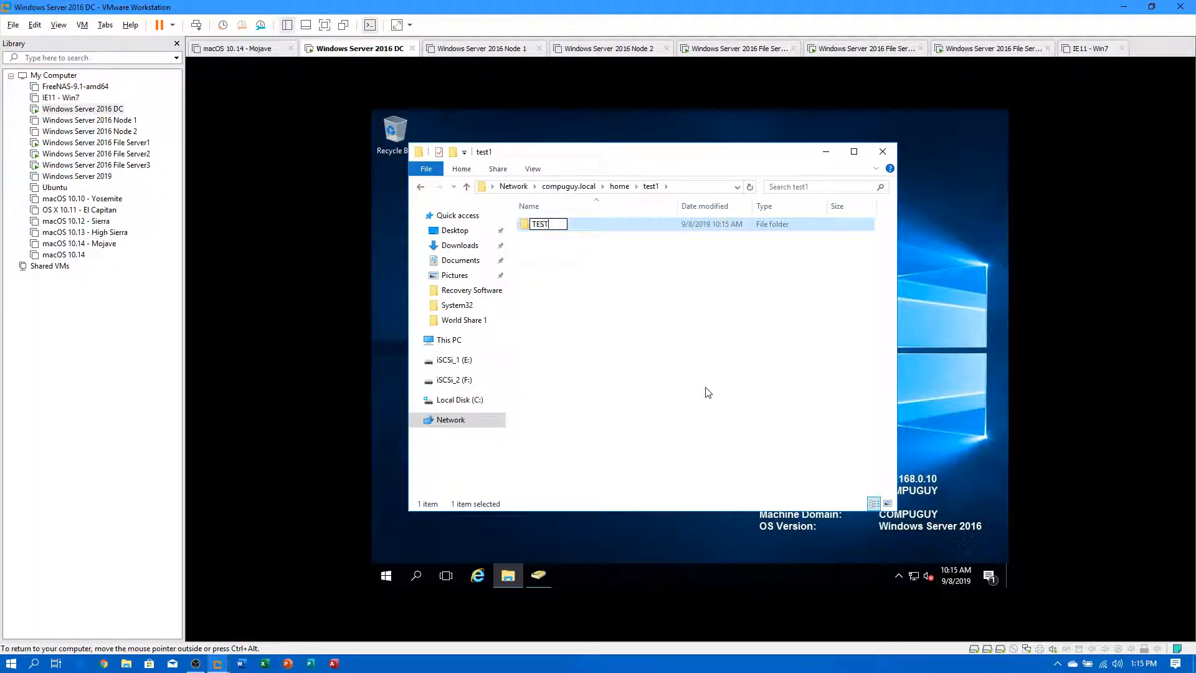
{"action": "key", "text": "Return"}
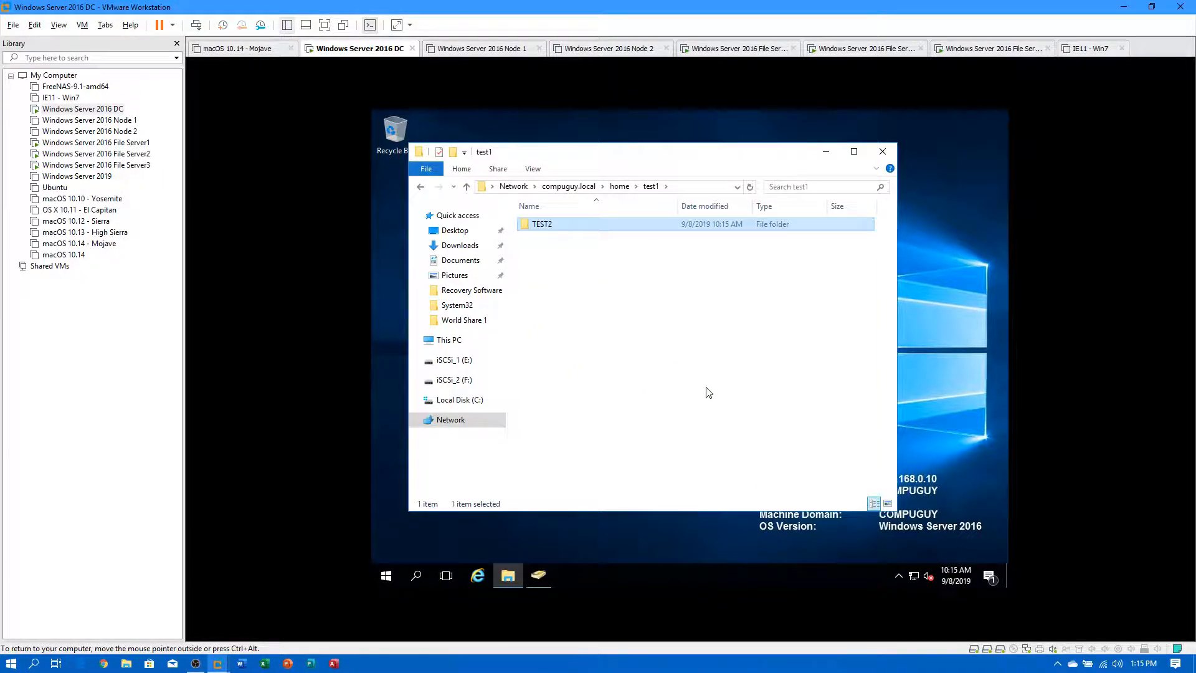
Create a Test3 folder inside TEST2.
{"action": "double_click", "coordinate": [546, 225]}
{"action": "right_click", "coordinate": [578, 310]}
{"action": "mouse_move", "coordinate": [618, 434]}
{"action": "left_click", "coordinate": [742, 435]}
{"action": "type", "text": "Test3"}
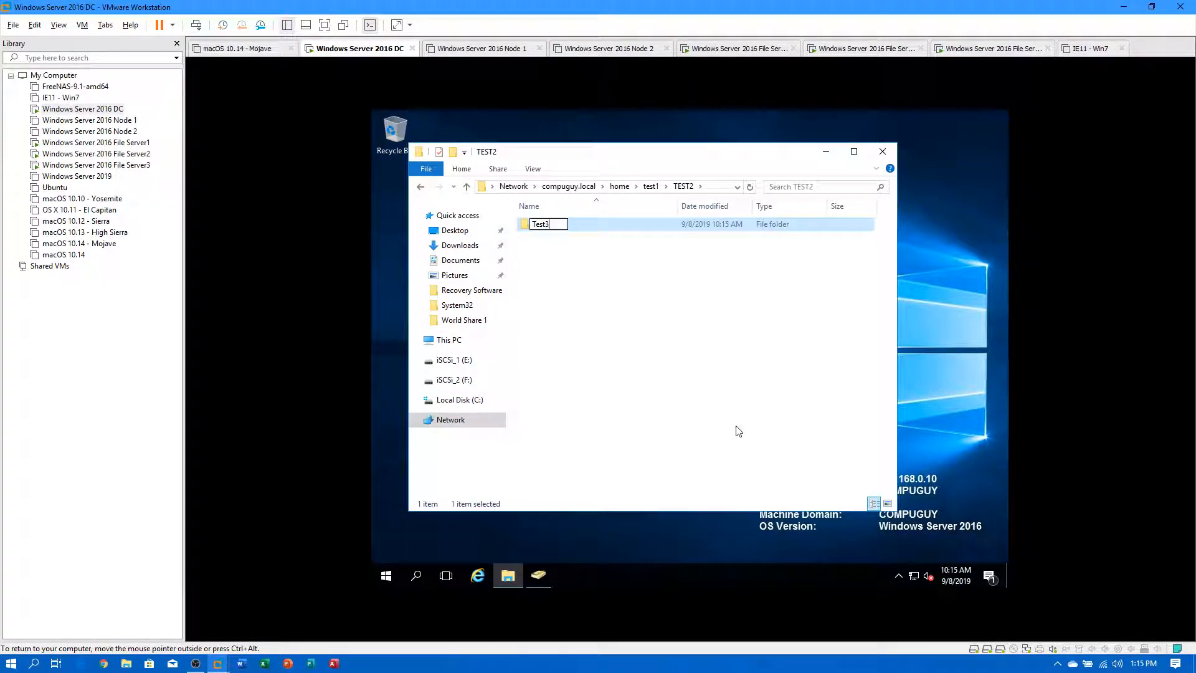
{"action": "key", "text": "Return"}
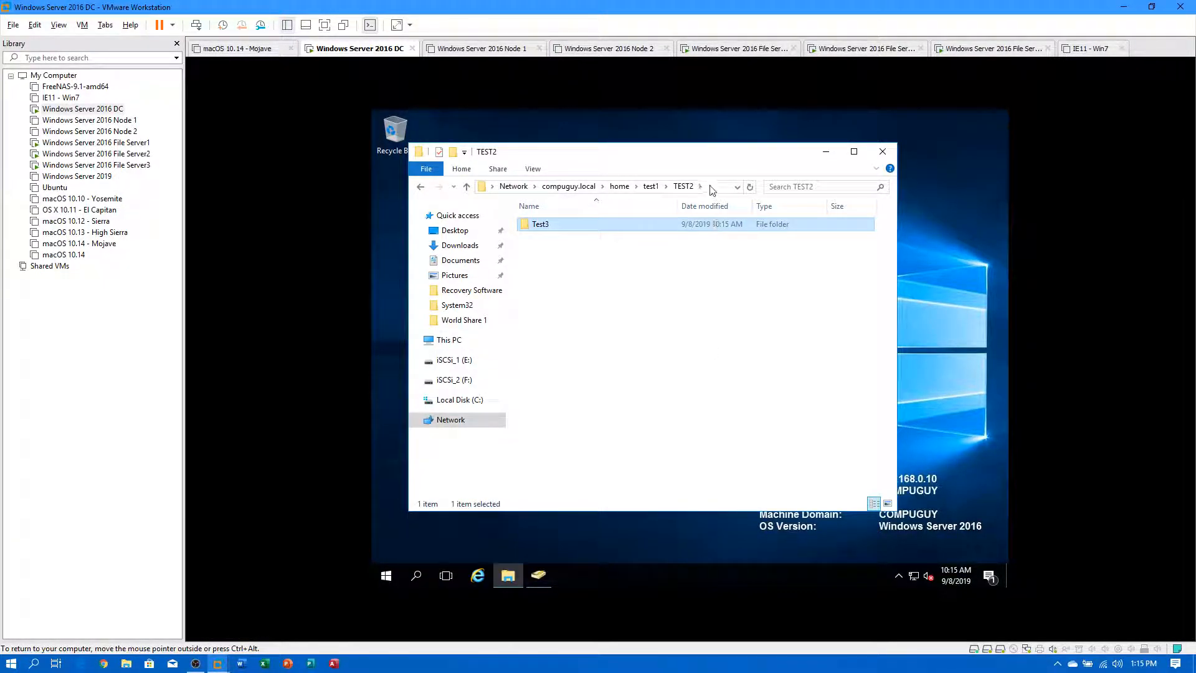
Go to \\fs1 and browse its Dept\Test1 folder.
{"action": "left_click", "coordinate": [568, 186]}
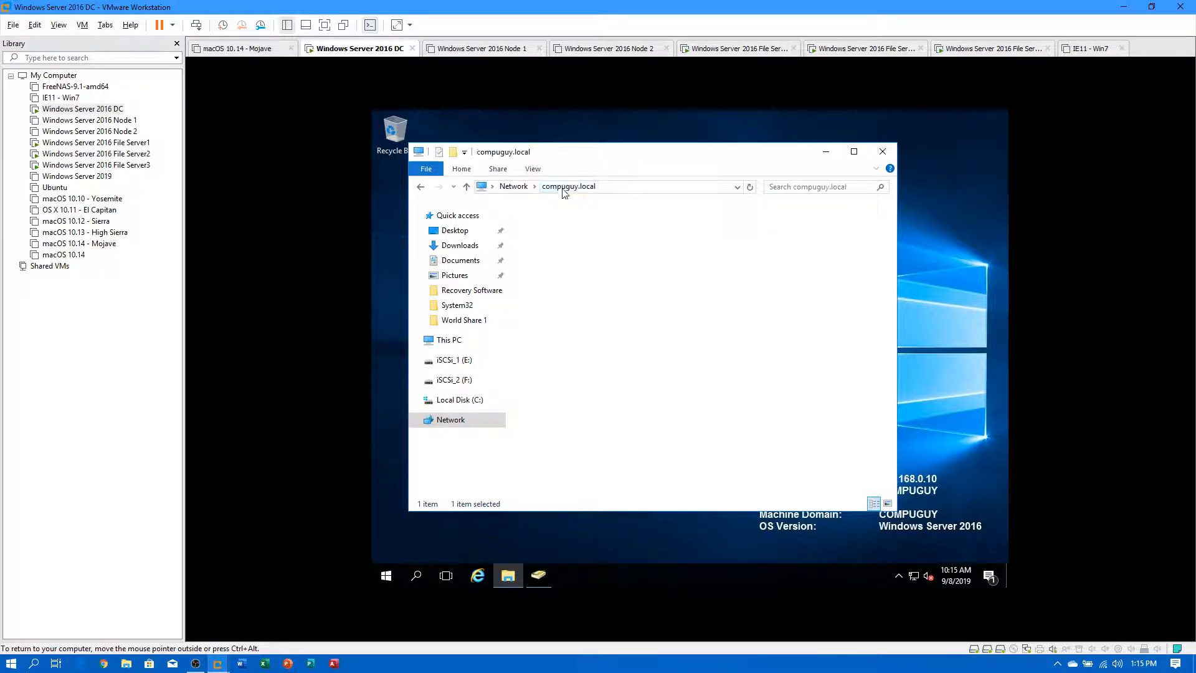
{"action": "left_click", "coordinate": [625, 189]}
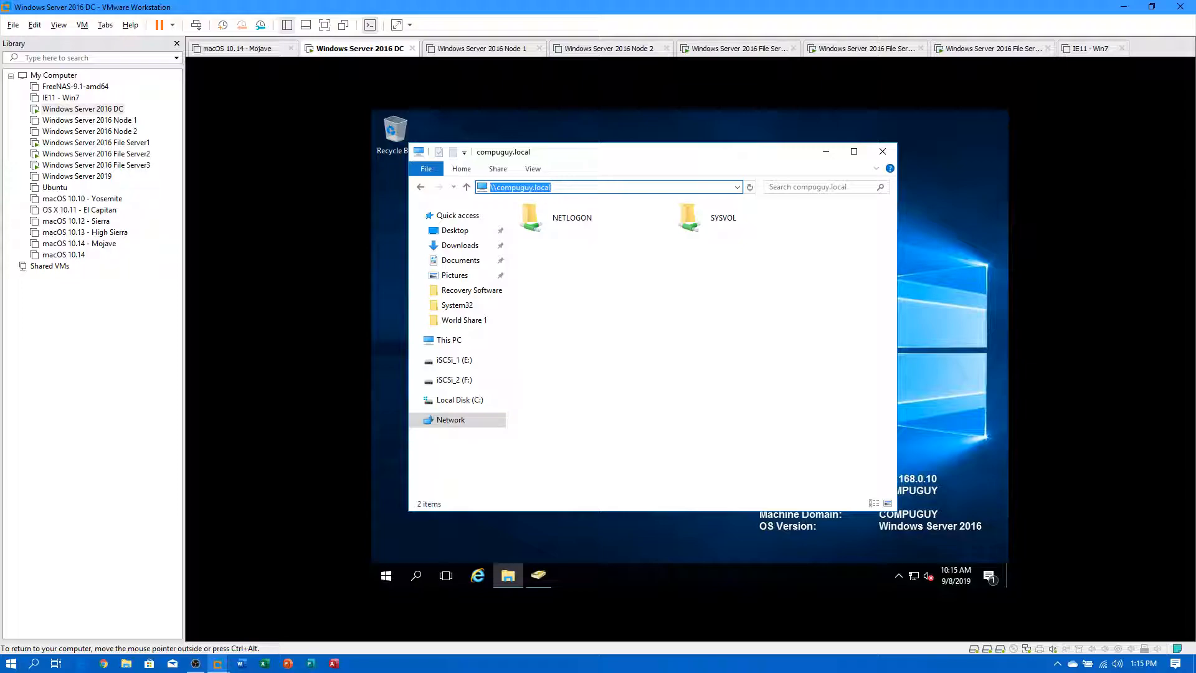
{"action": "type", "text": "\\\\fs1"}
{"action": "key", "text": "Return"}
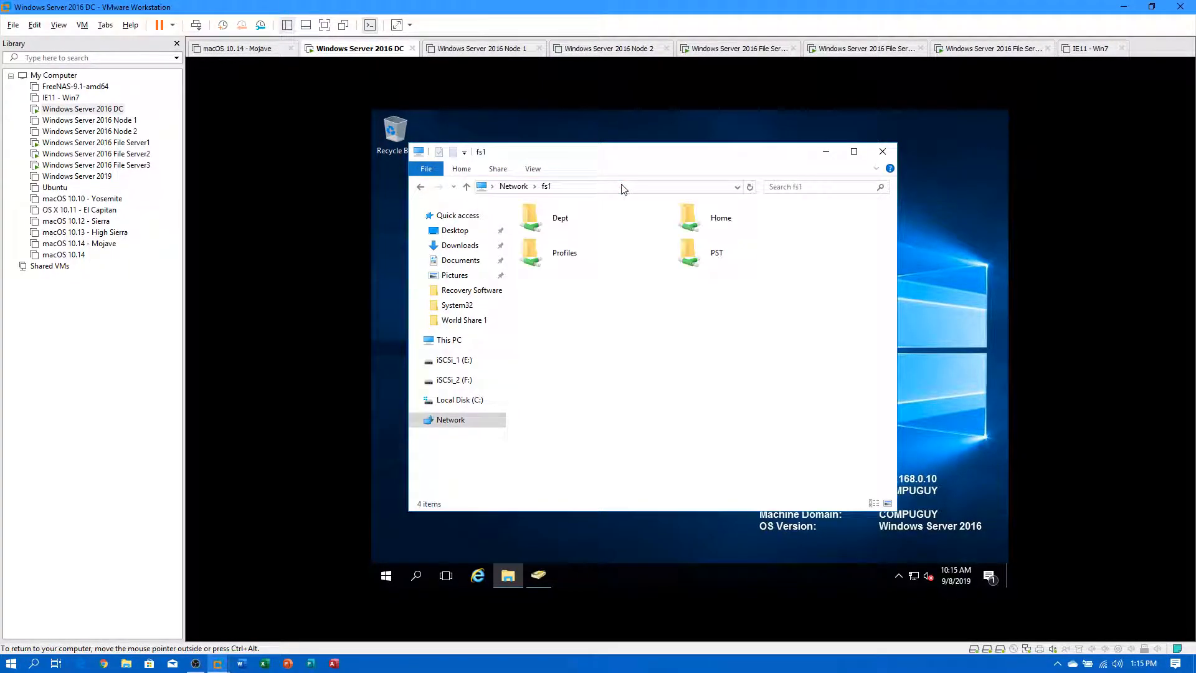
{"action": "double_click", "coordinate": [546, 225]}
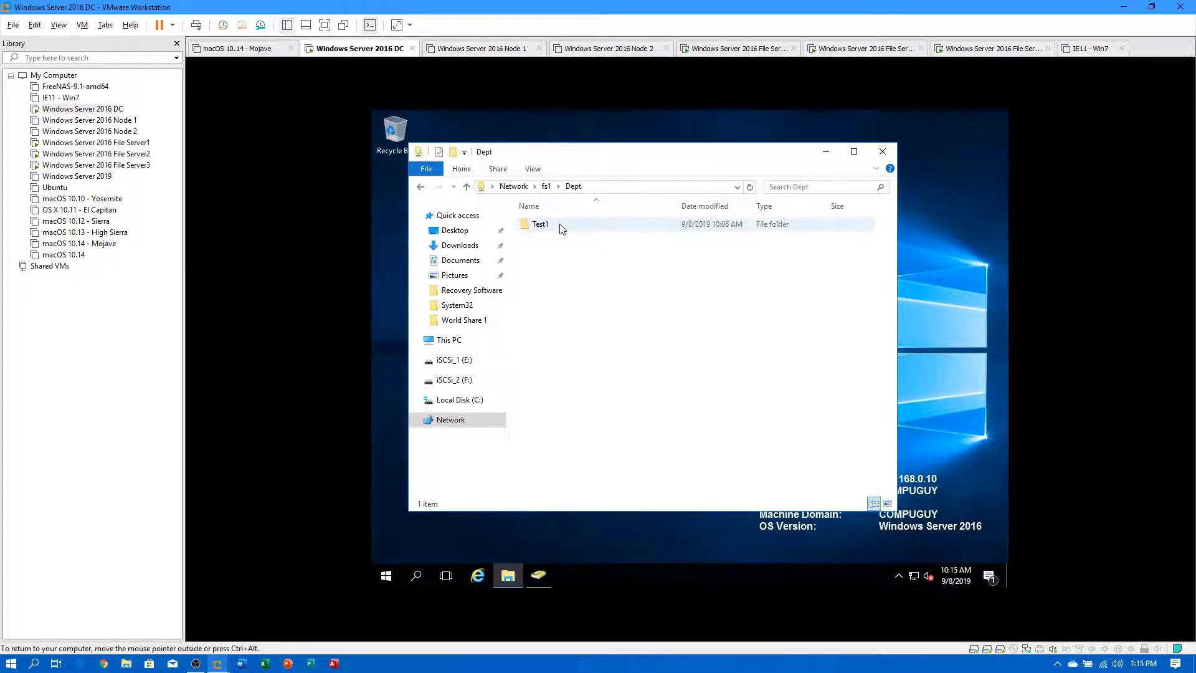
{"action": "double_click", "coordinate": [539, 225]}
{"action": "left_click", "coordinate": [573, 187]}
{"action": "left_click", "coordinate": [547, 187]}
Confirm fs1's Home share now contains test1\TEST2\Test3.
{"action": "left_click", "coordinate": [711, 229]}
{"action": "double_click", "coordinate": [711, 230]}
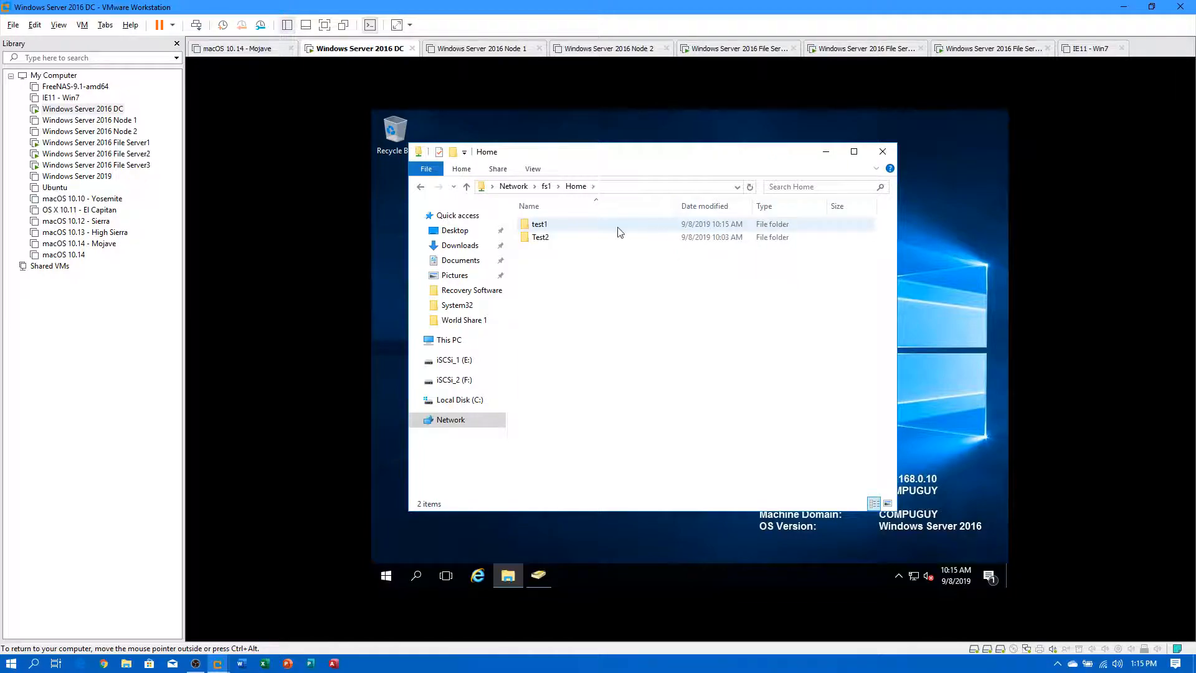
{"action": "double_click", "coordinate": [543, 226]}
{"action": "double_click", "coordinate": [564, 225]}
{"action": "left_click", "coordinate": [576, 187]}
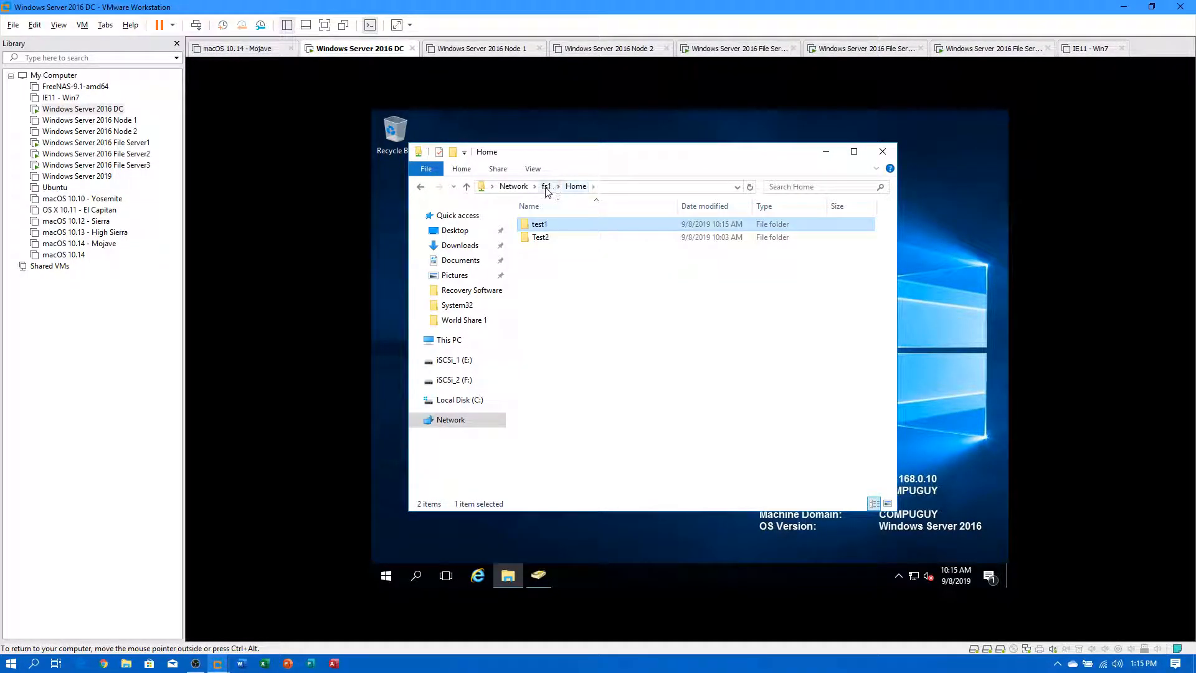
{"action": "left_click", "coordinate": [546, 187]}
Check \\fs2 shows nothing, then switch to the File Server1 VM.
{"action": "left_click", "coordinate": [602, 187]}
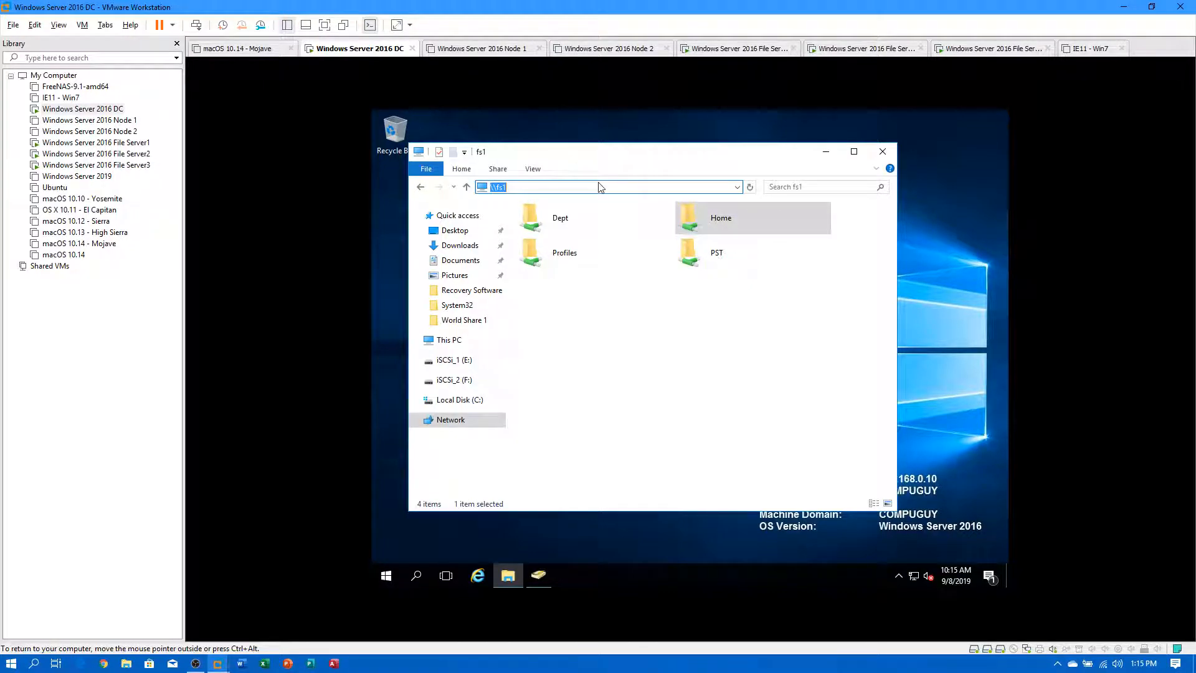
{"action": "key", "text": "Return"}
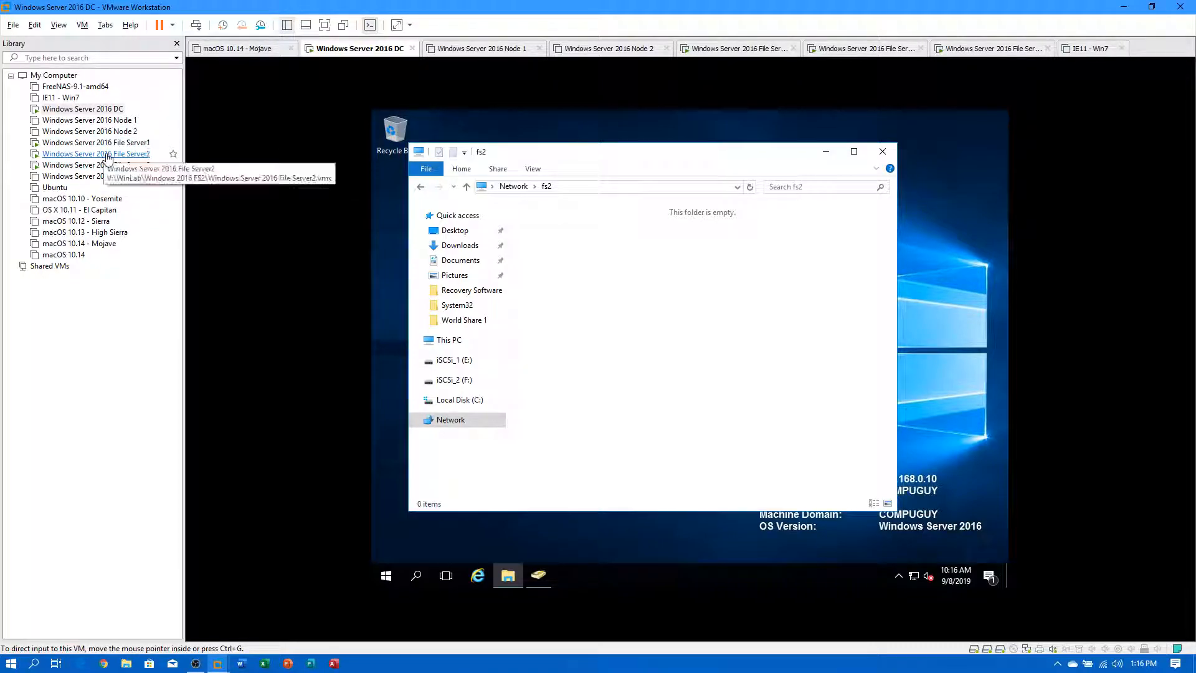
{"action": "left_click", "coordinate": [117, 145]}
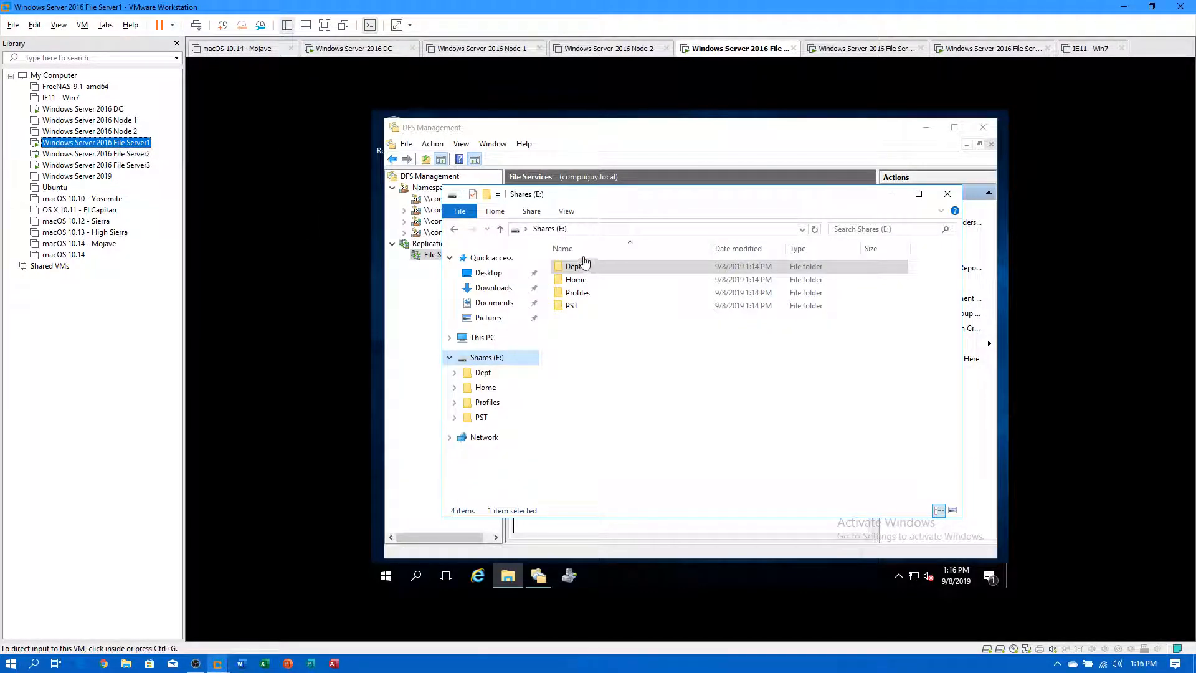
Review the Dept folder's sharing and advanced sharing settings without changing them.
{"action": "left_click", "coordinate": [567, 269]}
{"action": "right_click", "coordinate": [568, 272]}
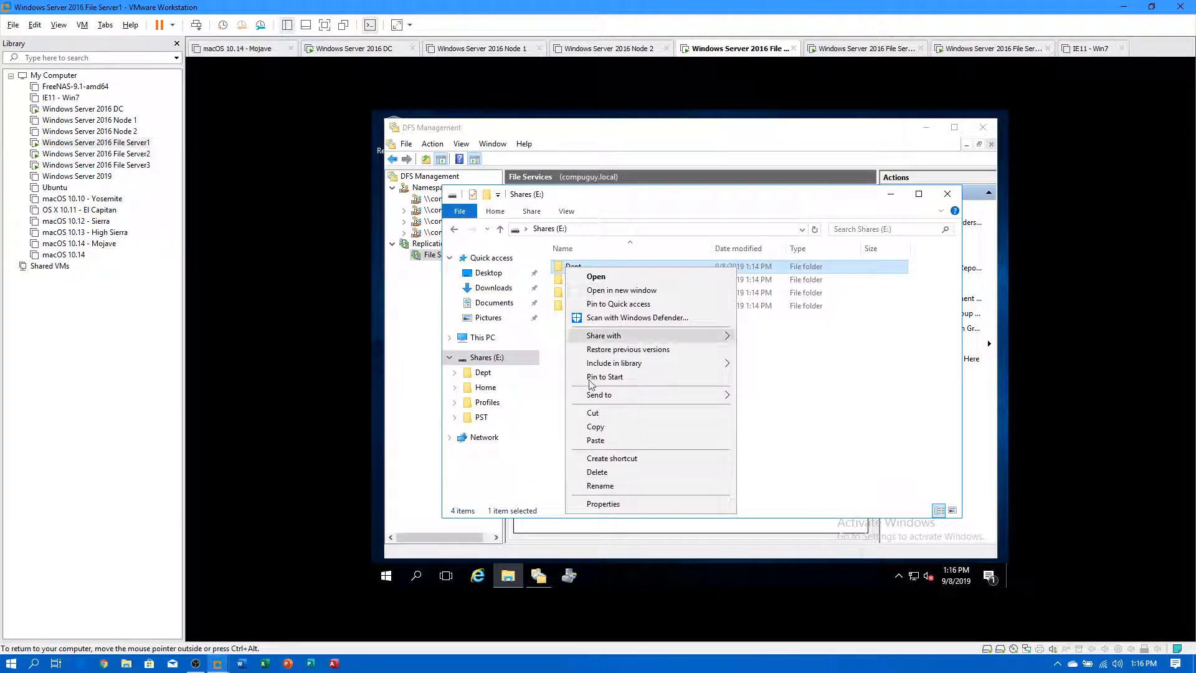
{"action": "left_click", "coordinate": [588, 505]}
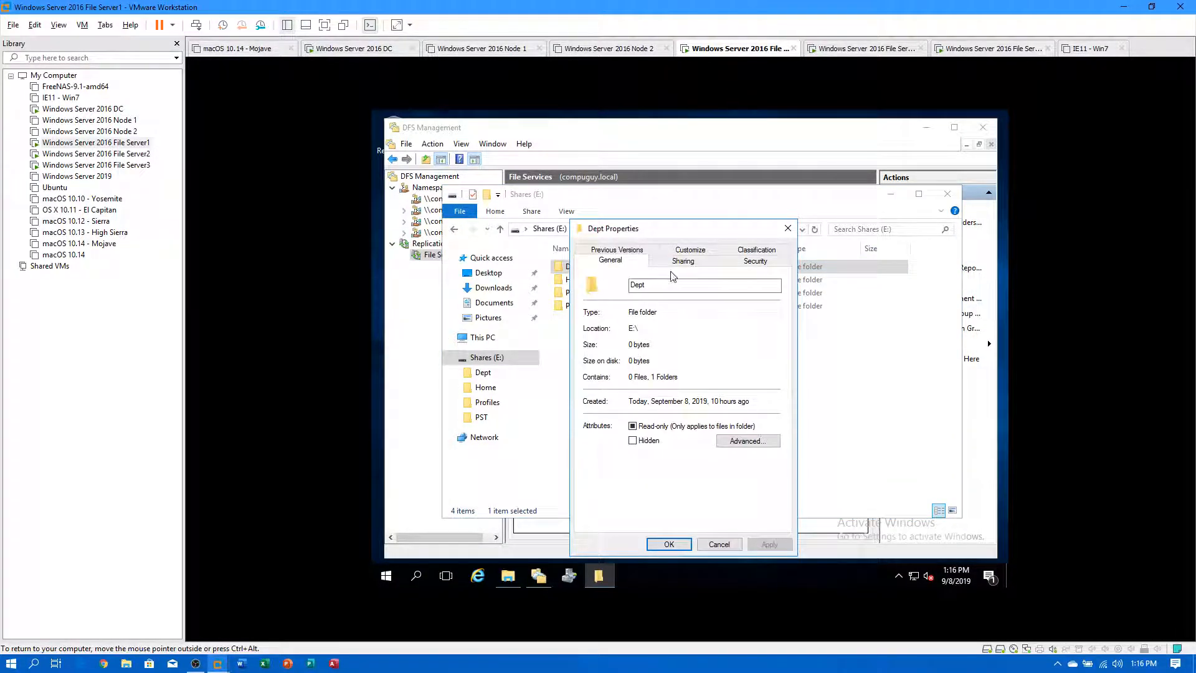
{"action": "left_click", "coordinate": [688, 263]}
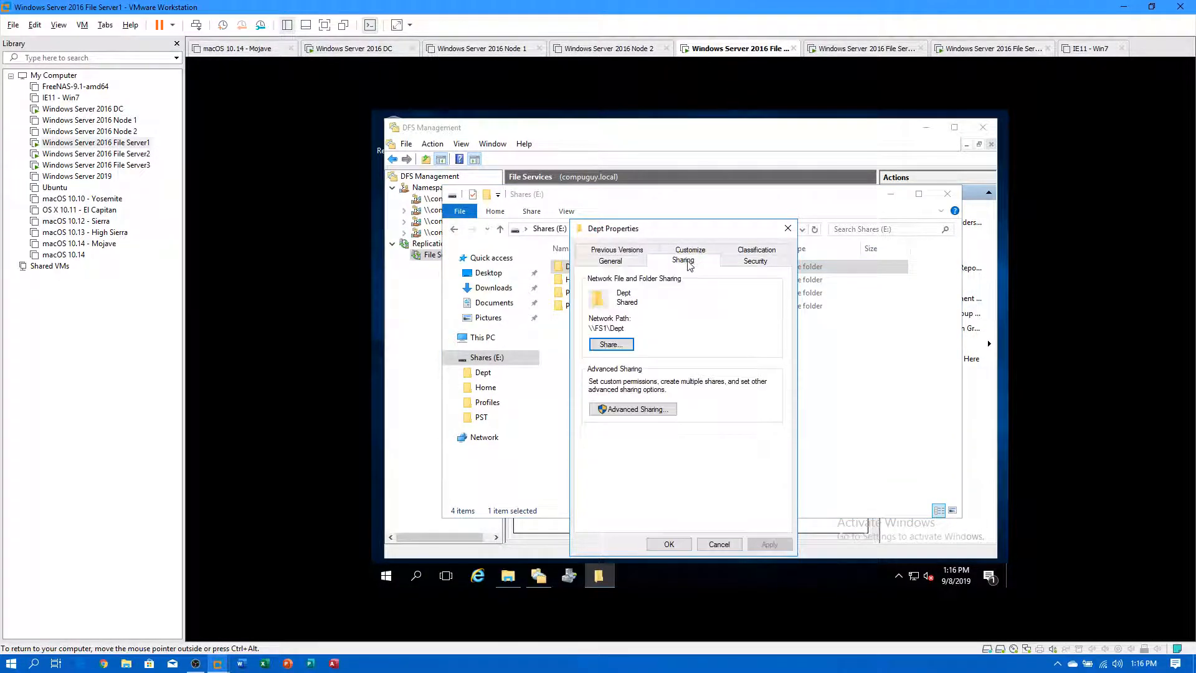
{"action": "left_click", "coordinate": [627, 411]}
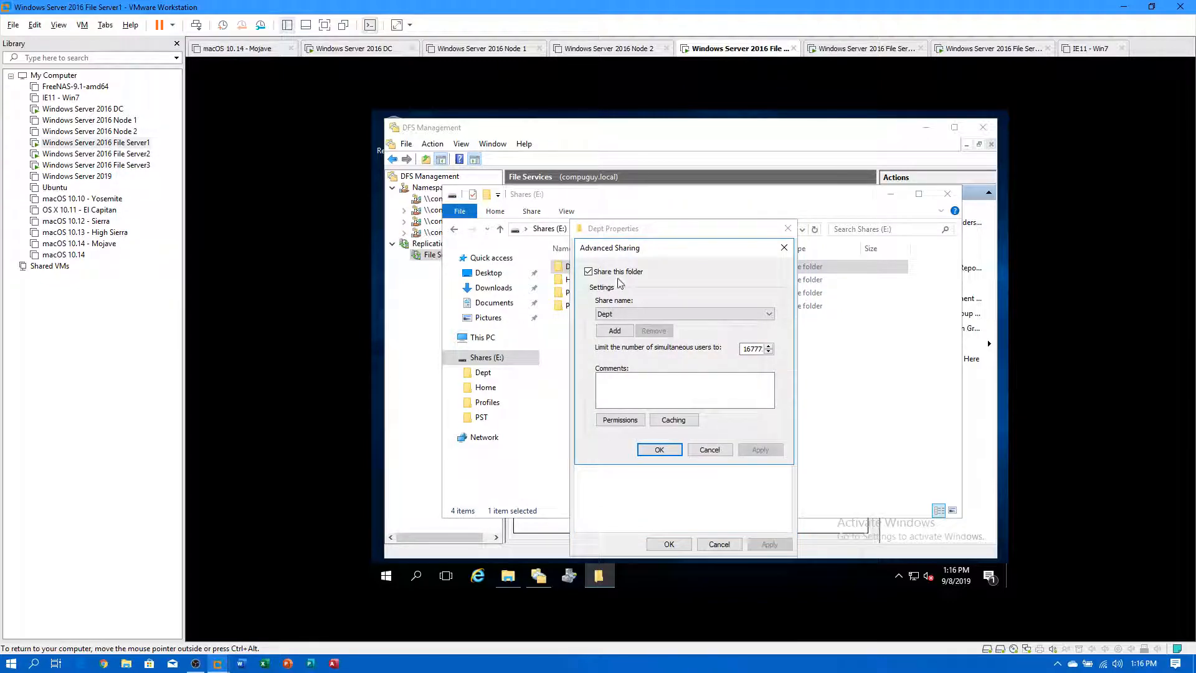
{"action": "left_click", "coordinate": [710, 449]}
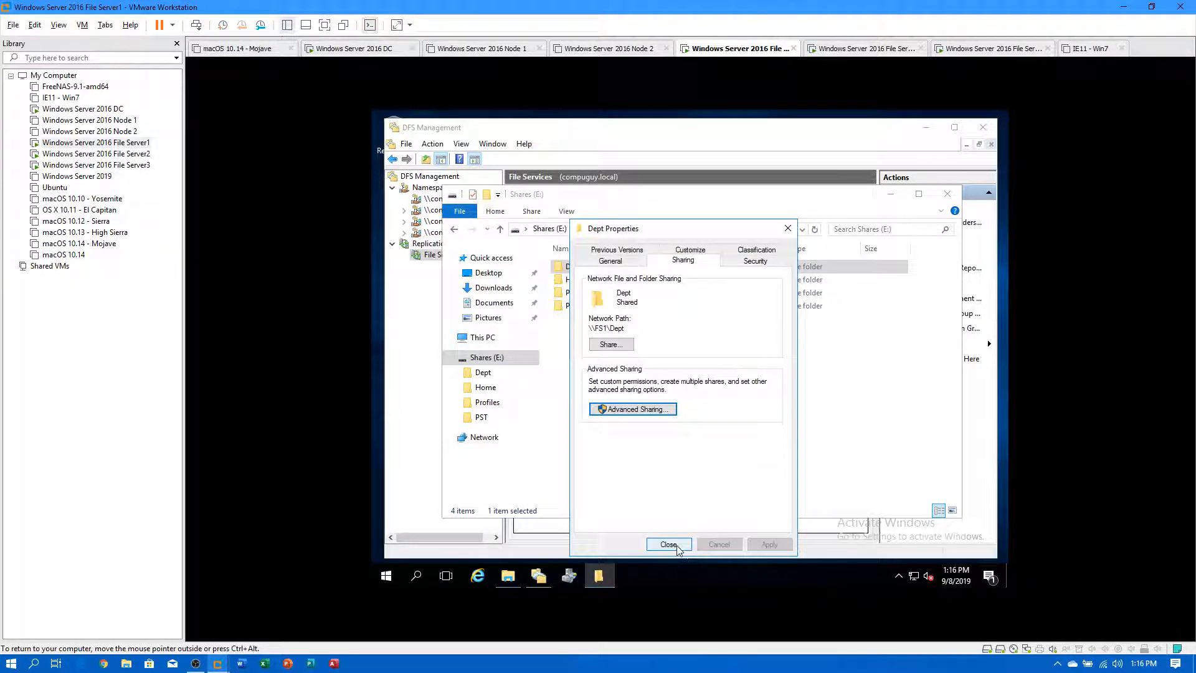
{"action": "left_click", "coordinate": [669, 544]}
Confirm the Home and Profiles folders are shared at \\FS1 paths.
{"action": "left_click", "coordinate": [576, 282]}
{"action": "right_click", "coordinate": [576, 283]}
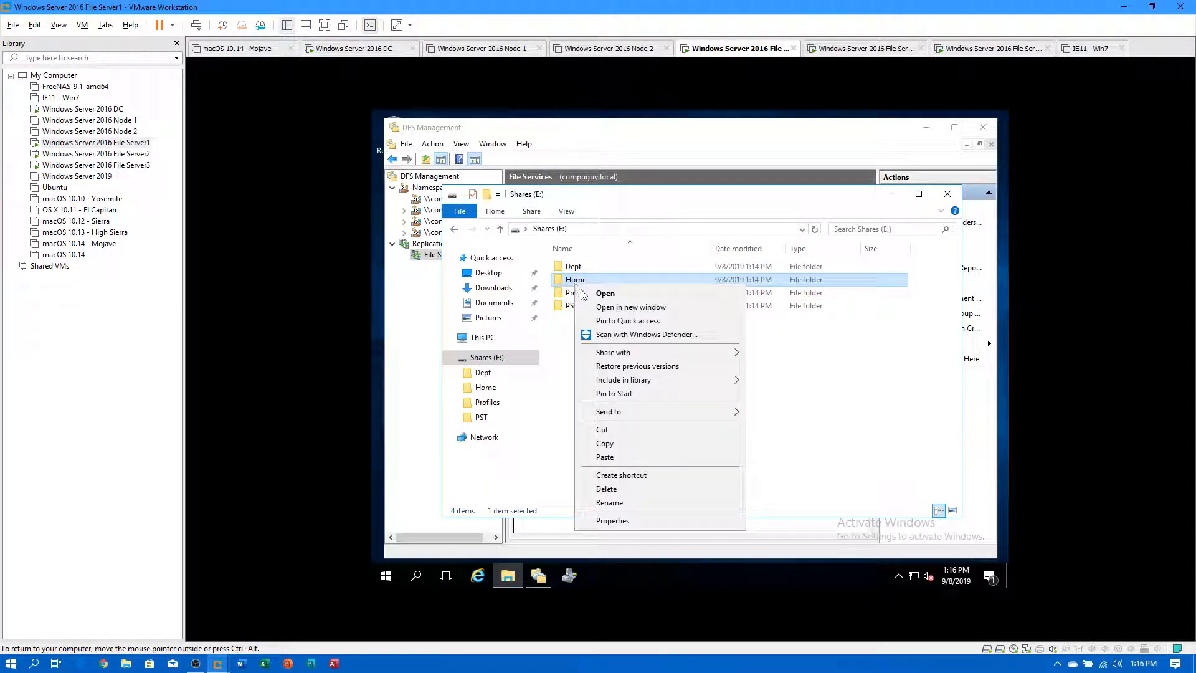
{"action": "left_click", "coordinate": [600, 522]}
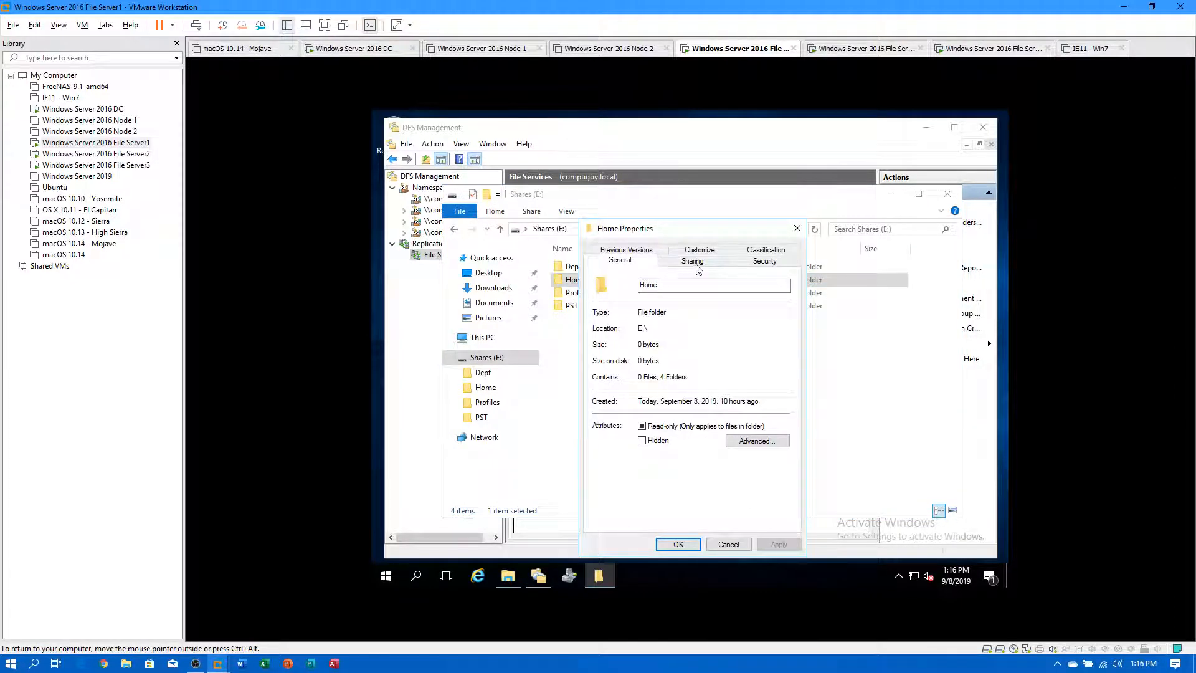
{"action": "left_click", "coordinate": [696, 264]}
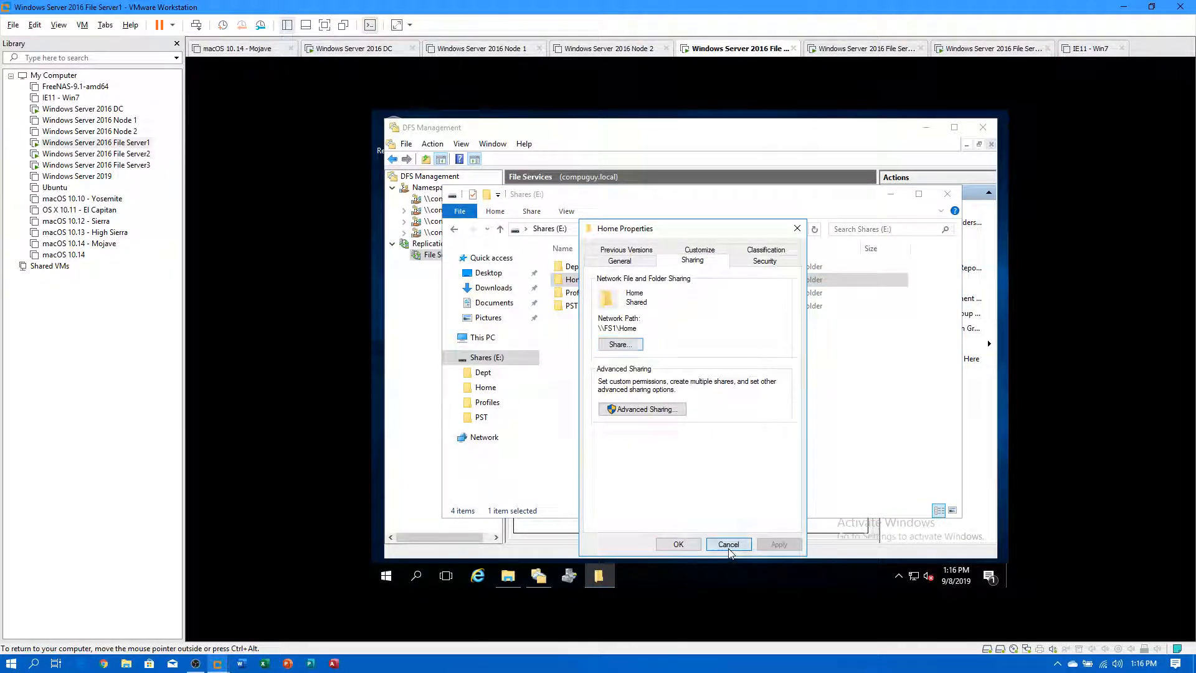
{"action": "left_click", "coordinate": [711, 545]}
{"action": "right_click", "coordinate": [590, 295]}
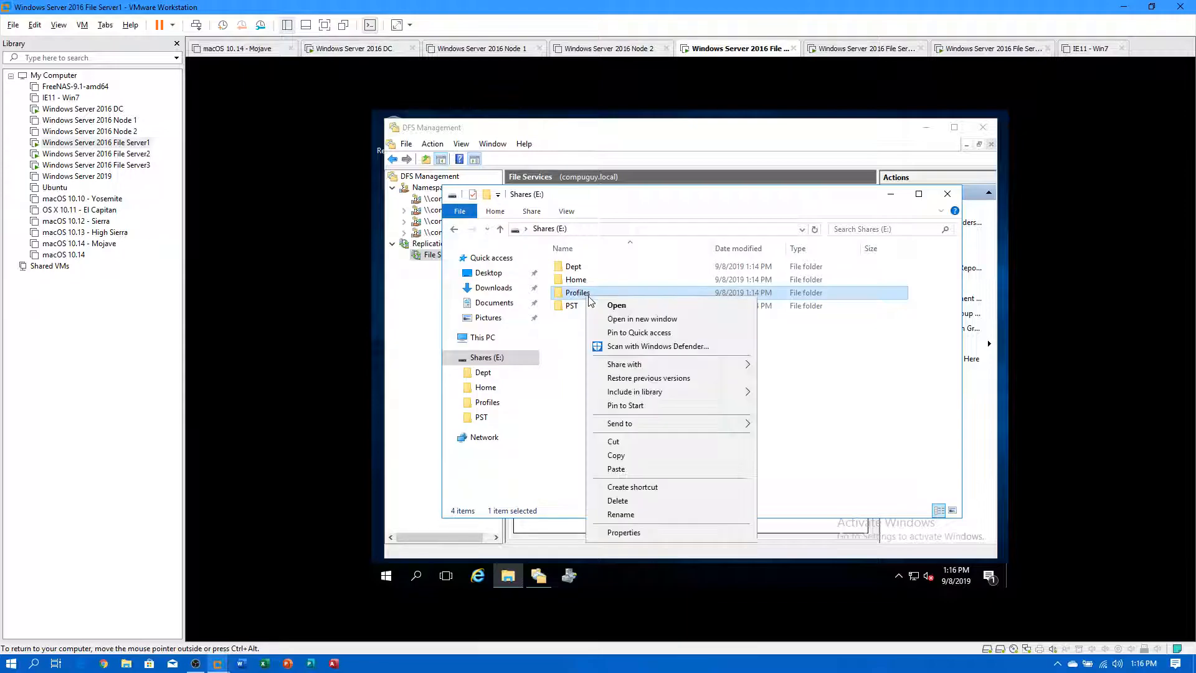
{"action": "left_click", "coordinate": [624, 532]}
{"action": "left_click", "coordinate": [705, 263]}
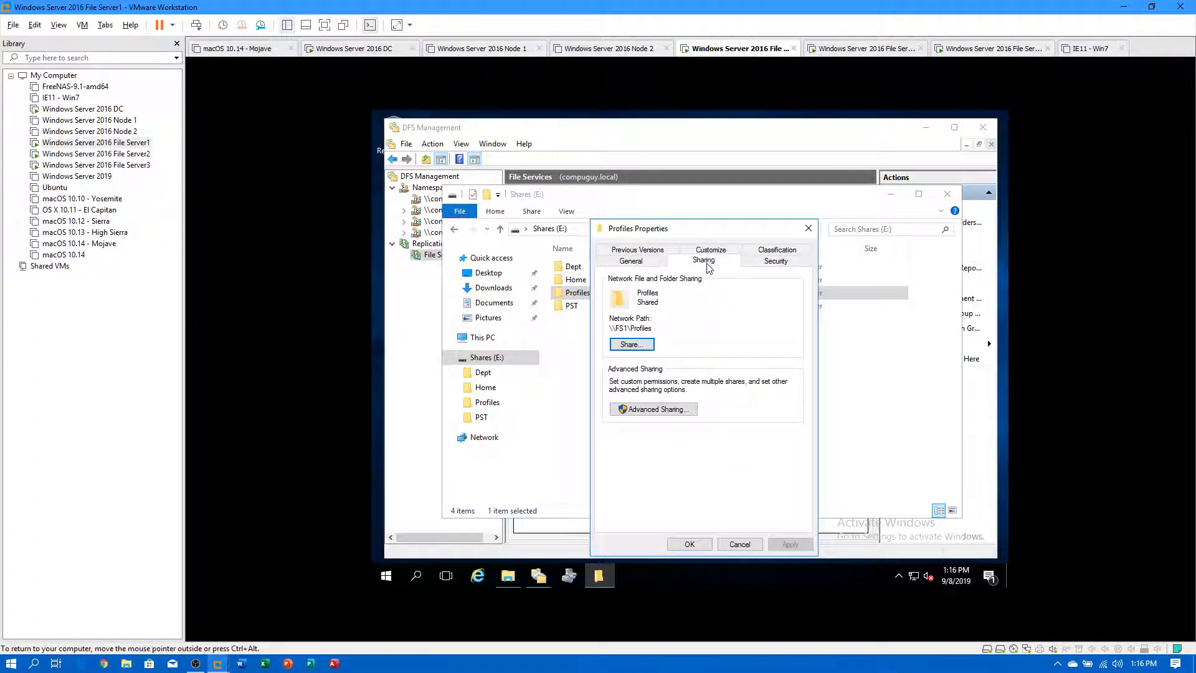
{"action": "left_click", "coordinate": [741, 544]}
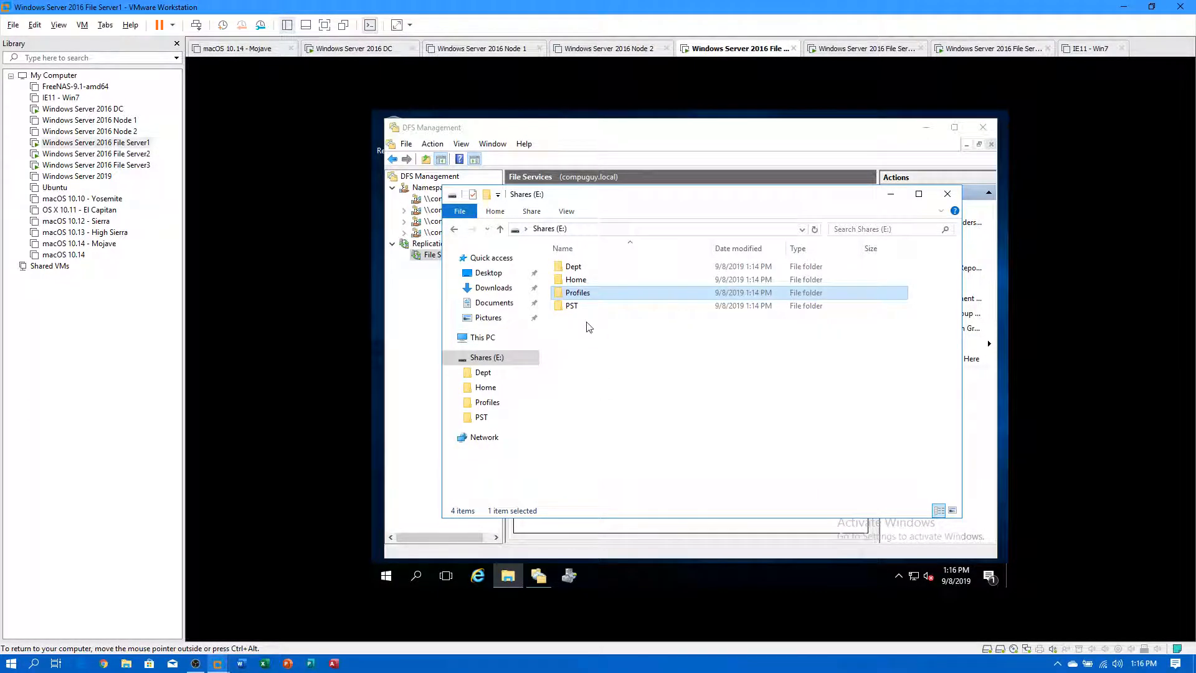
Confirm the PST folder's sharing, then switch to the File Server2 VM.
{"action": "right_click", "coordinate": [574, 306]}
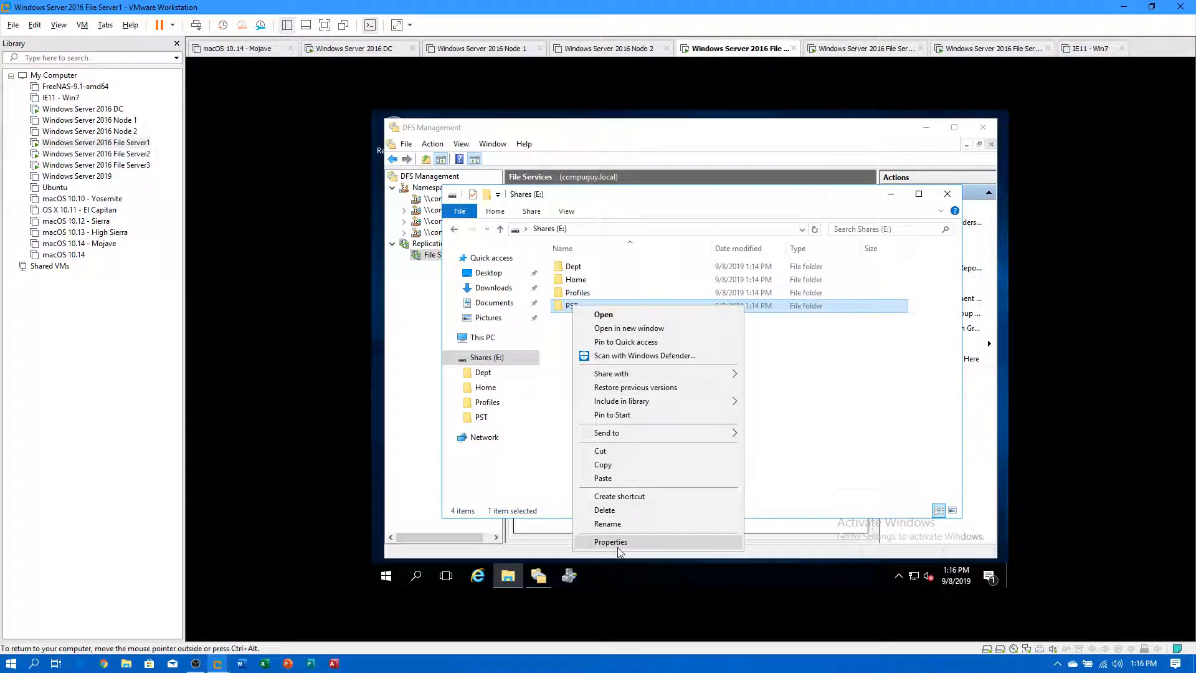
{"action": "left_click", "coordinate": [623, 546]}
{"action": "left_click", "coordinate": [689, 253]}
{"action": "left_click", "coordinate": [689, 250]}
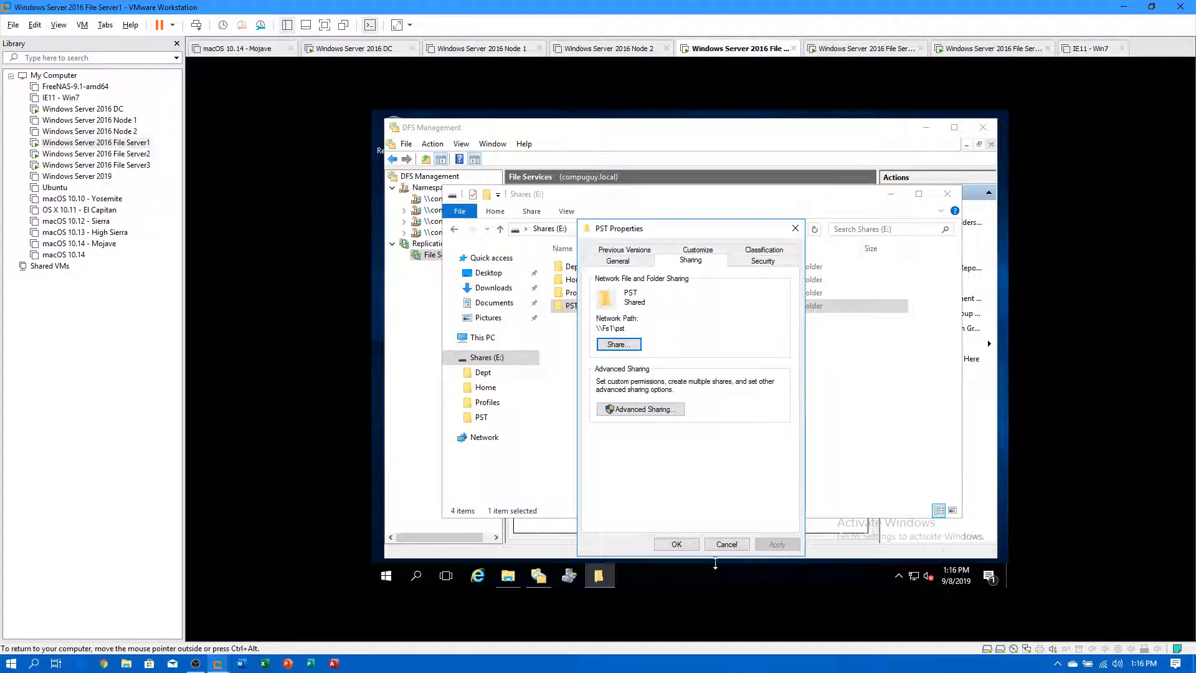
{"action": "left_click", "coordinate": [726, 544]}
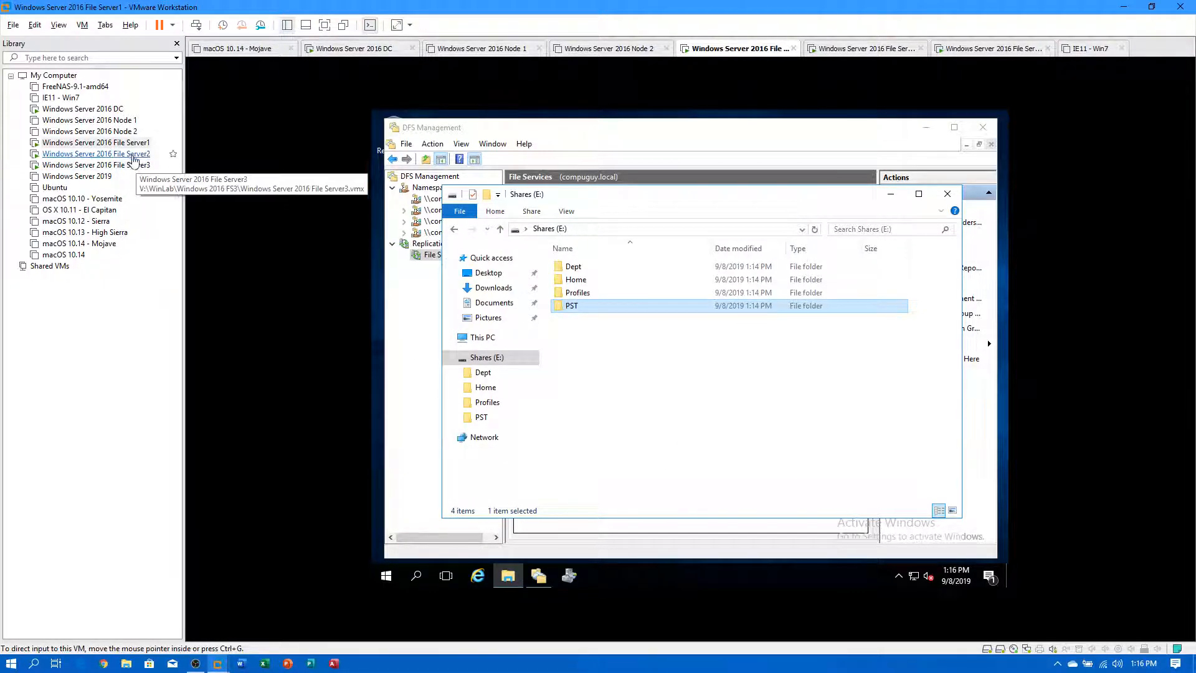
{"action": "left_click", "coordinate": [132, 154]}
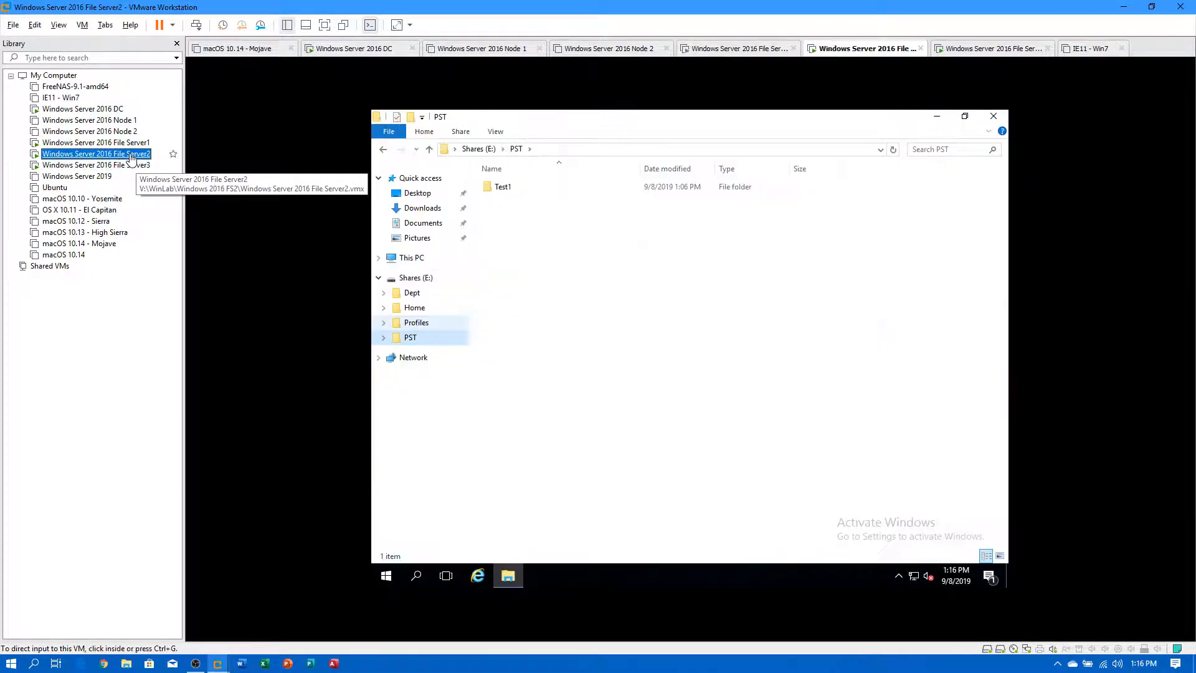
Share the Dept folder on File Server2's Shares (E:) drive.
{"action": "left_click", "coordinate": [395, 284]}
{"action": "left_click", "coordinate": [399, 279]}
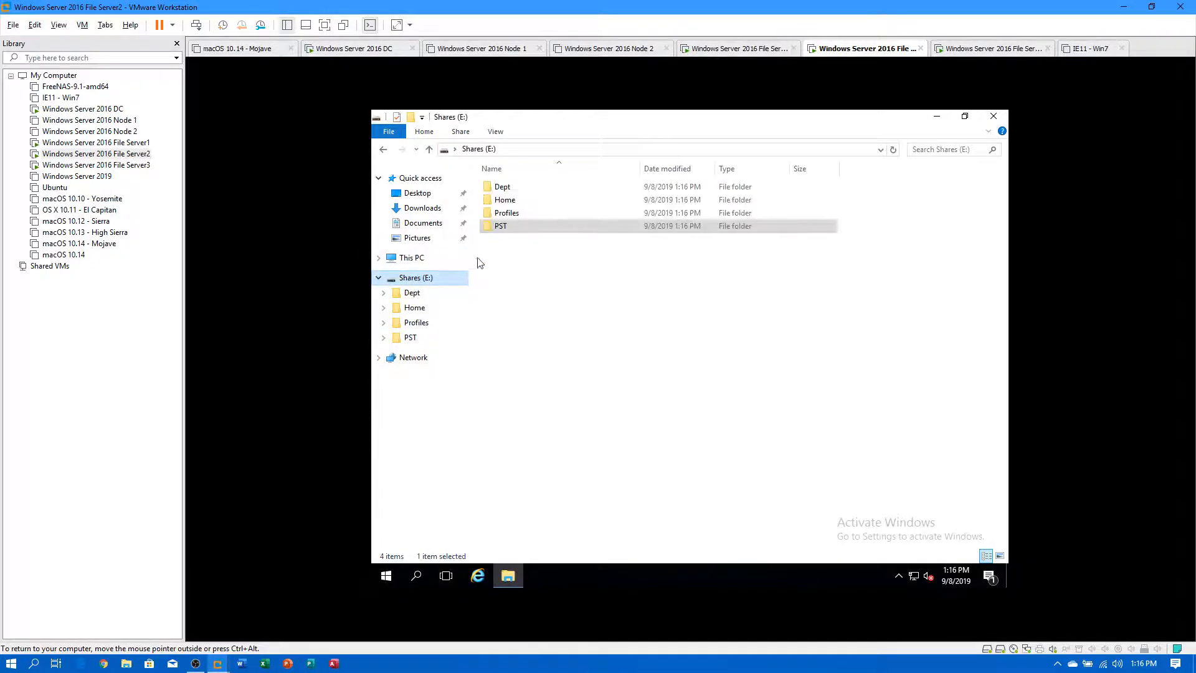
{"action": "right_click", "coordinate": [504, 186]}
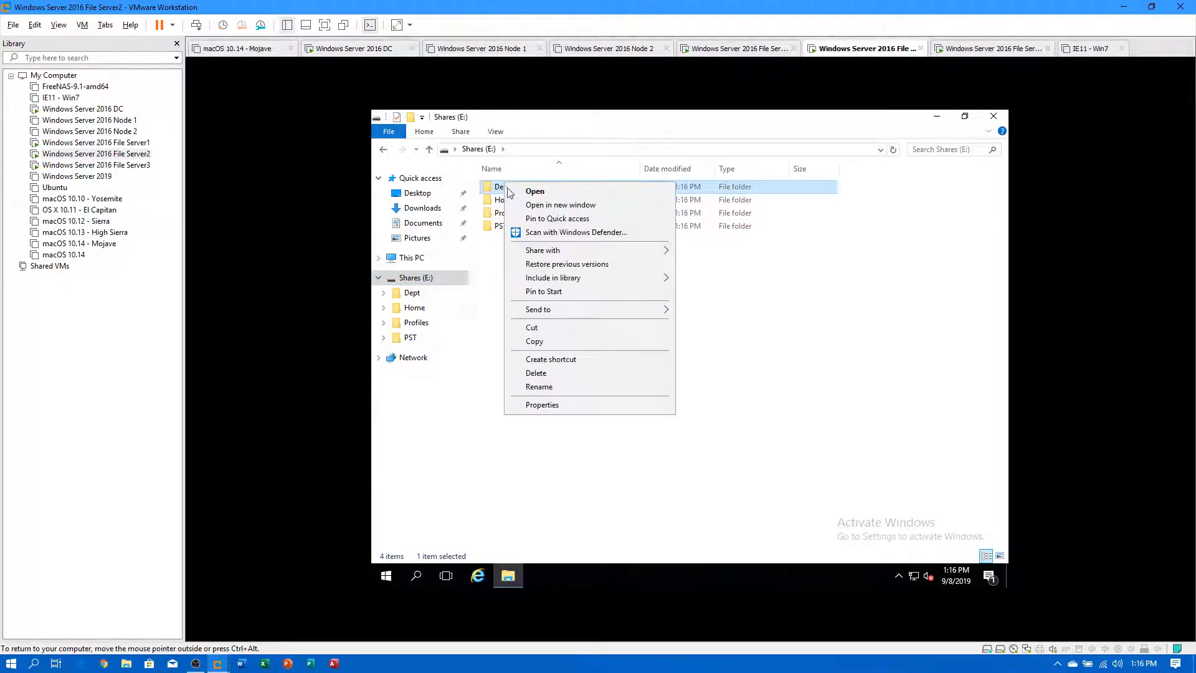
{"action": "left_click", "coordinate": [534, 405]}
{"action": "left_click", "coordinate": [640, 226]}
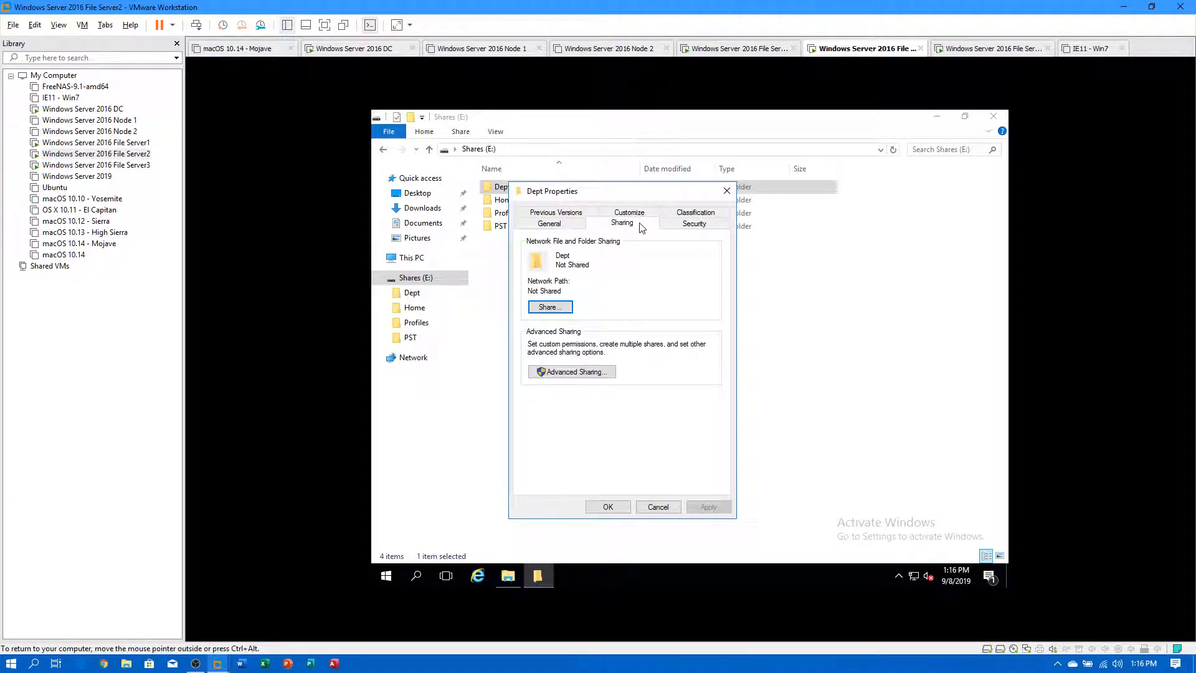
{"action": "left_click", "coordinate": [550, 307]}
{"action": "left_click", "coordinate": [739, 486]}
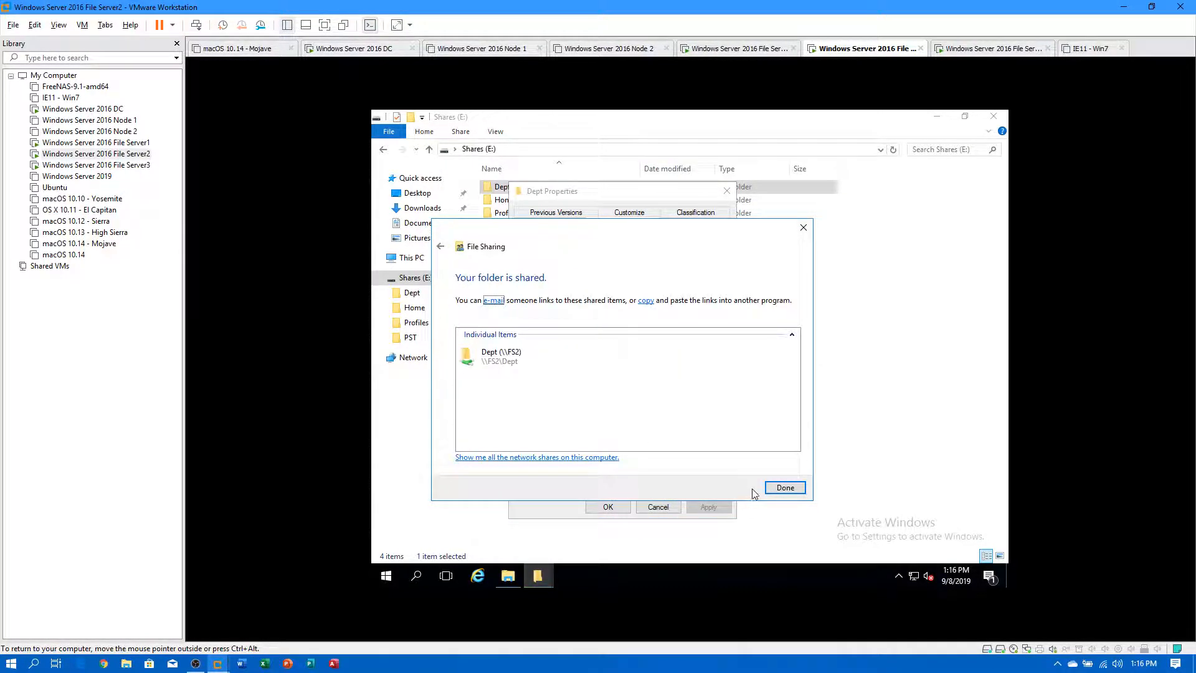
{"action": "left_click", "coordinate": [783, 487]}
{"action": "left_click", "coordinate": [608, 506]}
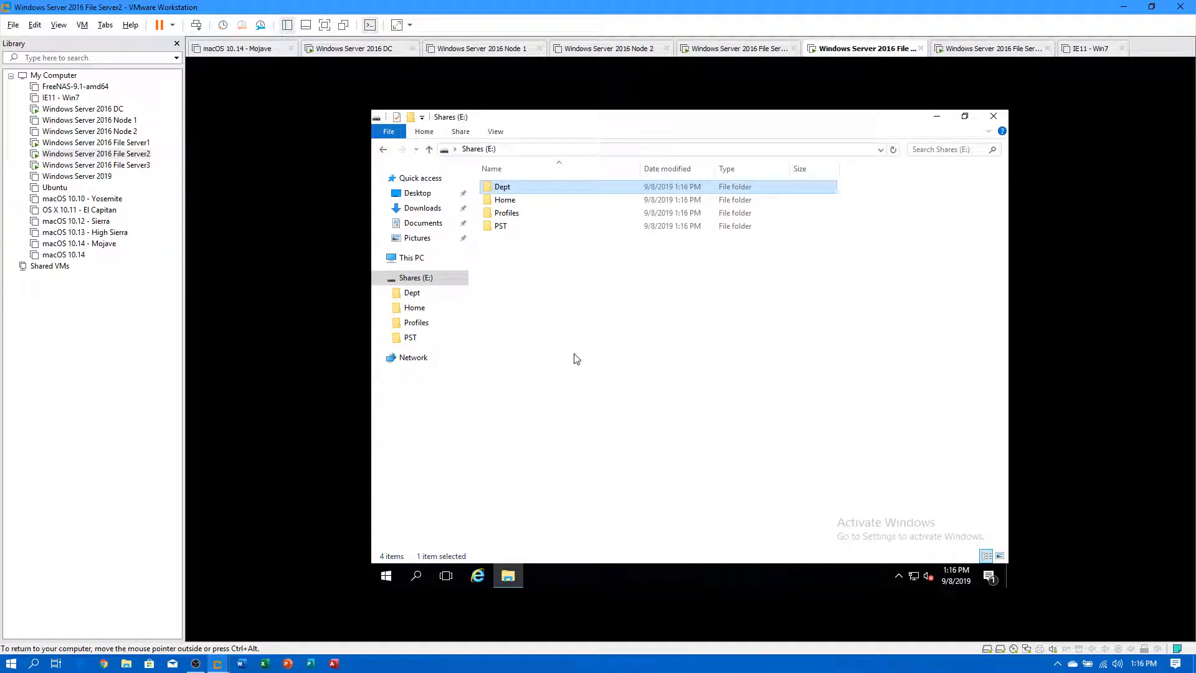
Share the Home folder, resolving the prompt about its previously shared subfolder.
{"action": "right_click", "coordinate": [508, 200]}
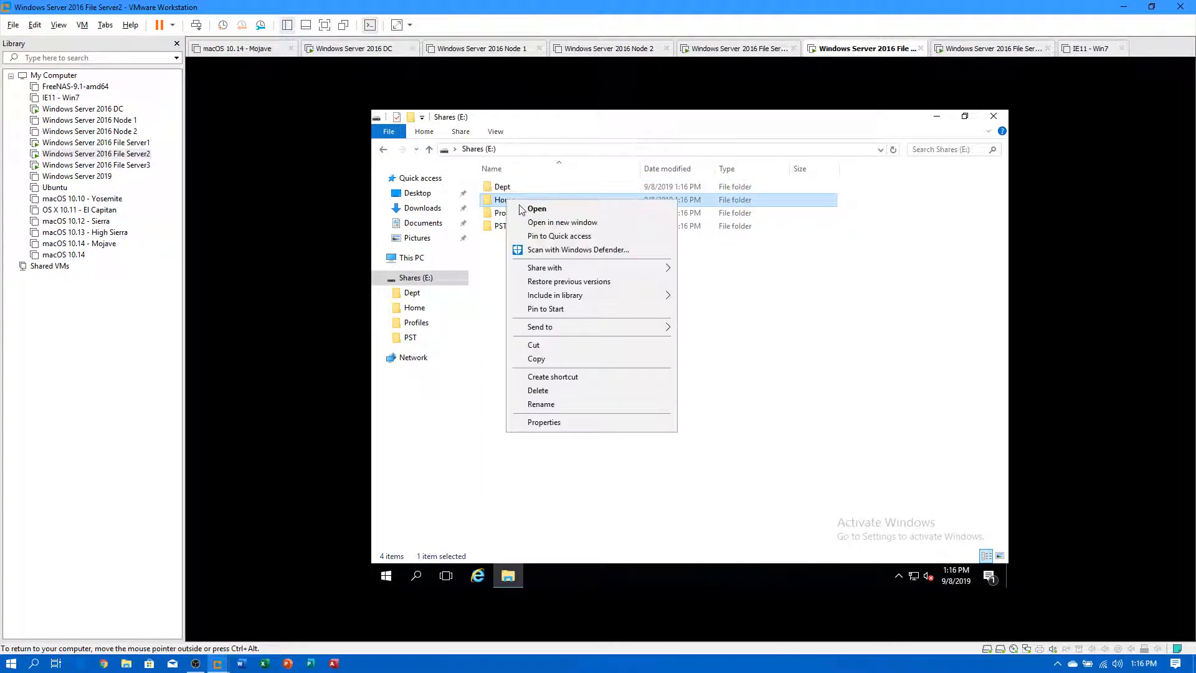
{"action": "left_click", "coordinate": [535, 424]}
{"action": "left_click", "coordinate": [610, 243]}
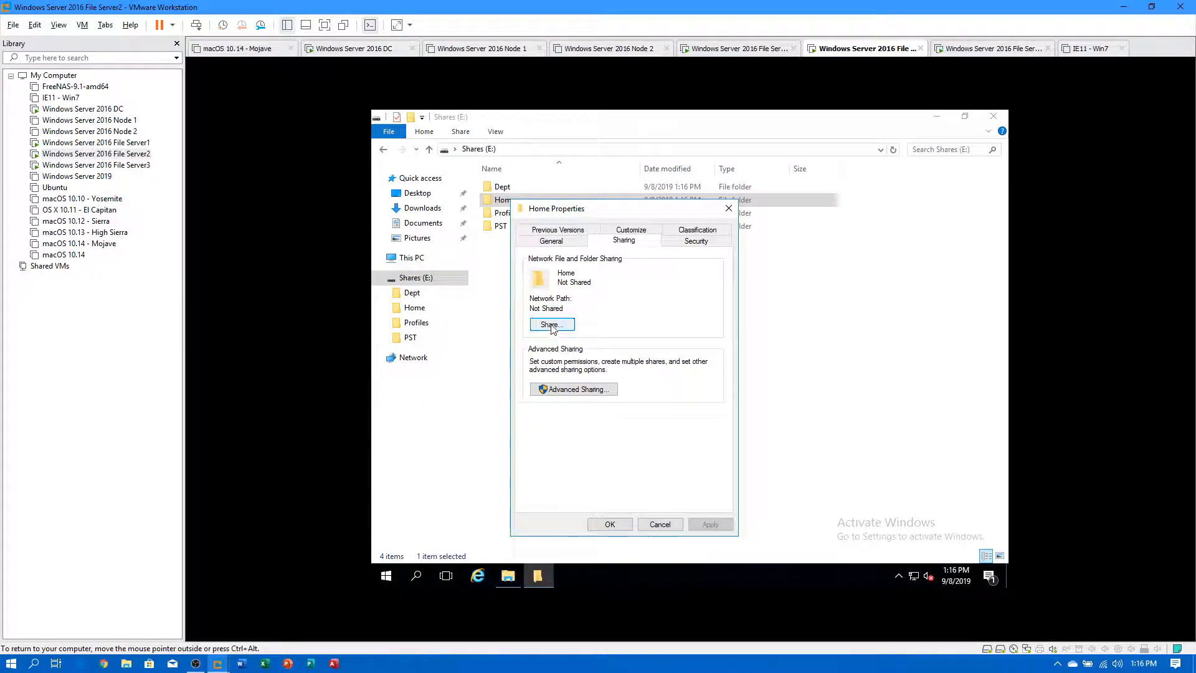
{"action": "left_click", "coordinate": [564, 395]}
{"action": "left_click", "coordinate": [723, 506]}
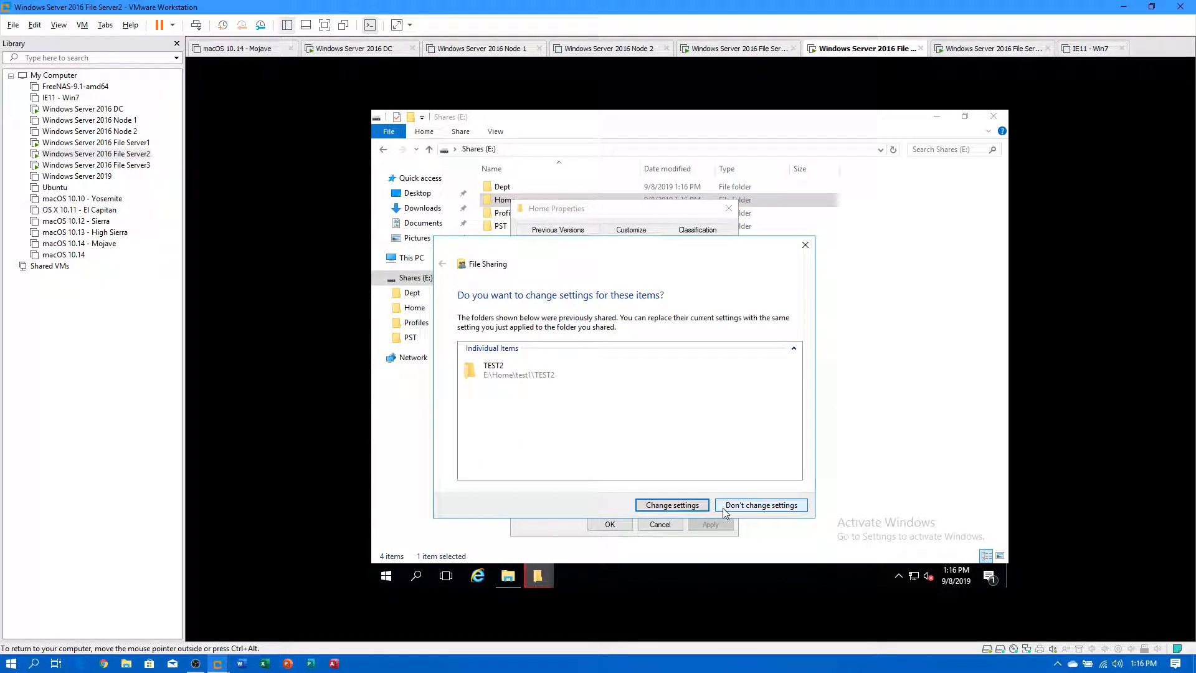
{"action": "left_click", "coordinate": [694, 507]}
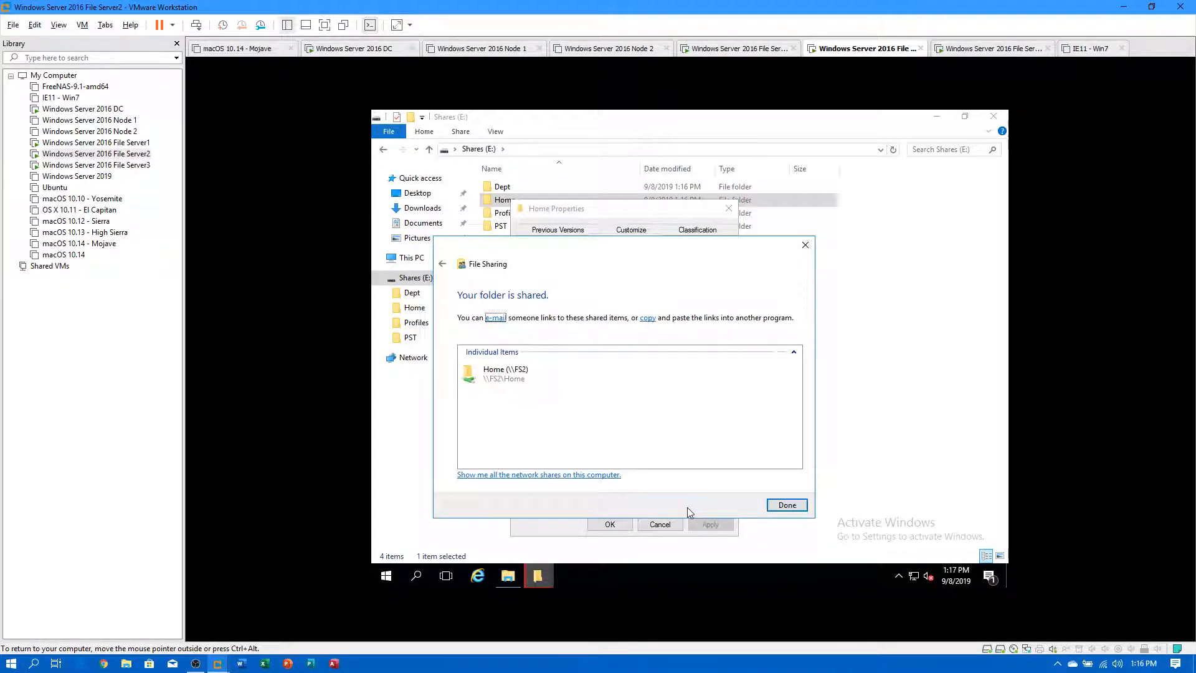
{"action": "left_click", "coordinate": [778, 508]}
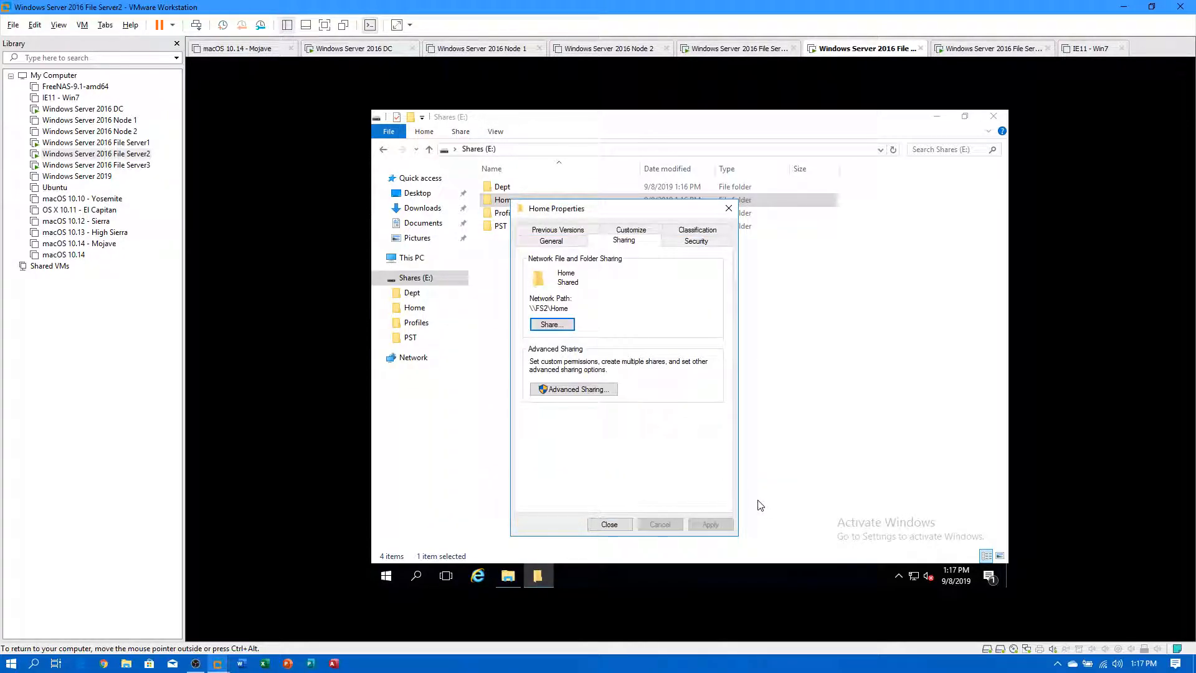
{"action": "left_click", "coordinate": [610, 524]}
Share the Profiles folder on the network.
{"action": "left_click", "coordinate": [504, 213]}
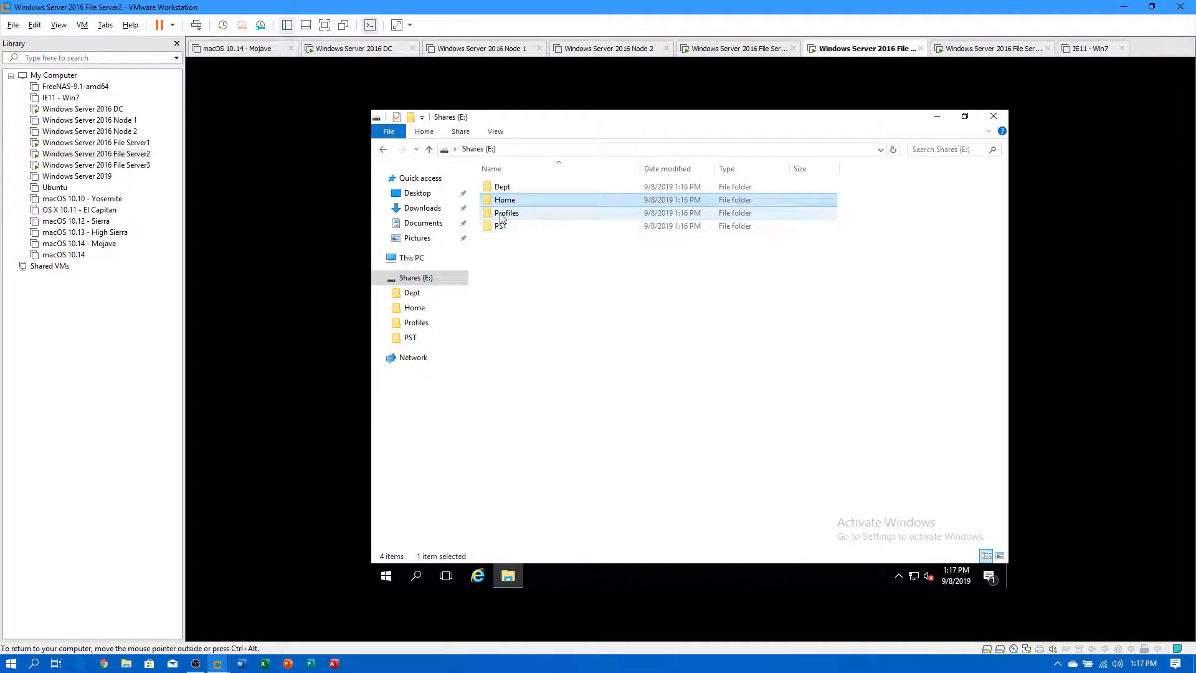
{"action": "right_click", "coordinate": [503, 213]}
{"action": "left_click", "coordinate": [538, 437]}
{"action": "left_click", "coordinate": [617, 255]}
{"action": "left_click", "coordinate": [558, 339]}
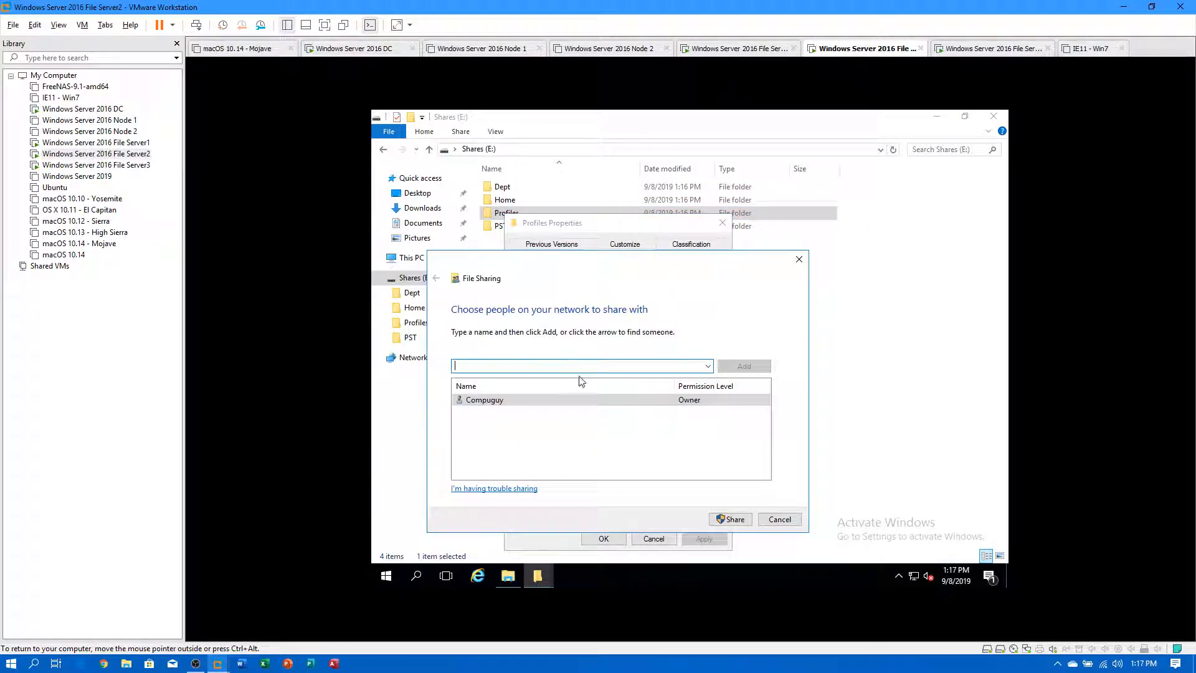
{"action": "left_click", "coordinate": [729, 519]}
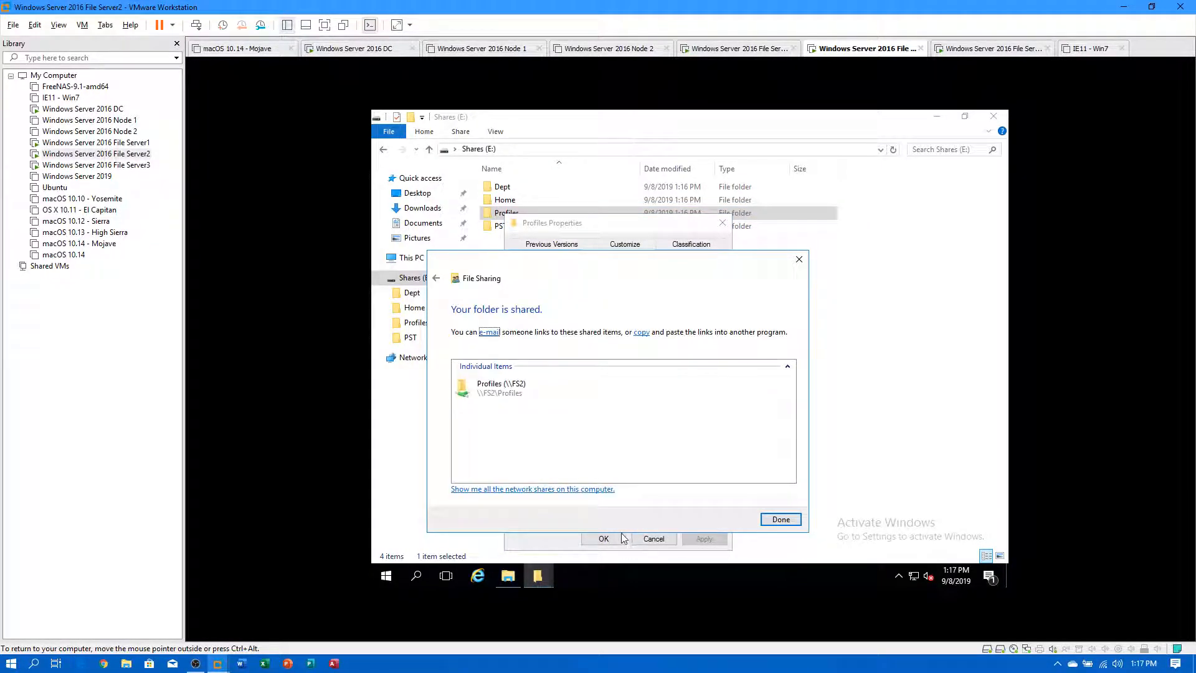
{"action": "left_click", "coordinate": [781, 520]}
{"action": "left_click", "coordinate": [603, 539]}
Share the PST folder, then switch to the File Server3 VM.
{"action": "right_click", "coordinate": [506, 232]}
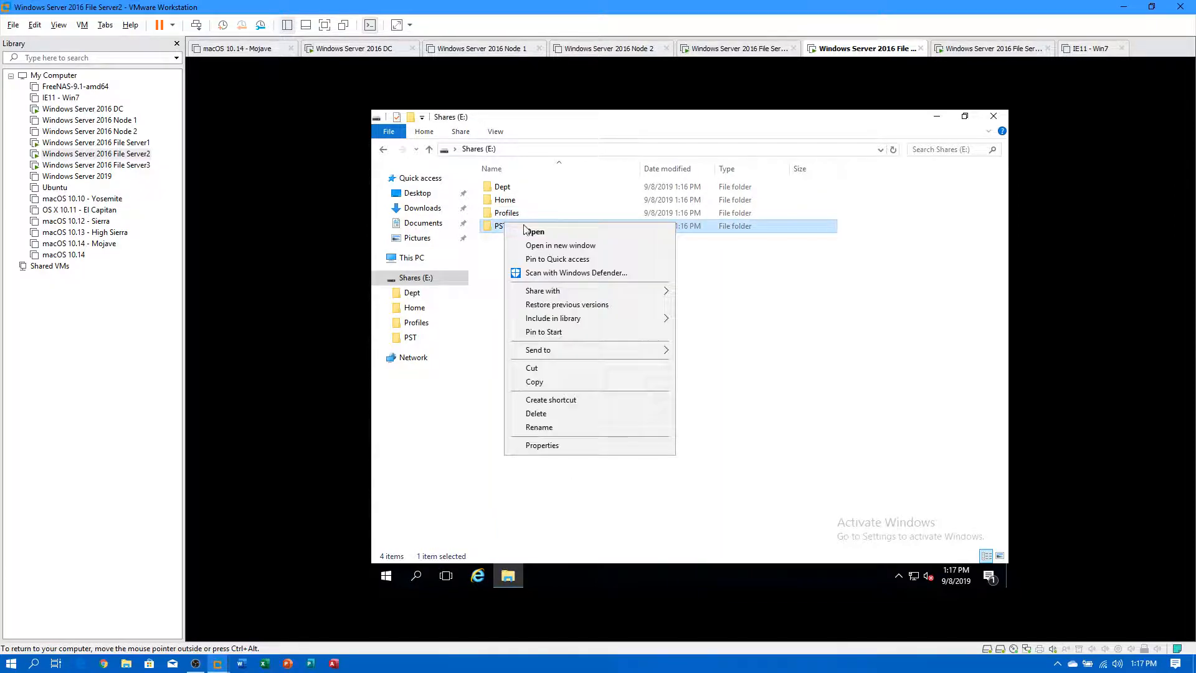
{"action": "left_click", "coordinate": [536, 446]}
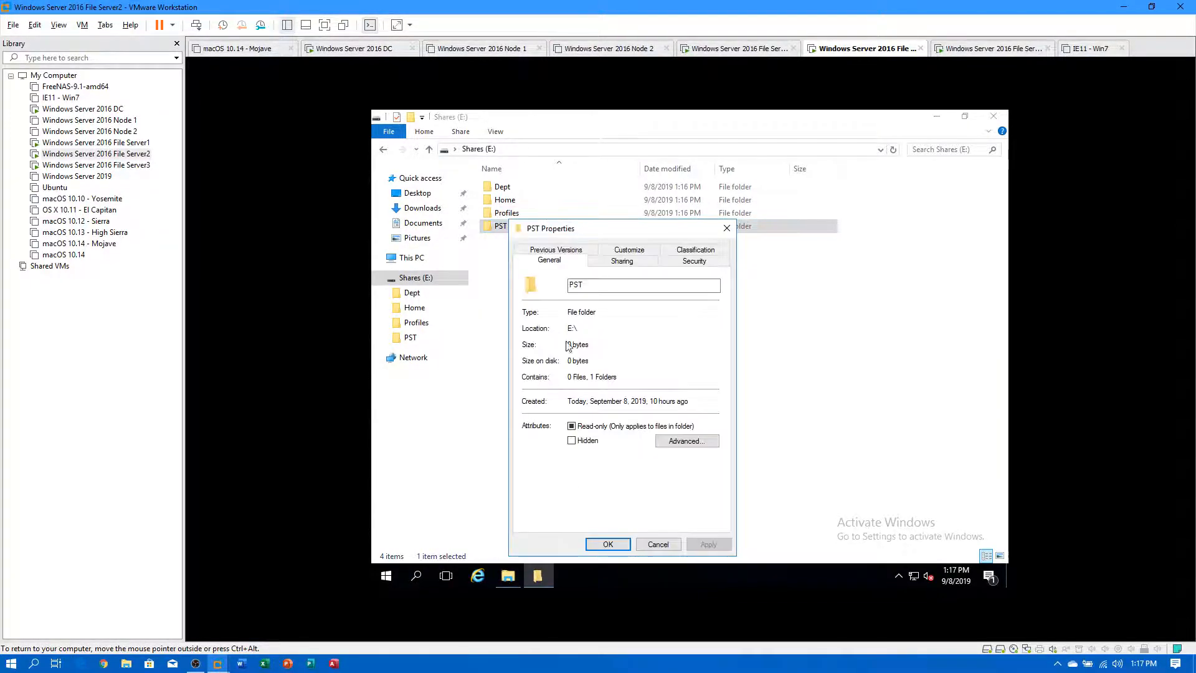
{"action": "left_click", "coordinate": [614, 262]}
{"action": "left_click", "coordinate": [560, 342]}
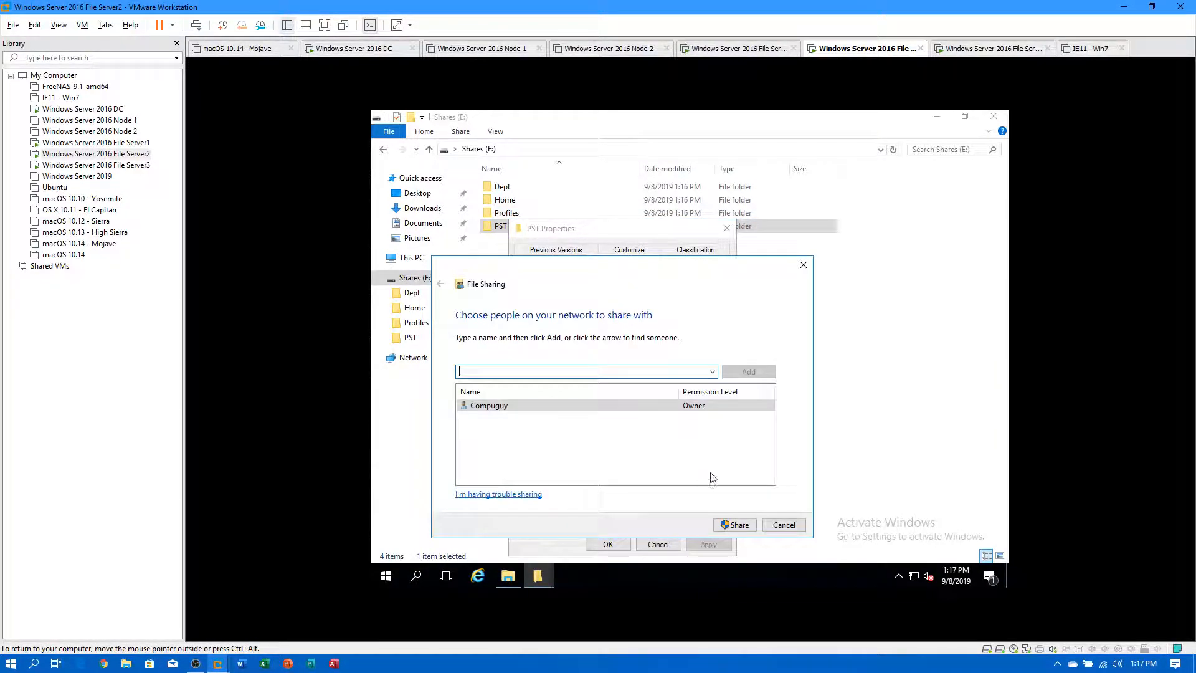
{"action": "left_click", "coordinate": [738, 525]}
{"action": "left_click", "coordinate": [782, 525]}
{"action": "left_click", "coordinate": [607, 545]}
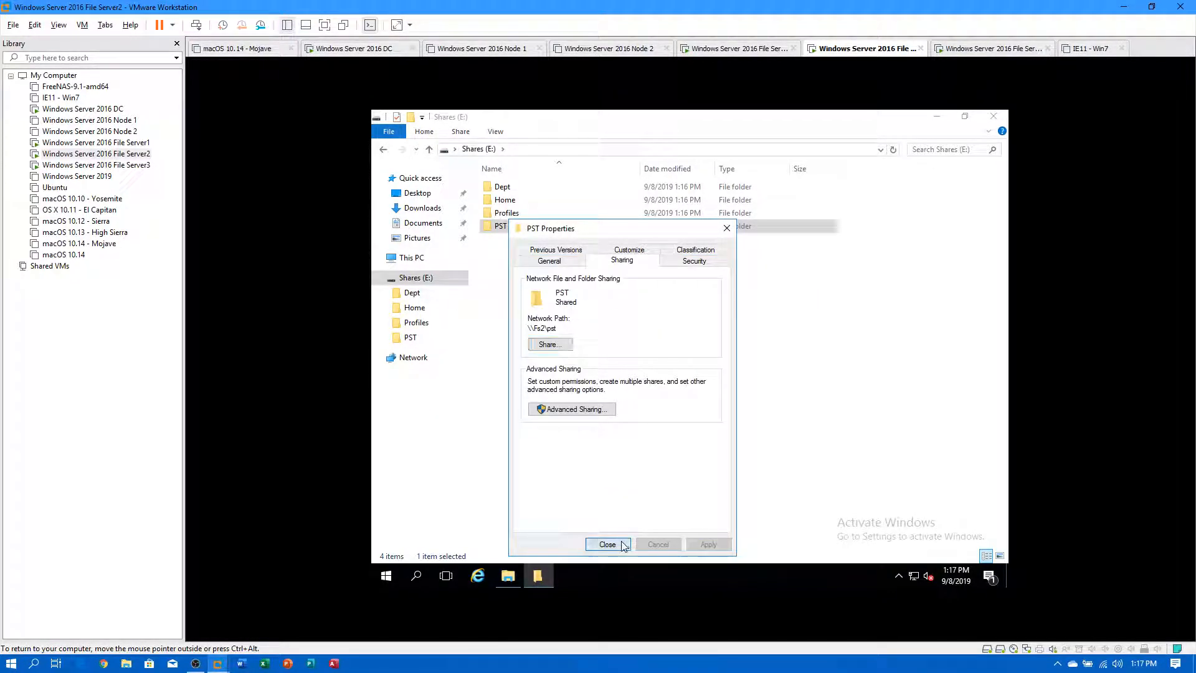
{"action": "left_click", "coordinate": [124, 166]}
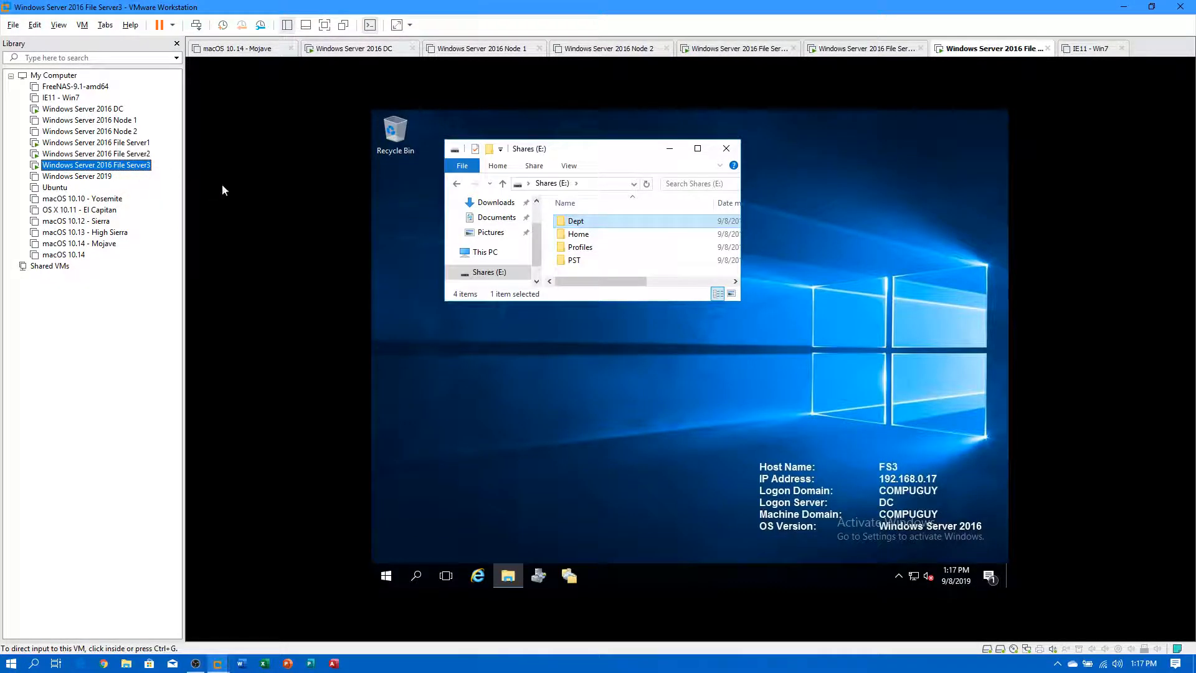
Share the Dept folder on FS3's Shares (E:) drive through its Sharing properties.
{"action": "right_click", "coordinate": [568, 223]}
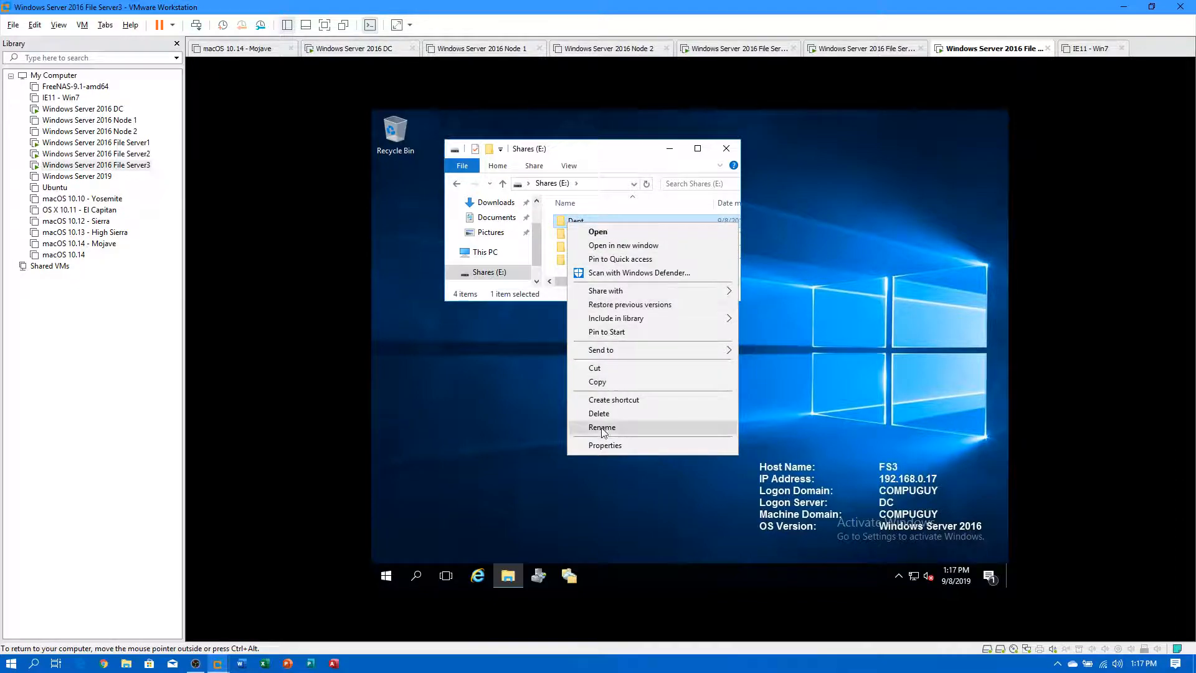
{"action": "left_click", "coordinate": [606, 443]}
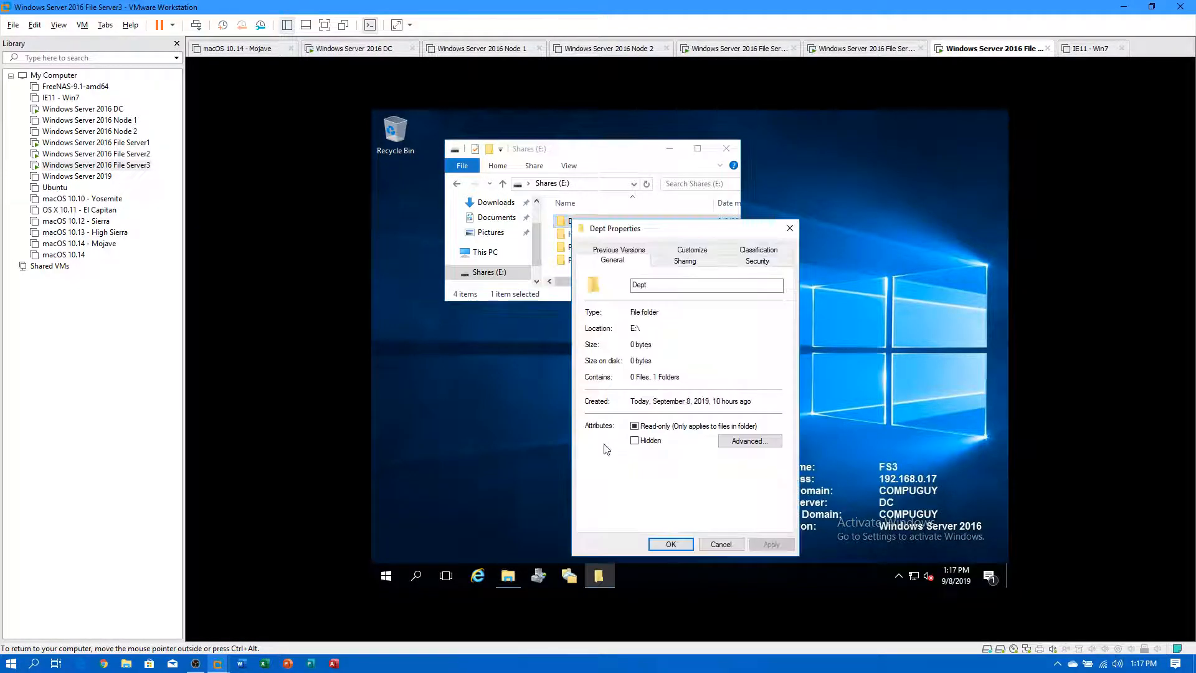
{"action": "left_click", "coordinate": [685, 261]}
{"action": "left_click", "coordinate": [614, 350]}
{"action": "left_click", "coordinate": [801, 524]}
{"action": "left_click", "coordinate": [845, 525]}
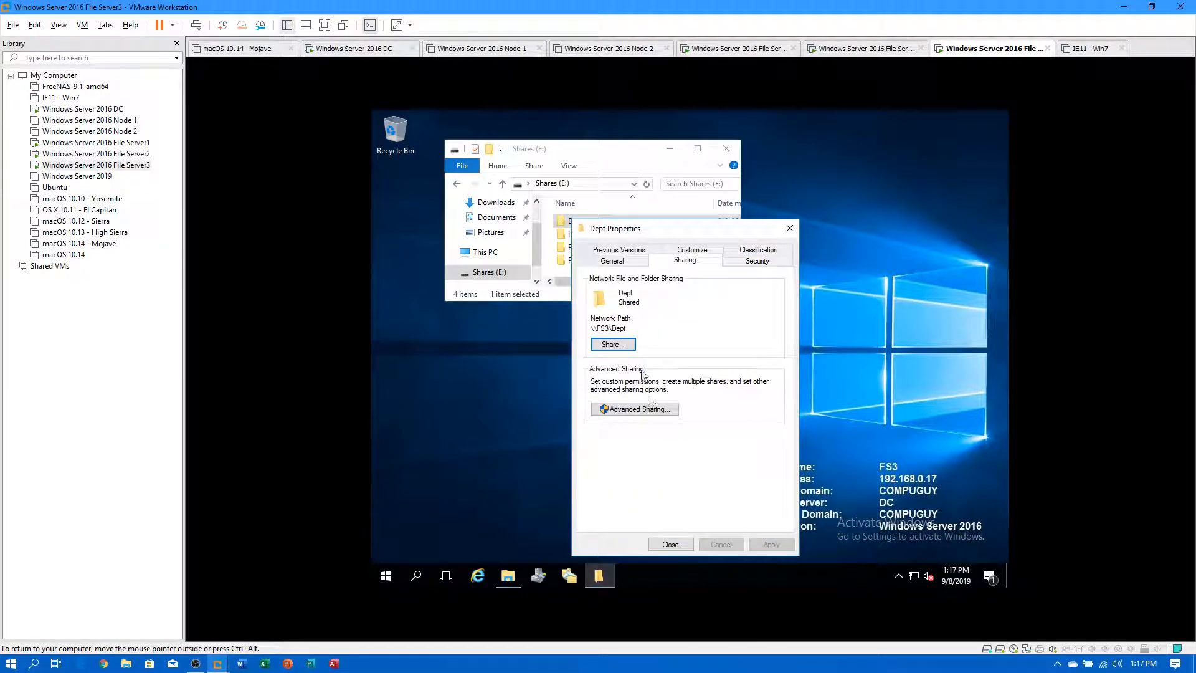
{"action": "left_click", "coordinate": [681, 544]}
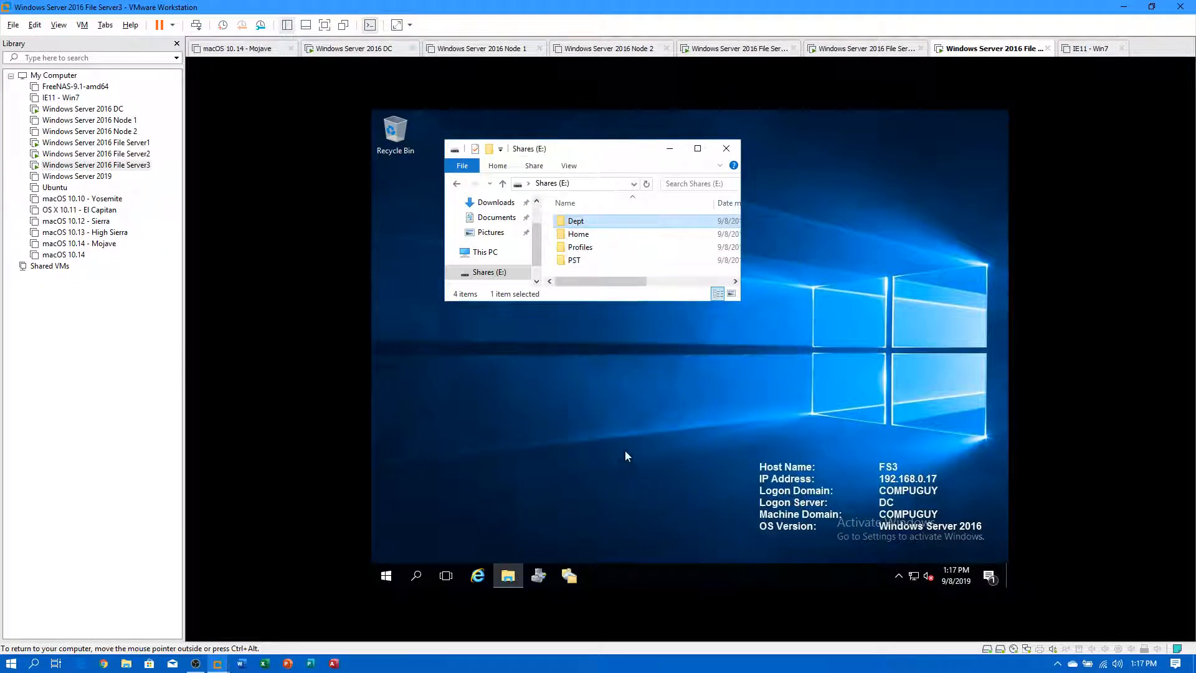
Share the Home folder on FS3's Shares (E:) drive.
{"action": "right_click", "coordinate": [583, 237]}
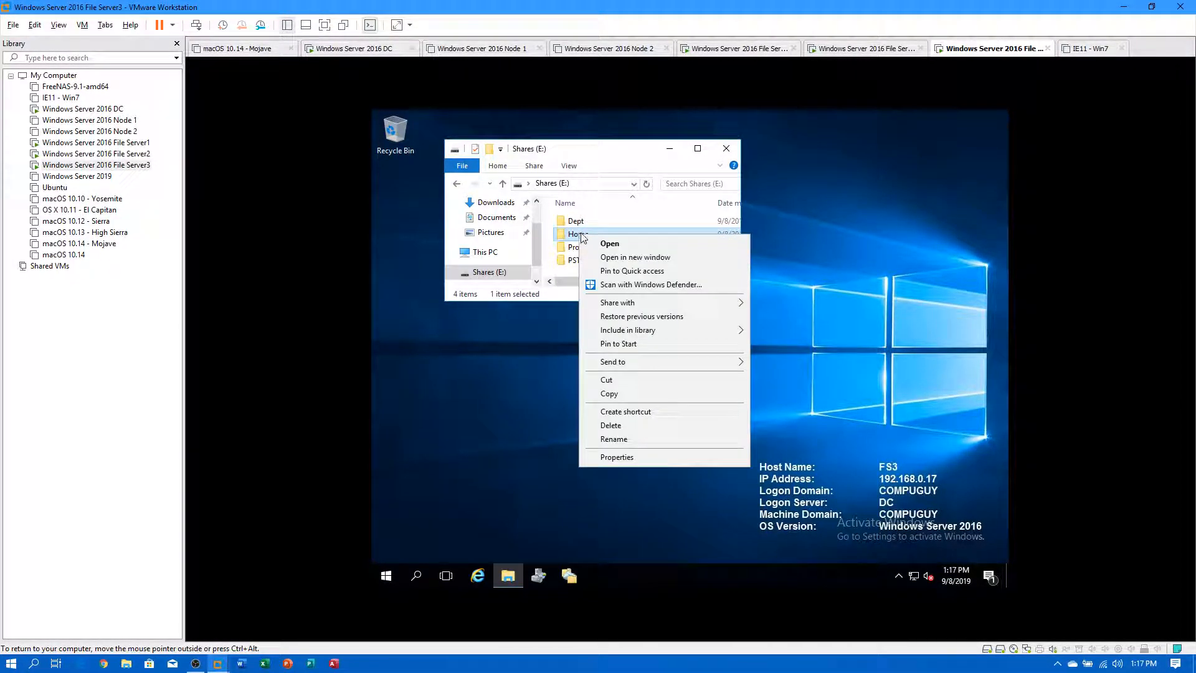
{"action": "left_click", "coordinate": [623, 457]}
{"action": "left_click", "coordinate": [703, 261]}
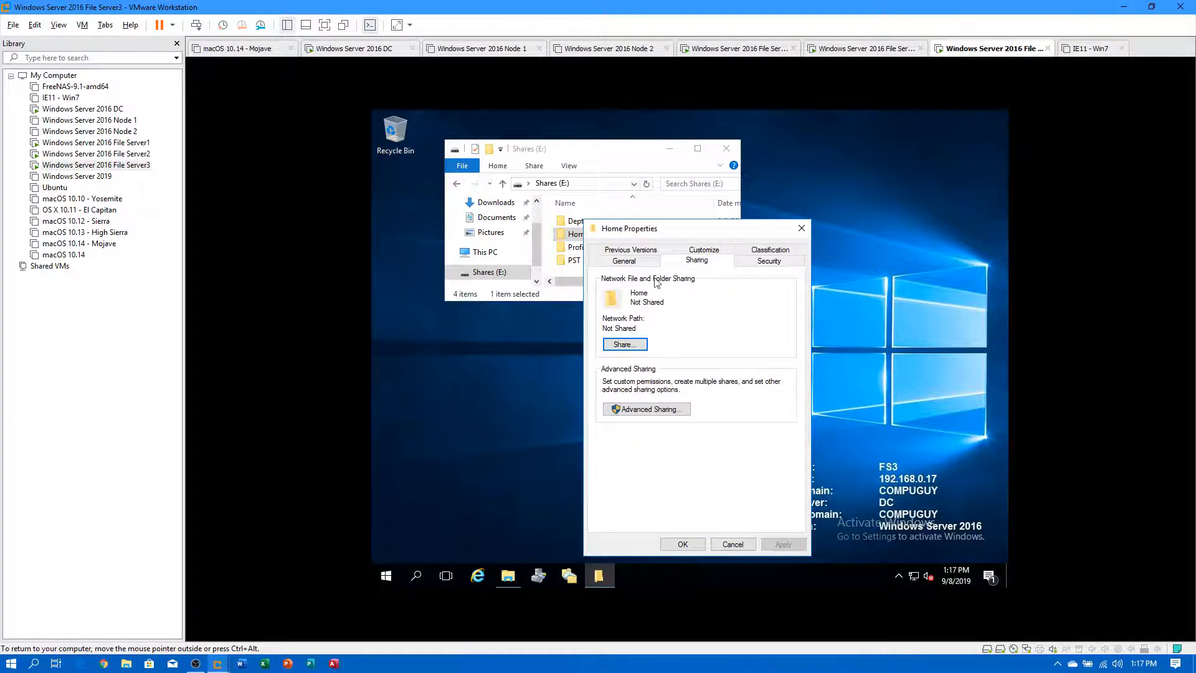
{"action": "left_click", "coordinate": [630, 354]}
{"action": "left_click", "coordinate": [805, 526]}
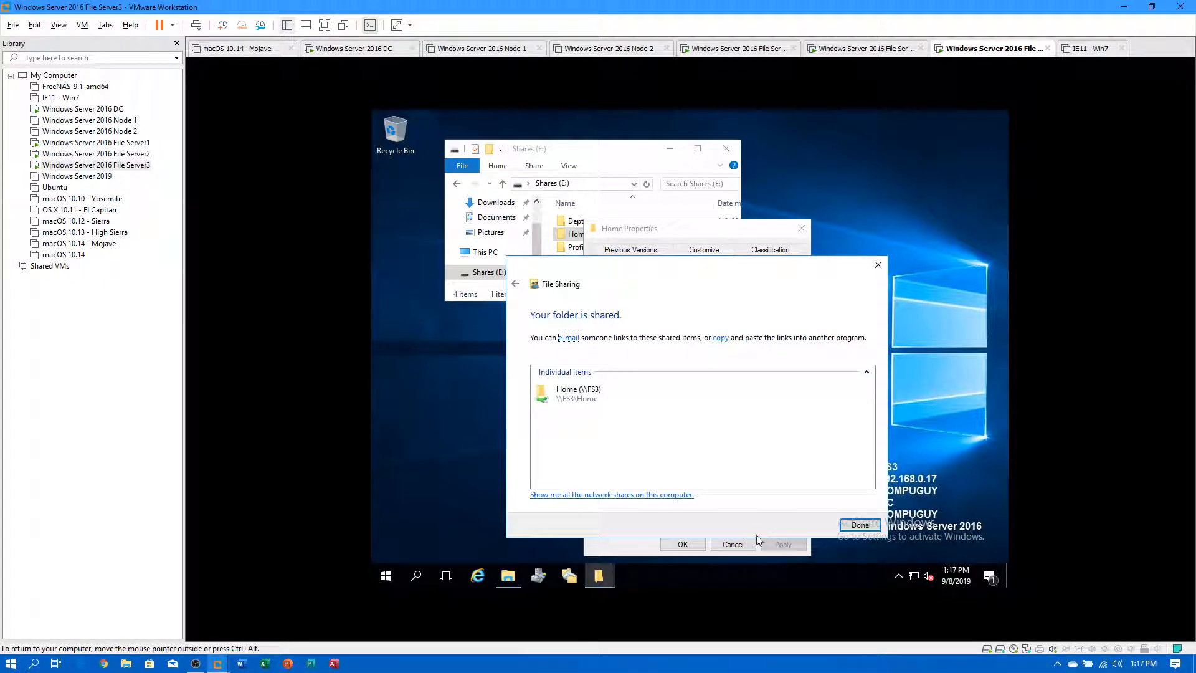
{"action": "left_click", "coordinate": [859, 526]}
{"action": "left_click", "coordinate": [698, 542]}
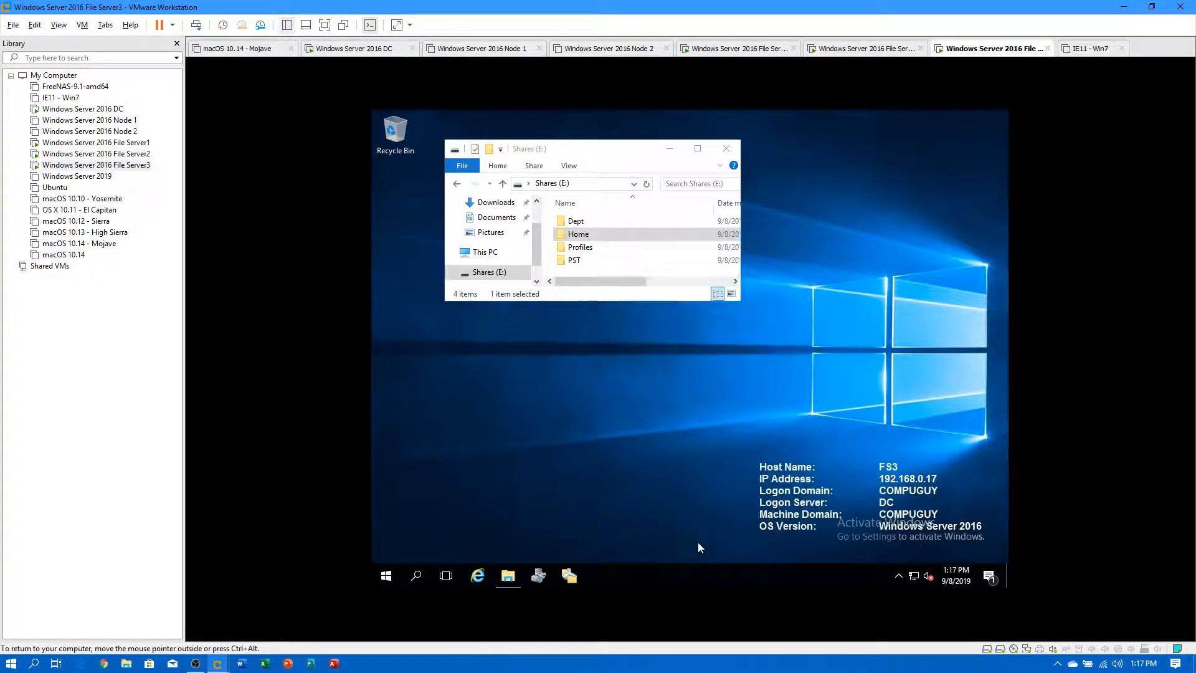
Share the Profiles folder on FS3's Shares (E:) drive.
{"action": "right_click", "coordinate": [582, 250]}
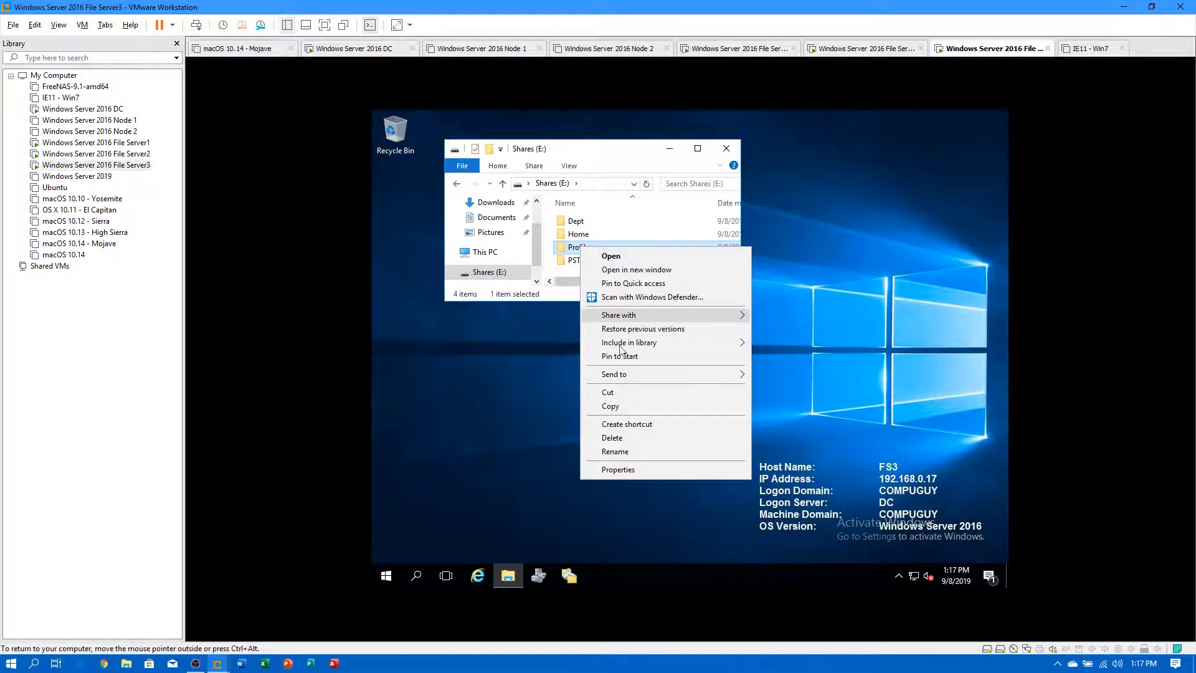
{"action": "left_click", "coordinate": [618, 471]}
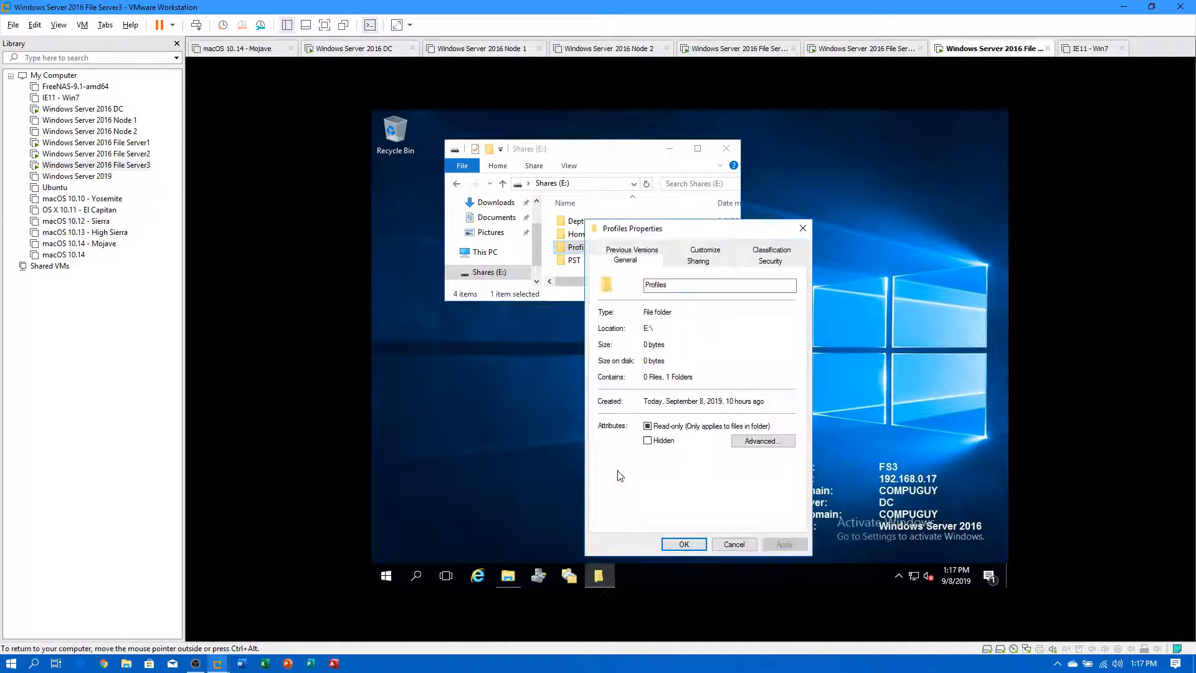
{"action": "left_click", "coordinate": [693, 260]}
{"action": "left_click", "coordinate": [626, 346]}
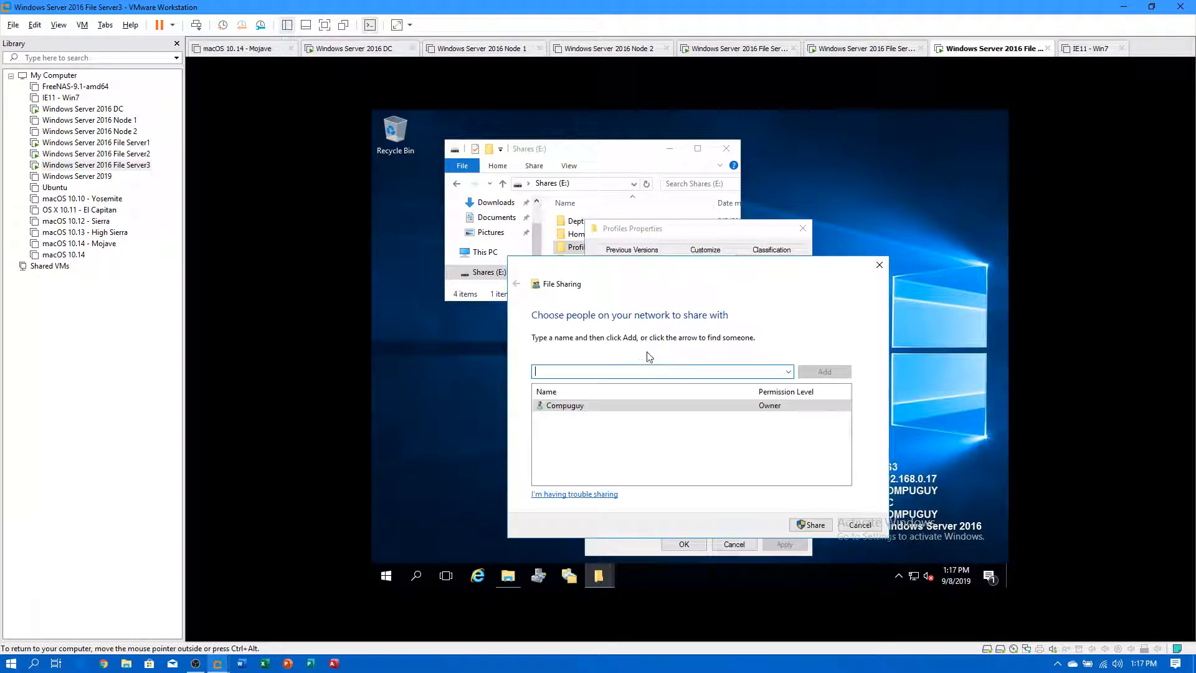
{"action": "left_click", "coordinate": [812, 524]}
{"action": "left_click", "coordinate": [861, 529]}
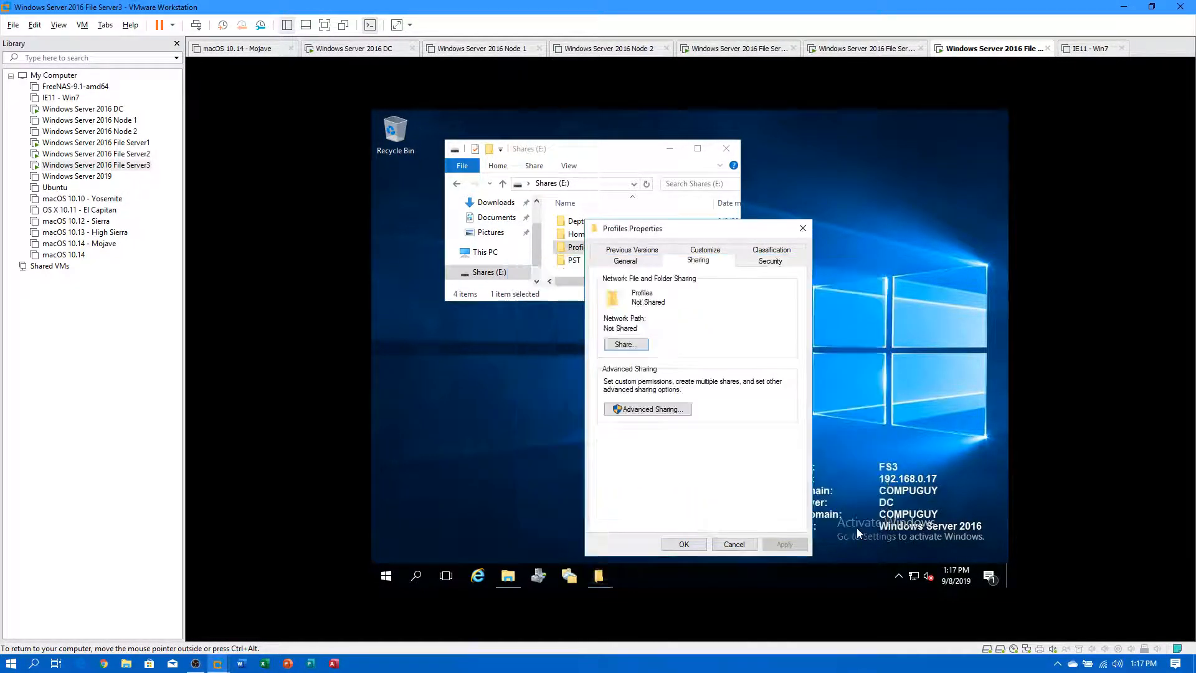
{"action": "left_click", "coordinate": [684, 544]}
Share the PST folder on FS3 as \\Fs3\pst.
{"action": "right_click", "coordinate": [570, 263]}
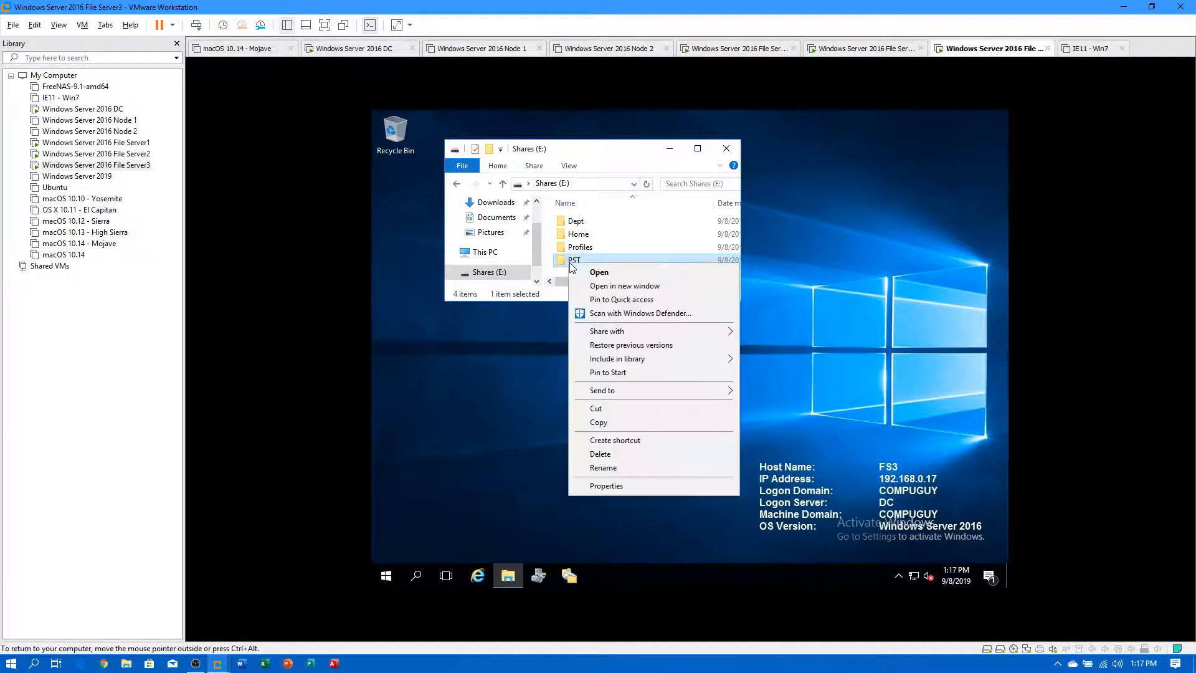
{"action": "left_click", "coordinate": [621, 491]}
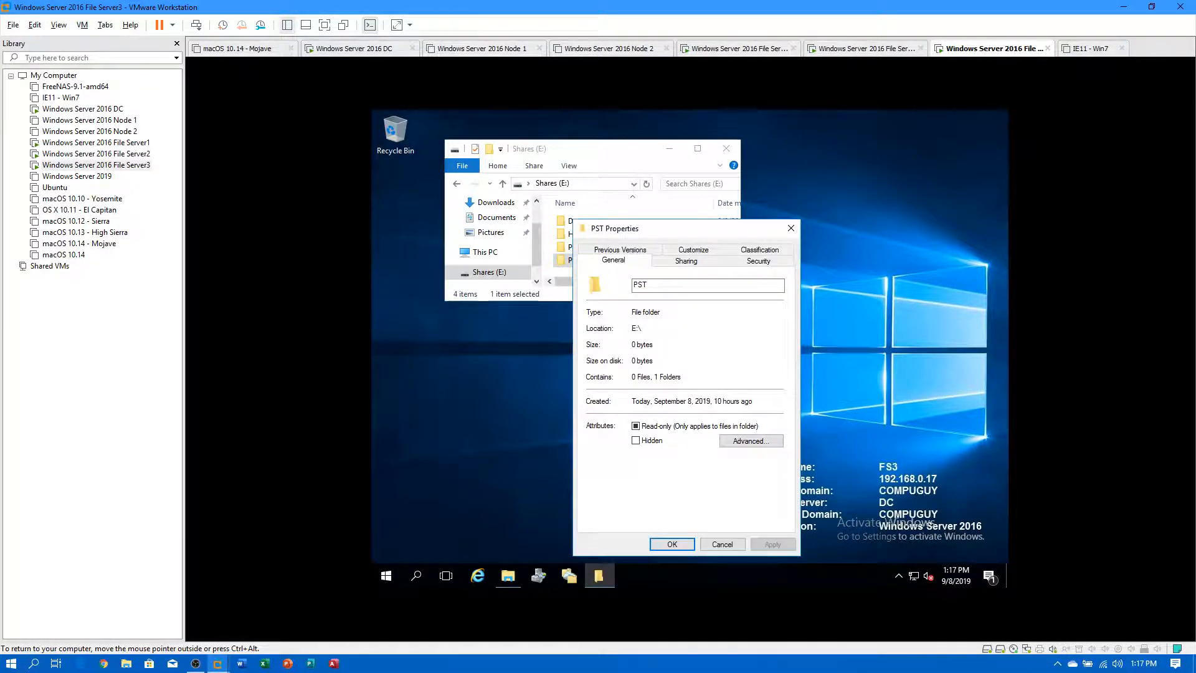
{"action": "left_click", "coordinate": [688, 260]}
{"action": "left_click", "coordinate": [615, 348]}
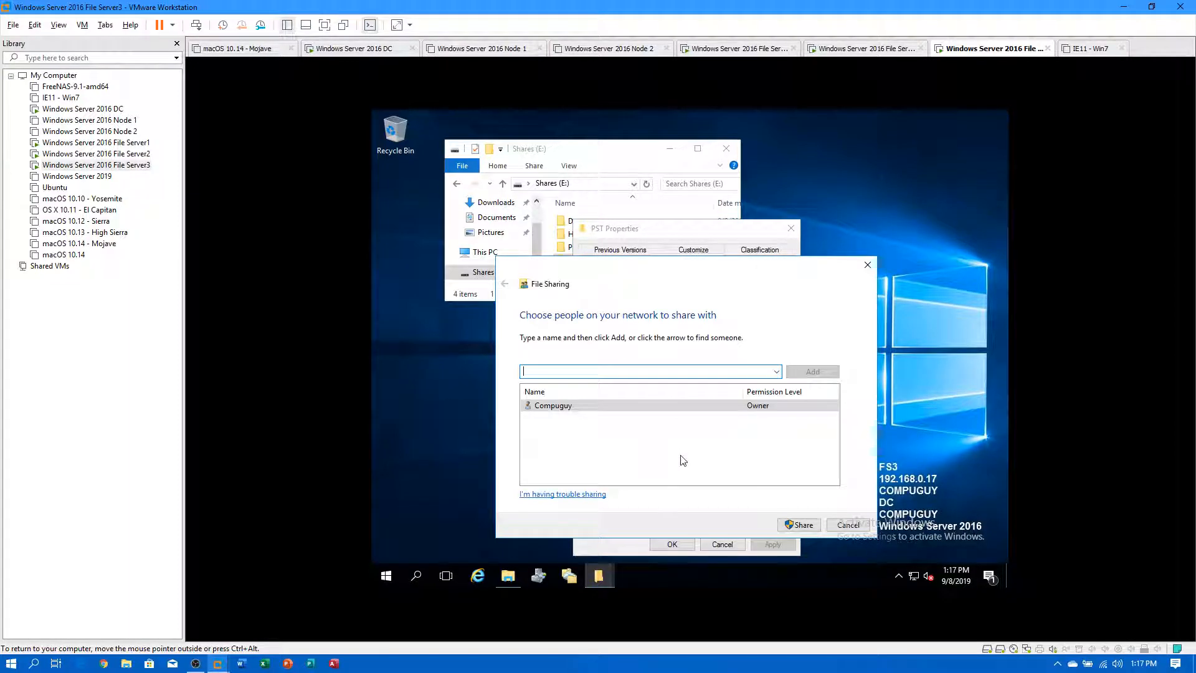
{"action": "left_click", "coordinate": [800, 526]}
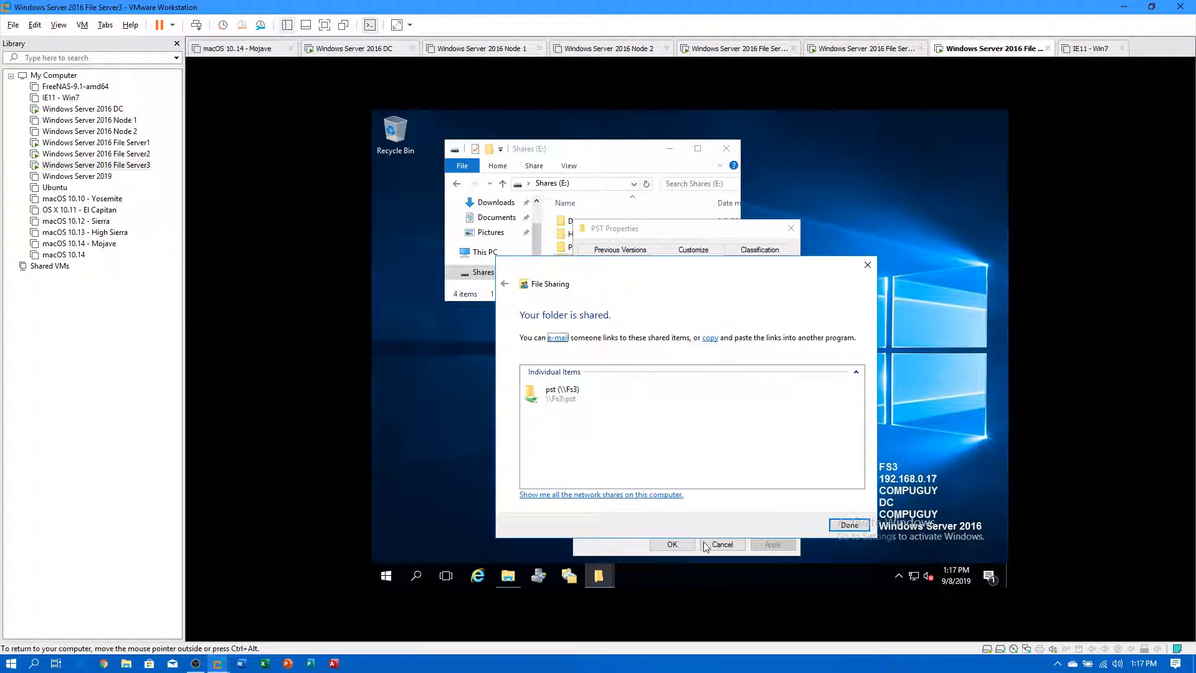
{"action": "left_click", "coordinate": [849, 525]}
{"action": "left_click", "coordinate": [671, 544]}
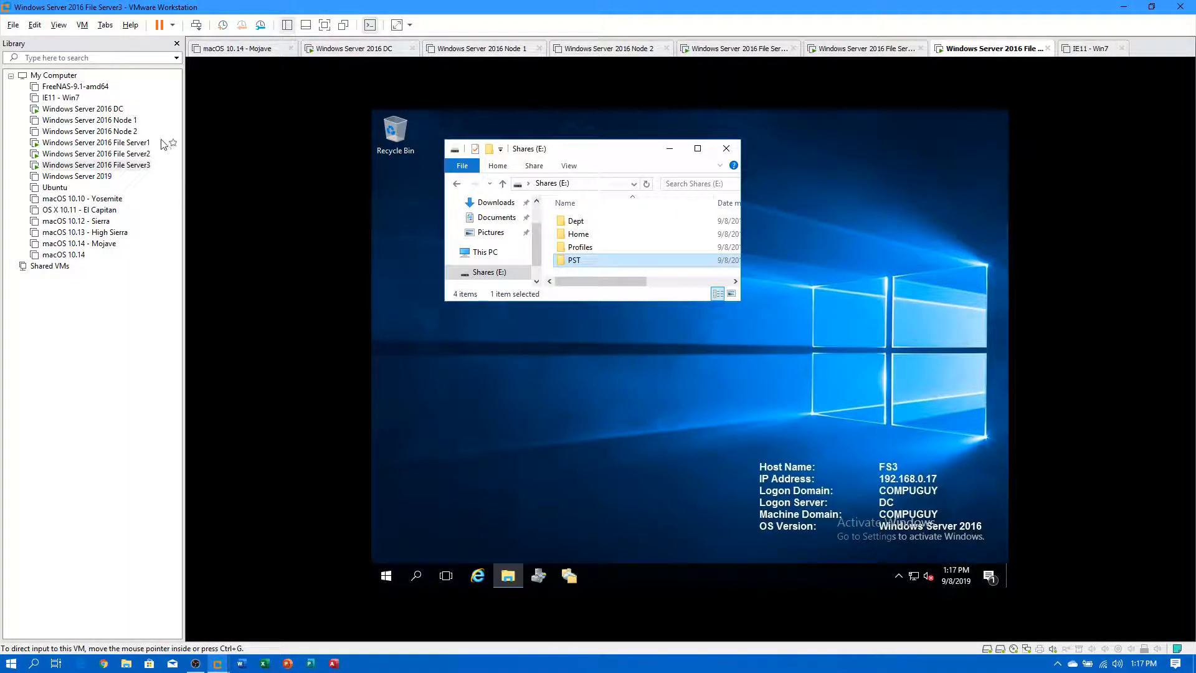
On the domain controller VM, change the Explorer path from \\fs2 to \\fs3.
{"action": "left_click", "coordinate": [93, 109]}
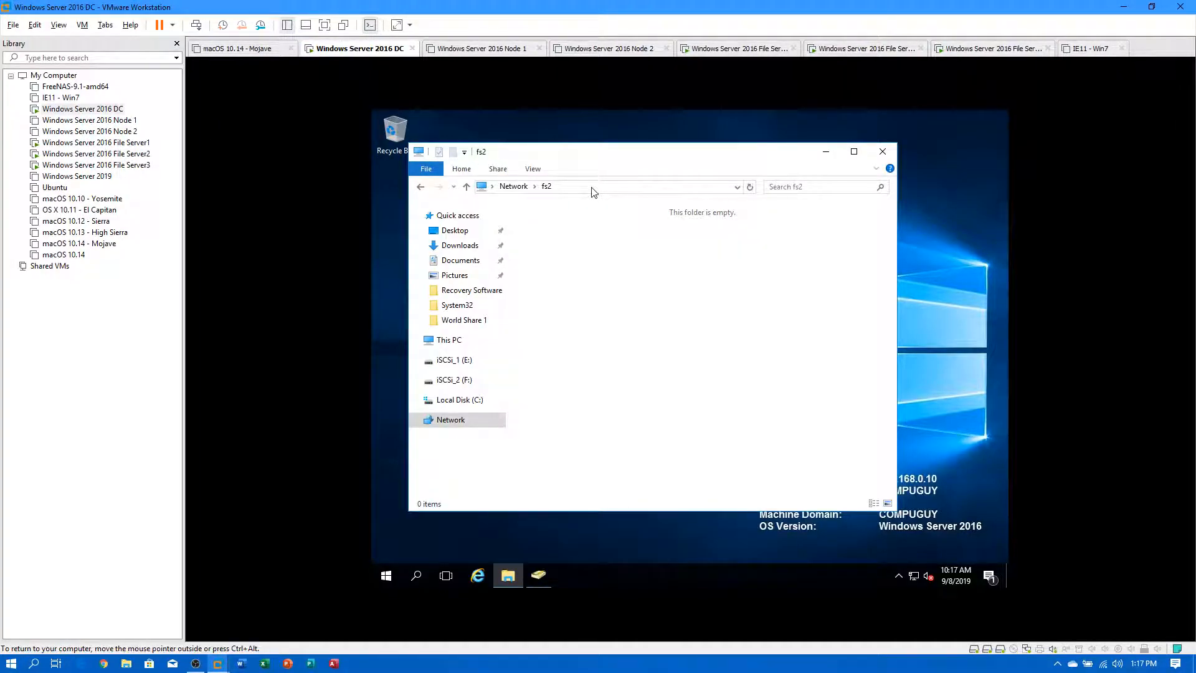
{"action": "left_click", "coordinate": [750, 189]}
{"action": "left_click", "coordinate": [611, 187]}
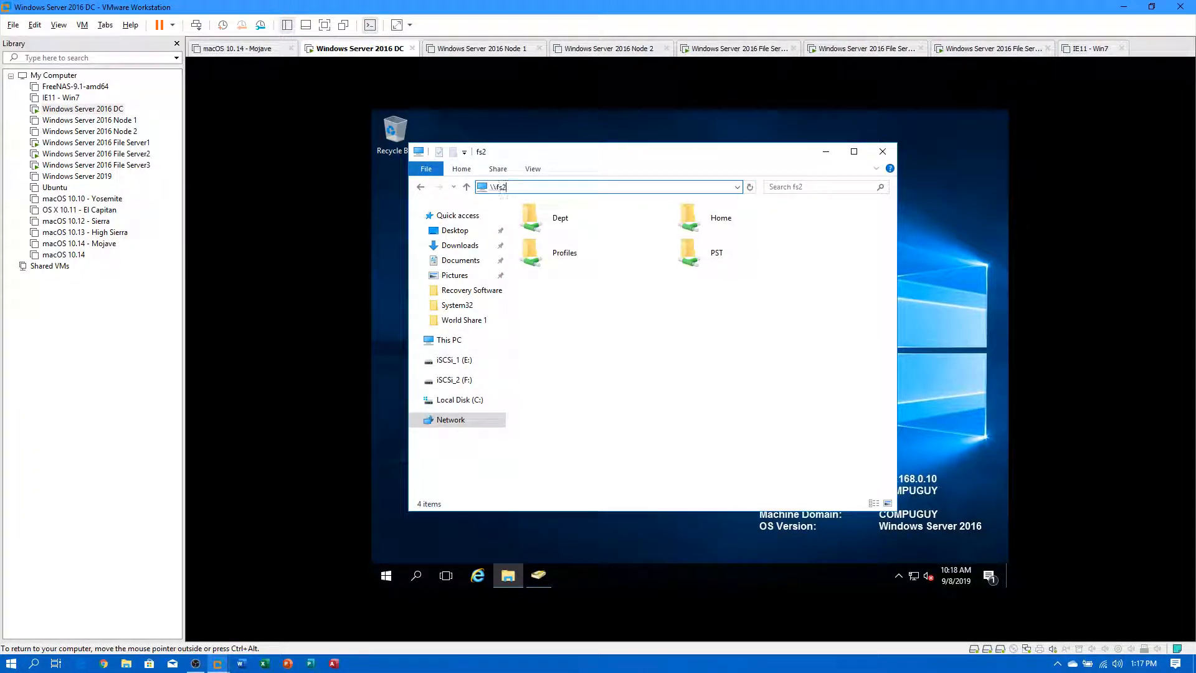
{"action": "type", "text": "3"}
{"action": "key", "text": "Return"}
Open fs3's Dept, Home, Profiles and PST shares to check their folders, then return to Network.
{"action": "double_click", "coordinate": [565, 219]}
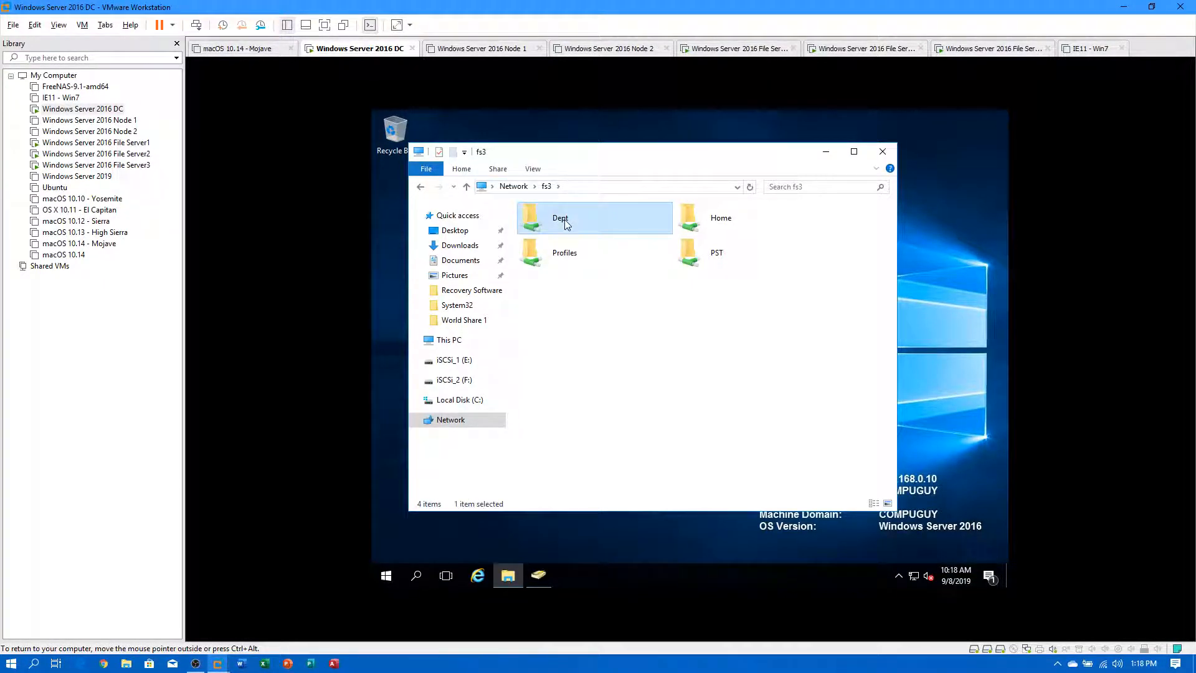
{"action": "left_click", "coordinate": [547, 186]}
{"action": "double_click", "coordinate": [721, 219]}
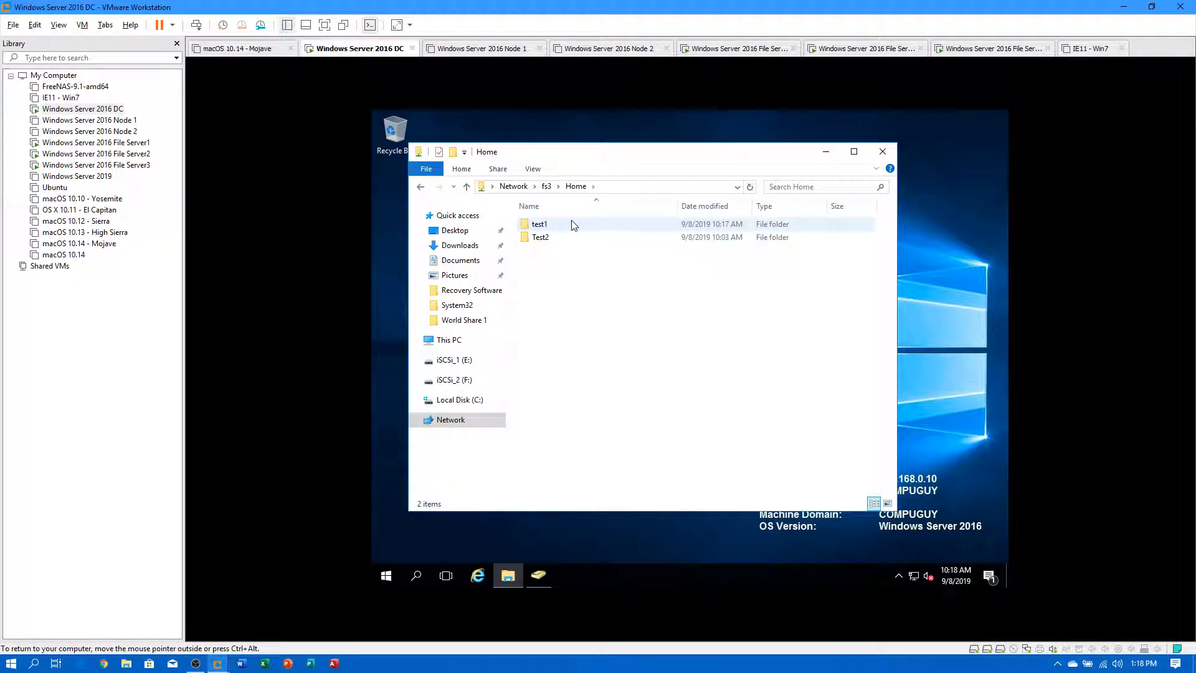
{"action": "left_click", "coordinate": [547, 187]}
{"action": "left_click", "coordinate": [565, 261]}
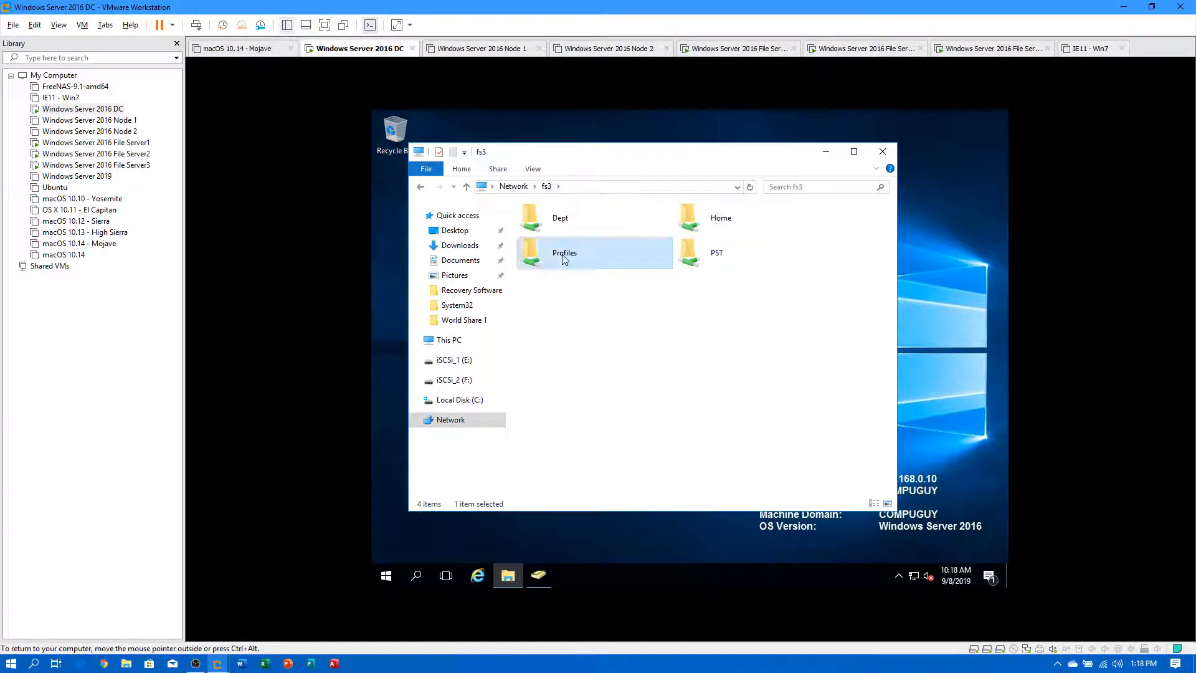
{"action": "double_click", "coordinate": [565, 261]}
{"action": "left_click", "coordinate": [547, 186]}
{"action": "double_click", "coordinate": [680, 253]}
{"action": "left_click", "coordinate": [514, 186]}
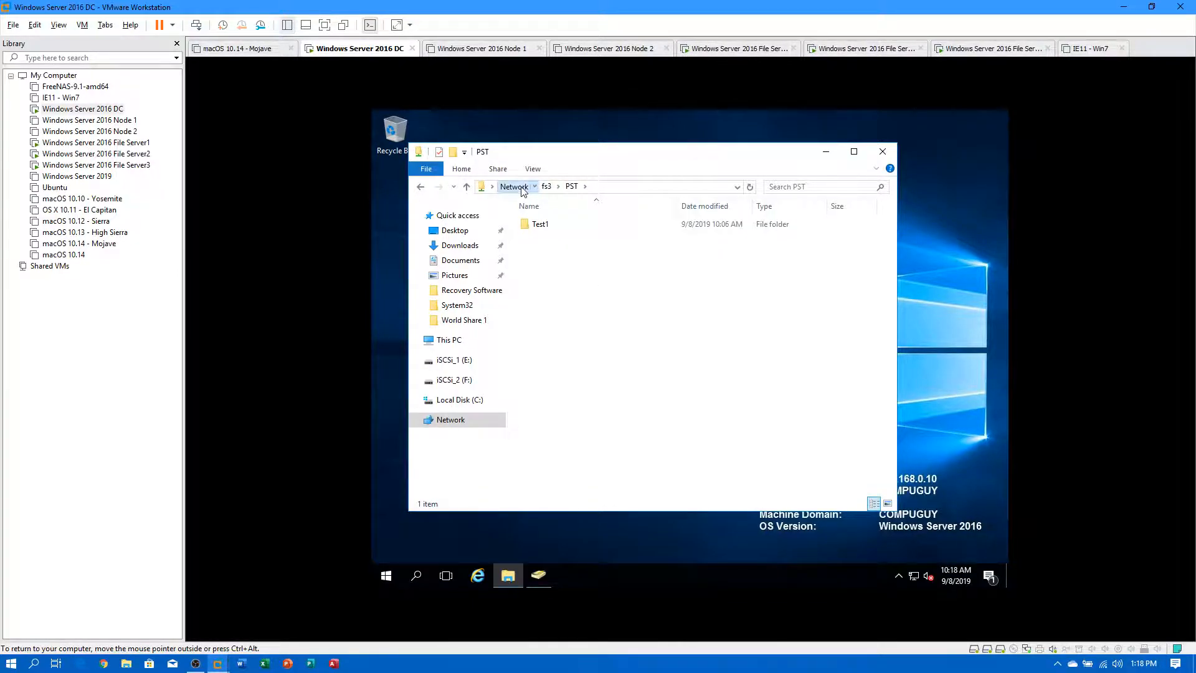
{"action": "left_click", "coordinate": [550, 188]}
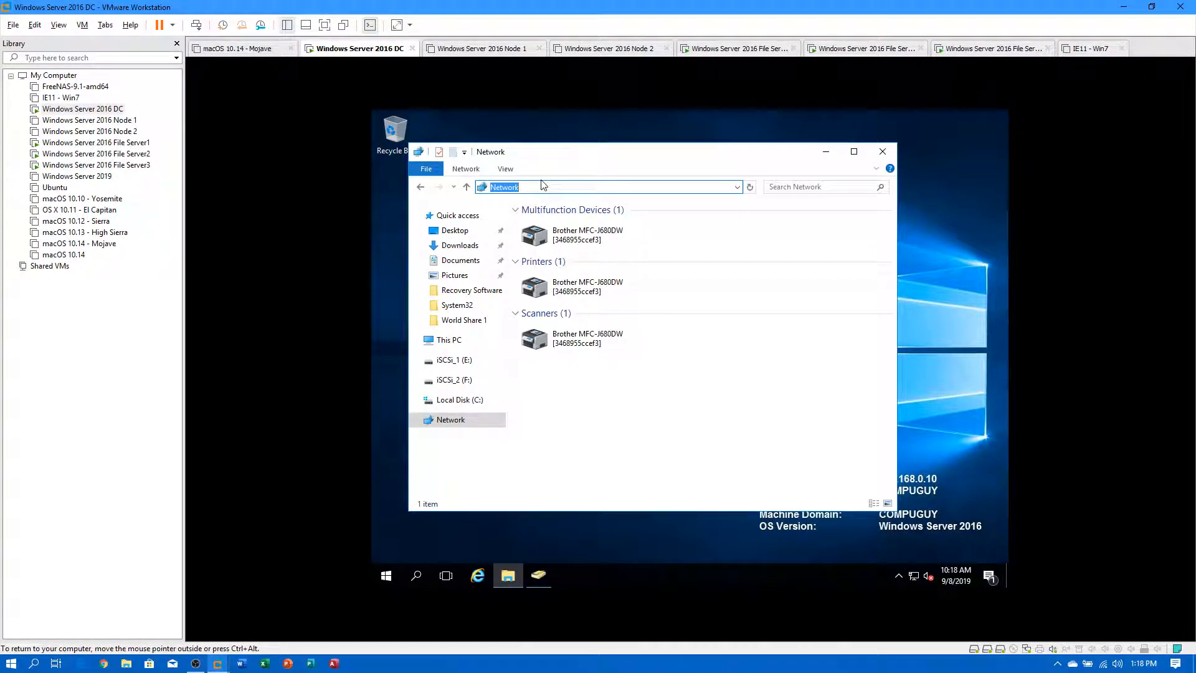
Navigate File Explorer to the \\compuguy.local\home namespace folder.
{"action": "type", "text": "\\\\compug"}
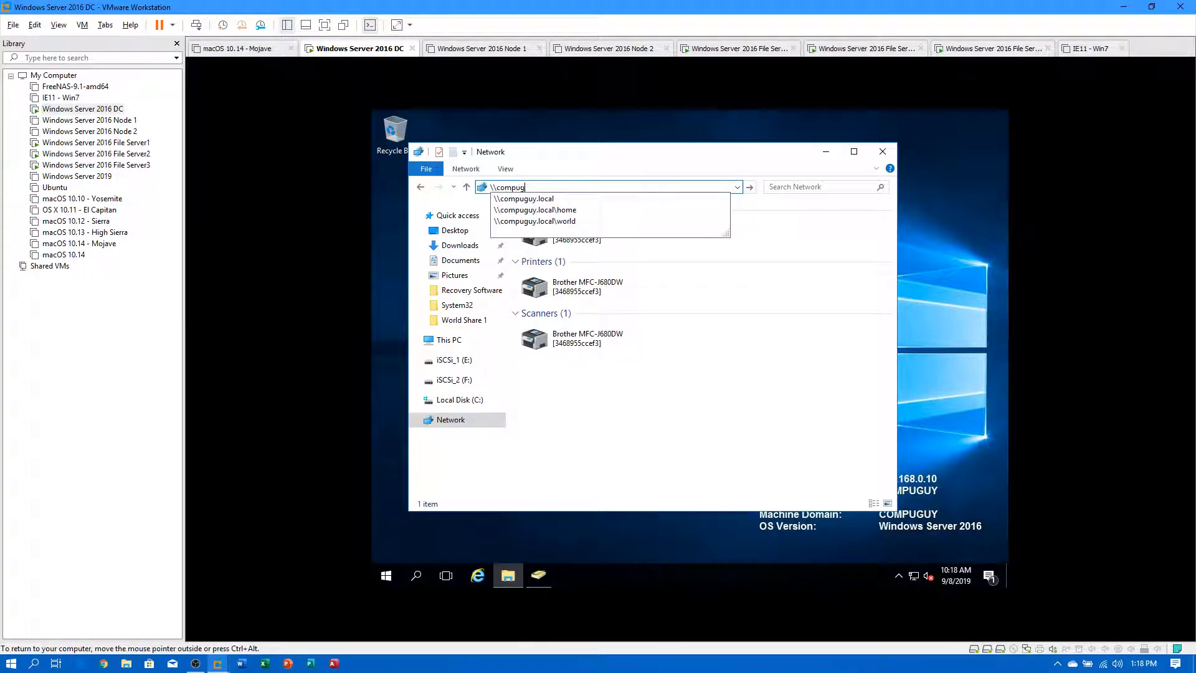
{"action": "type", "text": "uy.local"}
{"action": "left_click", "coordinate": [536, 198]}
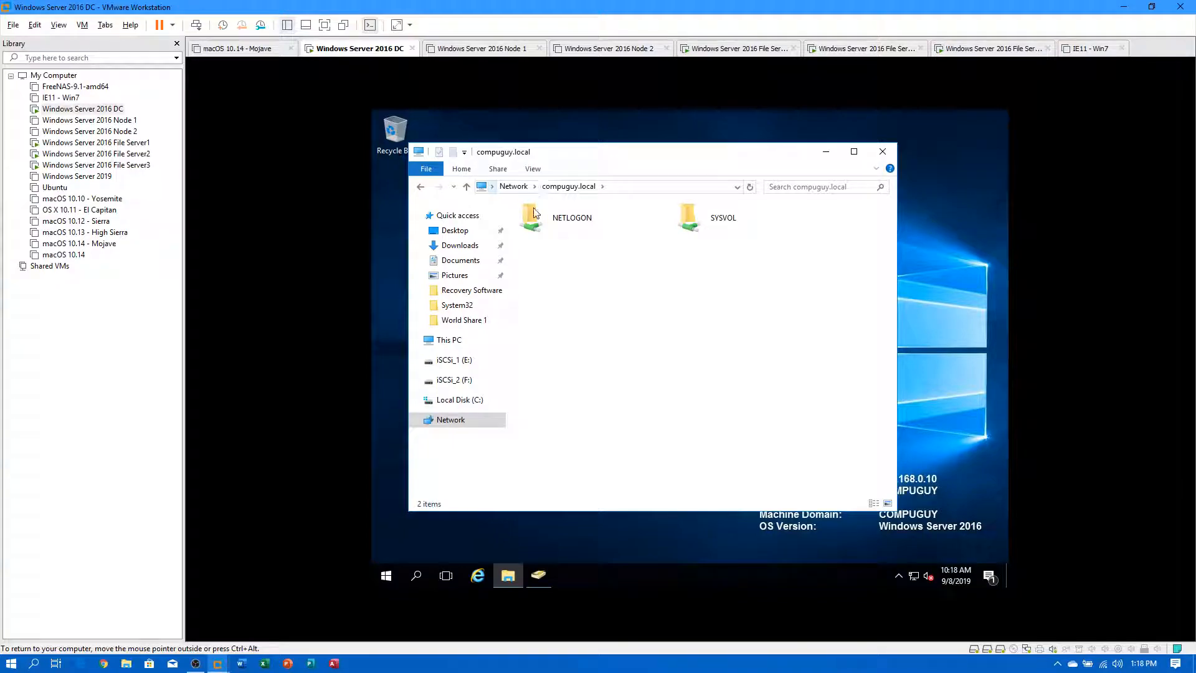
{"action": "left_click", "coordinate": [627, 190]}
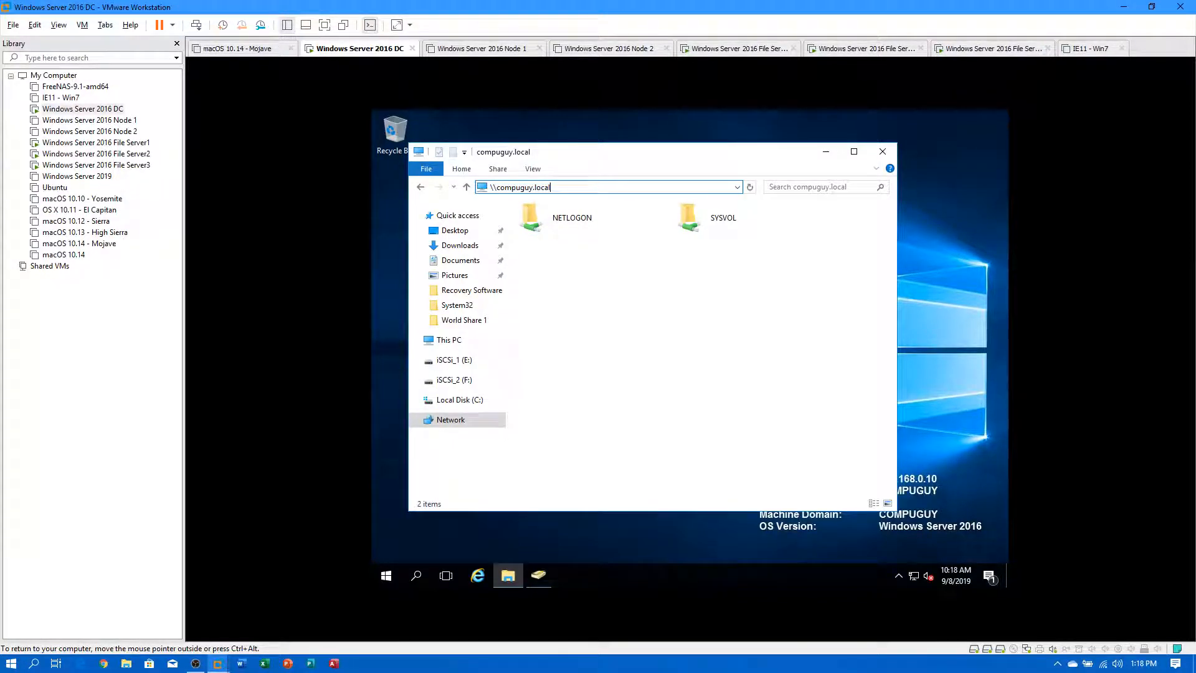
{"action": "type", "text": "\\"}
{"action": "key", "text": "Down"}
{"action": "key", "text": "Return"}
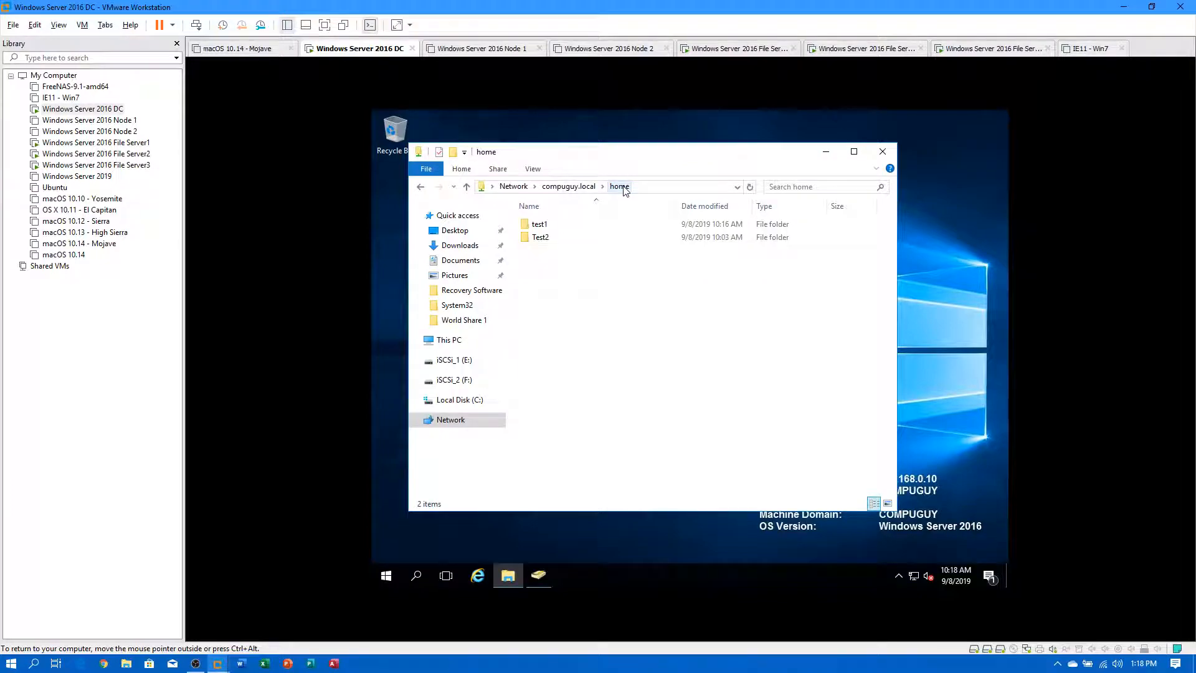
Create a new folder named Test 3 in the home namespace.
{"action": "right_click", "coordinate": [585, 303]}
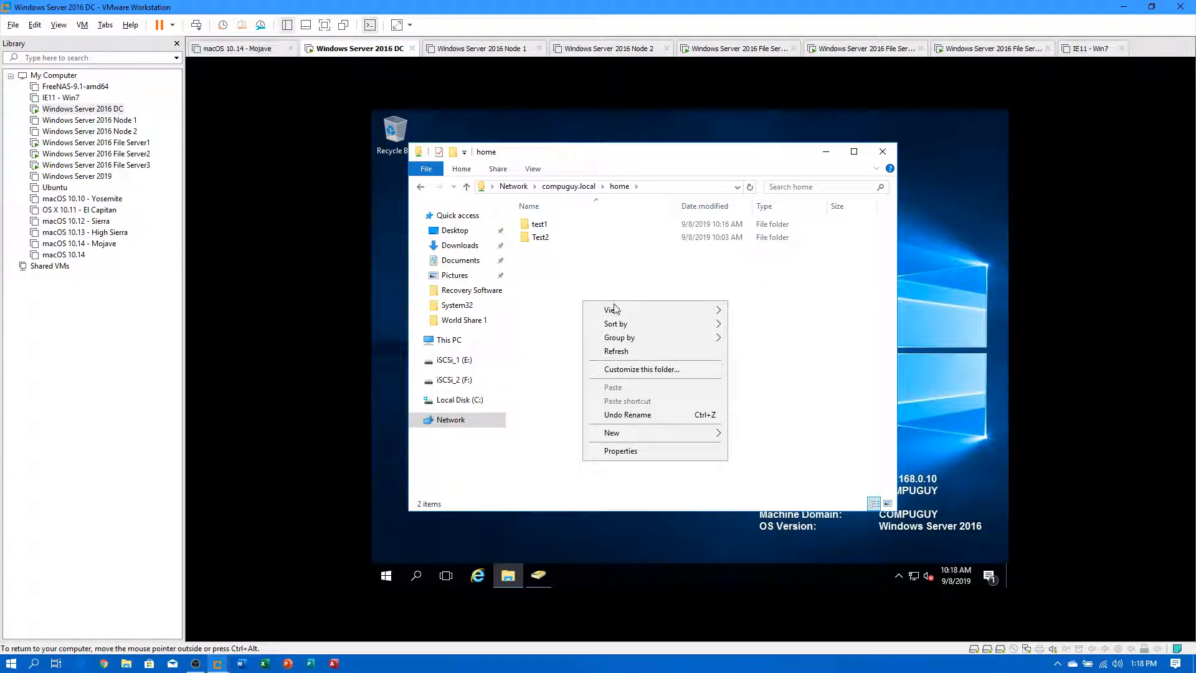
{"action": "mouse_move", "coordinate": [670, 434]}
{"action": "left_click", "coordinate": [768, 438]}
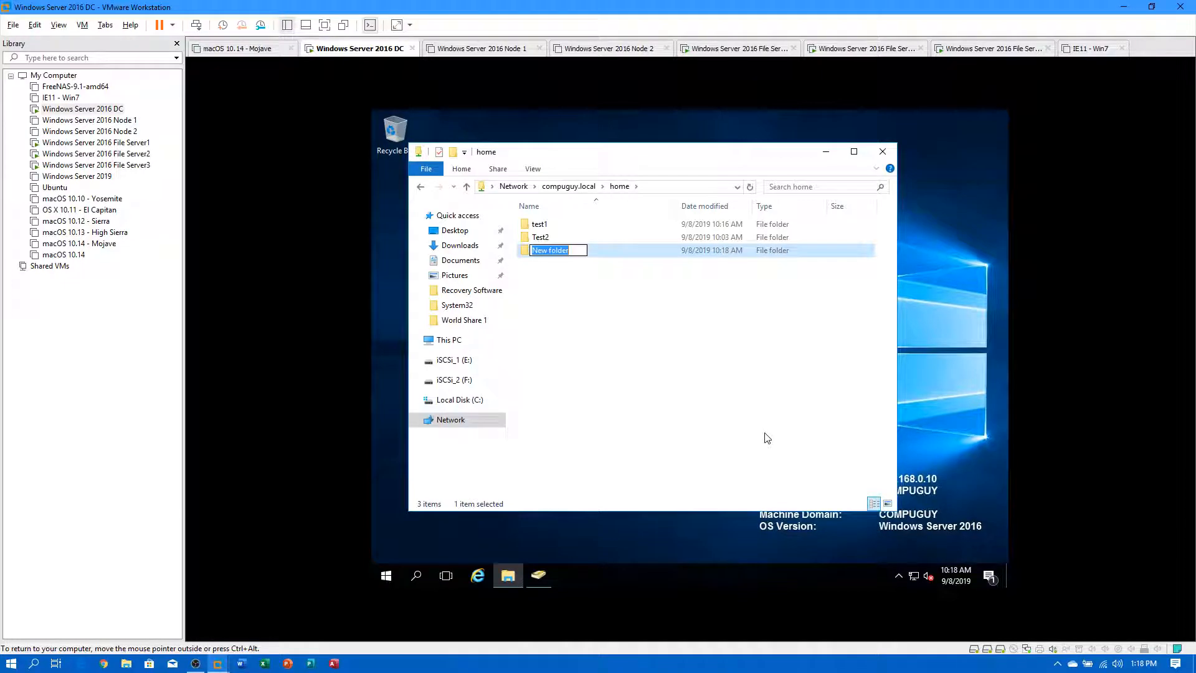
{"action": "type", "text": "Test 3"}
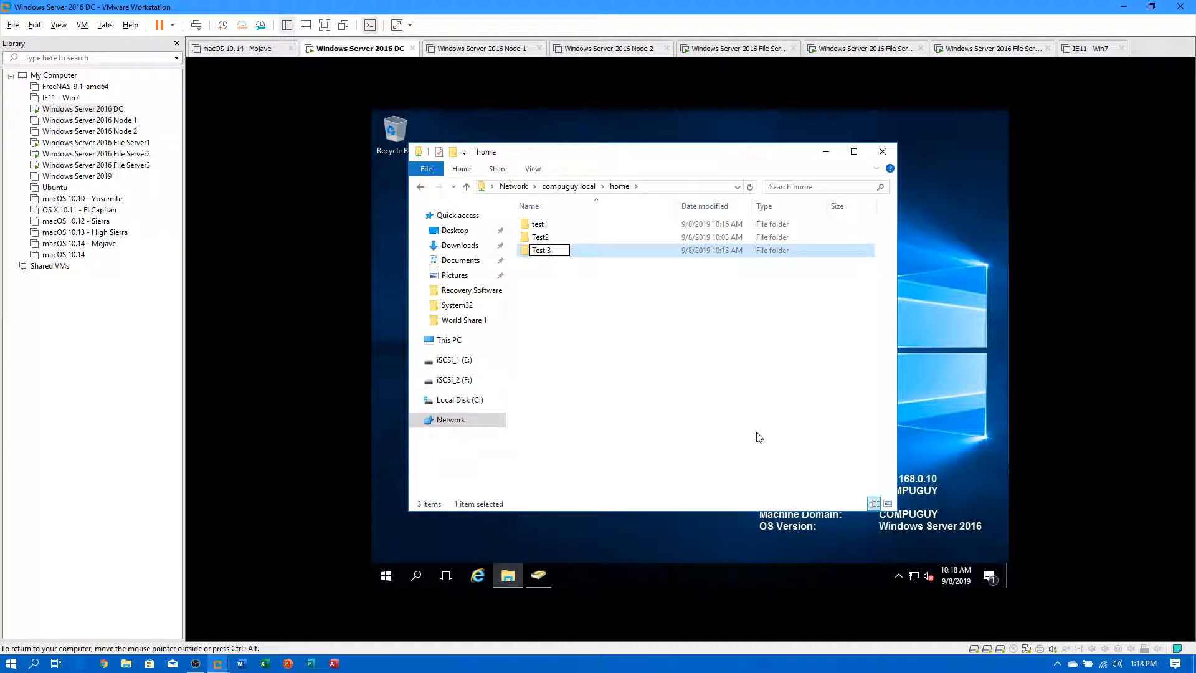
{"action": "key", "text": "Return"}
Copy Test 3 and paste multiple copies of it into home.
{"action": "right_click", "coordinate": [549, 249]}
{"action": "left_click", "coordinate": [611, 376]}
{"action": "right_click", "coordinate": [611, 376]}
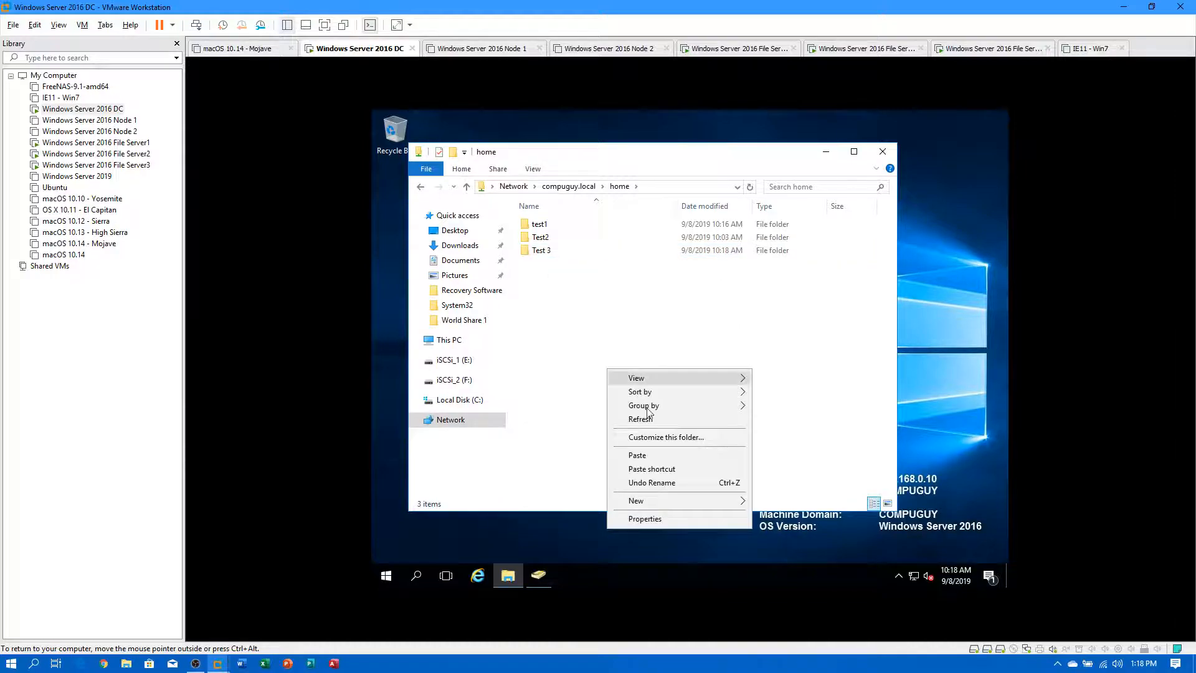
{"action": "left_click", "coordinate": [651, 453]}
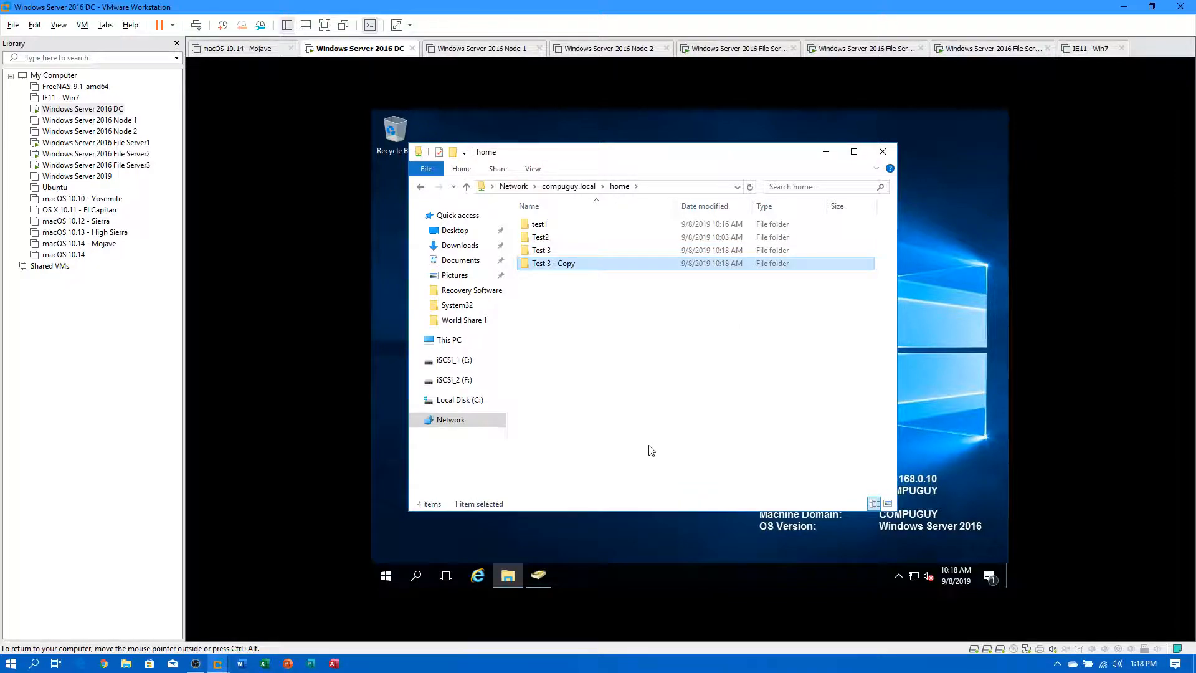
{"action": "key", "text": "ctrl+v"}
{"action": "key", "text": "ctrl+v"}
{"action": "key", "text": "ctrl+v"}
{"action": "key", "text": "ctrl+v"}
{"action": "key", "text": "ctrl+v"}
{"action": "key", "text": "ctrl+v"}
{"action": "key", "text": "ctrl+v"}
{"action": "key", "text": "ctrl+v"}
{"action": "key", "text": "ctrl+v"}
{"action": "key", "text": "ctrl+v"}
{"action": "key", "text": "ctrl+v"}
{"action": "key", "text": "ctrl+v"}
{"action": "key", "text": "ctrl+v"}
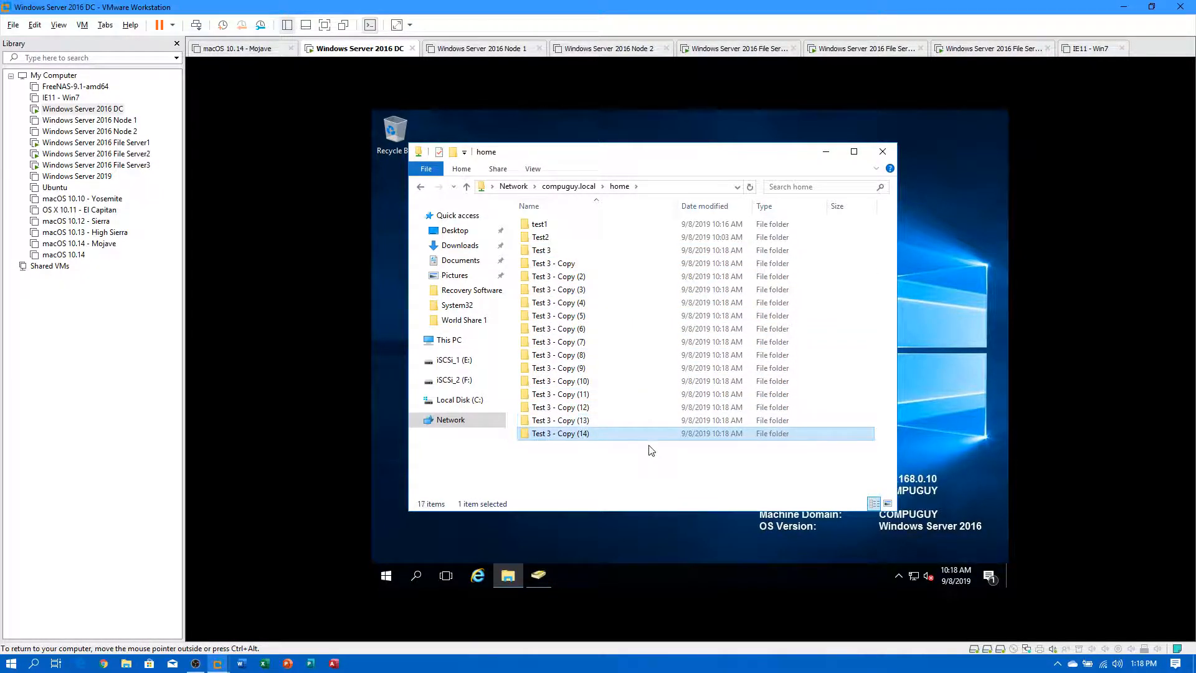
{"action": "key", "text": "ctrl+v"}
{"action": "key", "text": "ctrl+v"}
{"action": "key", "text": "ctrl+v"}
{"action": "key", "text": "ctrl+v"}
{"action": "key", "text": "ctrl+v"}
{"action": "key", "text": "ctrl+v"}
{"action": "key", "text": "ctrl+v"}
{"action": "key", "text": "ctrl+v"}
{"action": "key", "text": "ctrl+v"}
{"action": "key", "text": "ctrl+v"}
{"action": "key", "text": "ctrl+v"}
{"action": "key", "text": "ctrl+v"}
{"action": "key", "text": "ctrl+v"}
{"action": "key", "text": "ctrl+v"}
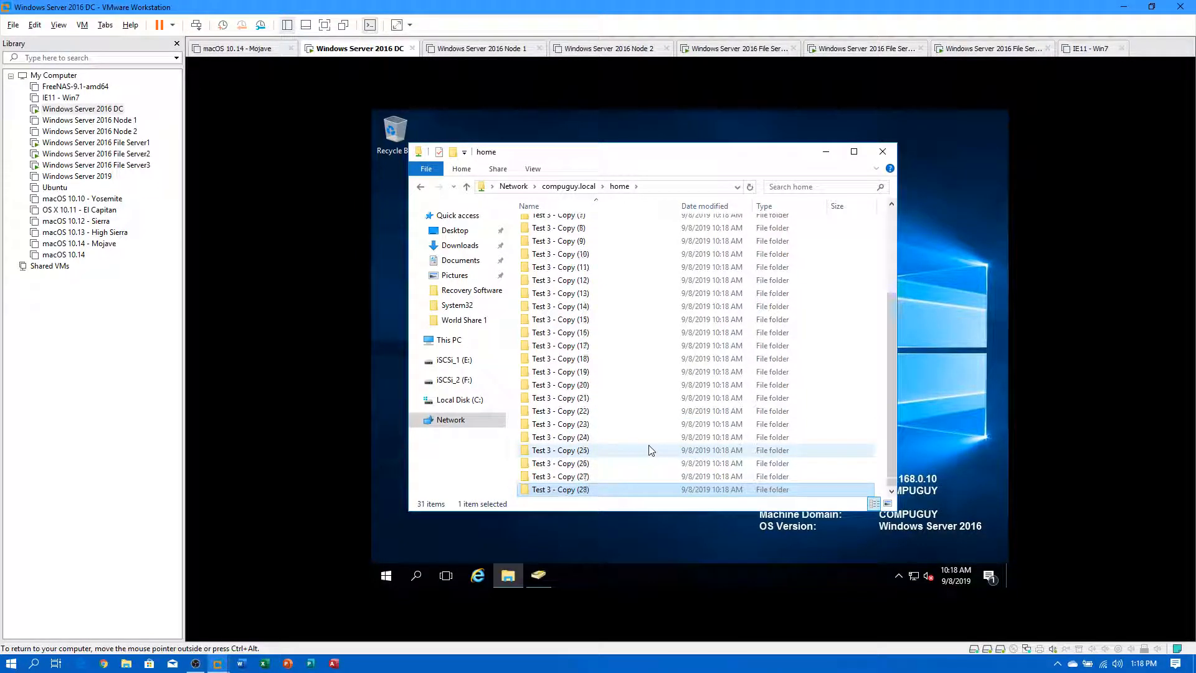
Navigate to the \\compuguy.local\dept namespace folder.
{"action": "left_click", "coordinate": [570, 186]}
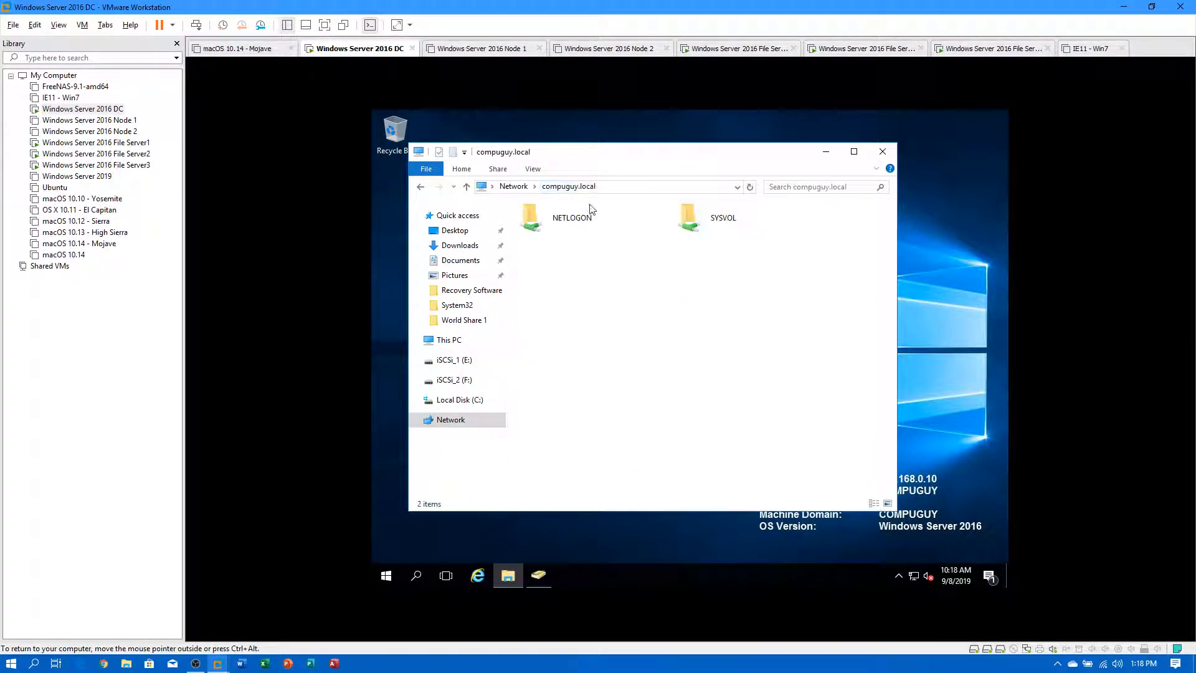
{"action": "left_click", "coordinate": [628, 187]}
{"action": "left_click", "coordinate": [628, 188]}
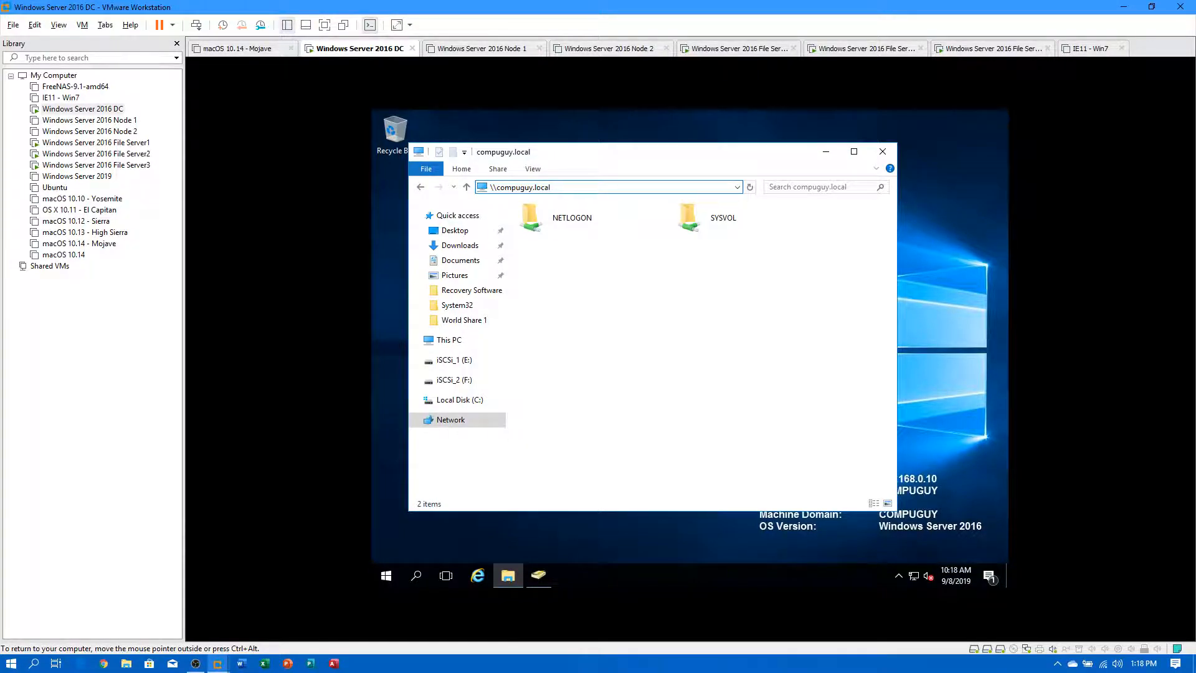
{"action": "type", "text": "\\"}
{"action": "key", "text": "Down"}
{"action": "key", "text": "Down"}
{"action": "key", "text": "Down"}
{"action": "key", "text": "Down"}
{"action": "key", "text": "Up"}
{"action": "key", "text": "BackSpace"}
{"action": "key", "text": "BackSpace"}
{"action": "key", "text": "BackSpace"}
{"action": "key", "text": "BackSpace"}
{"action": "key", "text": "BackSpace"}
{"action": "key", "text": "BackSpace"}
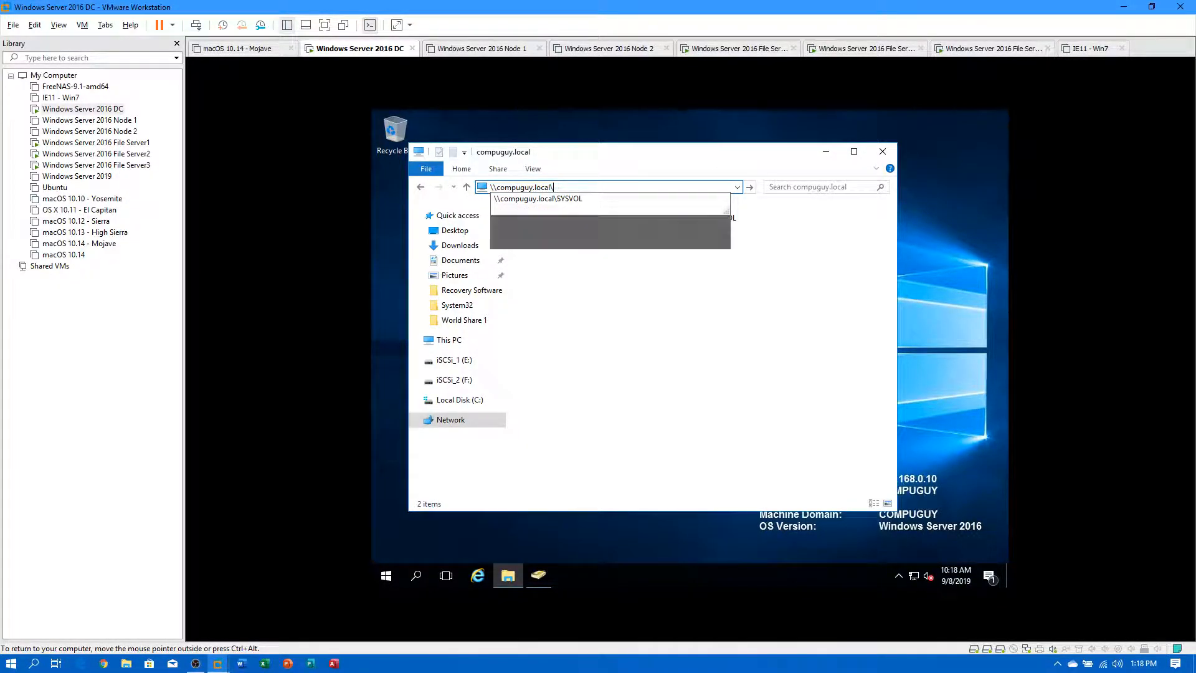
{"action": "type", "text": "dept"}
{"action": "key", "text": "Return"}
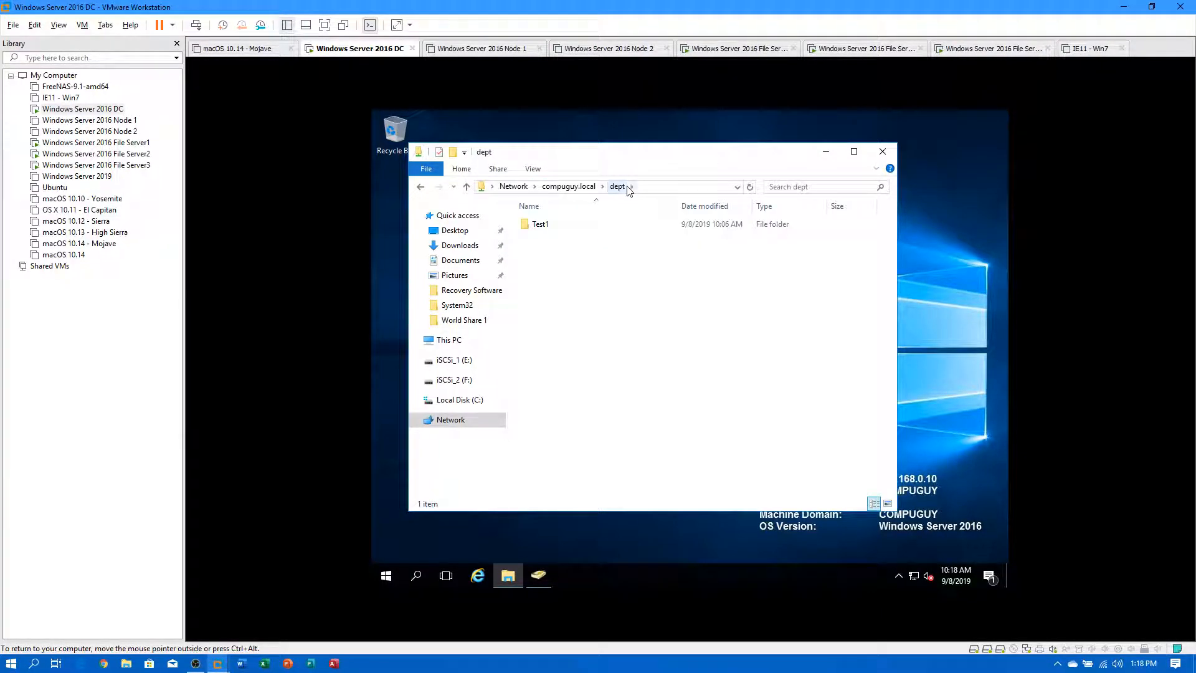
Paste Test 3 into dept, merging with the existing Test 3, and refresh.
{"action": "key", "text": "ctrl+v"}
{"action": "key", "text": "ctrl+v"}
{"action": "key", "text": "ctrl+v"}
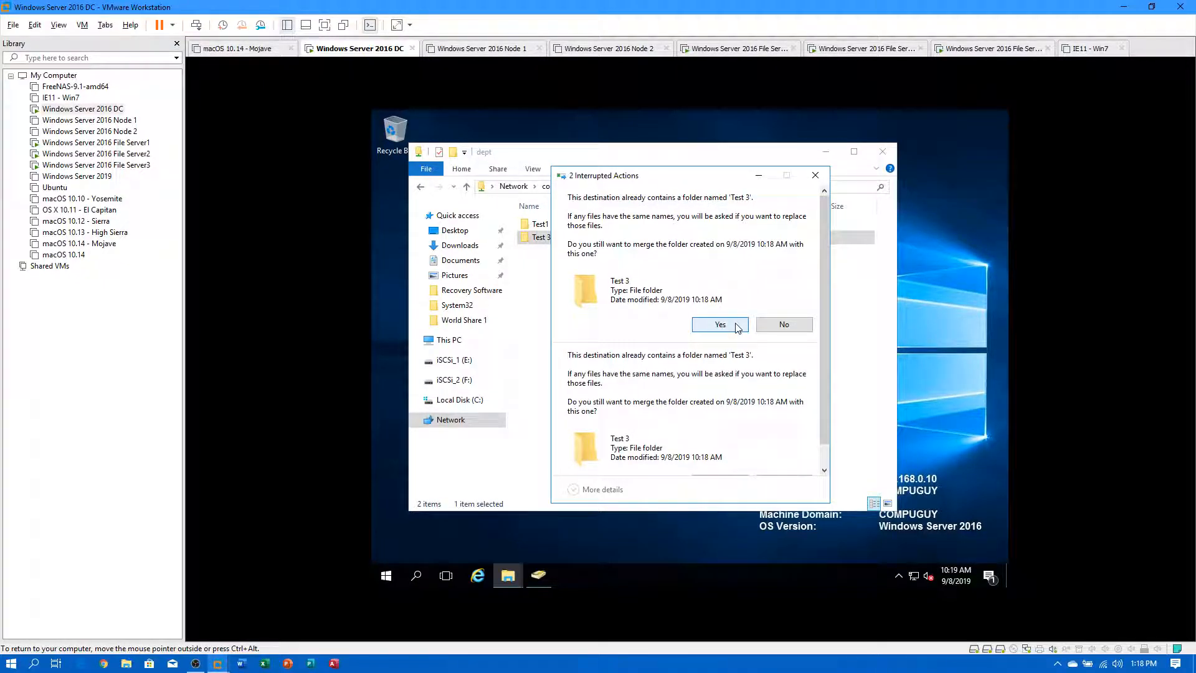
{"action": "left_click", "coordinate": [736, 314]}
{"action": "left_click", "coordinate": [723, 381]}
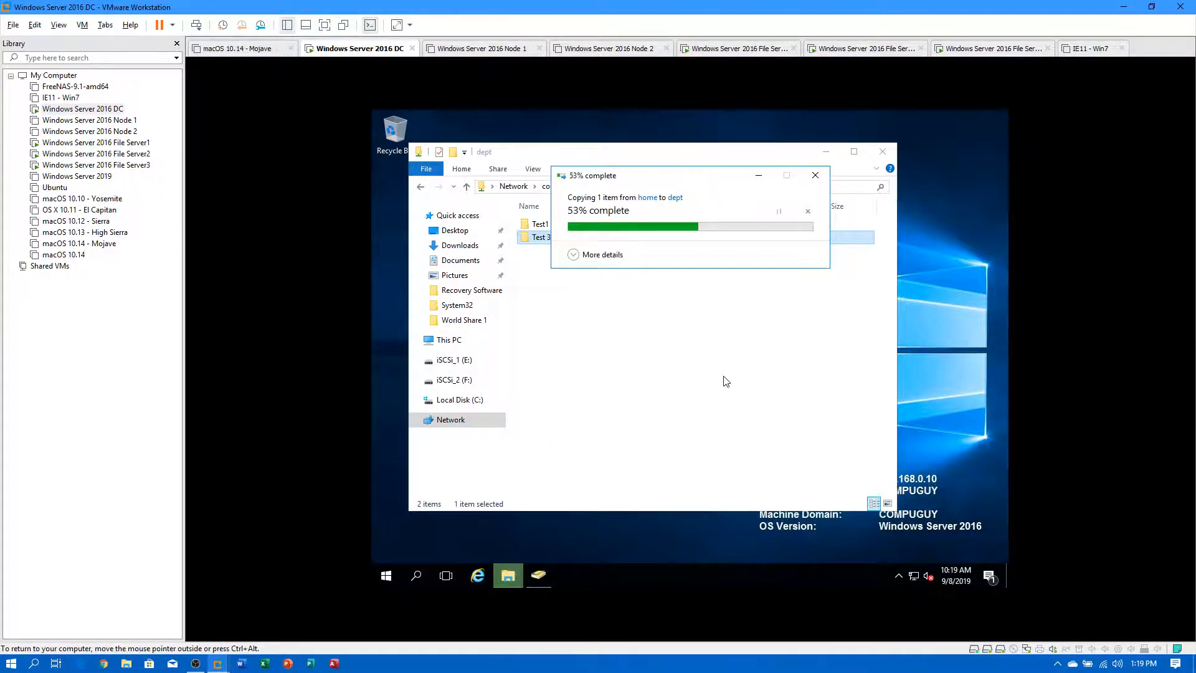
{"action": "right_click", "coordinate": [646, 336]}
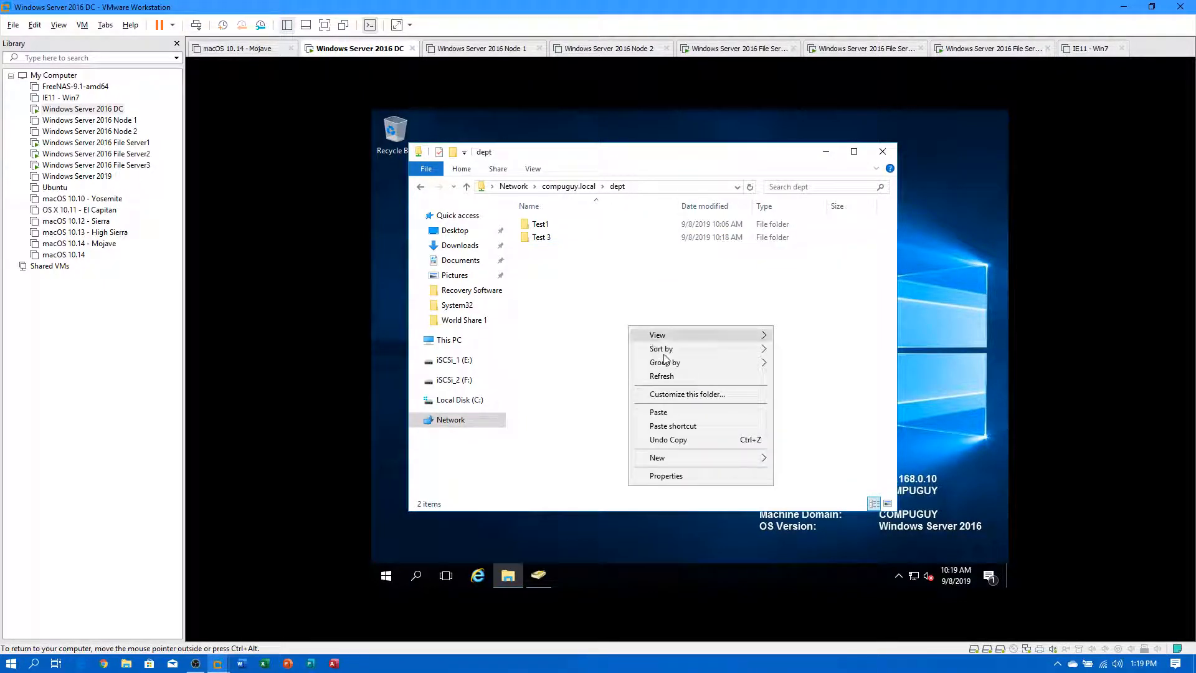
{"action": "left_click", "coordinate": [682, 371]}
Copy Test 3 and paste several more copies into dept.
{"action": "right_click", "coordinate": [539, 224]}
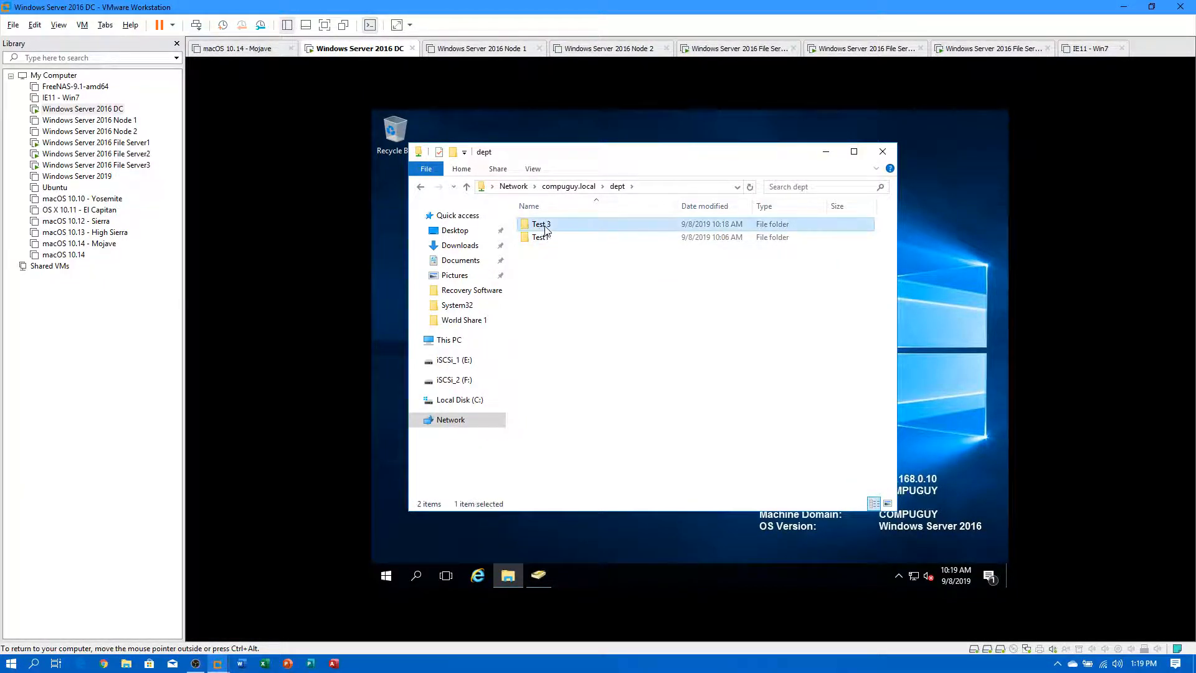
{"action": "left_click", "coordinate": [588, 356]}
{"action": "key", "text": "ctrl+v"}
{"action": "key", "text": "ctrl+v"}
{"action": "key", "text": "ctrl+v"}
{"action": "key", "text": "ctrl+v"}
{"action": "key", "text": "ctrl+v"}
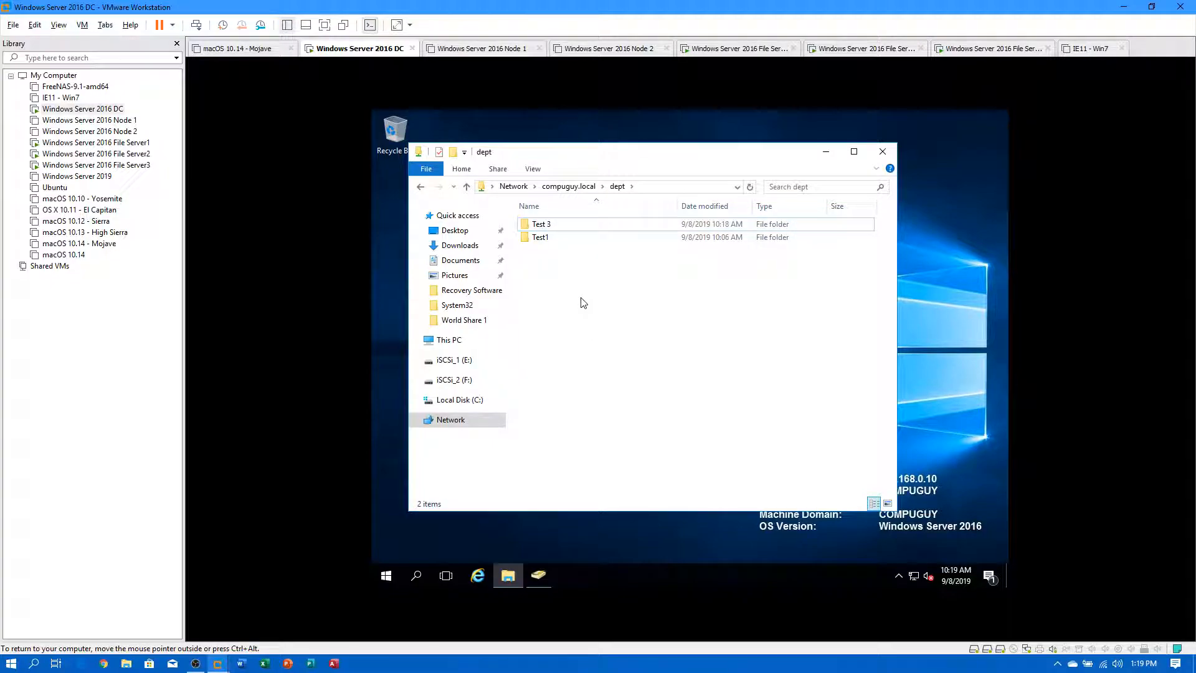
{"action": "key", "text": "ctrl+v"}
{"action": "key", "text": "ctrl+v"}
{"action": "key", "text": "ctrl+v"}
{"action": "key", "text": "ctrl+v"}
{"action": "key", "text": "ctrl+v"}
{"action": "key", "text": "ctrl+v"}
{"action": "key", "text": "ctrl+v"}
{"action": "key", "text": "ctrl+v"}
{"action": "key", "text": "ctrl+v"}
{"action": "key", "text": "ctrl+v"}
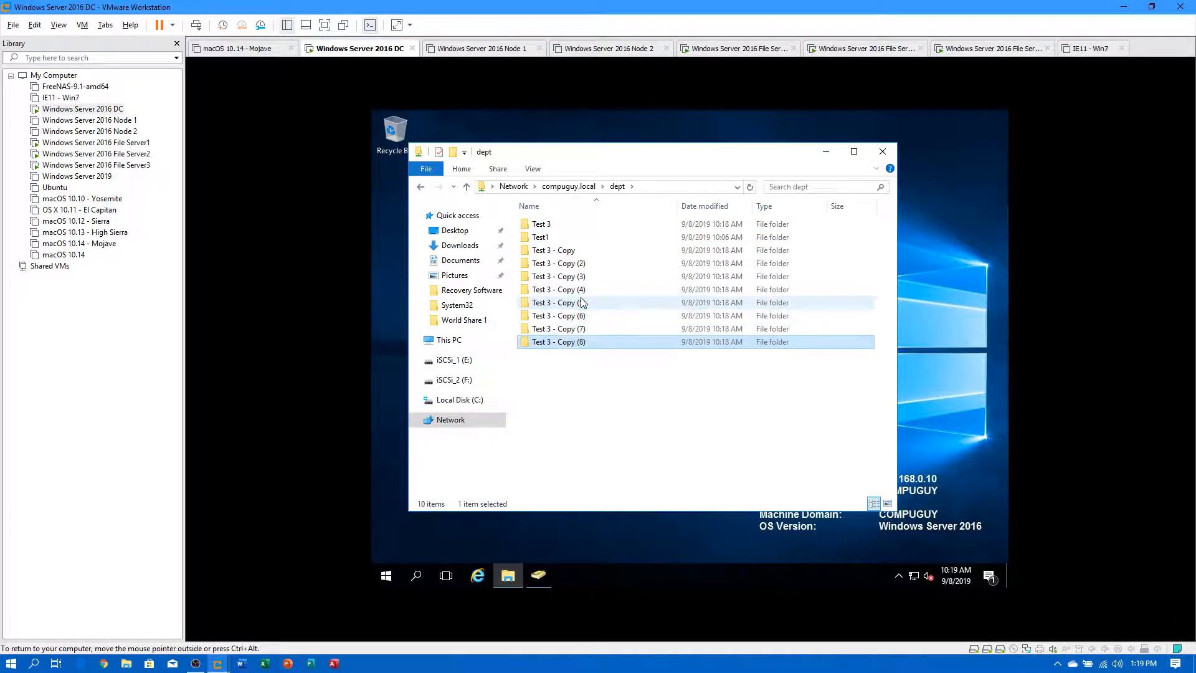
Open \\compuguy.local\pst and paste copies of Test1 there.
{"action": "left_click", "coordinate": [568, 186]}
{"action": "left_click", "coordinate": [623, 188]}
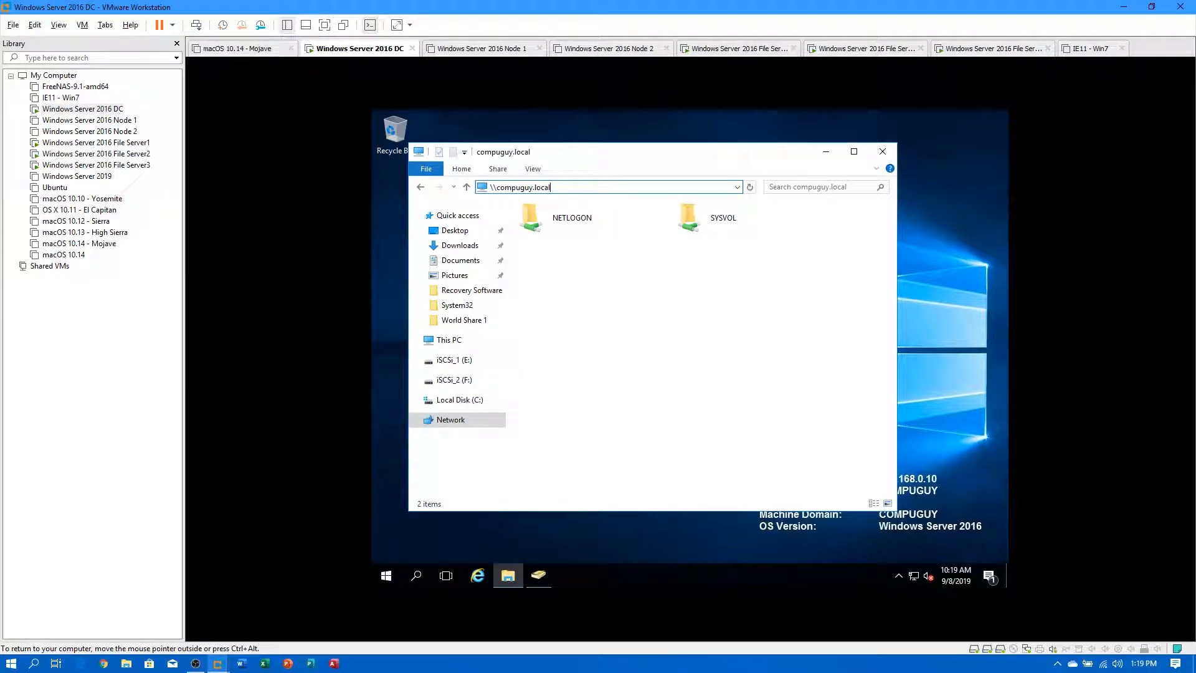
{"action": "type", "text": "\\pst"}
{"action": "key", "text": "Return"}
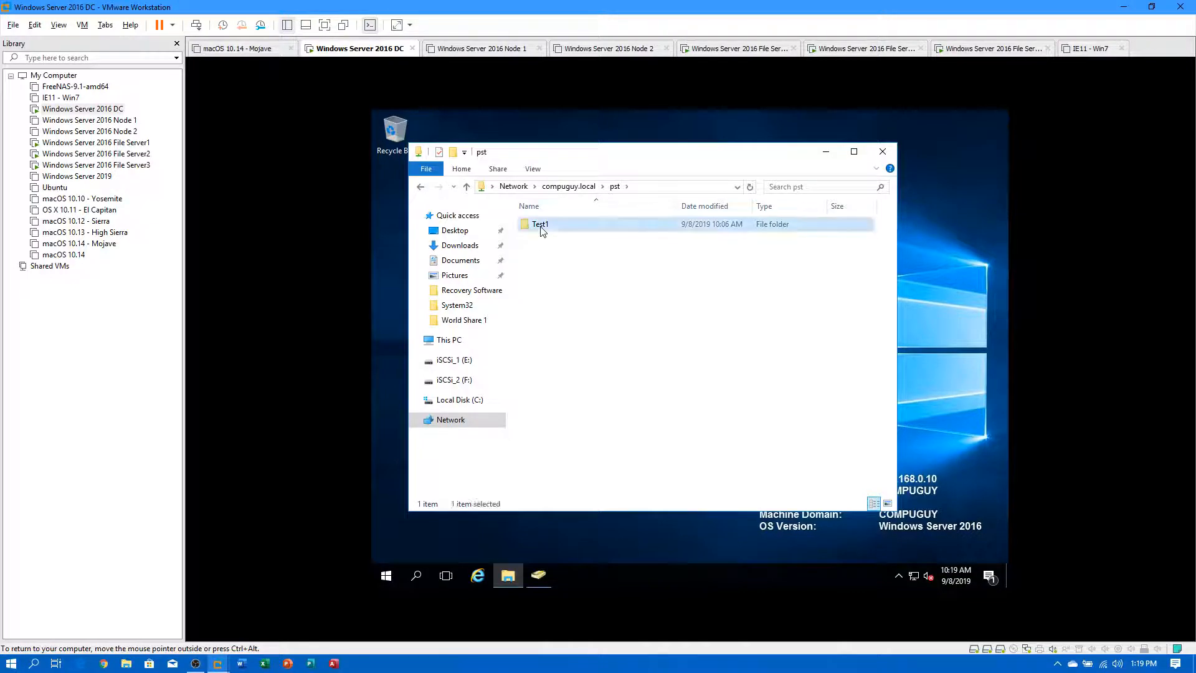
{"action": "right_click", "coordinate": [541, 225]}
{"action": "left_click", "coordinate": [592, 354]}
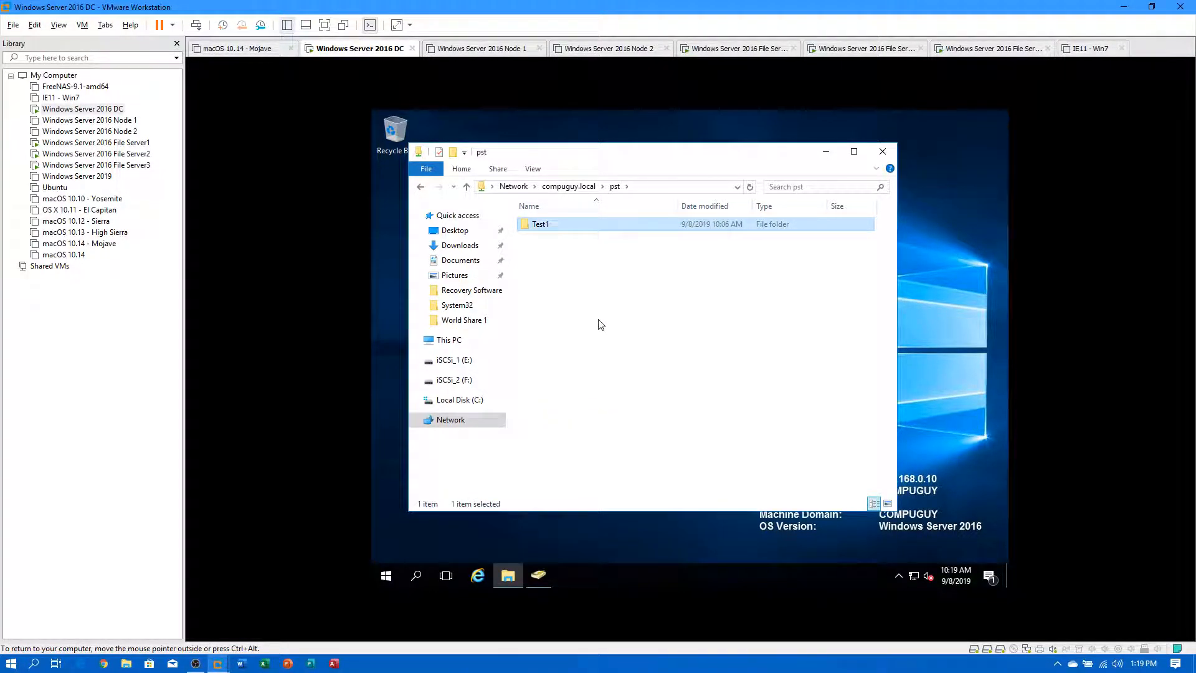
{"action": "left_click", "coordinate": [603, 317]}
{"action": "key", "text": "ctrl+v"}
{"action": "key", "text": "ctrl+v"}
{"action": "key", "text": "ctrl+v"}
{"action": "key", "text": "ctrl+v"}
{"action": "key", "text": "ctrl+v"}
{"action": "key", "text": "ctrl+v"}
{"action": "key", "text": "ctrl+v"}
{"action": "key", "text": "ctrl+v"}
{"action": "key", "text": "ctrl+v"}
{"action": "key", "text": "ctrl+v"}
{"action": "key", "text": "ctrl+v"}
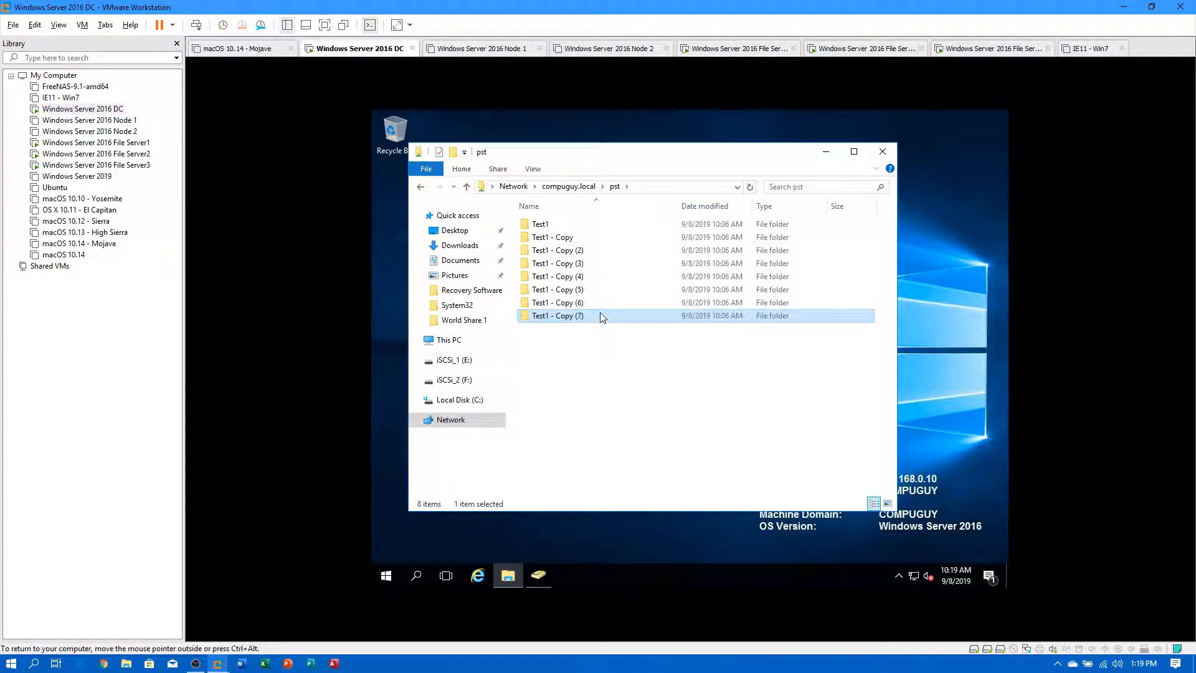
Navigate the DC's Explorer to the \\compuguy.local\profiles namespace folder.
{"action": "left_click", "coordinate": [583, 187]}
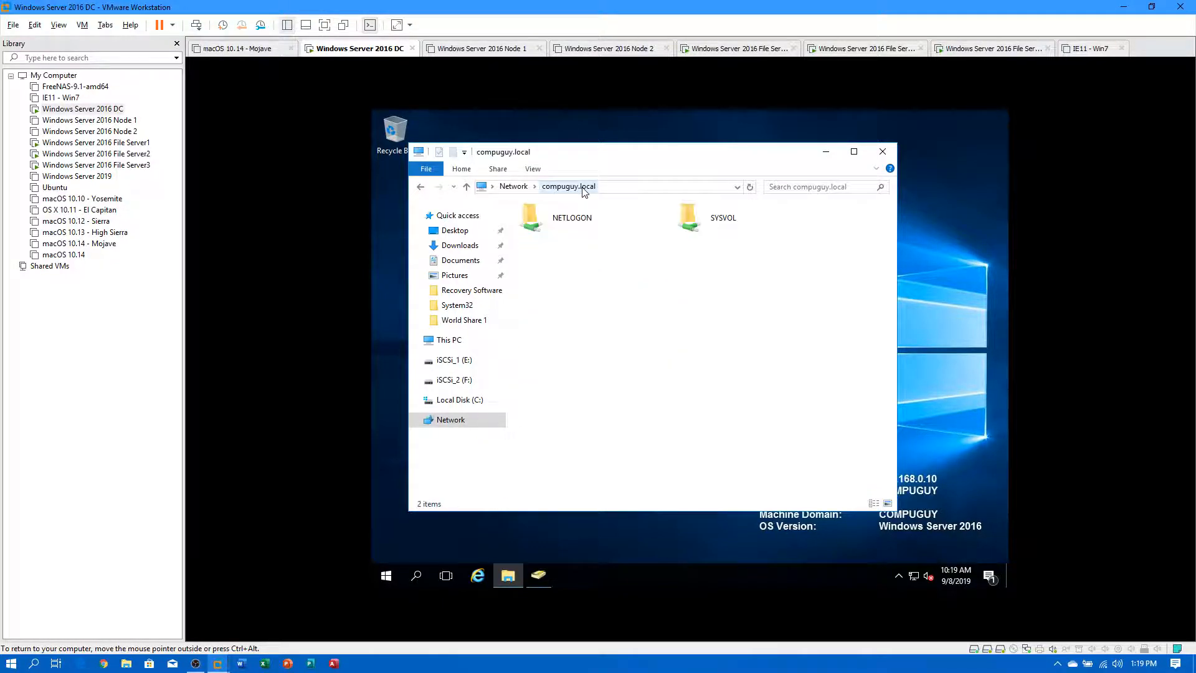
{"action": "left_click", "coordinate": [609, 190]}
{"action": "key", "text": "End"}
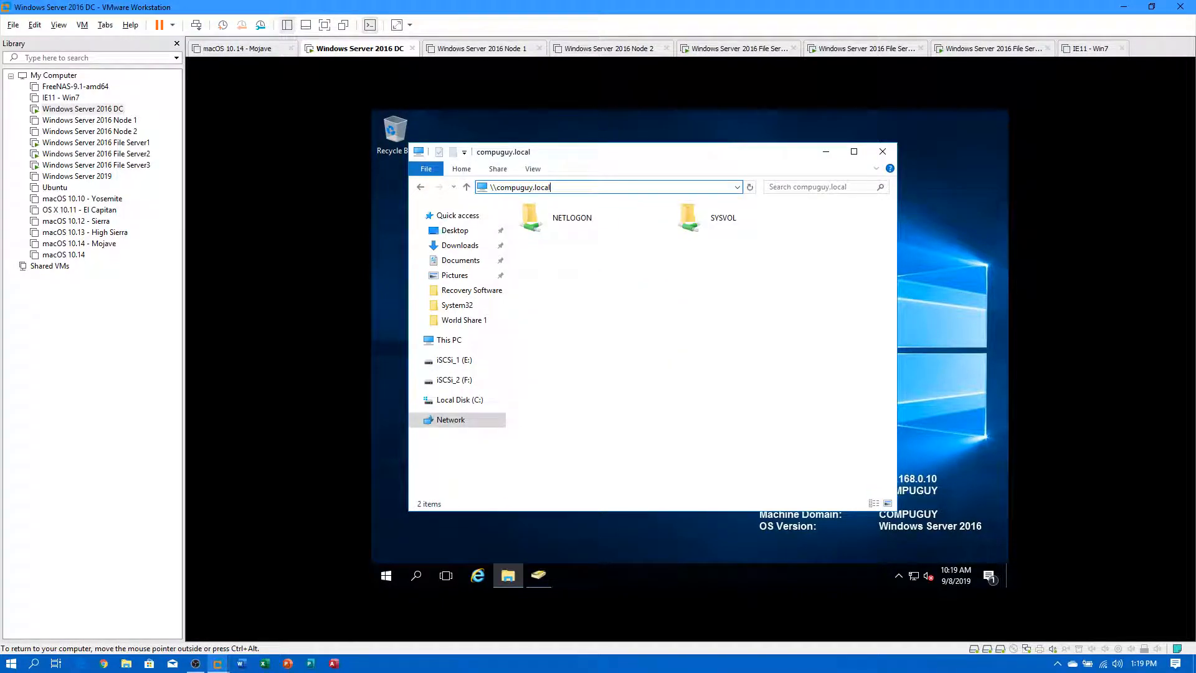
{"action": "type", "text": "\\"}
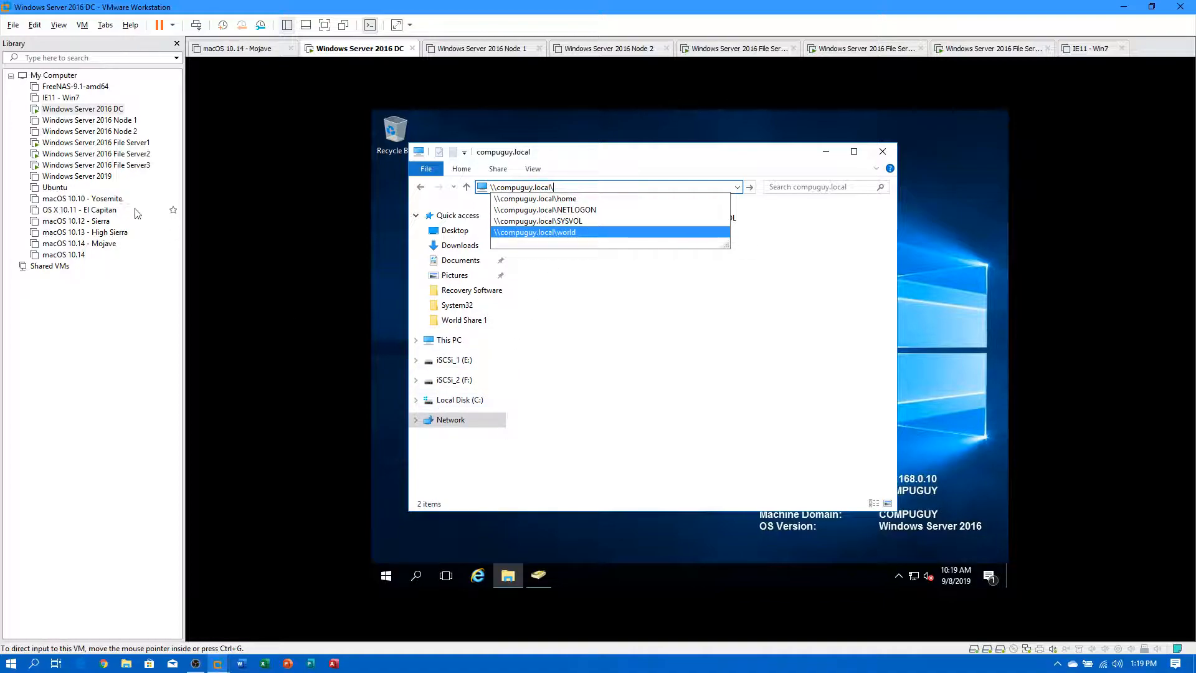
{"action": "left_click", "coordinate": [114, 144]}
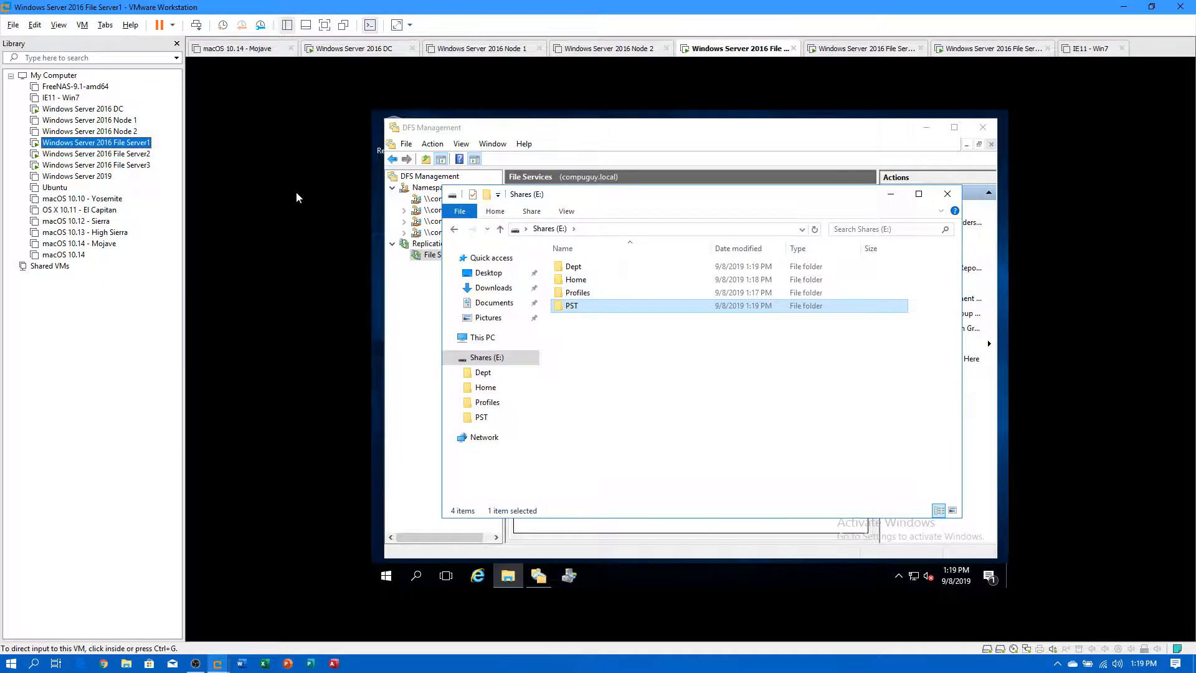
{"action": "left_click", "coordinate": [83, 109]}
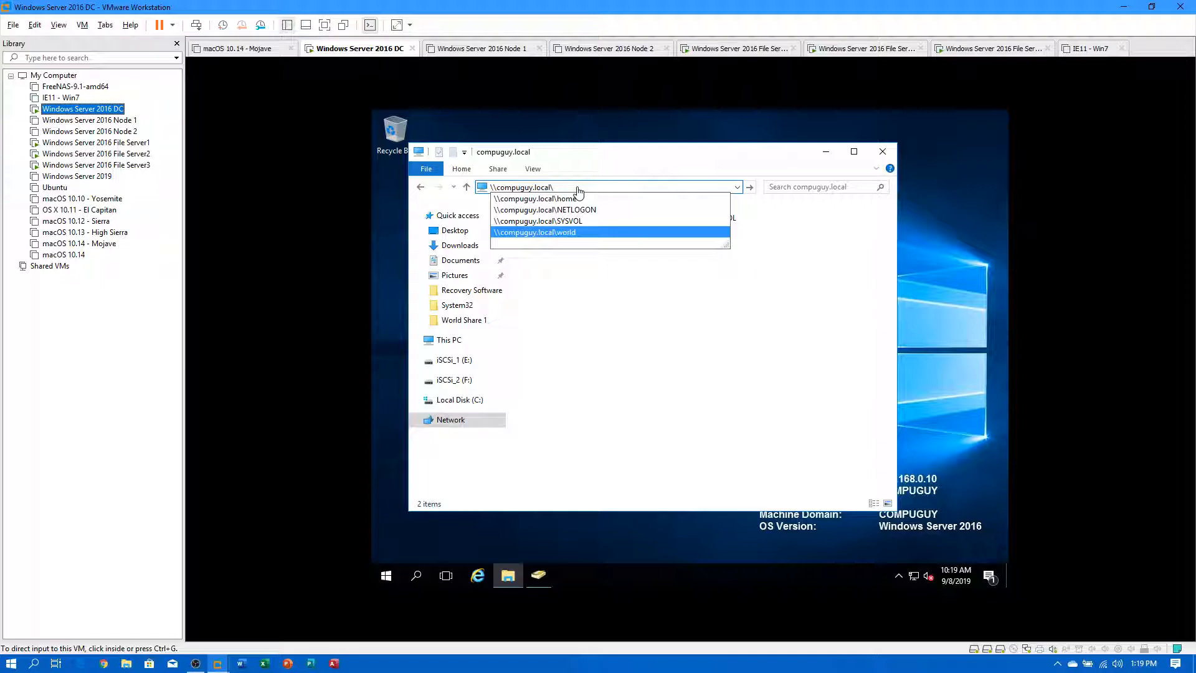
{"action": "left_click", "coordinate": [574, 187]}
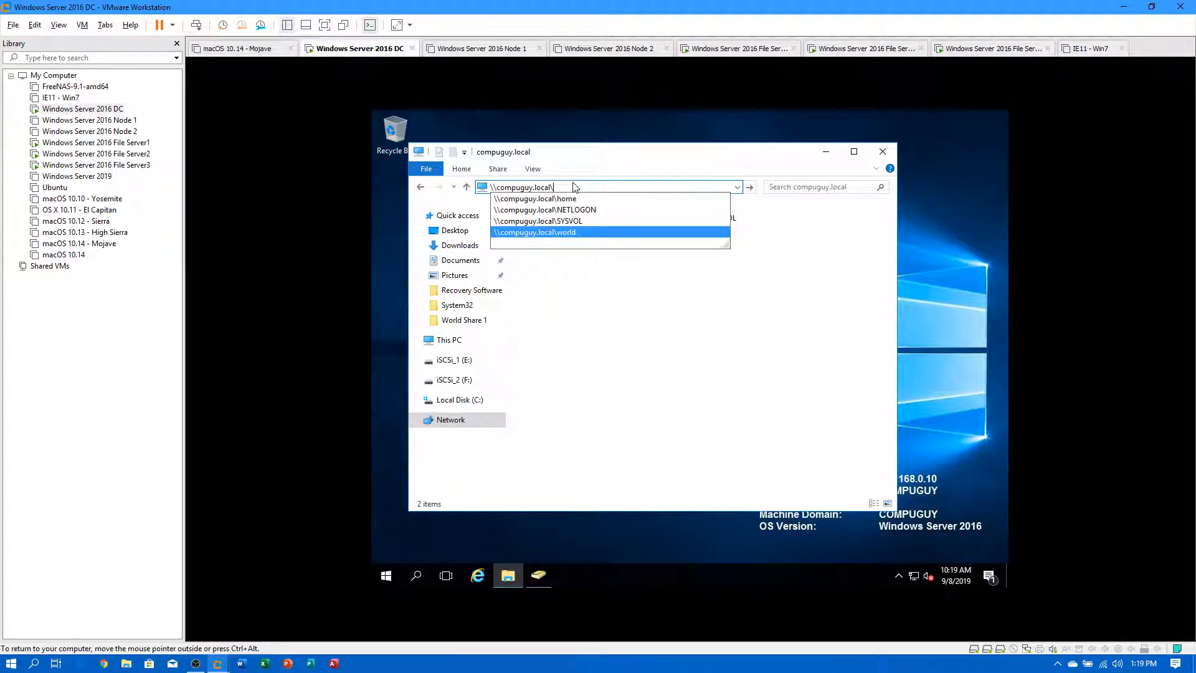
{"action": "type", "text": "profiles\\"}
{"action": "key", "text": "Return"}
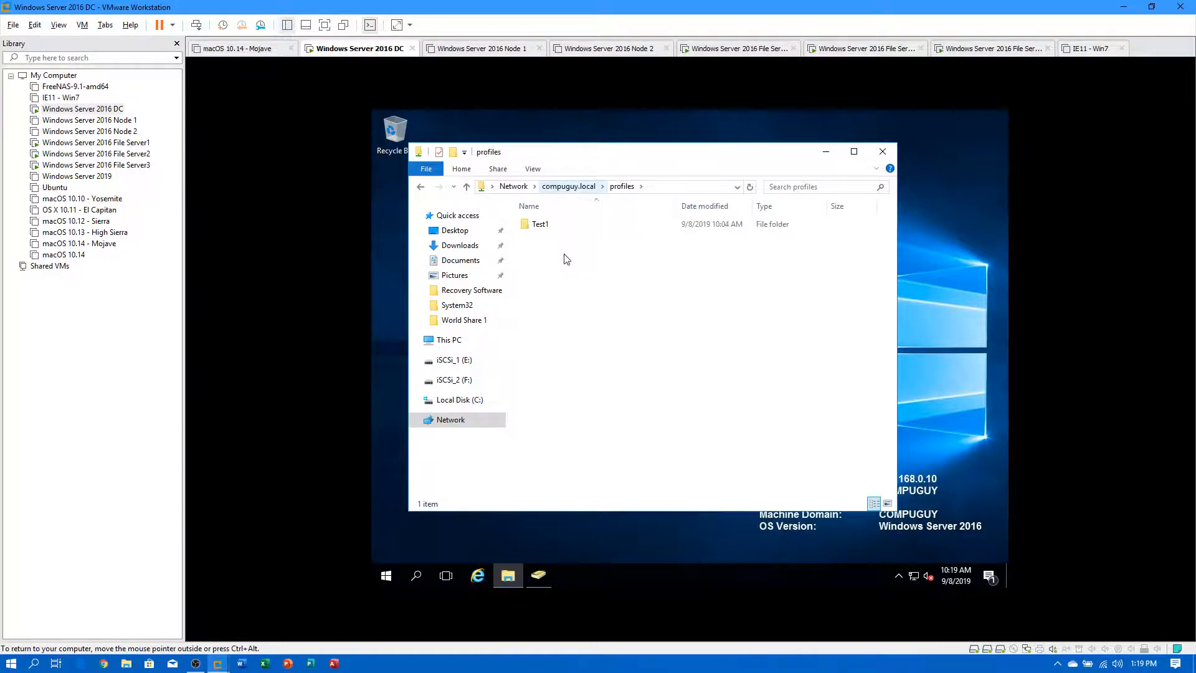
Copy Test1 and paste many copies into profiles, then return to Network.
{"action": "right_click", "coordinate": [540, 225]}
{"action": "left_click", "coordinate": [580, 347]}
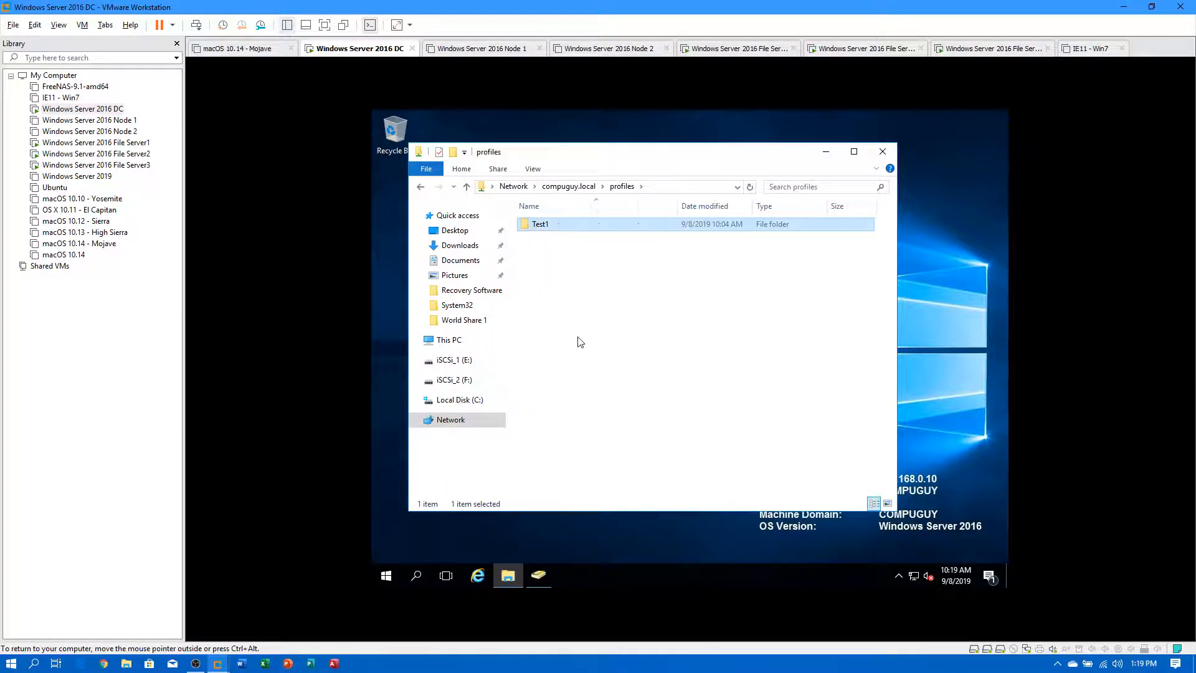
{"action": "left_click", "coordinate": [583, 325]}
{"action": "key", "text": "ctrl+v"}
{"action": "key", "text": "ctrl+v"}
{"action": "key", "text": "ctrl+v"}
{"action": "key", "text": "ctrl+v"}
{"action": "key", "text": "ctrl+v"}
{"action": "key", "text": "ctrl+v"}
{"action": "key", "text": "ctrl+v"}
{"action": "key", "text": "ctrl+v"}
{"action": "key", "text": "ctrl+v"}
{"action": "key", "text": "ctrl+v"}
{"action": "key", "text": "ctrl+v"}
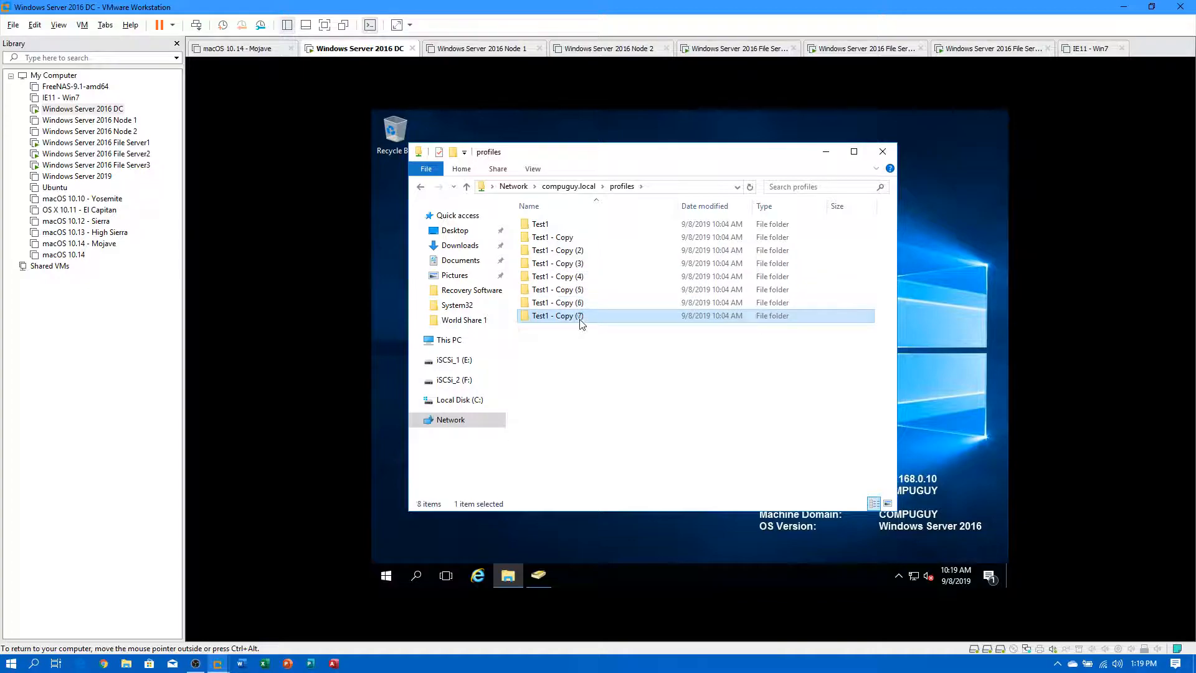
{"action": "left_click", "coordinate": [513, 186]}
{"action": "left_click", "coordinate": [626, 189]}
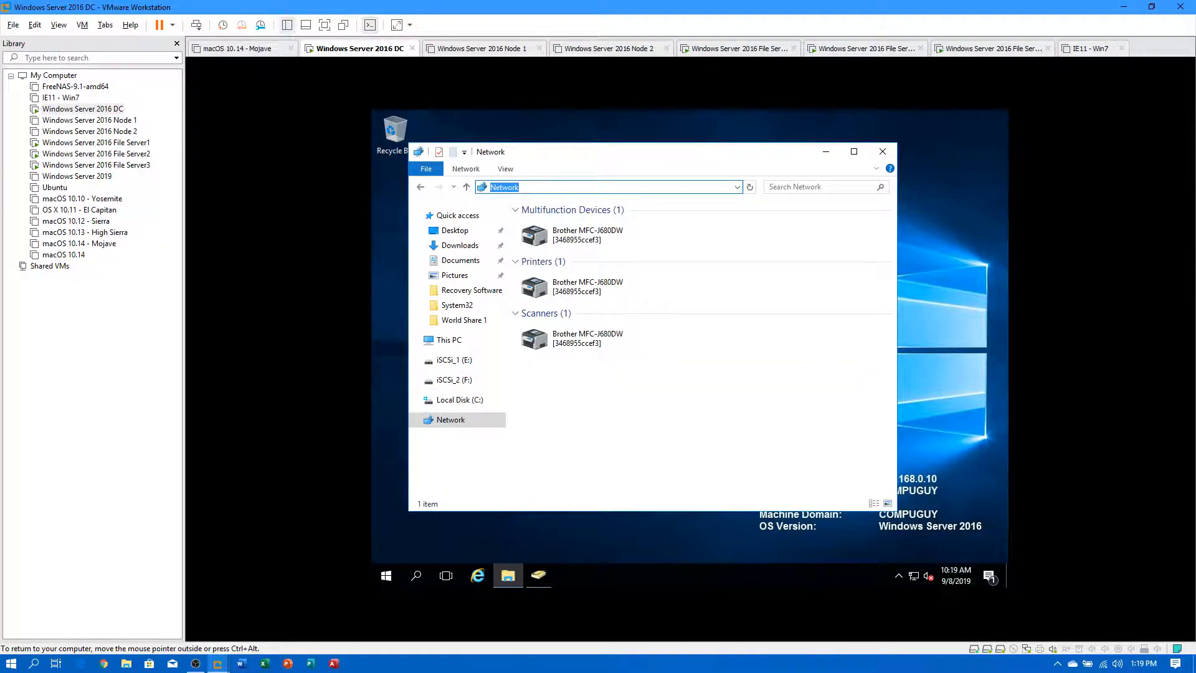
Open \\fs1 and check its Dept, Home, Profiles and PST shares.
{"action": "type", "text": "\\\\fs1"}
{"action": "key", "text": "Return"}
{"action": "double_click", "coordinate": [542, 215]}
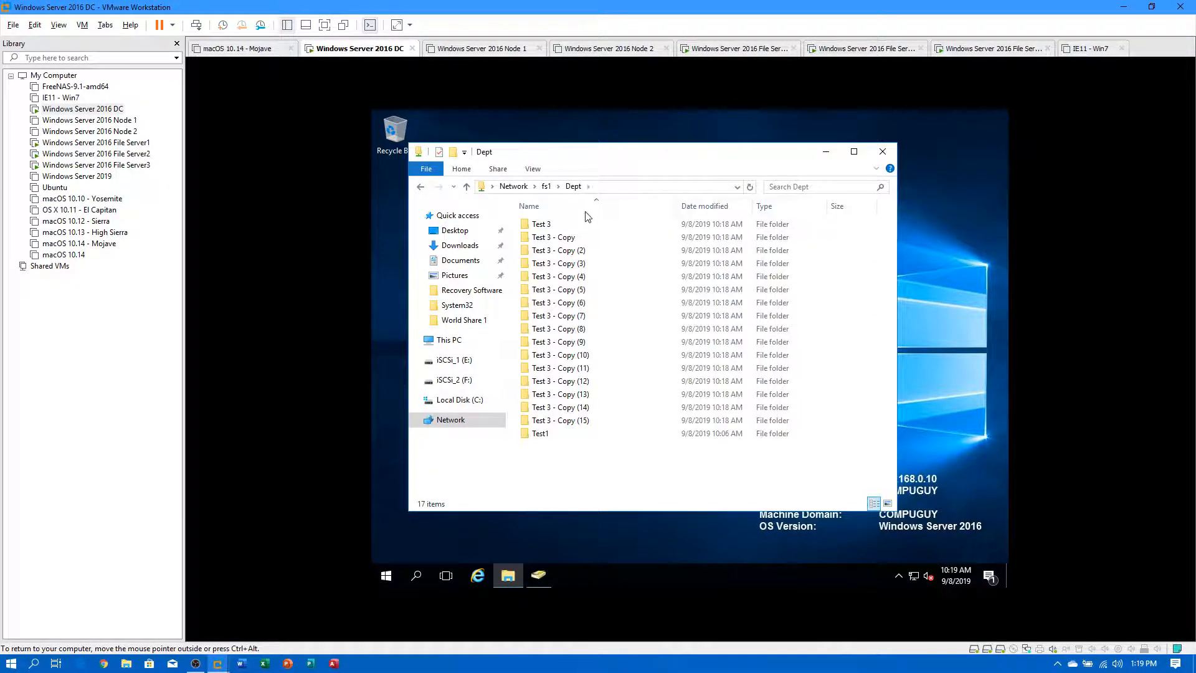
{"action": "left_click", "coordinate": [547, 187]}
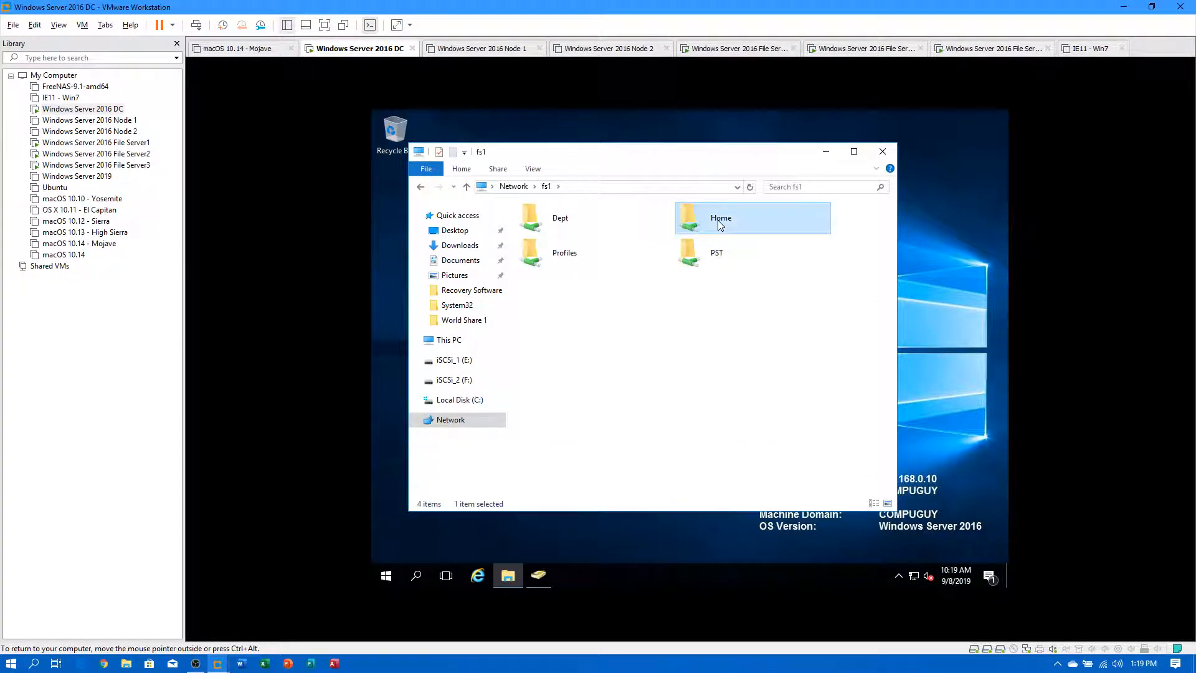
{"action": "double_click", "coordinate": [720, 226]}
{"action": "left_click", "coordinate": [546, 187]}
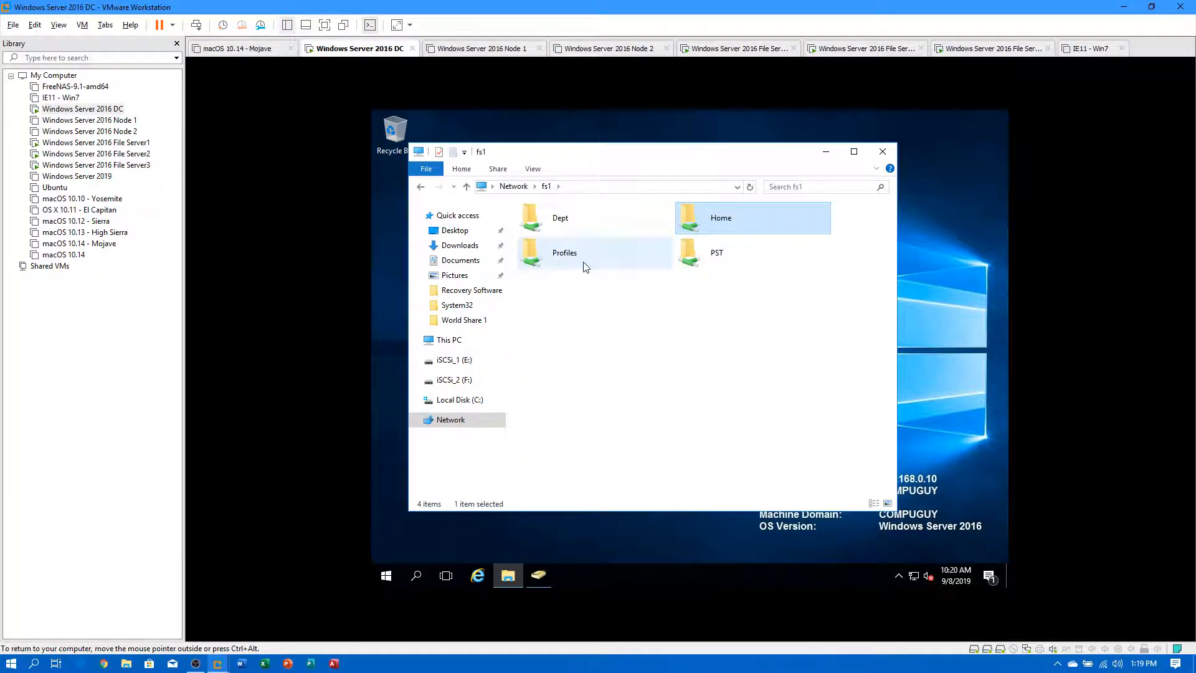
{"action": "double_click", "coordinate": [570, 259]}
{"action": "left_click", "coordinate": [547, 186]}
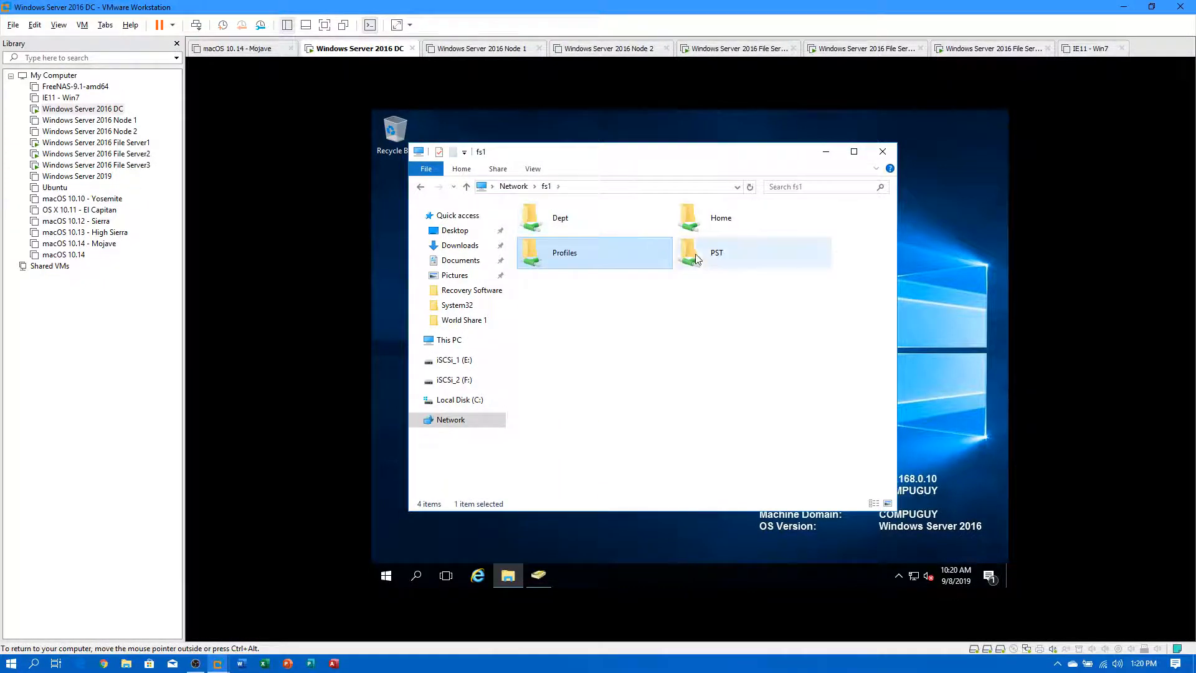
{"action": "double_click", "coordinate": [708, 255]}
{"action": "left_click", "coordinate": [547, 186]}
Switch to \\fs2 and check its Dept, Home, Profiles and PST shares.
{"action": "left_click", "coordinate": [594, 188]}
{"action": "key", "text": "BackSpace"}
{"action": "type", "text": "2"}
{"action": "key", "text": "Return"}
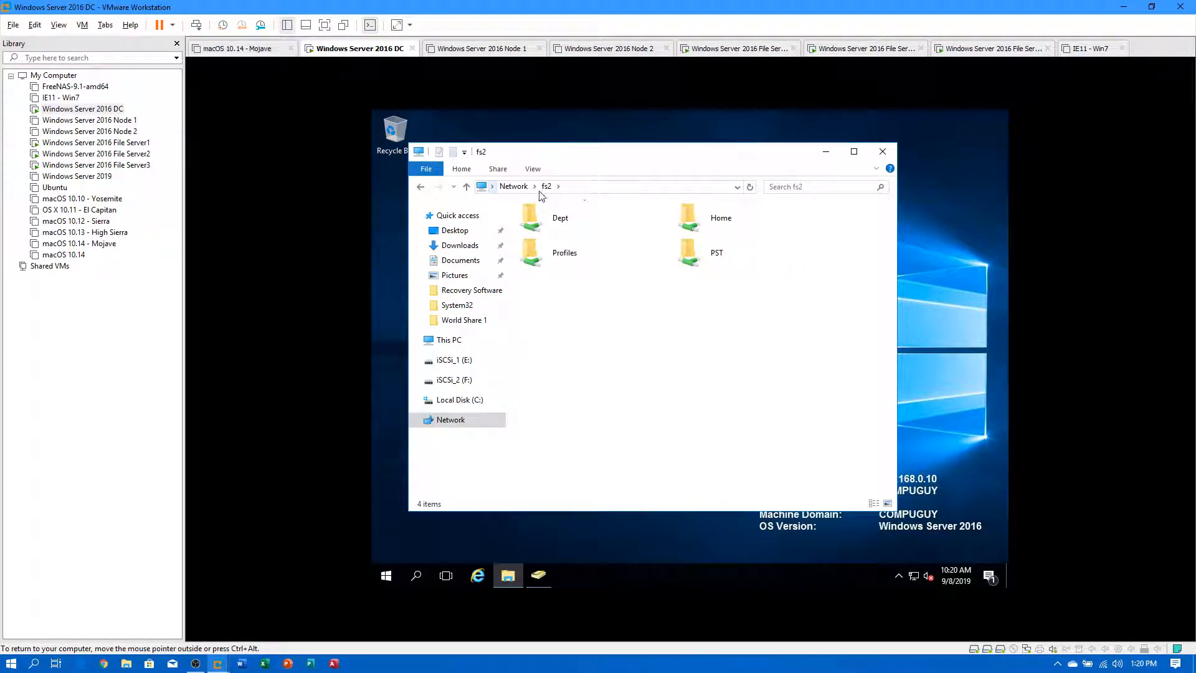
{"action": "double_click", "coordinate": [535, 217]}
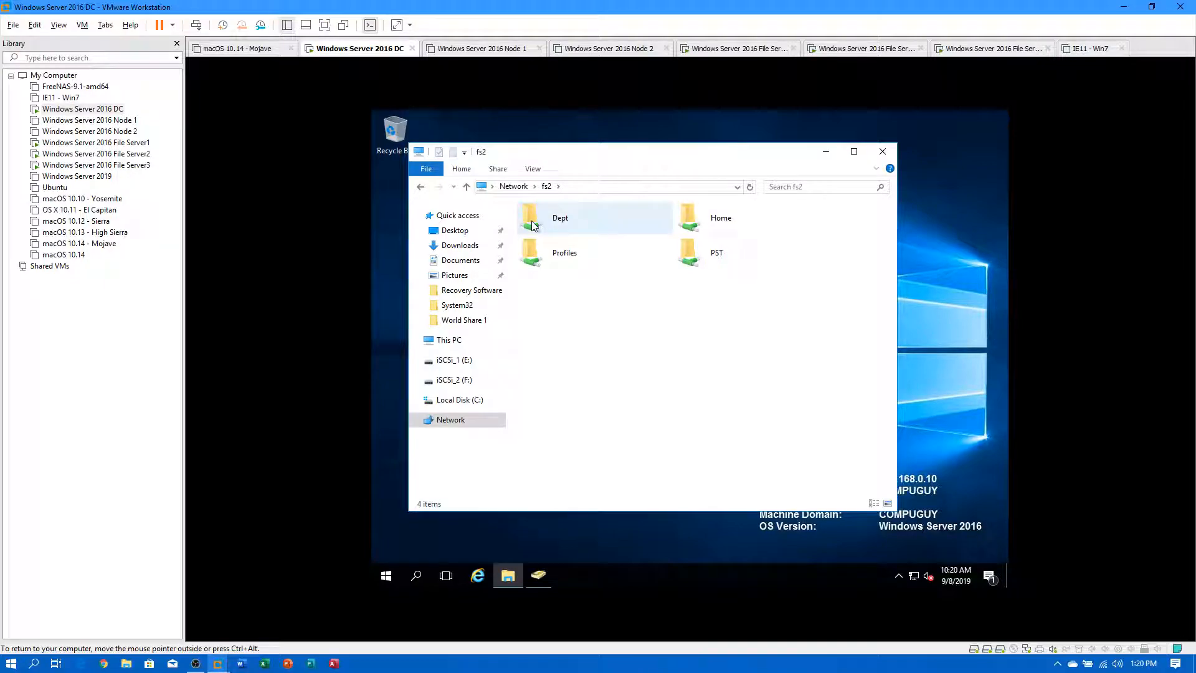
{"action": "left_click", "coordinate": [547, 188]}
{"action": "double_click", "coordinate": [703, 219]}
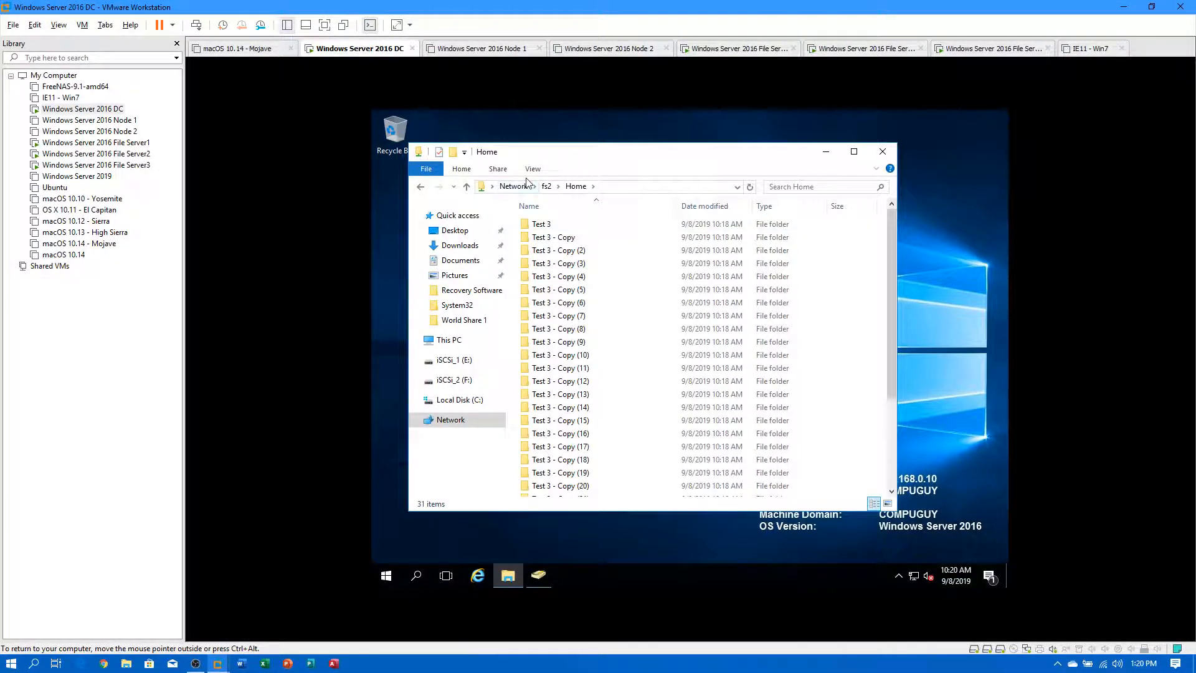
{"action": "left_click", "coordinate": [547, 187]}
{"action": "double_click", "coordinate": [565, 252]}
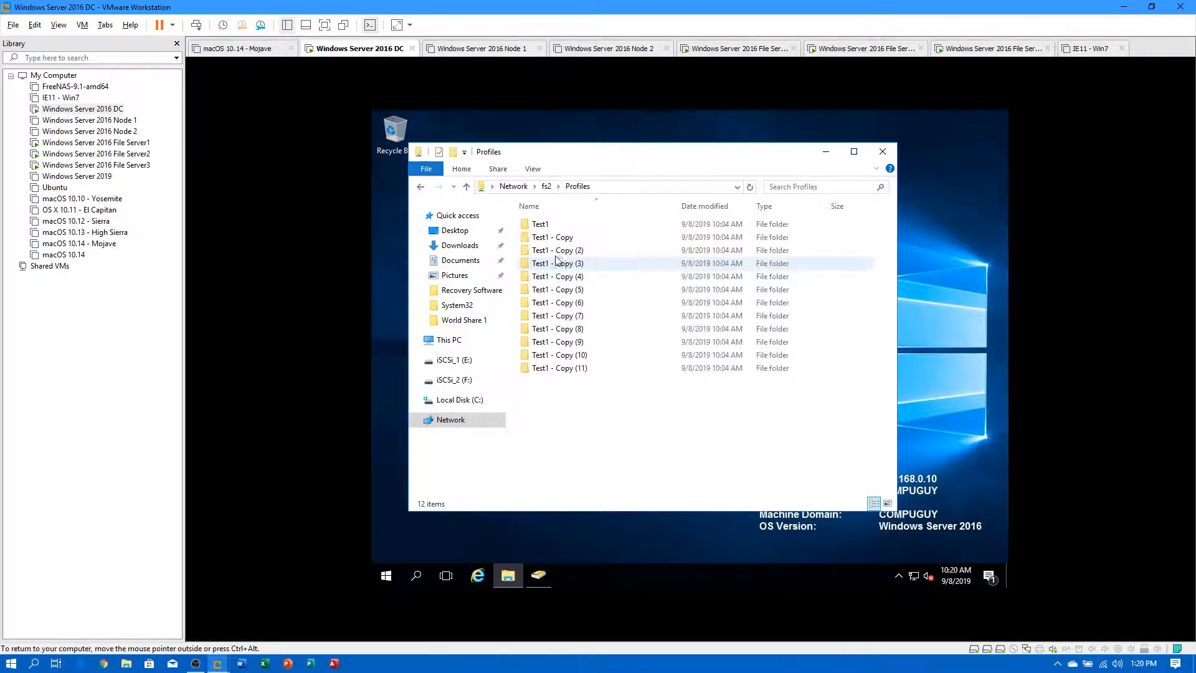
{"action": "left_click", "coordinate": [546, 186]}
{"action": "double_click", "coordinate": [697, 254]}
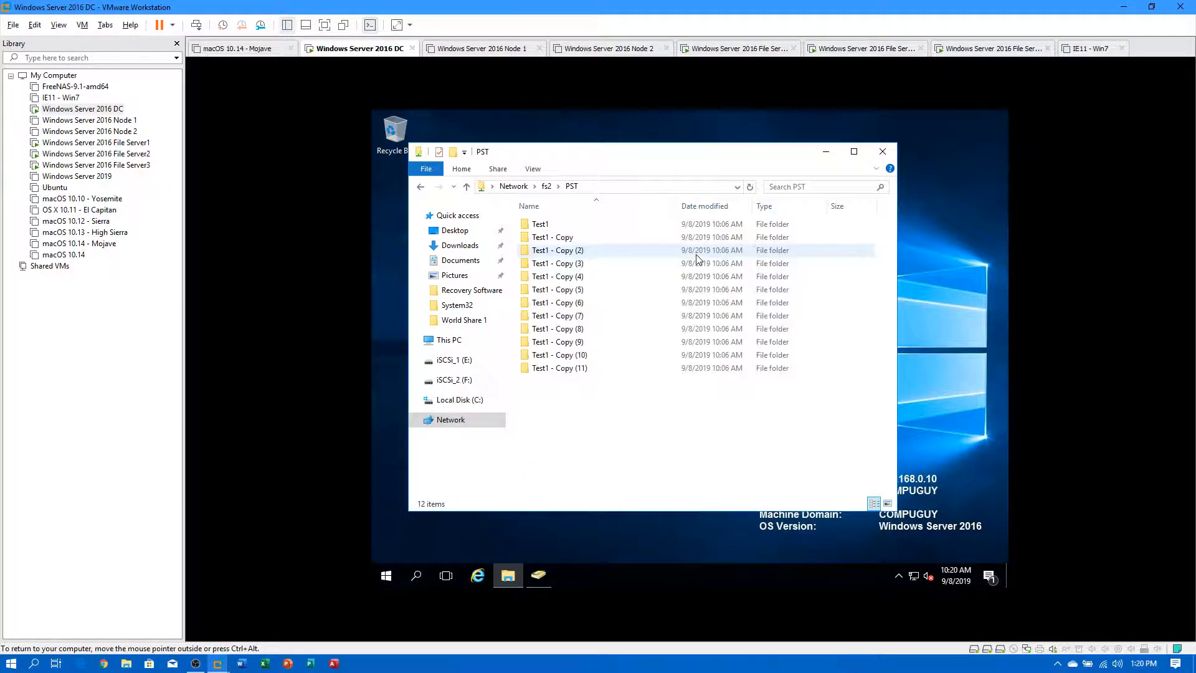
Switch to \\fs3 and check its Dept, Home, Profiles and PST shares.
{"action": "left_click", "coordinate": [561, 187]}
{"action": "left_click", "coordinate": [525, 187]}
{"action": "key", "text": "BackSpace"}
{"action": "key", "text": "BackSpace"}
{"action": "key", "text": "BackSpace"}
{"action": "key", "text": "BackSpace"}
{"action": "key", "text": "BackSpace"}
{"action": "type", "text": "3"}
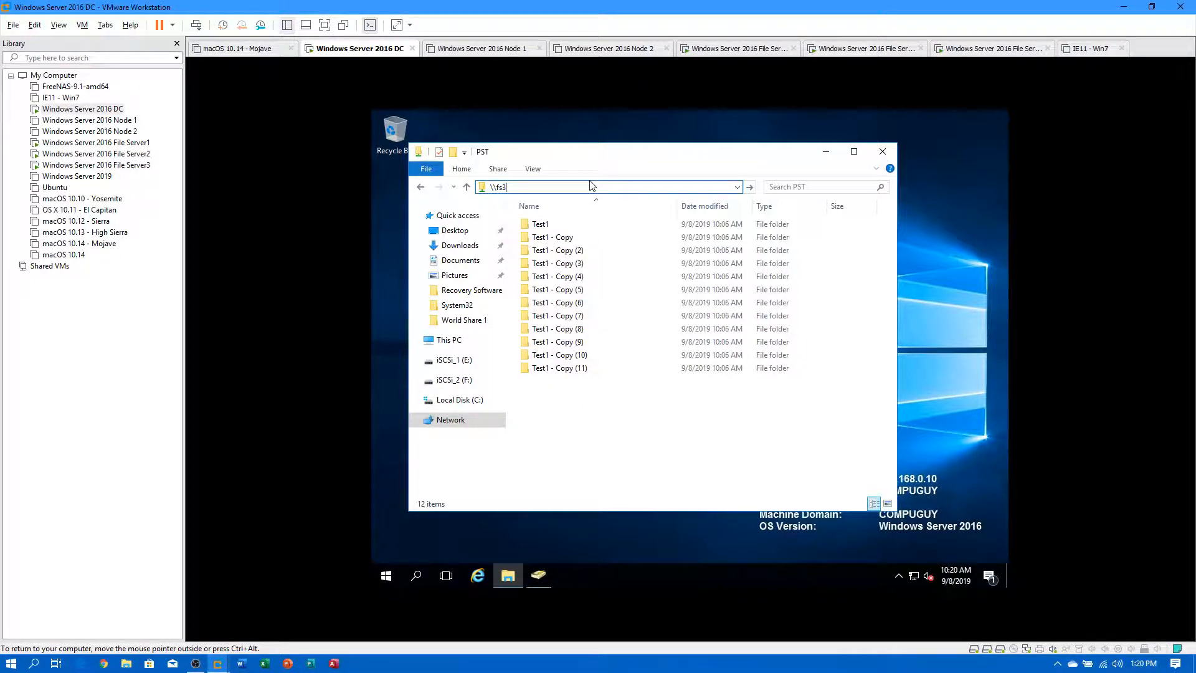
{"action": "key", "text": "Return"}
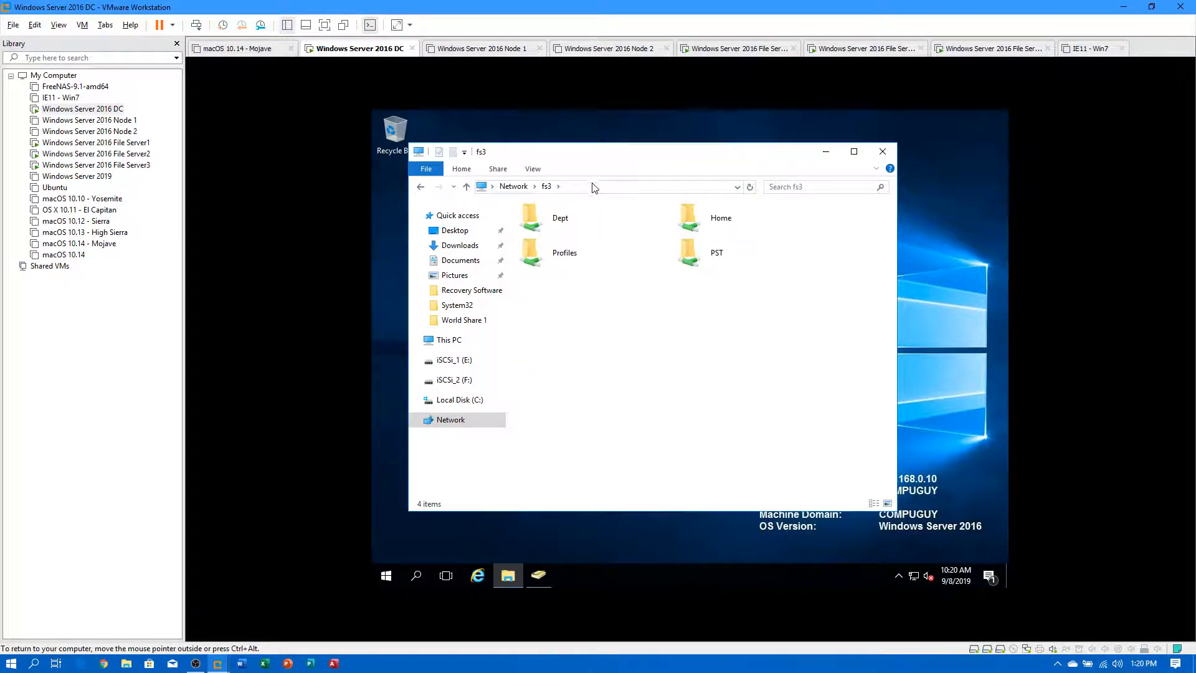
{"action": "double_click", "coordinate": [553, 226]}
{"action": "left_click", "coordinate": [551, 187]}
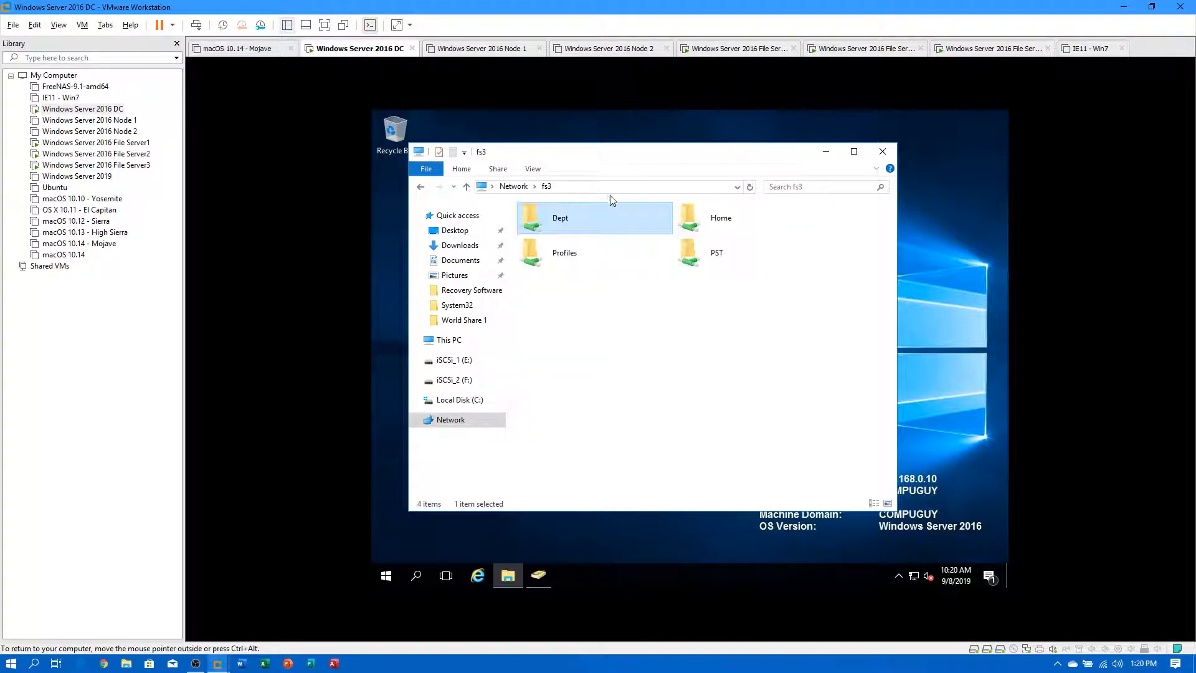
{"action": "double_click", "coordinate": [688, 222]}
{"action": "left_click", "coordinate": [551, 187]}
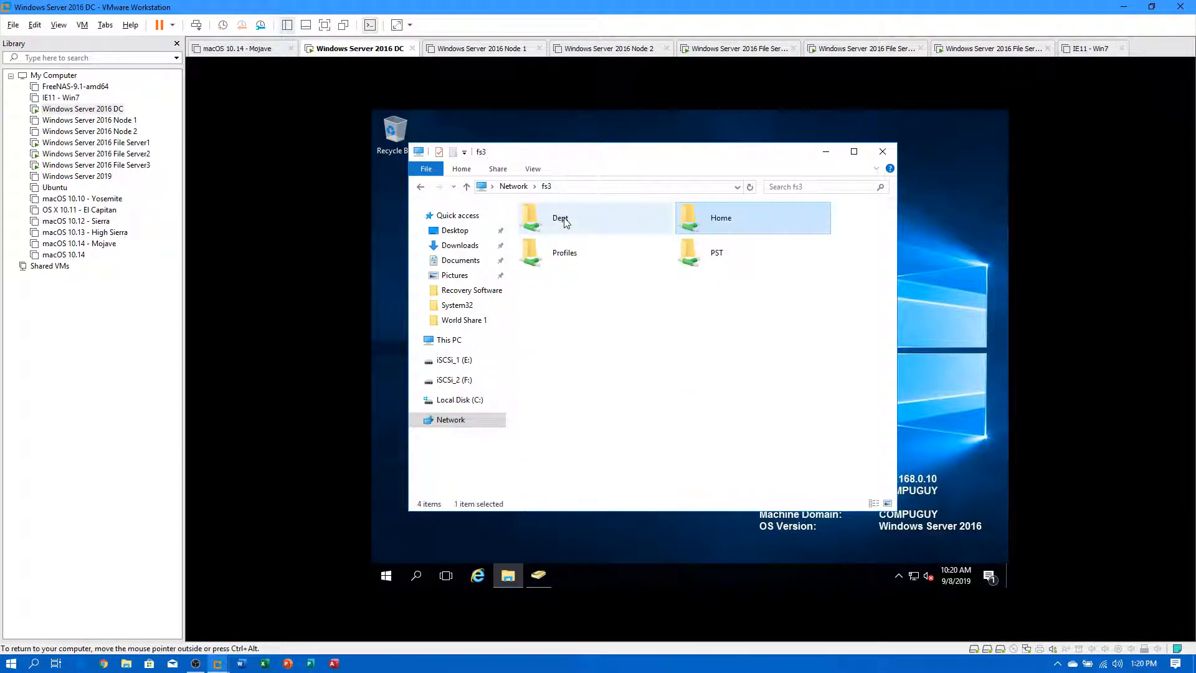
{"action": "double_click", "coordinate": [555, 250]}
{"action": "left_click", "coordinate": [547, 187]}
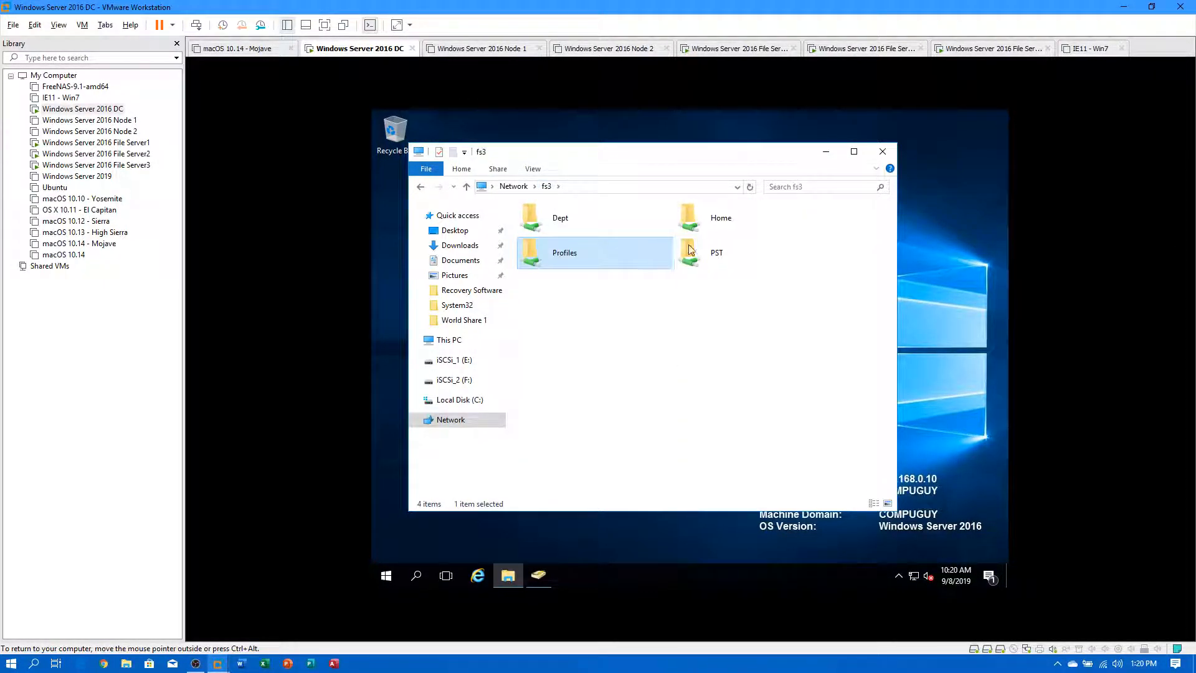
{"action": "double_click", "coordinate": [692, 252]}
{"action": "left_click", "coordinate": [548, 187]}
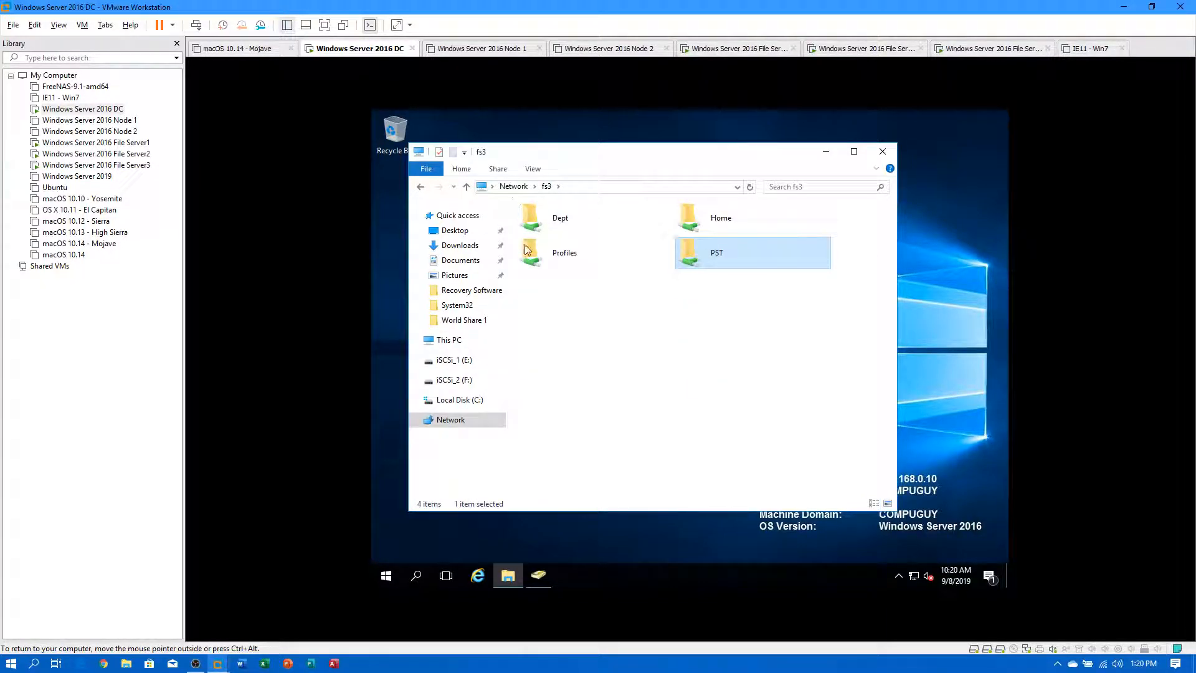
Review the Dept folder's security permissions on File Server3 and close without changes.
{"action": "left_click", "coordinate": [96, 164]}
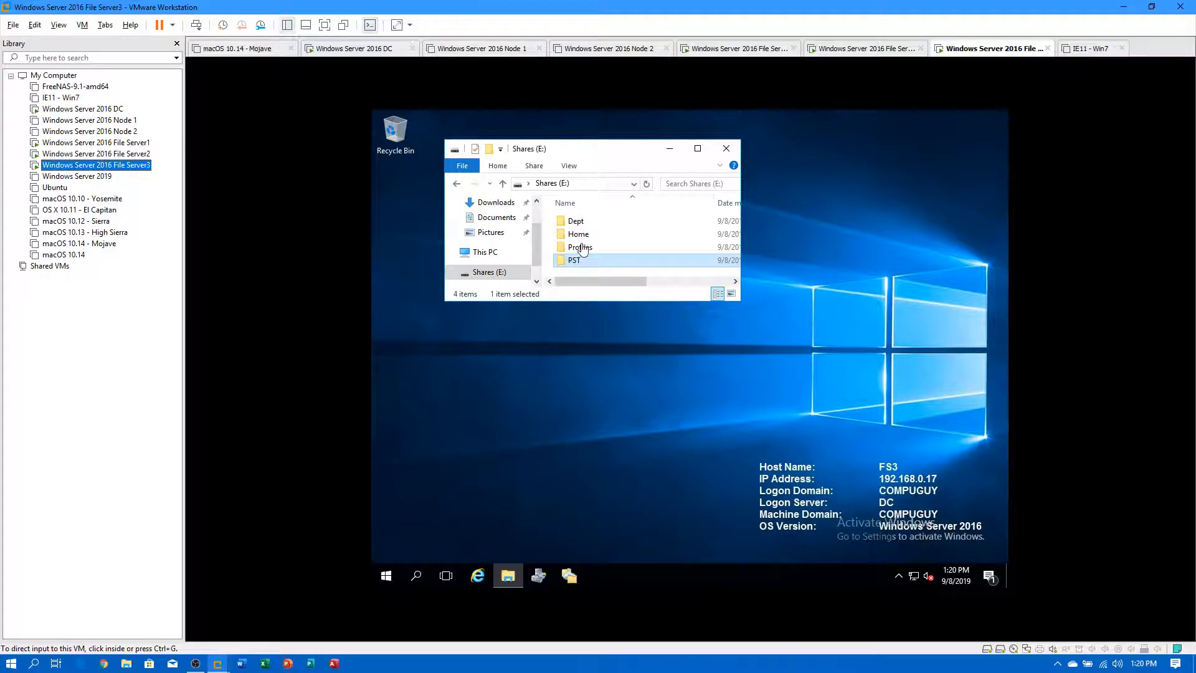
{"action": "right_click", "coordinate": [569, 223]}
{"action": "left_click", "coordinate": [638, 445]}
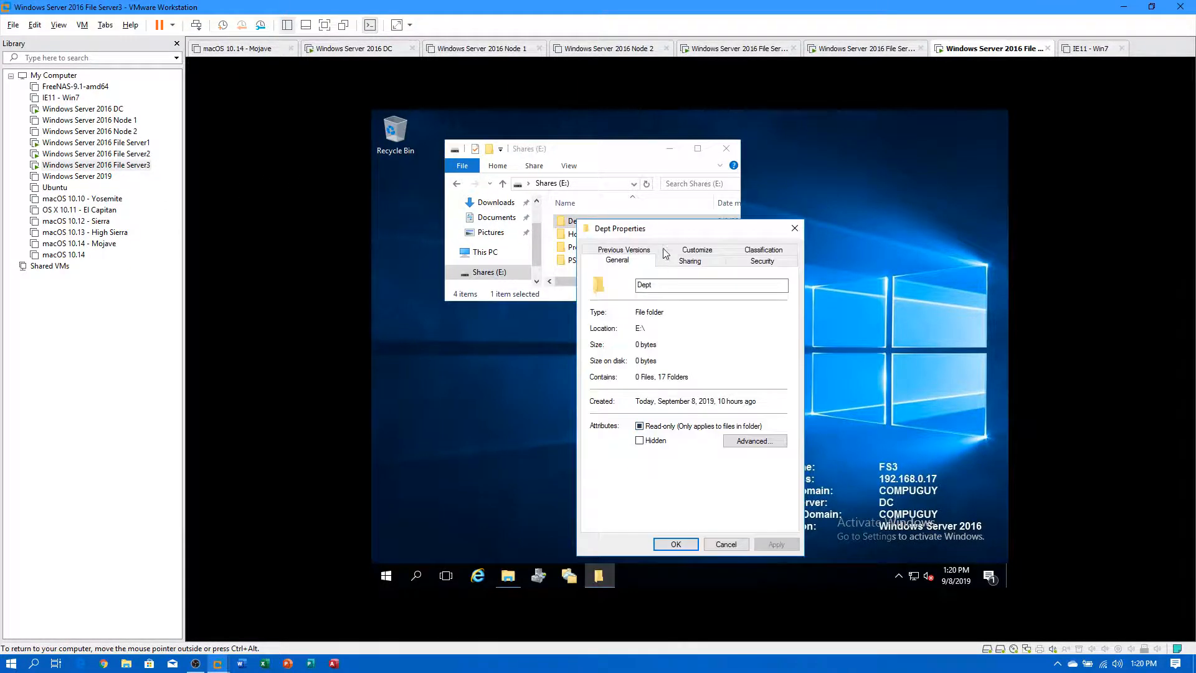
{"action": "left_click", "coordinate": [763, 261]}
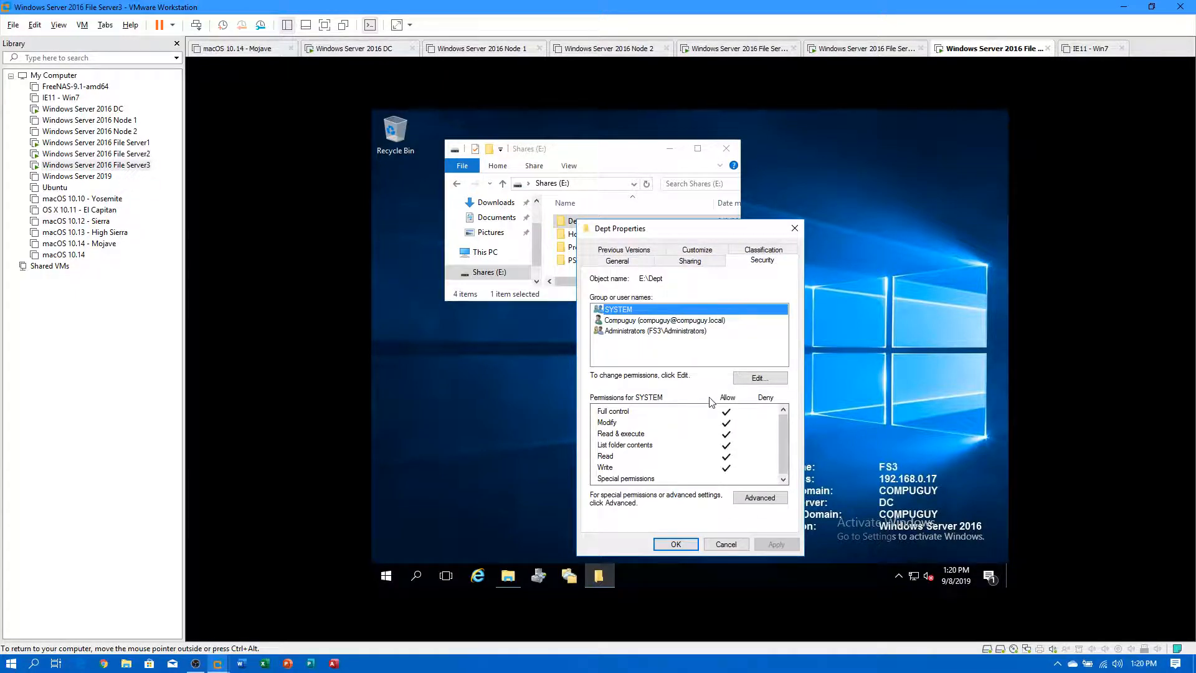
{"action": "left_click", "coordinate": [760, 378]}
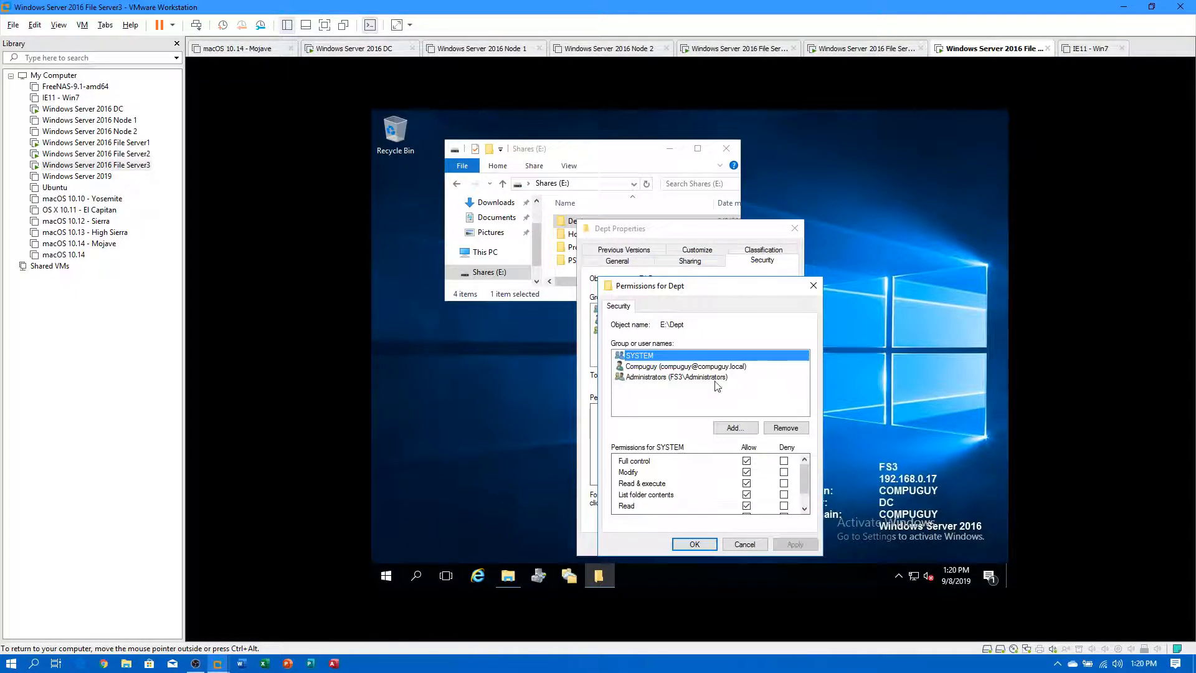
{"action": "left_click", "coordinate": [745, 544]}
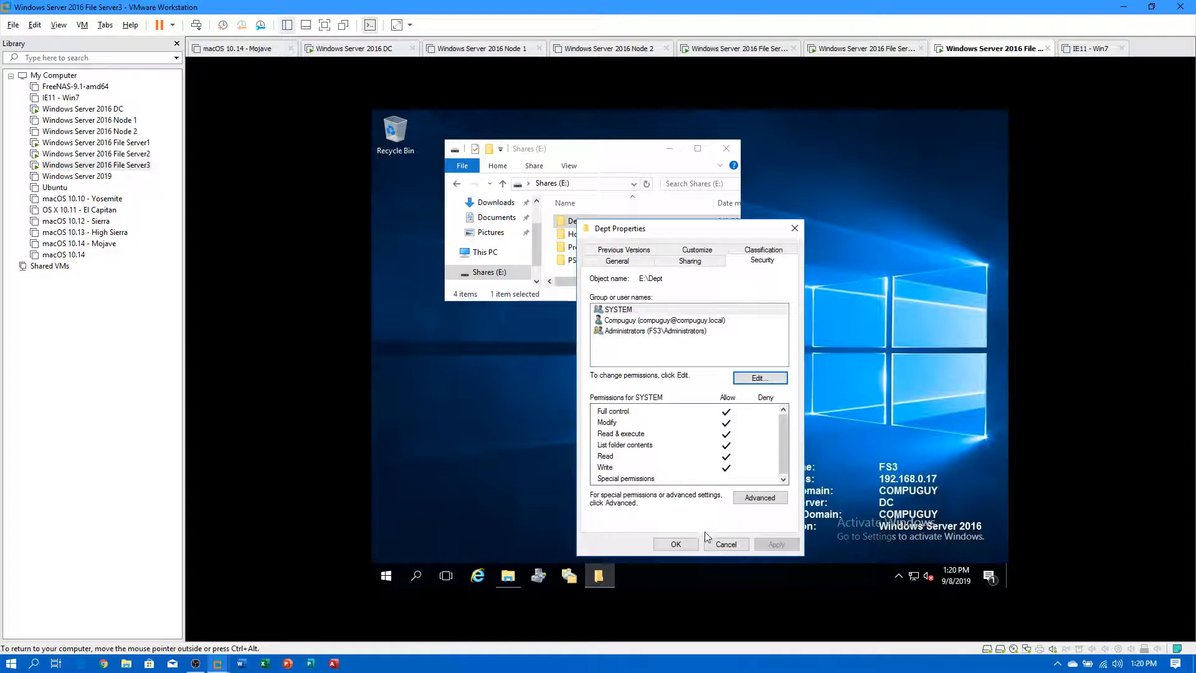
{"action": "left_click", "coordinate": [723, 545]}
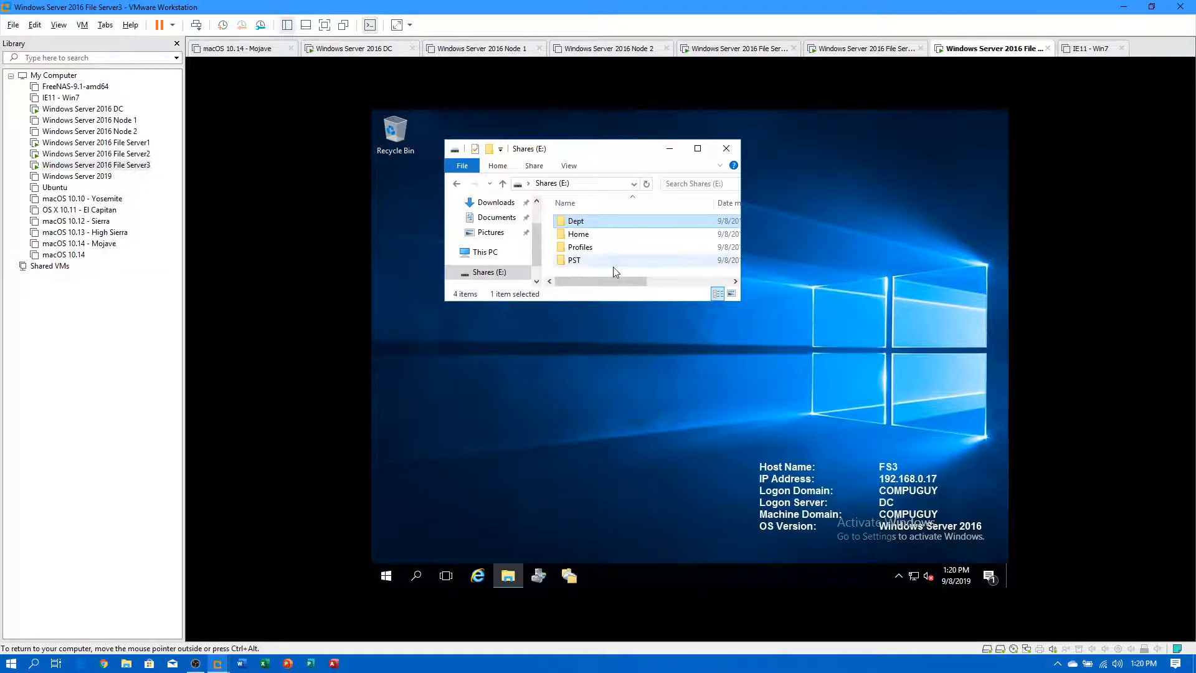
Go to File Server1 and minimize Explorer to reveal DFS Management.
{"action": "left_click", "coordinate": [143, 154]}
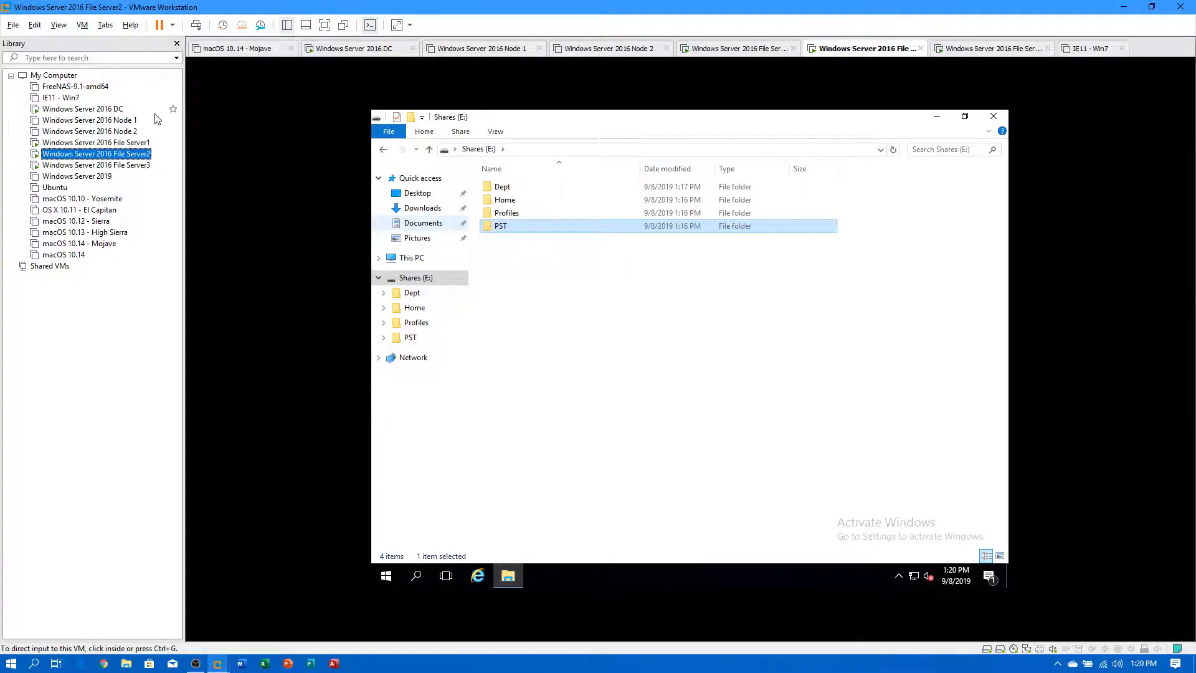
{"action": "left_click", "coordinate": [140, 142]}
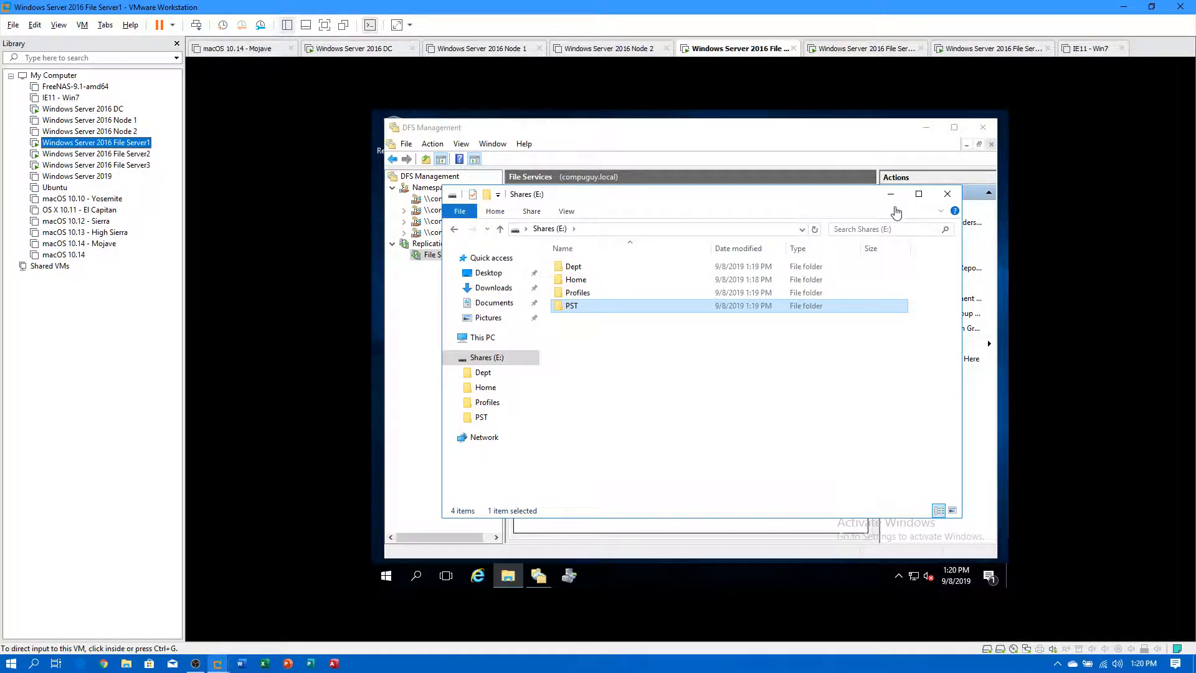
{"action": "left_click", "coordinate": [890, 197]}
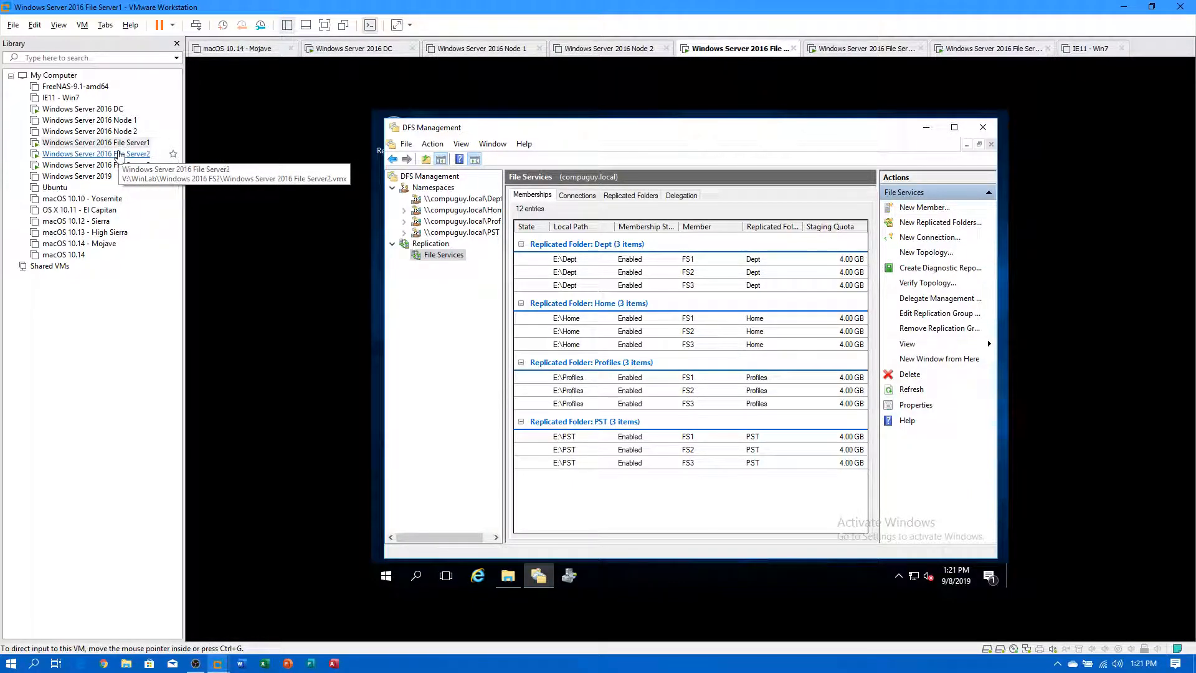
Create a World1 folder on File Server2's Shares (E:) drive.
{"action": "left_click", "coordinate": [120, 156]}
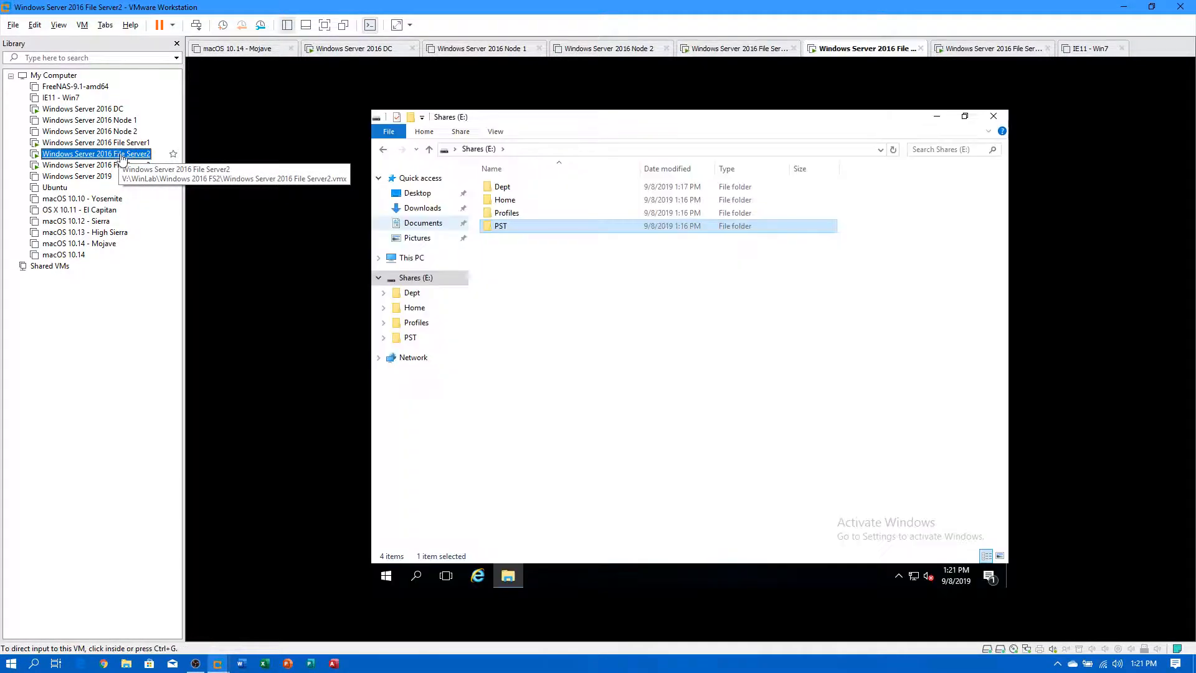
{"action": "right_click", "coordinate": [589, 333]}
{"action": "mouse_move", "coordinate": [645, 464]}
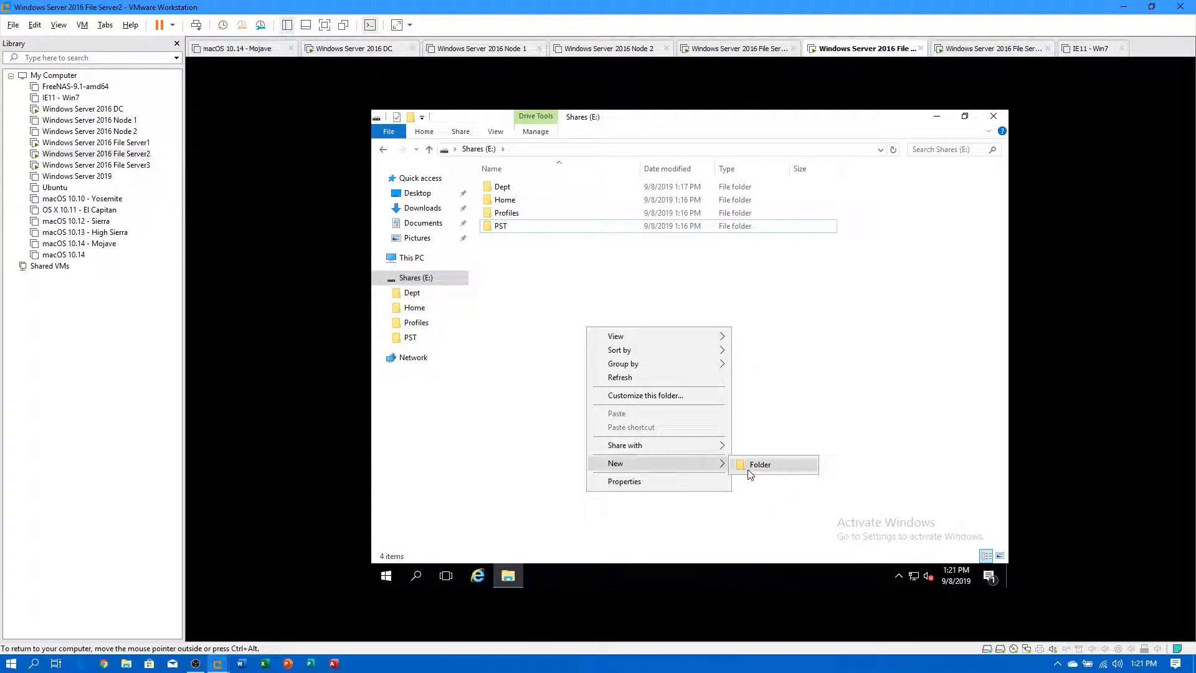
{"action": "left_click", "coordinate": [754, 466]}
{"action": "type", "text": "World1"}
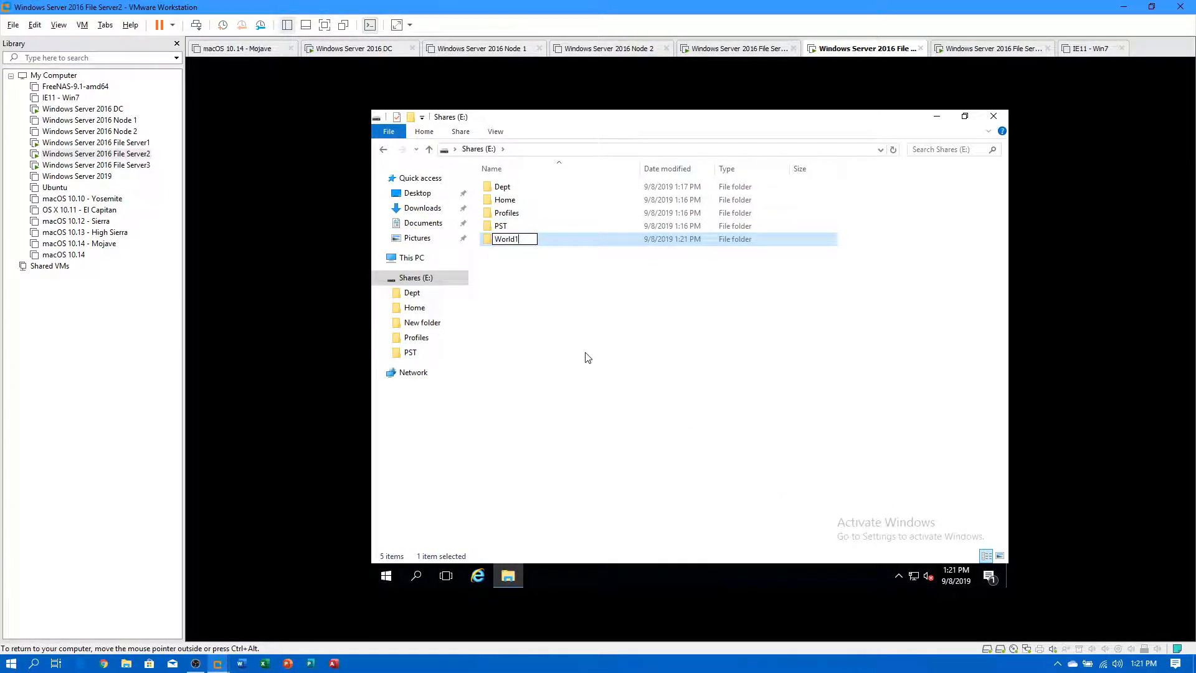
{"action": "key", "text": "Return"}
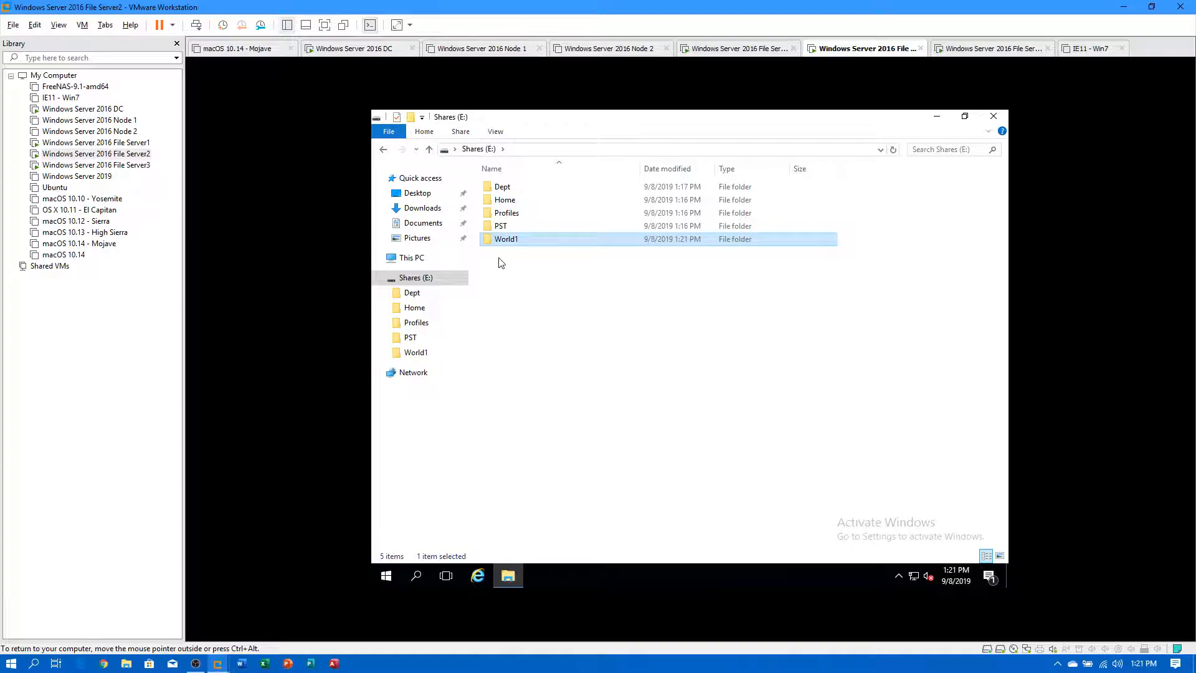
Create a World1 folder on File Server3's Shares (E:) drive, then return to File Server1.
{"action": "left_click", "coordinate": [144, 165]}
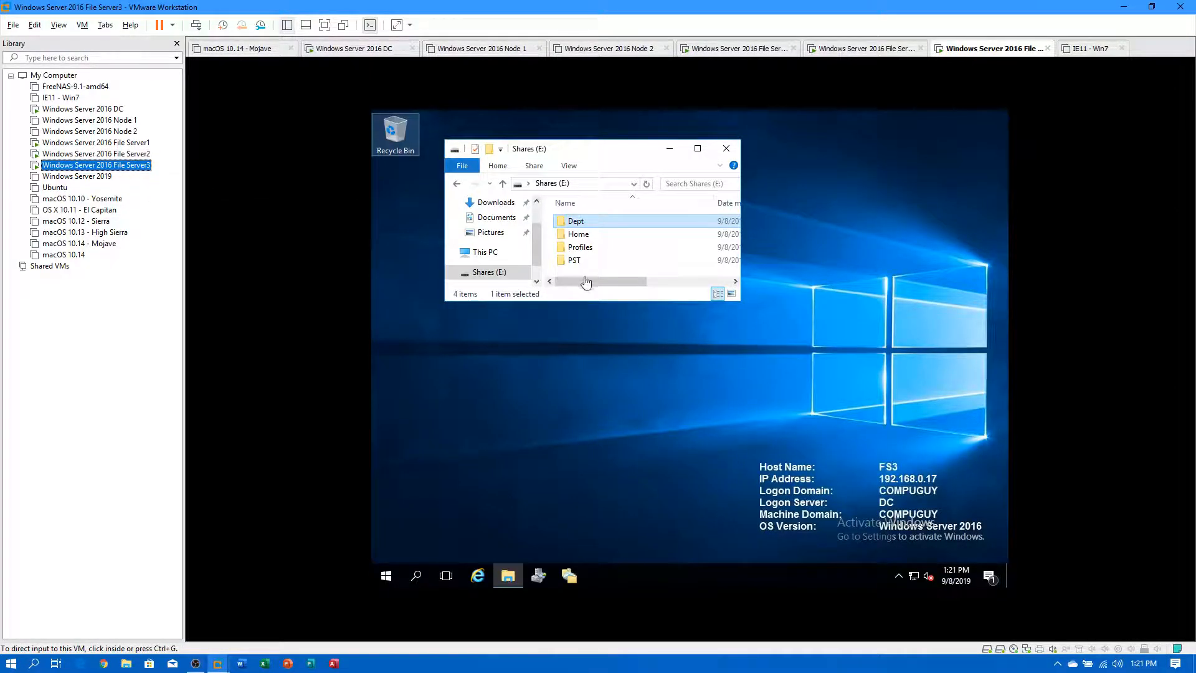
{"action": "left_click", "coordinate": [739, 304]}
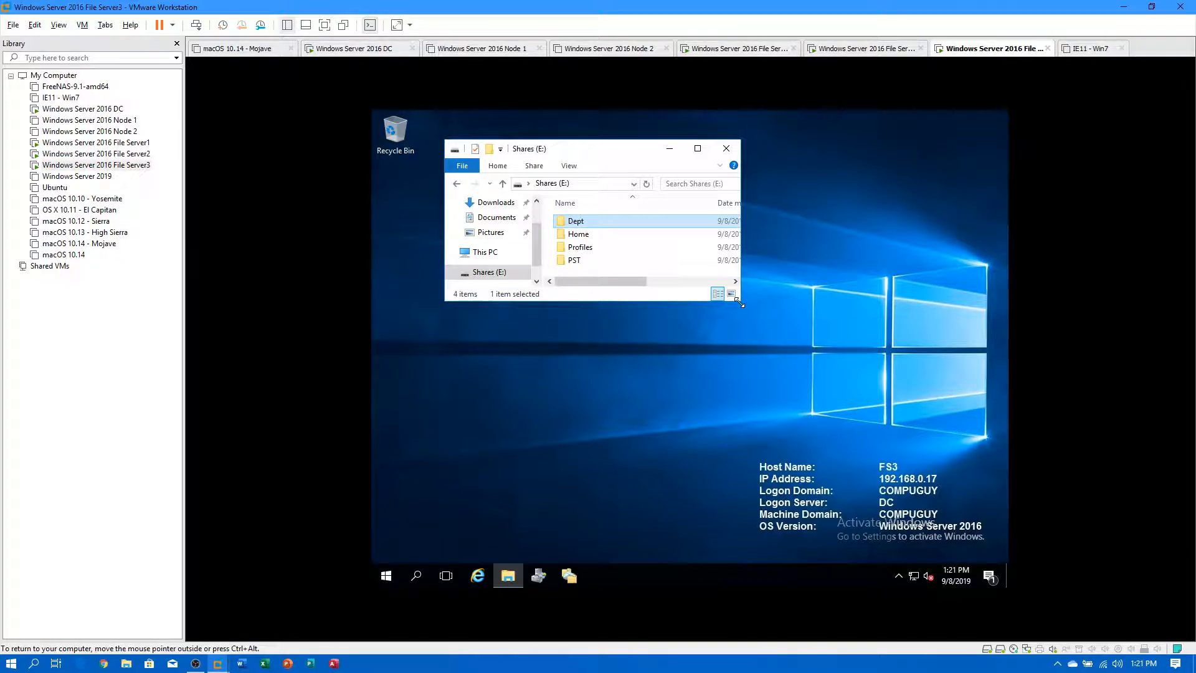
{"action": "left_click_drag", "start_coordinate": [739, 304], "coordinate": [810, 364]}
{"action": "right_click", "coordinate": [634, 300]}
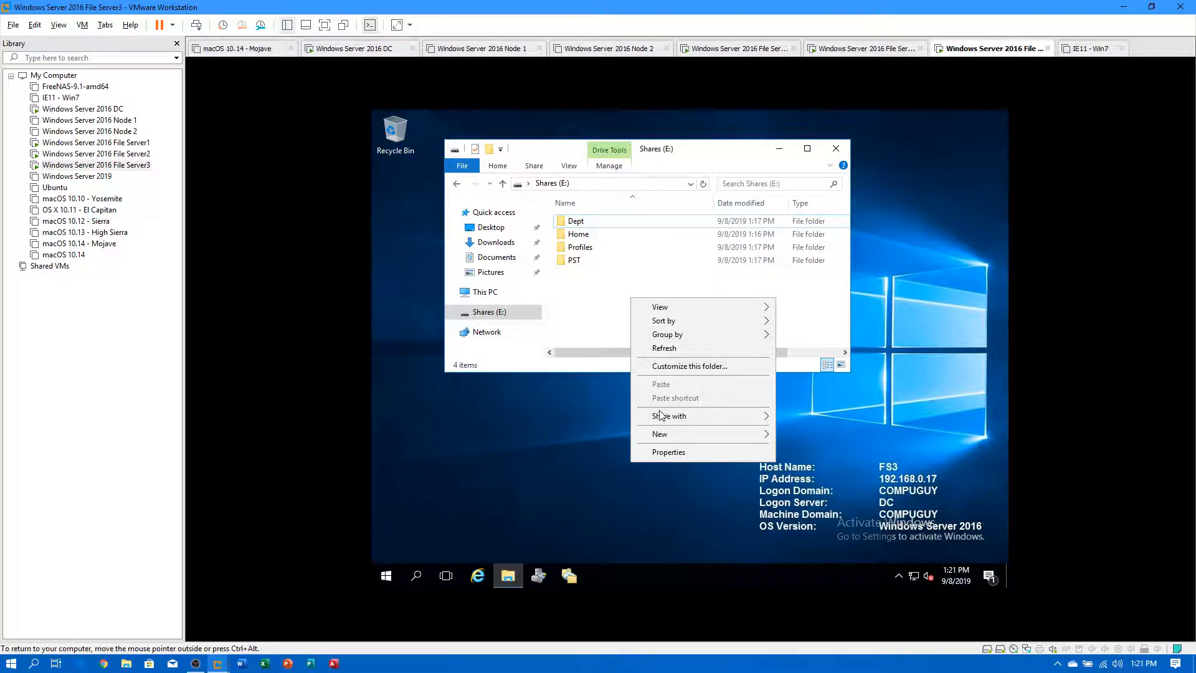
{"action": "mouse_move", "coordinate": [660, 436]}
{"action": "left_click", "coordinate": [806, 442]}
{"action": "type", "text": "World1"}
{"action": "key", "text": "Return"}
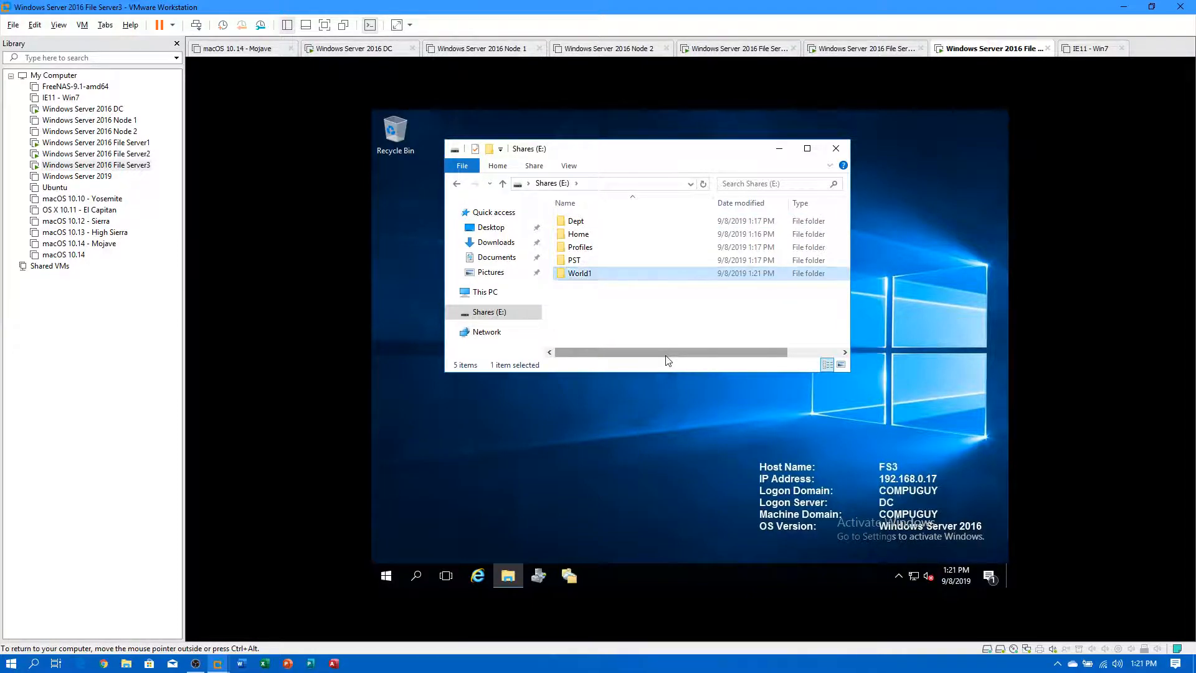
{"action": "left_click", "coordinate": [149, 143]}
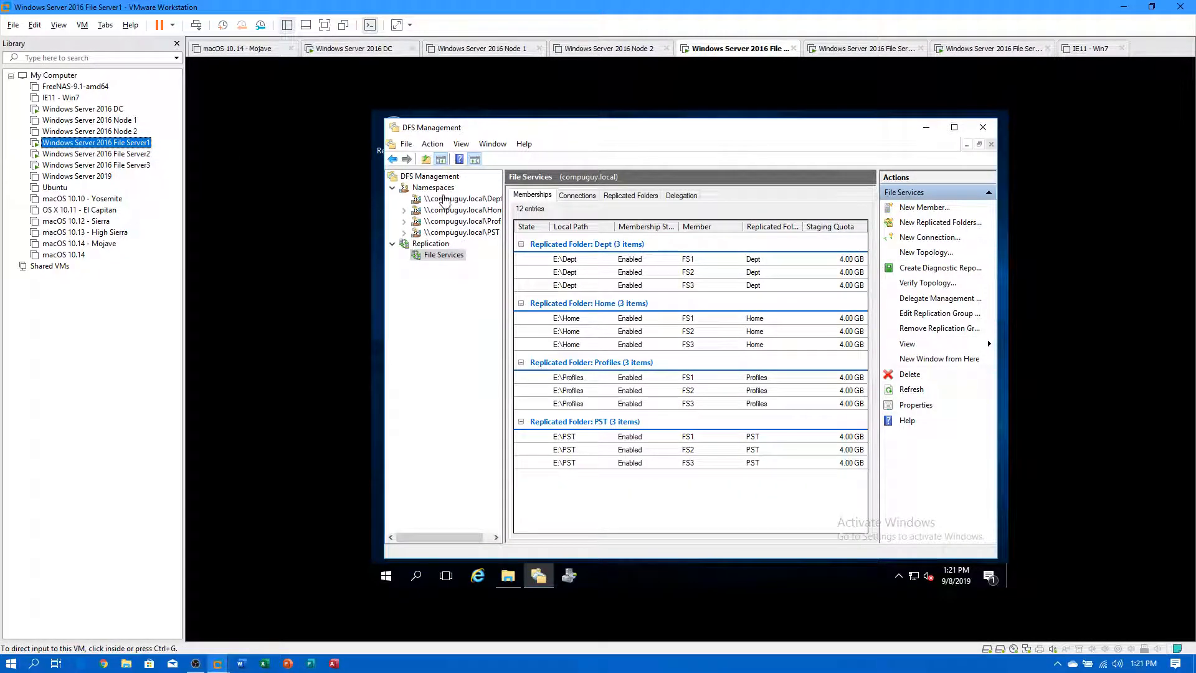
Start a New Namespace on server FS and name it World1.
{"action": "right_click", "coordinate": [438, 190]}
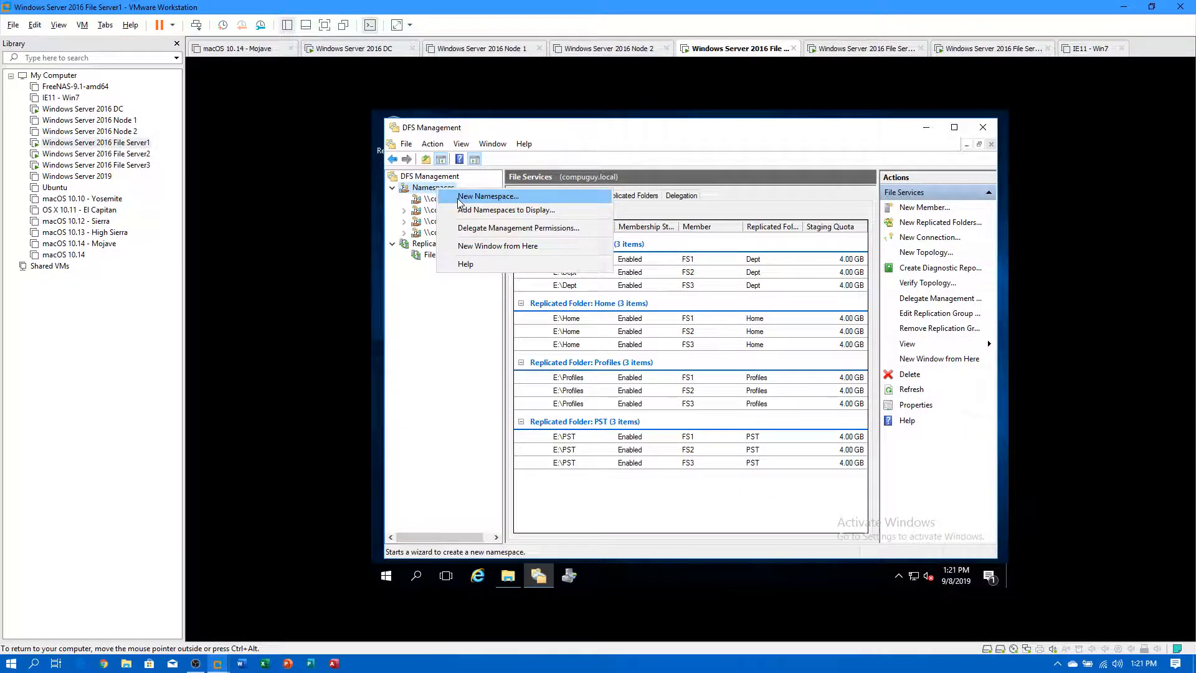
{"action": "left_click", "coordinate": [458, 196]}
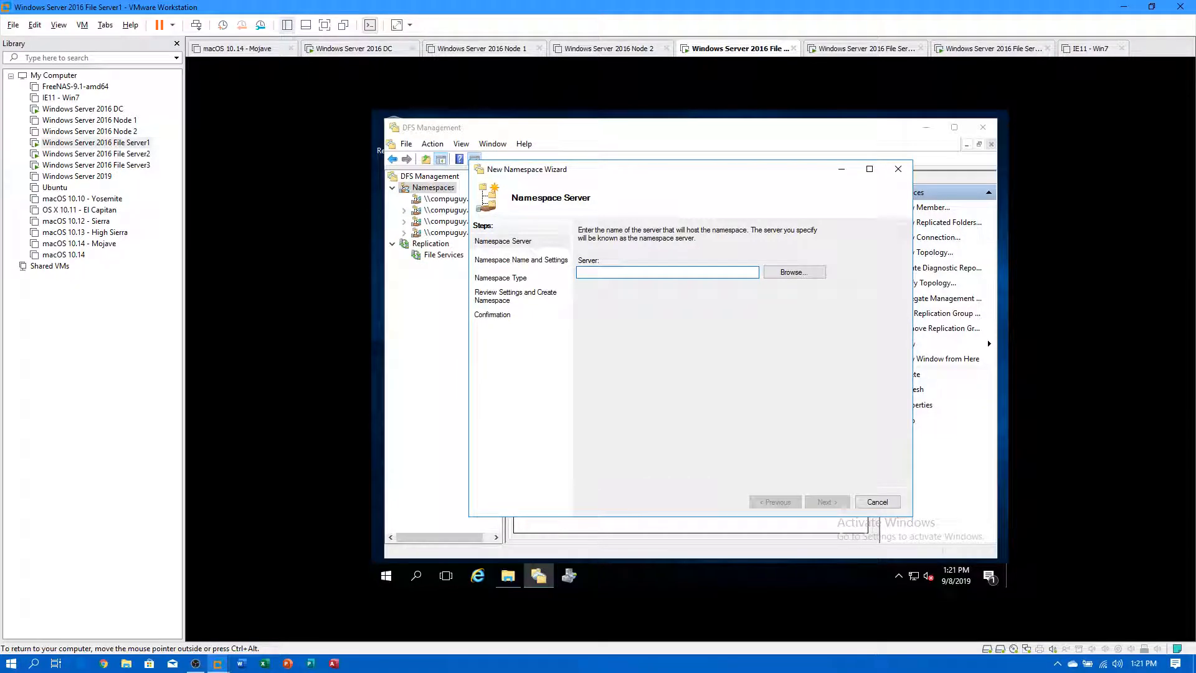
{"action": "type", "text": "FS1"}
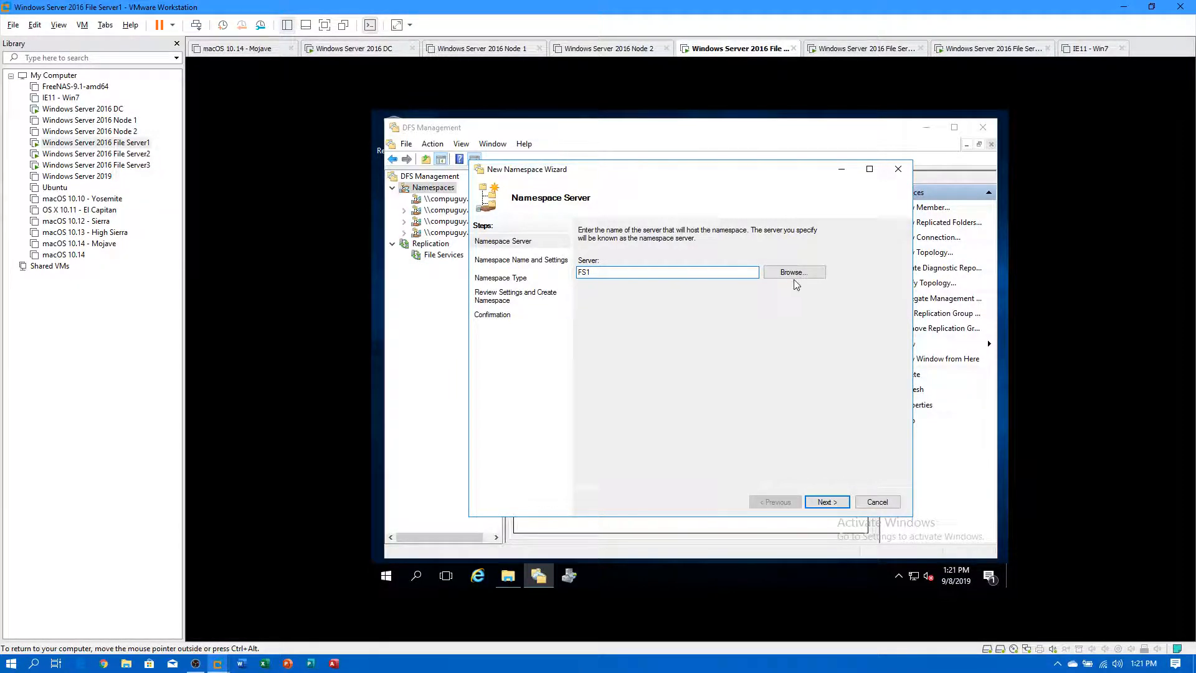
{"action": "left_click", "coordinate": [827, 502]}
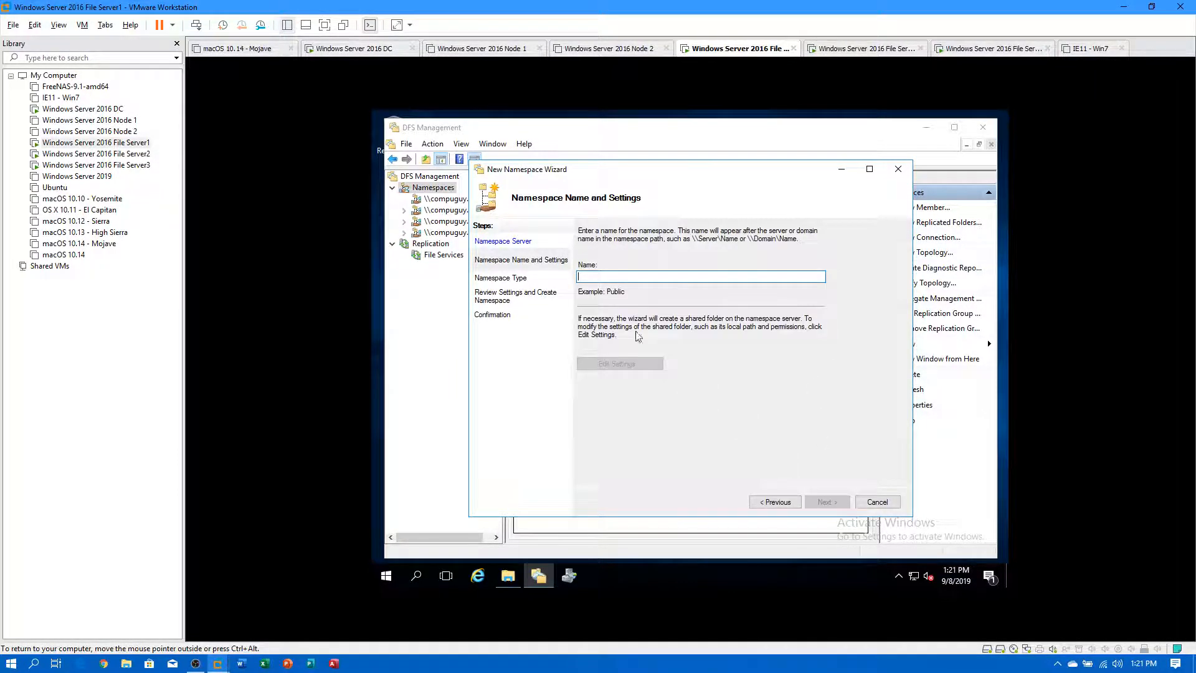
{"action": "type", "text": "World1"}
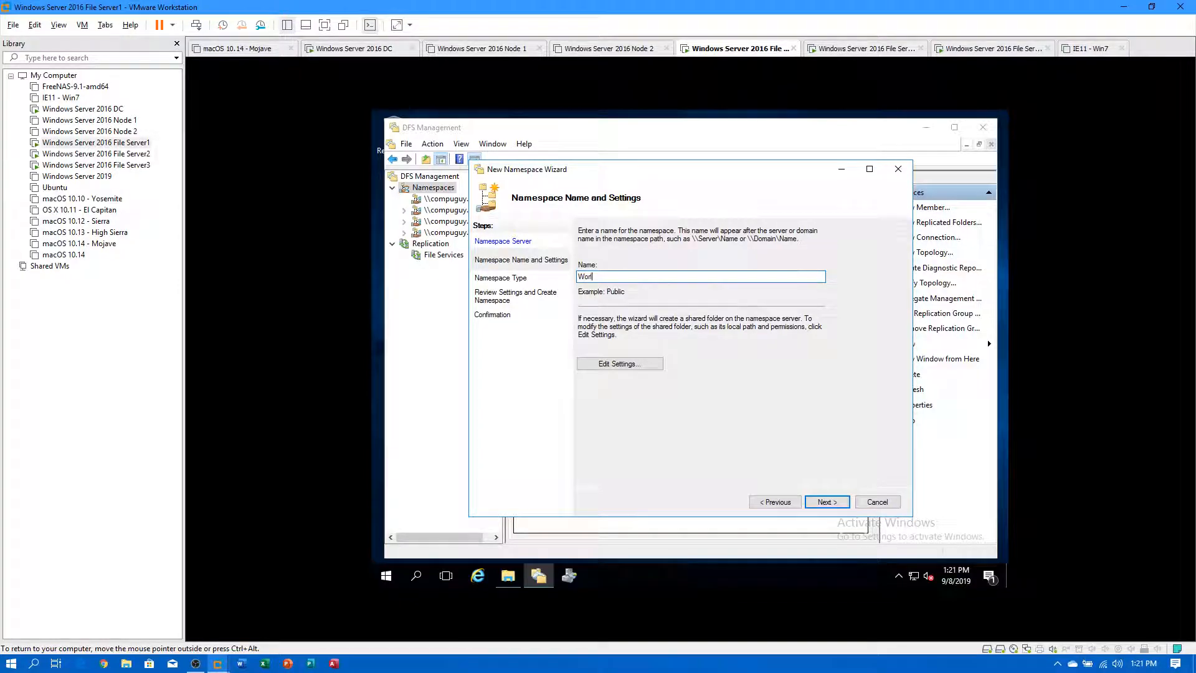
Discard the trial FS1 shared folder settings and go back to change the namespace server to FS2.
{"action": "left_click", "coordinate": [619, 362]}
{"action": "left_click", "coordinate": [593, 401]}
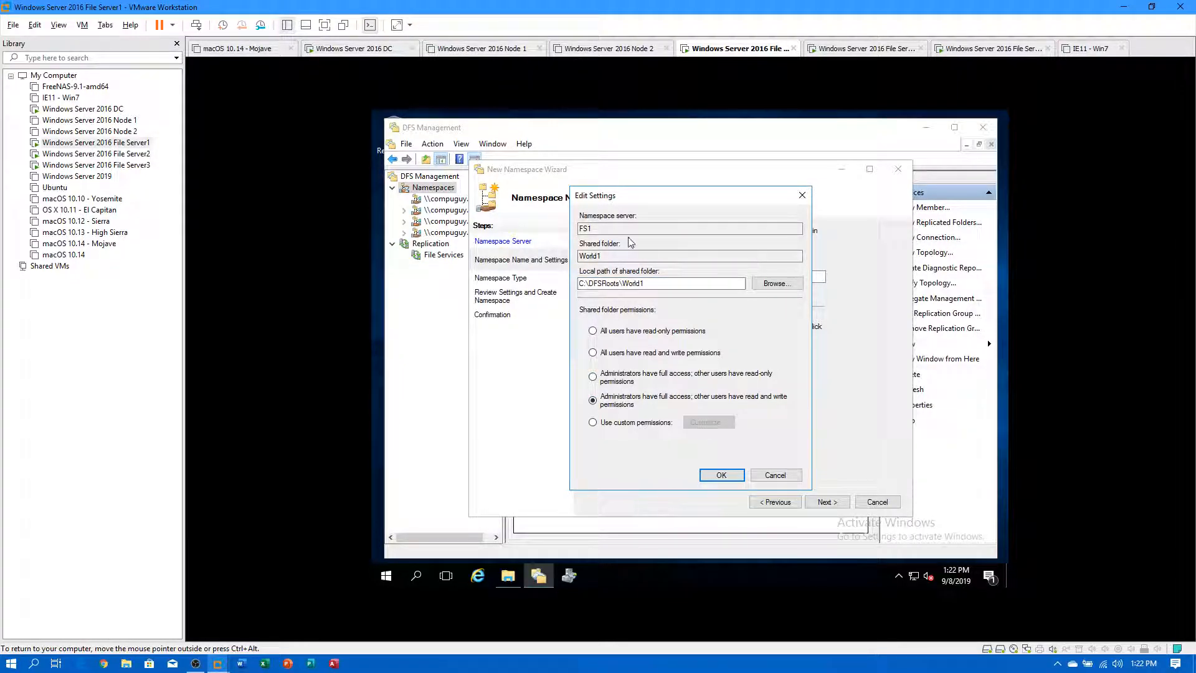
{"action": "left_click", "coordinate": [776, 285]}
{"action": "double_click", "coordinate": [630, 320]}
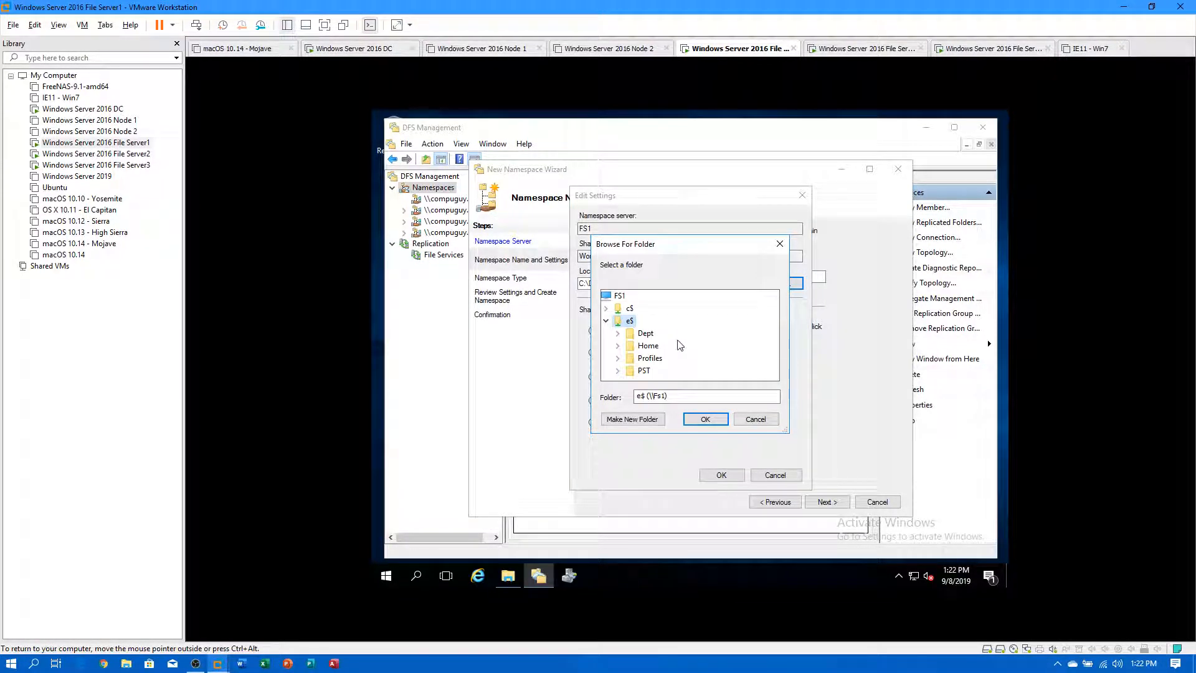
{"action": "left_click", "coordinate": [754, 421]}
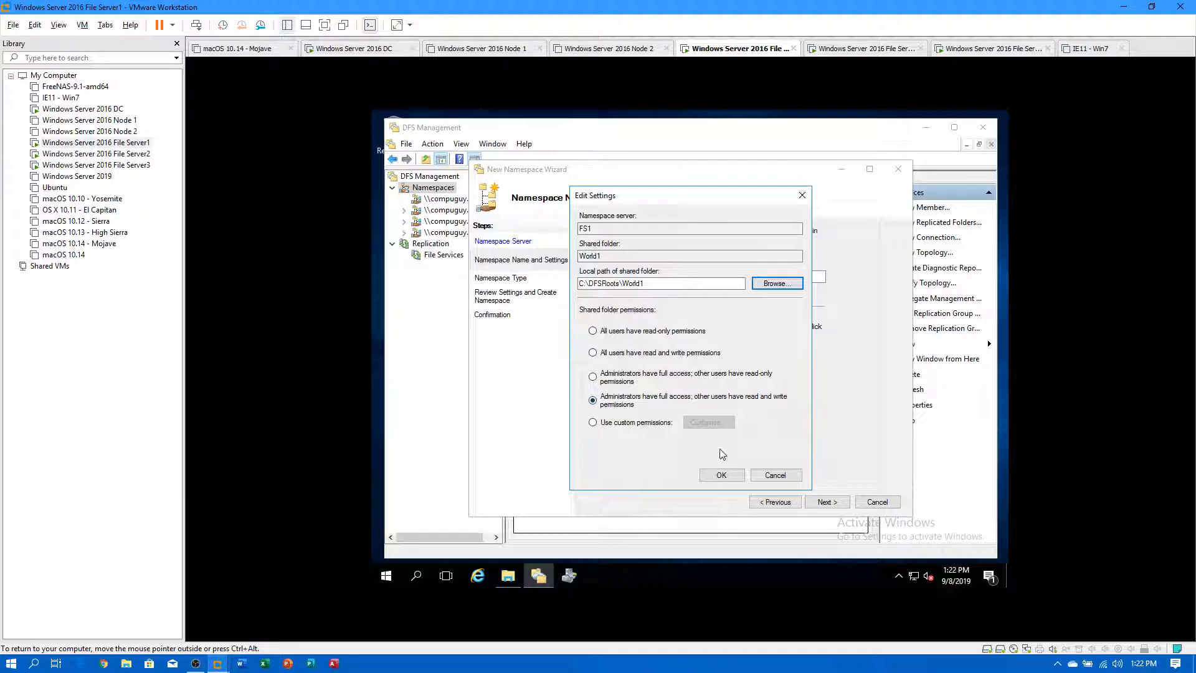
{"action": "left_click", "coordinate": [774, 476]}
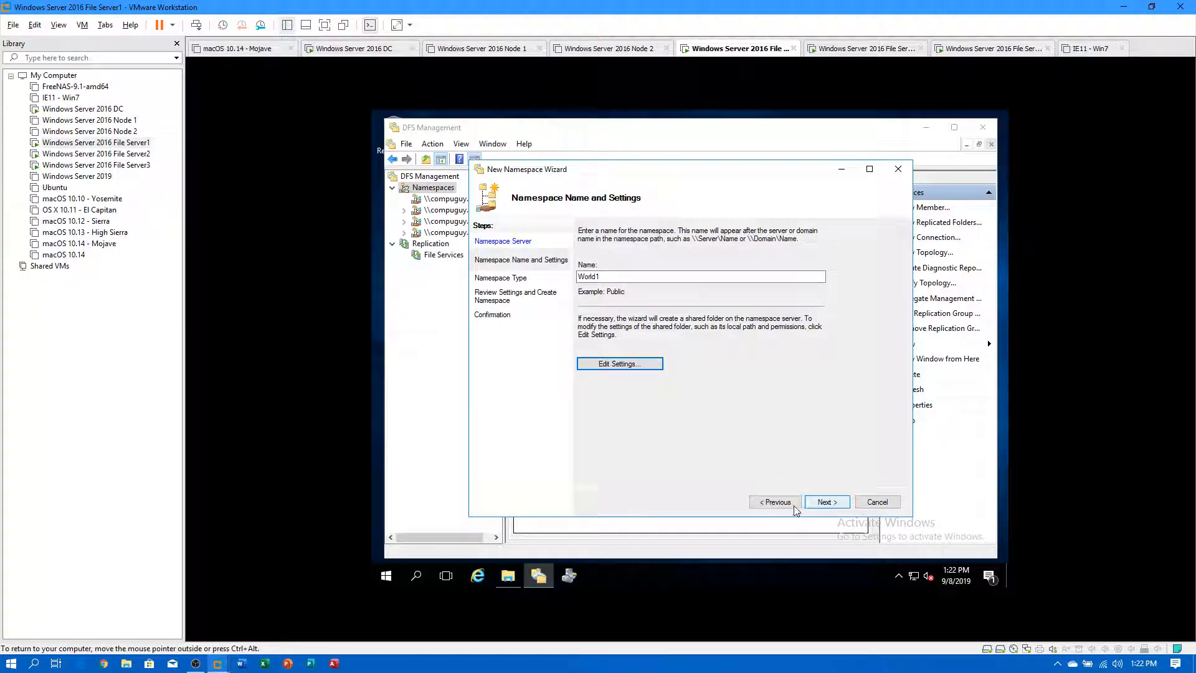
{"action": "left_click", "coordinate": [792, 505]}
{"action": "left_click", "coordinate": [612, 276]}
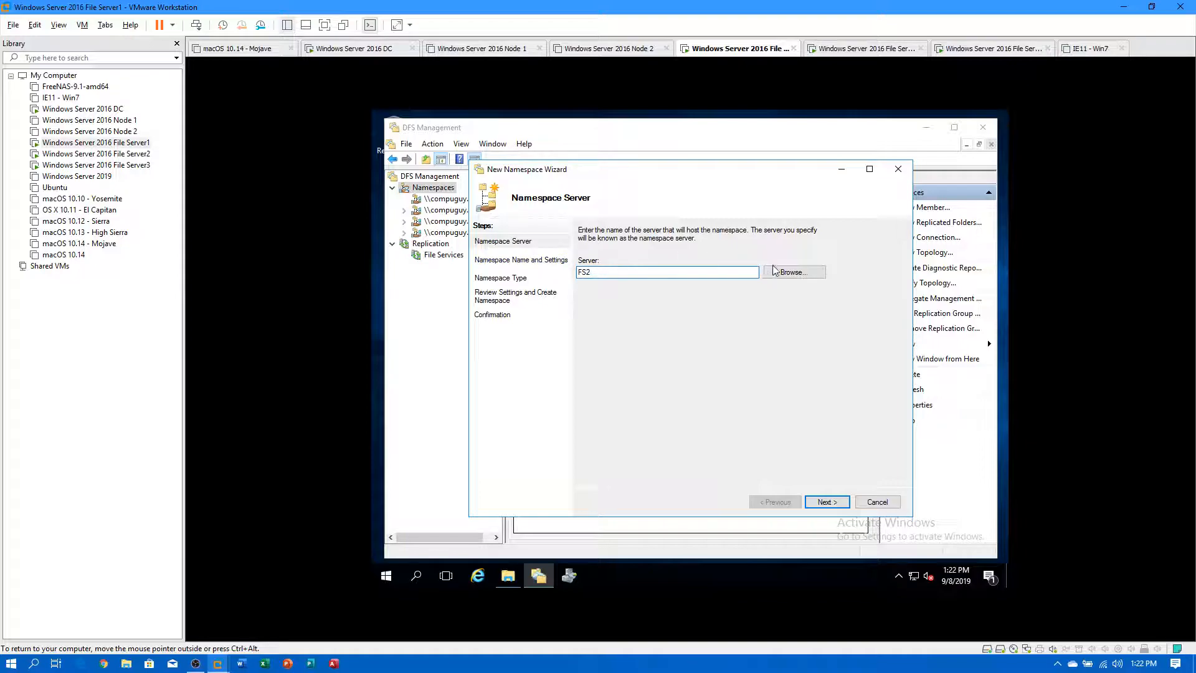
Name the FS2 namespace World1 with local path e:\World1, administrators full access, others read-write.
{"action": "left_click", "coordinate": [827, 501]}
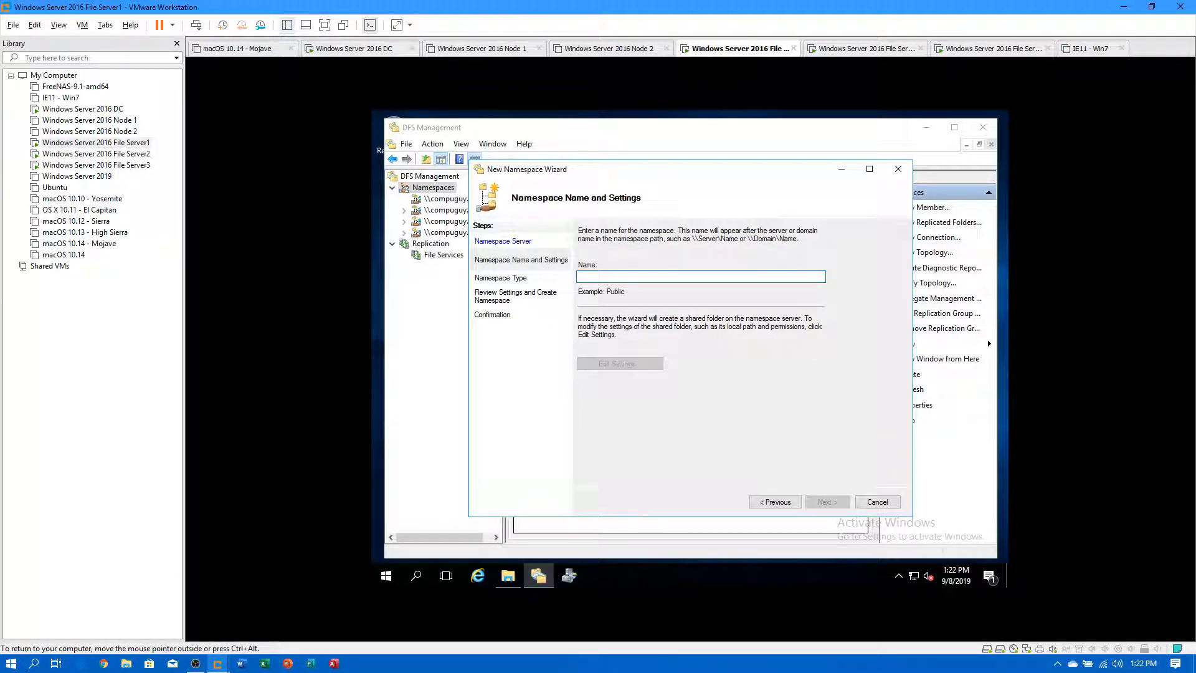
{"action": "type", "text": "World1"}
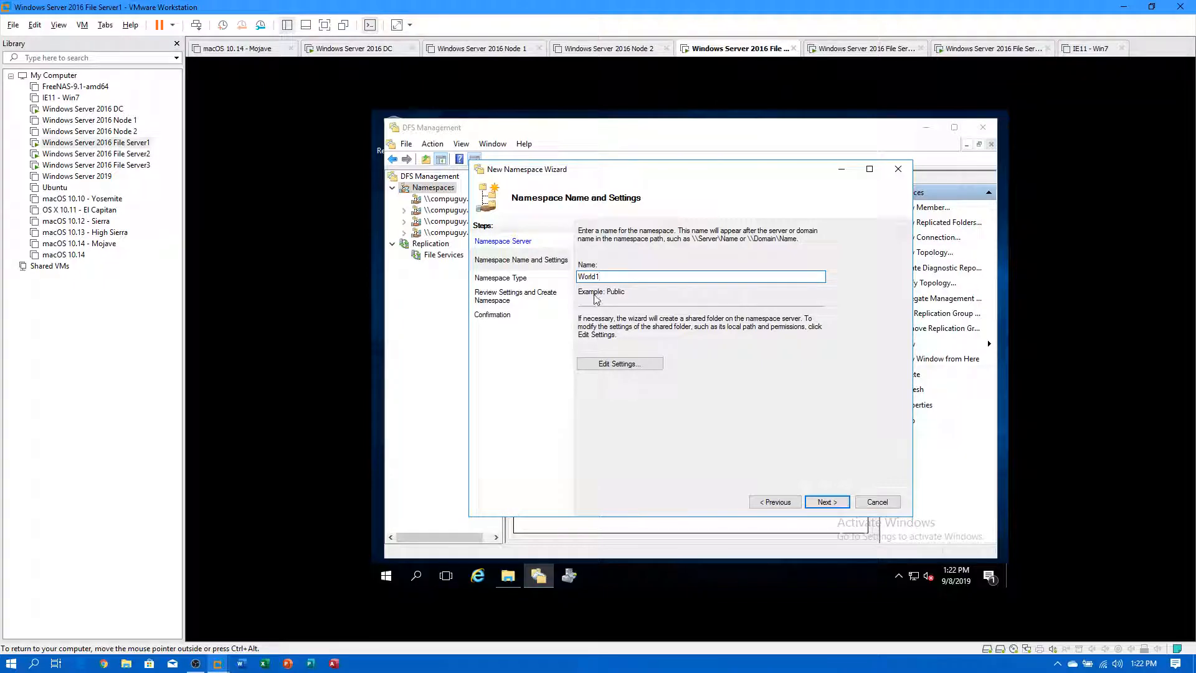
{"action": "left_click", "coordinate": [630, 368]}
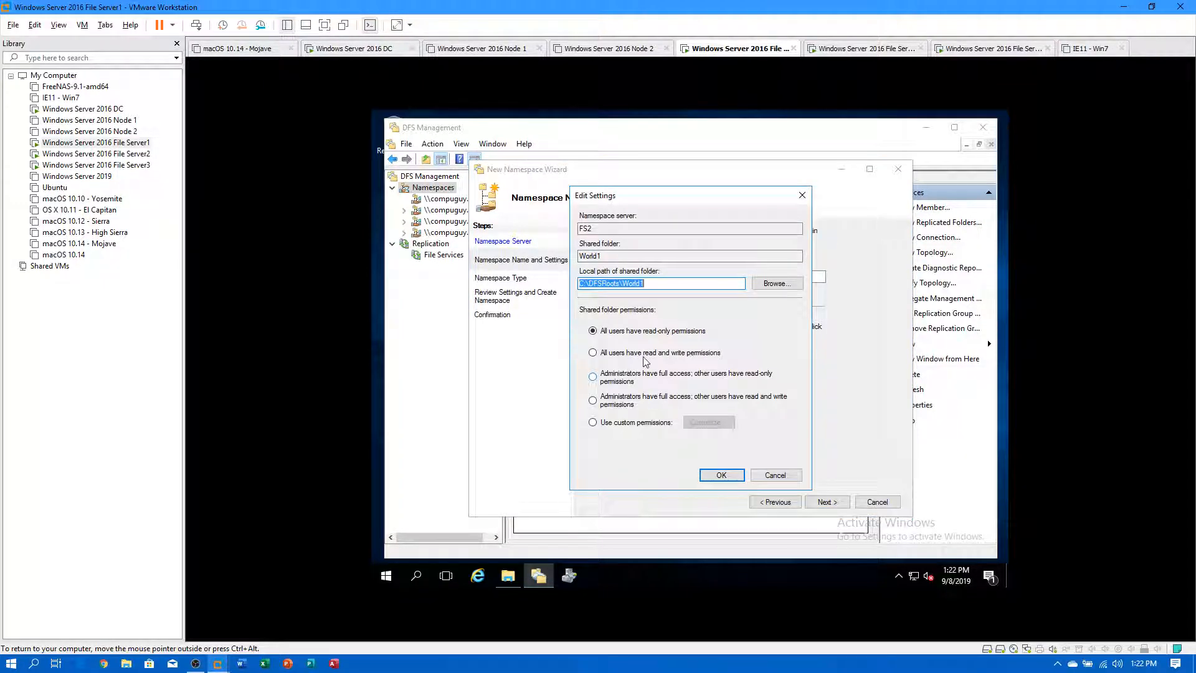
{"action": "left_click", "coordinate": [775, 285]}
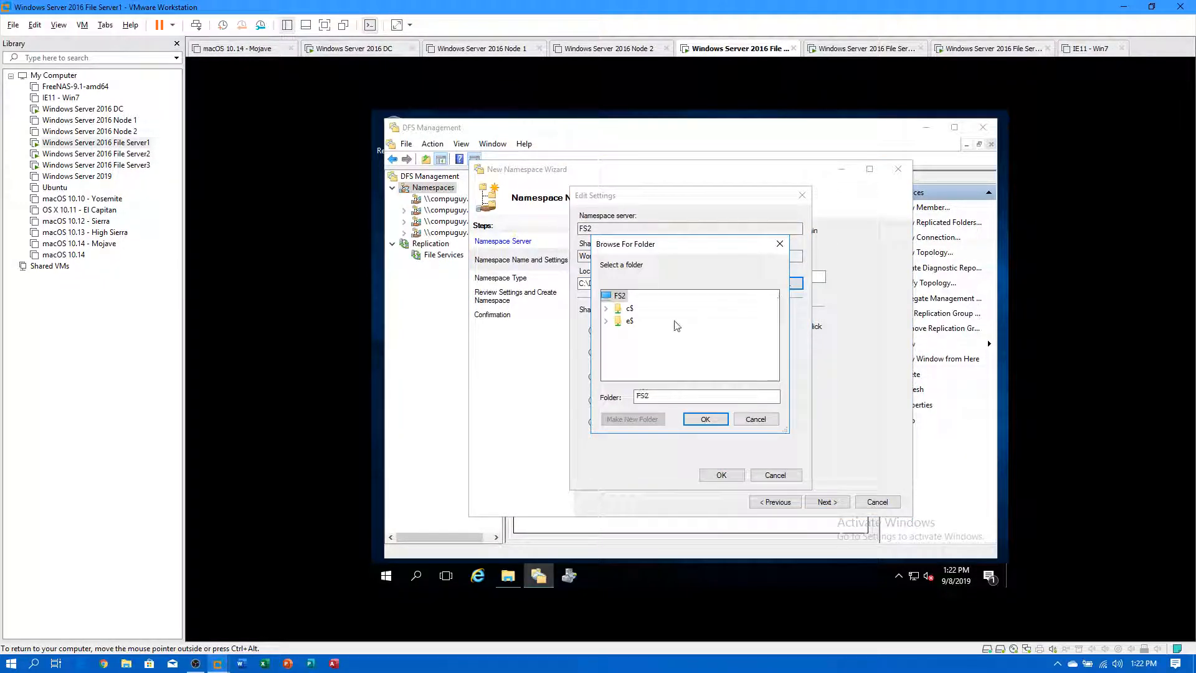
{"action": "double_click", "coordinate": [629, 322]}
{"action": "left_click", "coordinate": [649, 370]}
{"action": "left_click", "coordinate": [698, 421]}
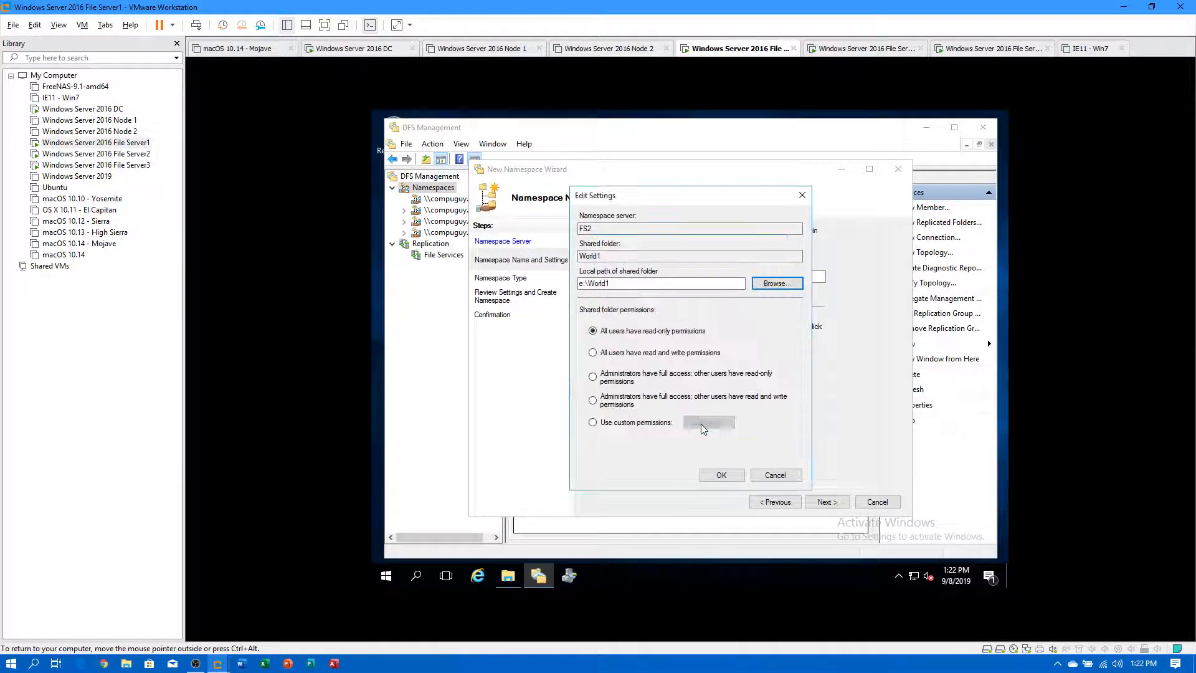
{"action": "left_click", "coordinate": [591, 400]}
{"action": "left_click_drag", "start_coordinate": [595, 229], "coordinate": [569, 231]}
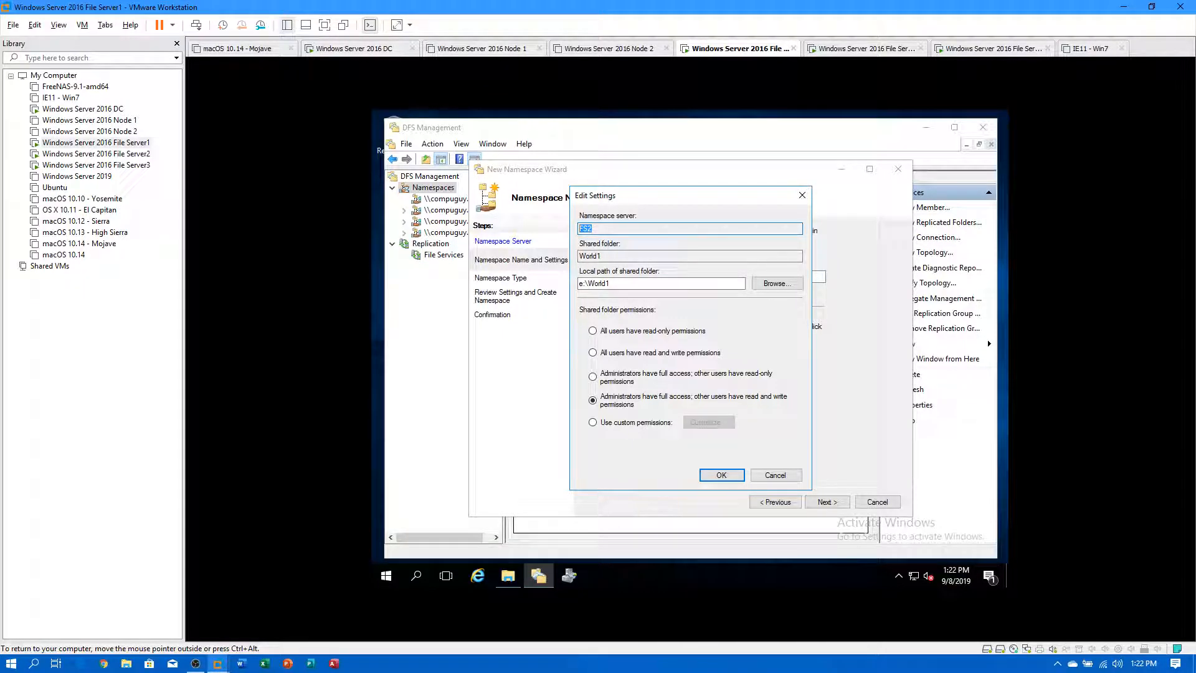
{"action": "left_click_drag", "start_coordinate": [601, 256], "coordinate": [577, 274]}
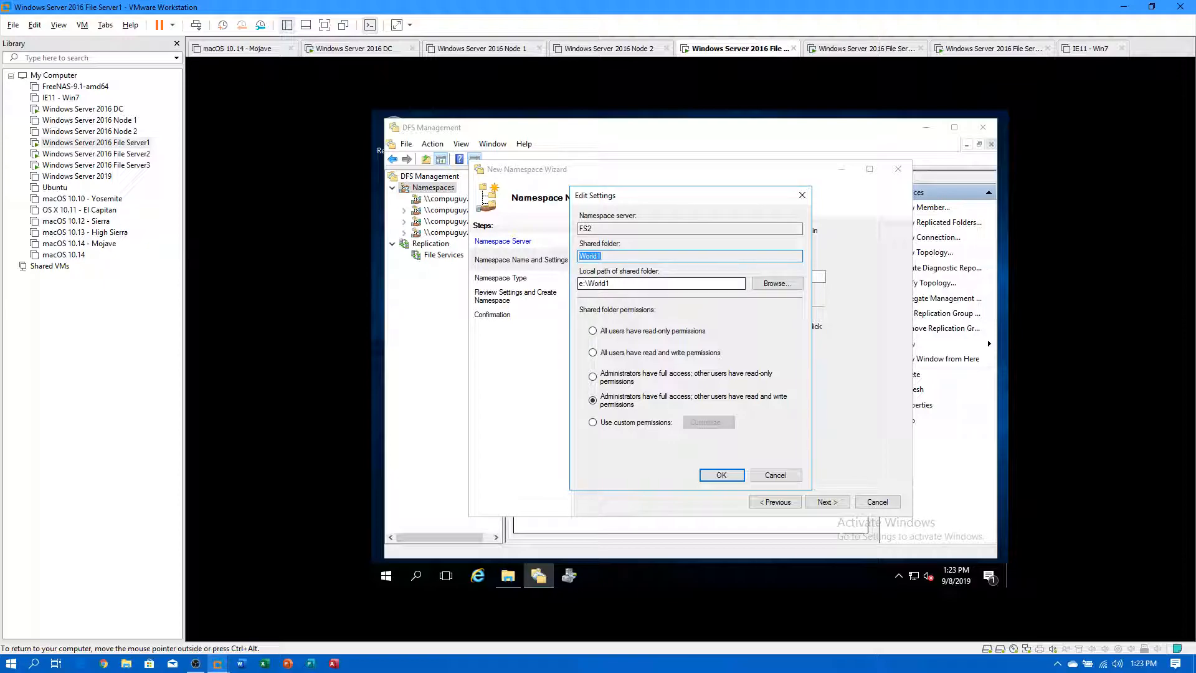
{"action": "left_click", "coordinate": [721, 475]}
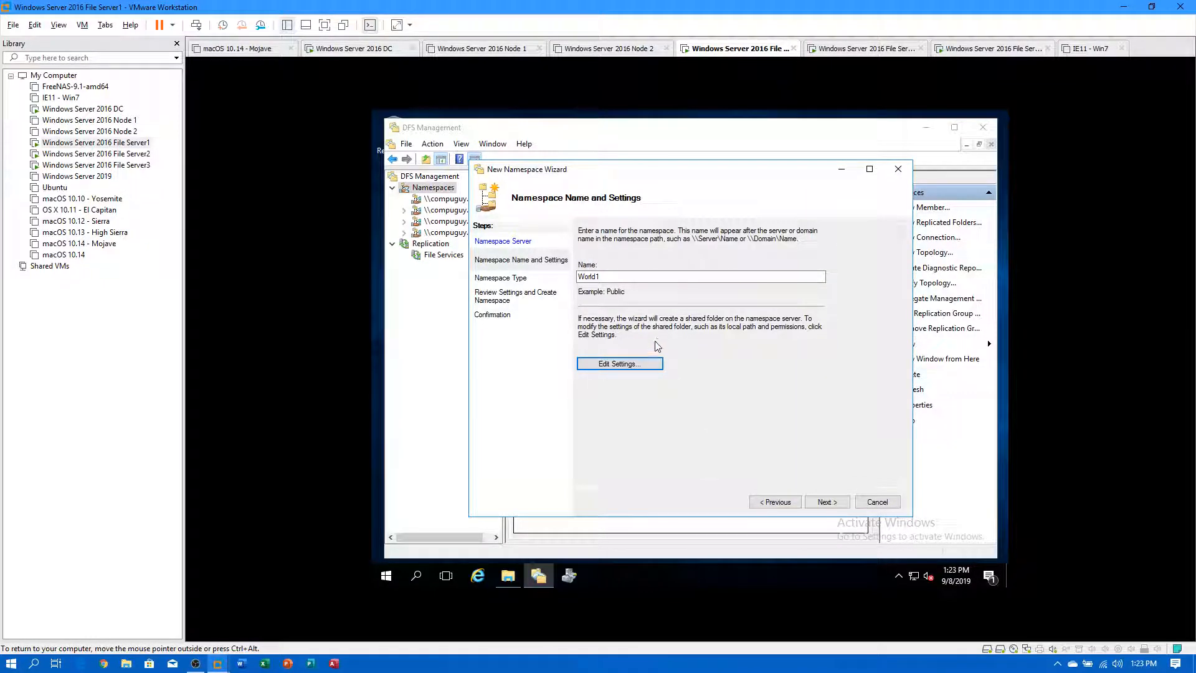
Create World1 as a domain-based namespace and close the wizard.
{"action": "left_click", "coordinate": [832, 503]}
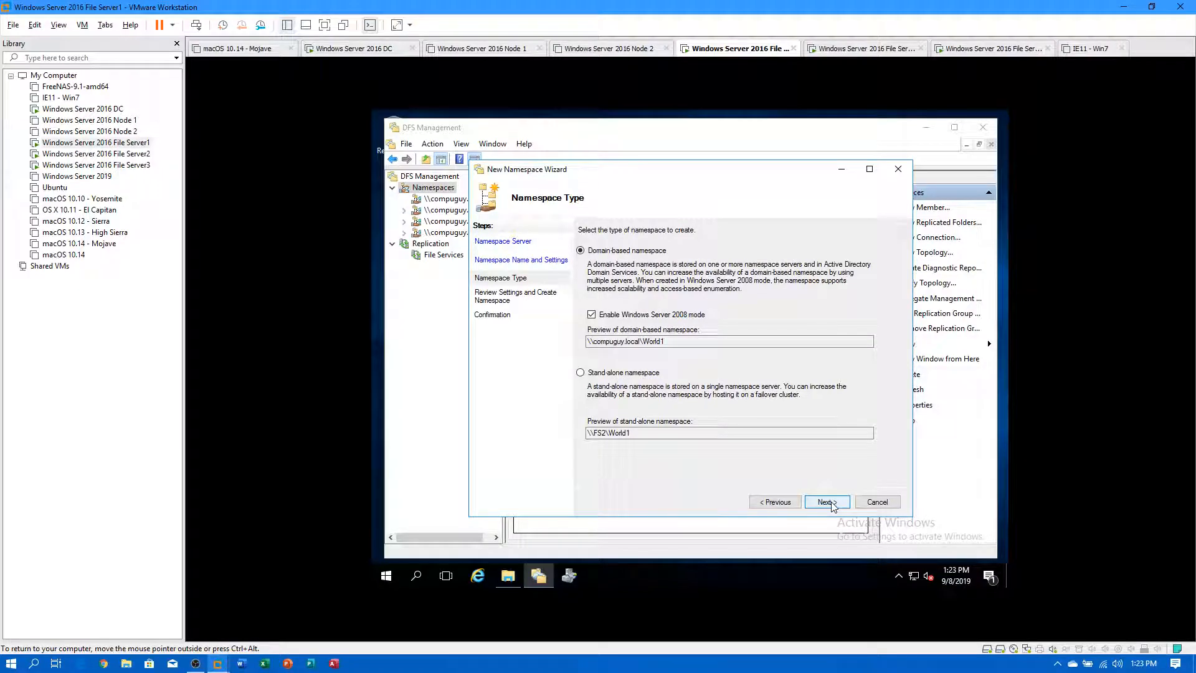
{"action": "left_click", "coordinate": [831, 504]}
{"action": "left_click", "coordinate": [832, 505]}
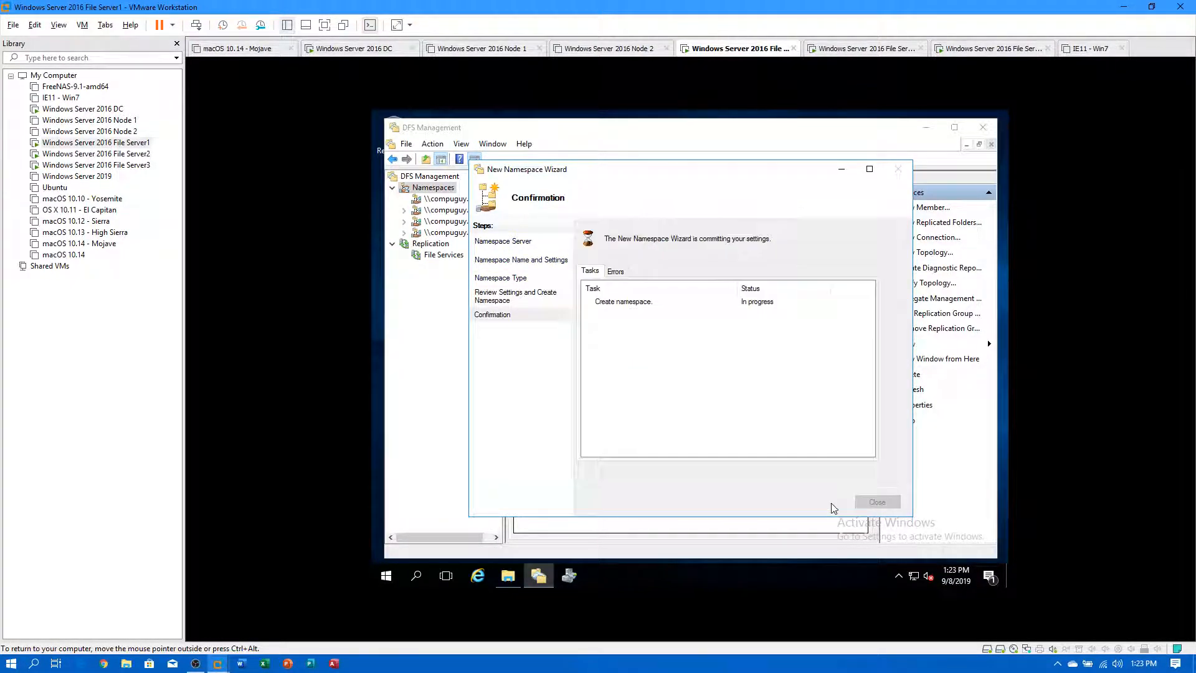
{"action": "left_click", "coordinate": [876, 503]}
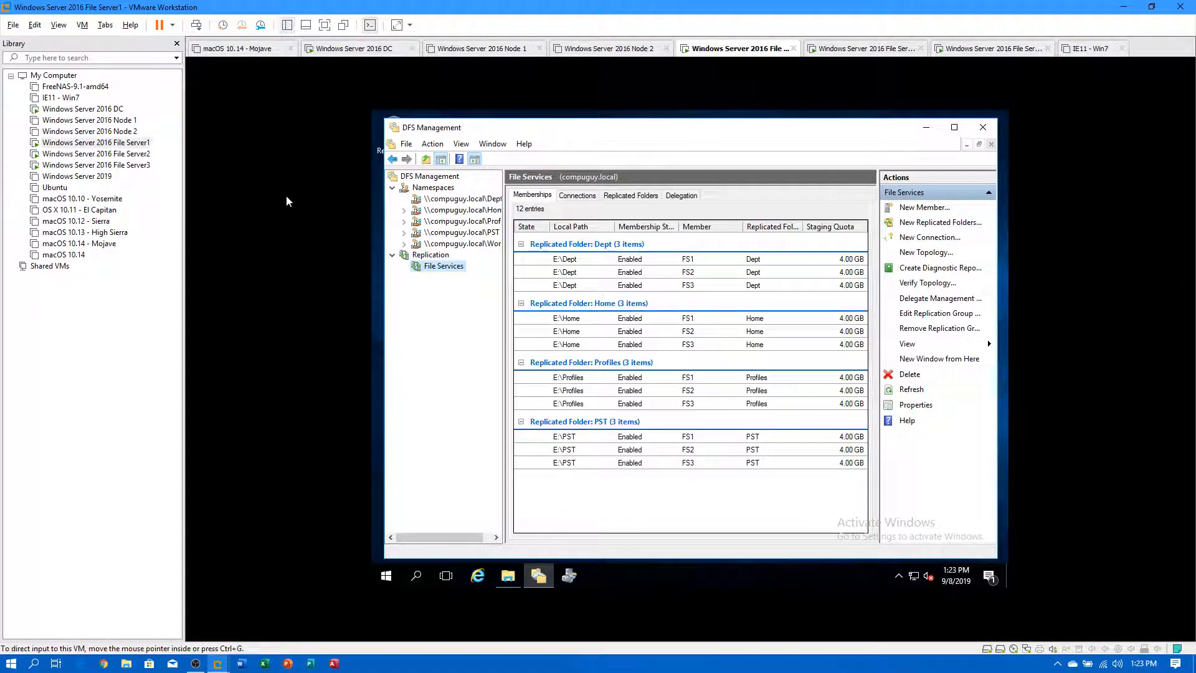
Check the sharing settings of the World1 folder on File Server2.
{"action": "left_click", "coordinate": [137, 154]}
{"action": "left_click", "coordinate": [510, 244]}
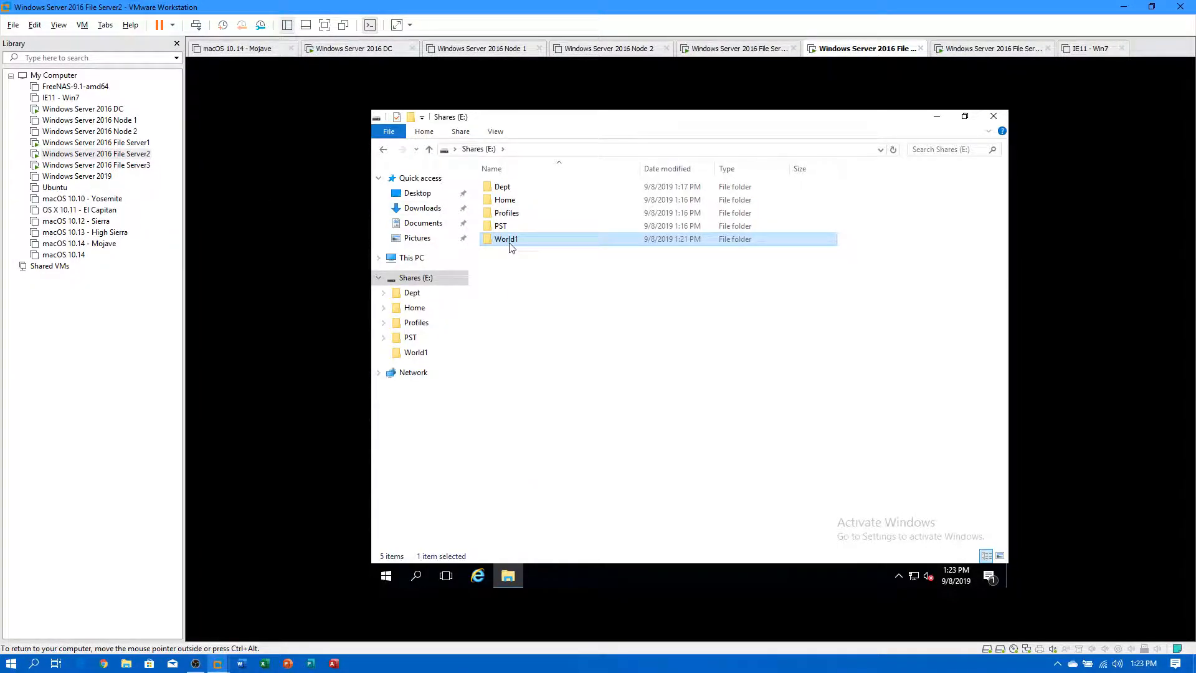
{"action": "right_click", "coordinate": [510, 247]}
{"action": "left_click", "coordinate": [557, 472]}
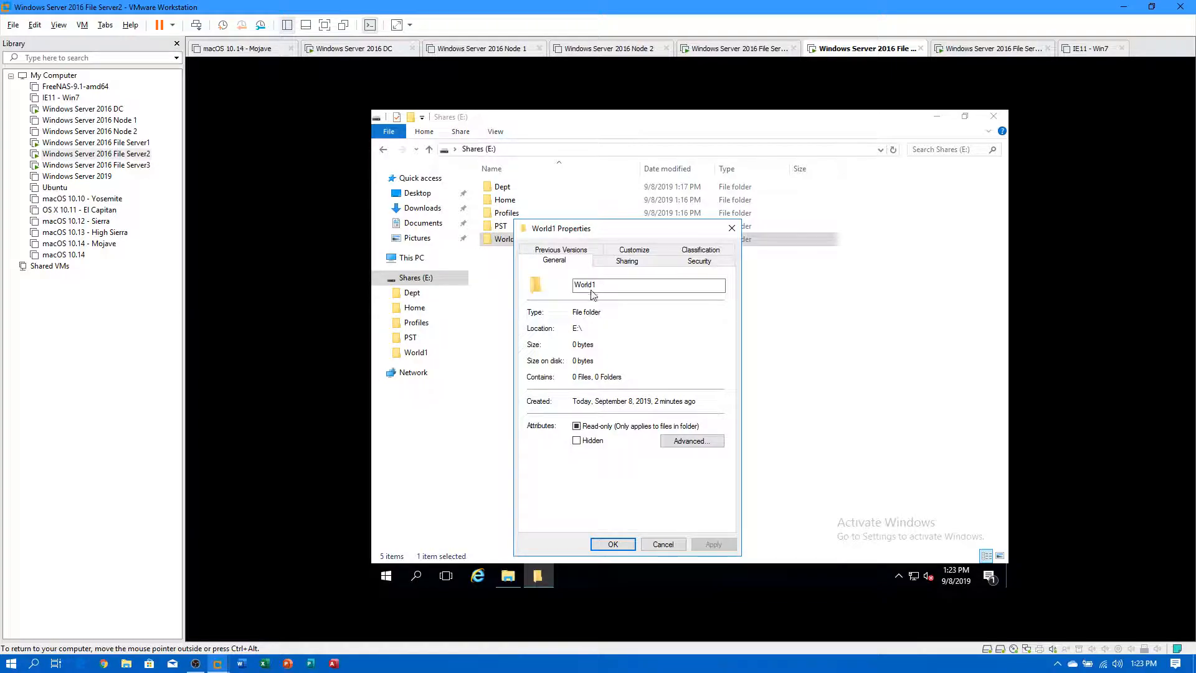
{"action": "left_click", "coordinate": [627, 260]}
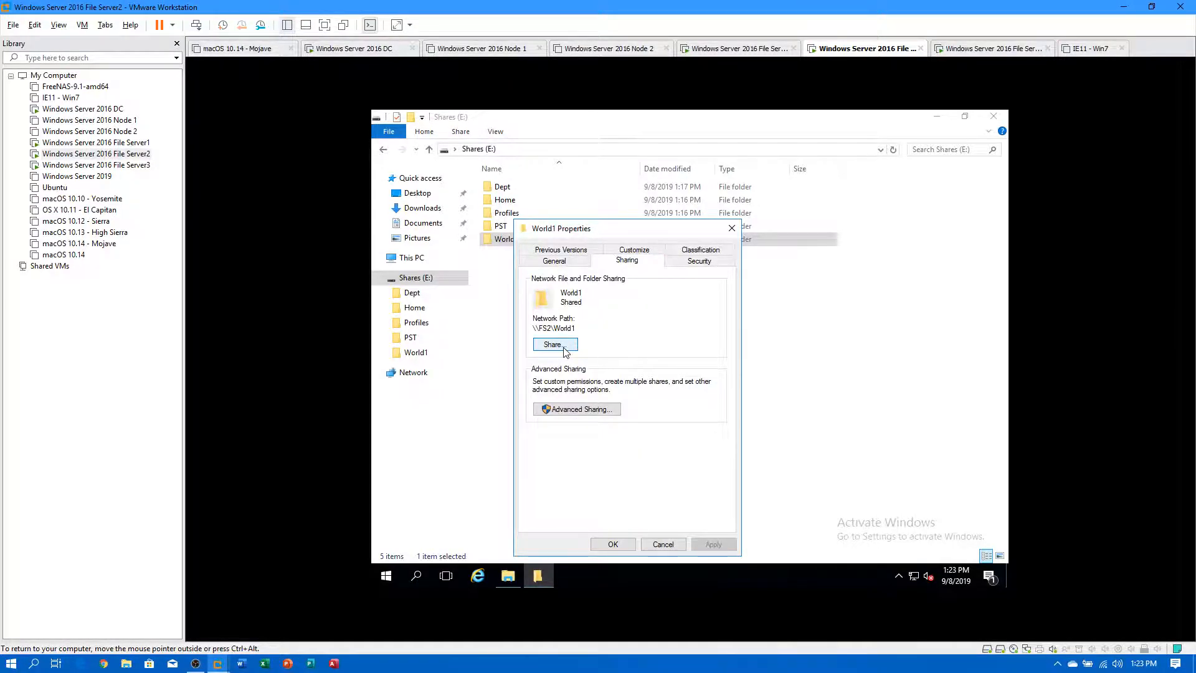
{"action": "left_click", "coordinate": [613, 544]}
Share File Server3's World1 folder as \\FS3\World1, then return to File Server2.
{"action": "left_click", "coordinate": [131, 164]}
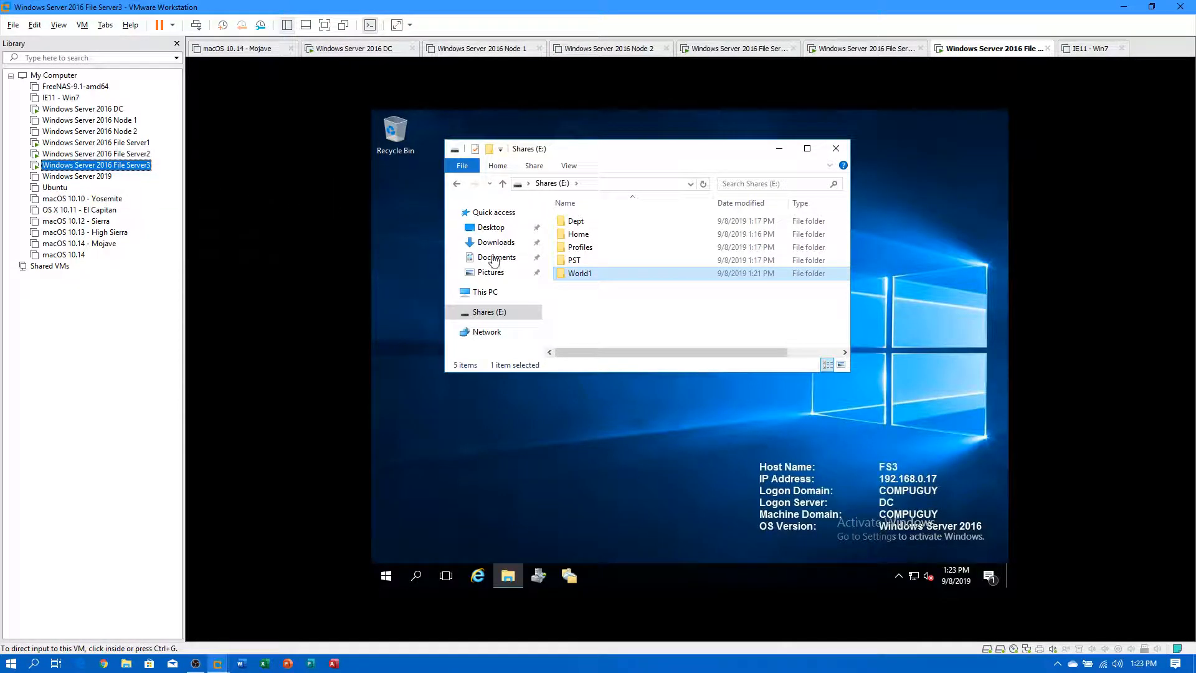
{"action": "right_click", "coordinate": [580, 275]}
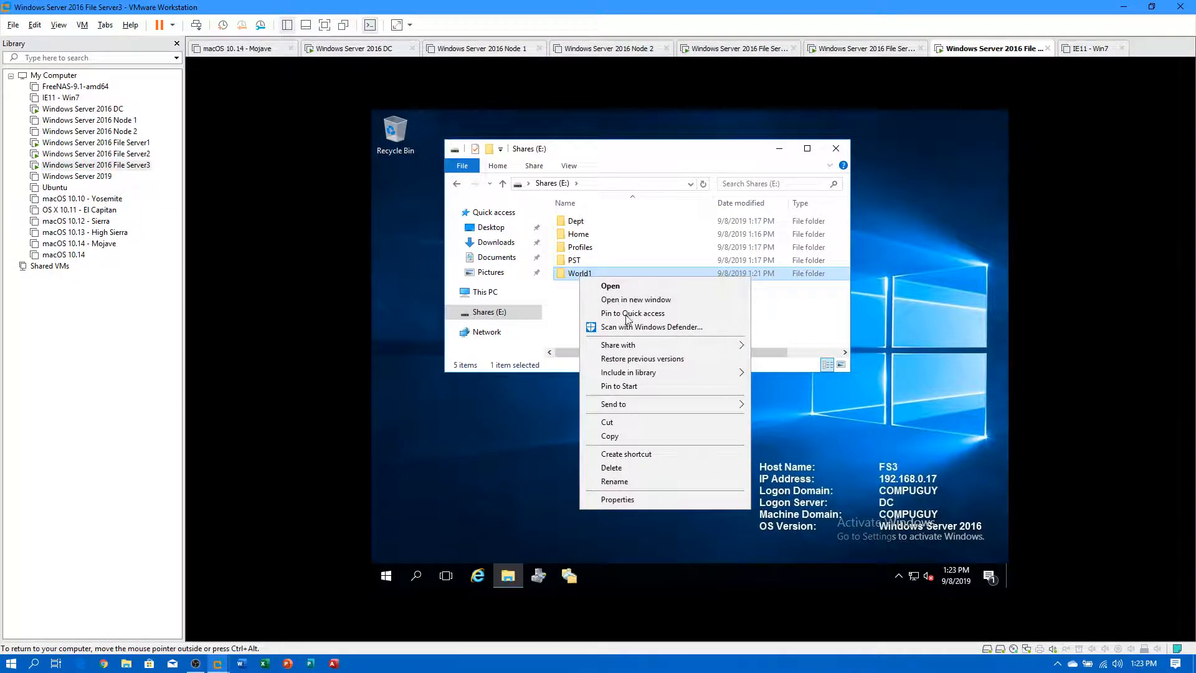
{"action": "left_click", "coordinate": [635, 499]}
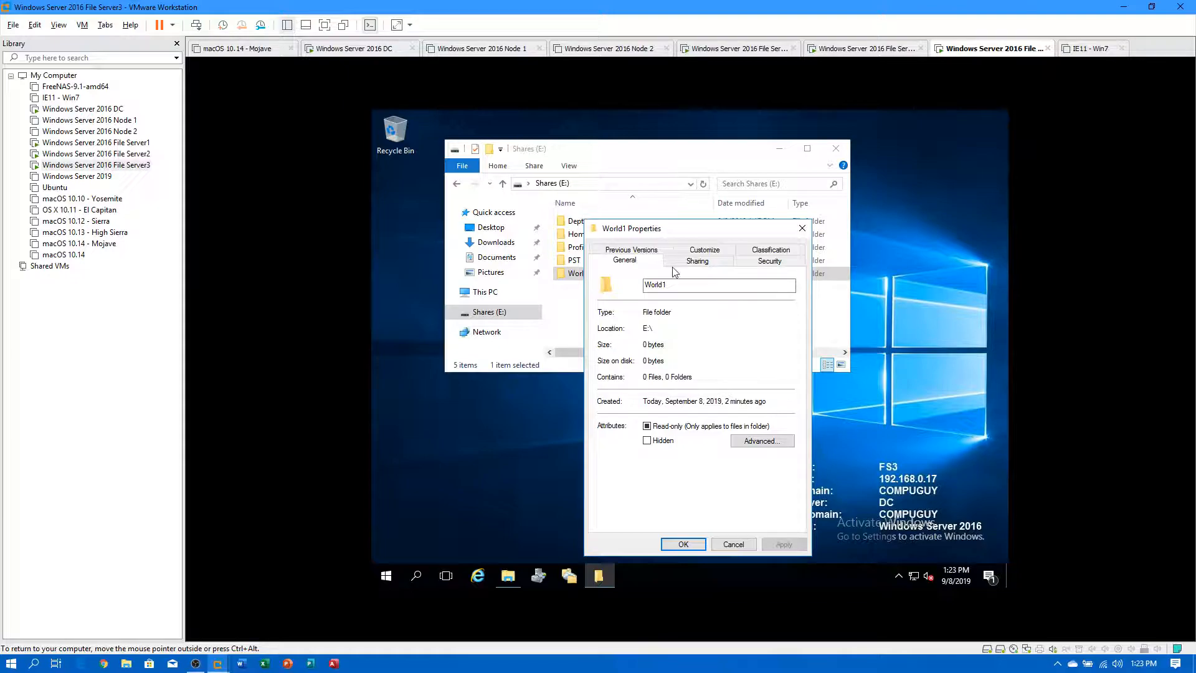
{"action": "left_click", "coordinate": [691, 262]}
{"action": "left_click", "coordinate": [627, 349]}
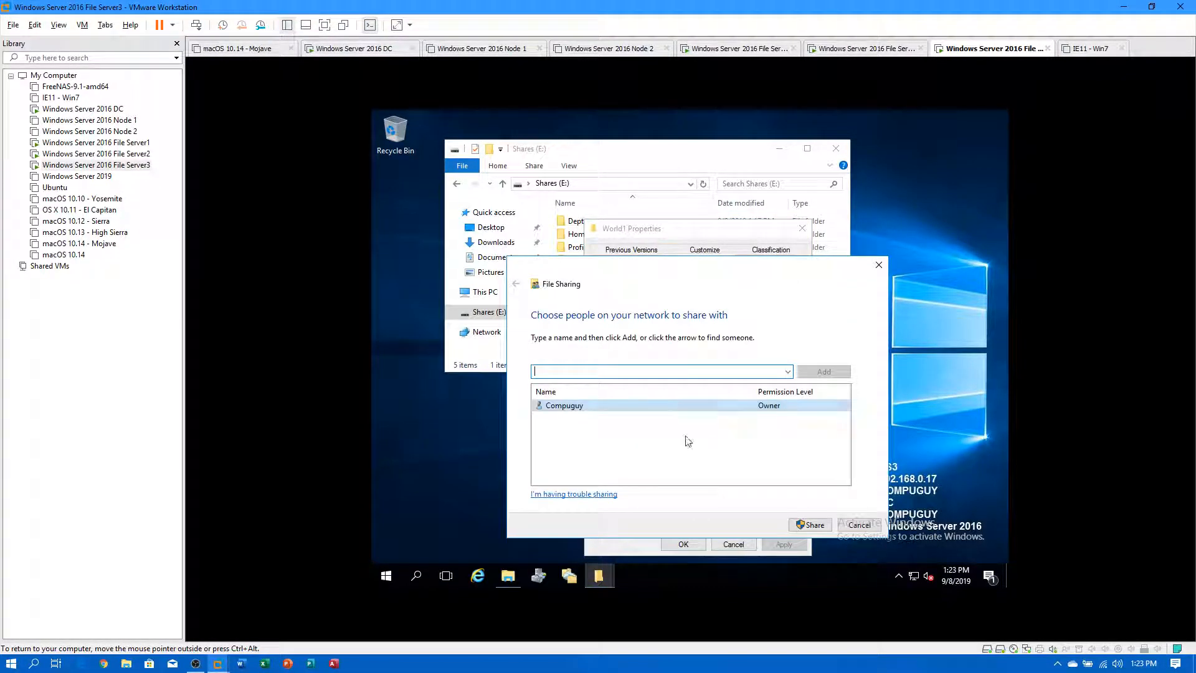
{"action": "left_click", "coordinate": [810, 524]}
{"action": "left_click", "coordinate": [860, 527]}
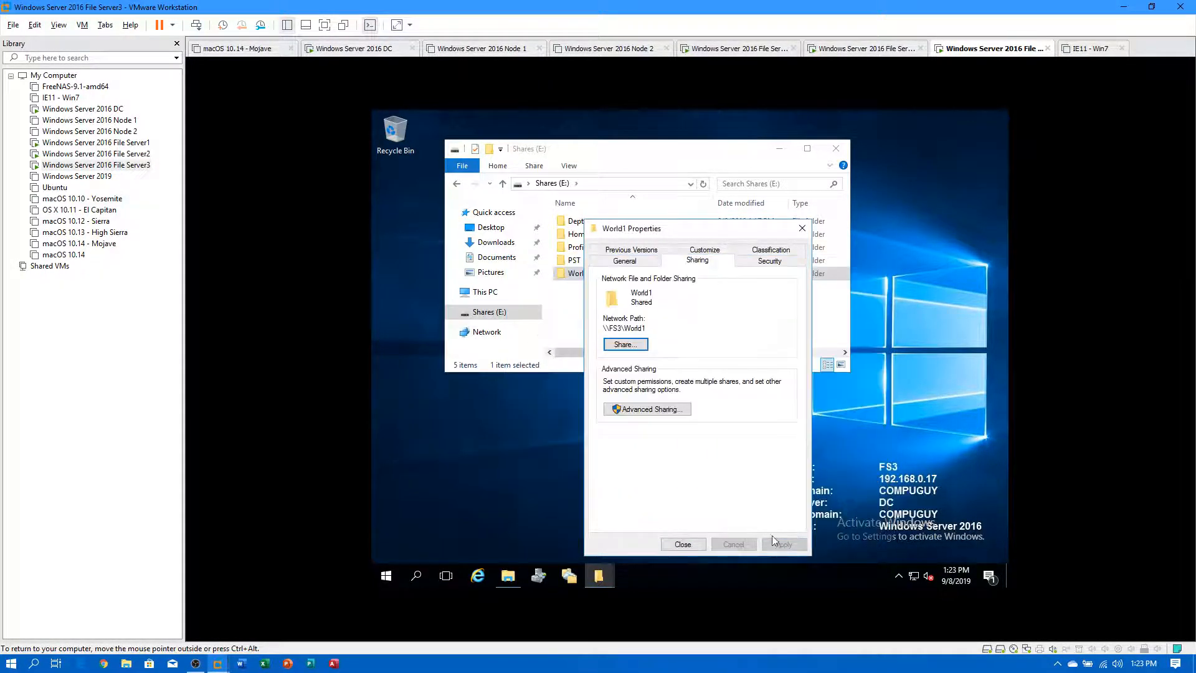
{"action": "left_click", "coordinate": [700, 545]}
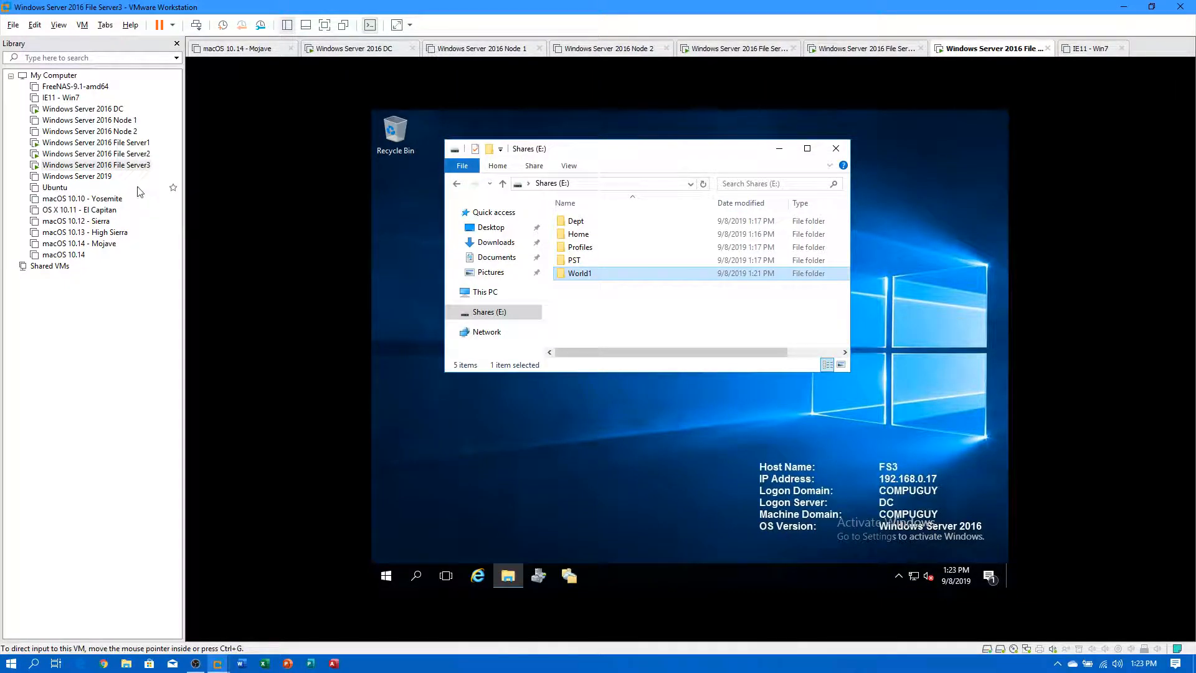
{"action": "left_click", "coordinate": [119, 154]}
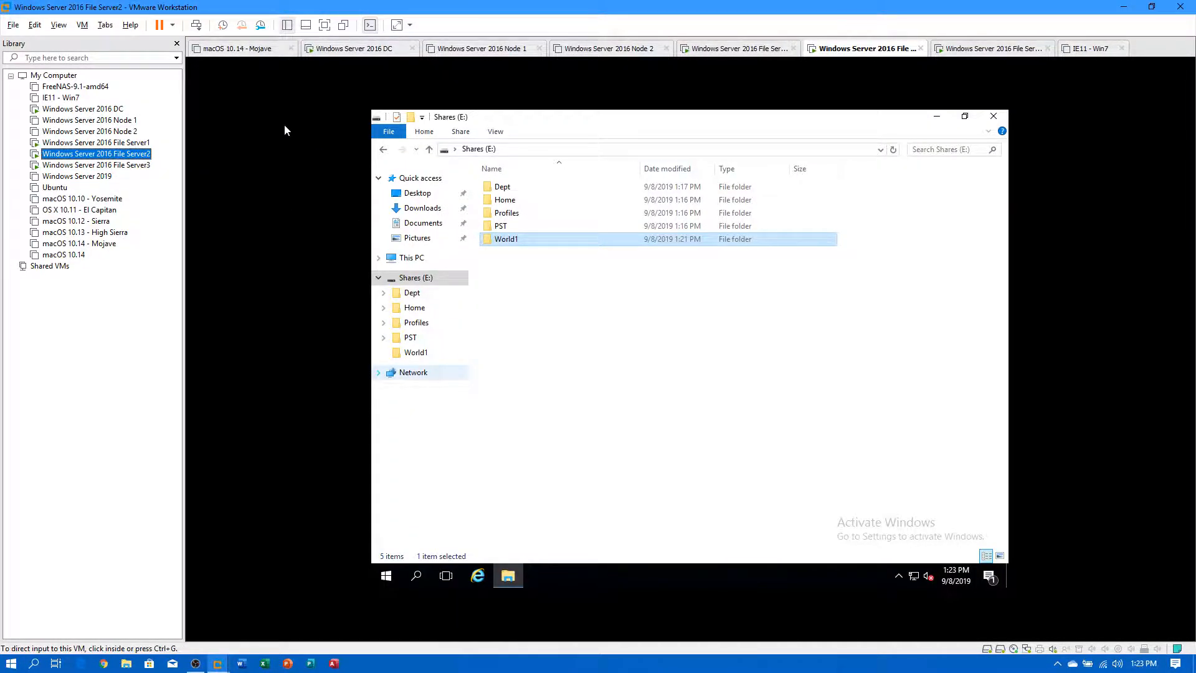
On File Server1, compare Namespace Servers for World1, PST and Profiles, then show File Services memberships.
{"action": "left_click", "coordinate": [117, 143]}
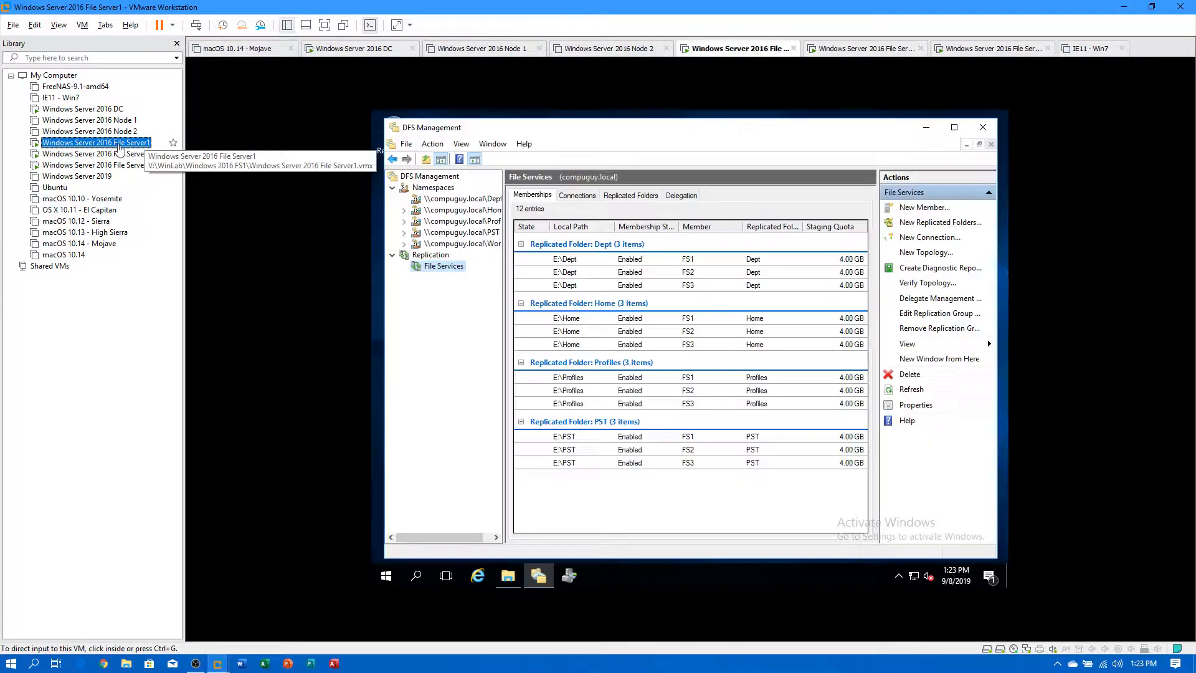
{"action": "left_click", "coordinate": [505, 252]}
{"action": "left_click_drag", "start_coordinate": [505, 248], "coordinate": [574, 256]}
{"action": "left_click", "coordinate": [496, 247]}
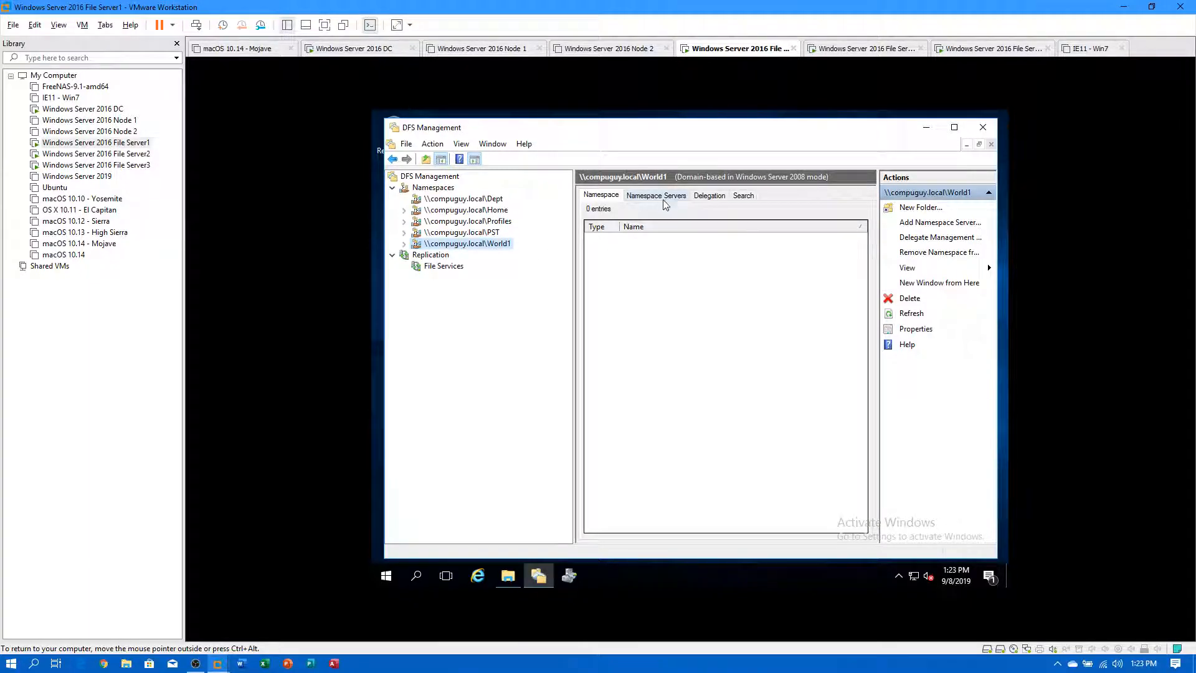
{"action": "left_click", "coordinate": [449, 233]}
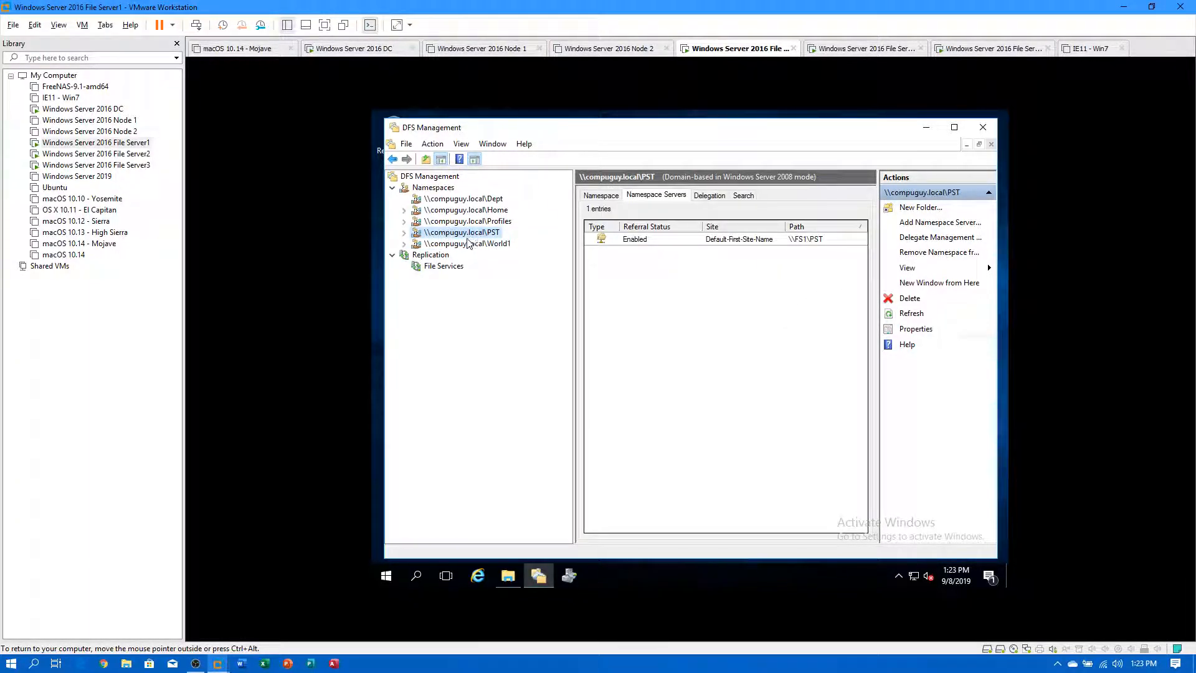
{"action": "left_click", "coordinate": [468, 245]}
{"action": "left_click", "coordinate": [653, 197]}
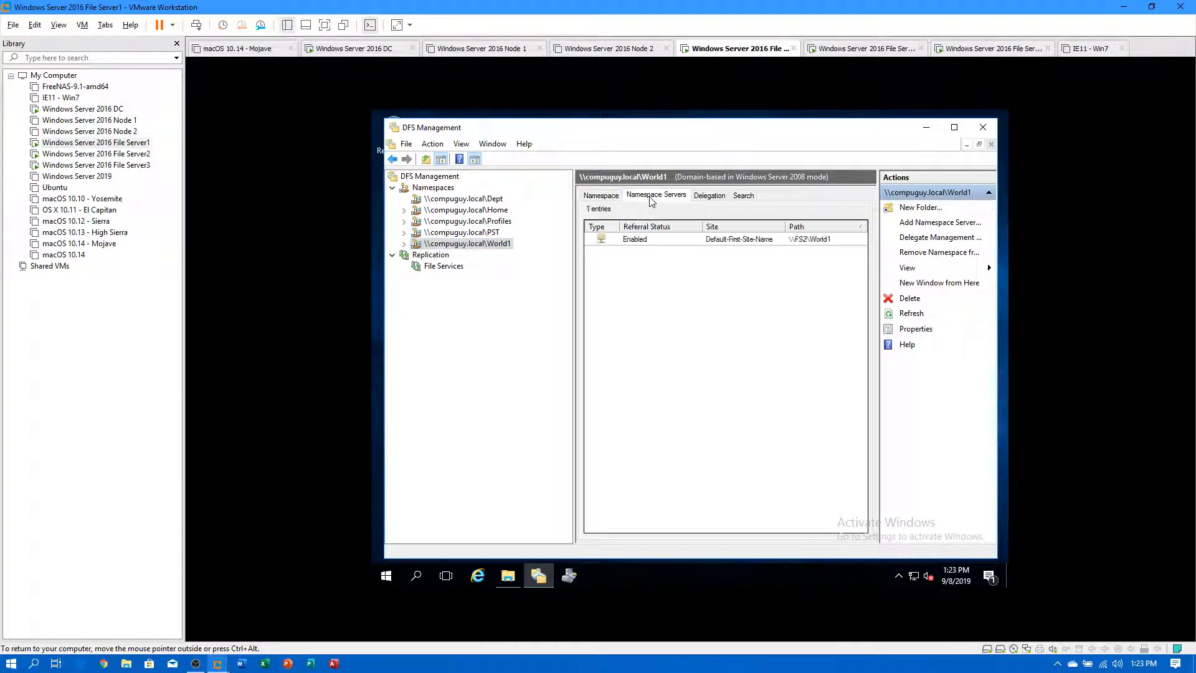
{"action": "left_click", "coordinate": [492, 231]}
{"action": "left_click", "coordinate": [497, 221]}
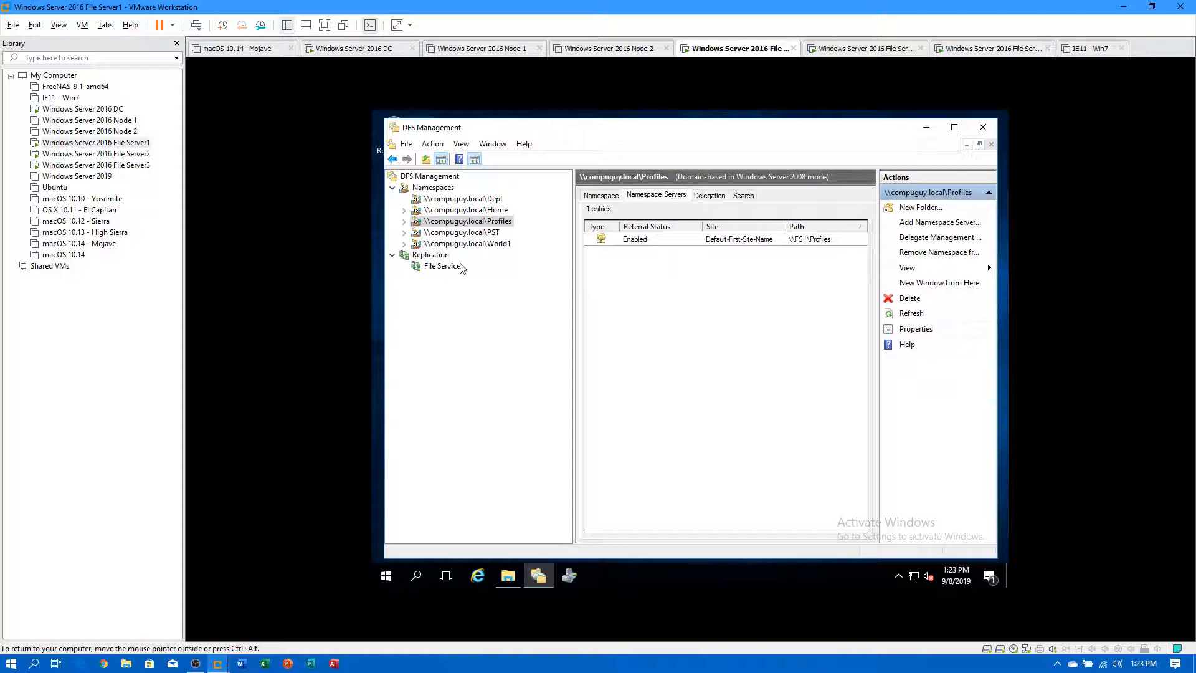
{"action": "left_click", "coordinate": [444, 267]}
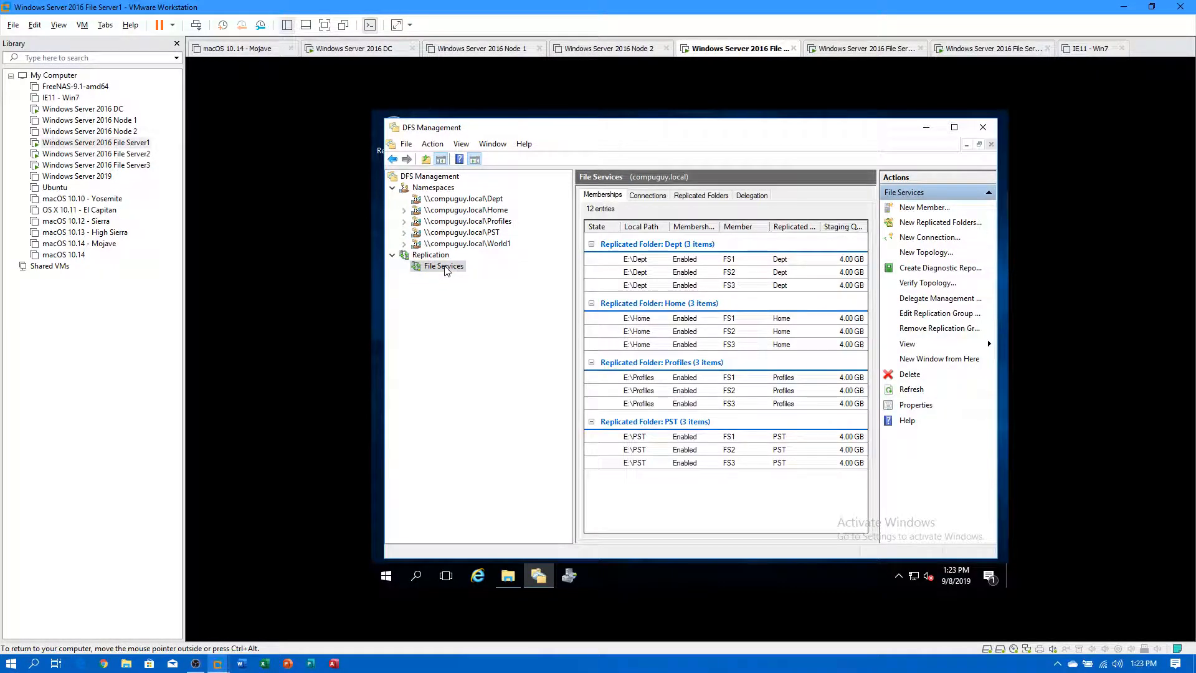
Launch the New Replicated Folders Wizard from the File Services replication group's context menu.
{"action": "right_click", "coordinate": [451, 269]}
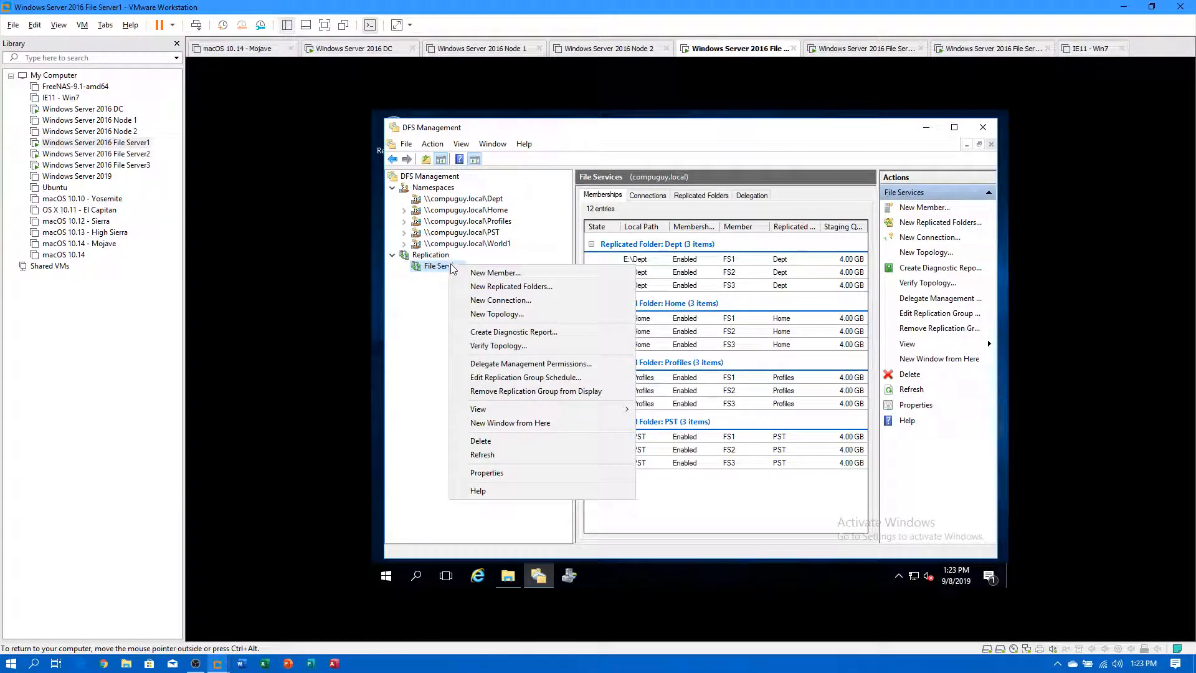
{"action": "left_click", "coordinate": [418, 372]}
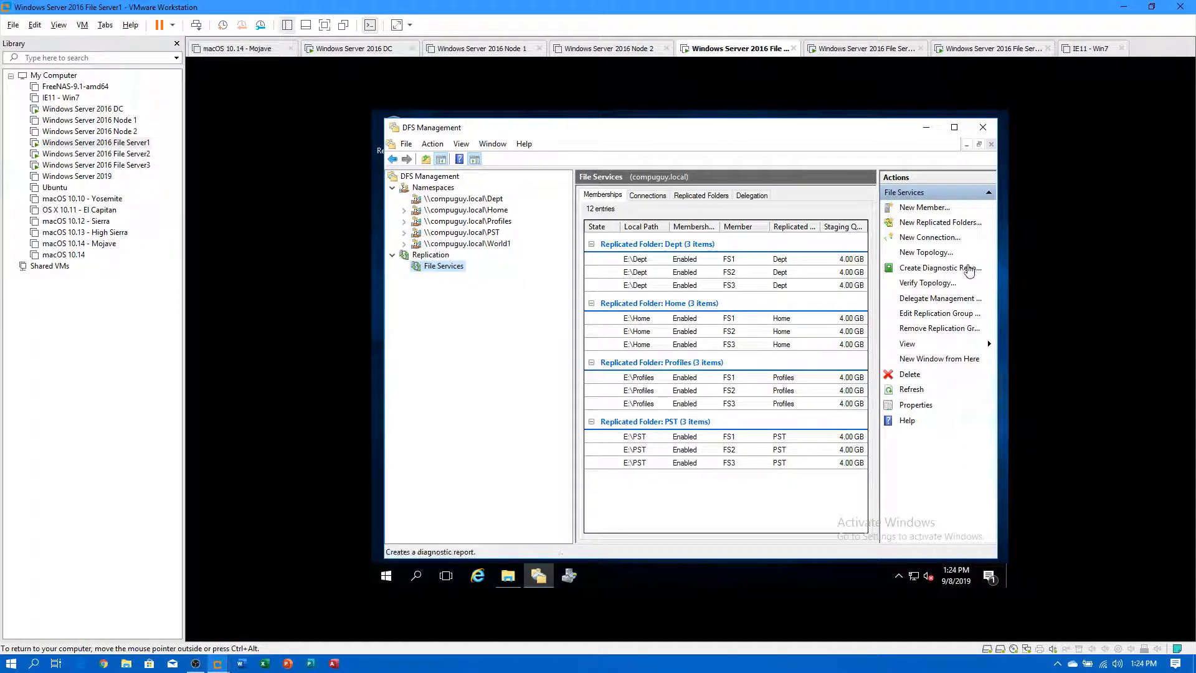
{"action": "right_click", "coordinate": [458, 273]}
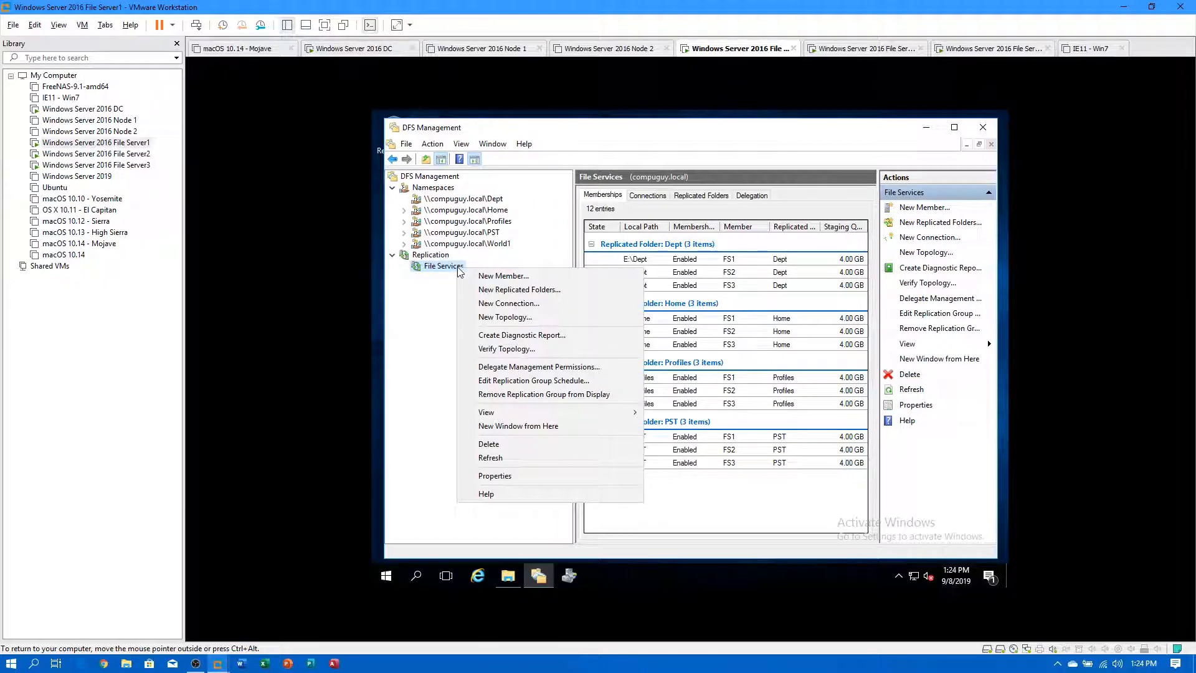
{"action": "left_click", "coordinate": [526, 289]}
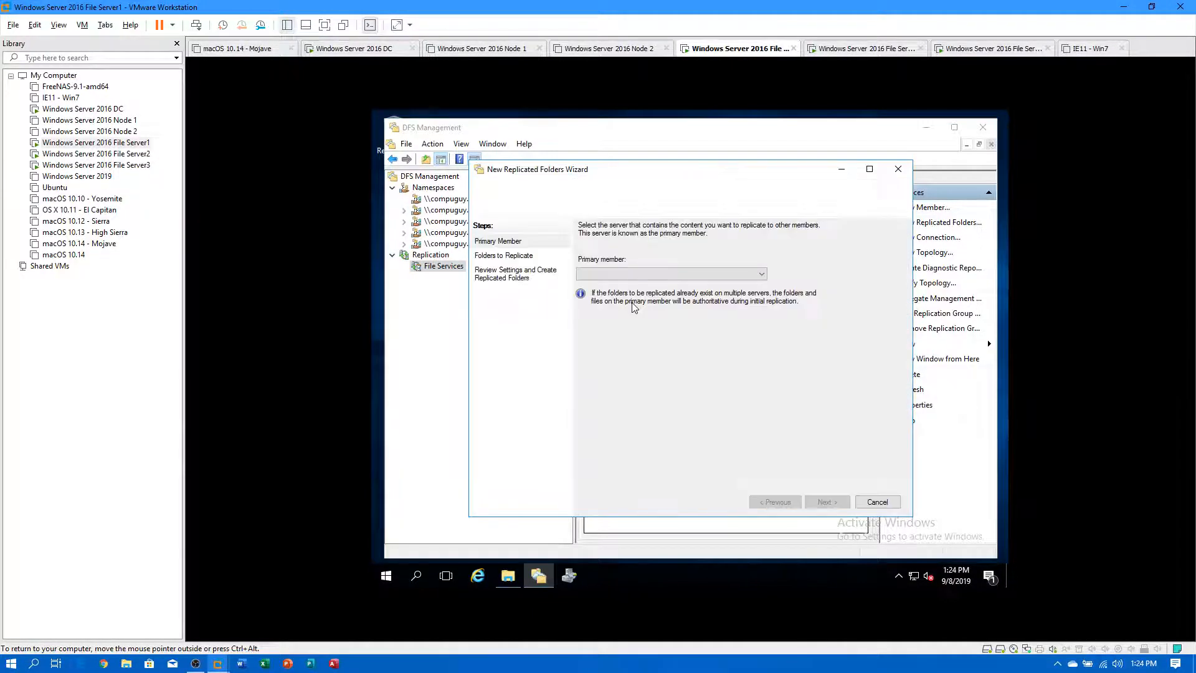
Make FS2 the primary member and add E:\World1 as the folder to replicate.
{"action": "left_click", "coordinate": [666, 275]}
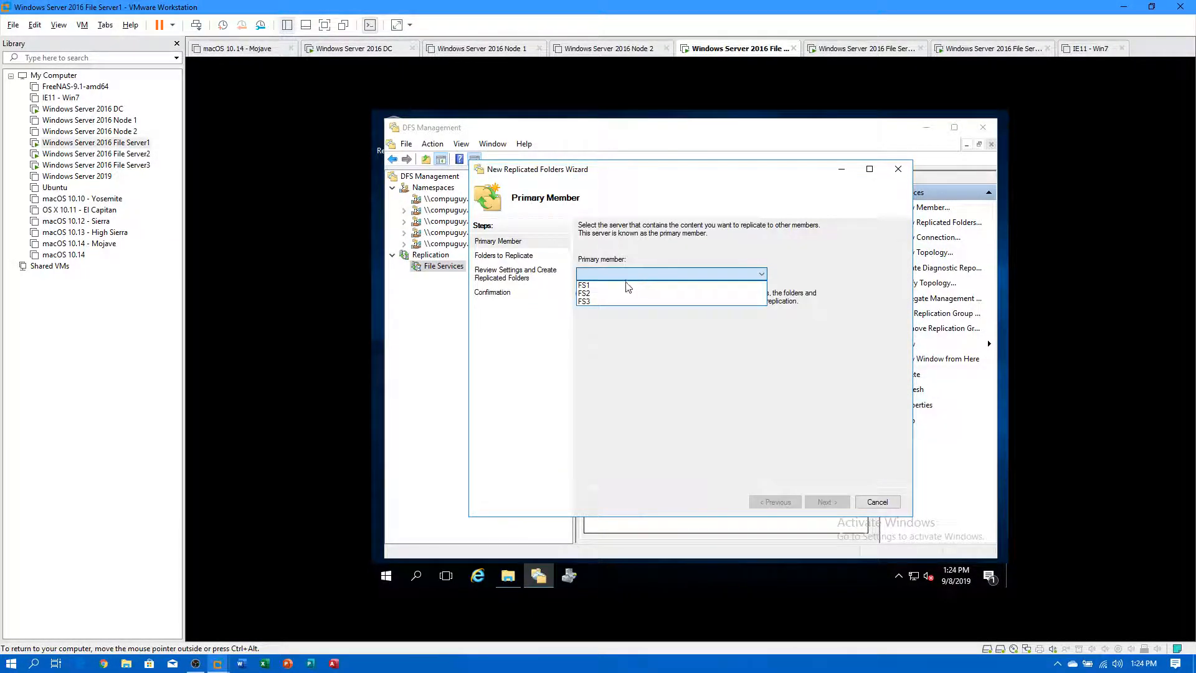
{"action": "left_click", "coordinate": [590, 294]}
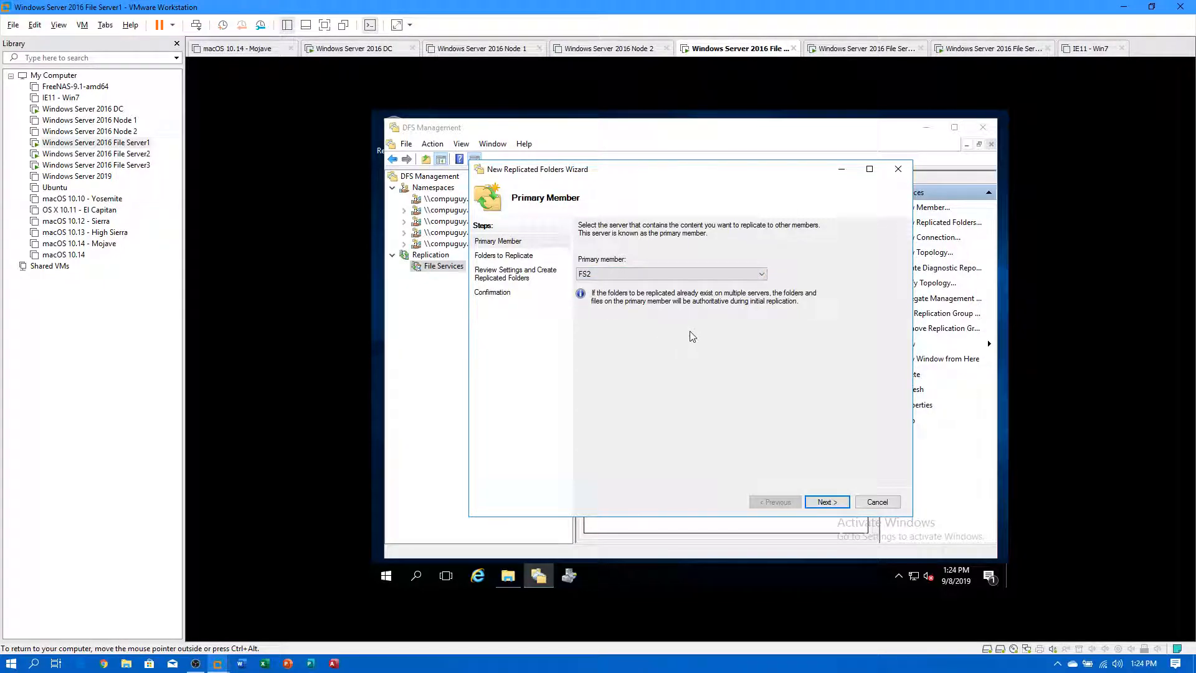
{"action": "left_click", "coordinate": [838, 506]}
{"action": "left_click", "coordinate": [607, 444]}
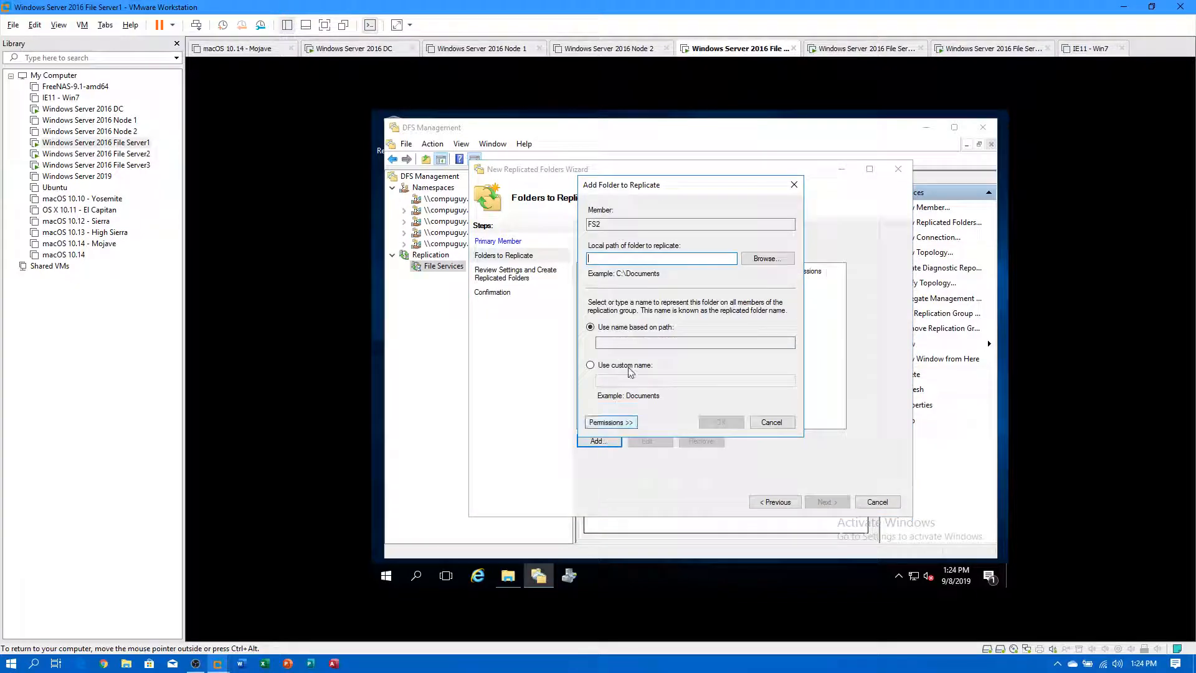
{"action": "left_click", "coordinate": [775, 259]}
{"action": "double_click", "coordinate": [629, 321]}
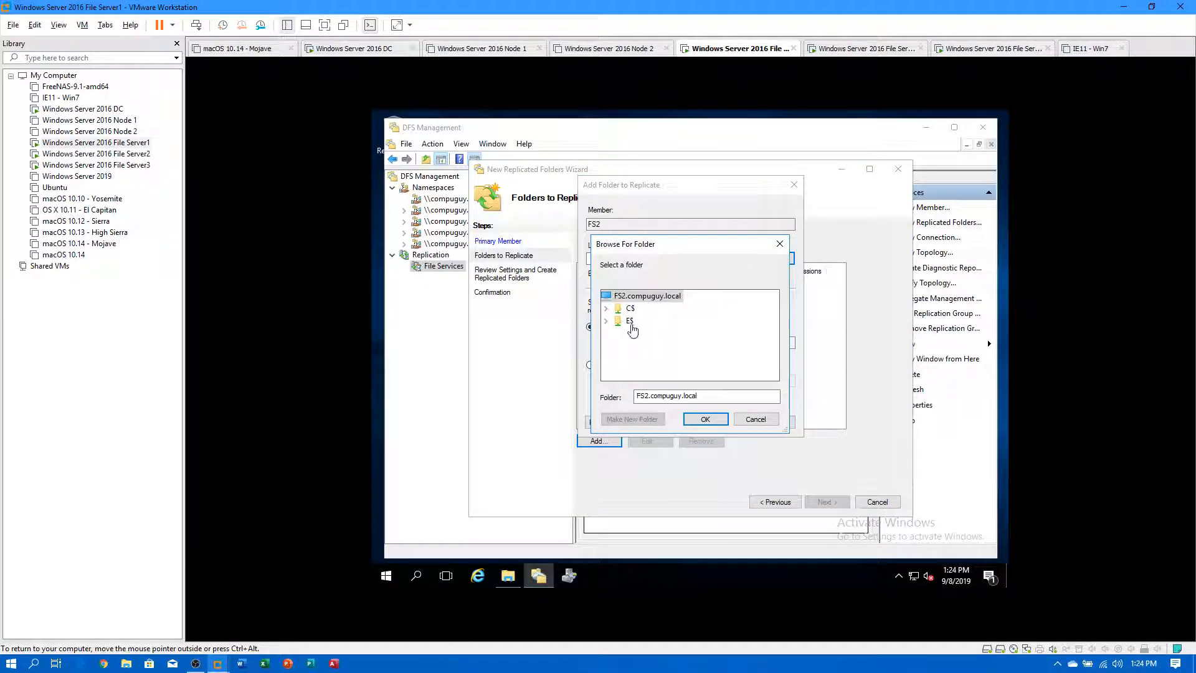
{"action": "left_click", "coordinate": [649, 370]}
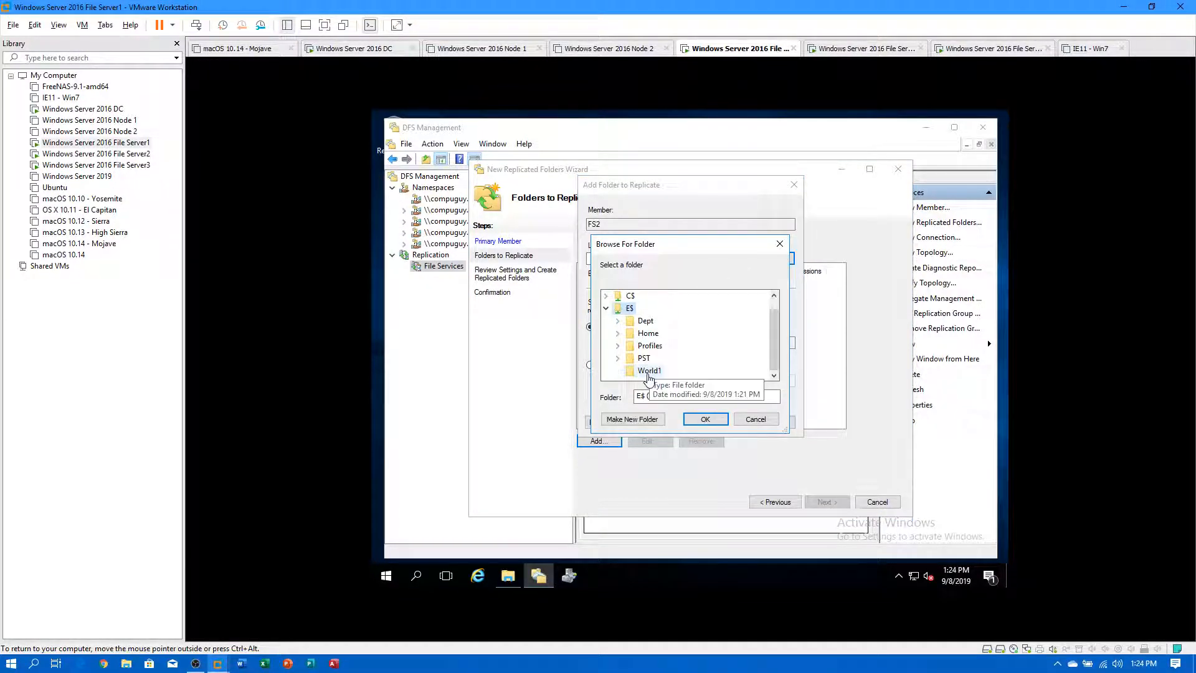
{"action": "left_click", "coordinate": [706, 419]}
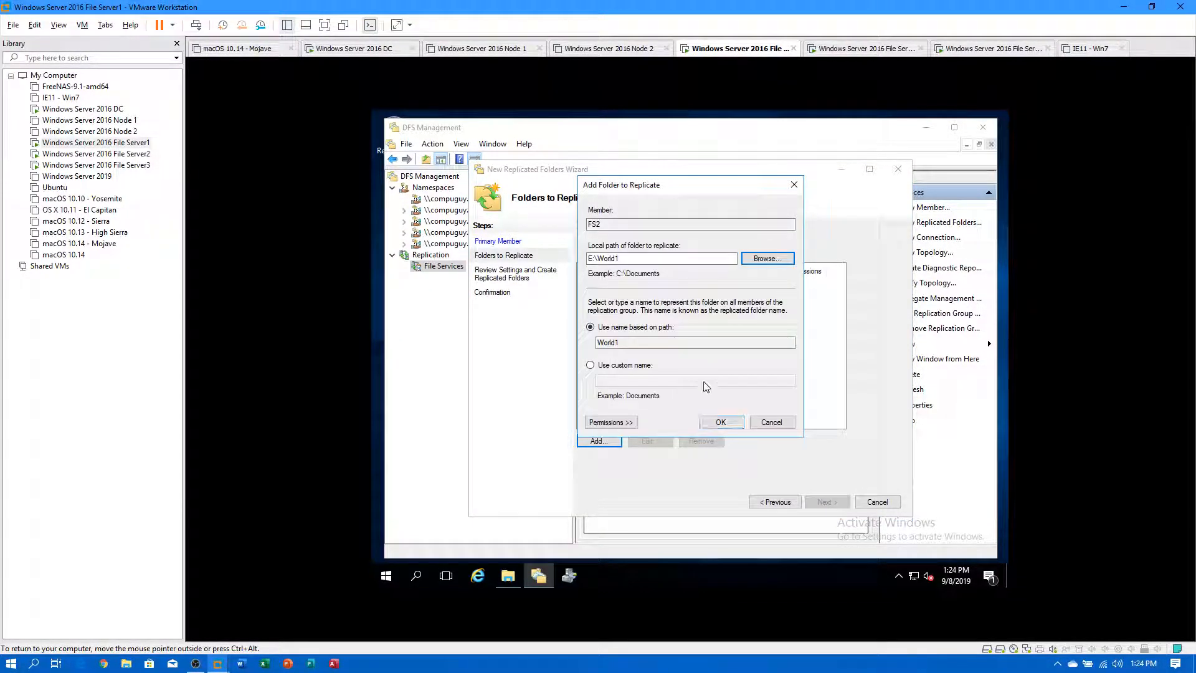
{"action": "left_click", "coordinate": [620, 423]}
{"action": "left_click", "coordinate": [723, 486]}
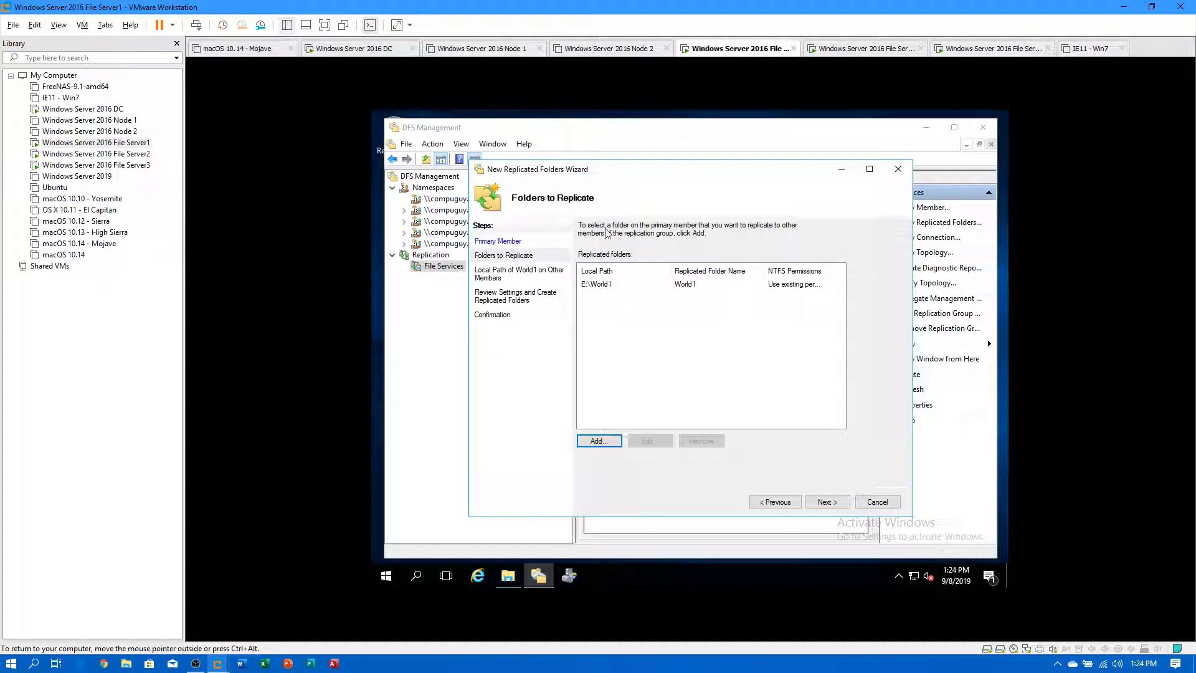
{"action": "left_click", "coordinate": [813, 503]}
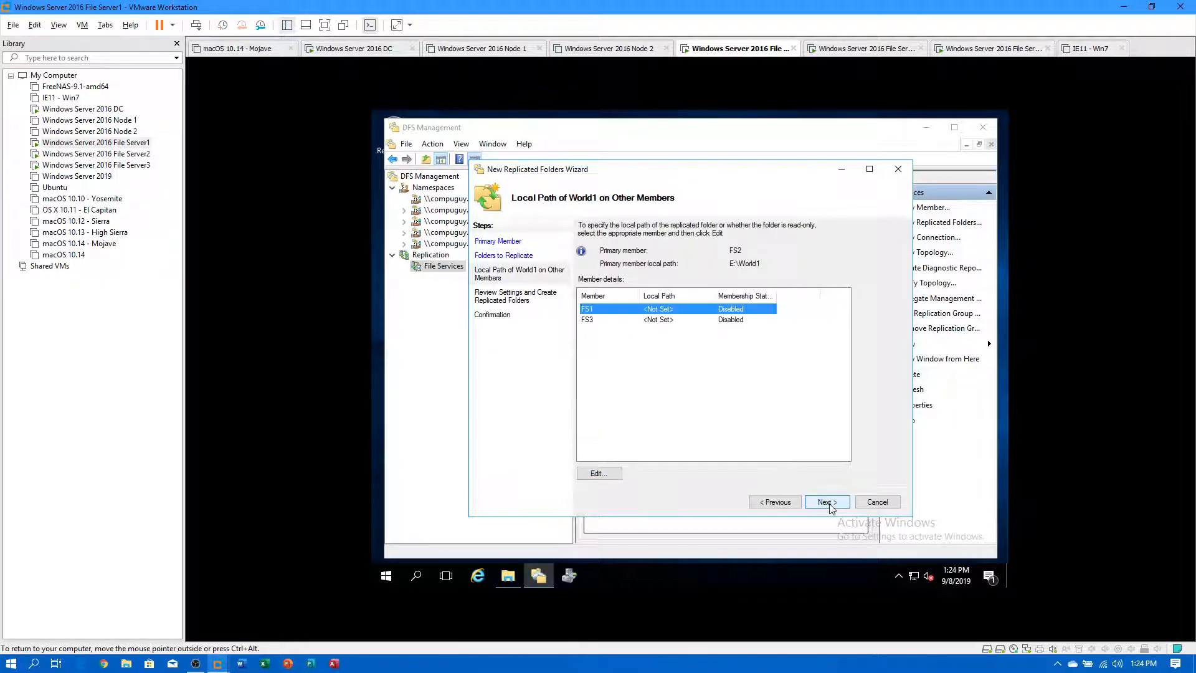
Enable FS3's membership with local path E:\World1.
{"action": "left_click", "coordinate": [596, 320]}
{"action": "double_click", "coordinate": [596, 321]}
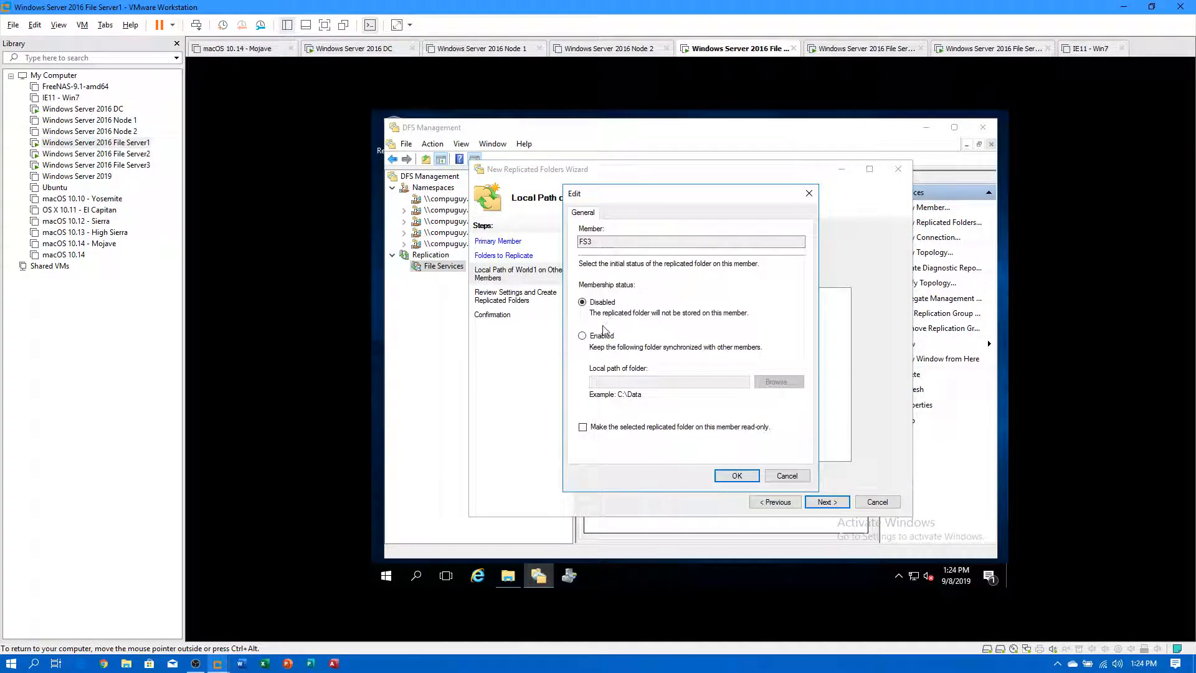
{"action": "left_click", "coordinate": [583, 336]}
{"action": "left_click", "coordinate": [779, 382]}
{"action": "double_click", "coordinate": [630, 320]}
{"action": "left_click", "coordinate": [649, 370]}
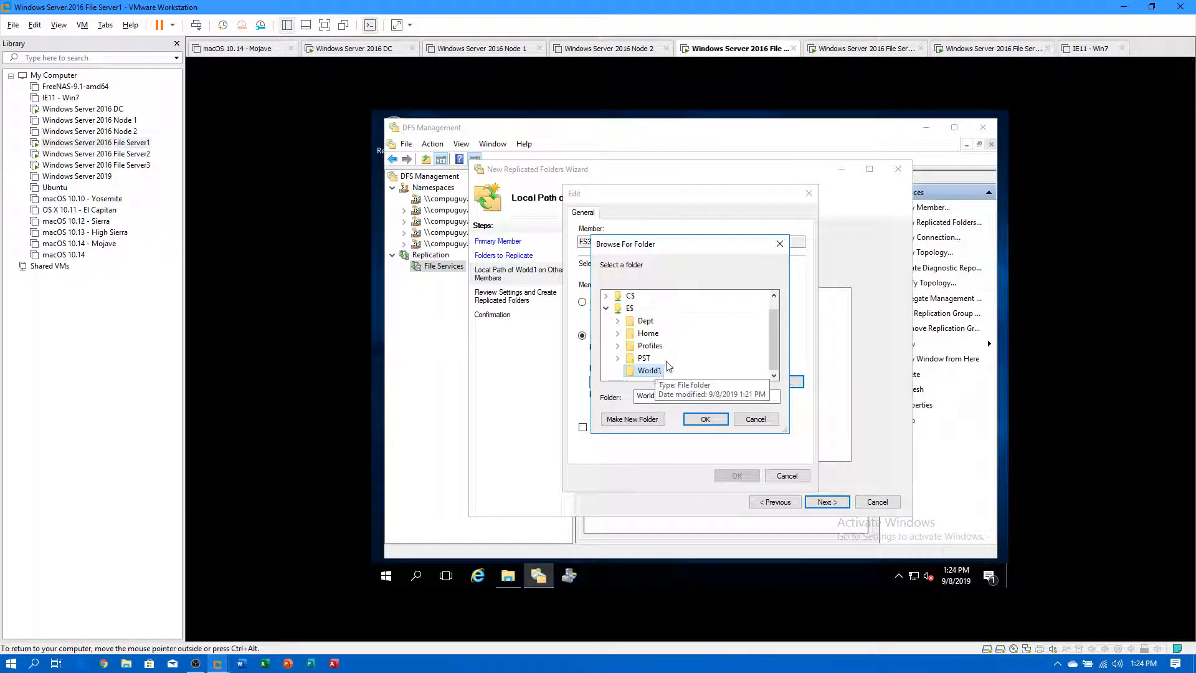
{"action": "left_click", "coordinate": [706, 419]}
{"action": "left_click", "coordinate": [737, 476]}
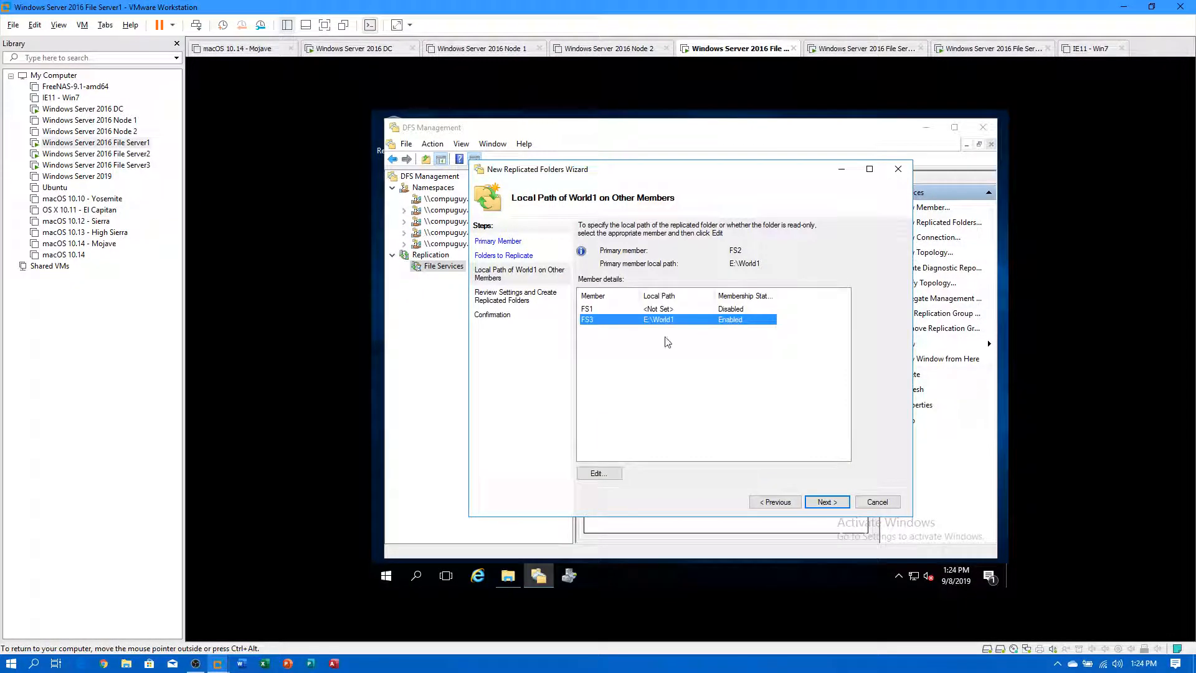
Create the World1 replicated folder and acknowledge the replication delay notice.
{"action": "left_click", "coordinate": [827, 502]}
{"action": "left_click", "coordinate": [818, 504]}
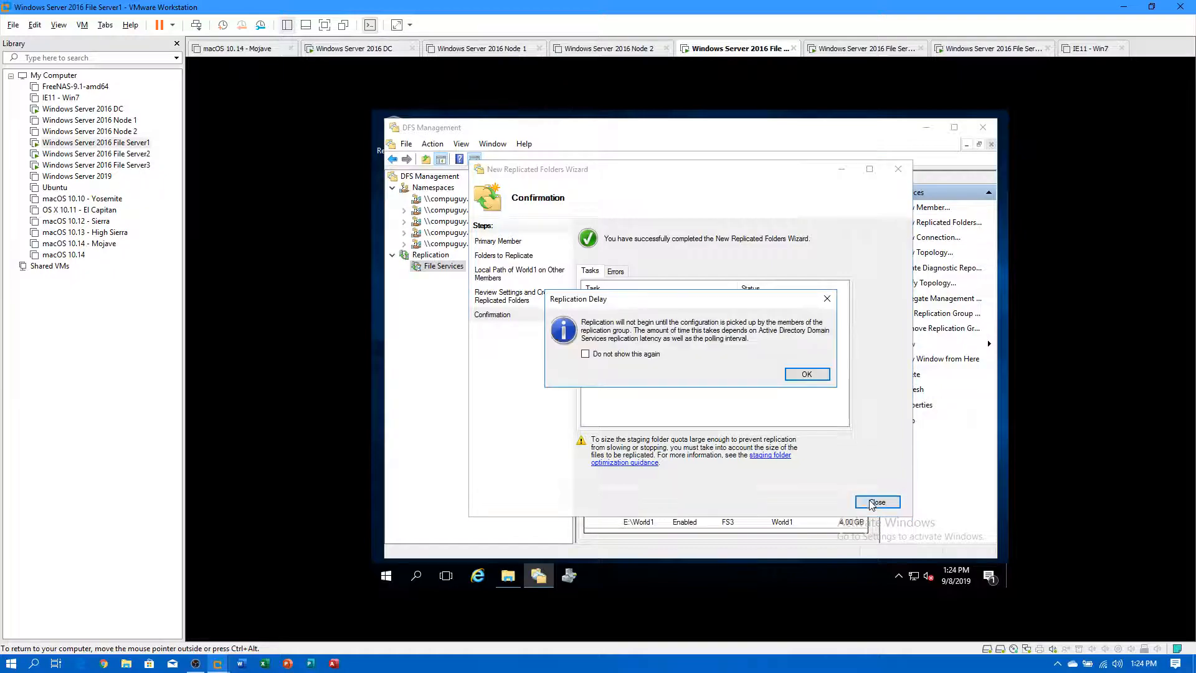
{"action": "left_click", "coordinate": [808, 375]}
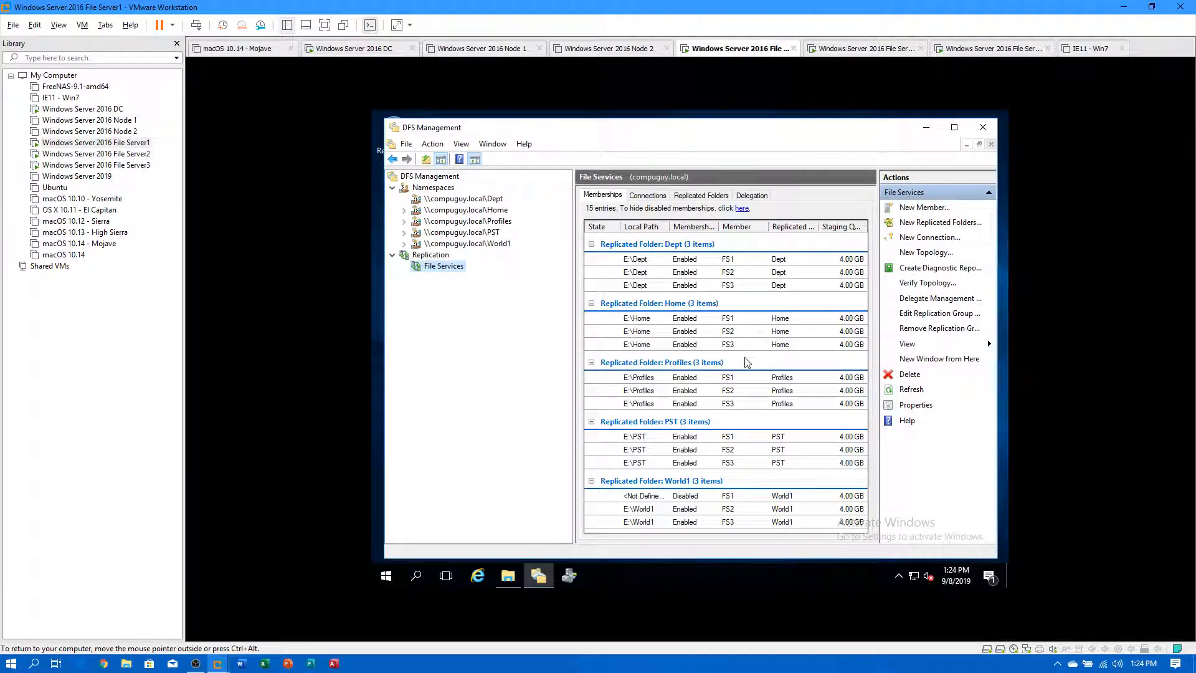
Create a folder named My World Not Yours inside File Server2's E:\World1.
{"action": "left_click", "coordinate": [96, 153]}
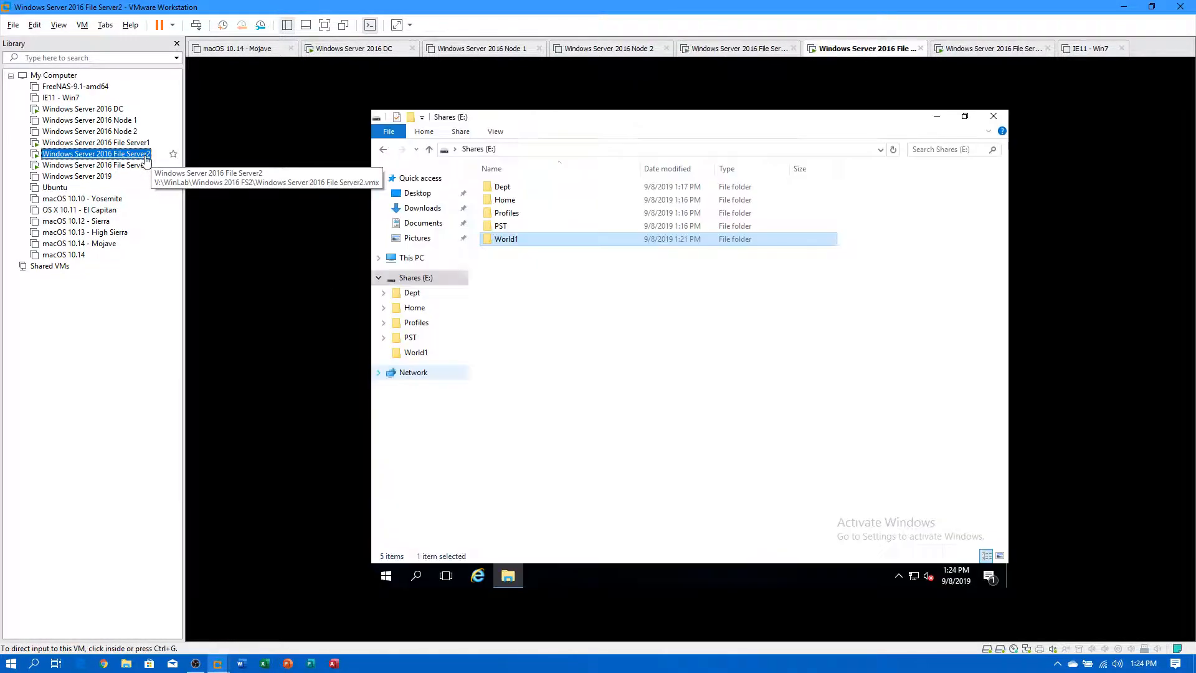
{"action": "left_click", "coordinate": [499, 244]}
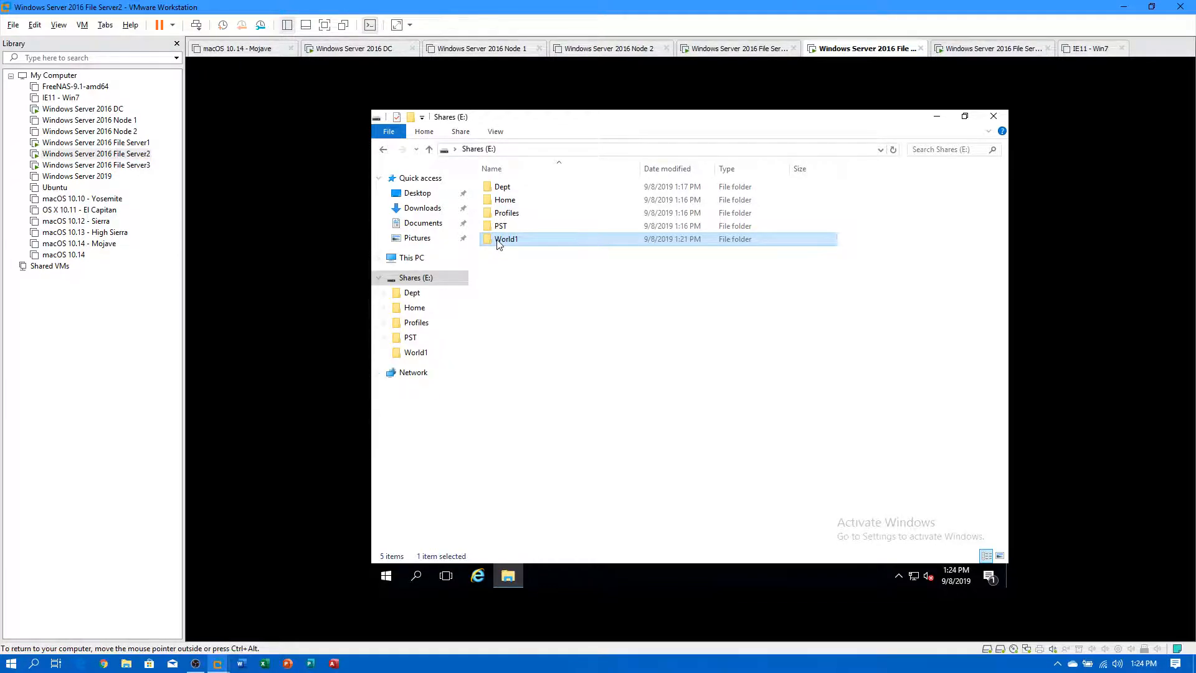
{"action": "double_click", "coordinate": [498, 244]}
{"action": "right_click", "coordinate": [595, 316]}
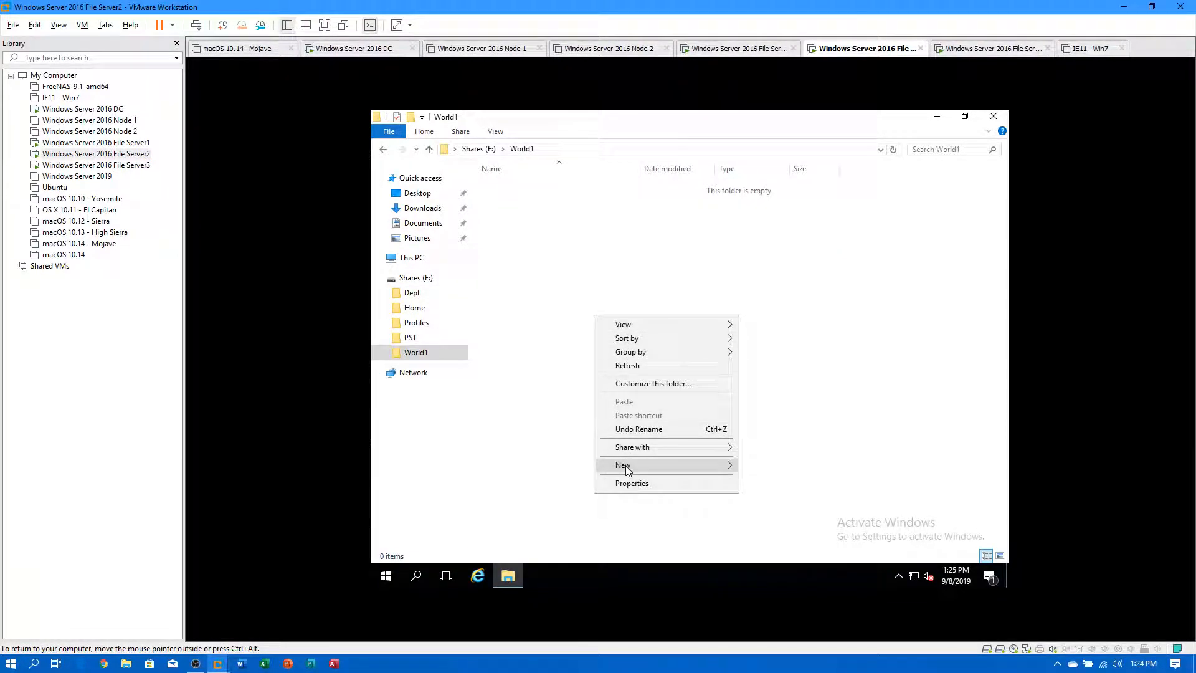
{"action": "mouse_move", "coordinate": [696, 471]}
{"action": "left_click", "coordinate": [757, 472]}
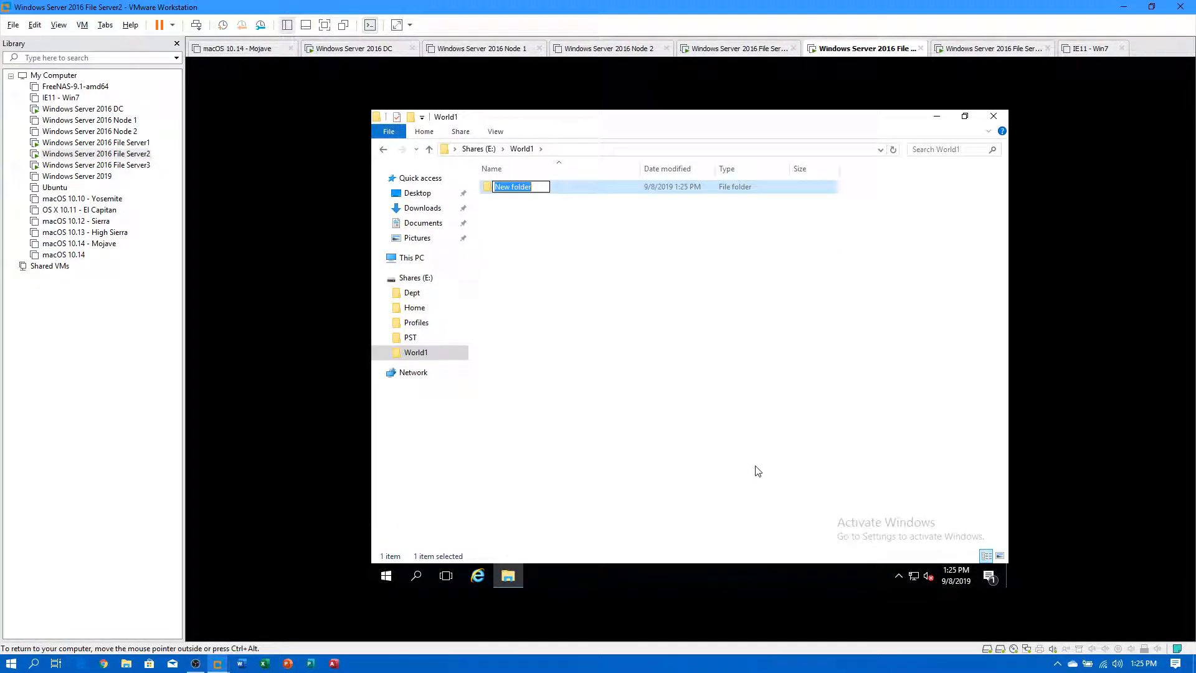
{"action": "type", "text": "My World"}
{"action": "key", "text": "BackSpace"}
{"action": "key", "text": "BackSpace"}
{"action": "type", "text": "ot Yours"}
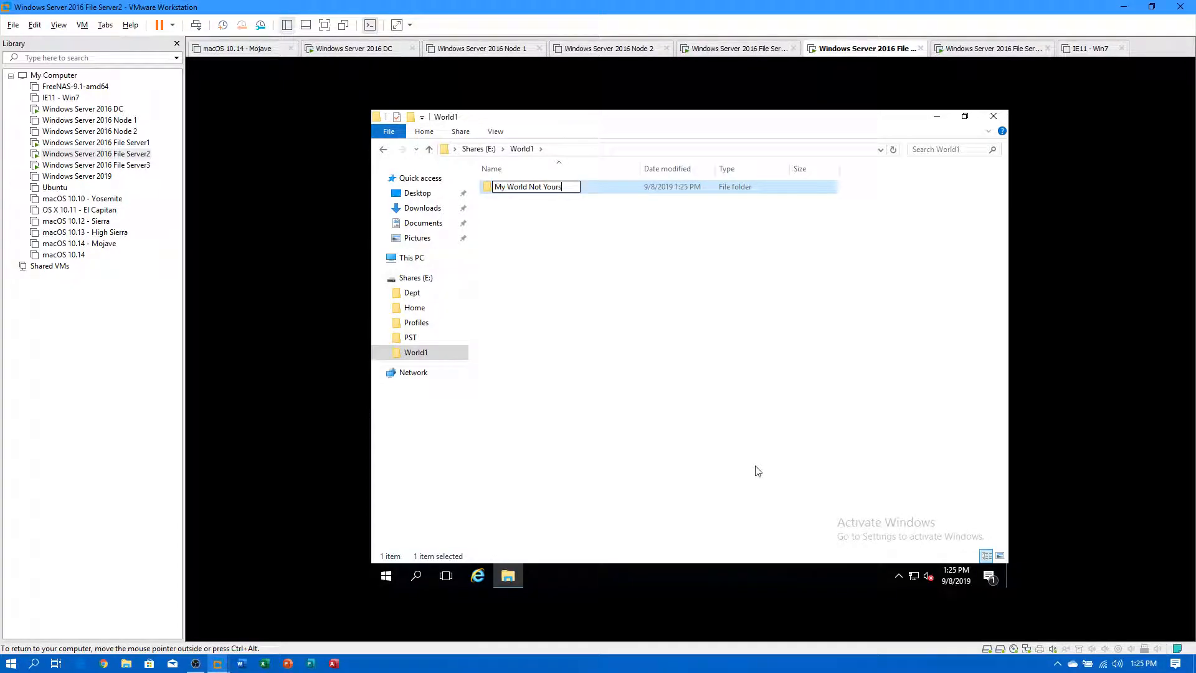
{"action": "key", "text": "Return"}
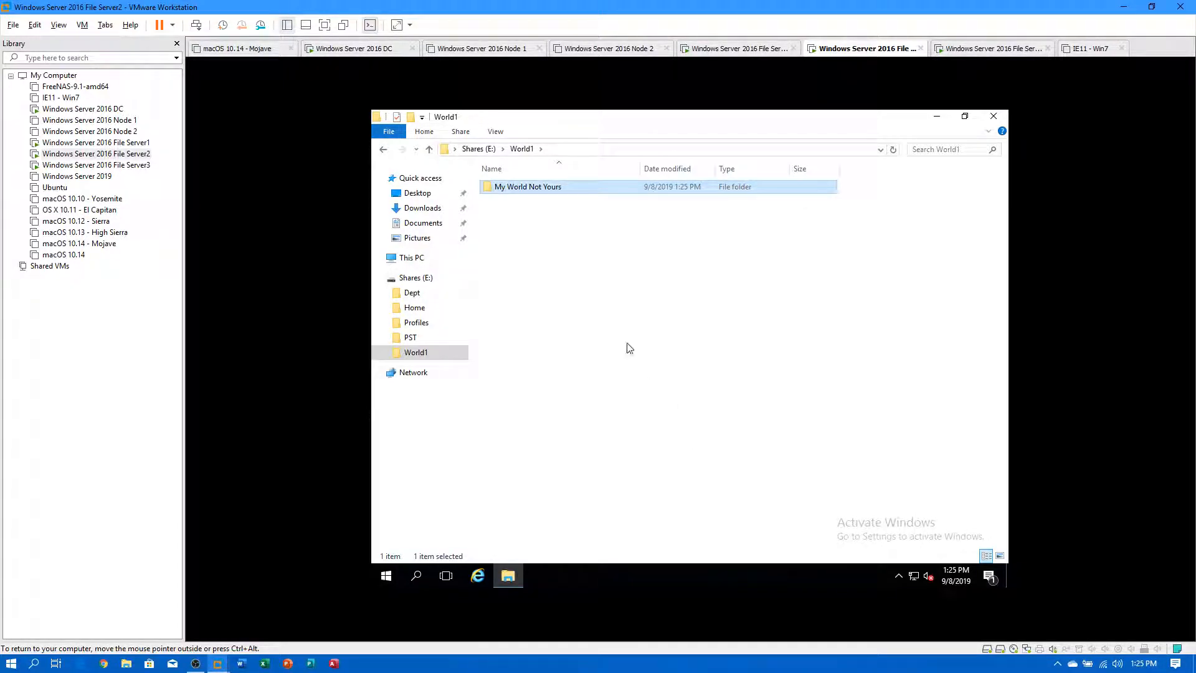
Paste 17 copies of My World Not Yours, then close the World1 window.
{"action": "right_click", "coordinate": [528, 187]}
{"action": "left_click", "coordinate": [559, 353]}
{"action": "left_click", "coordinate": [538, 304]}
{"action": "key", "text": "ctrl+v"}
{"action": "key", "text": "ctrl+v"}
{"action": "key", "text": "ctrl+v"}
{"action": "key", "text": "ctrl+v"}
{"action": "key", "text": "ctrl+v"}
{"action": "key", "text": "ctrl+v"}
{"action": "key", "text": "ctrl+v"}
{"action": "key", "text": "ctrl+v"}
{"action": "key", "text": "ctrl+v"}
{"action": "key", "text": "ctrl+v"}
{"action": "key", "text": "ctrl+v"}
{"action": "key", "text": "ctrl+v"}
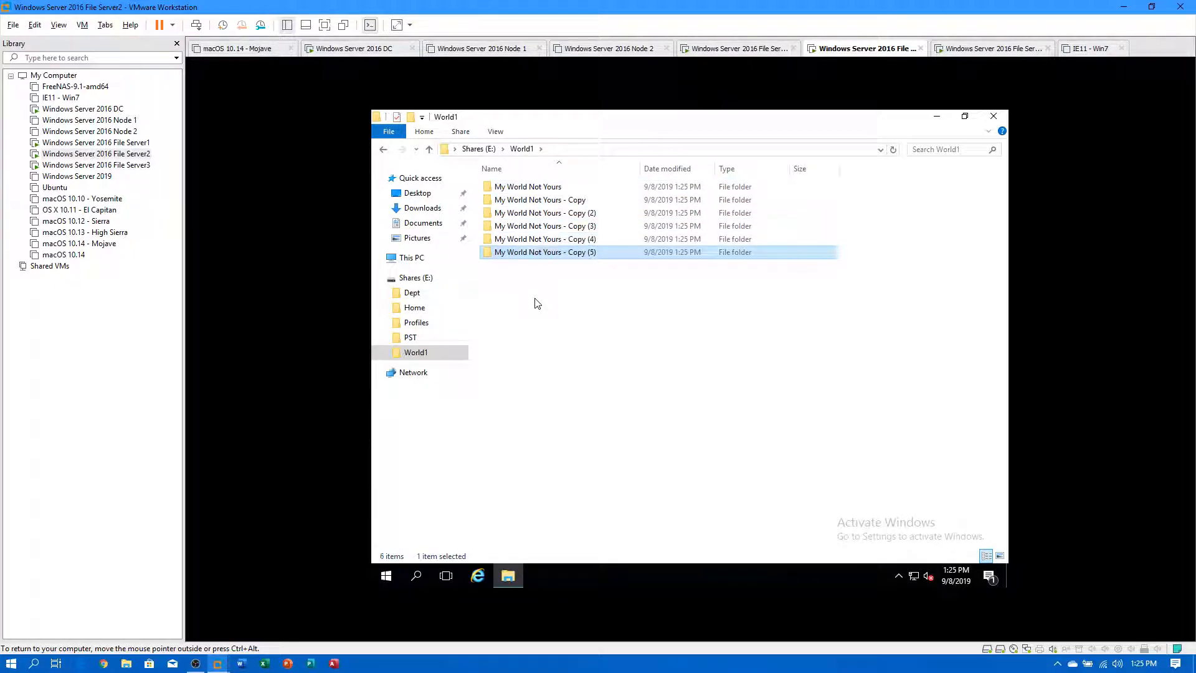
{"action": "key", "text": "ctrl+v"}
{"action": "key", "text": "ctrl+v"}
{"action": "key", "text": "ctrl+v"}
{"action": "key", "text": "ctrl+v"}
{"action": "key", "text": "ctrl+v"}
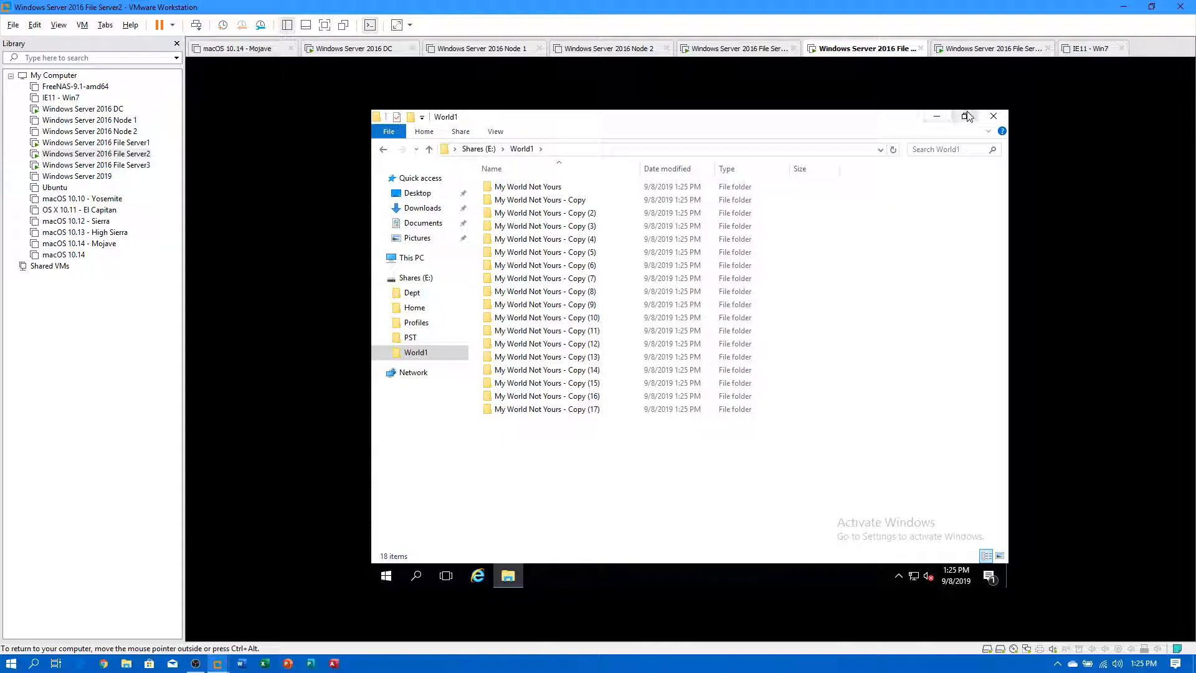
{"action": "left_click", "coordinate": [965, 116]}
{"action": "left_click", "coordinate": [740, 192]}
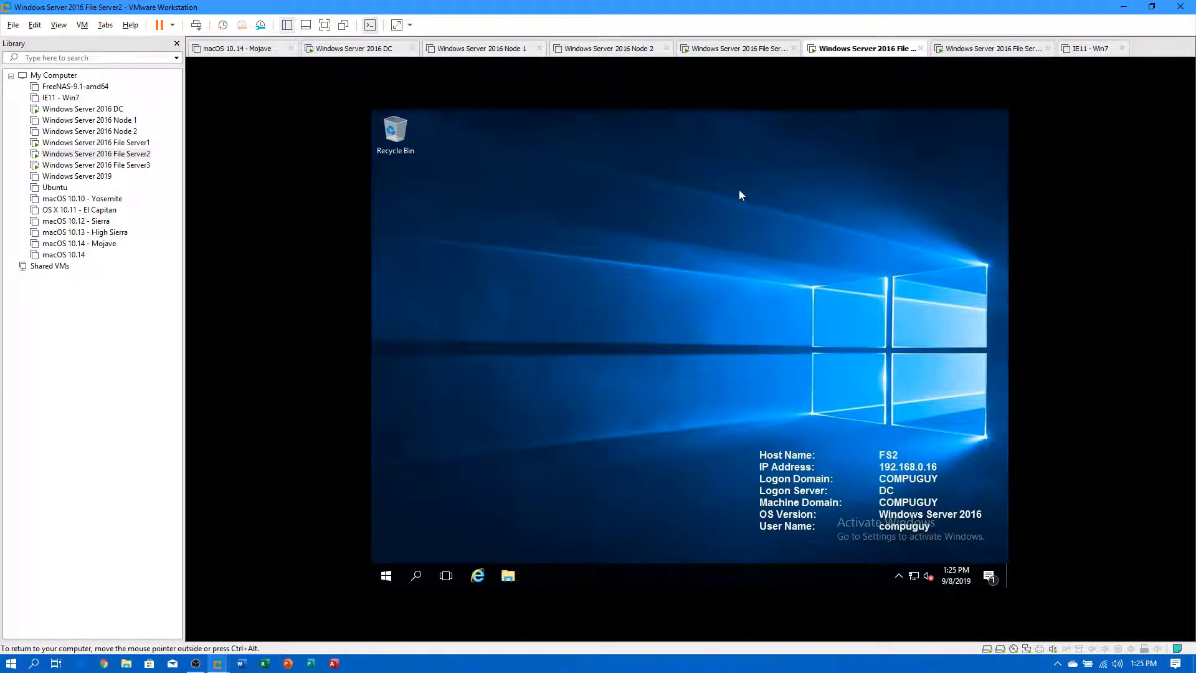
Check that World1 is empty on File Server3 and via \\fs3\World1 from the DC.
{"action": "left_click", "coordinate": [134, 164]}
{"action": "left_click", "coordinate": [563, 277]}
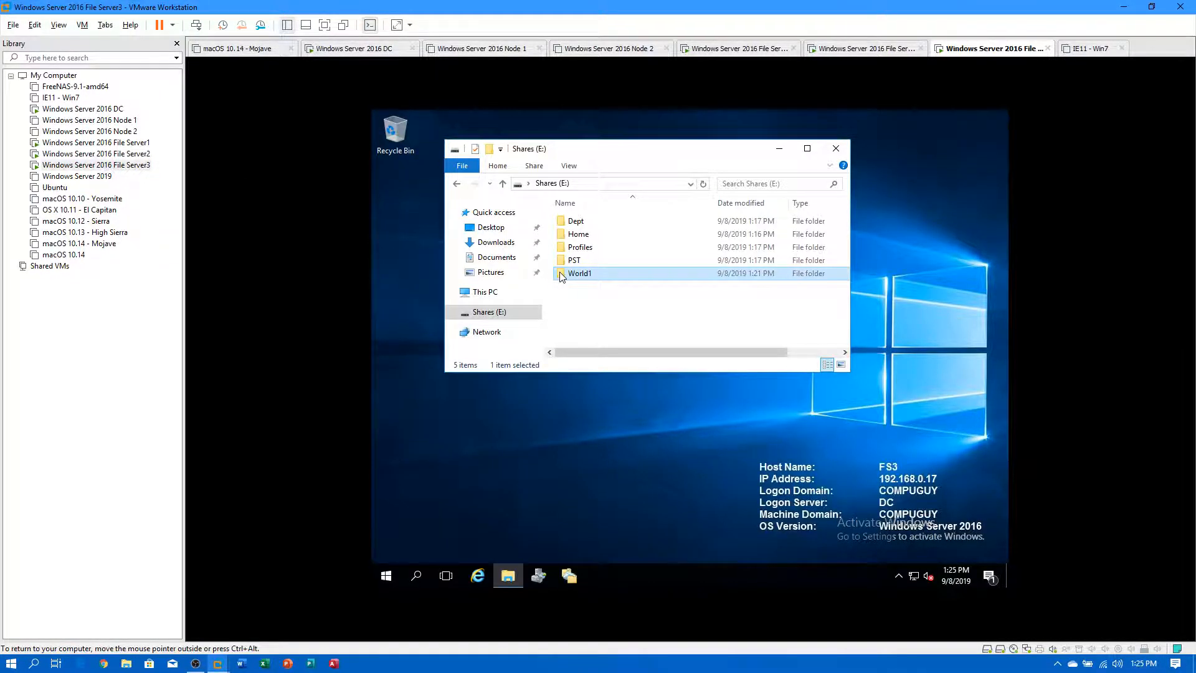
{"action": "double_click", "coordinate": [562, 275]}
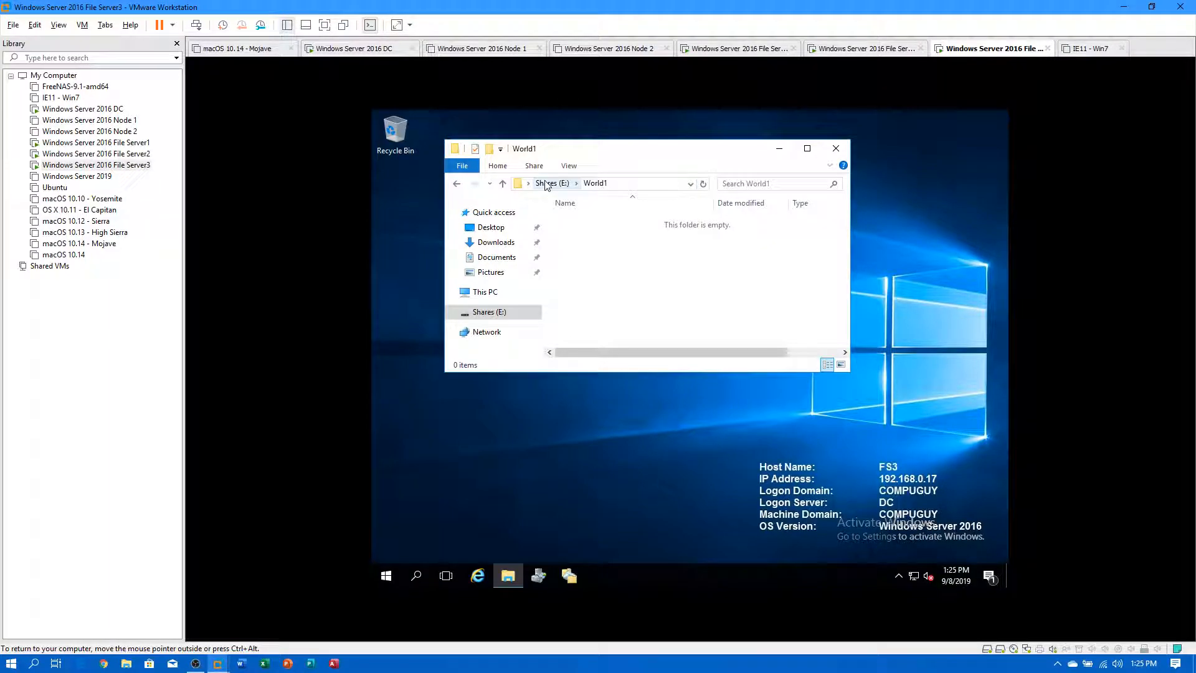
{"action": "left_click", "coordinate": [104, 109]}
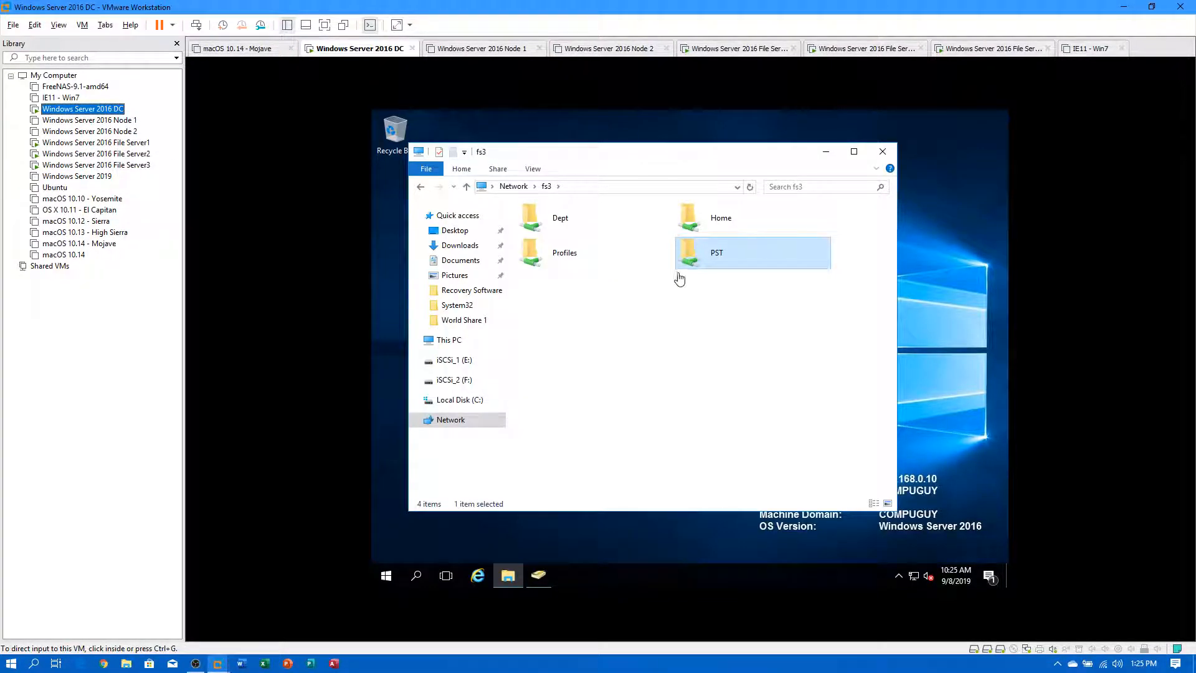
{"action": "left_click", "coordinate": [595, 187]}
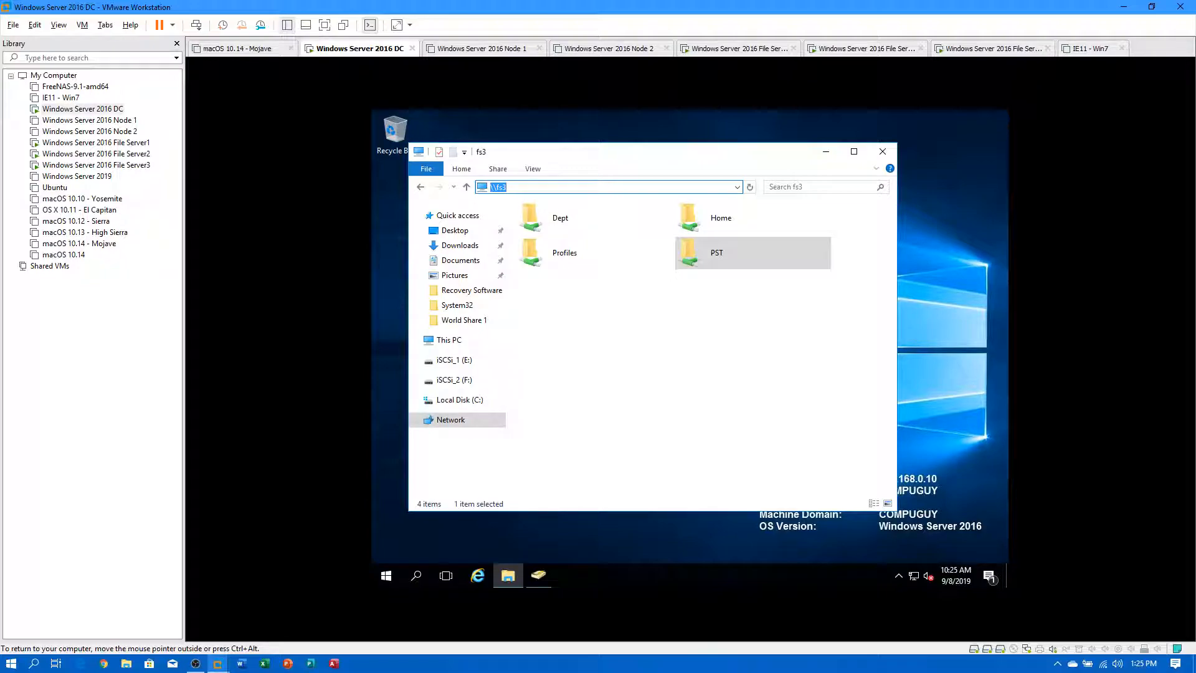
{"action": "key", "text": "Return"}
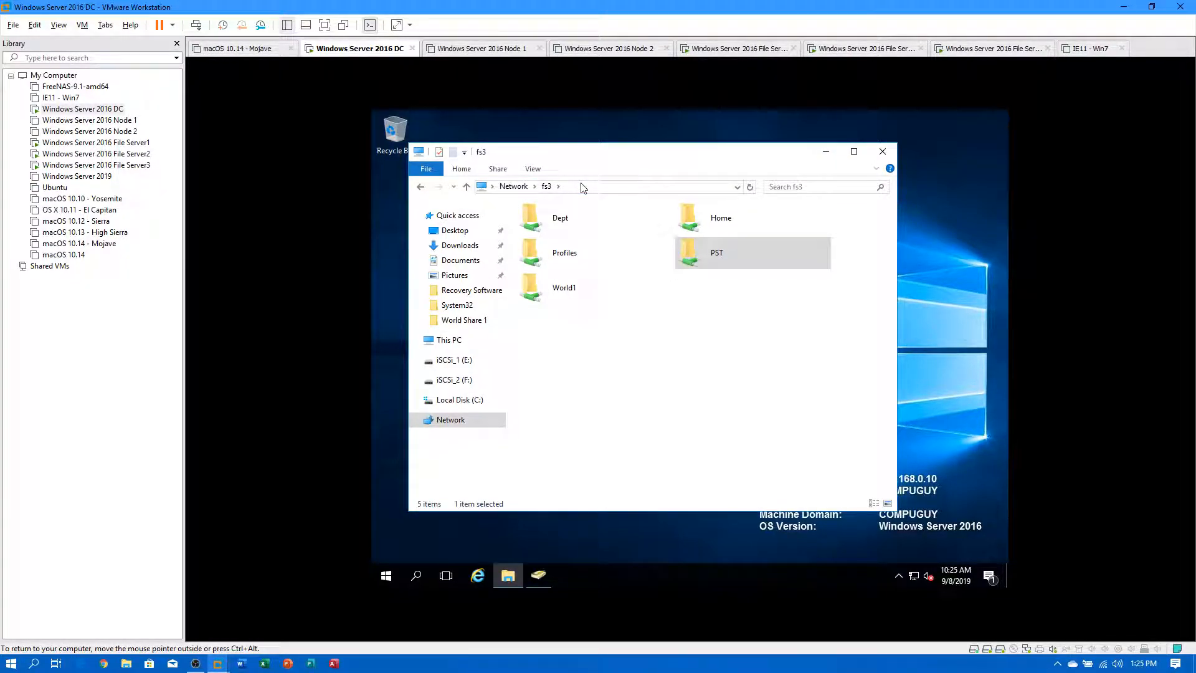
{"action": "double_click", "coordinate": [563, 288]}
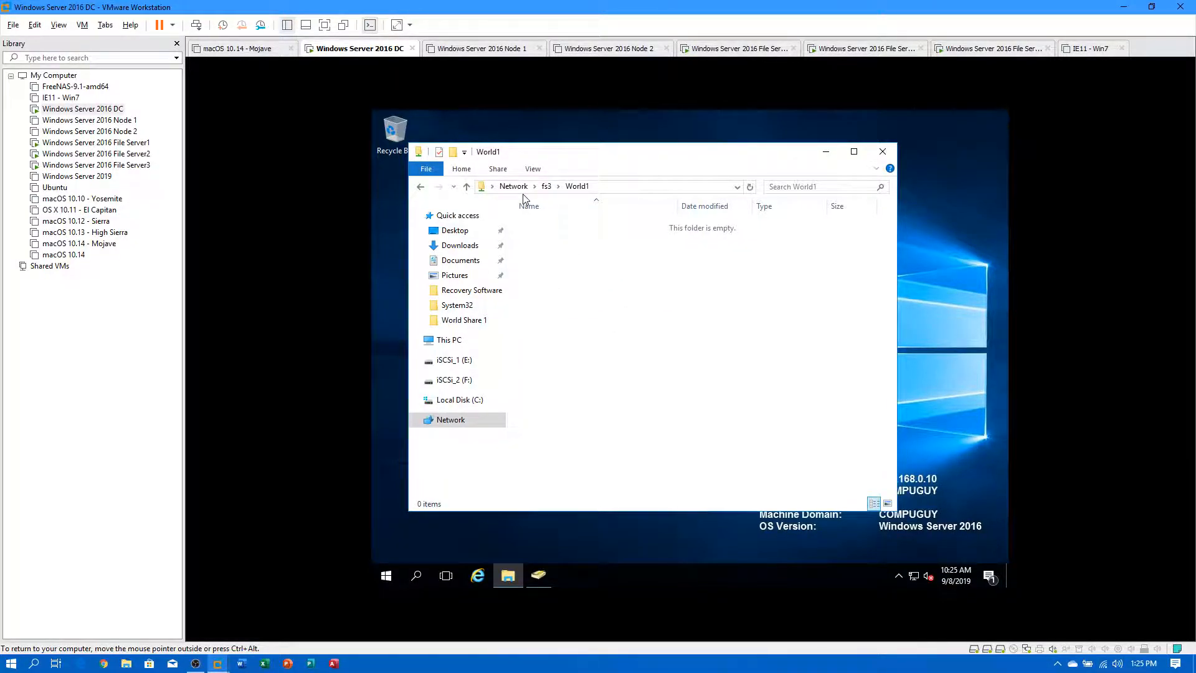
Browse \\fs2\World1 from the DC to see the 18 test folders.
{"action": "left_click", "coordinate": [603, 187]}
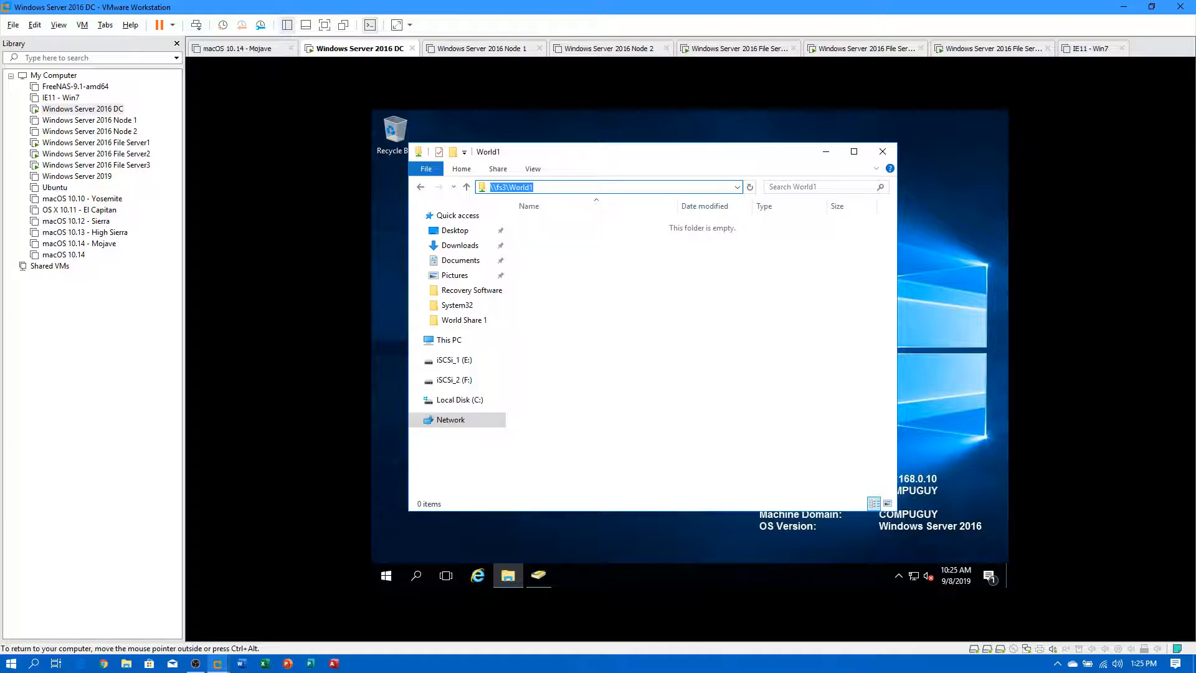
{"action": "key", "text": "BackSpace"}
{"action": "type", "text": "fs2"}
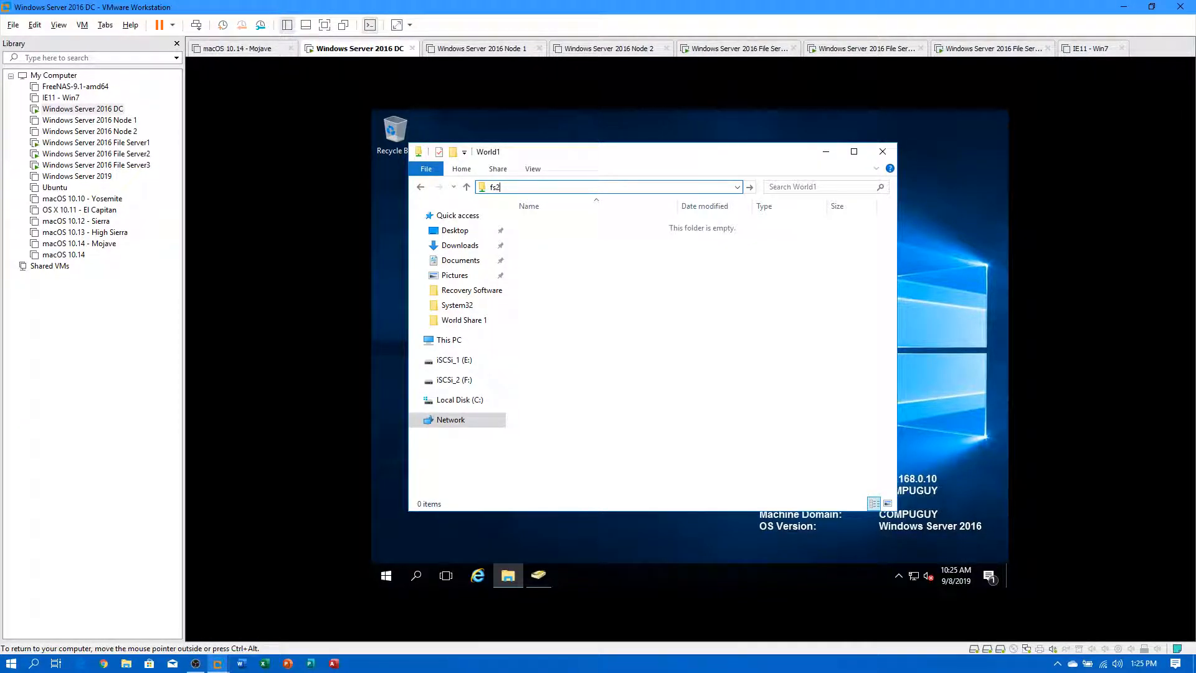
{"action": "key", "text": "BackSpace"}
{"action": "key", "text": "BackSpace"}
{"action": "key", "text": "BackSpace"}
{"action": "type", "text": "\\"}
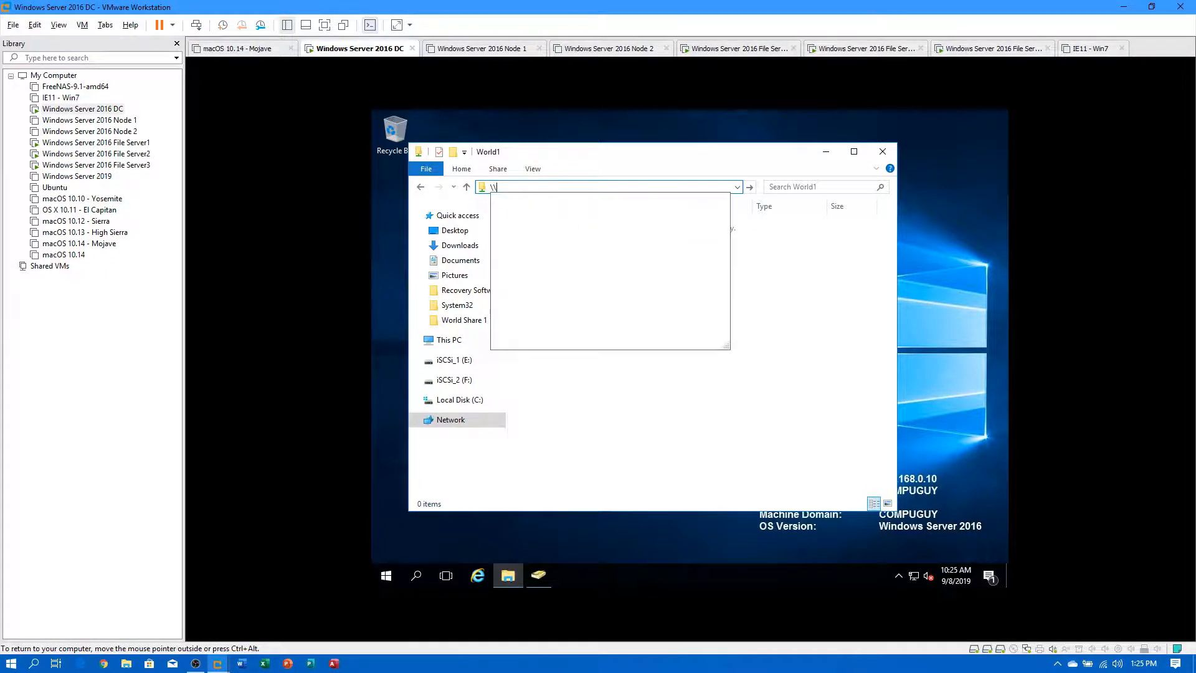
{"action": "type", "text": "fs2"}
{"action": "key", "text": "Return"}
{"action": "left_click", "coordinate": [575, 286]}
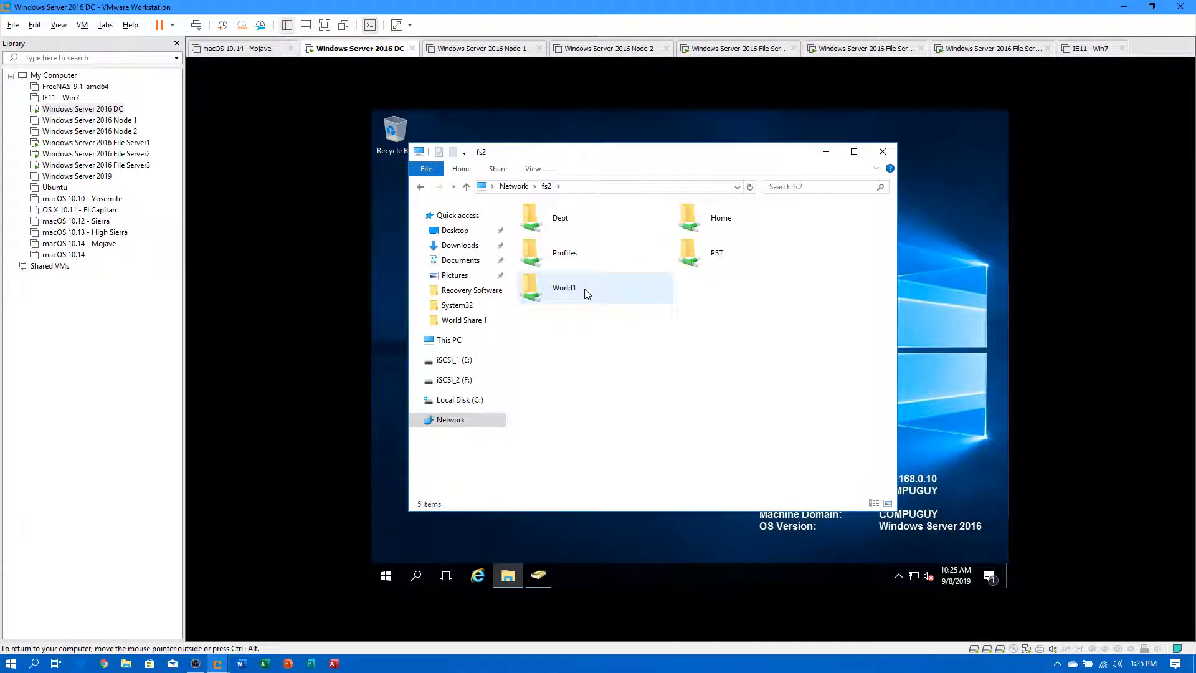
{"action": "double_click", "coordinate": [576, 287]}
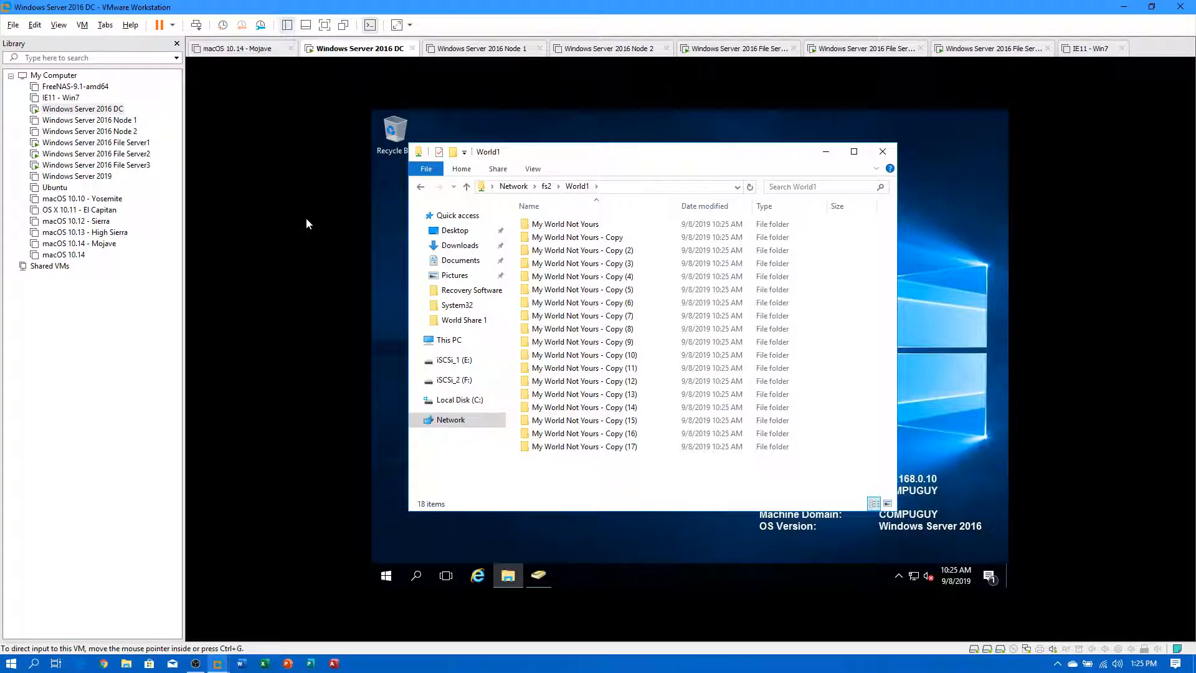
{"action": "left_click", "coordinate": [97, 142]}
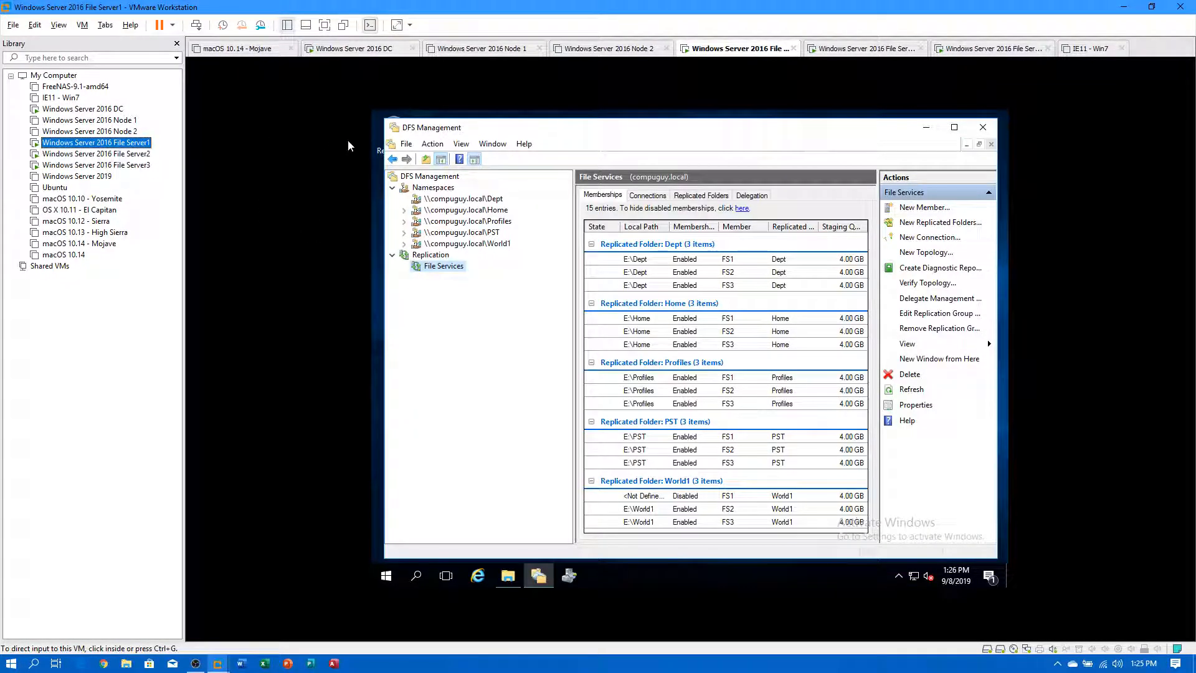
{"action": "left_click", "coordinate": [470, 245]}
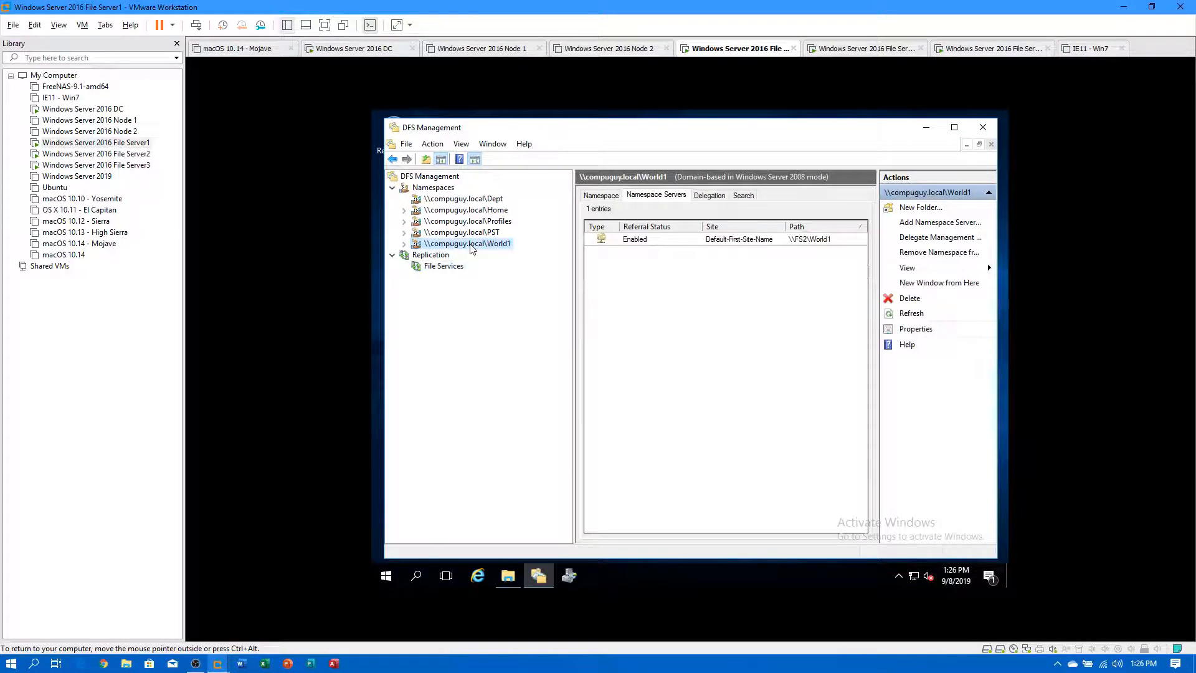
{"action": "left_click", "coordinate": [602, 195]}
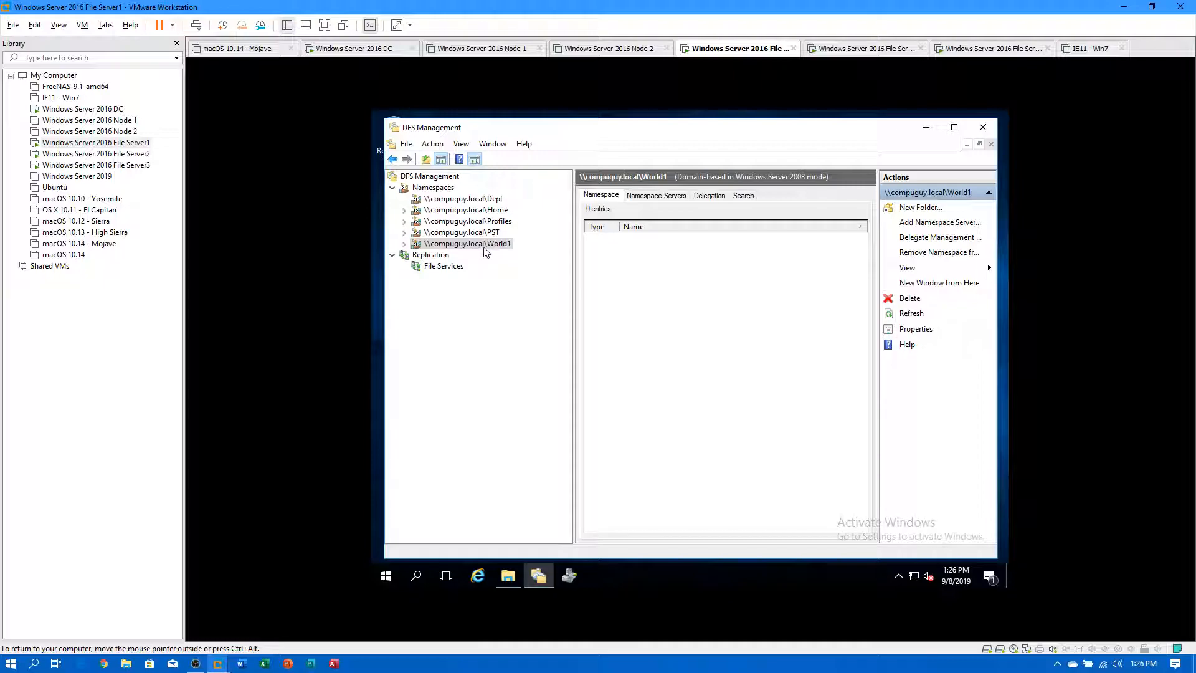
{"action": "left_click", "coordinate": [444, 266]}
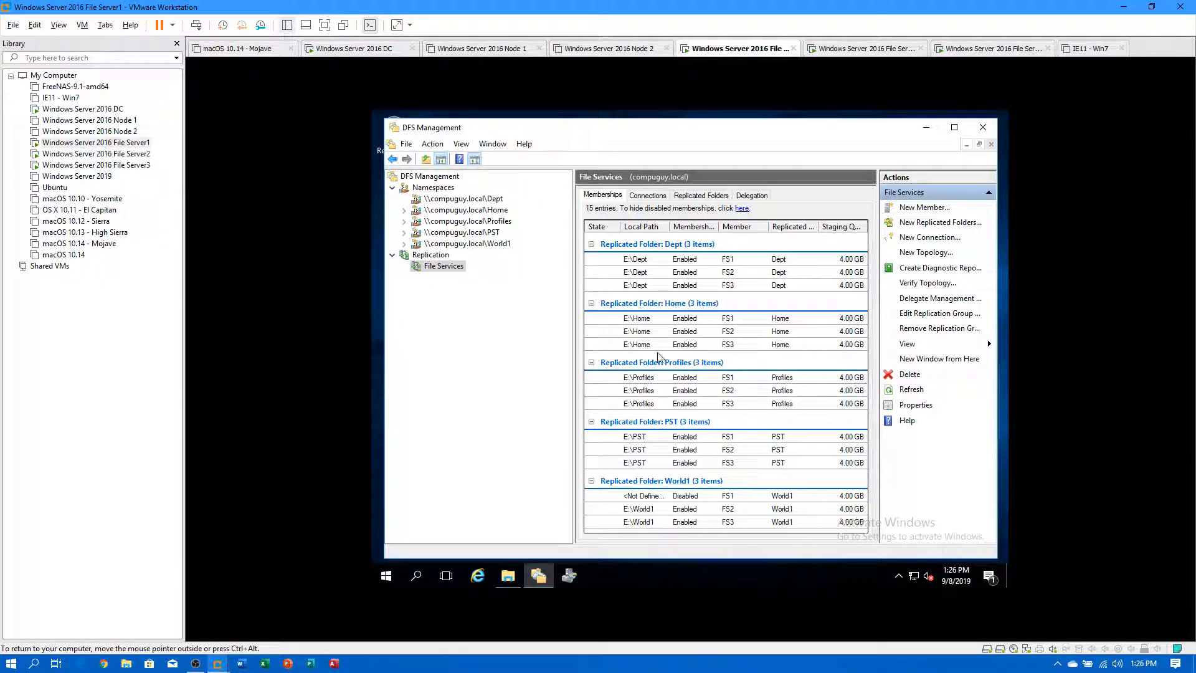
{"action": "left_click", "coordinate": [698, 484]}
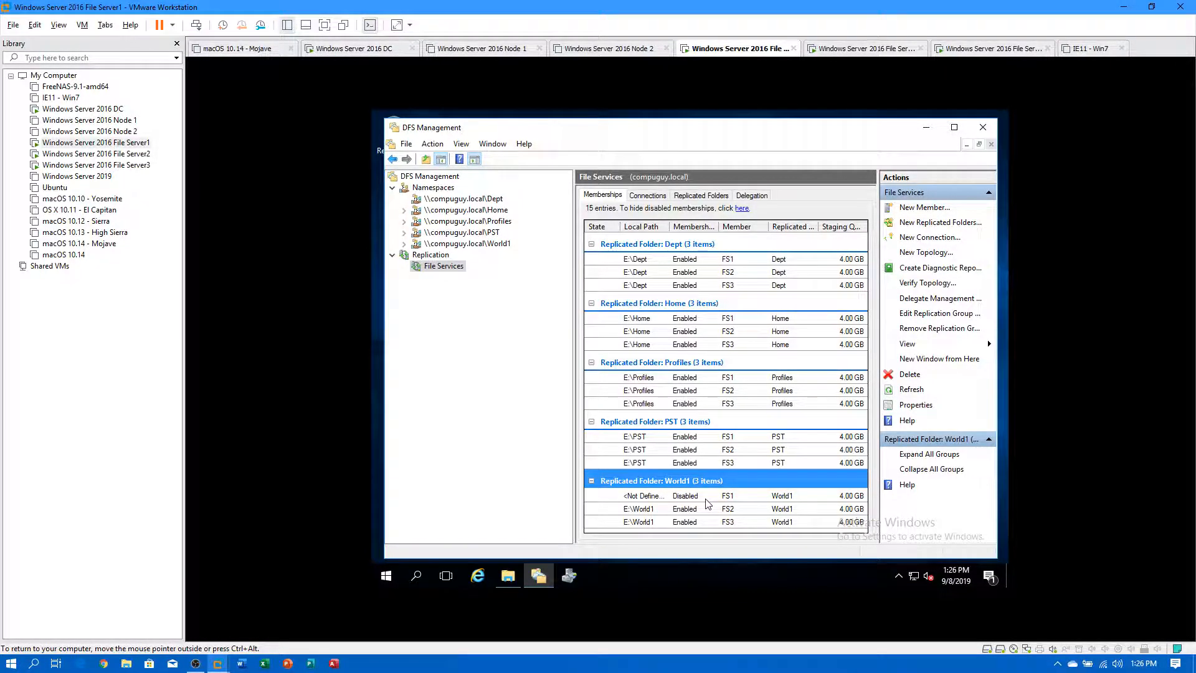
{"action": "left_click", "coordinate": [649, 510]}
{"action": "left_click", "coordinate": [652, 521]}
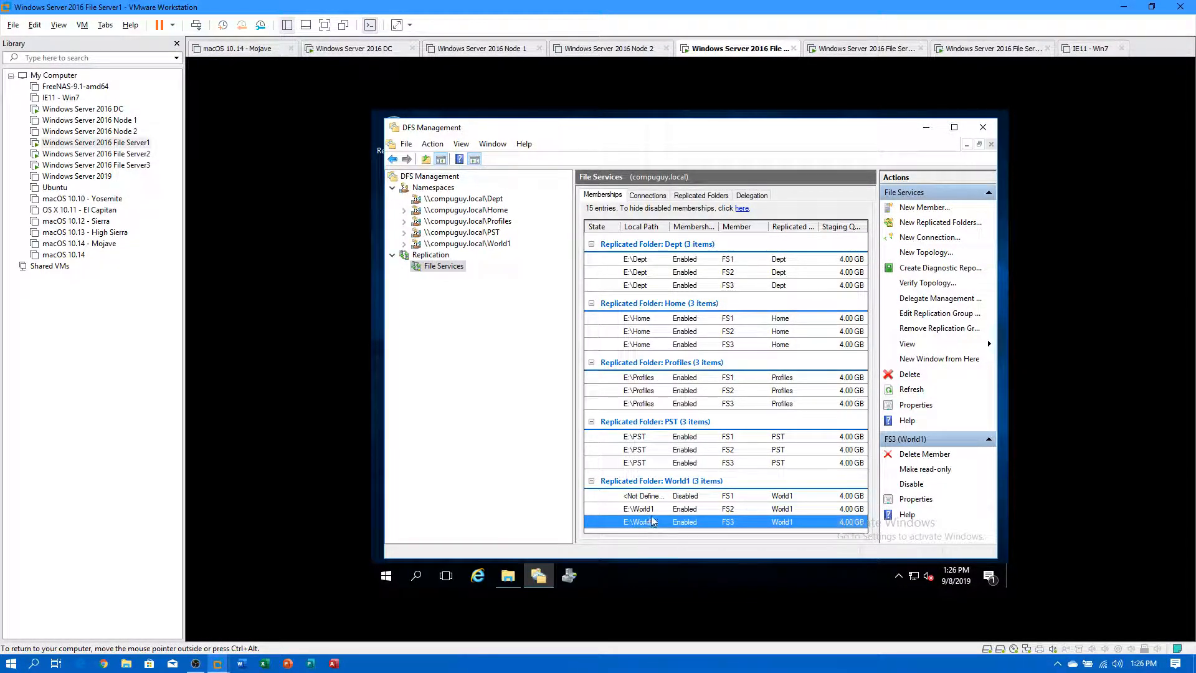
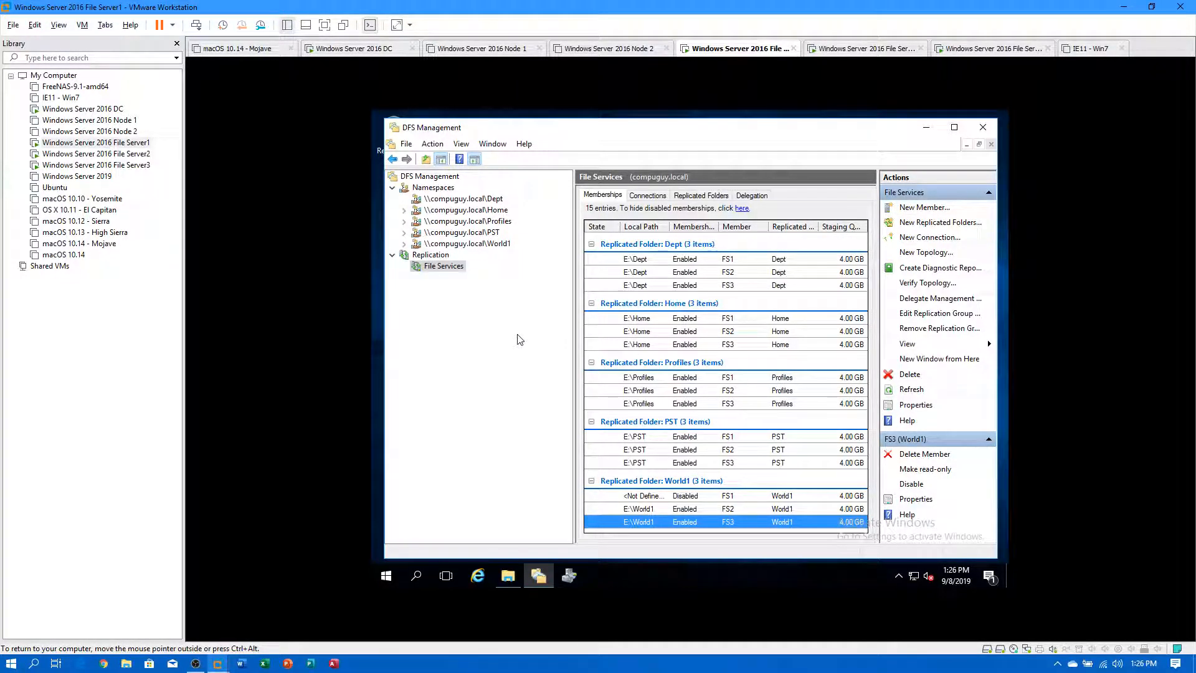
Refresh the File Services replication memberships, then switch to the File Server3 VM.
{"action": "right_click", "coordinate": [427, 266]}
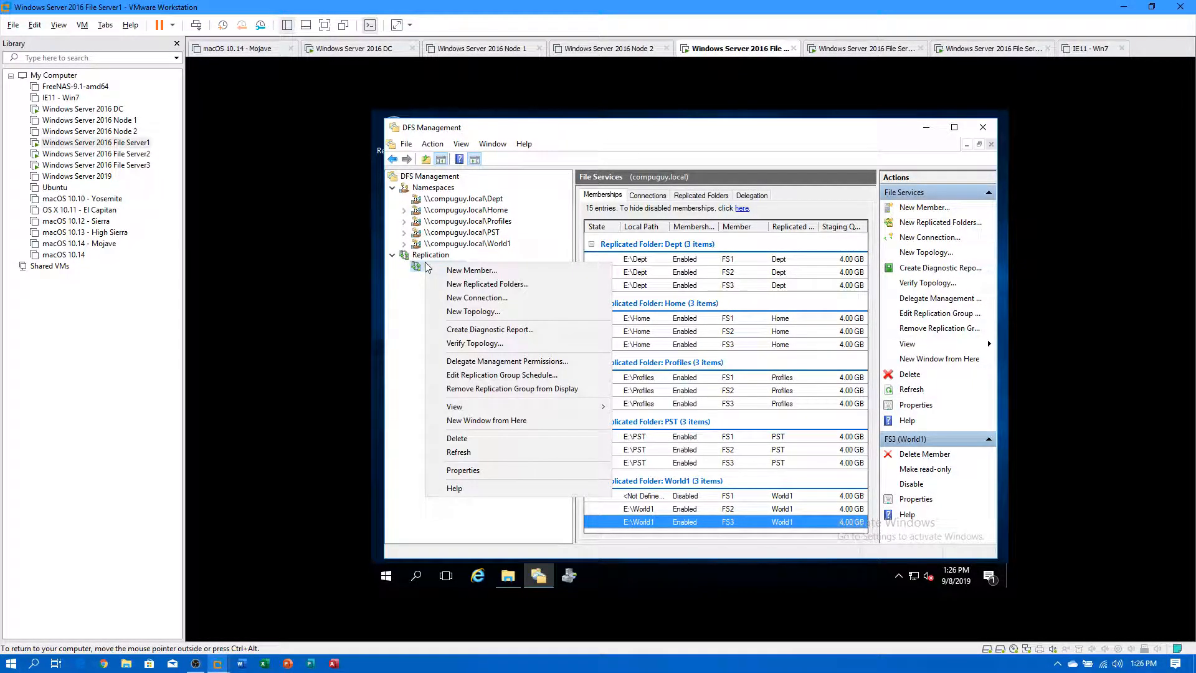
{"action": "left_click", "coordinate": [450, 450]}
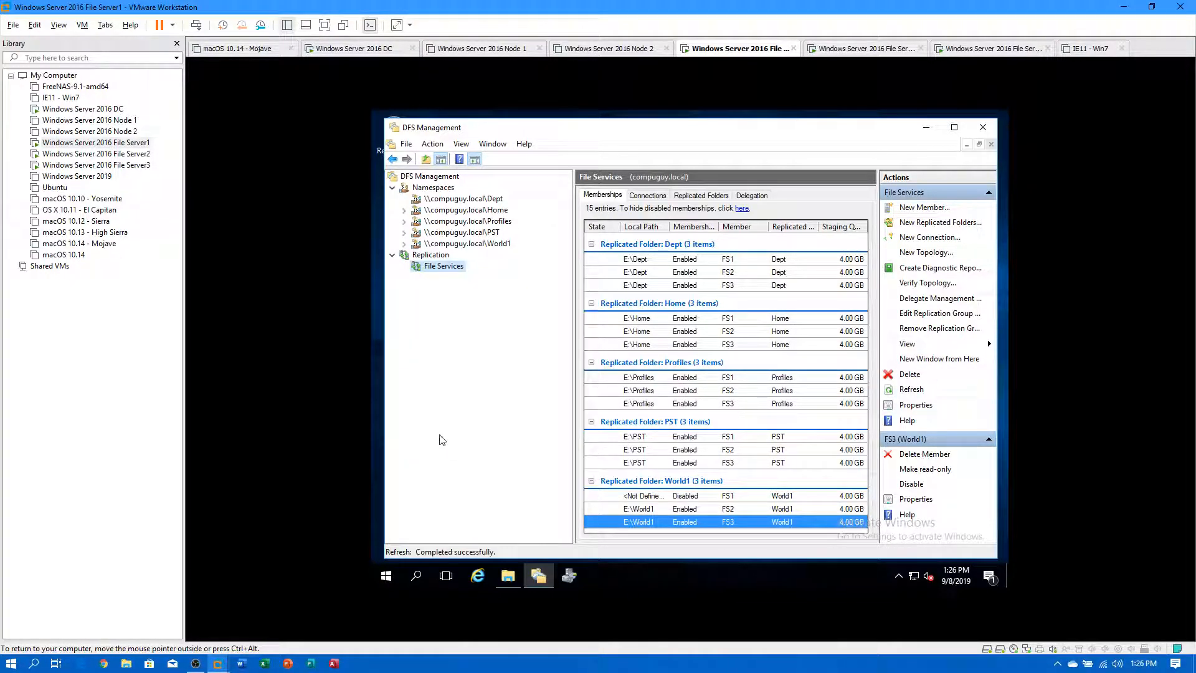
{"action": "left_click", "coordinate": [115, 166]}
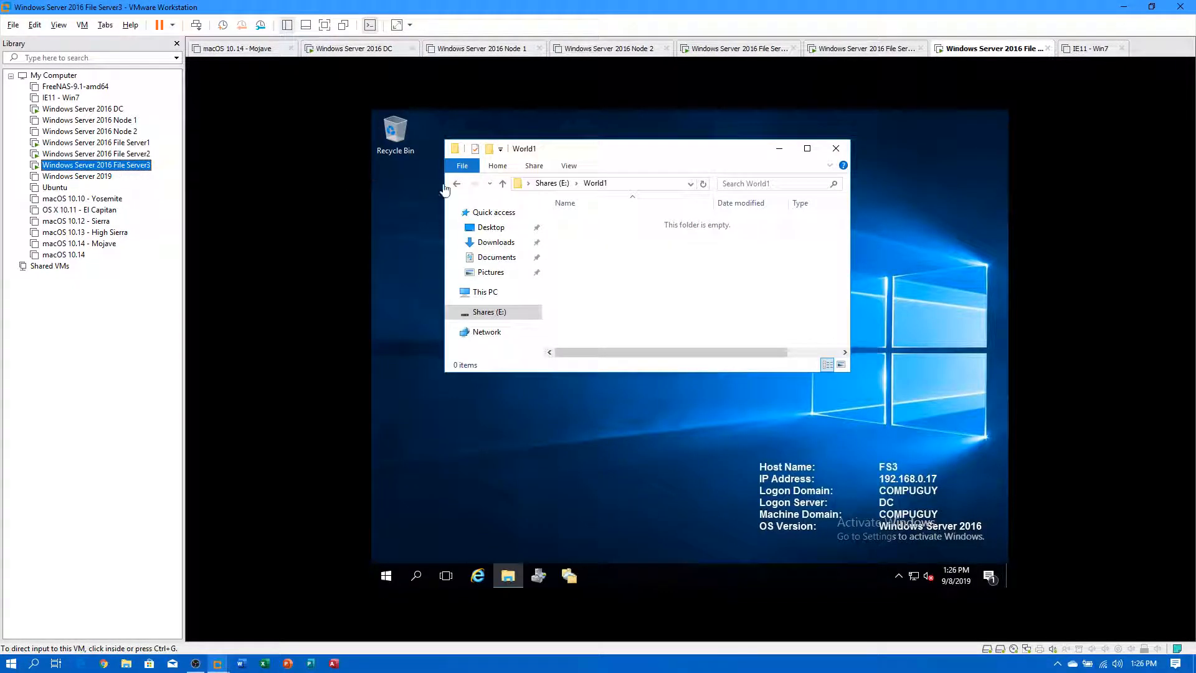
On File Server3, open Advanced Sharing for the World1 folder on Shares (E:).
{"action": "left_click", "coordinate": [703, 184]}
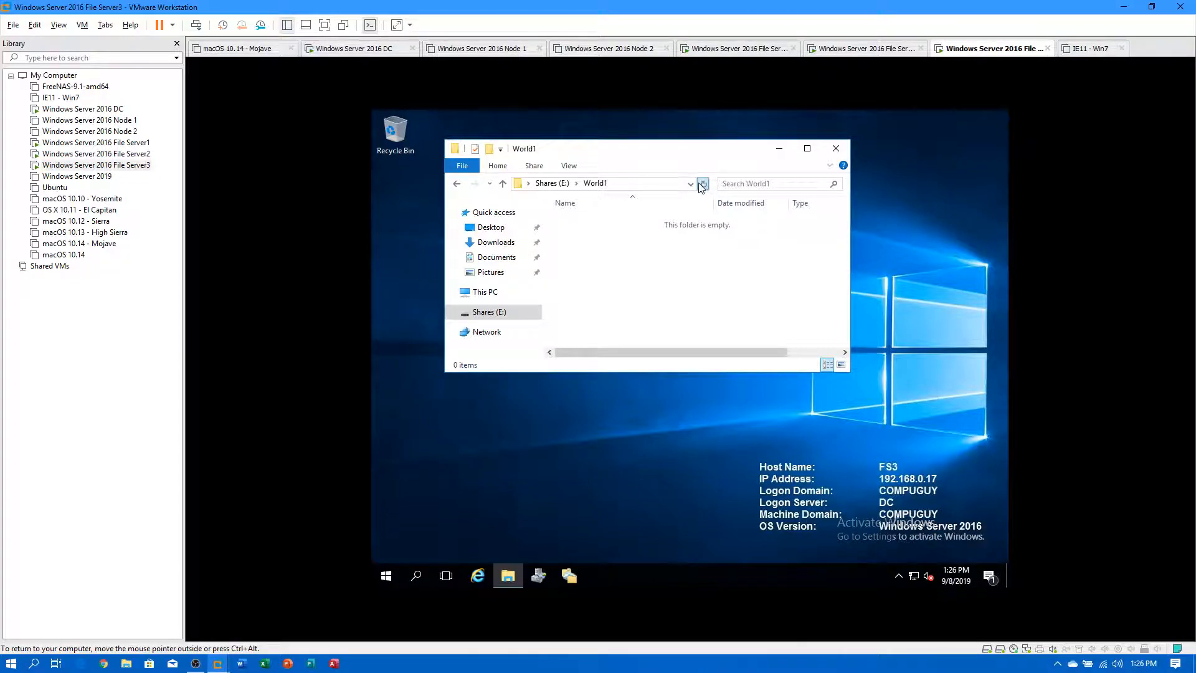
{"action": "left_click", "coordinate": [489, 312]}
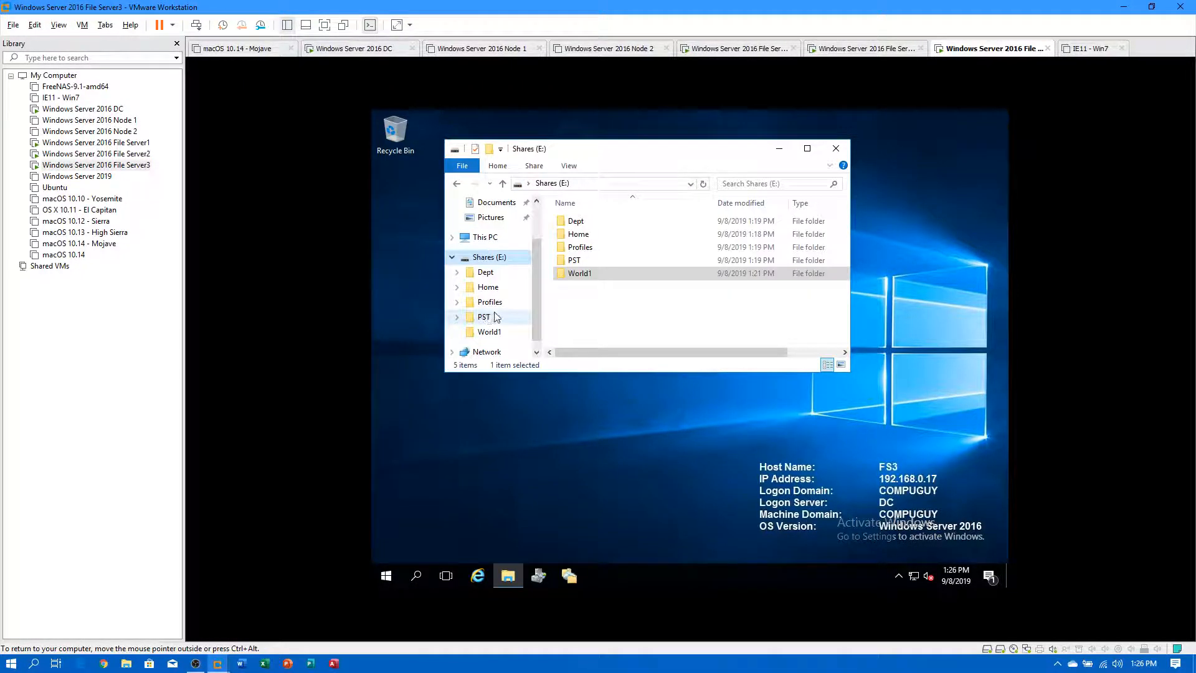
{"action": "right_click", "coordinate": [582, 276]}
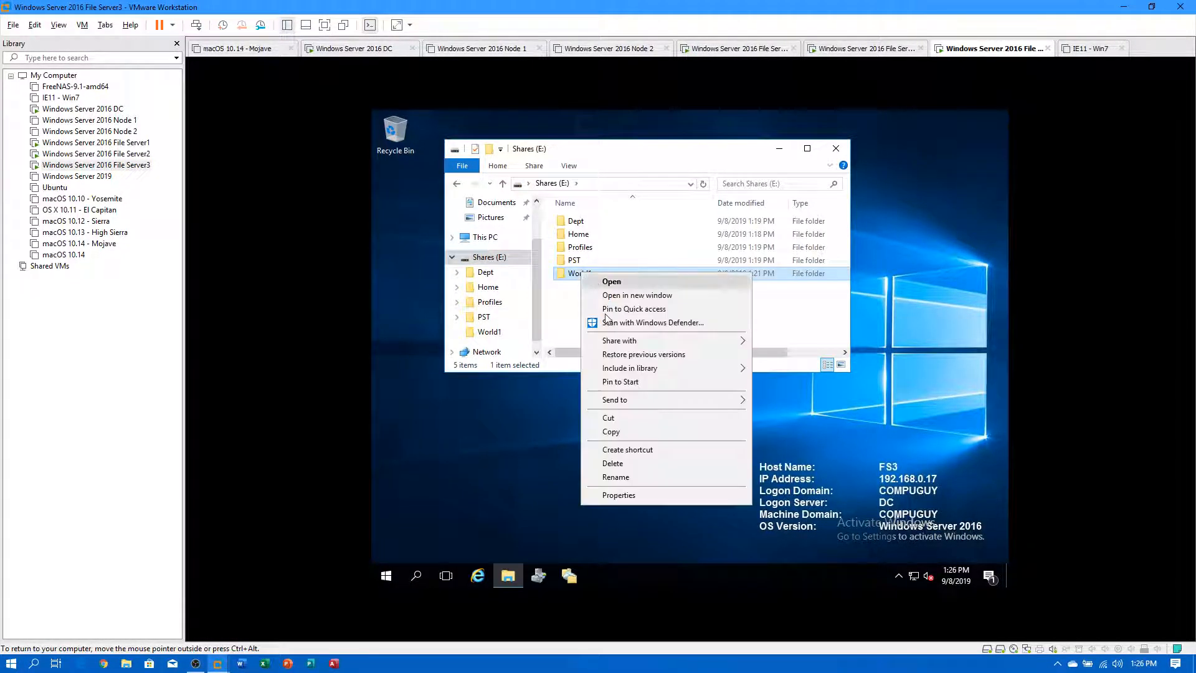
{"action": "left_click", "coordinate": [625, 499]}
{"action": "left_click", "coordinate": [712, 266]}
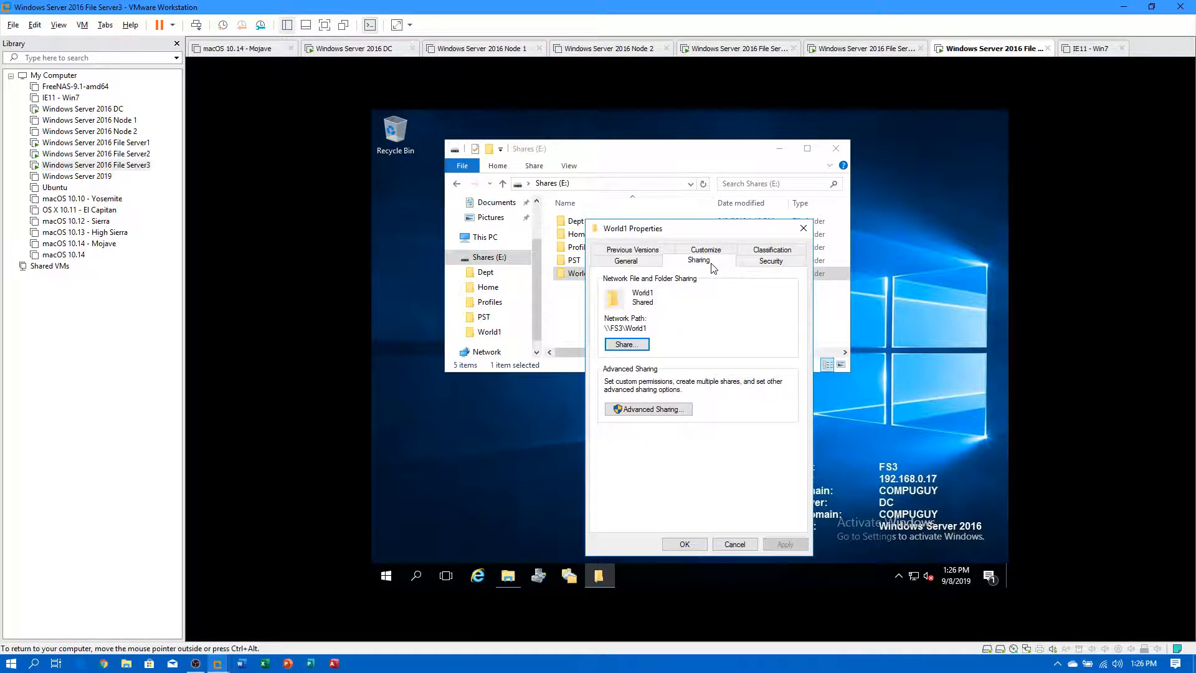
{"action": "left_click", "coordinate": [636, 413]}
Review World1's share permissions without changes, close the dialogs, and return to File Server1.
{"action": "left_click", "coordinate": [632, 421]}
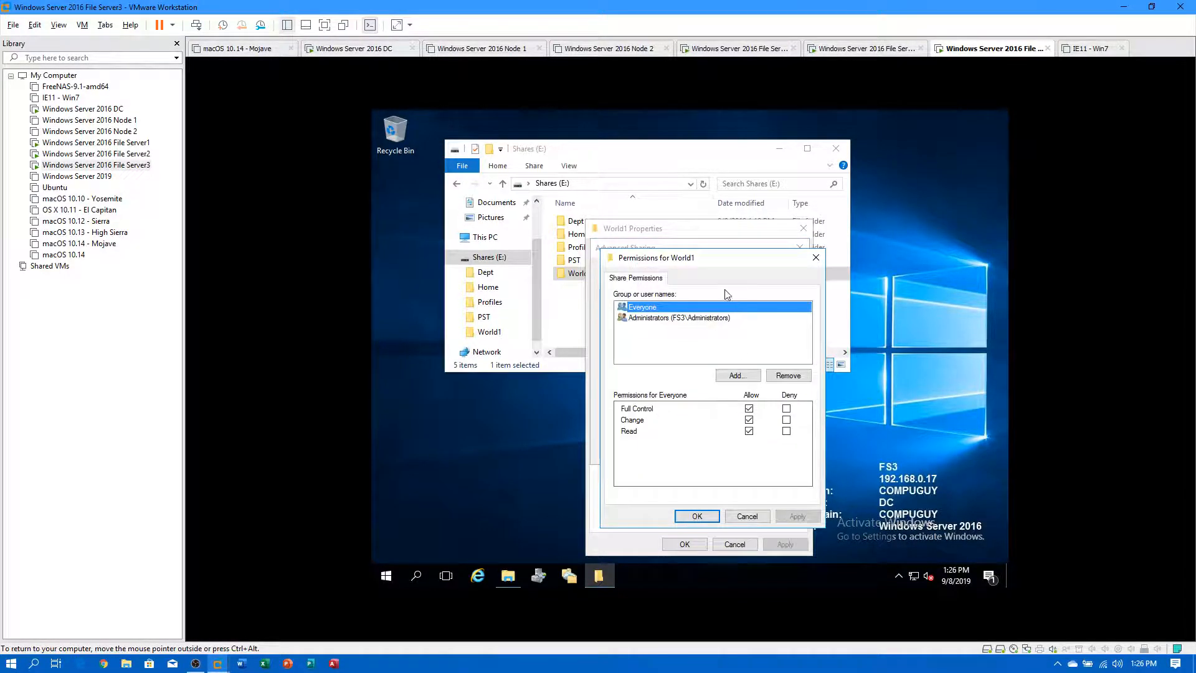
{"action": "left_click", "coordinate": [745, 516]}
{"action": "left_click", "coordinate": [675, 449]}
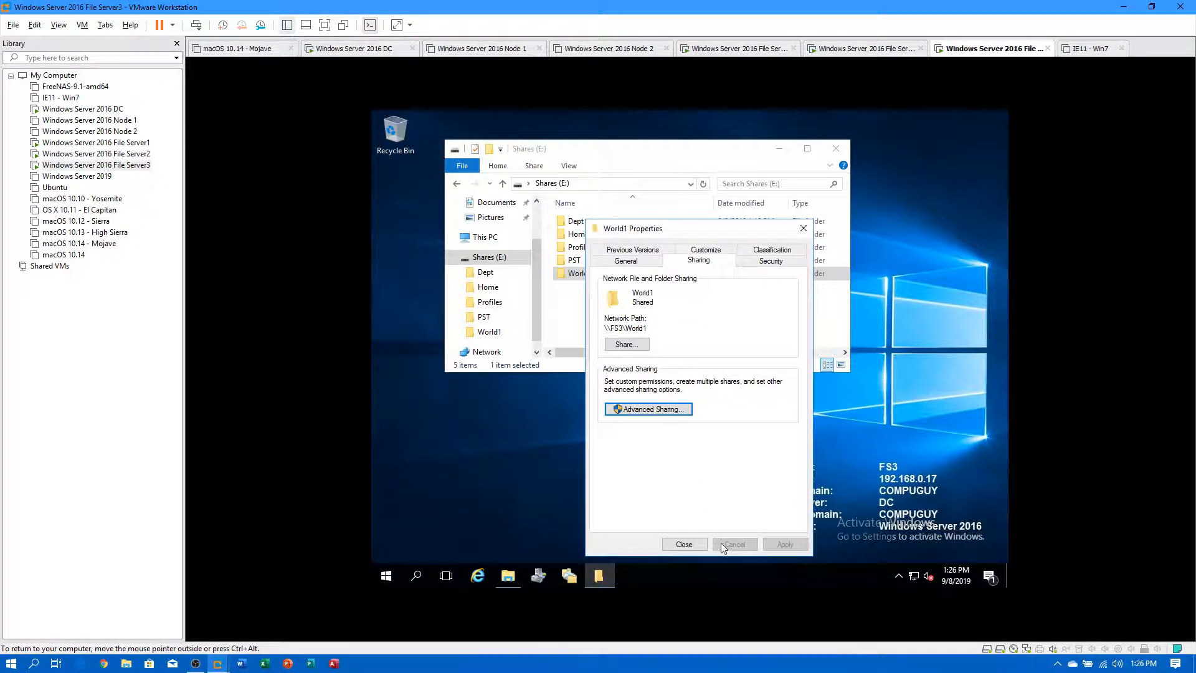
{"action": "left_click", "coordinate": [685, 544]}
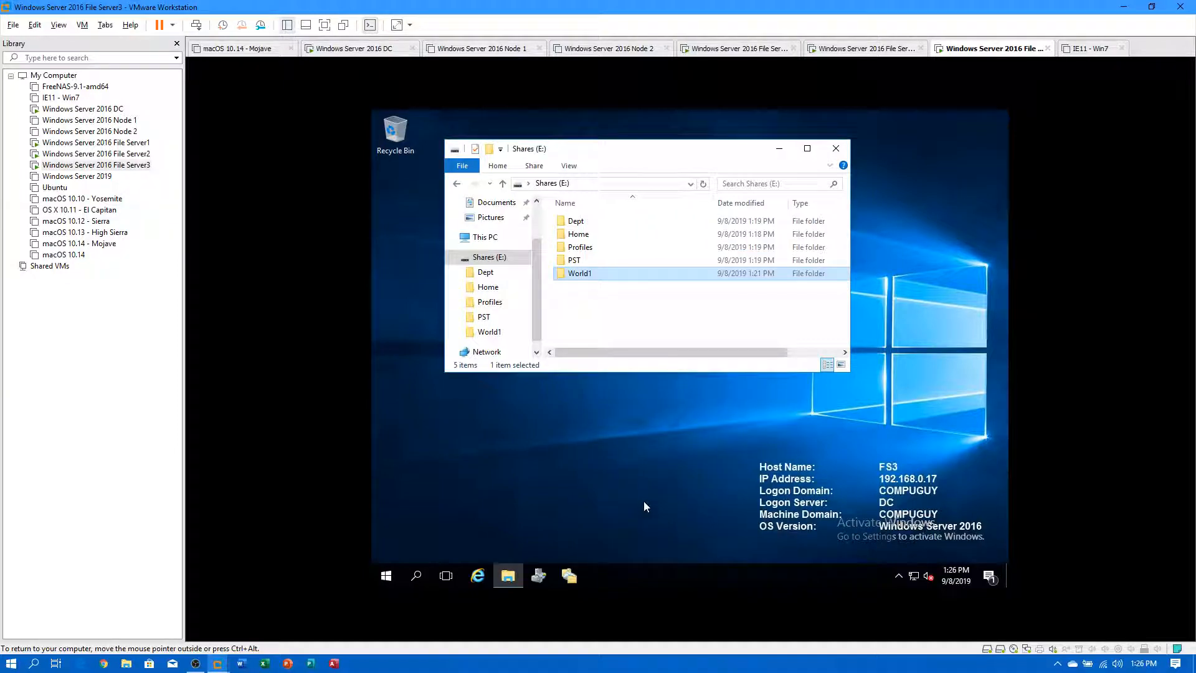
{"action": "left_click", "coordinate": [136, 155]}
{"action": "left_click", "coordinate": [129, 142]}
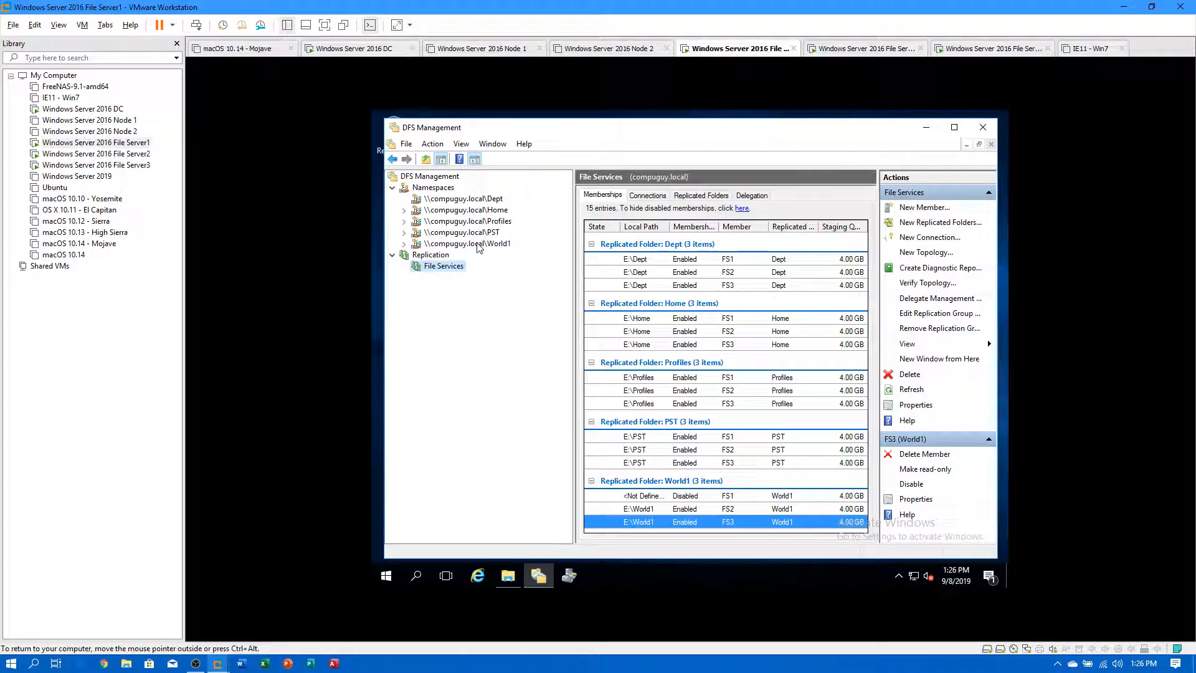
{"action": "left_click", "coordinate": [478, 245]}
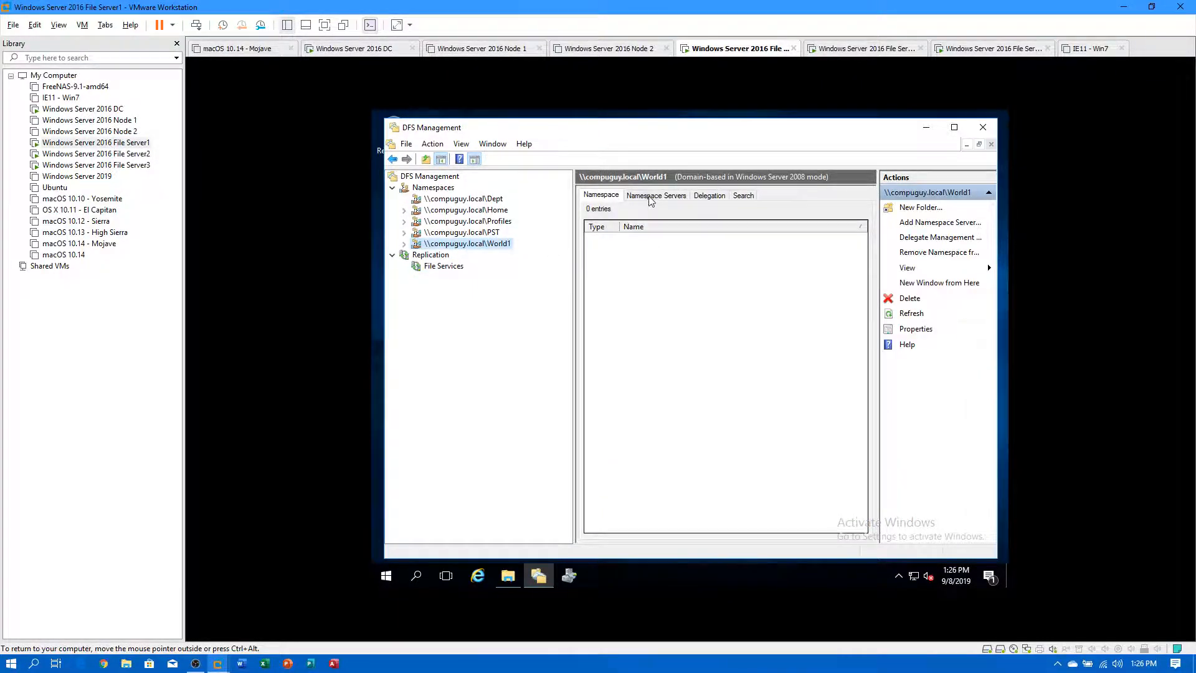
{"action": "left_click", "coordinate": [653, 198]}
{"action": "left_click", "coordinate": [707, 241]}
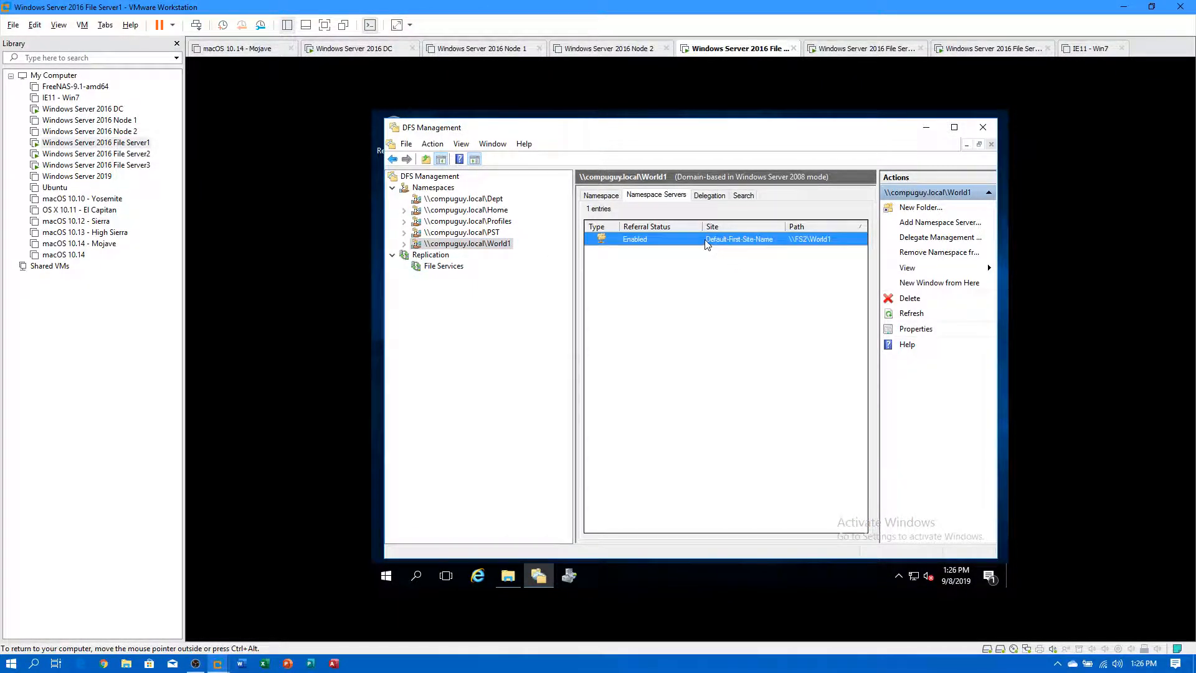
{"action": "left_click", "coordinate": [906, 328]}
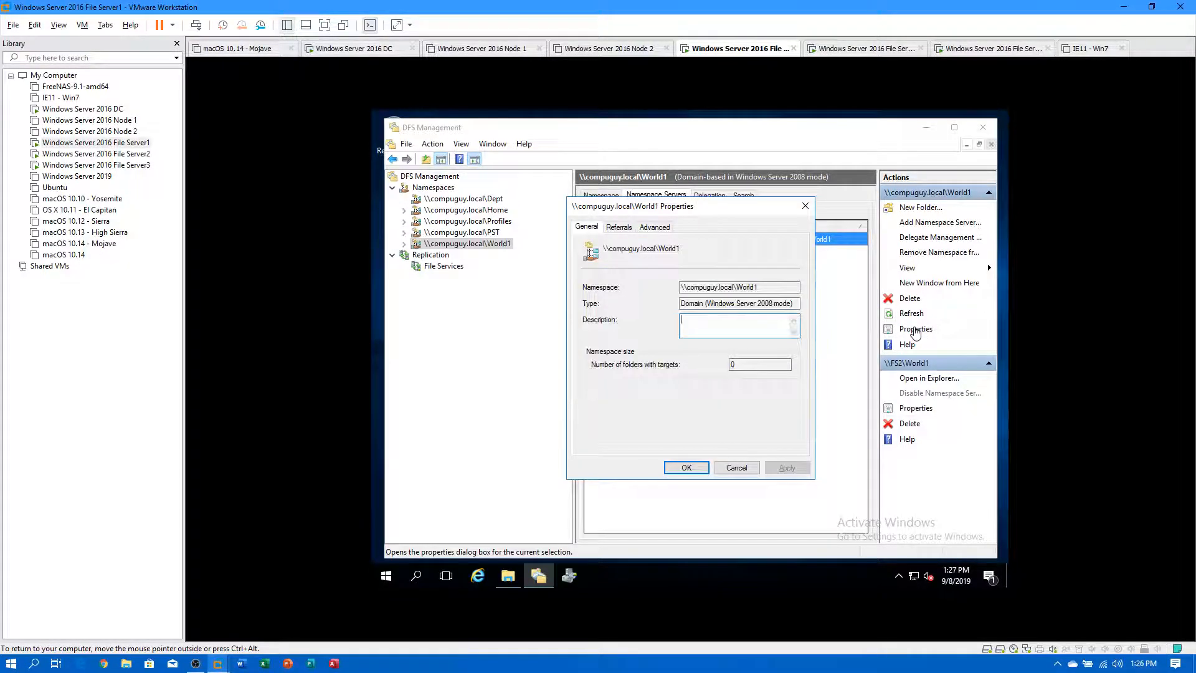
{"action": "left_click", "coordinate": [619, 228]}
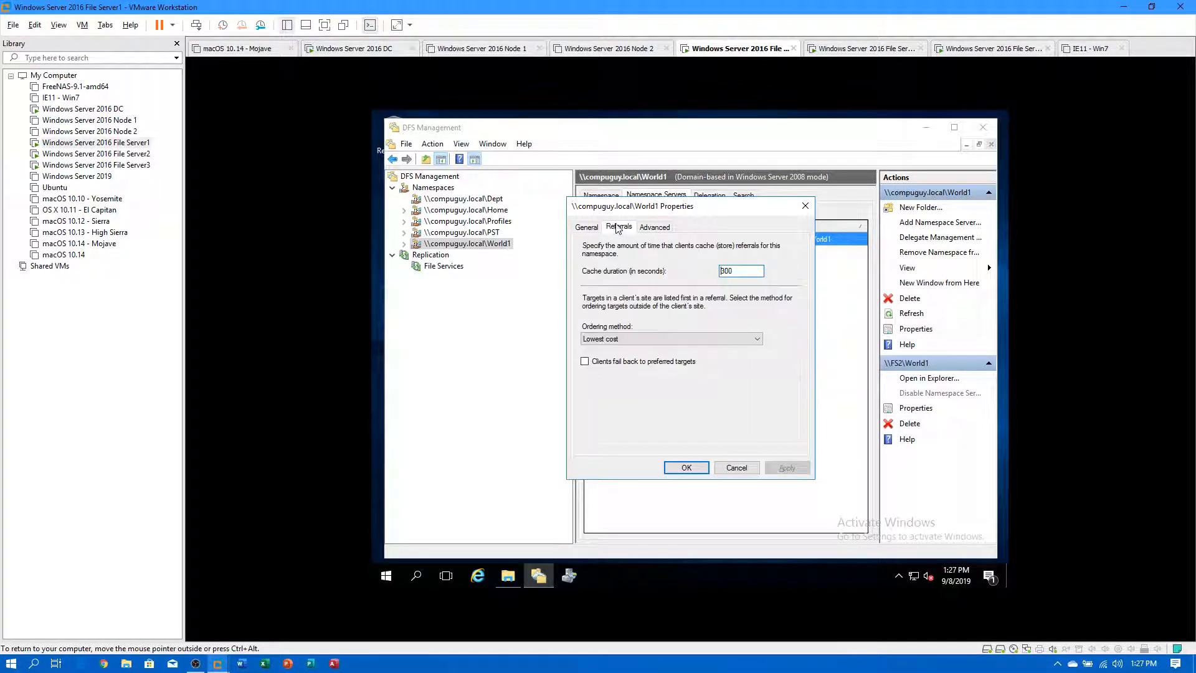
{"action": "left_click", "coordinate": [655, 227]}
{"action": "left_click", "coordinate": [686, 467]}
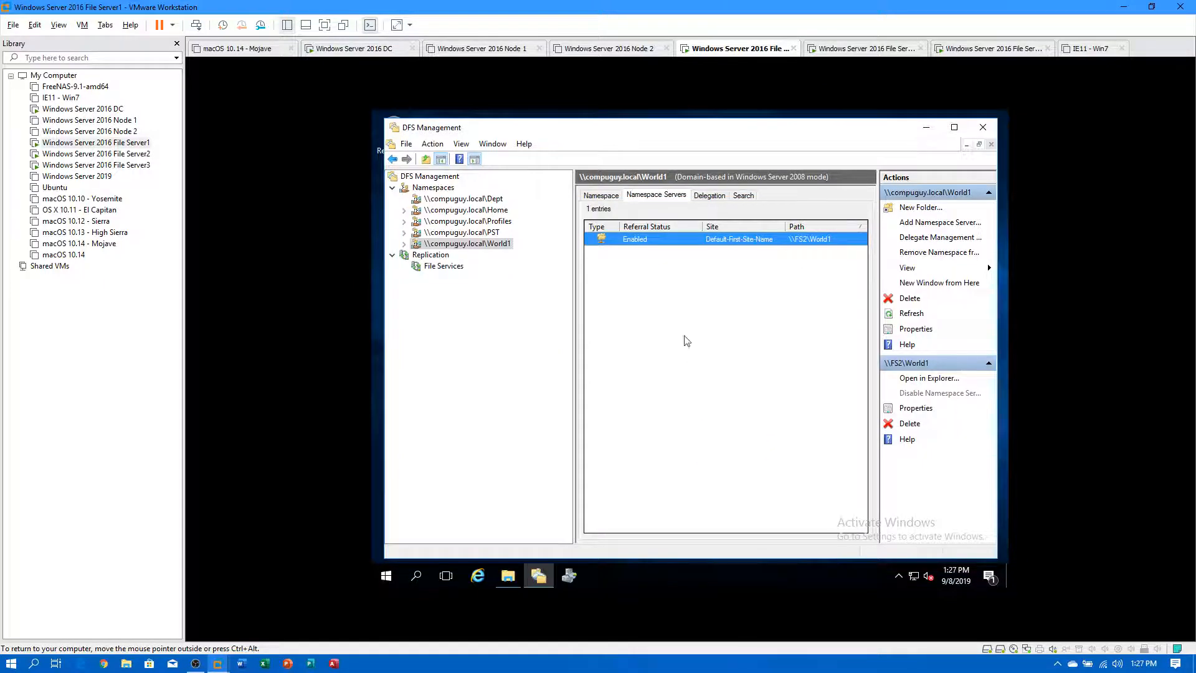
{"action": "left_click", "coordinate": [444, 266]}
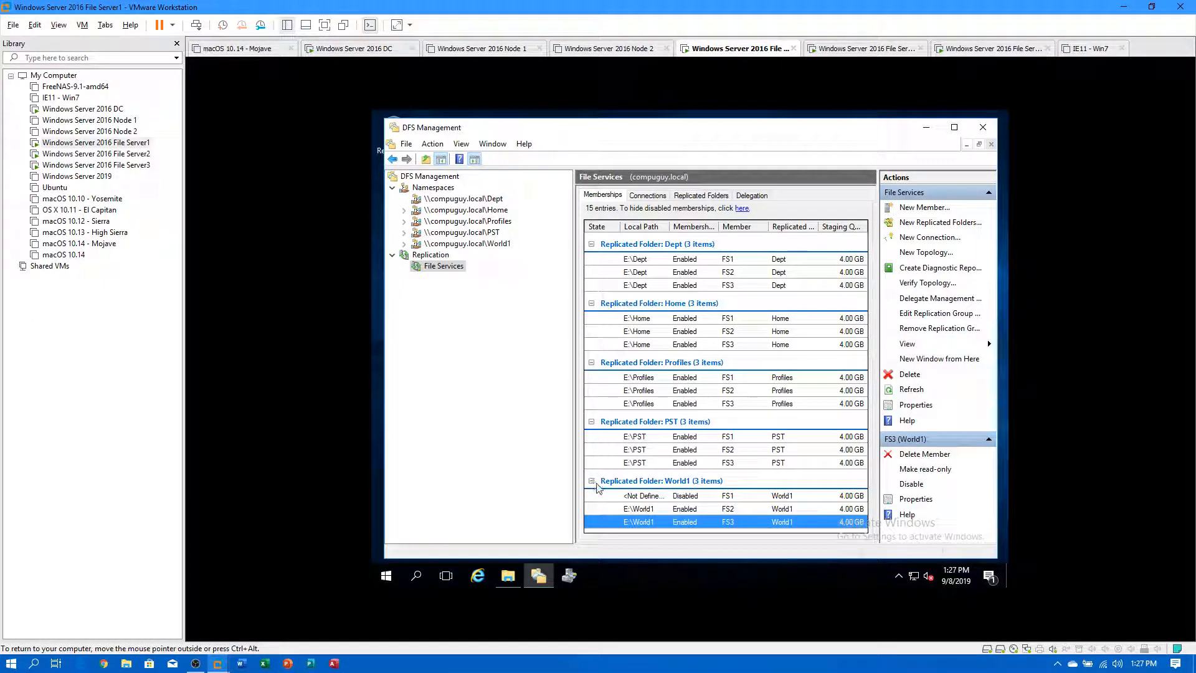
{"action": "double_click", "coordinate": [662, 510]}
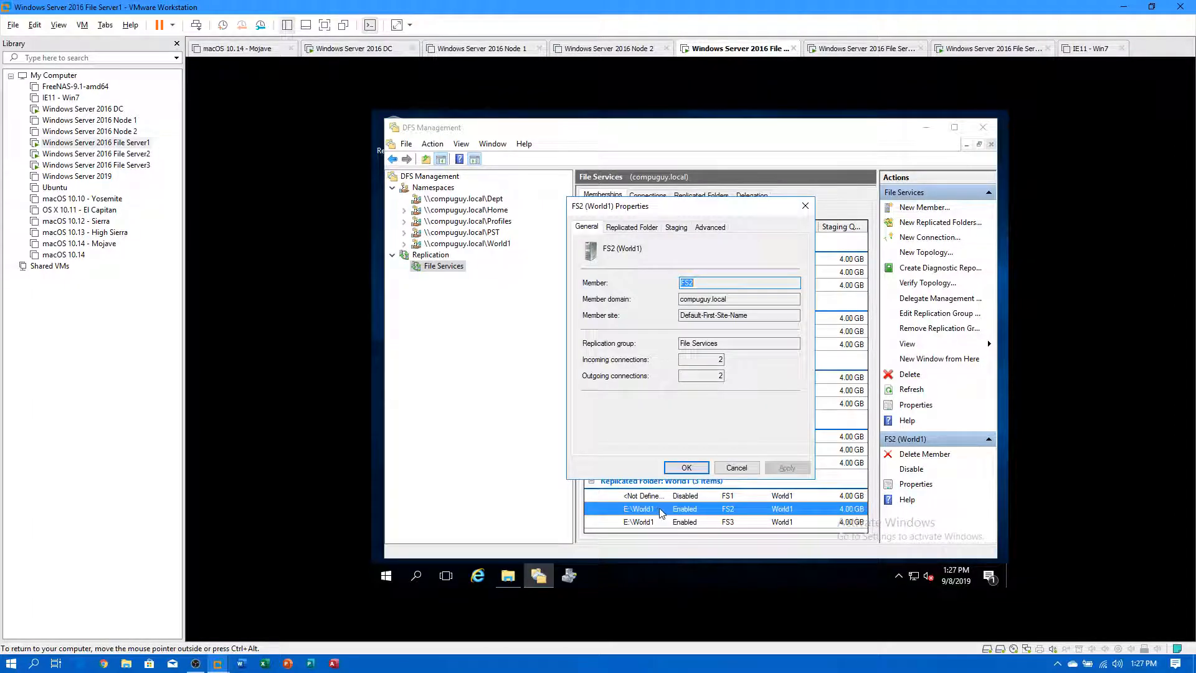
{"action": "left_click", "coordinate": [622, 230]}
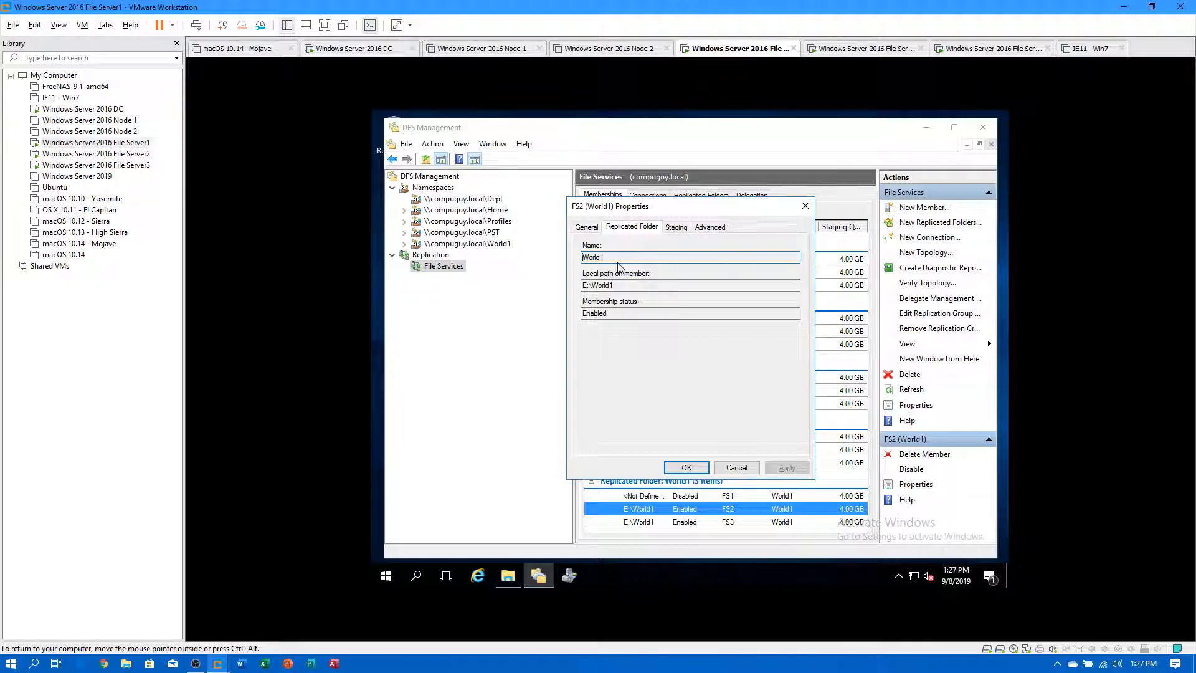
{"action": "left_click", "coordinate": [676, 228]}
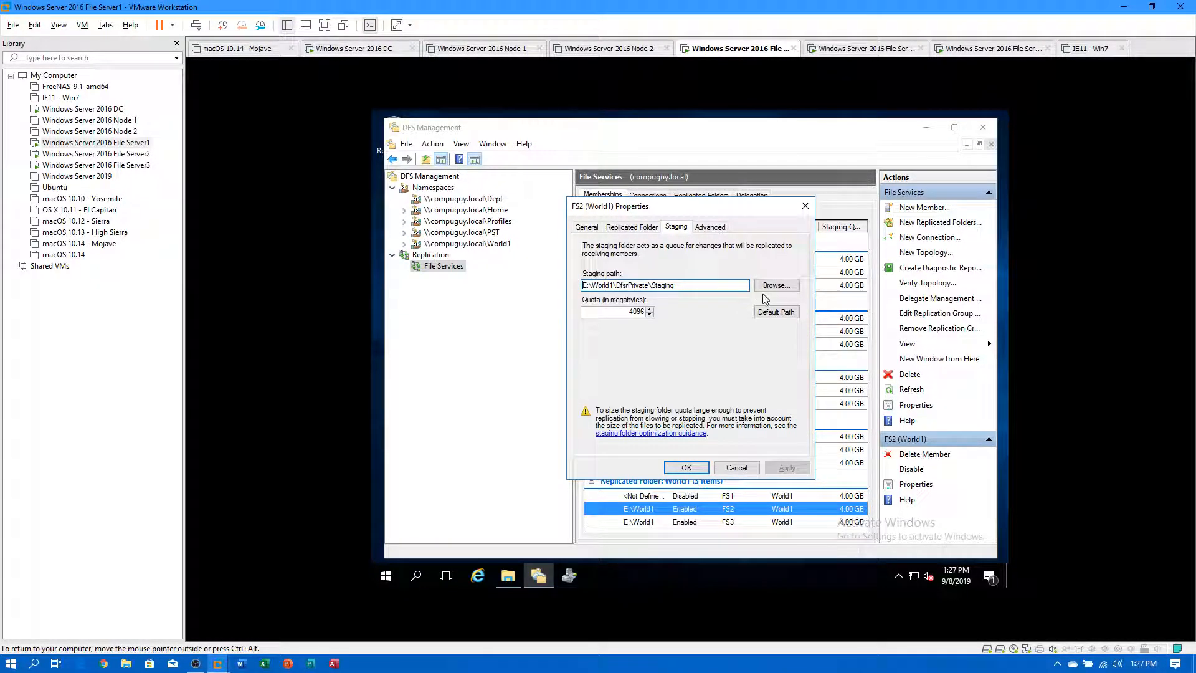
{"action": "left_click", "coordinate": [706, 228]}
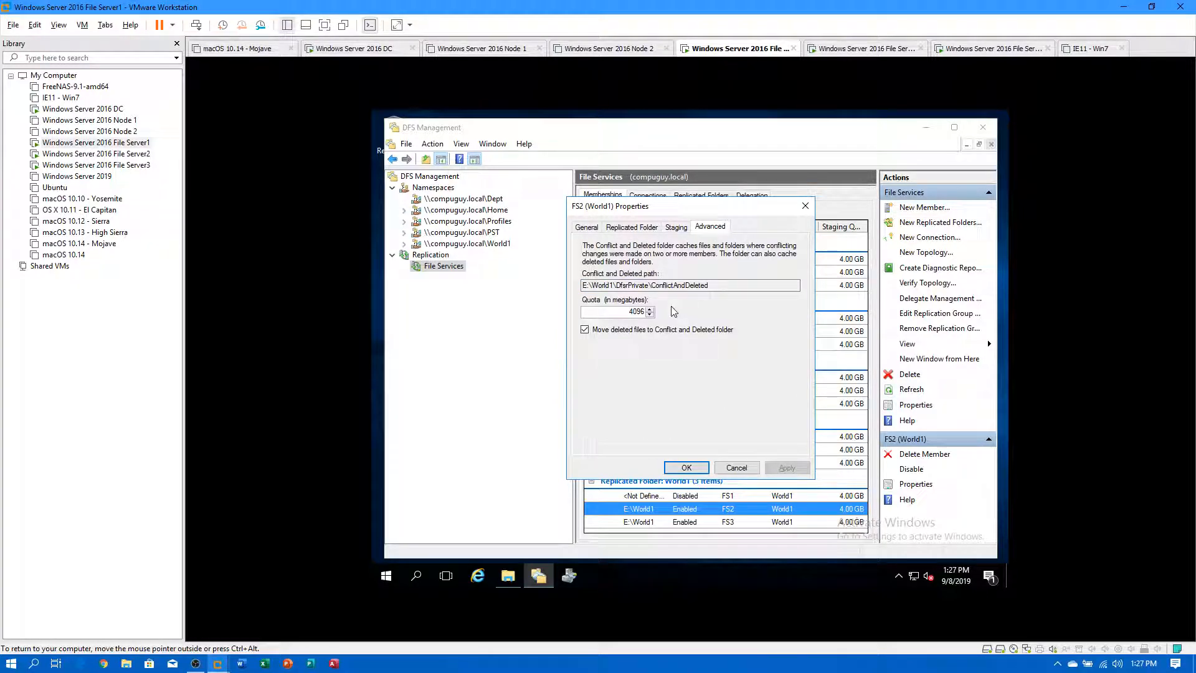
{"action": "left_click", "coordinate": [691, 468]}
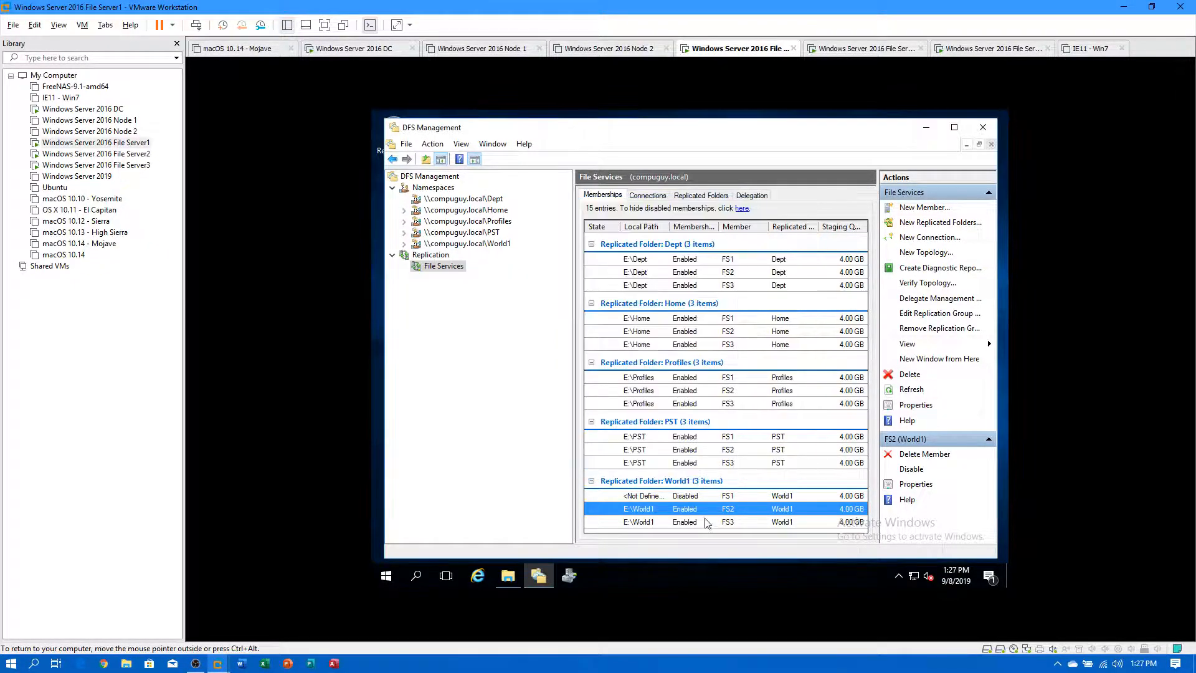
{"action": "left_click", "coordinate": [690, 525]}
{"action": "double_click", "coordinate": [689, 525]}
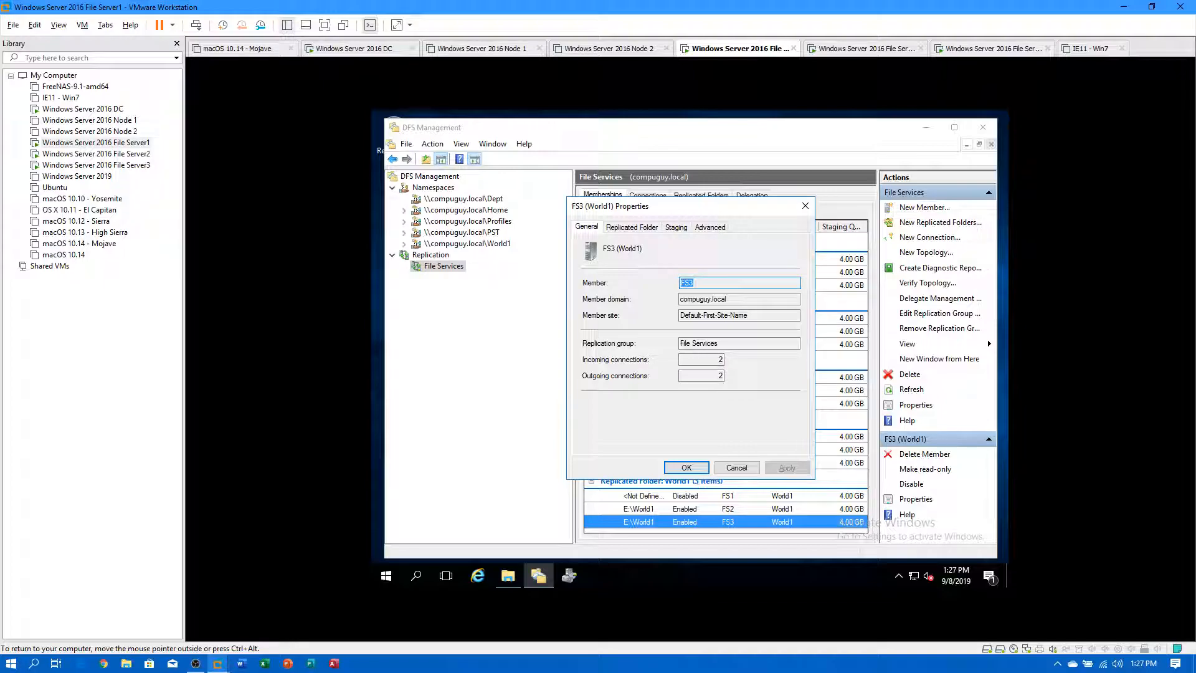
{"action": "left_click", "coordinate": [636, 228]}
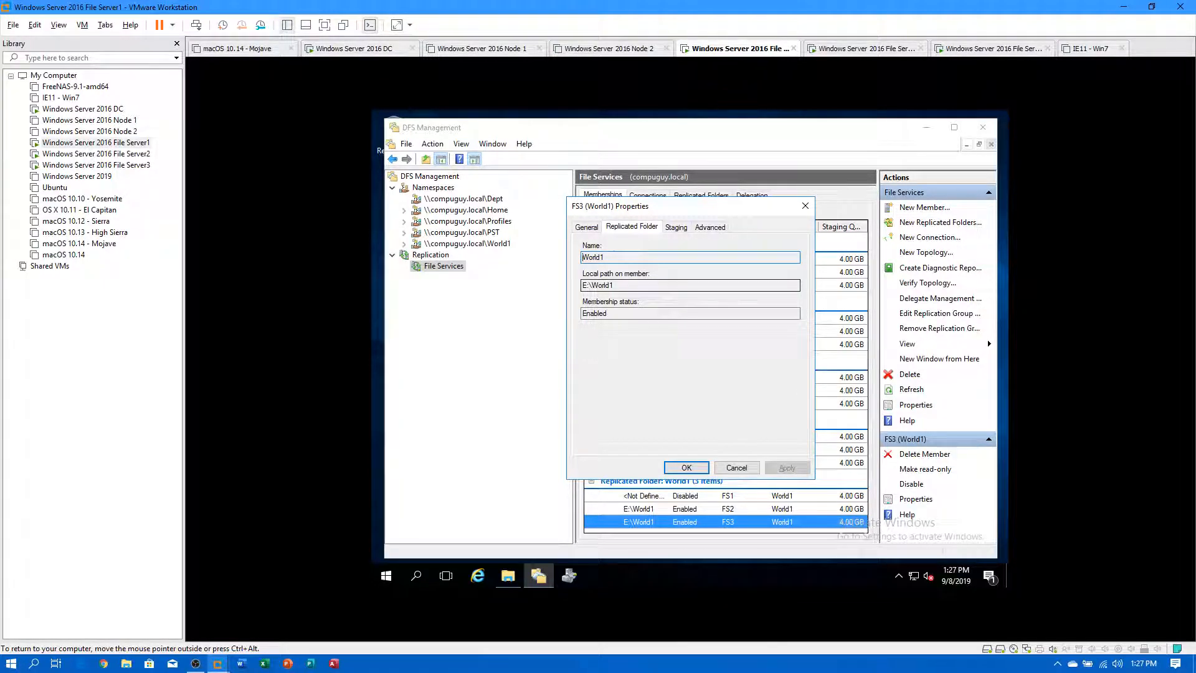
{"action": "left_click", "coordinate": [678, 228]}
{"action": "left_click", "coordinate": [709, 228]}
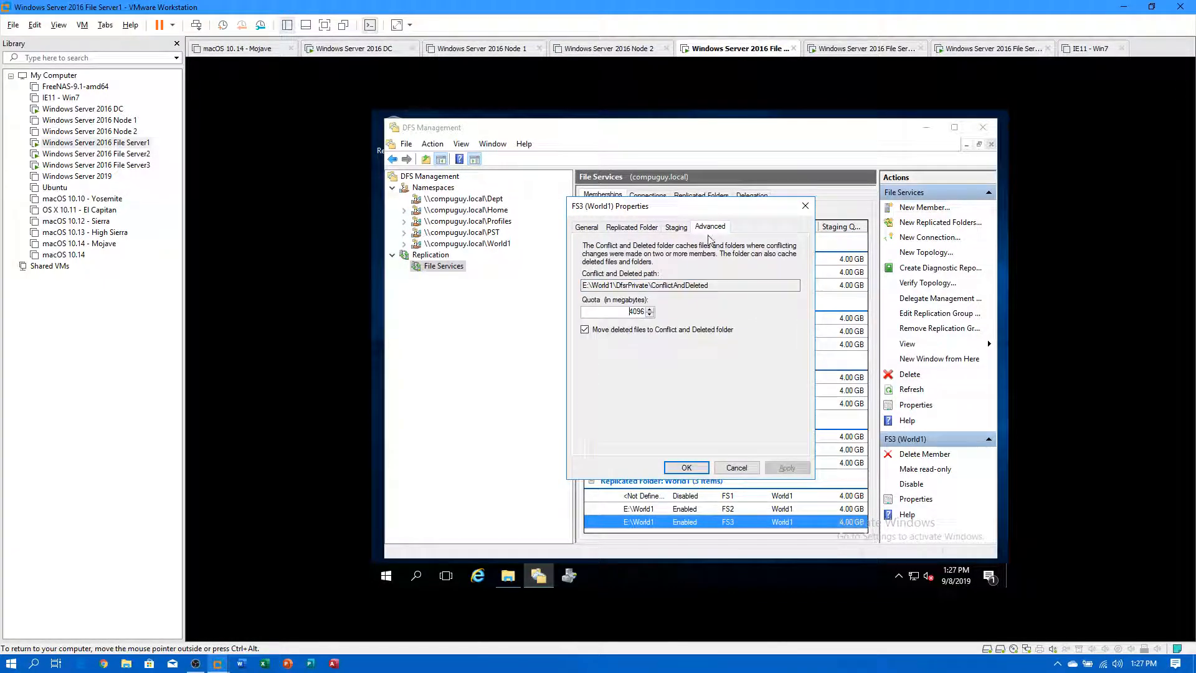
{"action": "left_click", "coordinate": [686, 467]}
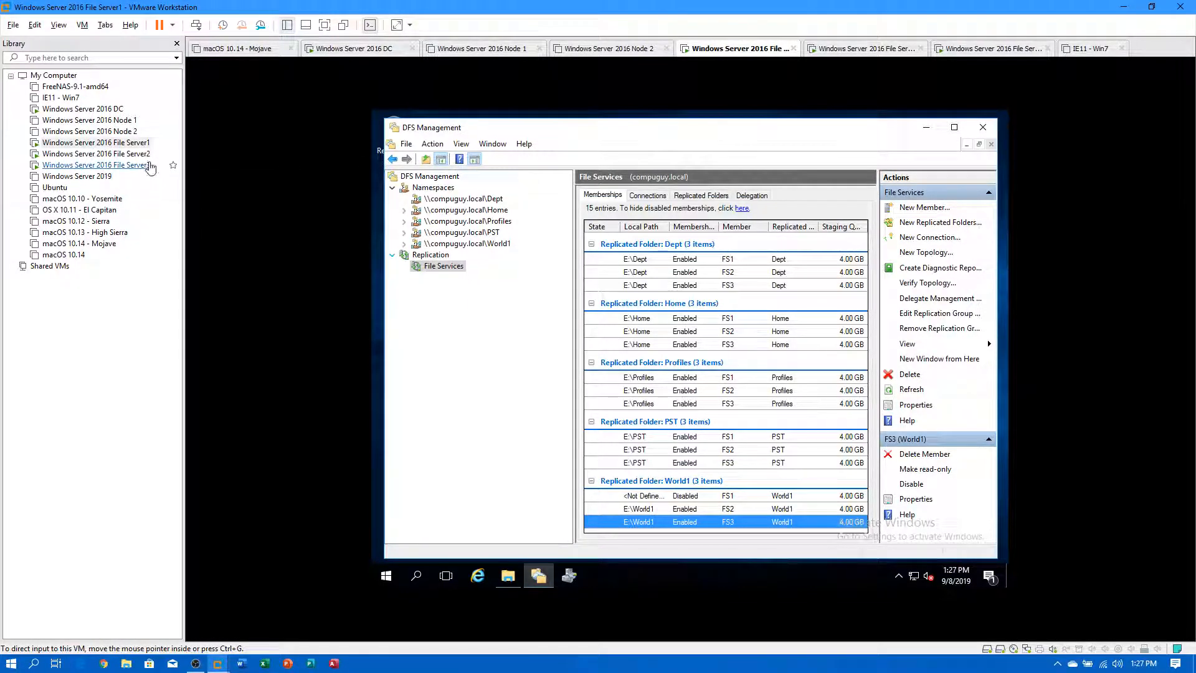
{"action": "left_click", "coordinate": [133, 154]}
Check File Server3's World1 folder for replicated content, then switch to File Server2.
{"action": "left_click", "coordinate": [114, 133]}
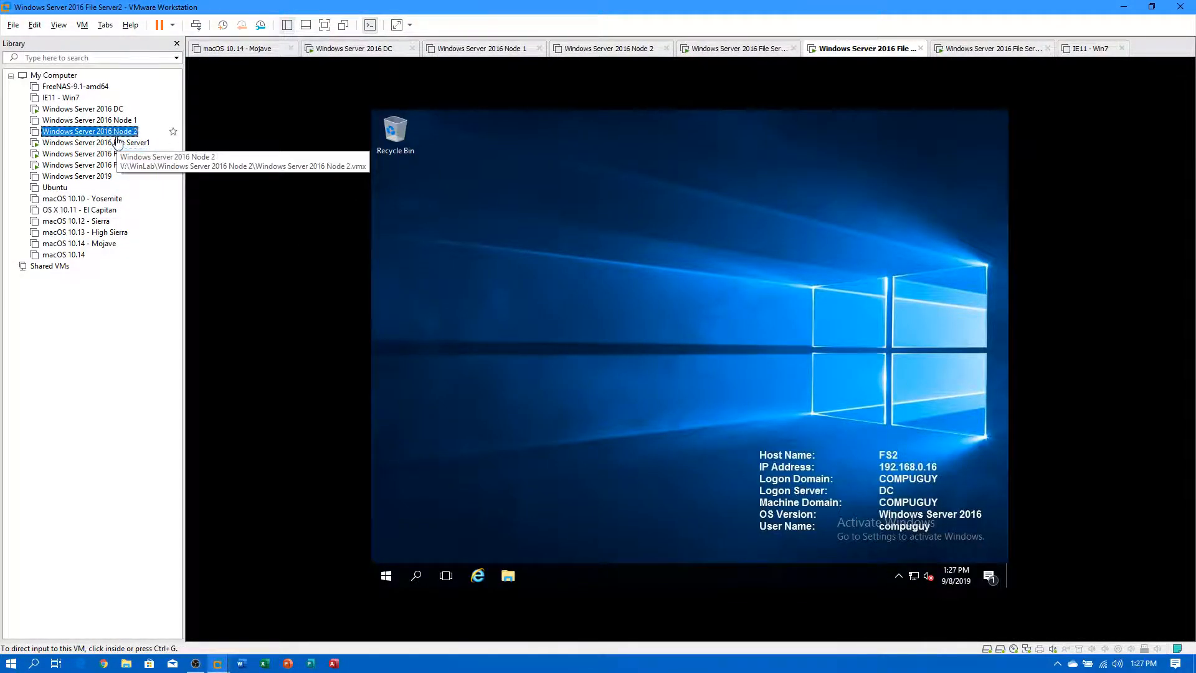
{"action": "left_click", "coordinate": [120, 142]}
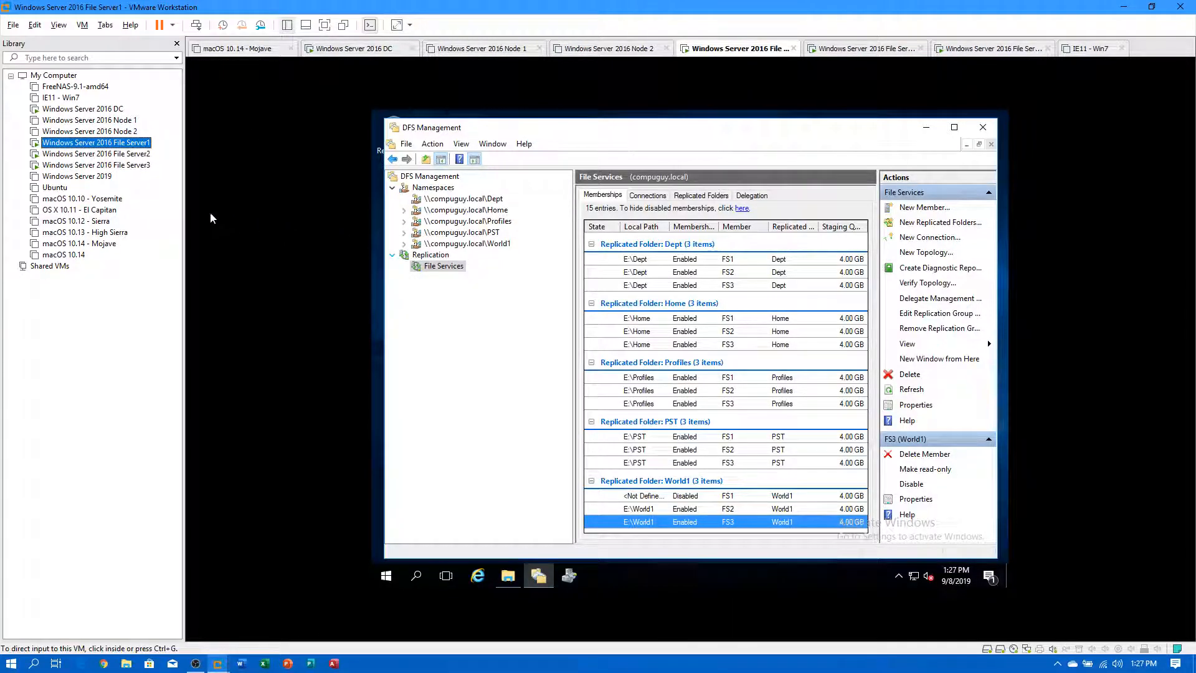
{"action": "left_click", "coordinate": [96, 164]}
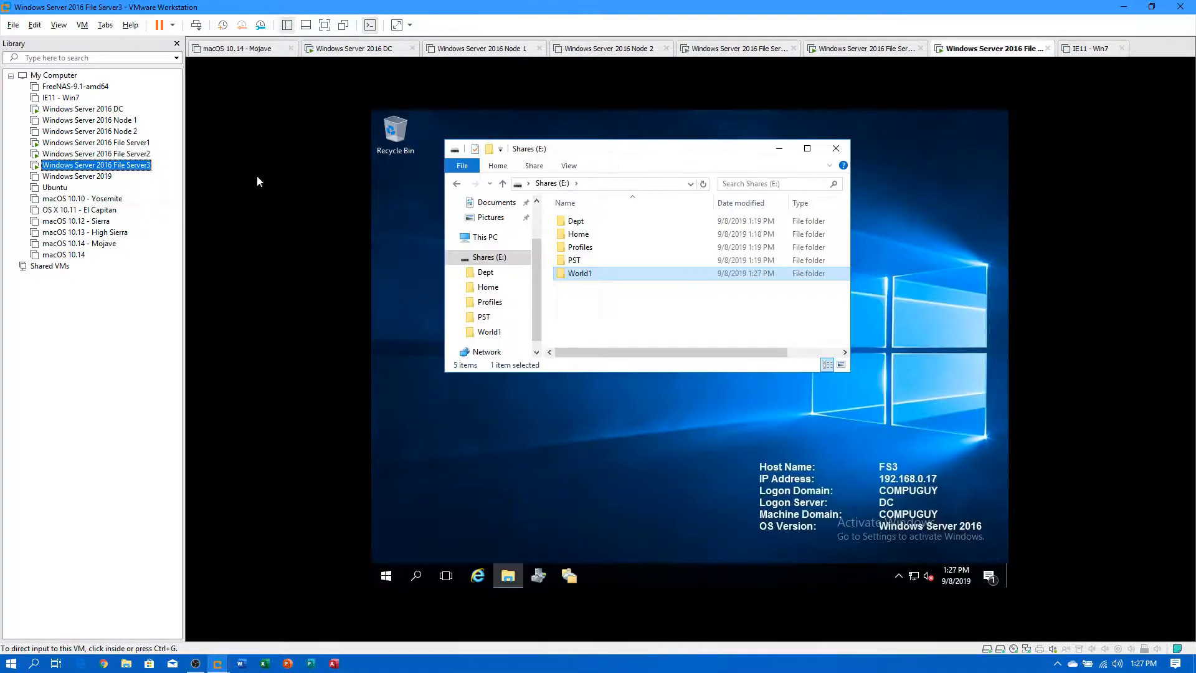
{"action": "double_click", "coordinate": [566, 274]}
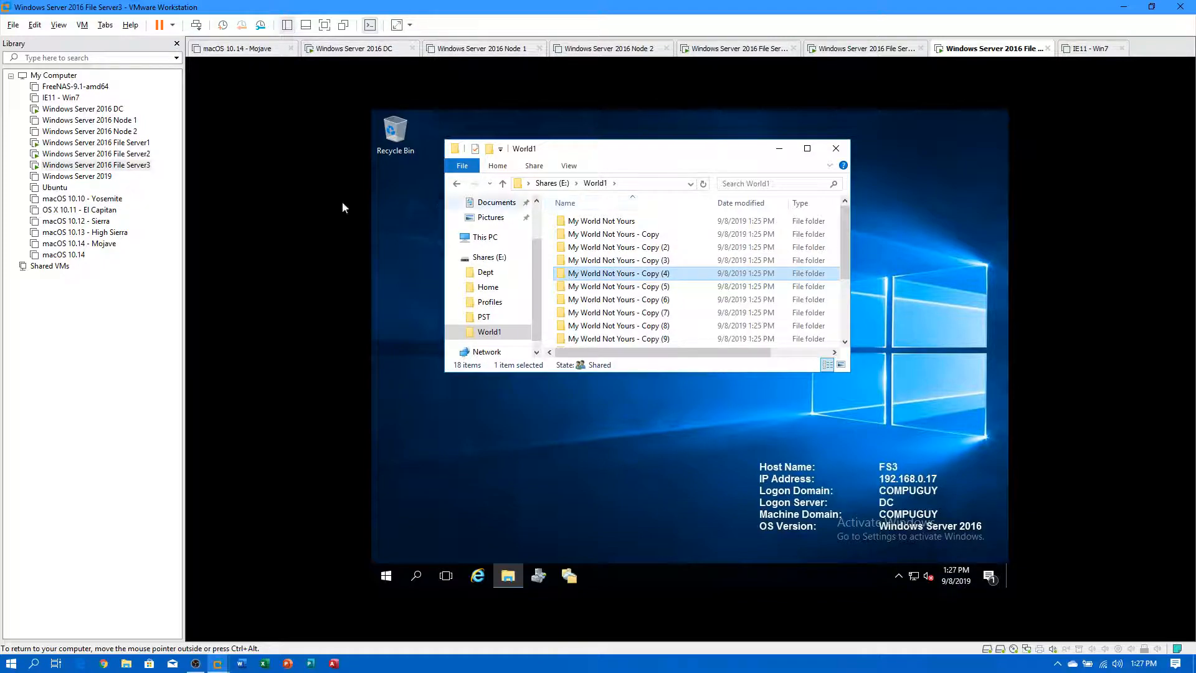
{"action": "left_click", "coordinate": [122, 153]}
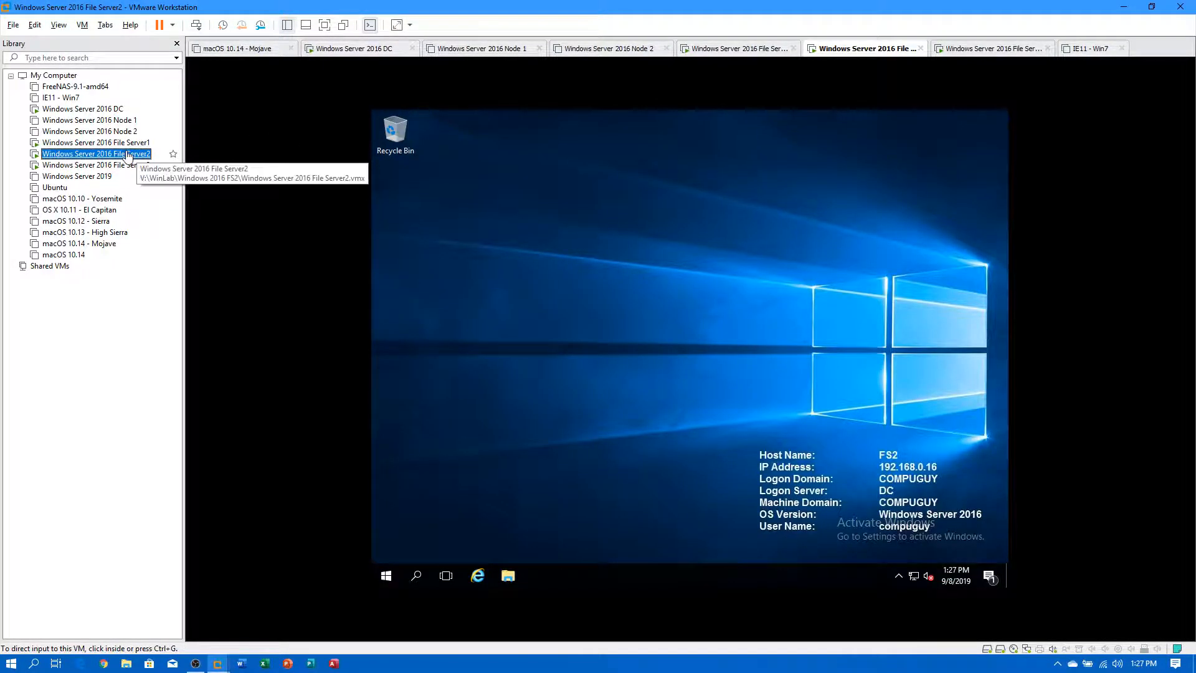
Open E:\World1 on File Server2, enlarge it to show all 18 folders, then minimize it.
{"action": "left_click", "coordinate": [509, 576]}
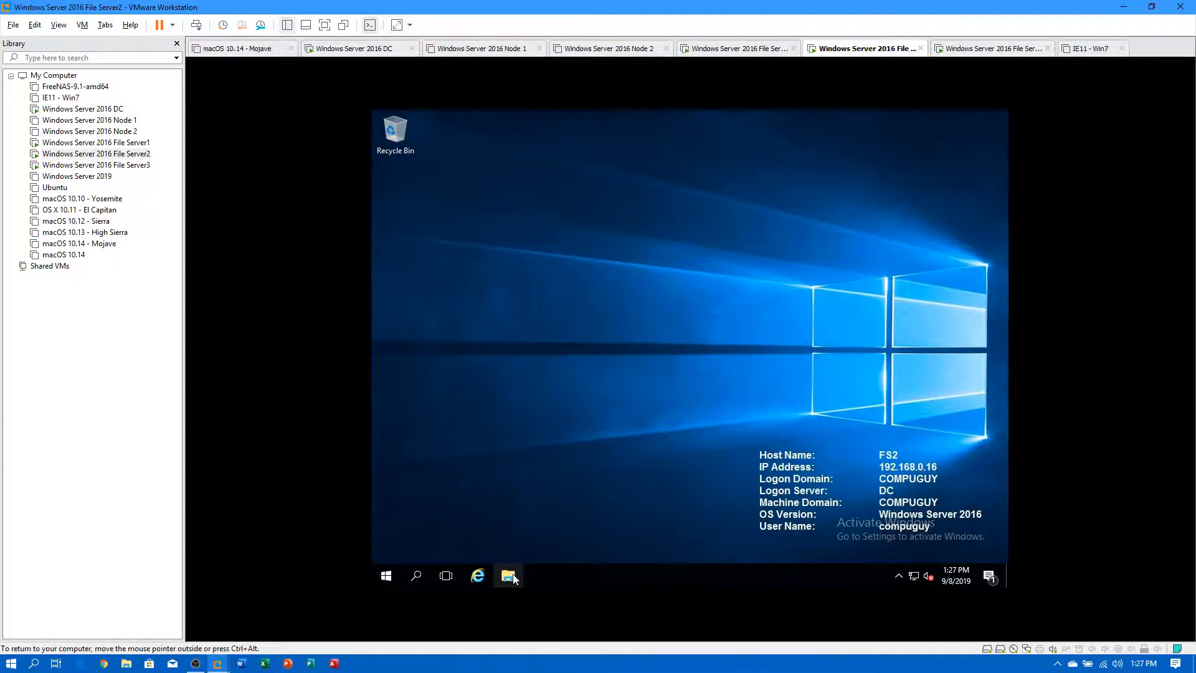
{"action": "left_click", "coordinate": [477, 355]}
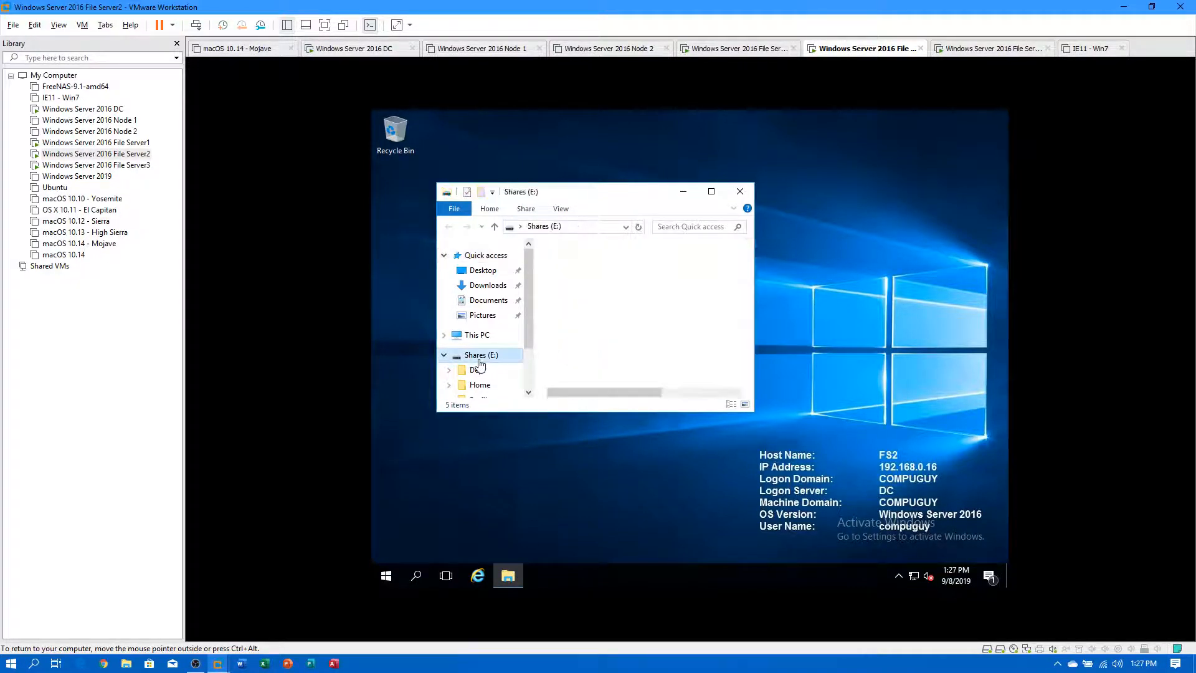
{"action": "double_click", "coordinate": [572, 316]}
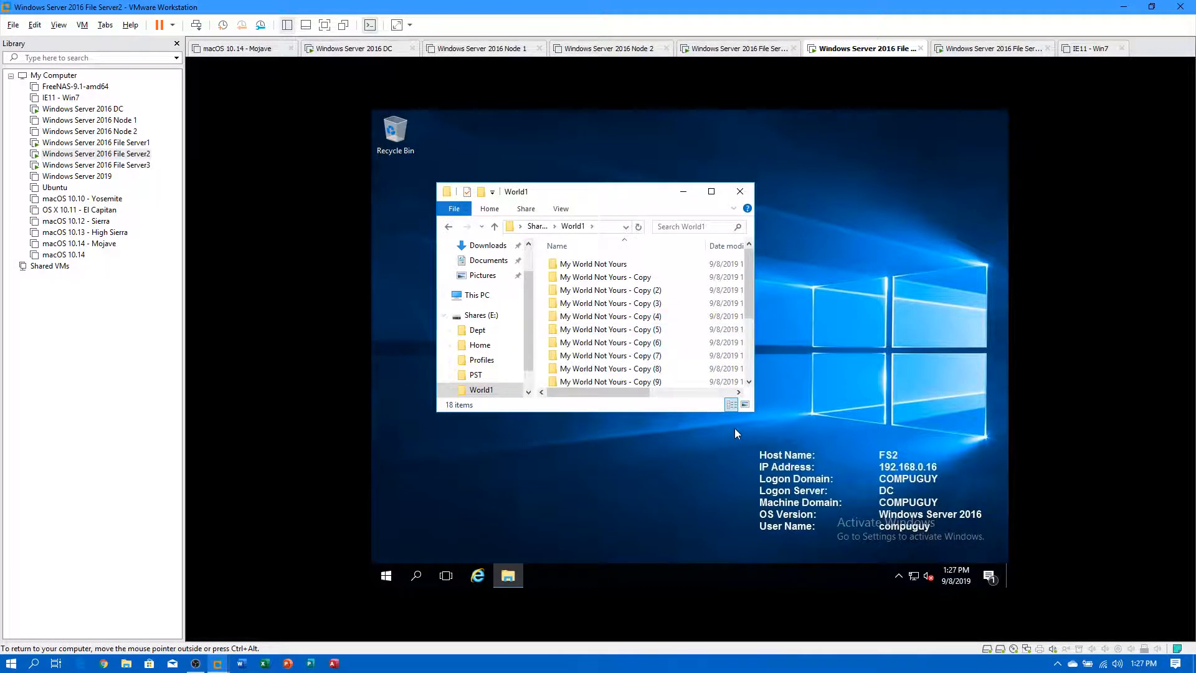
{"action": "left_click_drag", "start_coordinate": [753, 412], "coordinate": [873, 504]}
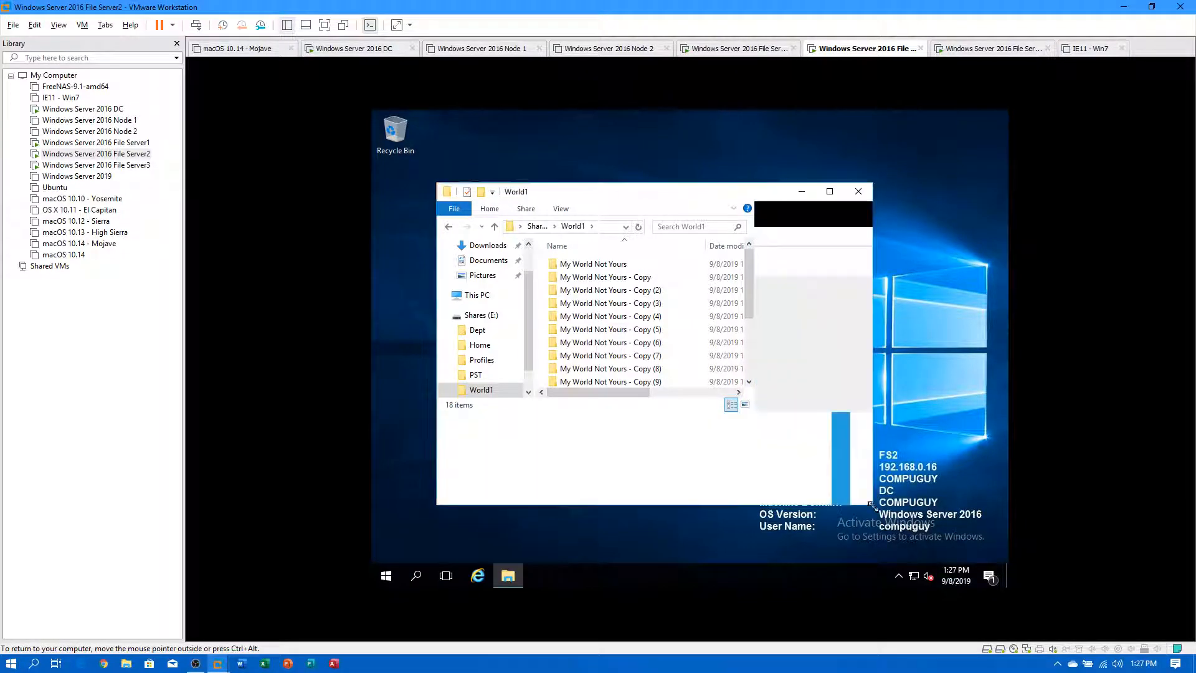
{"action": "left_click_drag", "start_coordinate": [614, 198], "coordinate": [720, 180]}
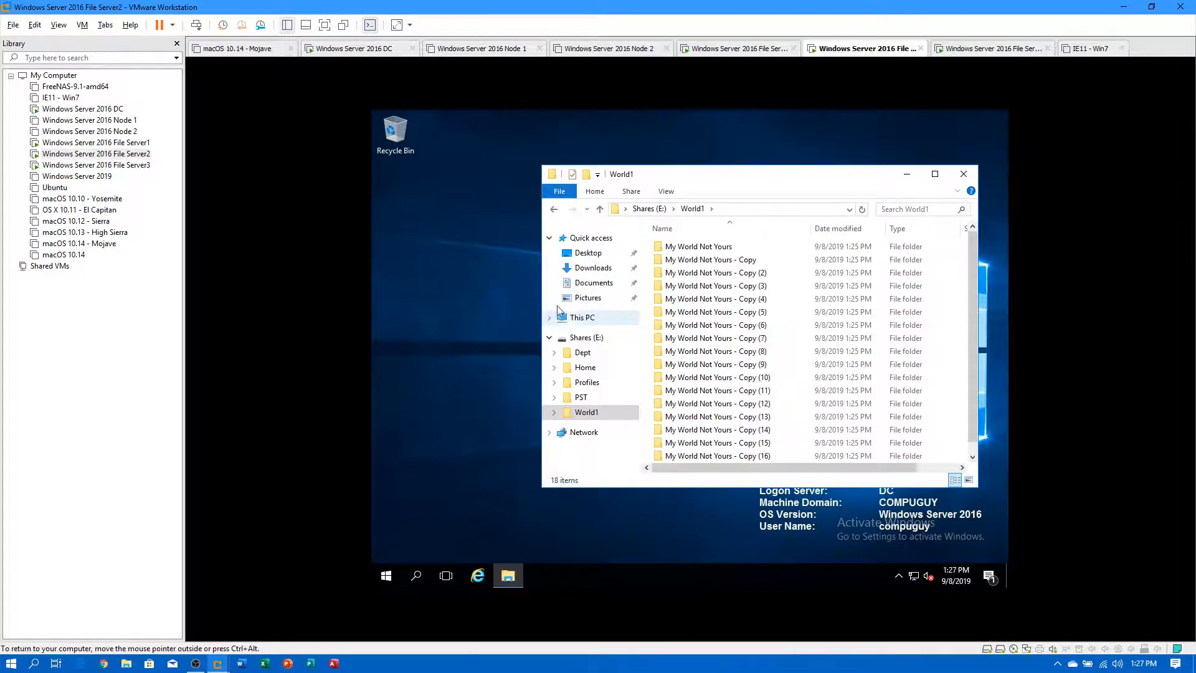
{"action": "left_click", "coordinate": [387, 576]}
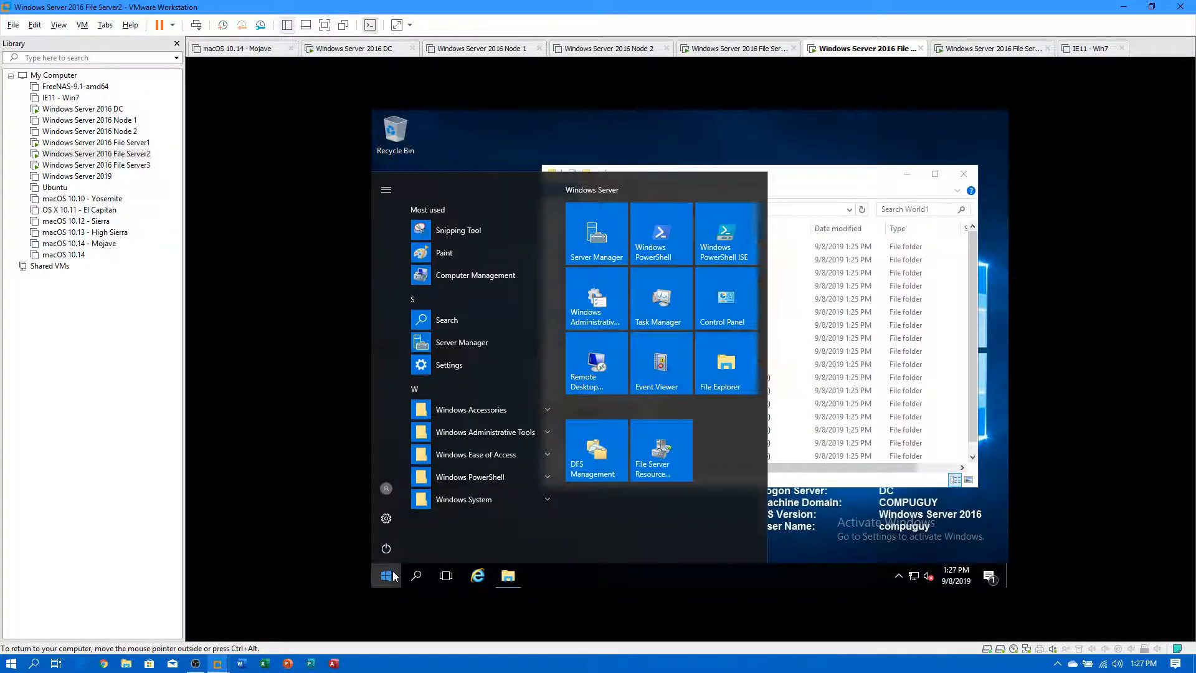
{"action": "left_click", "coordinate": [908, 176]}
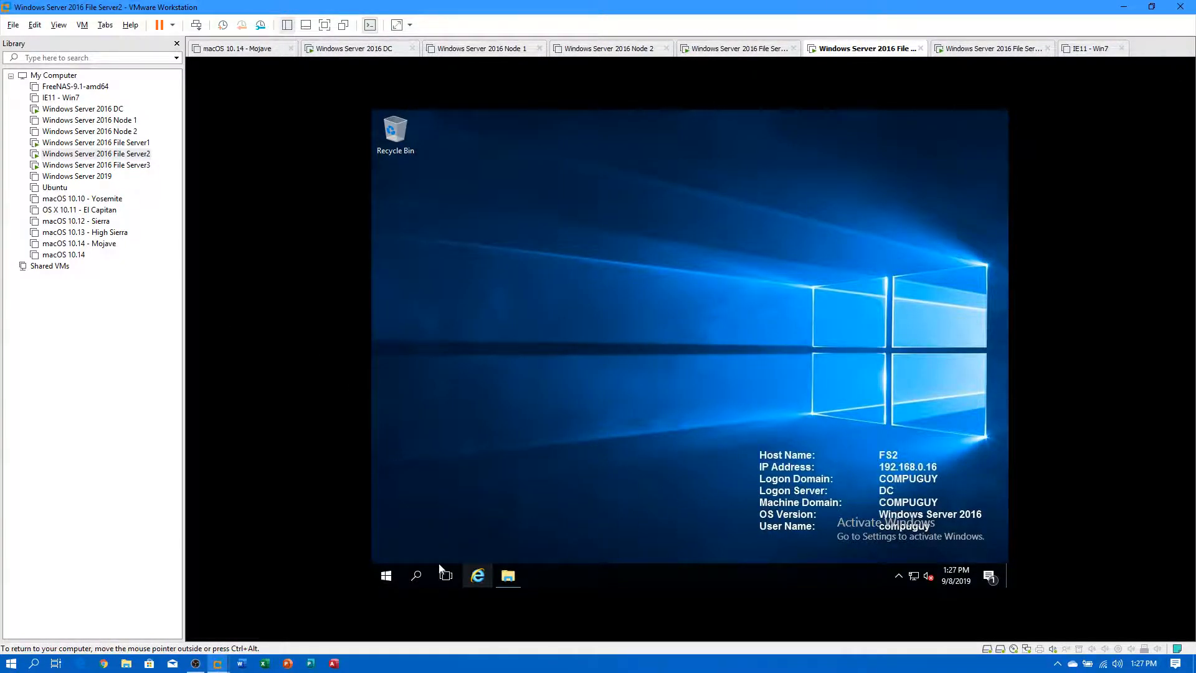
Launch DFS Management on File Server2 and expand Namespaces to show World1.
{"action": "left_click", "coordinate": [393, 574]}
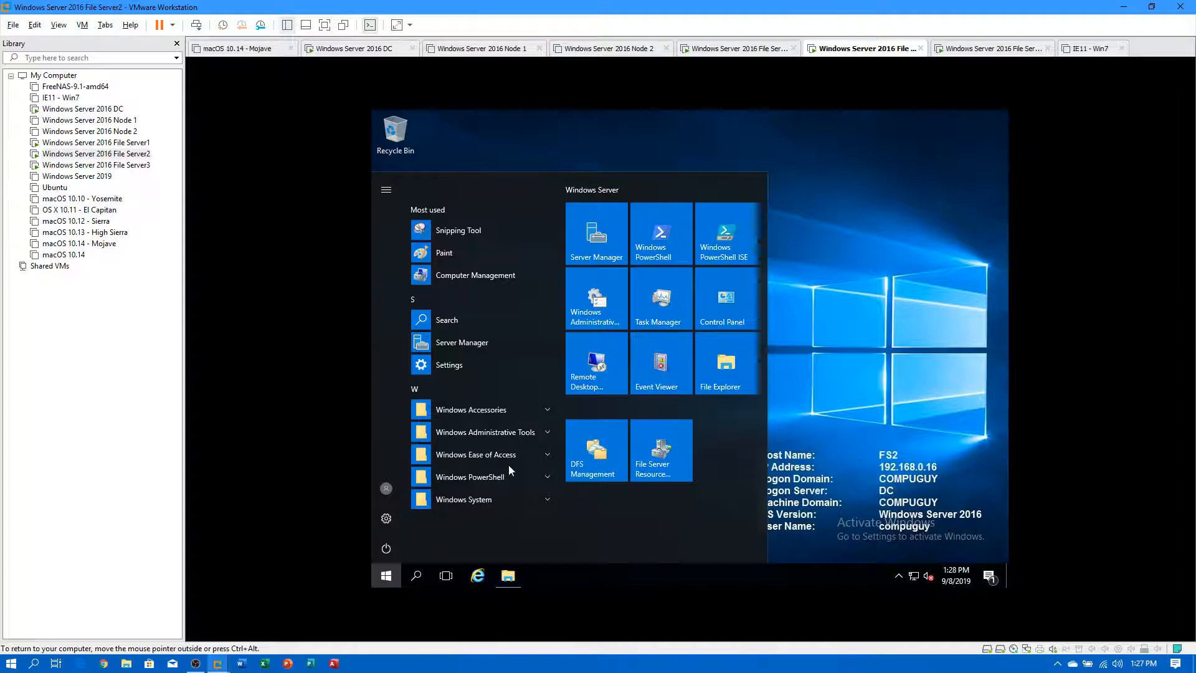
{"action": "left_click", "coordinate": [593, 454]}
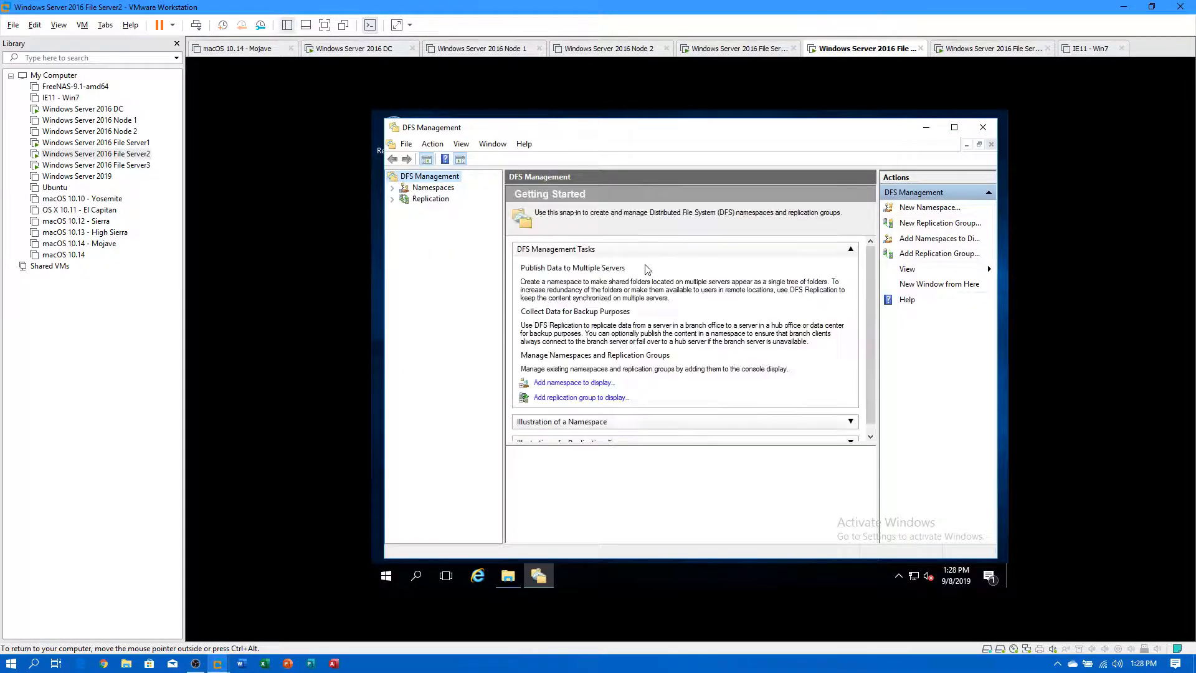
{"action": "double_click", "coordinate": [444, 188]}
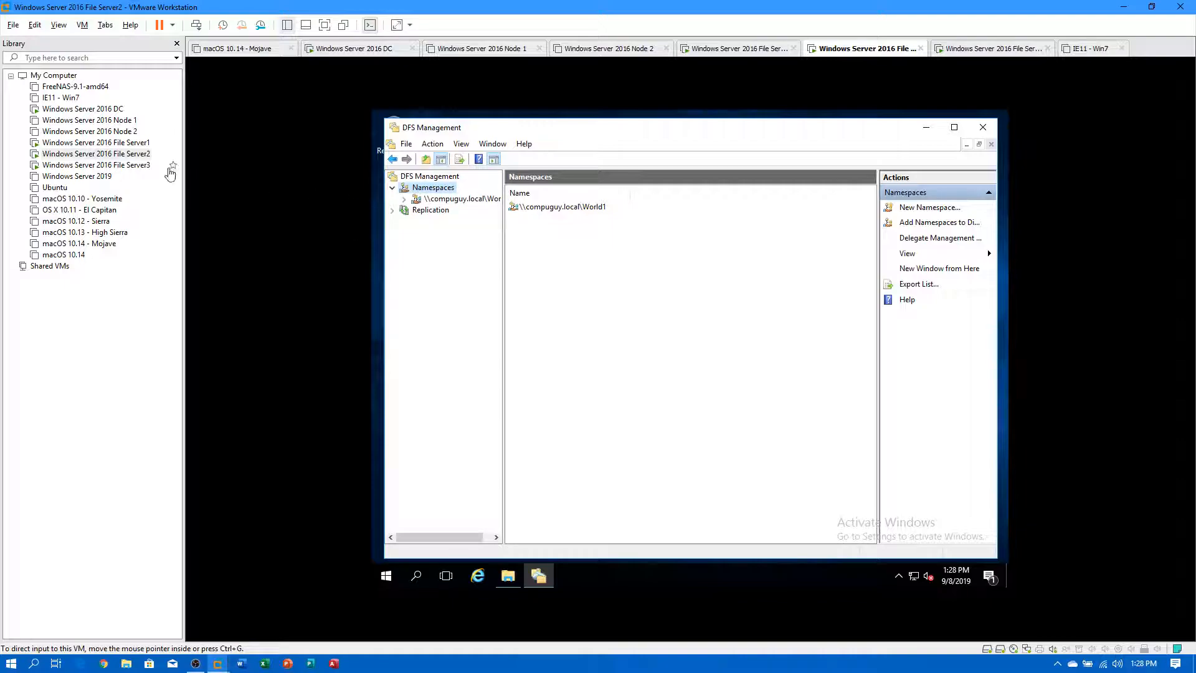
Launch DFS Management on the File Server3 VM.
{"action": "left_click", "coordinate": [143, 164]}
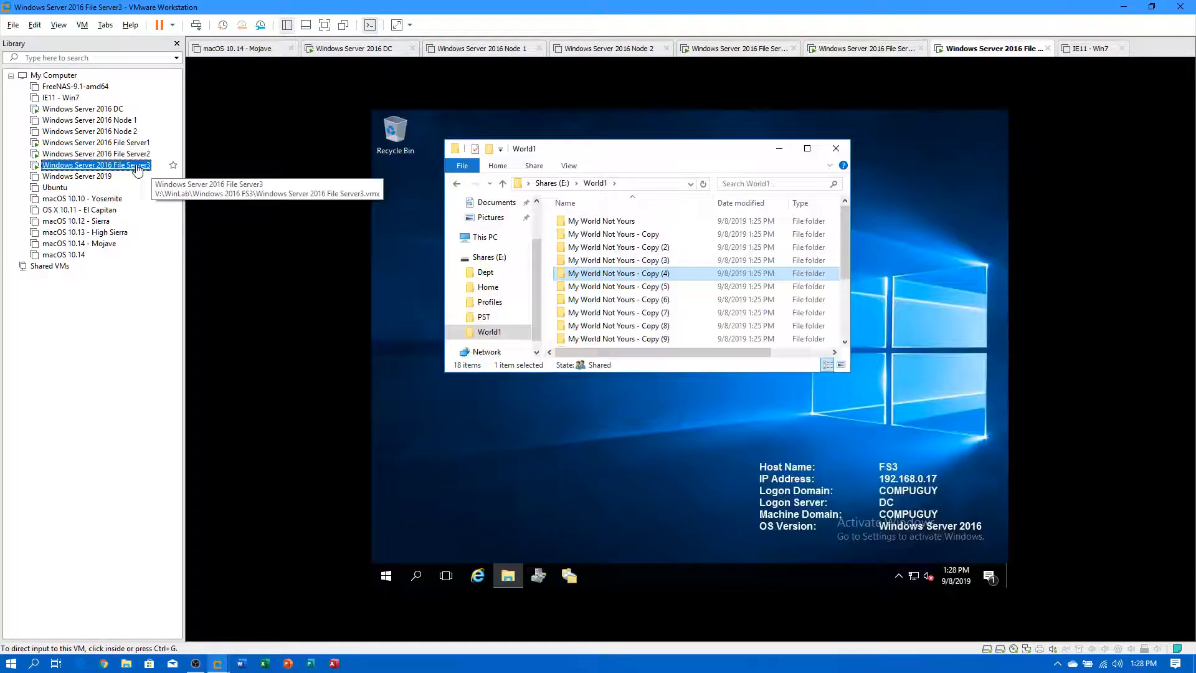
{"action": "left_click", "coordinate": [386, 576]}
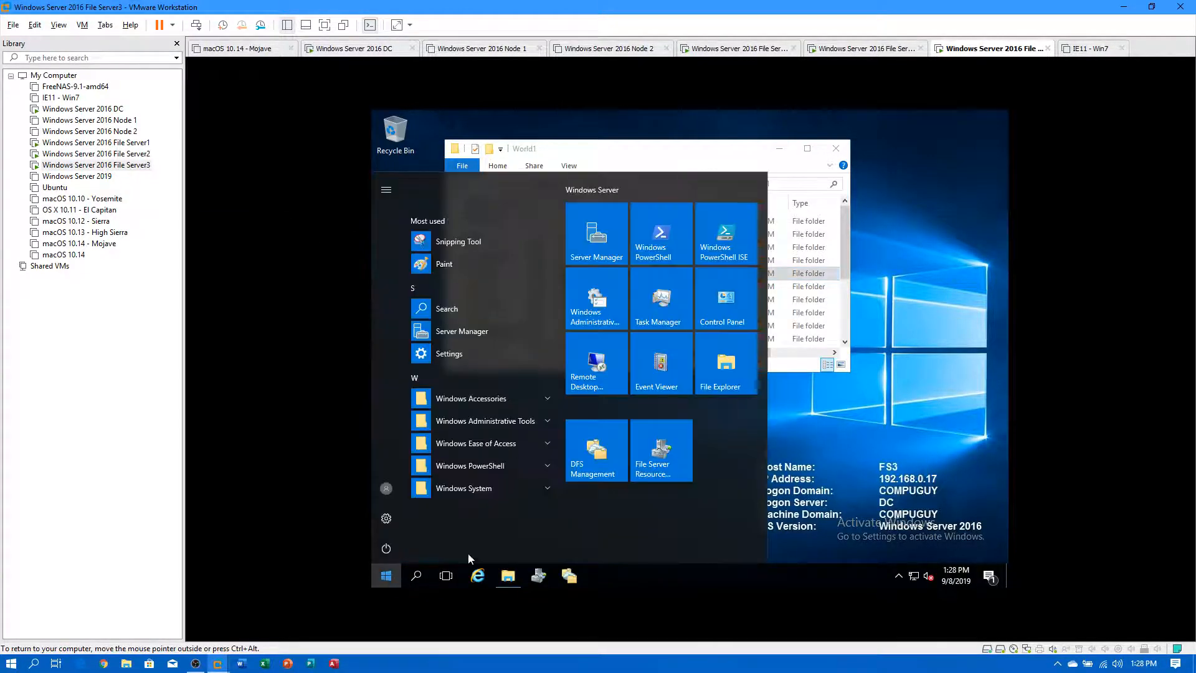
{"action": "left_click", "coordinate": [614, 440]}
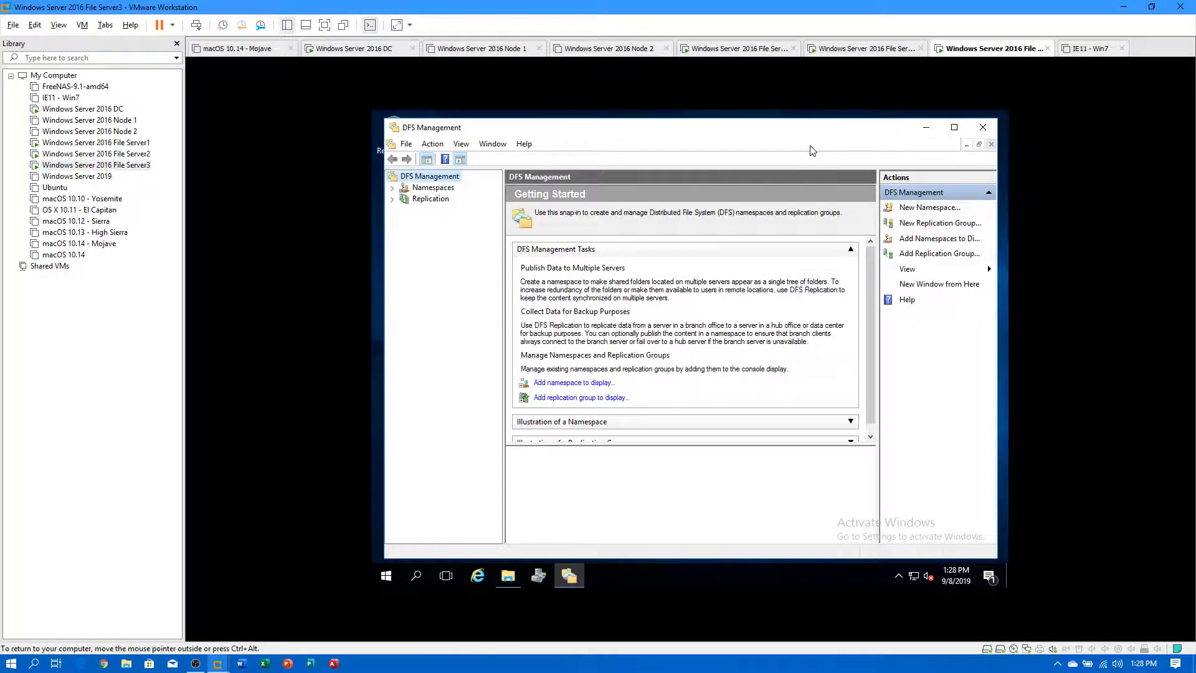
Confirm File Server3 has no namespaces, then inspect File Server2's \\compuguy.local\World1 namespace and Namespaces menu.
{"action": "left_click", "coordinate": [436, 190]}
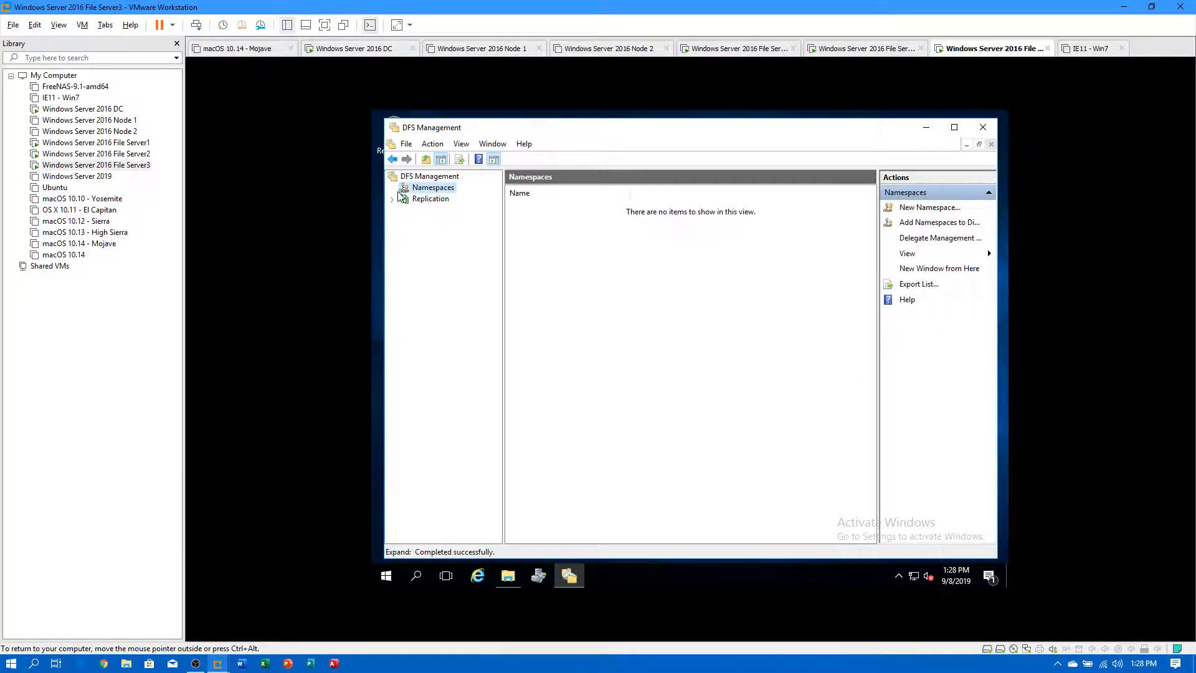
{"action": "left_click", "coordinate": [139, 156]}
{"action": "left_click", "coordinate": [446, 200]}
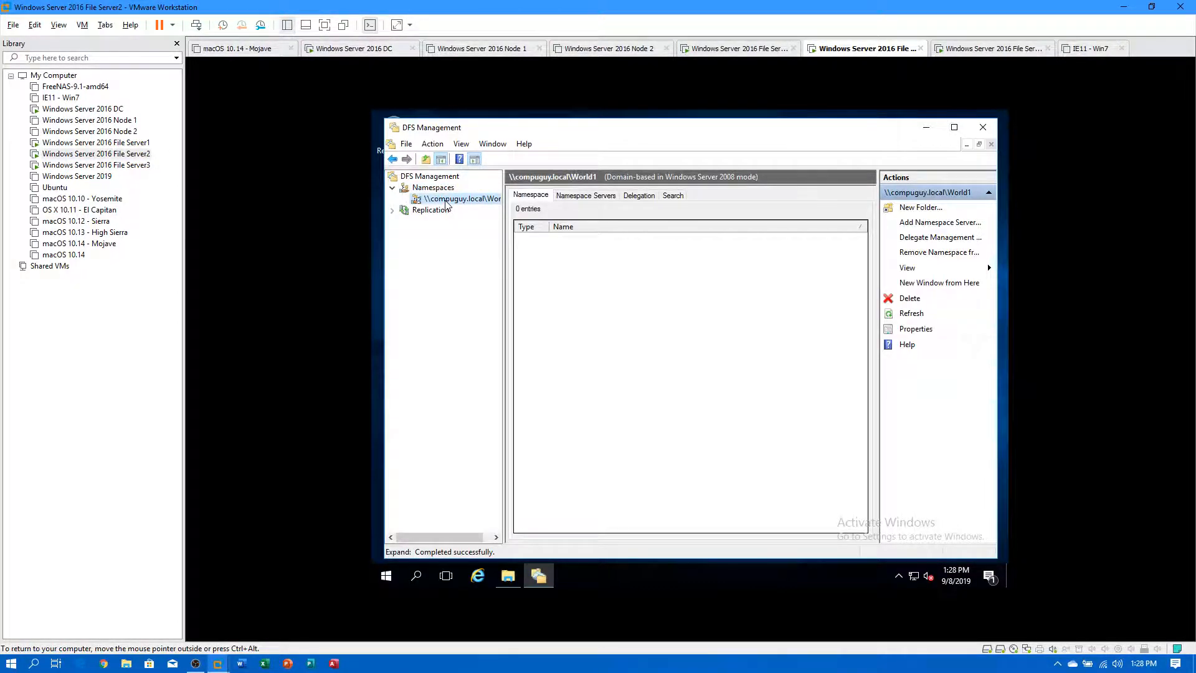
{"action": "right_click", "coordinate": [449, 202]}
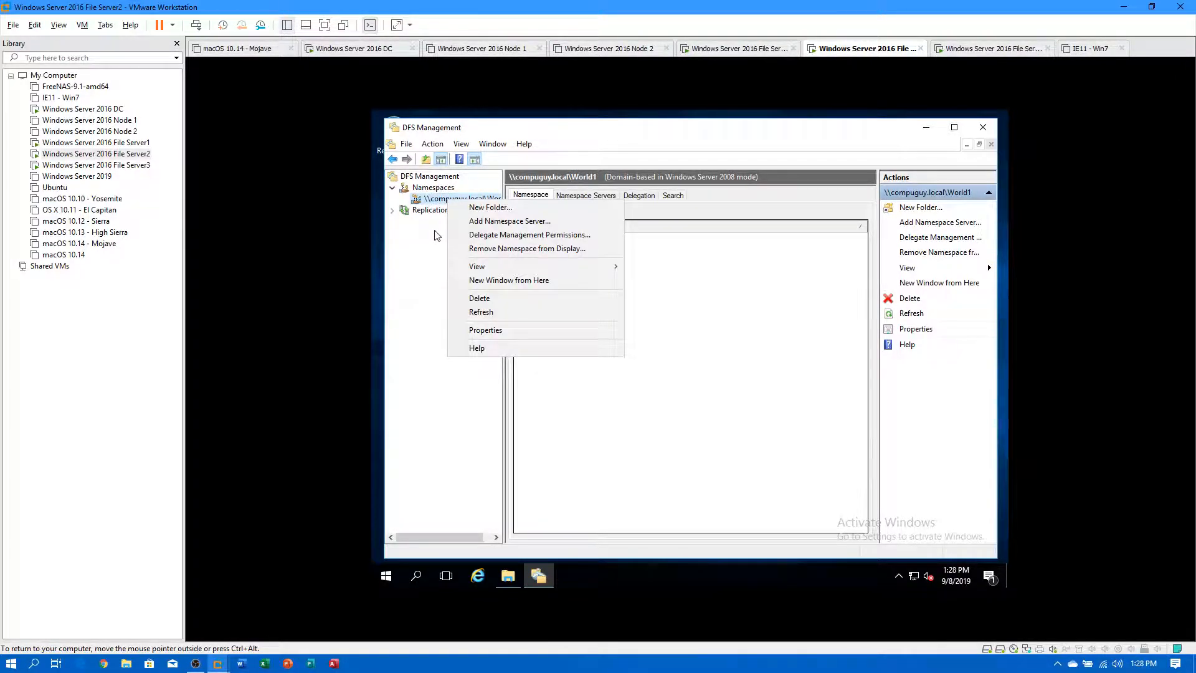
{"action": "left_click", "coordinate": [430, 187]}
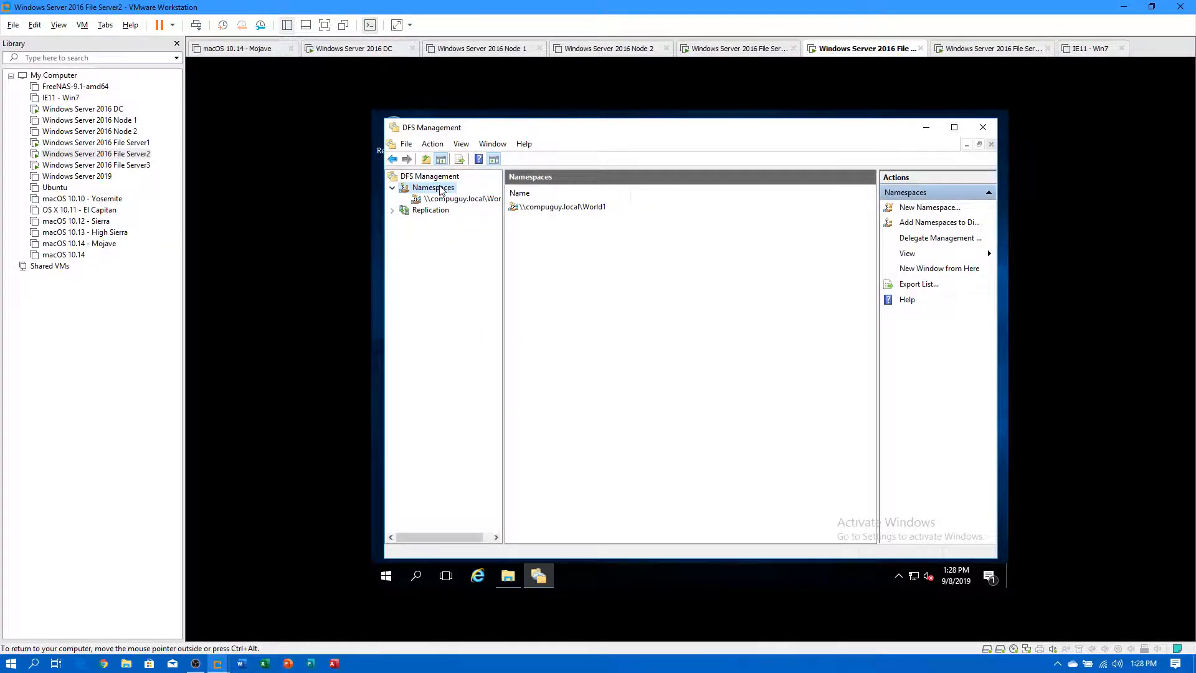
{"action": "right_click", "coordinate": [440, 190]}
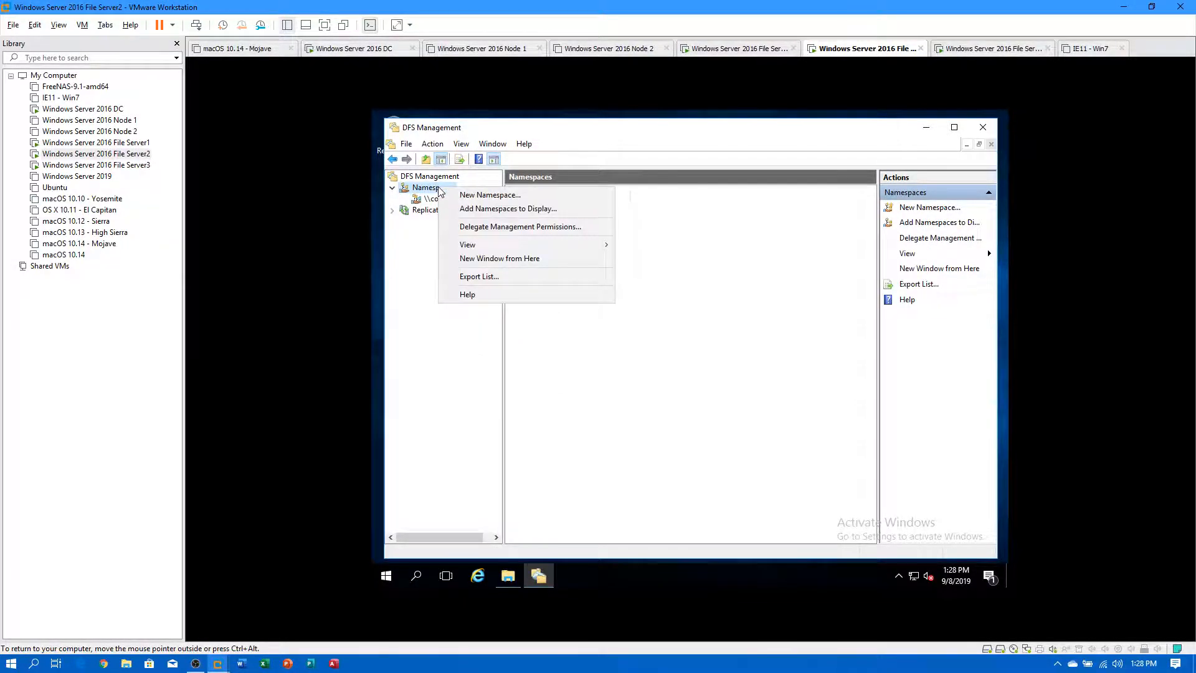
Add the existing Dept namespace to File Server2's DFS Management console.
{"action": "left_click", "coordinate": [488, 210]}
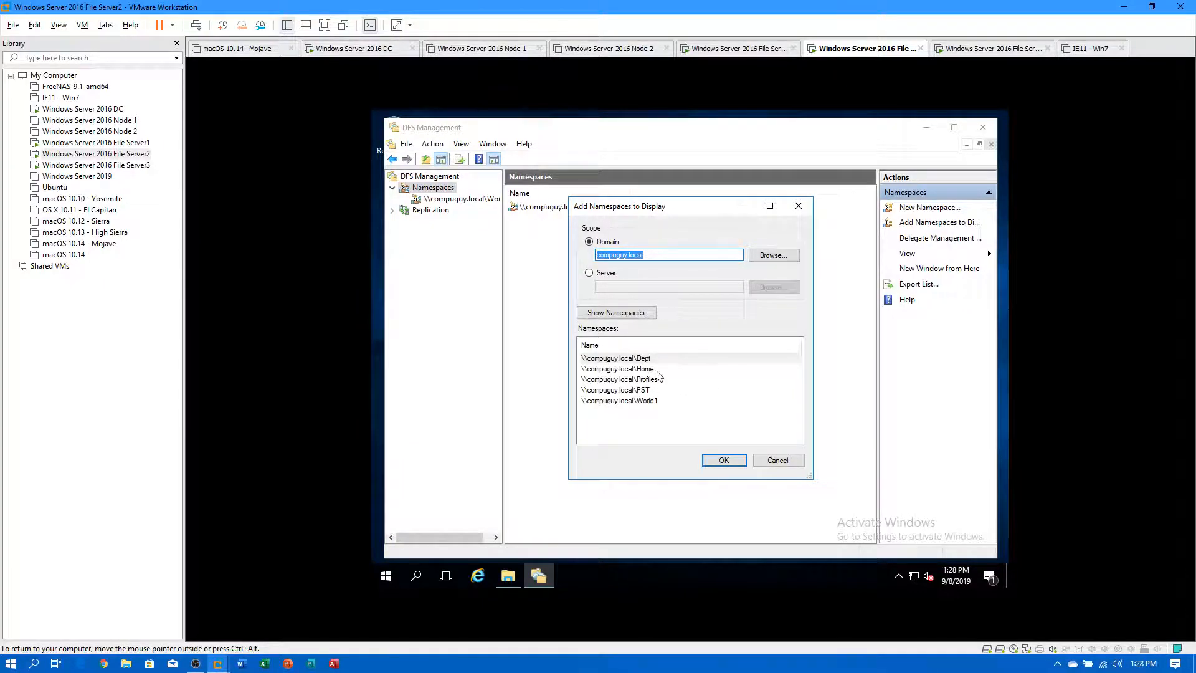
{"action": "left_click", "coordinate": [626, 359]}
{"action": "left_click", "coordinate": [626, 369]}
{"action": "left_click", "coordinate": [625, 359]}
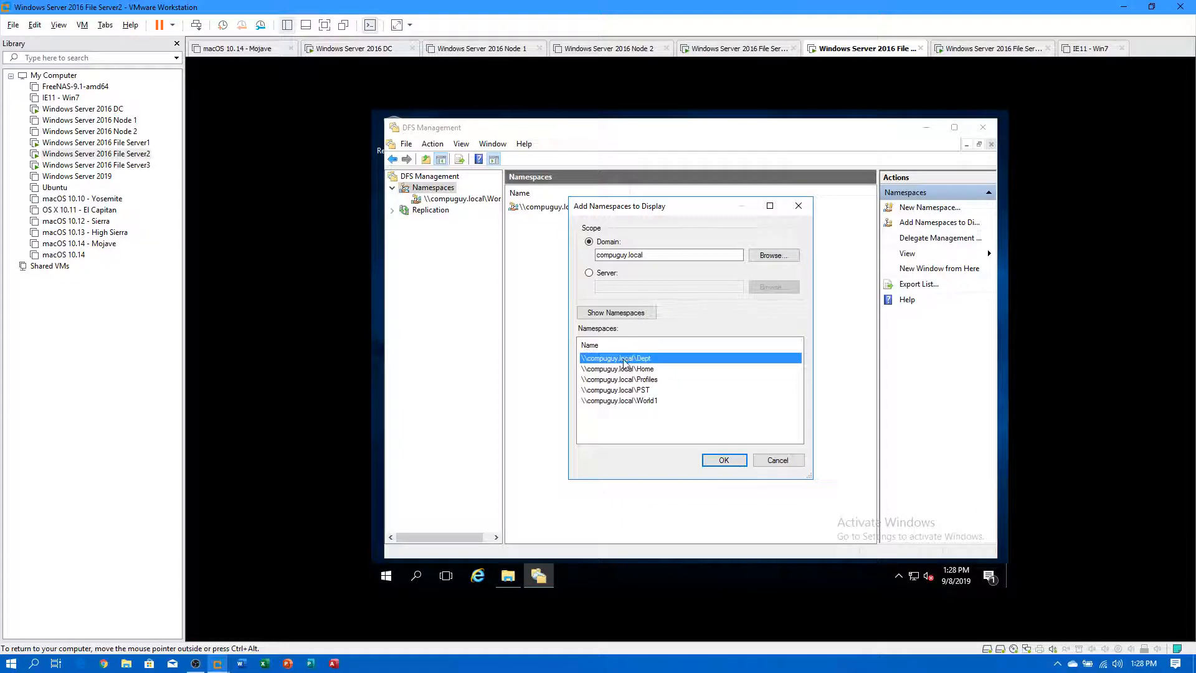
{"action": "left_click", "coordinate": [719, 460]}
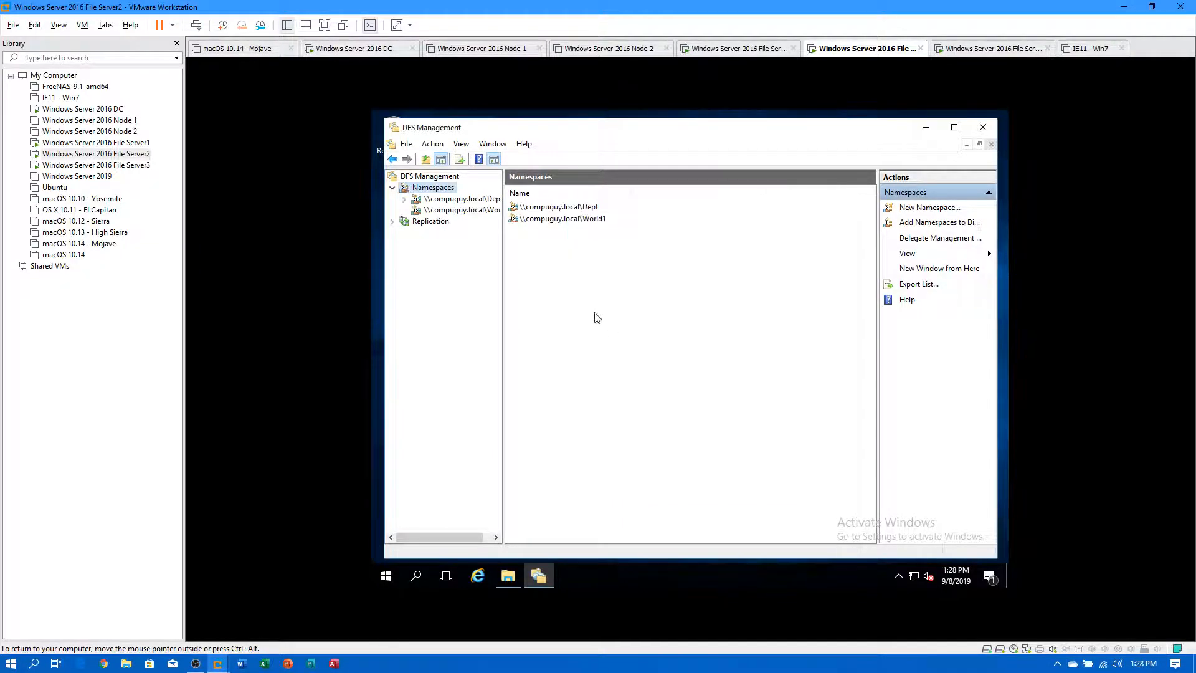
Check Dept's namespace server and list the File Services replication memberships.
{"action": "left_click", "coordinate": [449, 199]}
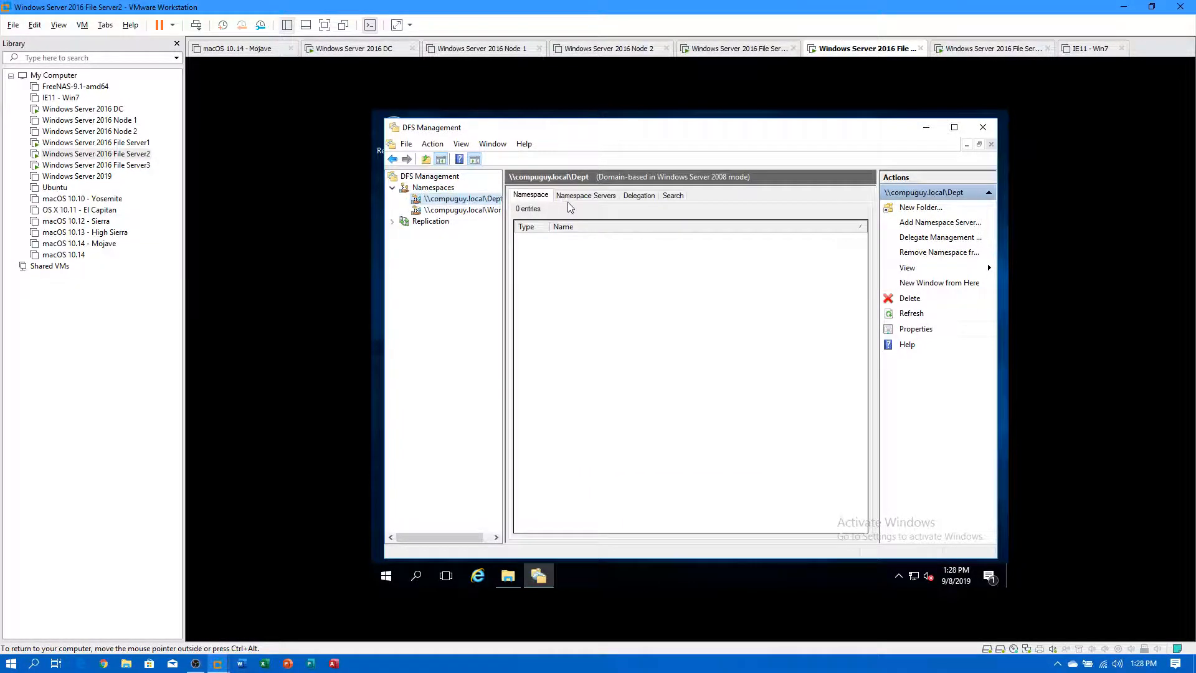
{"action": "left_click", "coordinate": [586, 196]}
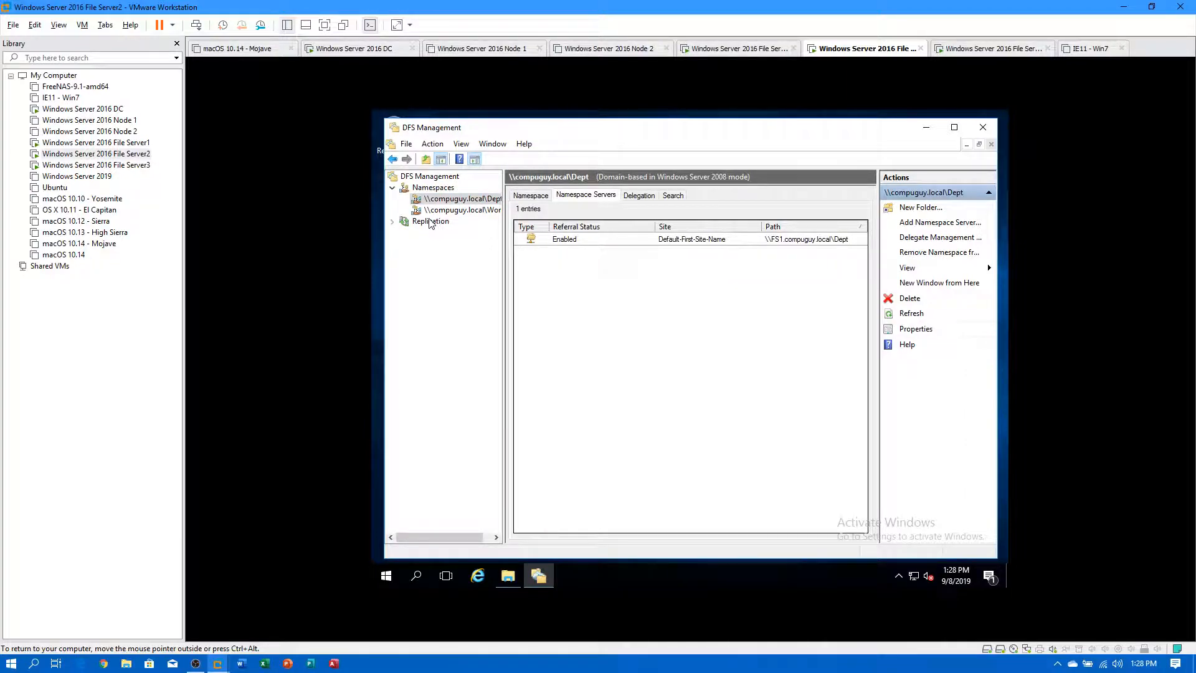
{"action": "left_click", "coordinate": [393, 222]}
{"action": "left_click", "coordinate": [430, 221]}
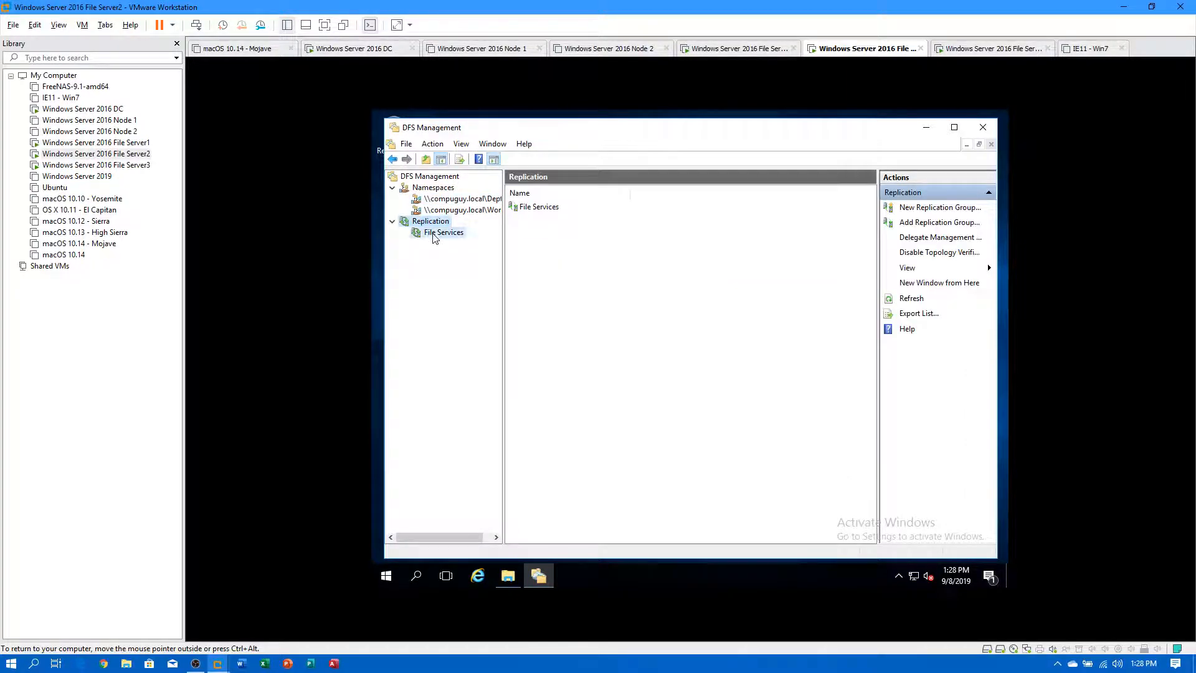
{"action": "left_click", "coordinate": [443, 232]}
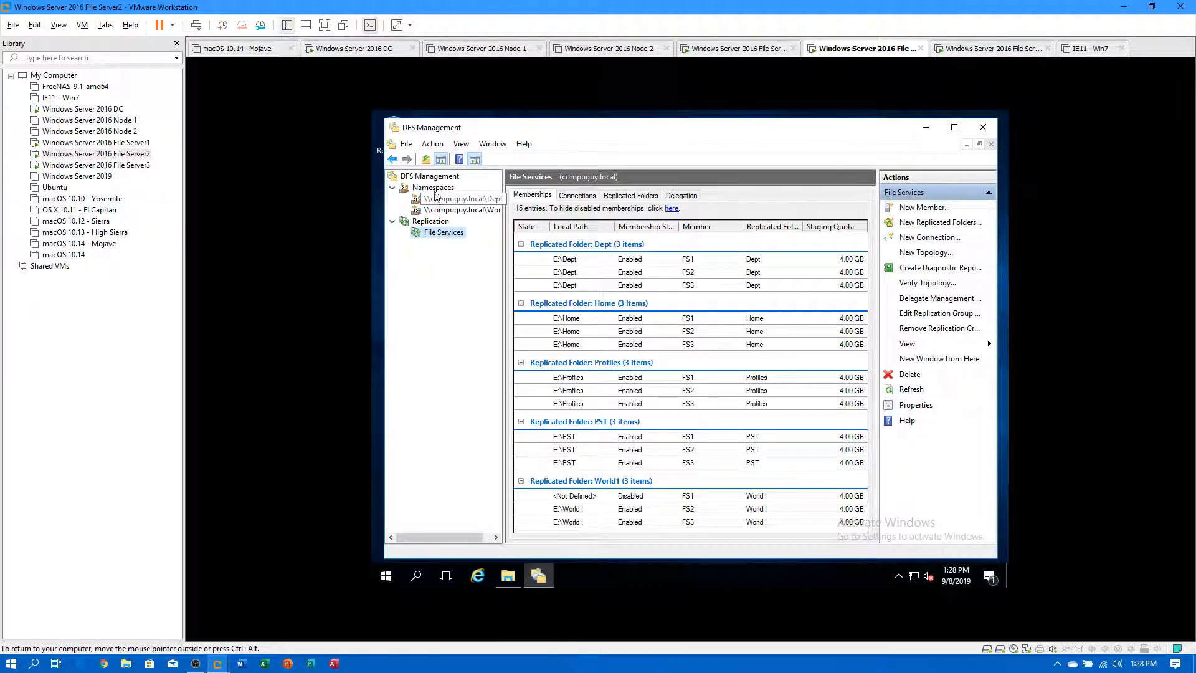
Cancel adding further namespaces and close DFS Management.
{"action": "right_click", "coordinate": [430, 190]}
{"action": "left_click", "coordinate": [493, 216]}
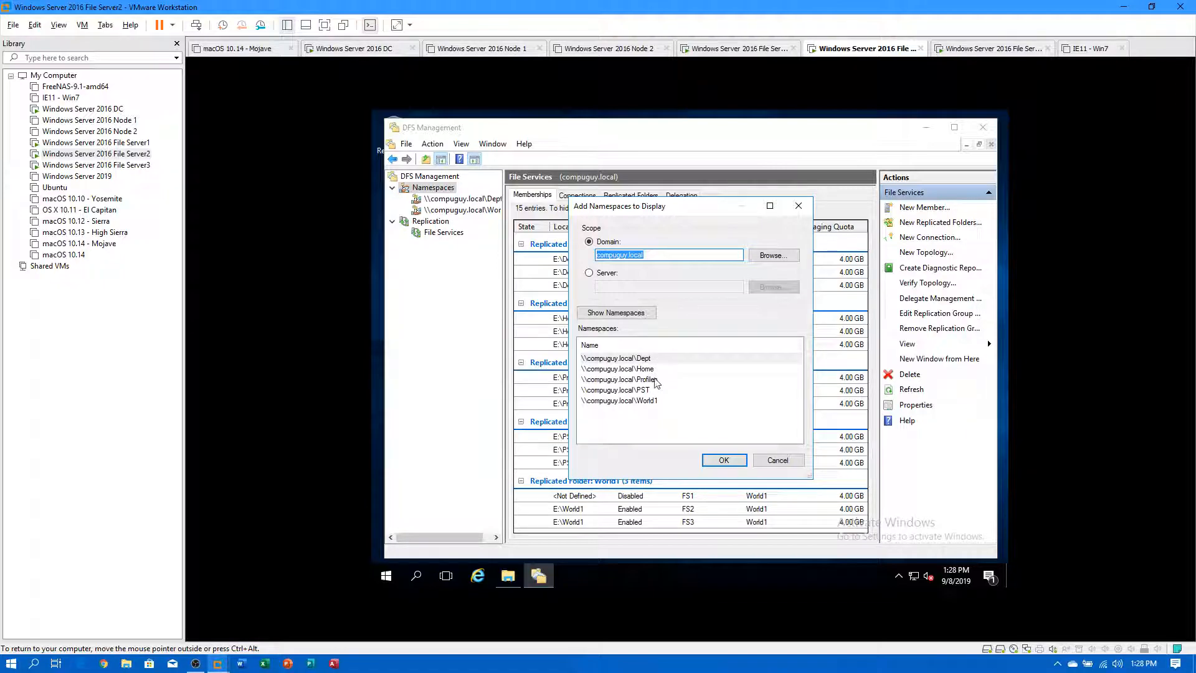
{"action": "left_click", "coordinate": [775, 465]}
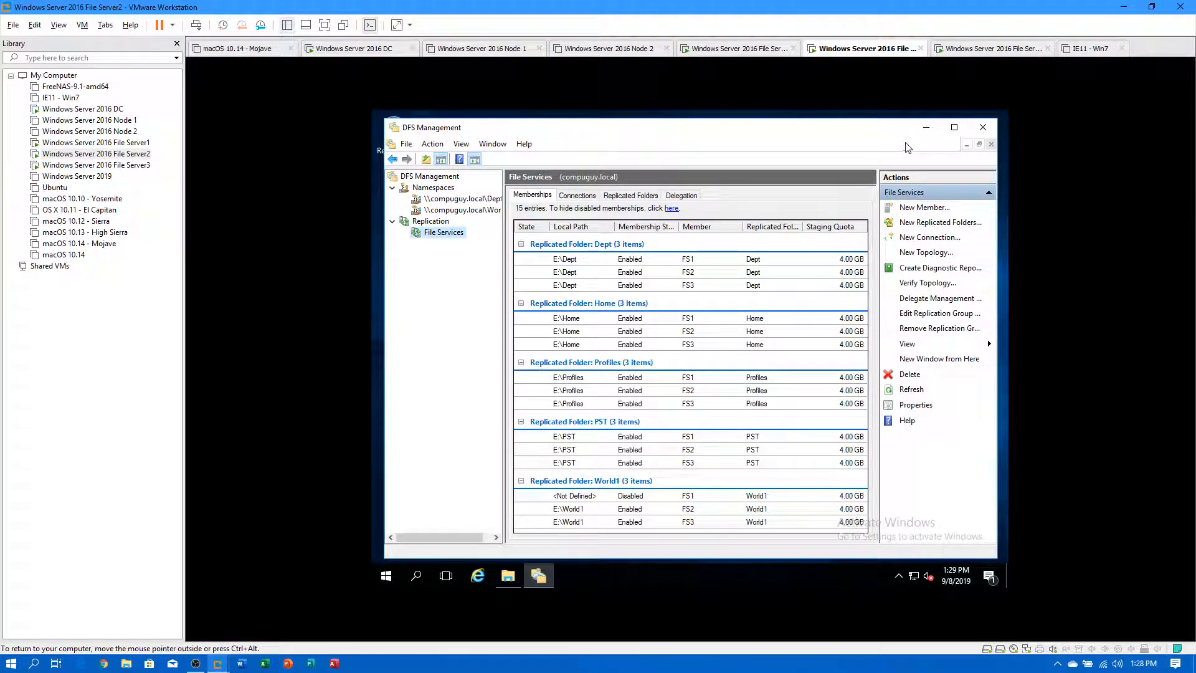
{"action": "left_click", "coordinate": [983, 128]}
Delete the fourteen duplicate Test 3 folders from File Server2's Dept folder, then switch to File Server1.
{"action": "left_click", "coordinate": [511, 568]}
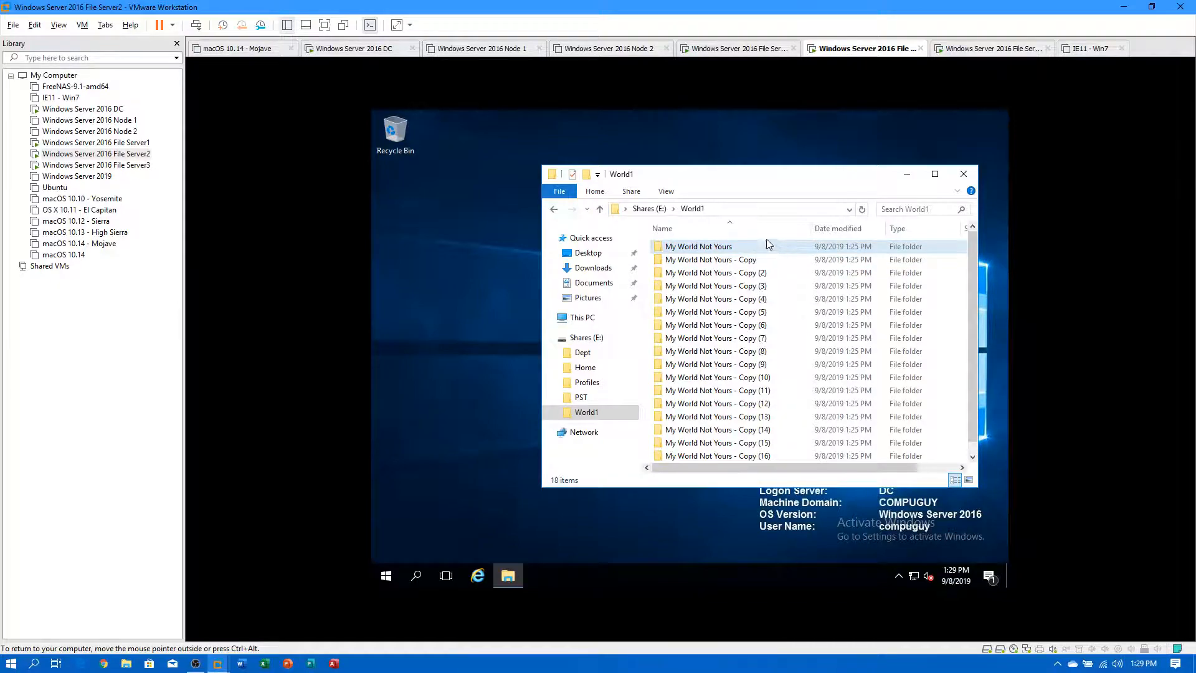
{"action": "left_click", "coordinate": [584, 354]}
{"action": "left_click_drag", "start_coordinate": [737, 277], "coordinate": [712, 453]}
{"action": "key", "text": "Delete"}
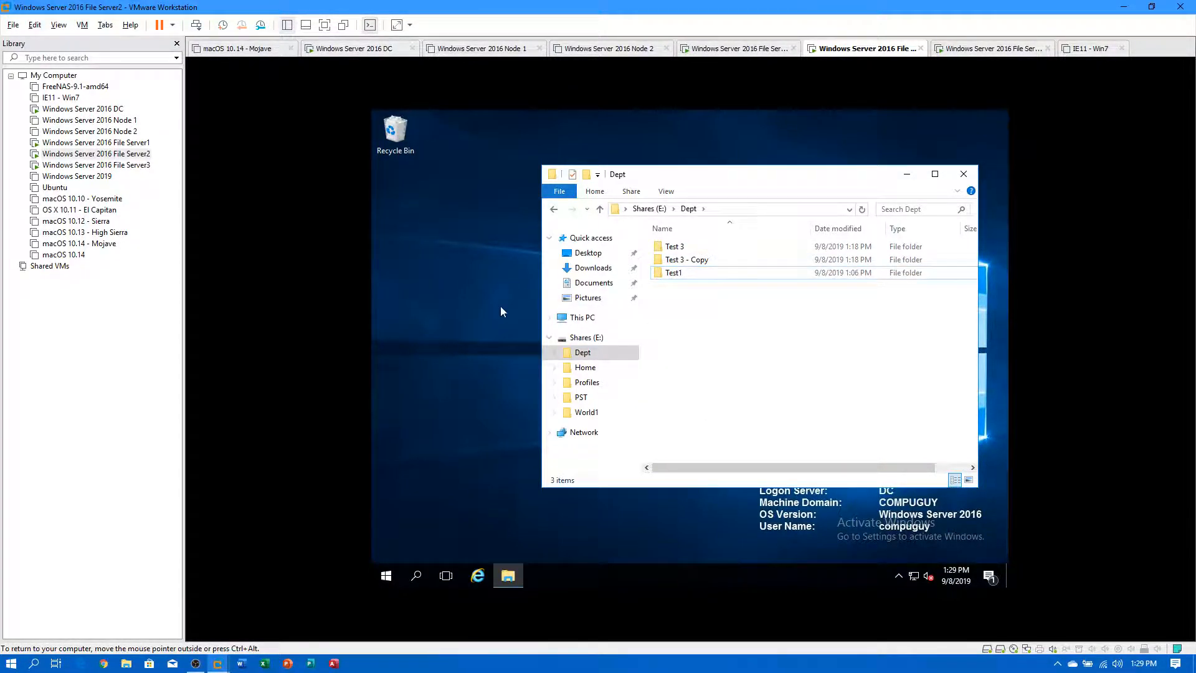
{"action": "left_click", "coordinate": [150, 142]}
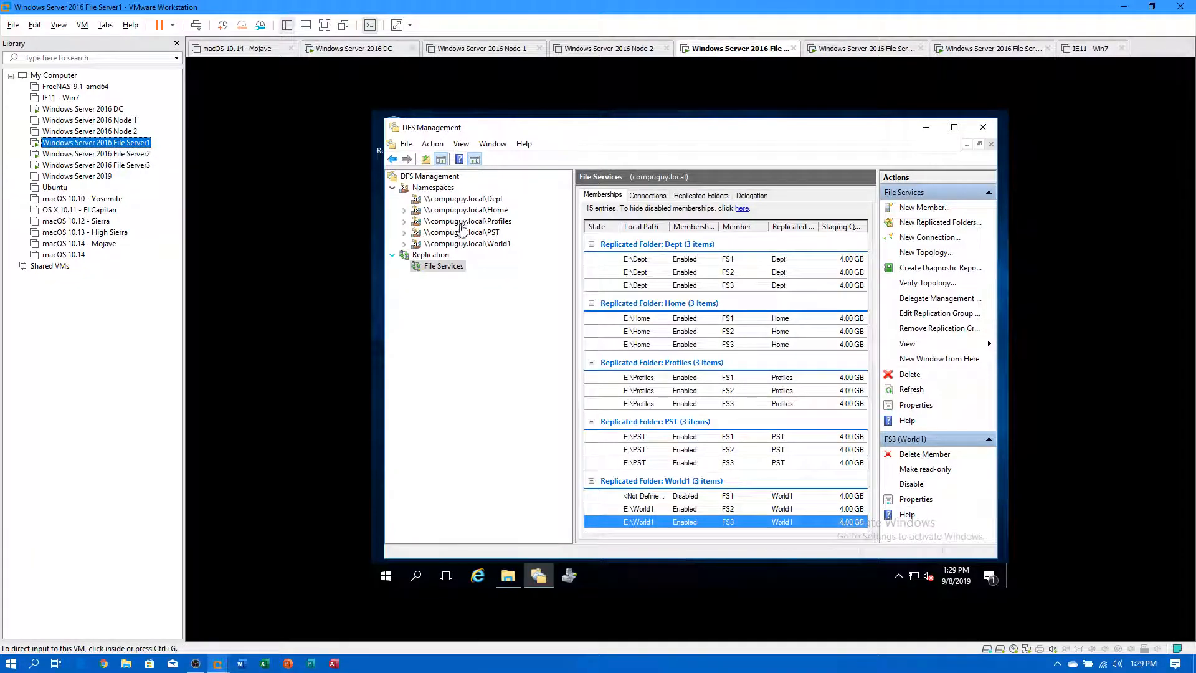
Open E:\Dept on File Server1 and File Server3 to compare their three folders.
{"action": "left_click", "coordinate": [510, 577]}
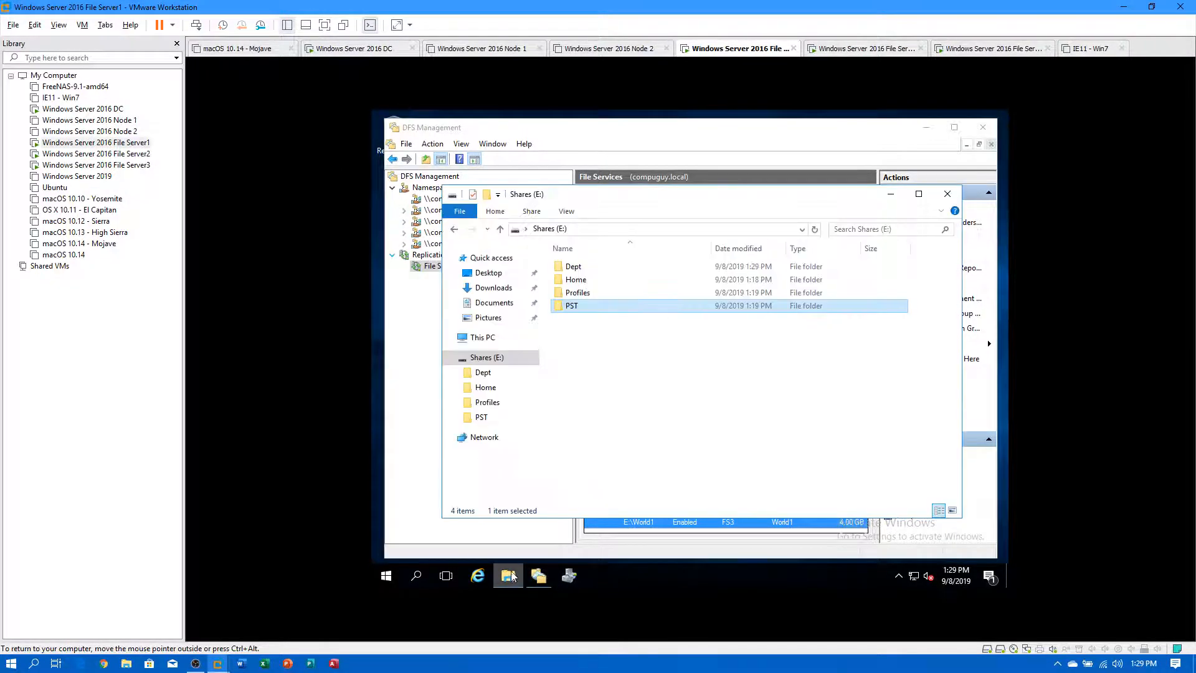
{"action": "double_click", "coordinate": [575, 266]}
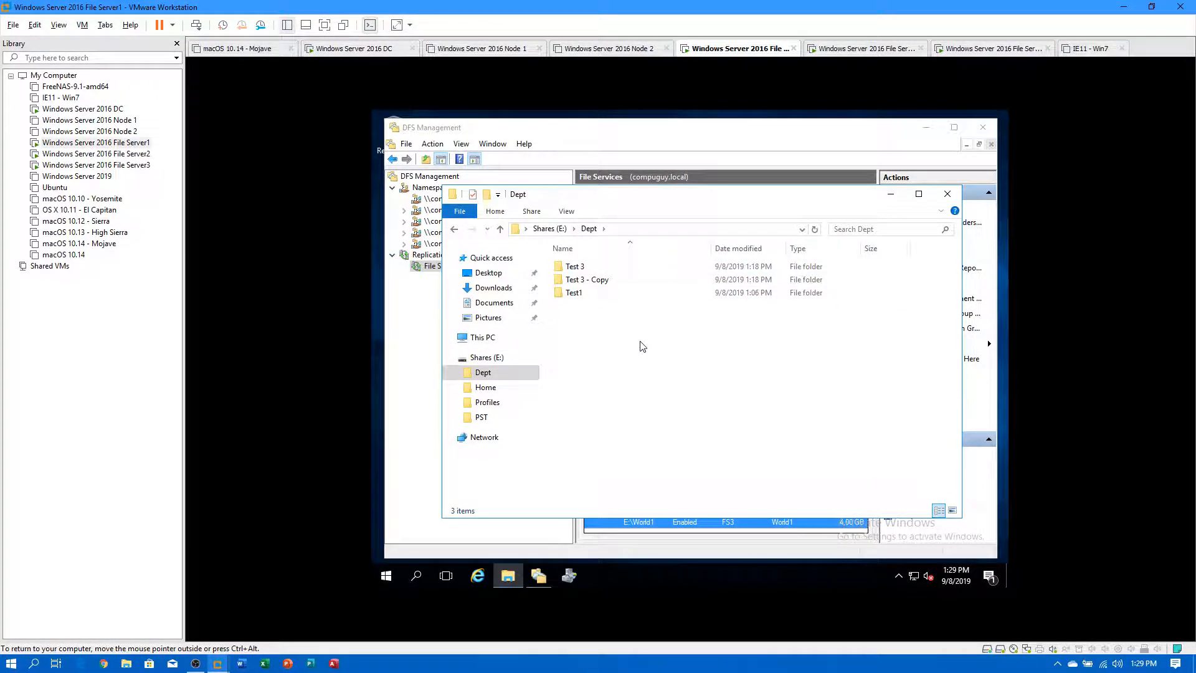
{"action": "left_click", "coordinate": [134, 166]}
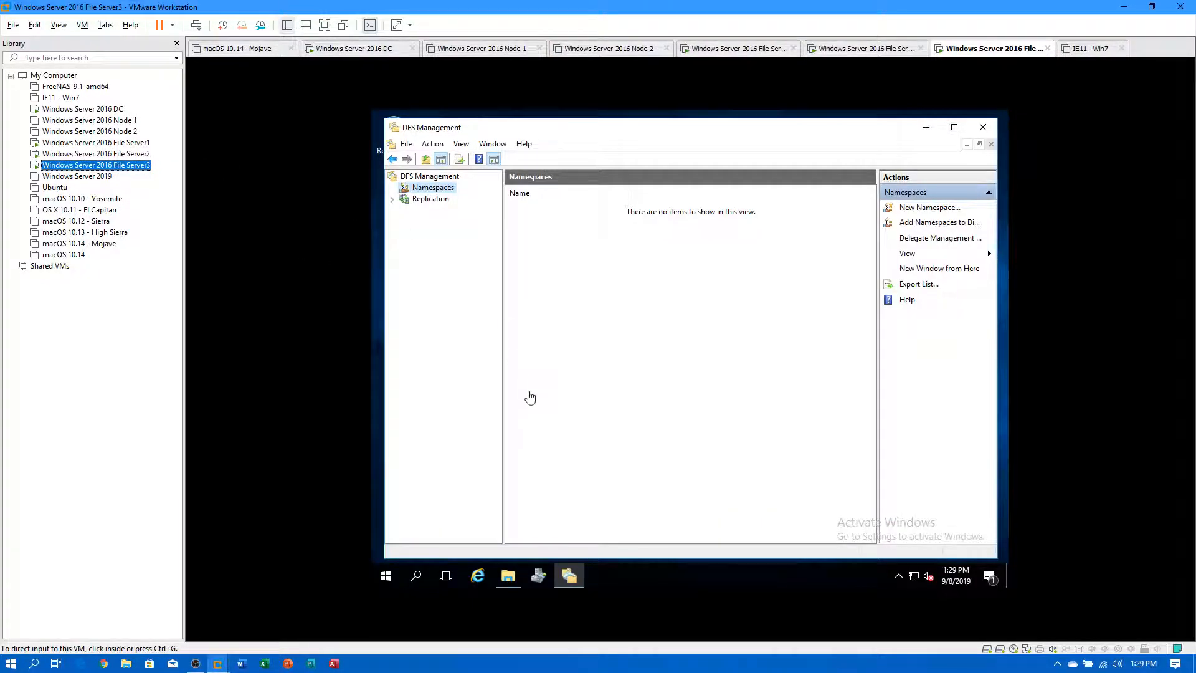
{"action": "left_click", "coordinate": [508, 576]}
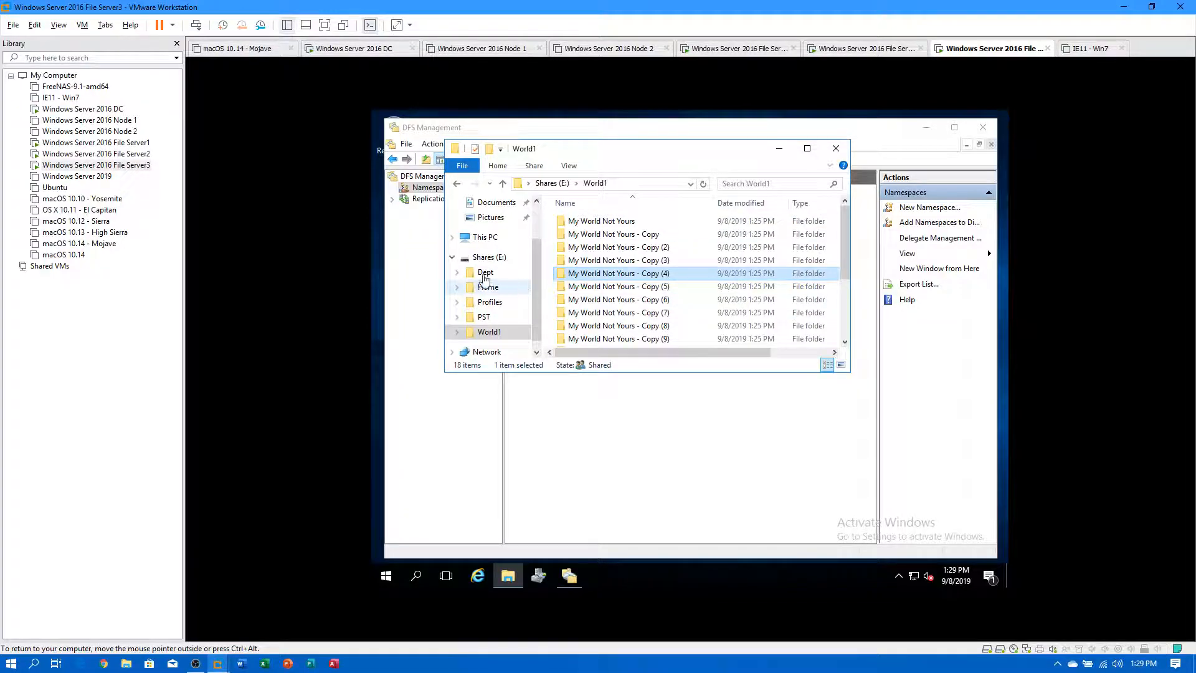
{"action": "left_click", "coordinate": [481, 258]}
{"action": "left_click", "coordinate": [579, 221]}
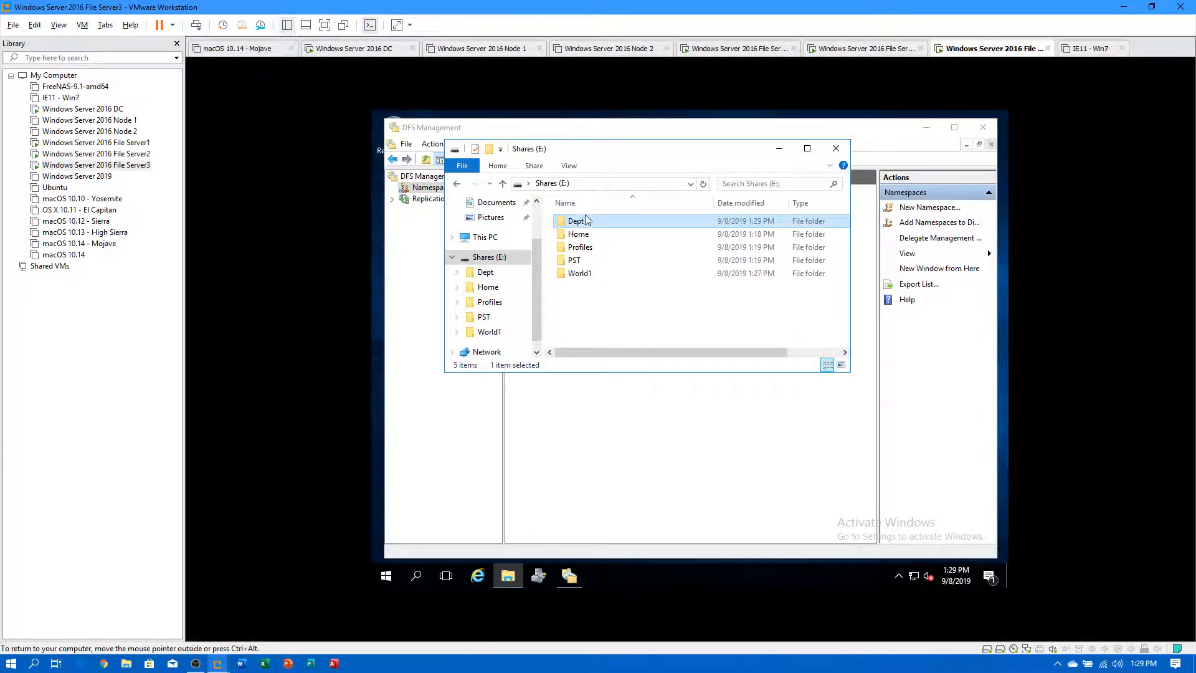
{"action": "double_click", "coordinate": [585, 220]}
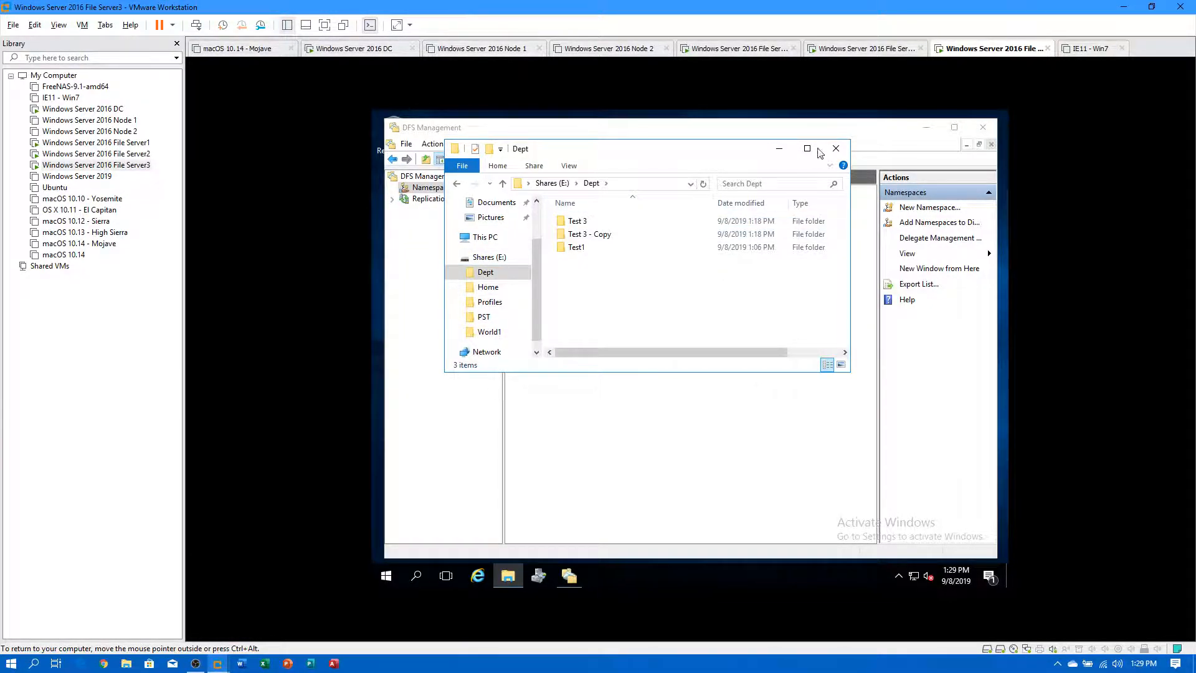
{"action": "left_click", "coordinate": [837, 148]}
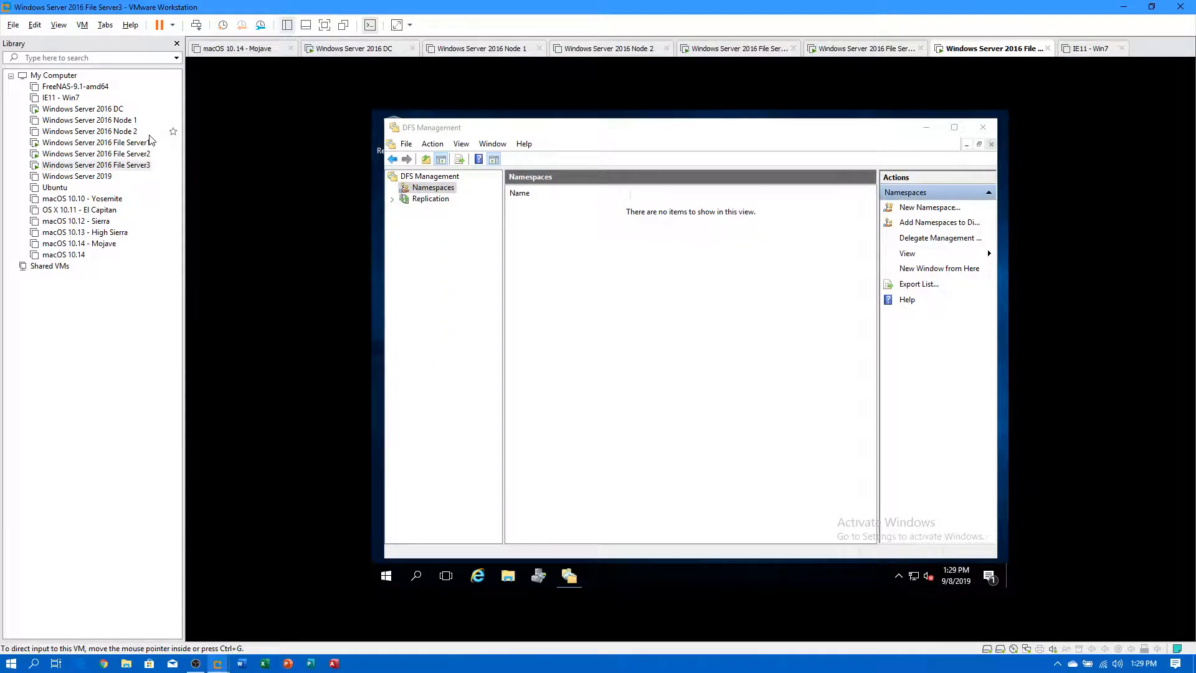
Close the Dept windows and File Server1's DFS Management, ending on File Server2.
{"action": "left_click", "coordinate": [127, 154]}
{"action": "left_click", "coordinate": [128, 143]}
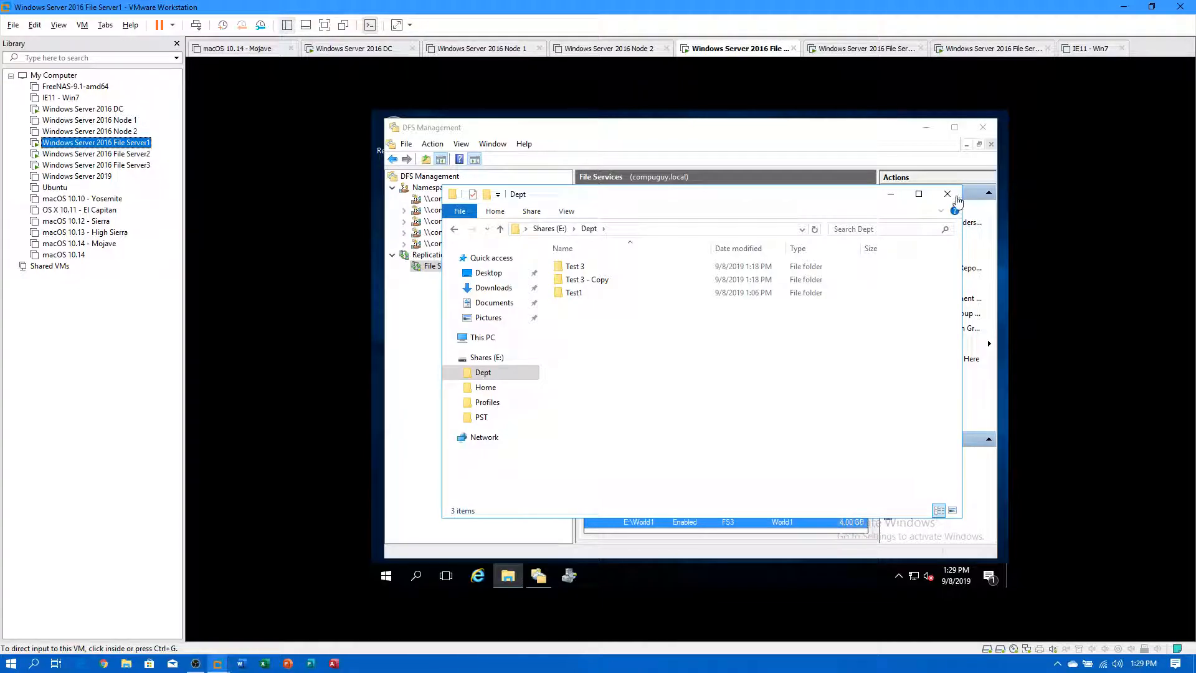
{"action": "left_click", "coordinate": [947, 195]}
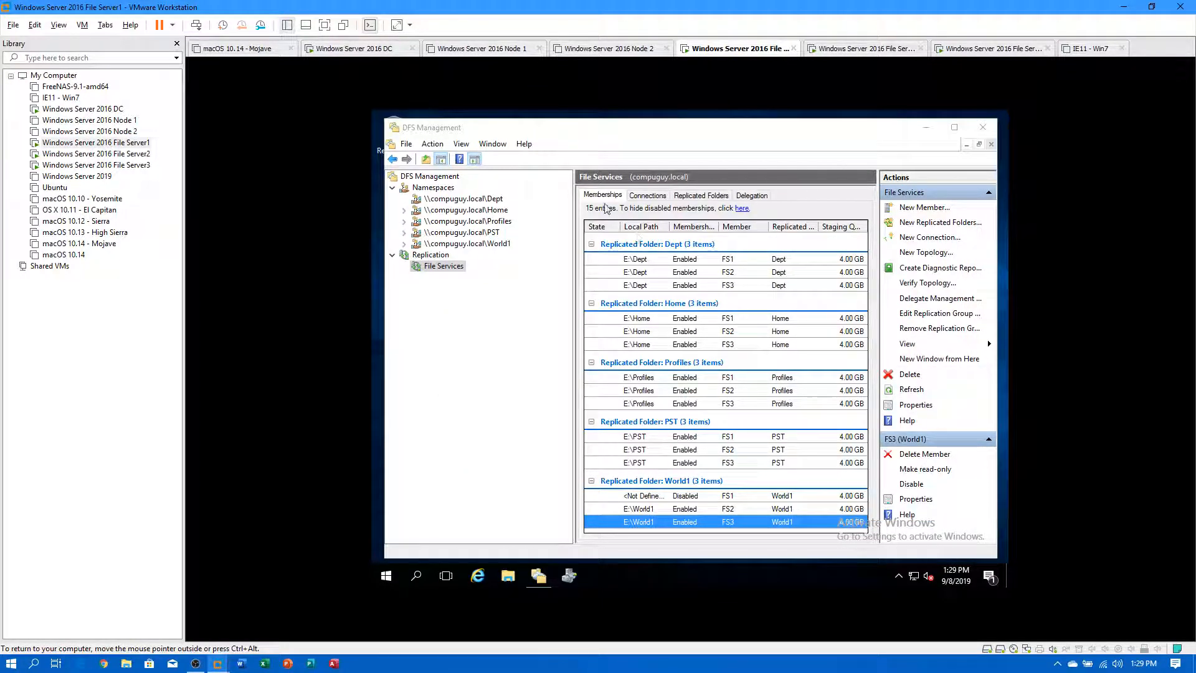
{"action": "left_click", "coordinate": [982, 127]}
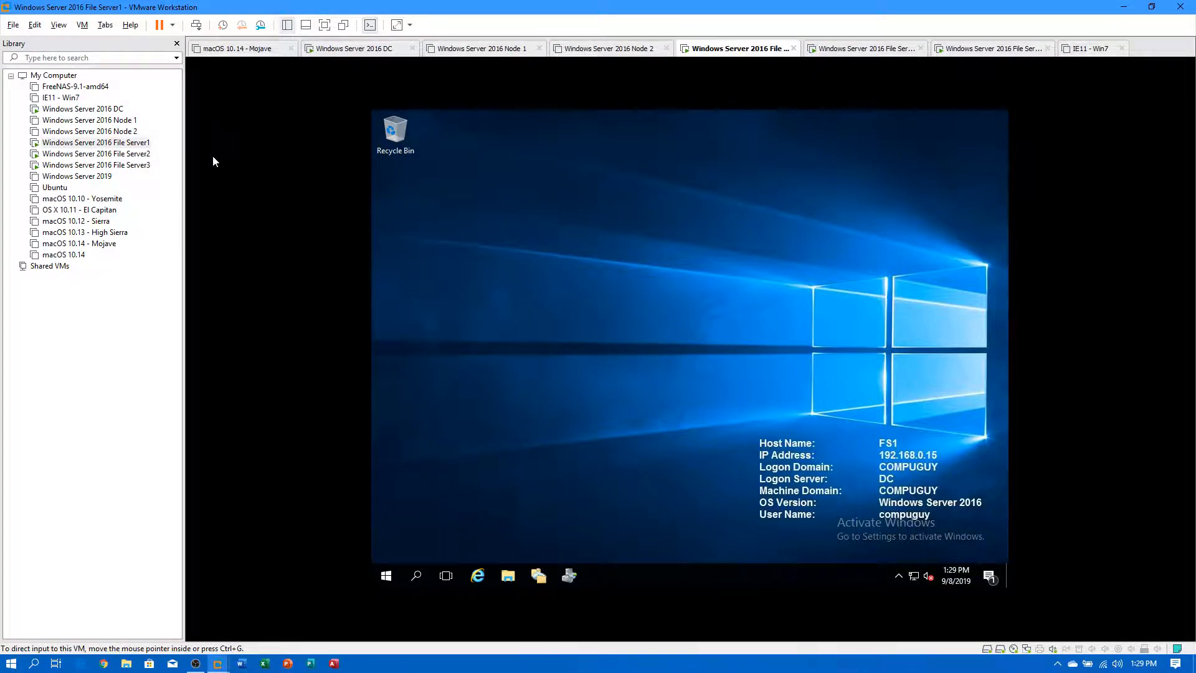
{"action": "left_click", "coordinate": [112, 154]}
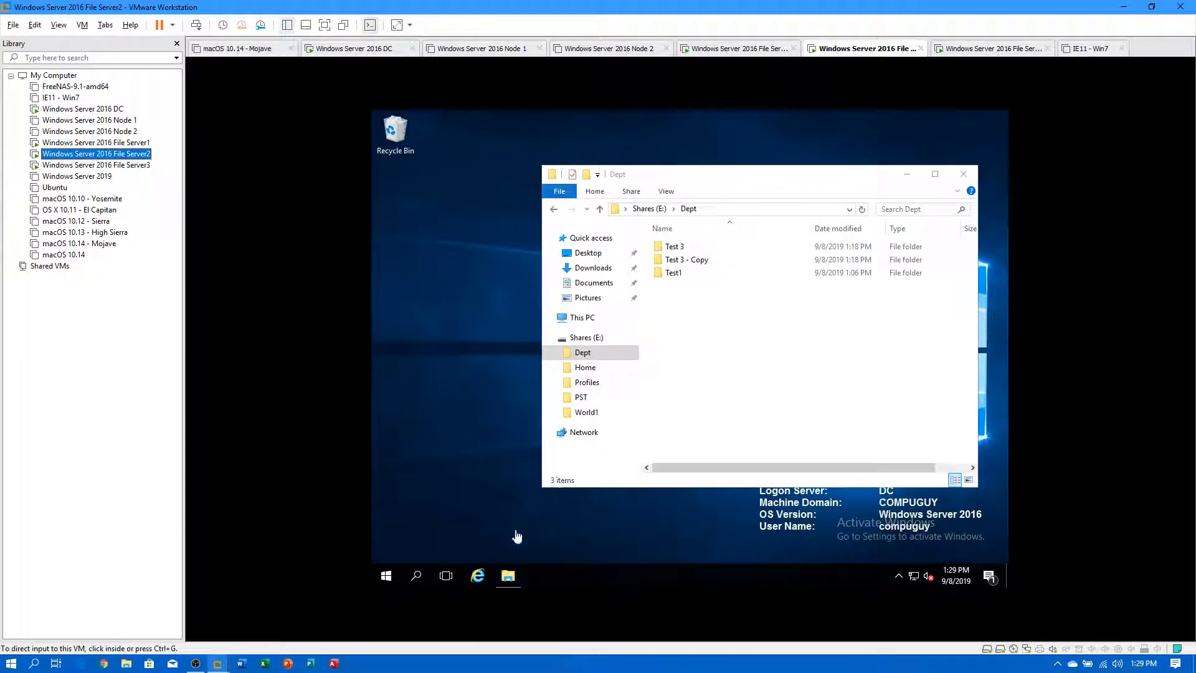
{"action": "left_click", "coordinate": [964, 174]}
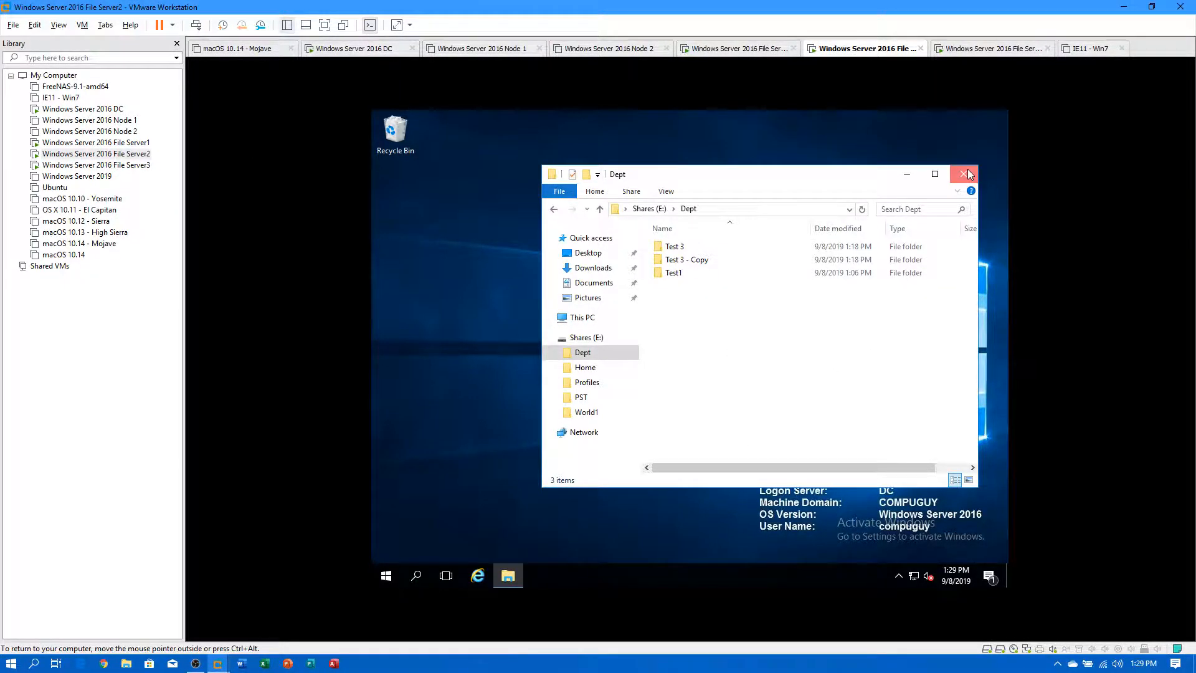
On File Server3, close DFS Management and open Shares (E:)\Dept in an enlarged File Explorer window.
{"action": "left_click", "coordinate": [97, 165]}
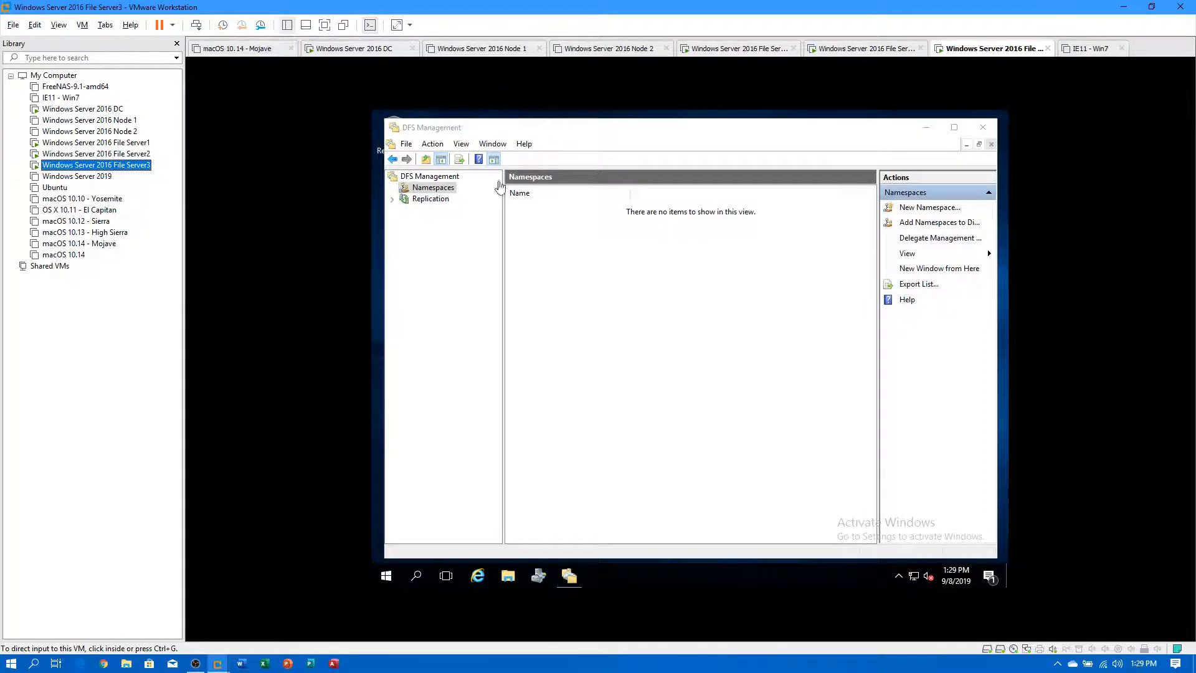
{"action": "left_click", "coordinate": [983, 127]}
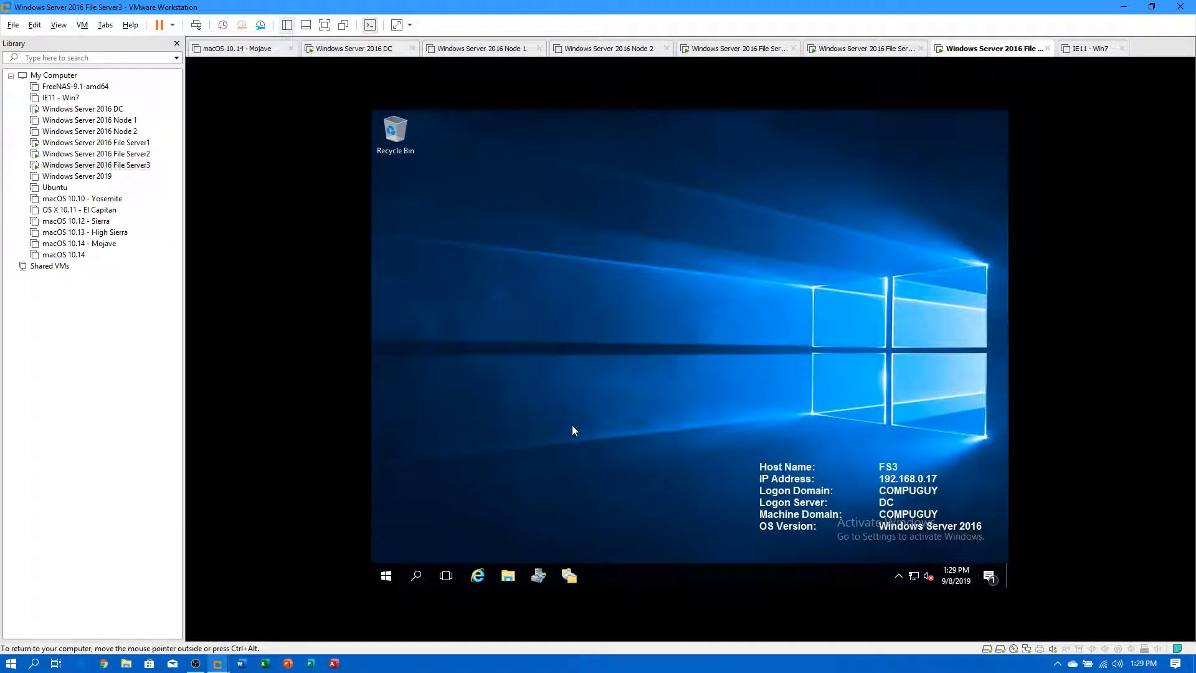
{"action": "left_click", "coordinate": [508, 577]}
{"action": "left_click_drag", "start_coordinate": [644, 372], "coordinate": [644, 520]}
{"action": "left_click_drag", "start_coordinate": [731, 136], "coordinate": [731, 126]}
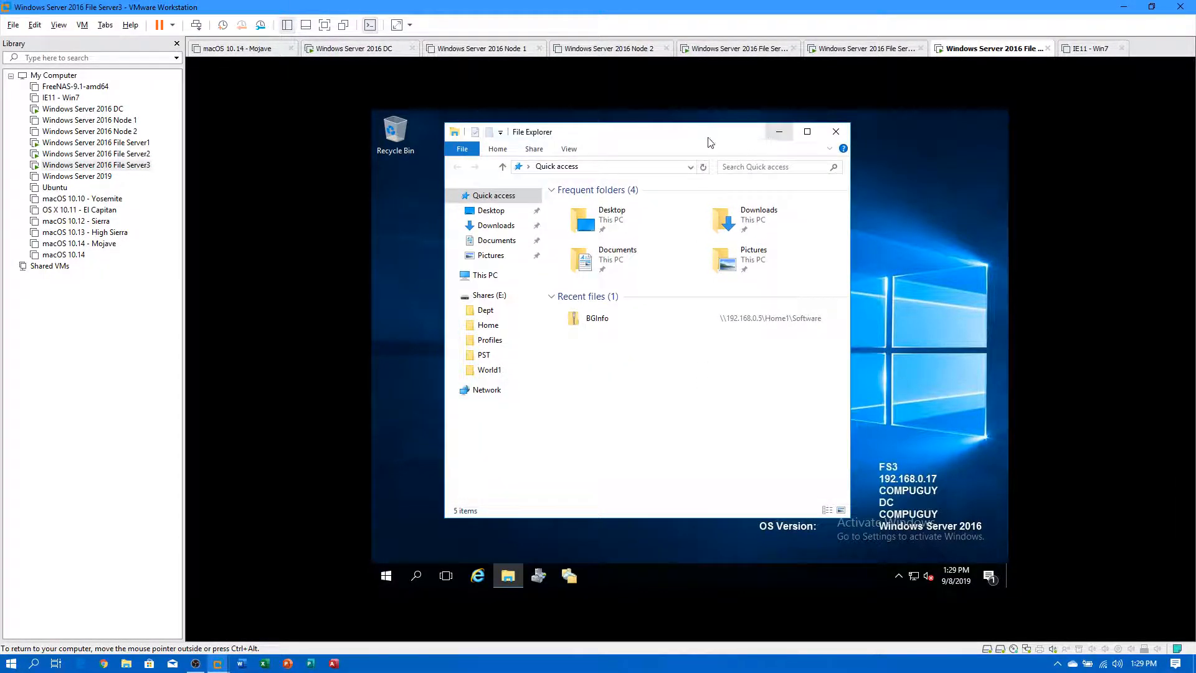
{"action": "left_click_drag", "start_coordinate": [852, 179], "coordinate": [967, 180]}
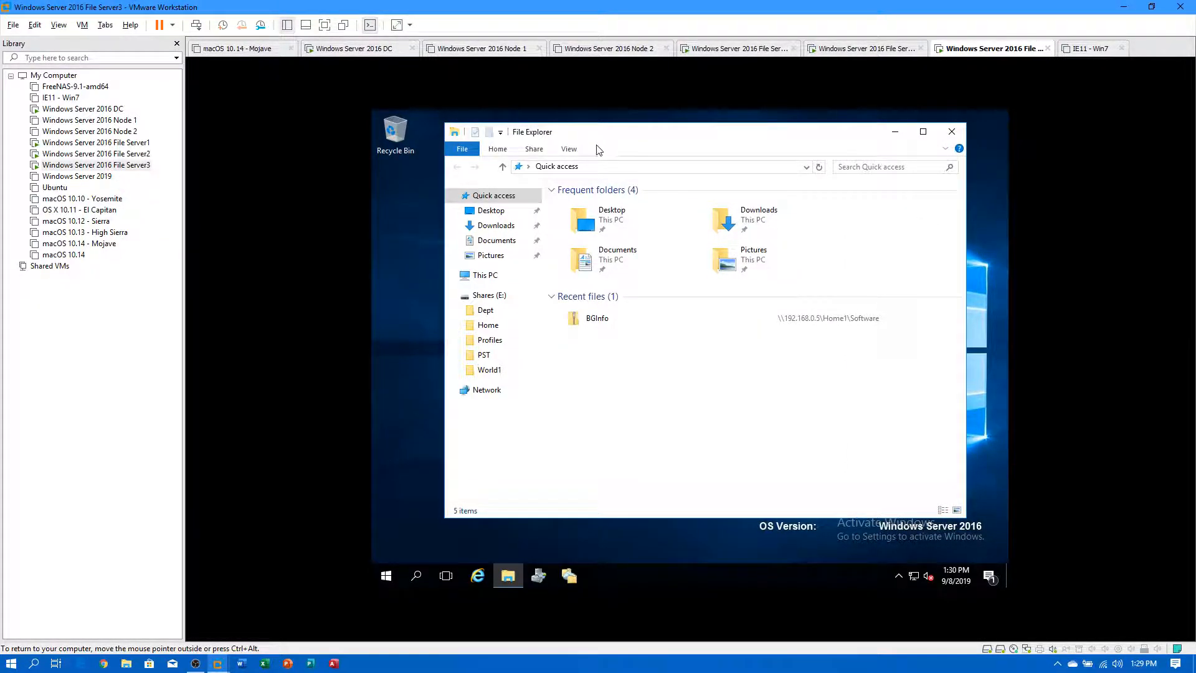
{"action": "left_click", "coordinate": [490, 316]}
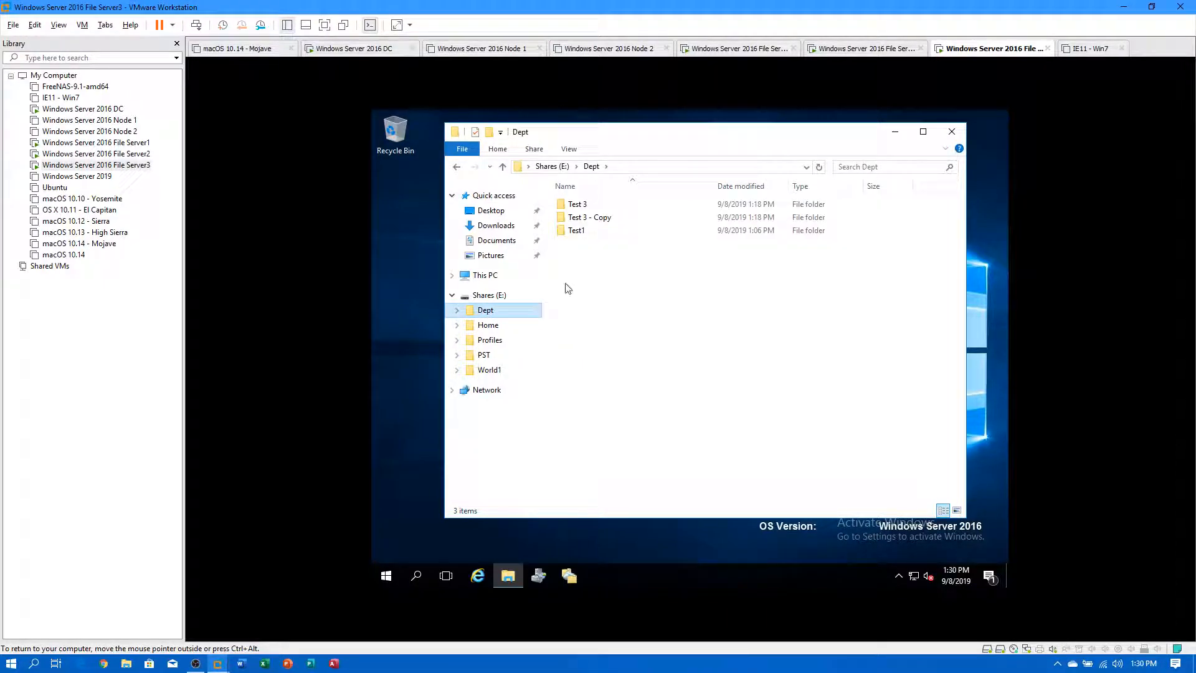
{"action": "right_click", "coordinate": [484, 312]}
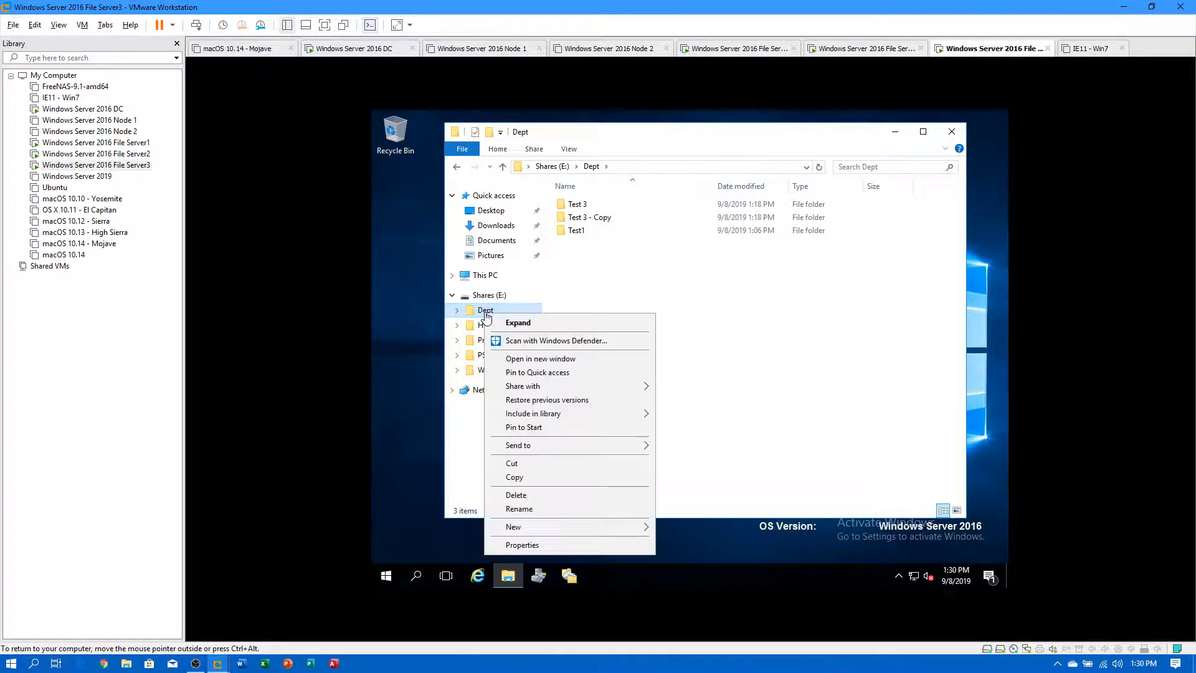
{"action": "left_click", "coordinate": [504, 548]}
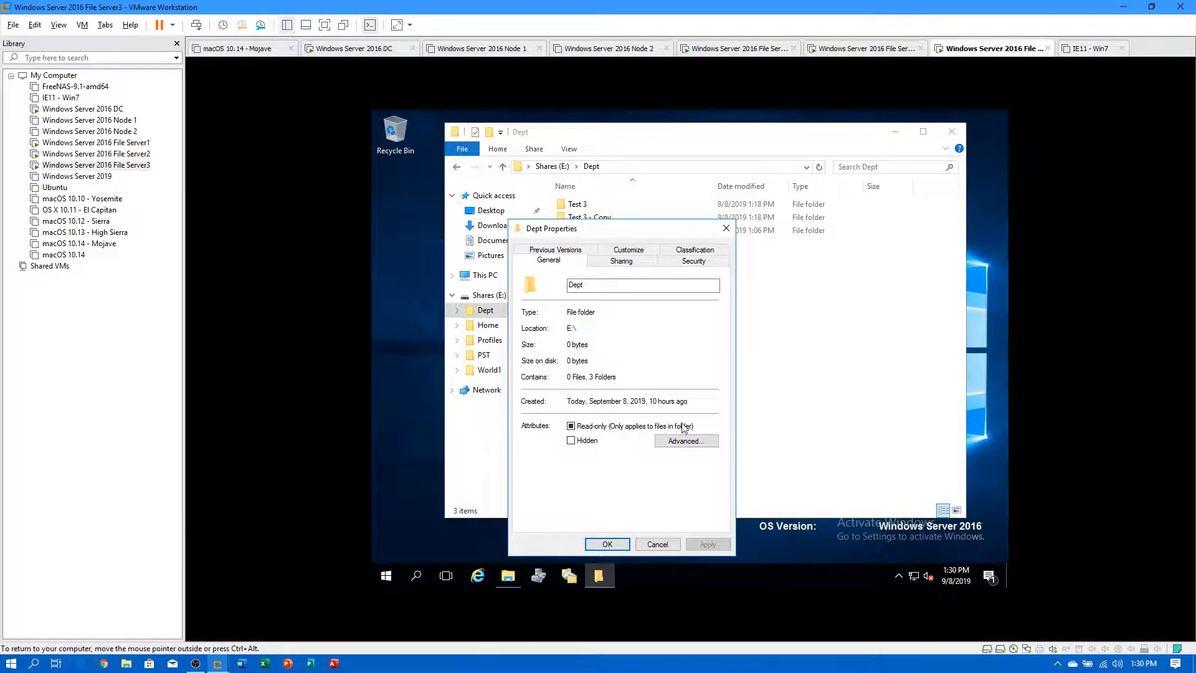
{"action": "left_click", "coordinate": [565, 251]}
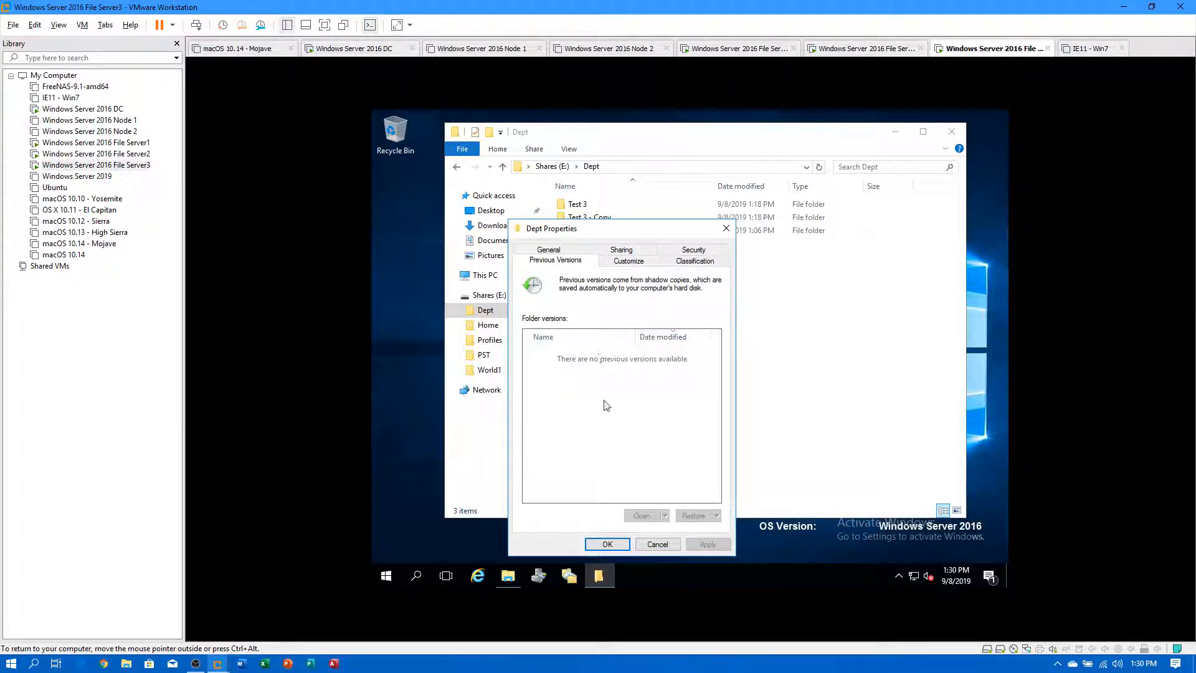
{"action": "left_click", "coordinate": [652, 547]}
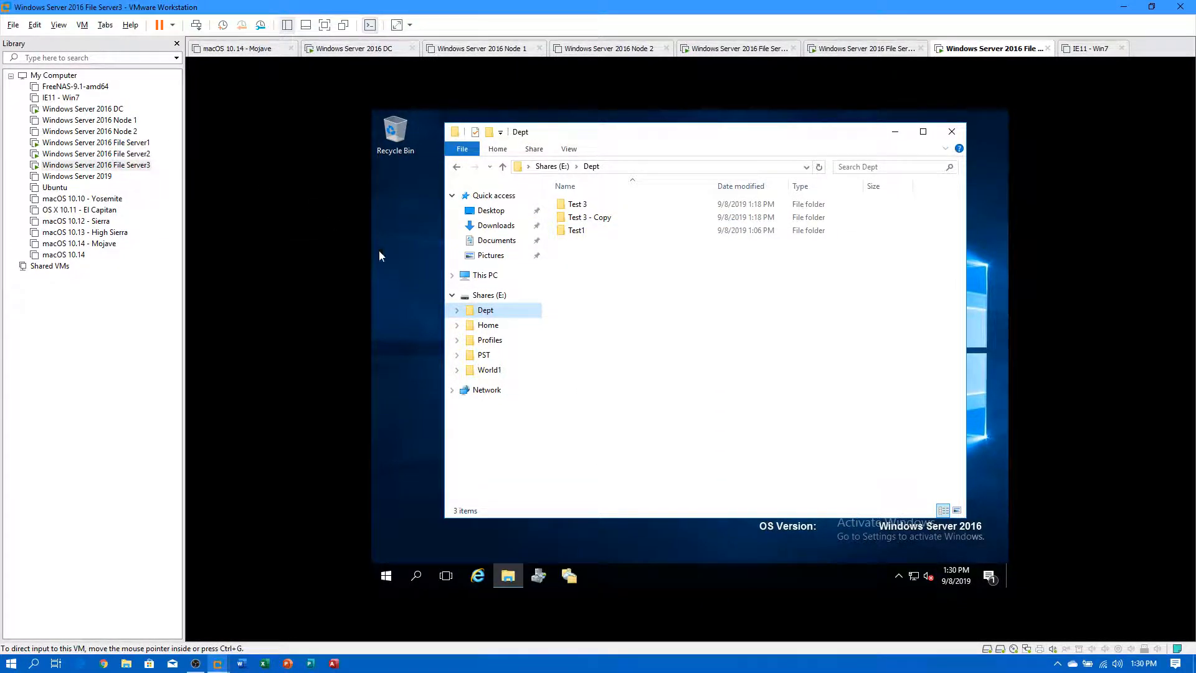
On File Server1, launch Disk Management from a 'disk management' search and move its window into view.
{"action": "left_click", "coordinate": [134, 143]}
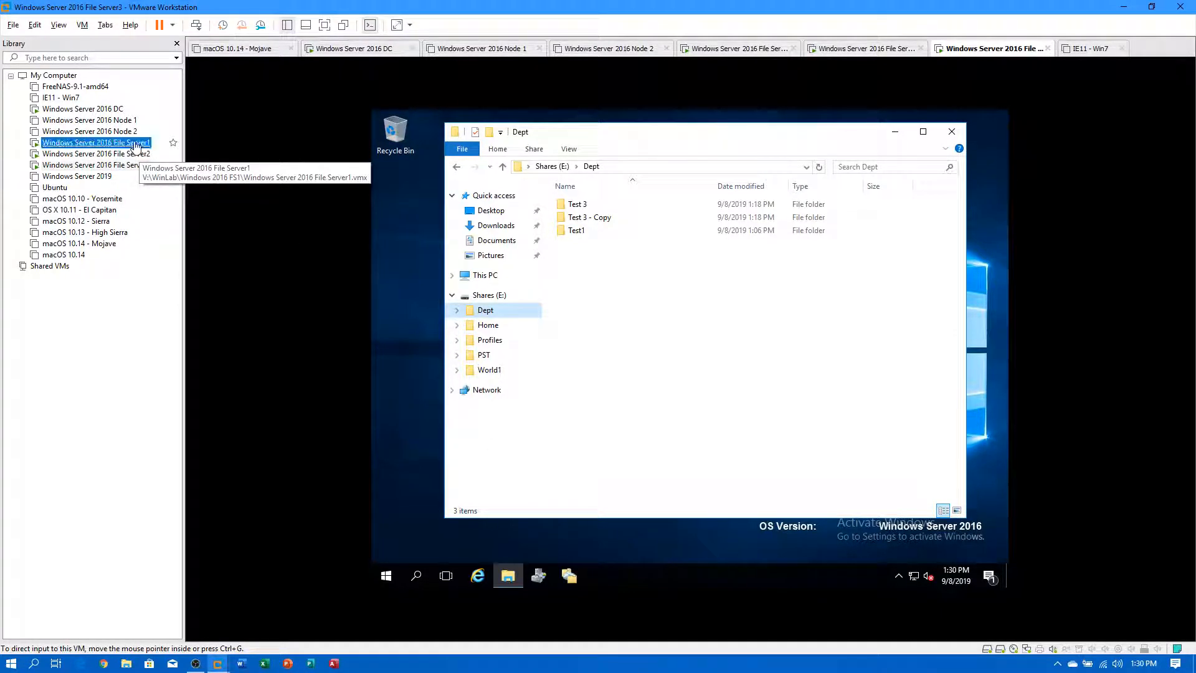
{"action": "left_click", "coordinate": [387, 575]}
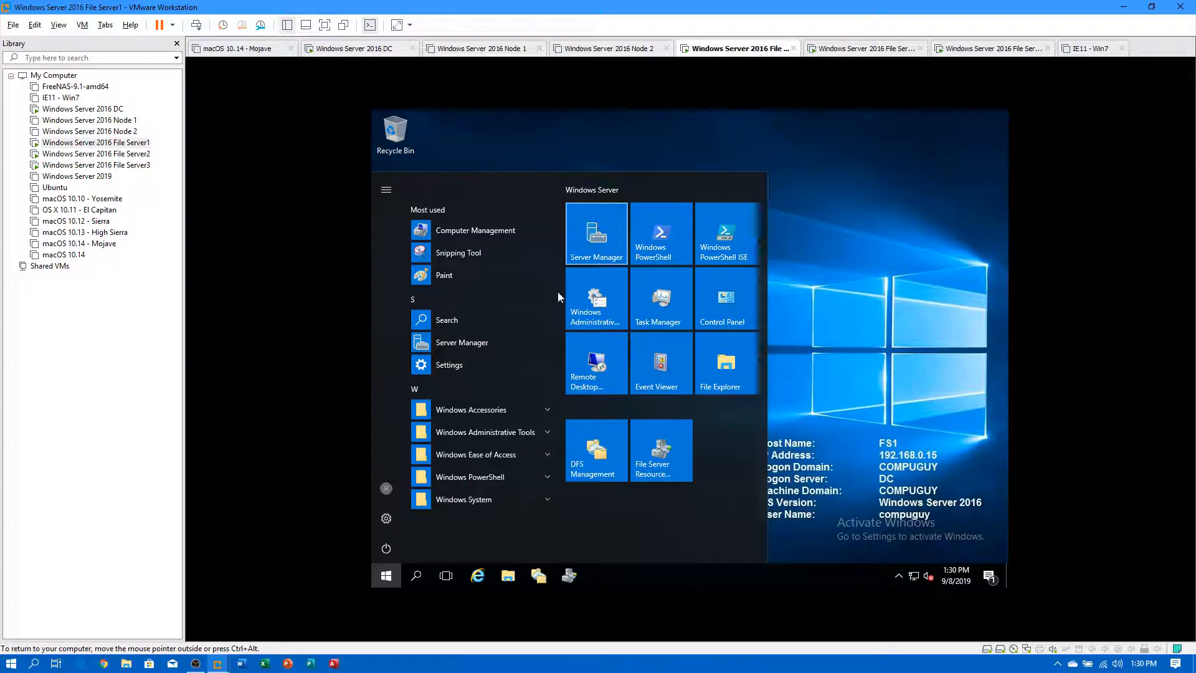
{"action": "type", "text": "disk m"}
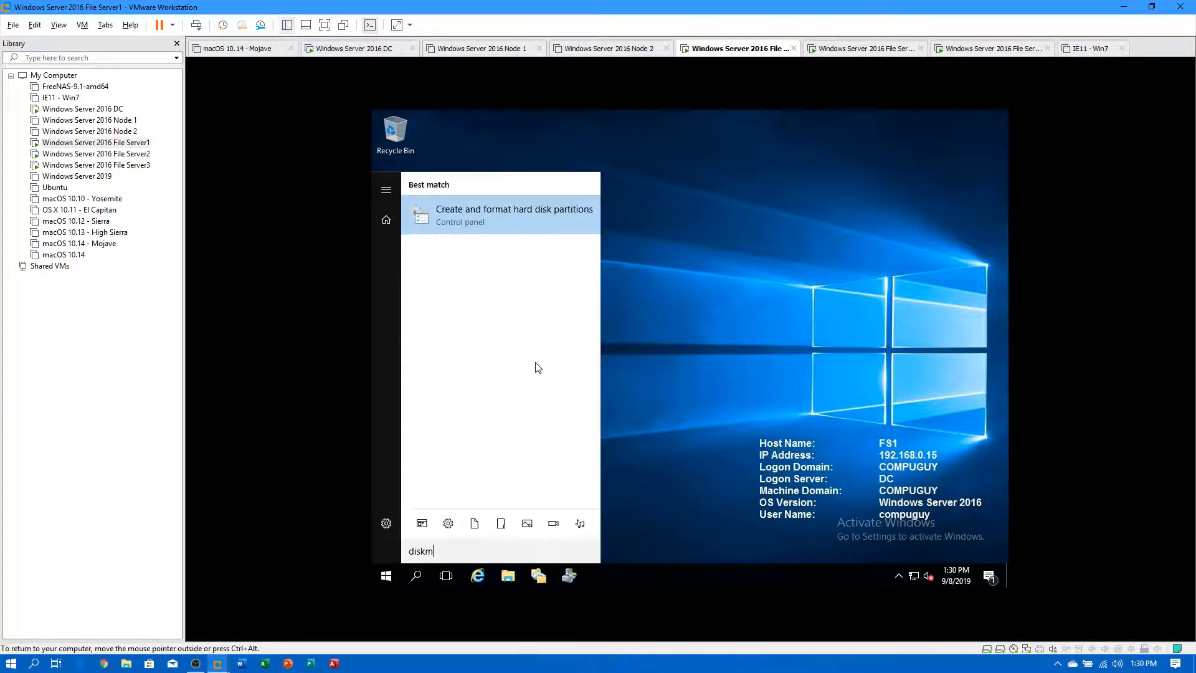
{"action": "type", "text": "an"}
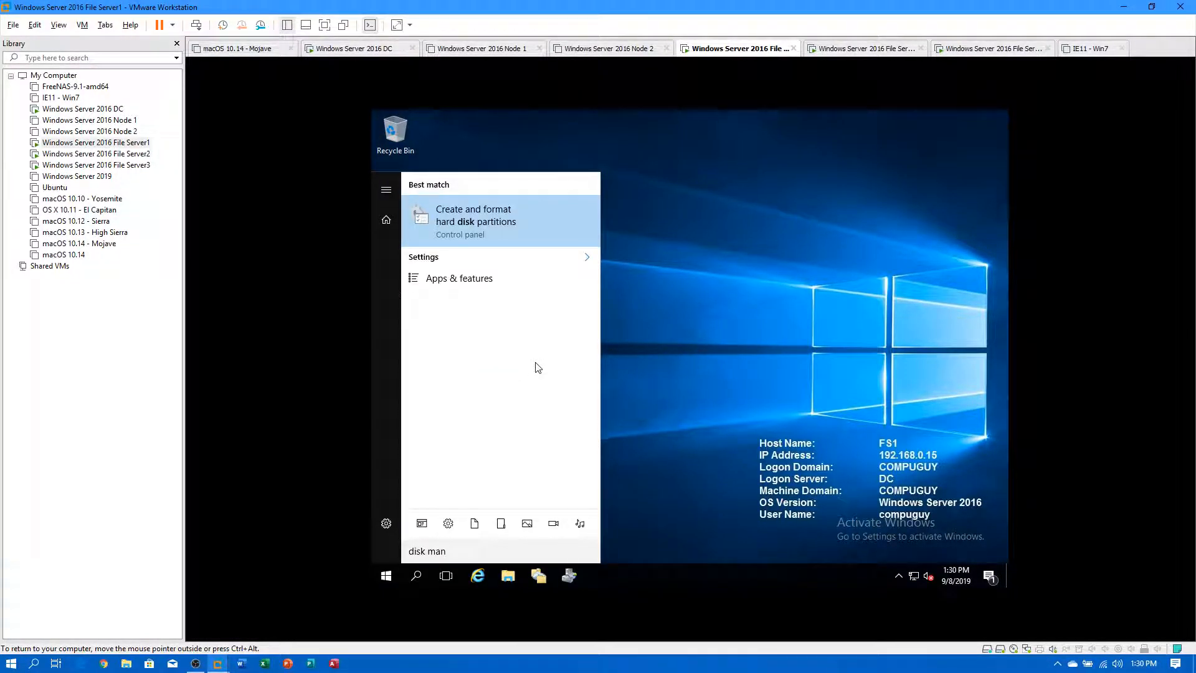
{"action": "type", "text": "agem"}
{"action": "key", "text": "Return"}
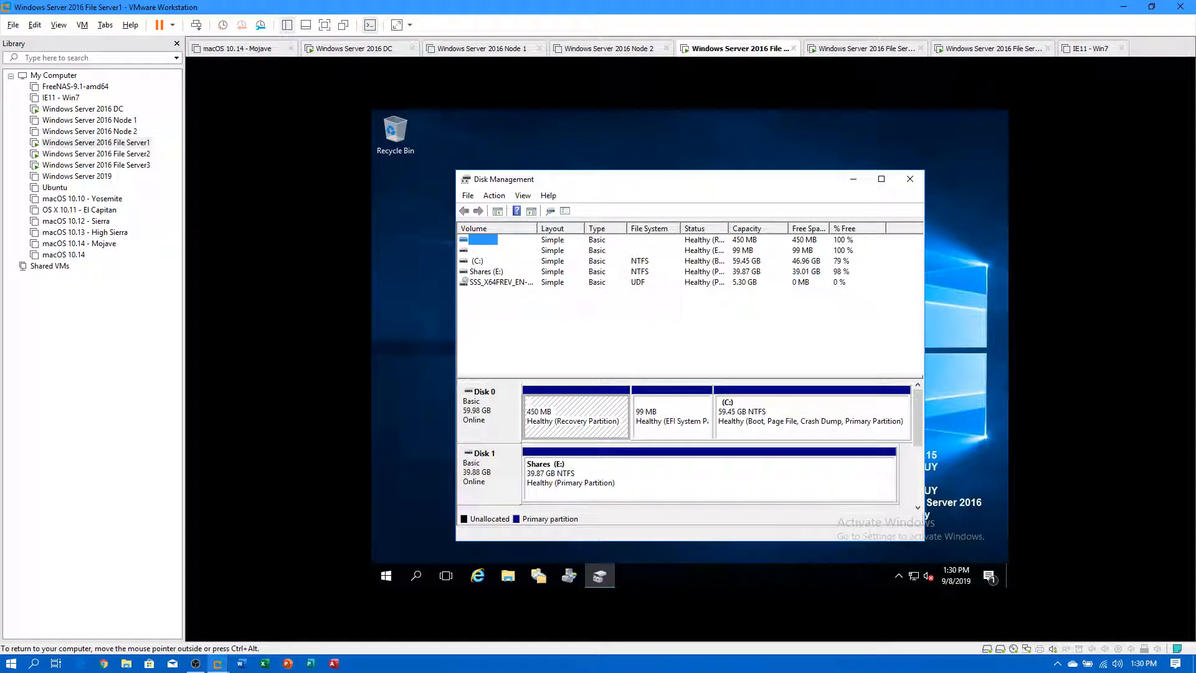
{"action": "left_click_drag", "start_coordinate": [619, 184], "coordinate": [645, 144]}
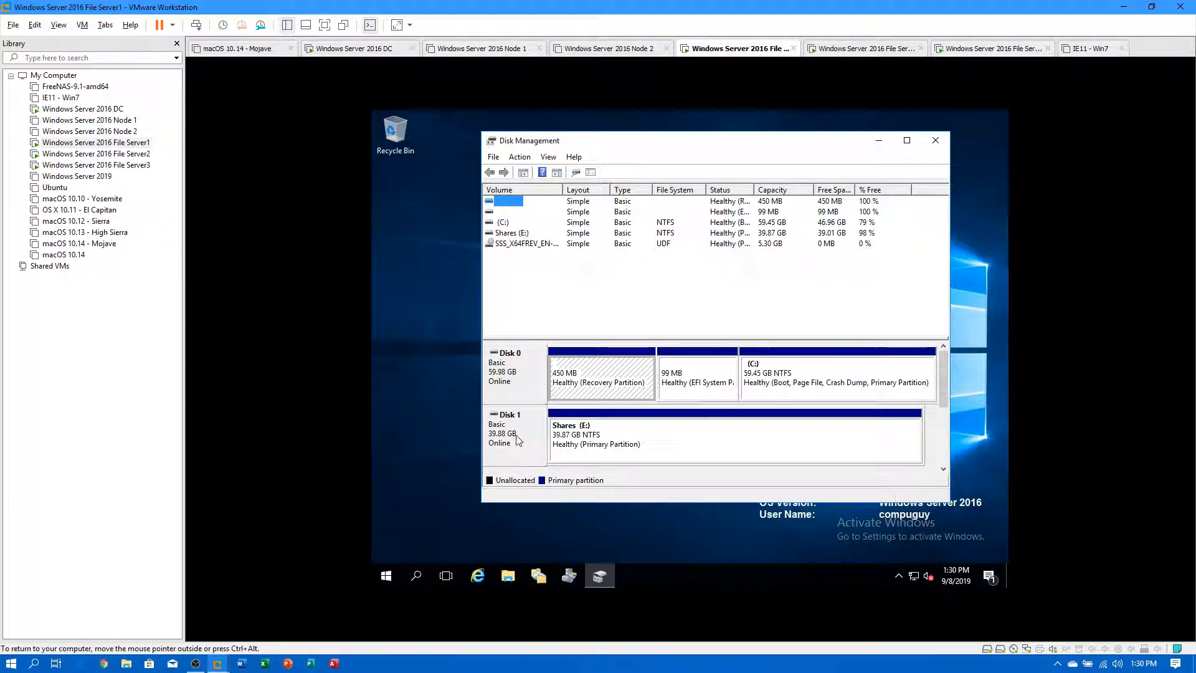
Enable shadow copies on FS1's Shares (E:) volume and open its settings showing the 4082 MB limit.
{"action": "left_click", "coordinate": [672, 436]}
{"action": "right_click", "coordinate": [682, 430]}
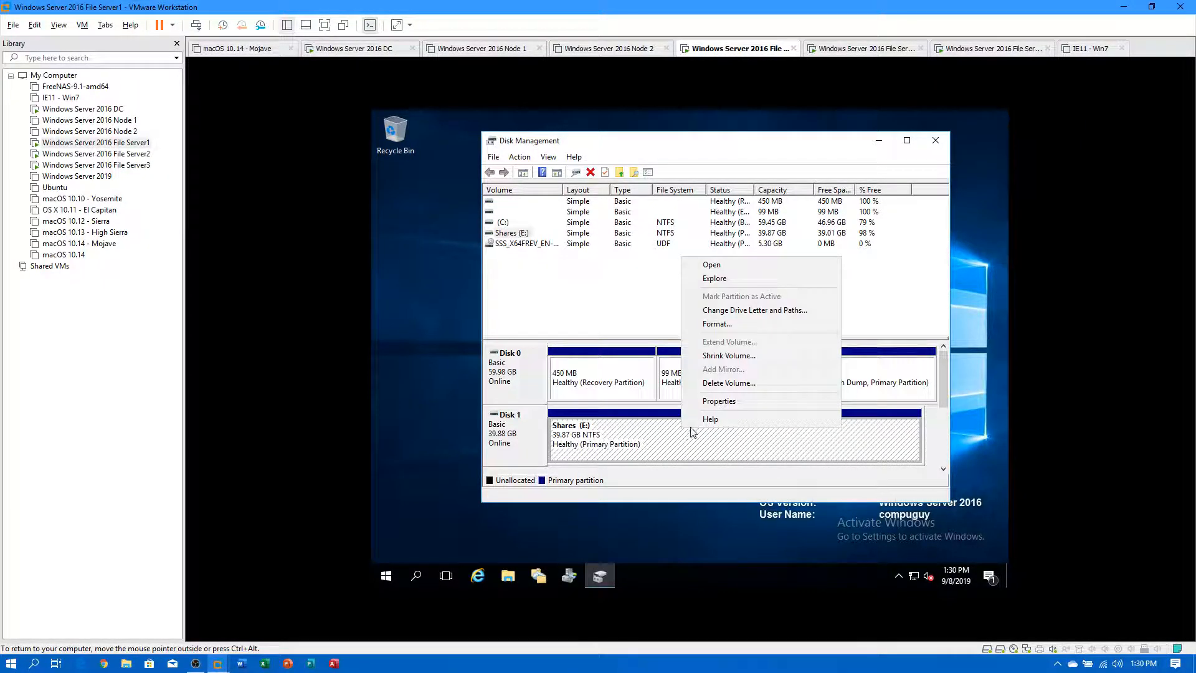
{"action": "left_click", "coordinate": [718, 402]}
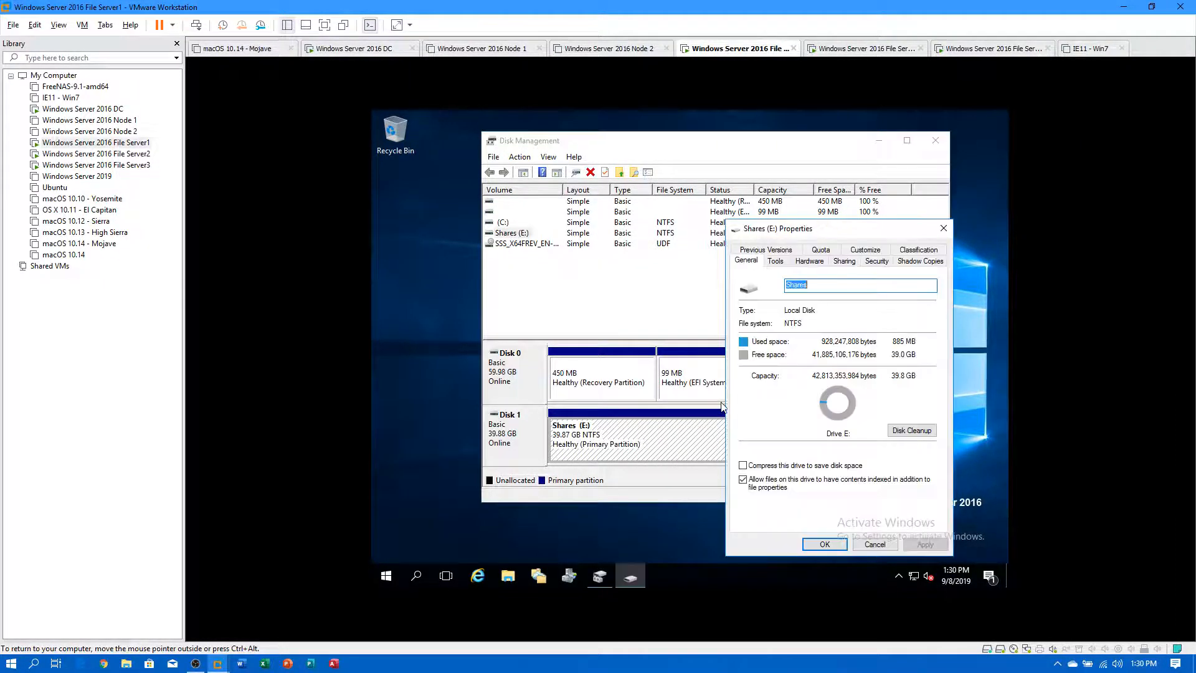
{"action": "left_click", "coordinate": [910, 265]}
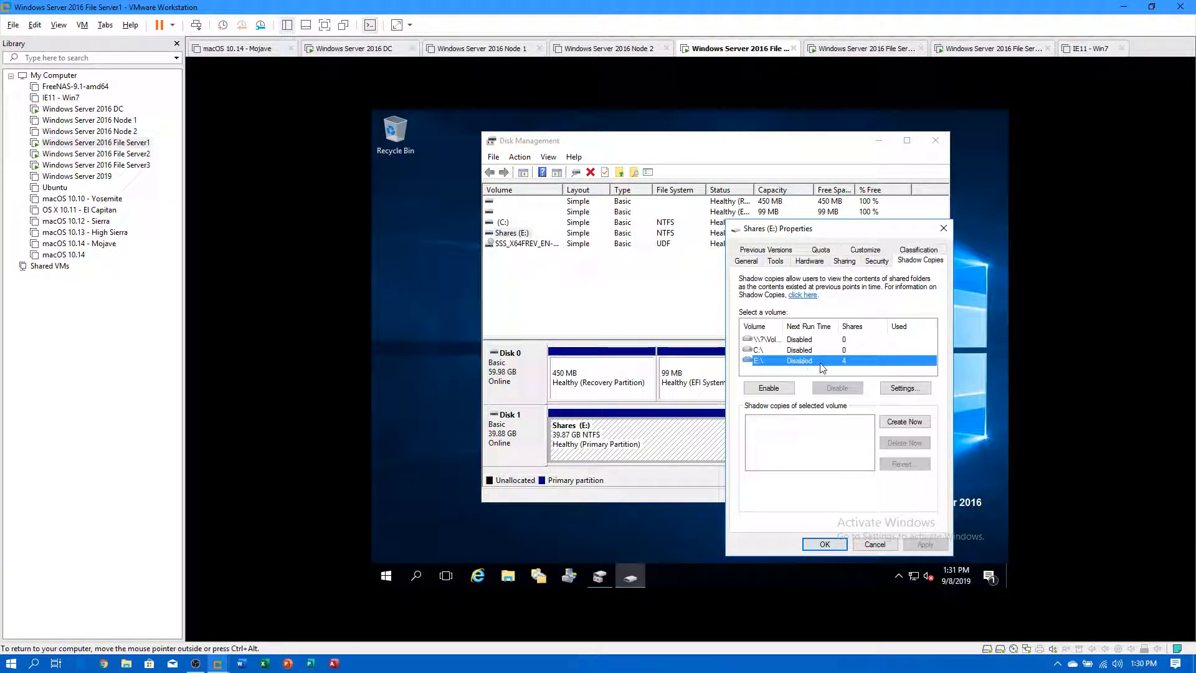
{"action": "left_click", "coordinate": [769, 388]}
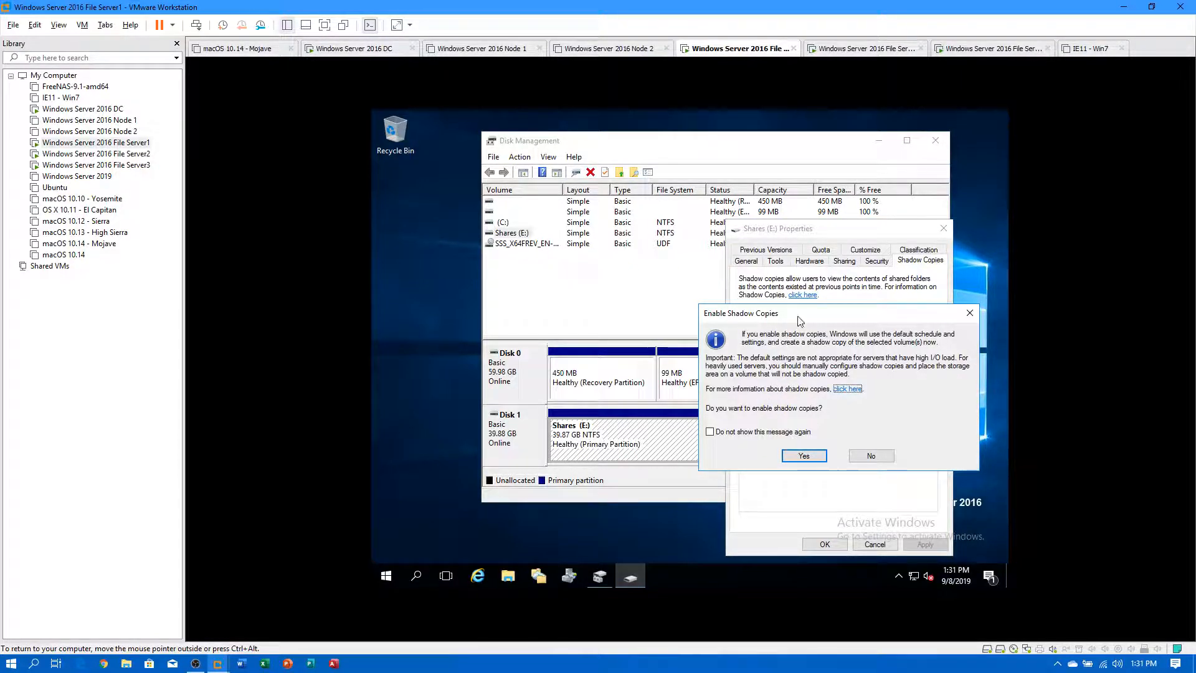
{"action": "left_click", "coordinate": [797, 456]}
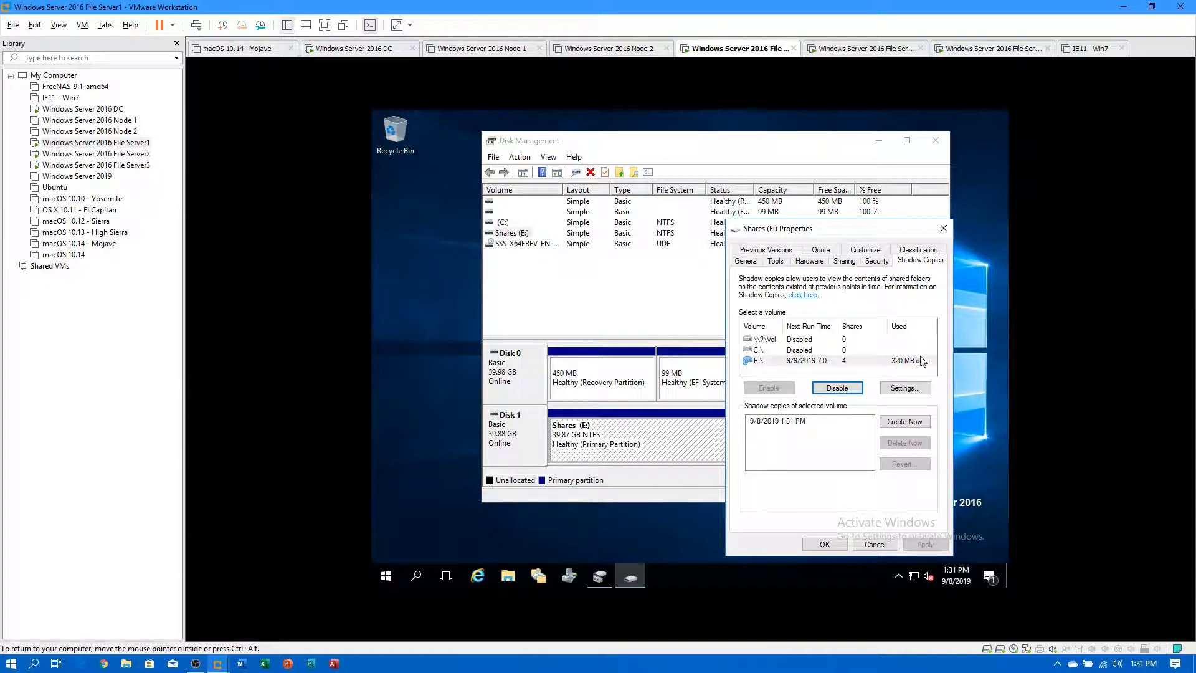
{"action": "left_click", "coordinate": [904, 387]}
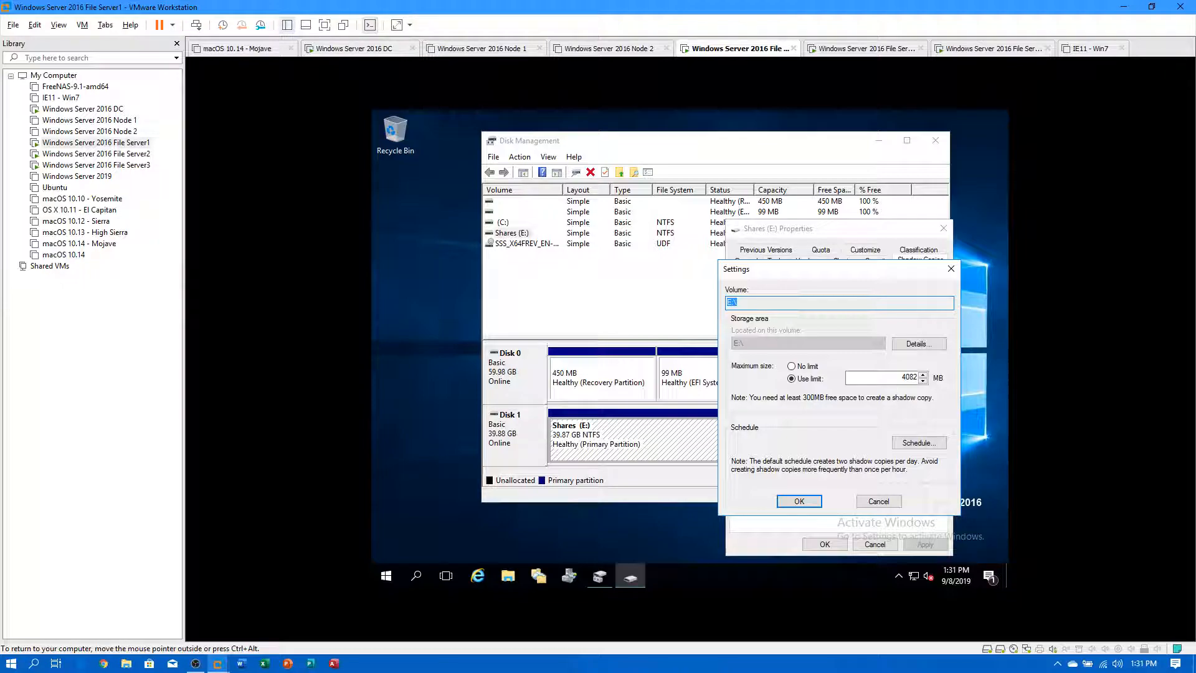
Accept the E: shadow copy settings and close the Shares (E:) Properties on File Server1.
{"action": "left_click", "coordinate": [903, 377]}
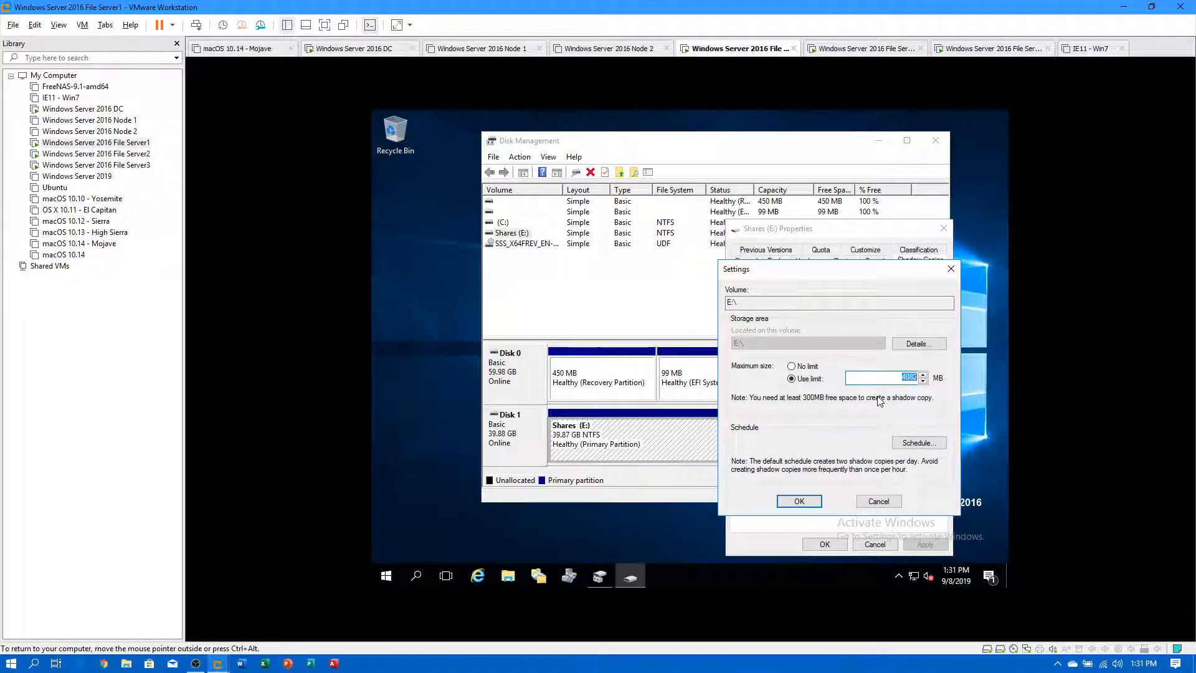
{"action": "left_click", "coordinate": [817, 502]}
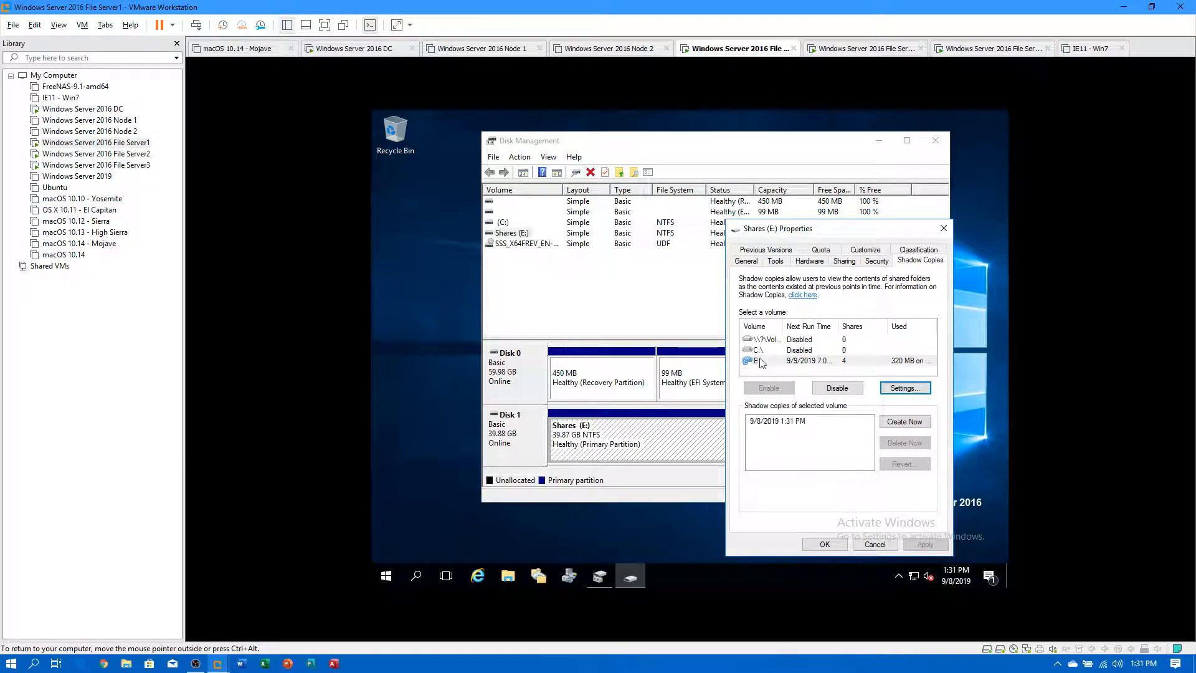
{"action": "left_click", "coordinate": [823, 544]}
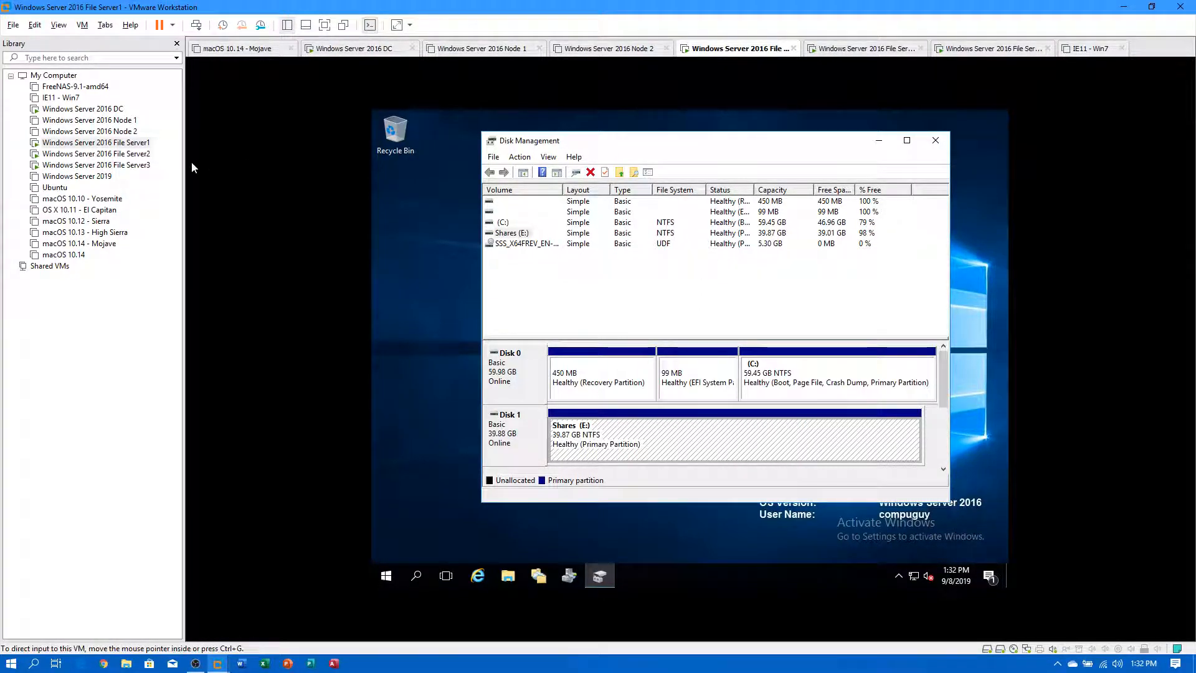
Switch to File Server2 and launch Disk Management from a 'disk man' search.
{"action": "left_click", "coordinate": [133, 154]}
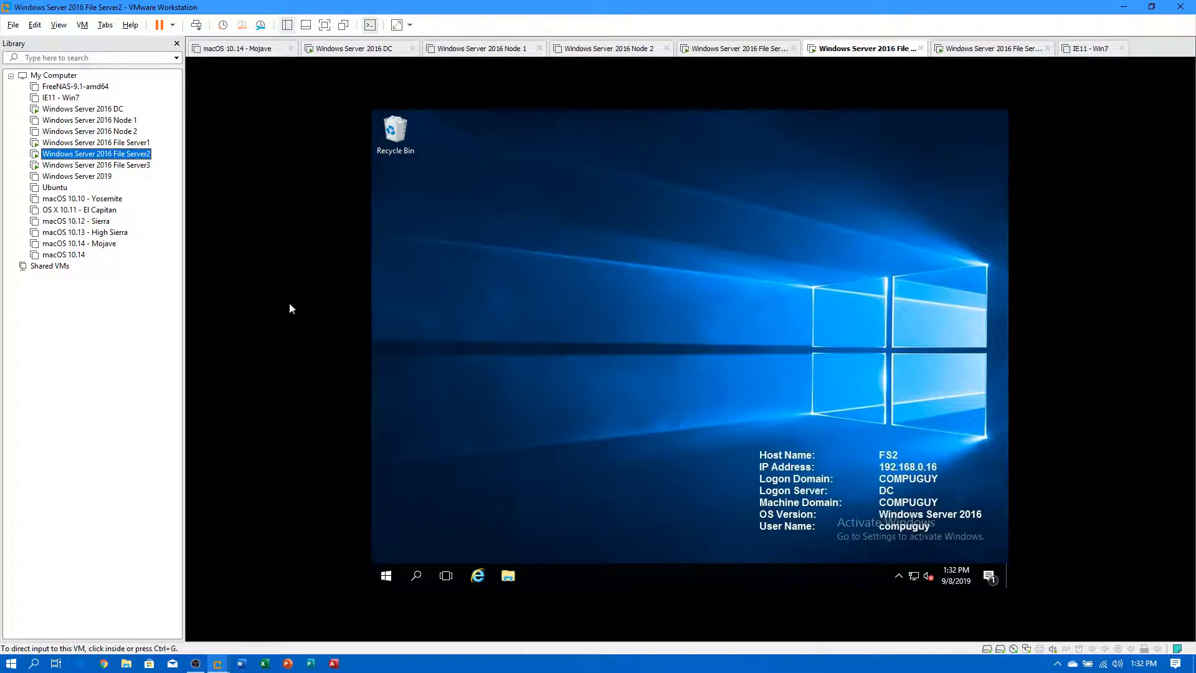
{"action": "left_click", "coordinate": [387, 577]}
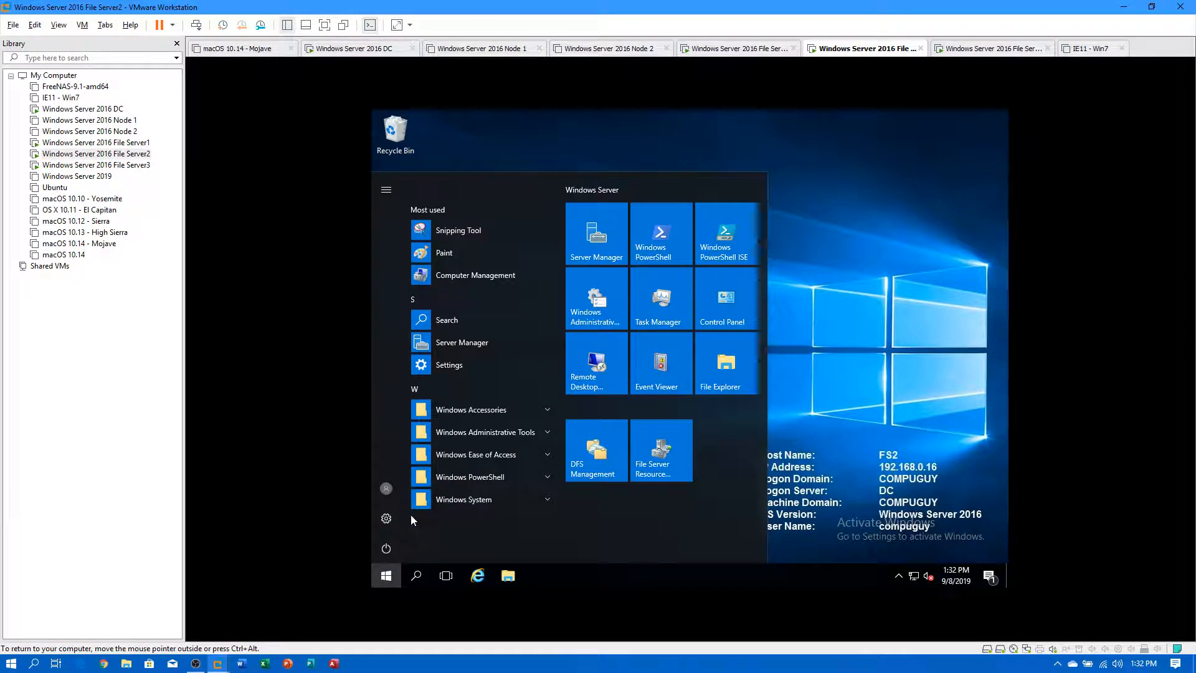
{"action": "type", "text": "disk manage"}
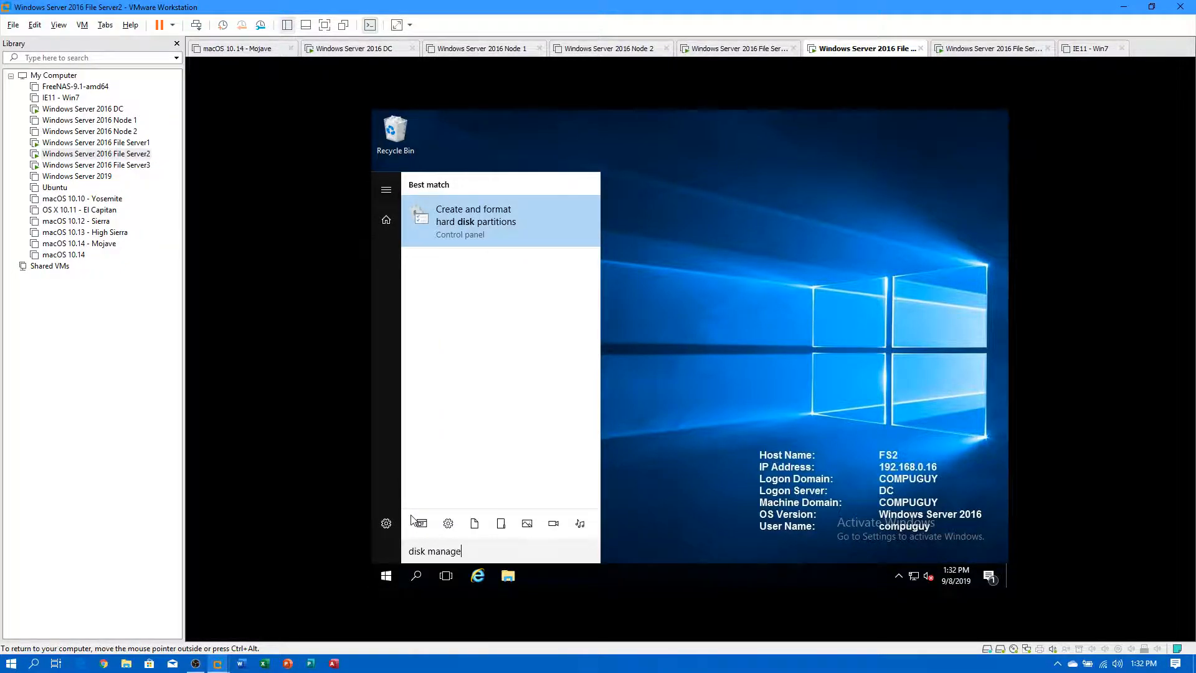
{"action": "key", "text": "Return"}
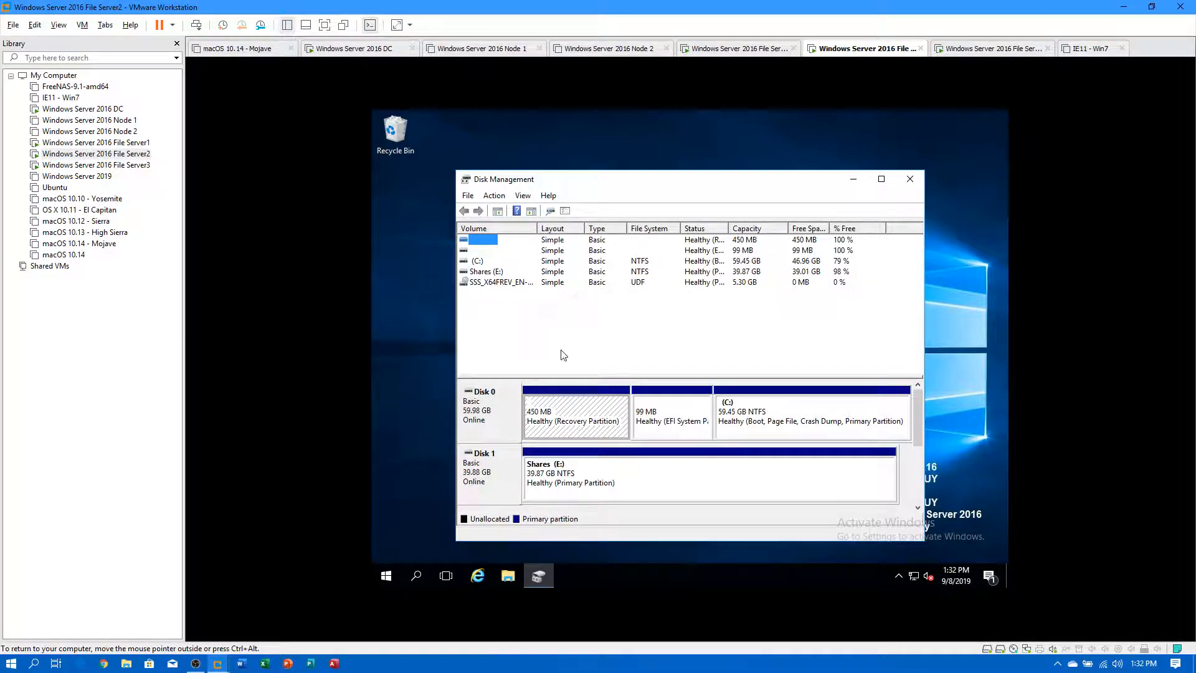
Enable shadow copies on File Server2's Shares (E:) volume and close its properties.
{"action": "left_click", "coordinate": [653, 468]}
{"action": "right_click", "coordinate": [652, 468]}
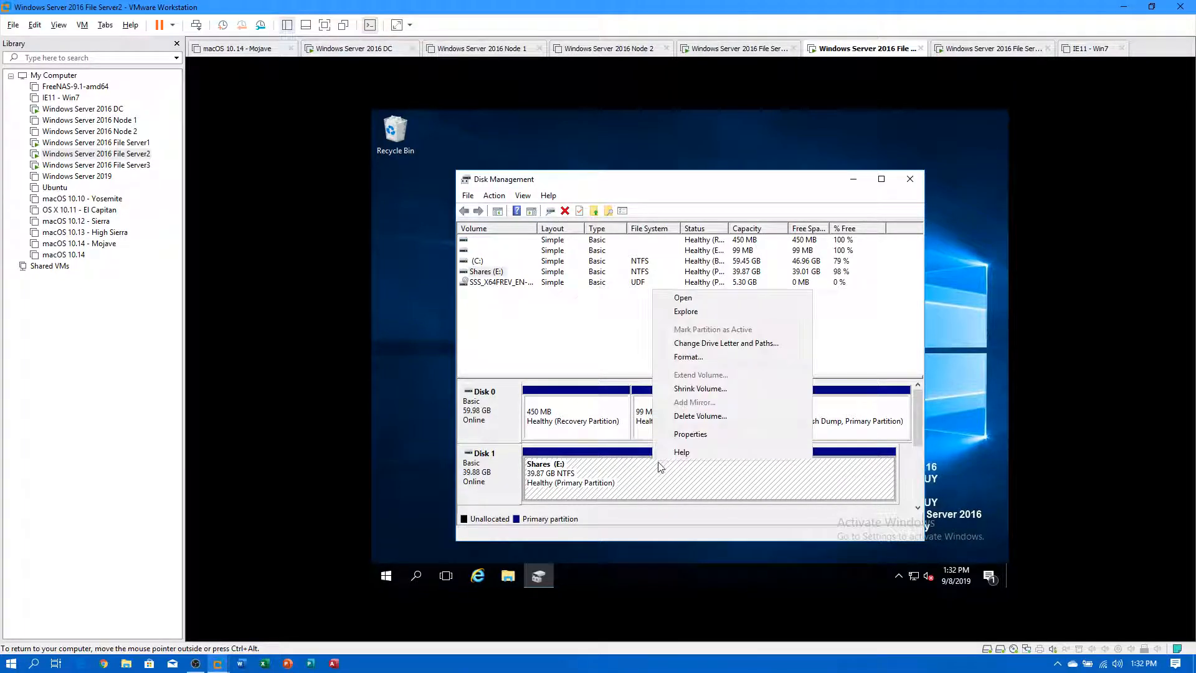
{"action": "left_click", "coordinate": [686, 434]}
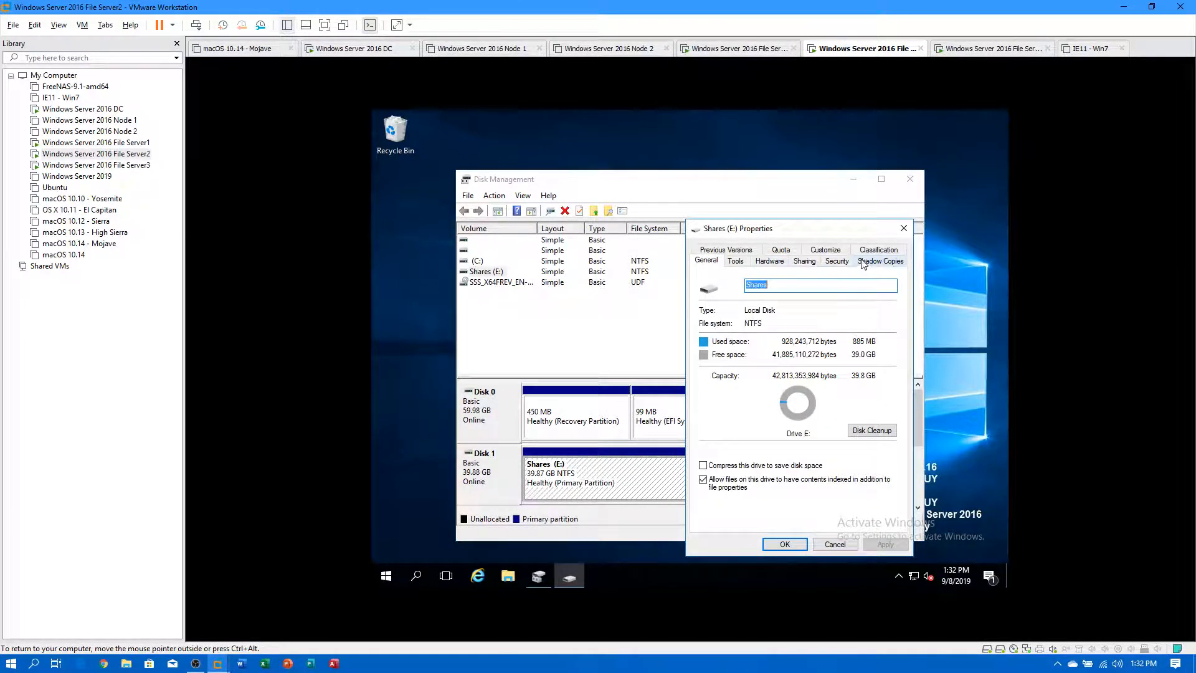
{"action": "left_click", "coordinate": [864, 262]}
{"action": "left_click", "coordinate": [750, 389]}
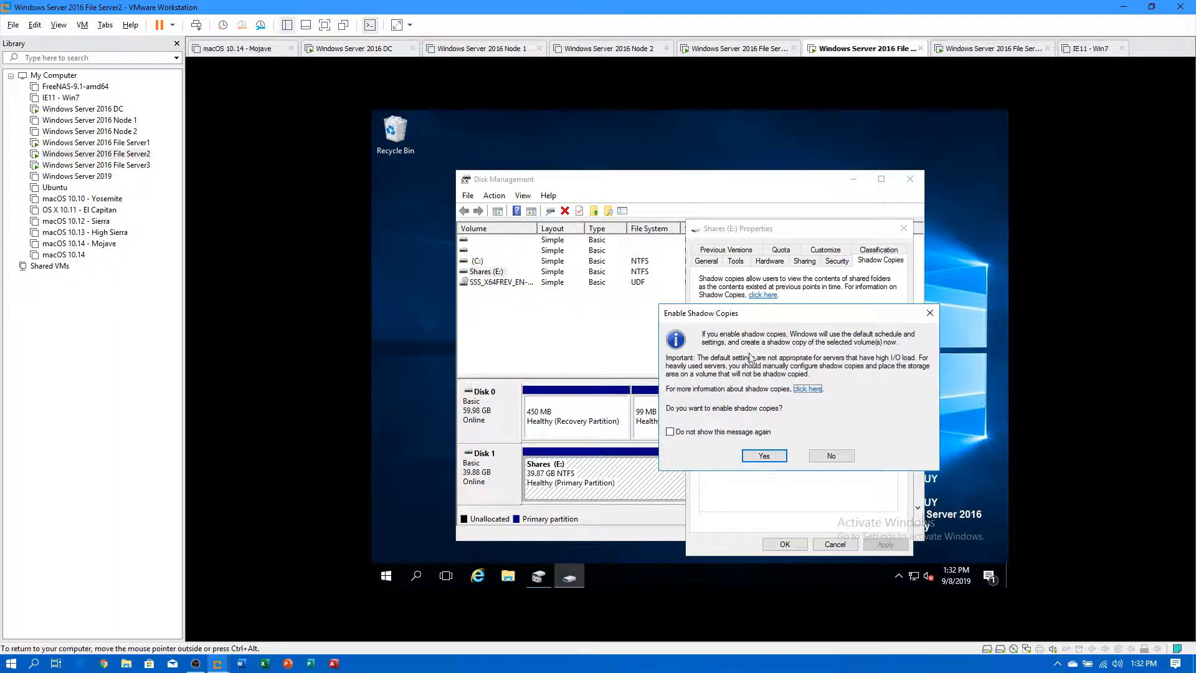
{"action": "left_click", "coordinate": [758, 457]}
{"action": "left_click", "coordinate": [785, 544]}
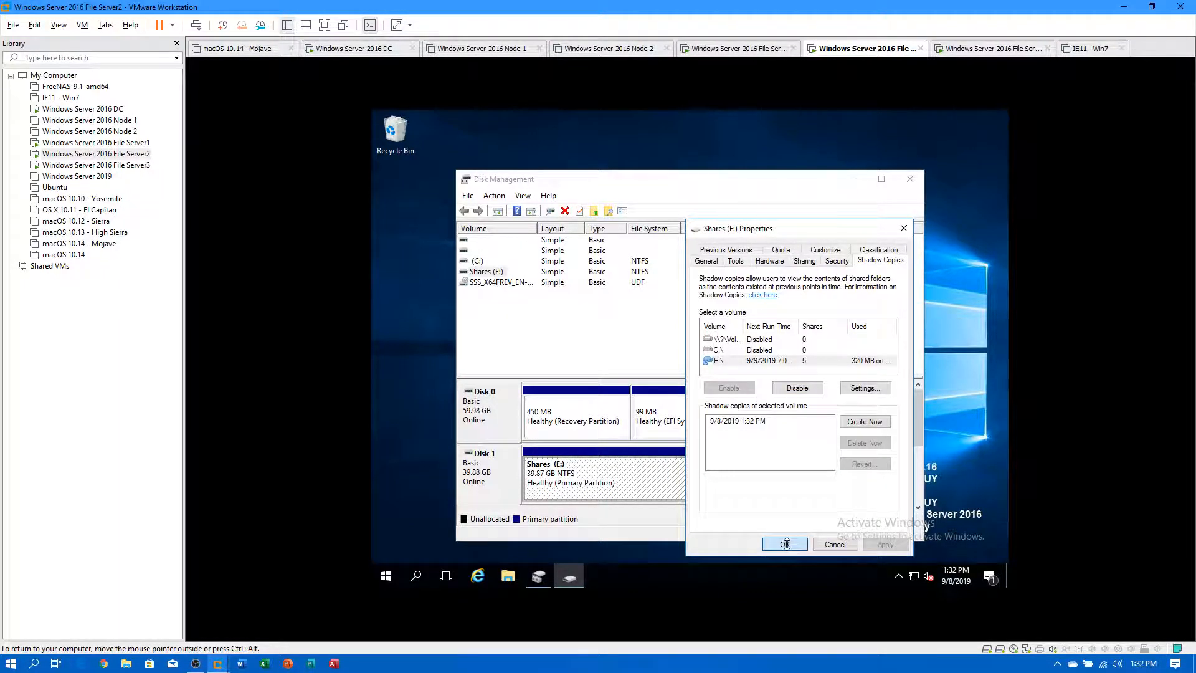
Switch to File Server3 and launch Disk Management from a 'disk manag' search.
{"action": "double_click", "coordinate": [93, 164]}
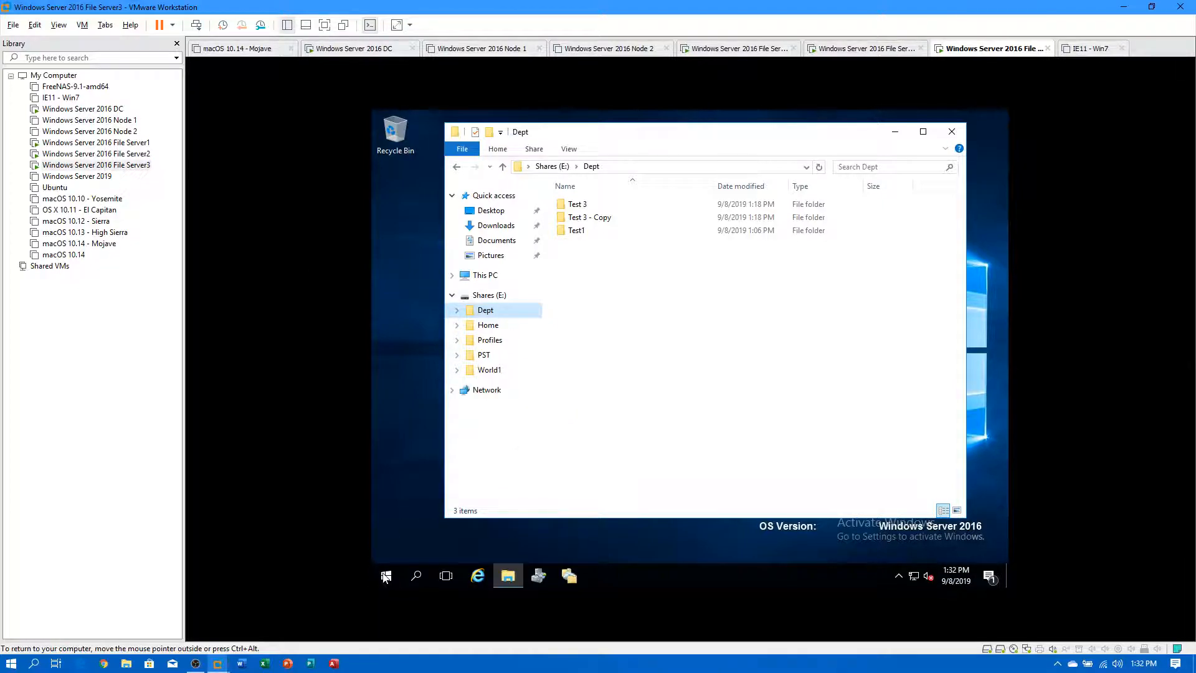
{"action": "left_click", "coordinate": [376, 566]}
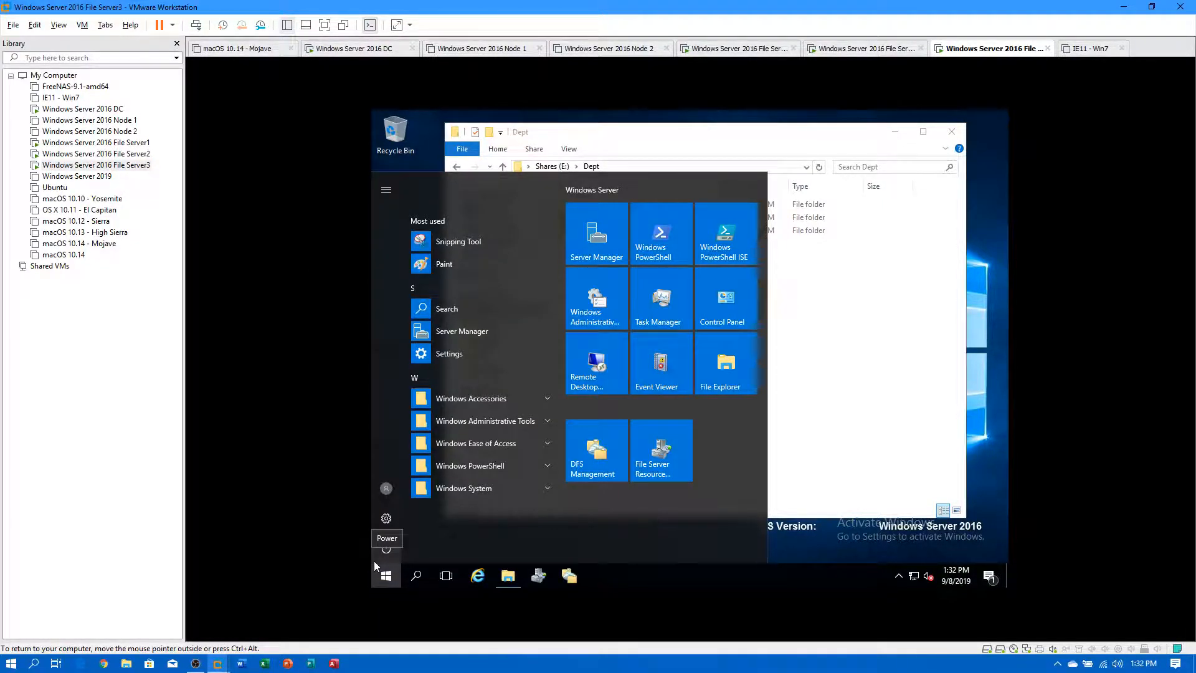
{"action": "type", "text": "disk manager"}
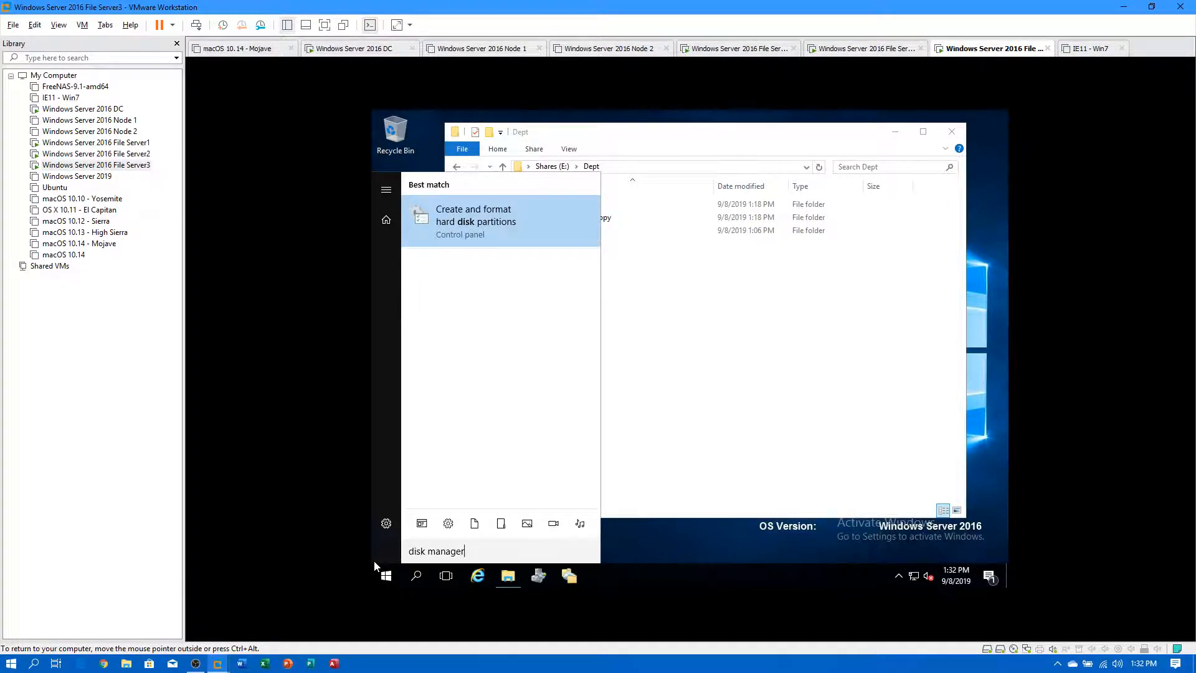
{"action": "key", "text": "Return"}
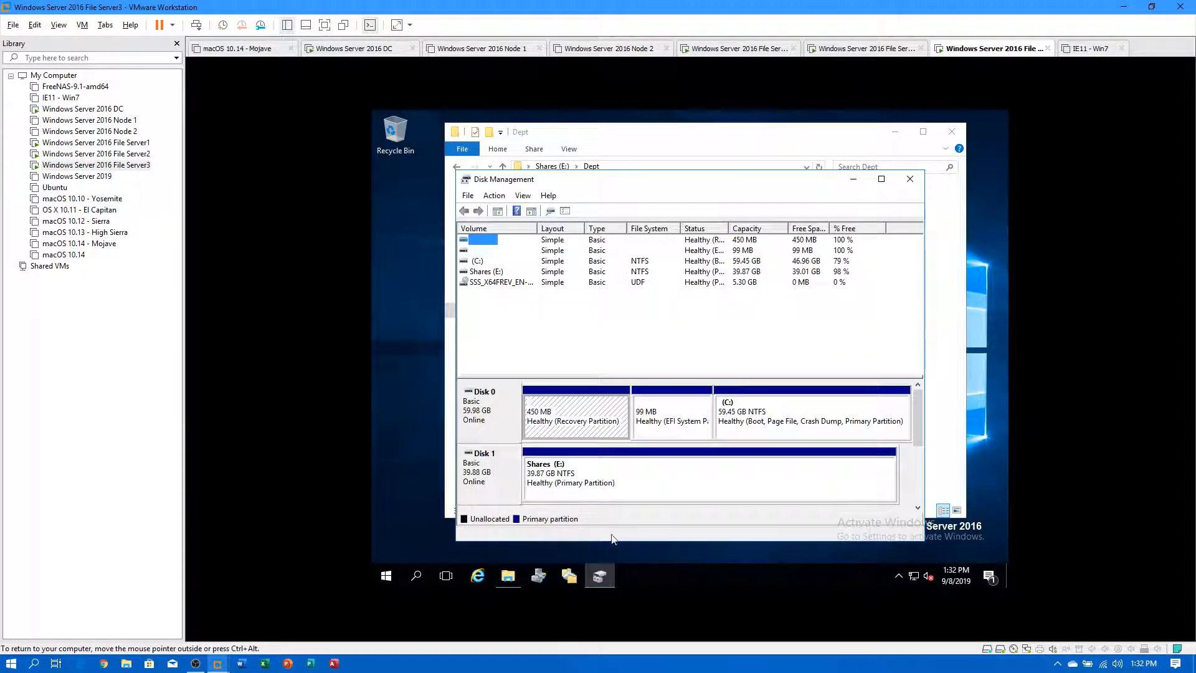
Enable shadow copies on File Server3's Shares (E:) volume and close its properties.
{"action": "right_click", "coordinate": [596, 477]}
{"action": "left_click", "coordinate": [634, 442]}
{"action": "left_click", "coordinate": [839, 262]}
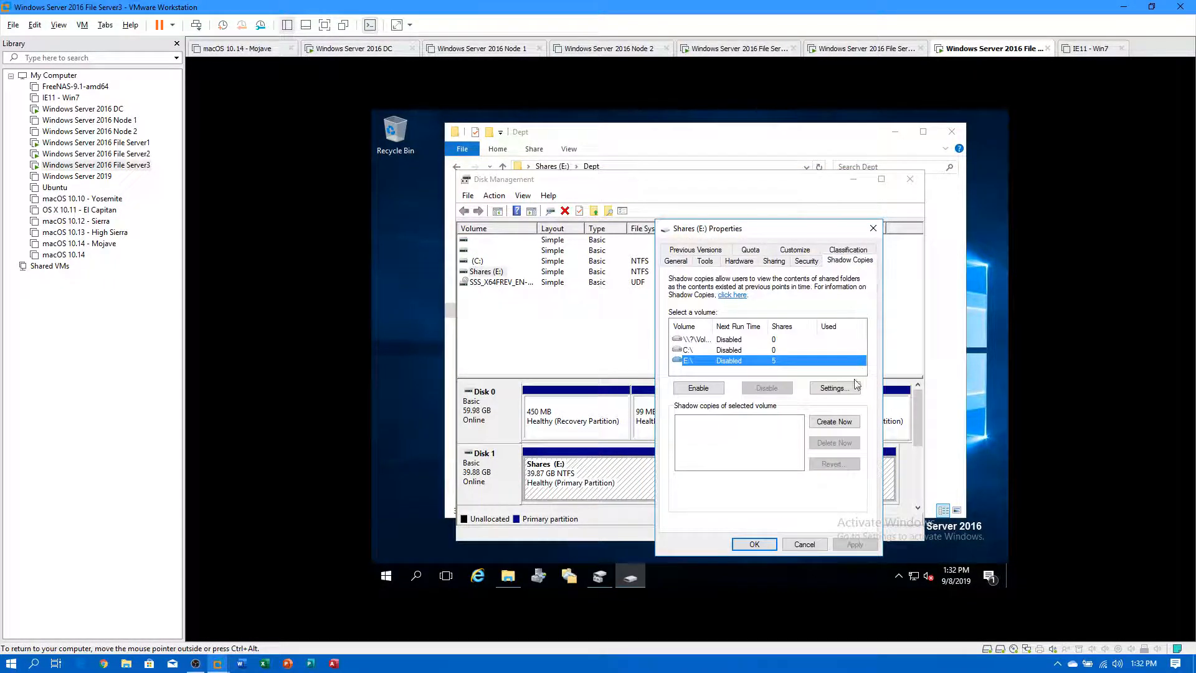
{"action": "left_click", "coordinate": [698, 387]}
{"action": "left_click", "coordinate": [737, 458]}
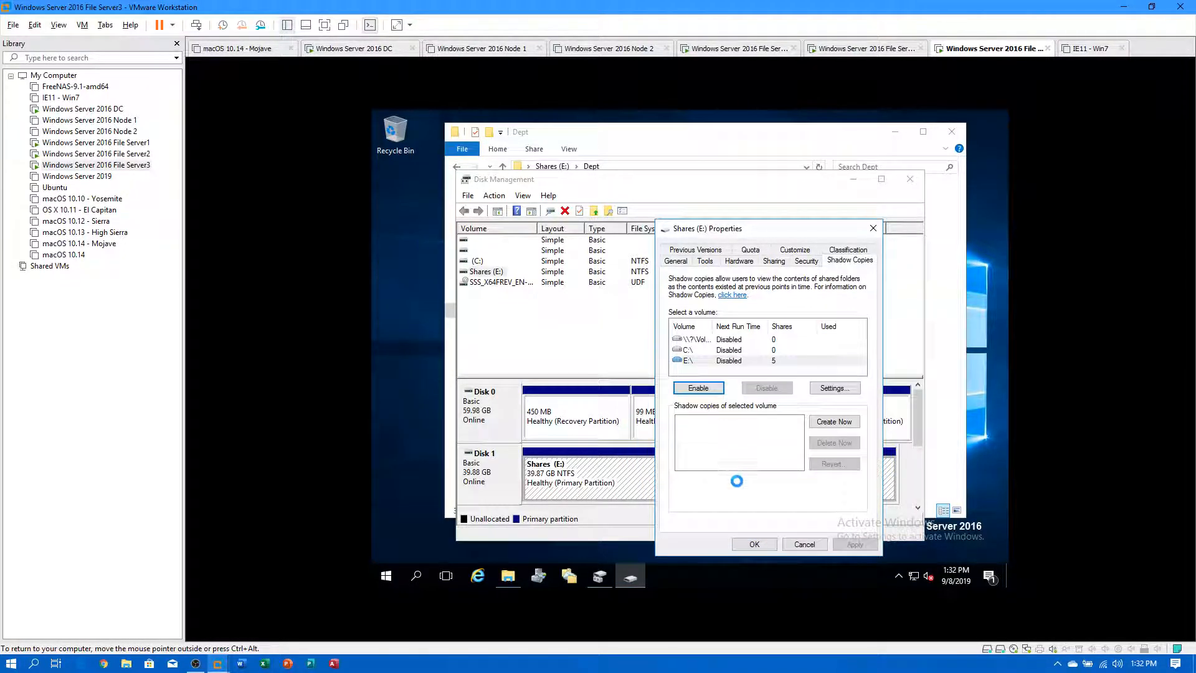
{"action": "left_click", "coordinate": [754, 545]}
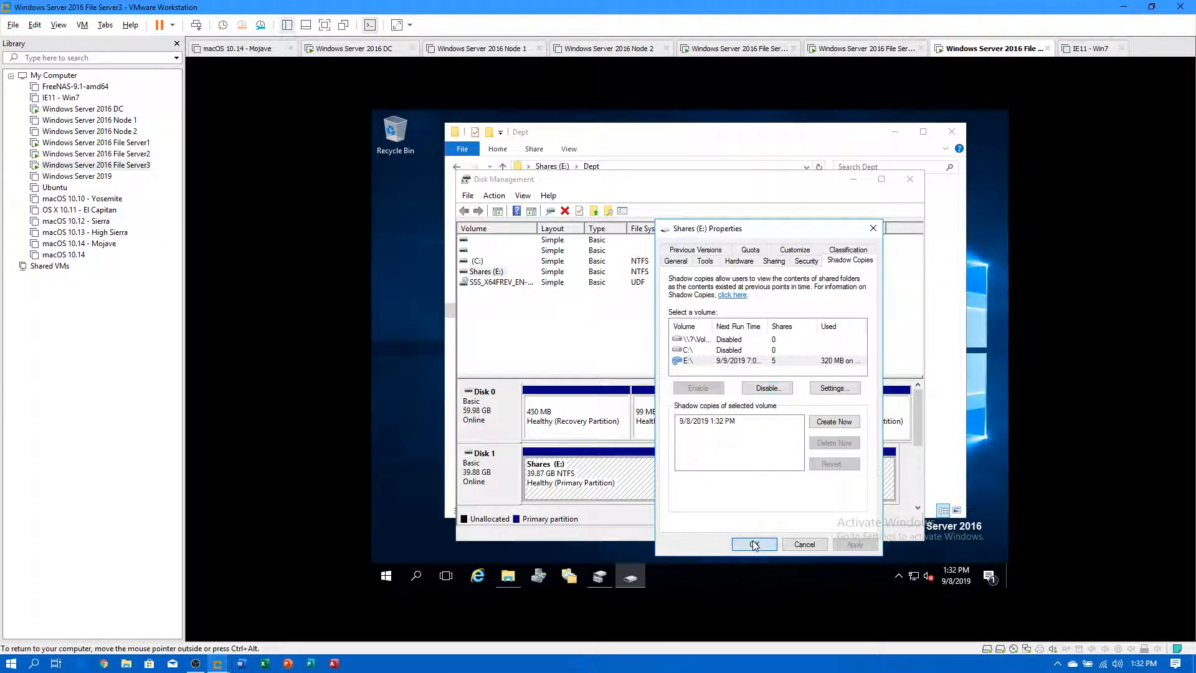
Close Disk Management and the Dept folder on File Server3, then return to File Server2.
{"action": "left_click", "coordinate": [909, 180]}
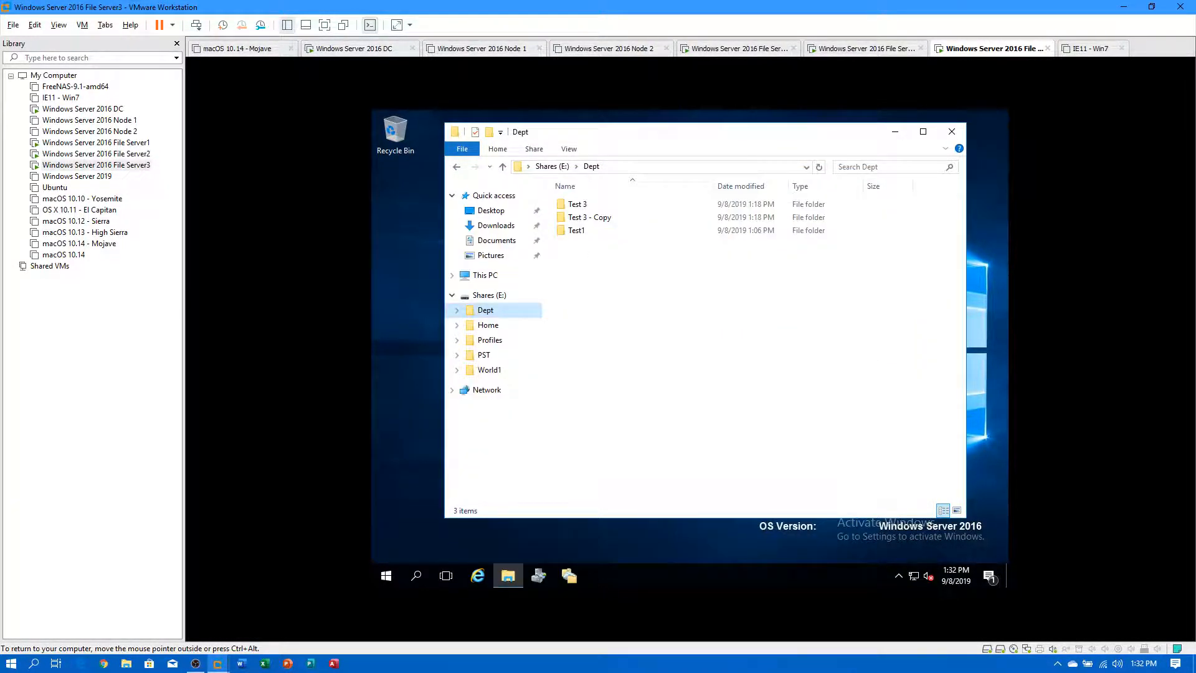
{"action": "left_click", "coordinate": [963, 139]}
{"action": "left_click", "coordinate": [148, 154]}
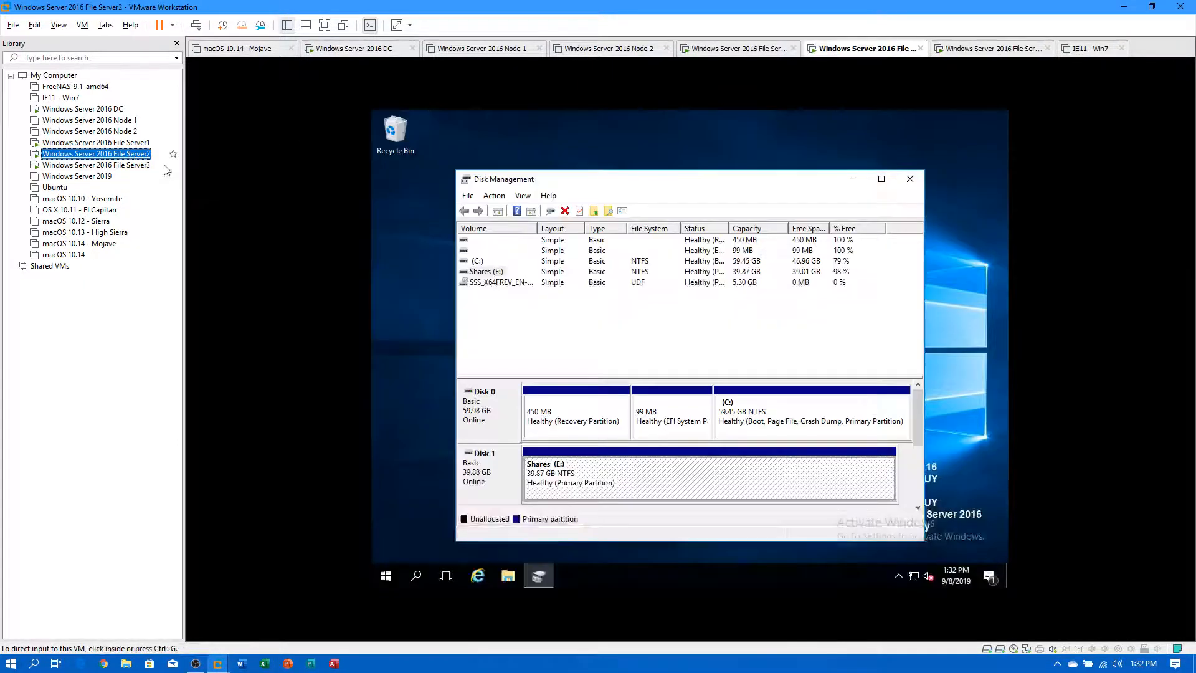
Close Disk Management on File Server2 and File Server1, then switch to the DC VM.
{"action": "left_click", "coordinate": [910, 181]}
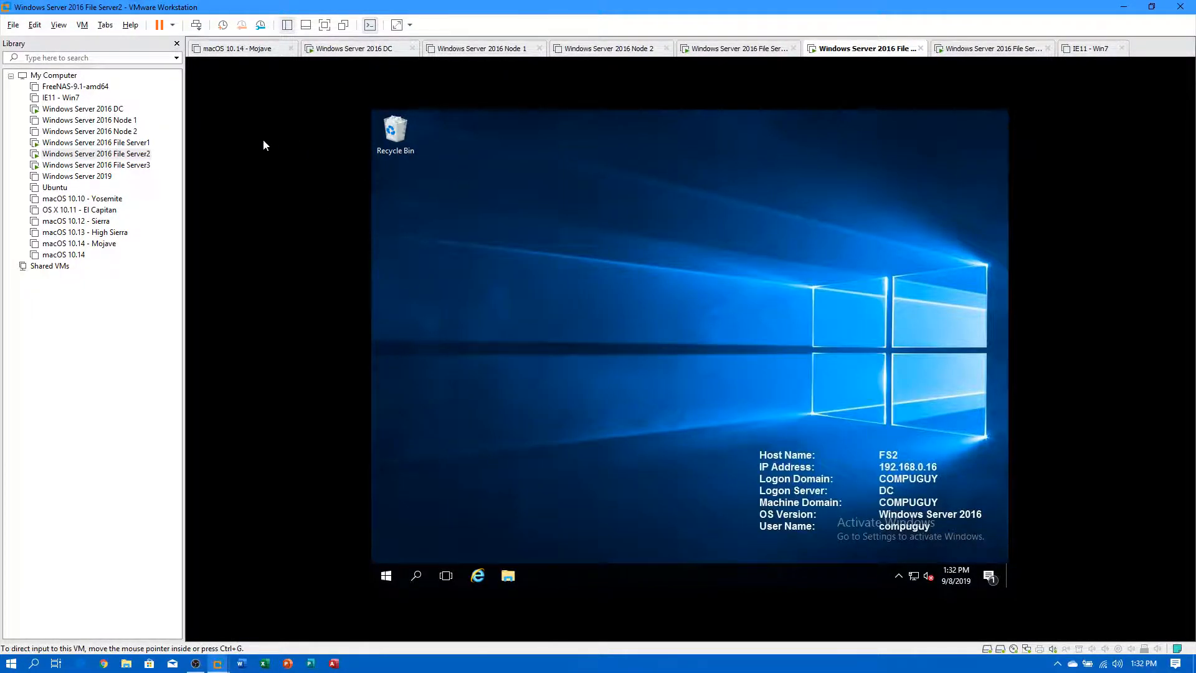
{"action": "left_click", "coordinate": [153, 144]}
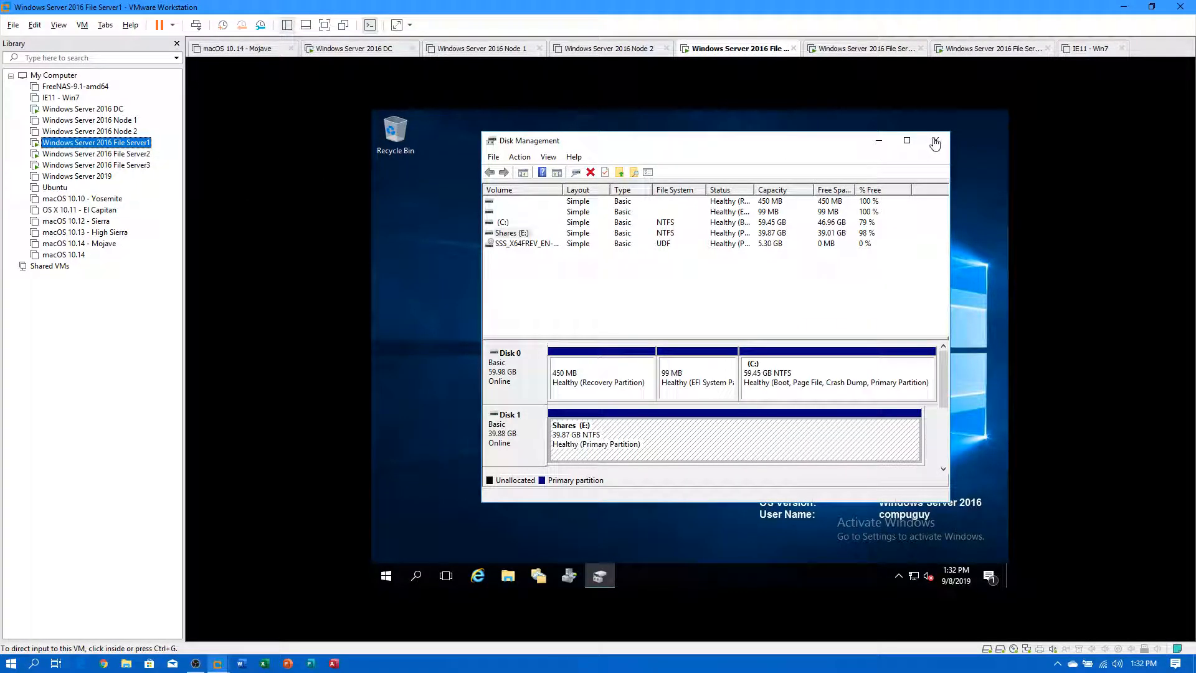
{"action": "left_click", "coordinate": [935, 140]}
{"action": "left_click", "coordinate": [141, 142]}
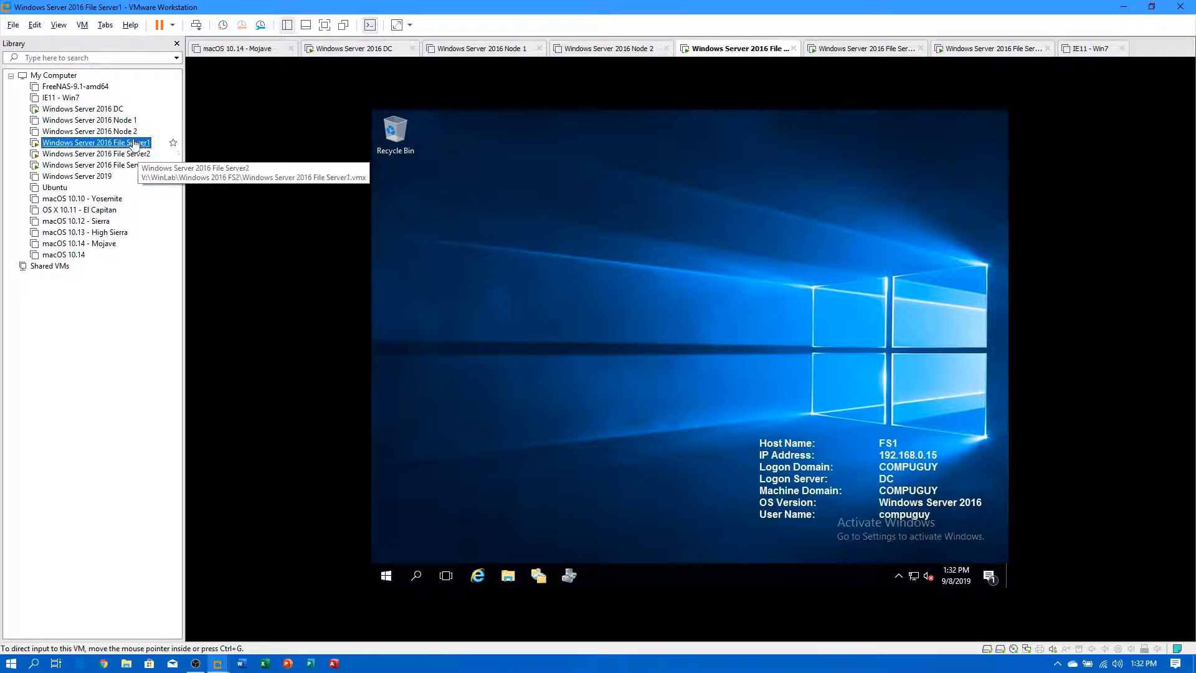
{"action": "left_click", "coordinate": [114, 111]}
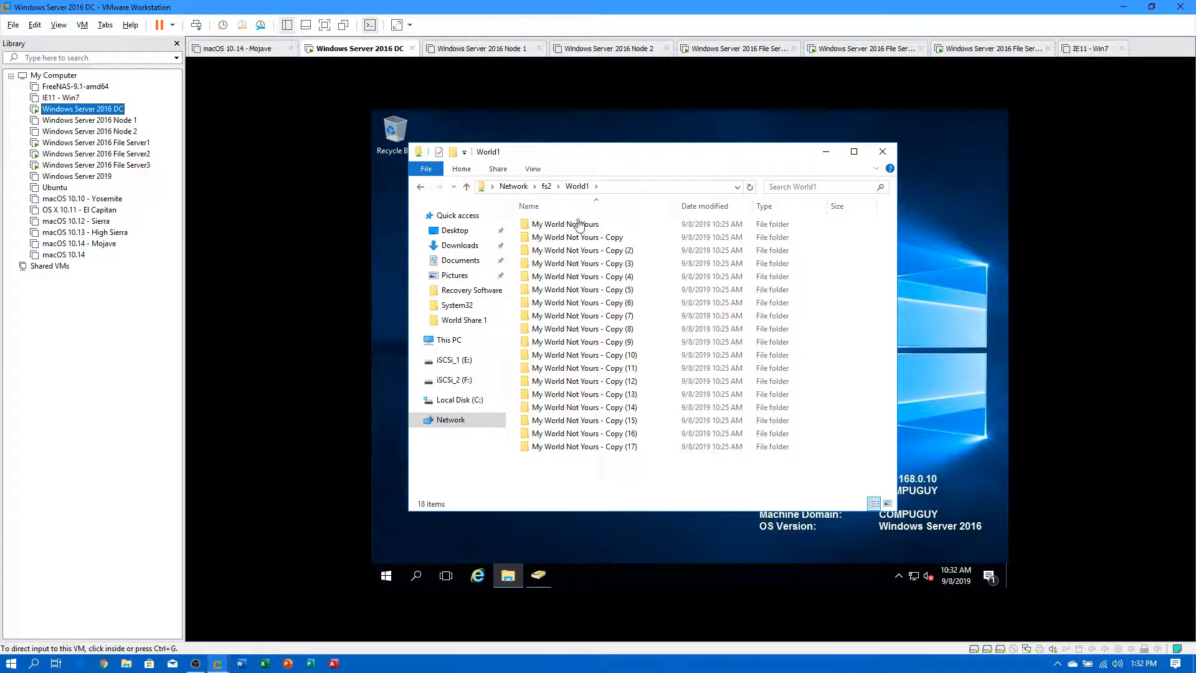
Browse from \\fs2\World1 to the \\compuguy.local\home share via the address bar.
{"action": "left_click", "coordinate": [635, 187]}
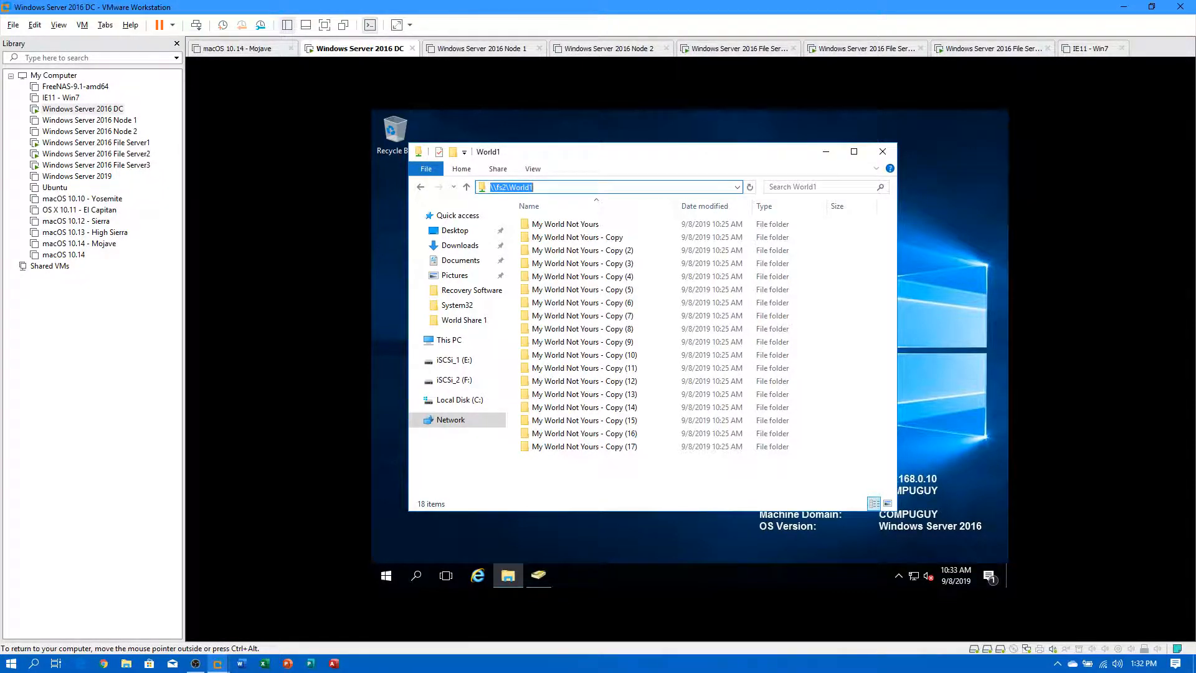
{"action": "type", "text": "\\\\"}
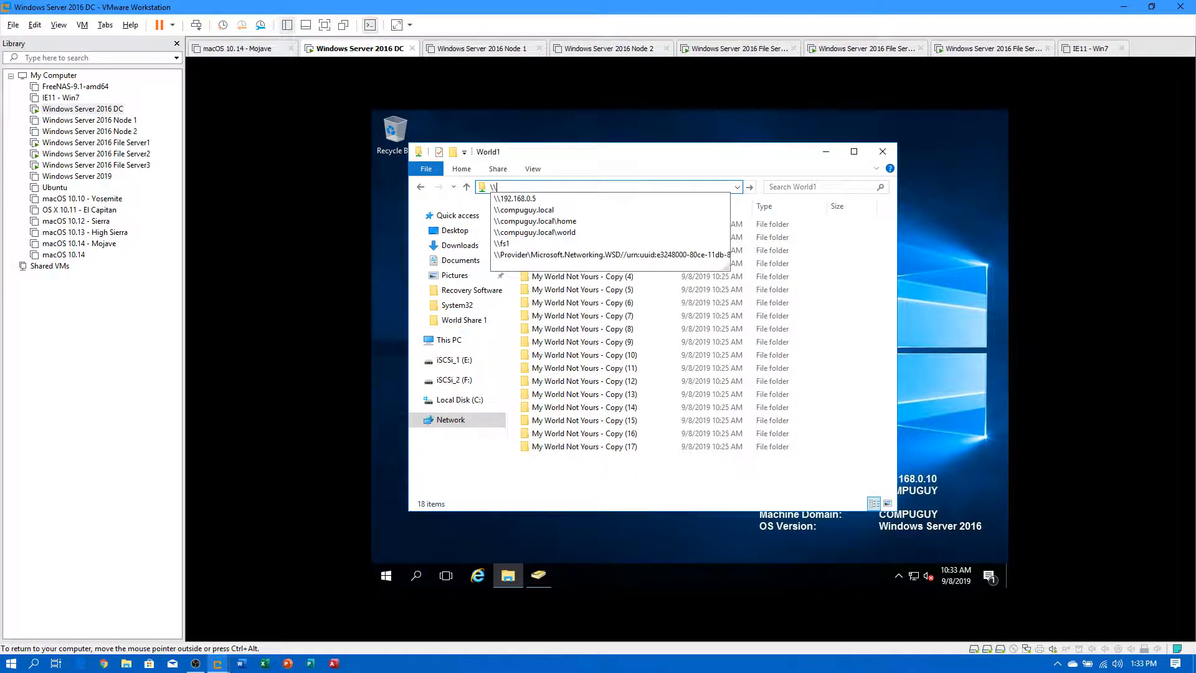
{"action": "key", "text": "Down"}
{"action": "key", "text": "Down"}
{"action": "key", "text": "Down"}
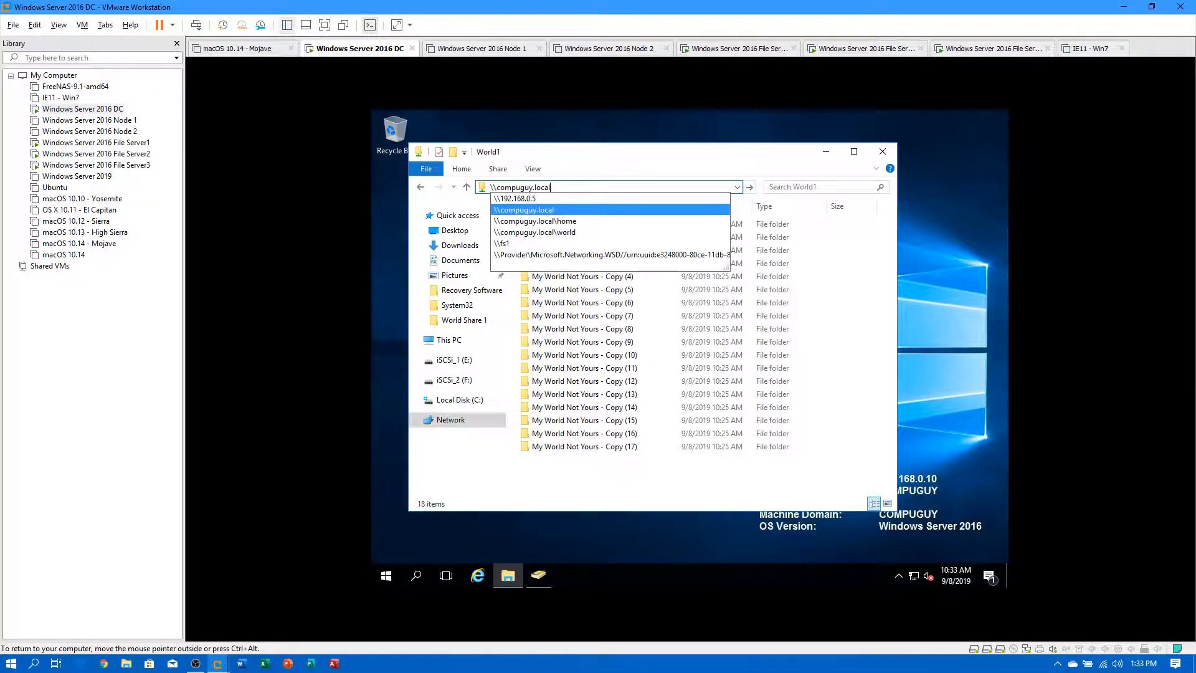
{"action": "key", "text": "Return"}
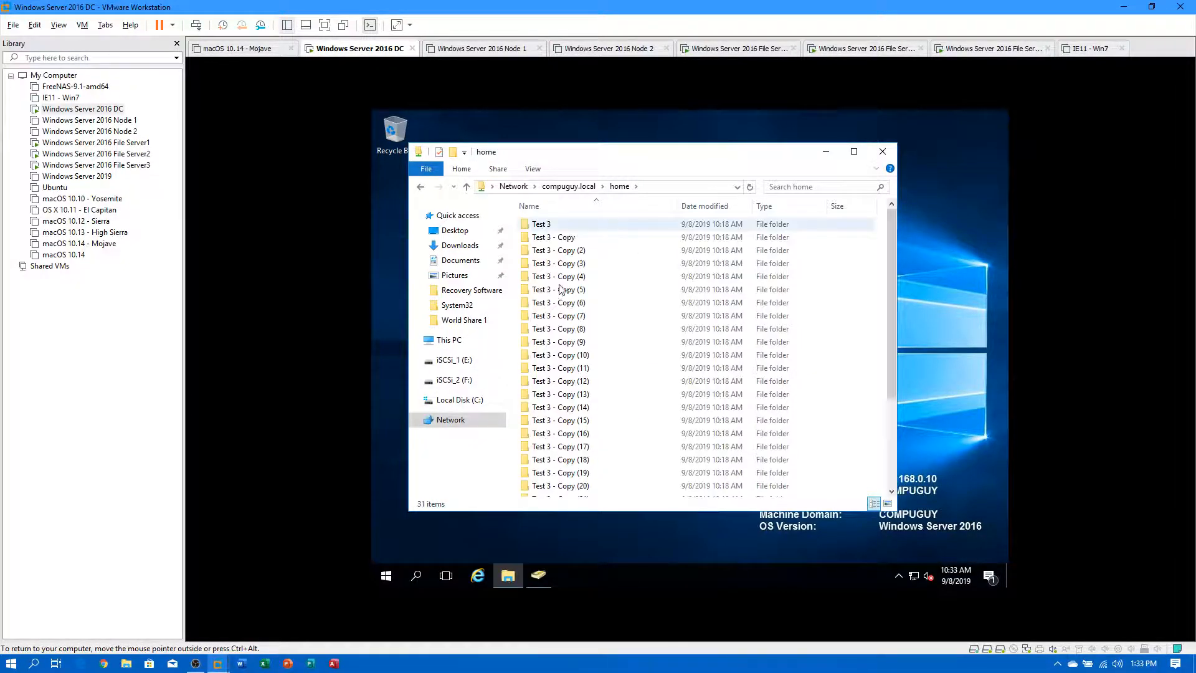
{"action": "scroll", "coordinate": [608, 355], "scroll_direction": "down", "scroll_amount": 3}
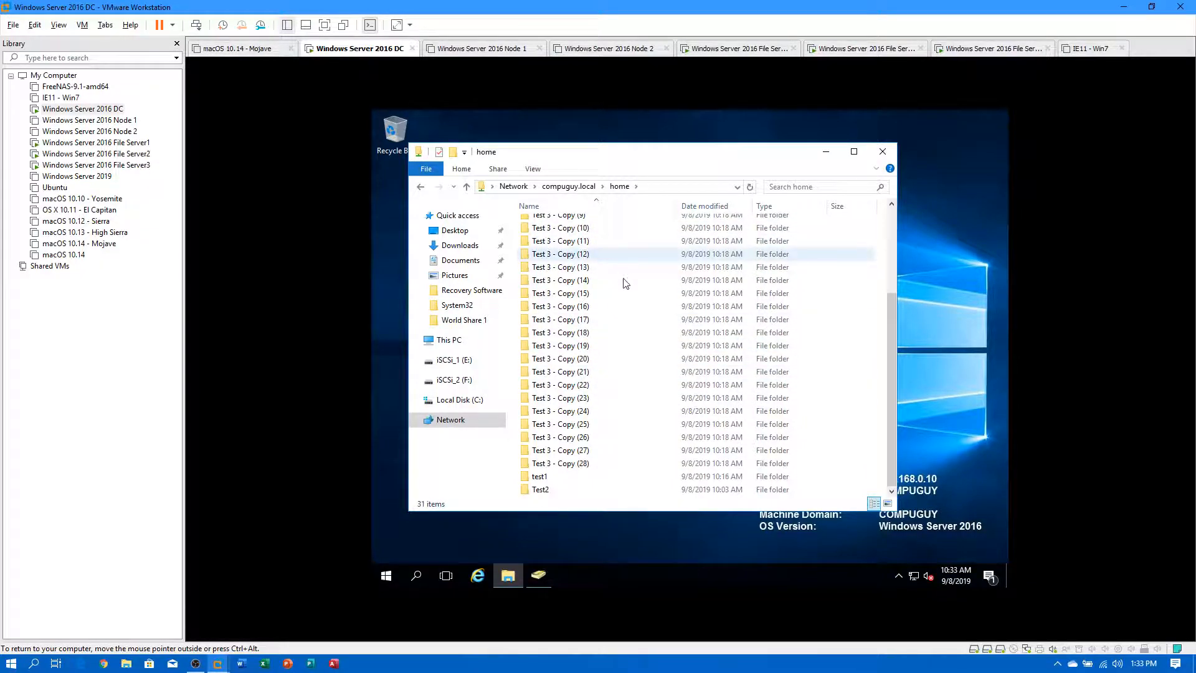
Create a new folder named 'Try and save this' in the home share.
{"action": "right_click", "coordinate": [650, 303]}
{"action": "mouse_move", "coordinate": [704, 435]}
{"action": "left_click", "coordinate": [816, 437]}
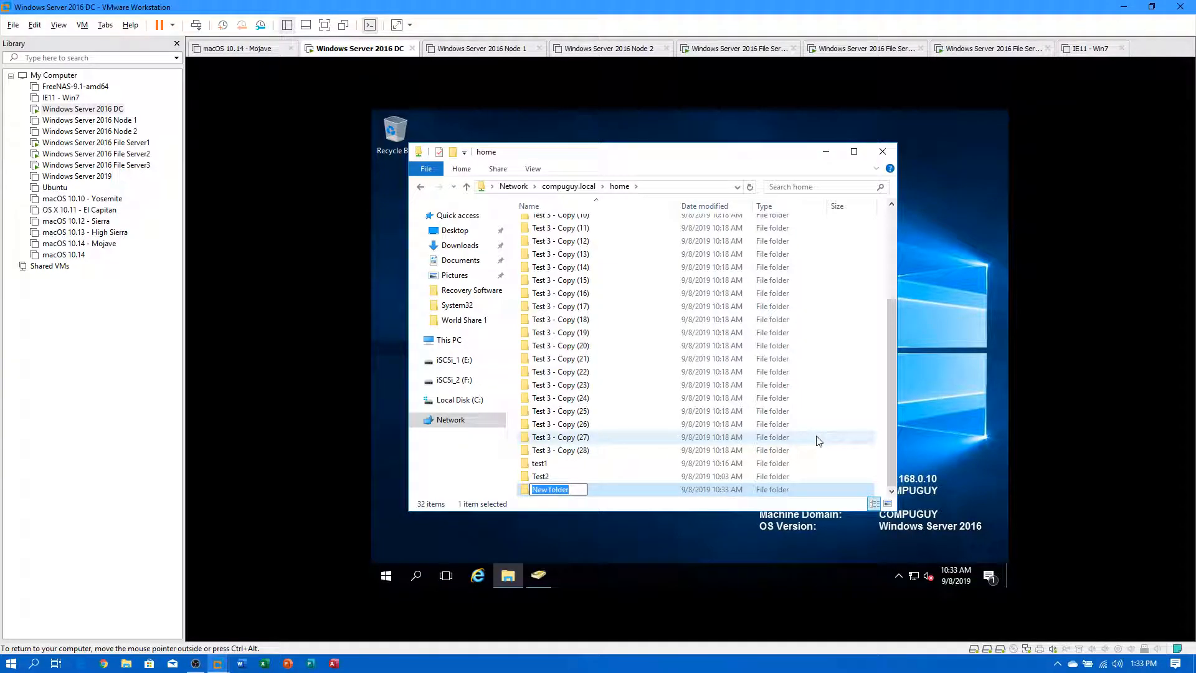
{"action": "type", "text": "Try and save this"}
{"action": "key", "text": "Return"}
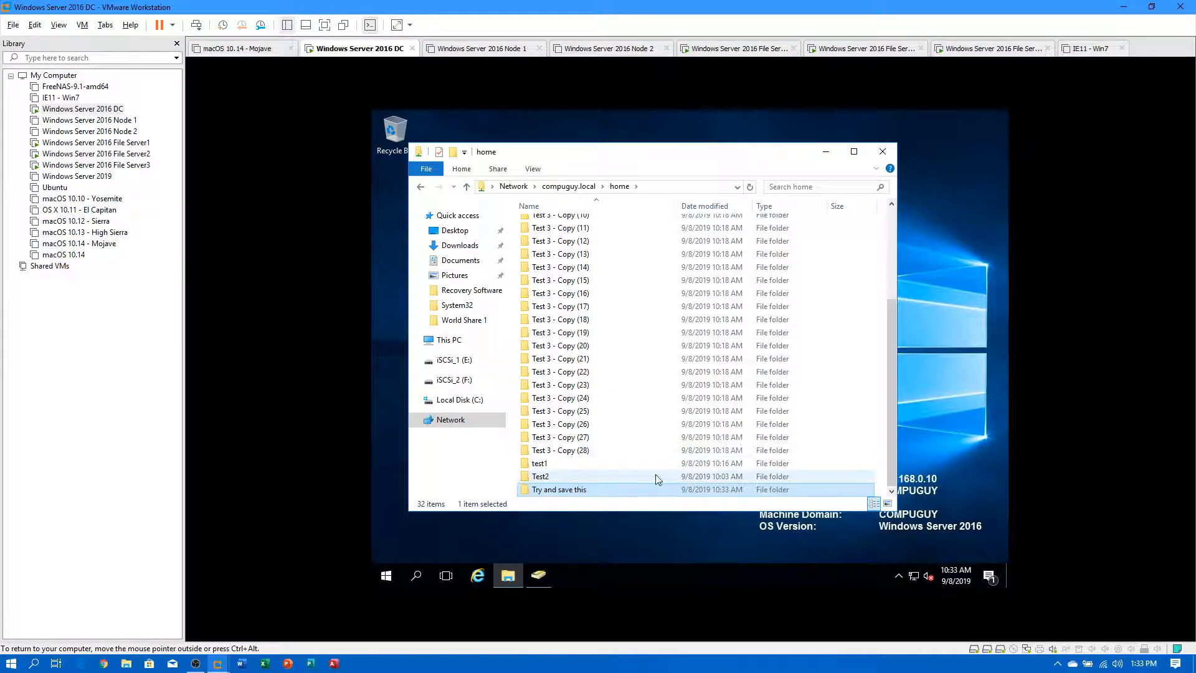
Inside 'Try and save this', create a New Text Document.txt with its default name.
{"action": "double_click", "coordinate": [593, 493]}
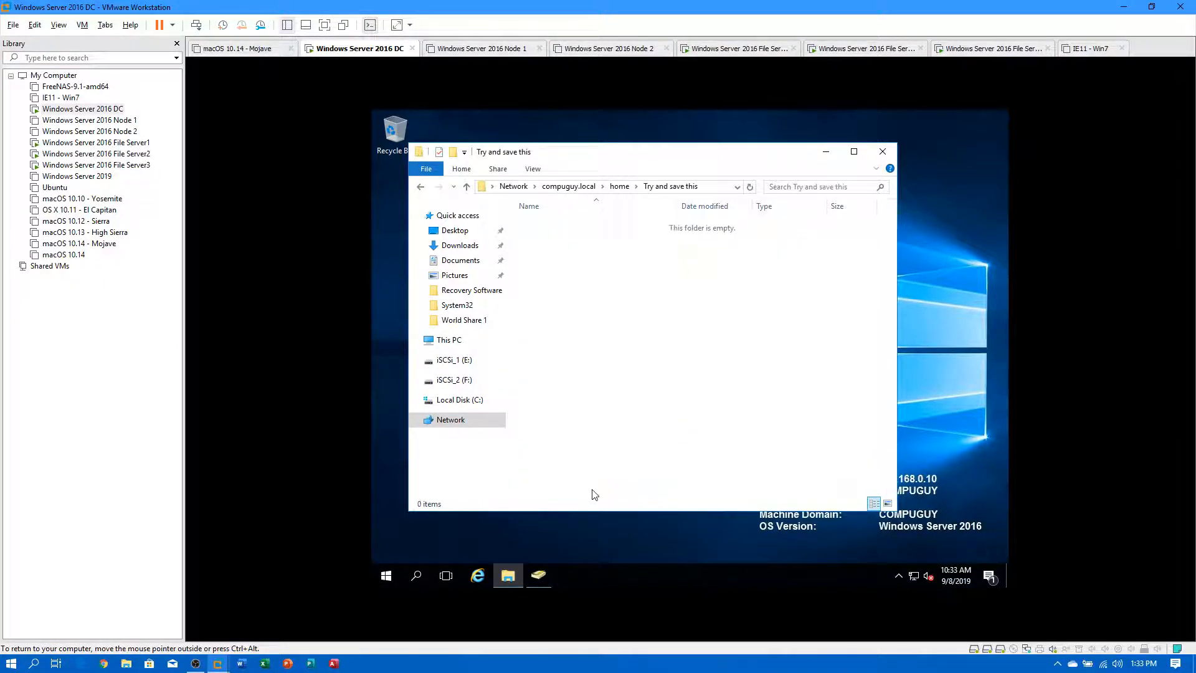
{"action": "right_click", "coordinate": [595, 330]}
{"action": "mouse_move", "coordinate": [657, 458]}
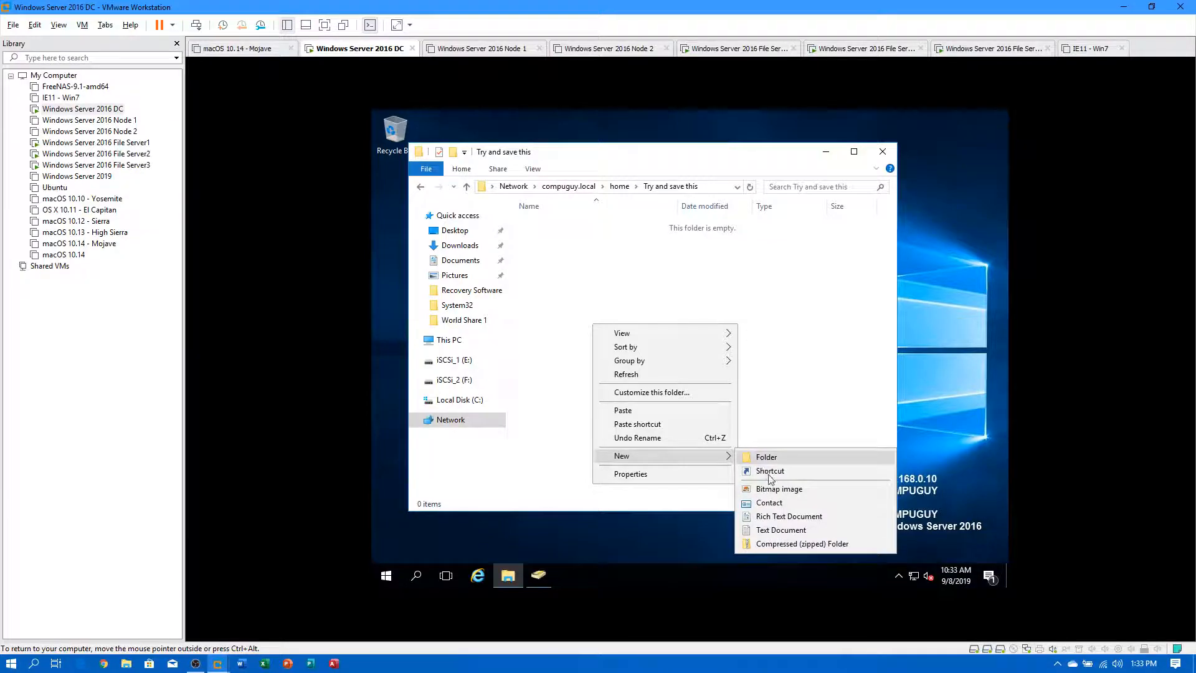
{"action": "left_click", "coordinate": [773, 530]}
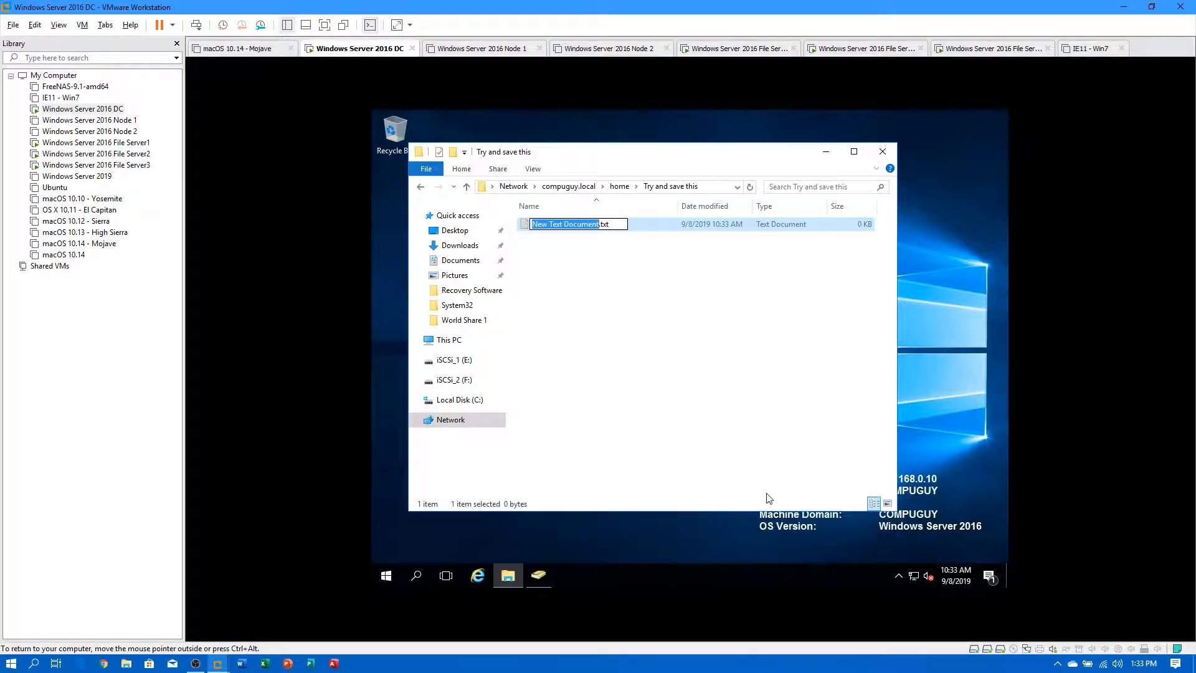
{"action": "right_click", "coordinate": [732, 425]}
Copy the text file and paste eleven copies, giving 12 files, then return to home.
{"action": "right_click", "coordinate": [569, 230]}
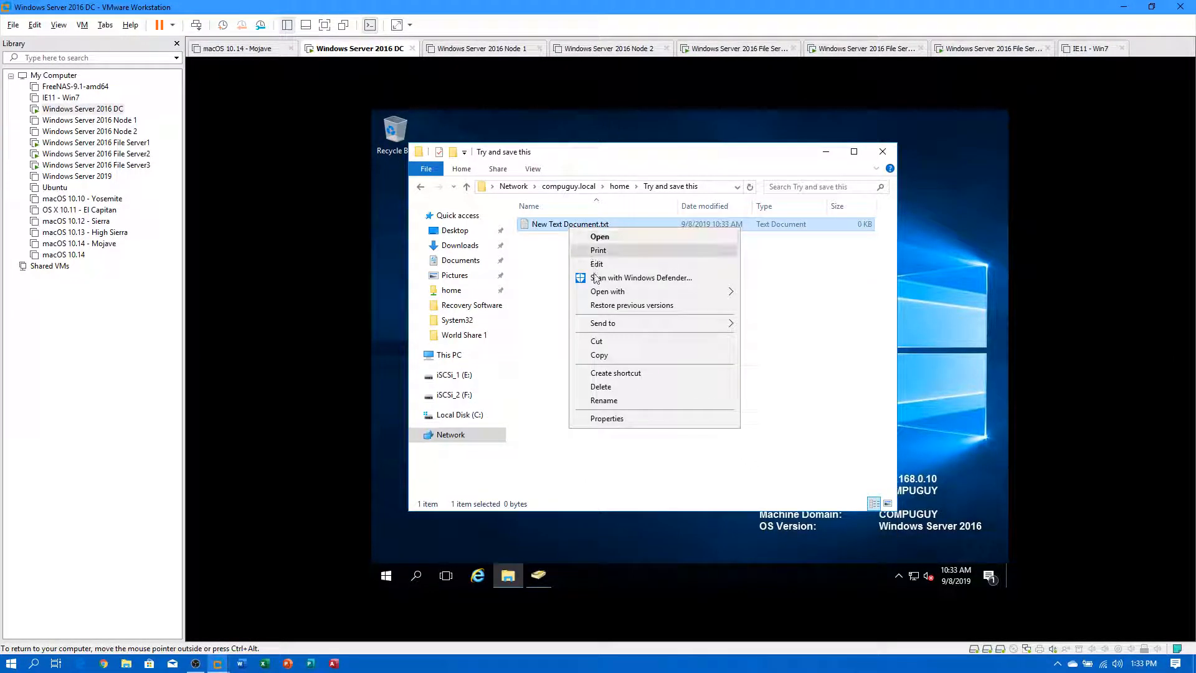
{"action": "left_click", "coordinate": [608, 354]}
{"action": "right_click", "coordinate": [590, 317]}
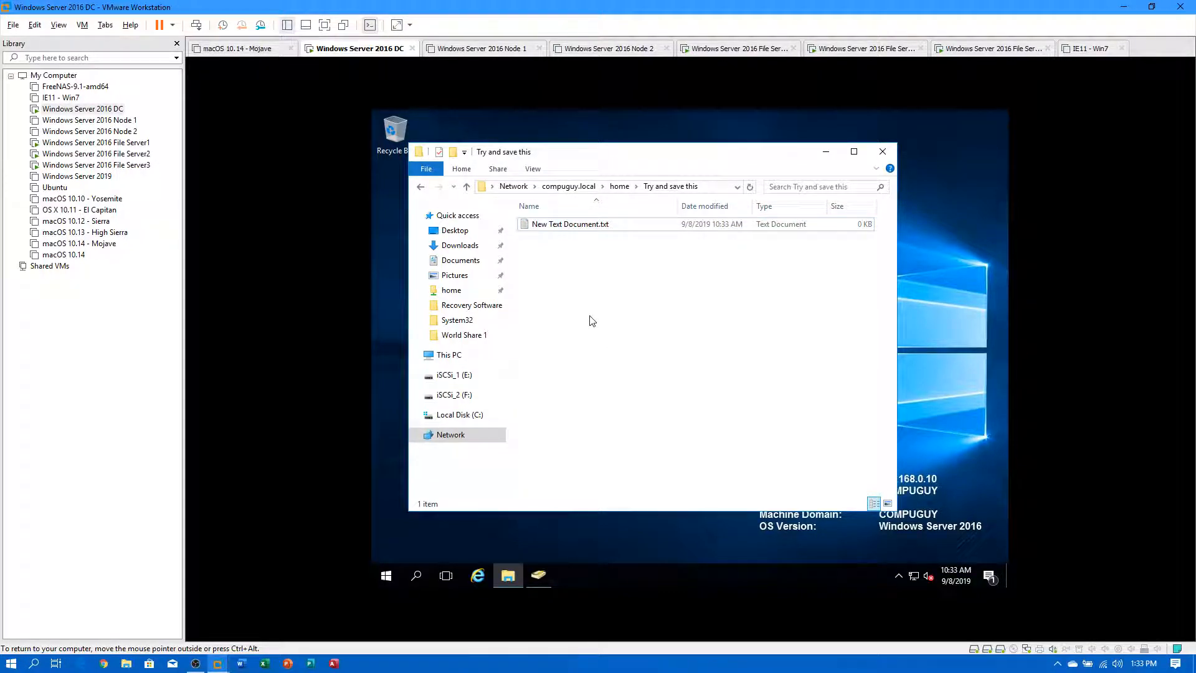
{"action": "key", "text": "ctrl+v"}
{"action": "key", "text": "ctrl+v"}
{"action": "key", "text": "ctrl+v"}
{"action": "key", "text": "ctrl+v"}
{"action": "key", "text": "ctrl+v"}
{"action": "key", "text": "ctrl+v"}
{"action": "key", "text": "ctrl+v"}
{"action": "key", "text": "ctrl+v"}
{"action": "key", "text": "ctrl+v"}
{"action": "key", "text": "ctrl+v"}
{"action": "key", "text": "ctrl+v"}
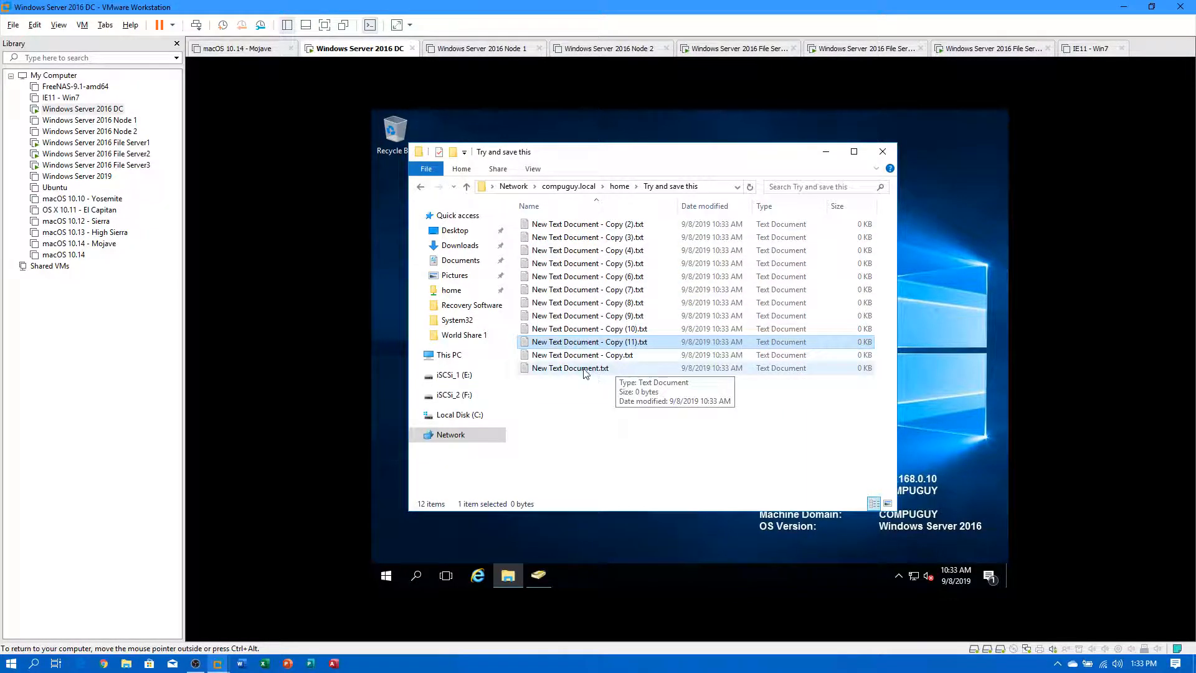
{"action": "left_click", "coordinate": [581, 407]}
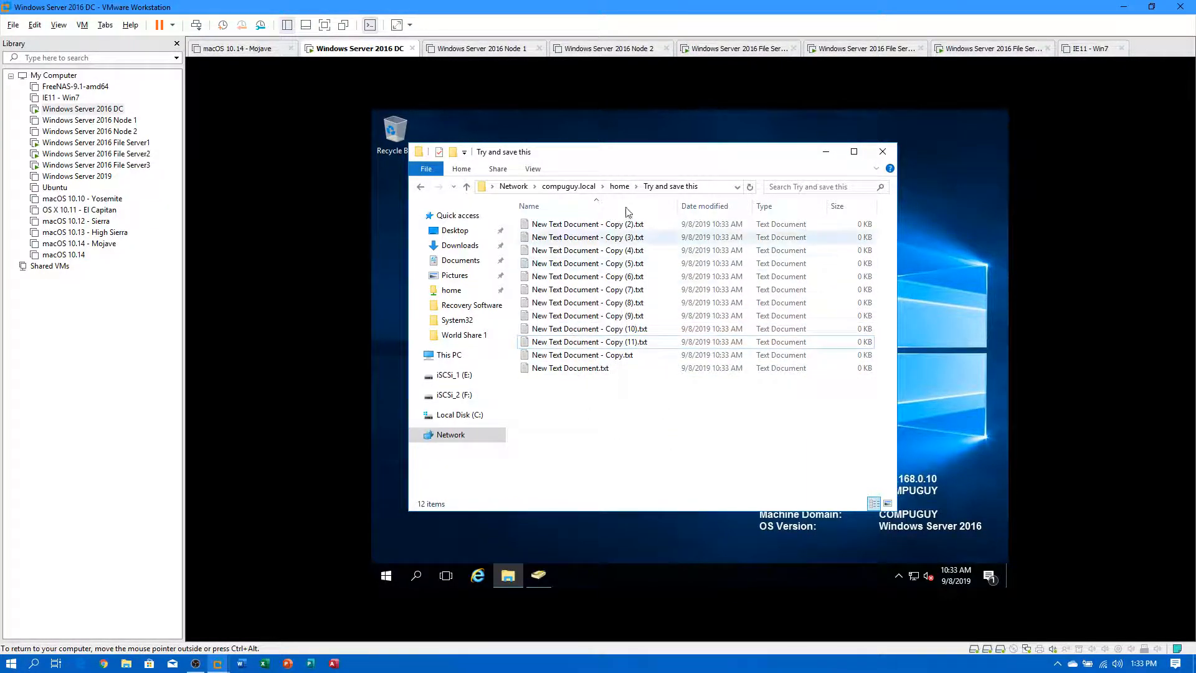
{"action": "left_click", "coordinate": [619, 187]}
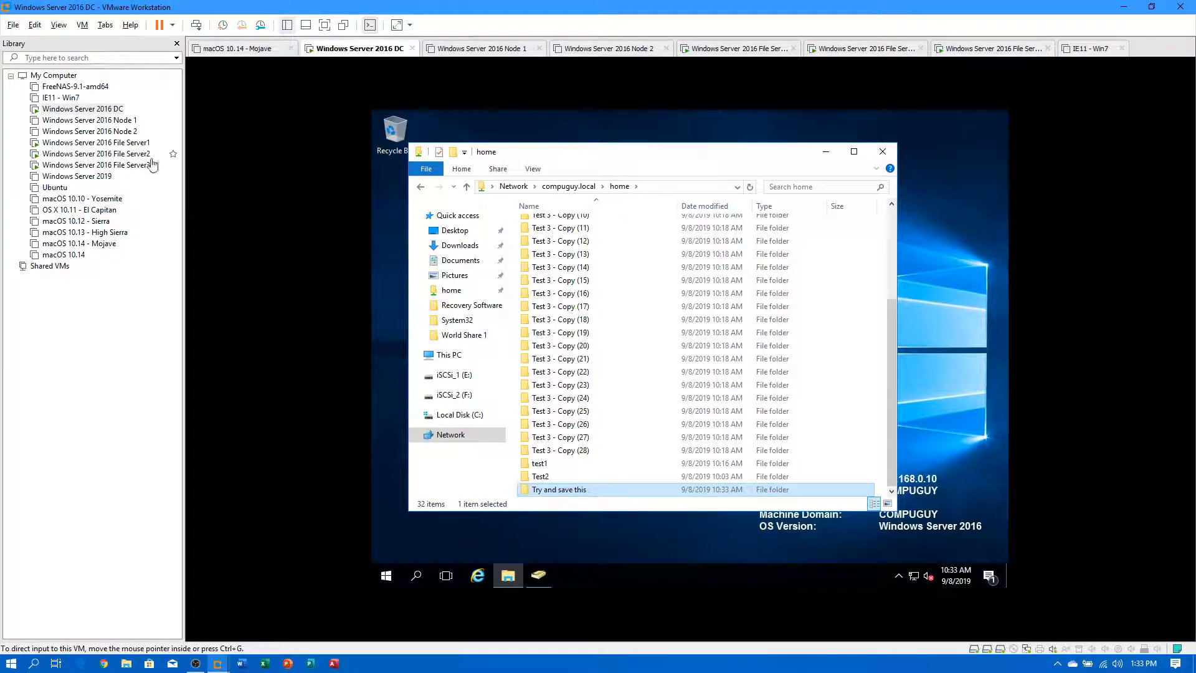
Open \\fs1's Home share and check the 'Try and save this' folder there.
{"action": "left_click", "coordinate": [661, 188]}
{"action": "type", "text": "\\\\fs1"}
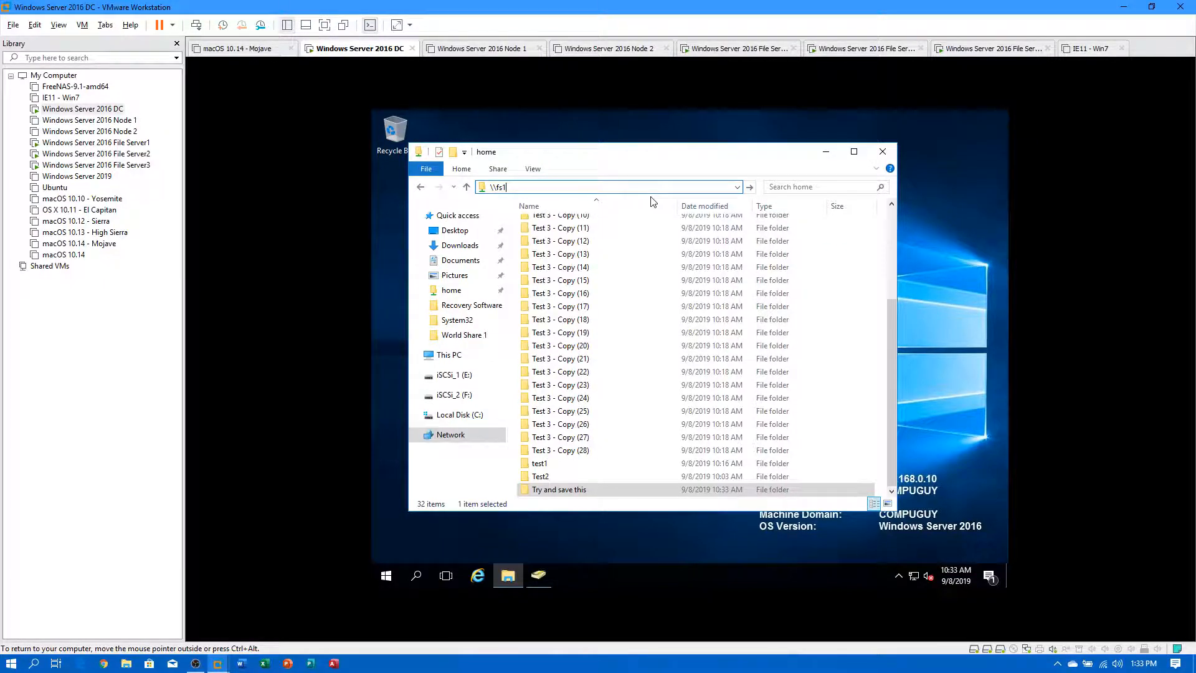
{"action": "key", "text": "Return"}
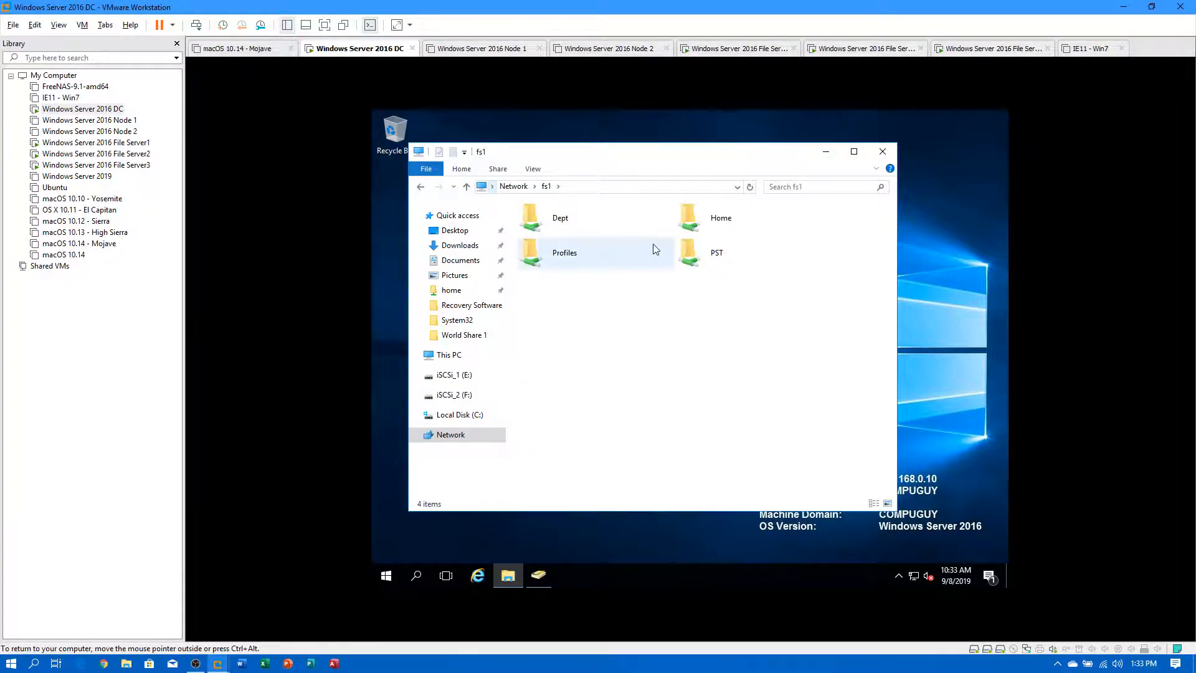
{"action": "double_click", "coordinate": [698, 229]}
{"action": "scroll", "coordinate": [629, 311], "scroll_direction": "down", "scroll_amount": 4}
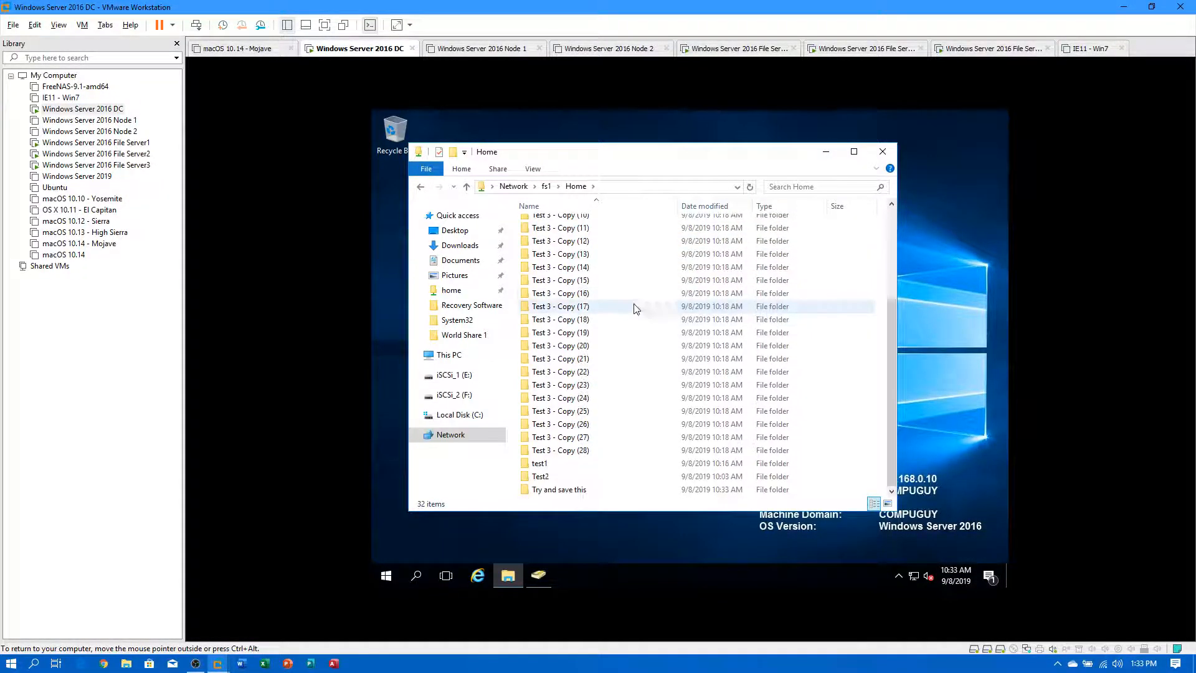
{"action": "double_click", "coordinate": [555, 490]}
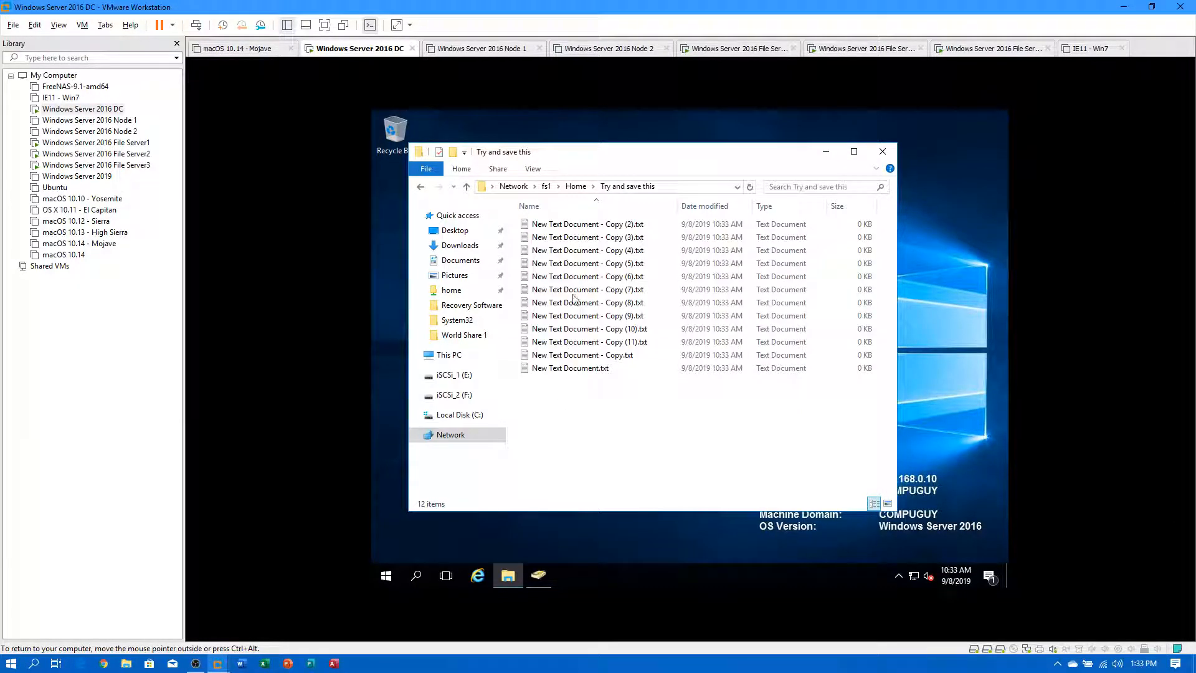
Open \\fs2's Home share, check 'Try and save this' there, then return to Home.
{"action": "left_click", "coordinate": [668, 189]}
{"action": "key", "text": "BackSpace"}
{"action": "type", "text": "\\\\fs2\\"}
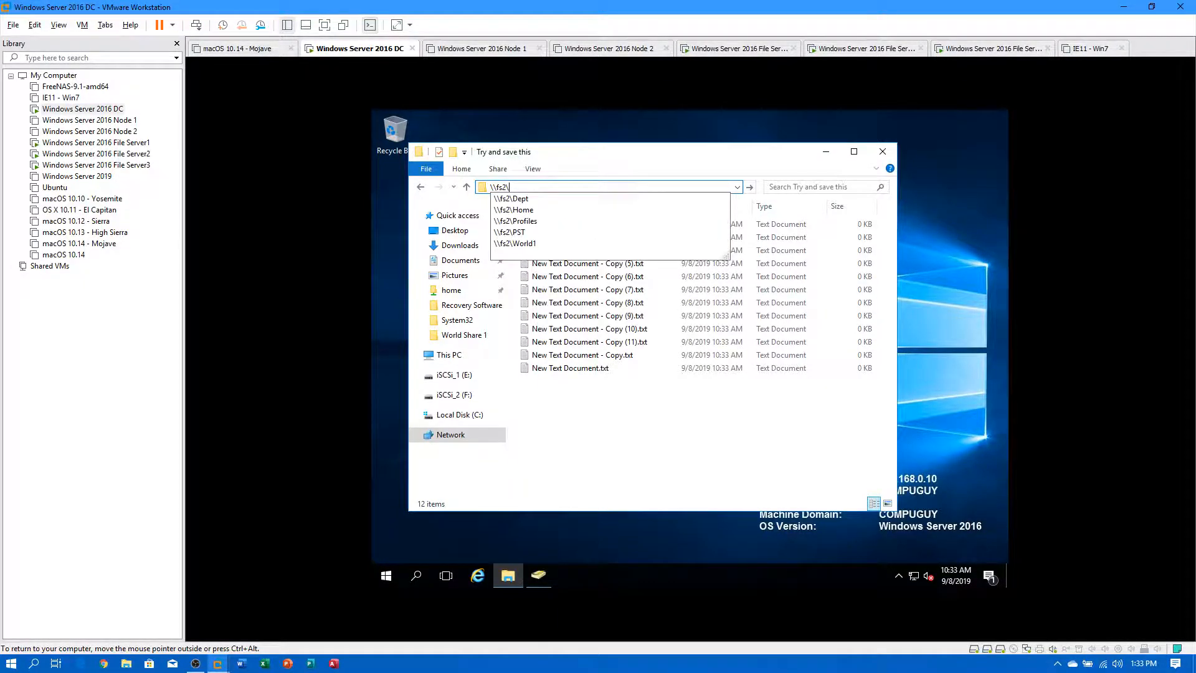
{"action": "key", "text": "Return"}
{"action": "double_click", "coordinate": [703, 225]}
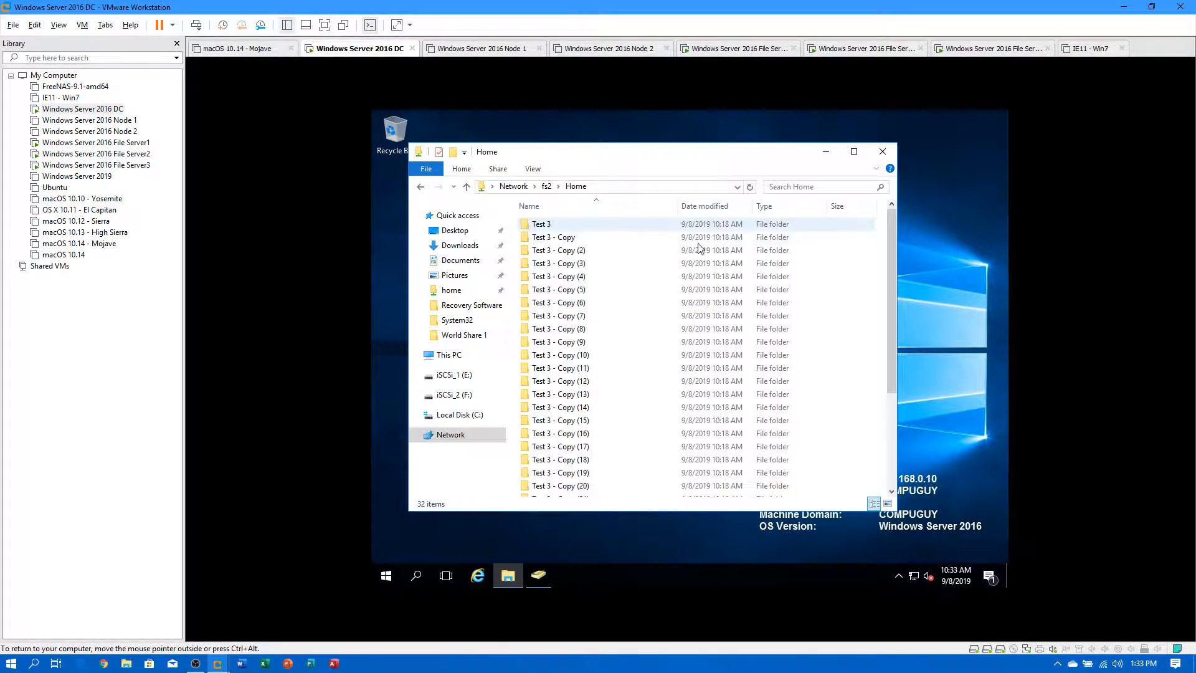
{"action": "scroll", "coordinate": [630, 424], "scroll_direction": "down", "scroll_amount": 4}
{"action": "double_click", "coordinate": [567, 486]}
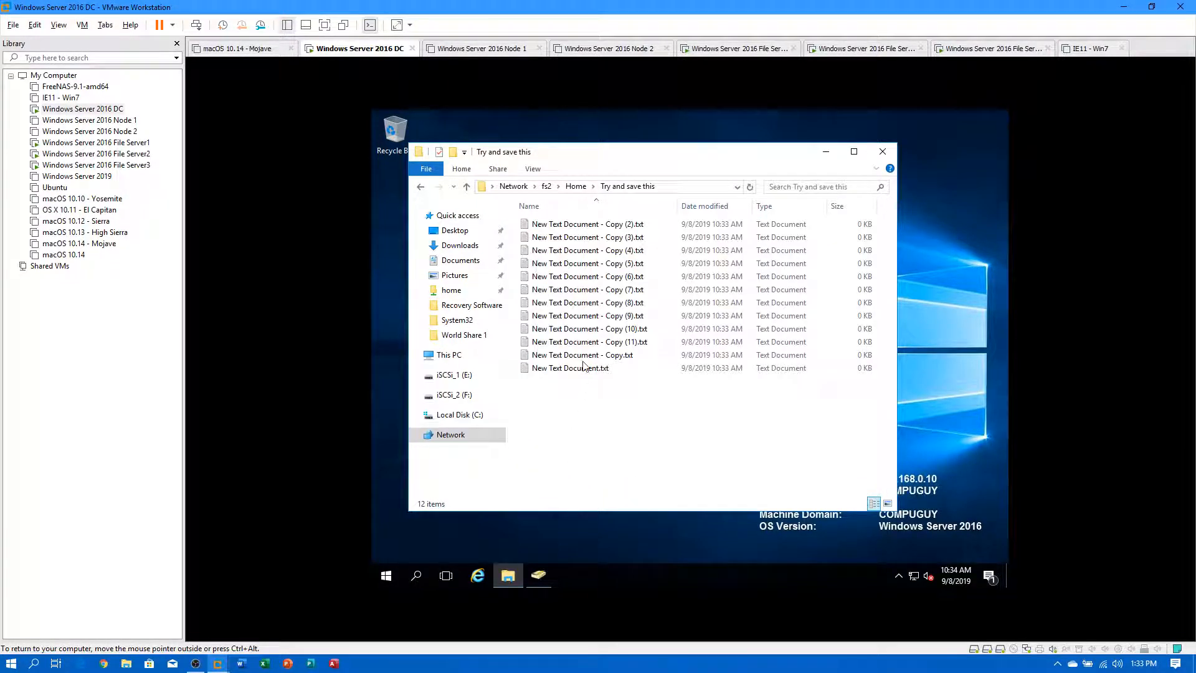
{"action": "left_click", "coordinate": [576, 186]}
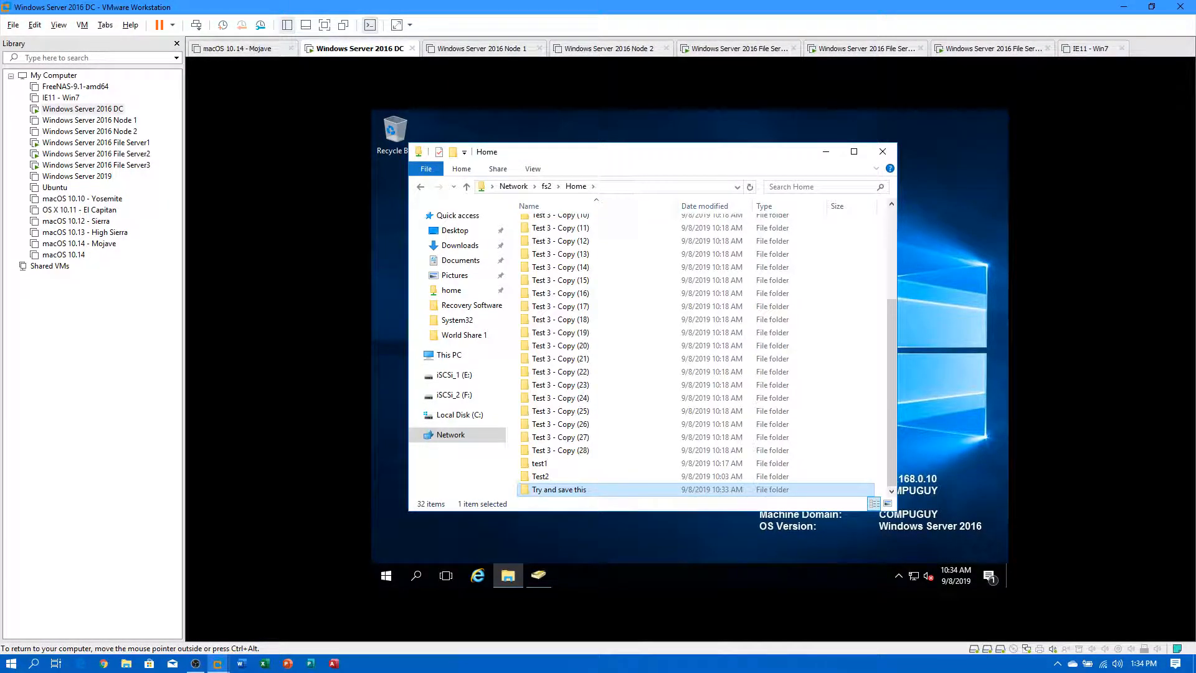
{"action": "left_click", "coordinate": [627, 187]}
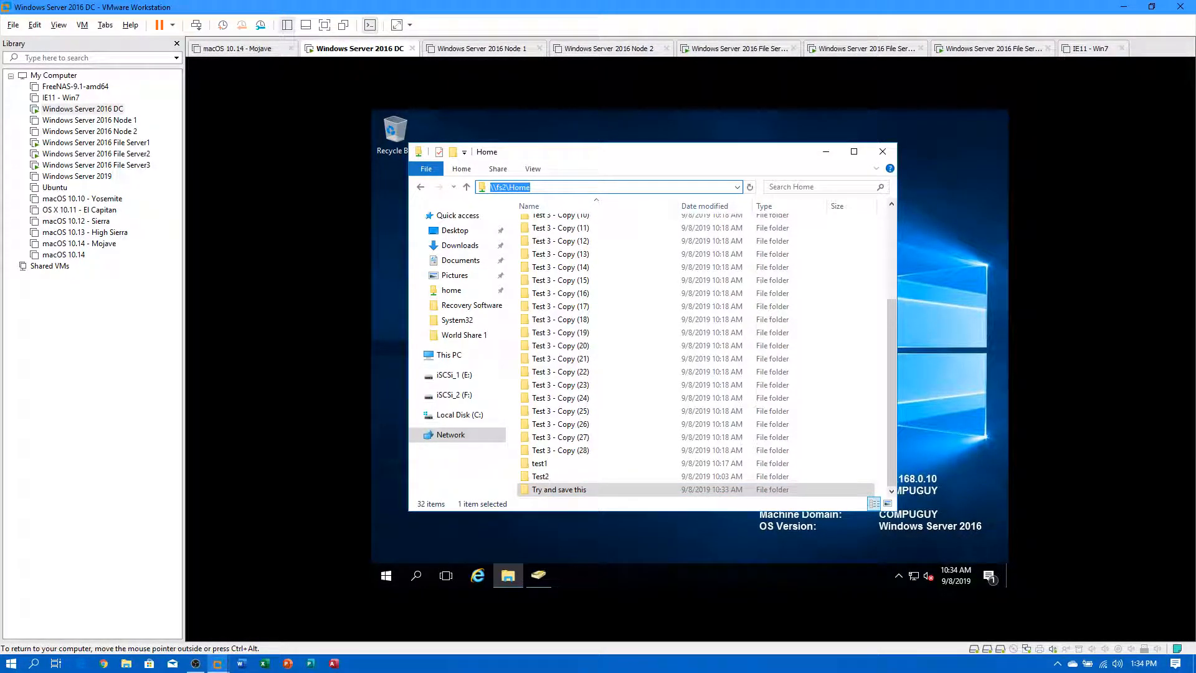
{"action": "type", "text": "\\\\"}
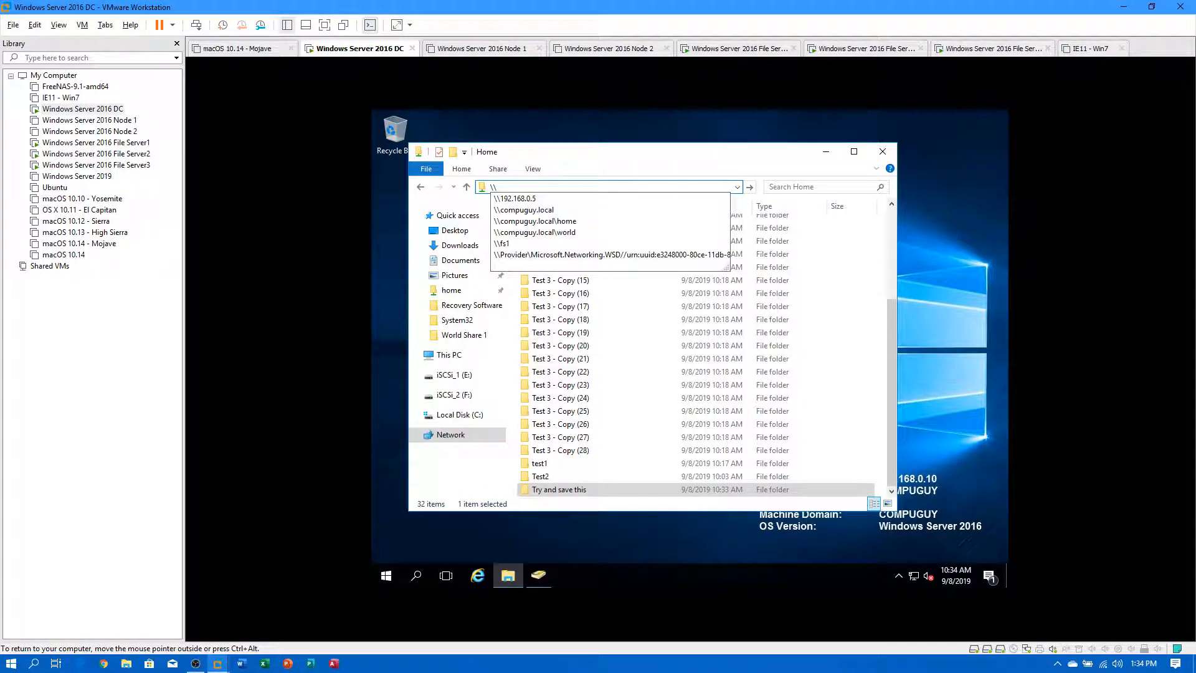
Permanently delete the 28 'Test 3 - Copy' folders from \\compuguy.local\home, leaving 4 folders.
{"action": "left_click", "coordinate": [554, 223]}
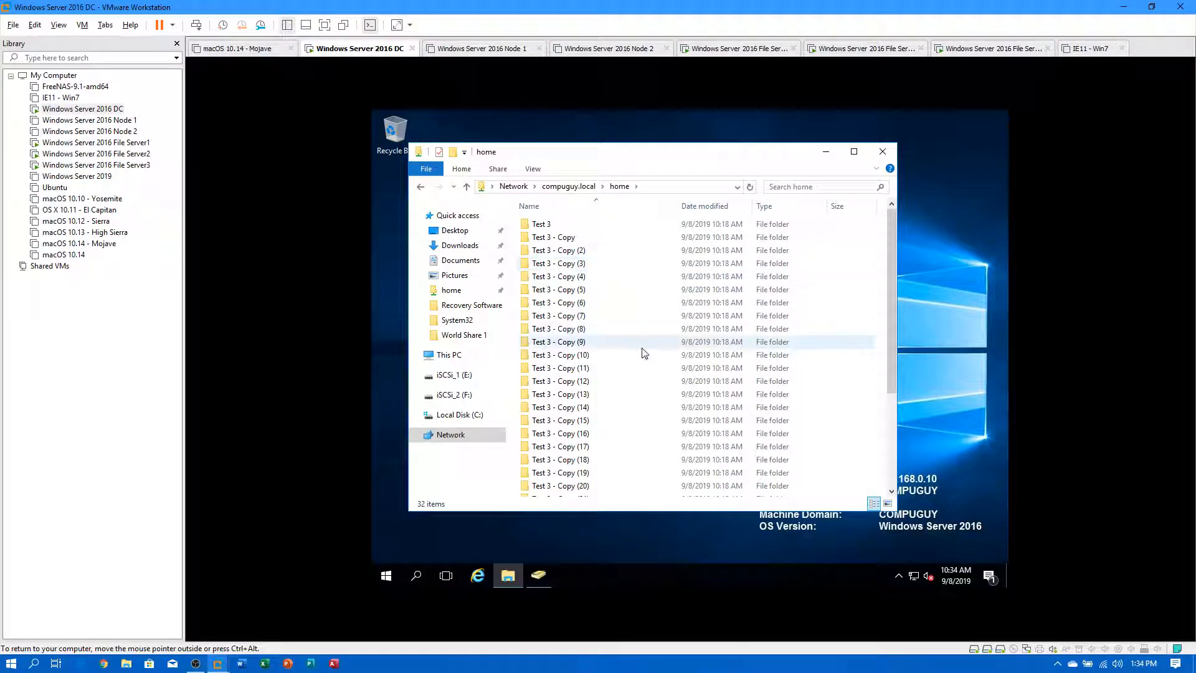
{"action": "scroll", "coordinate": [623, 374], "scroll_direction": "down", "scroll_amount": 4}
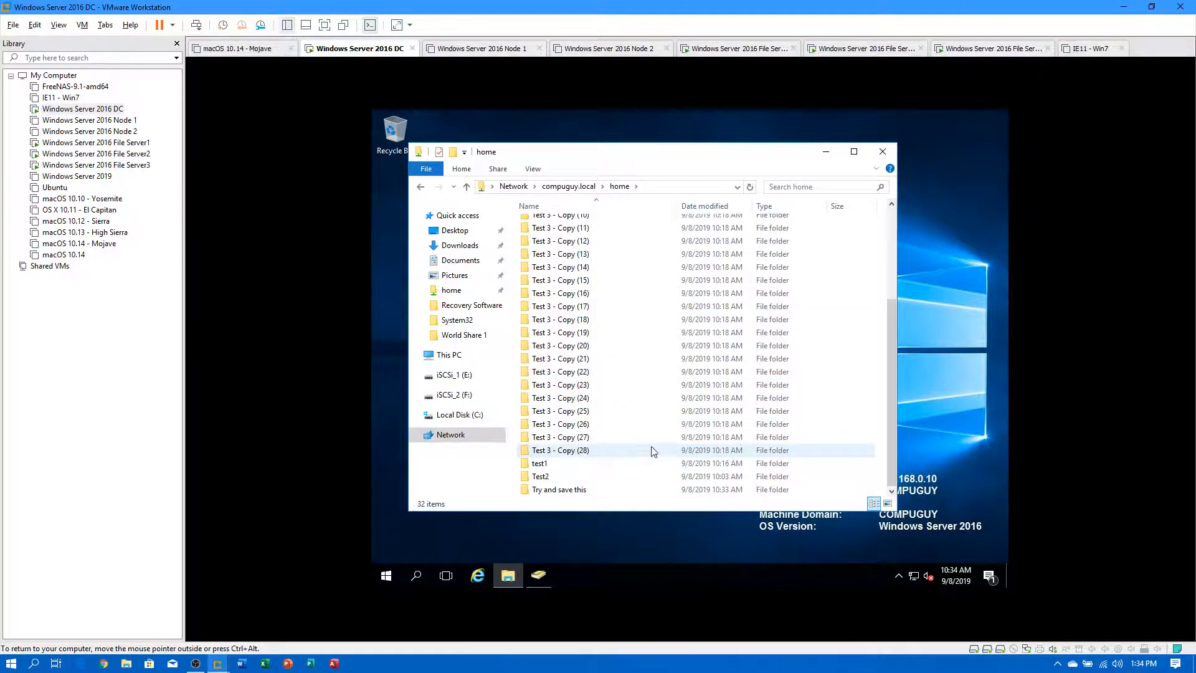
{"action": "left_click_drag", "start_coordinate": [870, 457], "coordinate": [615, 237]}
{"action": "key", "text": "Delete"}
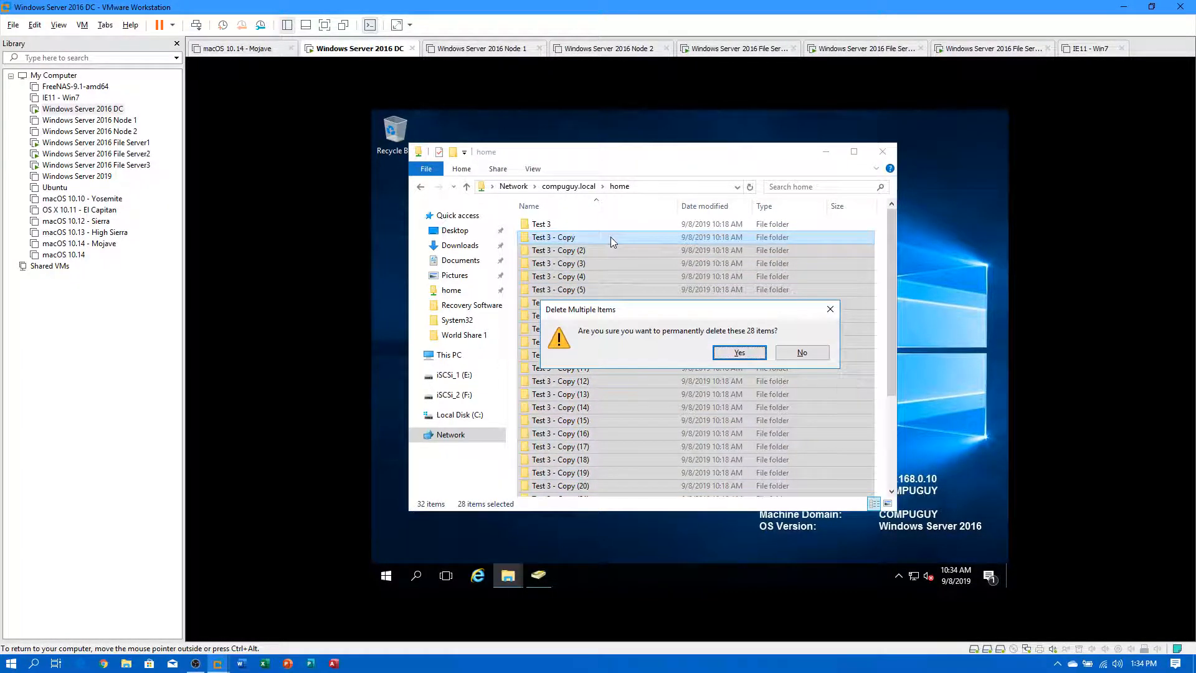
{"action": "left_click", "coordinate": [742, 355]}
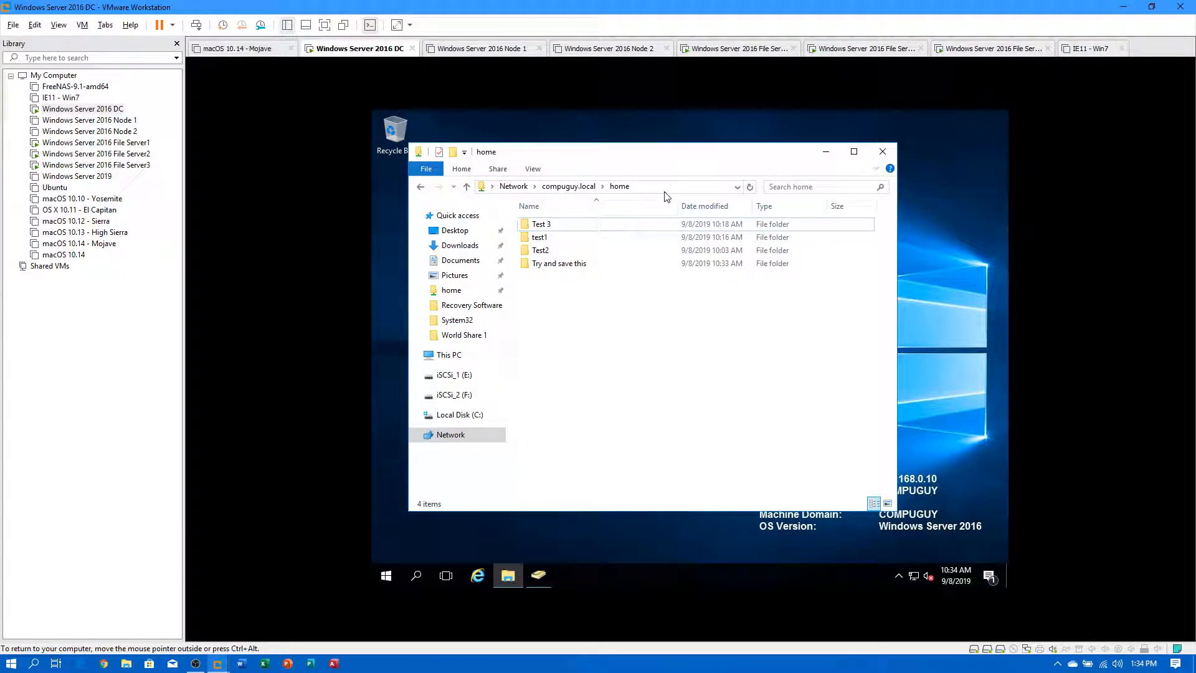
Open the Home folder under Shares (E:) on File Server2 and File Server3.
{"action": "left_click", "coordinate": [138, 154]}
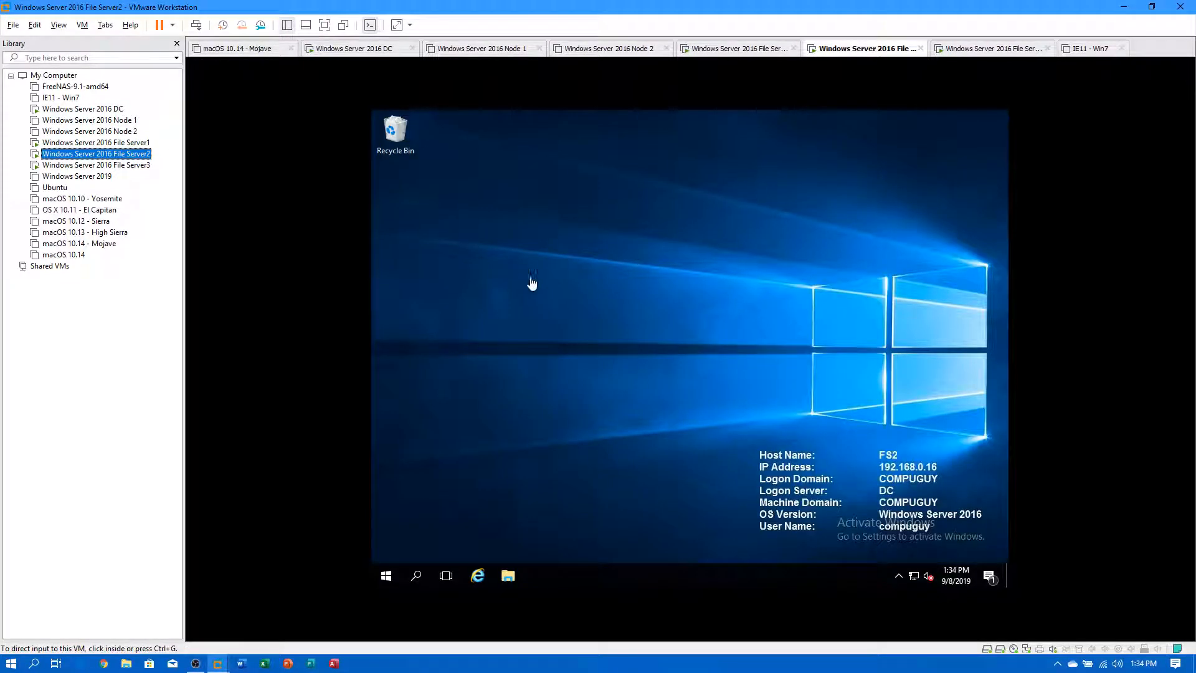
{"action": "left_click", "coordinate": [507, 575]}
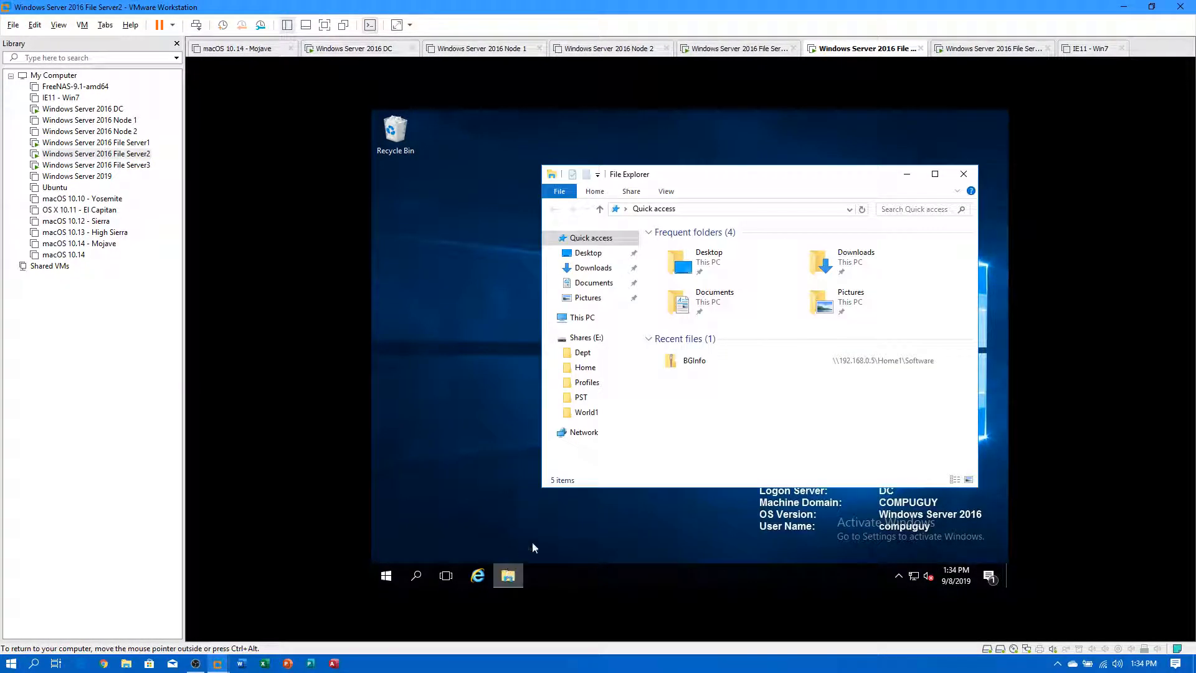
{"action": "left_click", "coordinate": [586, 367]}
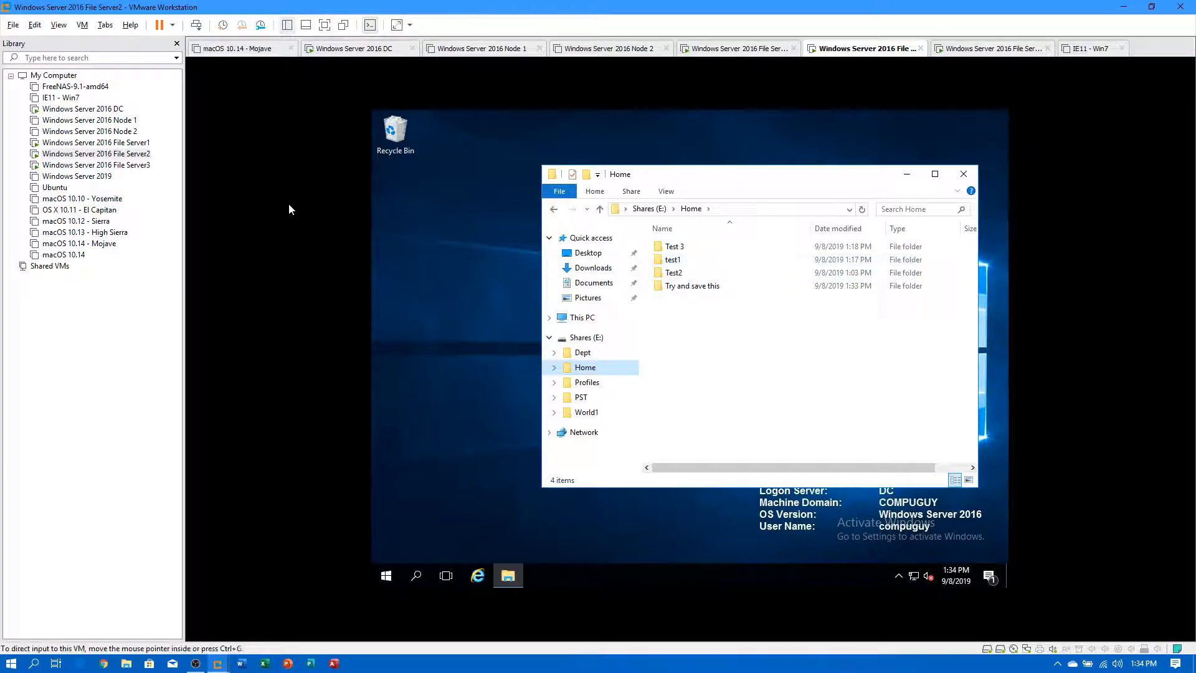
{"action": "left_click", "coordinate": [96, 165]}
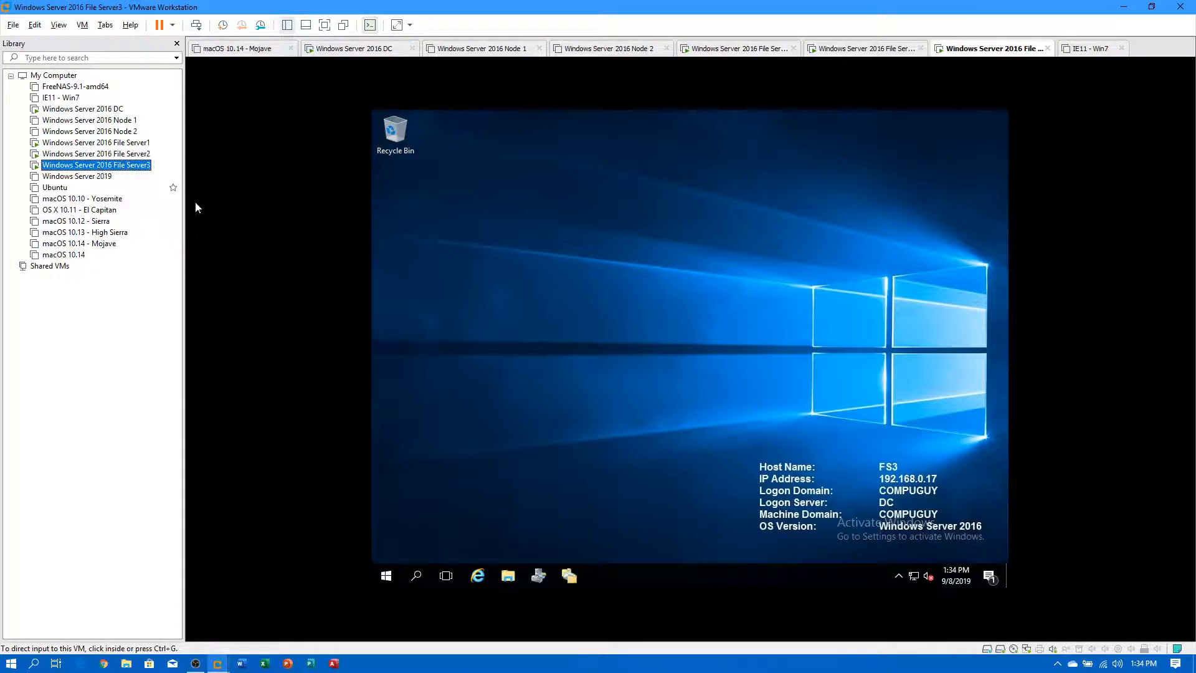
{"action": "left_click", "coordinate": [509, 577]}
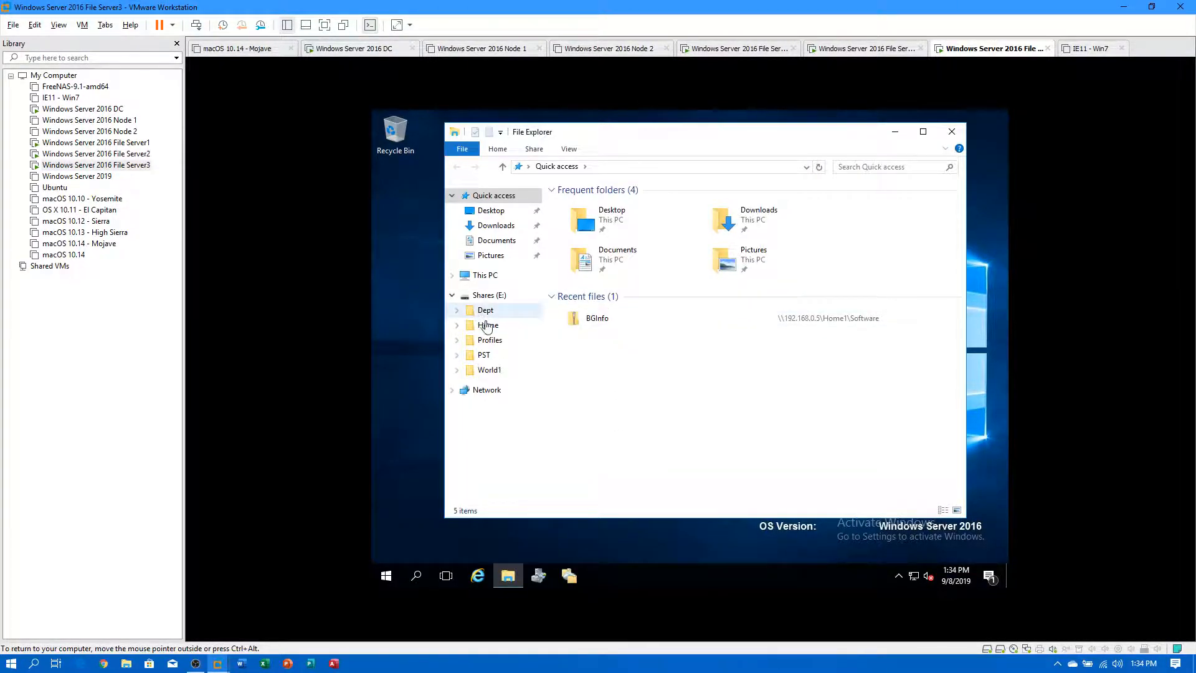
{"action": "left_click", "coordinate": [509, 327]}
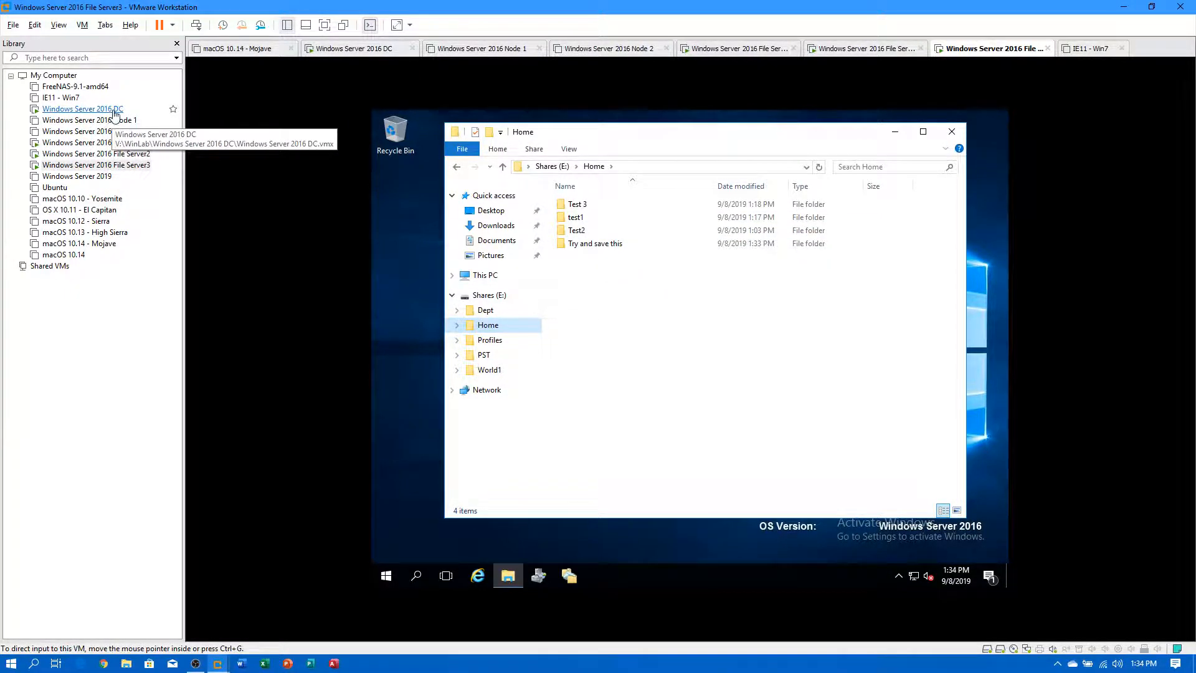
Open File Server1's E:\Home folder, then switch to the DC machine.
{"action": "left_click", "coordinate": [122, 143]}
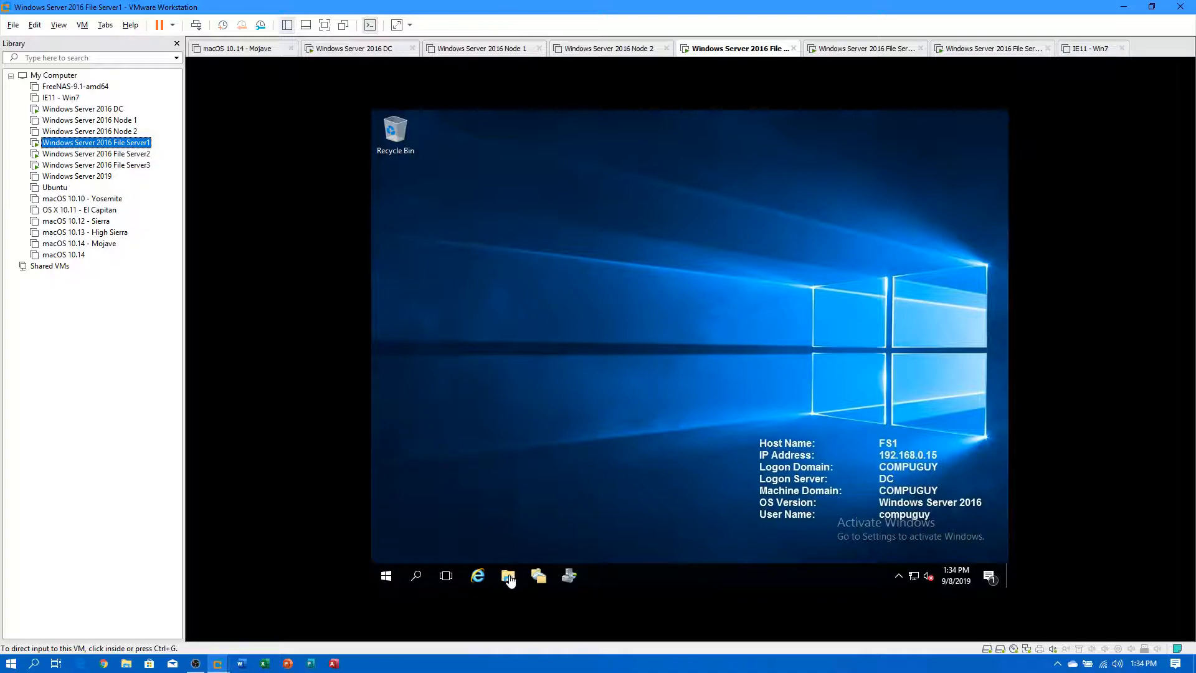
{"action": "left_click", "coordinate": [509, 577]}
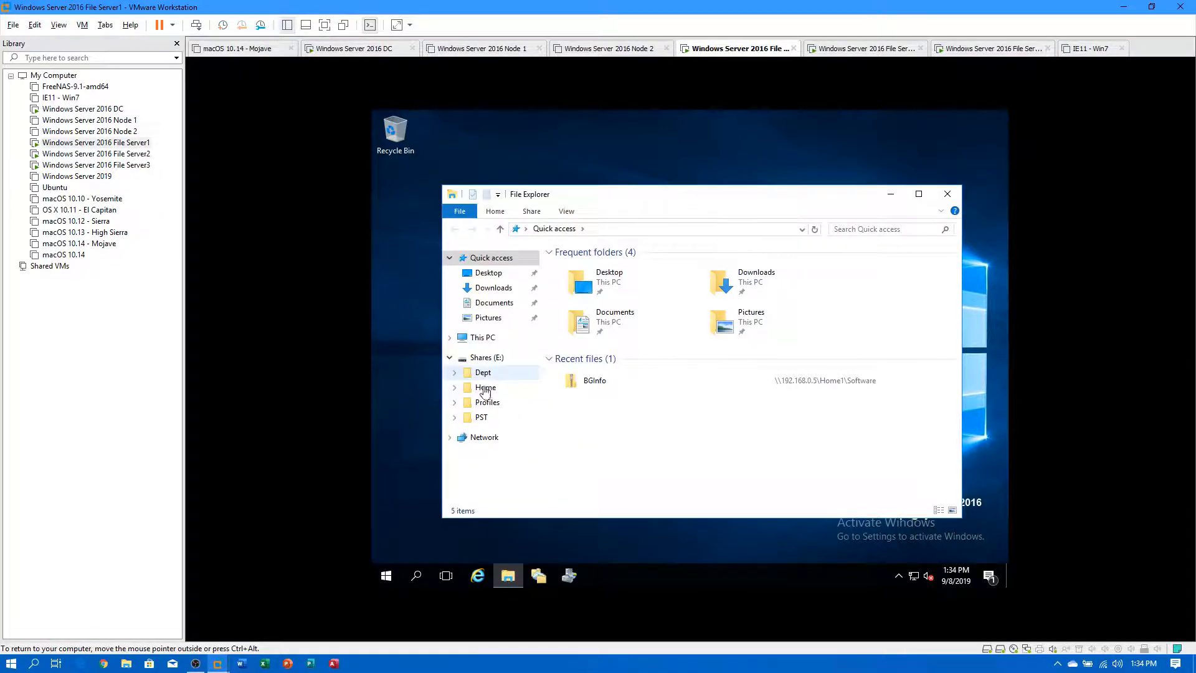
{"action": "left_click", "coordinate": [488, 387]}
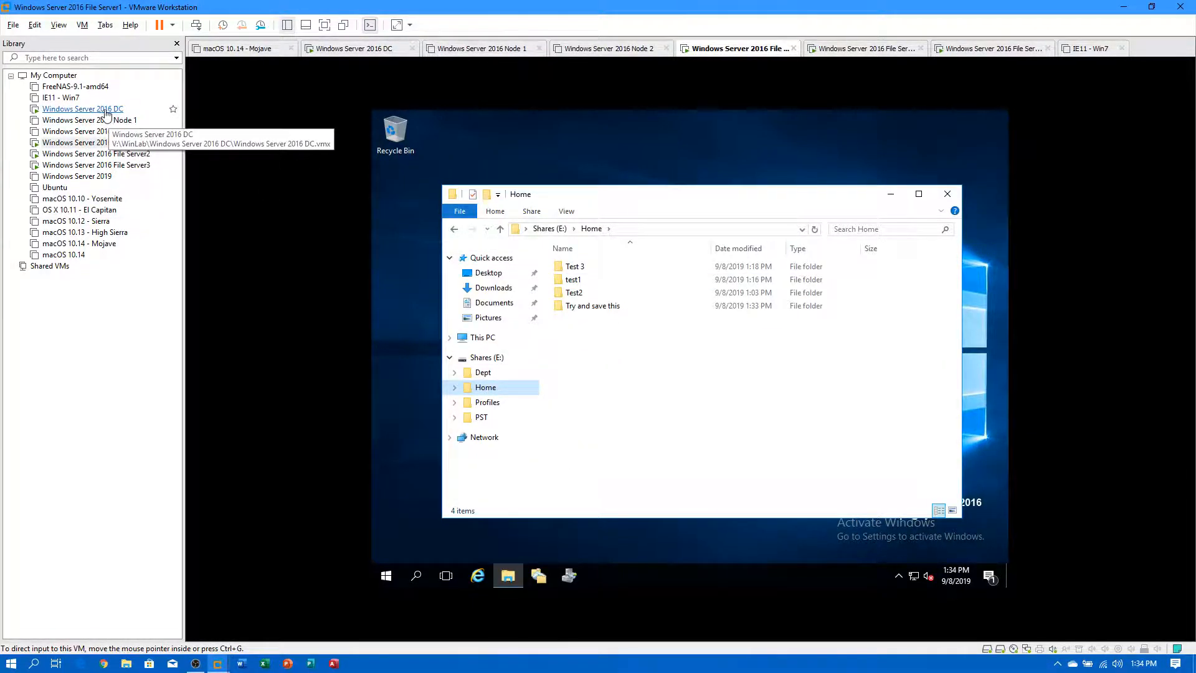
{"action": "left_click", "coordinate": [106, 111]}
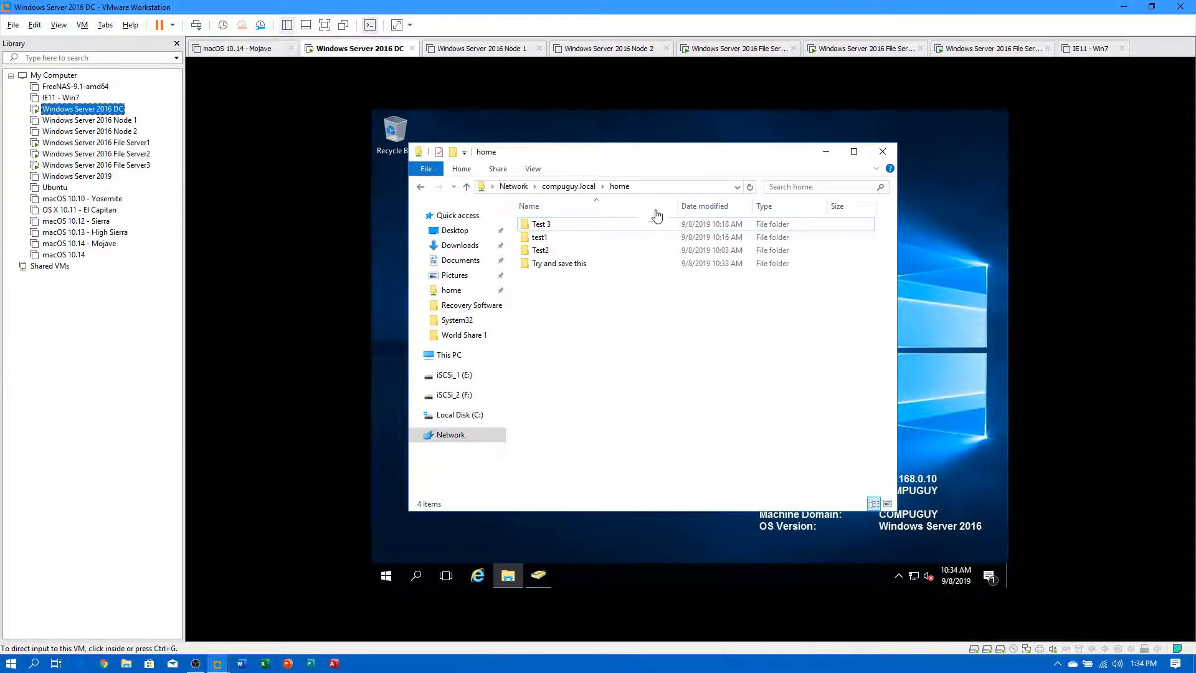
On the DC, permanently delete Copy (6)–Copy (11) from Try and save this, then return to home.
{"action": "left_click", "coordinate": [563, 269]}
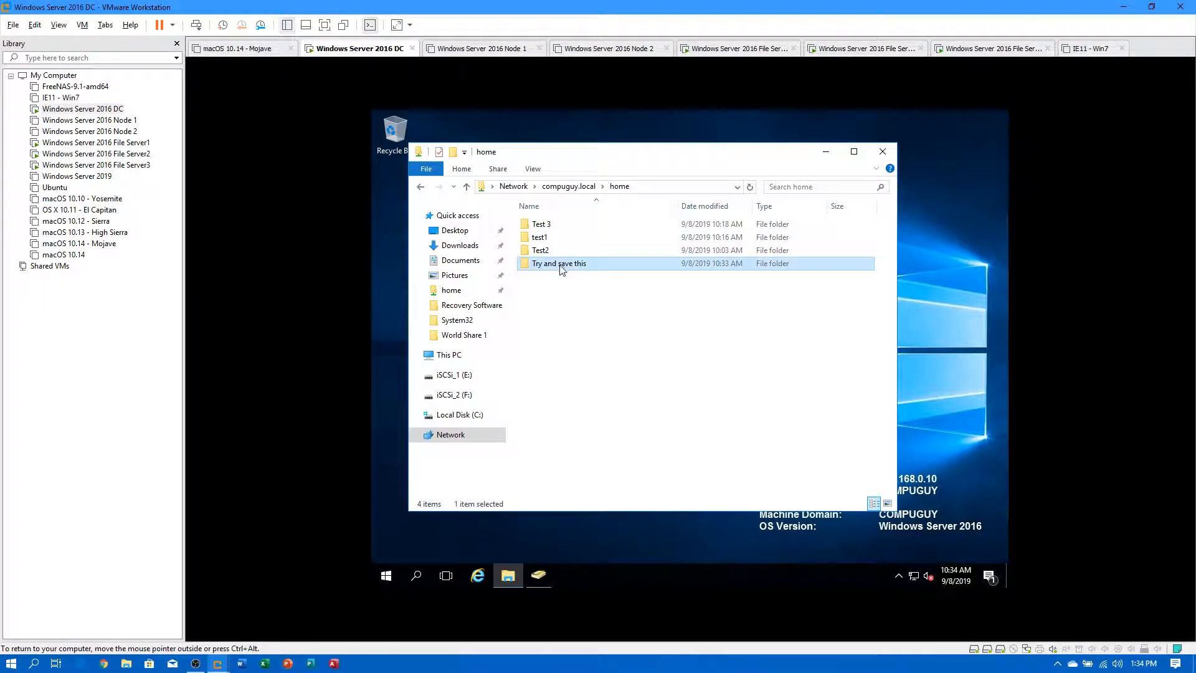
{"action": "double_click", "coordinate": [563, 269]}
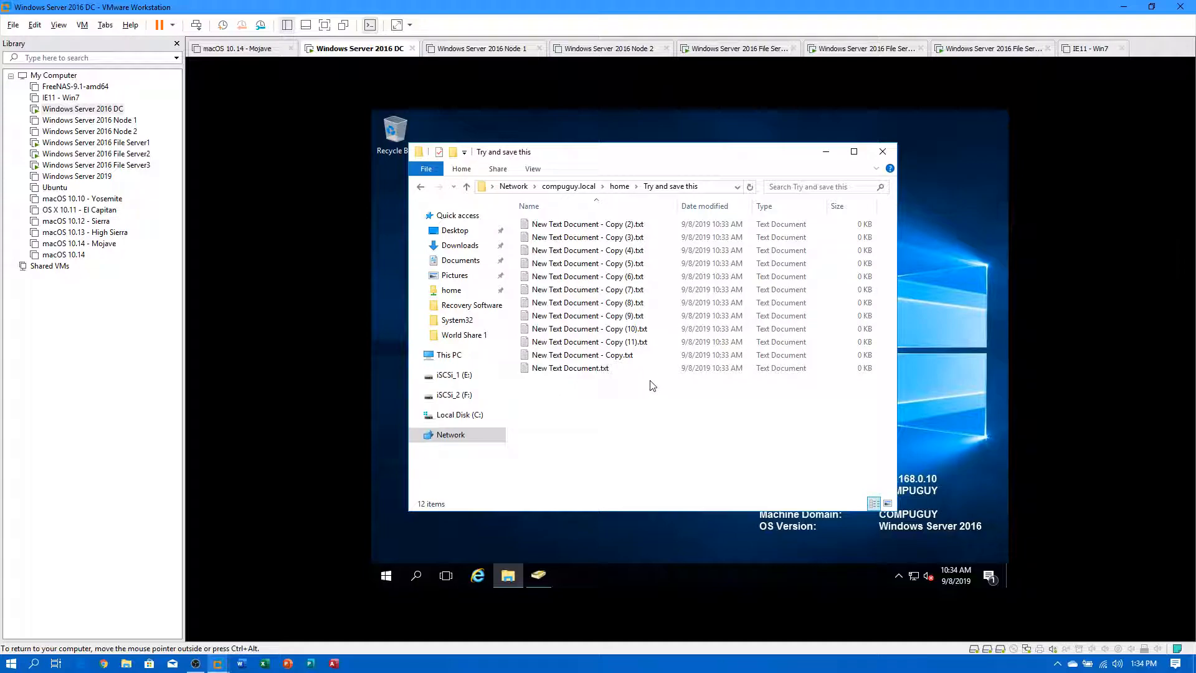
{"action": "left_click_drag", "start_coordinate": [866, 347], "coordinate": [704, 278]}
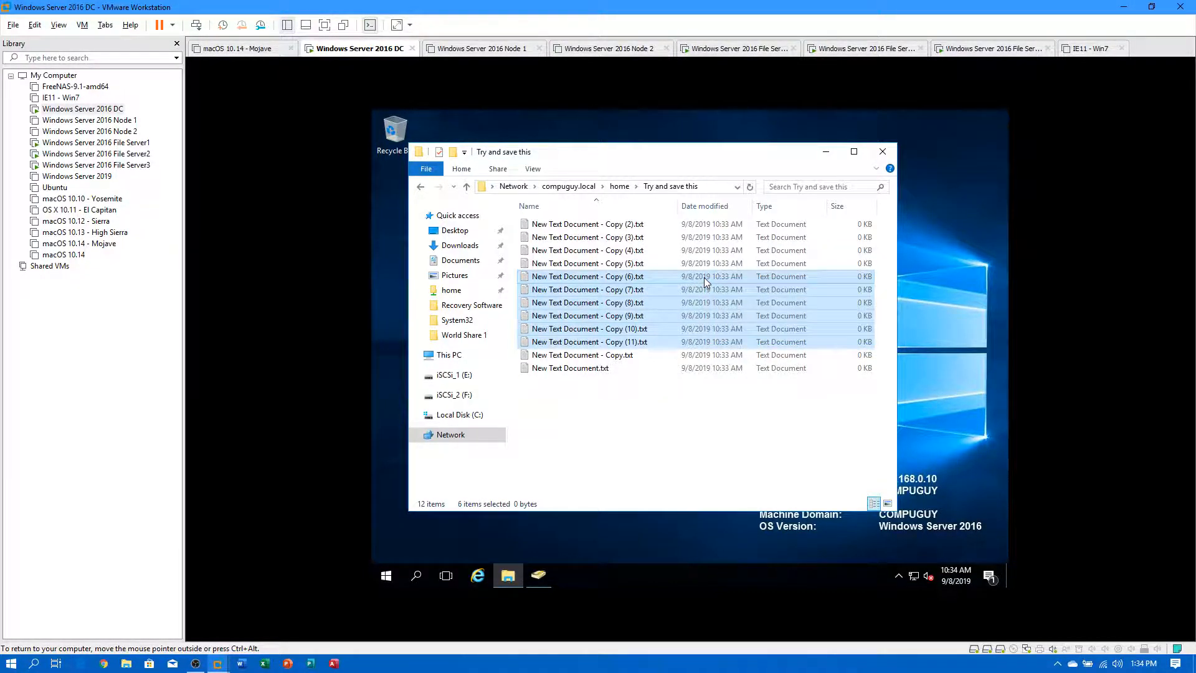
{"action": "key", "text": "Delete"}
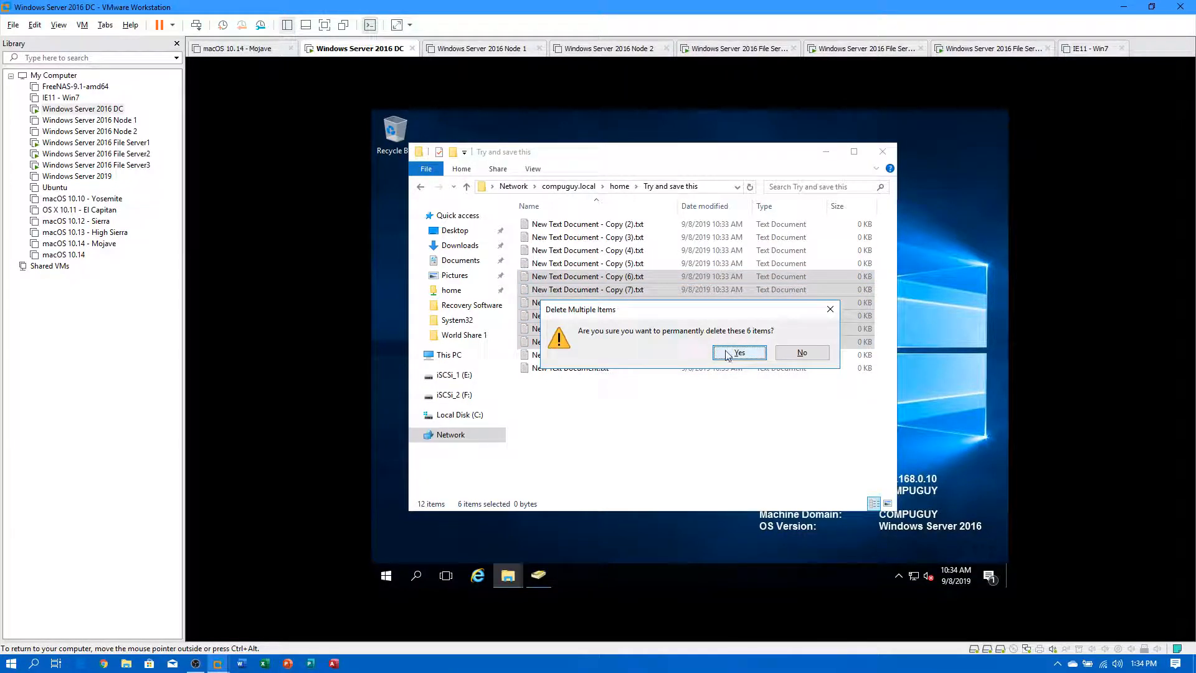
{"action": "left_click", "coordinate": [722, 383]}
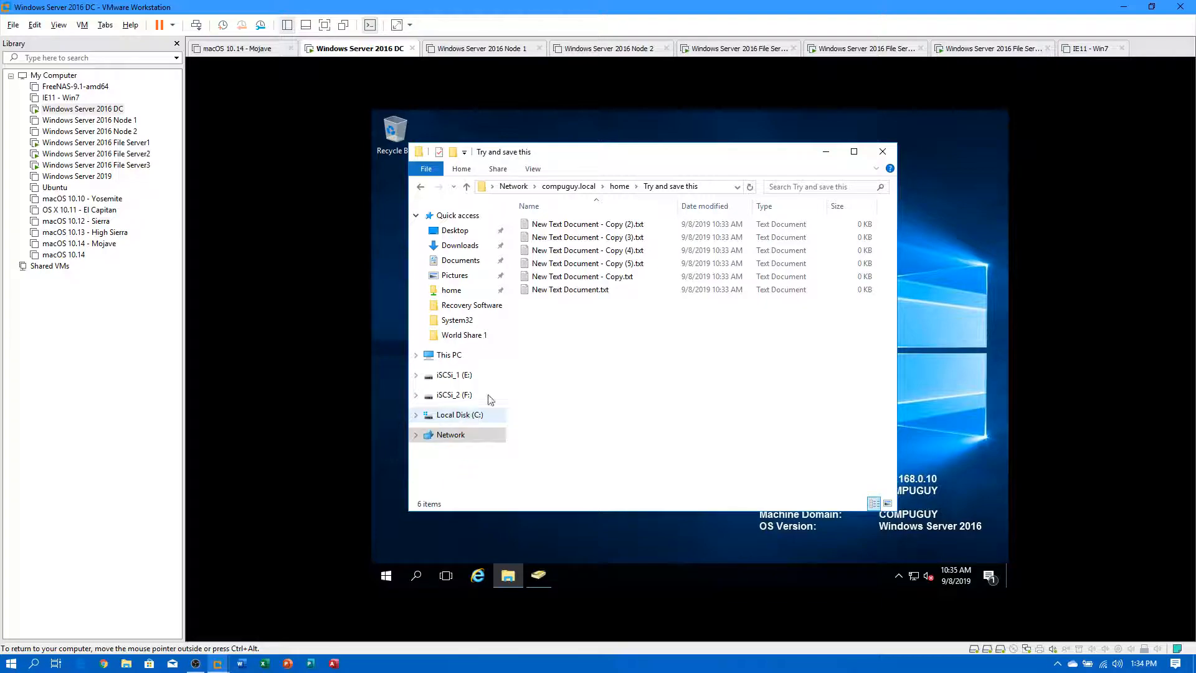
{"action": "left_click", "coordinate": [620, 186]}
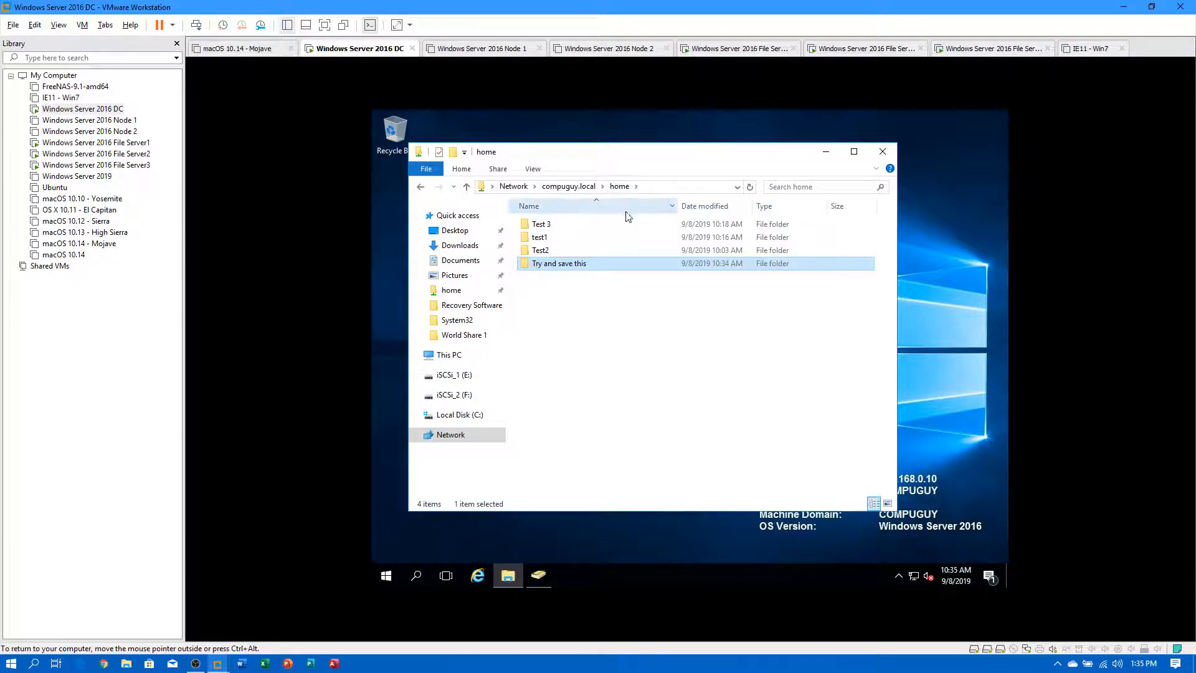
Check the Previous Versions tab of the Try and save this folder on the DC.
{"action": "double_click", "coordinate": [564, 264]}
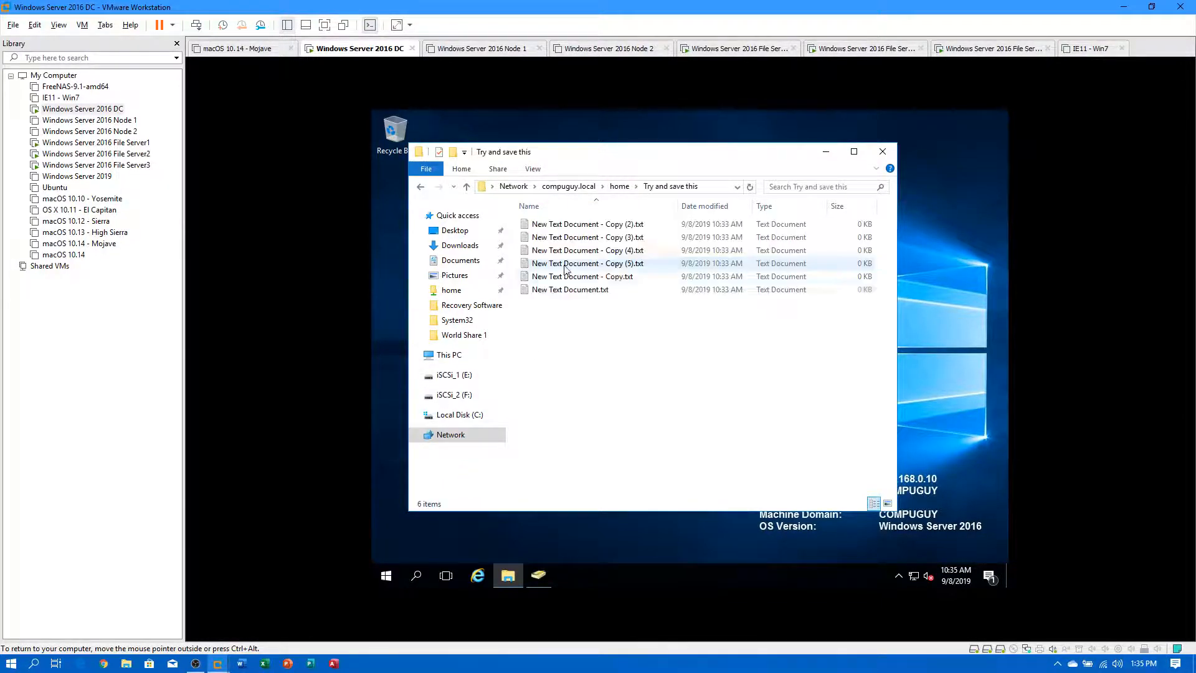
{"action": "left_click", "coordinate": [628, 188]}
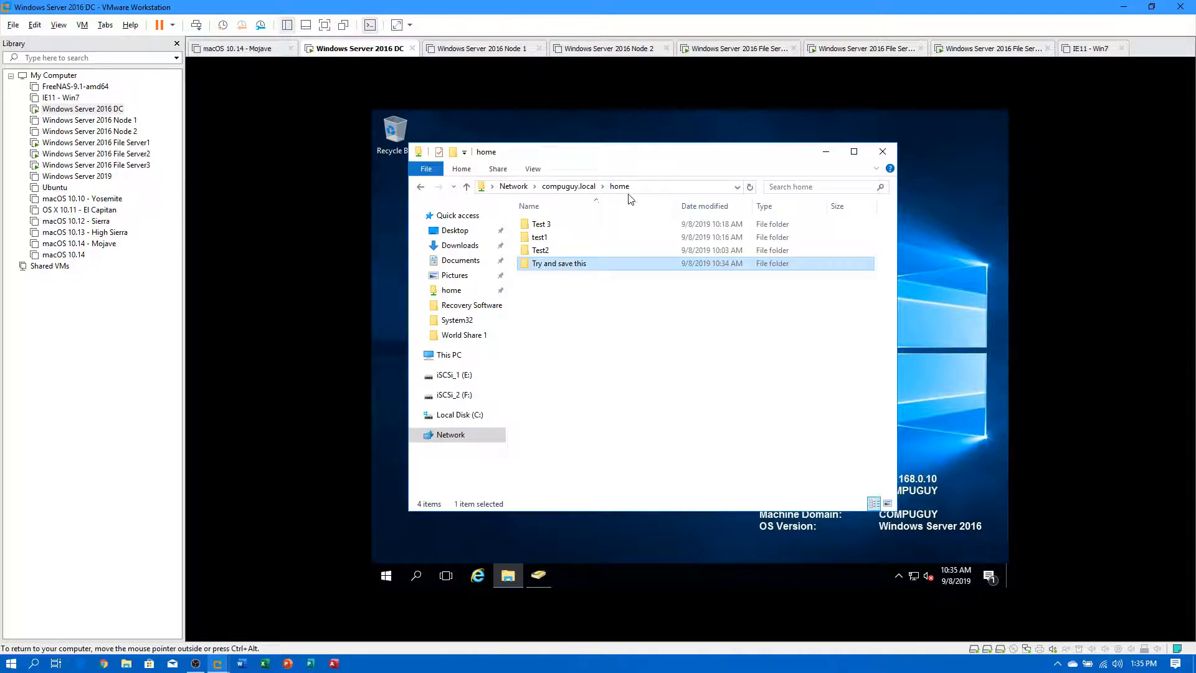
{"action": "right_click", "coordinate": [554, 267]}
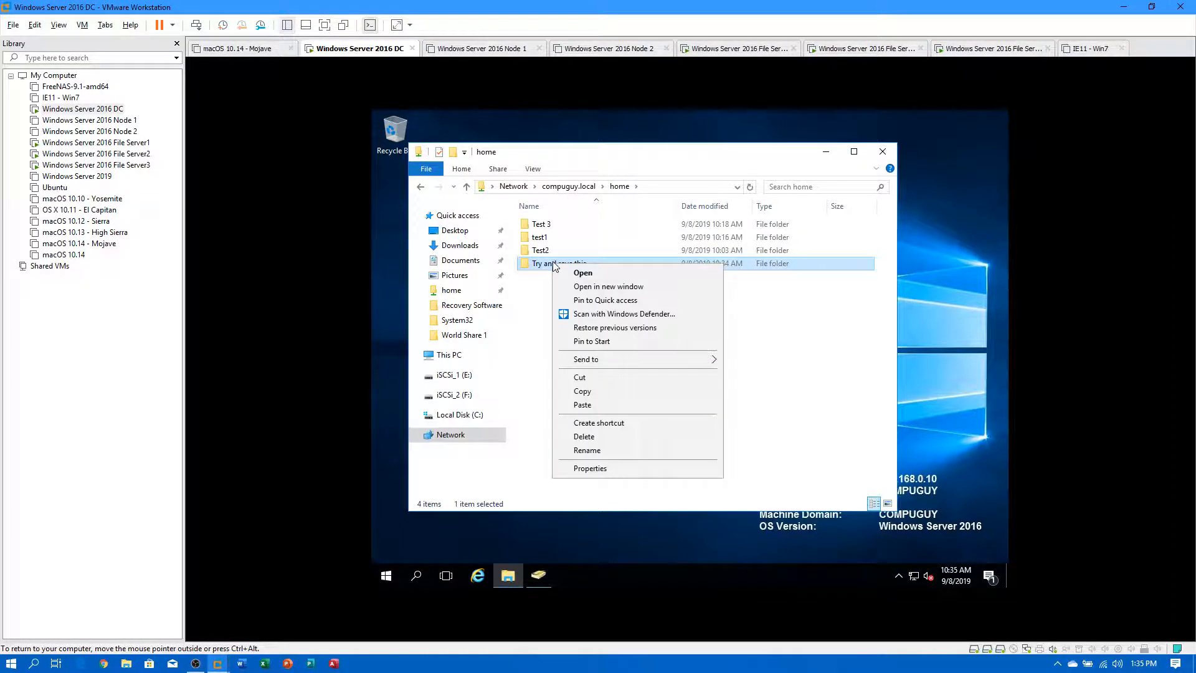
{"action": "left_click", "coordinate": [590, 469]}
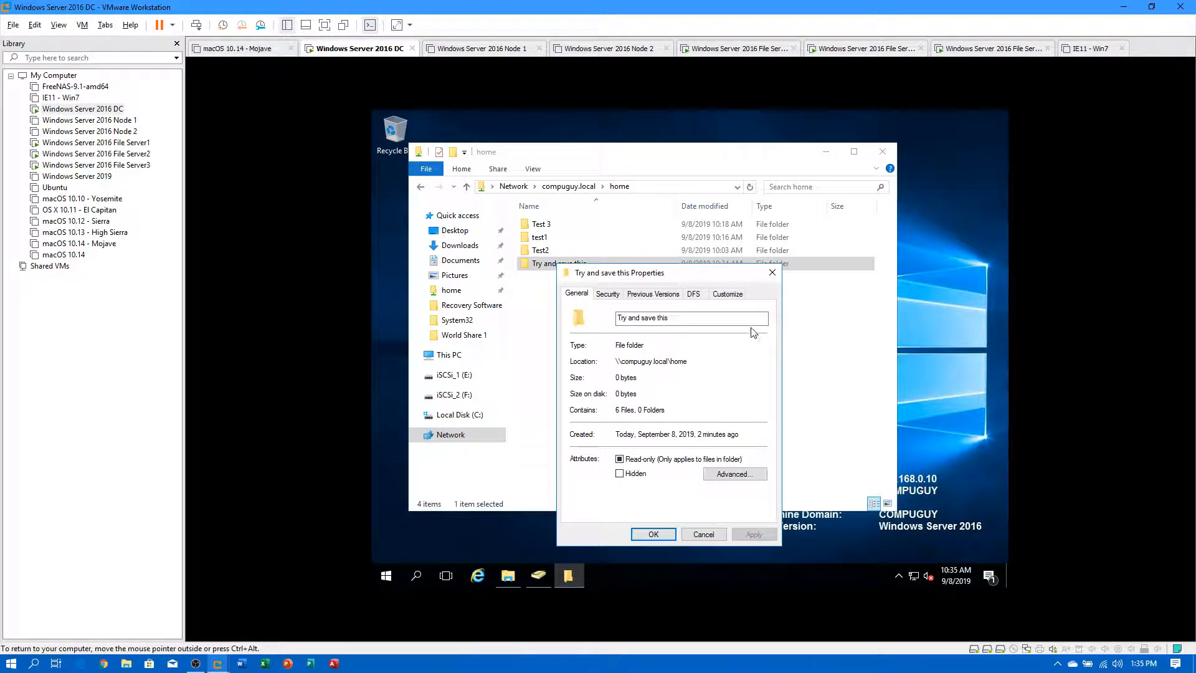
{"action": "left_click", "coordinate": [664, 294]}
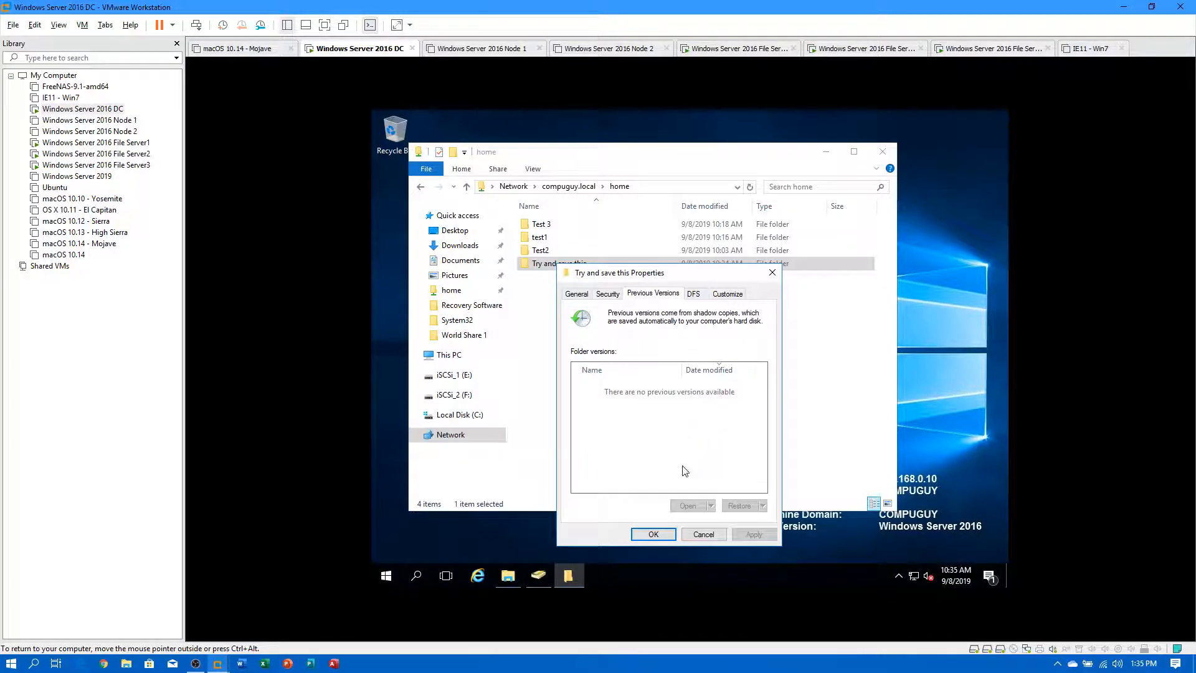
{"action": "left_click", "coordinate": [653, 535]}
Refresh the home listing and recheck Try and save this for previous versions.
{"action": "right_click", "coordinate": [617, 338]}
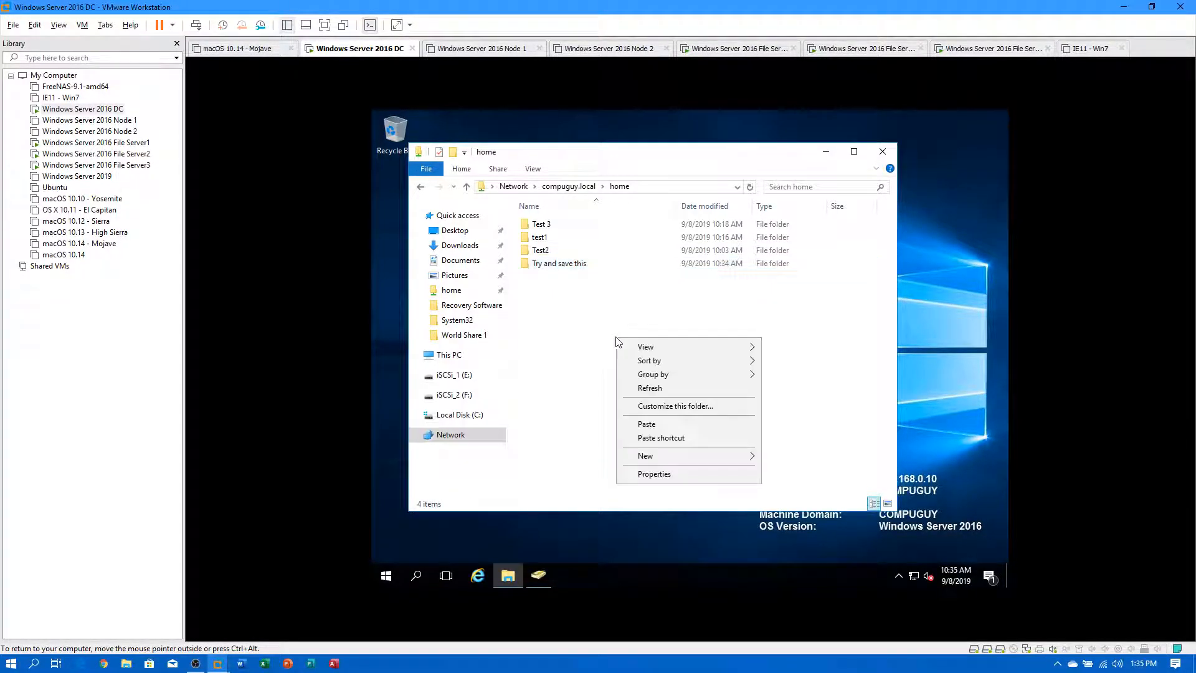
{"action": "left_click", "coordinate": [668, 392]}
{"action": "double_click", "coordinate": [564, 264]}
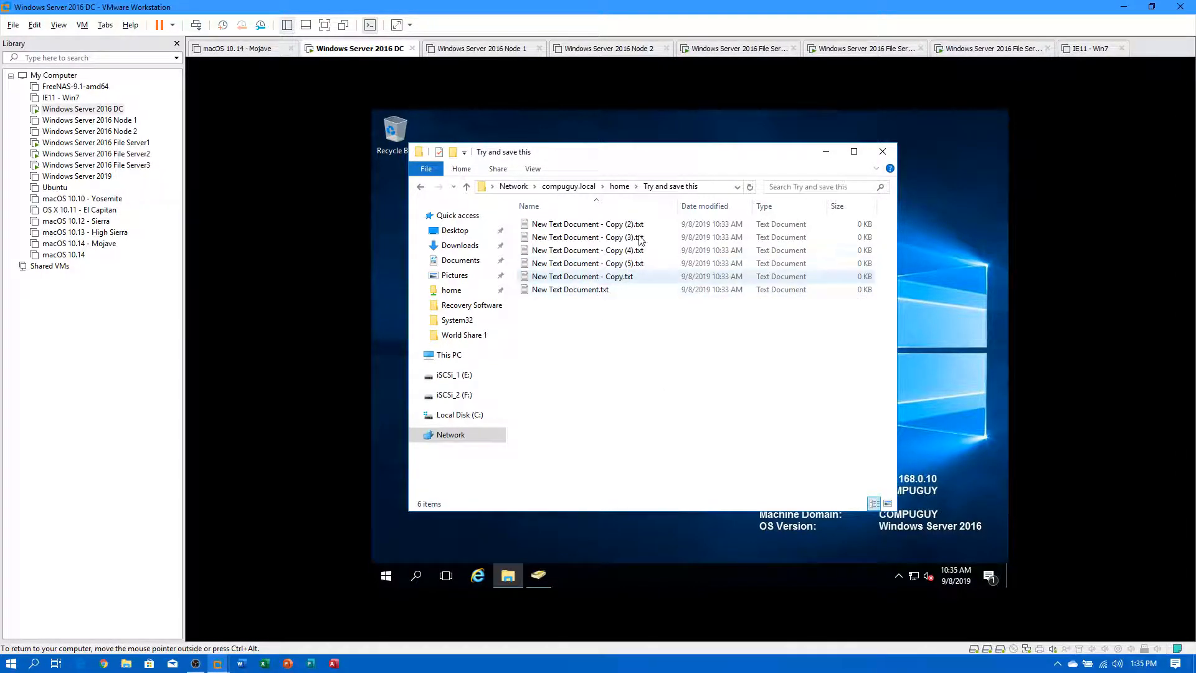
{"action": "left_click", "coordinate": [620, 187]}
{"action": "right_click", "coordinate": [562, 265]}
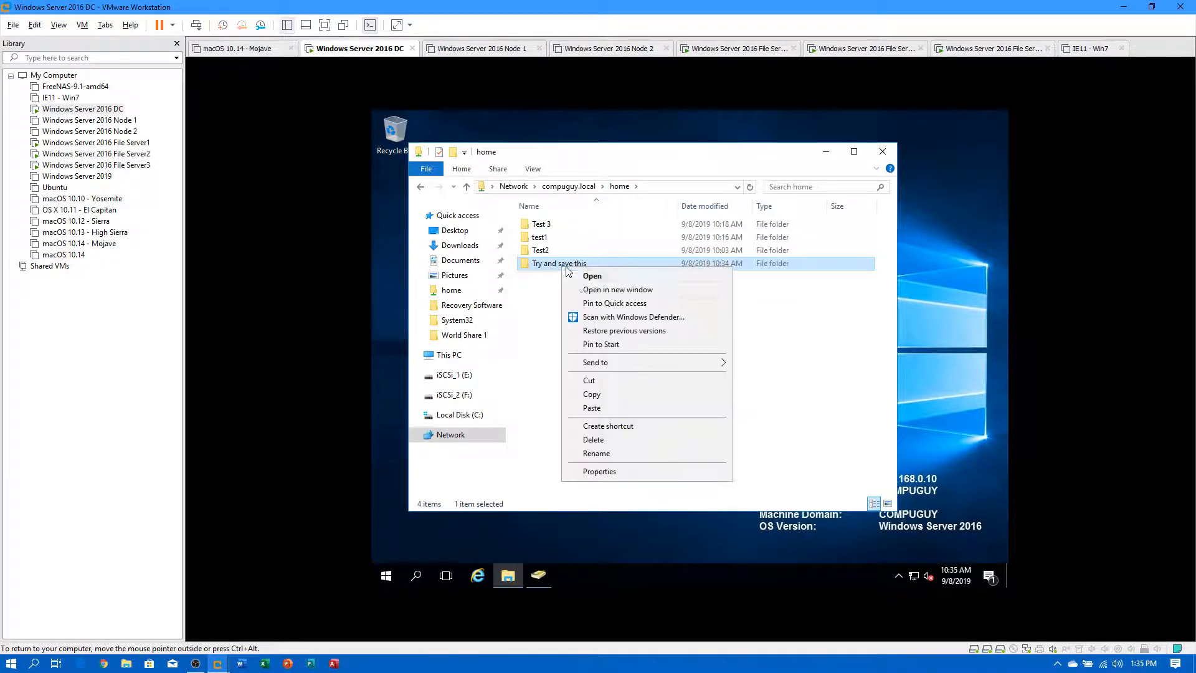
{"action": "left_click", "coordinate": [585, 475]}
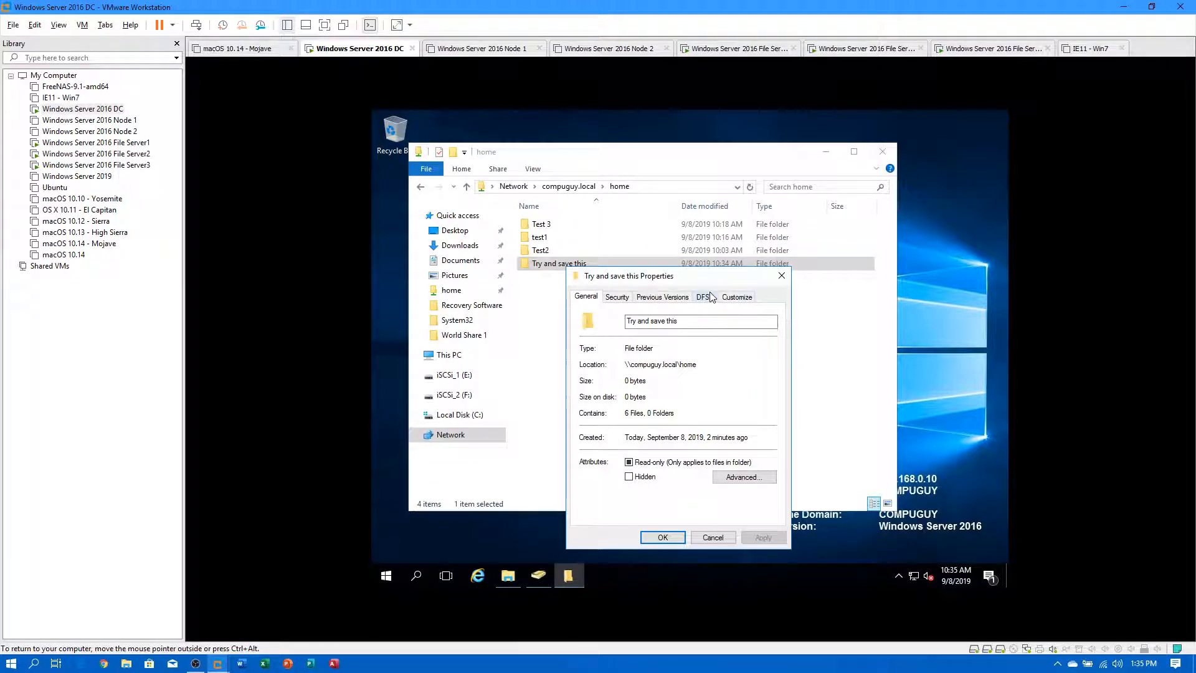
{"action": "left_click", "coordinate": [662, 297]}
{"action": "left_click", "coordinate": [712, 537]}
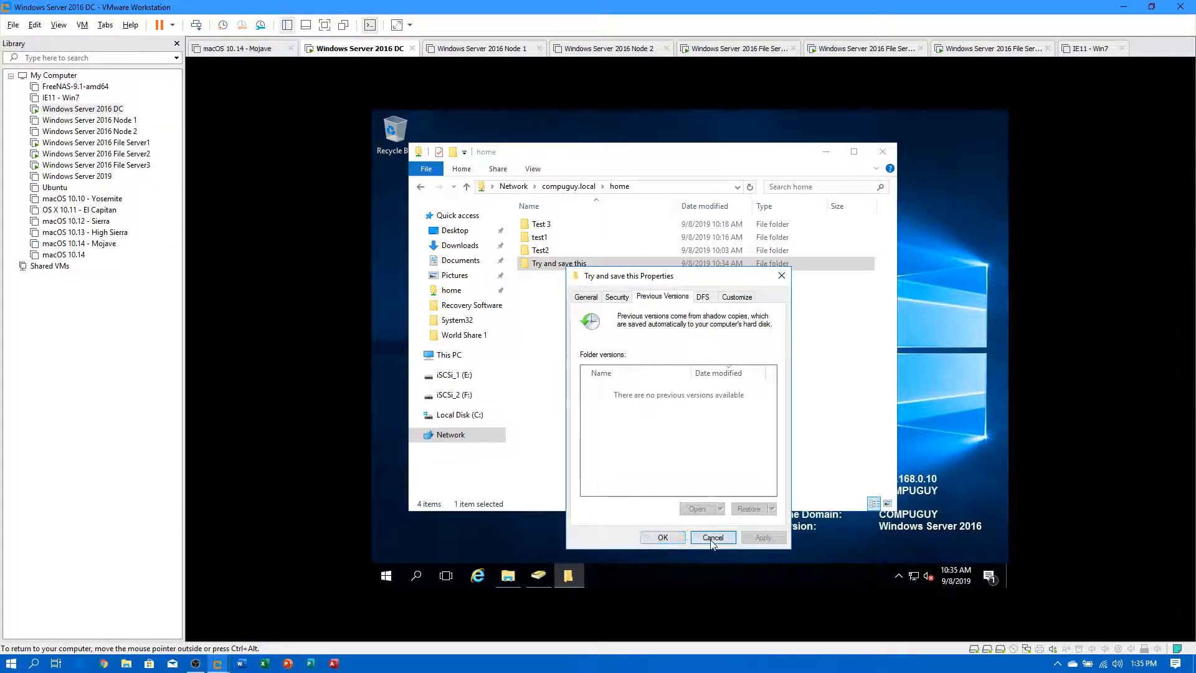
Open Try and save this on File Server1 to view its six documents.
{"action": "left_click", "coordinate": [109, 143]}
{"action": "double_click", "coordinate": [110, 143]}
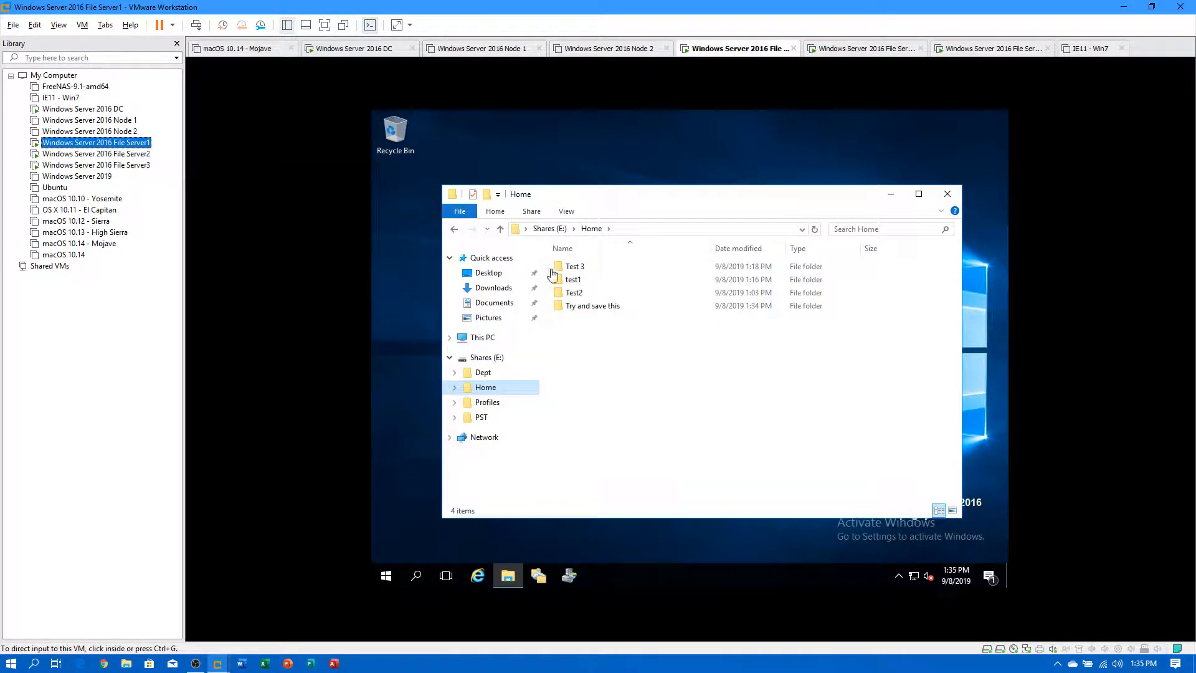
{"action": "left_click", "coordinate": [590, 308]}
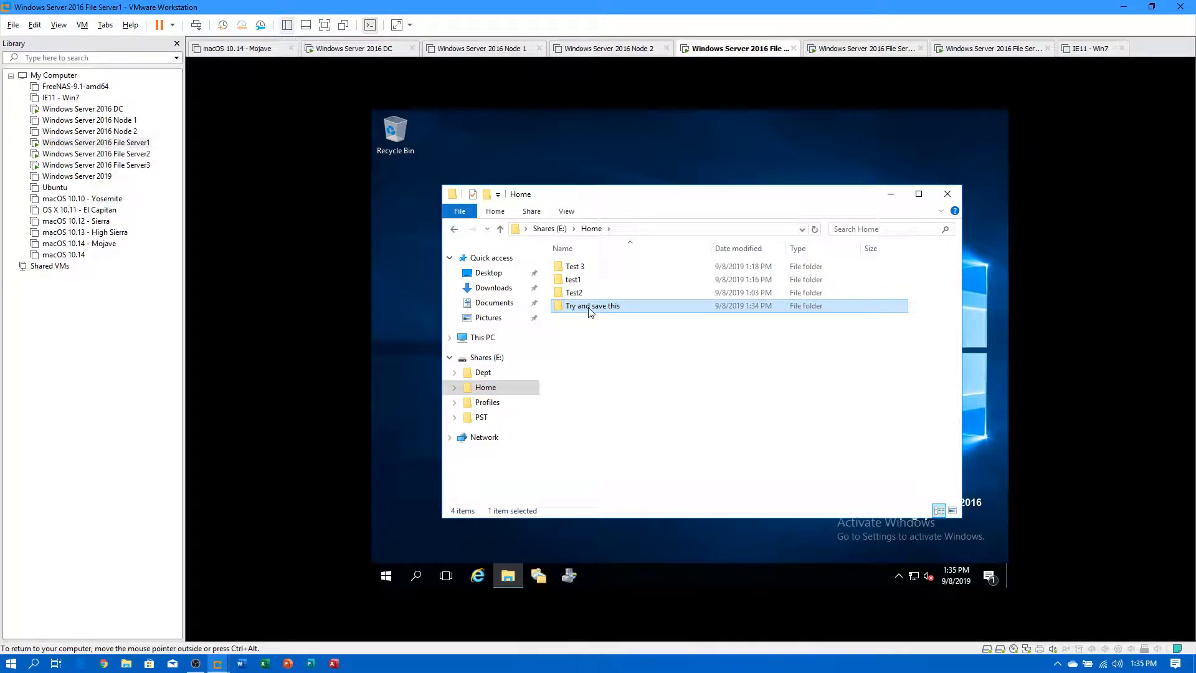
{"action": "double_click", "coordinate": [589, 308]}
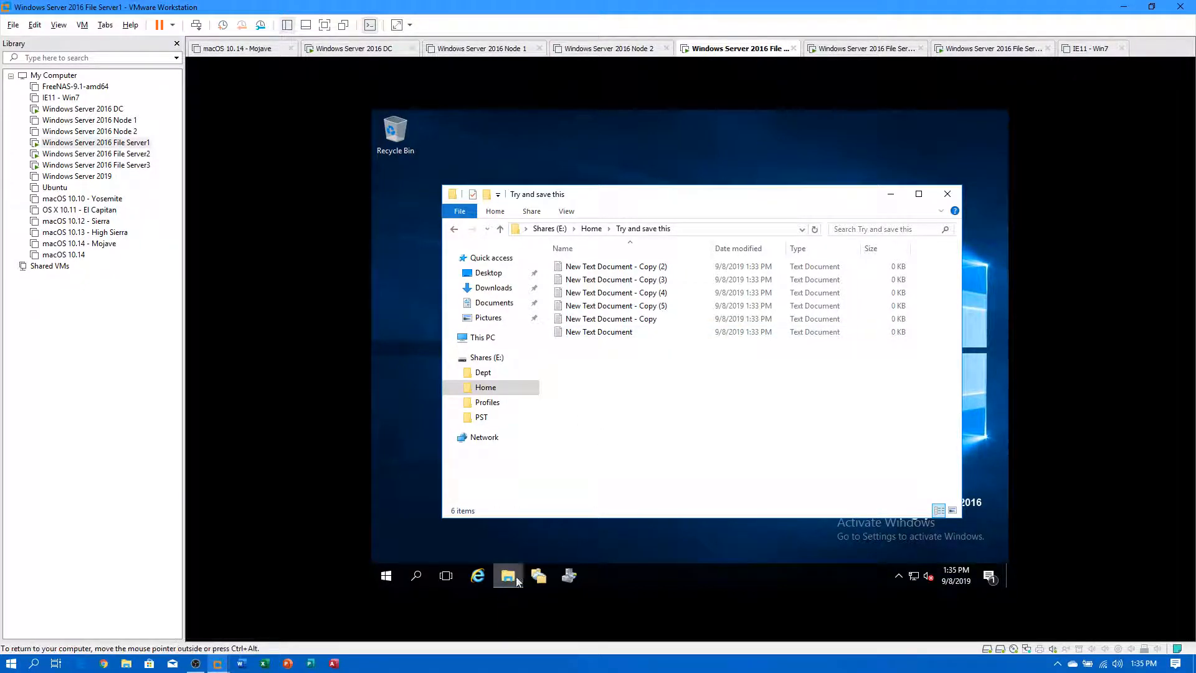
Open Computer Management from Administrative Tools and show Disk Management.
{"action": "left_click", "coordinate": [568, 575]}
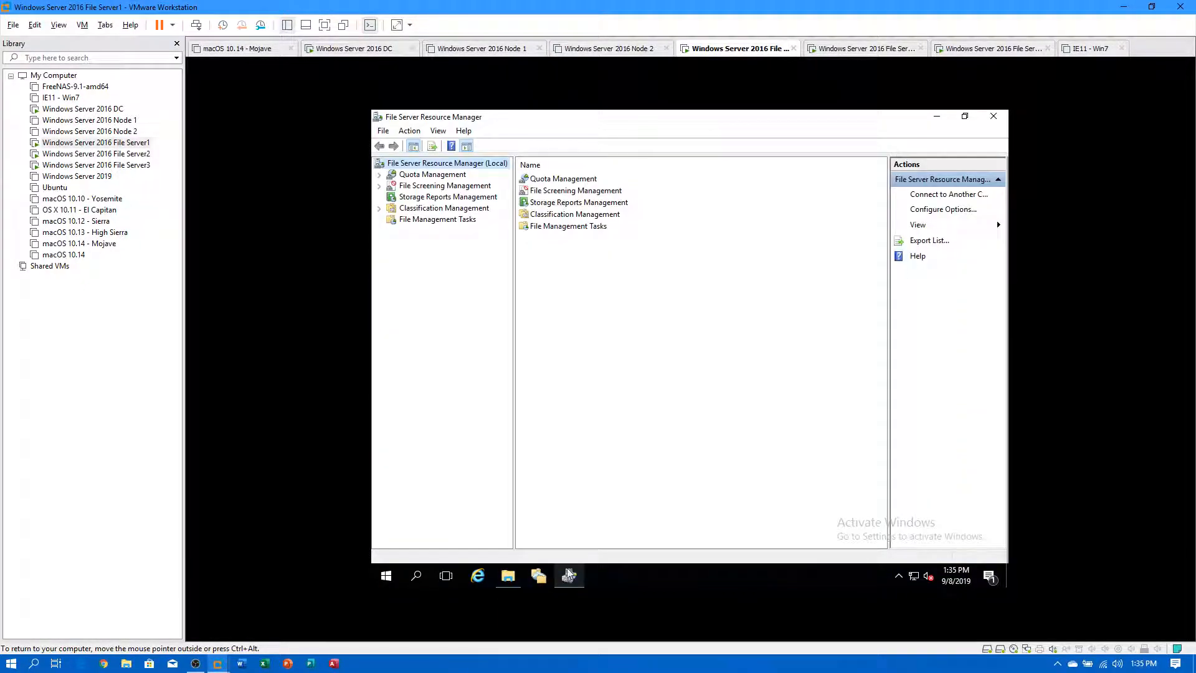
{"action": "left_click", "coordinate": [387, 576]}
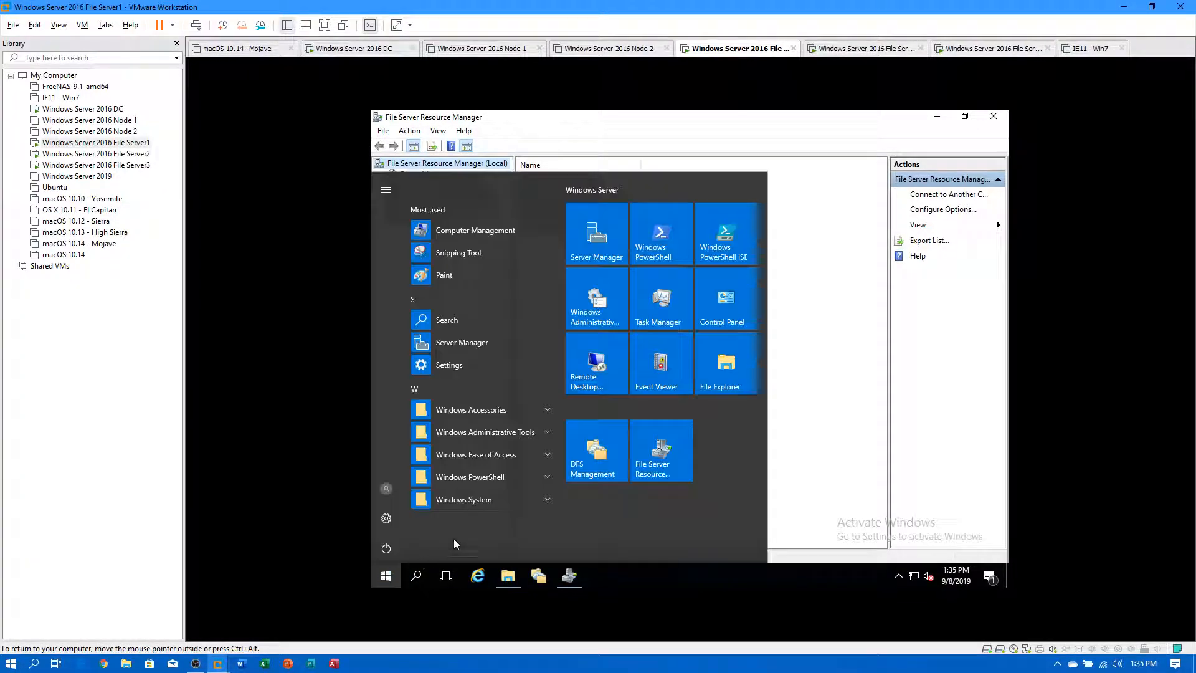
{"action": "left_click", "coordinate": [715, 307]}
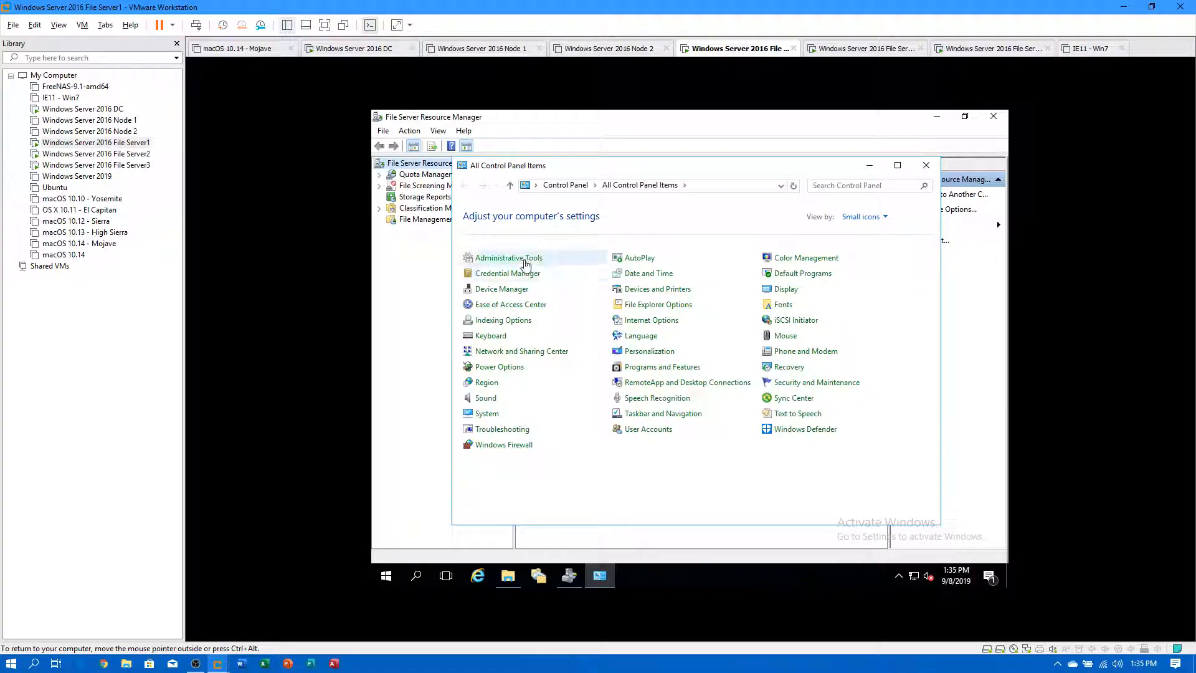
{"action": "left_click", "coordinate": [526, 258]}
{"action": "left_click", "coordinate": [695, 281]}
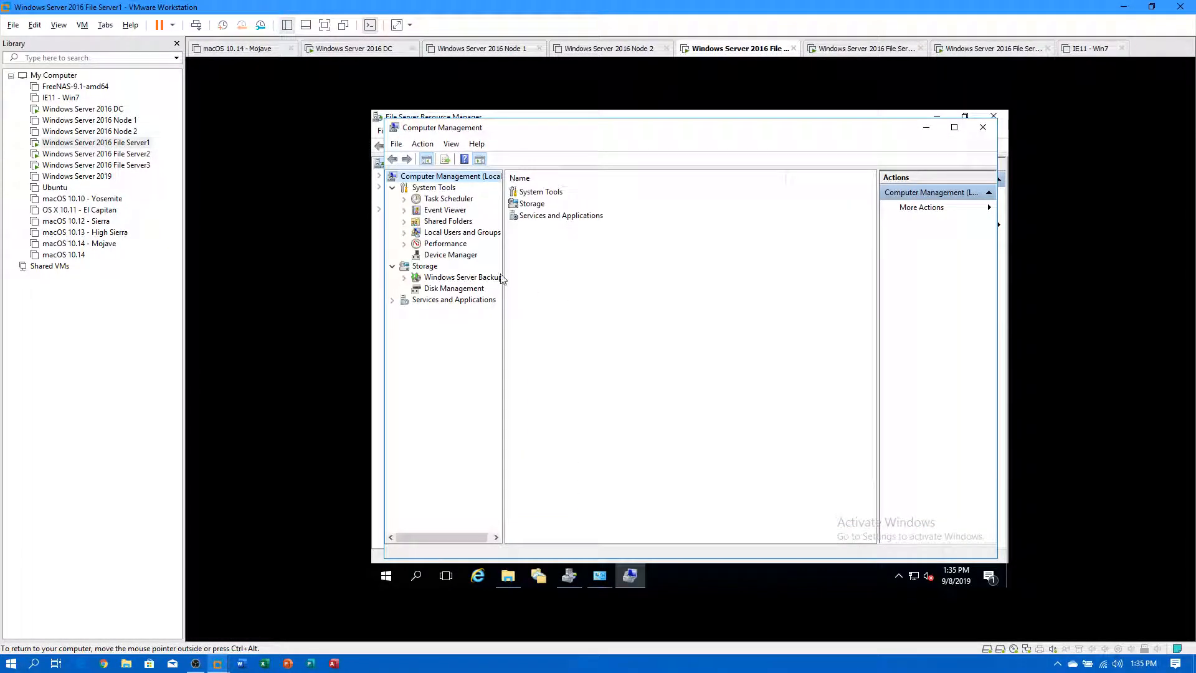
{"action": "left_click", "coordinate": [461, 289]}
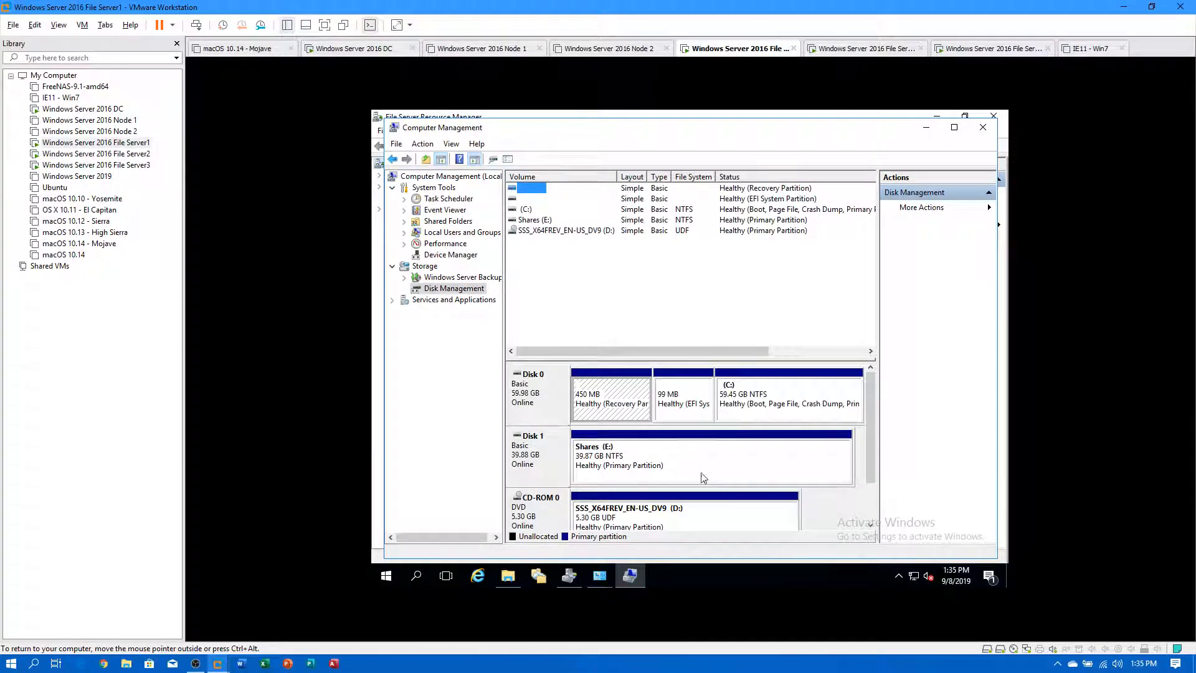
Review the Shares (E:) volume's shadow copies and its 1:31 PM previous version.
{"action": "right_click", "coordinate": [700, 462]}
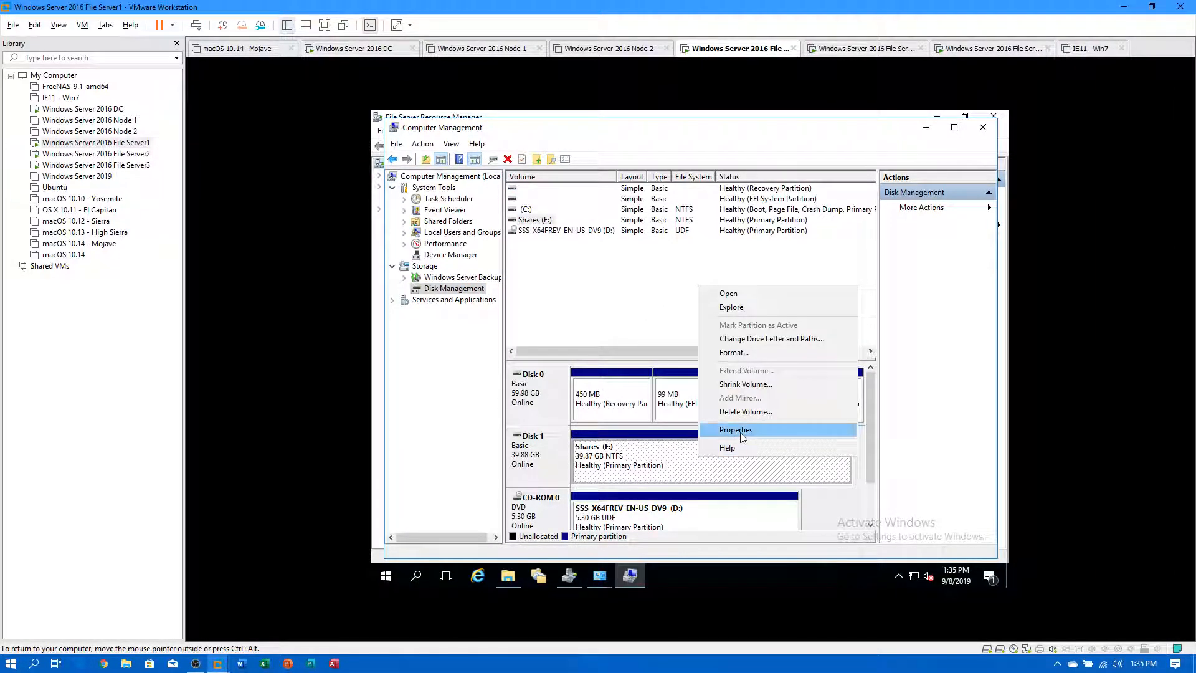
{"action": "left_click", "coordinate": [745, 431]}
{"action": "left_click", "coordinate": [939, 261]}
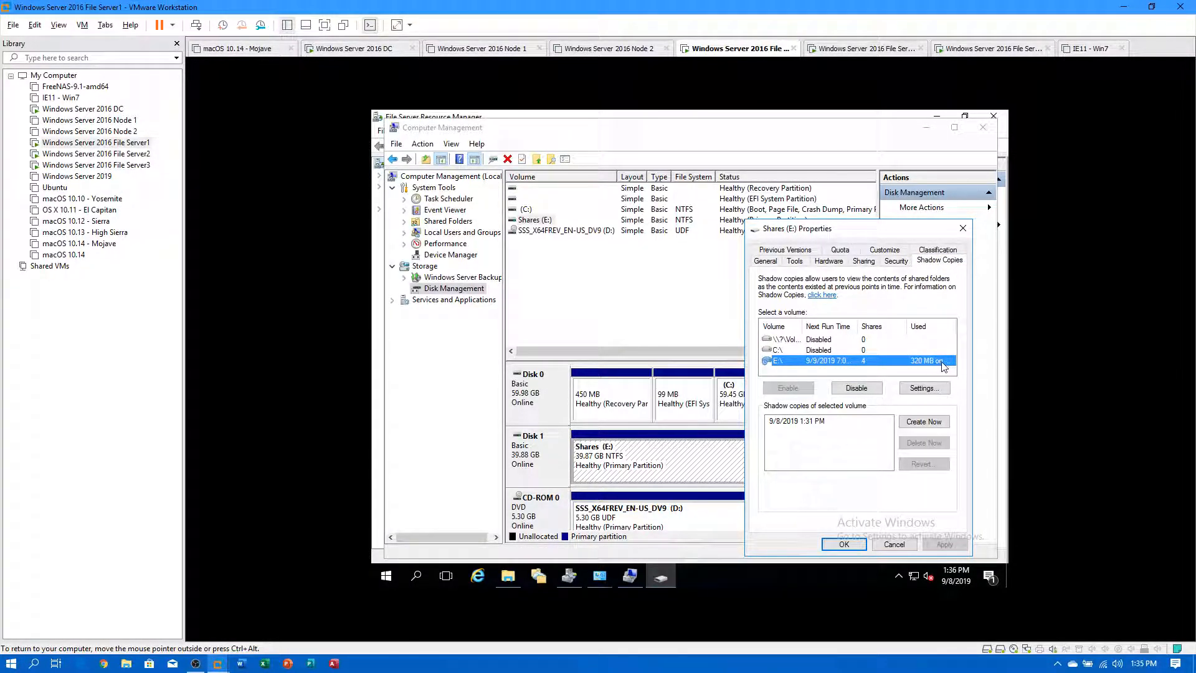
{"action": "left_click", "coordinate": [785, 250]}
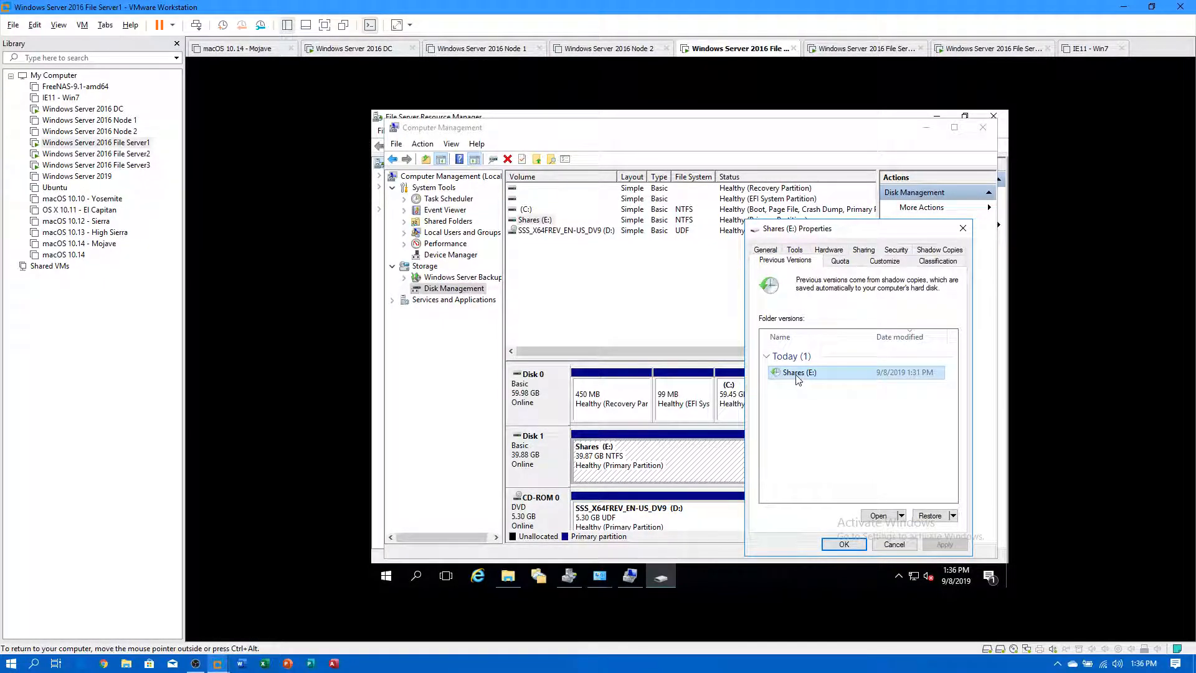
{"action": "left_click", "coordinate": [904, 517]}
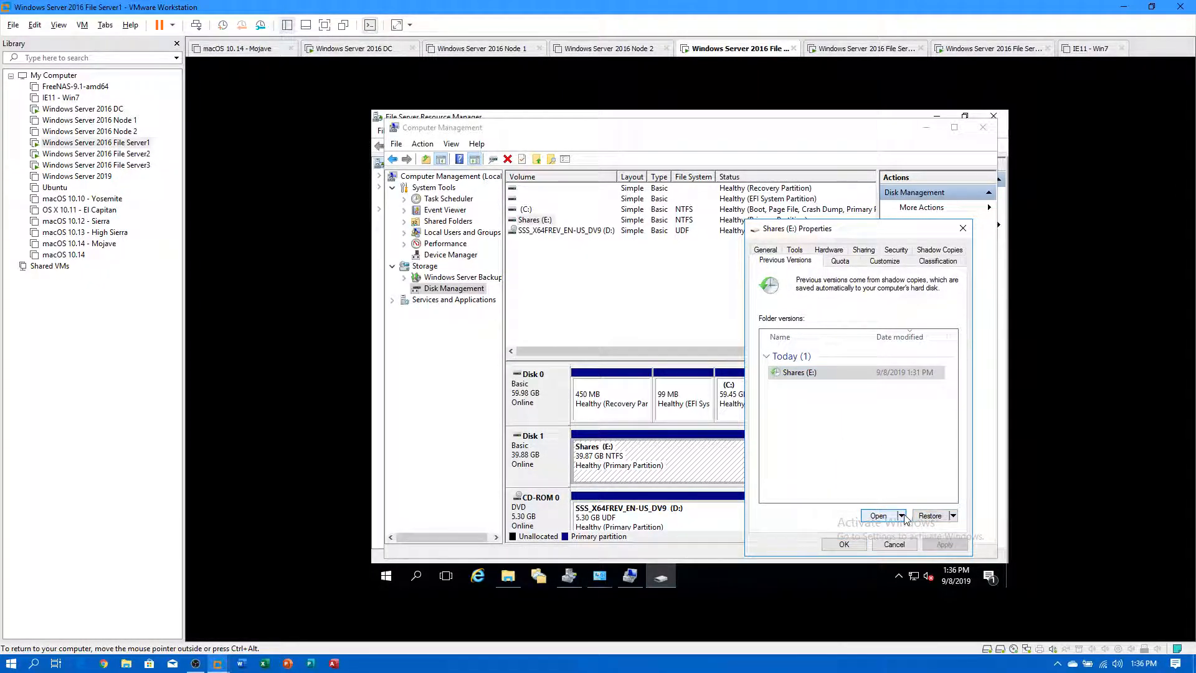
{"action": "left_click", "coordinate": [844, 544]}
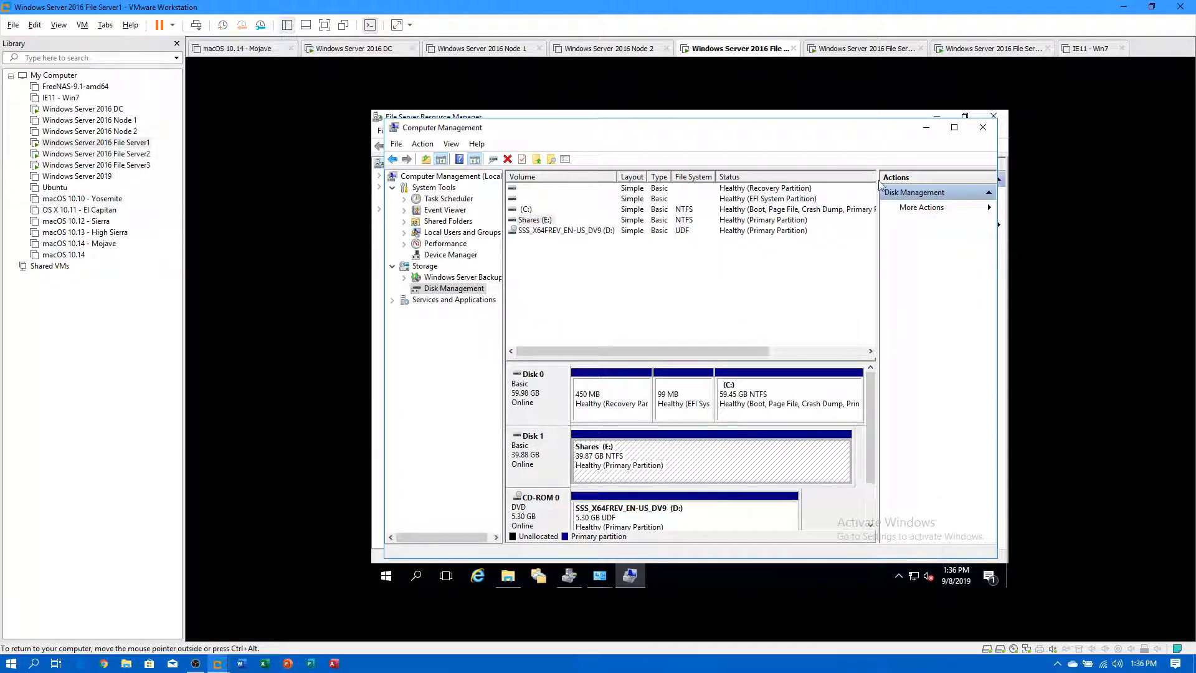
Close Computer Management and minimize Administrative Tools, Control Panel and File Server Resource Manager.
{"action": "left_click", "coordinate": [983, 127]}
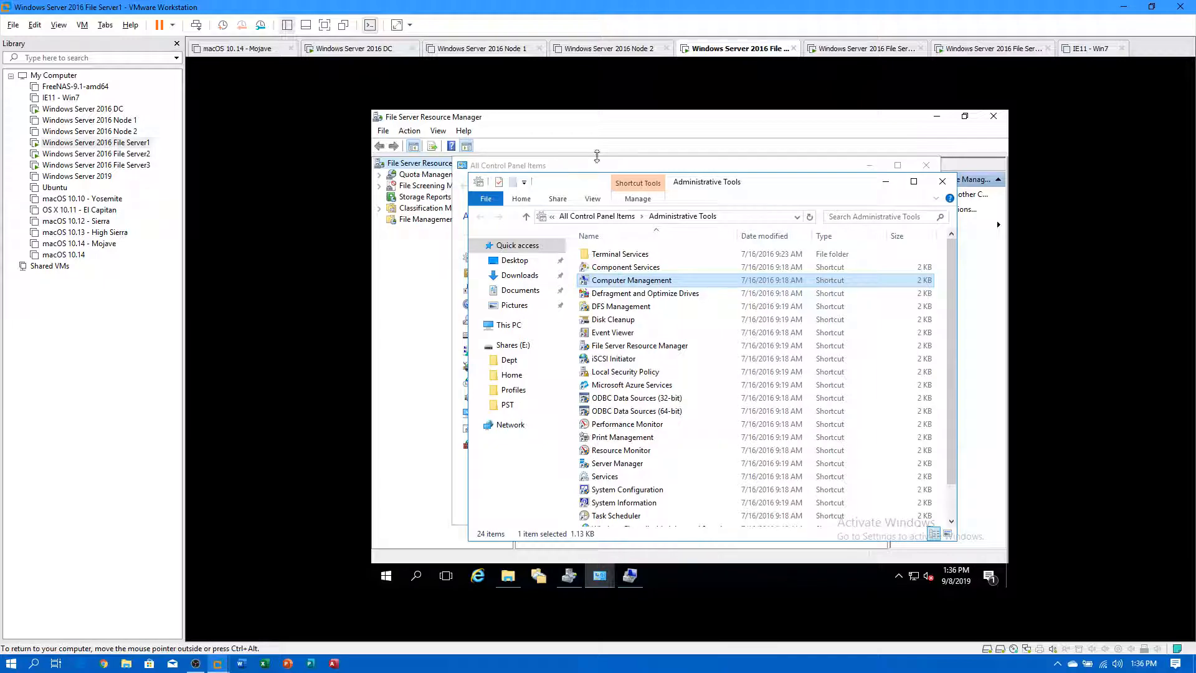
{"action": "left_click", "coordinate": [876, 178]}
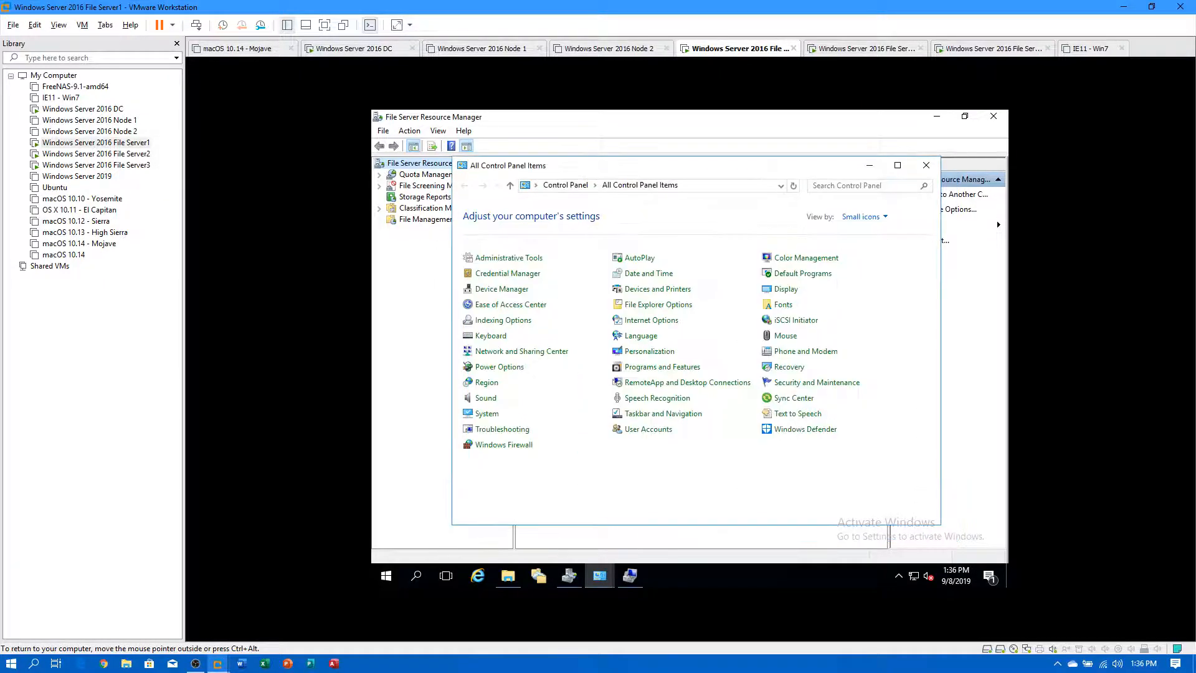
{"action": "left_click", "coordinate": [872, 171]}
{"action": "left_click", "coordinate": [945, 116]}
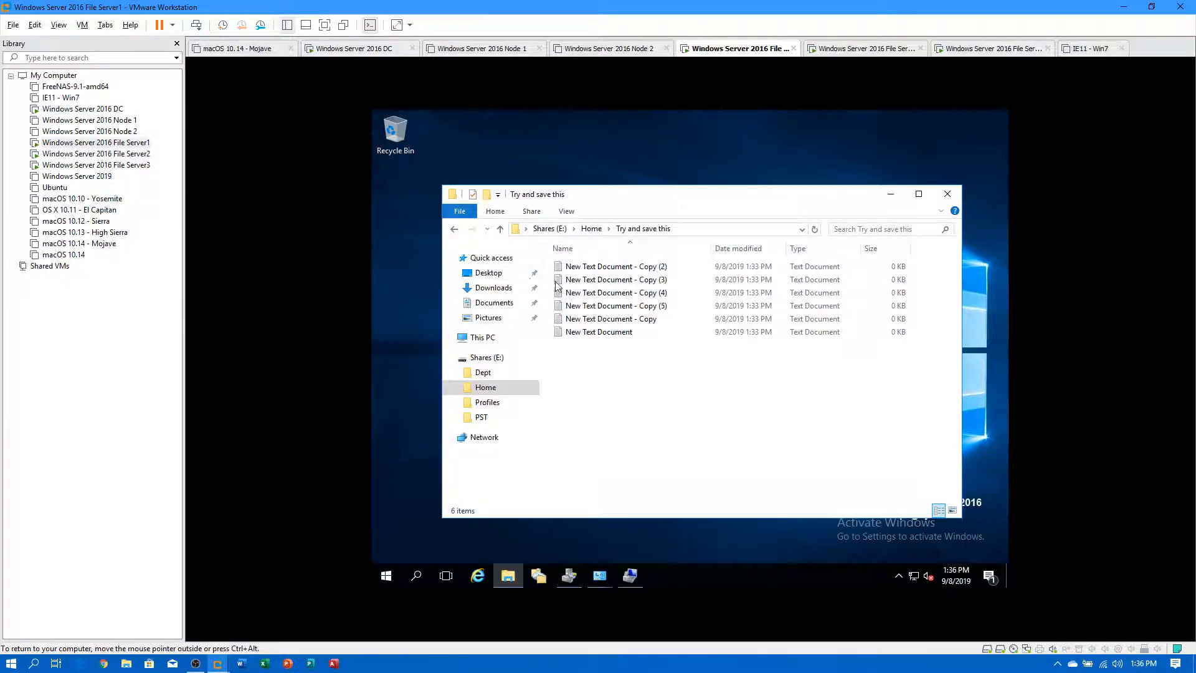
{"action": "left_click", "coordinate": [142, 143]}
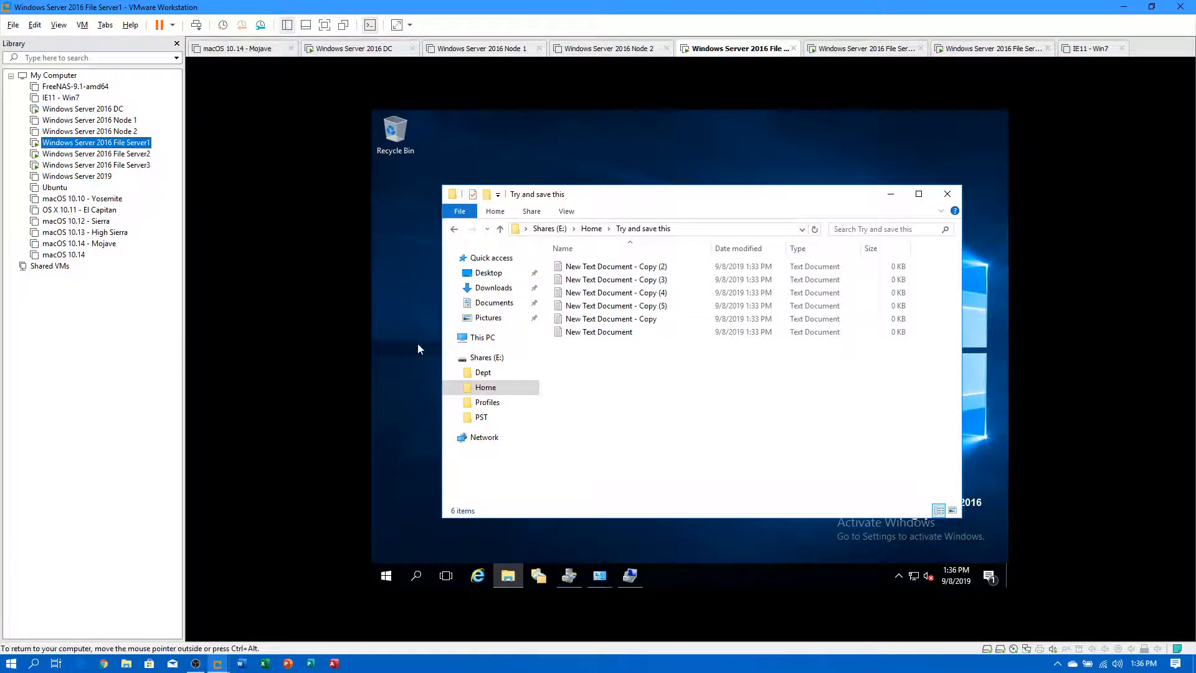
{"action": "right_click", "coordinate": [491, 387]}
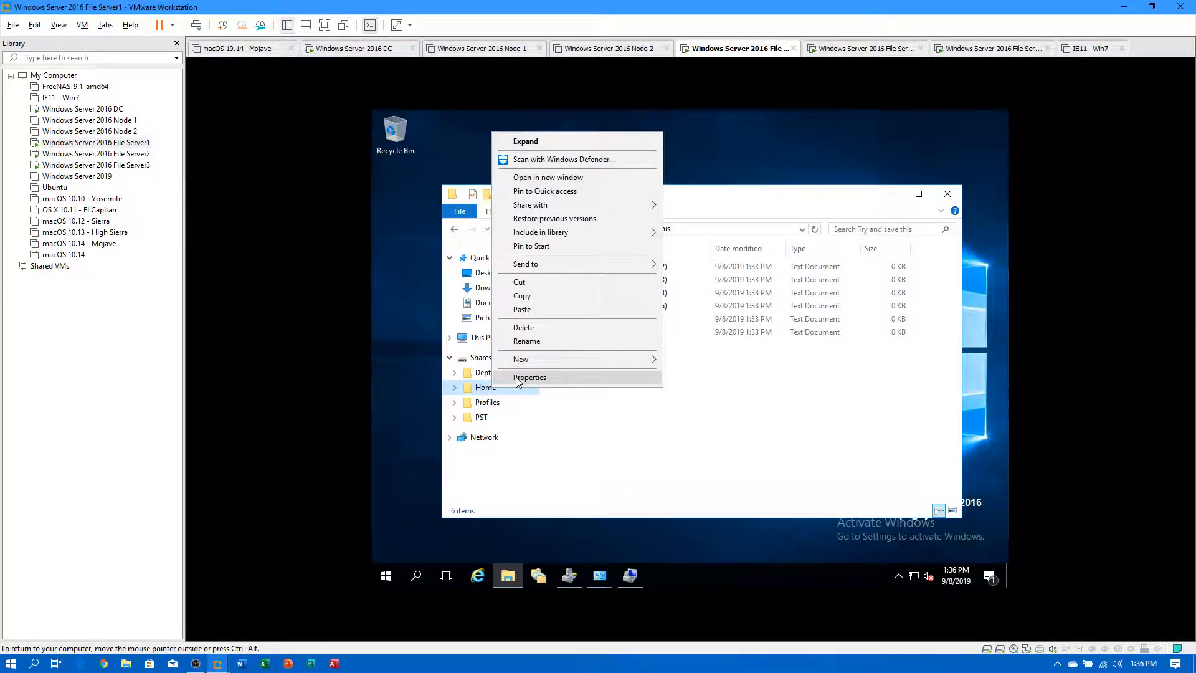
{"action": "left_click", "coordinate": [516, 378]}
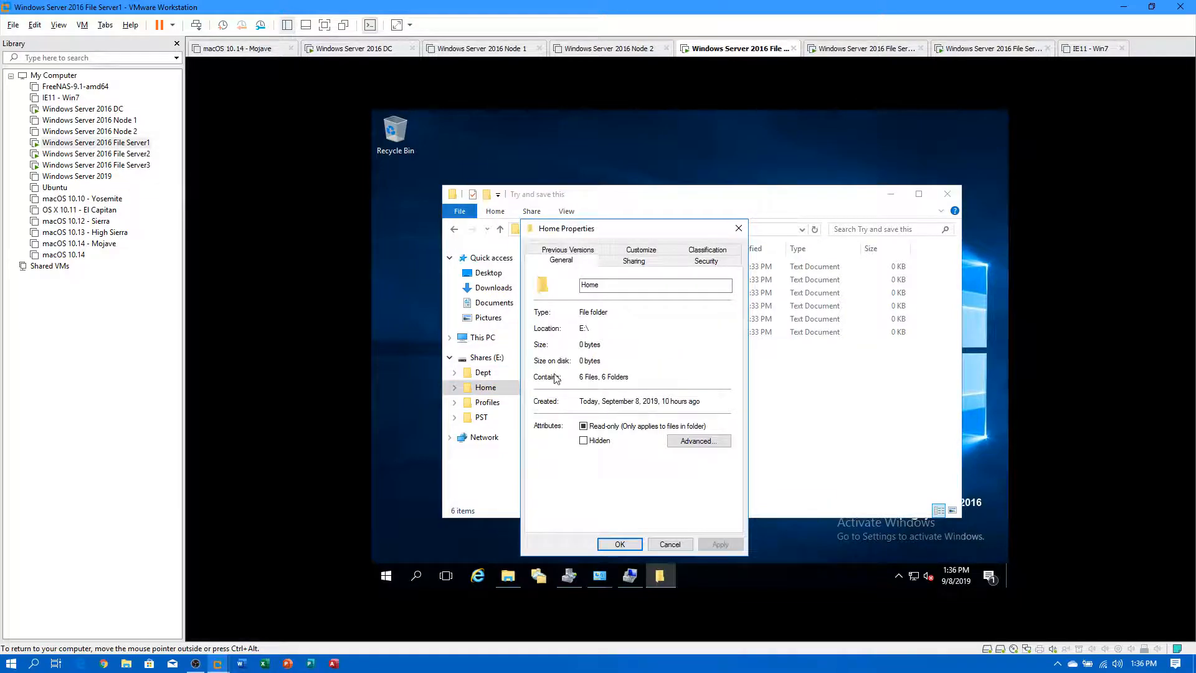
{"action": "left_click", "coordinate": [573, 252]}
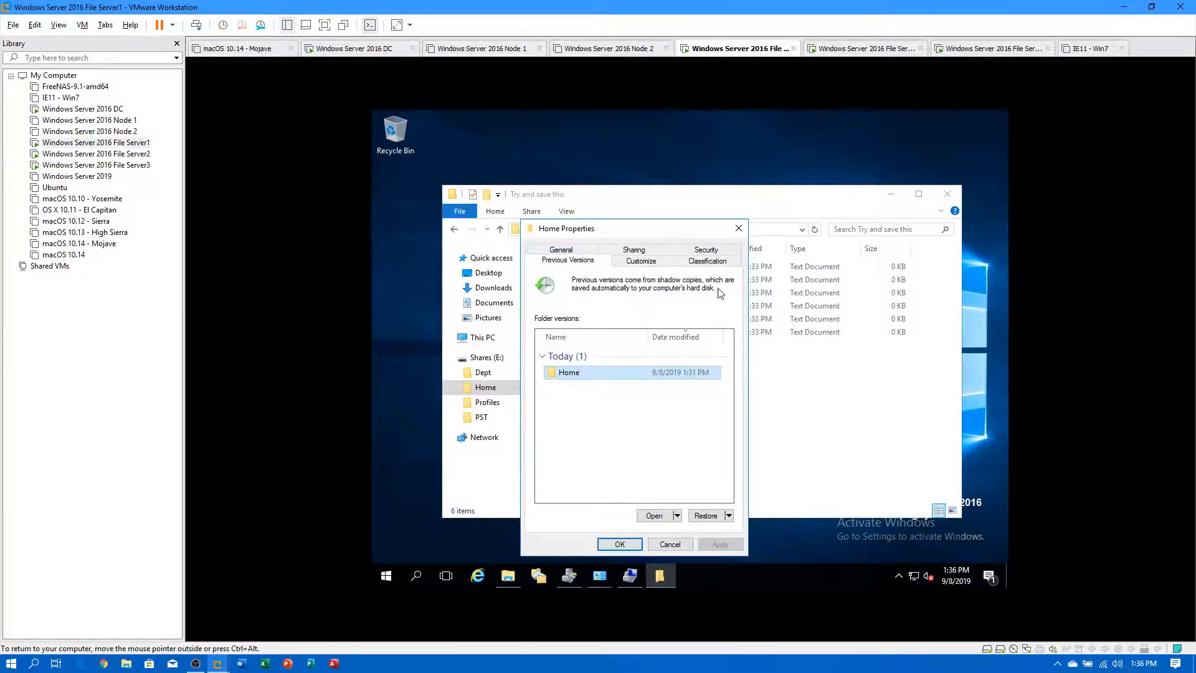
{"action": "double_click", "coordinate": [624, 374]}
{"action": "scroll", "coordinate": [659, 416], "scroll_direction": "down", "scroll_amount": 4}
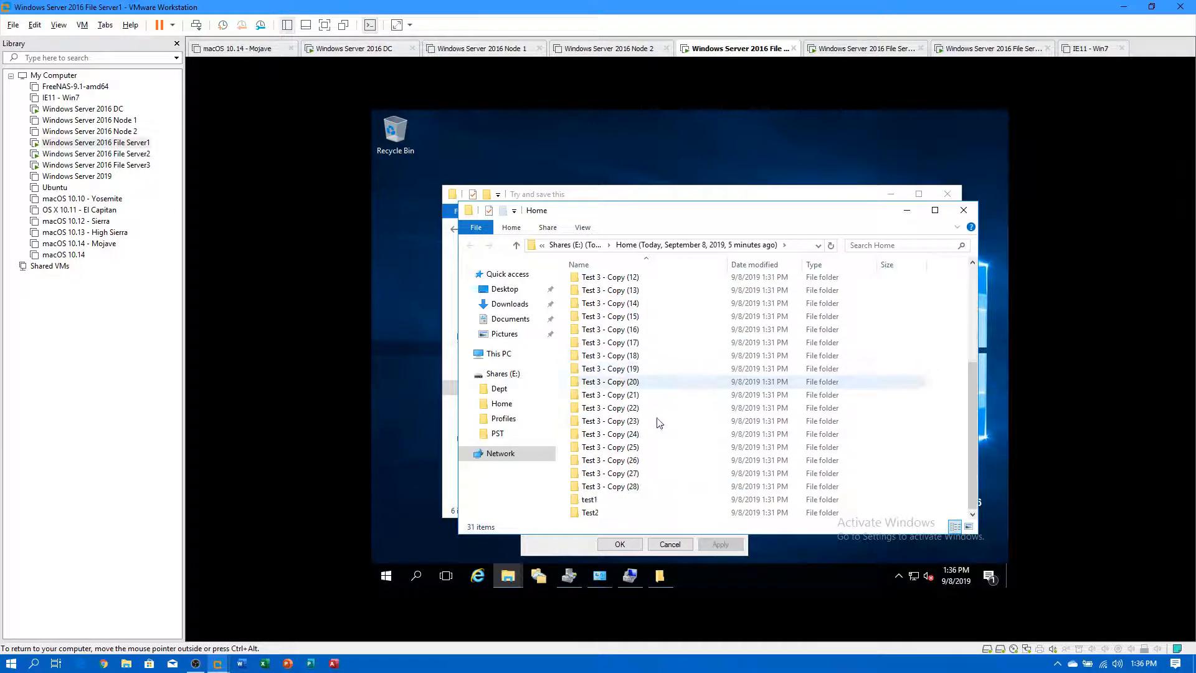
{"action": "scroll", "coordinate": [675, 484], "scroll_direction": "up", "scroll_amount": 4}
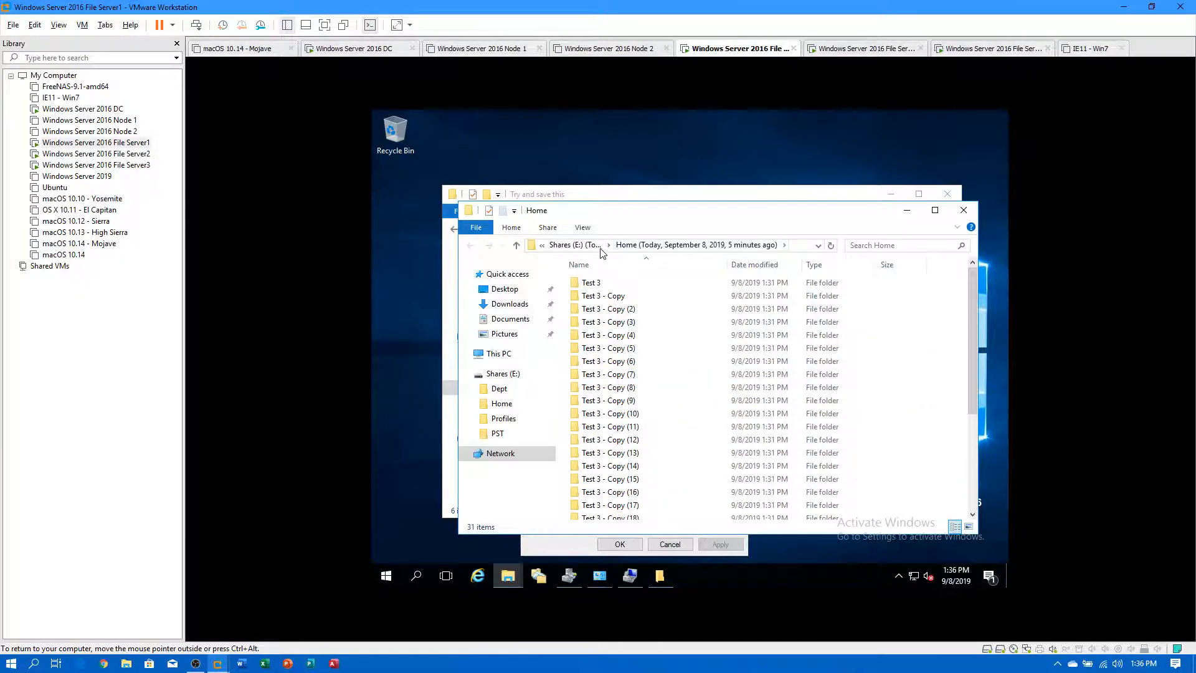
{"action": "left_click", "coordinate": [964, 211]}
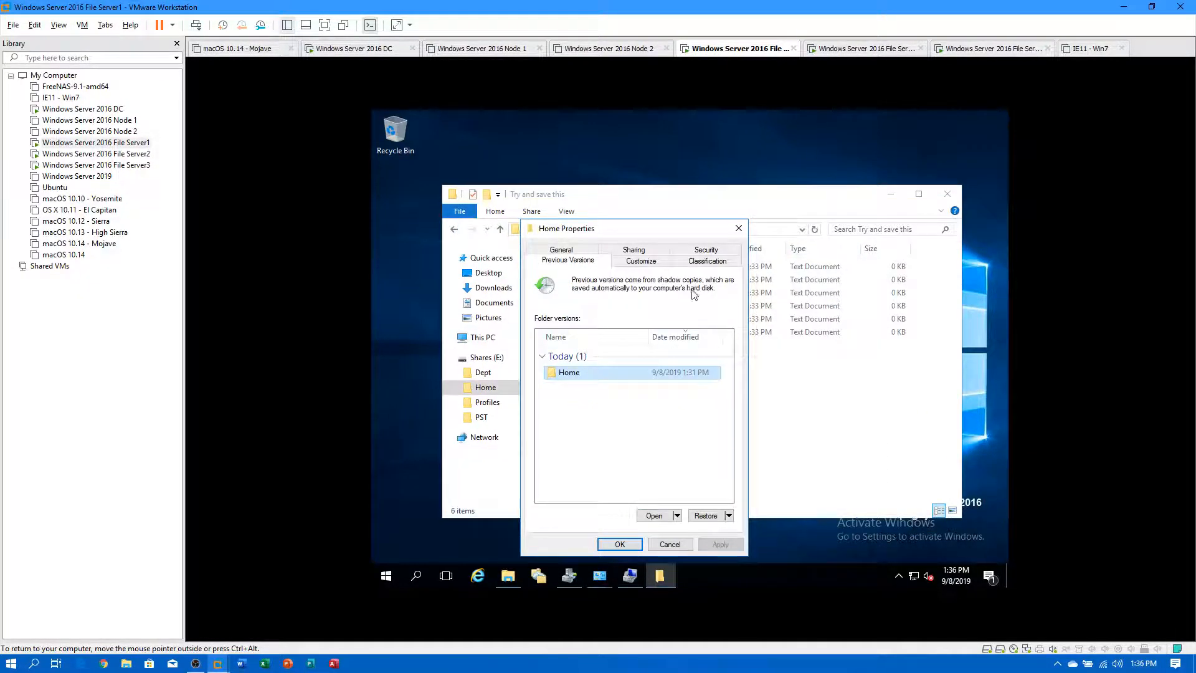
{"action": "left_click", "coordinate": [740, 231]}
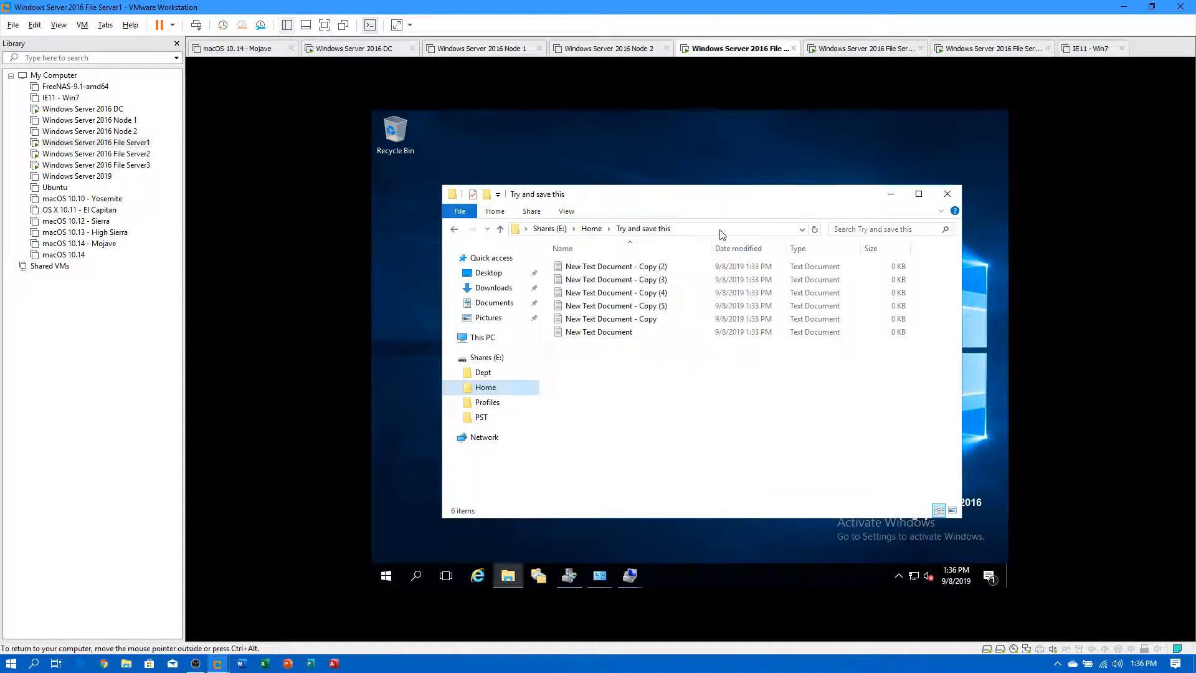
{"action": "left_click", "coordinate": [593, 230]}
{"action": "right_click", "coordinate": [591, 312]}
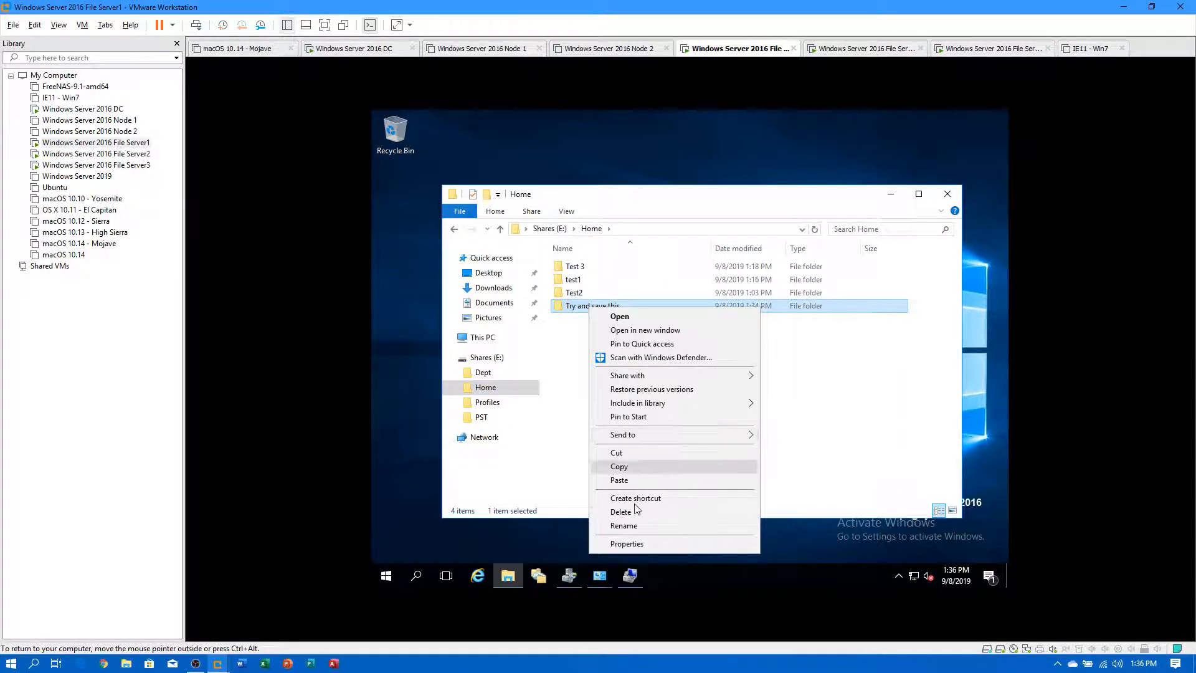
{"action": "left_click", "coordinate": [638, 542]}
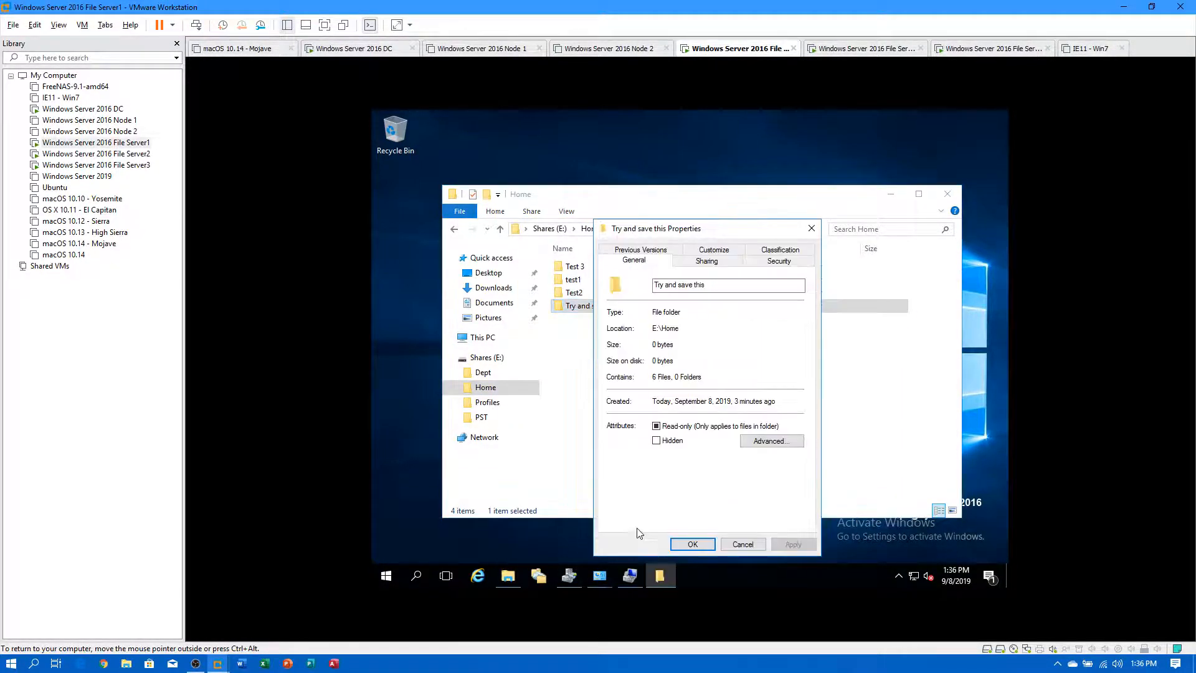
{"action": "left_click", "coordinate": [658, 252]}
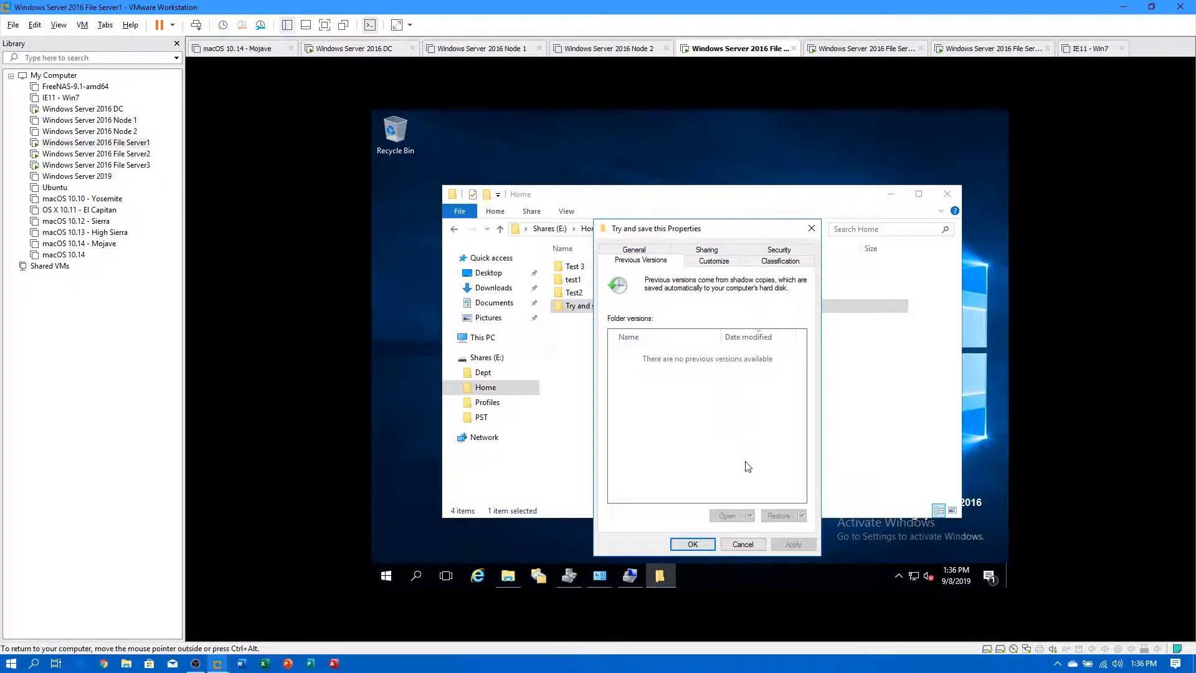
{"action": "left_click", "coordinate": [743, 544]}
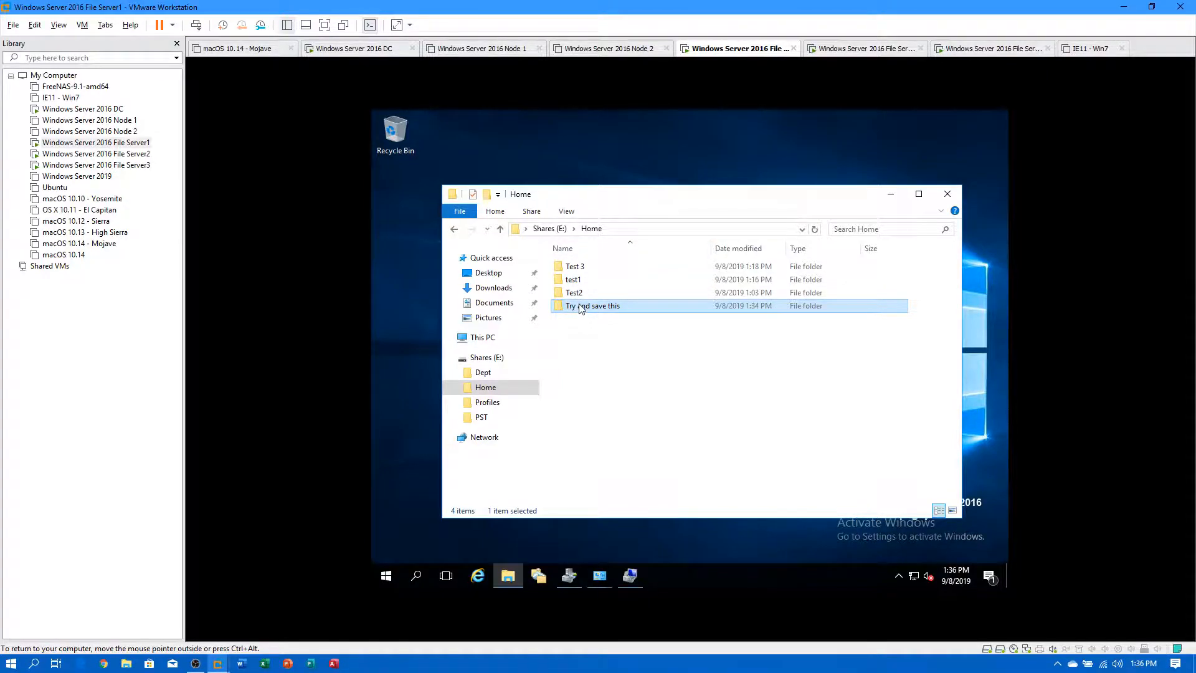
{"action": "double_click", "coordinate": [581, 309]}
{"action": "right_click", "coordinate": [630, 364]}
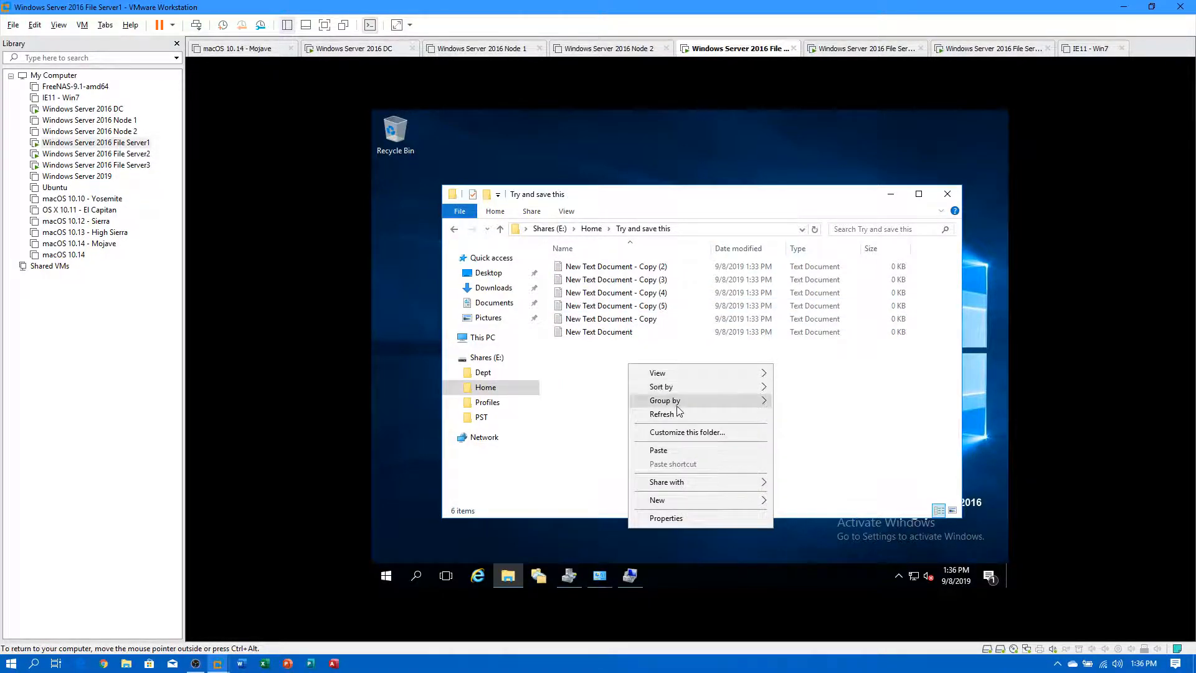
{"action": "left_click", "coordinate": [597, 229]}
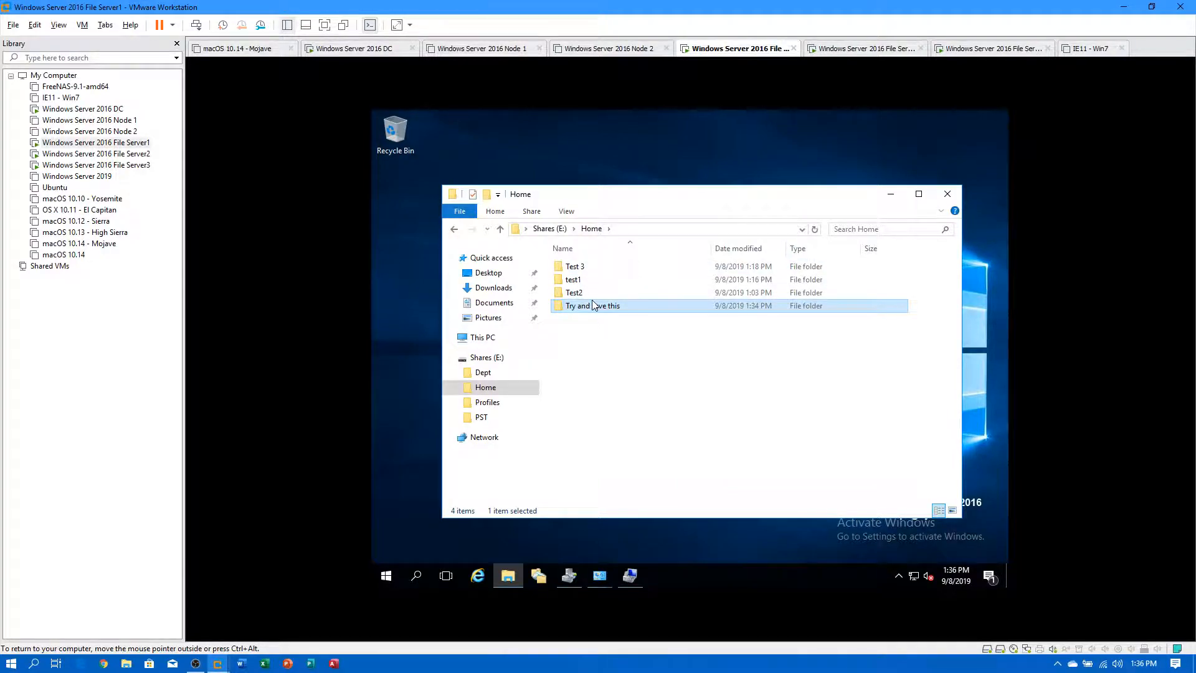
{"action": "right_click", "coordinate": [594, 305]}
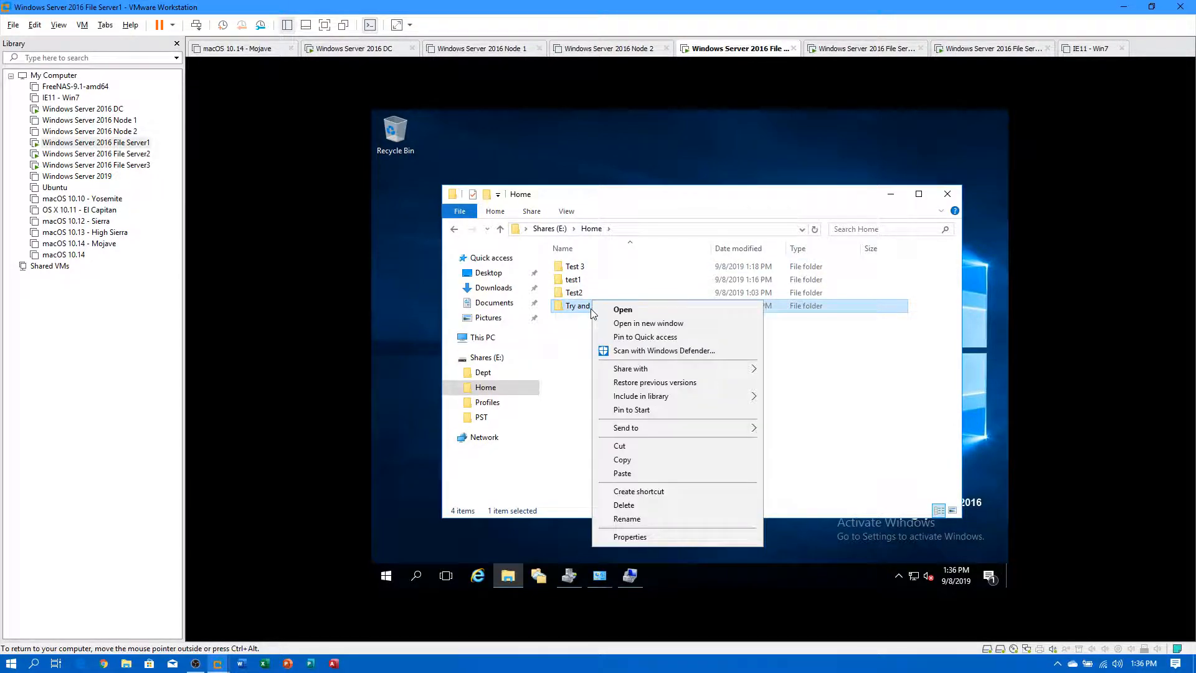
{"action": "left_click", "coordinate": [668, 383]}
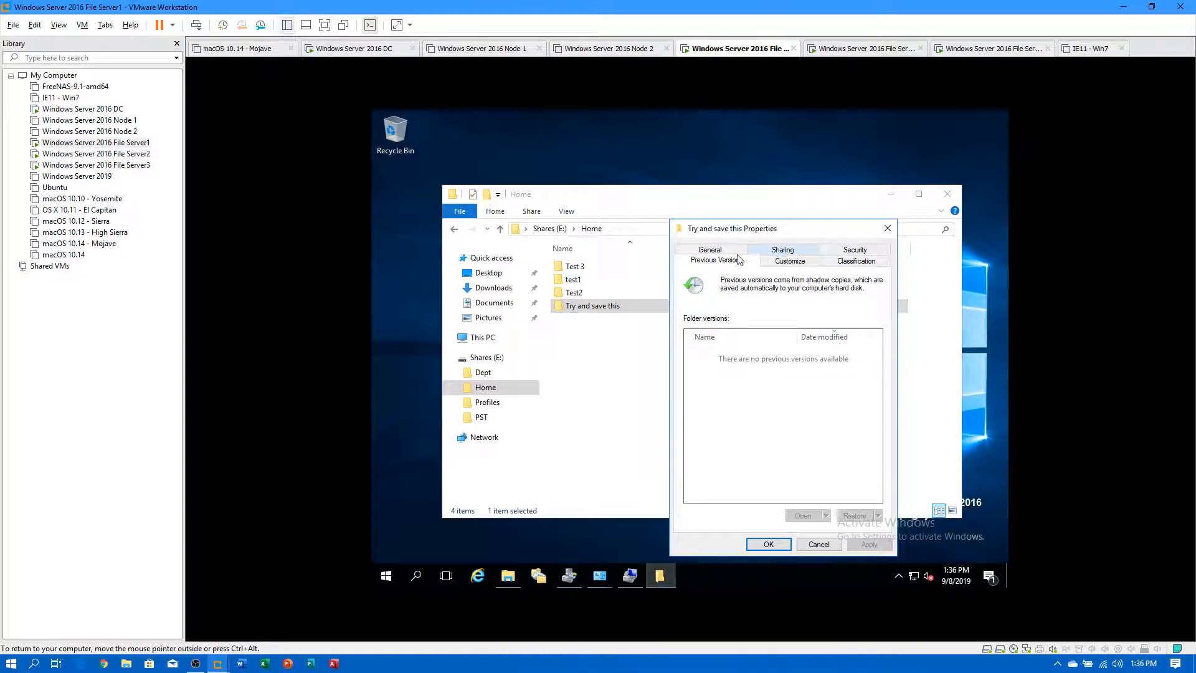
{"action": "left_click", "coordinate": [733, 250]}
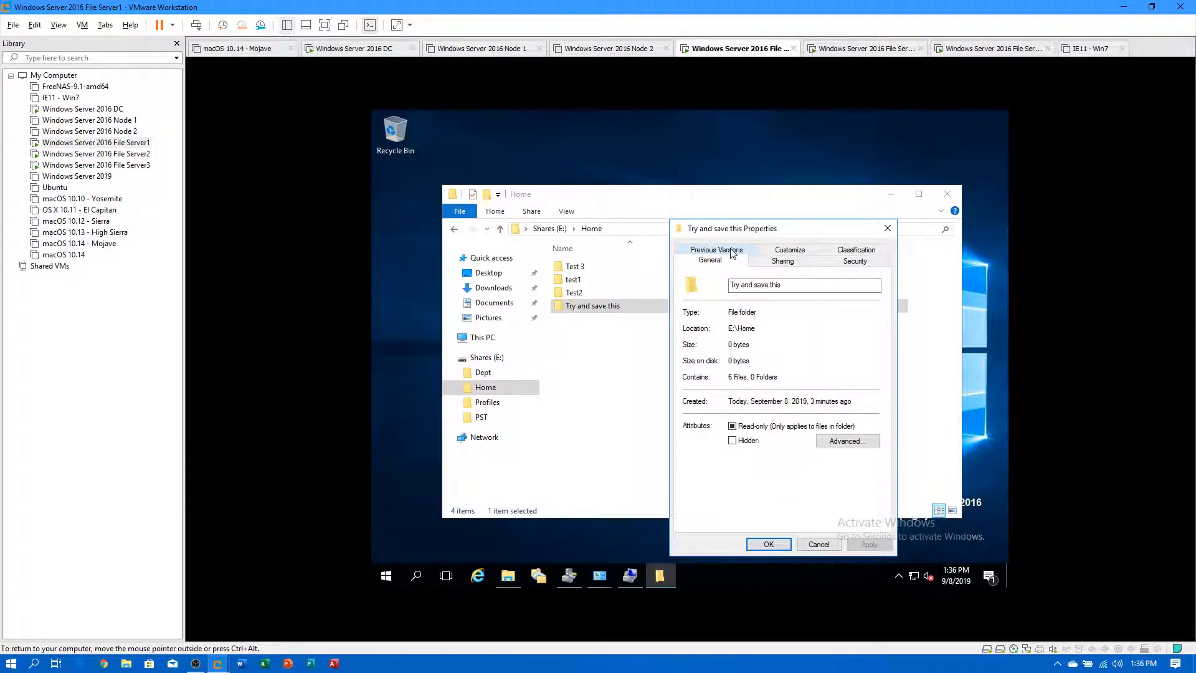
{"action": "left_click", "coordinate": [819, 545]}
{"action": "left_click", "coordinate": [633, 374]}
{"action": "double_click", "coordinate": [594, 308]}
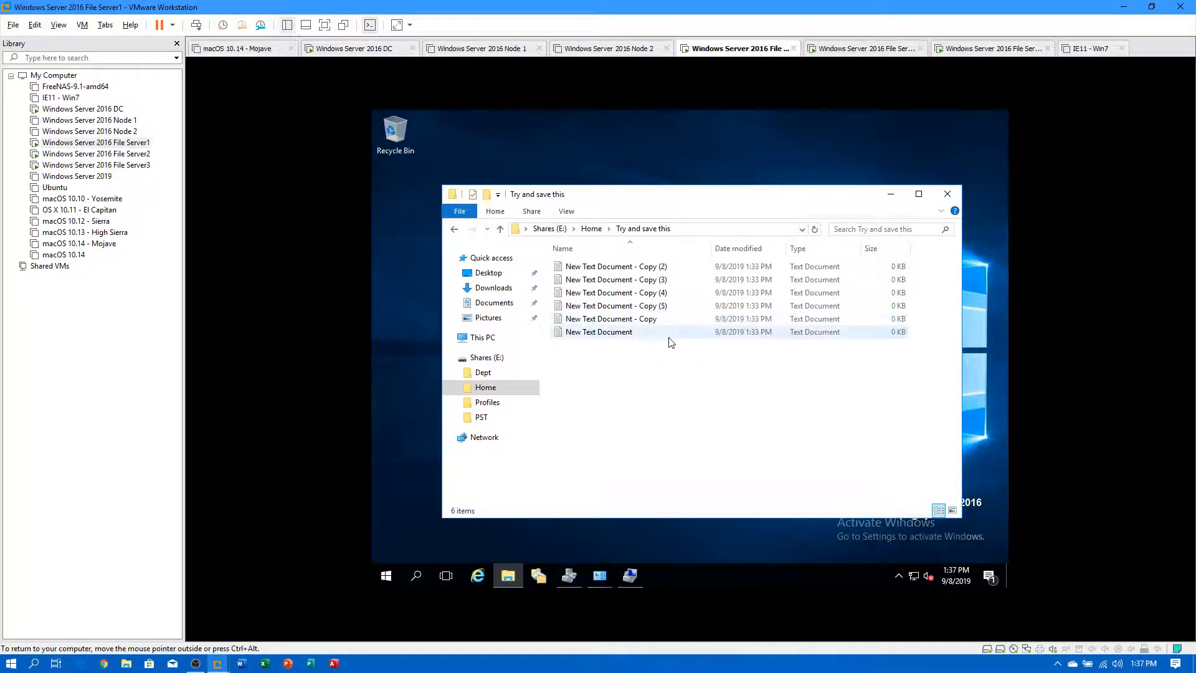
On File Server1, delete the five copied text documents and paste fresh copies of New Text Document.
{"action": "left_click_drag", "start_coordinate": [665, 347], "coordinate": [590, 266]}
{"action": "left_click_drag", "start_coordinate": [679, 325], "coordinate": [564, 268]}
{"action": "key", "text": "Delete"}
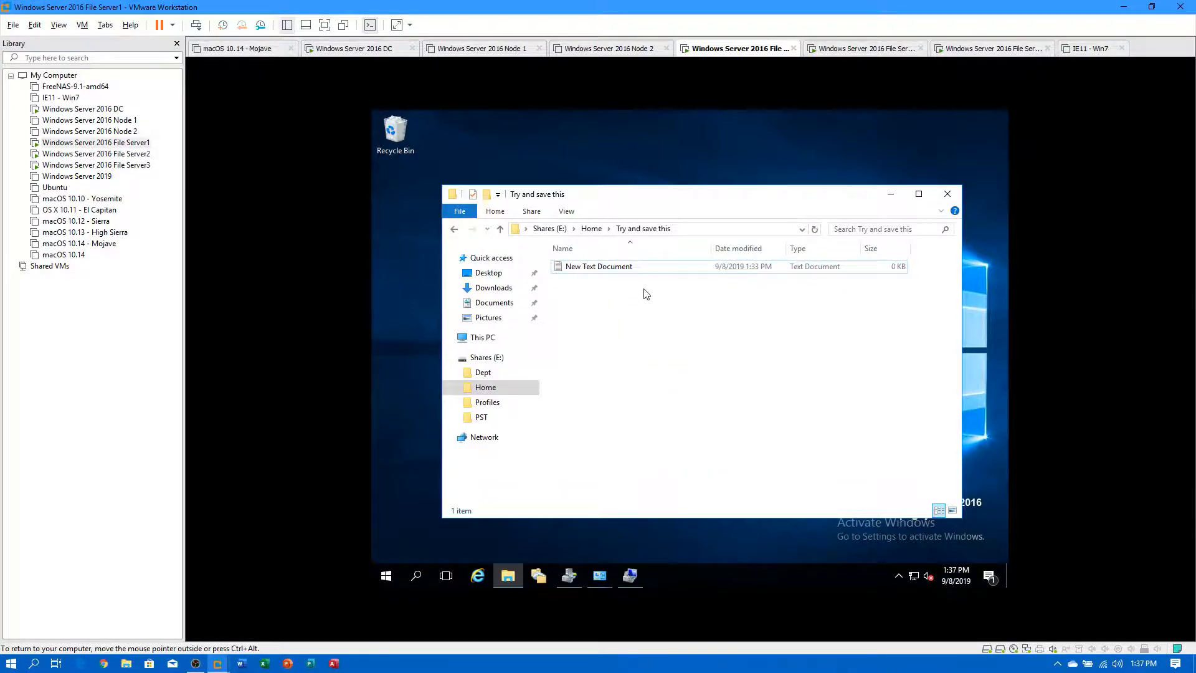
{"action": "right_click", "coordinate": [615, 267]}
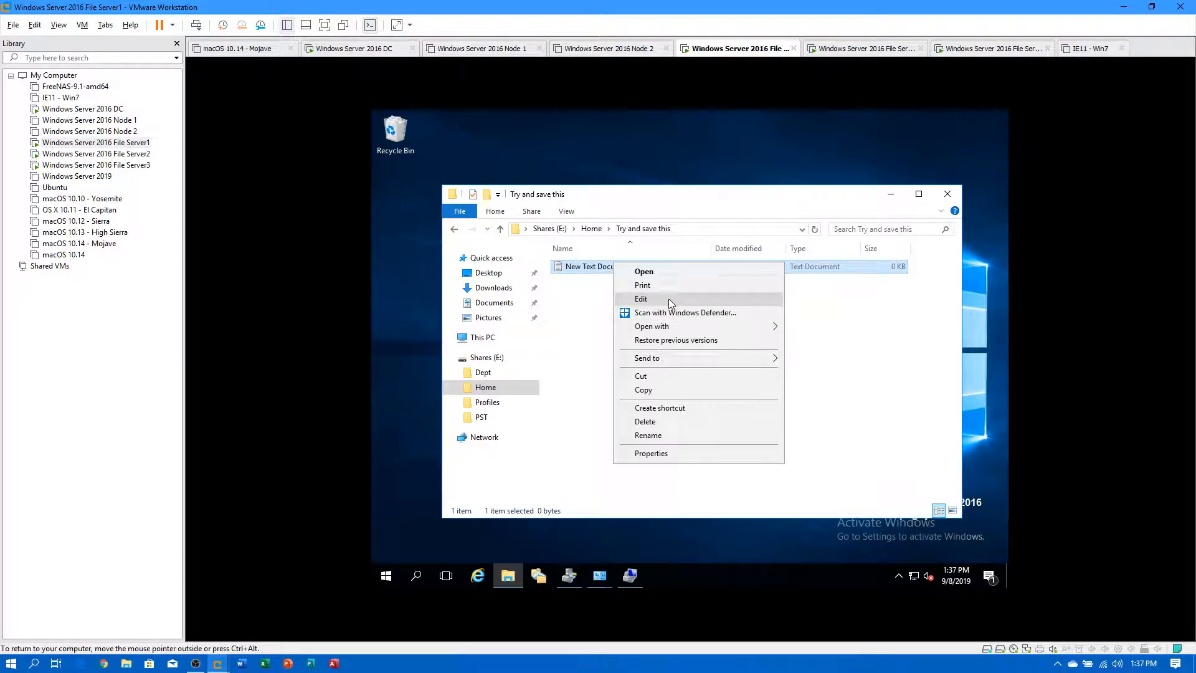
{"action": "left_click", "coordinate": [644, 389]}
{"action": "key", "text": "ctrl+v"}
{"action": "key", "text": "ctrl+v"}
{"action": "key", "text": "ctrl+v"}
{"action": "key", "text": "ctrl+v"}
{"action": "key", "text": "ctrl+v"}
{"action": "key", "text": "ctrl+v"}
{"action": "key", "text": "ctrl+v"}
{"action": "key", "text": "ctrl+v"}
{"action": "key", "text": "ctrl+v"}
{"action": "key", "text": "ctrl+v"}
{"action": "key", "text": "ctrl+v"}
{"action": "key", "text": "ctrl+v"}
{"action": "key", "text": "ctrl+v"}
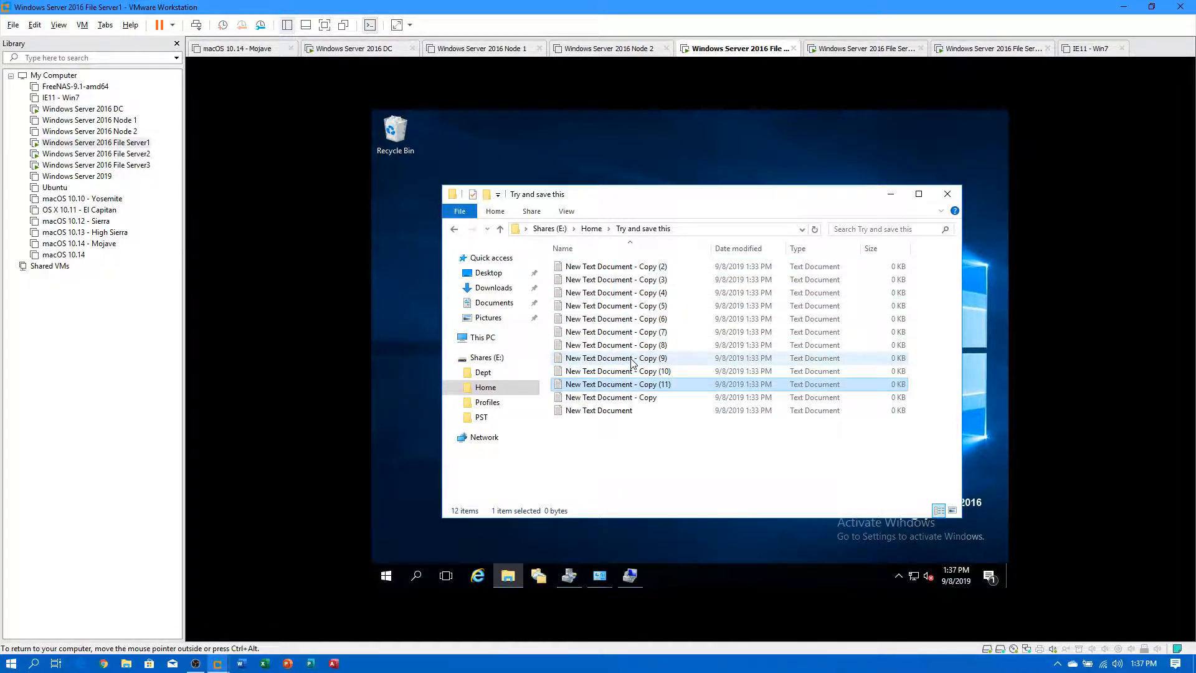
{"action": "left_click", "coordinate": [676, 483]}
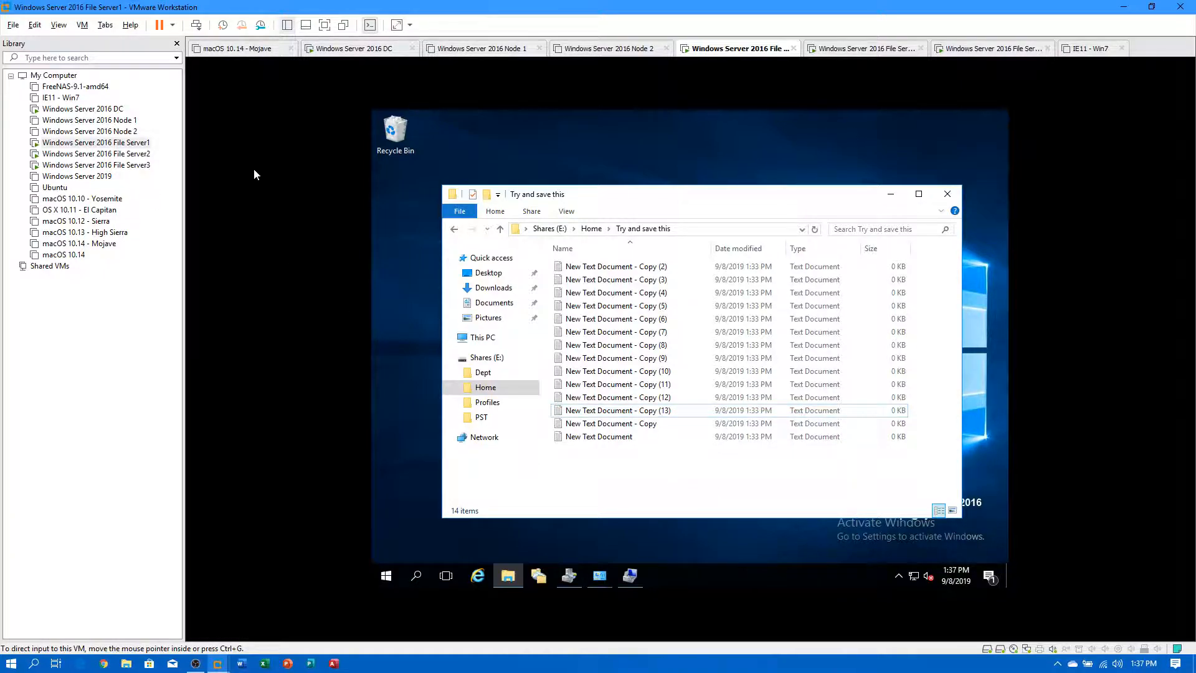
Open Try and save this on File Server2 and File Server3, then return to File Server1.
{"action": "left_click", "coordinate": [100, 154]}
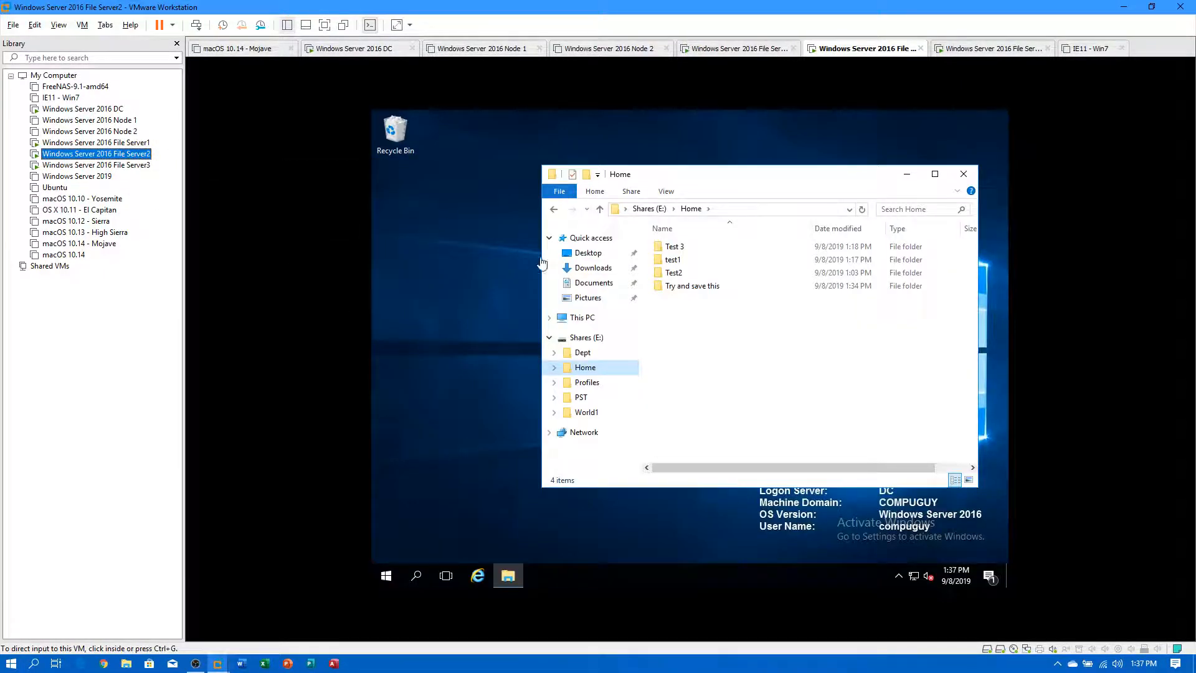
{"action": "left_click", "coordinate": [690, 292]}
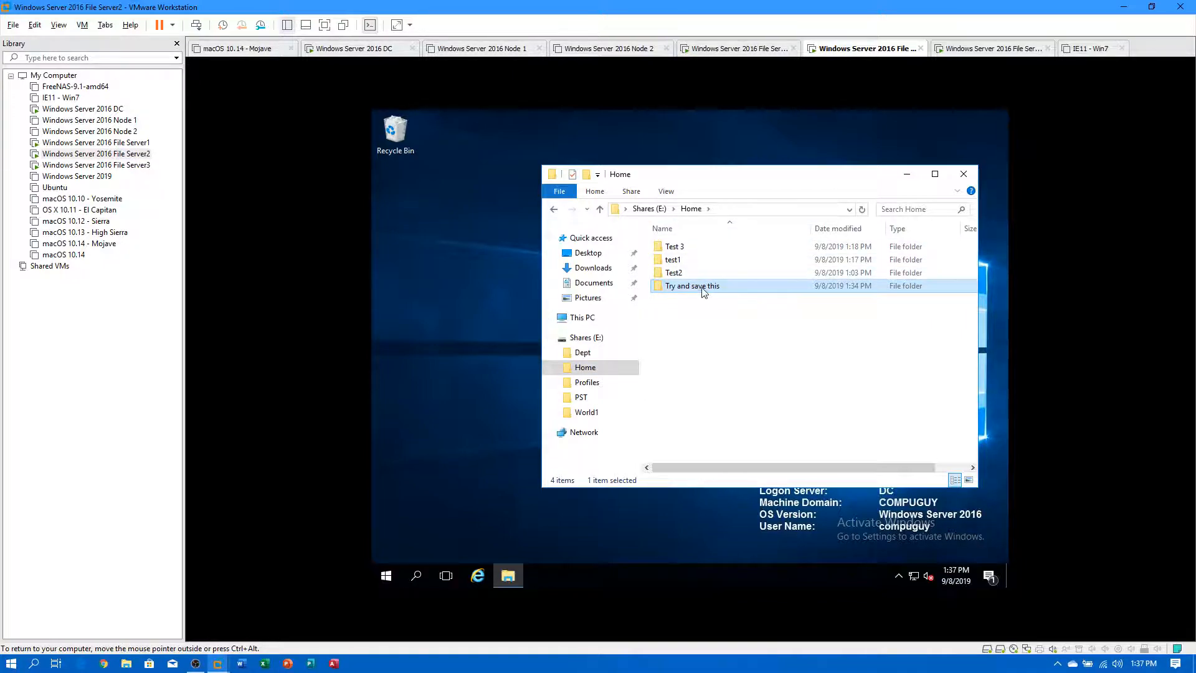
{"action": "double_click", "coordinate": [704, 293]}
{"action": "left_click", "coordinate": [137, 167]}
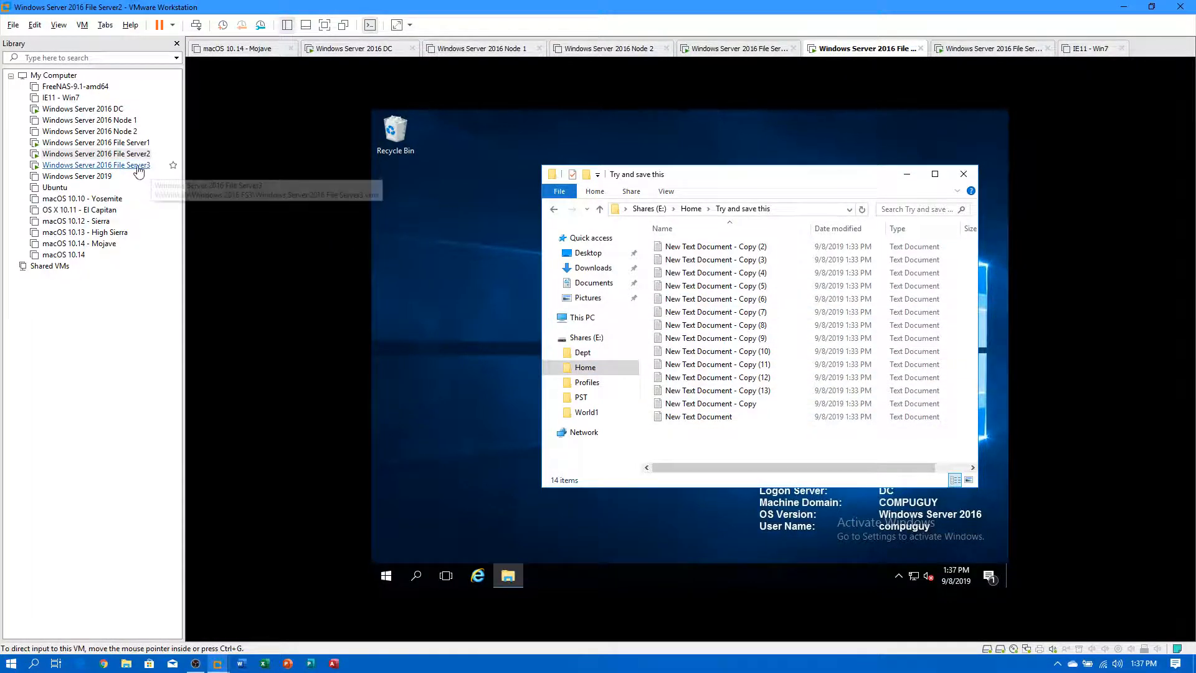
{"action": "left_click", "coordinate": [600, 246]}
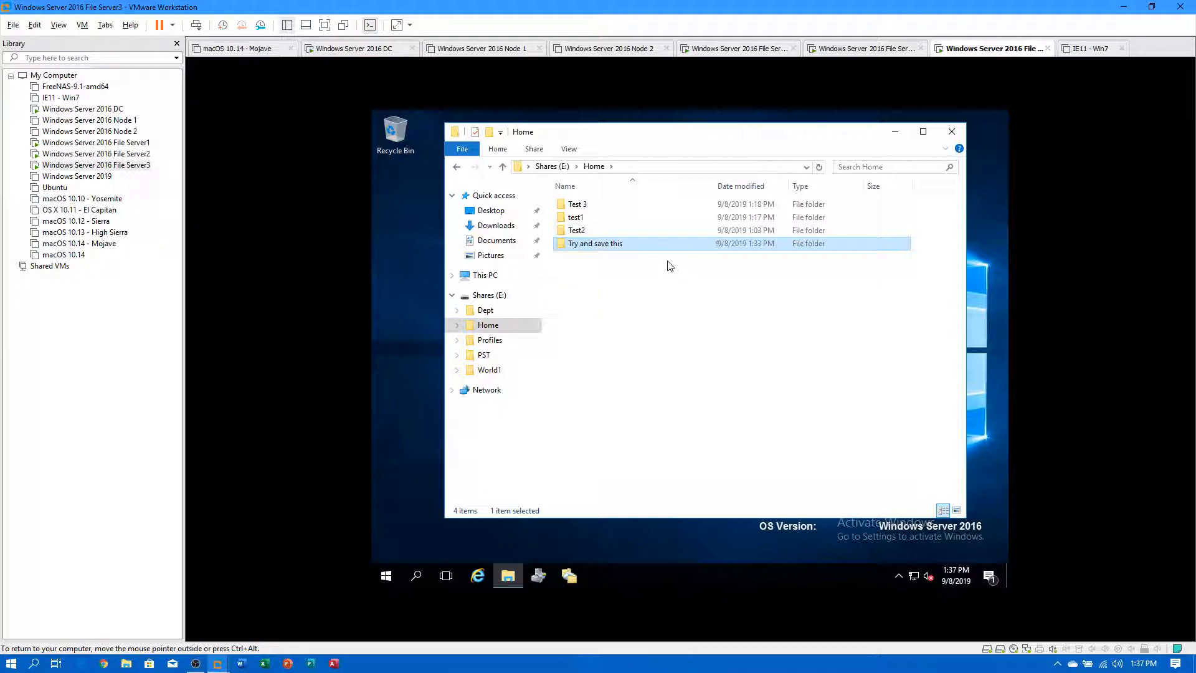
{"action": "double_click", "coordinate": [615, 245]}
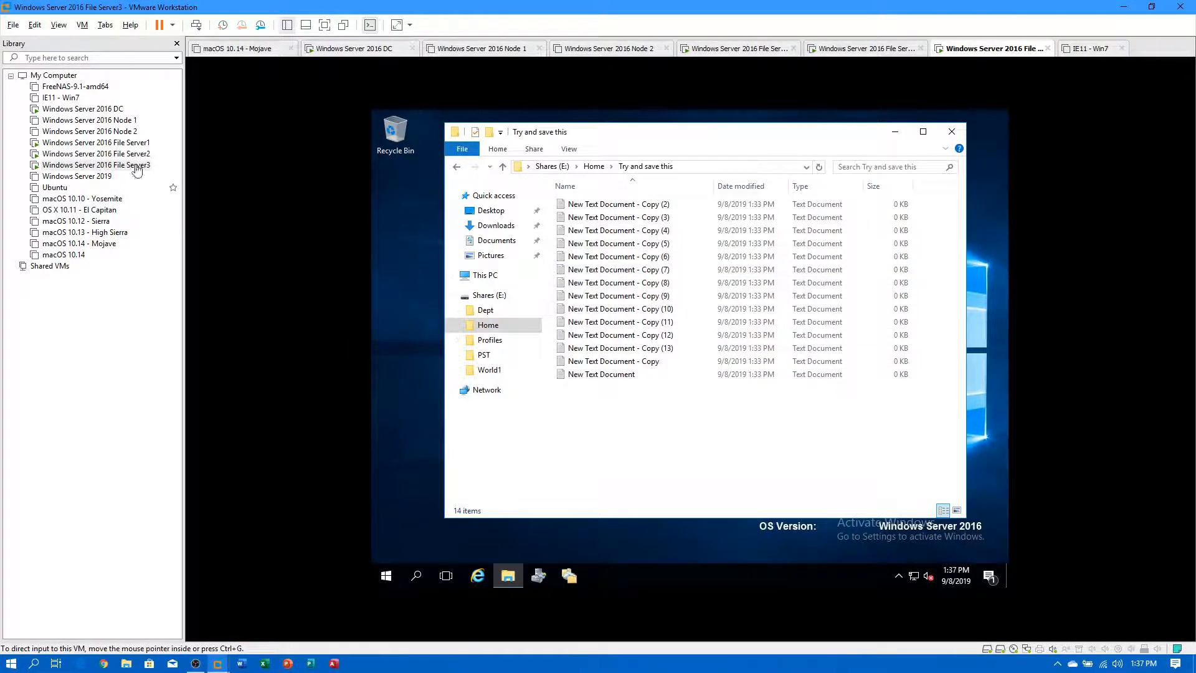
{"action": "left_click", "coordinate": [104, 143]}
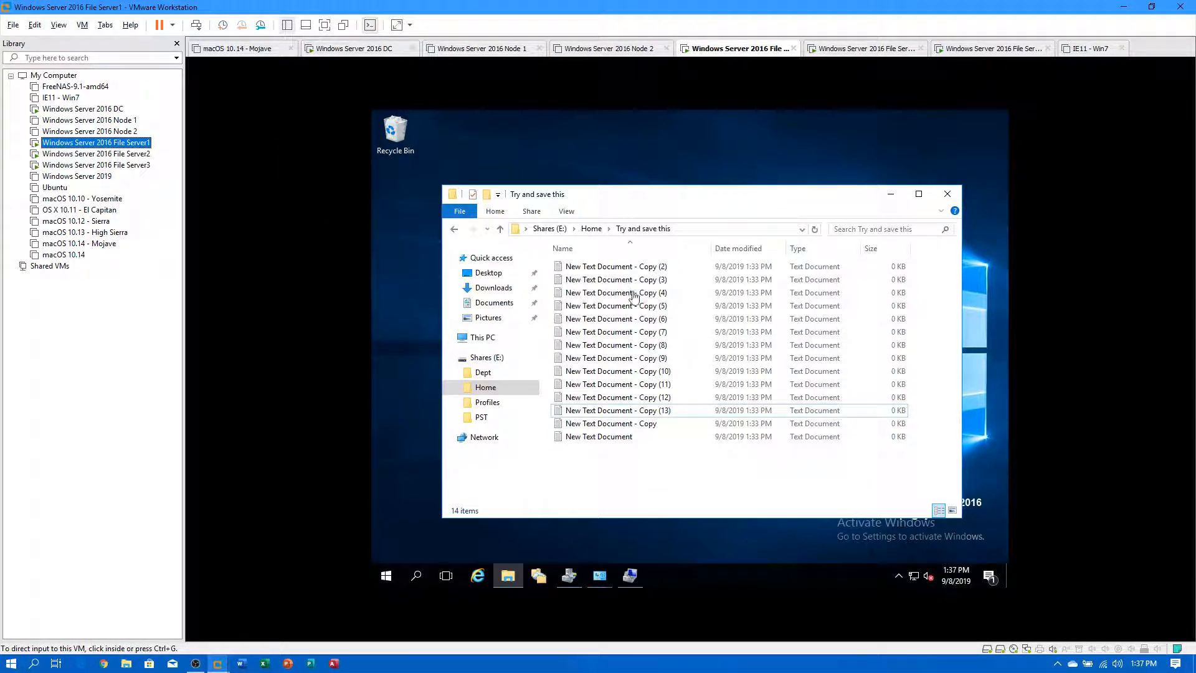
Check New Text Document's previous versions on File Server1.
{"action": "left_click", "coordinate": [589, 439]}
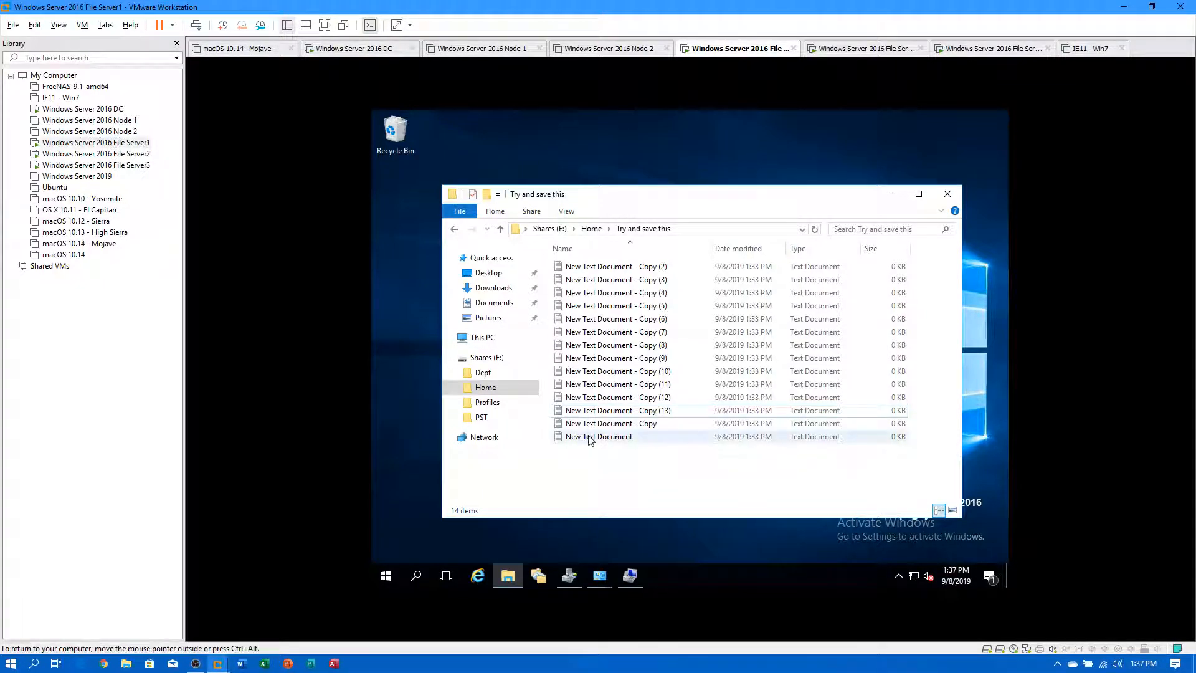
{"action": "right_click", "coordinate": [581, 439]}
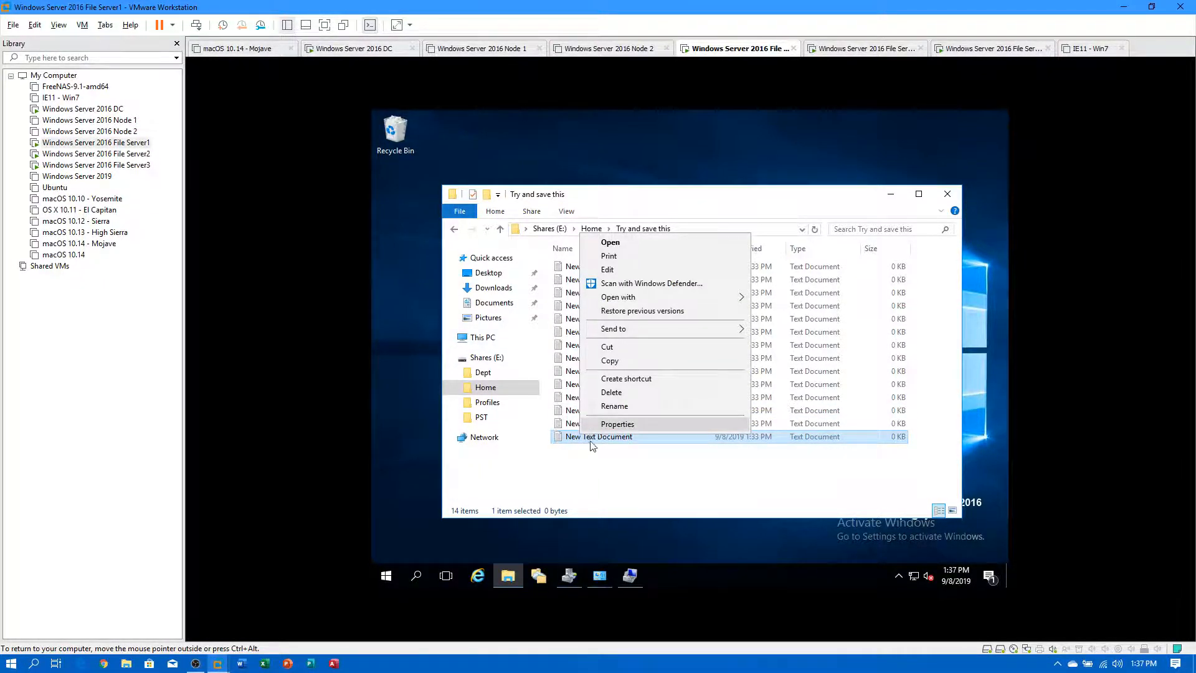
{"action": "left_click", "coordinate": [623, 310]}
{"action": "left_click", "coordinate": [780, 544]}
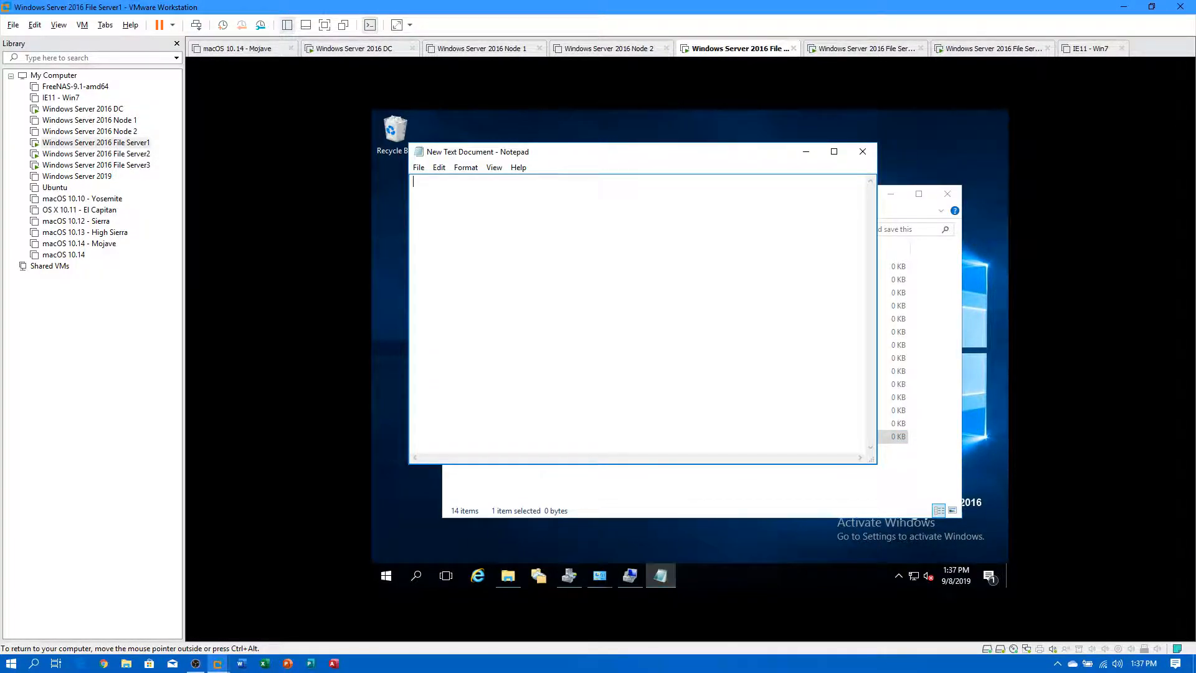
Type 'bla bla a' into the document and paste it repeatedly to lengthen the text.
{"action": "type", "text": "bla bla ab"}
{"action": "key", "text": "BackSpace"}
{"action": "key", "text": "ctrl+a"}
{"action": "key", "text": "Right"}
{"action": "key", "text": "ctrl+a"}
{"action": "key", "text": "ctrl+v"}
{"action": "key", "text": "ctrl+v"}
{"action": "key", "text": "ctrl+v"}
{"action": "key", "text": "ctrl+v"}
{"action": "key", "text": "ctrl+v"}
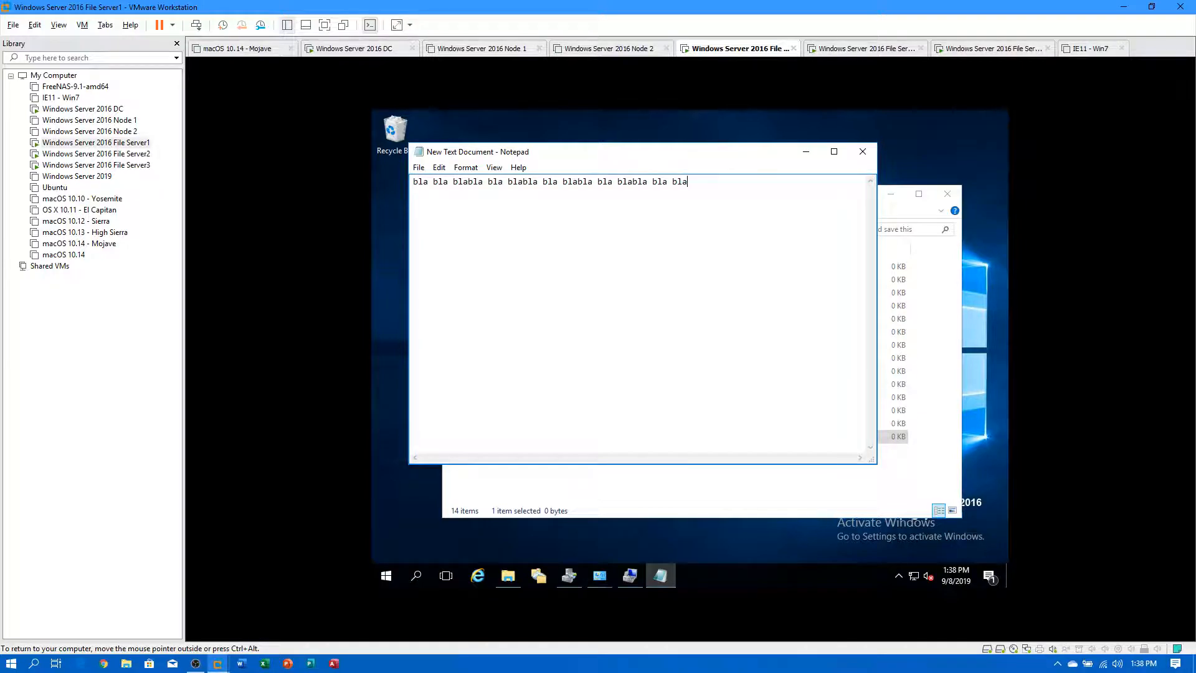
{"action": "key", "text": "ctrl+v"}
{"action": "key", "text": "ctrl+v"}
{"action": "key", "text": "ctrl+v"}
{"action": "key", "text": "ctrl+v"}
{"action": "key", "text": "ctrl+v"}
{"action": "key", "text": "ctrl+v"}
{"action": "key", "text": "ctrl+v"}
{"action": "key", "text": "ctrl+v"}
{"action": "key", "text": "ctrl+v"}
{"action": "key", "text": "ctrl+v"}
{"action": "key", "text": "ctrl+v"}
{"action": "key", "text": "ctrl+v"}
{"action": "key", "text": "ctrl+v"}
{"action": "key", "text": "ctrl+v"}
{"action": "key", "text": "ctrl+v"}
{"action": "key", "text": "ctrl+v"}
{"action": "key", "text": "ctrl+v"}
{"action": "key", "text": "ctrl+v"}
{"action": "key", "text": "ctrl+alt"}
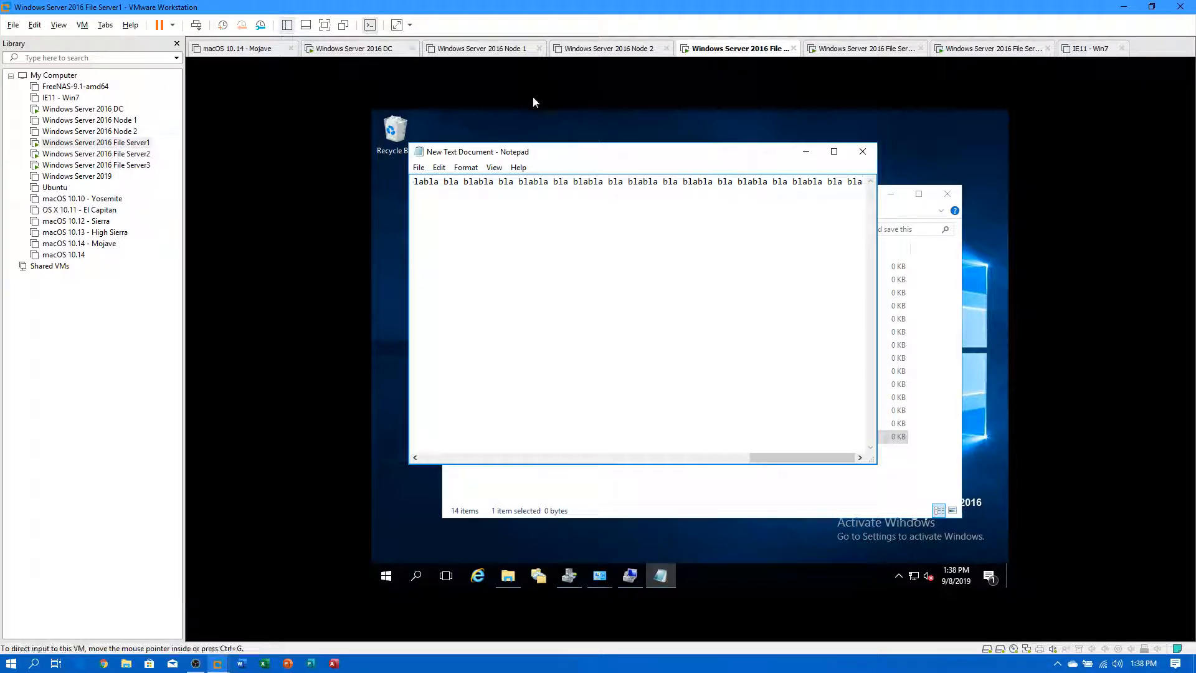
Turn on Word Wrap, then close New Text Document and save the changes.
{"action": "left_click", "coordinate": [466, 167]}
{"action": "left_click", "coordinate": [479, 185]}
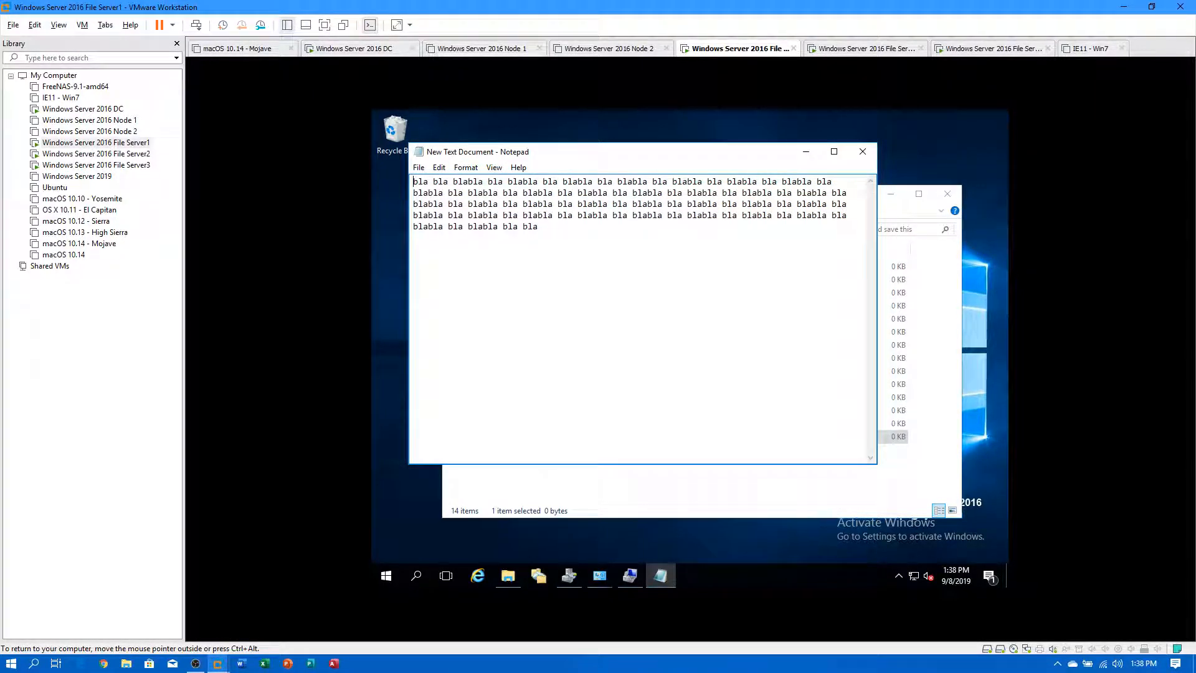
{"action": "left_click", "coordinate": [863, 151]}
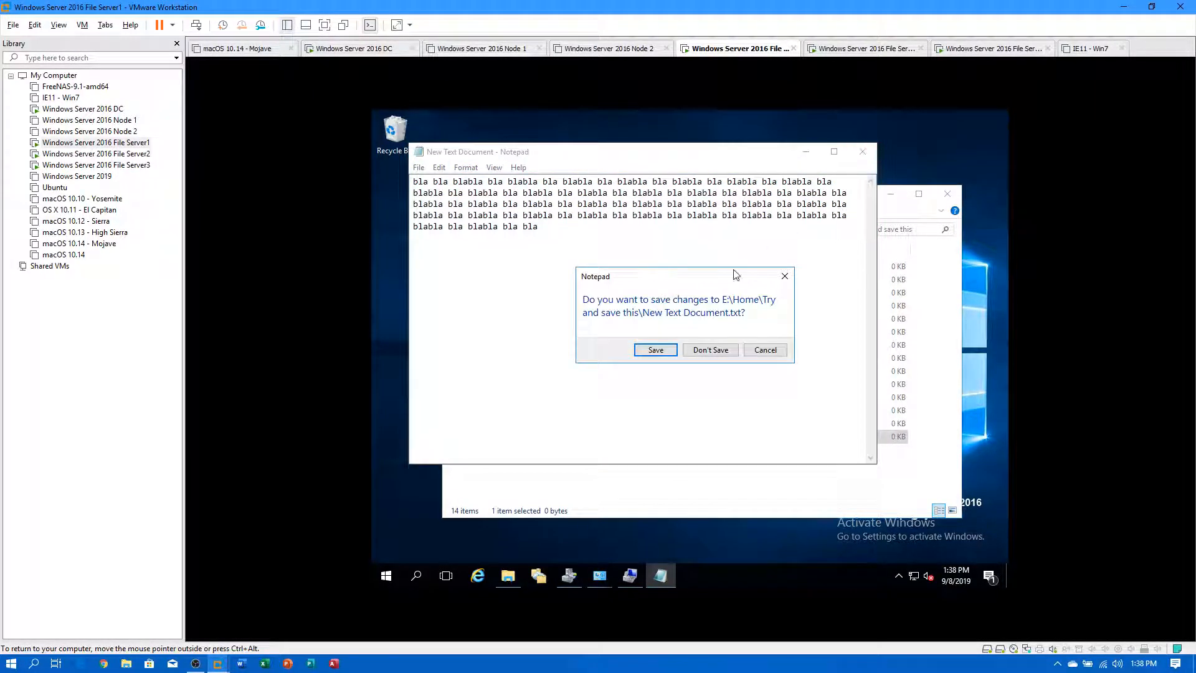
{"action": "left_click", "coordinate": [656, 350]}
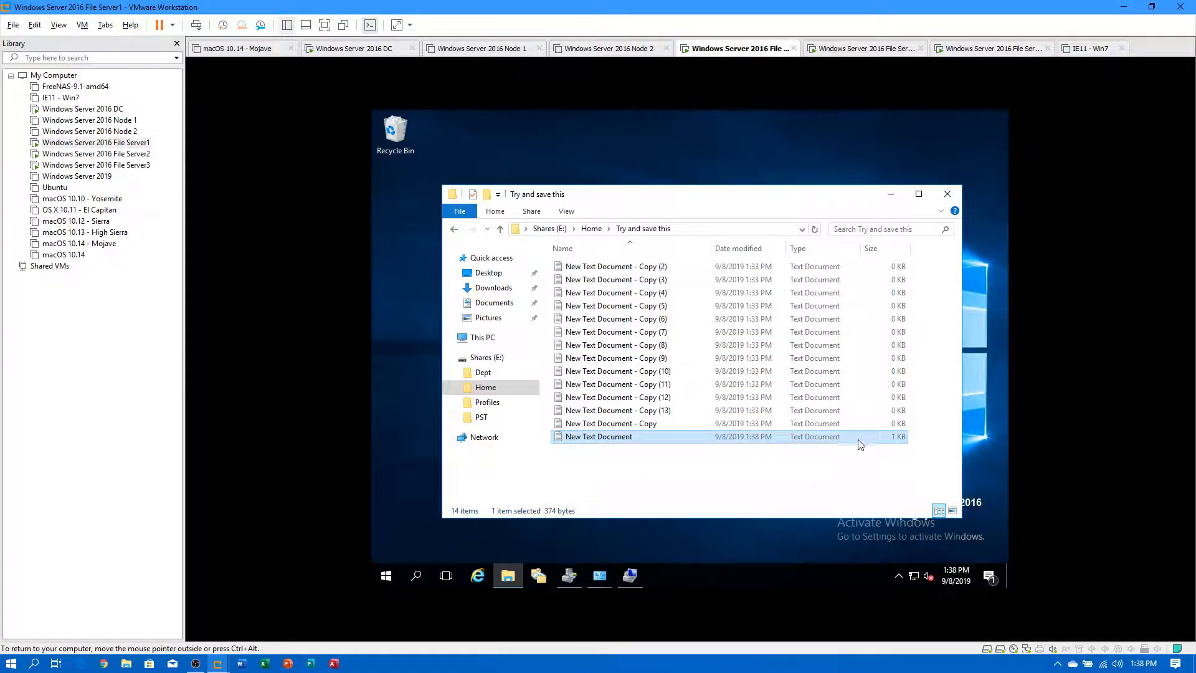
{"action": "right_click", "coordinate": [601, 440]}
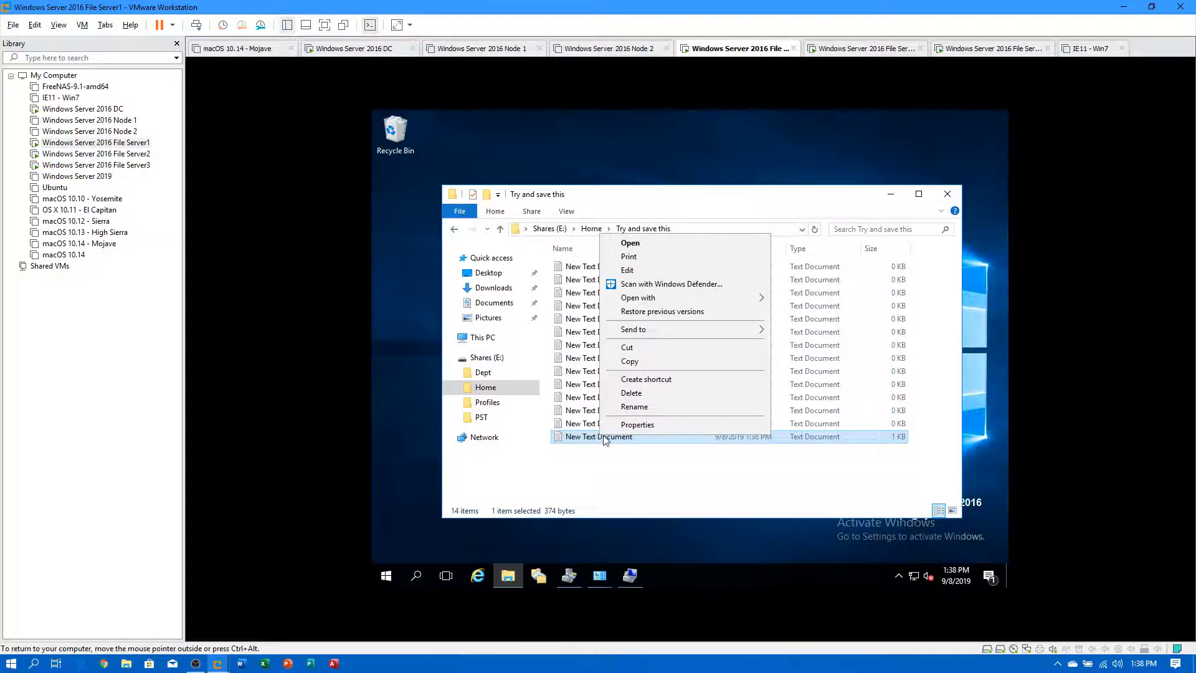
{"action": "left_click", "coordinate": [656, 315]}
{"action": "left_click", "coordinate": [810, 545]}
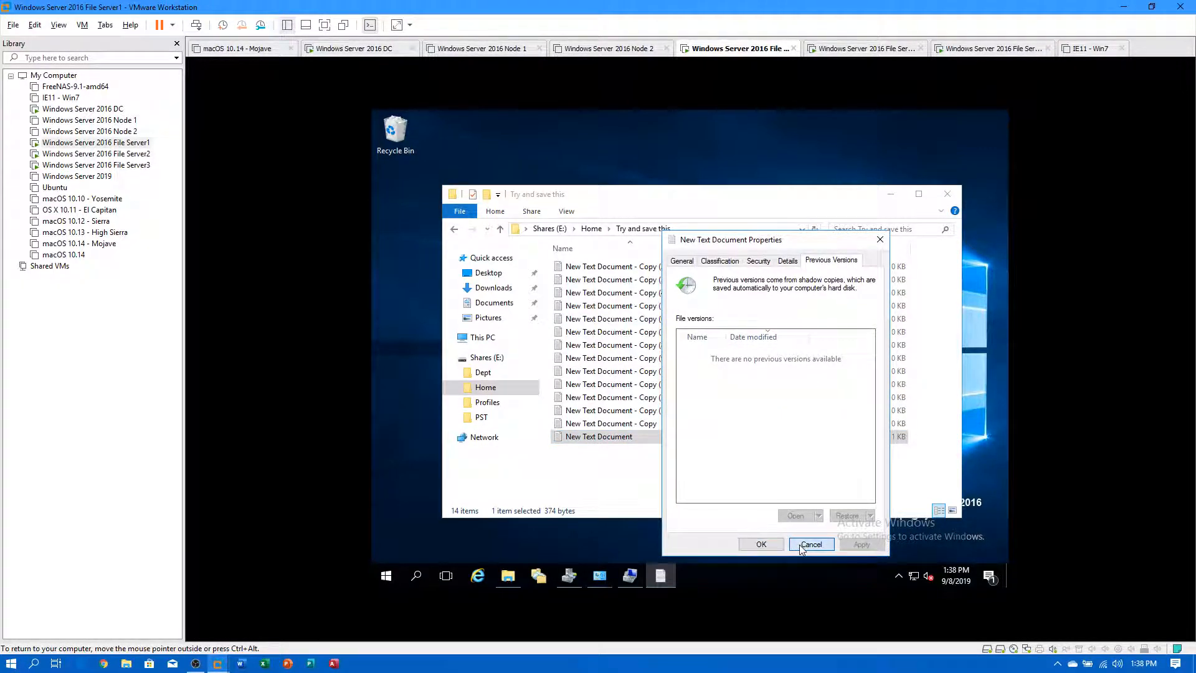
{"action": "right_click", "coordinate": [628, 464]}
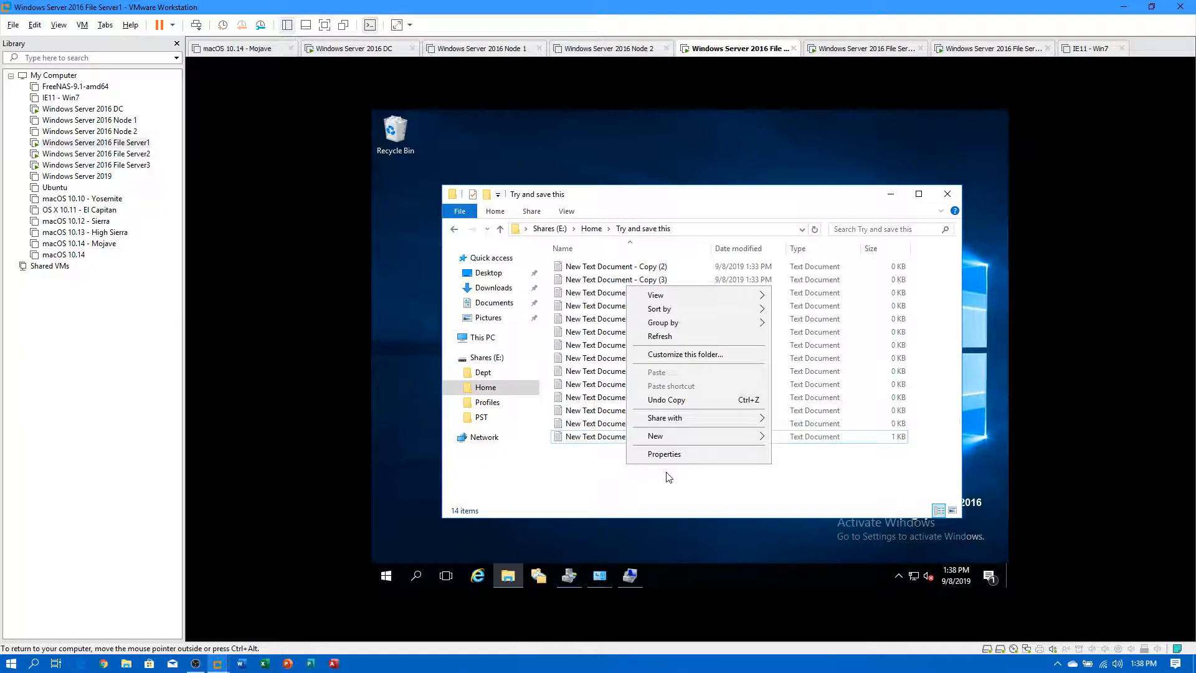
{"action": "left_click", "coordinate": [659, 336]}
{"action": "left_click", "coordinate": [616, 439]}
{"action": "right_click", "coordinate": [616, 442]}
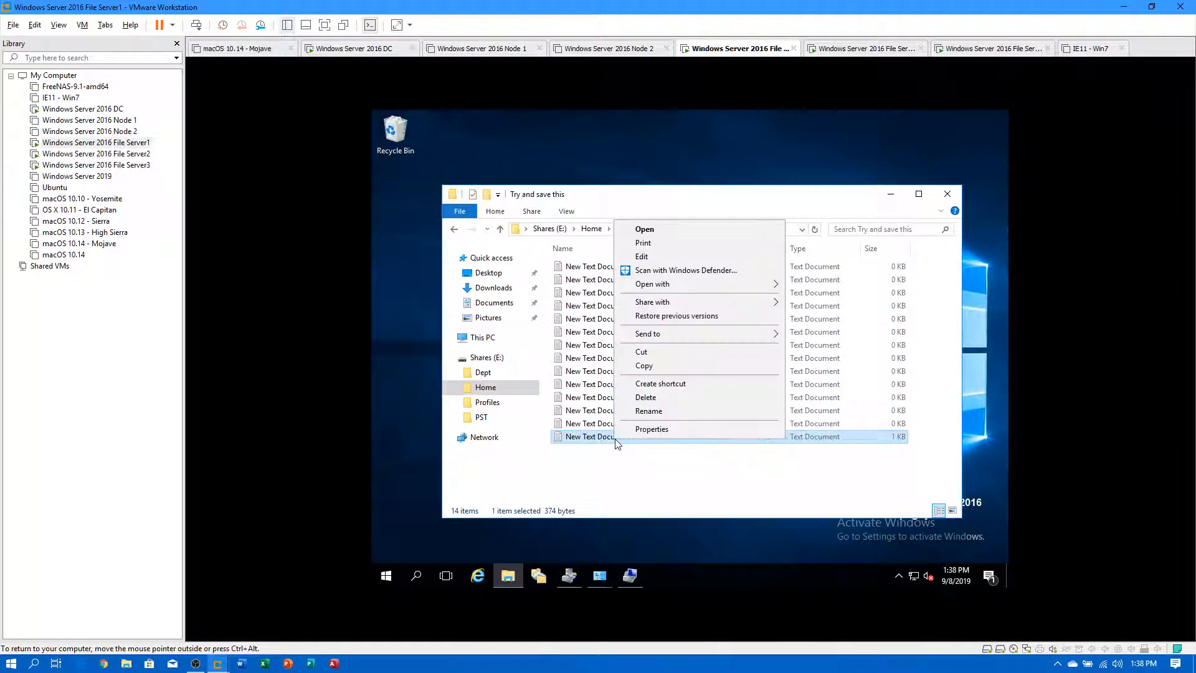
{"action": "left_click", "coordinate": [670, 317]}
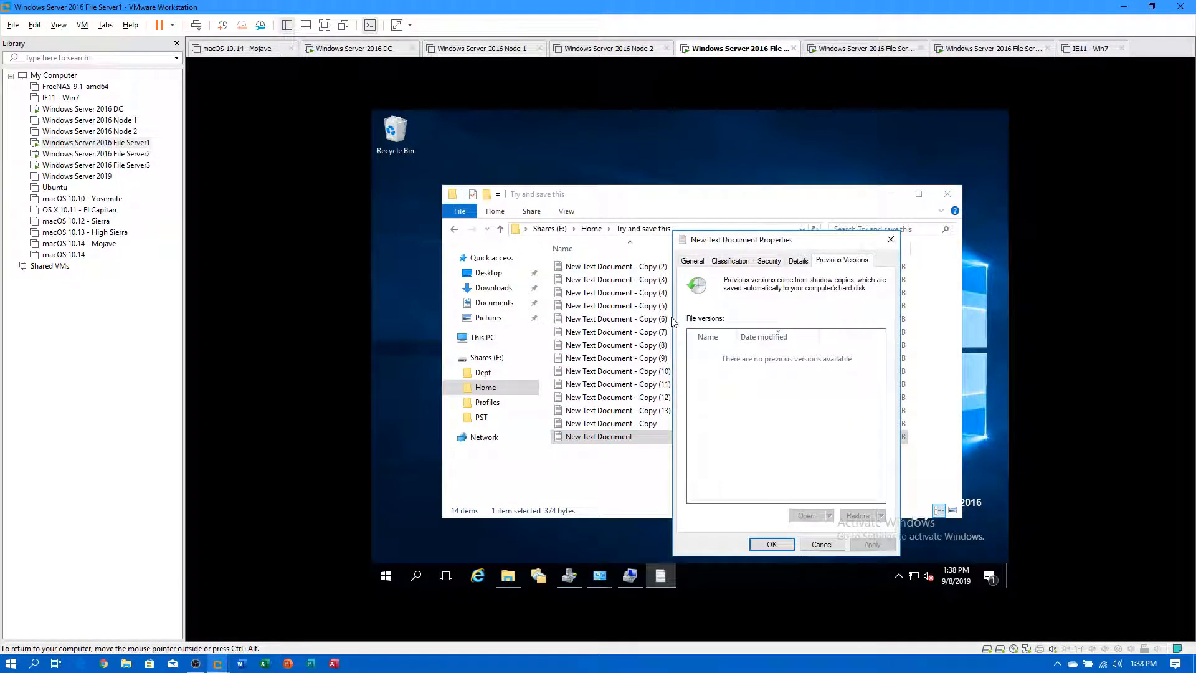
{"action": "left_click", "coordinate": [822, 545]}
{"action": "left_click", "coordinate": [648, 489]}
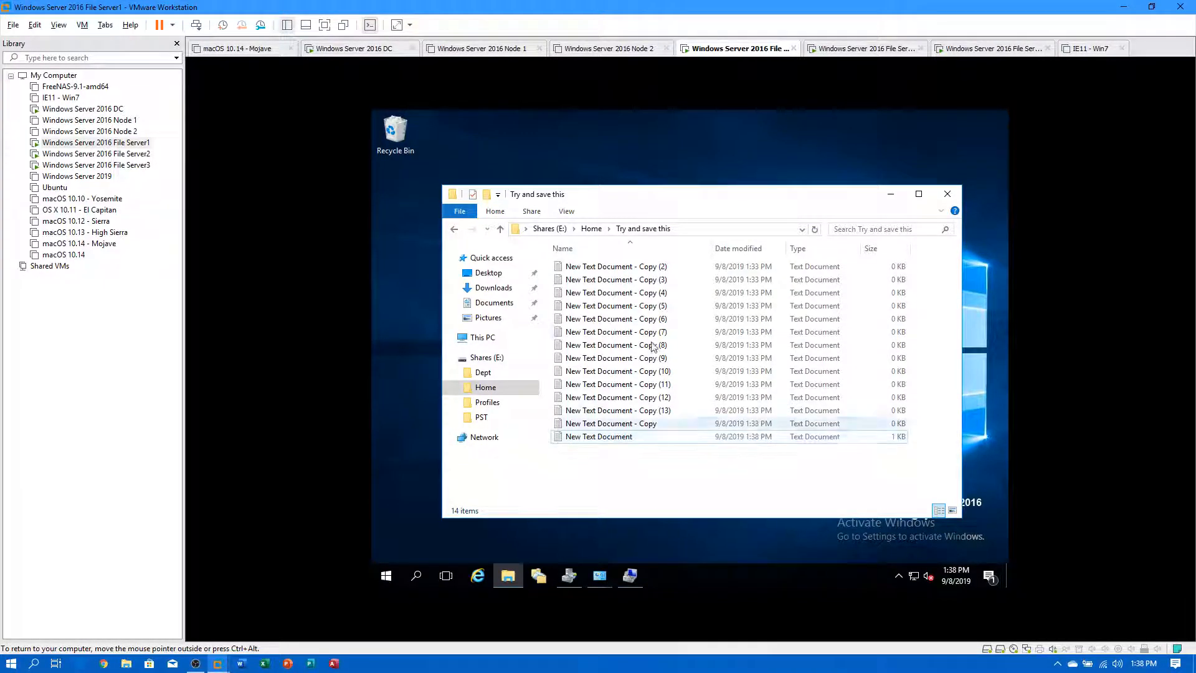
On File Server2, view the saved New Text Document's text and its previous versions.
{"action": "left_click", "coordinate": [94, 154]}
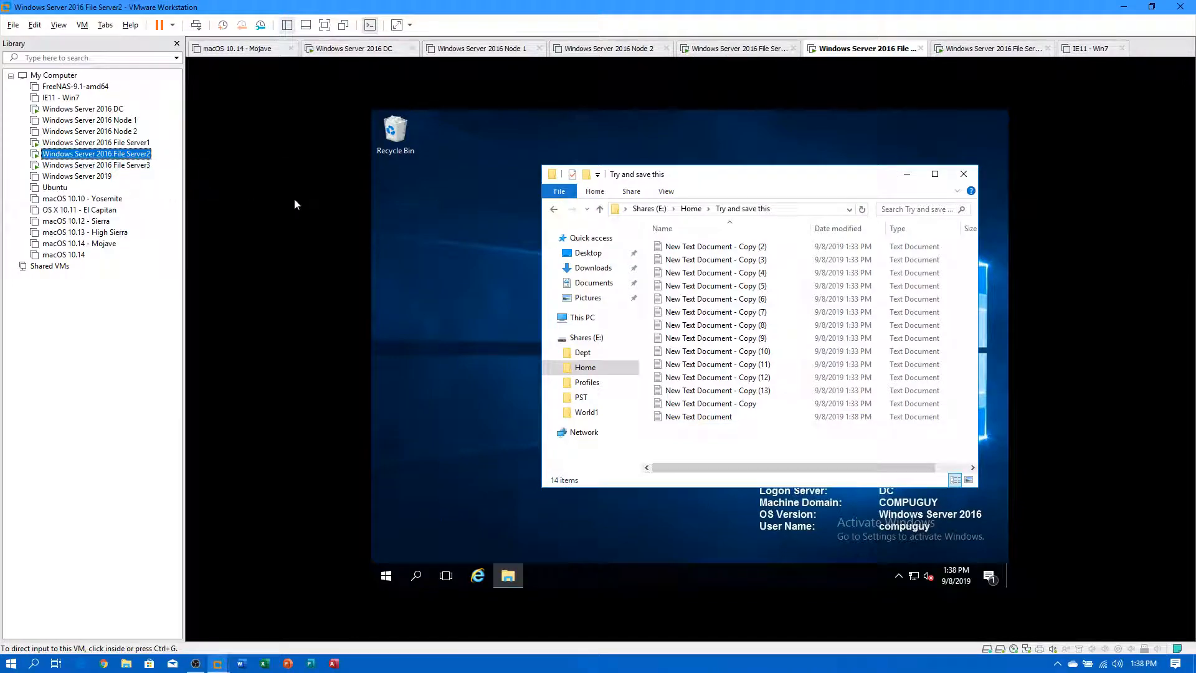
{"action": "left_click_drag", "start_coordinate": [761, 466], "coordinate": [949, 444]}
{"action": "double_click", "coordinate": [690, 416]}
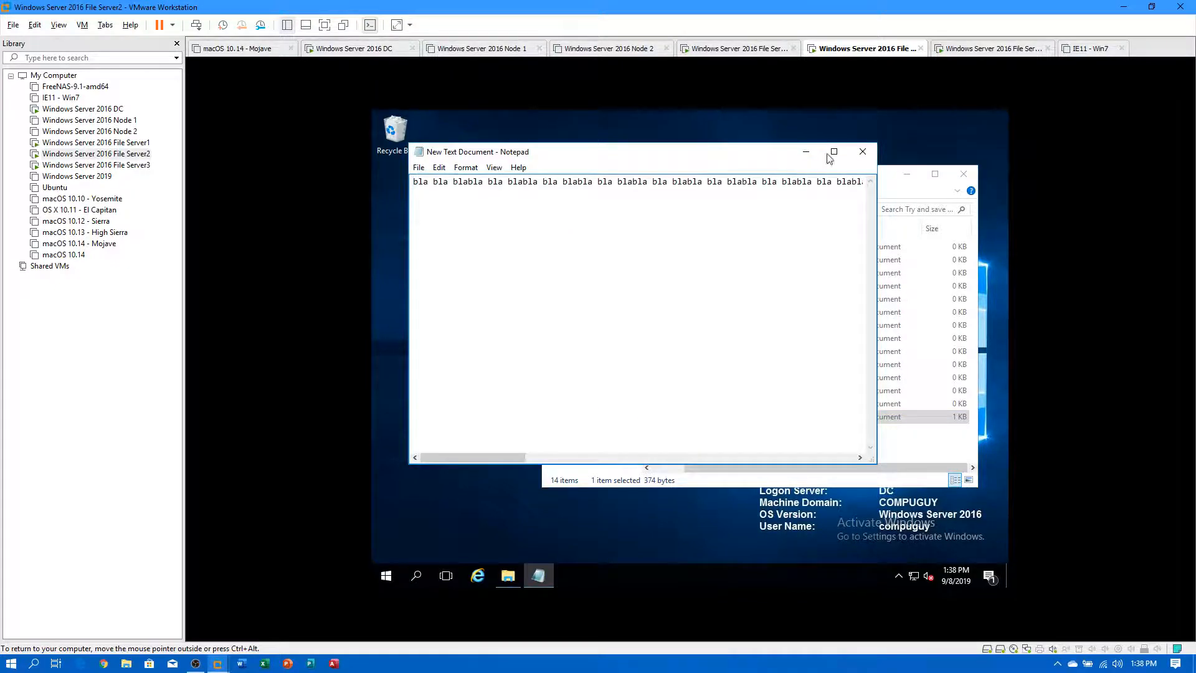
{"action": "left_click", "coordinate": [863, 152]}
{"action": "right_click", "coordinate": [681, 423]}
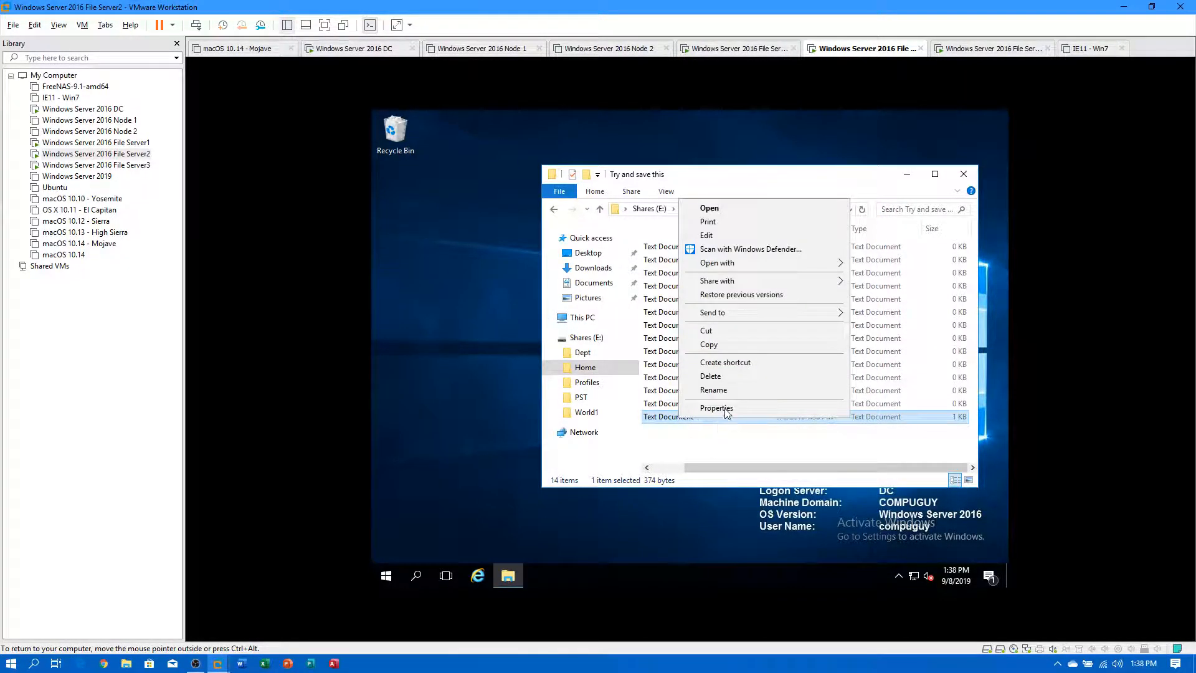
{"action": "left_click", "coordinate": [732, 298]}
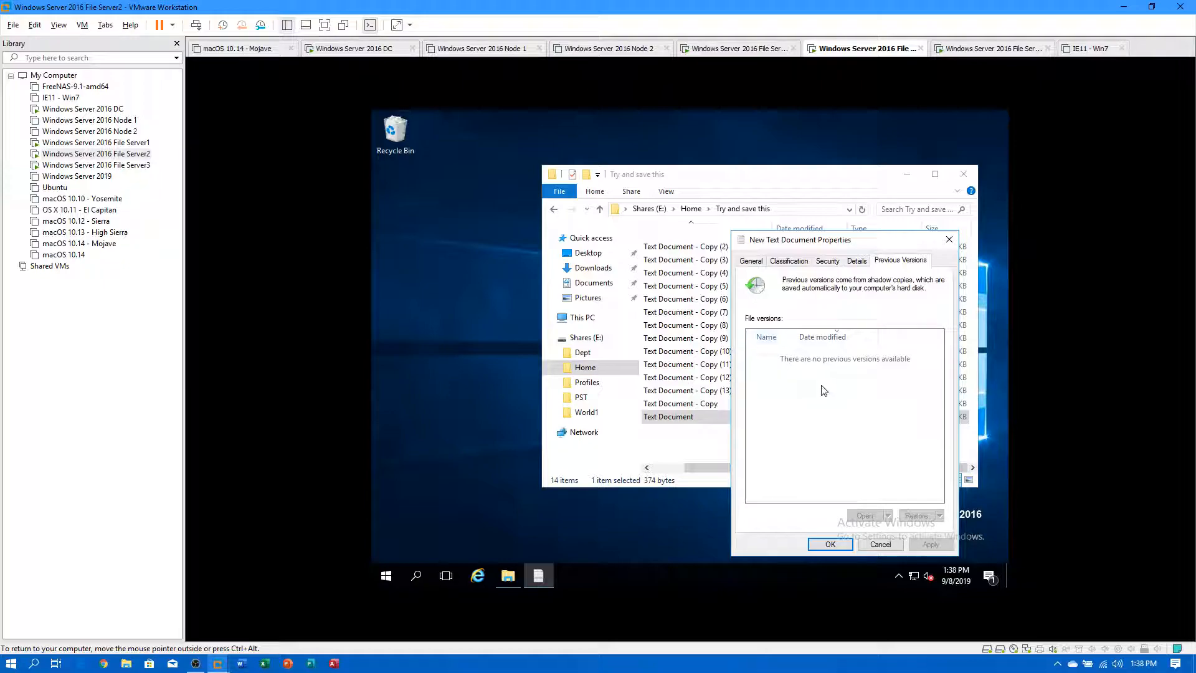
{"action": "left_click", "coordinate": [880, 544]}
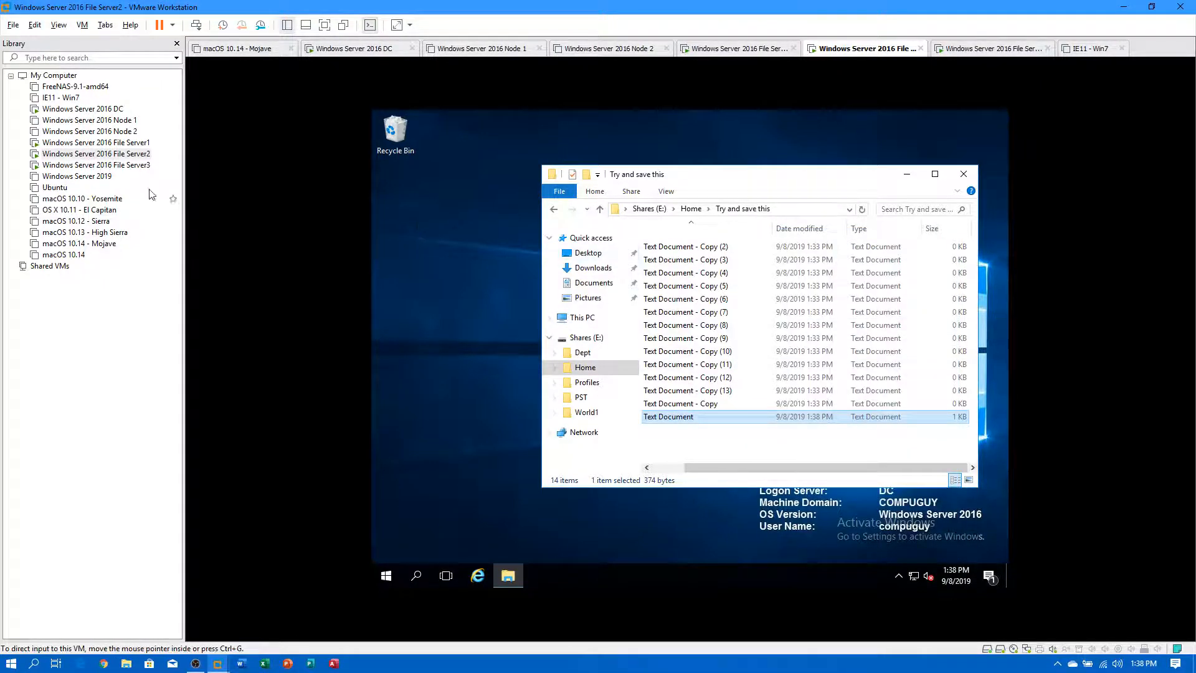
On File Server3, check New Text Document's previous versions in Home\Try and save this, then return to File Server1.
{"action": "left_click", "coordinate": [97, 165]}
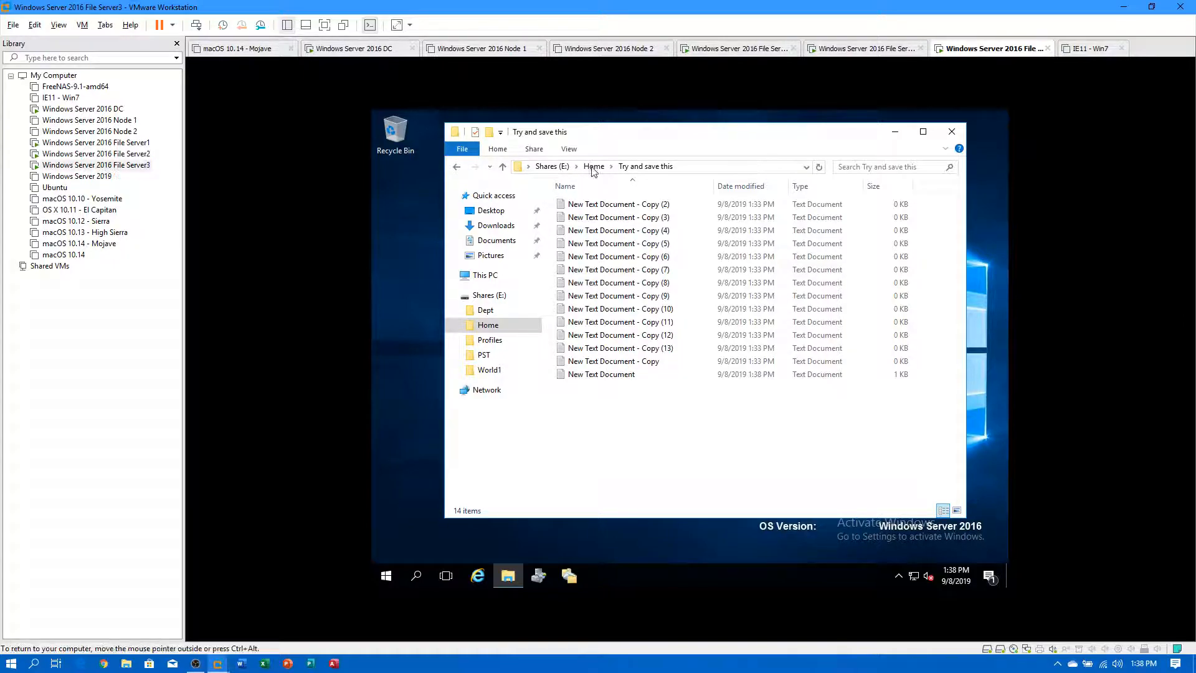
{"action": "left_click", "coordinate": [553, 167]}
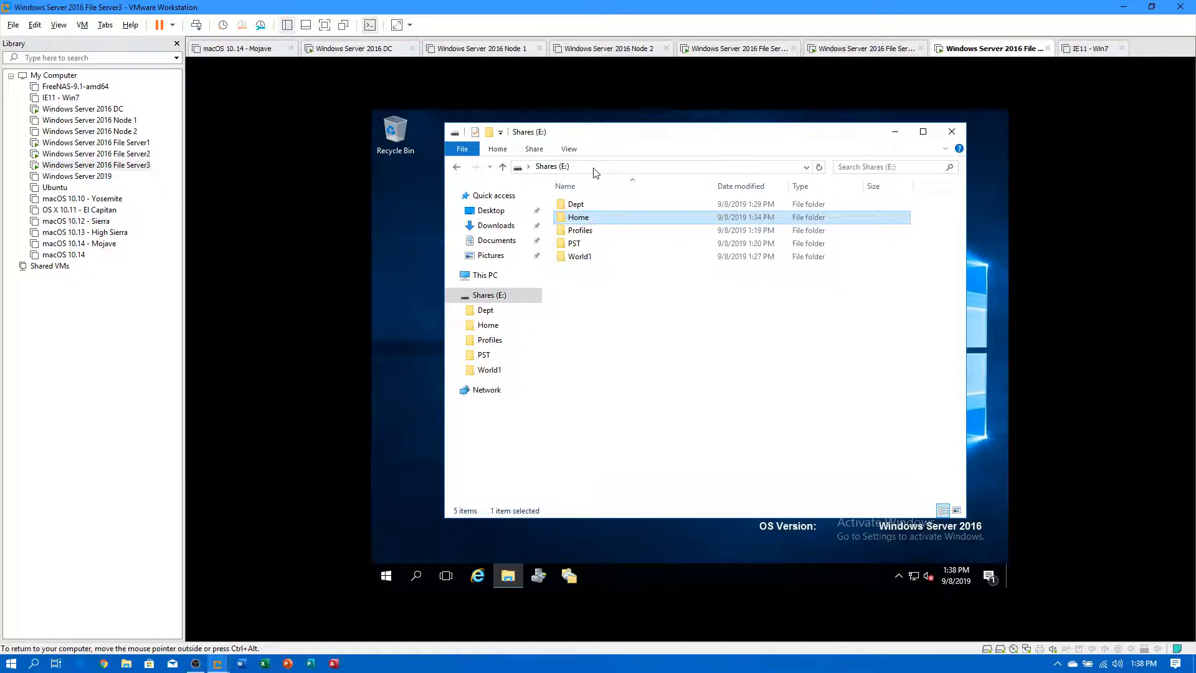
{"action": "double_click", "coordinate": [589, 218]}
{"action": "double_click", "coordinate": [588, 243]}
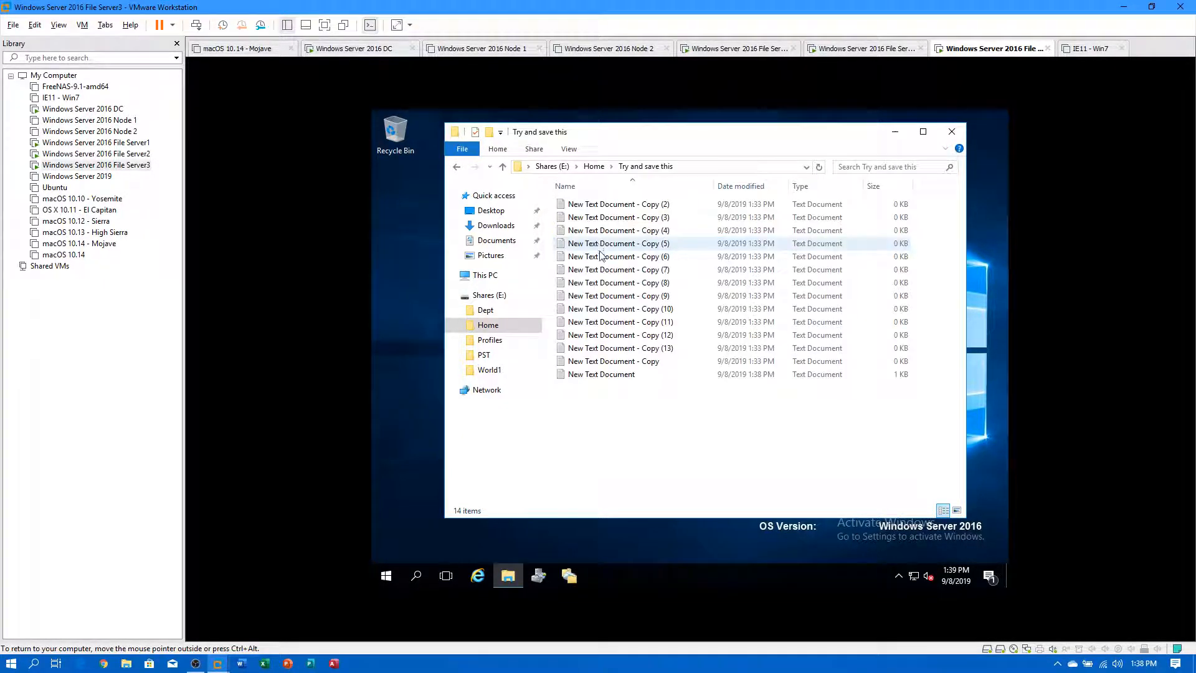
{"action": "right_click", "coordinate": [599, 377]}
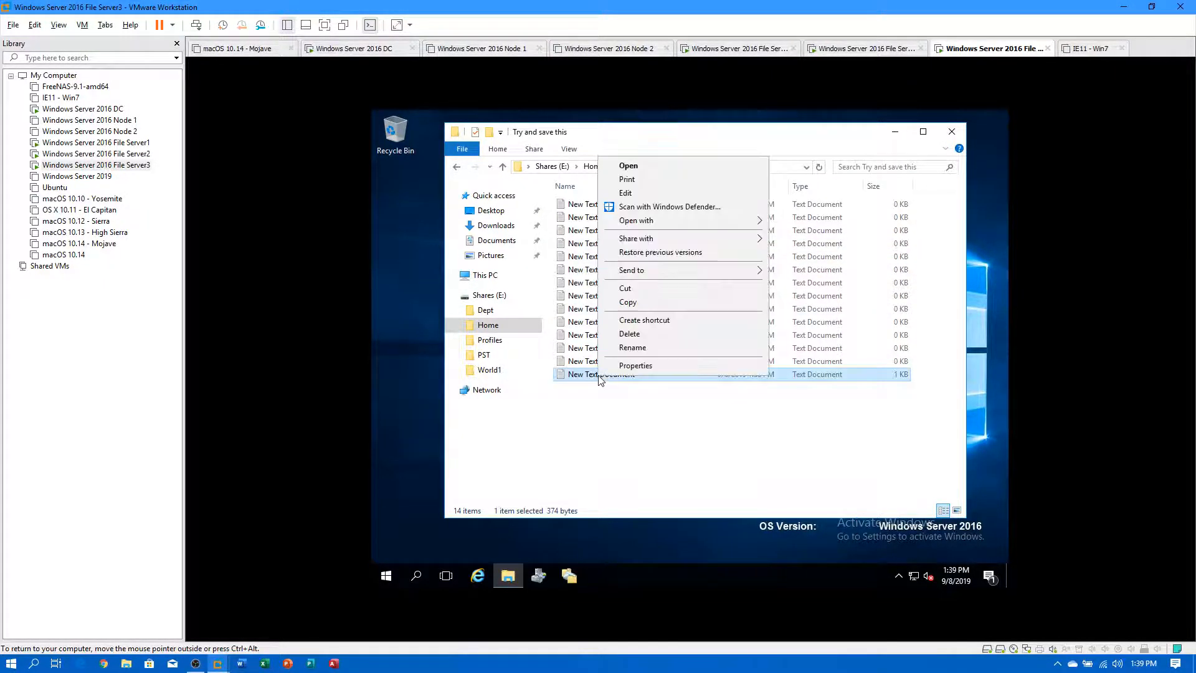
{"action": "left_click", "coordinate": [650, 254]}
{"action": "left_click", "coordinate": [798, 544]}
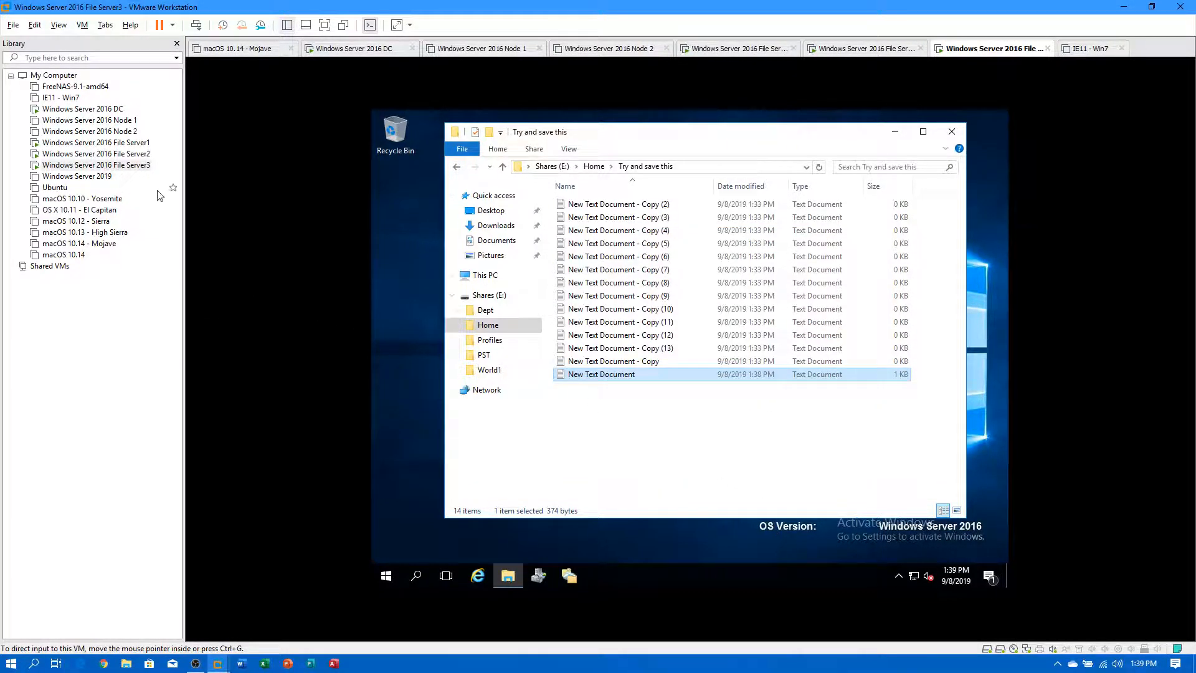
{"action": "left_click", "coordinate": [94, 153]}
{"action": "left_click", "coordinate": [93, 143]}
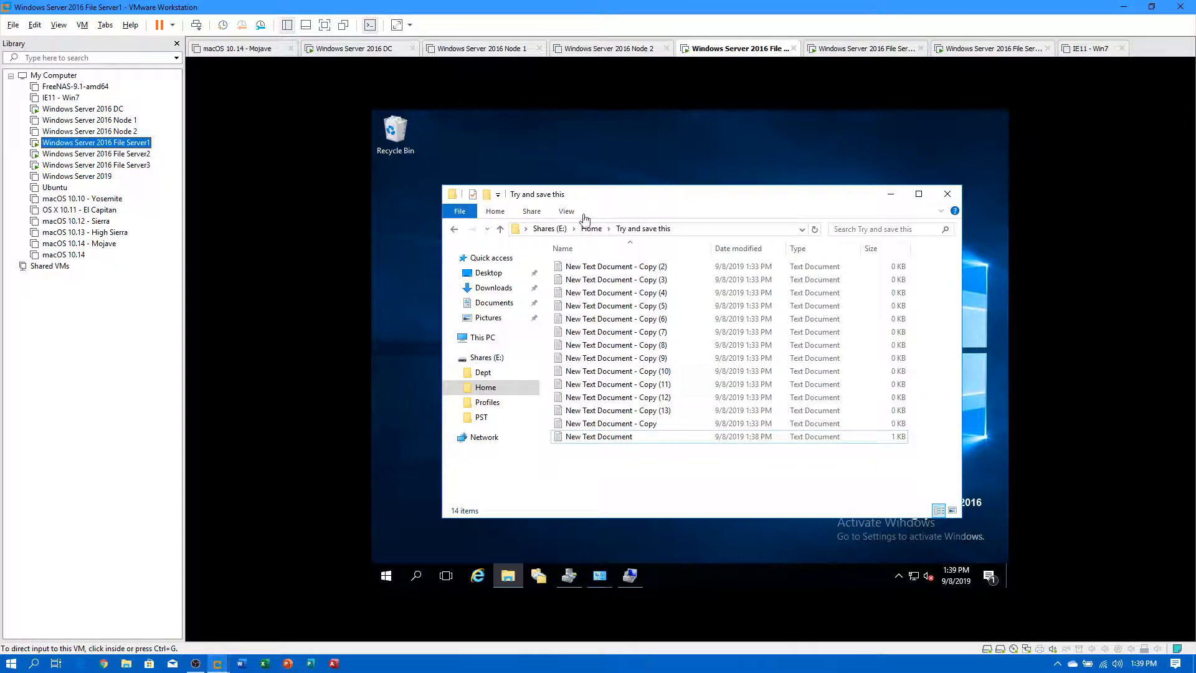
From the DC, open \\fs1\Home\Try and save this and confirm New Text Document.txt has no previous versions.
{"action": "left_click", "coordinate": [705, 229]}
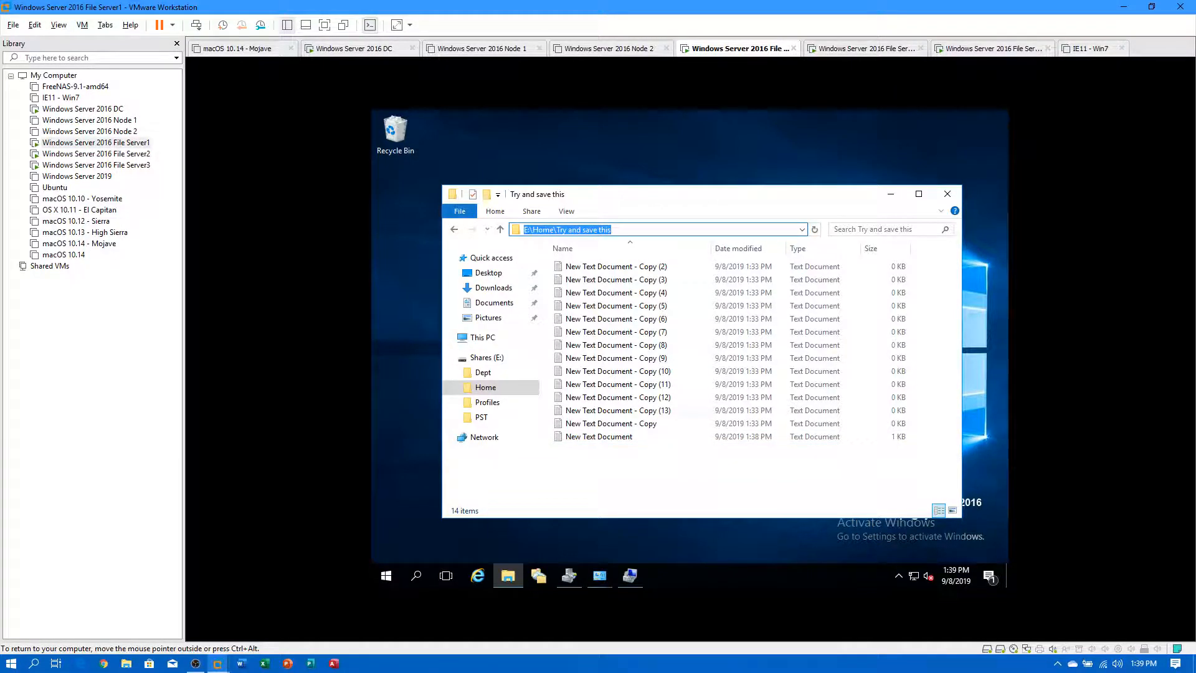
{"action": "left_click", "coordinate": [82, 109]}
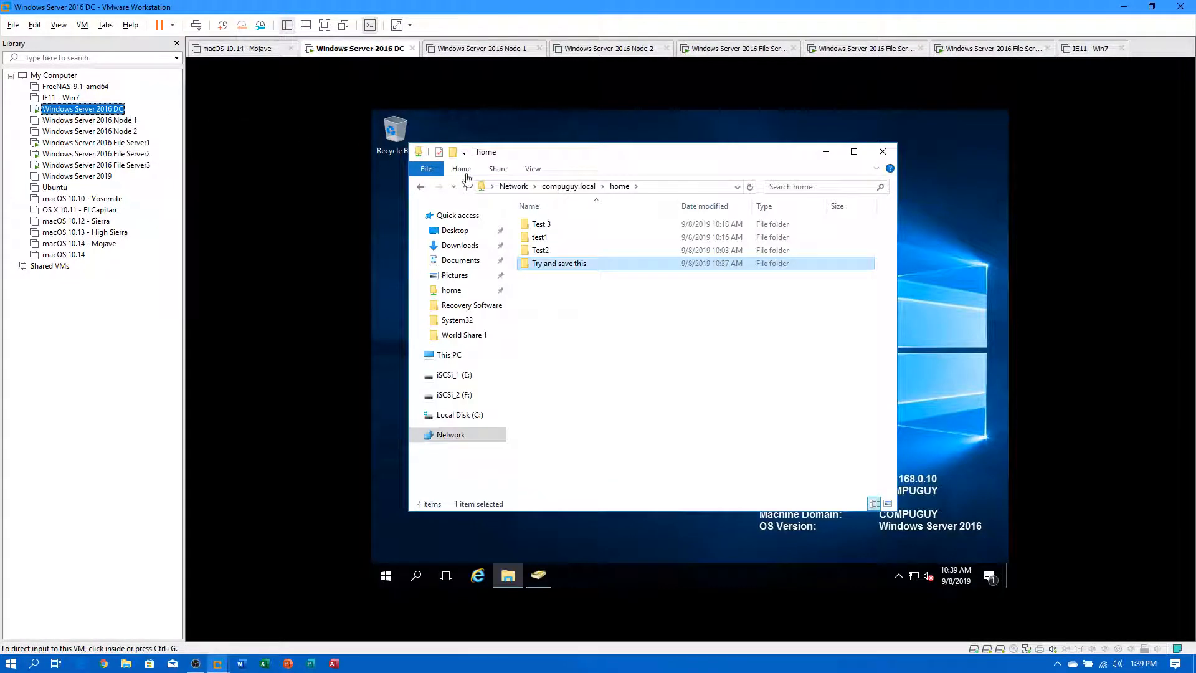
{"action": "left_click", "coordinate": [651, 187]}
{"action": "type", "text": "\\\\"}
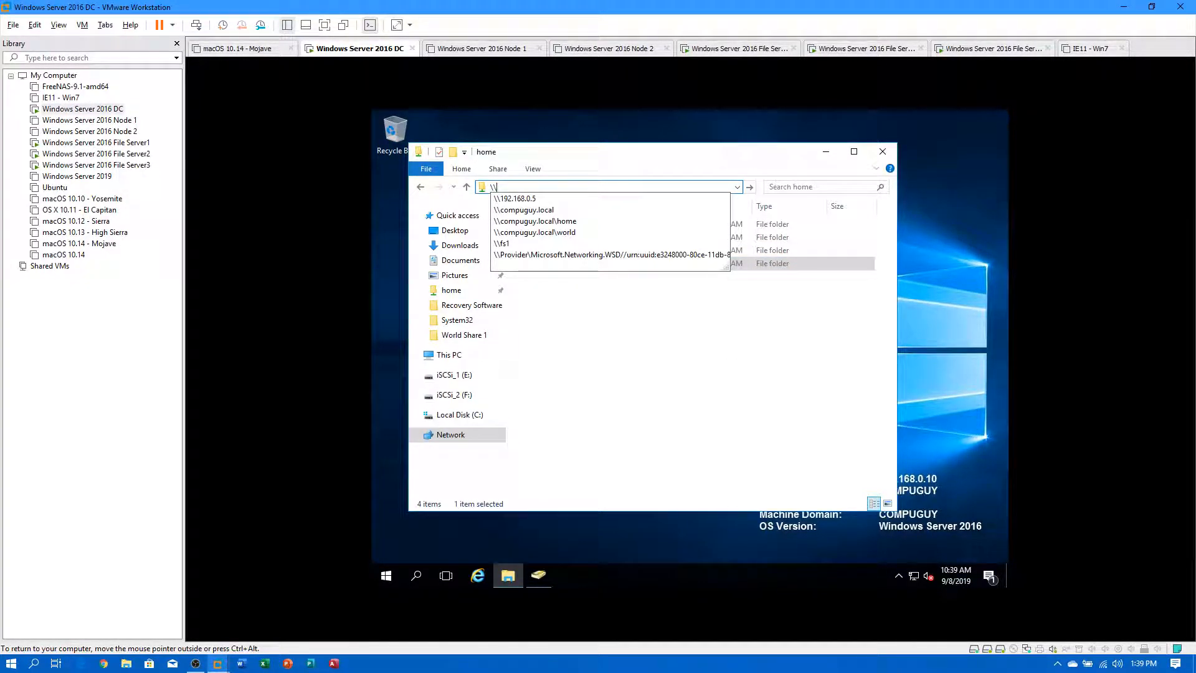
{"action": "type", "text": "fs1"}
{"action": "key", "text": "Return"}
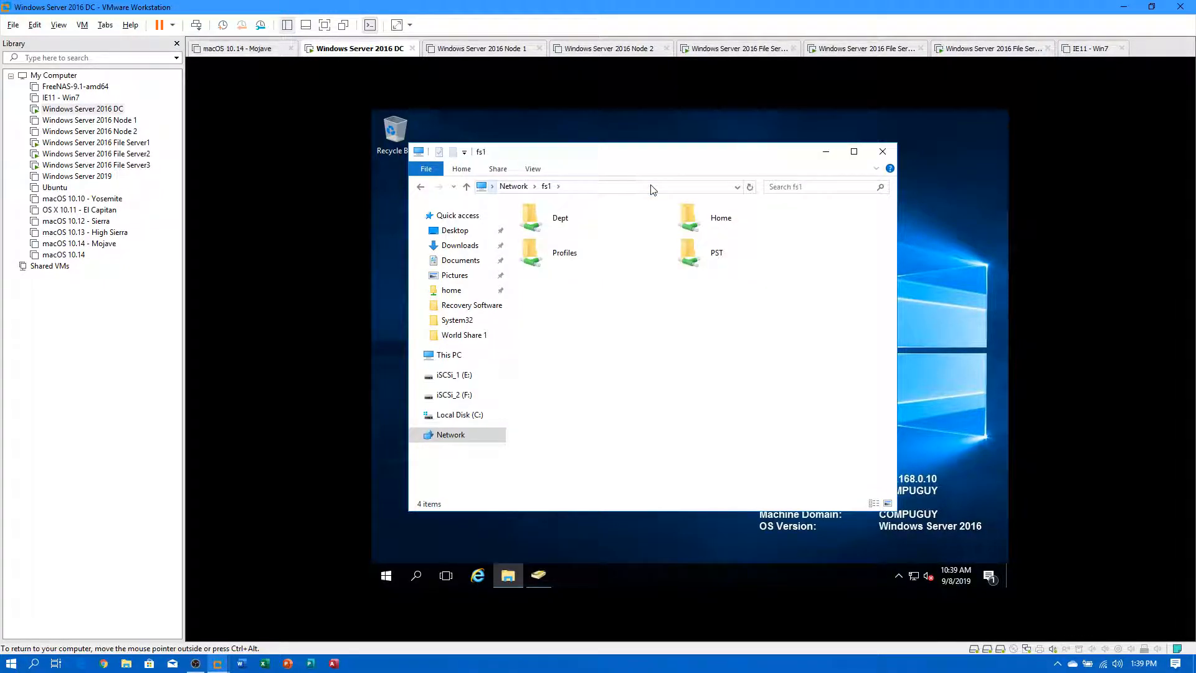
{"action": "double_click", "coordinate": [692, 218]}
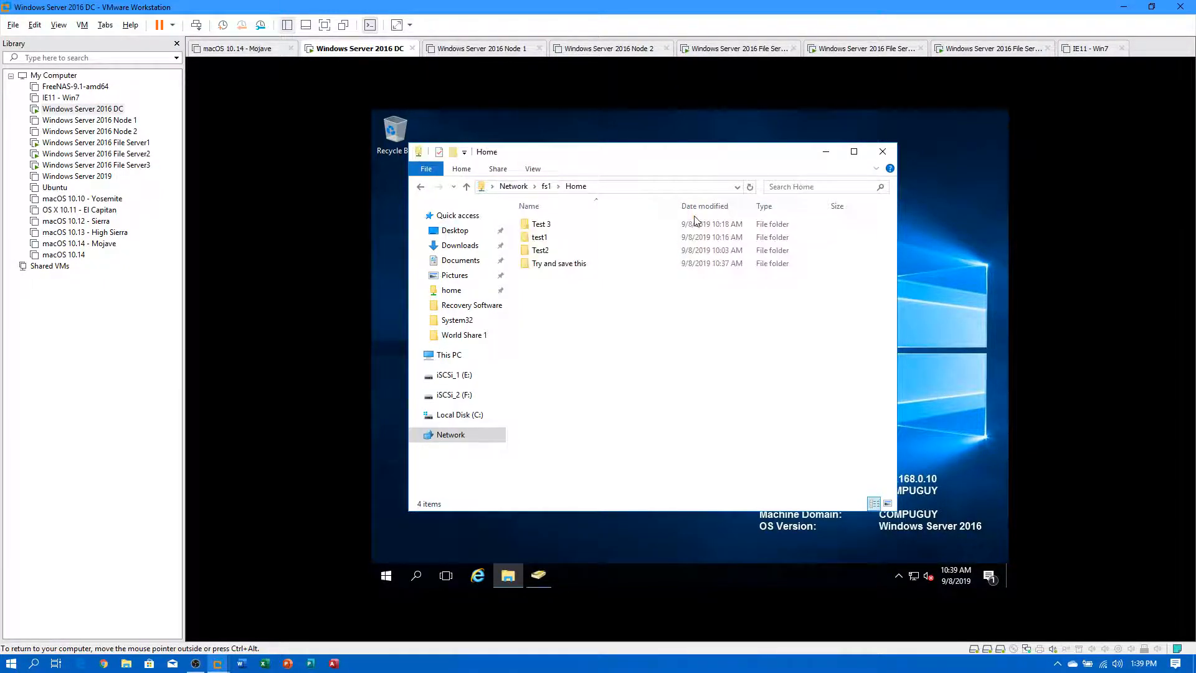
{"action": "double_click", "coordinate": [558, 265]}
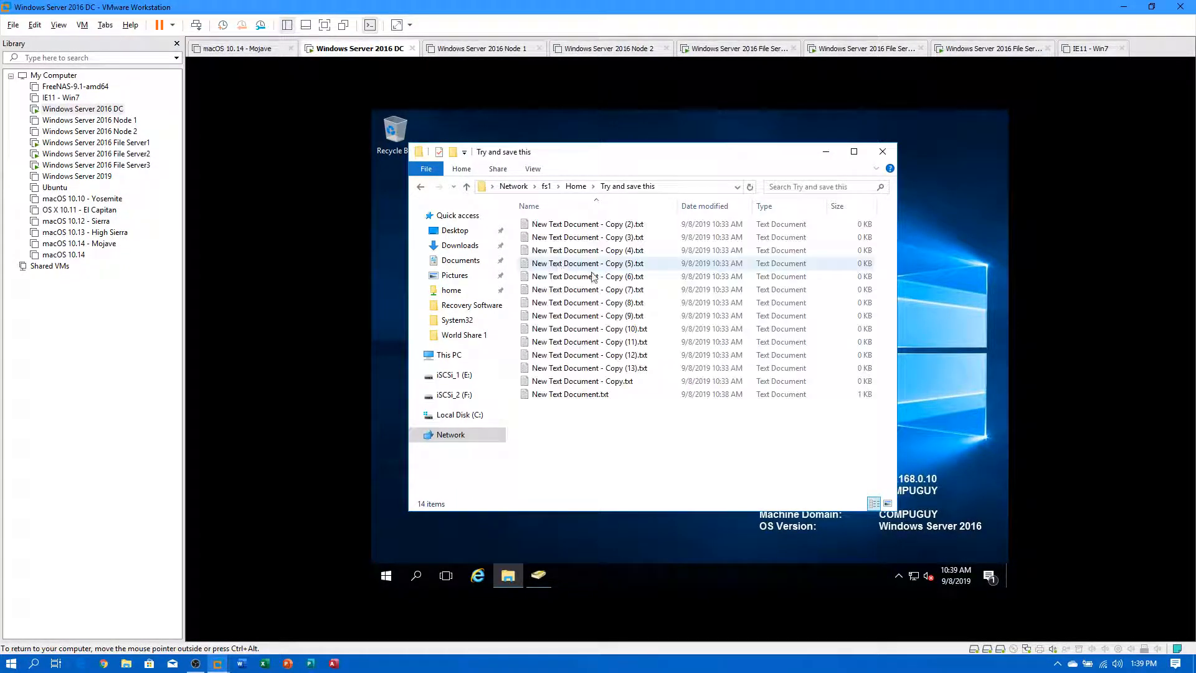
{"action": "right_click", "coordinate": [612, 400]}
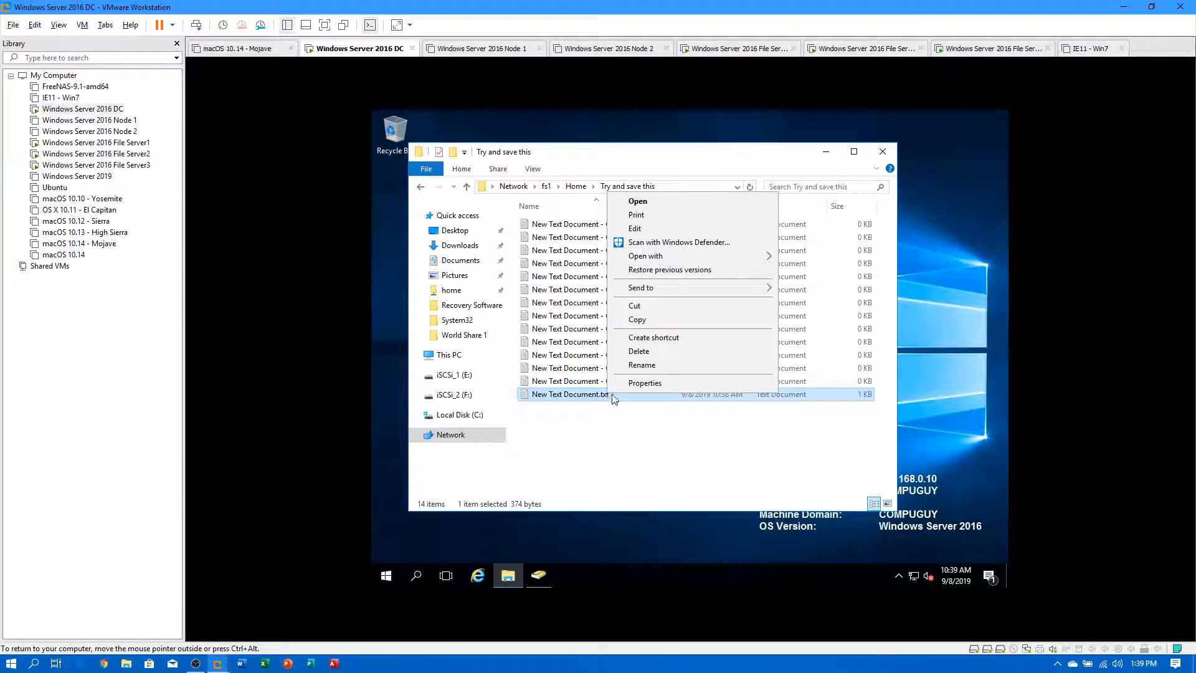
{"action": "left_click", "coordinate": [646, 271]}
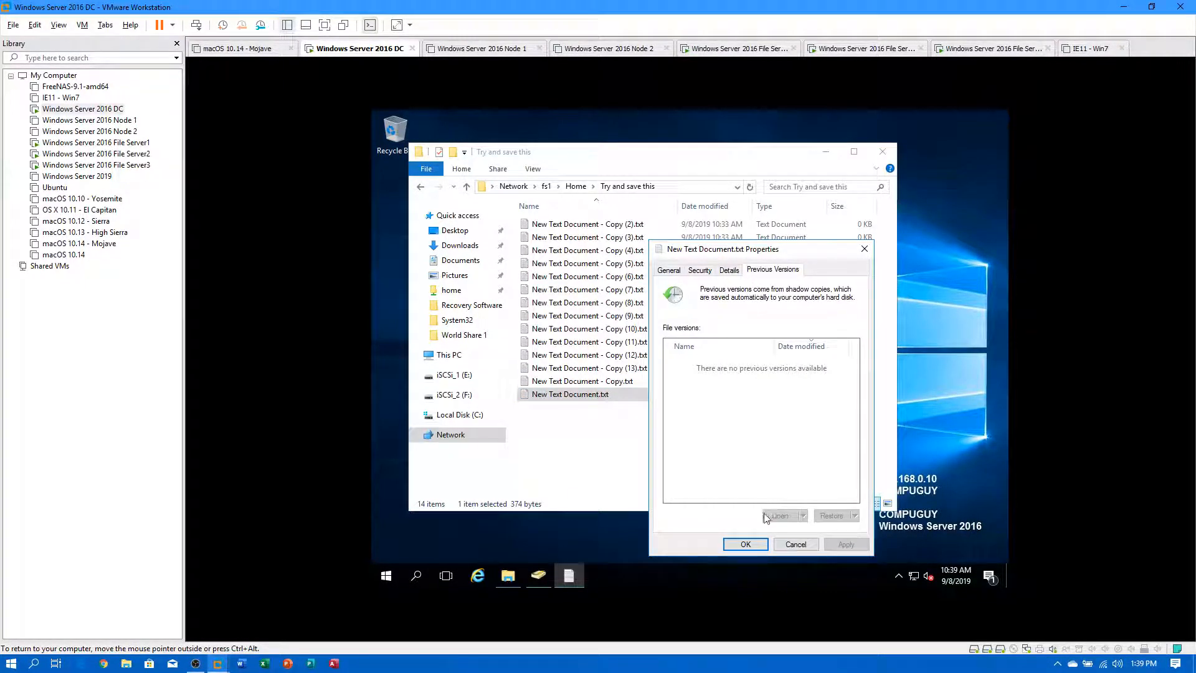
{"action": "left_click", "coordinate": [795, 546]}
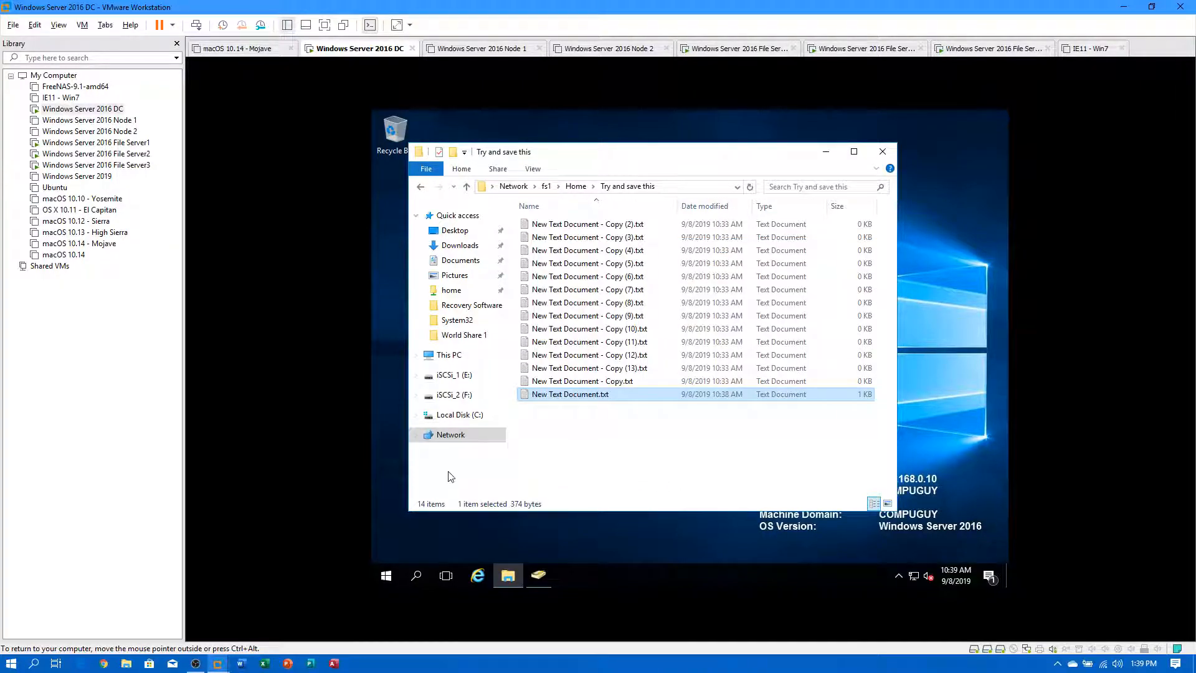
{"action": "left_click", "coordinate": [132, 143]}
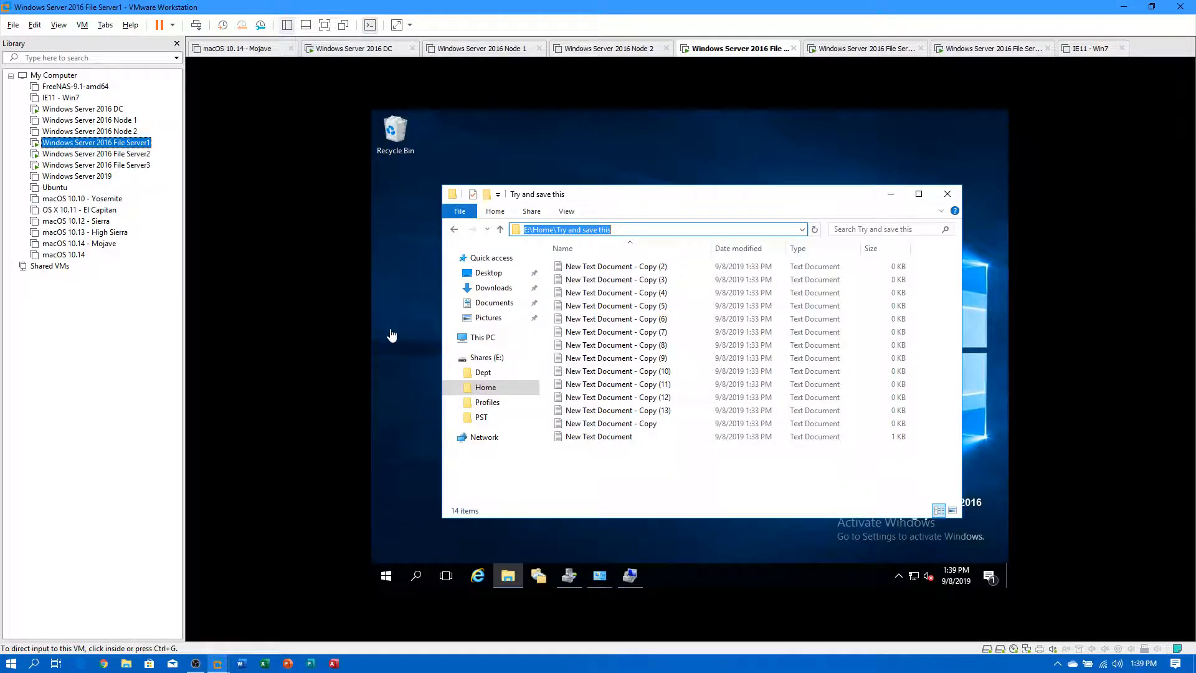
Create a new shadow copy of File Server1's Shares (E:) volume immediately.
{"action": "left_click", "coordinate": [631, 576]}
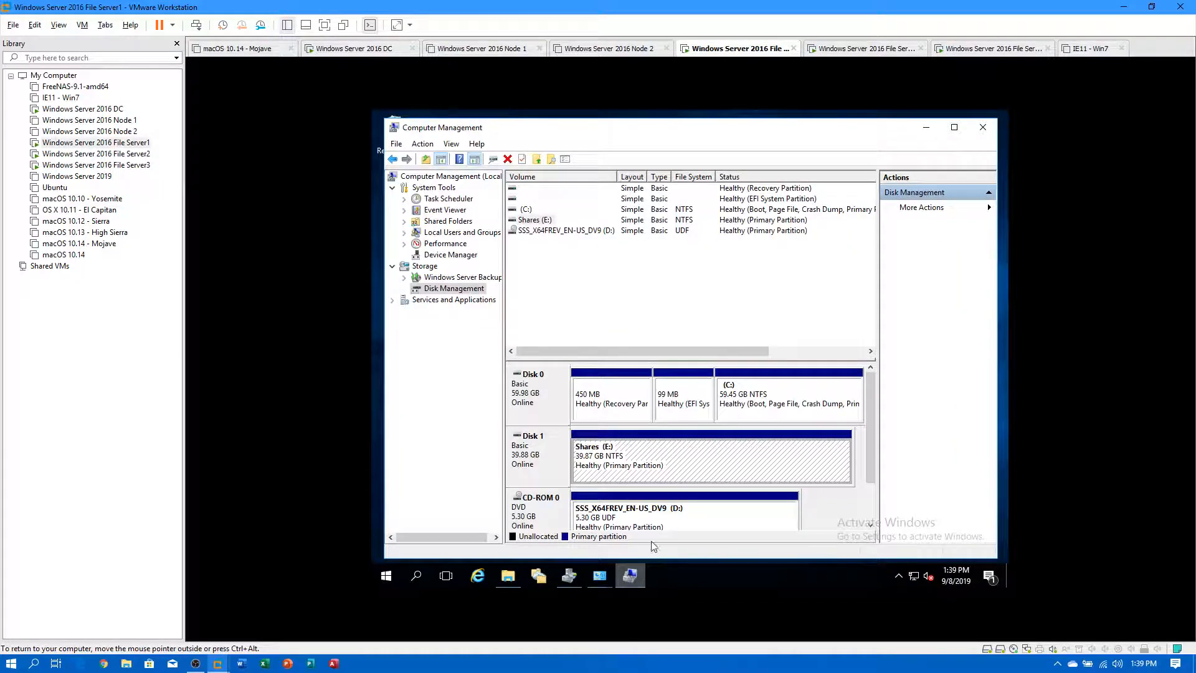
{"action": "right_click", "coordinate": [674, 450]}
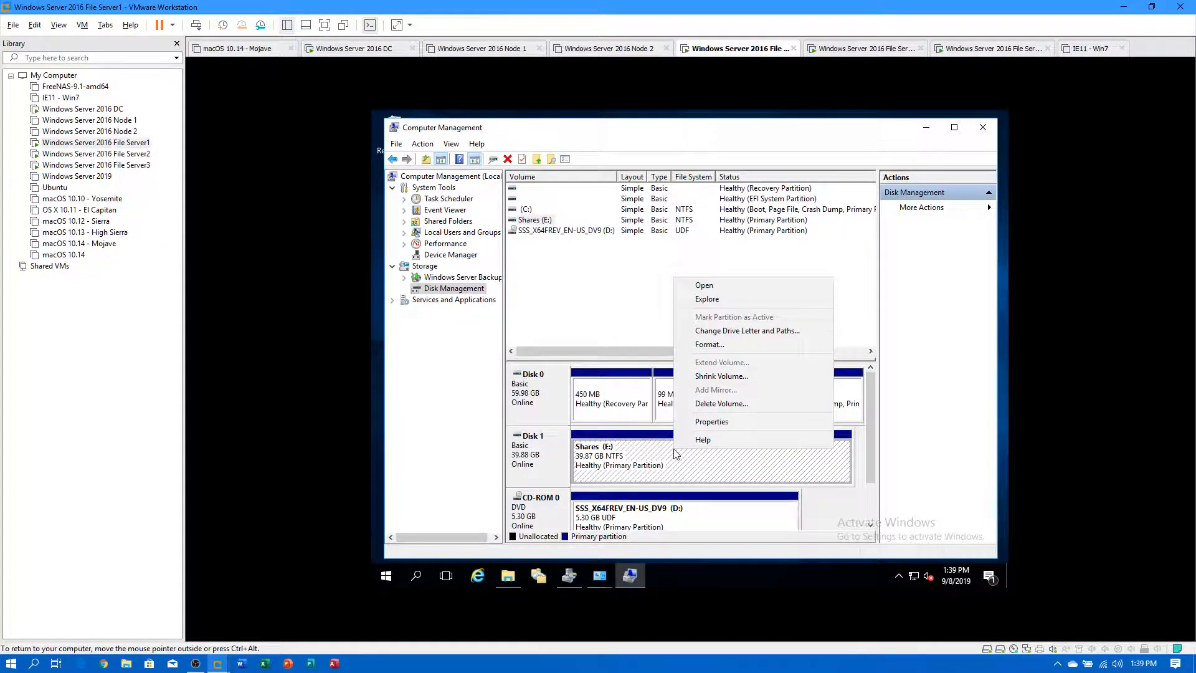
{"action": "left_click", "coordinate": [716, 422]}
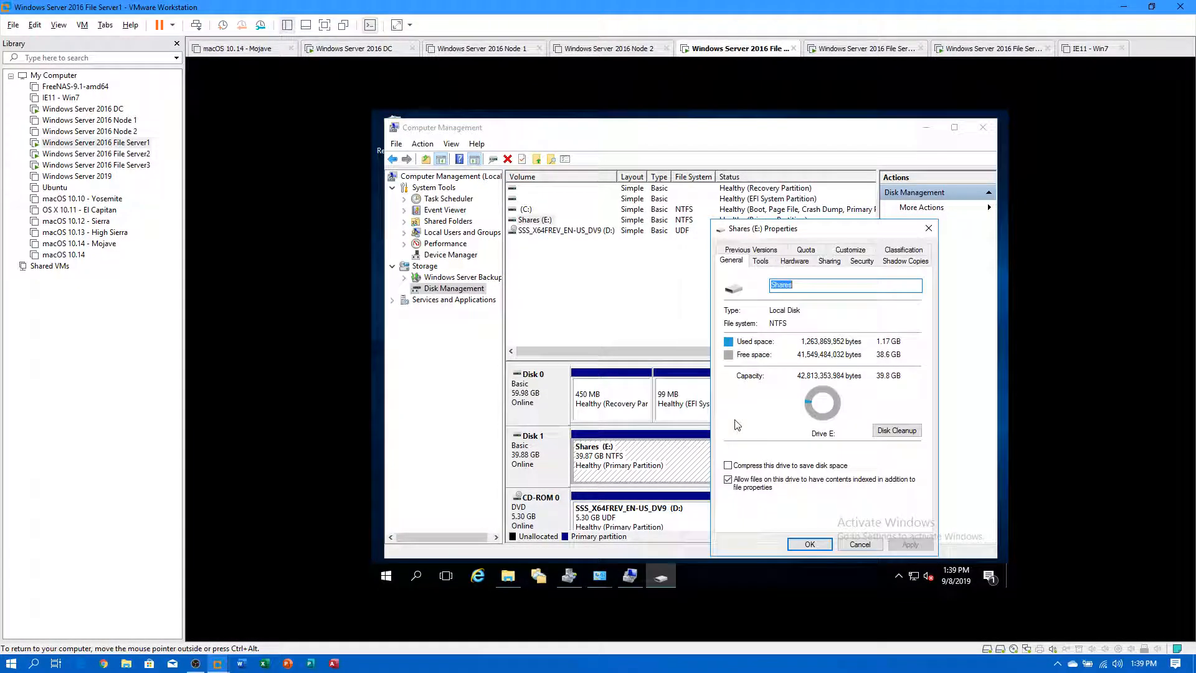
{"action": "left_click", "coordinate": [908, 263]}
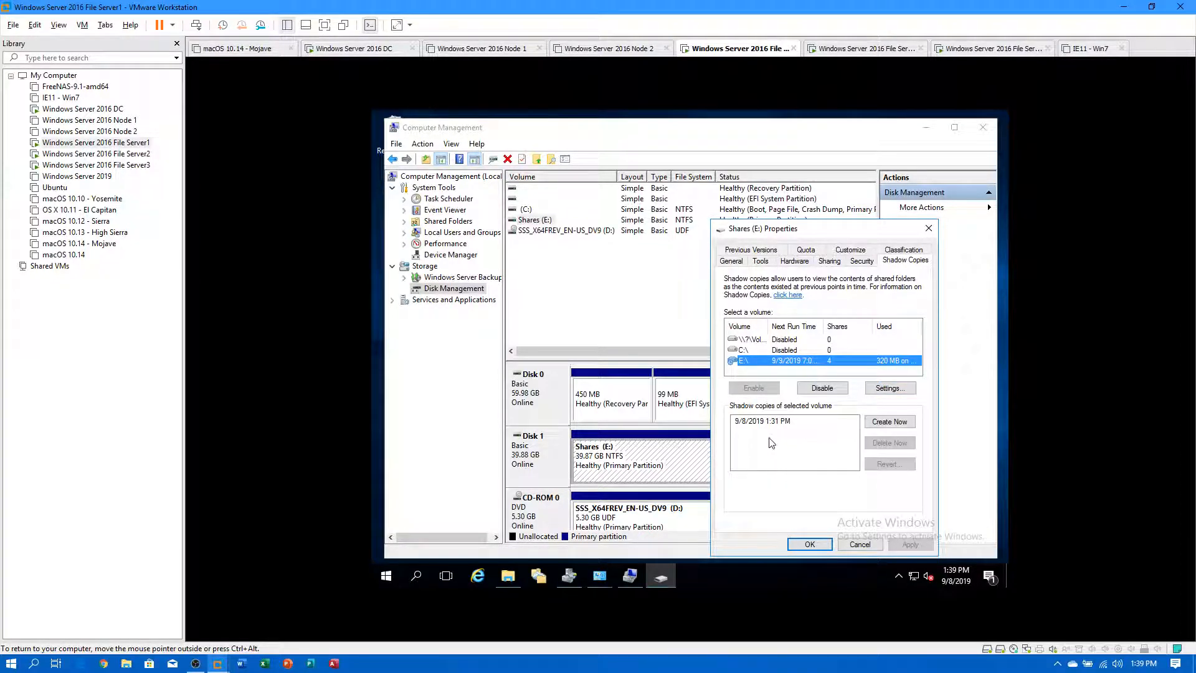
{"action": "left_click", "coordinate": [883, 424]}
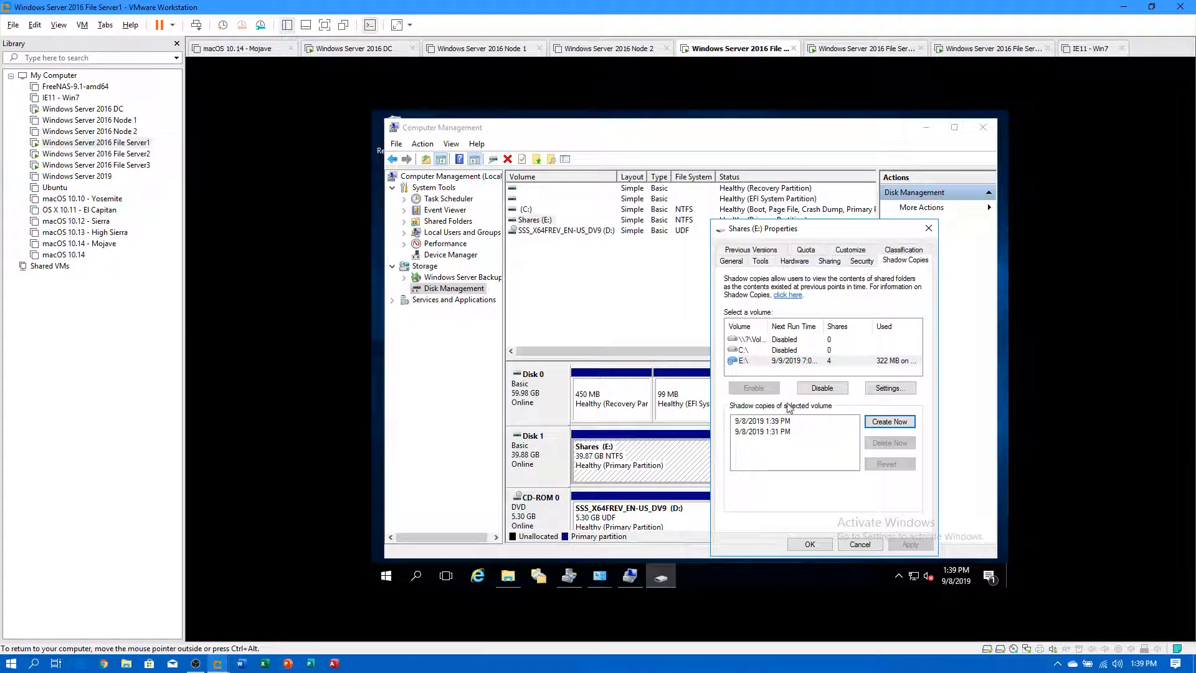
Change the E: shadow copy schedule at 7:00 AM to run Daily.
{"action": "left_click", "coordinate": [885, 389]}
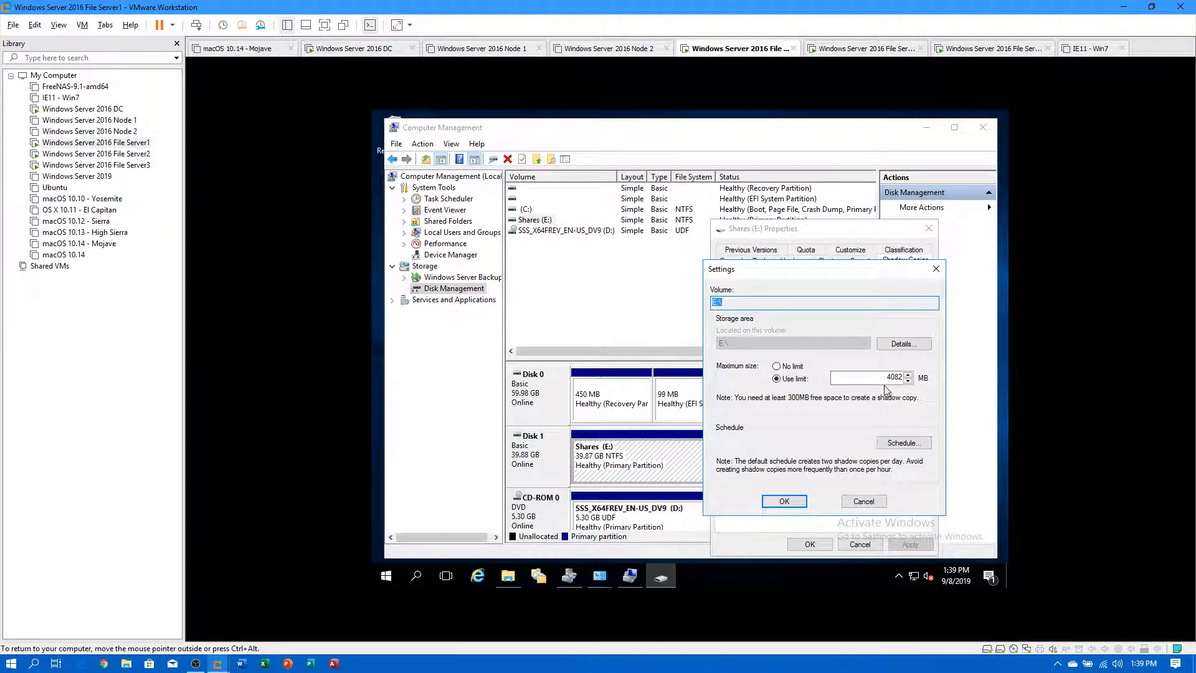
{"action": "left_click", "coordinate": [904, 443]}
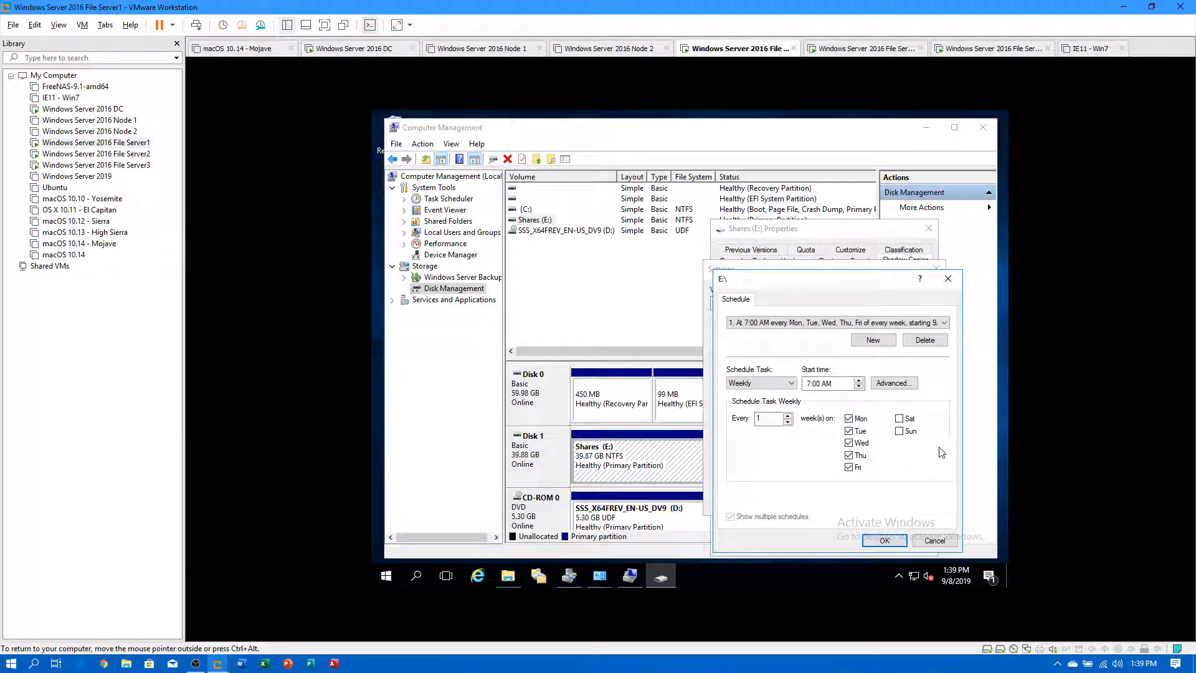
{"action": "left_click", "coordinate": [760, 323]}
{"action": "left_click", "coordinate": [760, 324]}
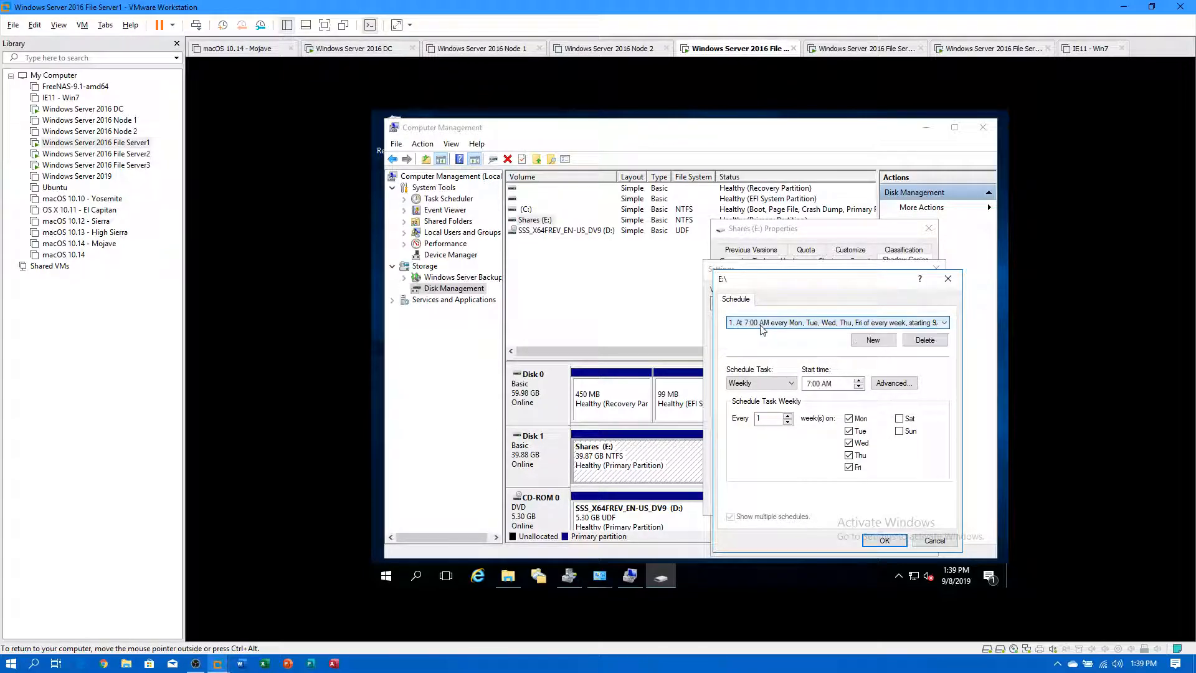
{"action": "left_click", "coordinate": [759, 384]}
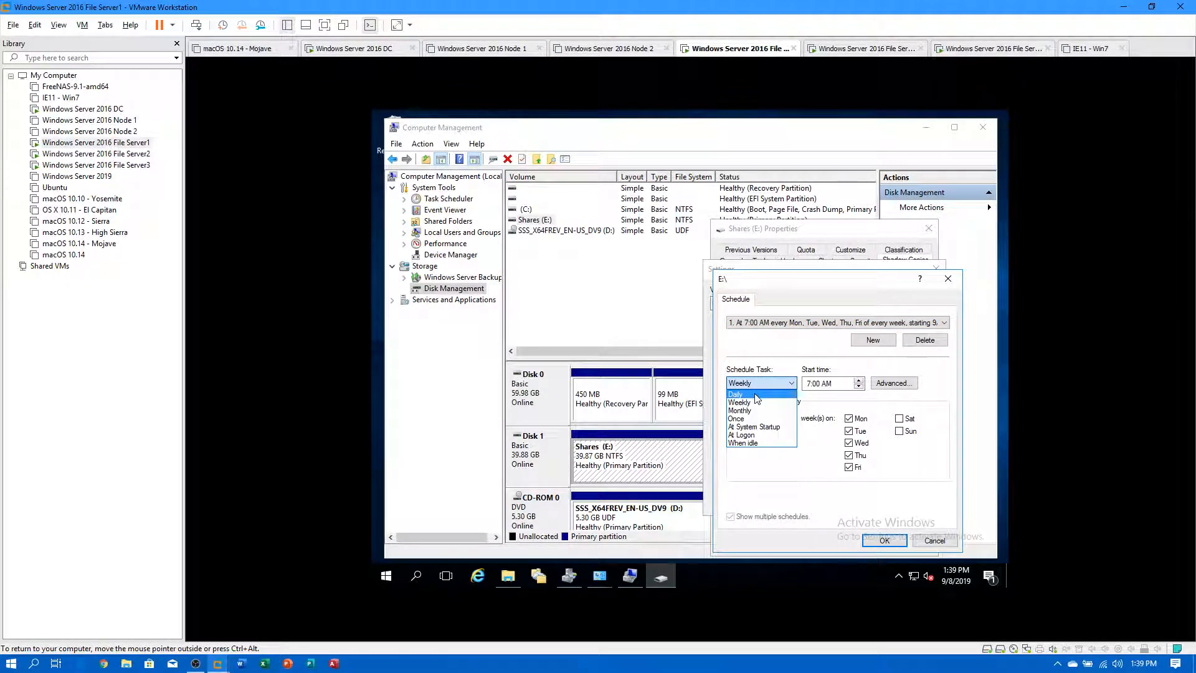
{"action": "left_click", "coordinate": [757, 395]}
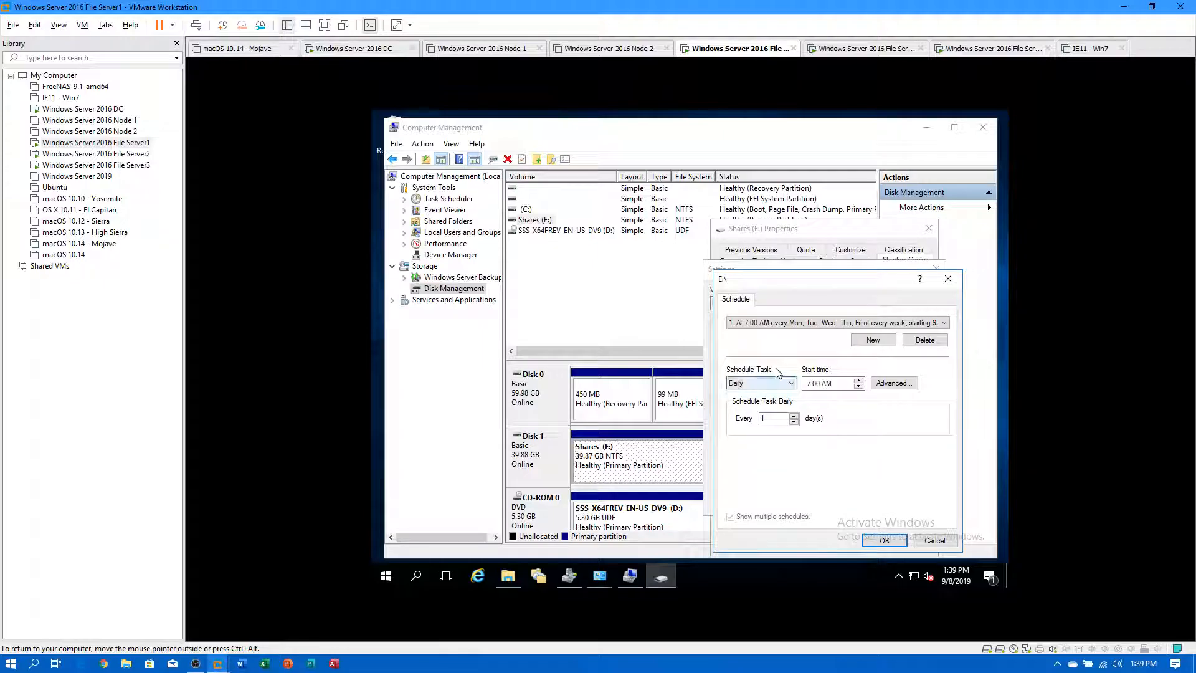
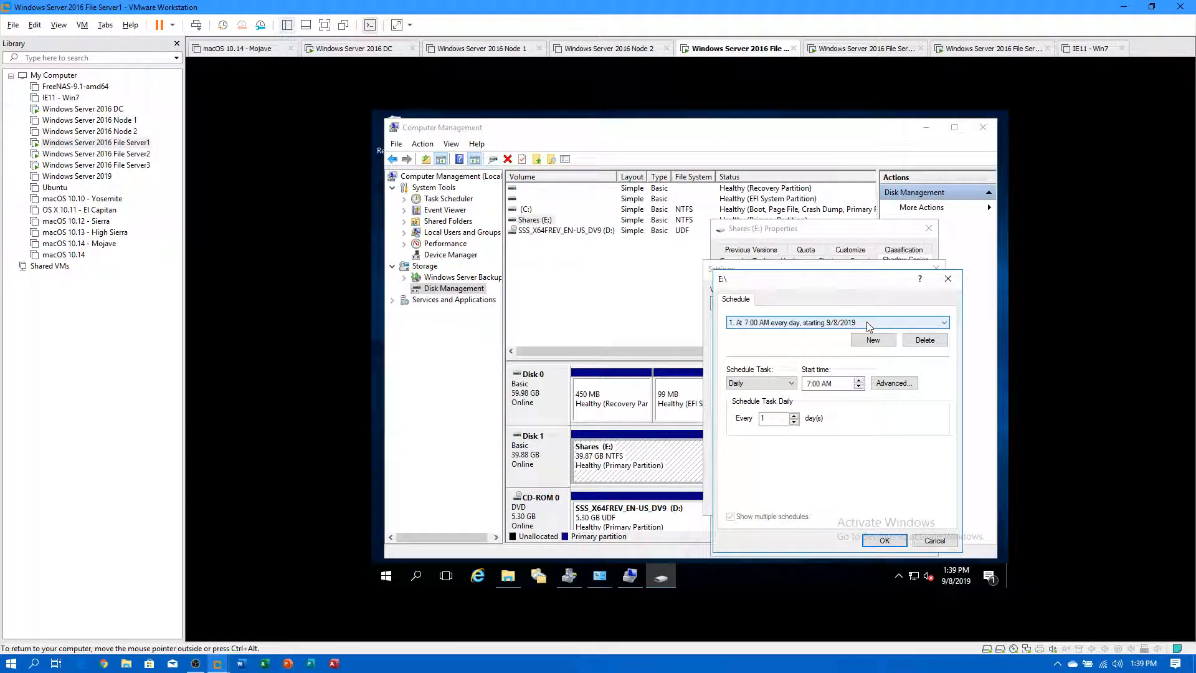
Accept File Server1's Daily 7:00 AM schedule, confirm Settings, and close Shares (E:) Properties.
{"action": "left_click", "coordinate": [885, 542]}
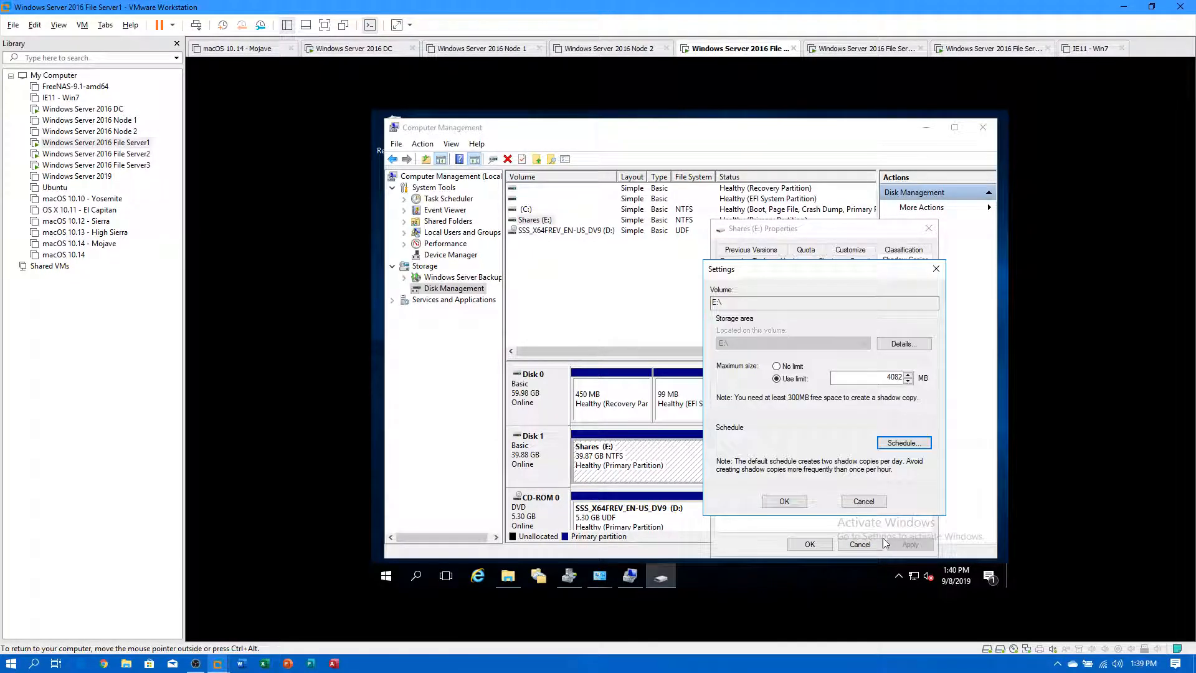
{"action": "key", "text": "Return"}
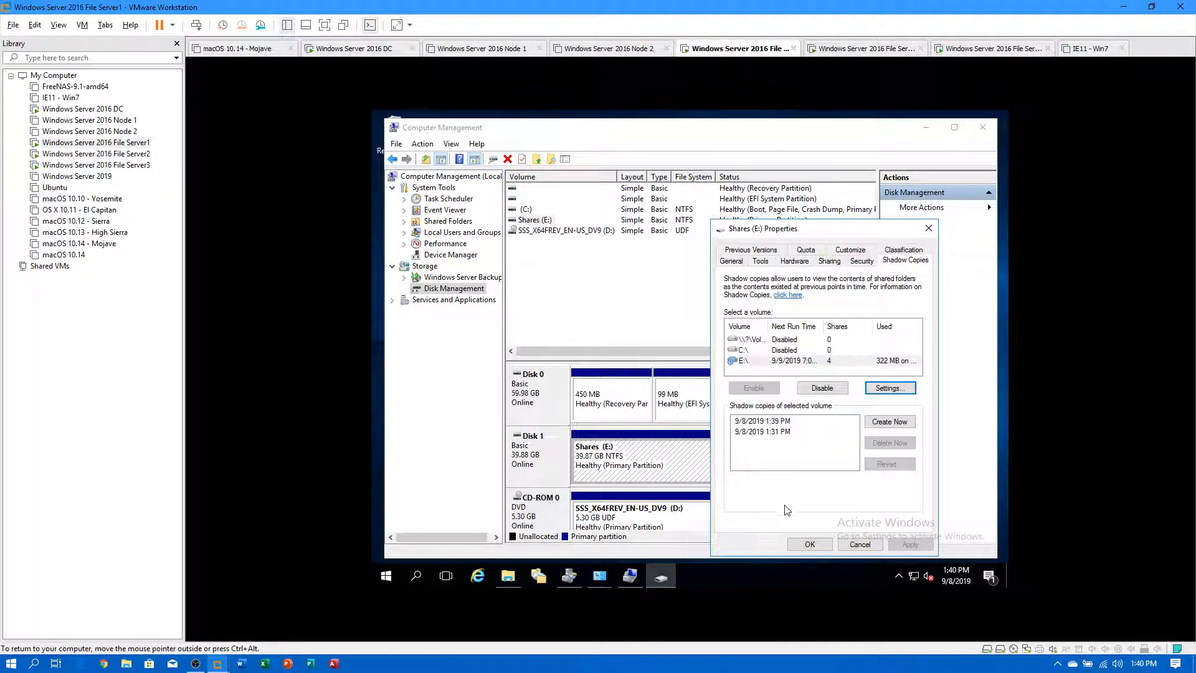
{"action": "left_click", "coordinate": [810, 544]}
On File Server2, open Computer Management's Disk Management through Control Panel's Administrative Tools.
{"action": "left_click", "coordinate": [121, 154]}
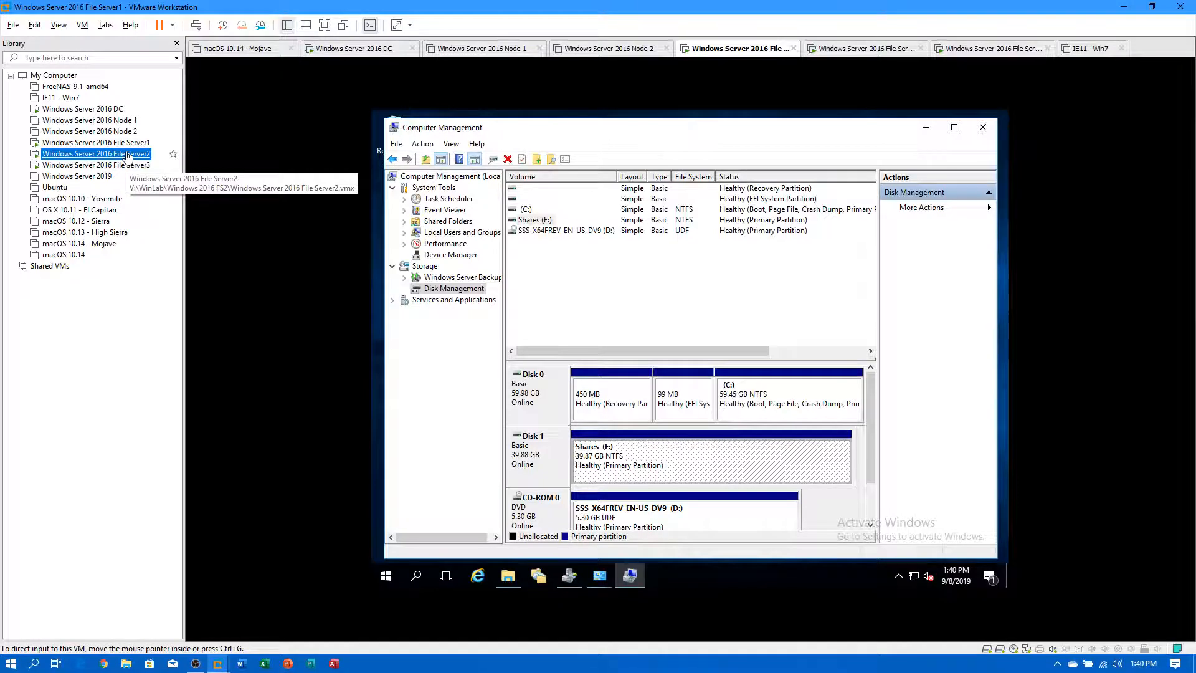
{"action": "left_click", "coordinate": [385, 575]}
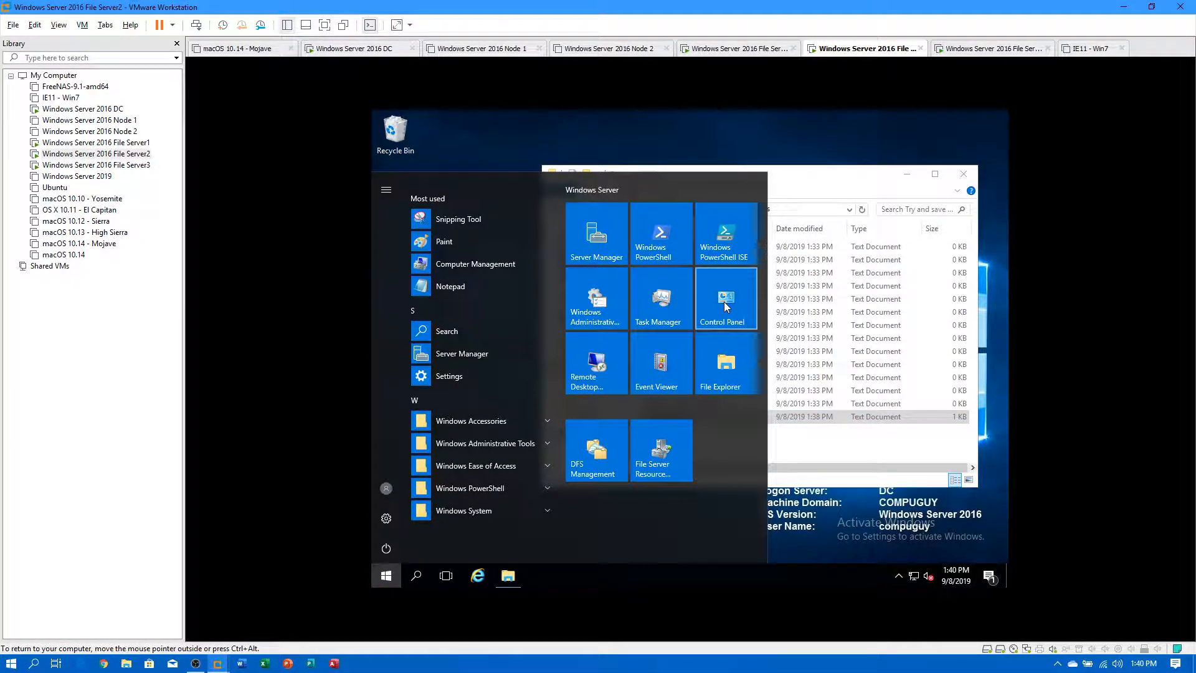
{"action": "left_click", "coordinate": [706, 312]}
{"action": "left_click", "coordinate": [506, 258]}
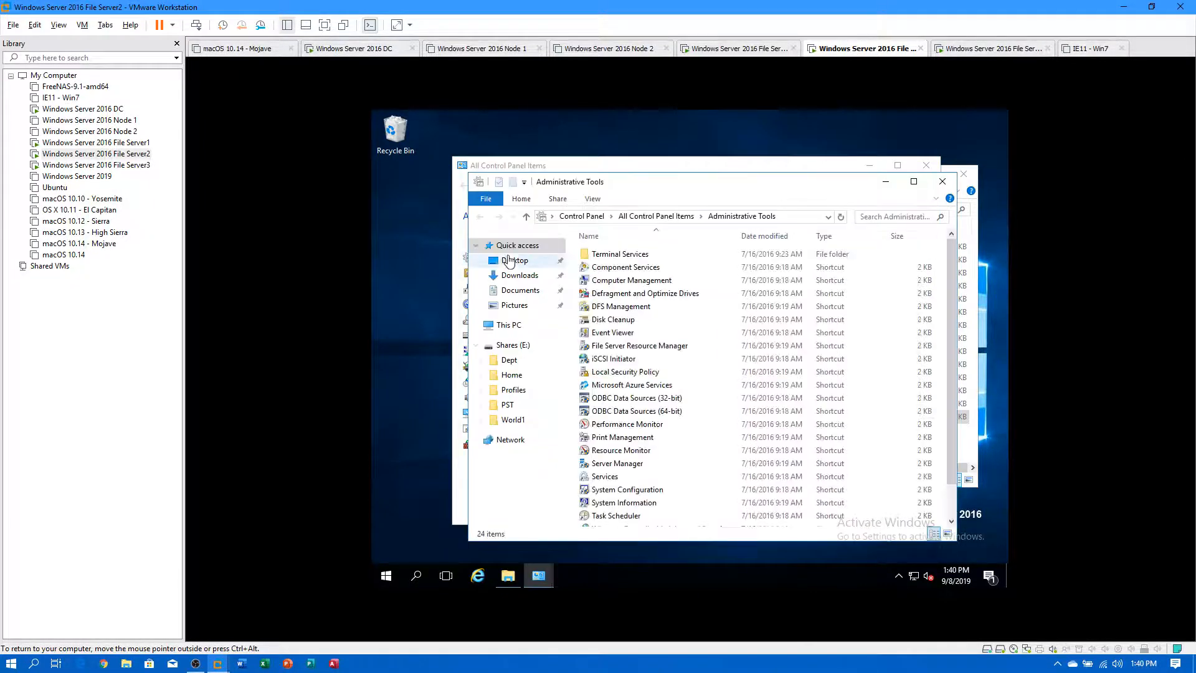
{"action": "double_click", "coordinate": [614, 282]}
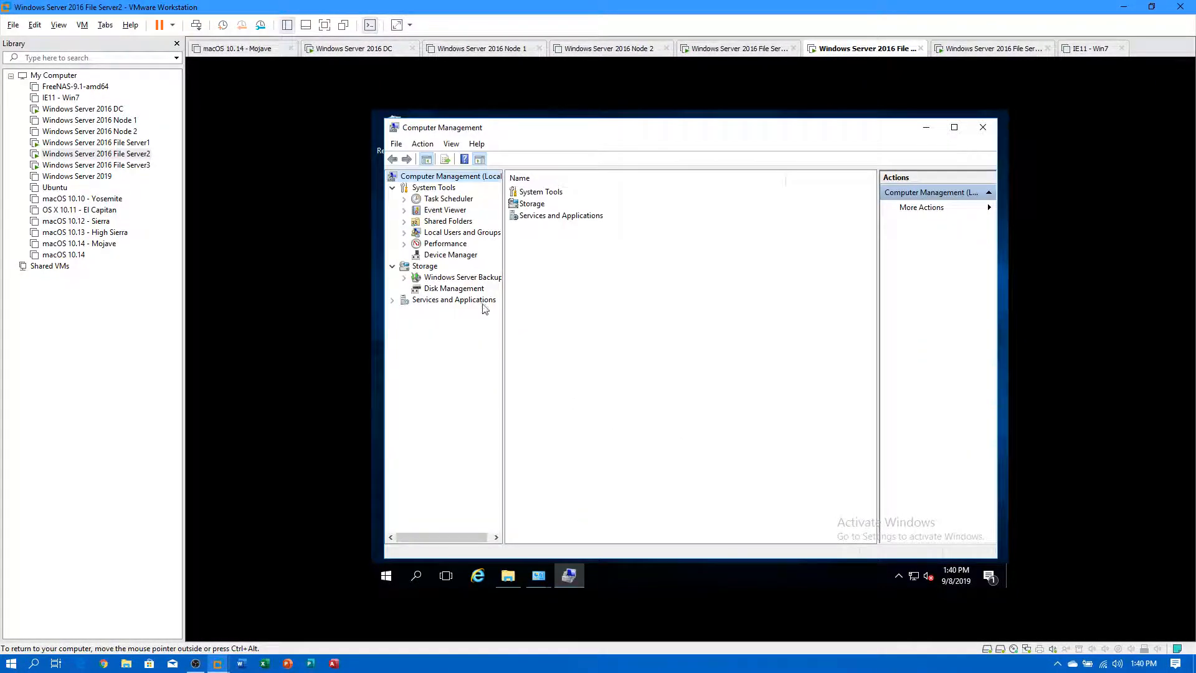
{"action": "left_click", "coordinate": [447, 288]}
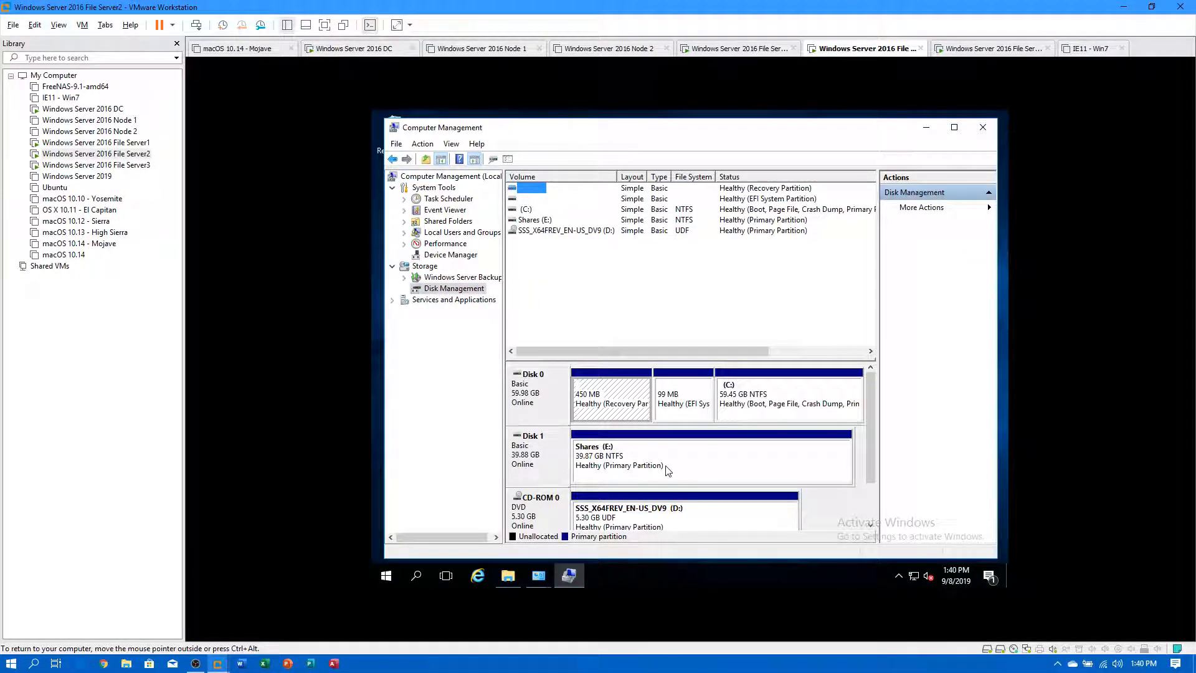
Take a new shadow copy from the Shadow Copies tab of Shares (E:) Properties.
{"action": "right_click", "coordinate": [666, 471]}
{"action": "left_click", "coordinate": [723, 439]}
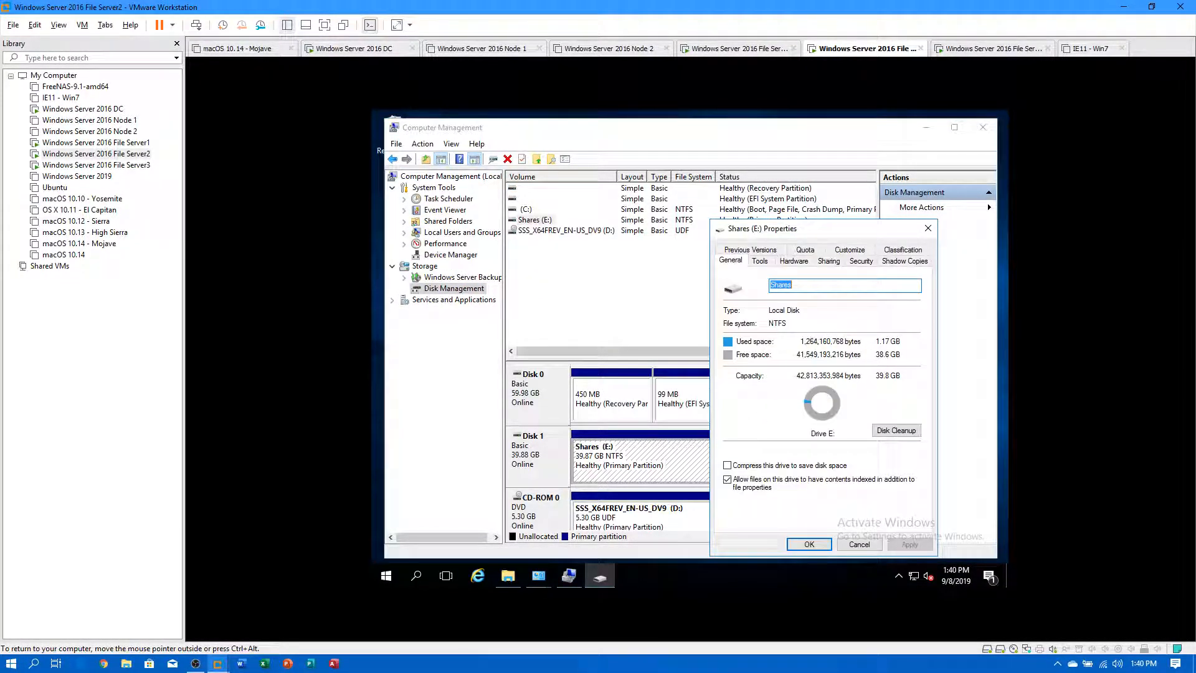
{"action": "left_click", "coordinate": [894, 262]}
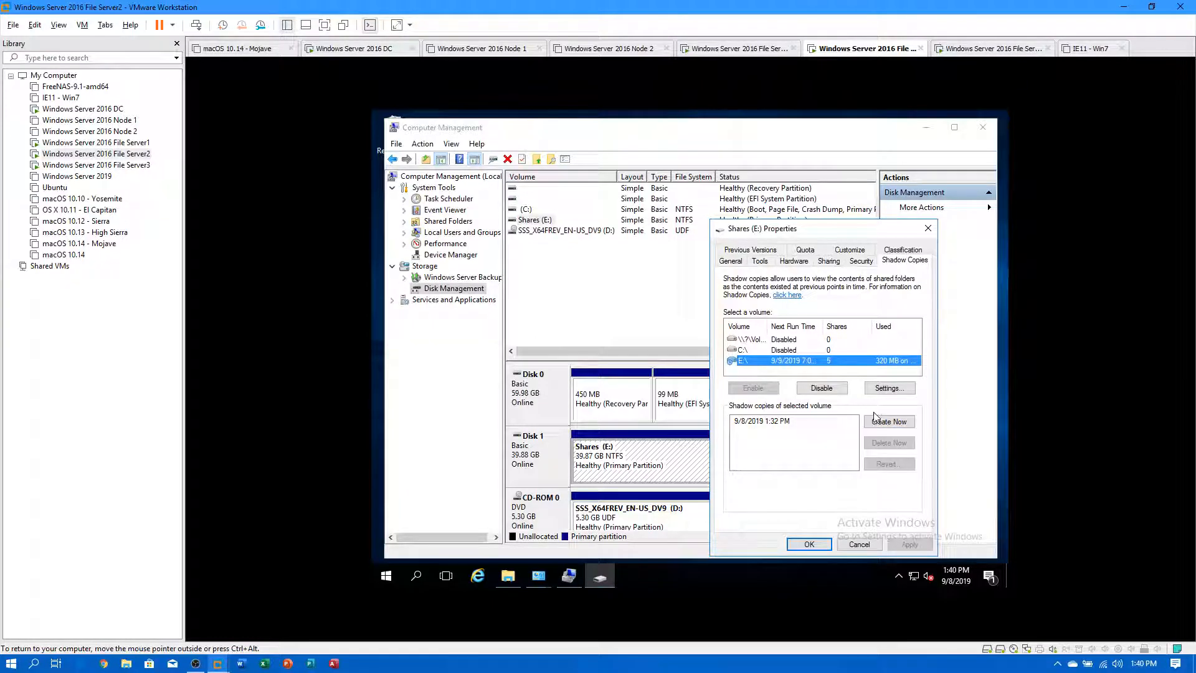
{"action": "left_click", "coordinate": [890, 422]}
Change the E: shadow copy schedule from weekdays to Daily at 7:00 AM.
{"action": "left_click", "coordinate": [889, 387]}
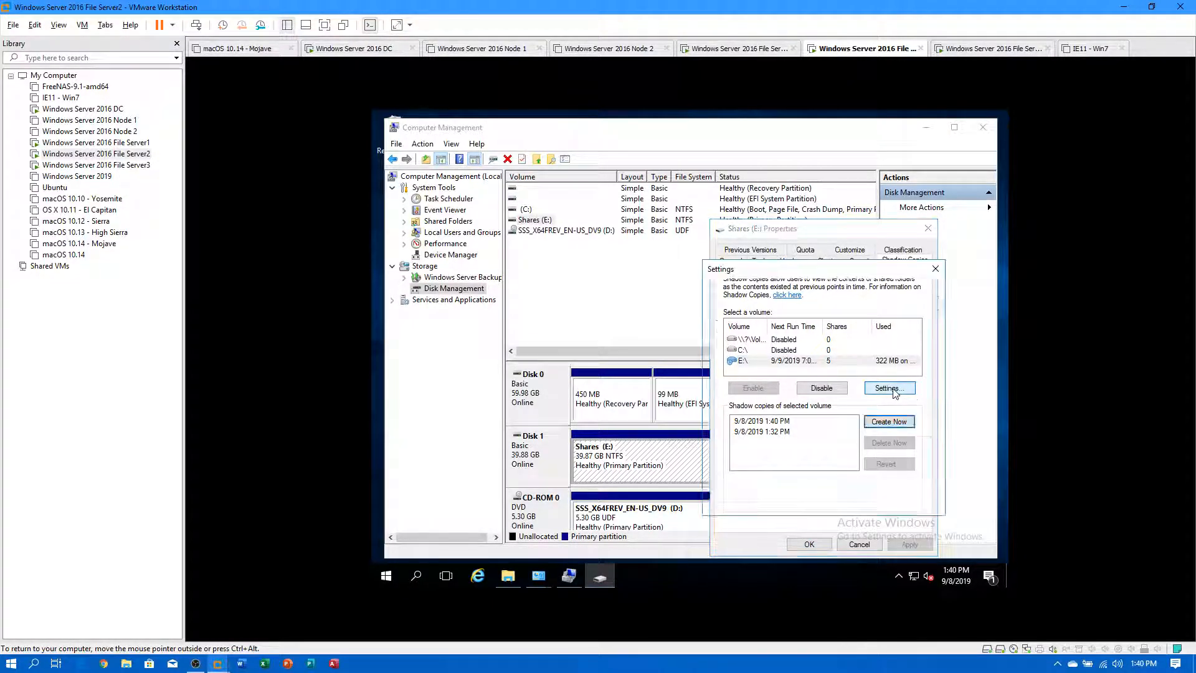
{"action": "left_click", "coordinate": [896, 444]}
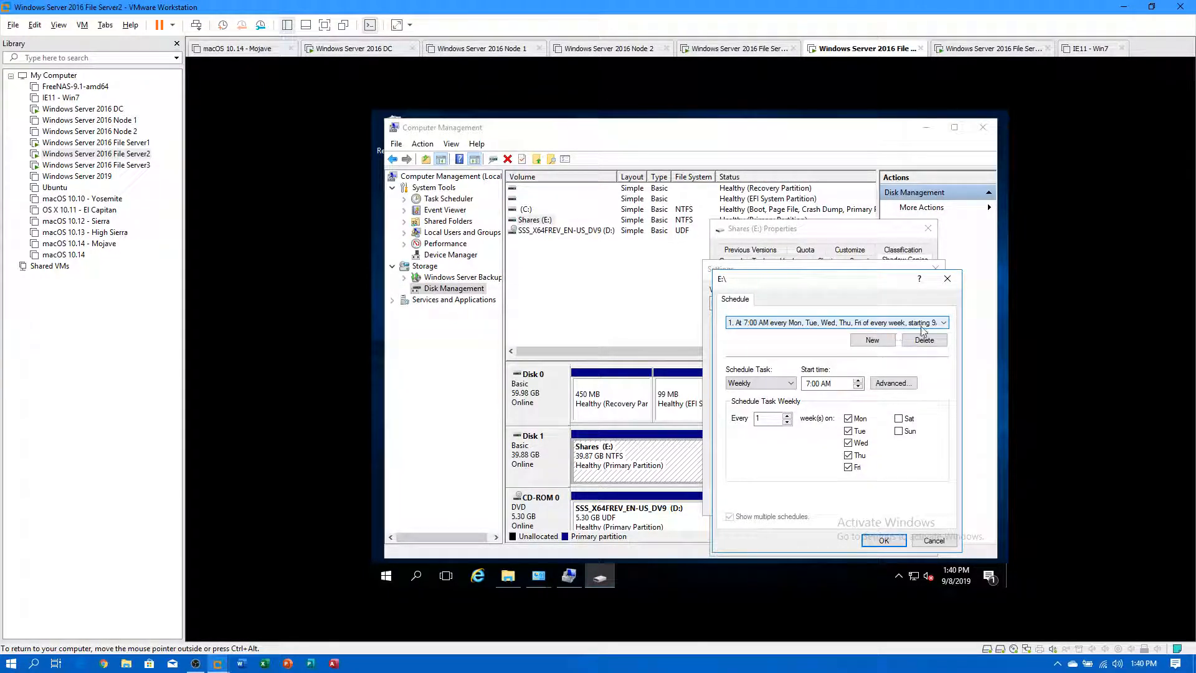
{"action": "left_click", "coordinate": [773, 384]}
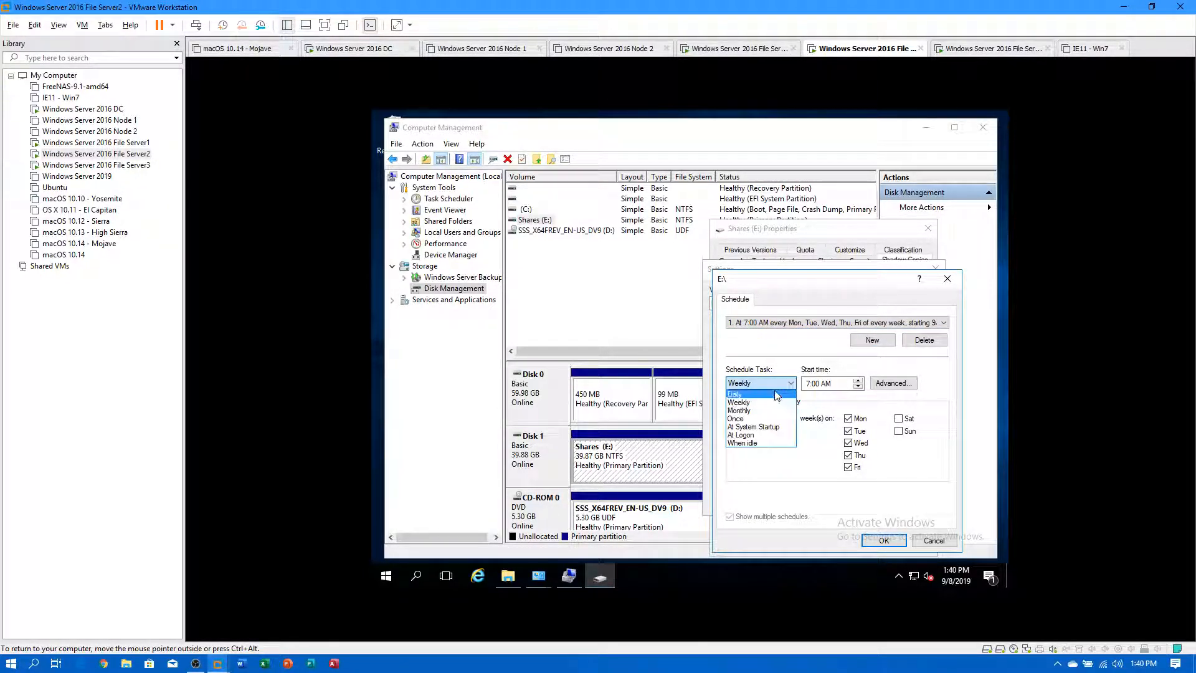
{"action": "left_click", "coordinate": [776, 394]}
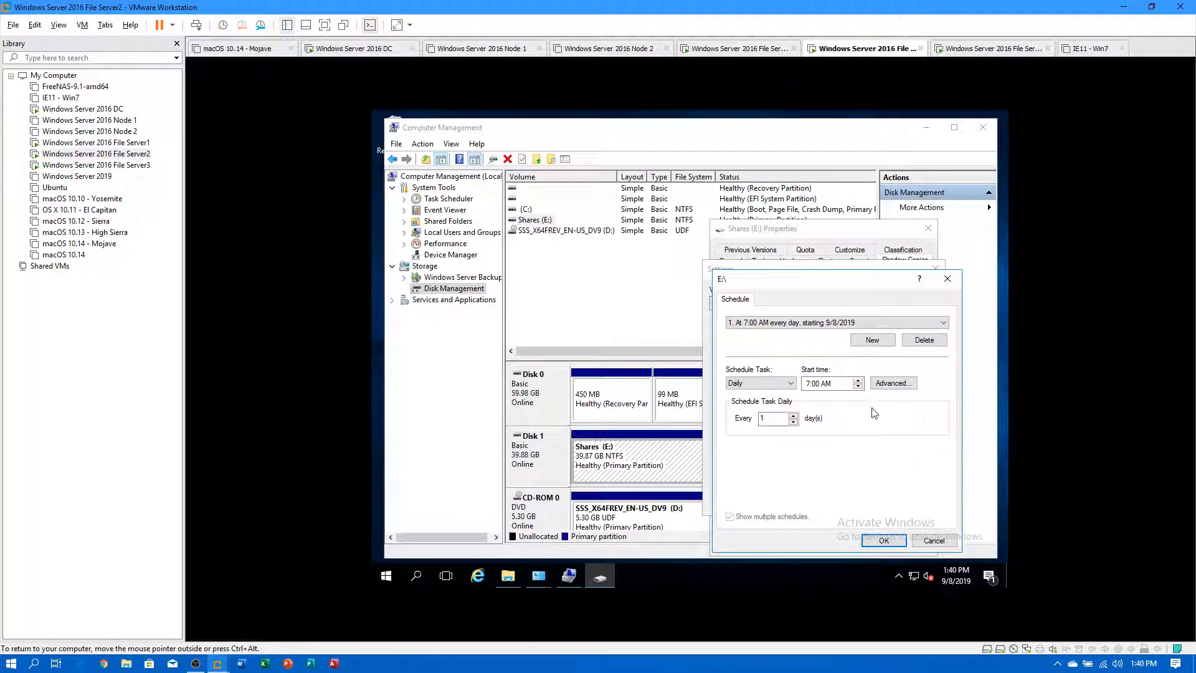
{"action": "left_click", "coordinate": [883, 540]}
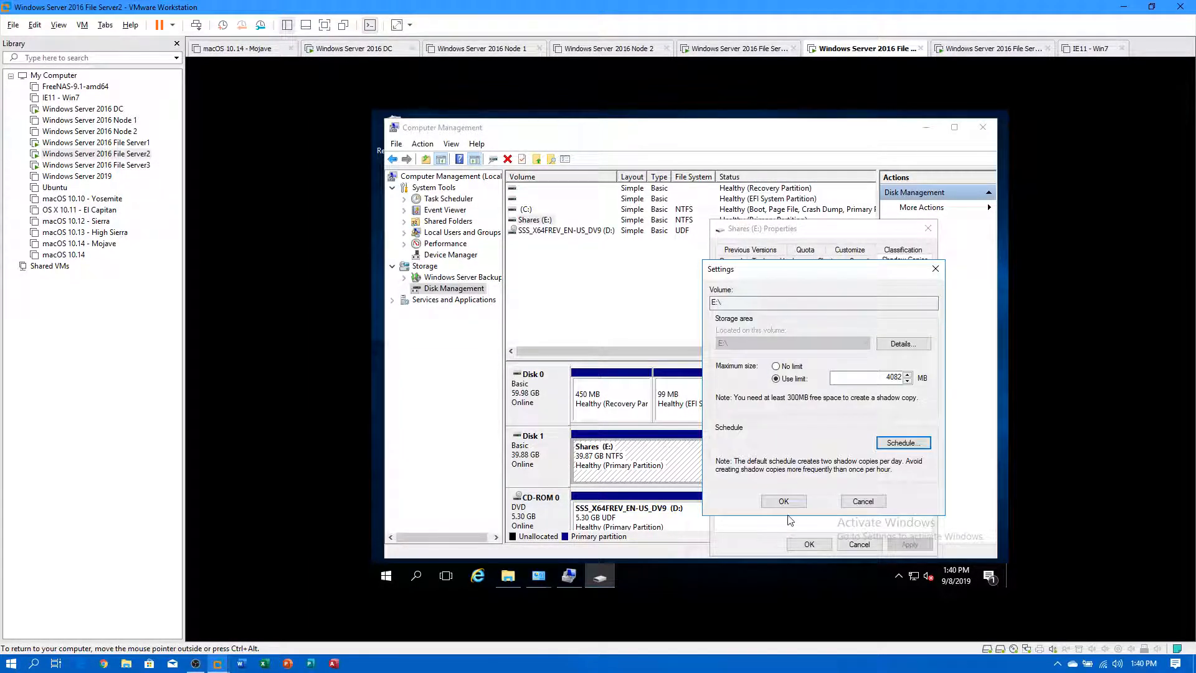
{"action": "left_click", "coordinate": [887, 444]}
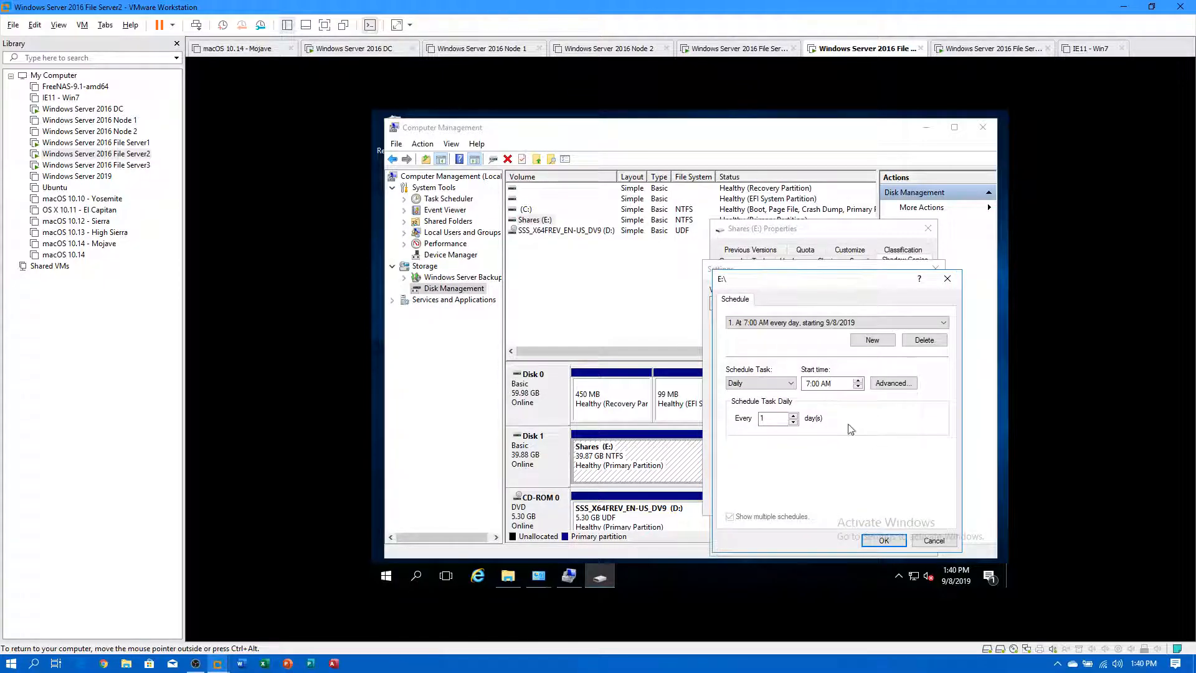
{"action": "left_click", "coordinate": [756, 384]}
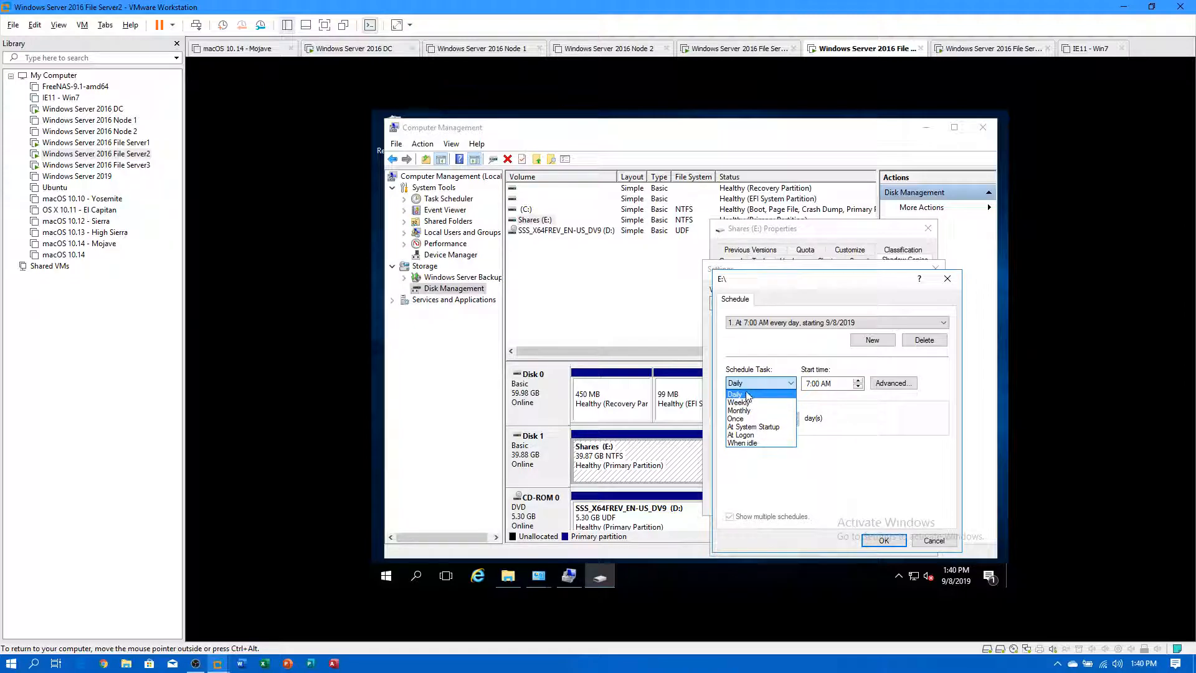
Turn on the advanced Repeat task option in File Server2's Daily E: schedule and save the settings.
{"action": "left_click", "coordinate": [747, 394]}
{"action": "left_click", "coordinate": [881, 385]}
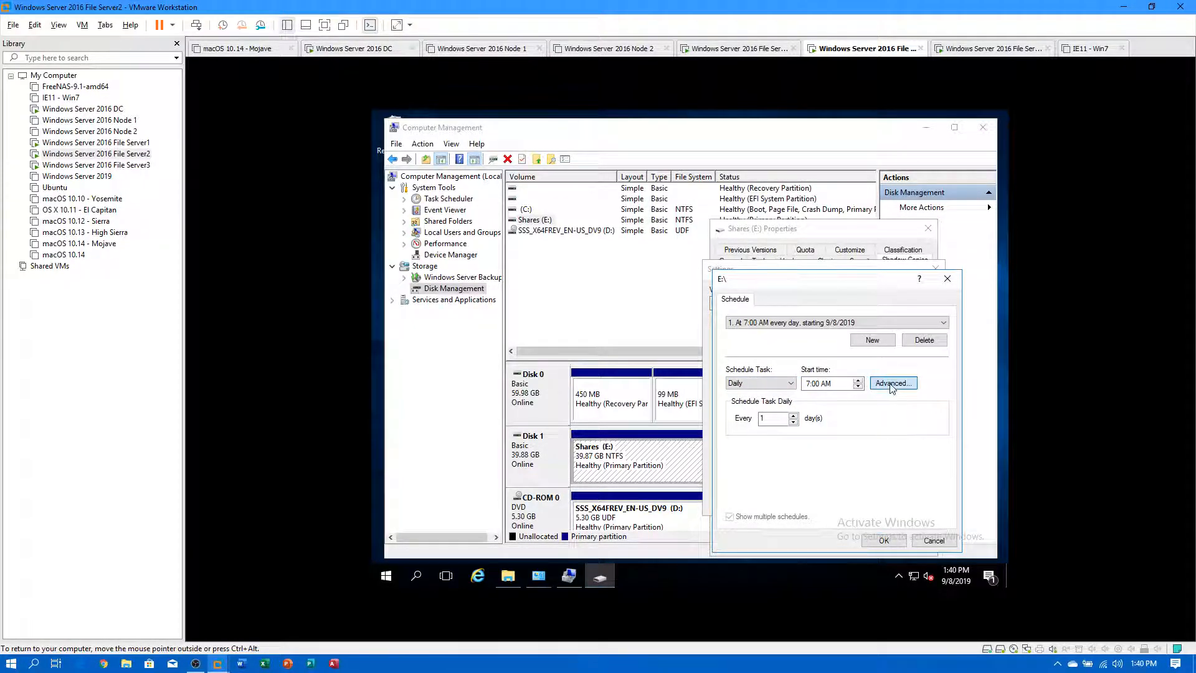
{"action": "left_click", "coordinate": [761, 364]}
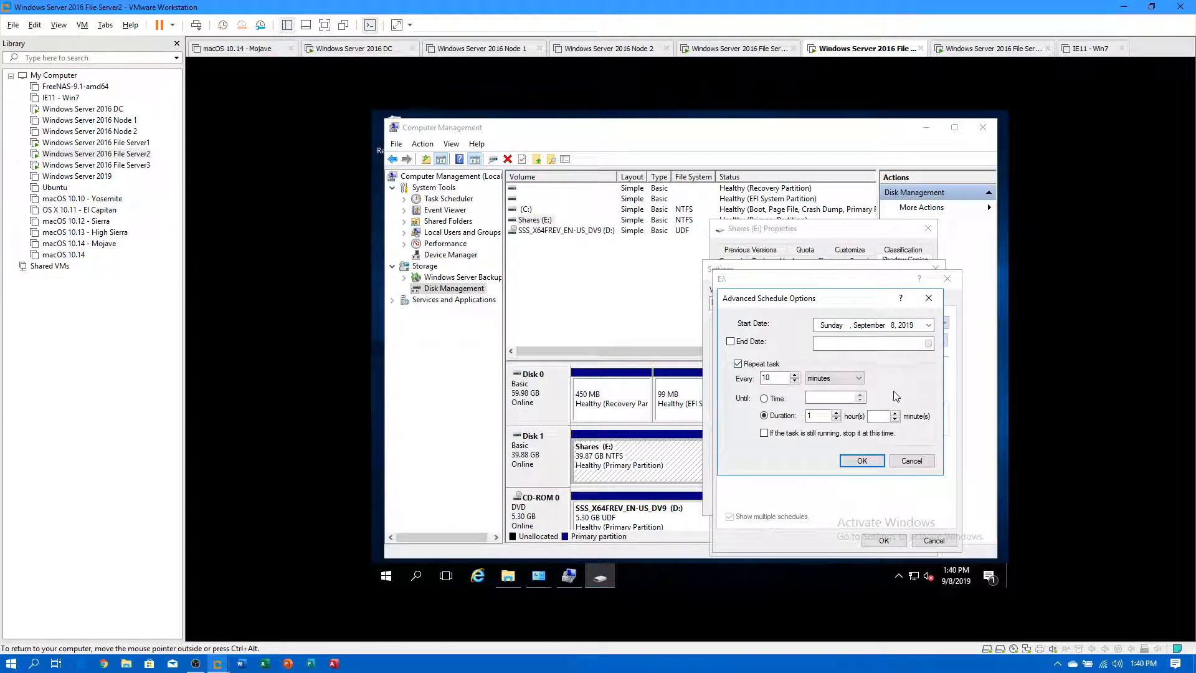
{"action": "left_click", "coordinate": [862, 461]}
{"action": "left_click", "coordinate": [823, 322]}
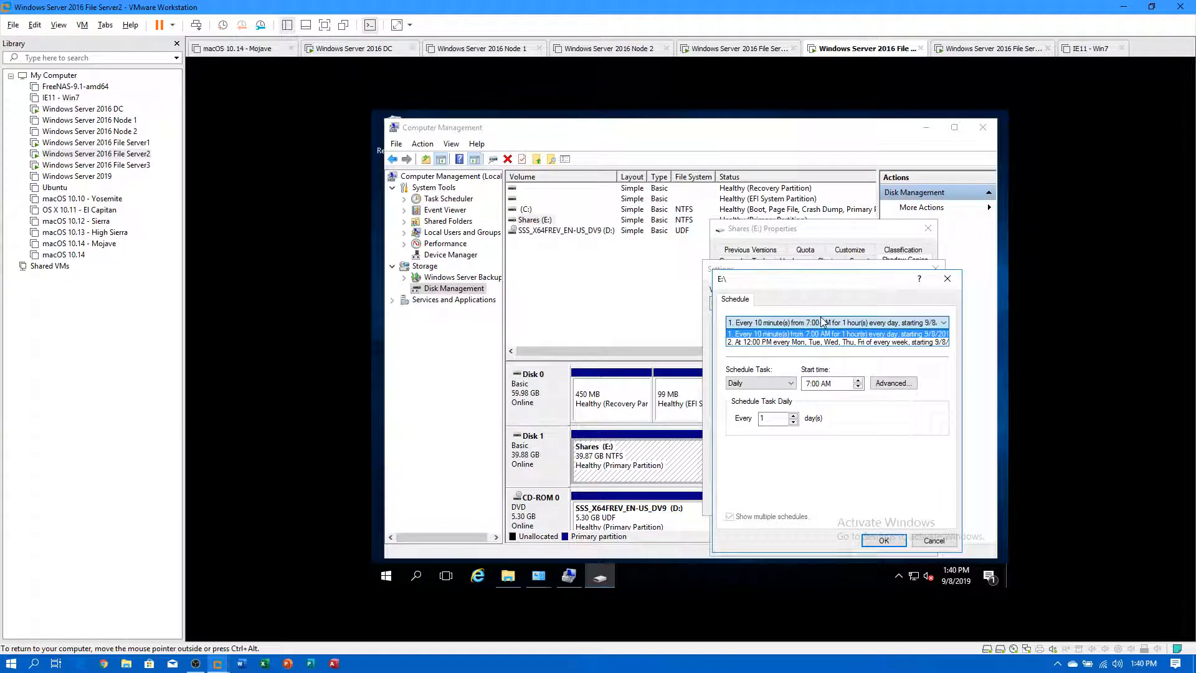
{"action": "left_click", "coordinate": [822, 334]}
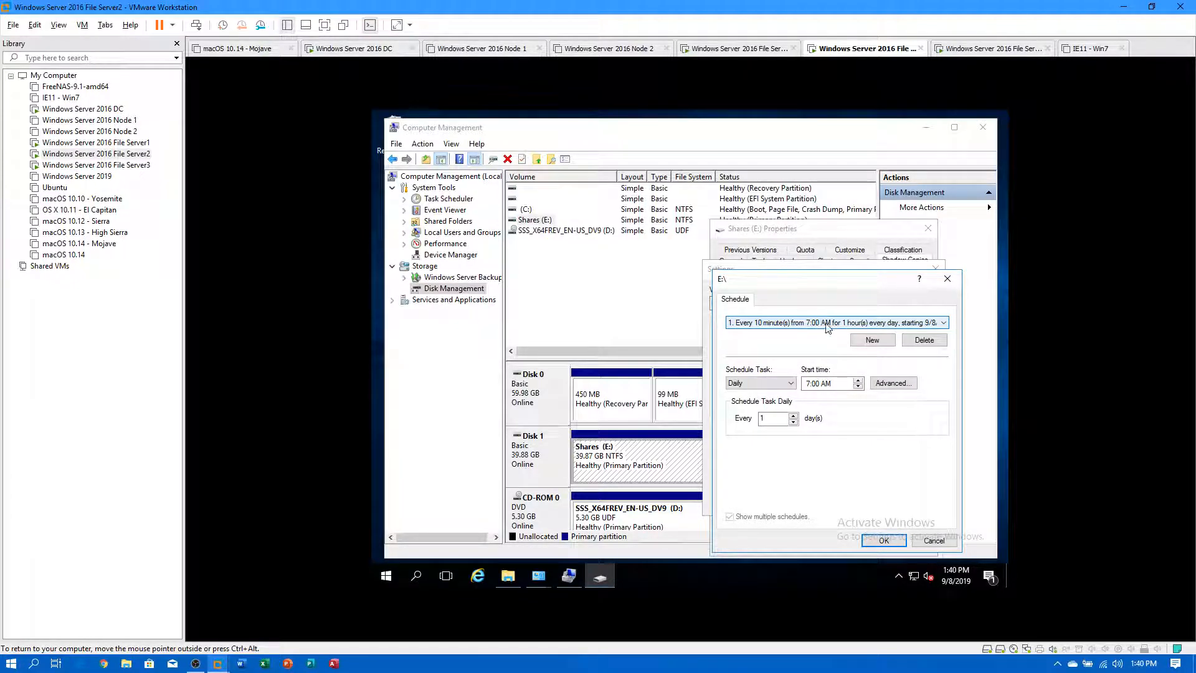
{"action": "left_click", "coordinate": [887, 541]}
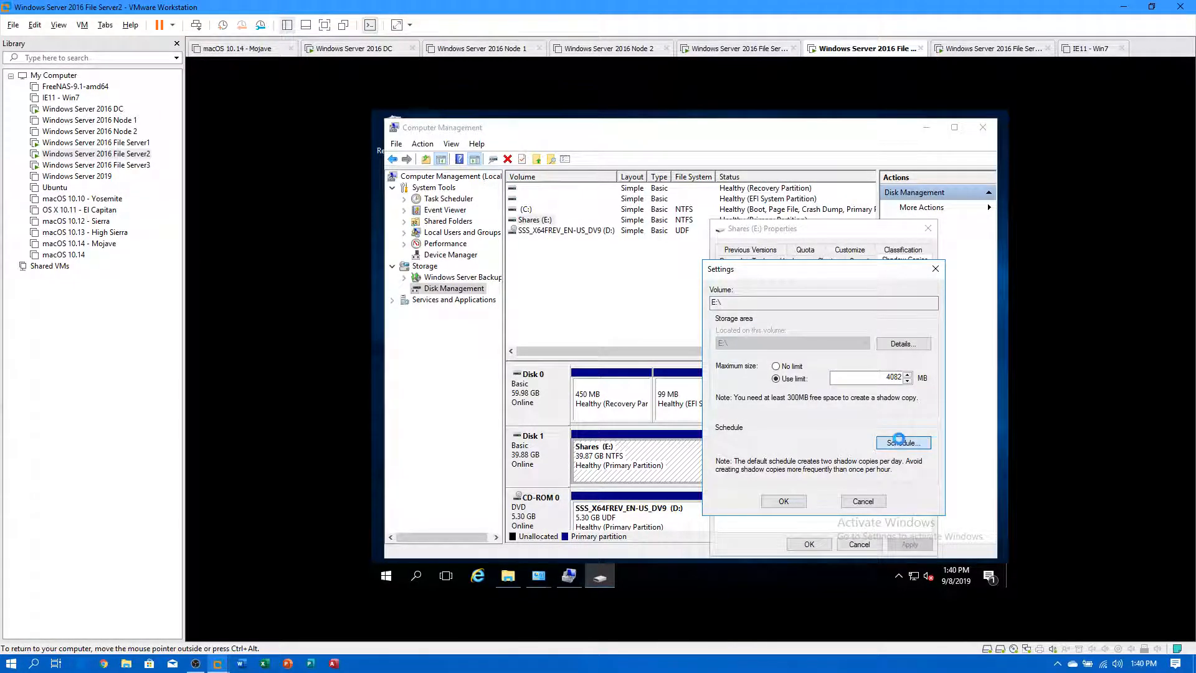
{"action": "left_click", "coordinate": [894, 444]}
{"action": "left_click", "coordinate": [884, 540]}
{"action": "left_click", "coordinate": [784, 501]}
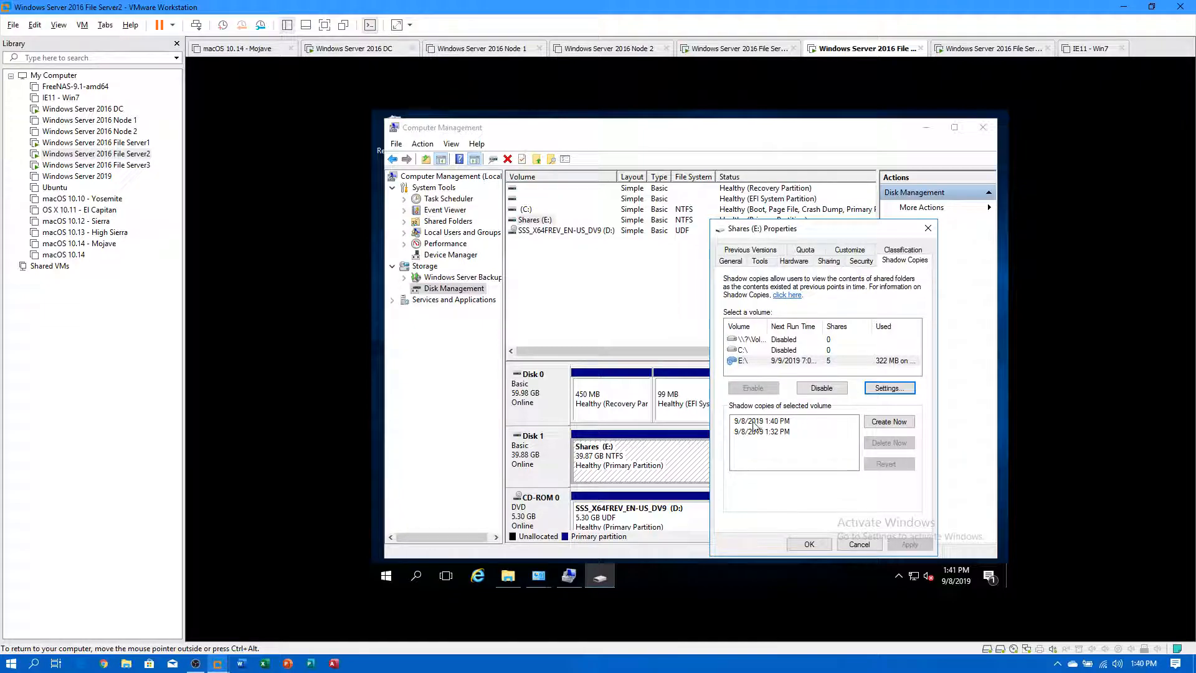
Set the repeat to every 10 minutes for 1 hour, save, and close Shares (E:) Properties.
{"action": "left_click", "coordinate": [892, 388]}
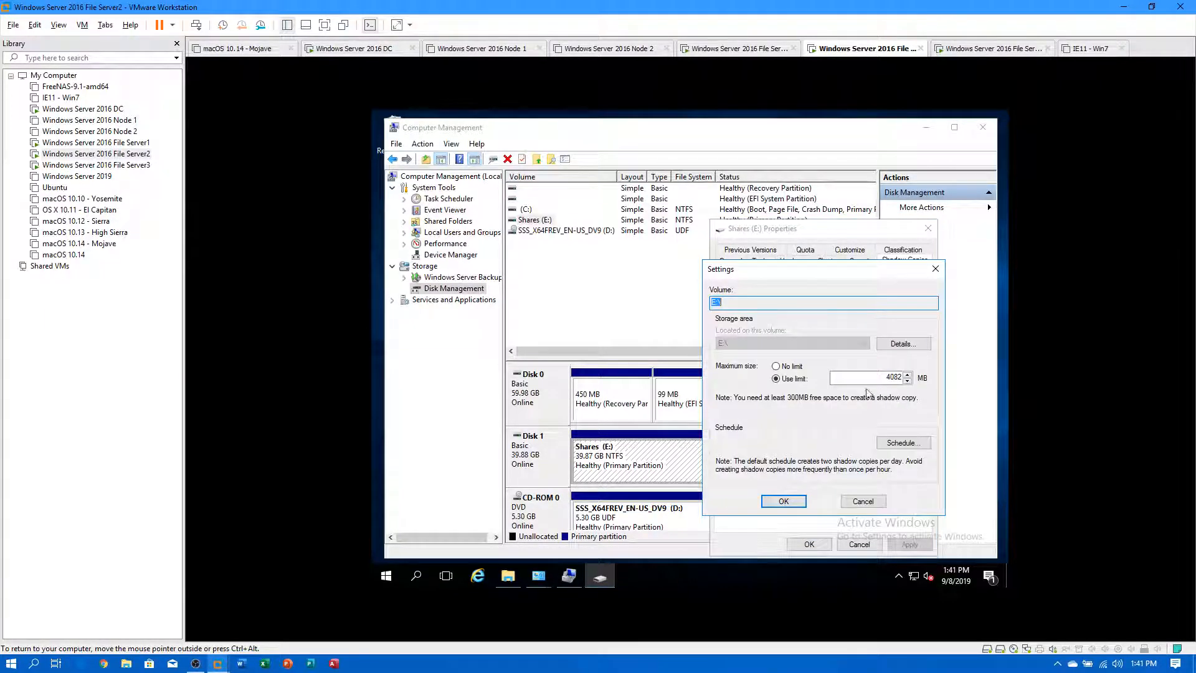
{"action": "left_click", "coordinate": [872, 443]}
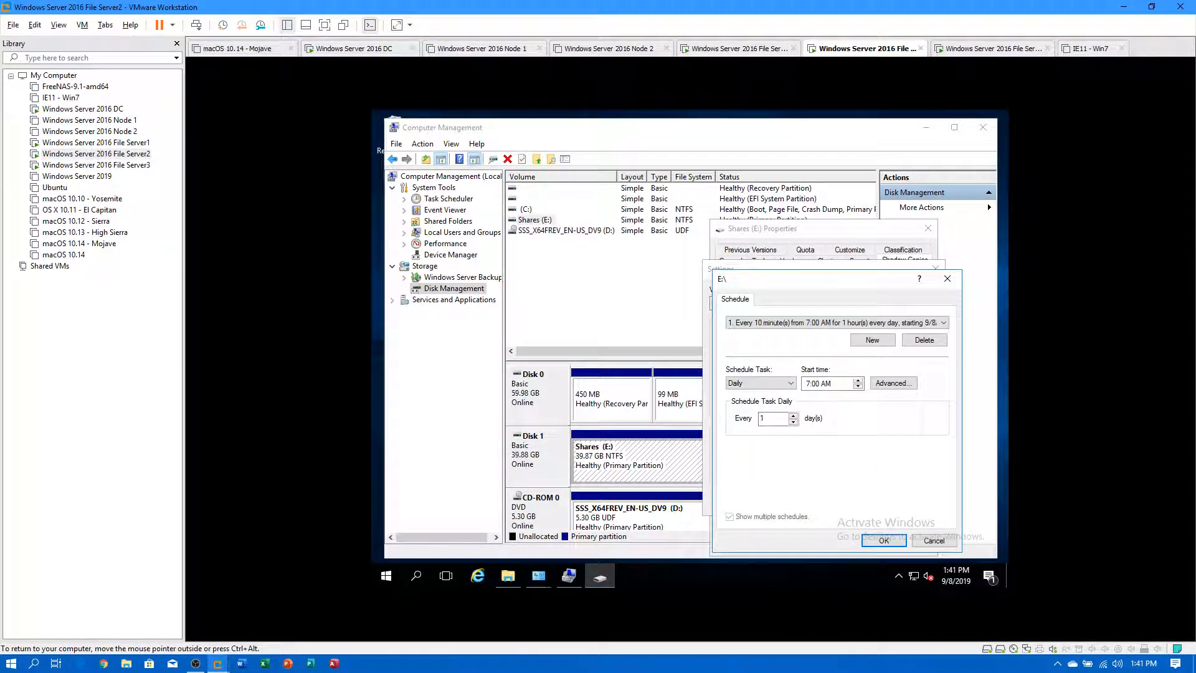
{"action": "left_click", "coordinate": [893, 382]}
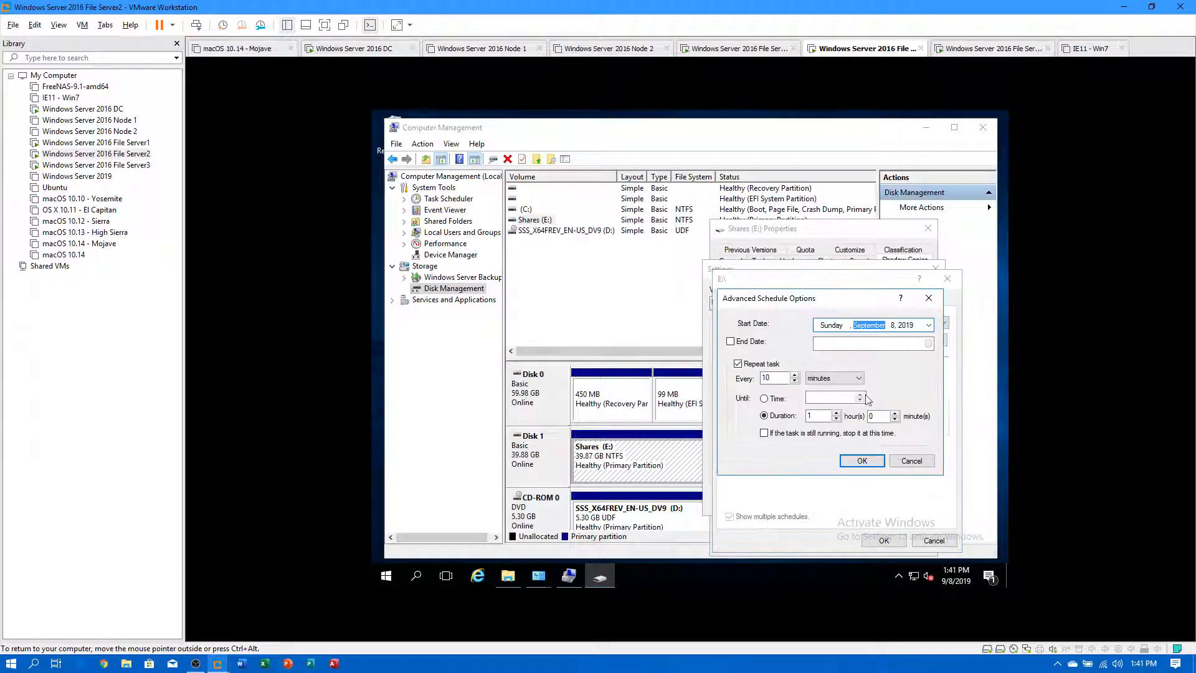
{"action": "left_click", "coordinate": [795, 382]}
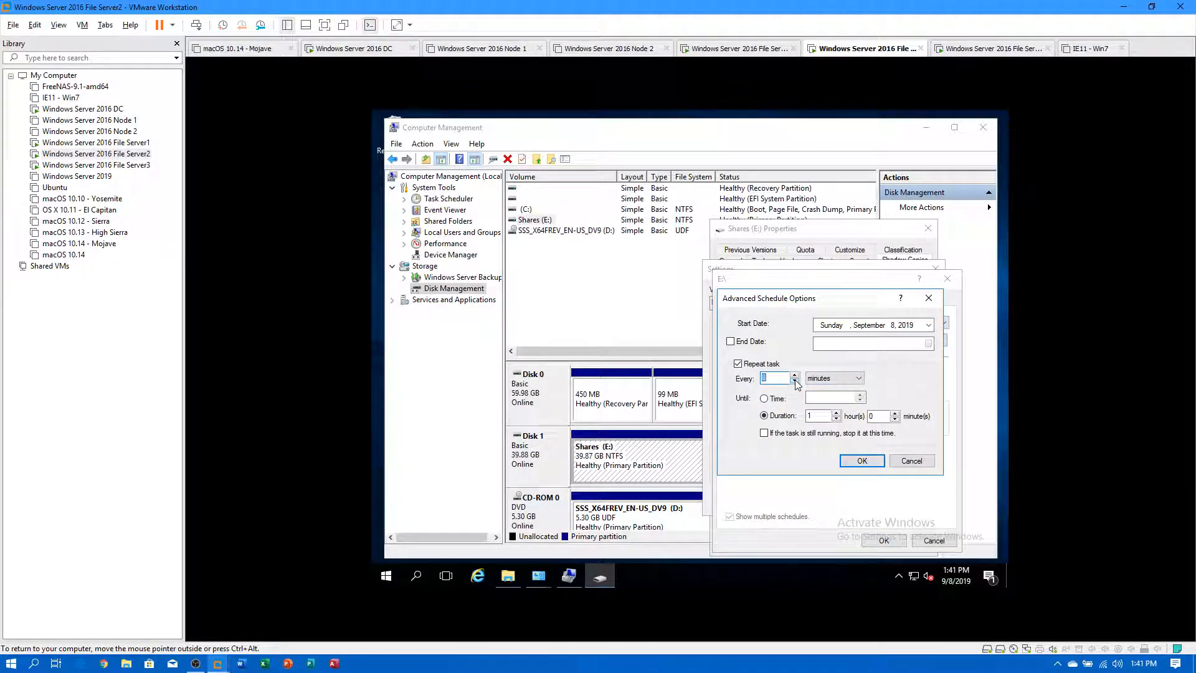
{"action": "left_click", "coordinate": [796, 382]}
{"action": "left_click", "coordinate": [838, 379]}
{"action": "left_click", "coordinate": [863, 461]}
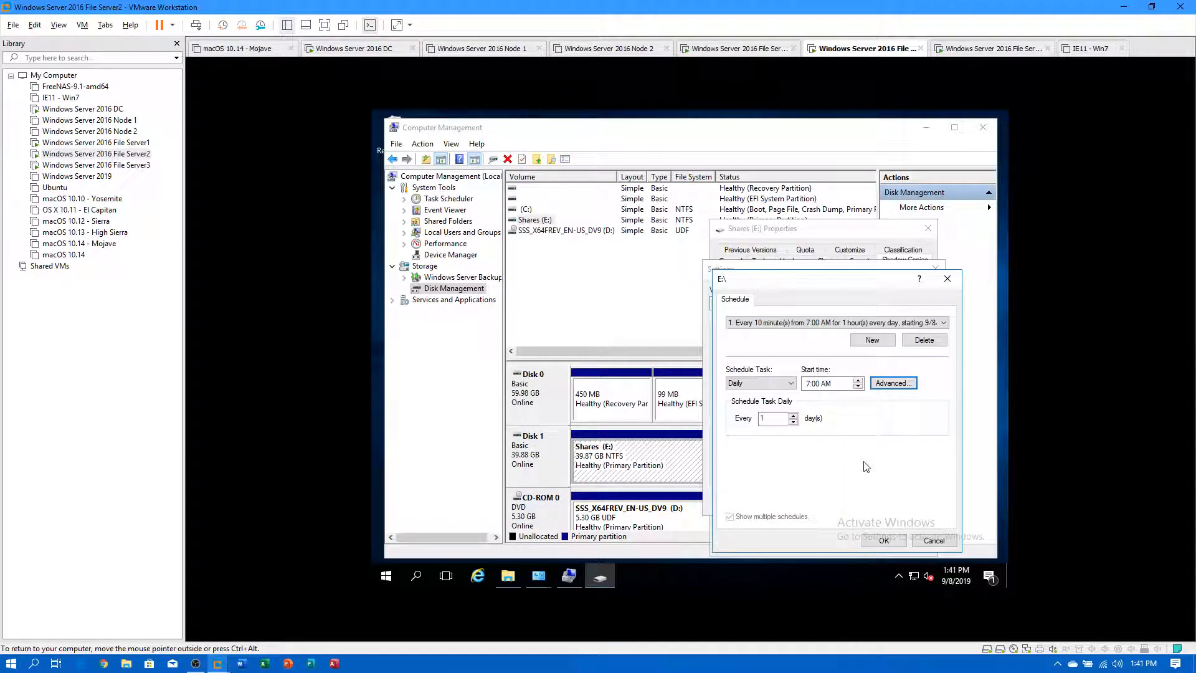
{"action": "left_click", "coordinate": [879, 540]}
{"action": "left_click", "coordinate": [784, 505]}
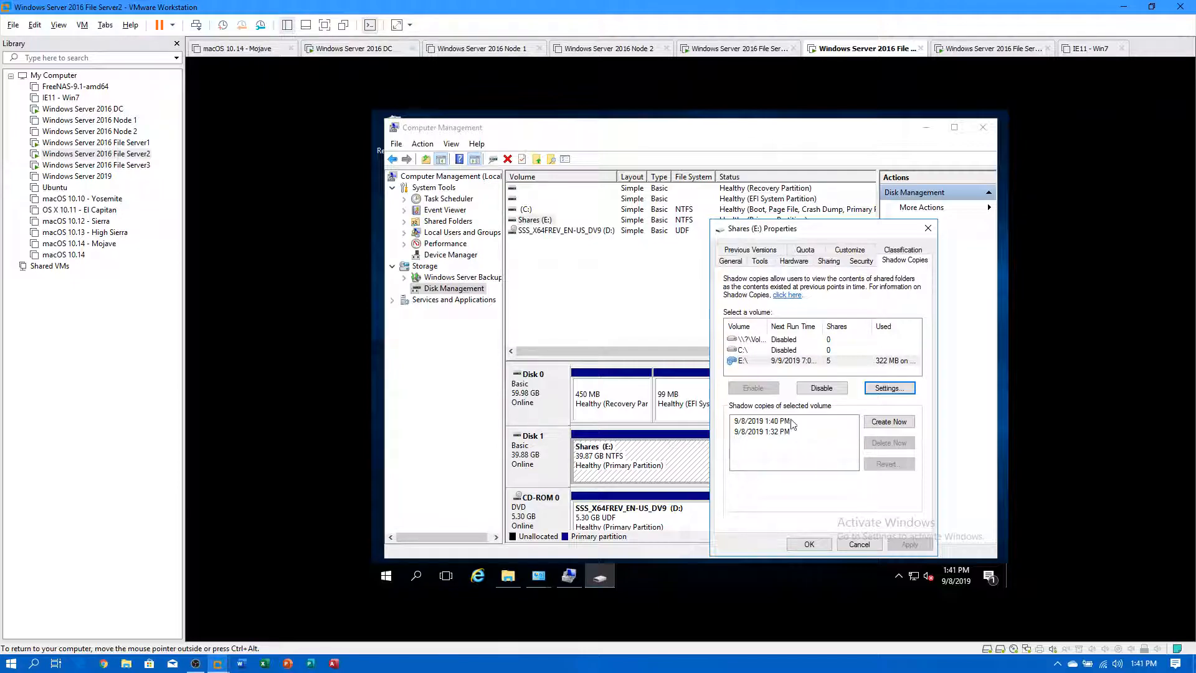
{"action": "left_click", "coordinate": [813, 546]}
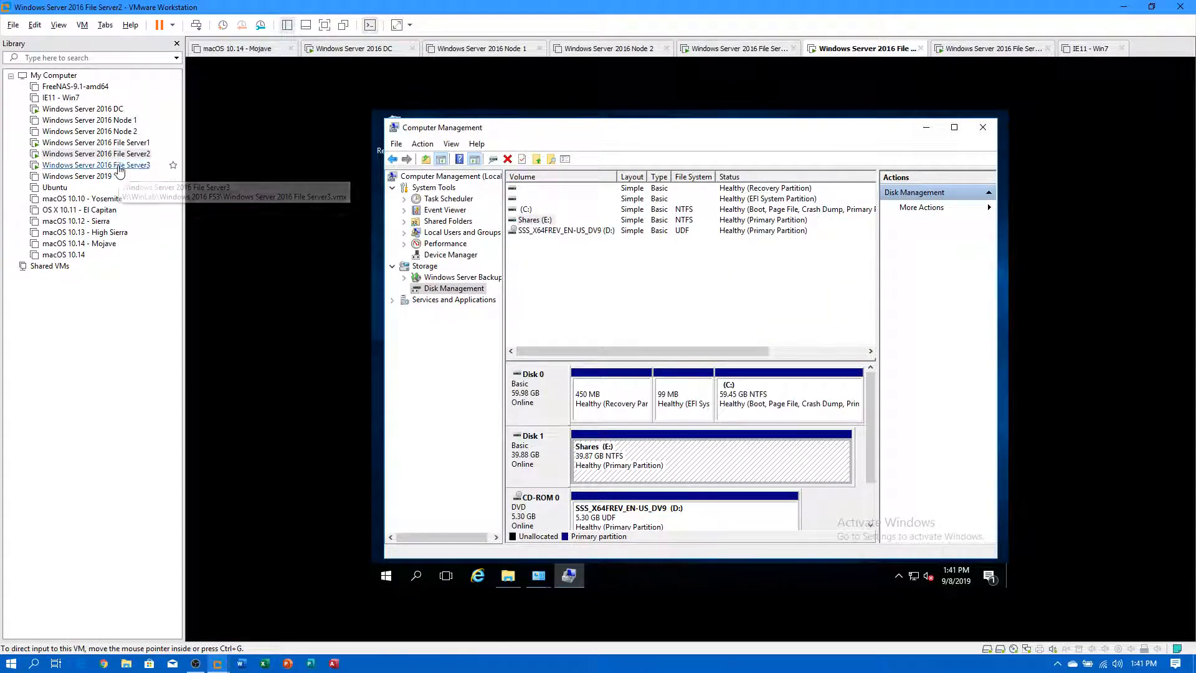
On File Server3, search 'disk manager' and open the Shadow Copies tab of Shares (E:) Properties.
{"action": "left_click", "coordinate": [119, 167]}
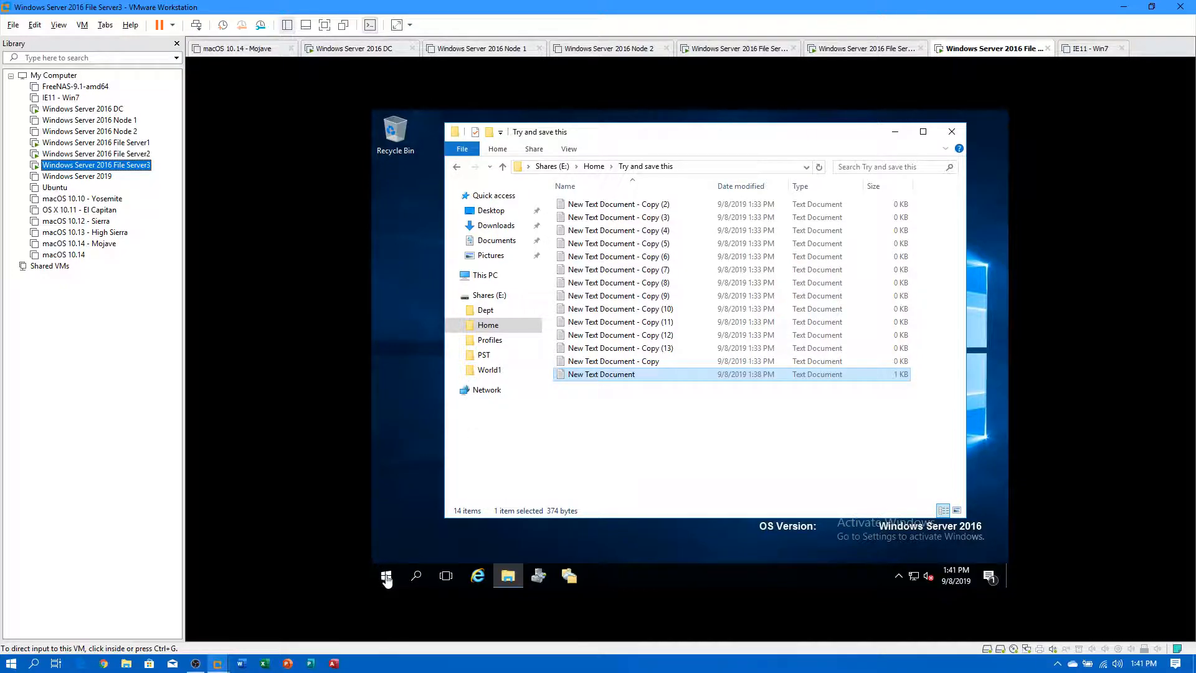
{"action": "left_click", "coordinate": [386, 578]}
{"action": "type", "text": "di"}
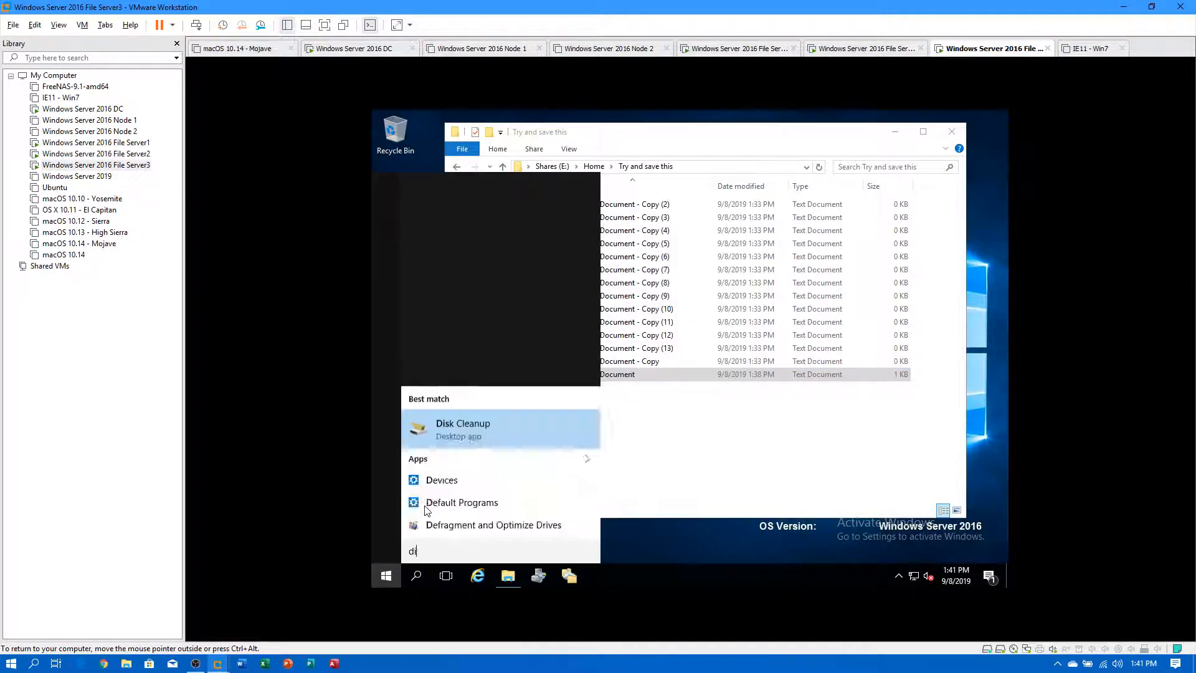
{"action": "type", "text": "sk manager"}
{"action": "key", "text": "Return"}
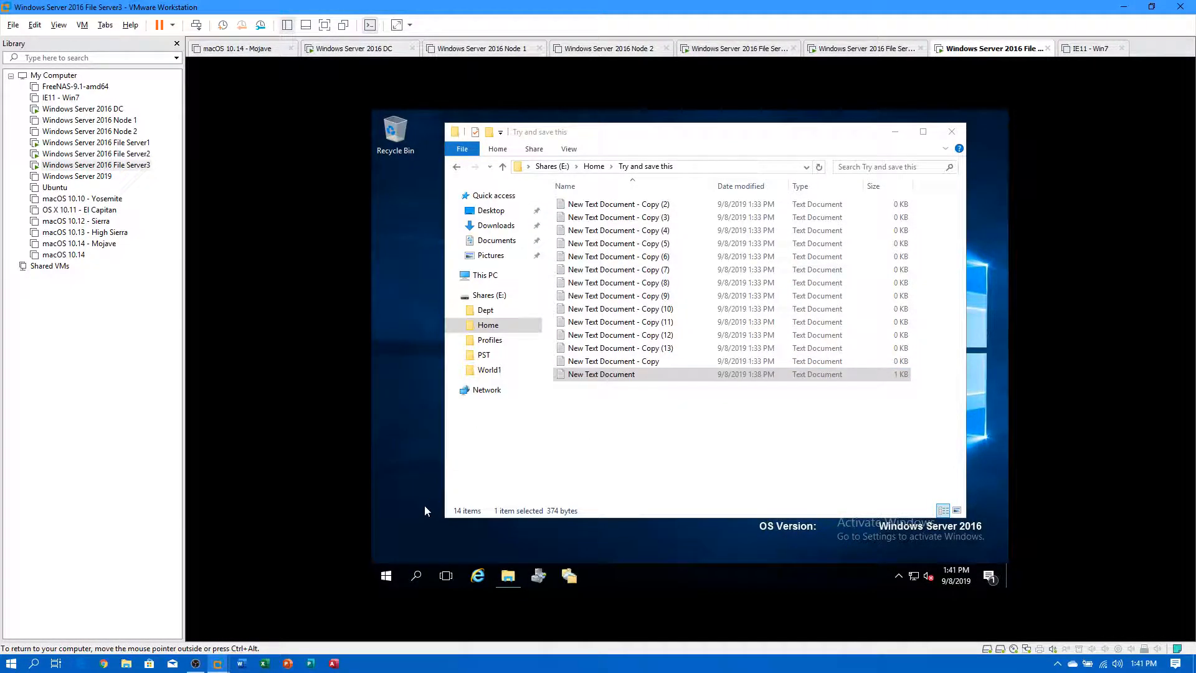
{"action": "right_click", "coordinate": [628, 469]}
{"action": "left_click", "coordinate": [685, 430]}
{"action": "left_click", "coordinate": [880, 261]}
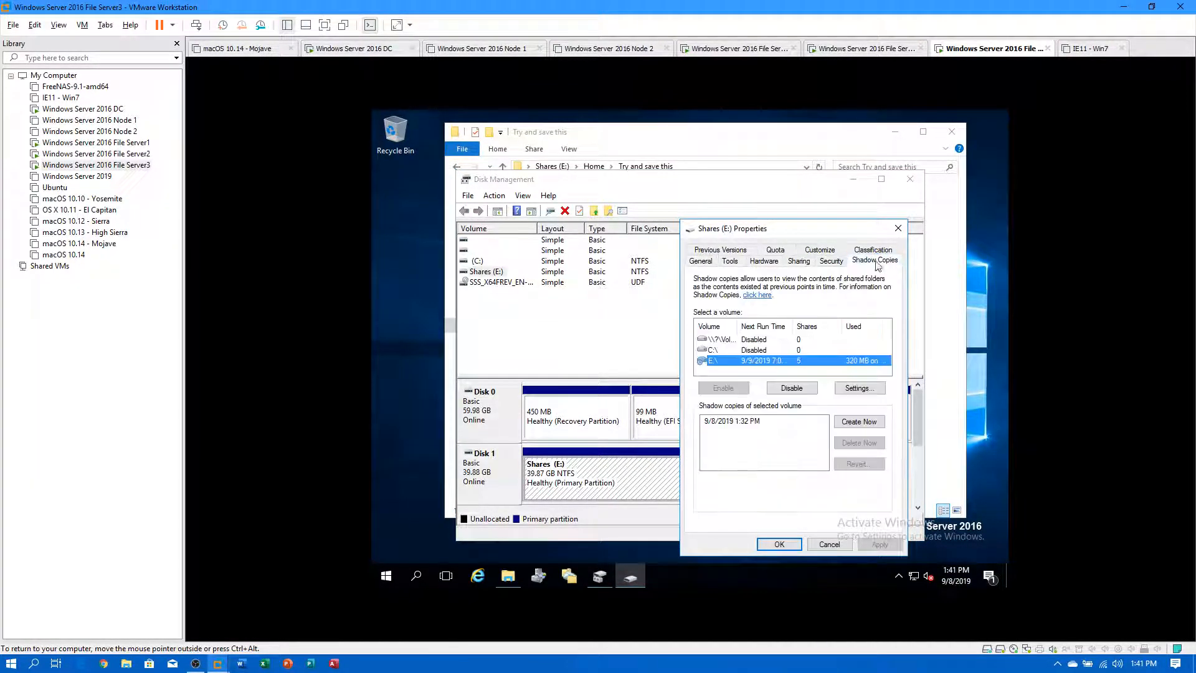
Schedule E: shadow copies Daily, repeating every 10 minutes for 1 hour, then create one now.
{"action": "left_click", "coordinate": [849, 393]}
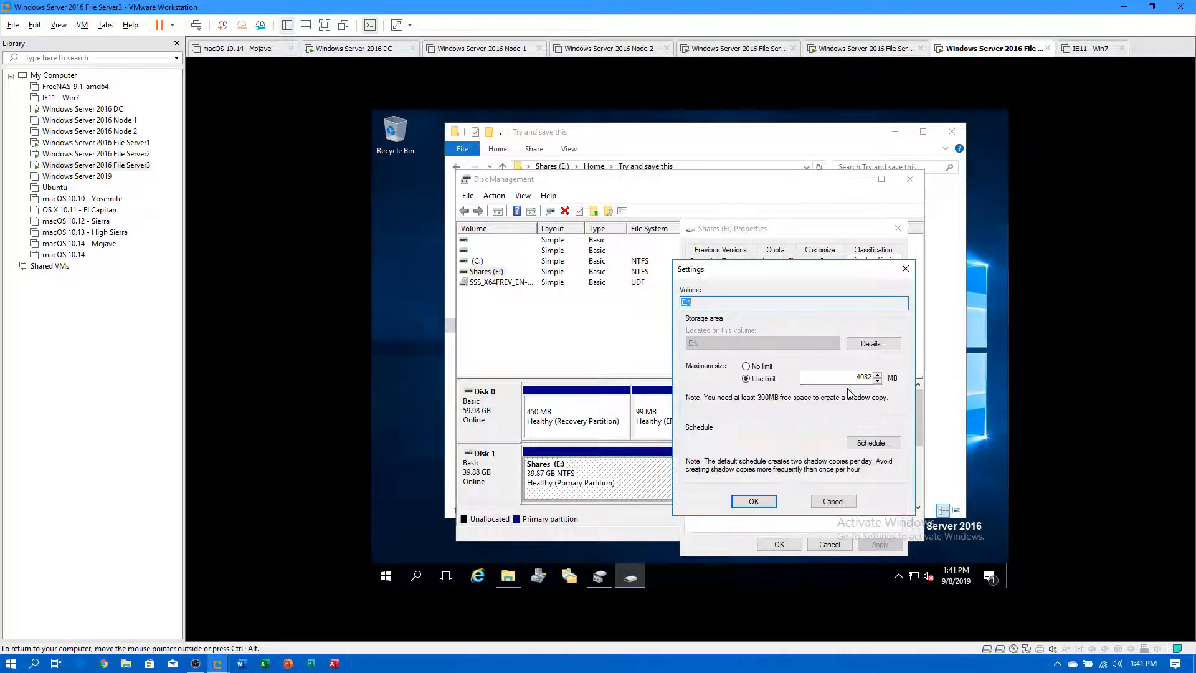
{"action": "left_click", "coordinate": [875, 441]}
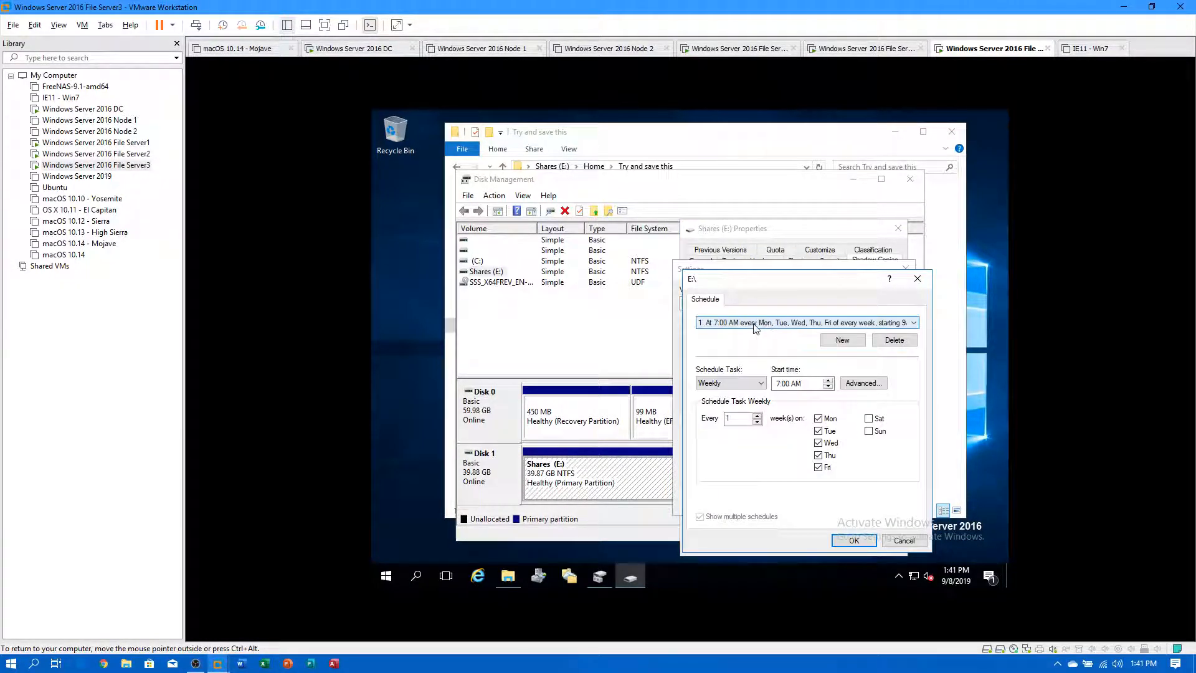
{"action": "left_click", "coordinate": [757, 386]}
{"action": "left_click", "coordinate": [743, 395]}
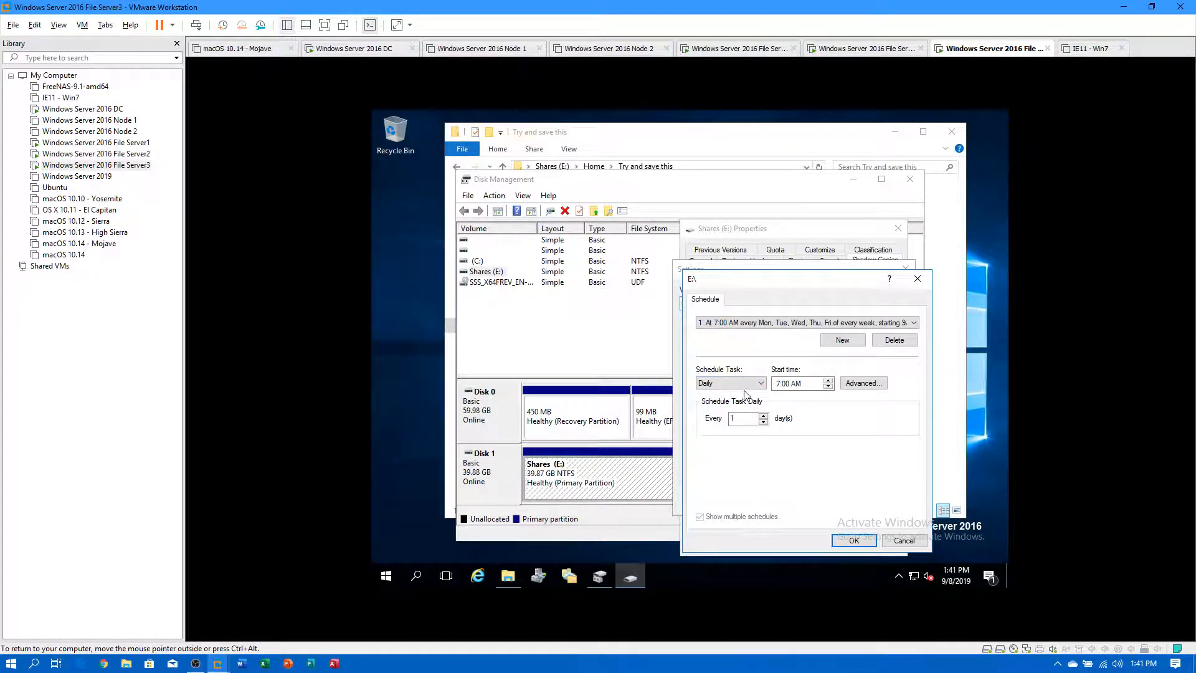
{"action": "left_click", "coordinate": [852, 383]}
{"action": "left_click", "coordinate": [709, 365]}
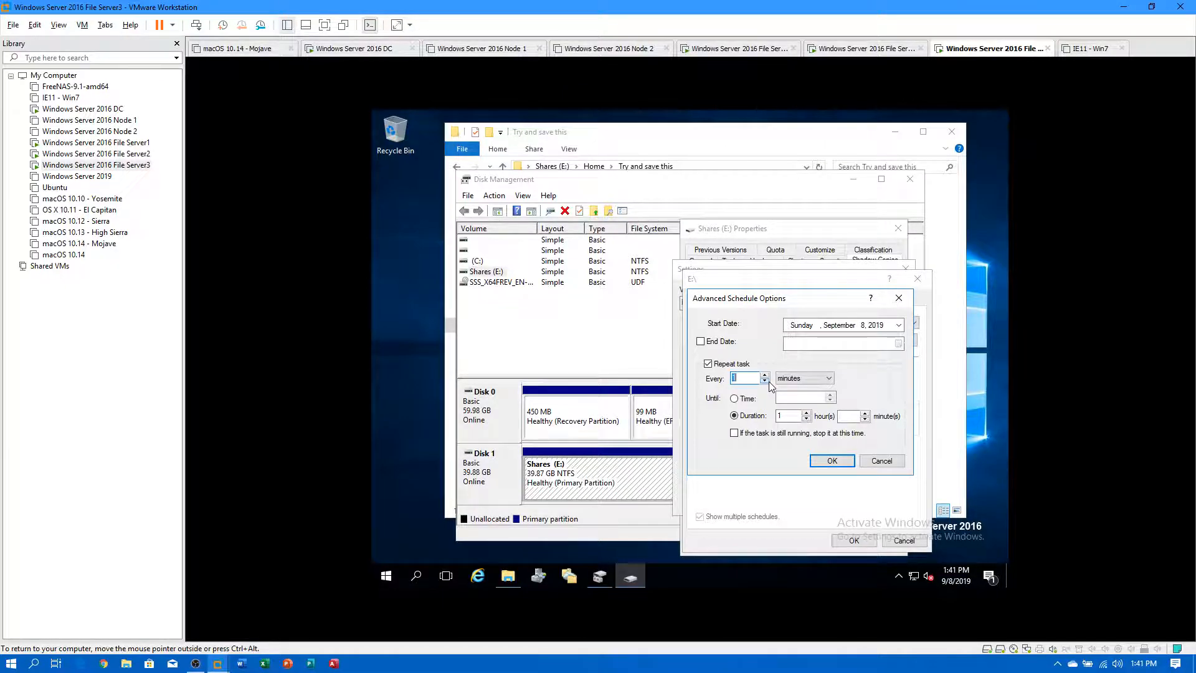
{"action": "left_click", "coordinate": [830, 464]}
{"action": "left_click", "coordinate": [860, 540]}
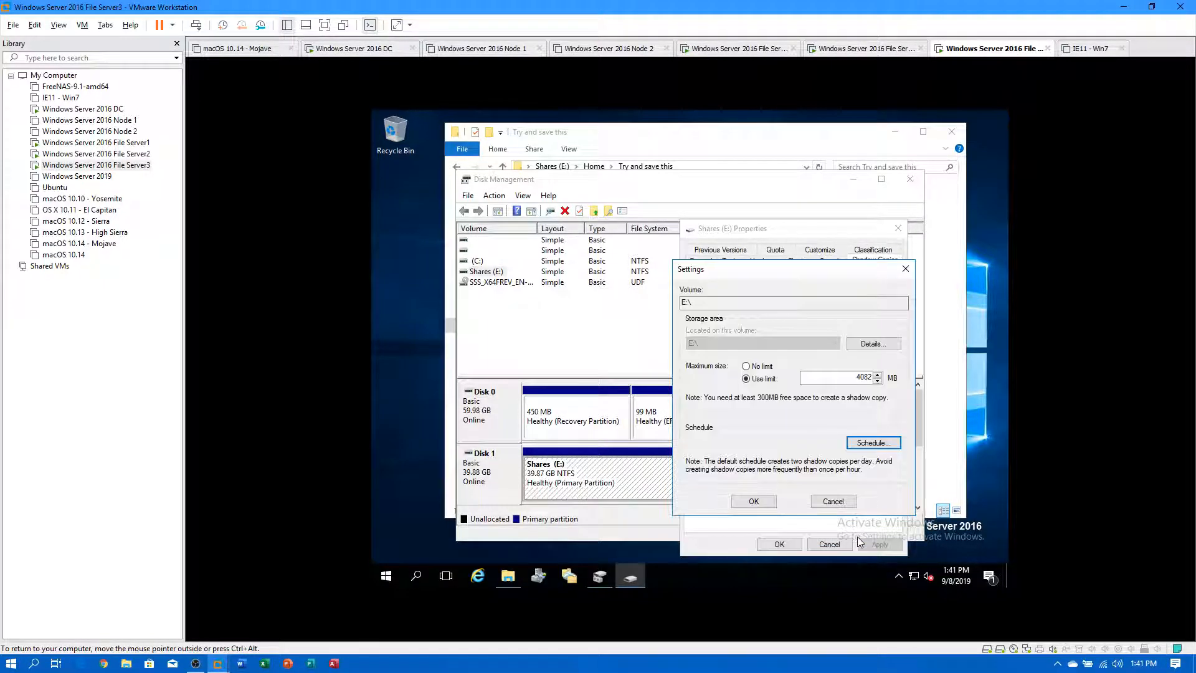
{"action": "left_click", "coordinate": [755, 502]}
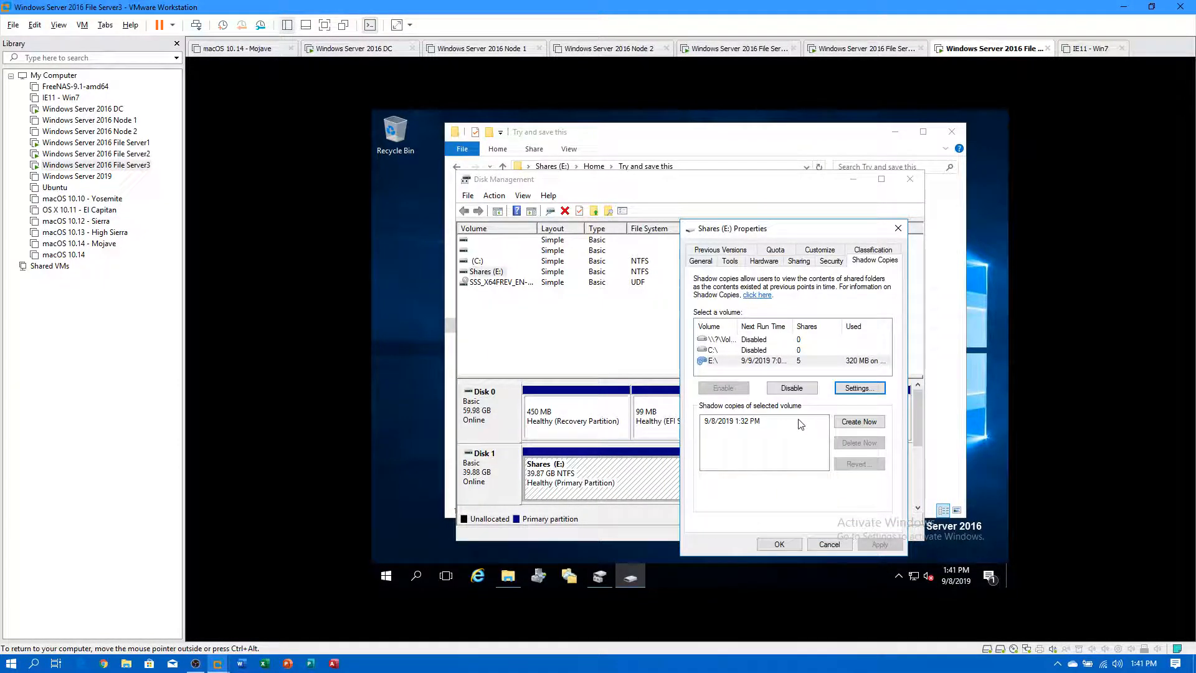
{"action": "left_click", "coordinate": [854, 424]}
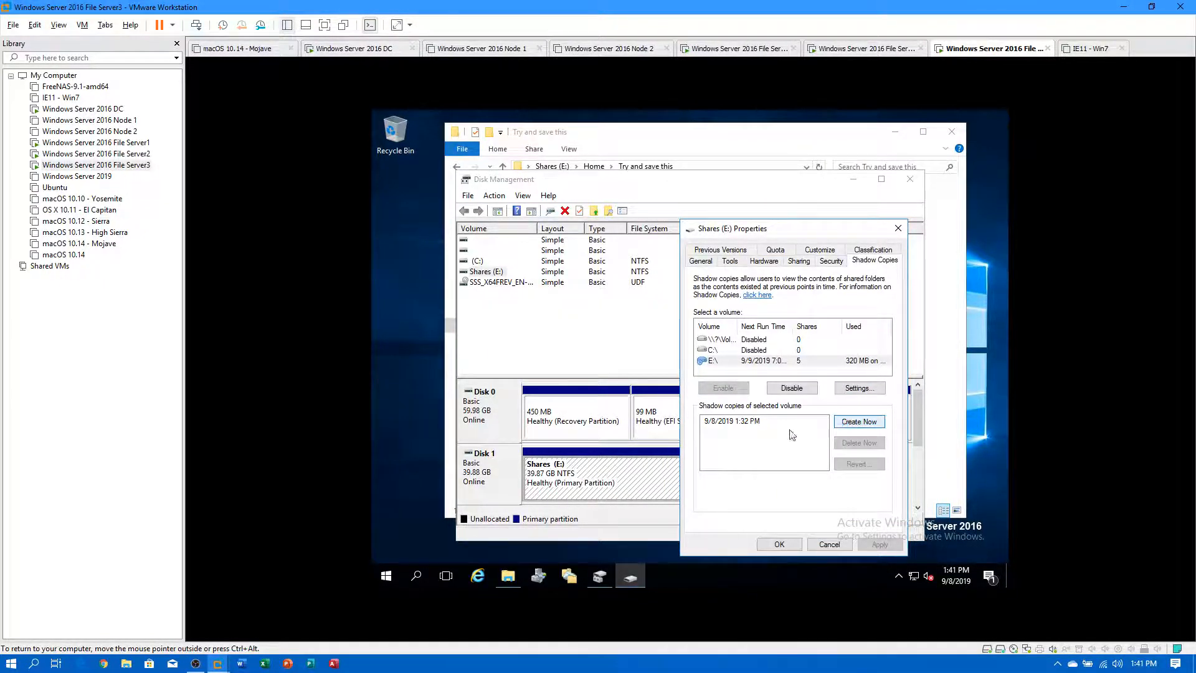
{"action": "left_click", "coordinate": [780, 544]}
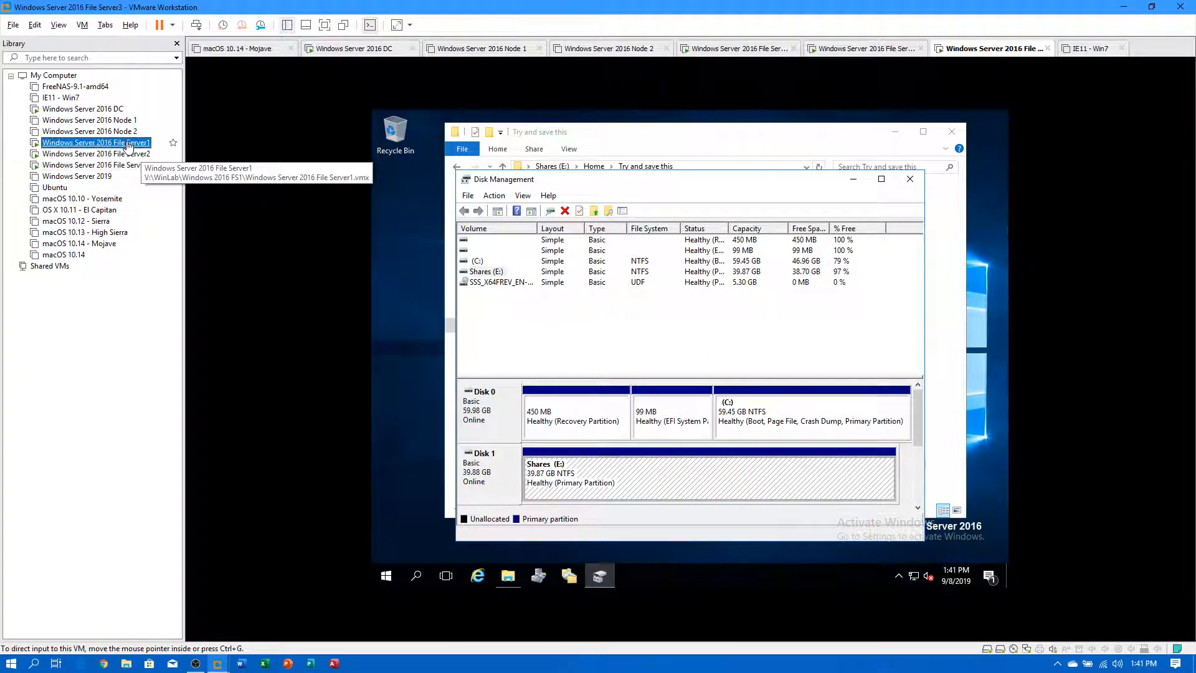
On File Server1, open the Shadow Copies tab of Shares (E:) Properties.
{"action": "left_click", "coordinate": [94, 143]}
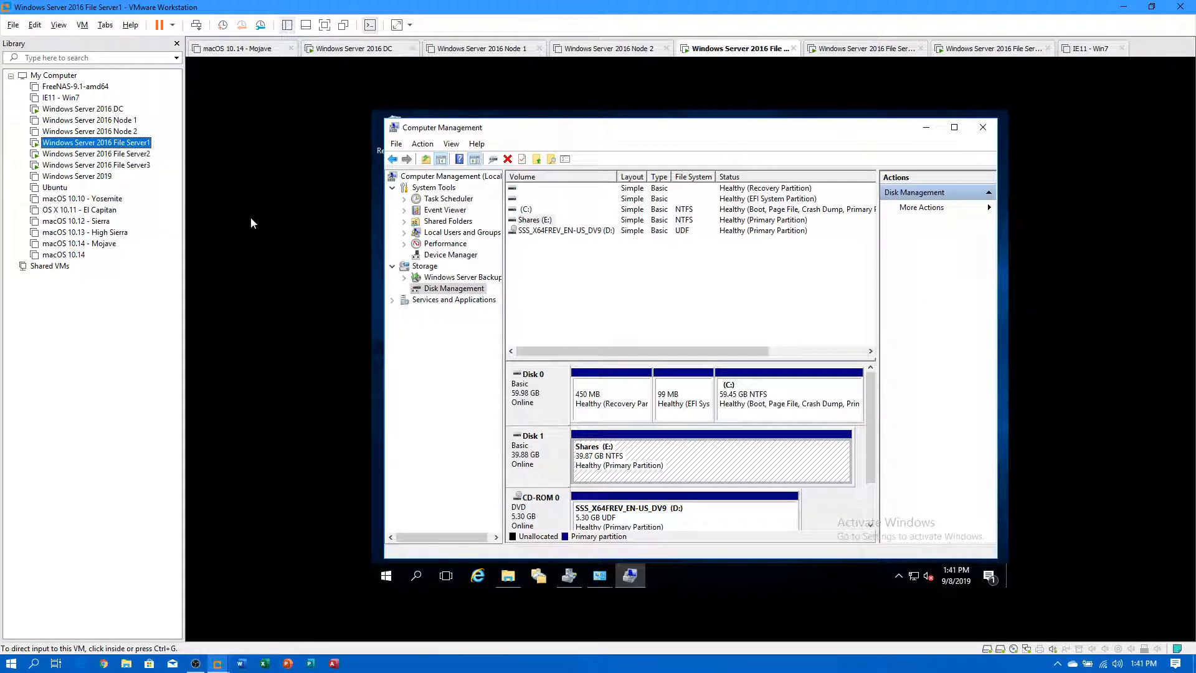
{"action": "right_click", "coordinate": [718, 447]}
{"action": "left_click", "coordinate": [747, 416]}
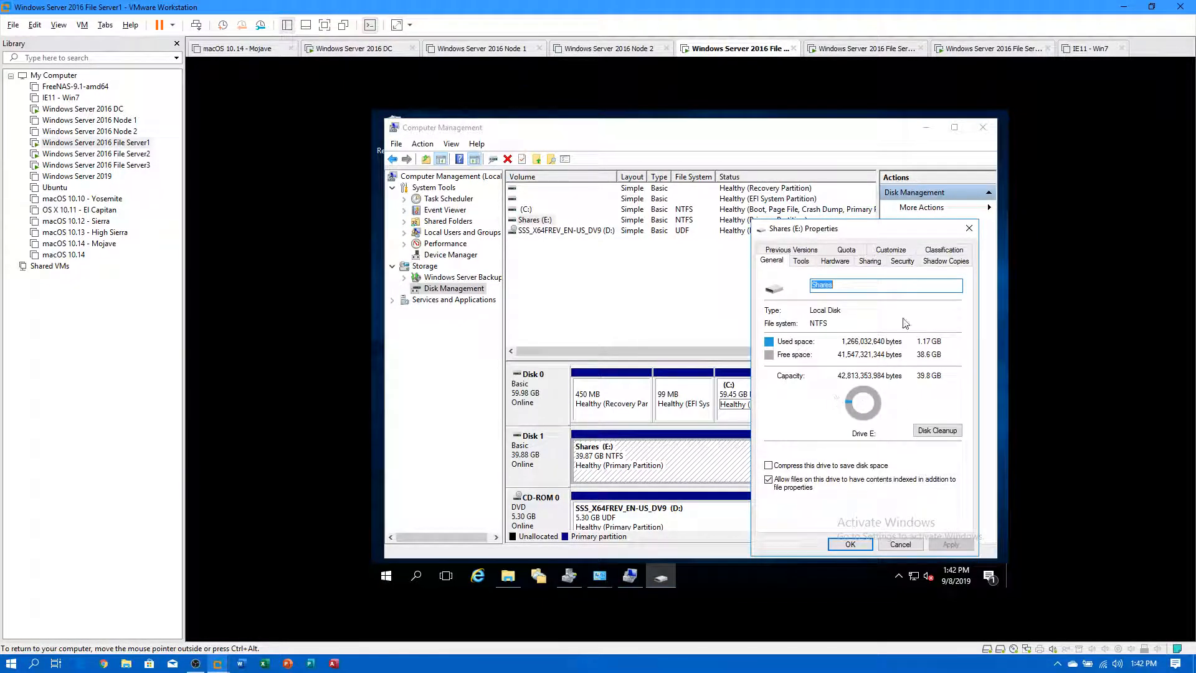
{"action": "left_click", "coordinate": [946, 260]}
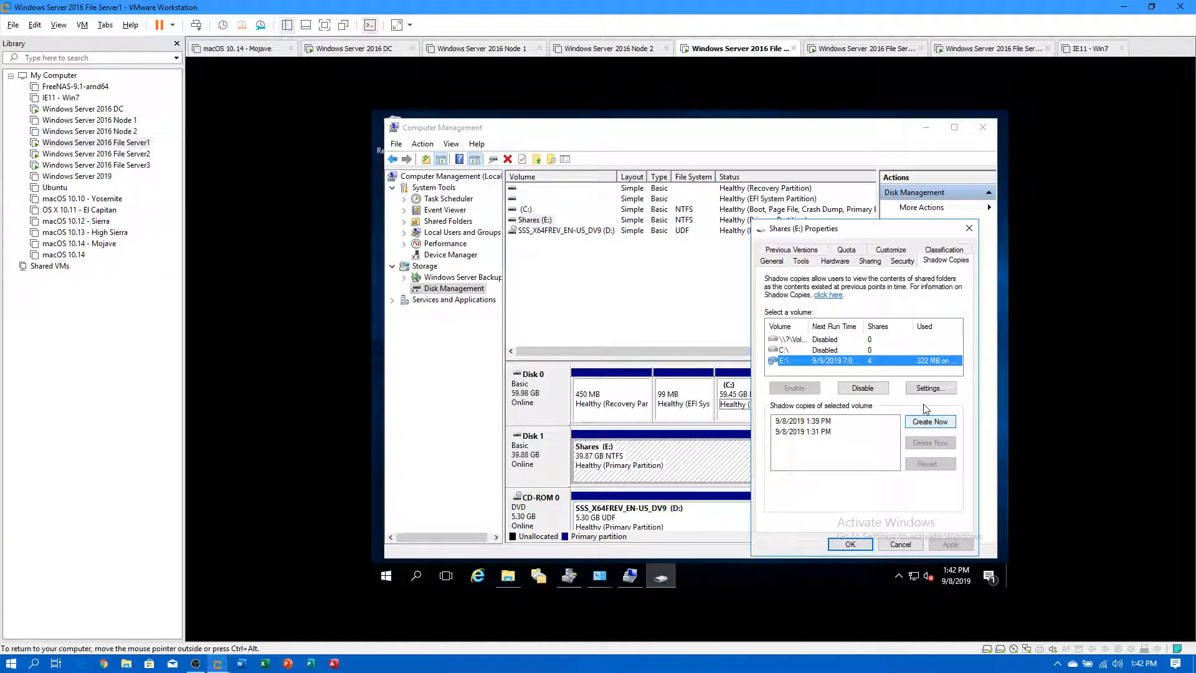
Make the daily E: schedule repeat every 10 minutes for 1 hour, then close the properties.
{"action": "left_click", "coordinate": [928, 388]}
{"action": "left_click", "coordinate": [938, 443]}
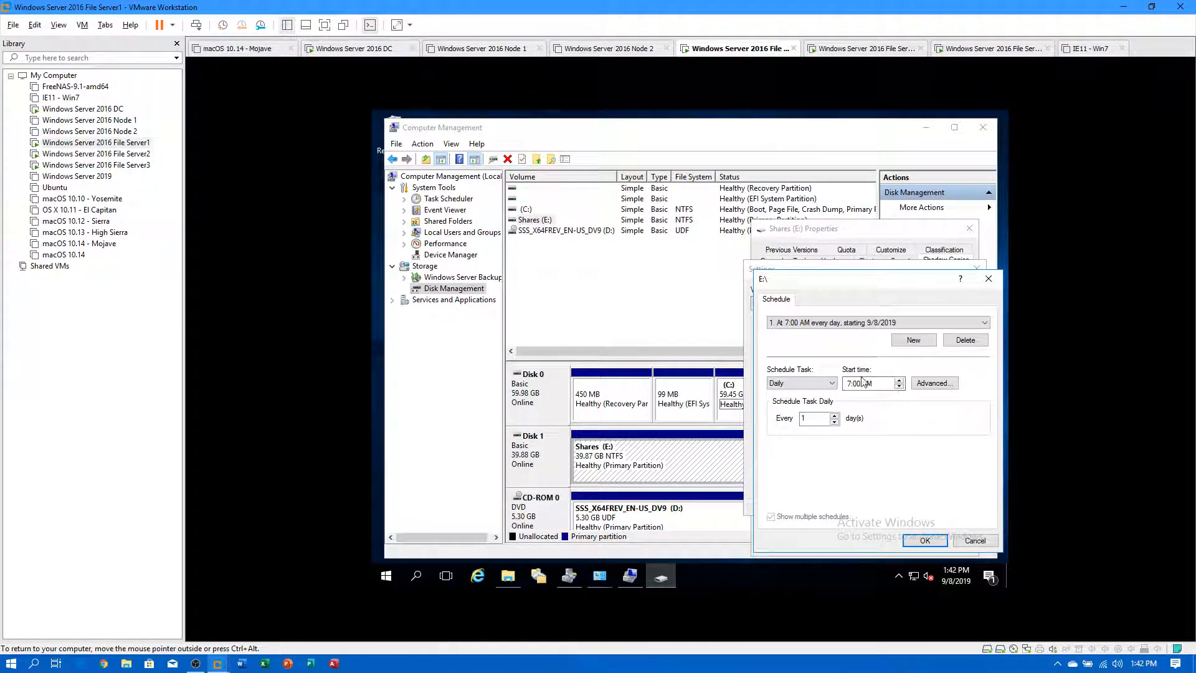
{"action": "left_click", "coordinate": [926, 385]}
{"action": "left_click", "coordinate": [779, 364]}
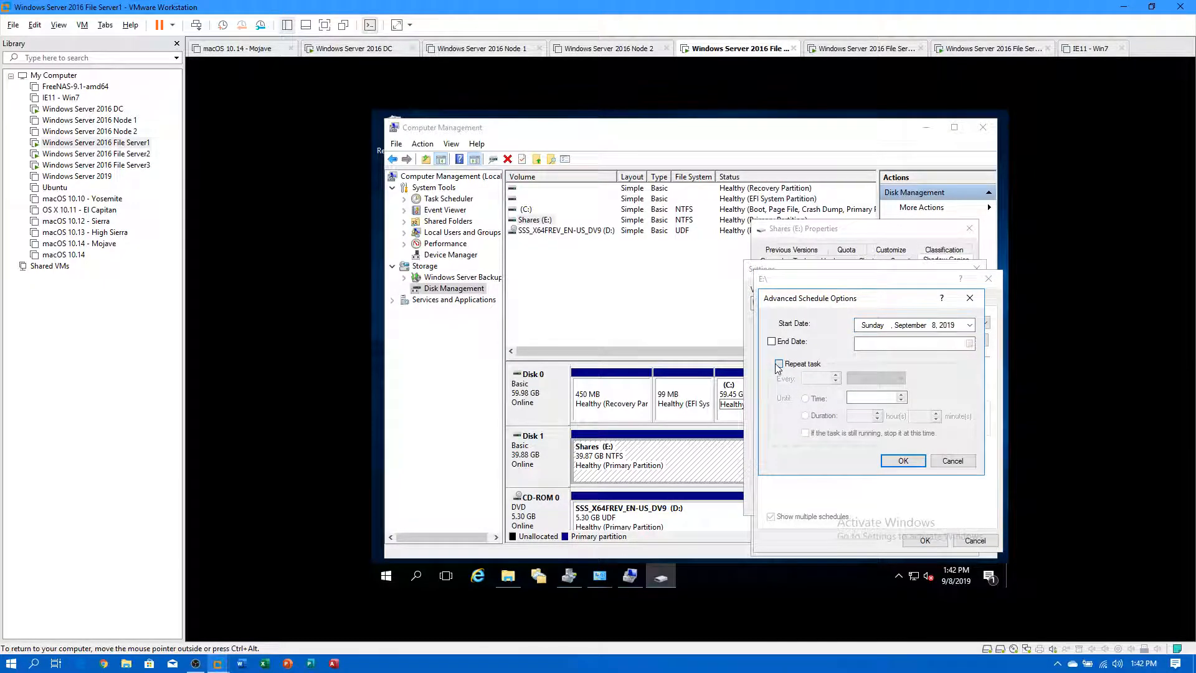
{"action": "left_click", "coordinate": [835, 382]}
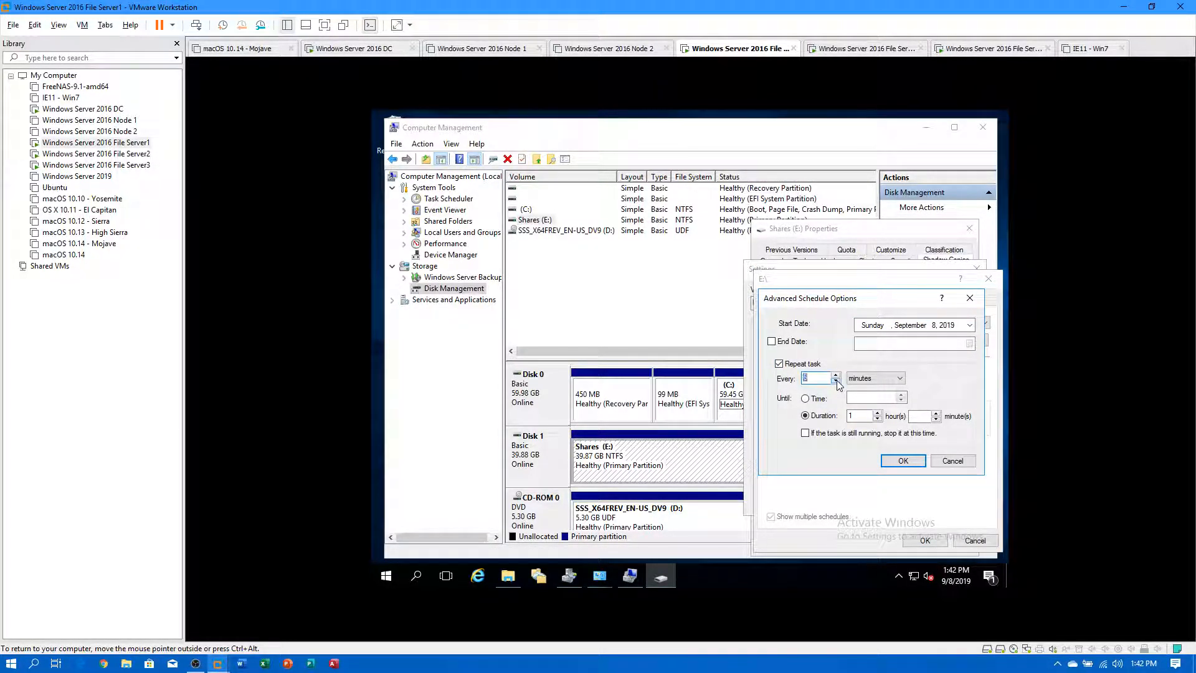
{"action": "left_click", "coordinate": [902, 462]}
{"action": "left_click", "coordinate": [925, 540]}
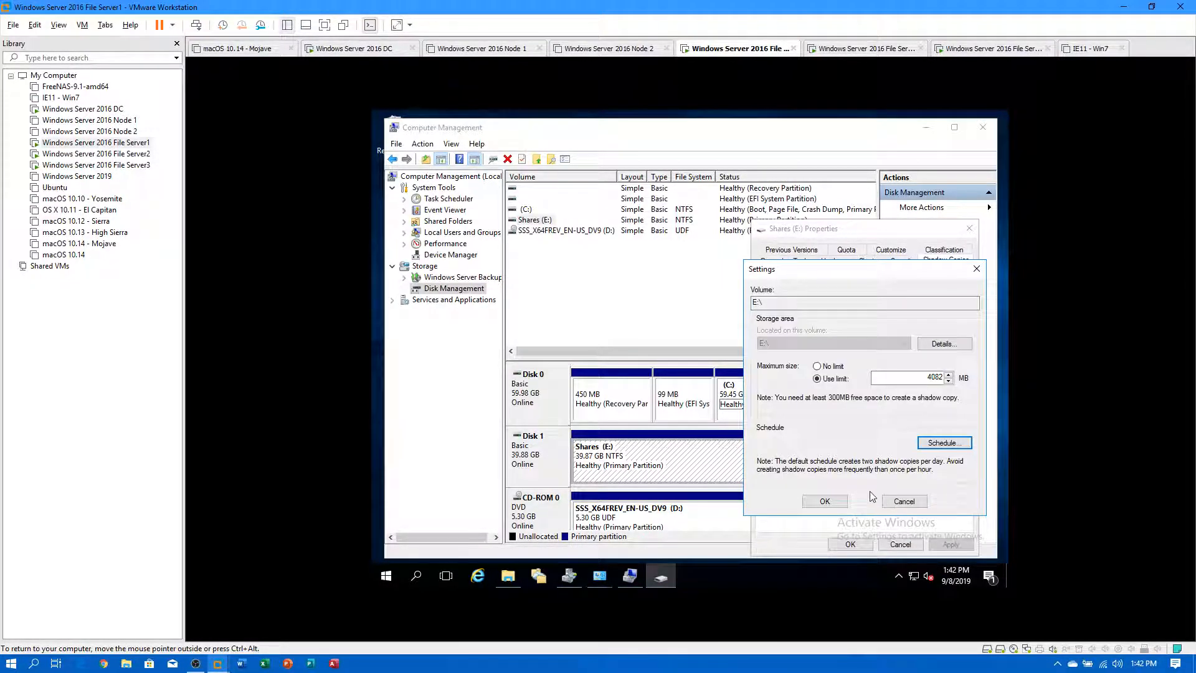
{"action": "left_click", "coordinate": [824, 502]}
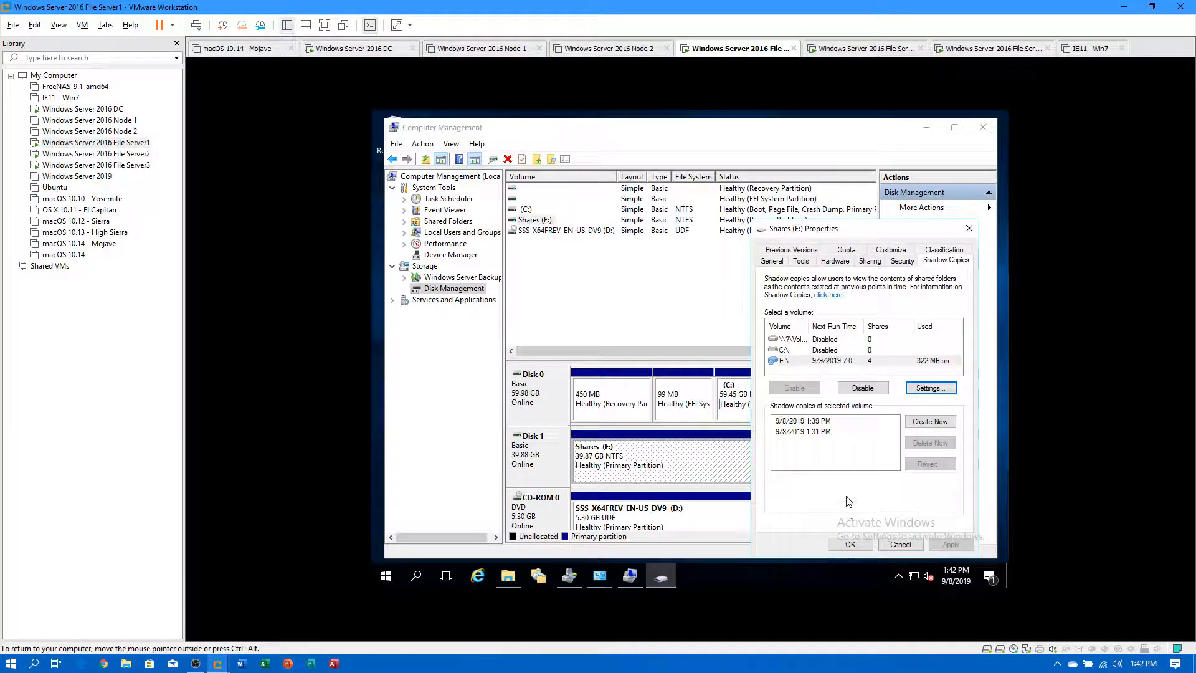
{"action": "left_click", "coordinate": [853, 546]}
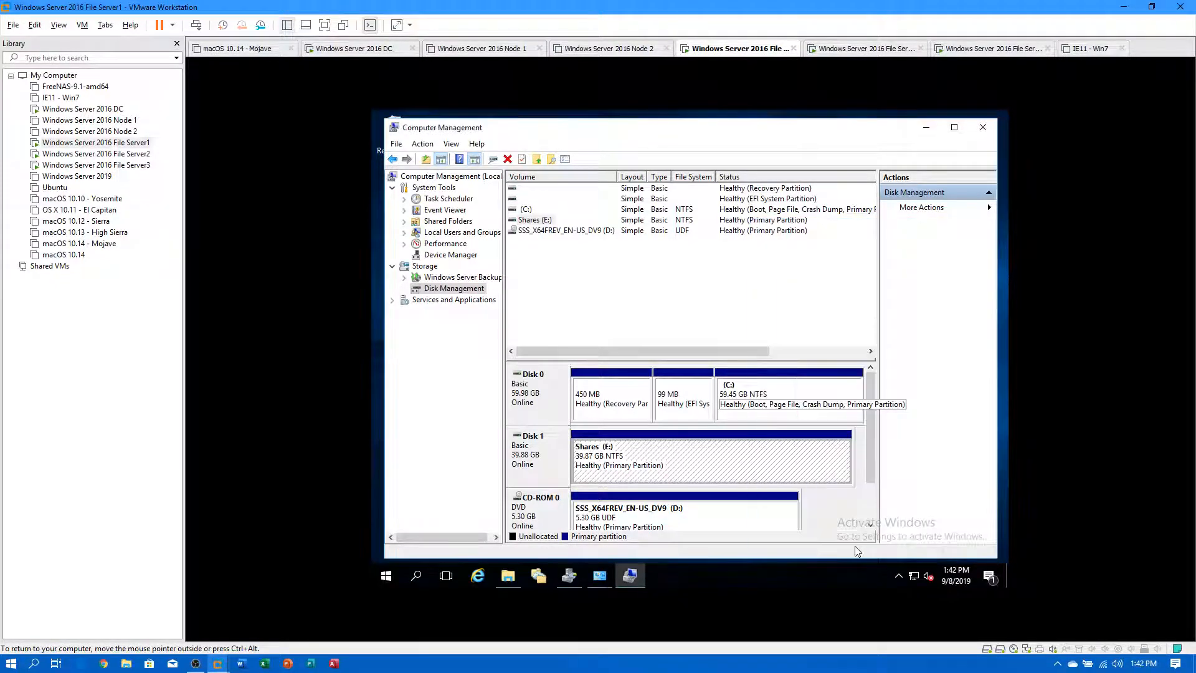
On File Server3, check the existing E: shadow copies, then close Disk Management.
{"action": "left_click", "coordinate": [130, 165]}
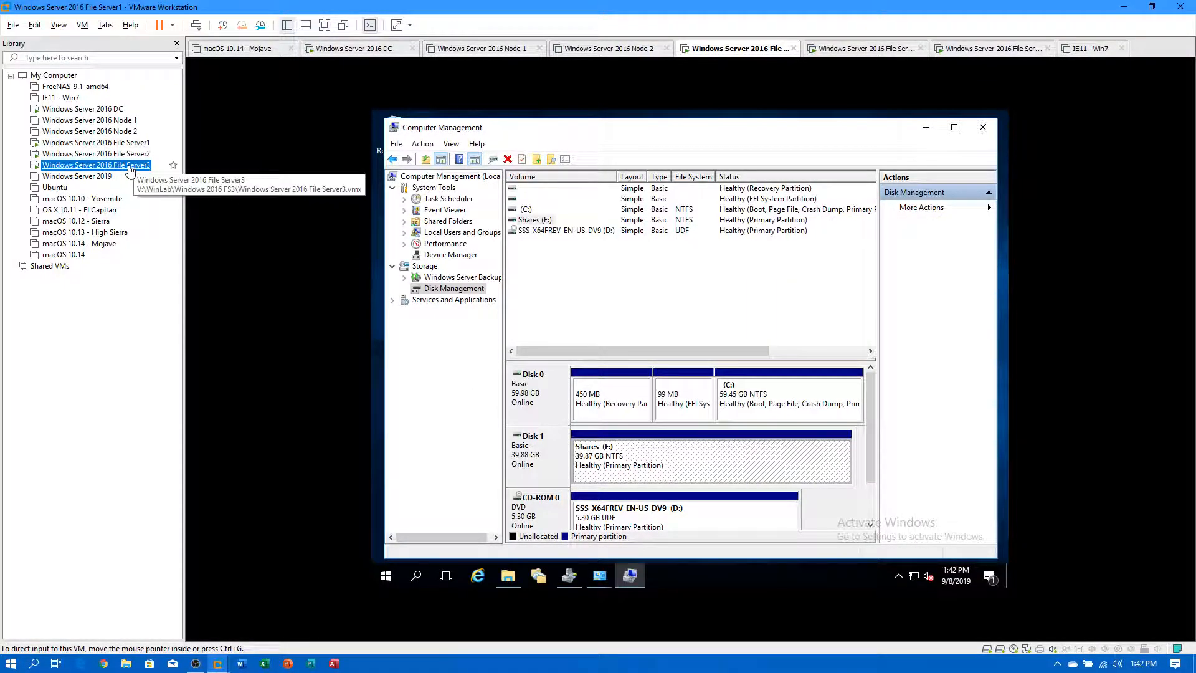
{"action": "right_click", "coordinate": [586, 472]}
{"action": "left_click", "coordinate": [620, 441]}
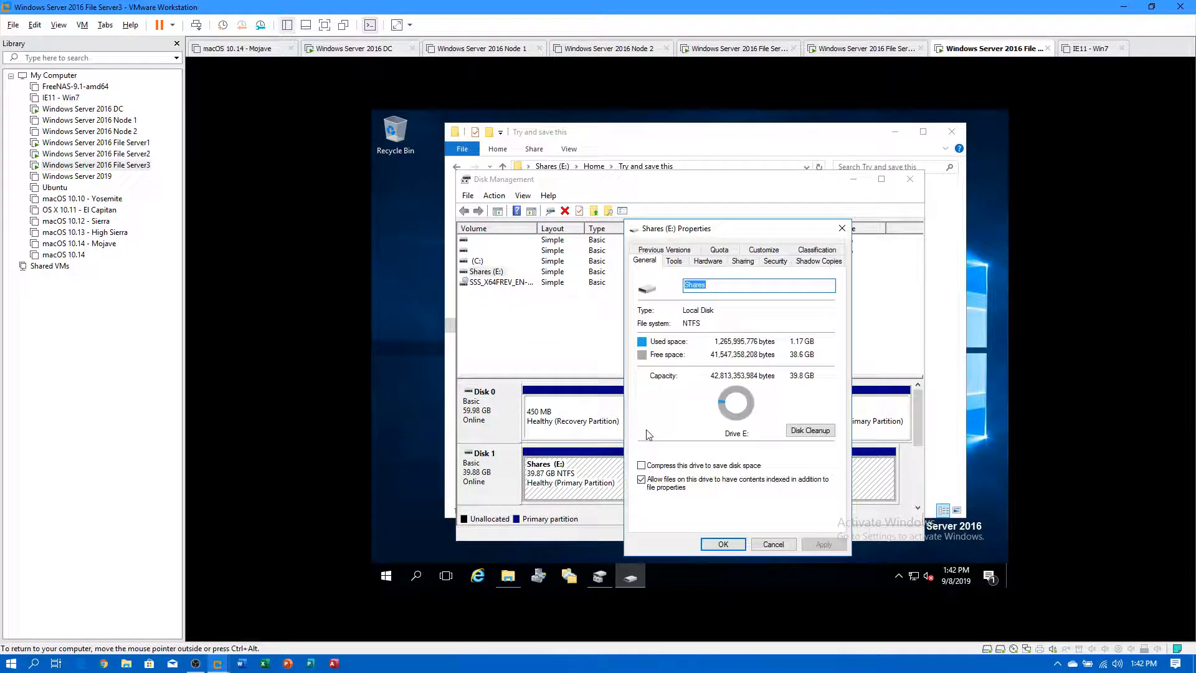
{"action": "left_click", "coordinate": [807, 261]}
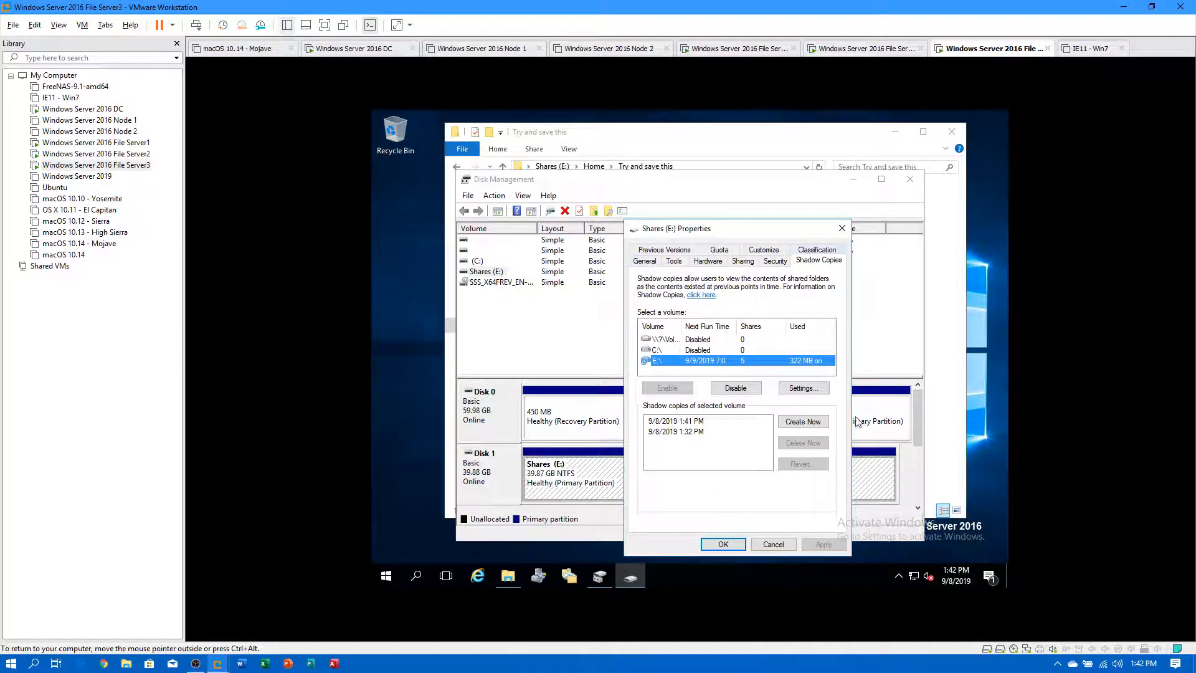
{"action": "left_click", "coordinate": [734, 543]}
{"action": "left_click", "coordinate": [906, 180]}
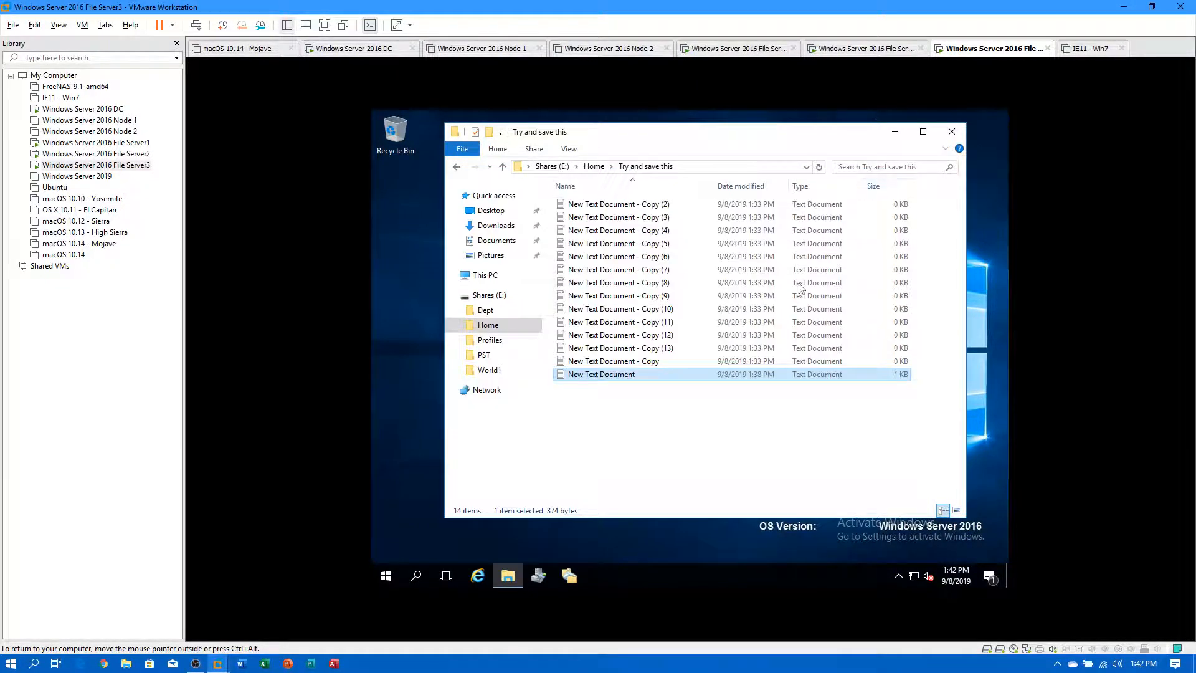
Check the Previous Versions tab of New Text Document's properties.
{"action": "right_click", "coordinate": [624, 376]}
{"action": "left_click", "coordinate": [667, 248]}
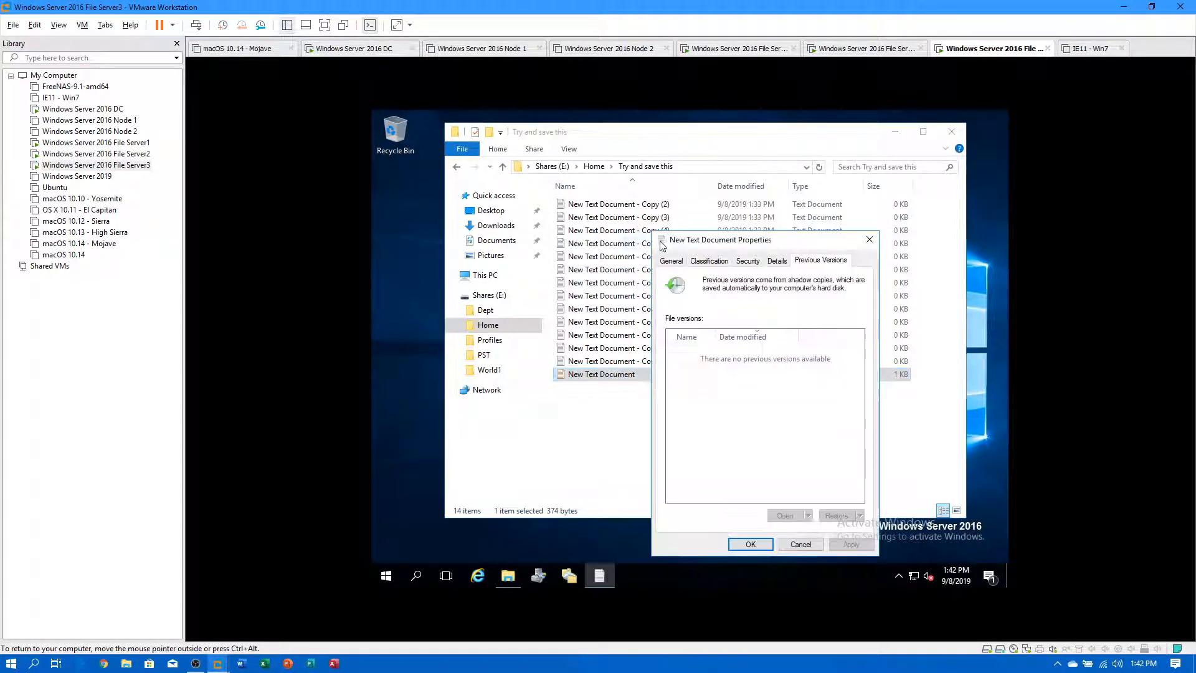
{"action": "left_click", "coordinate": [800, 545]}
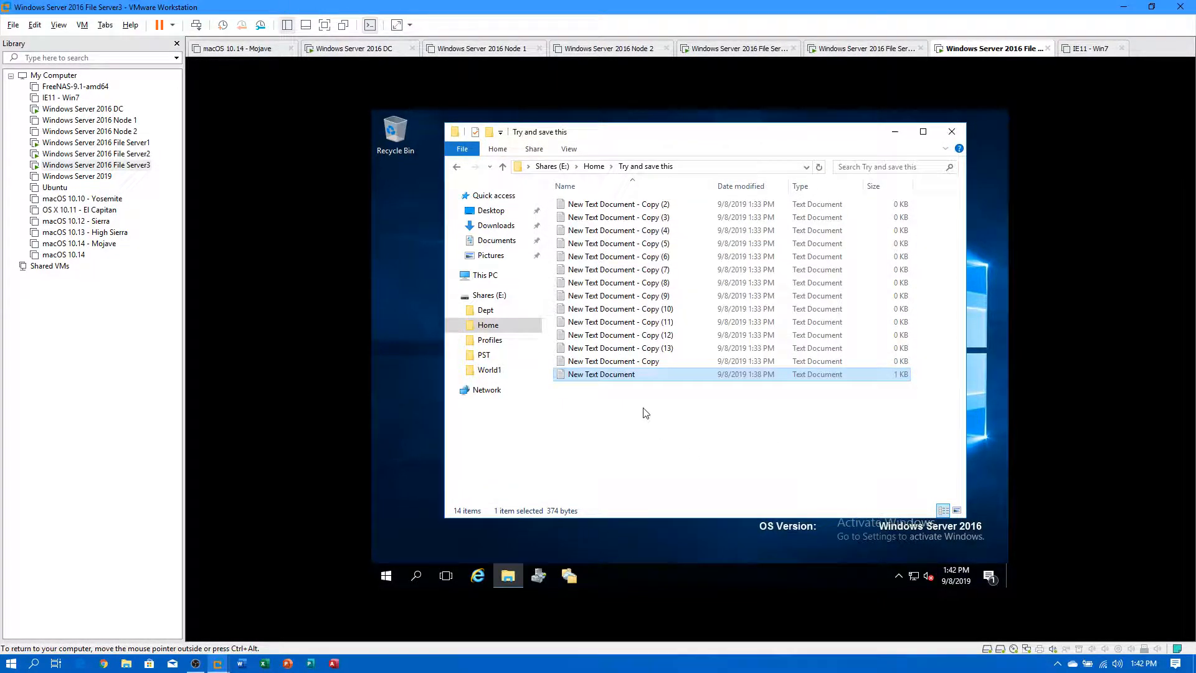
In Notepad with Word Wrap on, paste the 'my test' line repeatedly into New Text Document and save.
{"action": "double_click", "coordinate": [621, 375]}
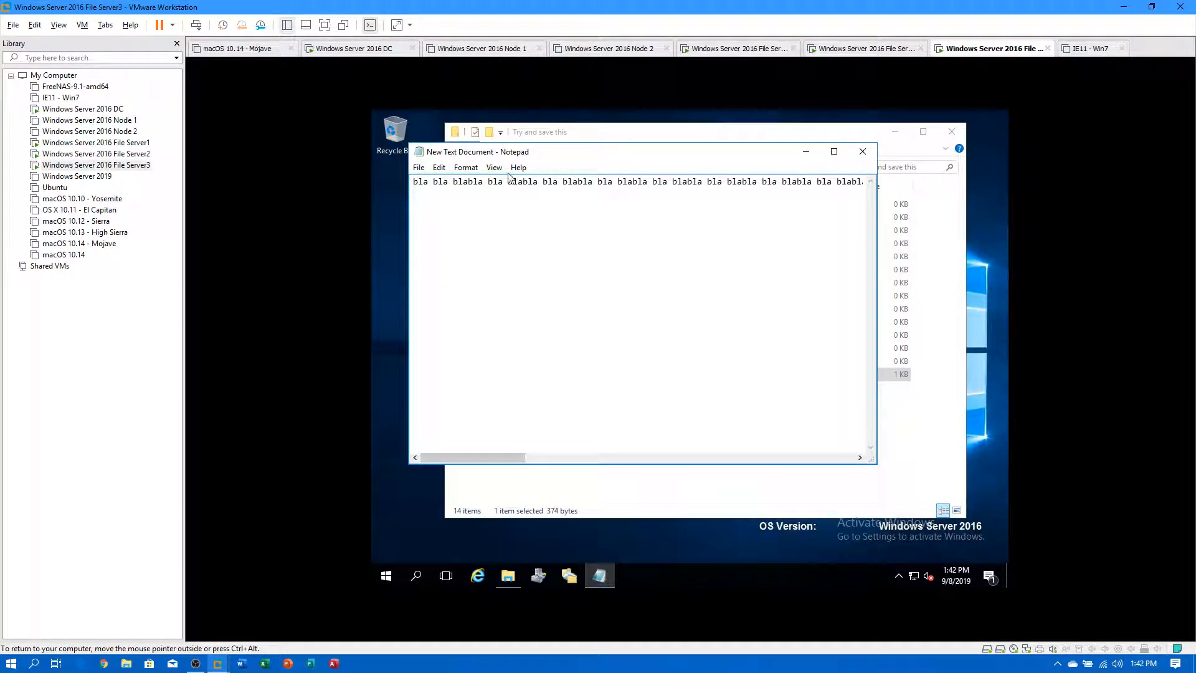
{"action": "left_click", "coordinate": [466, 167]}
{"action": "left_click", "coordinate": [477, 182]}
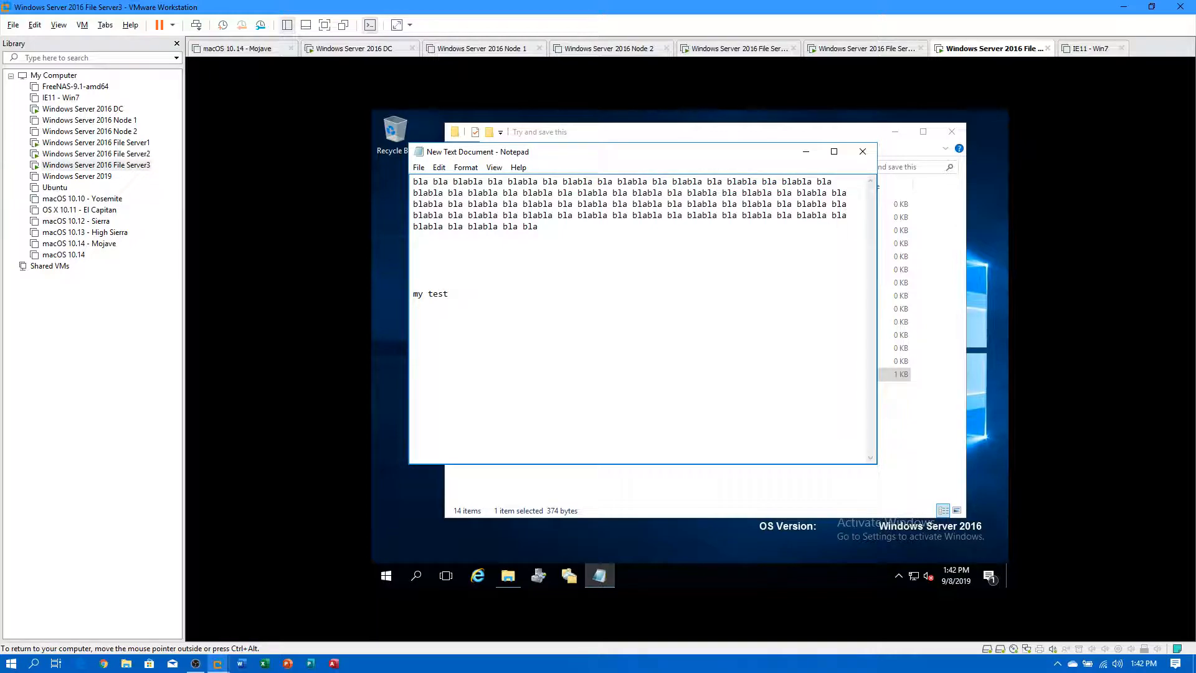
{"action": "key", "text": "shift+Up"}
{"action": "key", "text": "Down"}
{"action": "key", "text": "ctrl+v"}
{"action": "key", "text": "ctrl+v"}
{"action": "key", "text": "ctrl+v"}
{"action": "key", "text": "ctrl+v"}
{"action": "key", "text": "ctrl+v"}
{"action": "key", "text": "ctrl+v"}
{"action": "key", "text": "ctrl+v"}
{"action": "key", "text": "ctrl+v"}
{"action": "key", "text": "ctrl+v"}
{"action": "key", "text": "ctrl+v"}
{"action": "key", "text": "ctrl+v"}
{"action": "left_click", "coordinate": [418, 168]}
{"action": "left_click", "coordinate": [436, 210]}
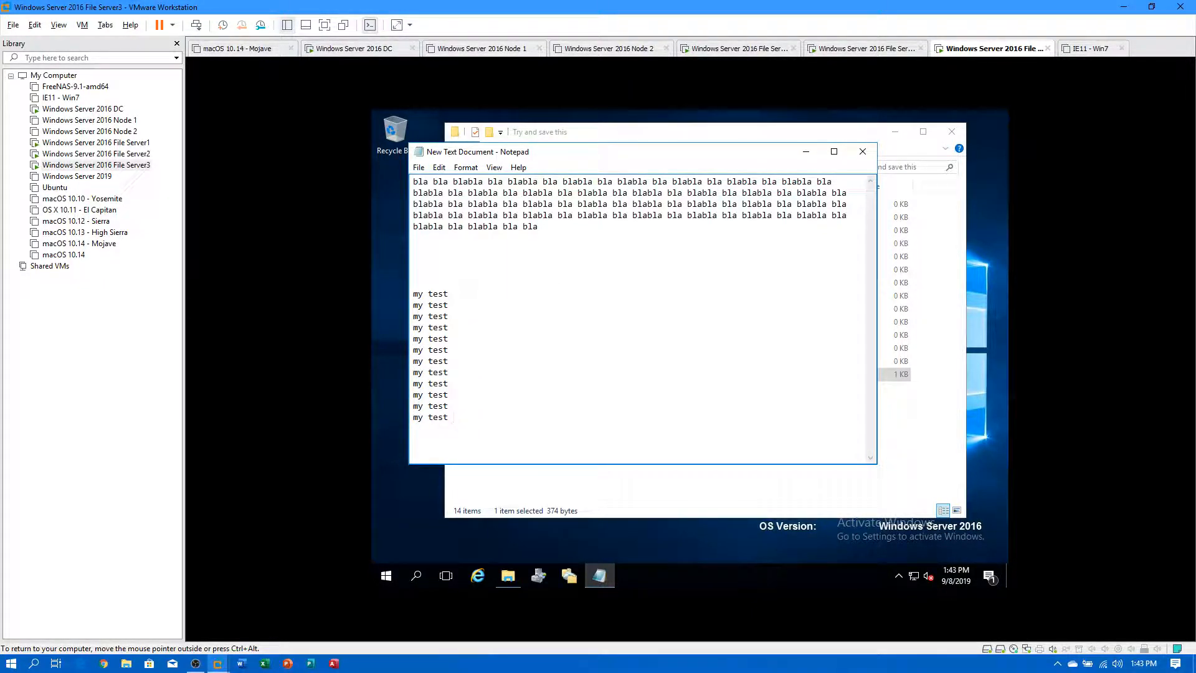
{"action": "left_click", "coordinate": [863, 152]}
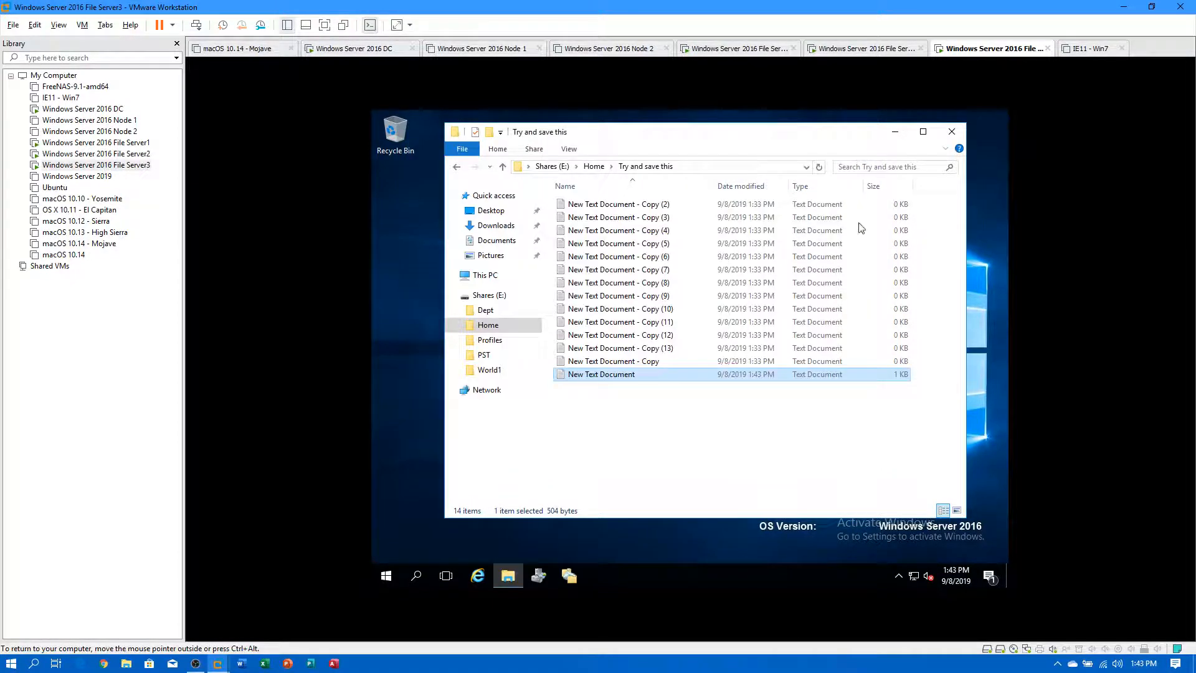
Refresh the folder and reopen New Text Document to verify the added lines.
{"action": "right_click", "coordinate": [816, 423]}
{"action": "left_click", "coordinate": [858, 293]}
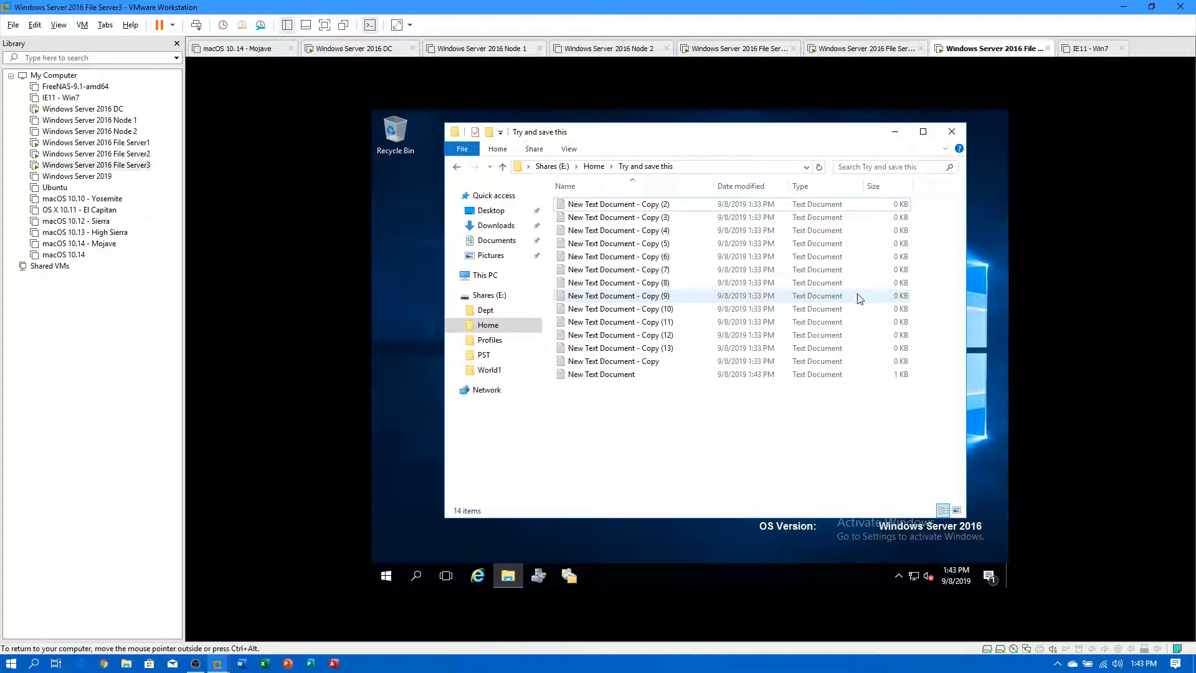
{"action": "double_click", "coordinate": [633, 376]}
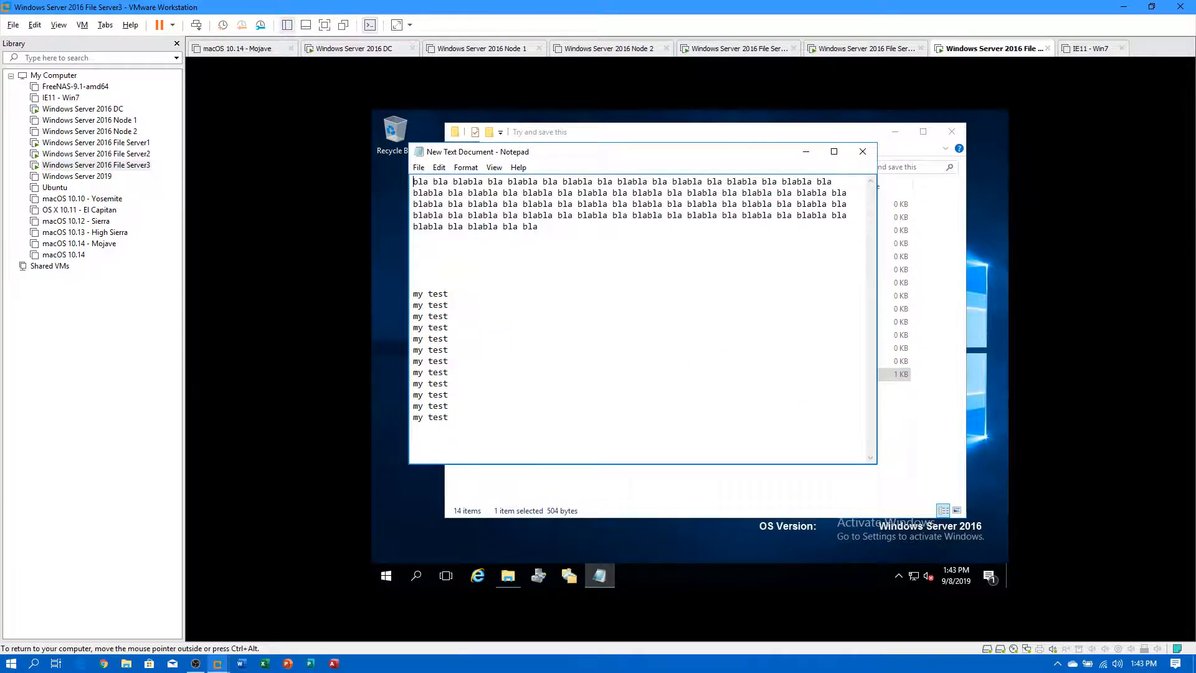
{"action": "left_click", "coordinate": [863, 152]}
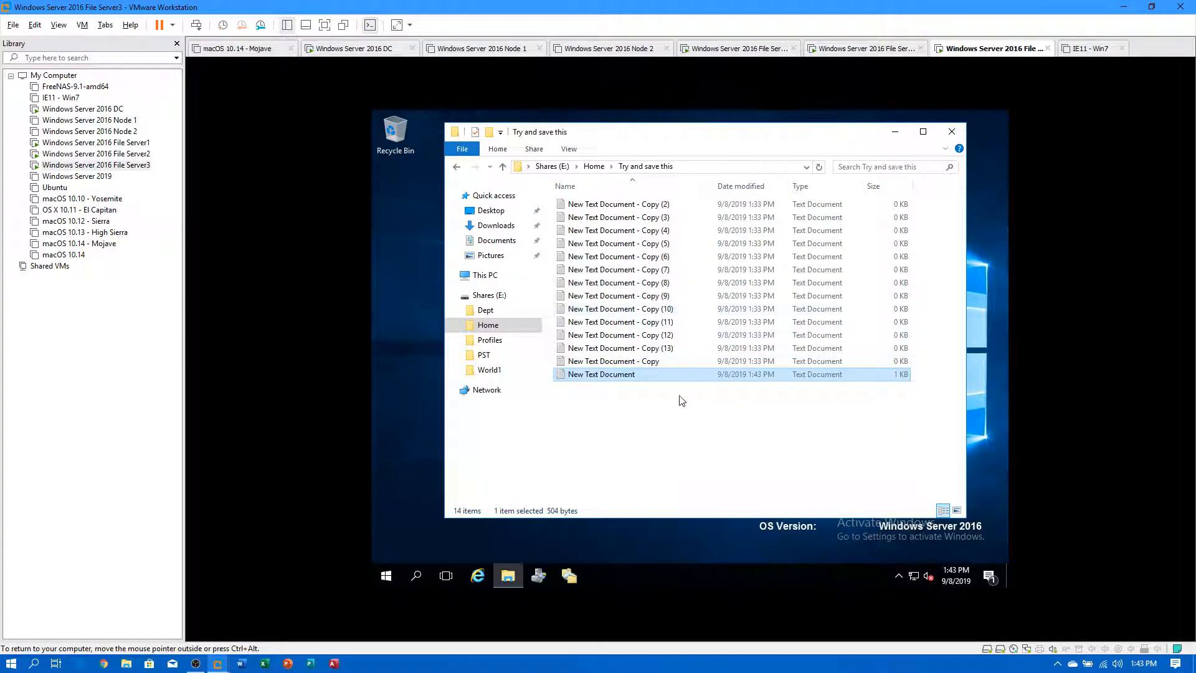
Preview New Text Document's earlier version and restore it over the current file.
{"action": "right_click", "coordinate": [622, 379]}
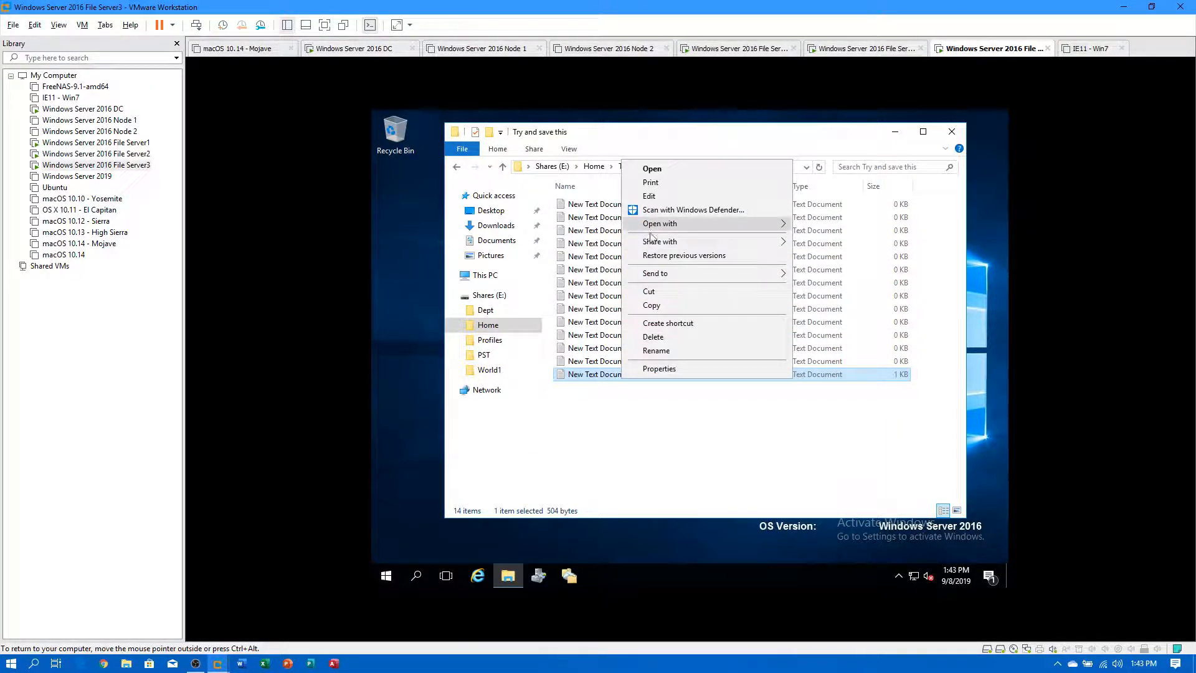
{"action": "left_click", "coordinate": [664, 256]}
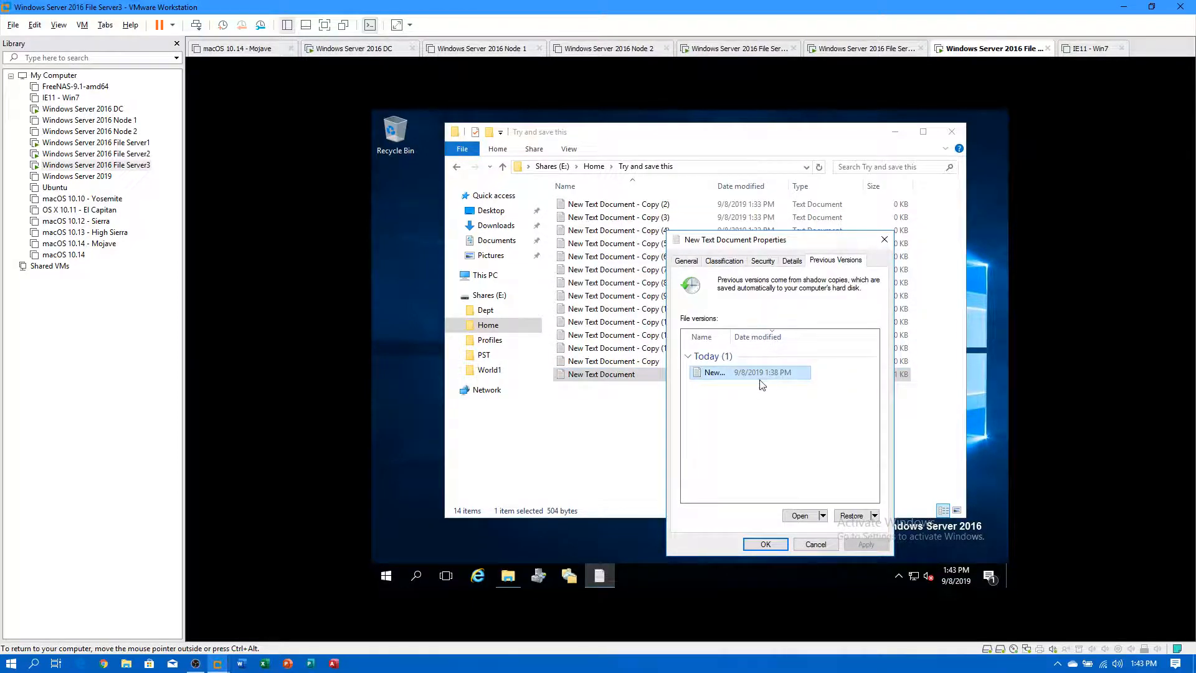
{"action": "left_click_drag", "start_coordinate": [730, 332], "coordinate": [775, 332]}
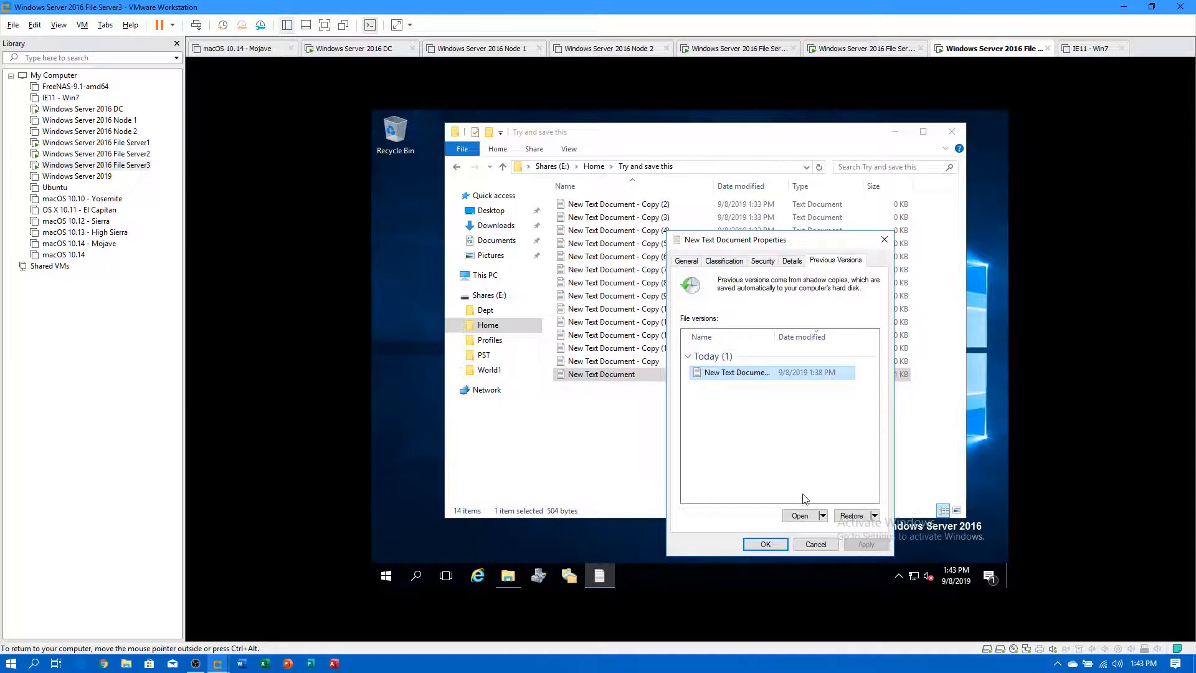
{"action": "left_click", "coordinate": [800, 515]}
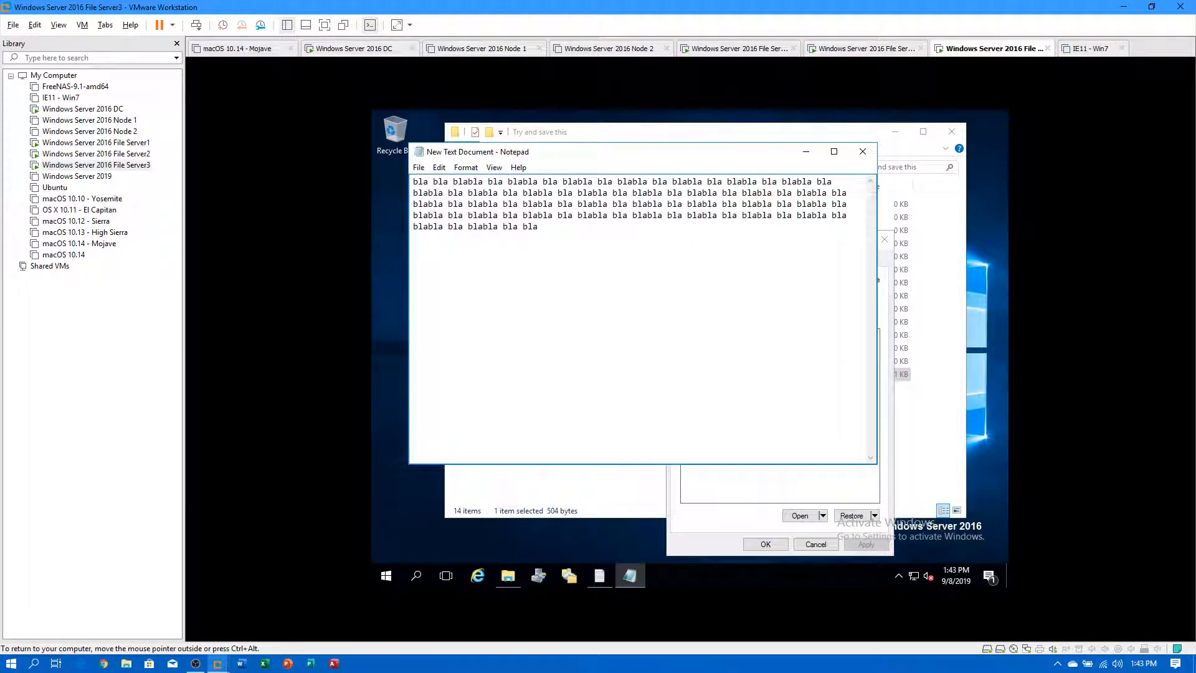
{"action": "left_click", "coordinate": [861, 155]}
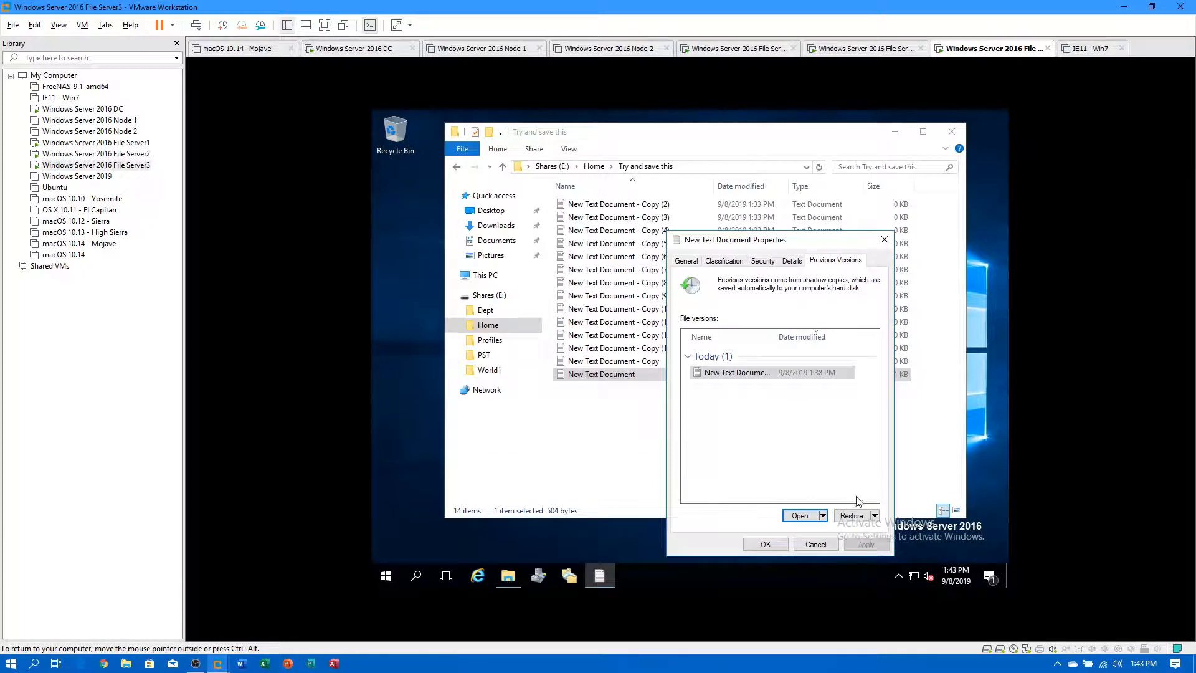
{"action": "left_click", "coordinate": [854, 515]}
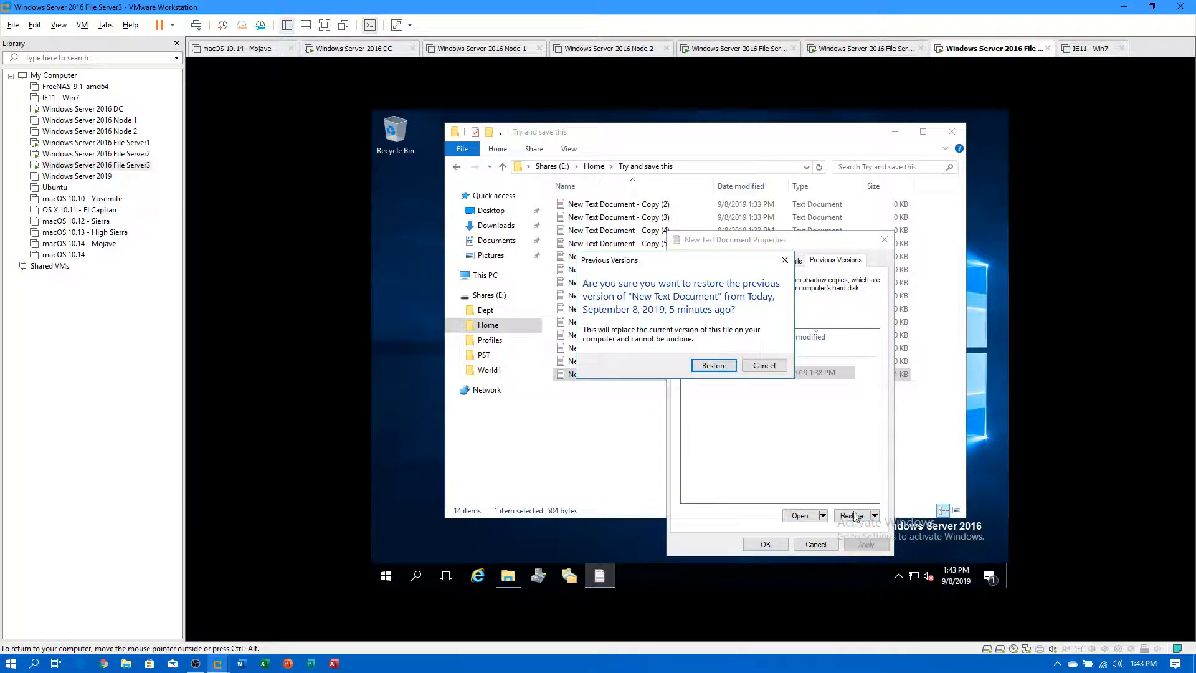
{"action": "left_click", "coordinate": [720, 369]}
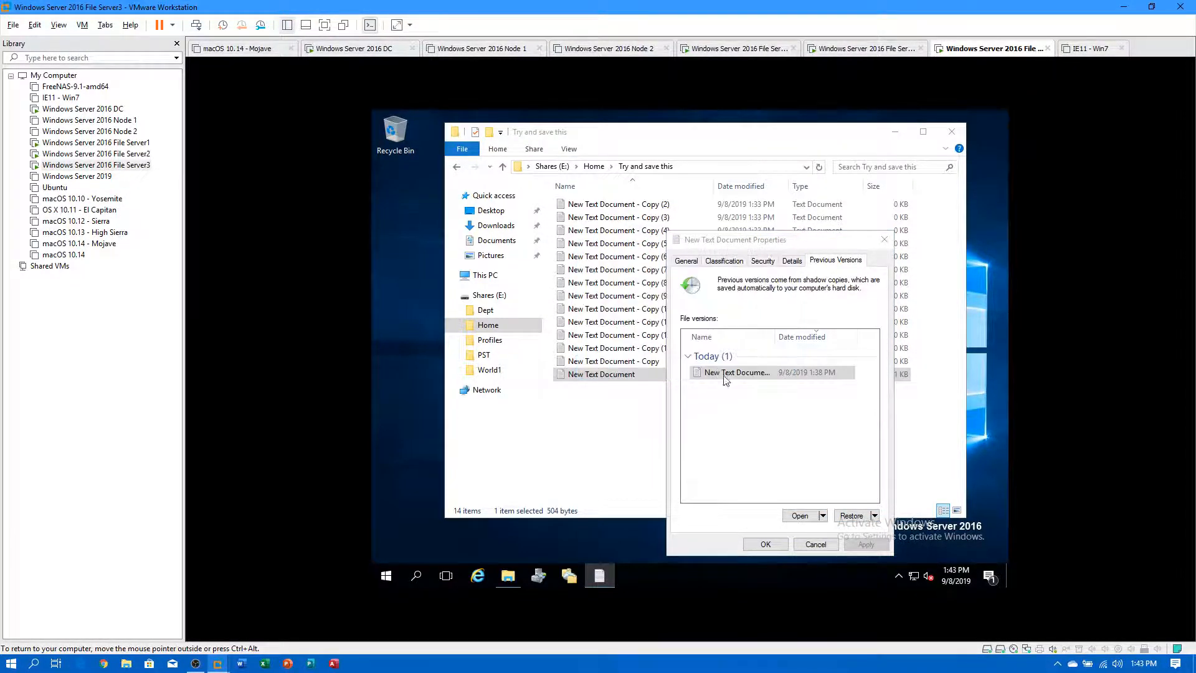
{"action": "left_click", "coordinate": [780, 341]}
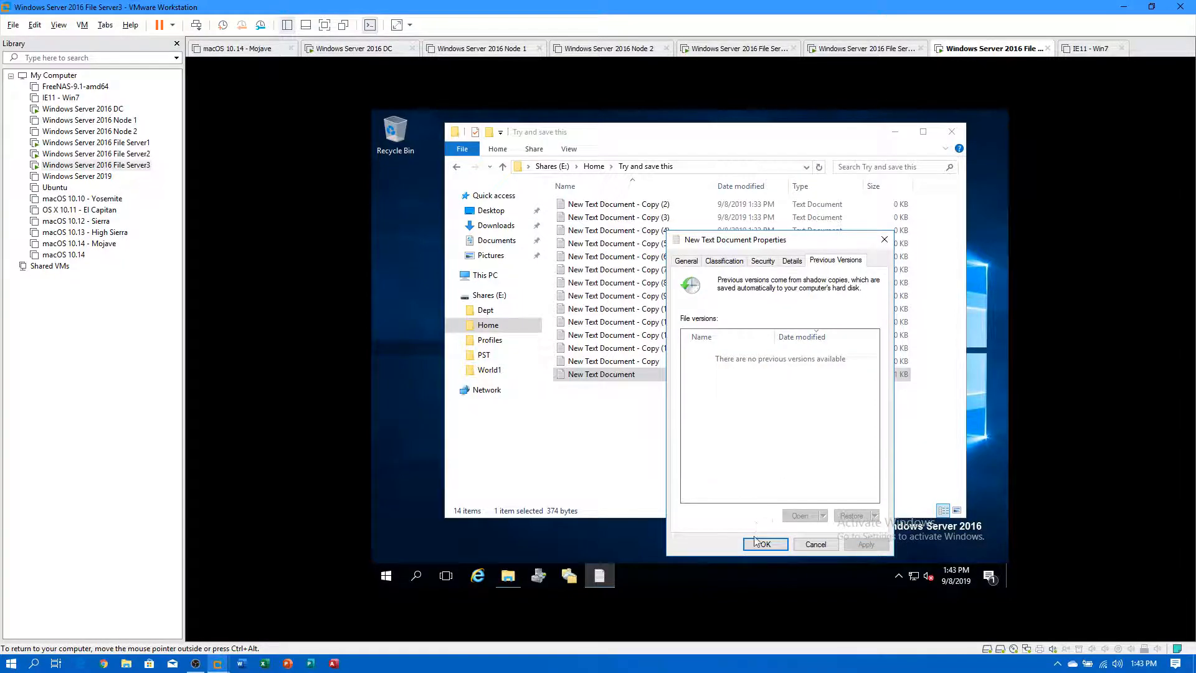
{"action": "left_click", "coordinate": [755, 544]}
Reopen the restored document and recheck its previous versions to confirm the 1:38 PM content.
{"action": "double_click", "coordinate": [621, 376]}
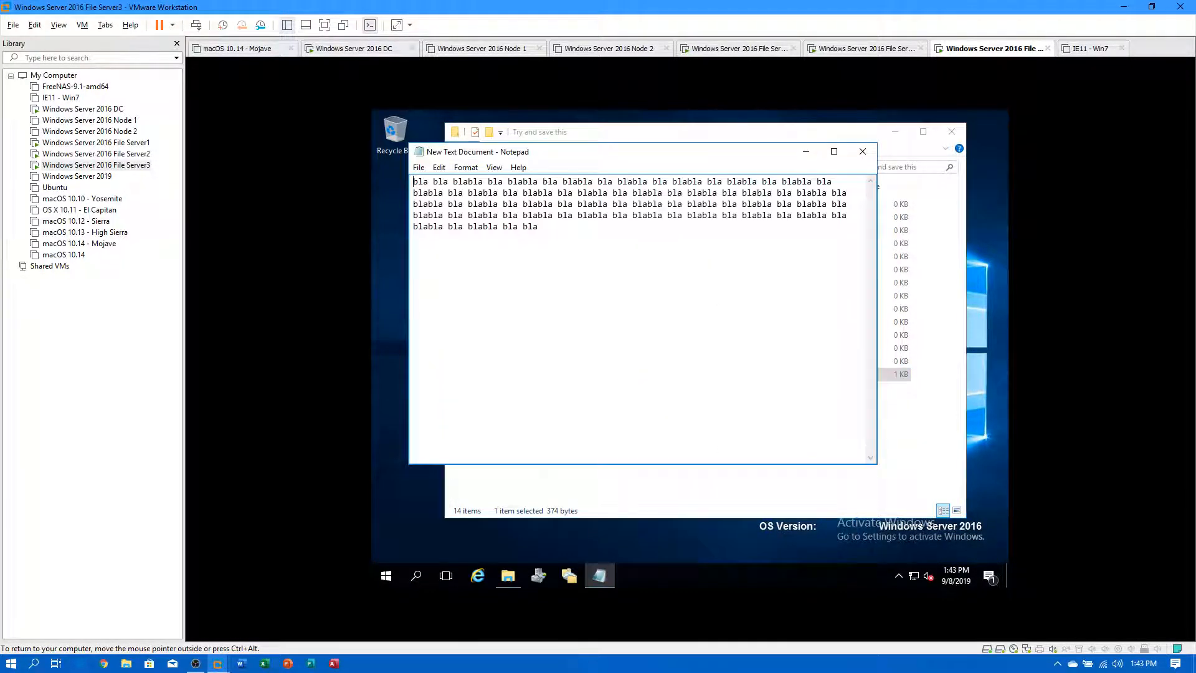
{"action": "left_click", "coordinate": [858, 151]}
{"action": "right_click", "coordinate": [617, 379]}
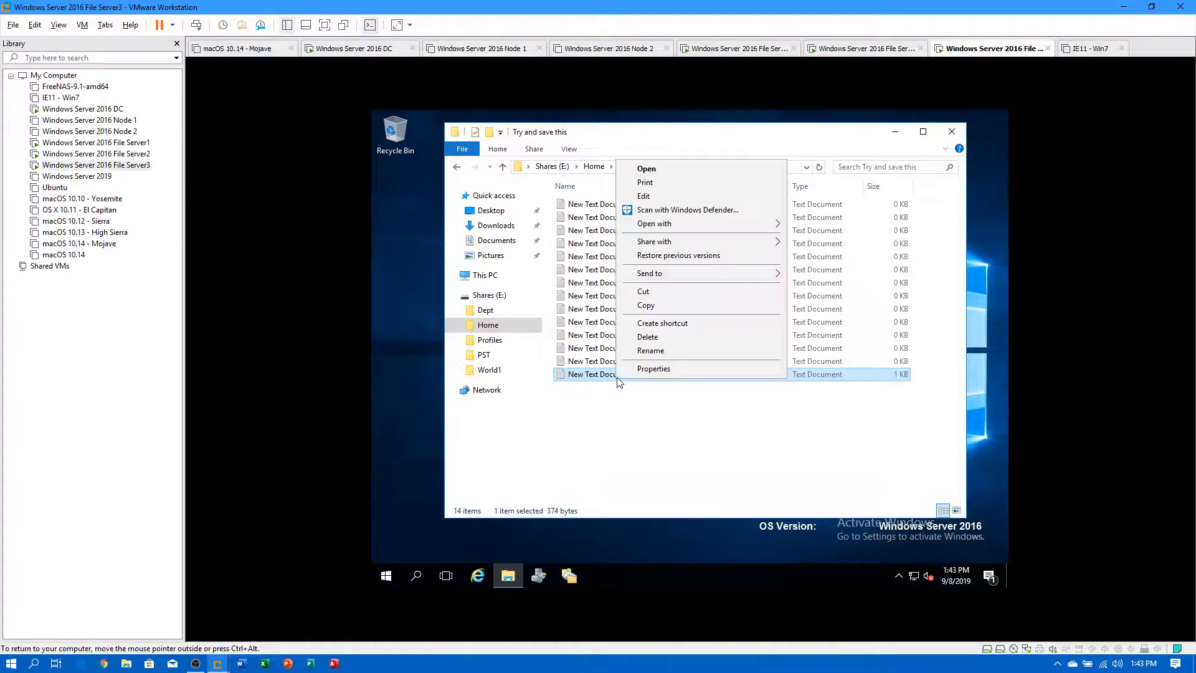
{"action": "left_click", "coordinate": [663, 256]}
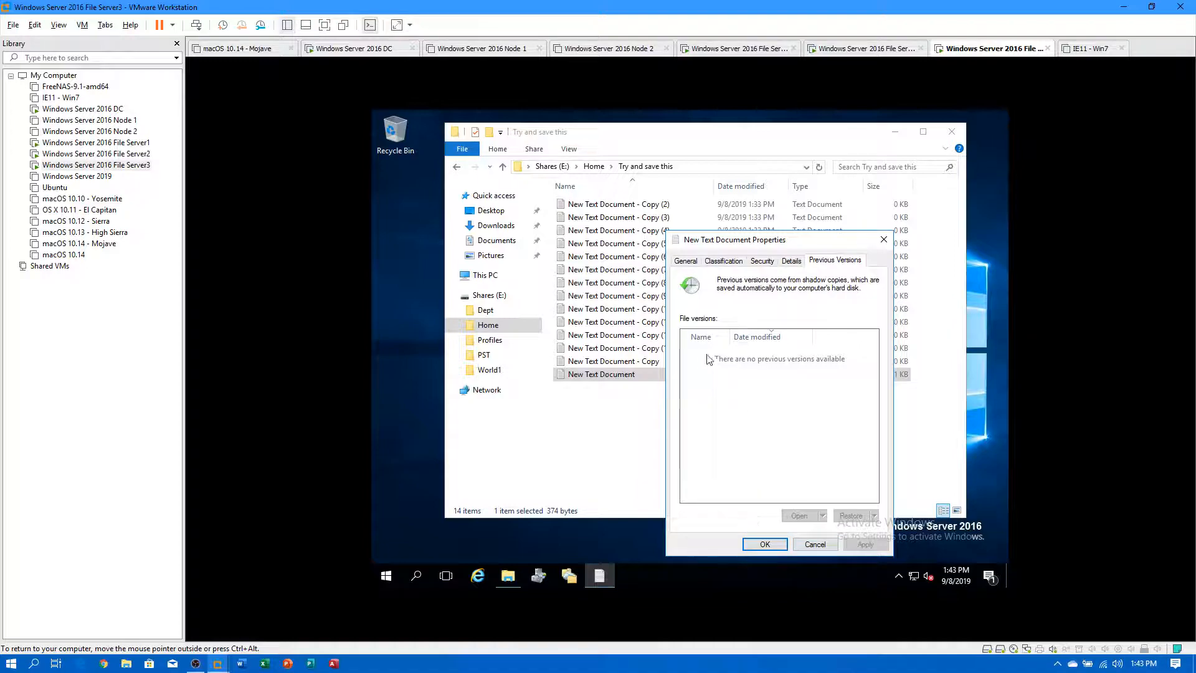
{"action": "left_click", "coordinate": [765, 544]}
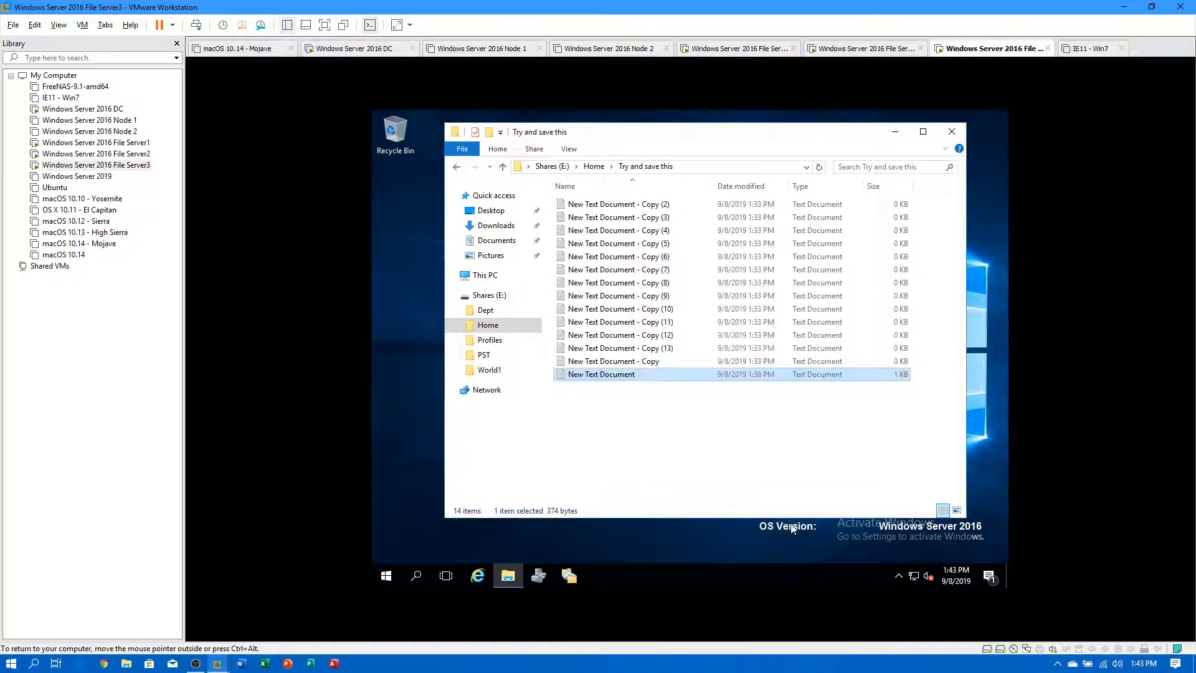
Delete the twelve Copy (2)–(13) files and go up to the Home folder.
{"action": "left_click_drag", "start_coordinate": [924, 348], "coordinate": [623, 201]}
{"action": "key", "text": "Delete"}
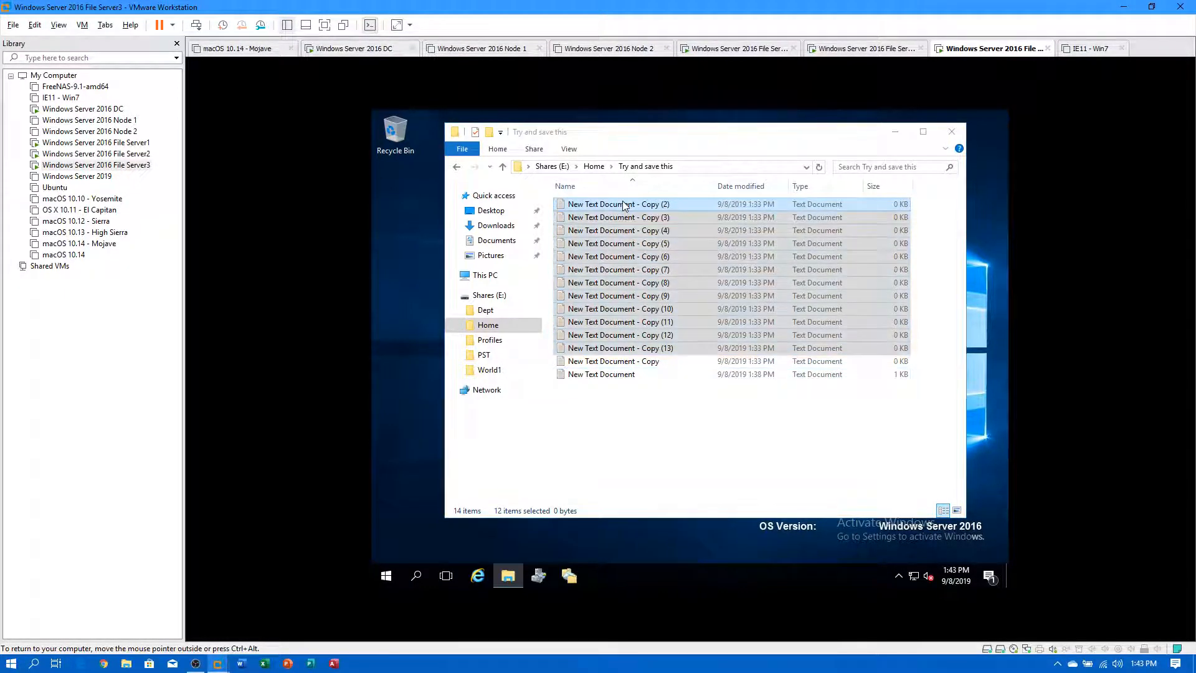
{"action": "left_click", "coordinate": [595, 167]}
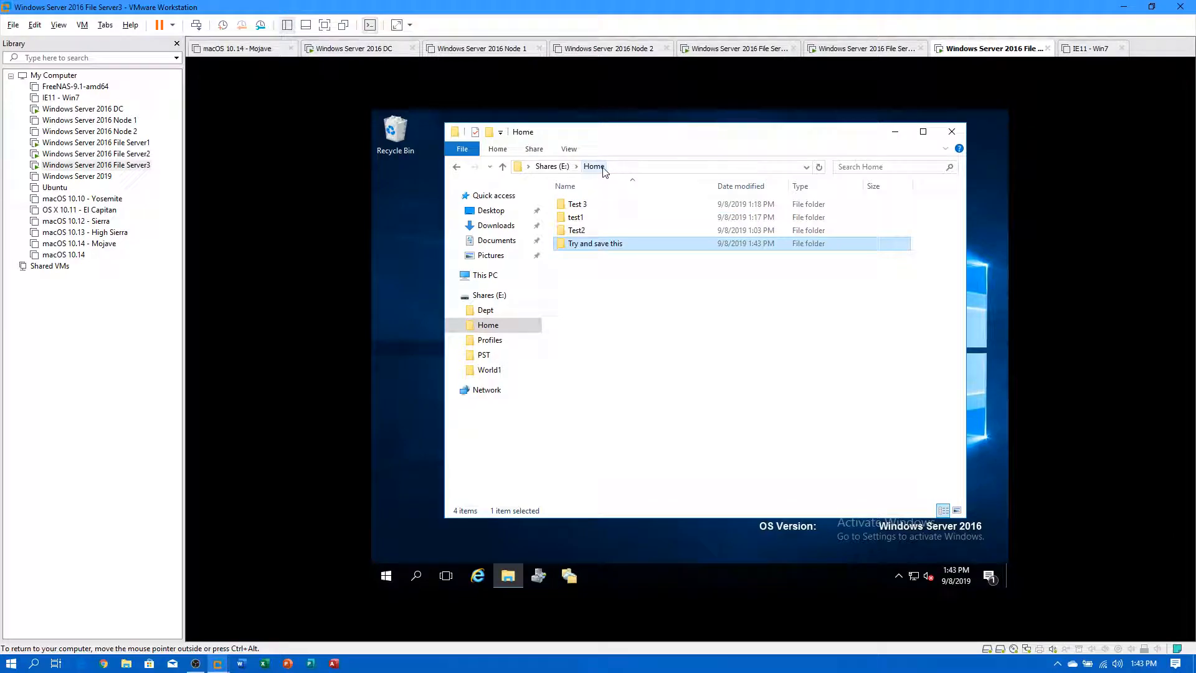
Restore Try and save this from its earlier folder version and reopen it.
{"action": "right_click", "coordinate": [591, 247]}
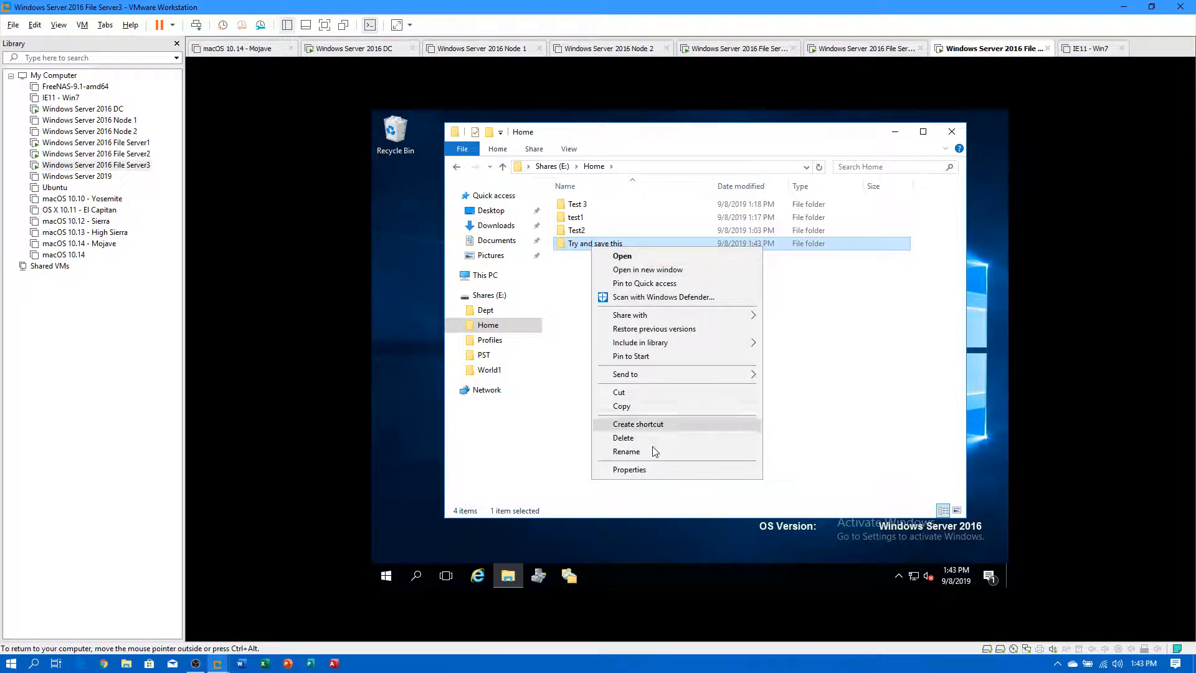
{"action": "left_click", "coordinate": [639, 476]}
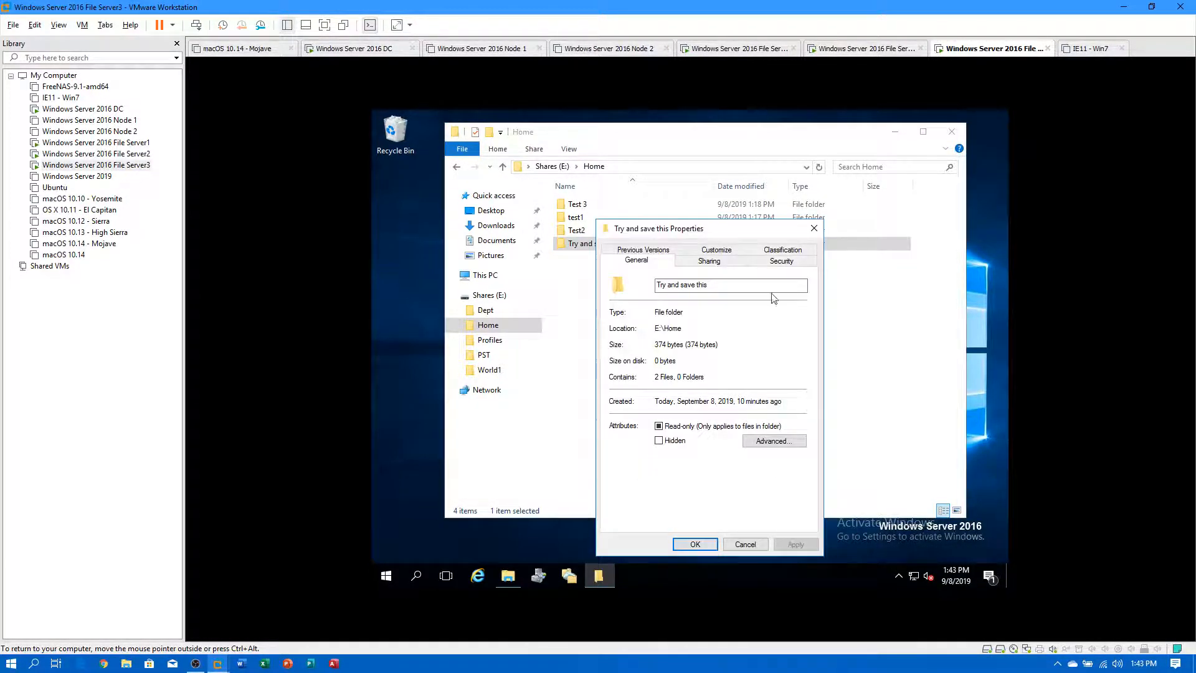
{"action": "left_click", "coordinate": [651, 248]}
{"action": "left_click", "coordinate": [708, 373]}
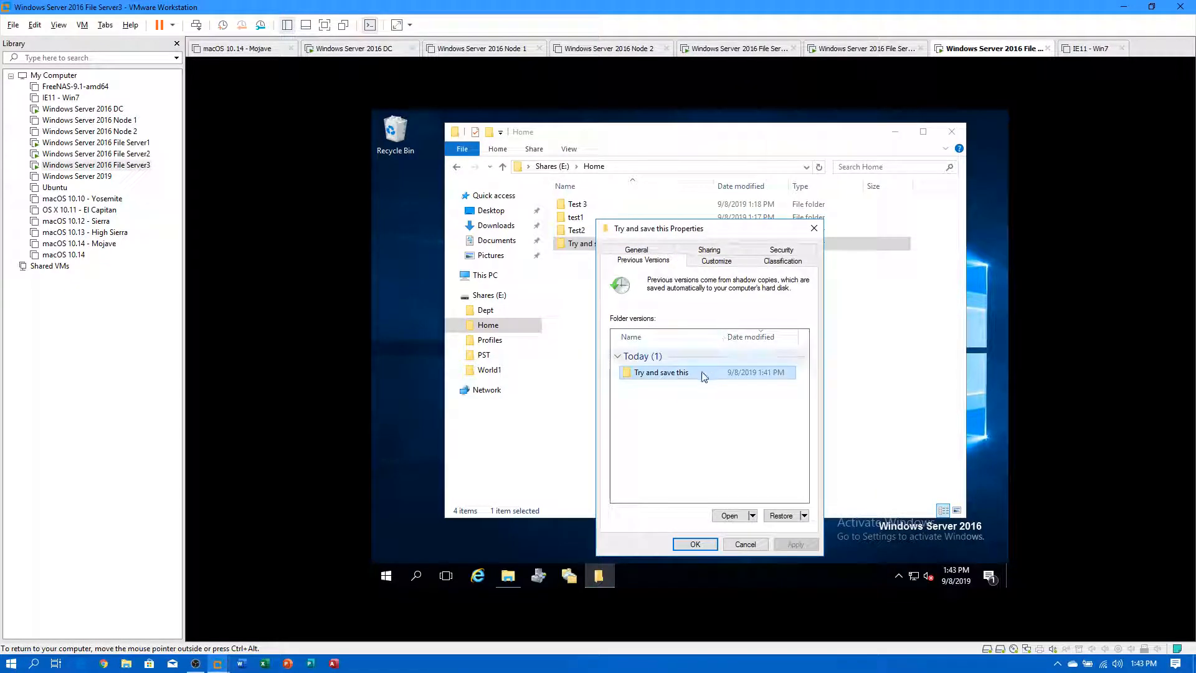
{"action": "double_click", "coordinate": [677, 373]}
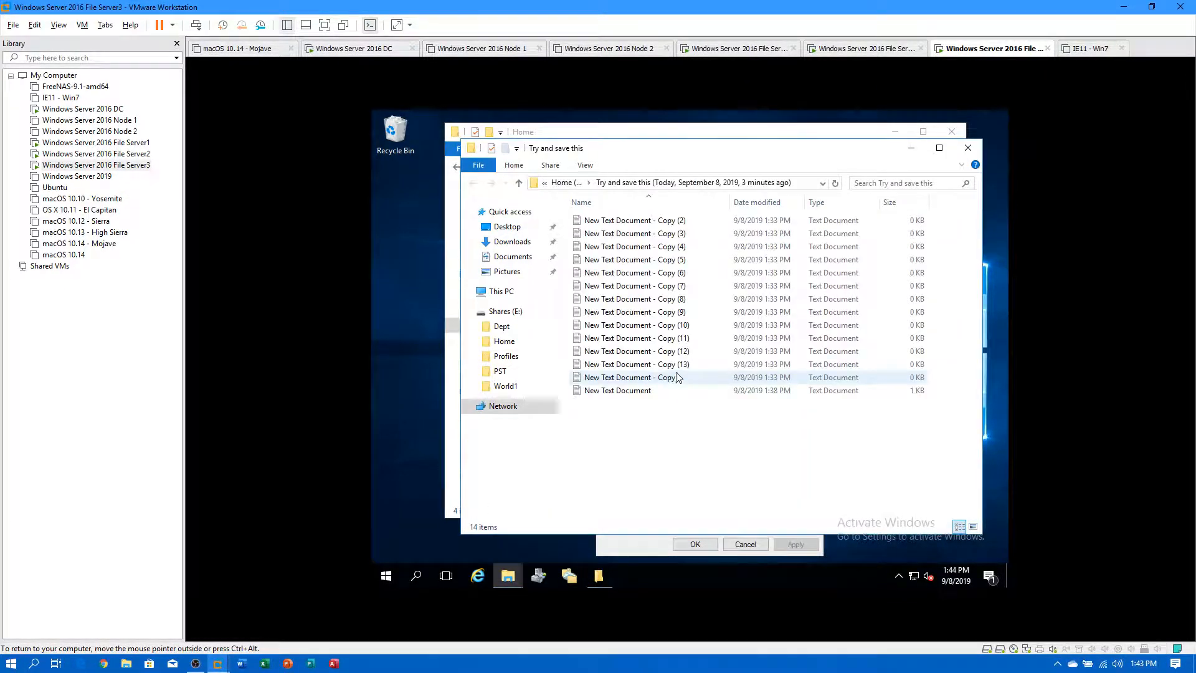
{"action": "left_click", "coordinate": [968, 149]}
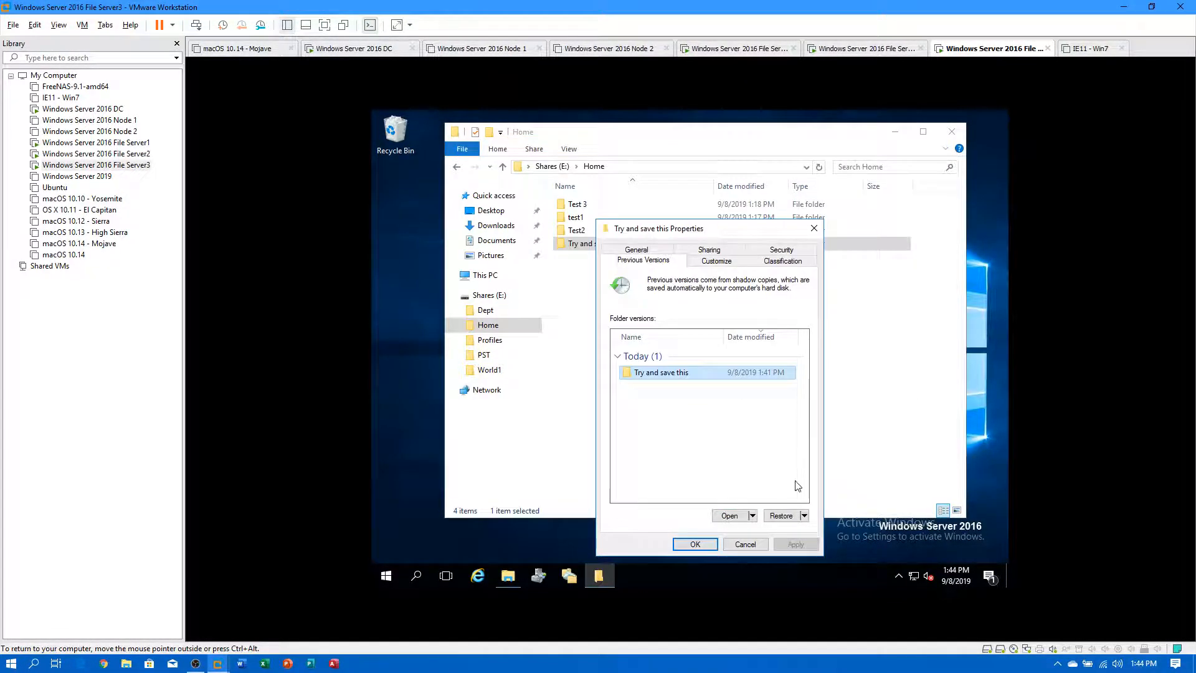
{"action": "left_click", "coordinate": [782, 516]}
{"action": "left_click", "coordinate": [720, 365]}
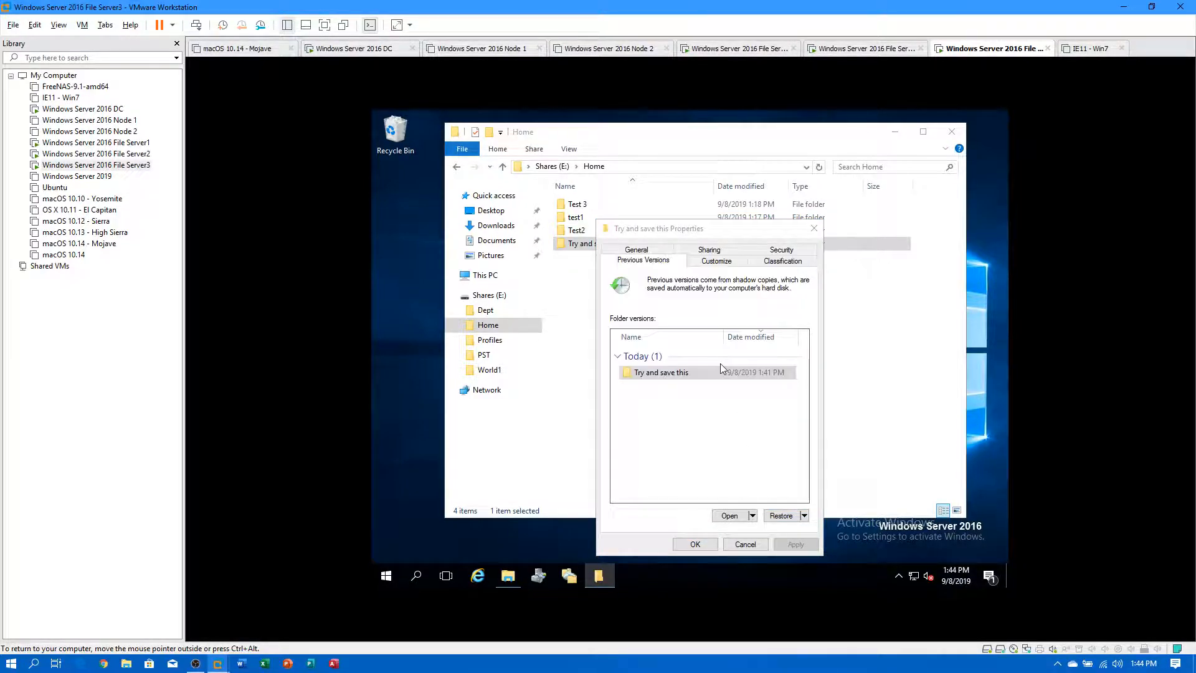
{"action": "left_click", "coordinate": [786, 345]}
{"action": "left_click", "coordinate": [695, 545]}
{"action": "double_click", "coordinate": [588, 243]}
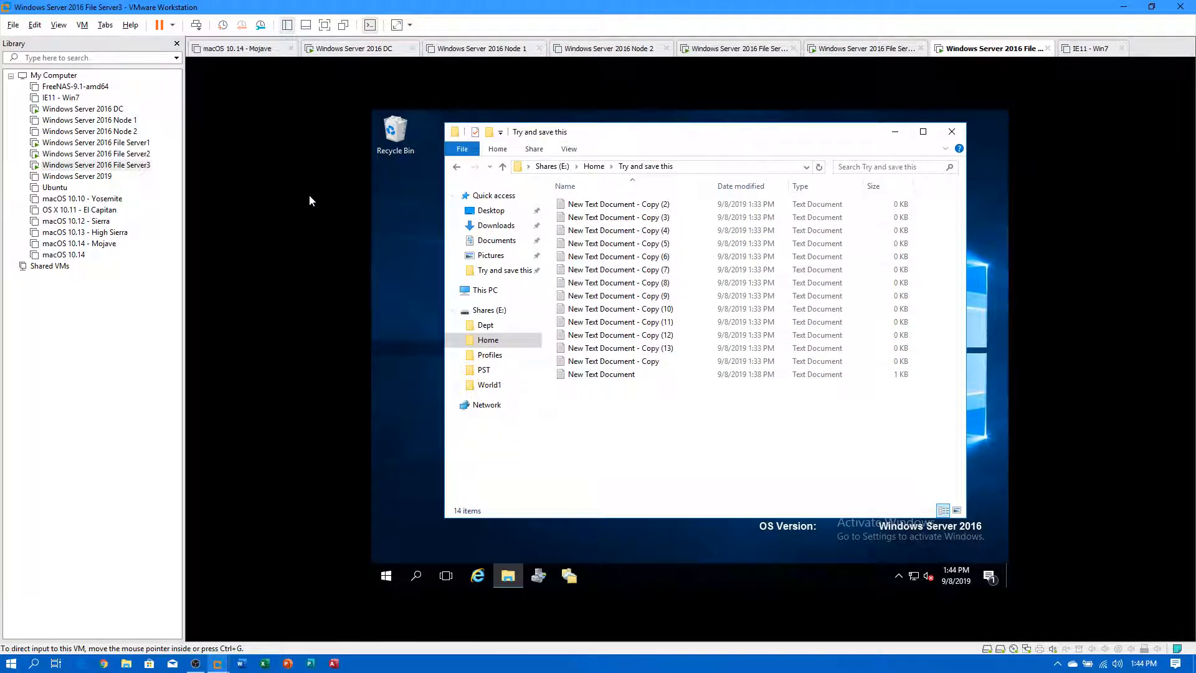
Switch to the Windows Server 2016 DC VM and browse up to fs1's Home folder.
{"action": "left_click", "coordinate": [148, 155]}
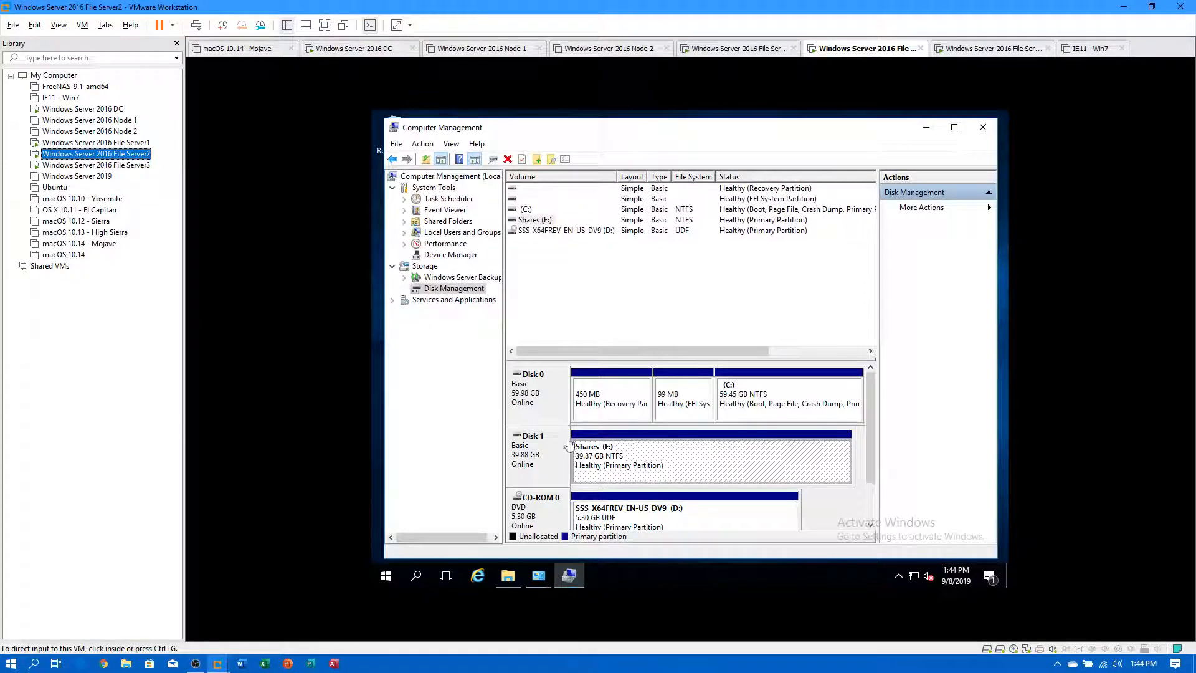
{"action": "left_click", "coordinate": [509, 576]}
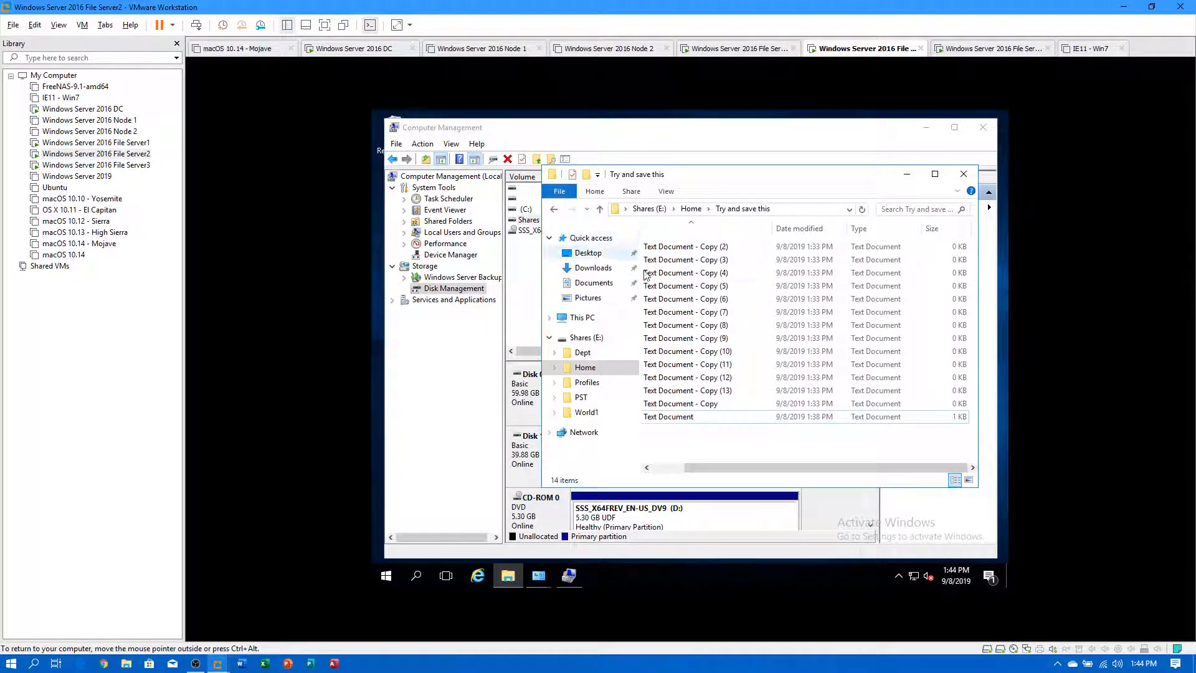
{"action": "left_click", "coordinate": [83, 109]}
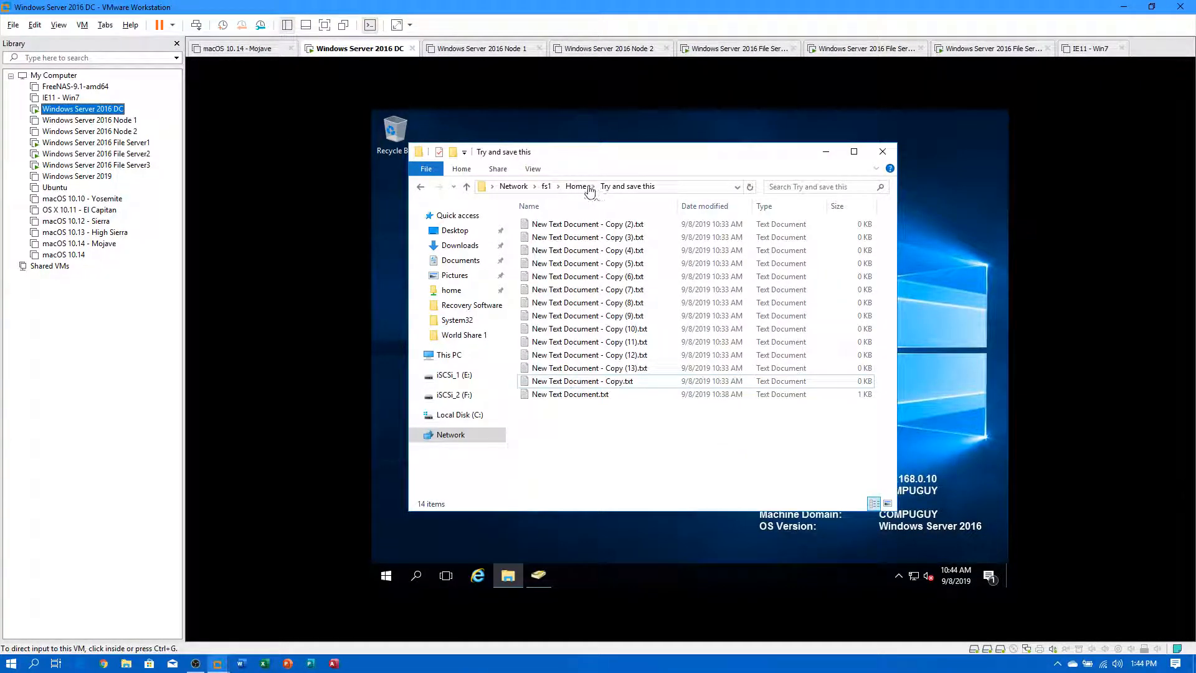
{"action": "left_click", "coordinate": [574, 186]}
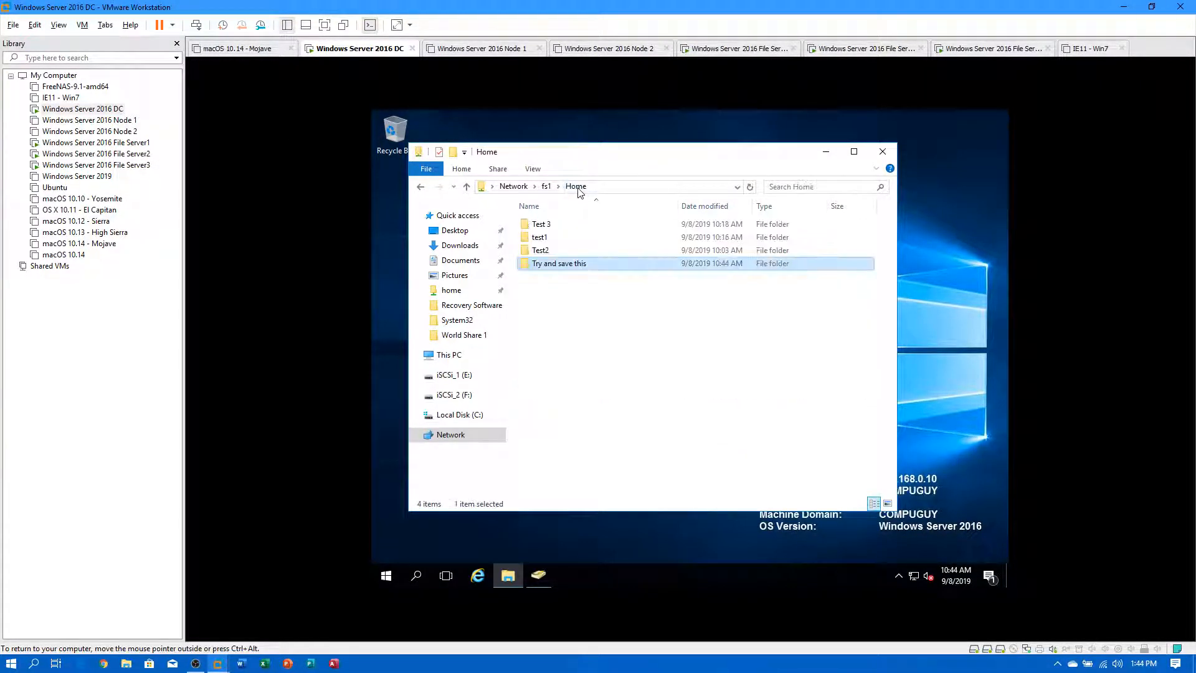
Open New Text Document.txt in the Try and save this folder and enable Word Wrap.
{"action": "double_click", "coordinate": [569, 267]}
{"action": "left_click", "coordinate": [599, 394]}
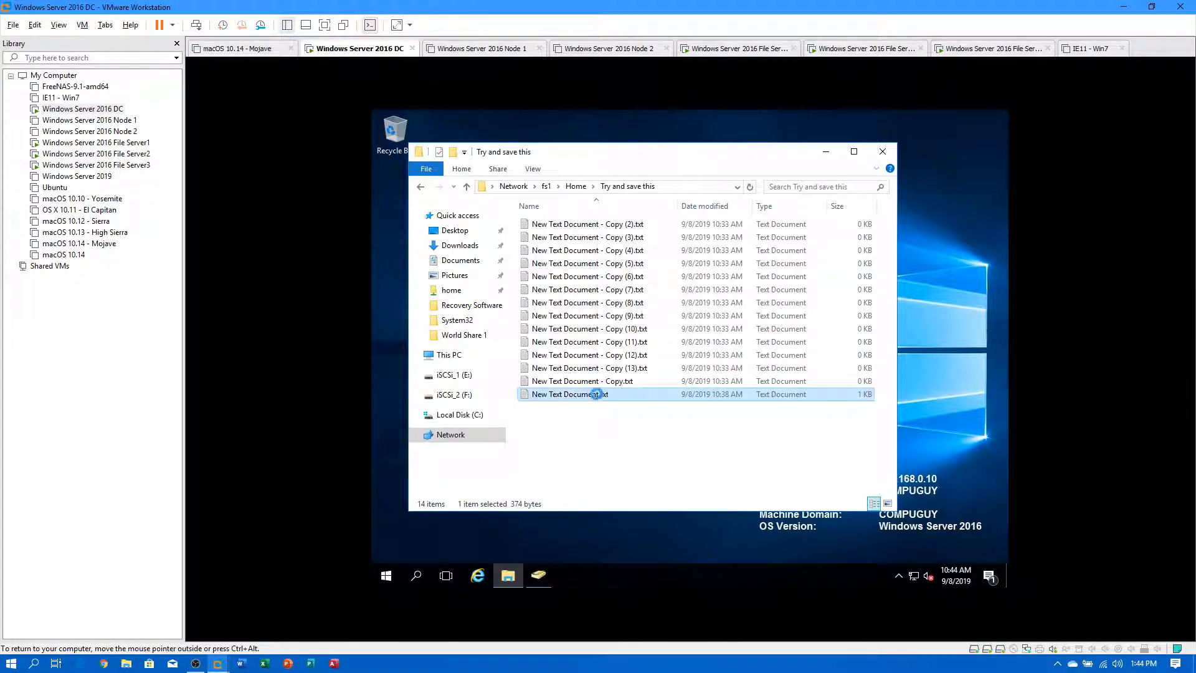
{"action": "double_click", "coordinate": [600, 395]}
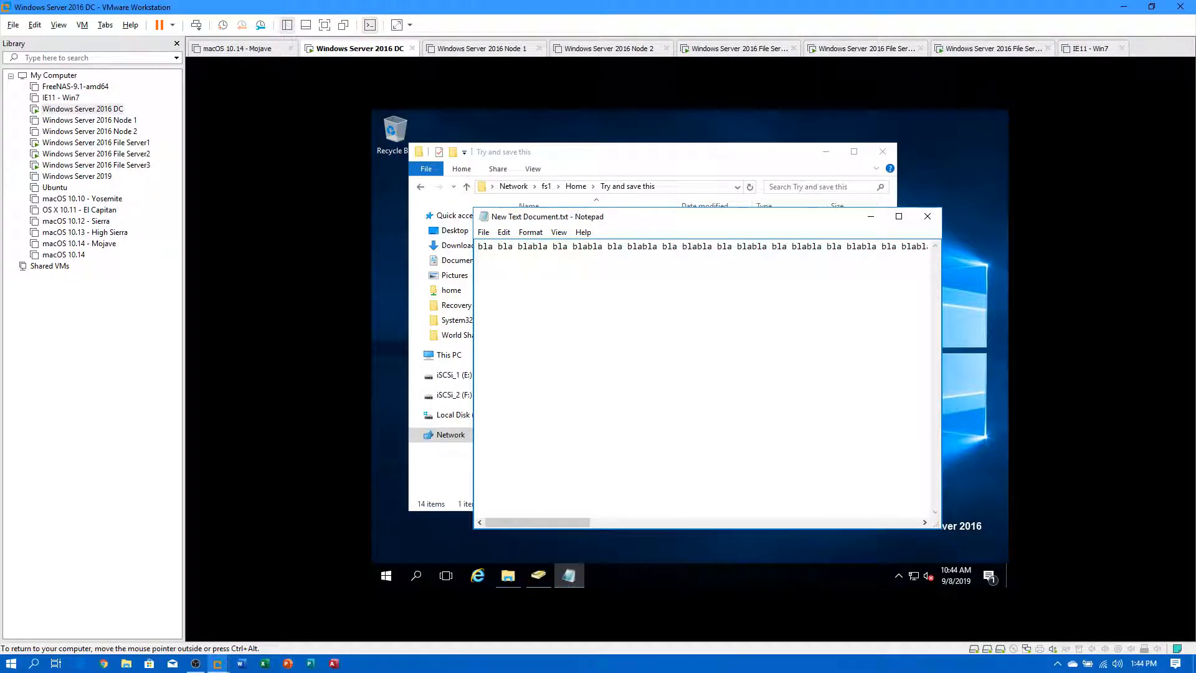
{"action": "left_click", "coordinate": [531, 232]}
{"action": "left_click", "coordinate": [552, 248]}
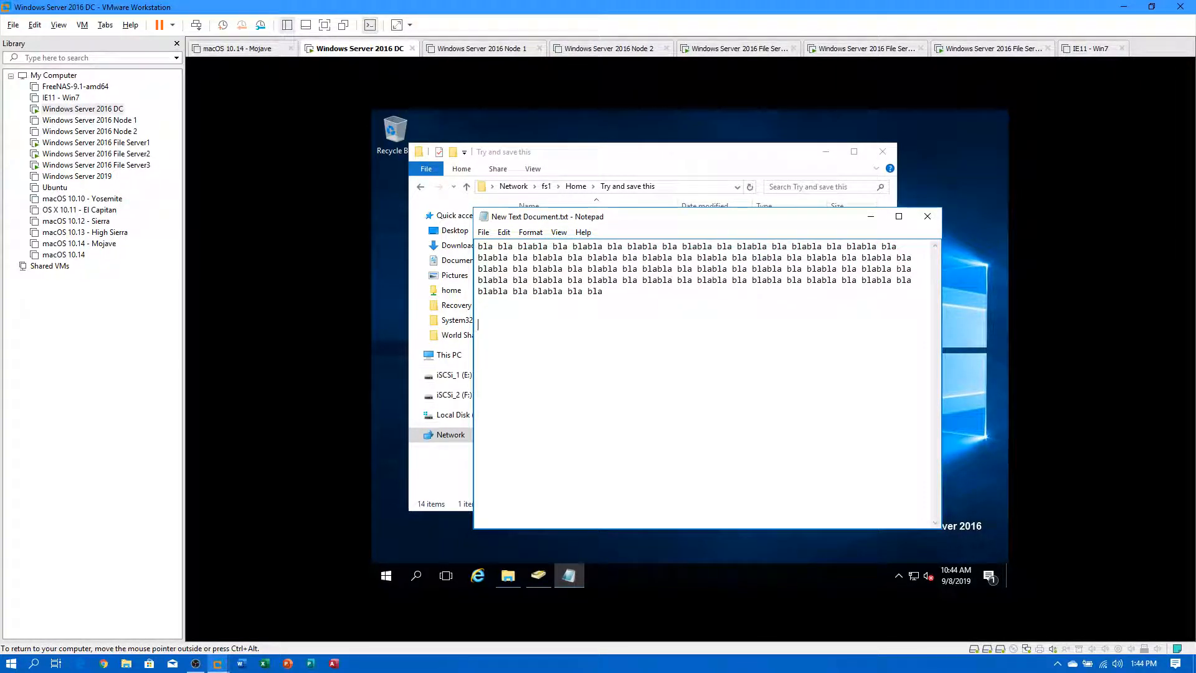
Add the line 'im going to add my data', save the file, and close Notepad.
{"action": "key", "text": "BackSpace"}
{"action": "key", "text": "BackSpace"}
{"action": "key", "text": "BackSpace"}
{"action": "key", "text": "BackSpace"}
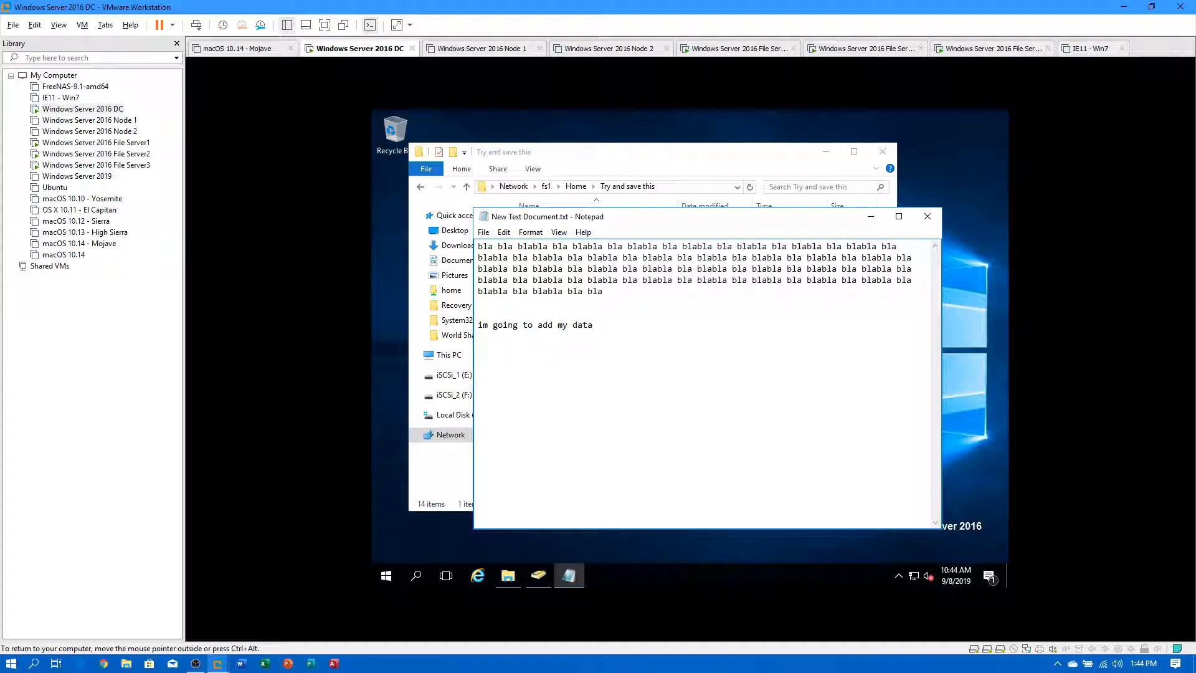
{"action": "left_click", "coordinate": [484, 233]}
{"action": "left_click", "coordinate": [502, 273]}
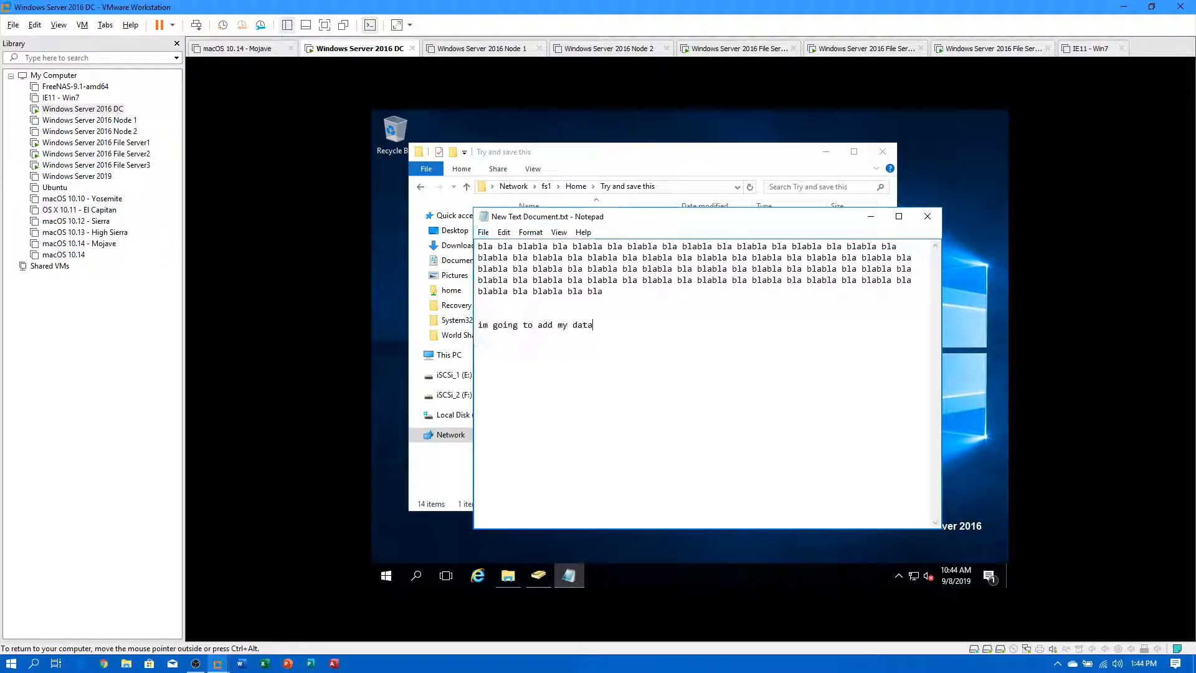
{"action": "left_click", "coordinate": [928, 219]}
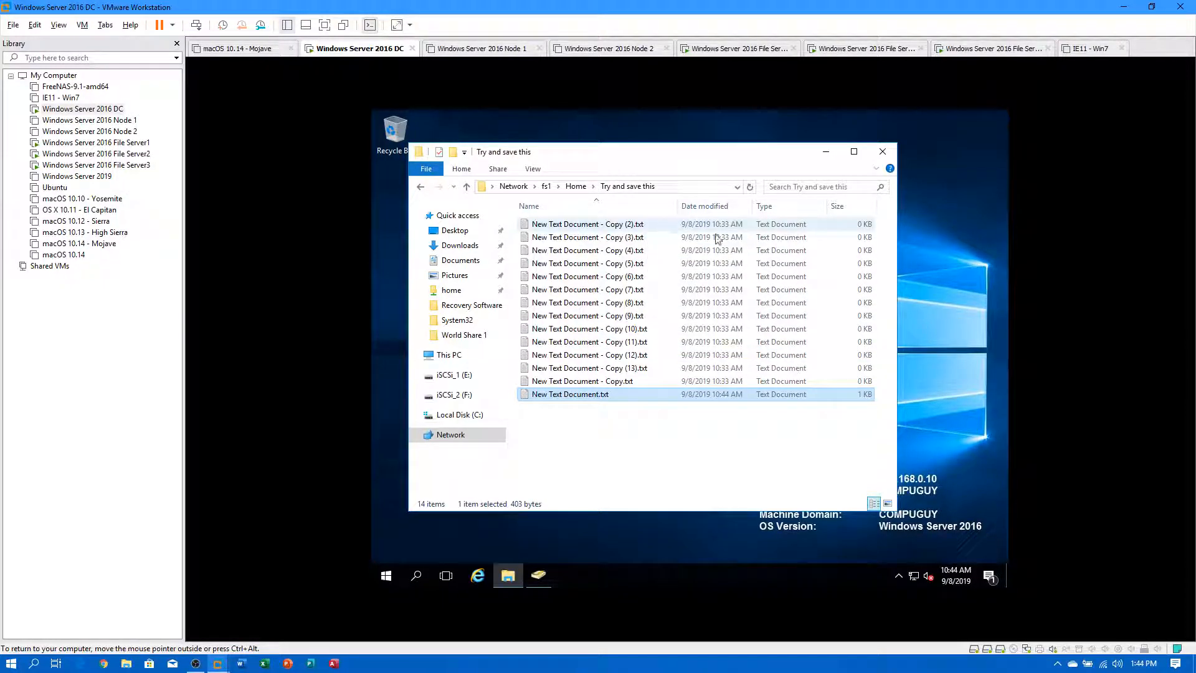
Delete the twelve copy files from the folder.
{"action": "left_click_drag", "start_coordinate": [891, 230], "coordinate": [798, 371]}
{"action": "key", "text": "Delete"}
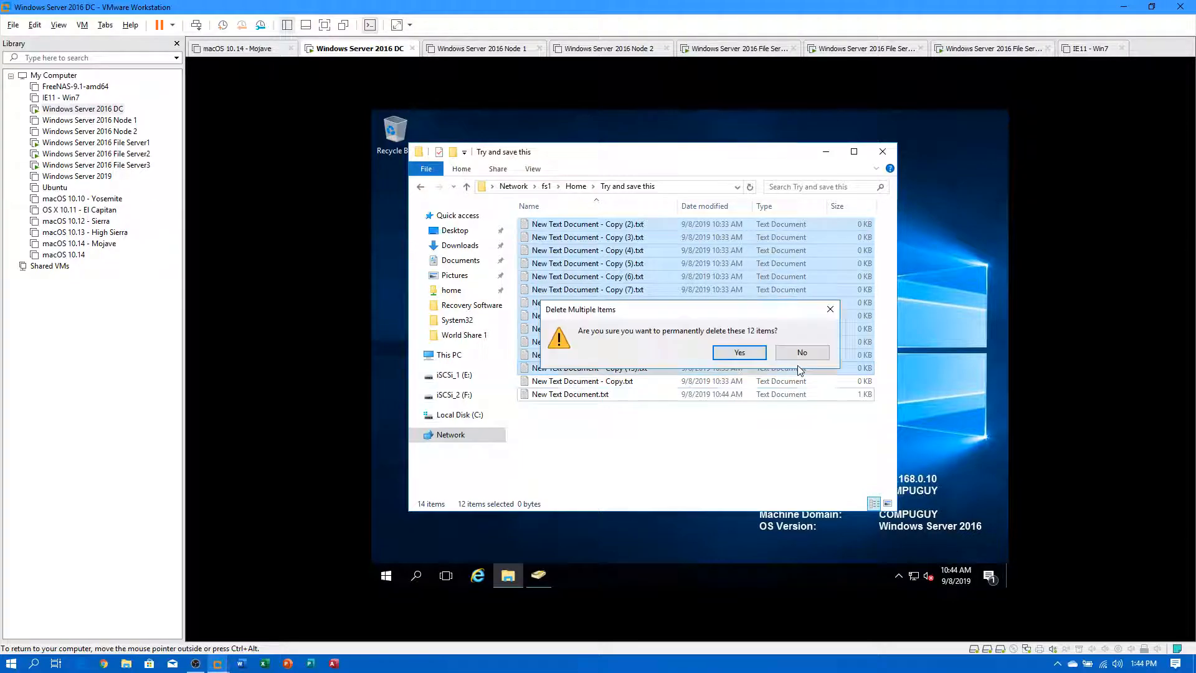
{"action": "left_click", "coordinate": [739, 363]}
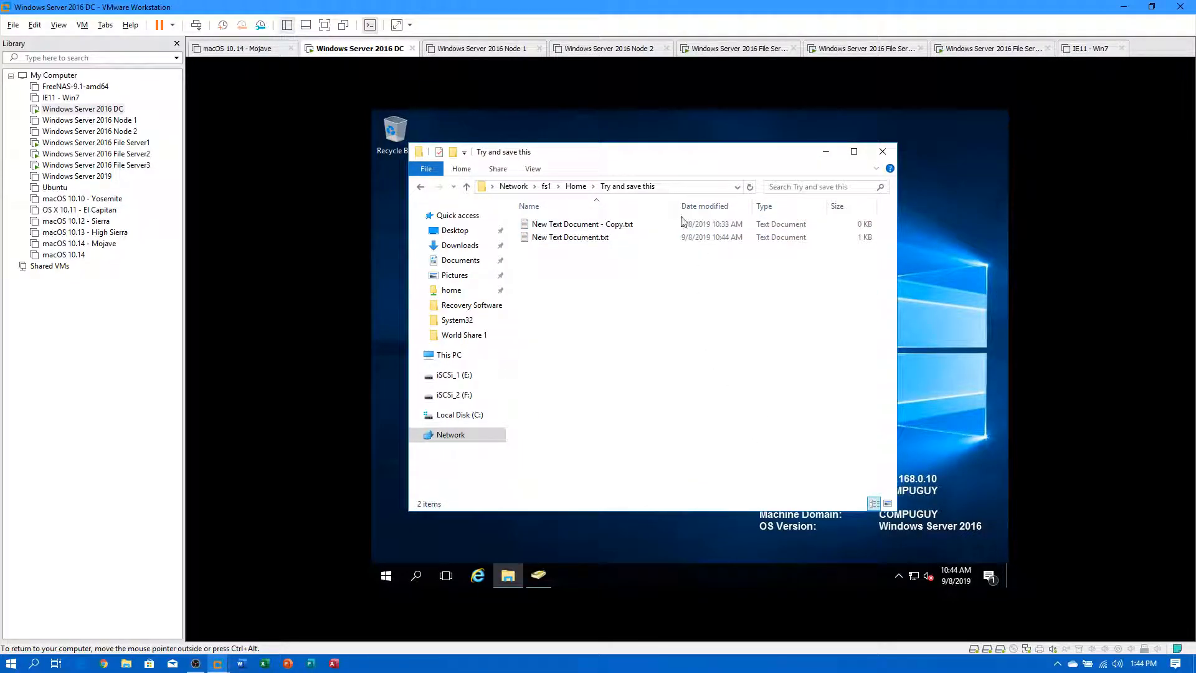
Reopen Try and save this, check New Text Document.txt in Notepad, and glance at its properties.
{"action": "left_click", "coordinate": [575, 186]}
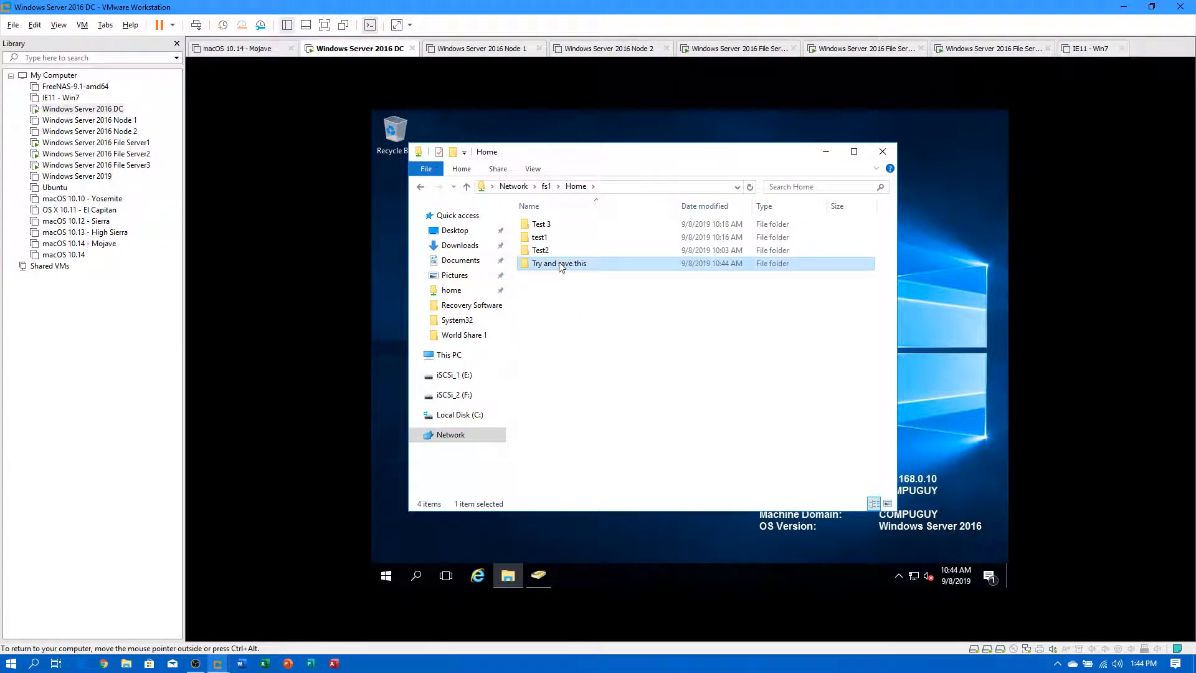
{"action": "double_click", "coordinate": [562, 267]}
{"action": "double_click", "coordinate": [566, 238]}
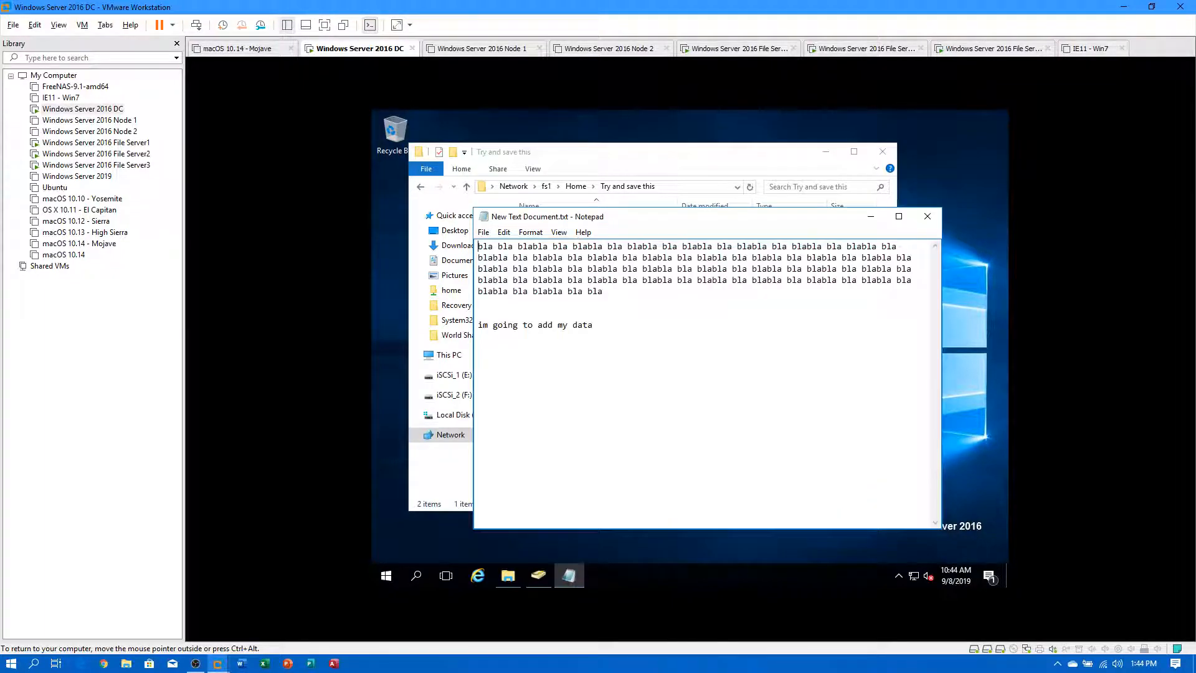
{"action": "left_click", "coordinate": [928, 217]}
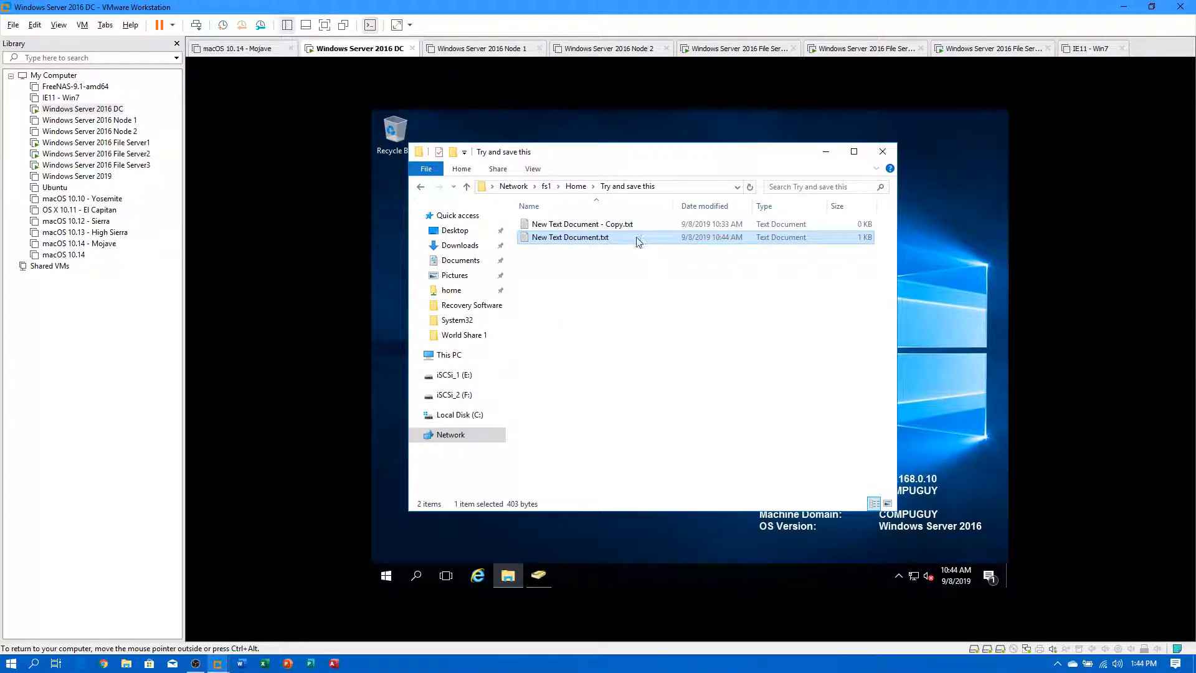
{"action": "right_click", "coordinate": [605, 243]}
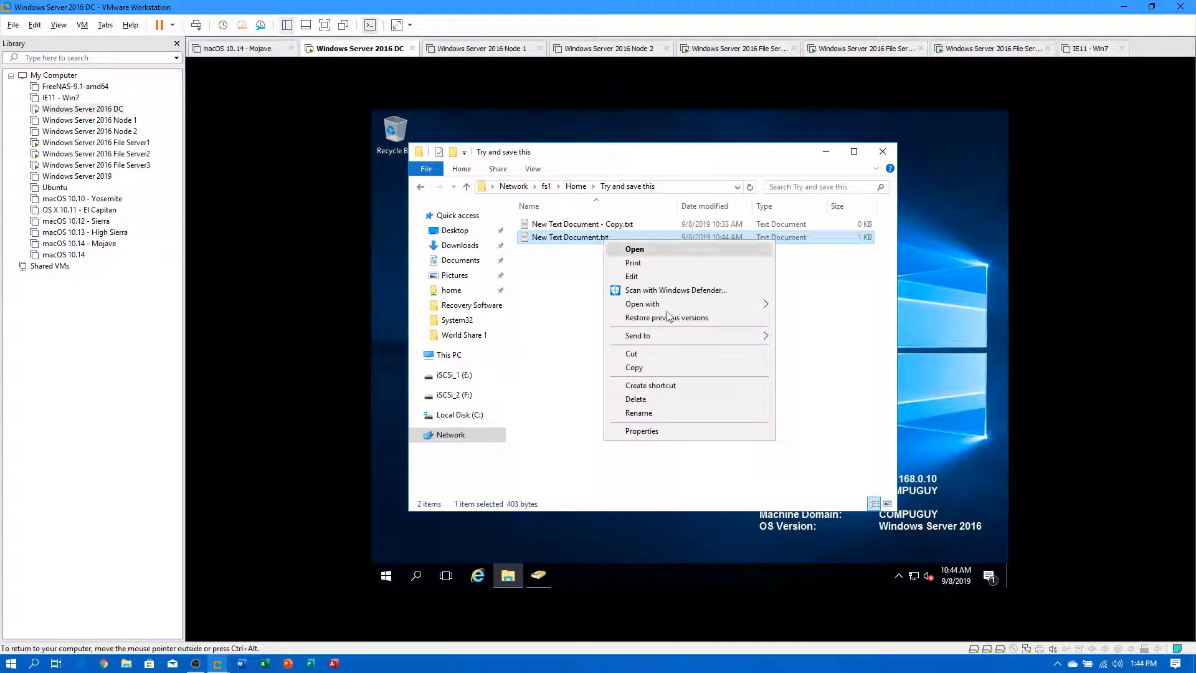
{"action": "left_click", "coordinate": [663, 431]}
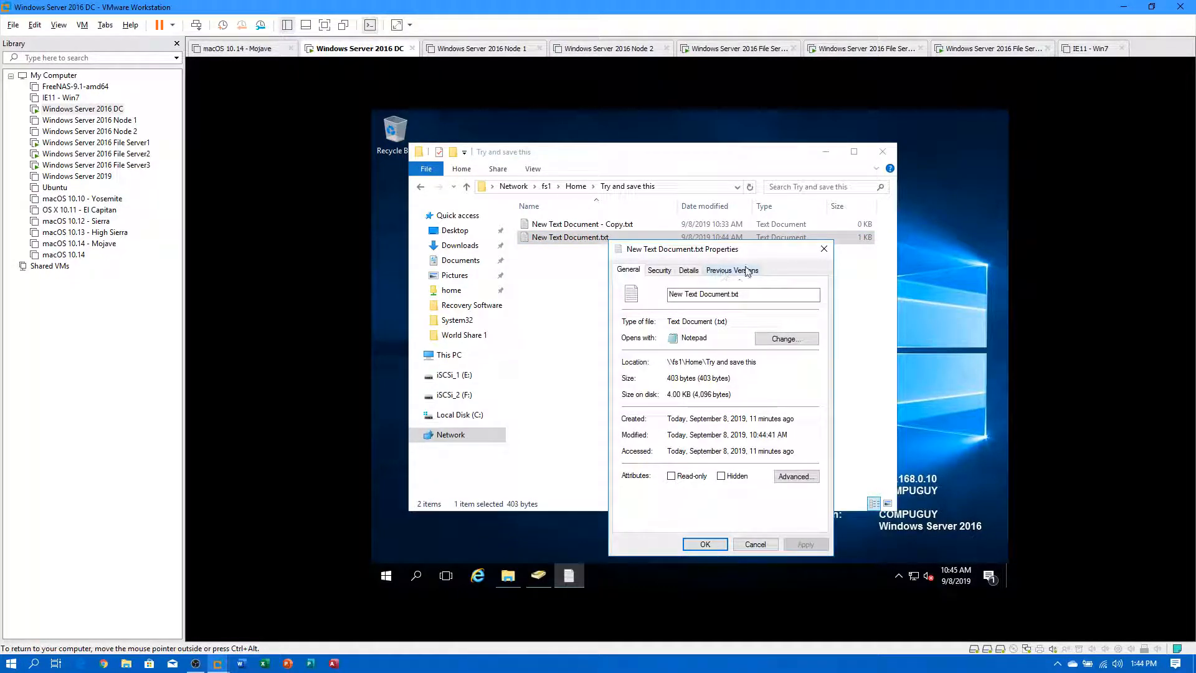
{"action": "left_click", "coordinate": [824, 249]}
Restore New Text Document.txt from its 10:38 previous version after previewing it.
{"action": "right_click", "coordinate": [585, 232]}
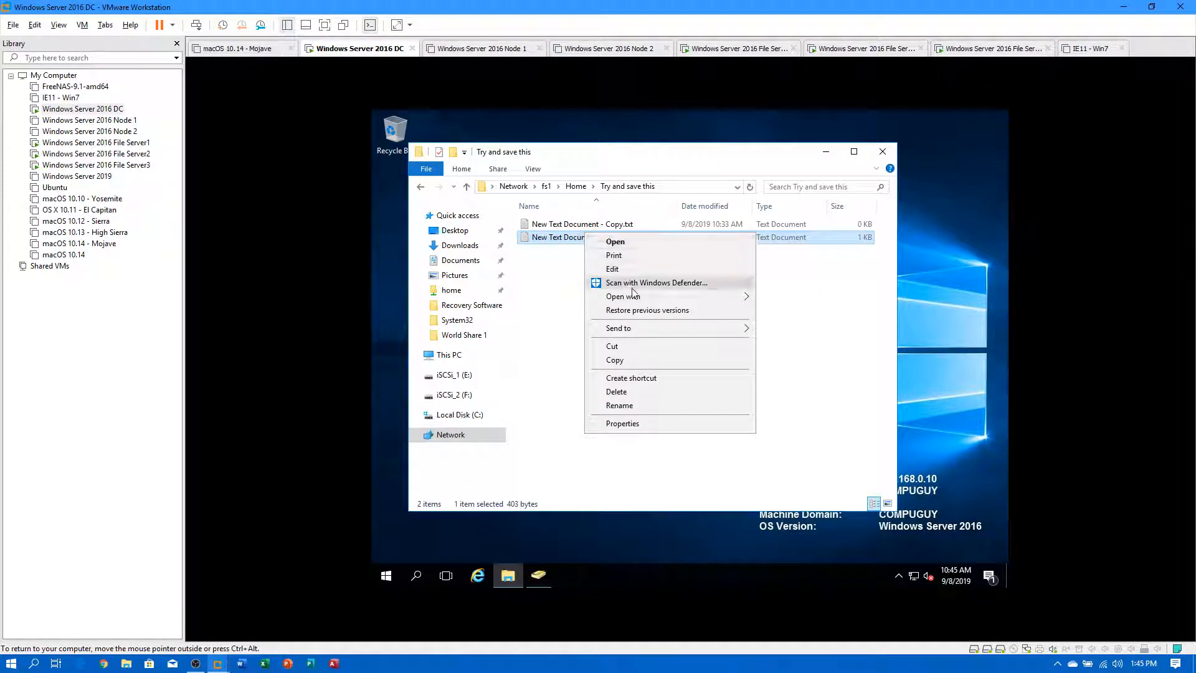
{"action": "left_click", "coordinate": [633, 311]}
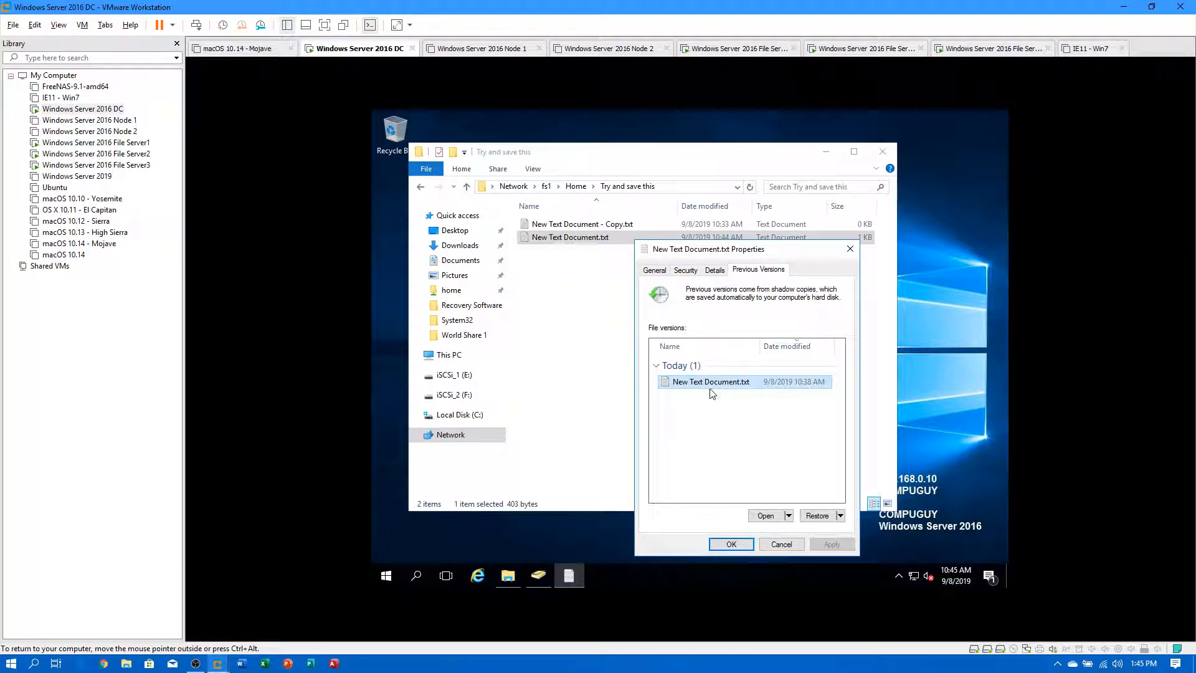
{"action": "left_click", "coordinate": [767, 520]}
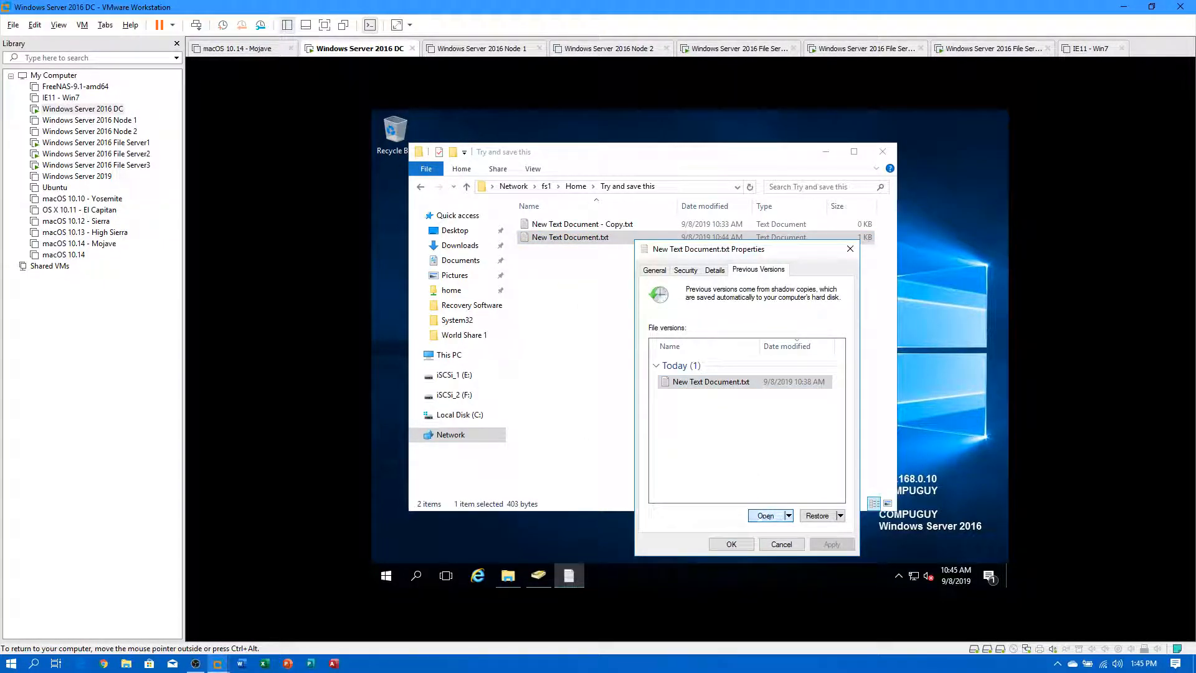
{"action": "left_click", "coordinate": [928, 216]}
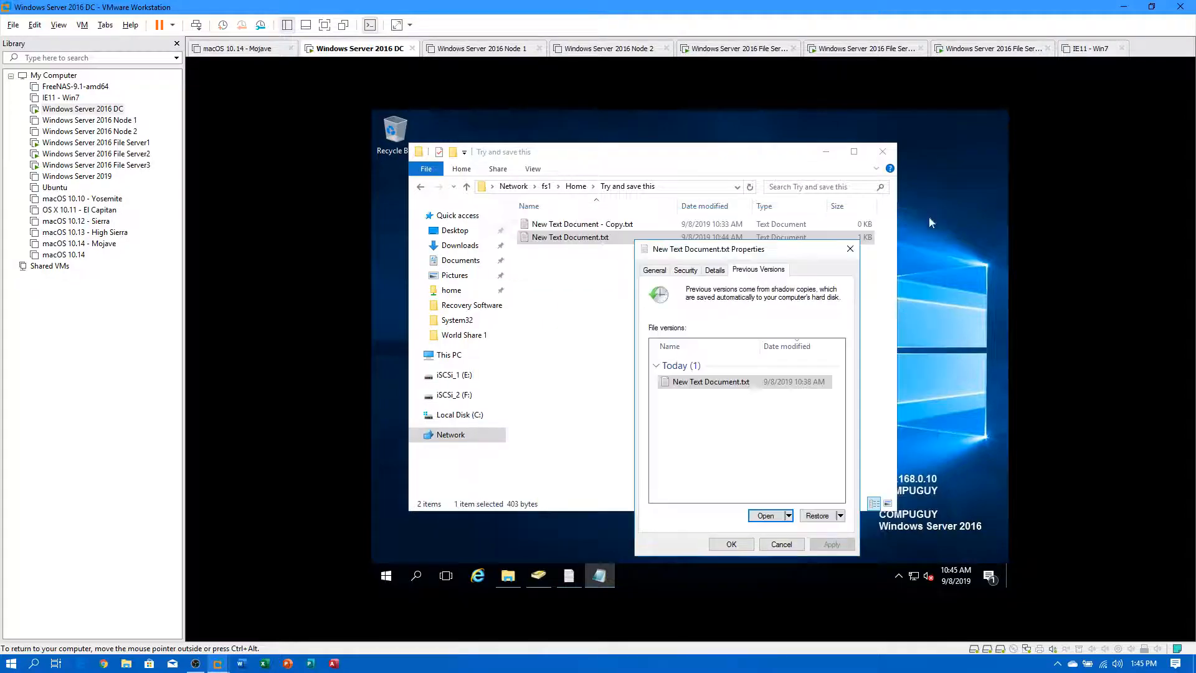
{"action": "left_click", "coordinate": [824, 515]}
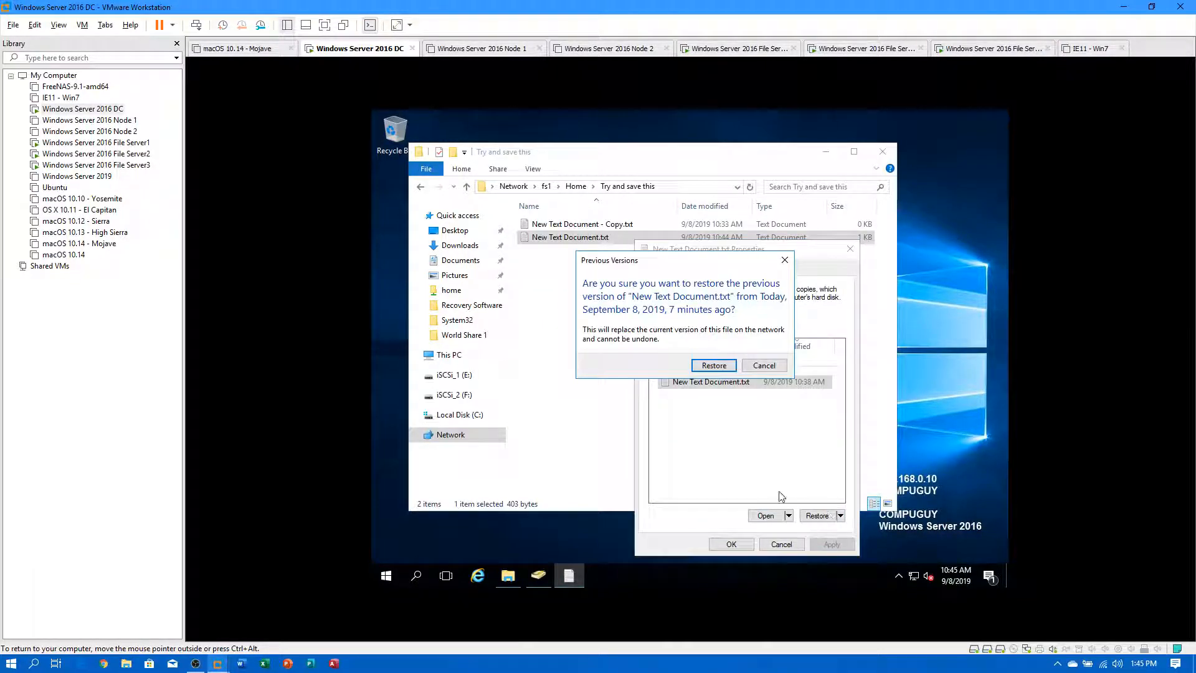
{"action": "left_click", "coordinate": [713, 363]}
{"action": "left_click", "coordinate": [782, 340]}
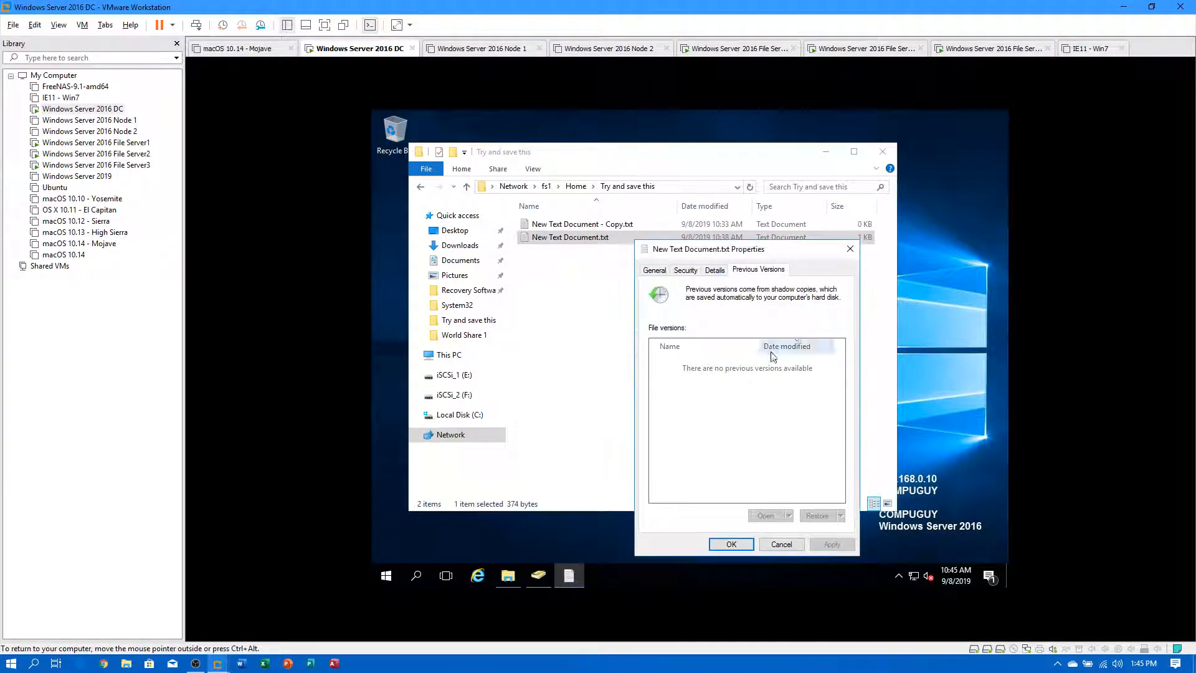
{"action": "left_click", "coordinate": [732, 544]}
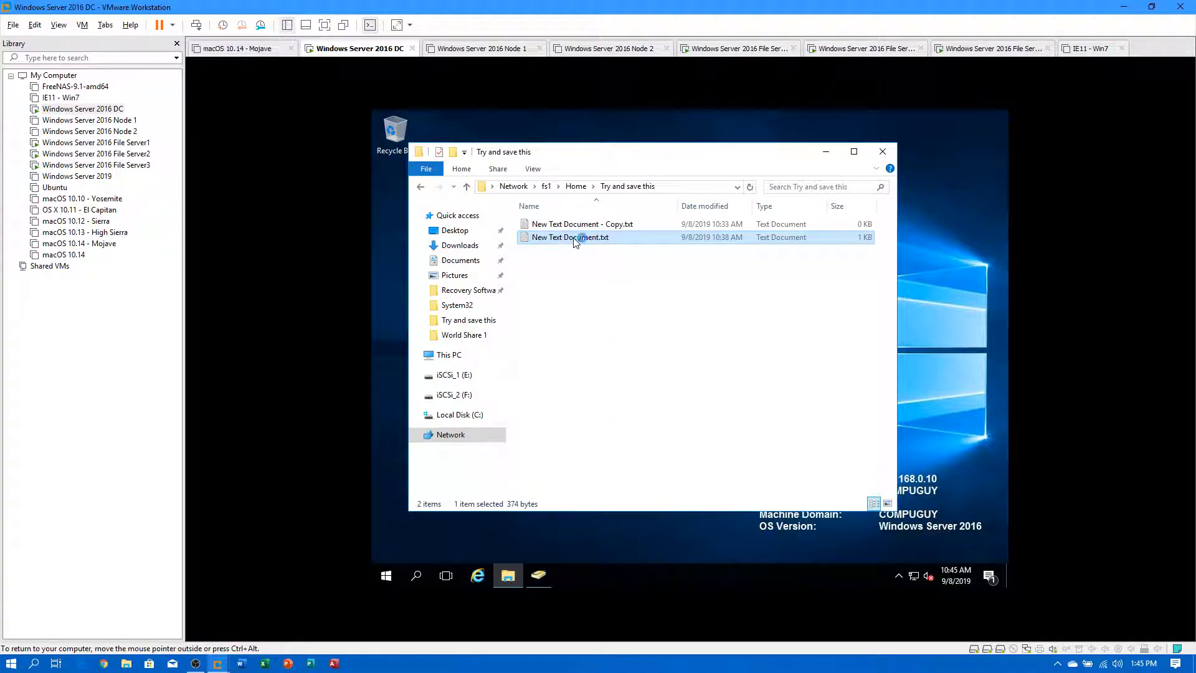
Open the restored New Text Document.txt in Notepad and save it.
{"action": "left_click", "coordinate": [925, 215]}
{"action": "right_click", "coordinate": [603, 241]}
{"action": "left_click", "coordinate": [603, 245]}
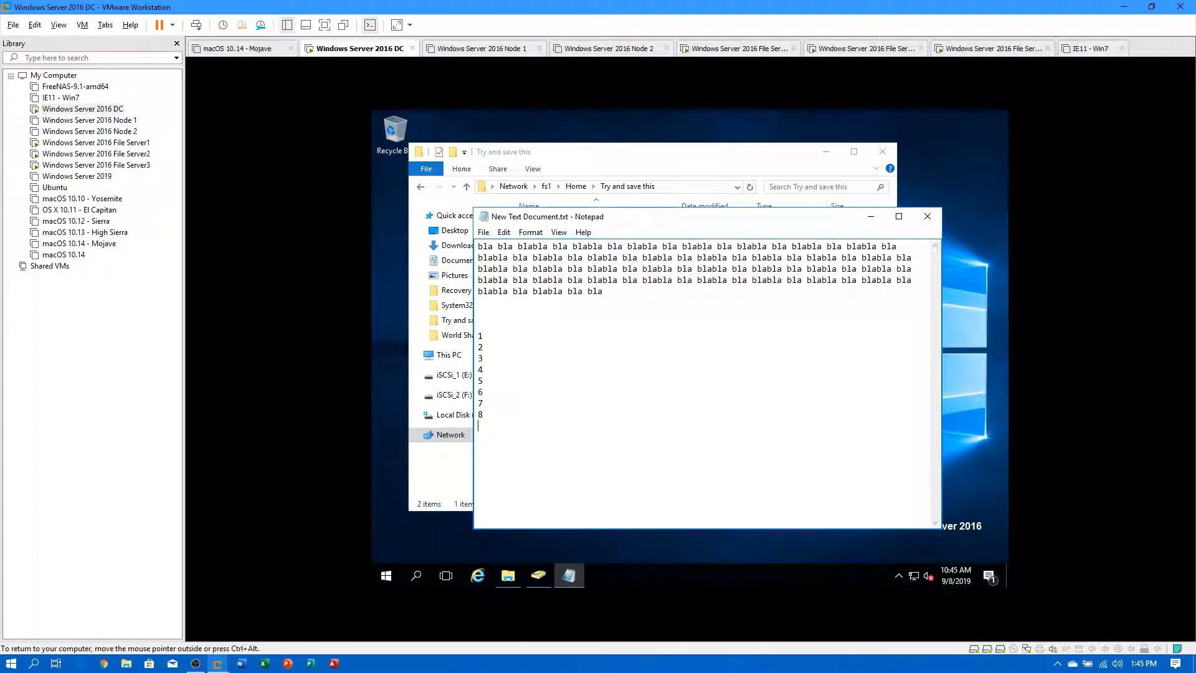
{"action": "left_click", "coordinate": [483, 231]}
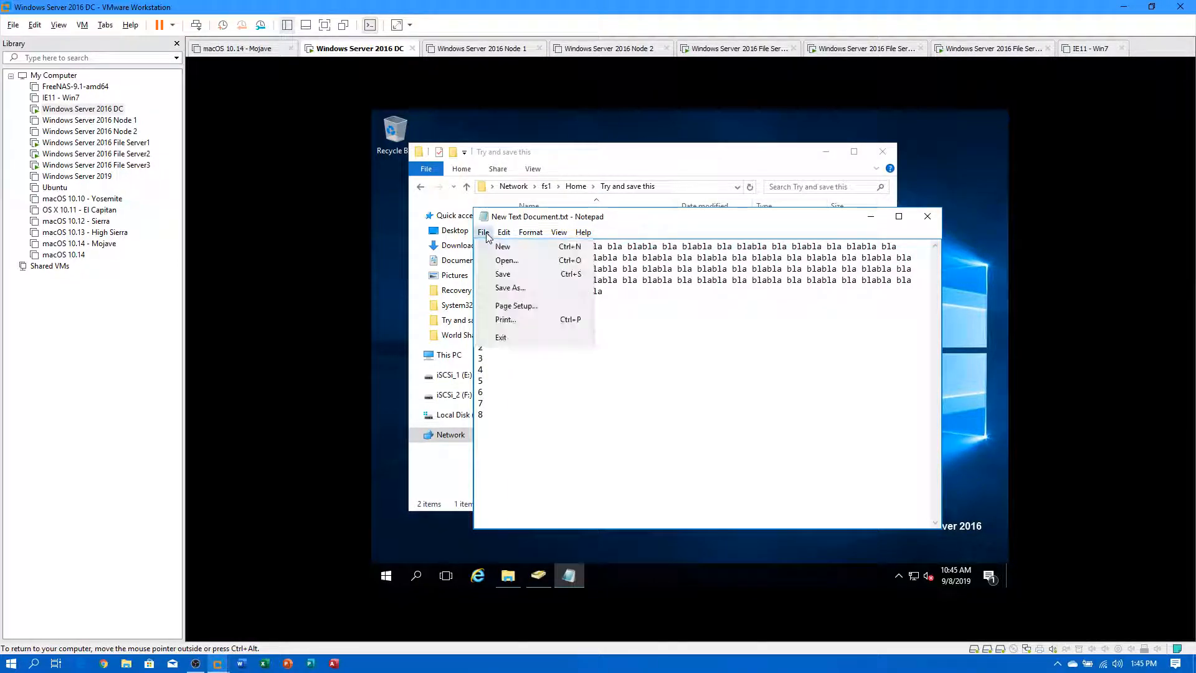
{"action": "left_click", "coordinate": [501, 271]}
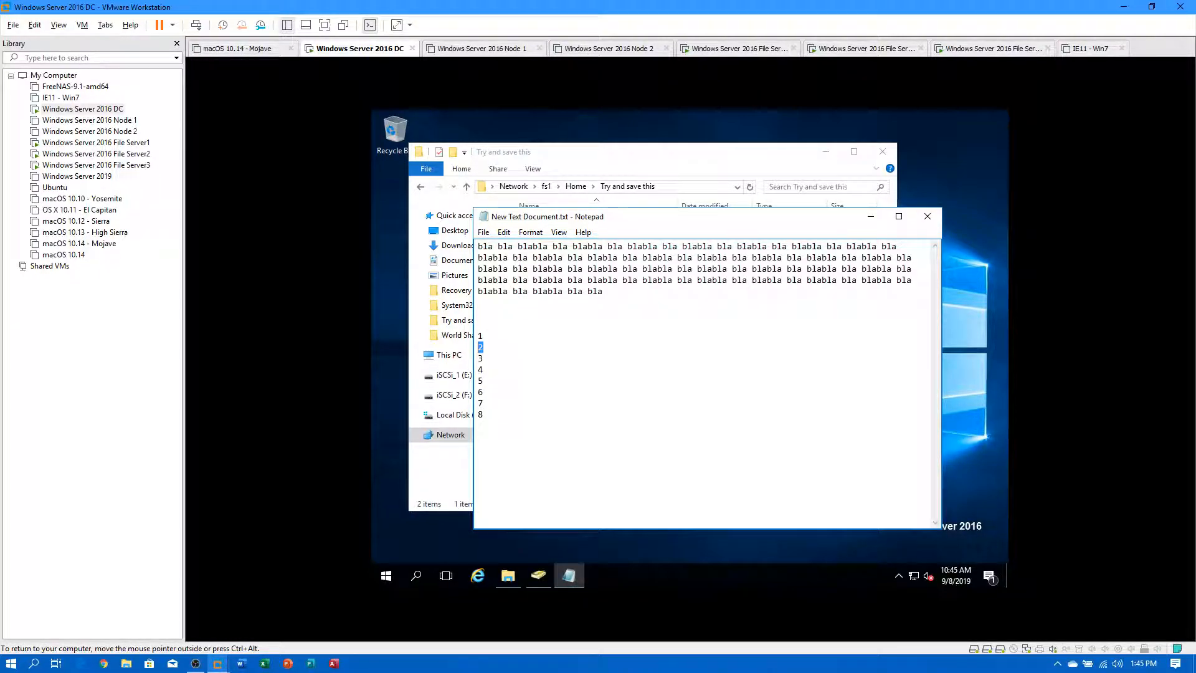
Edit the number lines (5, 3, 8, 5, 6, 94, 832, 2, 222222), save, and close Notepad.
{"action": "type", "text": "5"}
{"action": "key", "text": "Down"}
{"action": "key", "text": "Down"}
{"action": "key", "text": "Down"}
{"action": "type", "text": "32 2 2"}
{"action": "key", "text": "Return"}
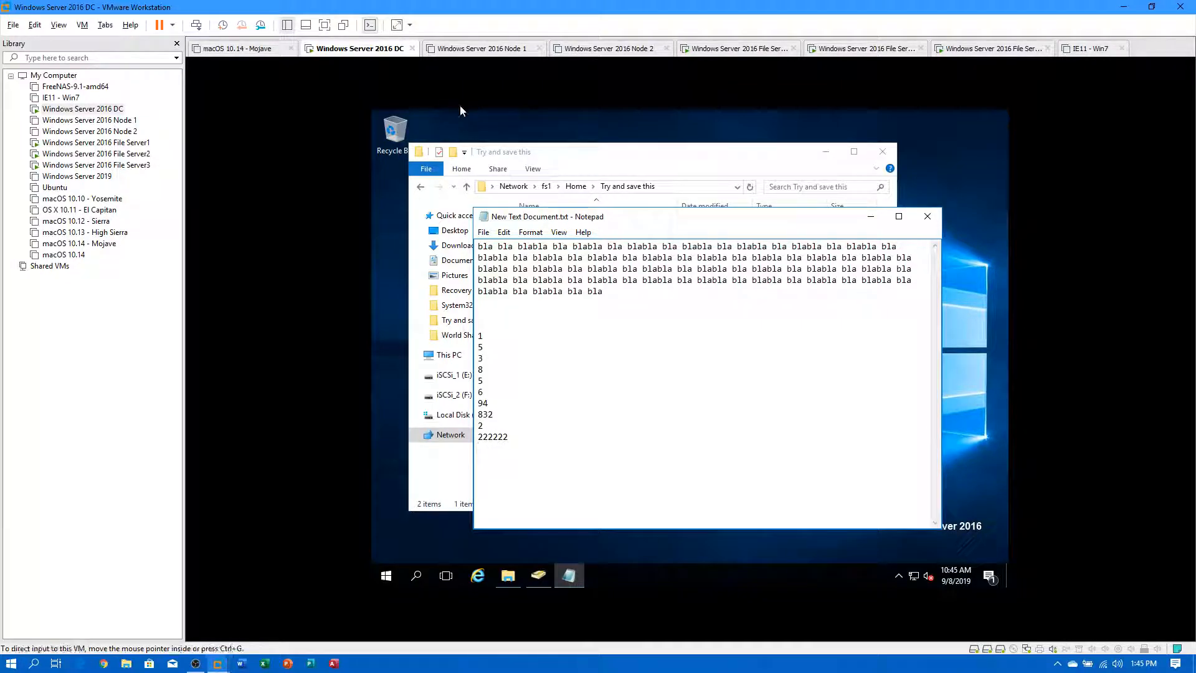
{"action": "left_click", "coordinate": [484, 232]}
{"action": "left_click", "coordinate": [502, 274]}
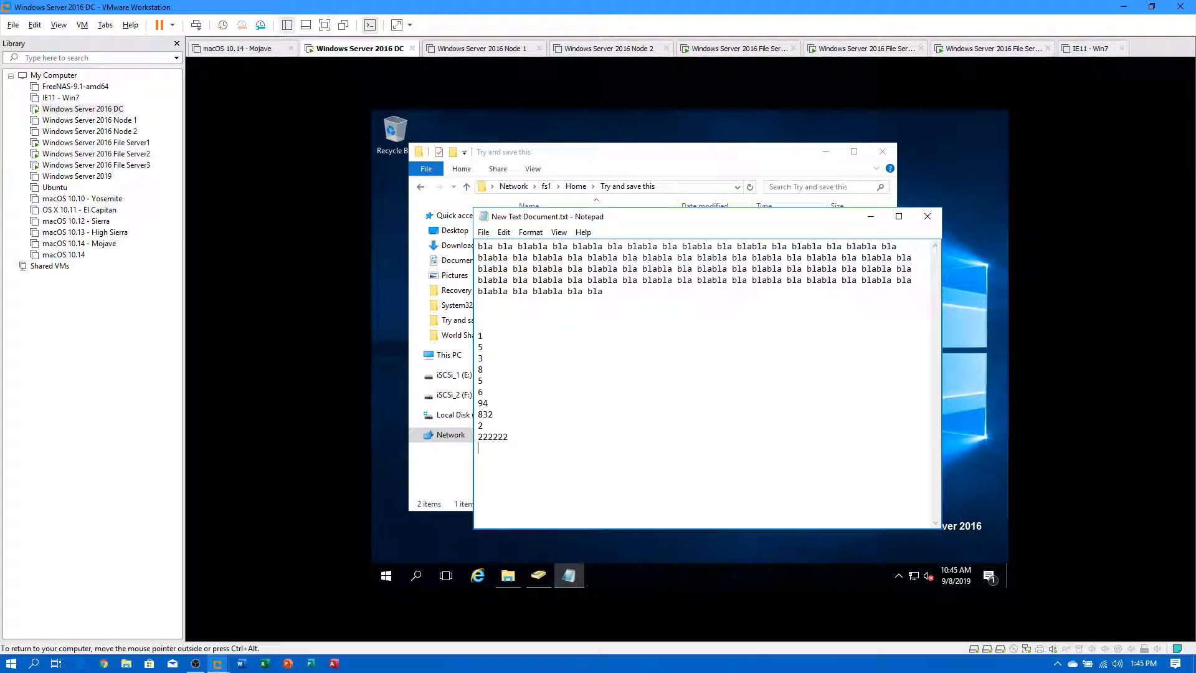
{"action": "left_click", "coordinate": [926, 216]}
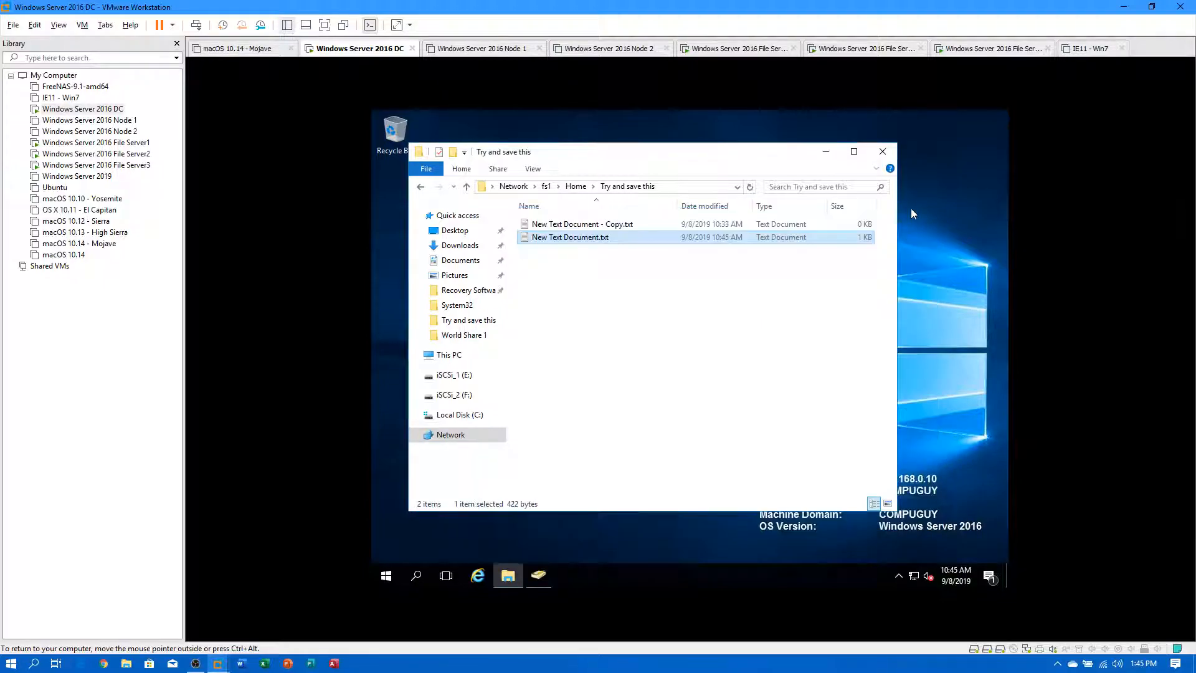
Preview New Text Document.txt's earlier version, then cancel the properties dialog.
{"action": "right_click", "coordinate": [560, 238]}
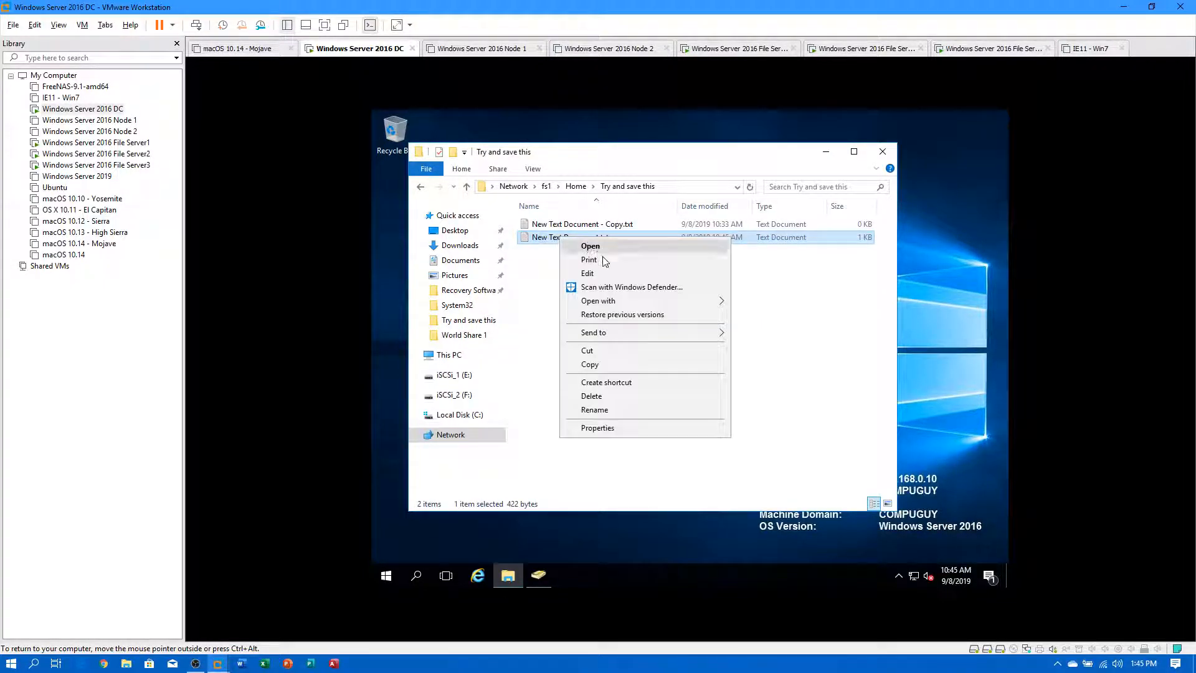
{"action": "left_click", "coordinate": [623, 314]}
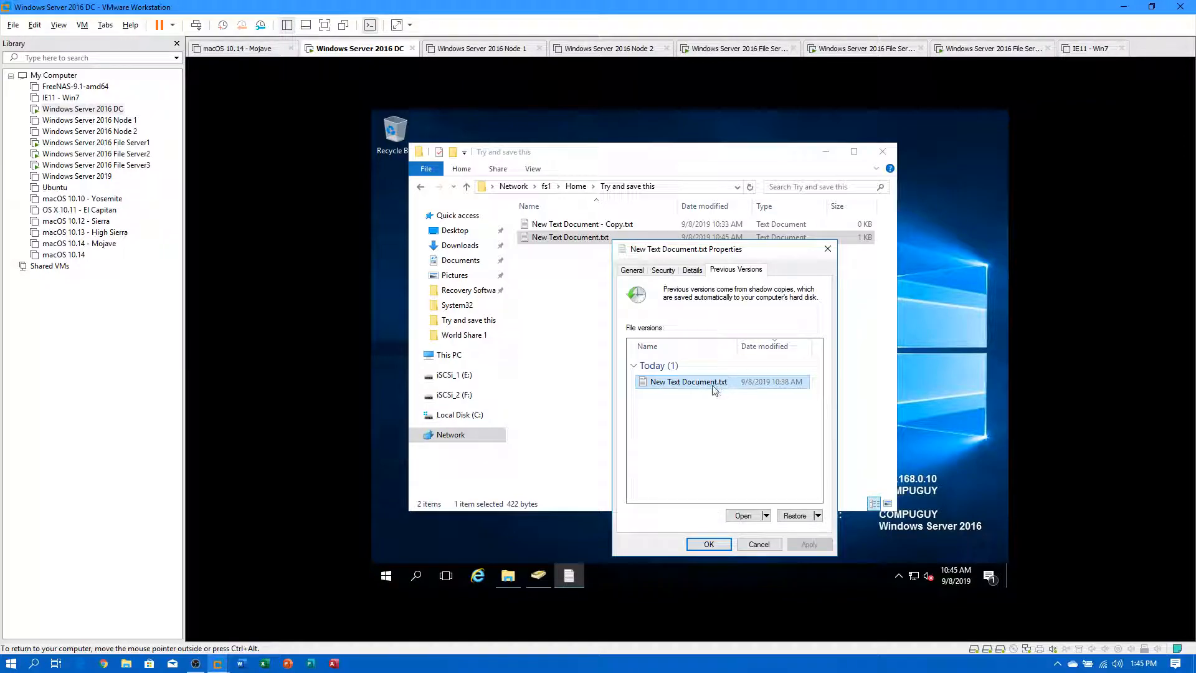
{"action": "double_click", "coordinate": [650, 383]}
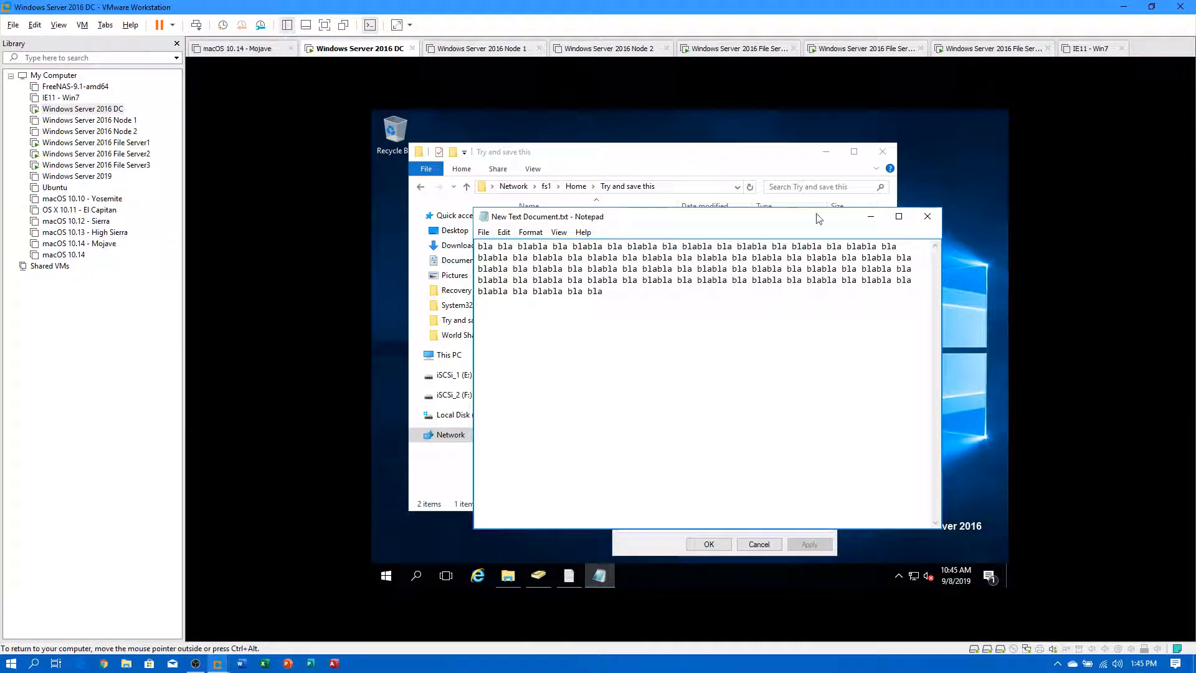
{"action": "left_click", "coordinate": [928, 218]}
{"action": "left_click", "coordinate": [759, 540]}
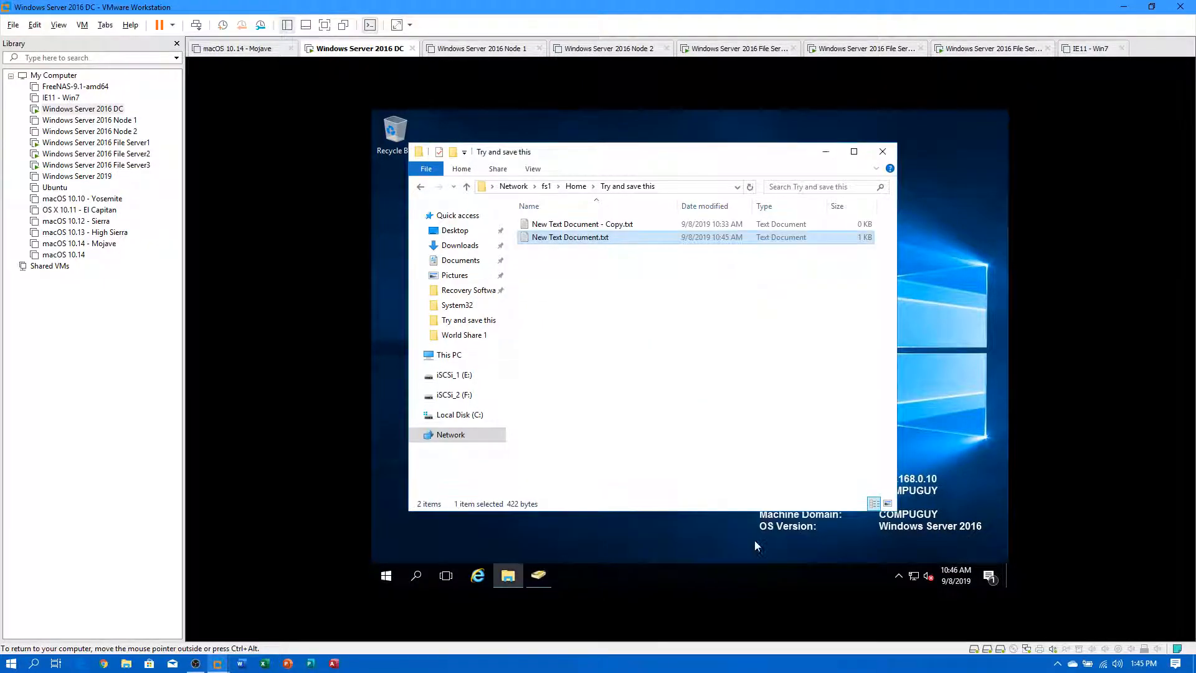
{"action": "right_click", "coordinate": [605, 320]}
{"action": "left_click", "coordinate": [629, 365]}
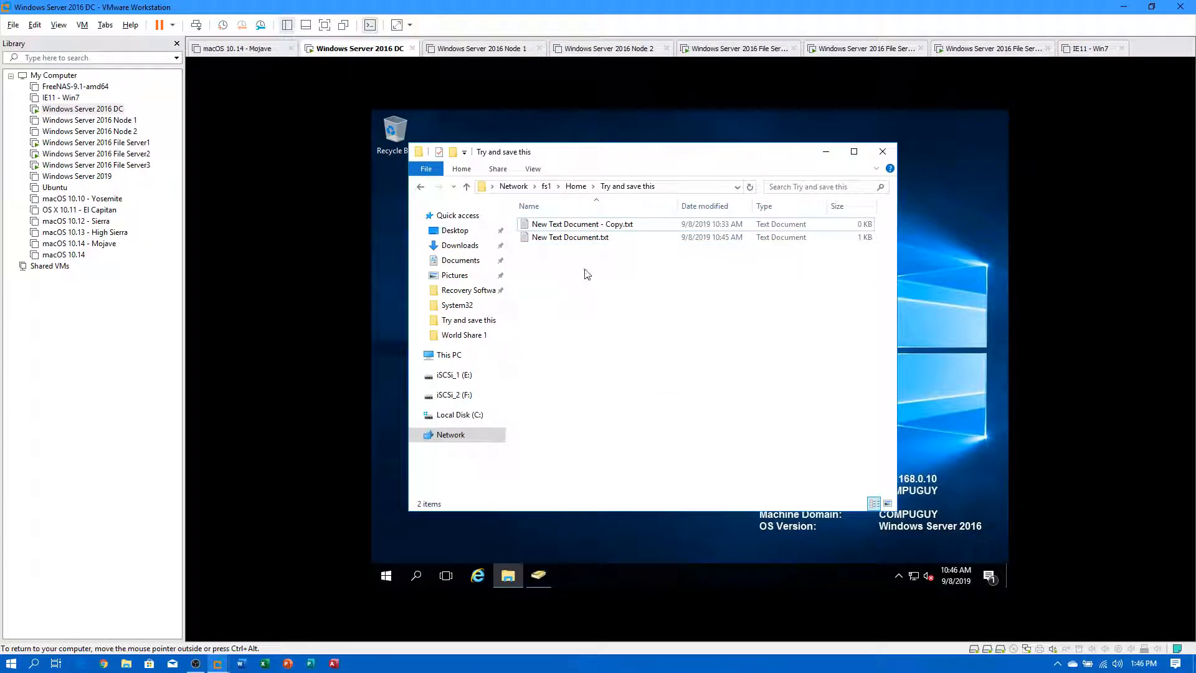
{"action": "right_click", "coordinate": [576, 242]}
{"action": "key", "text": "Return"}
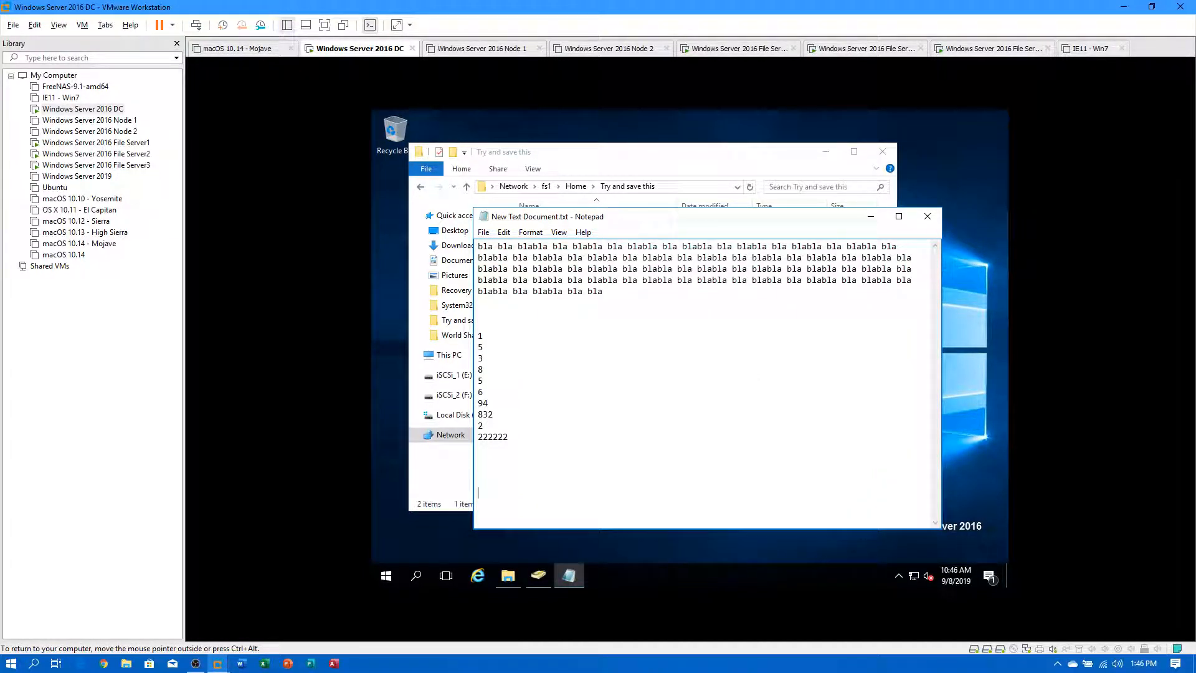
{"action": "type", "text": "979797"}
{"action": "key", "text": "Return"}
{"action": "type", "text": "99999779 this is a "}
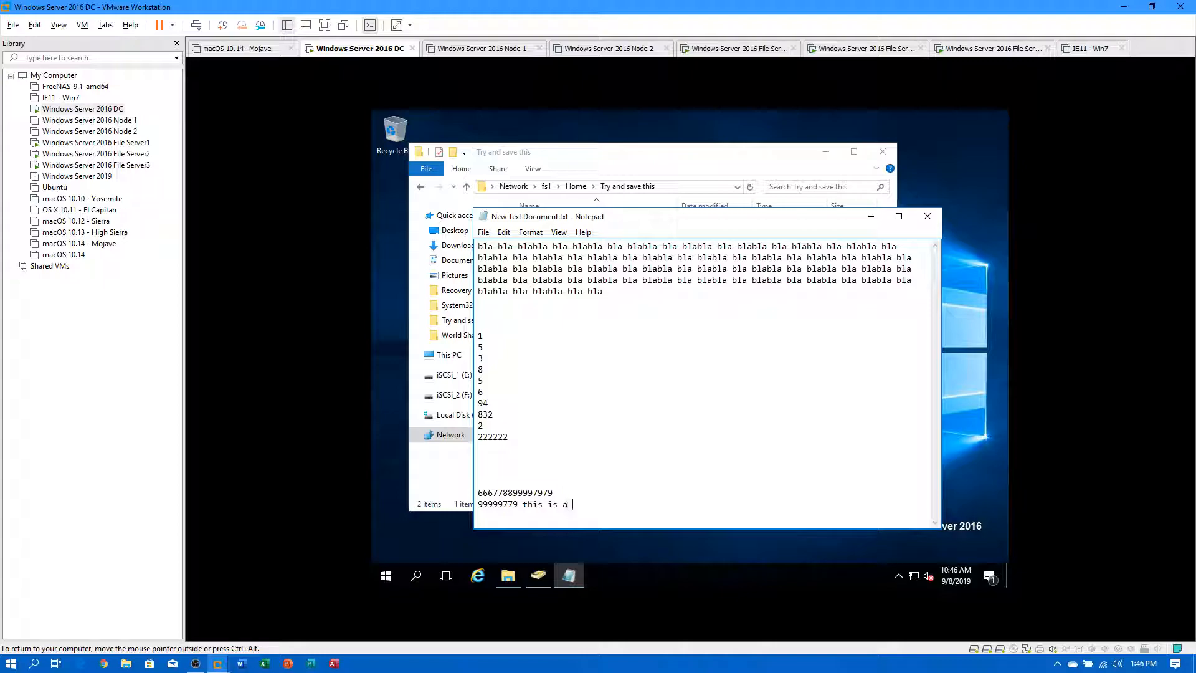
{"action": "type", "text": "tes"}
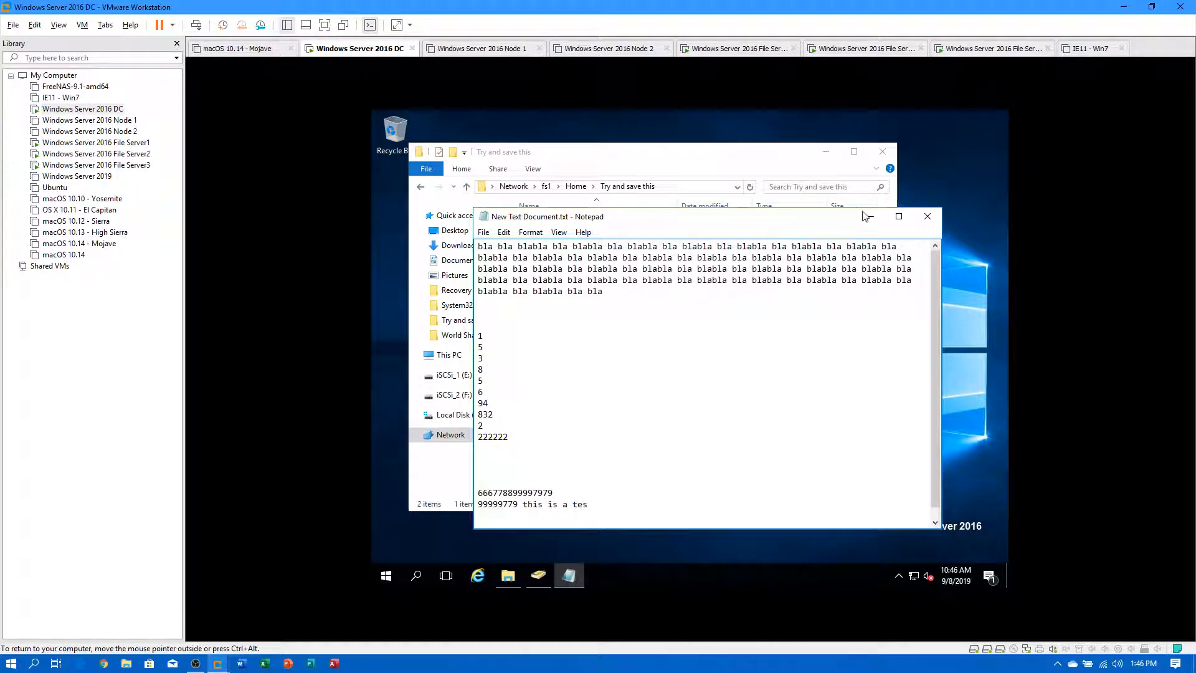
{"action": "left_click", "coordinate": [928, 217]}
{"action": "left_click", "coordinate": [648, 364]}
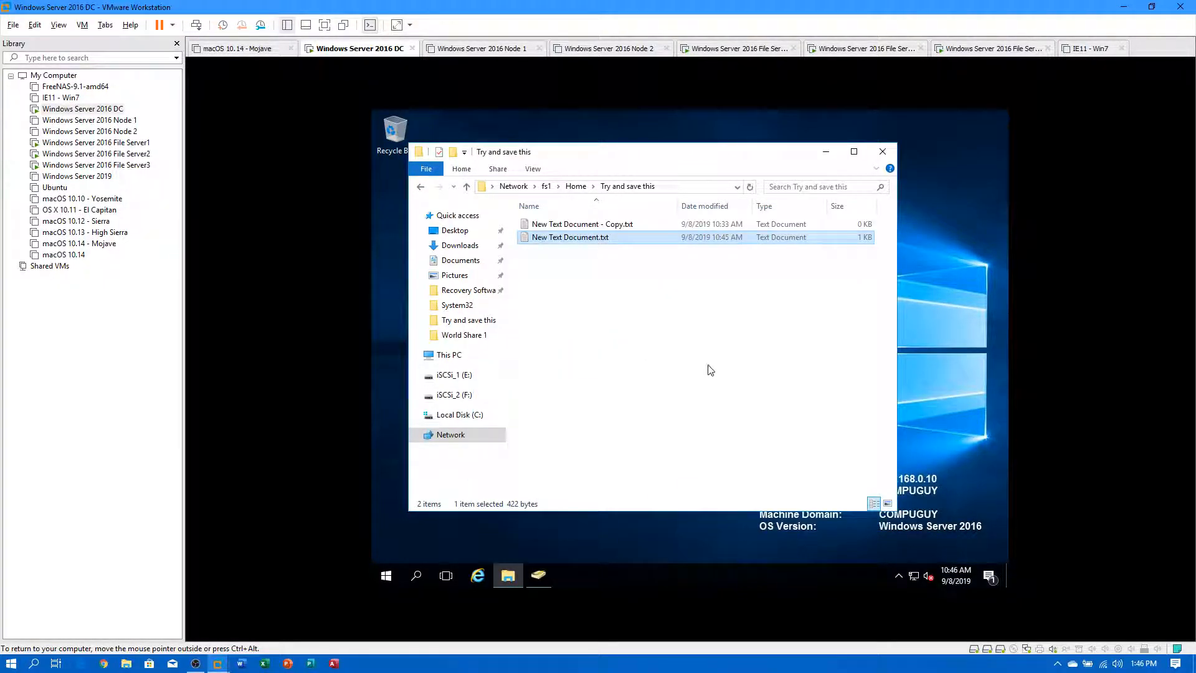
Refresh the folder and preview New Text Document.txt's previous version without restoring.
{"action": "right_click", "coordinate": [627, 346]}
{"action": "left_click", "coordinate": [667, 397]}
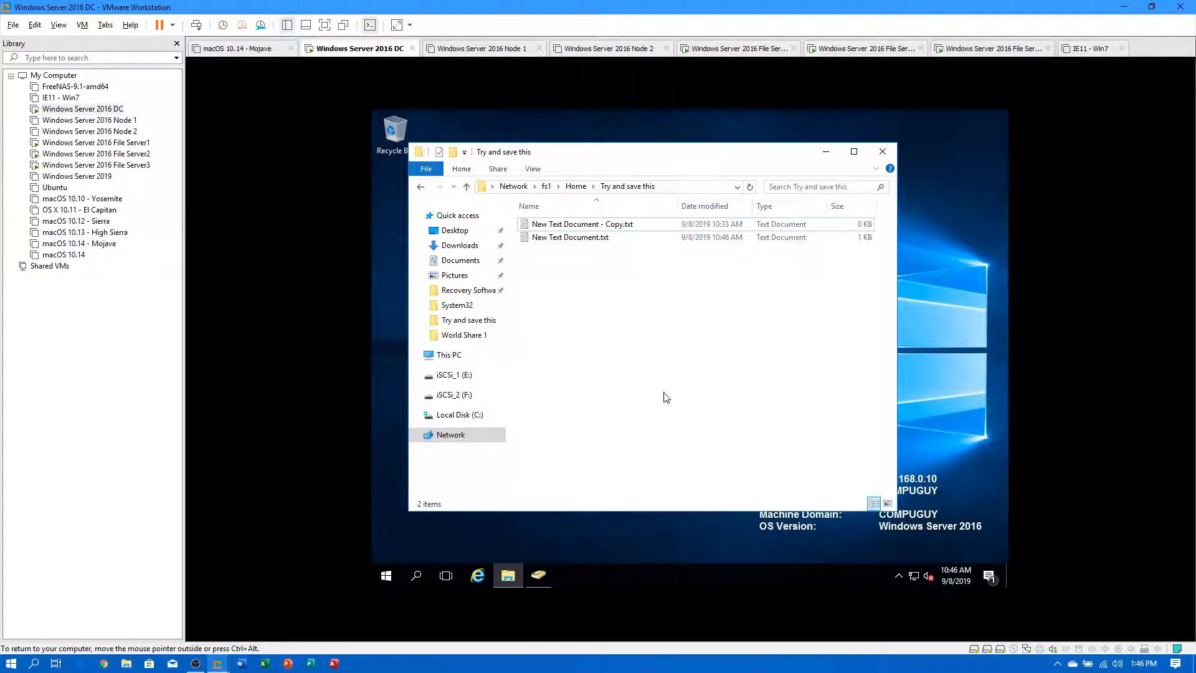
{"action": "right_click", "coordinate": [562, 242]}
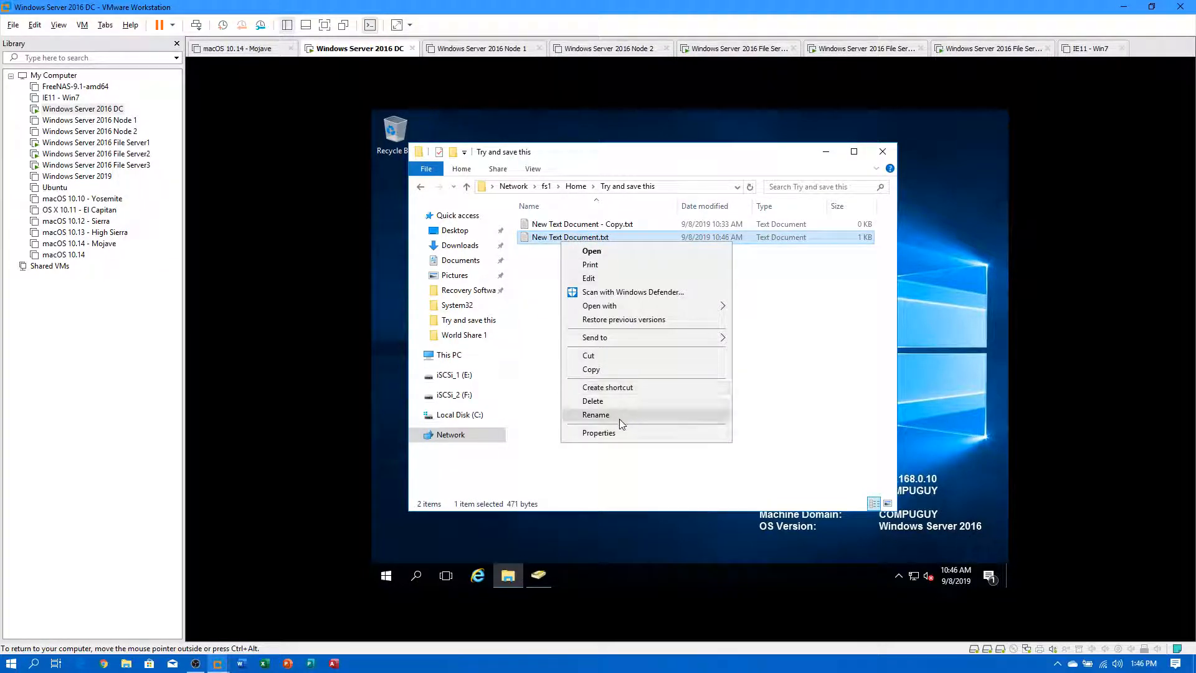
{"action": "left_click", "coordinate": [624, 321]}
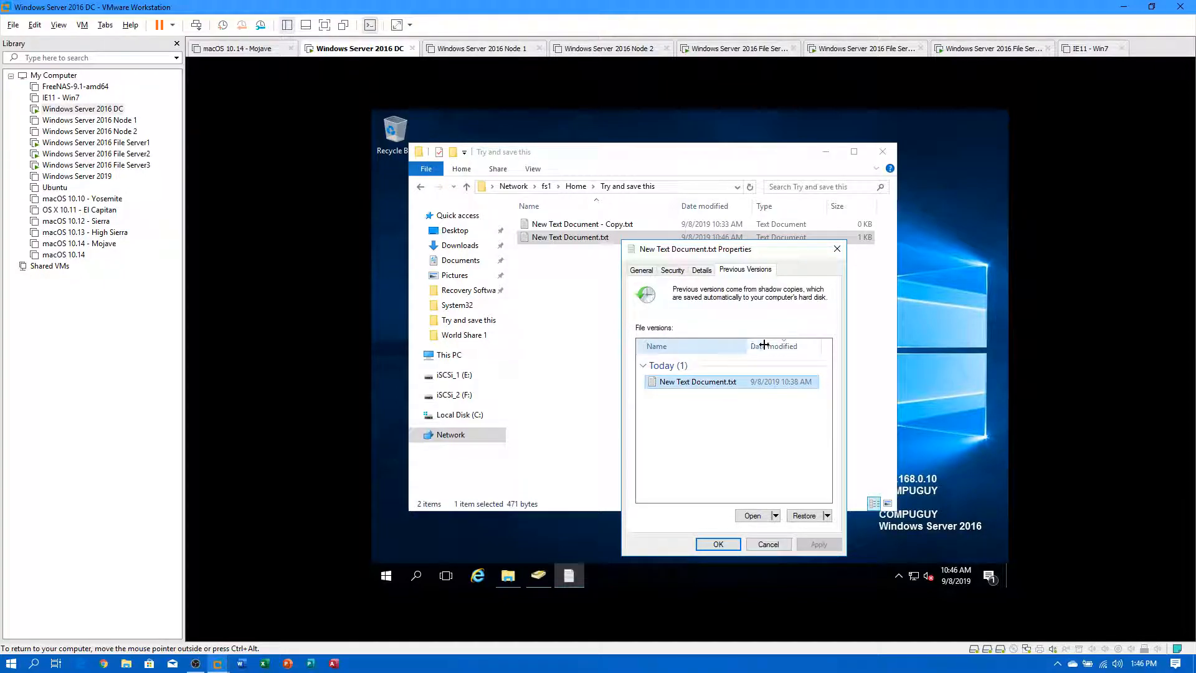
{"action": "left_click_drag", "start_coordinate": [754, 345], "coordinate": [800, 346]}
{"action": "double_click", "coordinate": [734, 382]}
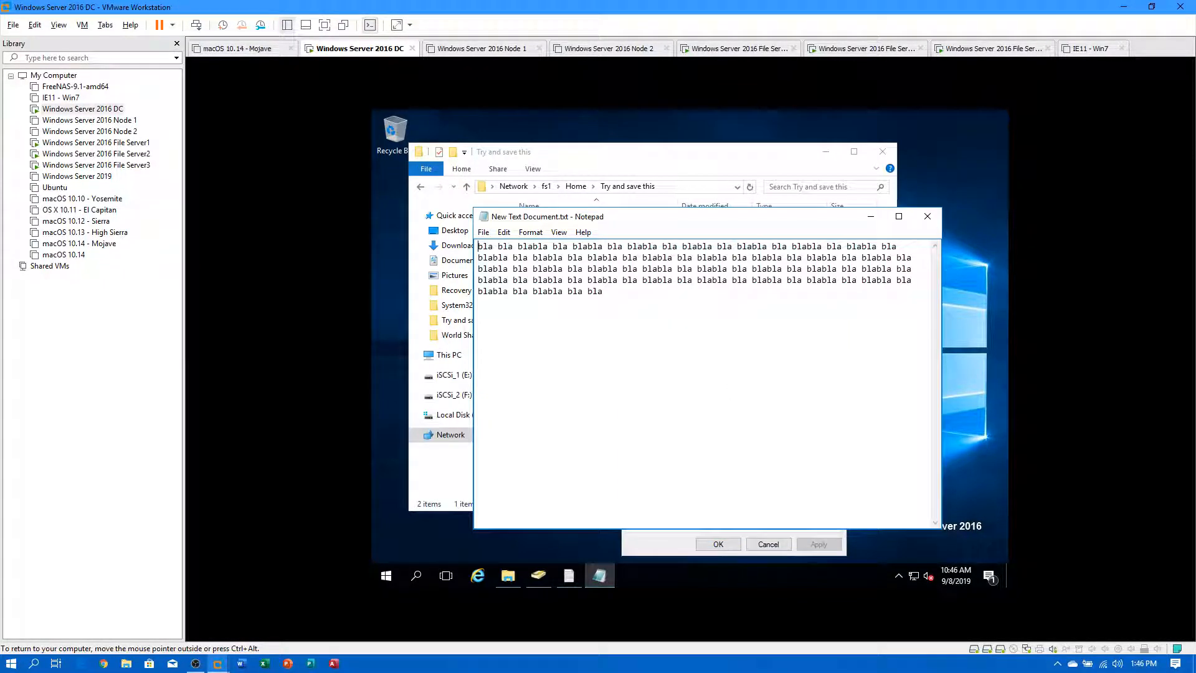
{"action": "left_click", "coordinate": [928, 217]}
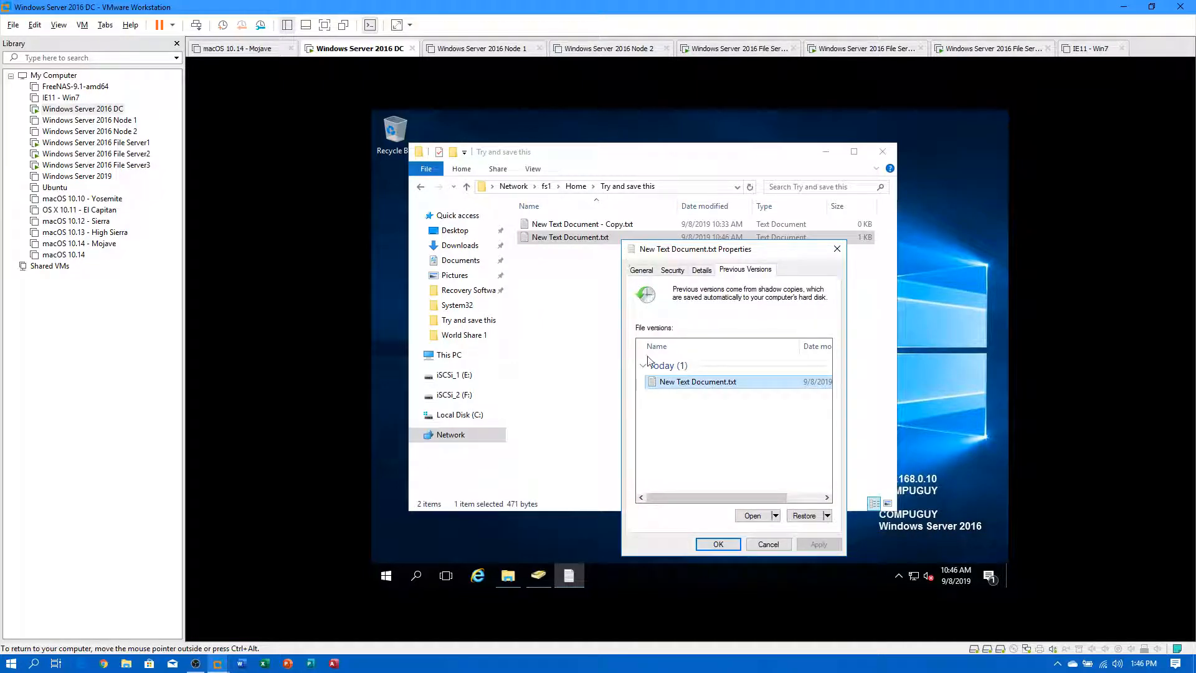
{"action": "left_click", "coordinate": [768, 546]}
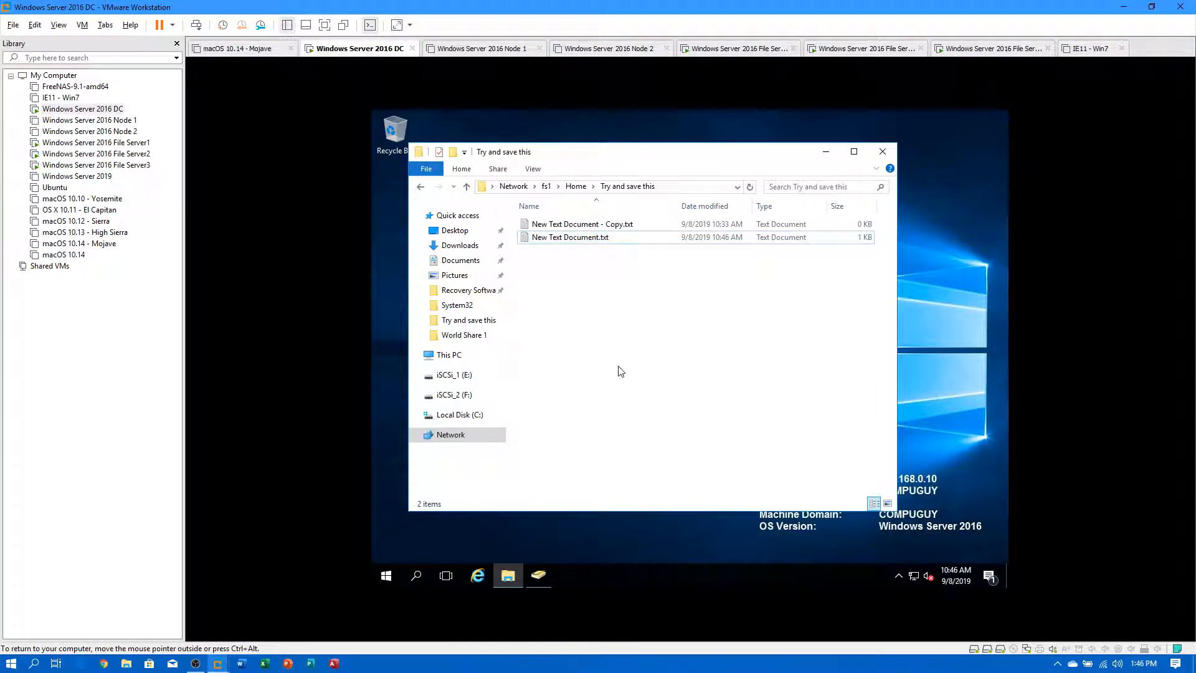
Go up to the Home share, into Try and save this, and back to Home.
{"action": "left_click", "coordinate": [576, 187]}
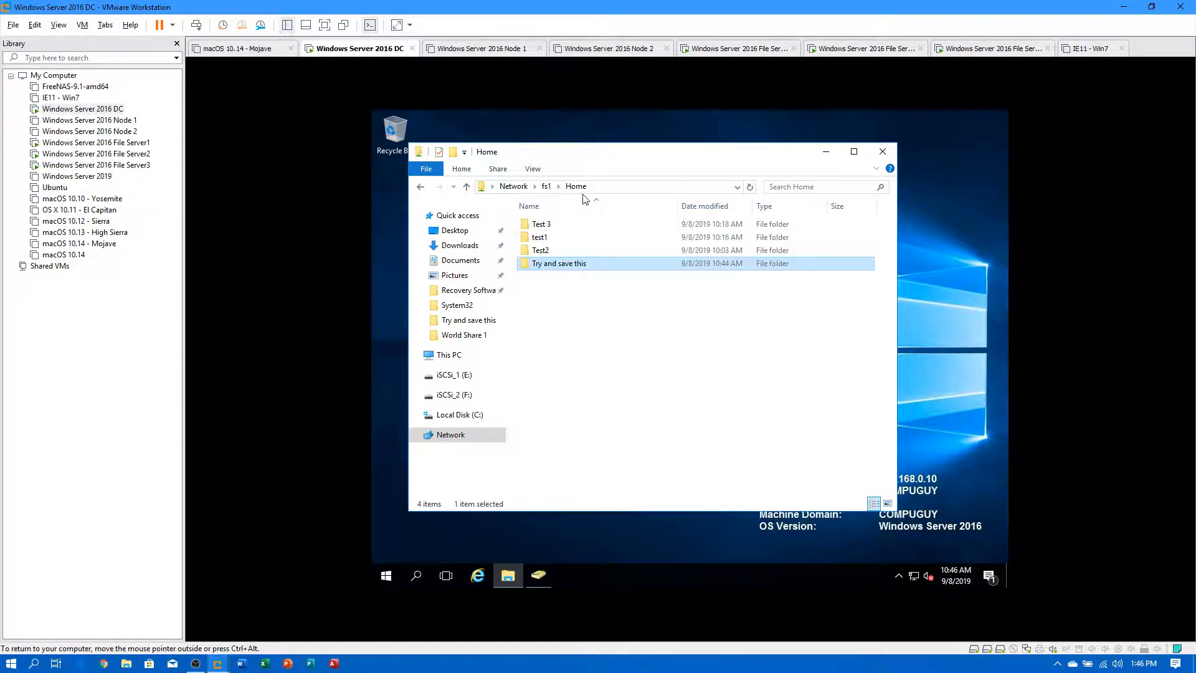
{"action": "double_click", "coordinate": [556, 265]}
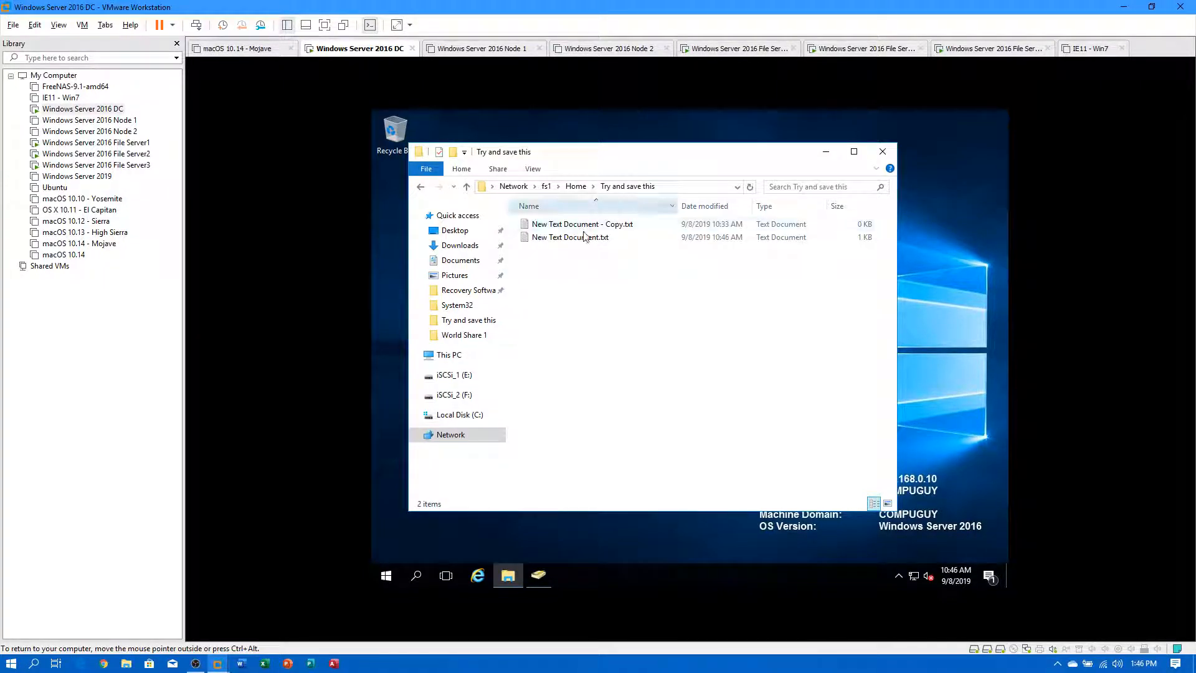
{"action": "left_click", "coordinate": [574, 188]}
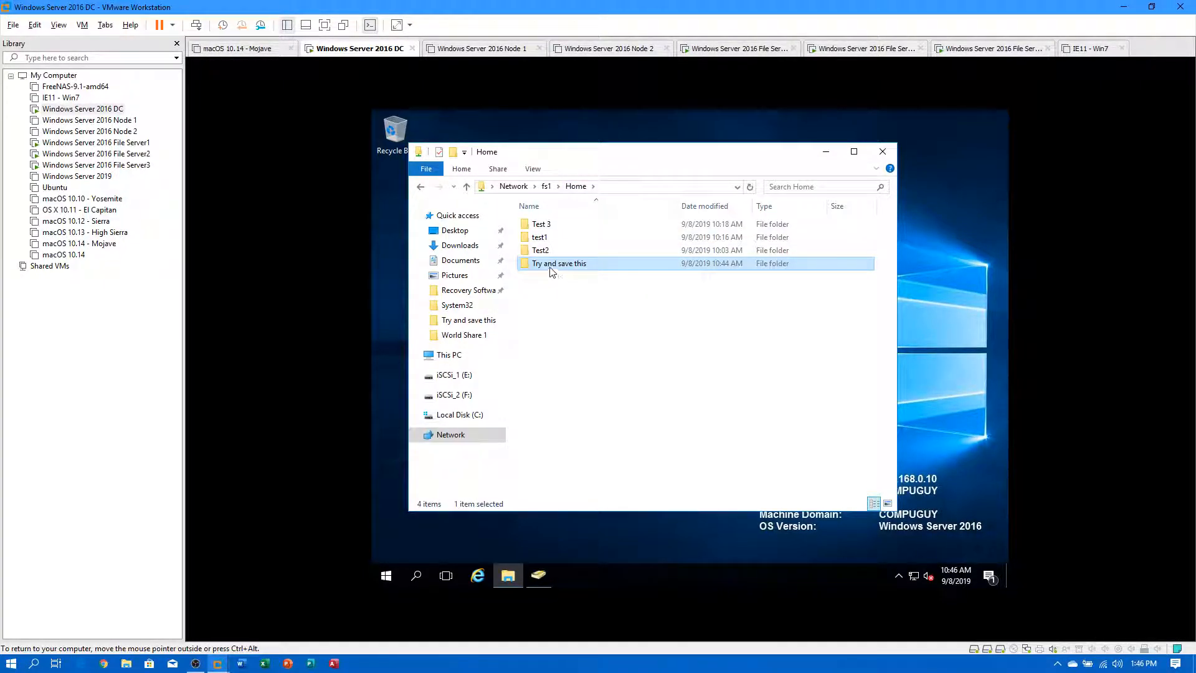
Restore Try and save this from its 10:42 AM previous version and open it to see 14 files.
{"action": "right_click", "coordinate": [550, 269]}
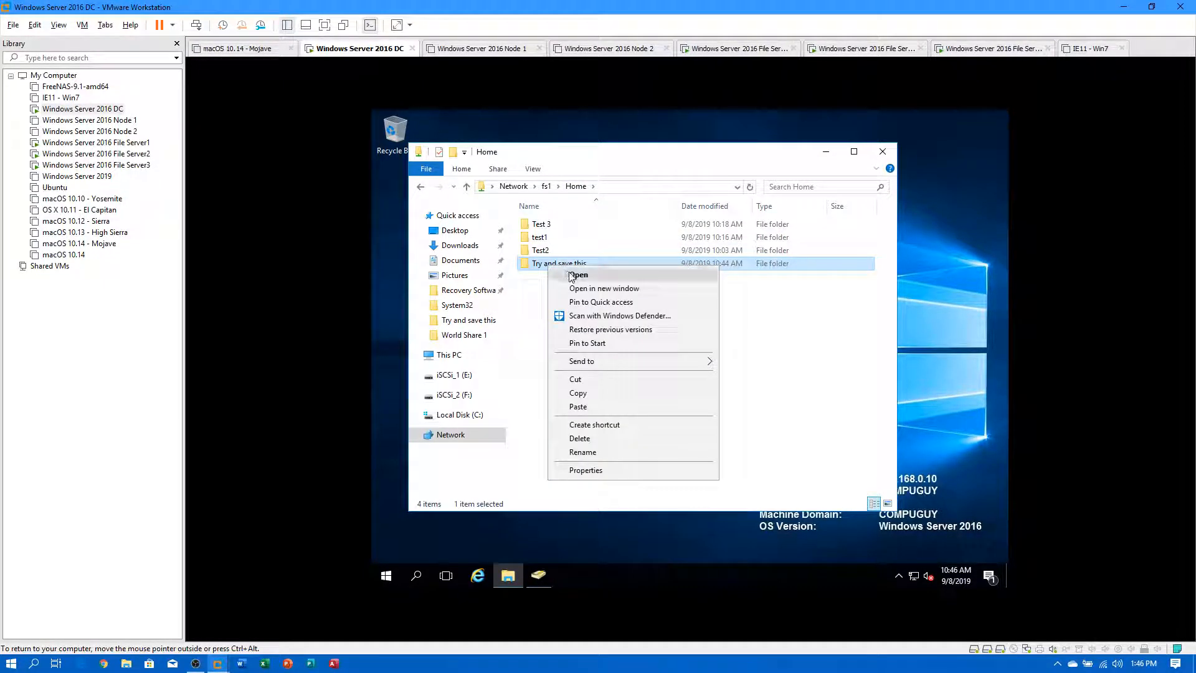
{"action": "left_click", "coordinate": [600, 330]}
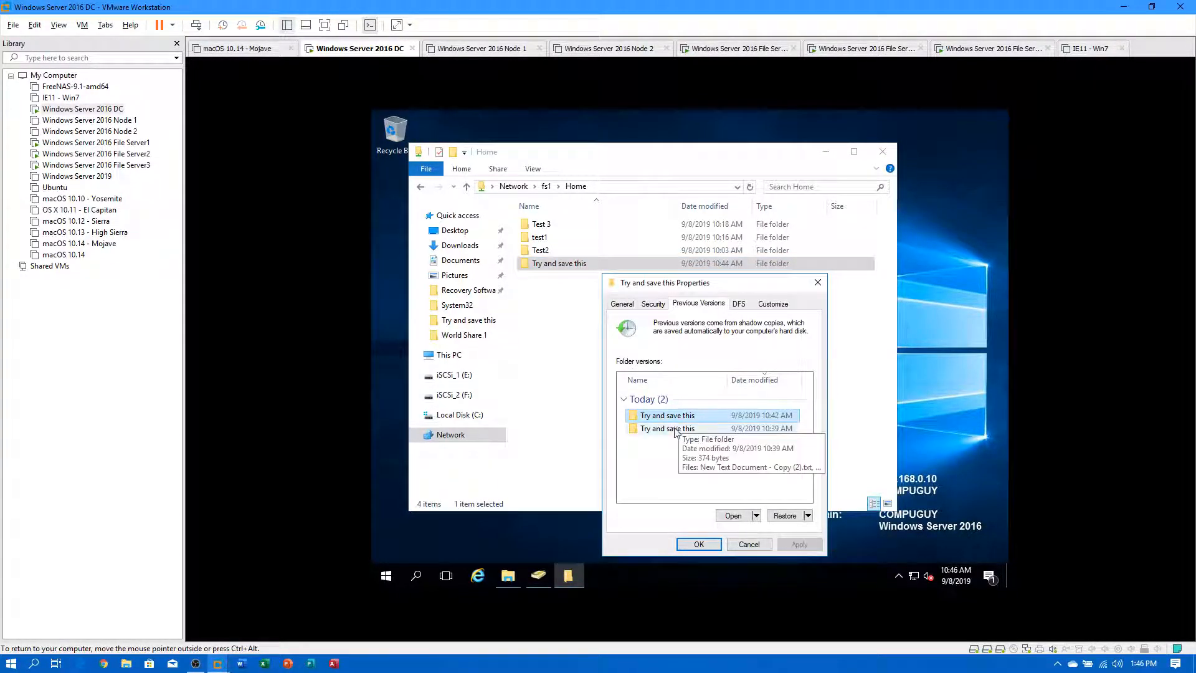
{"action": "double_click", "coordinate": [670, 418]}
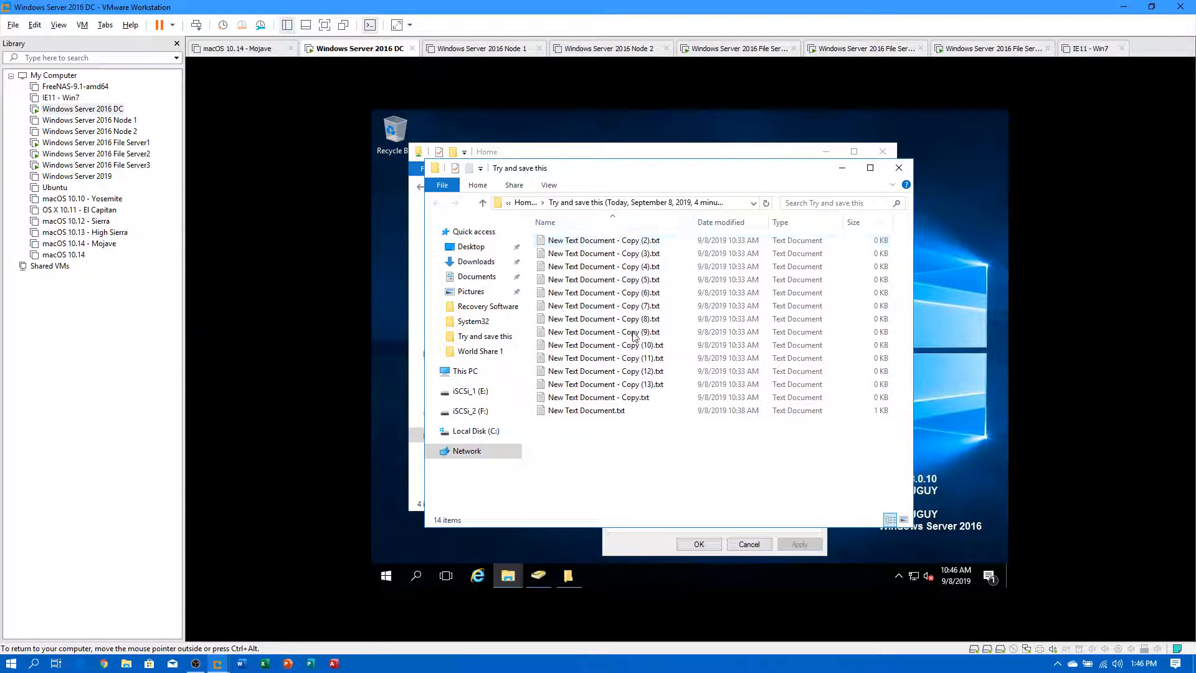
{"action": "left_click", "coordinate": [897, 169]}
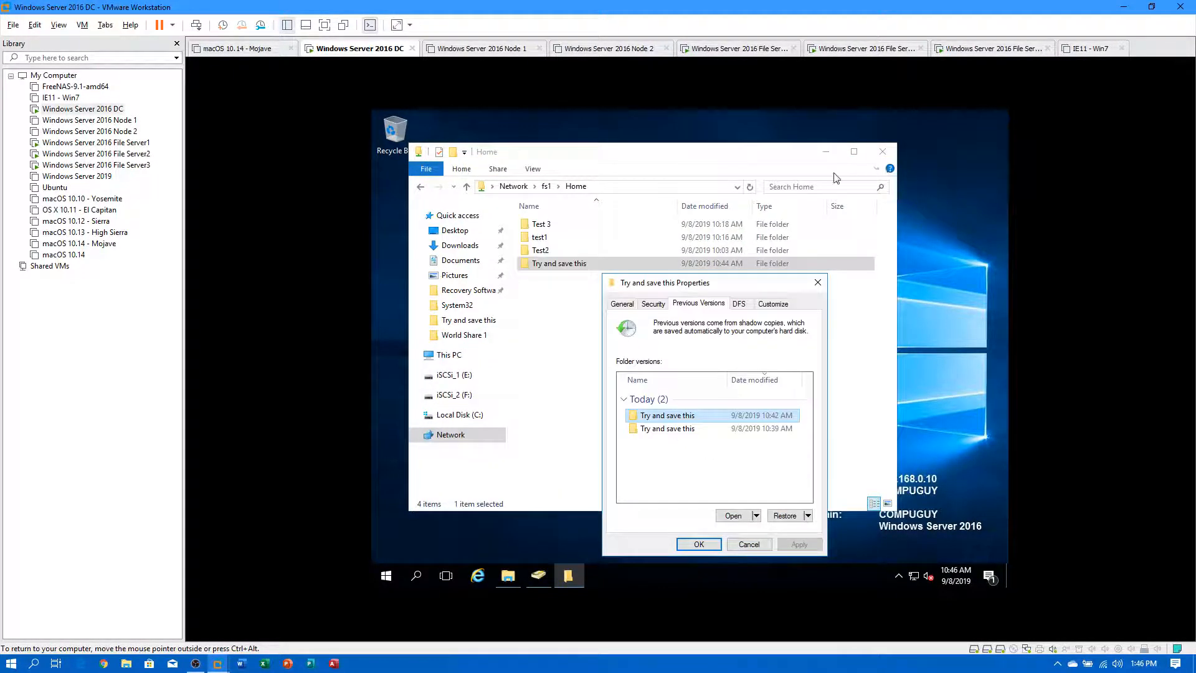
{"action": "left_click", "coordinate": [786, 516]}
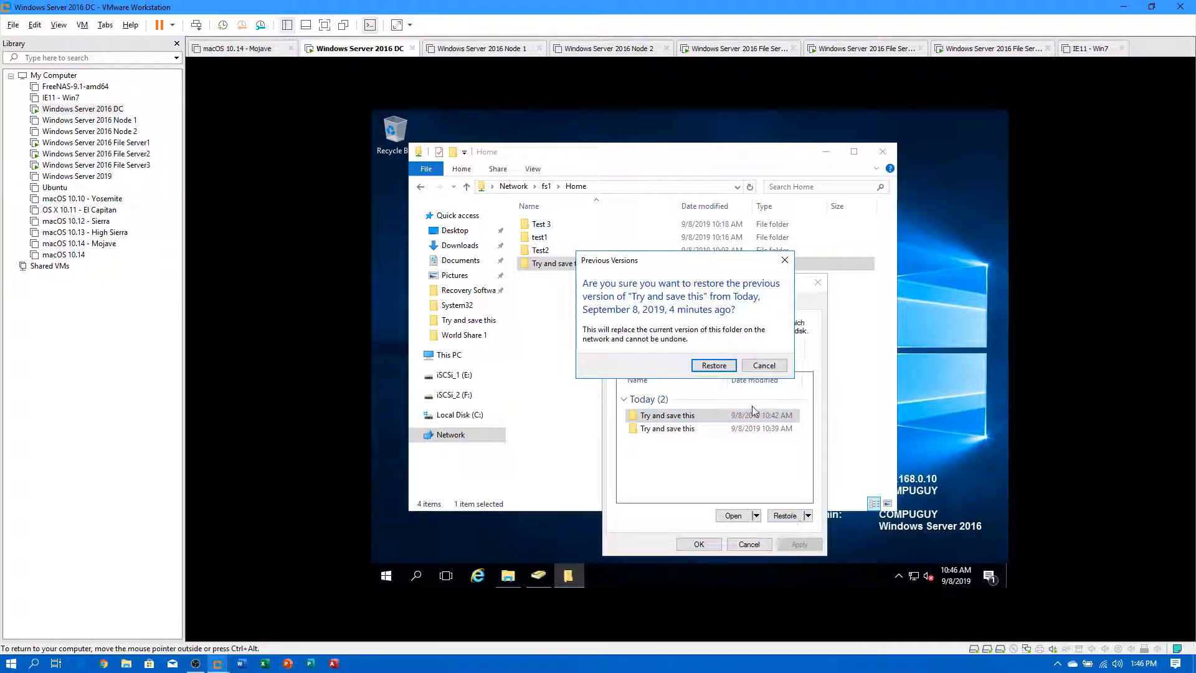
{"action": "left_click", "coordinate": [765, 365]}
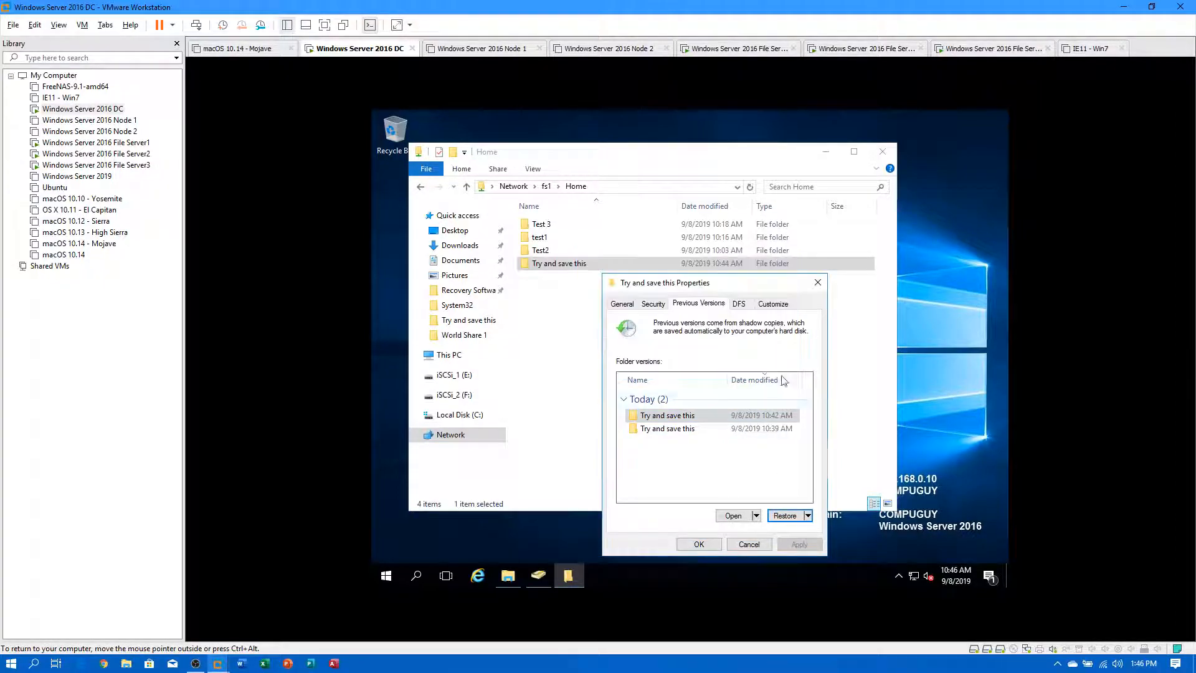
{"action": "left_click", "coordinate": [787, 516]}
{"action": "left_click", "coordinate": [714, 365]}
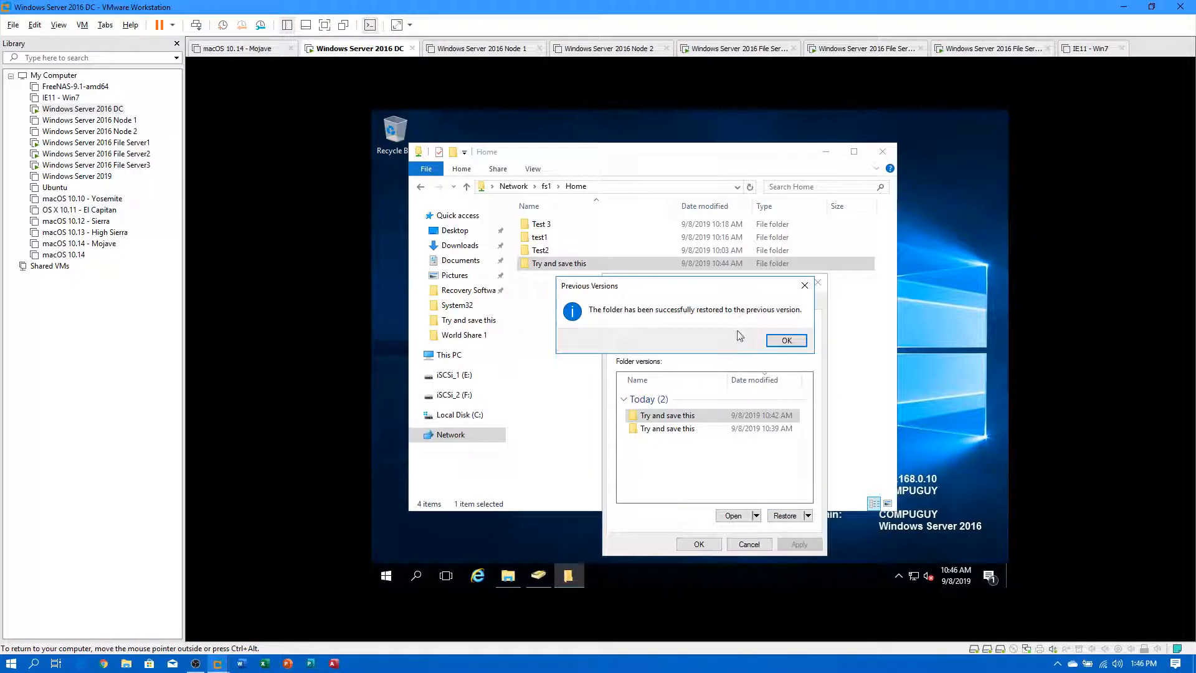
{"action": "left_click", "coordinate": [786, 340]}
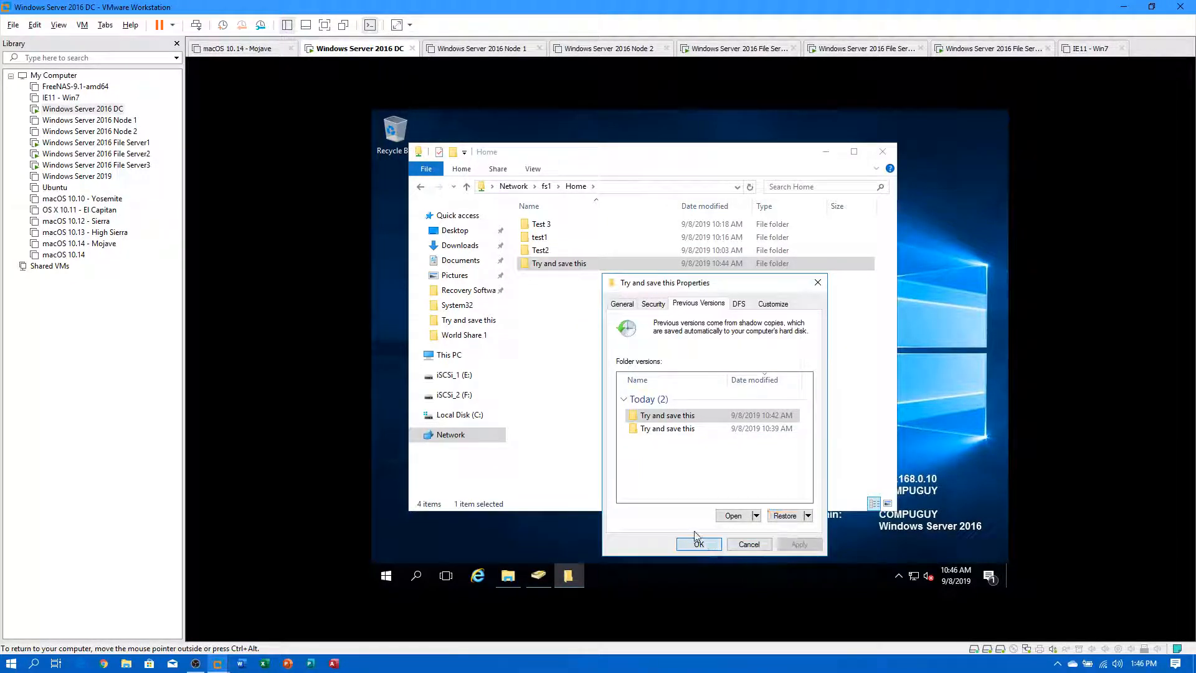
{"action": "left_click", "coordinate": [749, 544]}
{"action": "double_click", "coordinate": [572, 264]}
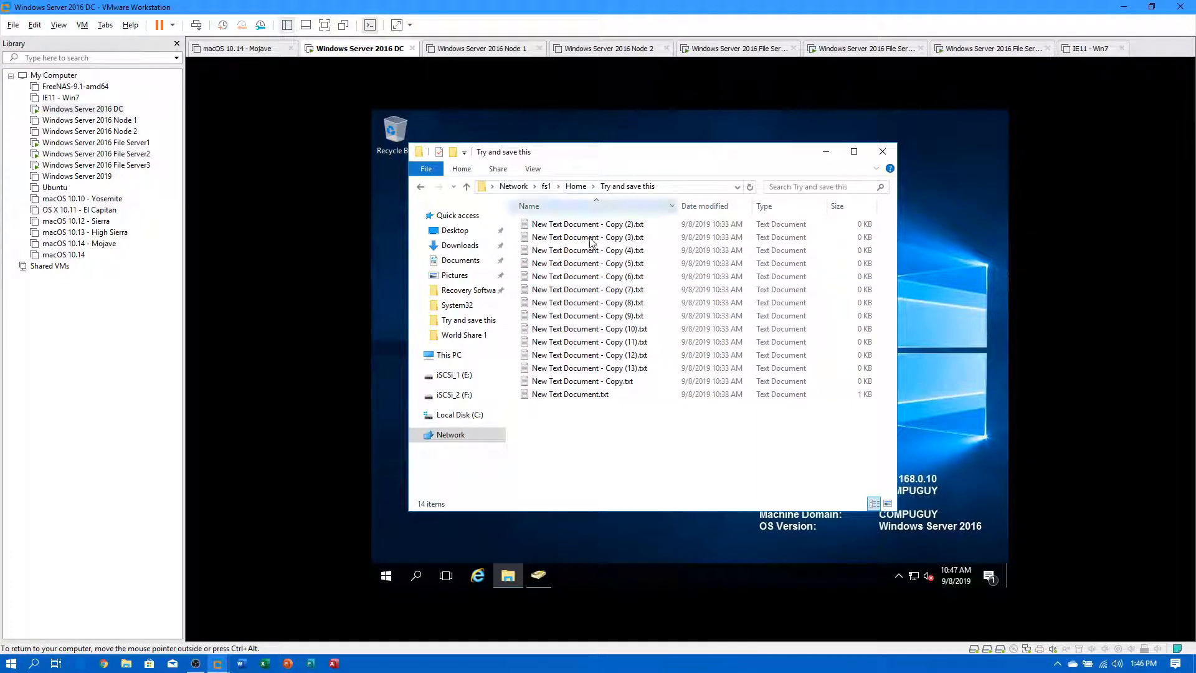
Browse to the \\compuguy.local\home share and look inside Try and save this.
{"action": "left_click", "coordinate": [575, 186]}
{"action": "left_click", "coordinate": [546, 186]}
{"action": "left_click", "coordinate": [592, 187]}
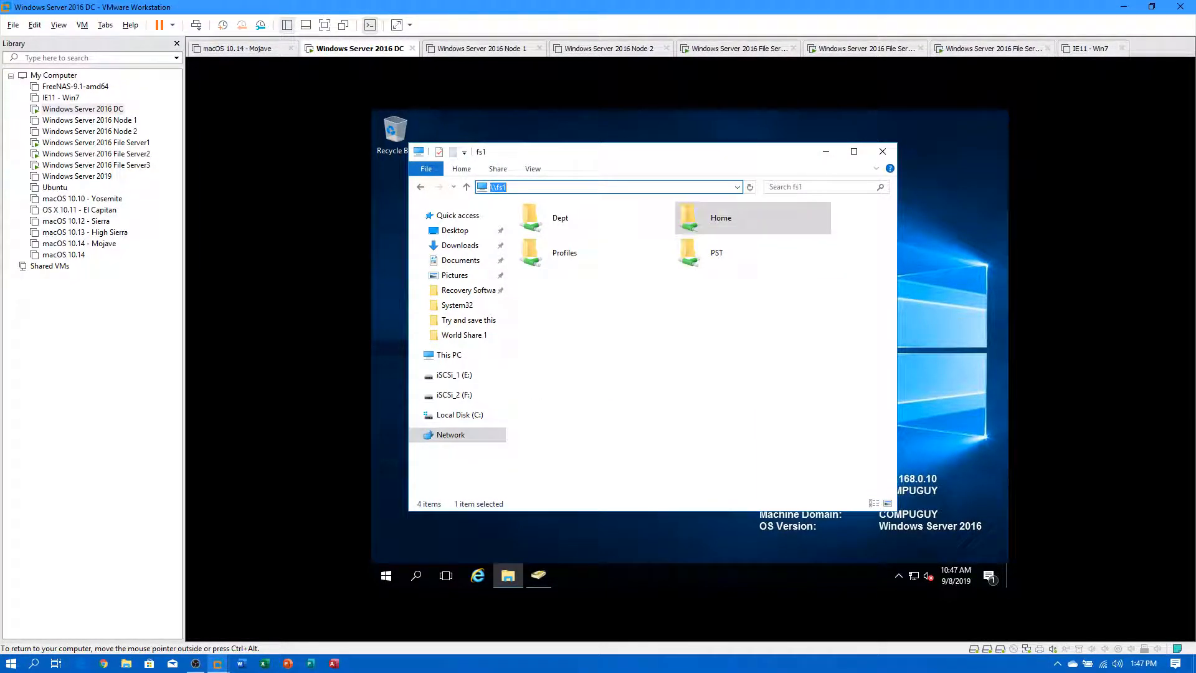
{"action": "type", "text": "\\\\"}
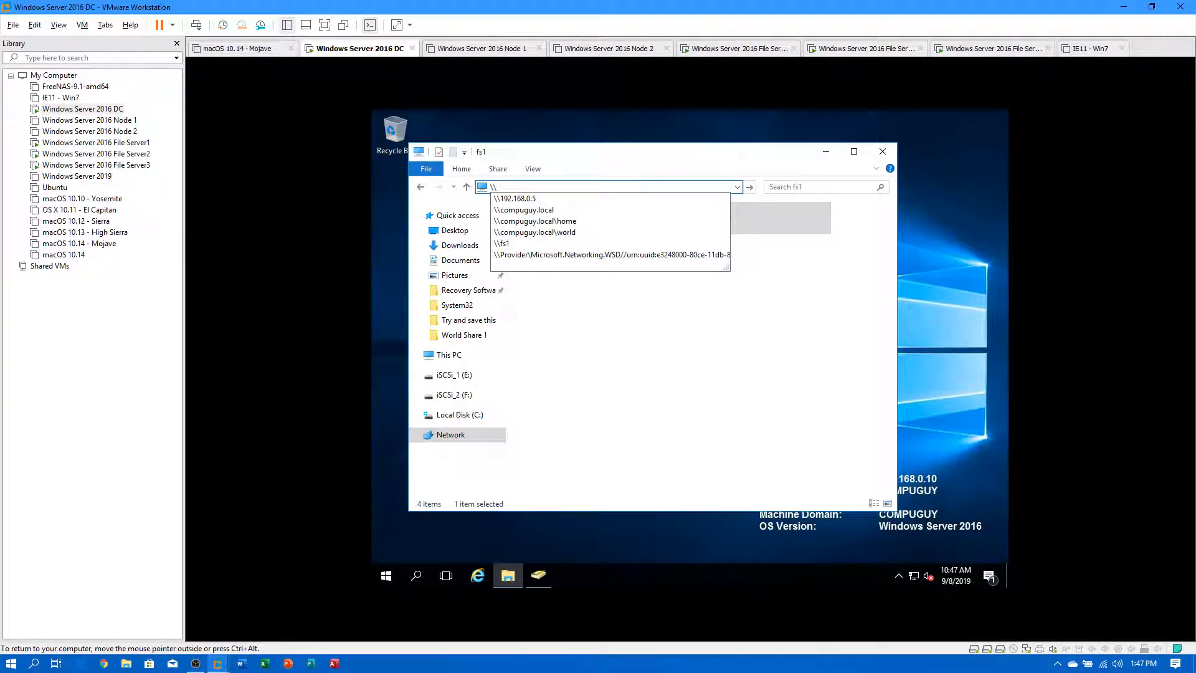
{"action": "key", "text": "Down"}
{"action": "key", "text": "Down"}
{"action": "key", "text": "Down"}
{"action": "key", "text": "Return"}
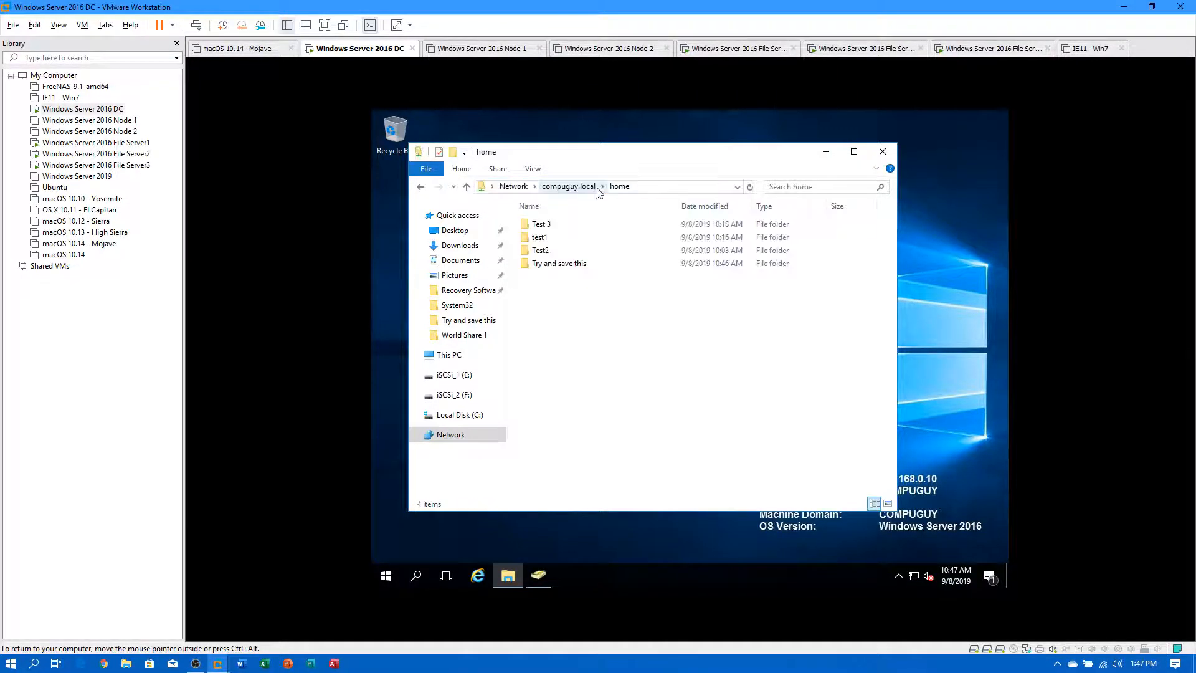
{"action": "double_click", "coordinate": [573, 266]}
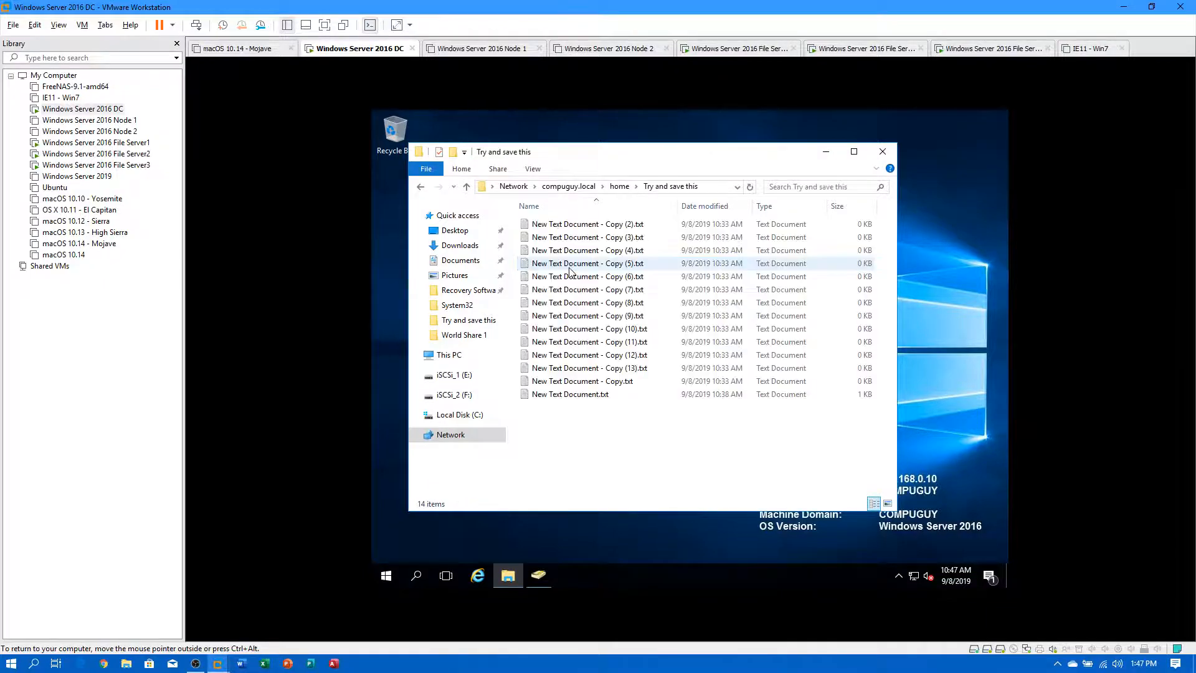
{"action": "left_click", "coordinate": [620, 187]}
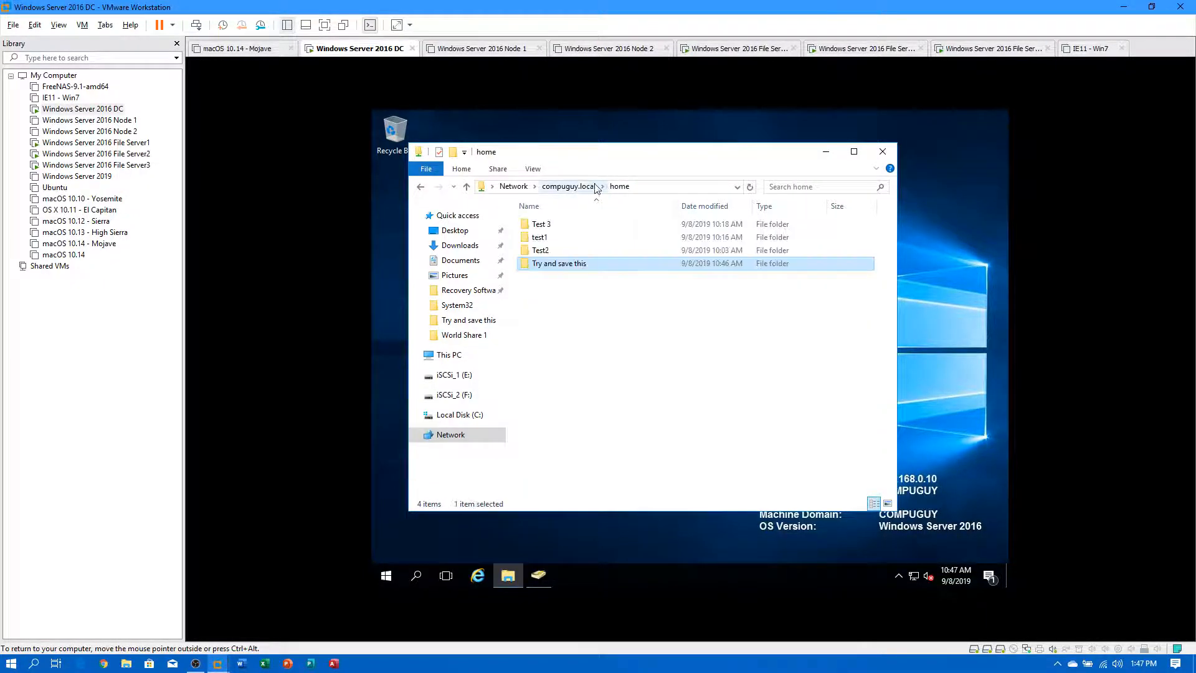
Copy the Try and save this folder and paste repeated copies into the home share.
{"action": "left_click", "coordinate": [567, 333]}
{"action": "right_click", "coordinate": [564, 333]}
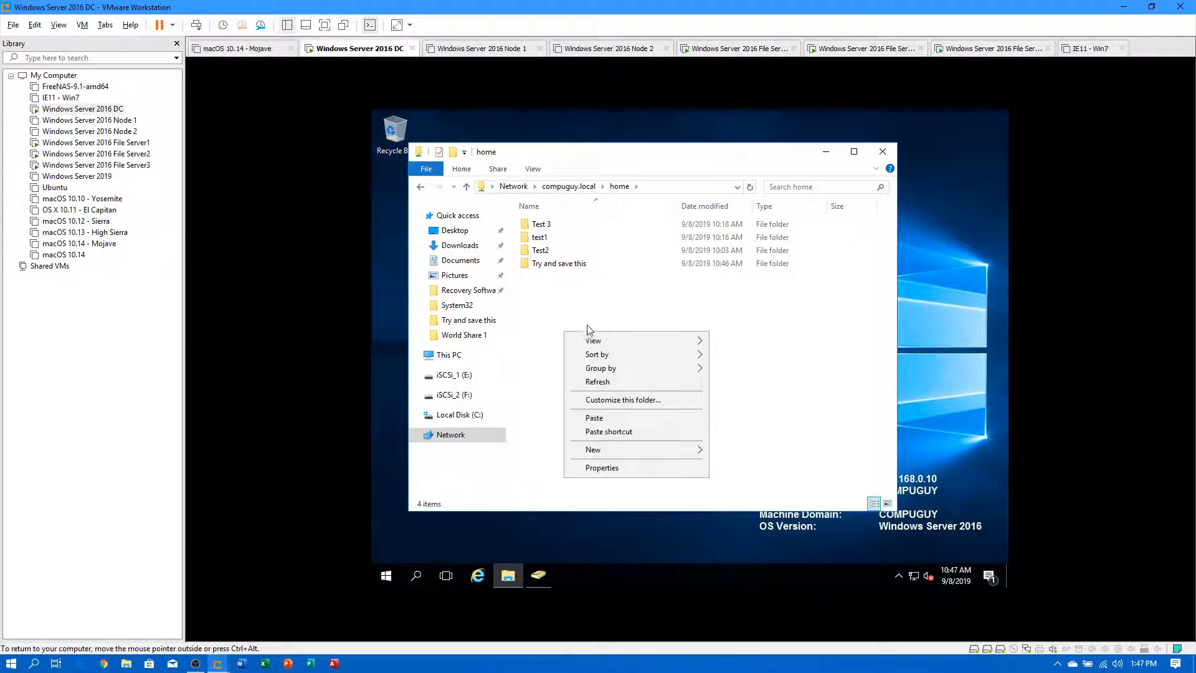
{"action": "left_click", "coordinate": [551, 274]}
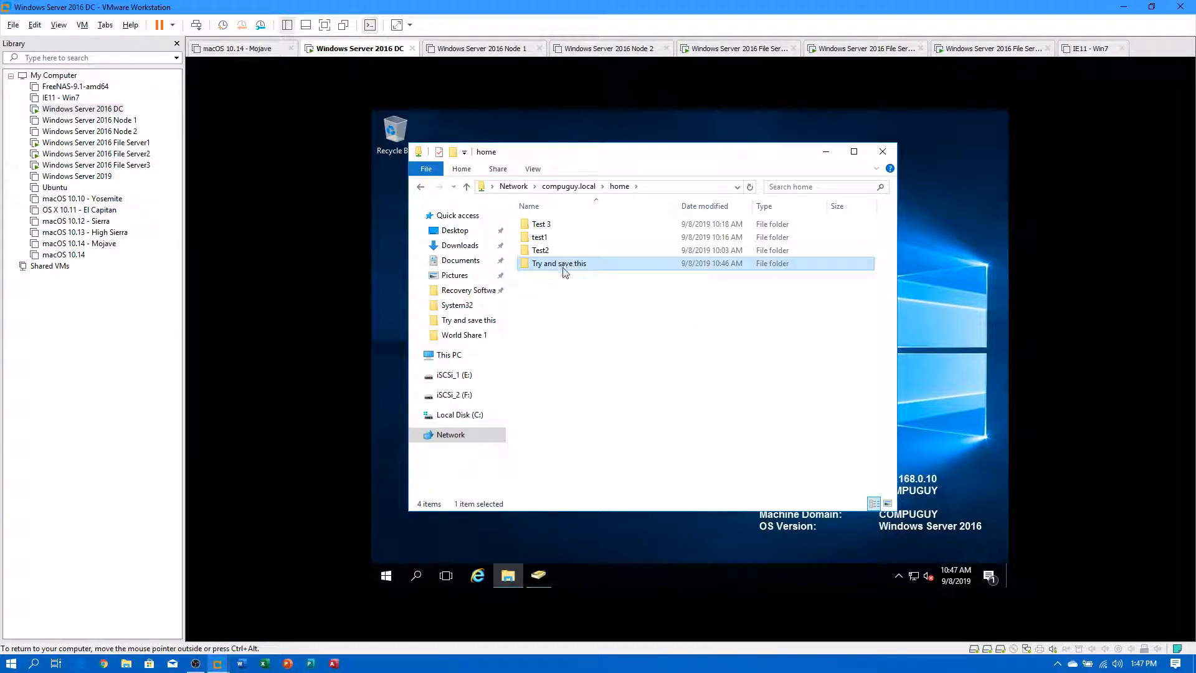
{"action": "right_click", "coordinate": [564, 273]}
{"action": "left_click", "coordinate": [553, 263]}
{"action": "right_click", "coordinate": [553, 262]}
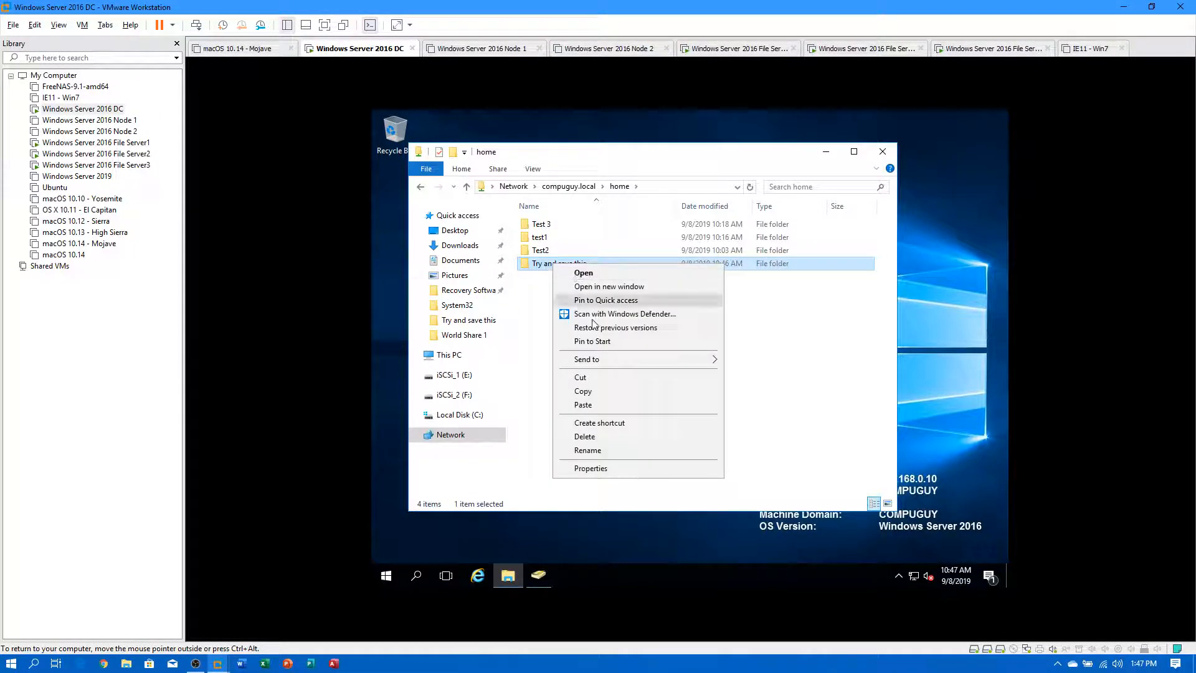
{"action": "left_click", "coordinate": [585, 391]}
{"action": "left_click", "coordinate": [589, 332]}
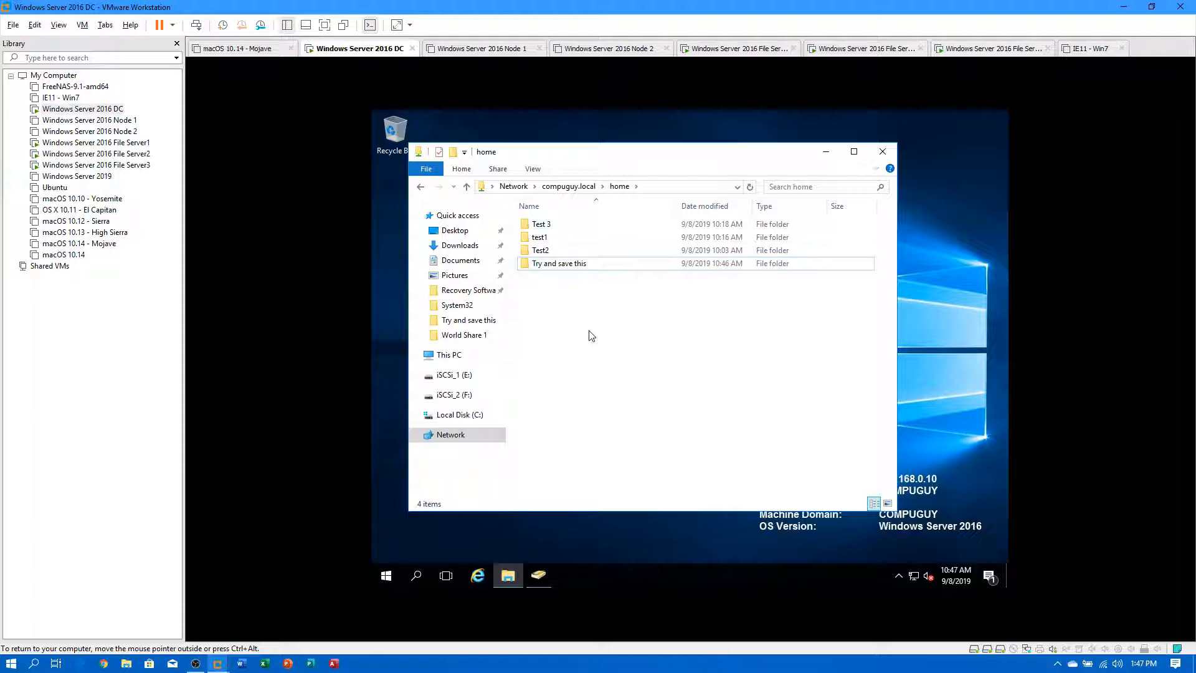
{"action": "key", "text": "ctrl+v"}
{"action": "key", "text": "ctrl+v"}
{"action": "key", "text": "ctrl+v"}
{"action": "key", "text": "ctrl+v"}
{"action": "key", "text": "ctrl+v"}
{"action": "key", "text": "ctrl+v"}
{"action": "key", "text": "ctrl+v"}
{"action": "key", "text": "ctrl+v"}
{"action": "key", "text": "ctrl+v"}
{"action": "key", "text": "ctrl+v"}
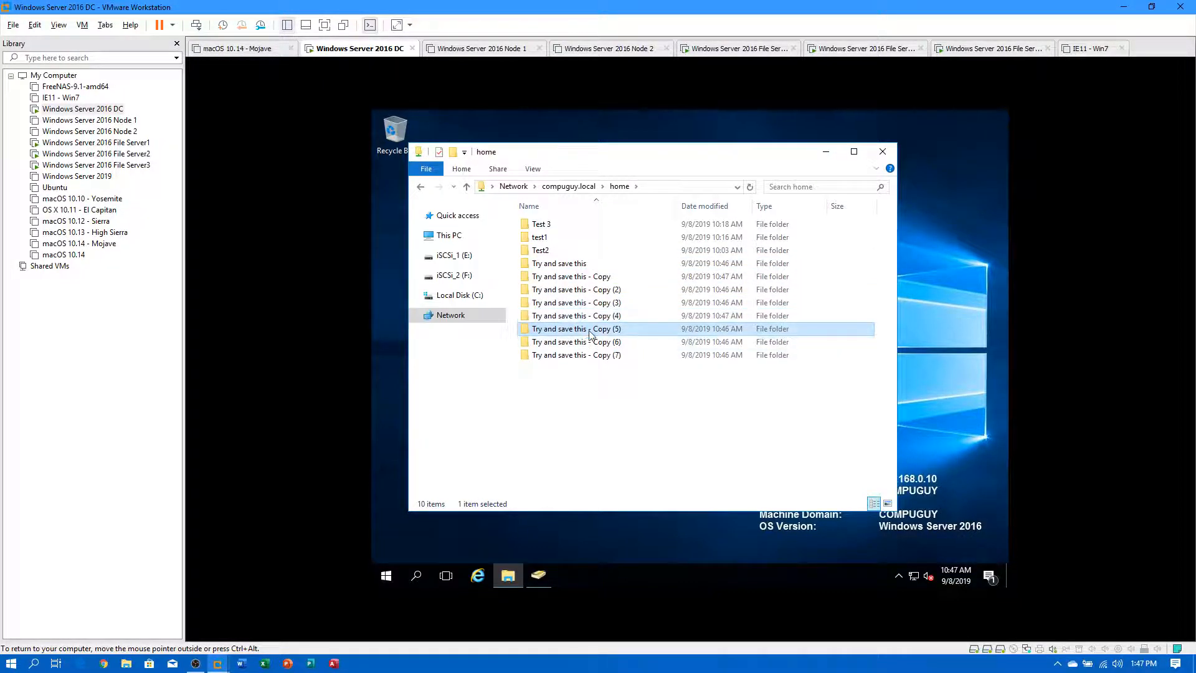
{"action": "key", "text": "ctrl+v"}
Open fs1's Home share, then navigate to \\fs2\home via the address bar.
{"action": "left_click", "coordinate": [675, 188]}
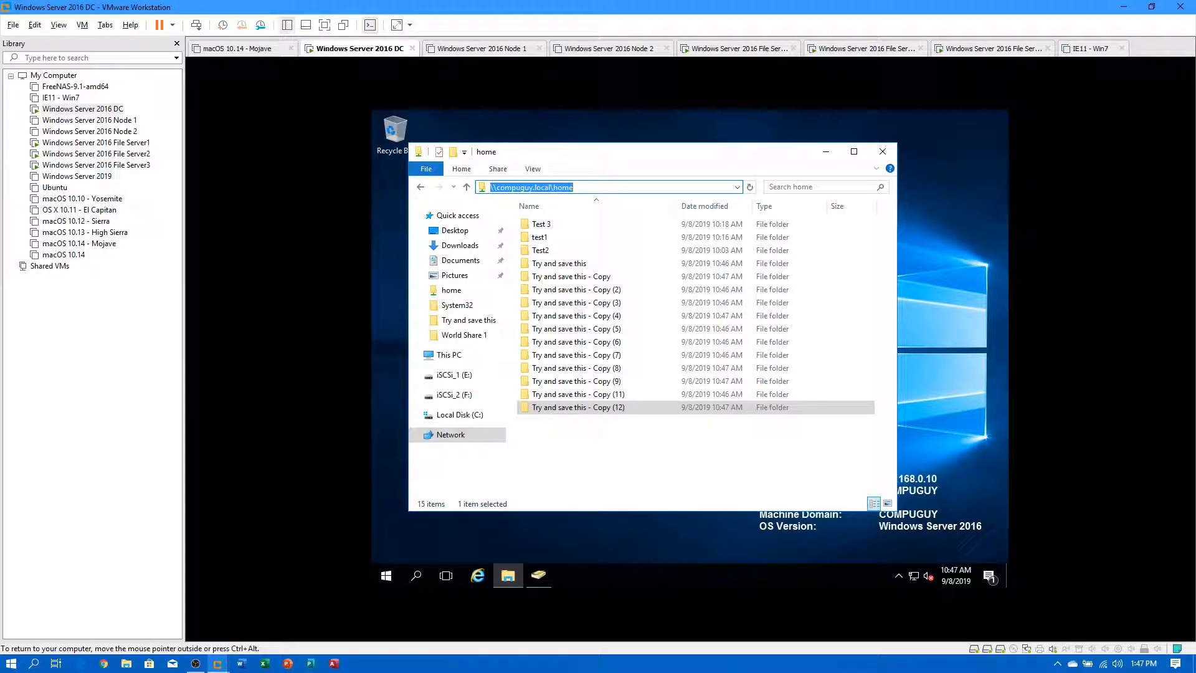
{"action": "type", "text": "\\"}
{"action": "key", "text": "Down"}
{"action": "key", "text": "Down"}
{"action": "key", "text": "Down"}
{"action": "key", "text": "Down"}
{"action": "key", "text": "Down"}
{"action": "key", "text": "Return"}
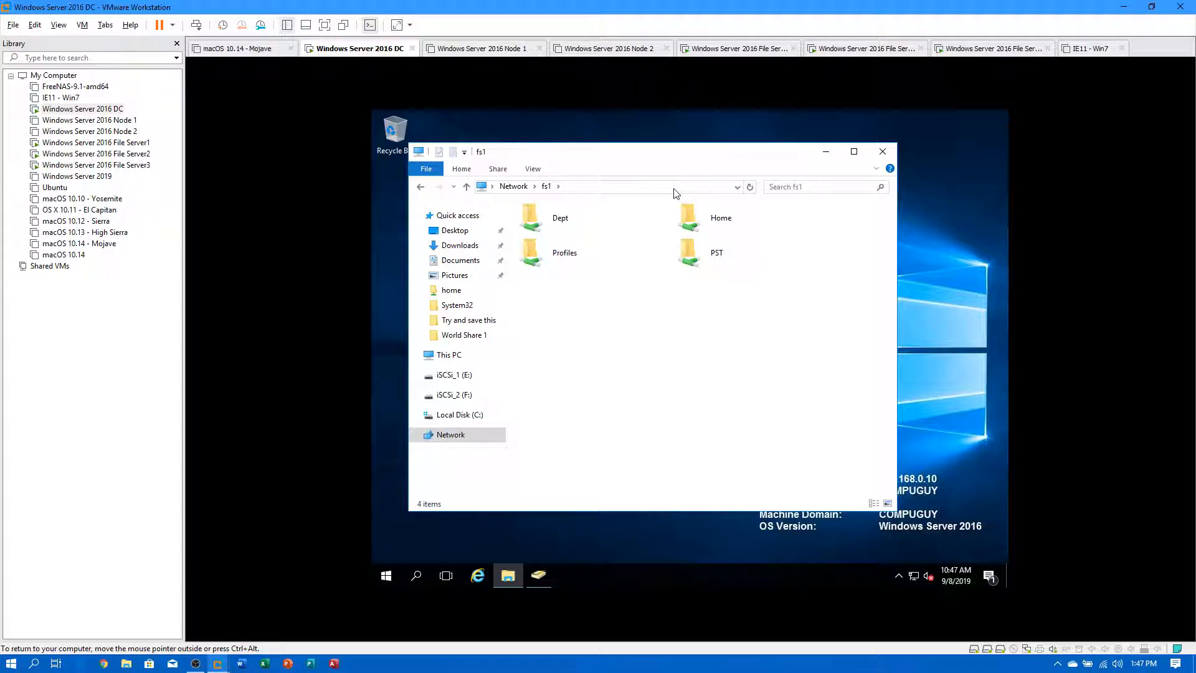
{"action": "double_click", "coordinate": [696, 222]}
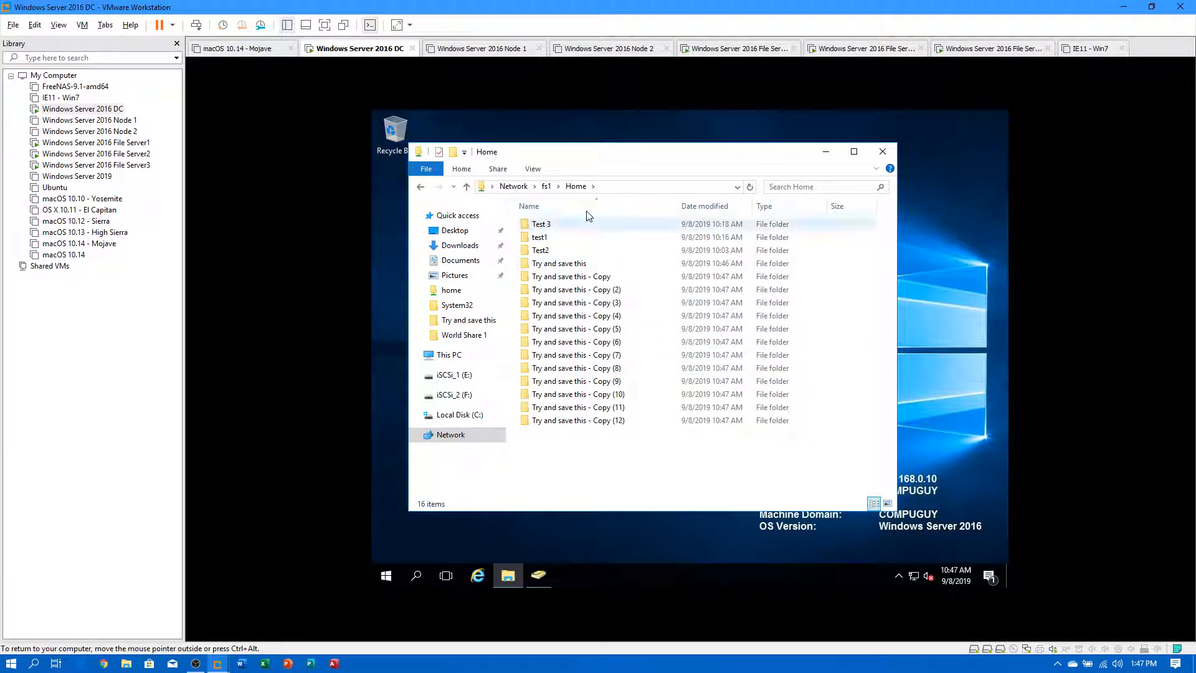
{"action": "left_click", "coordinate": [624, 181]}
{"action": "key", "text": "BackSpace"}
{"action": "type", "text": "\\fs2\\home"}
{"action": "key", "text": "Return"}
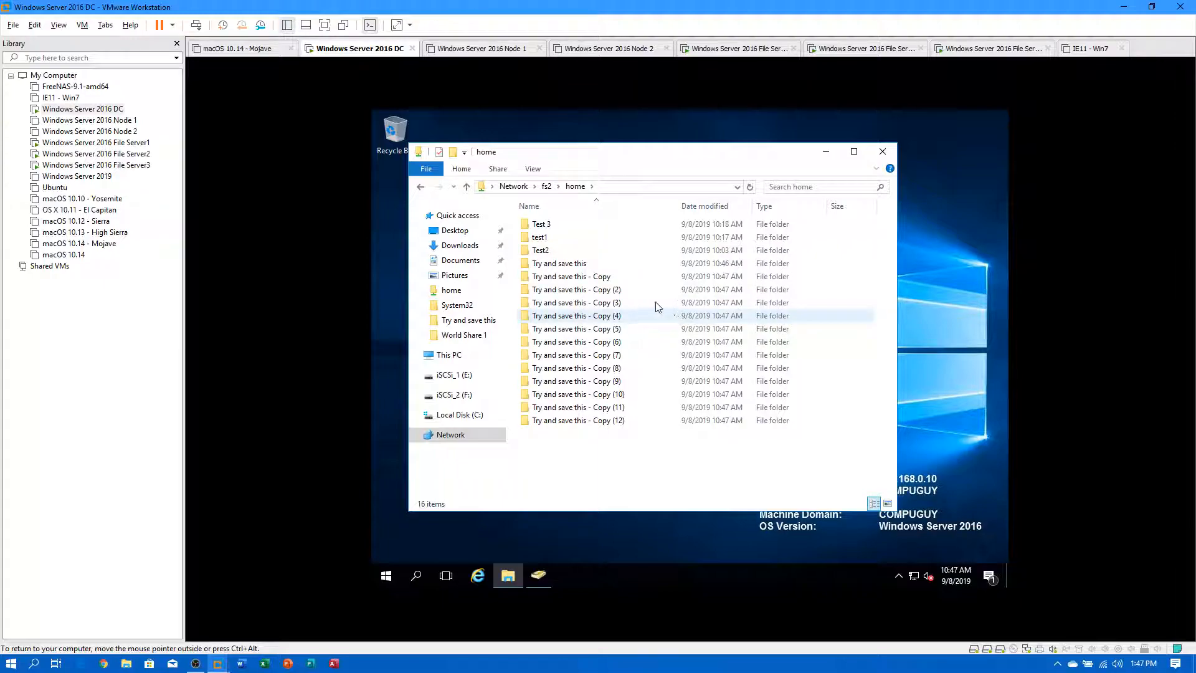
Restore the fs2 Home share from its 10:40 AM version, check its folders, and return to fs2's shares.
{"action": "left_click", "coordinate": [547, 186]}
{"action": "right_click", "coordinate": [711, 215]}
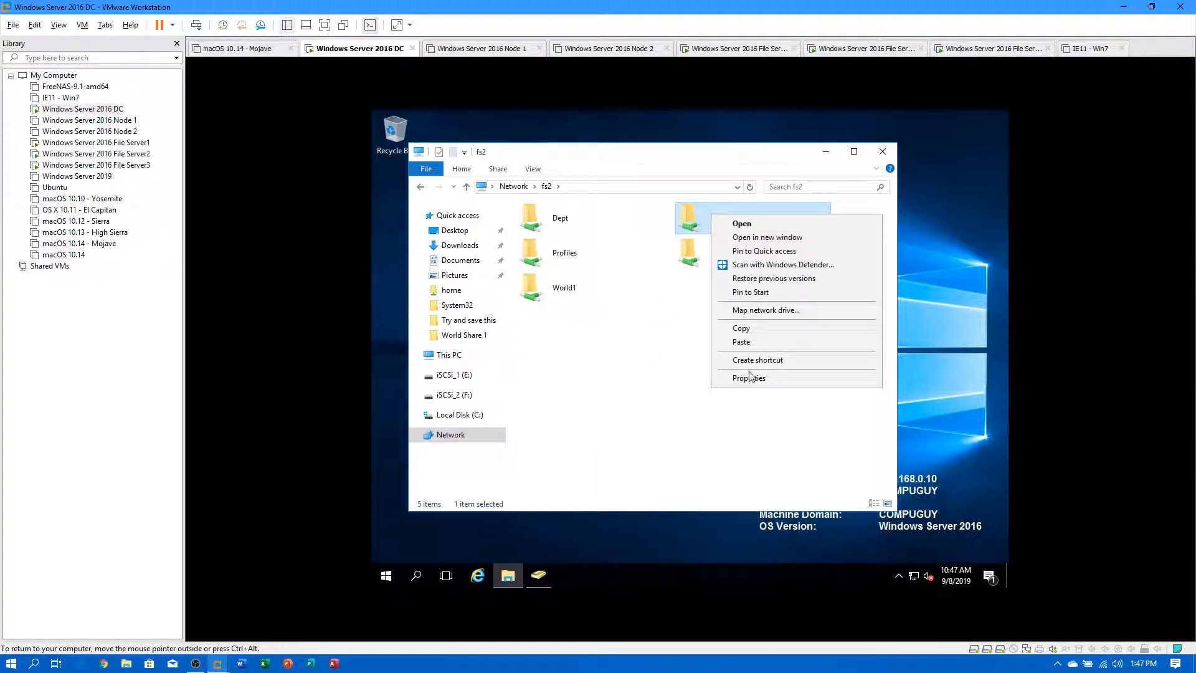
{"action": "left_click", "coordinate": [761, 279]}
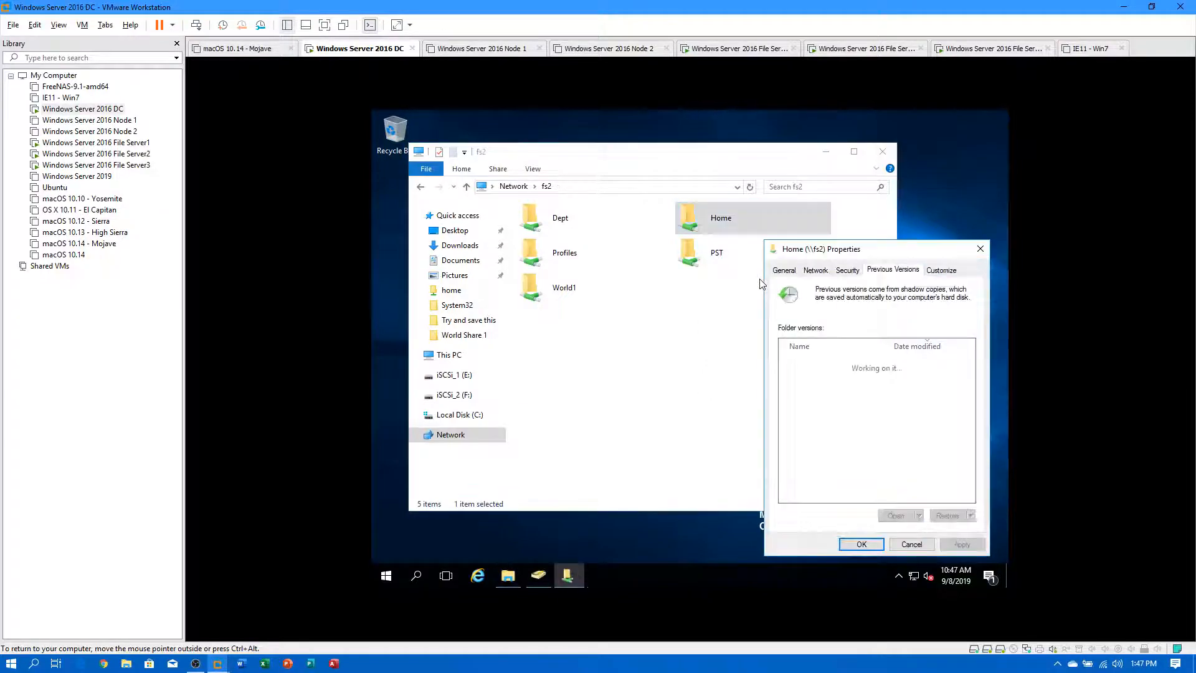
{"action": "double_click", "coordinate": [807, 382]}
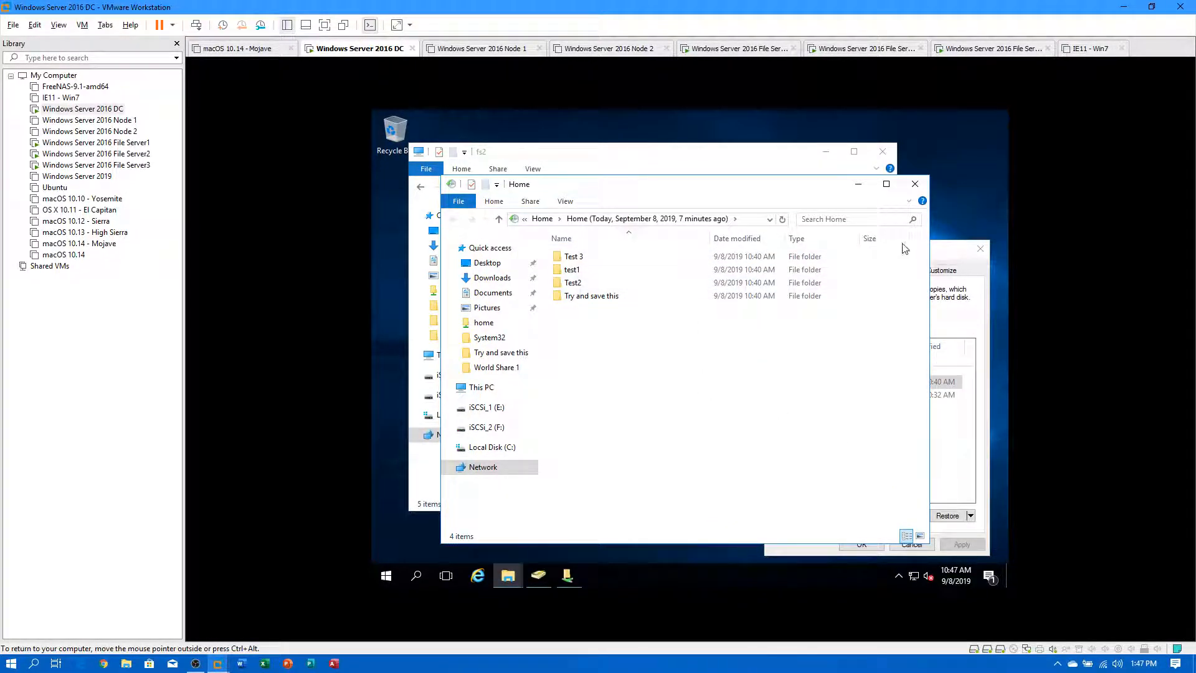
{"action": "left_click", "coordinate": [915, 184]}
{"action": "left_click", "coordinate": [947, 517]}
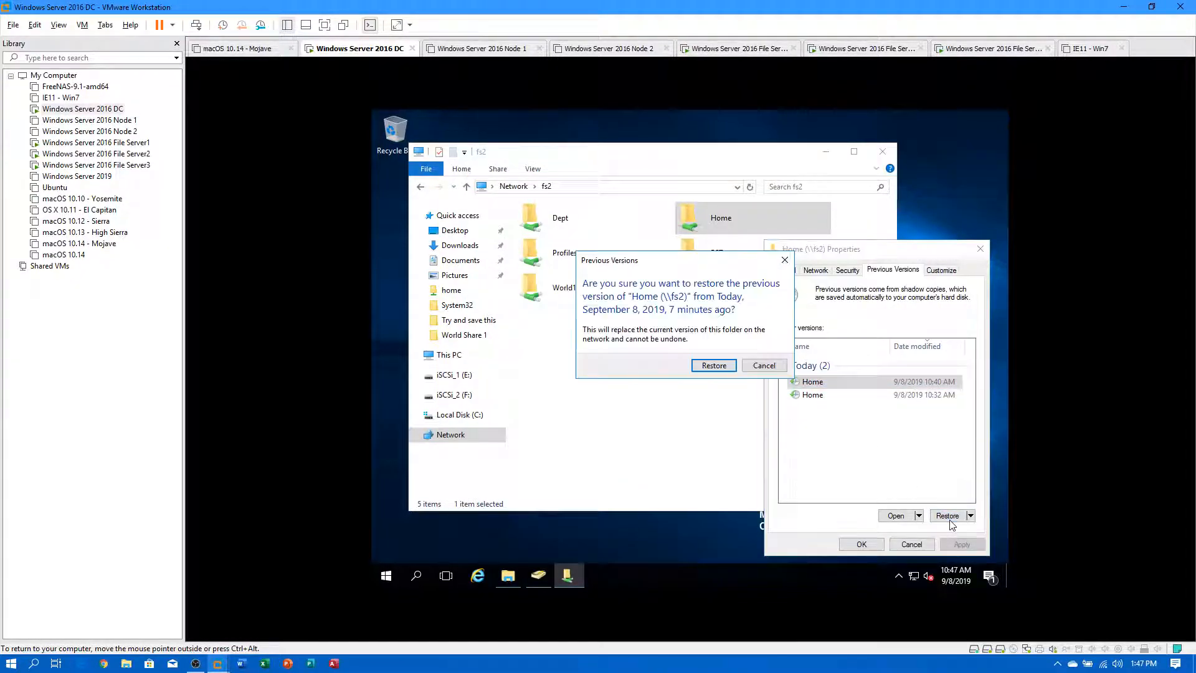
{"action": "left_click", "coordinate": [715, 366]}
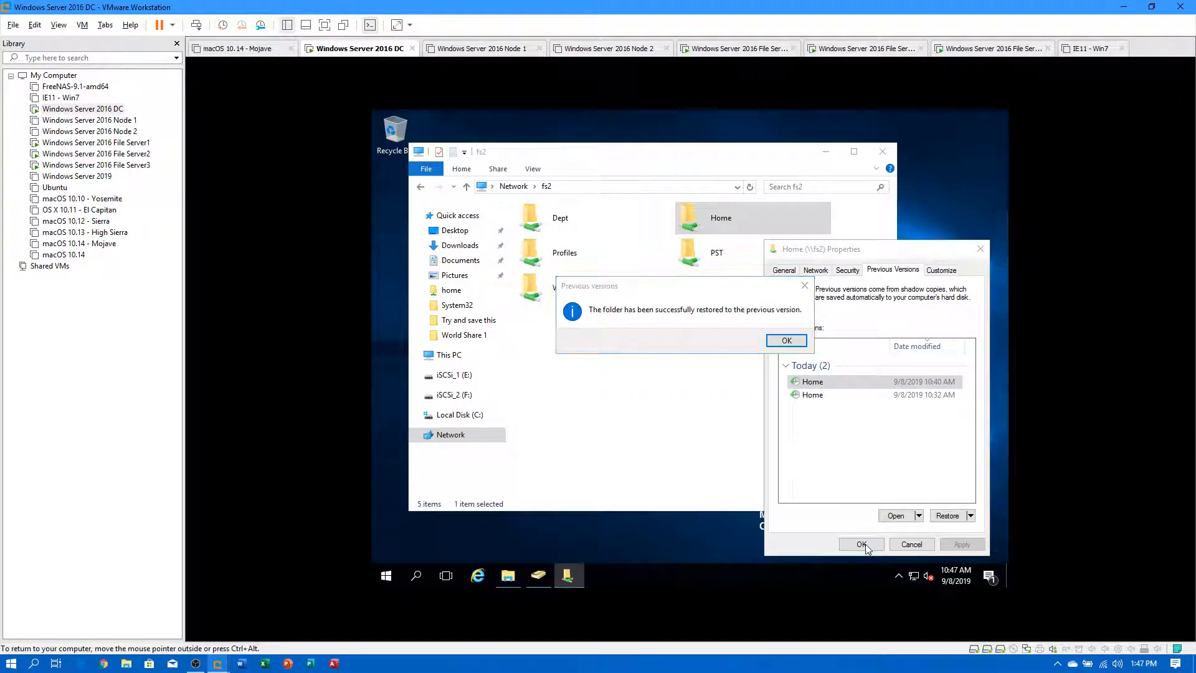
{"action": "left_click", "coordinate": [787, 340]}
{"action": "left_click", "coordinate": [862, 544]}
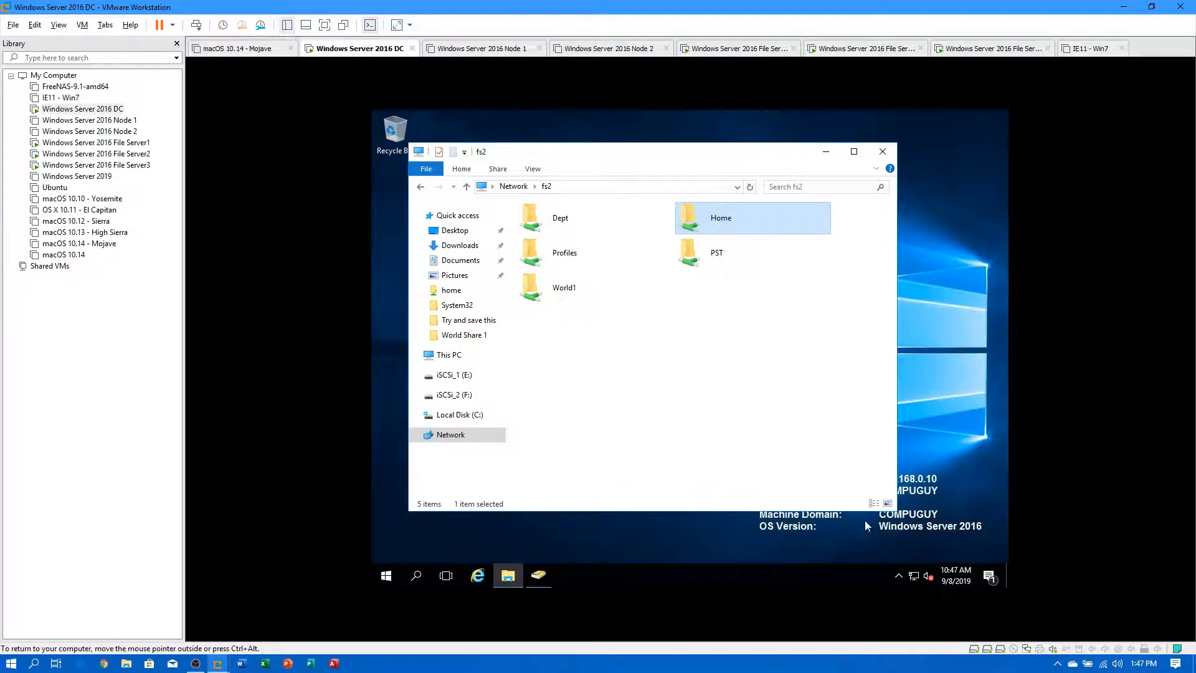
{"action": "double_click", "coordinate": [696, 224]}
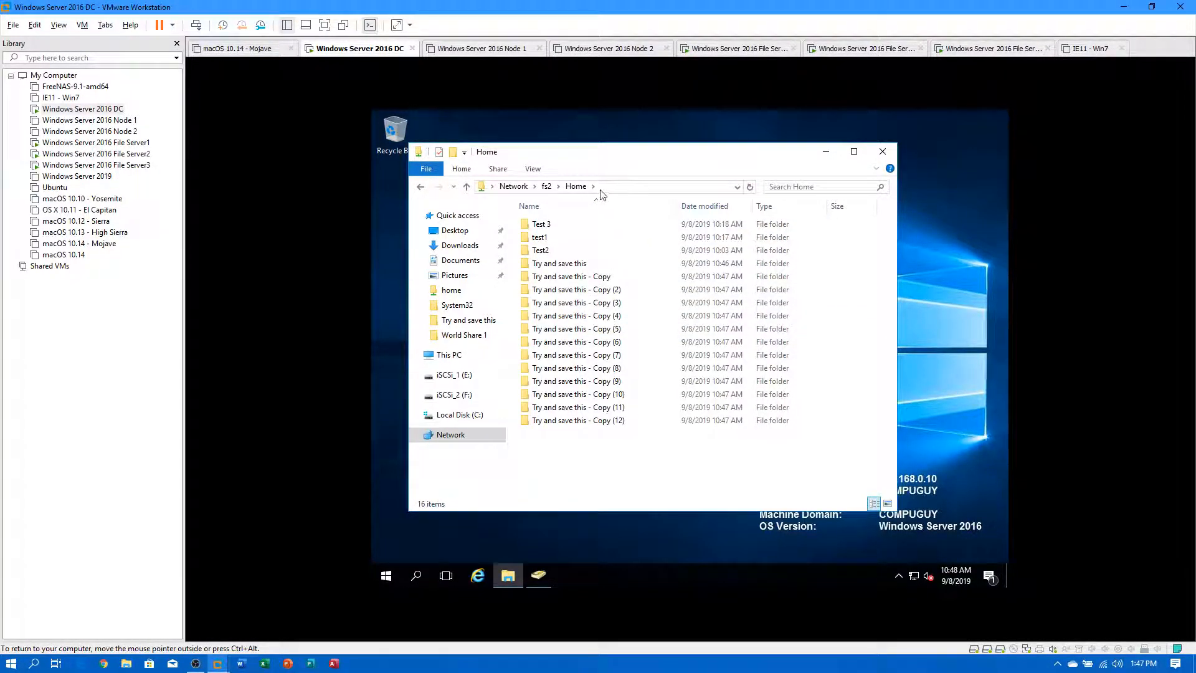
{"action": "left_click", "coordinate": [545, 187]}
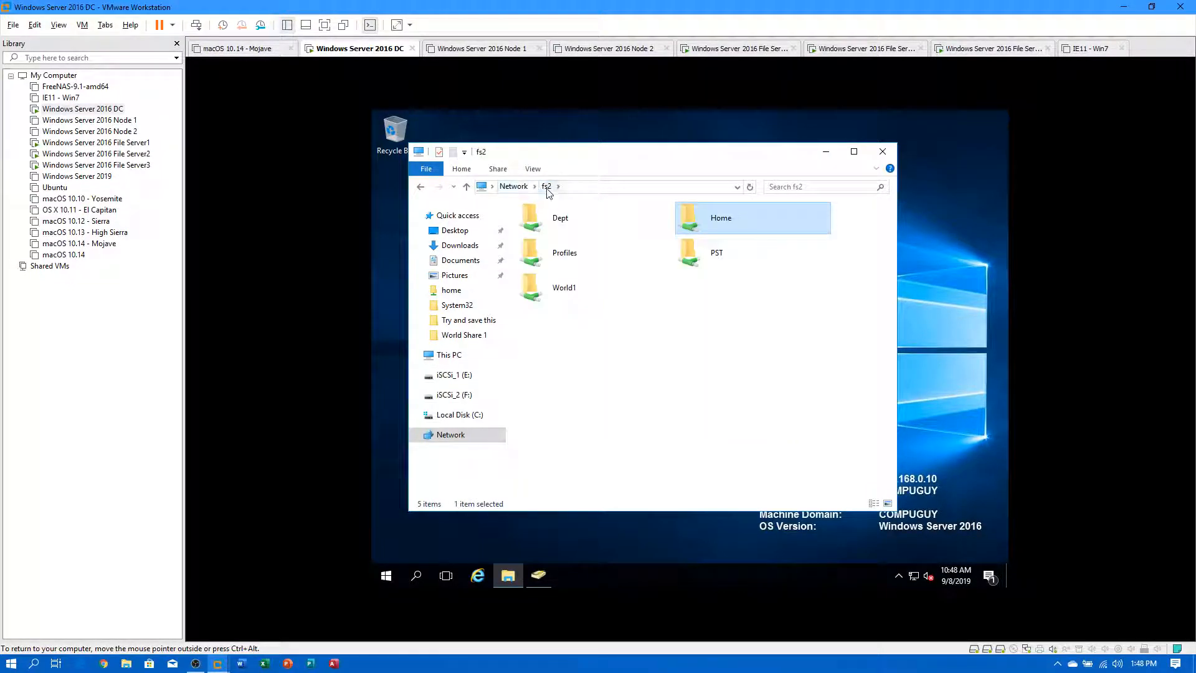
Look over the fs2 Home share's Security and sharing properties, then open Home and go back.
{"action": "right_click", "coordinate": [716, 220]}
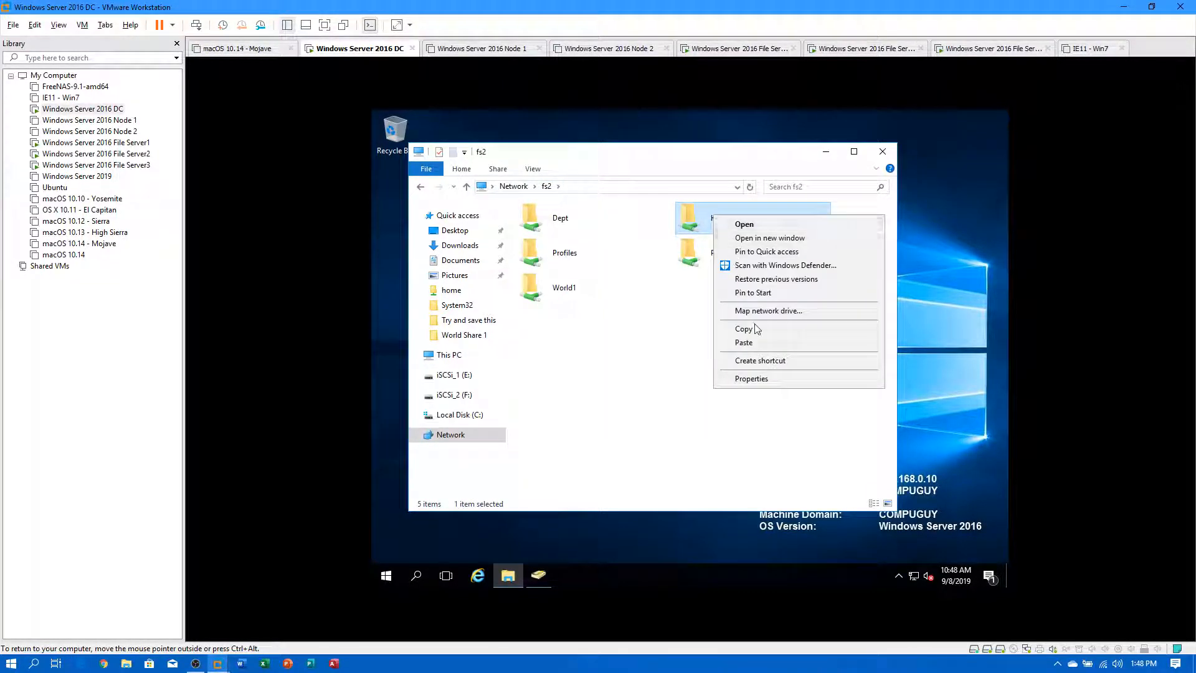
{"action": "left_click", "coordinate": [767, 376]}
{"action": "left_click", "coordinate": [799, 246]}
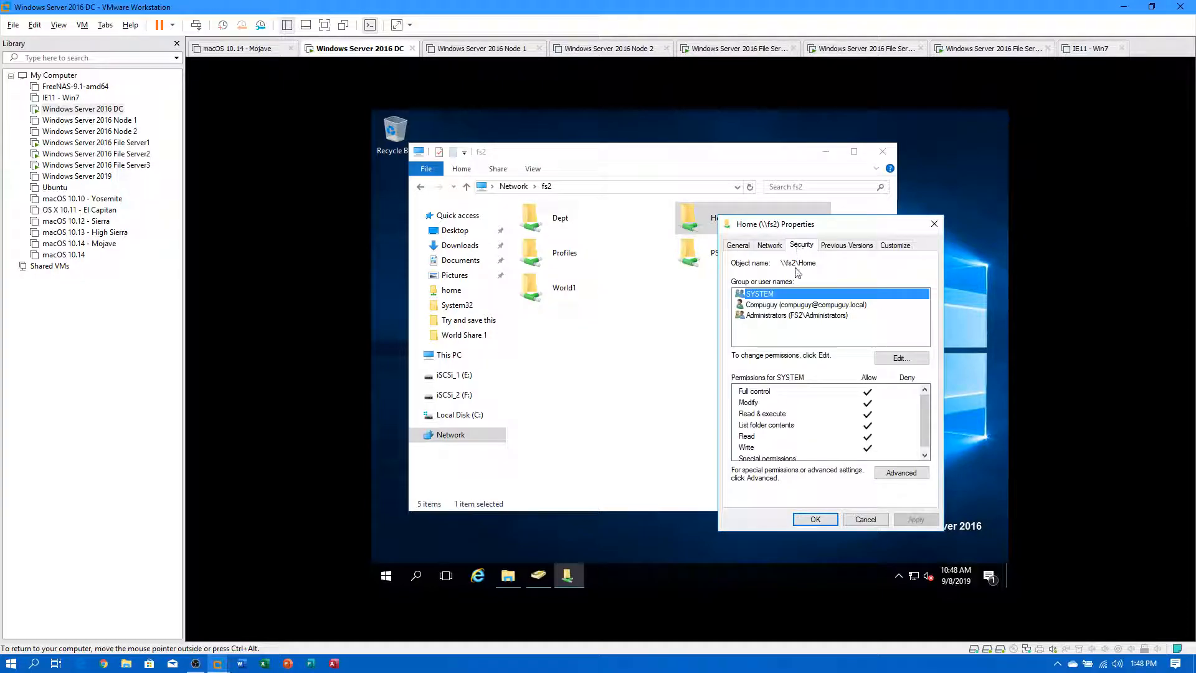
{"action": "left_click", "coordinate": [766, 247]}
{"action": "left_click", "coordinate": [858, 521]}
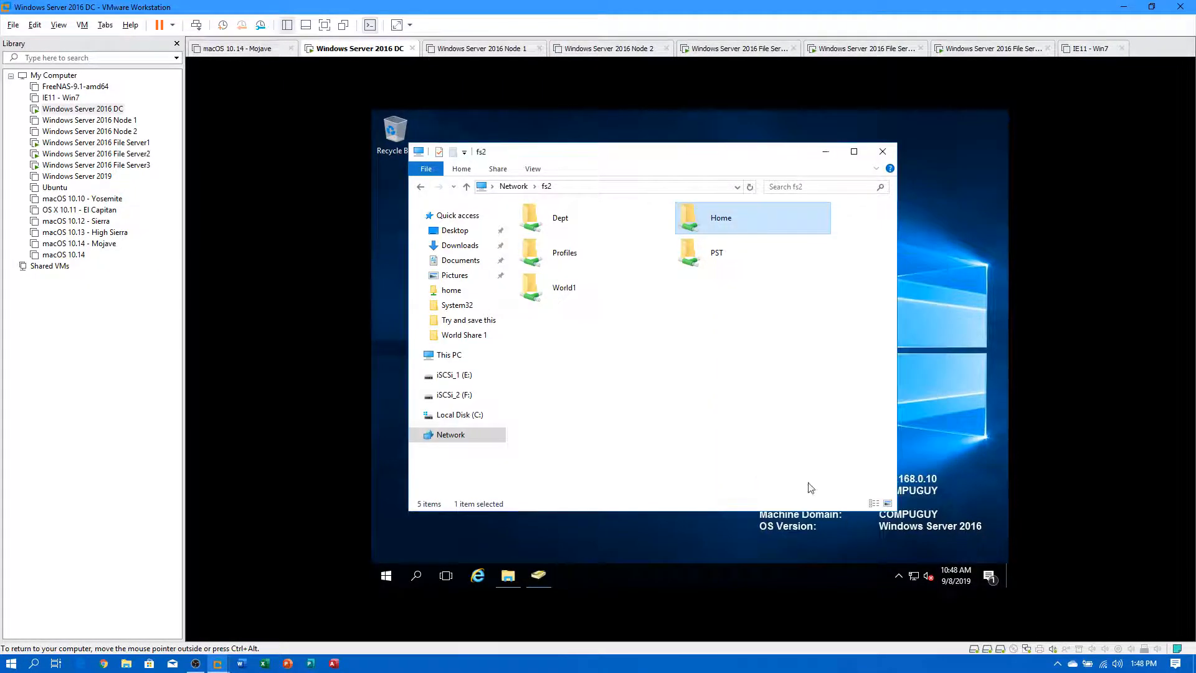
{"action": "double_click", "coordinate": [698, 218]}
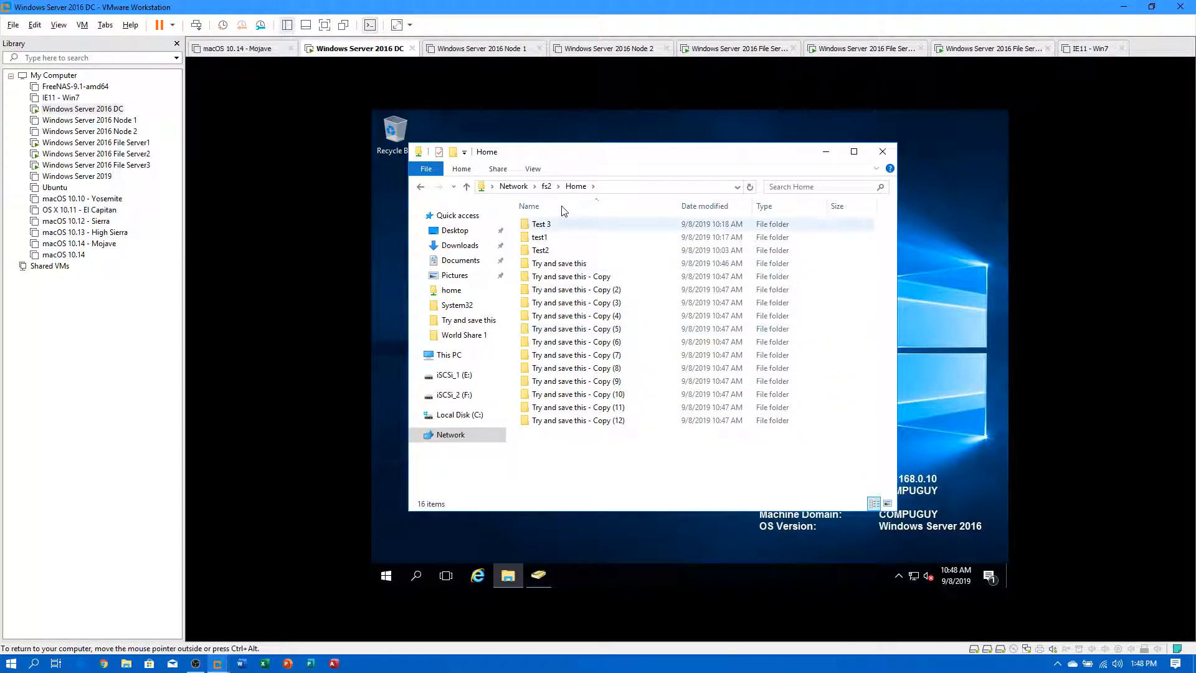
{"action": "left_click", "coordinate": [551, 188]}
Restore the fs2 Home share again from its 10:40 AM previous version.
{"action": "right_click", "coordinate": [712, 222]}
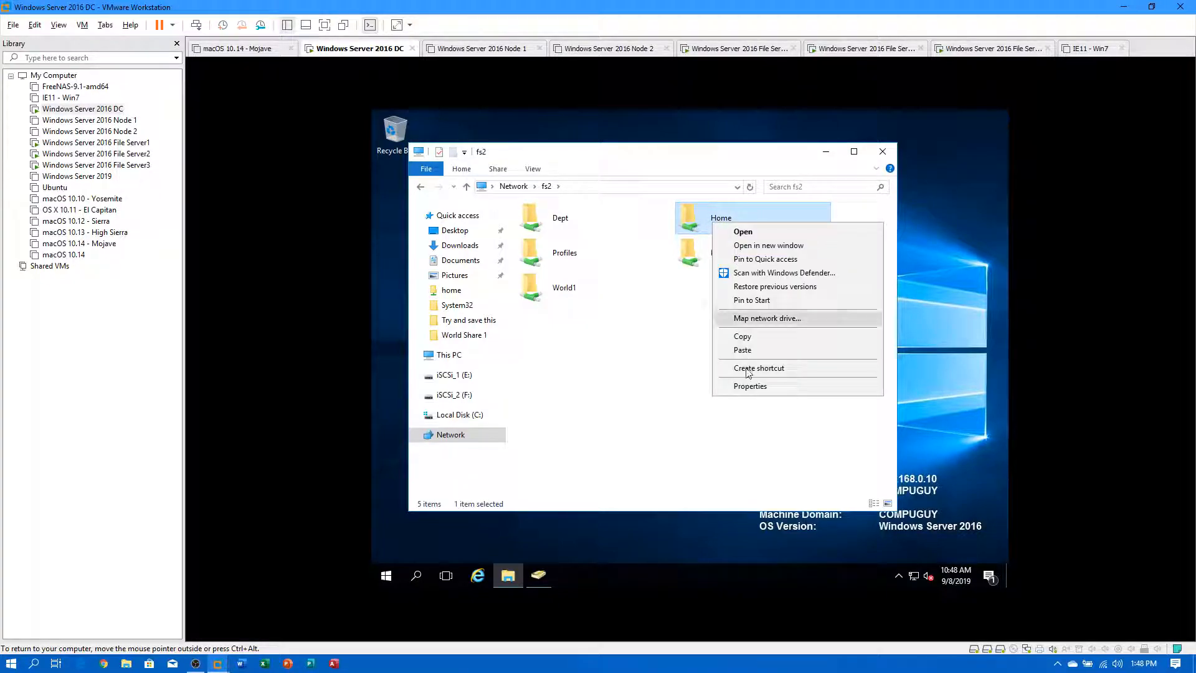
{"action": "left_click", "coordinate": [749, 387]}
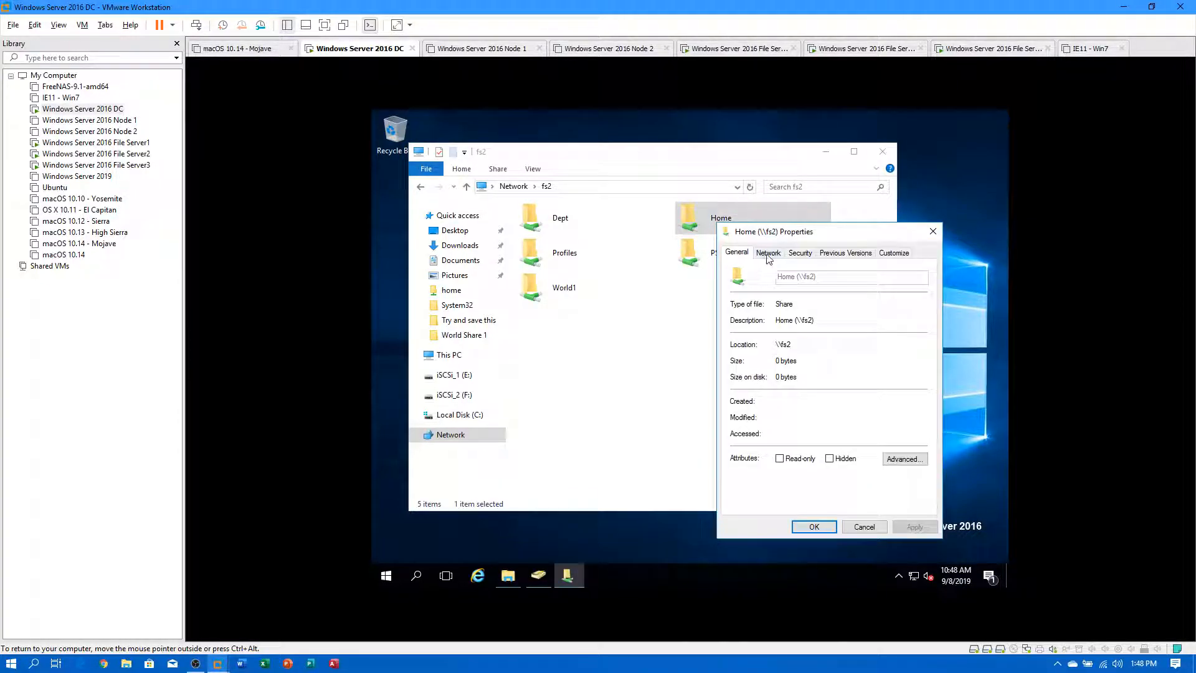
{"action": "left_click", "coordinate": [850, 252]}
{"action": "double_click", "coordinate": [765, 364]}
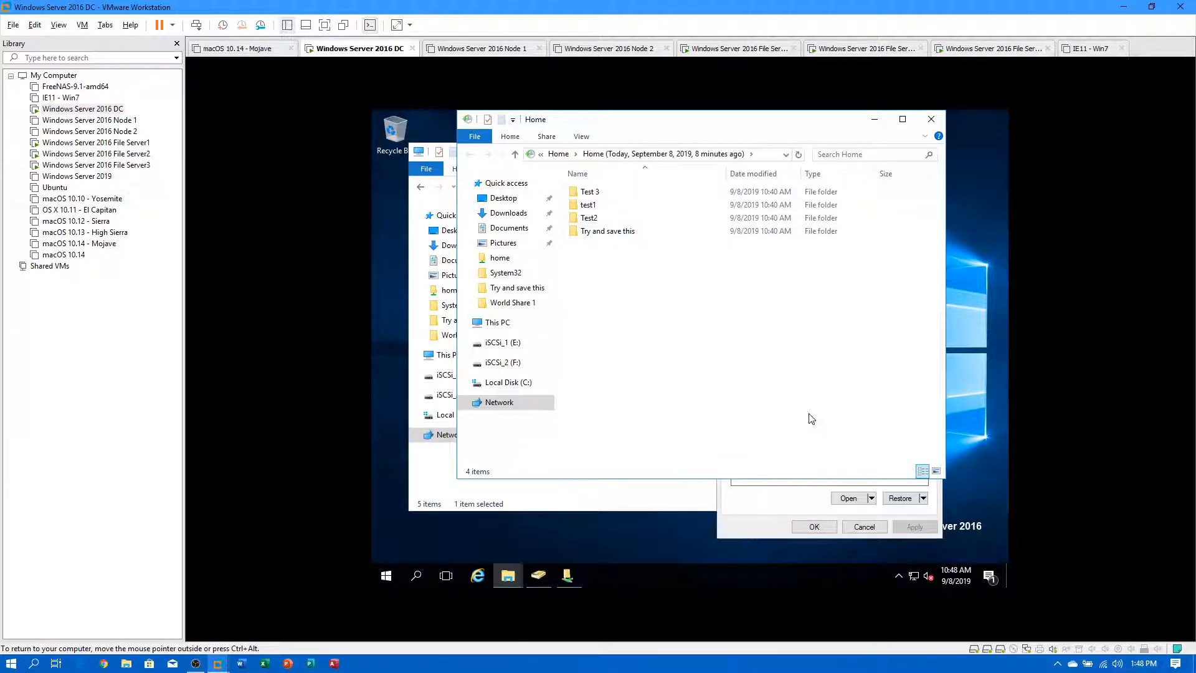
{"action": "left_click", "coordinate": [931, 119]}
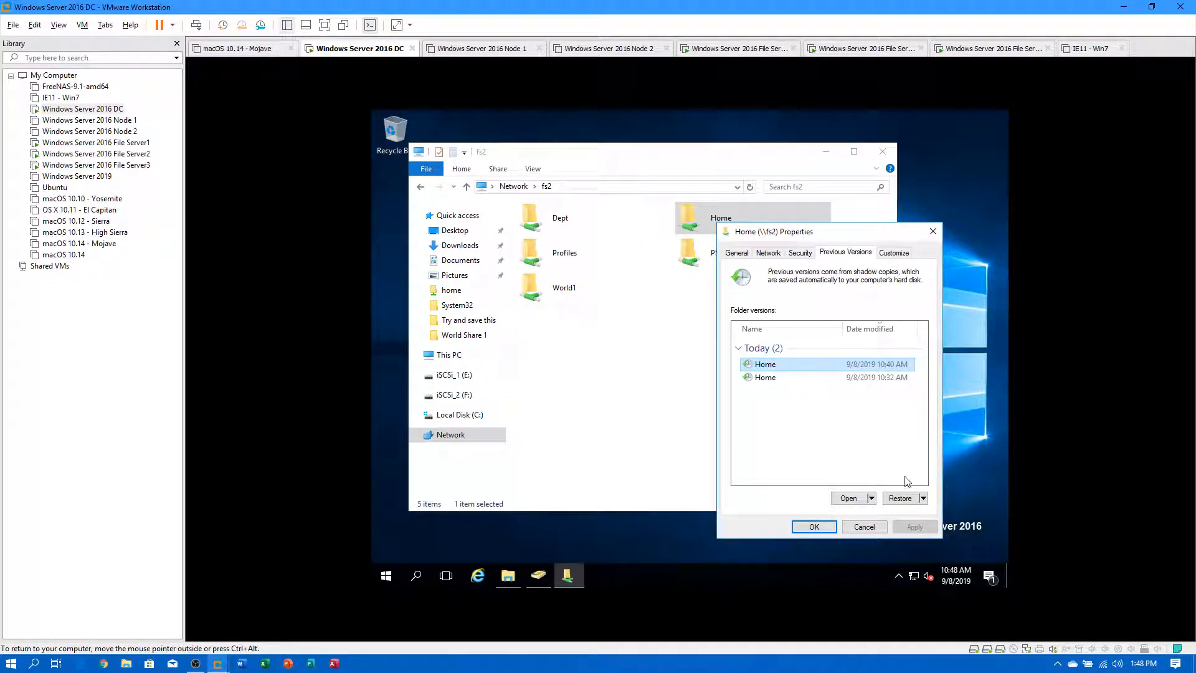
{"action": "left_click", "coordinate": [901, 498]}
{"action": "left_click", "coordinate": [713, 368]}
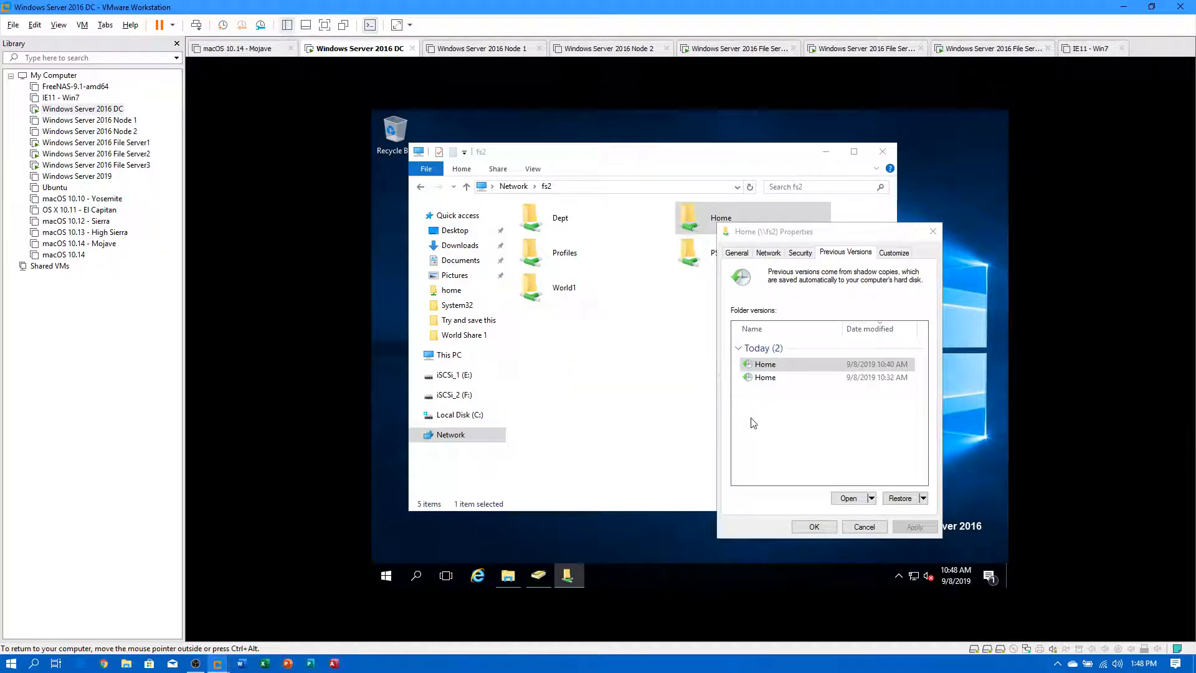
{"action": "left_click", "coordinate": [790, 341]}
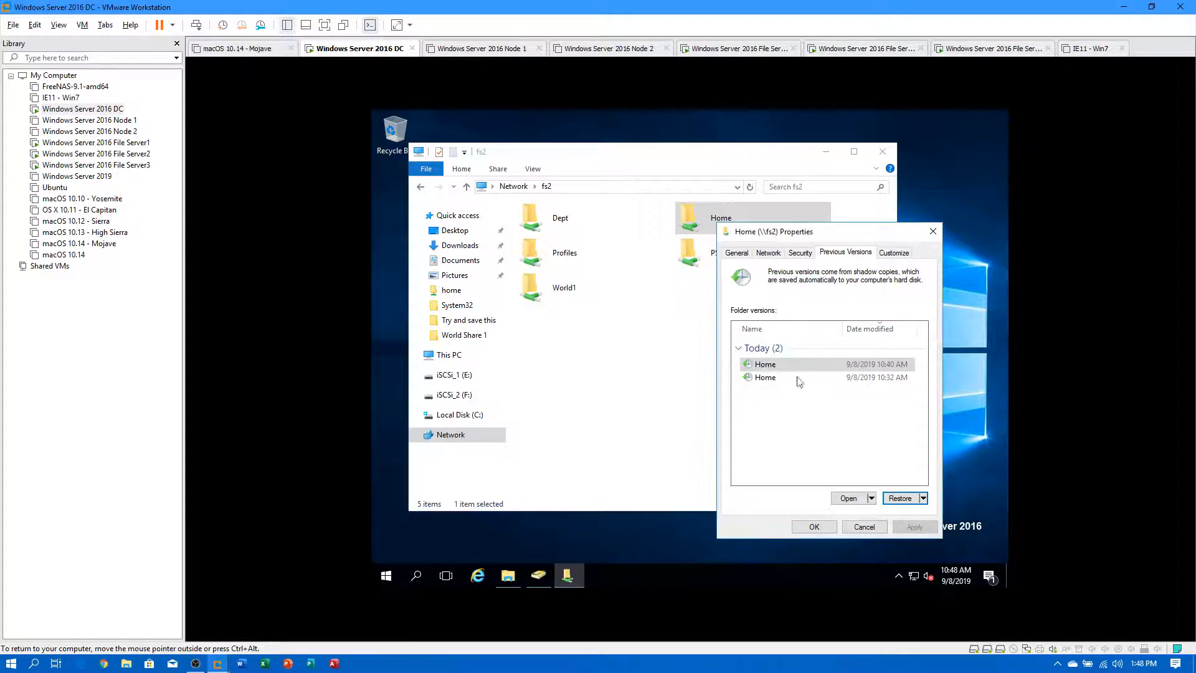
{"action": "left_click", "coordinate": [822, 527]}
Check the restored Home share, then move to the Network view and edit the location path.
{"action": "double_click", "coordinate": [716, 219]}
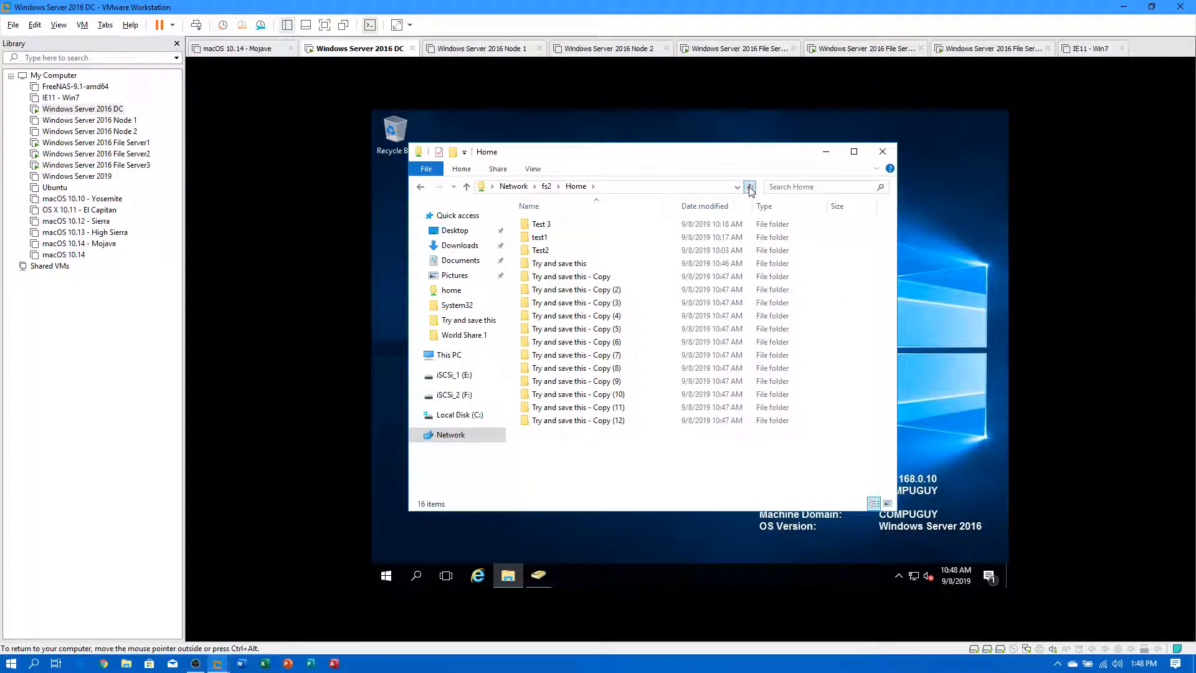
{"action": "left_click", "coordinate": [546, 186]}
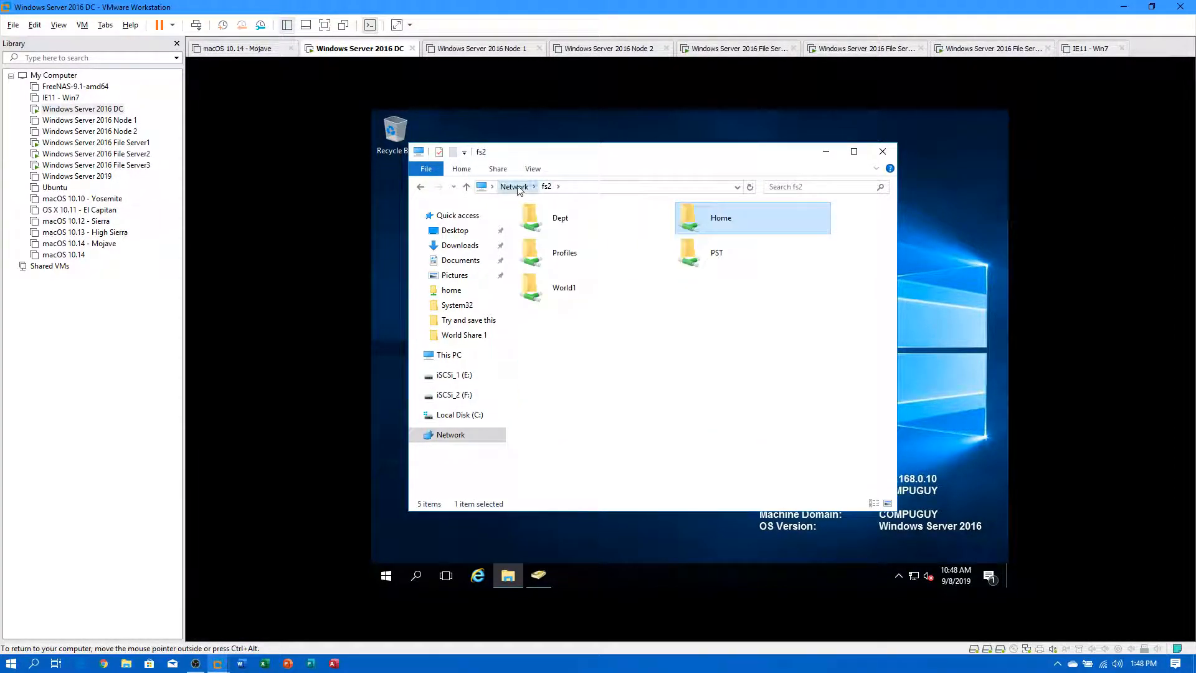
{"action": "left_click", "coordinate": [513, 187]}
{"action": "left_click", "coordinate": [594, 189]}
Open \\compuguy.local\home and permanently delete the eleven 'Try and save this - Copy (2)–(12)' folders.
{"action": "type", "text": "\\\\compuguy.local"}
{"action": "key", "text": "Down"}
{"action": "key", "text": "Return"}
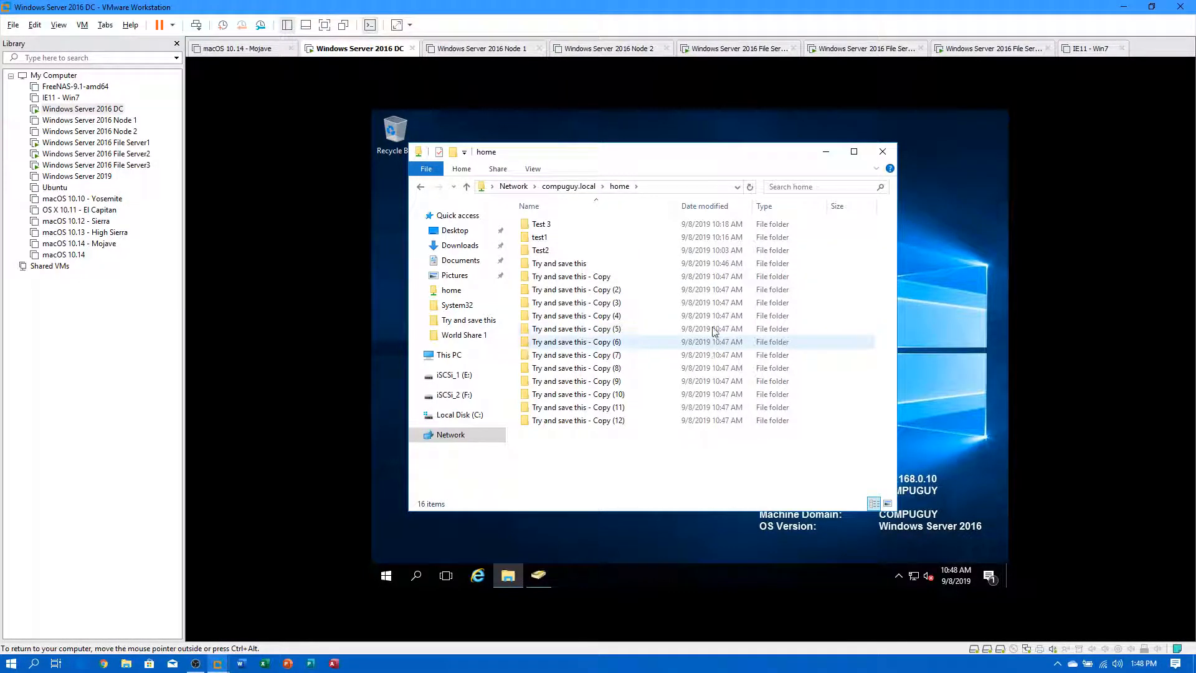
{"action": "left_click_drag", "start_coordinate": [642, 445], "coordinate": [604, 290]}
{"action": "key", "text": "Delete"}
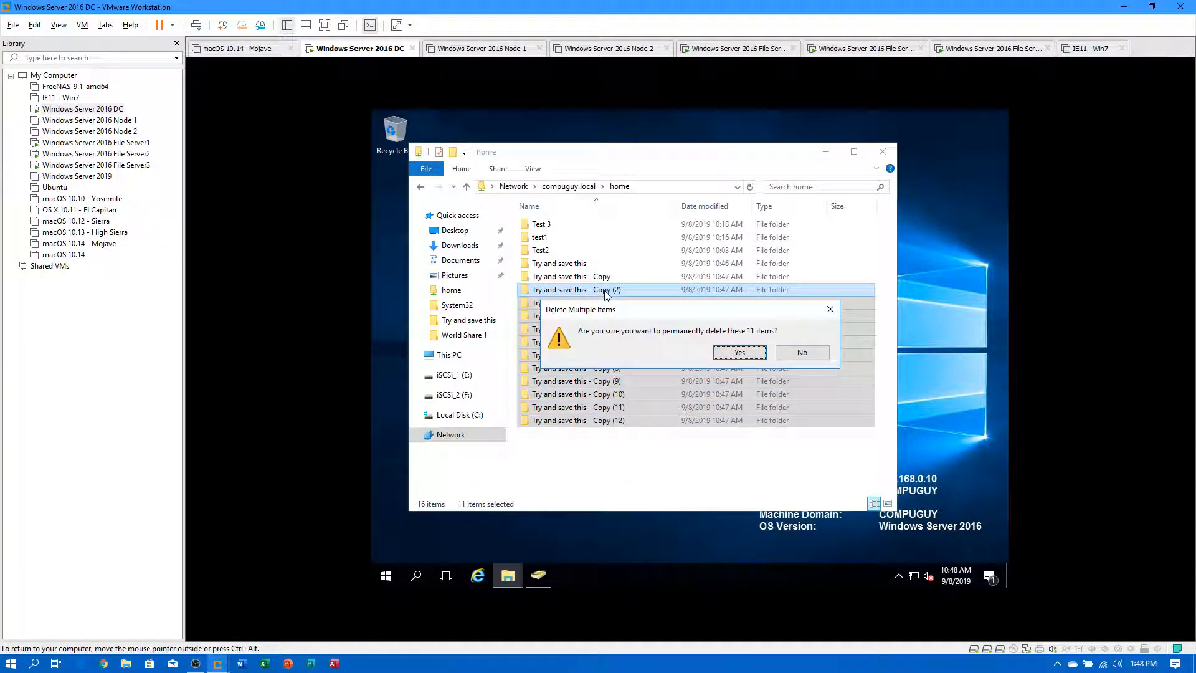
{"action": "left_click", "coordinate": [746, 354]}
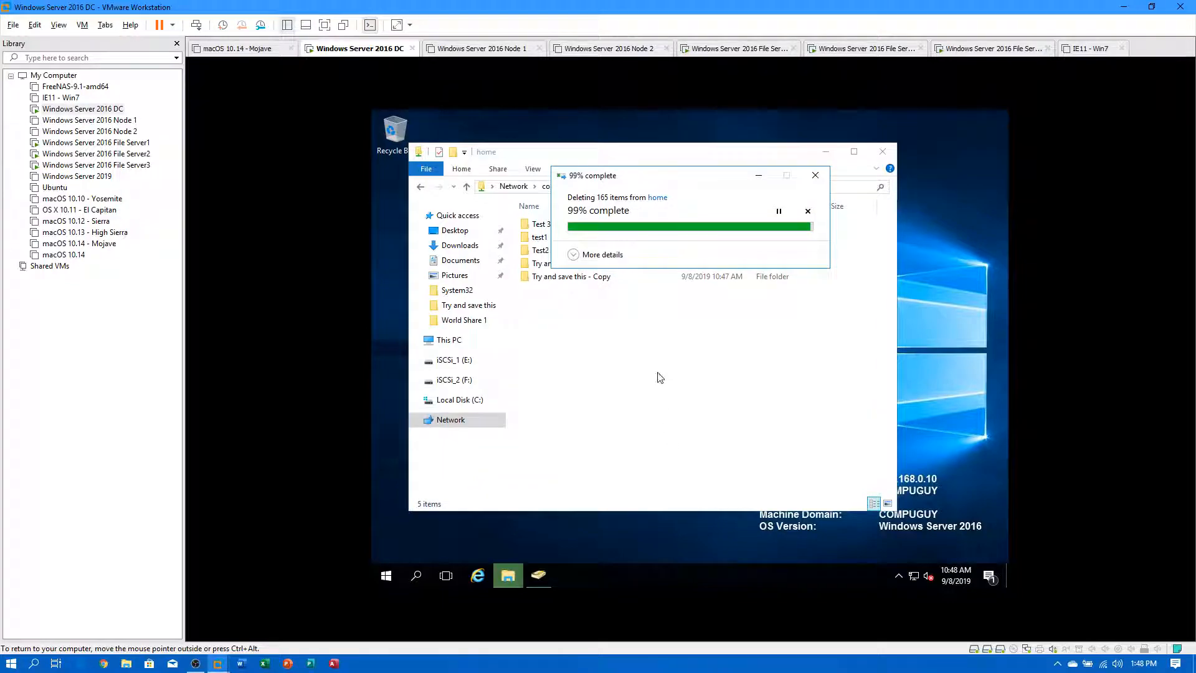
Go up to \\compuguy.local, then return to the home share by appending \home to the path.
{"action": "right_click", "coordinate": [610, 332]}
{"action": "right_click", "coordinate": [612, 188]}
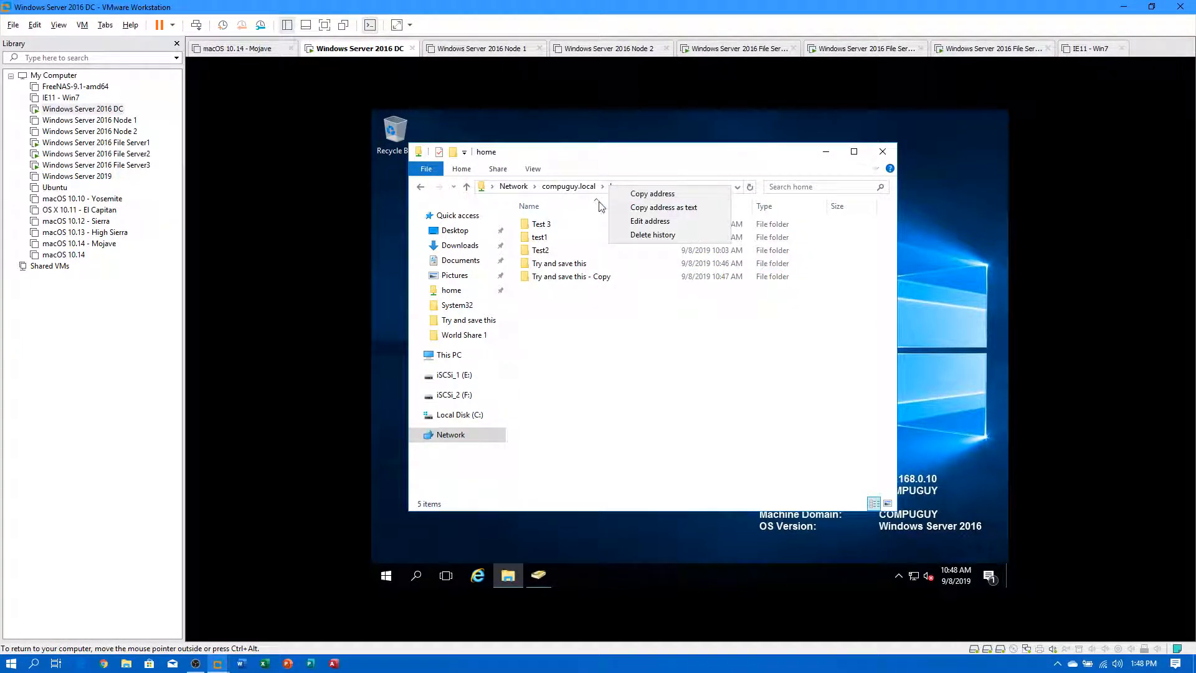
{"action": "key", "text": "Escape"}
{"action": "left_click", "coordinate": [569, 187]}
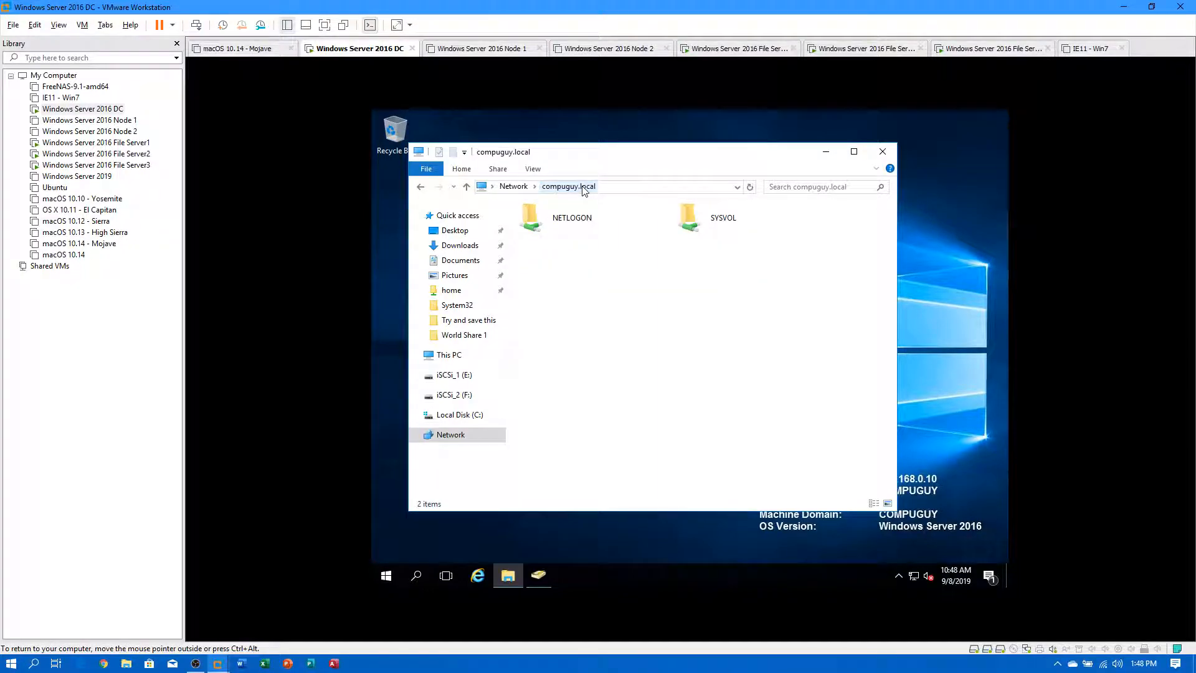
{"action": "left_click", "coordinate": [617, 190]}
{"action": "left_click", "coordinate": [615, 189]}
{"action": "type", "text": "\\home"}
{"action": "key", "text": "Return"}
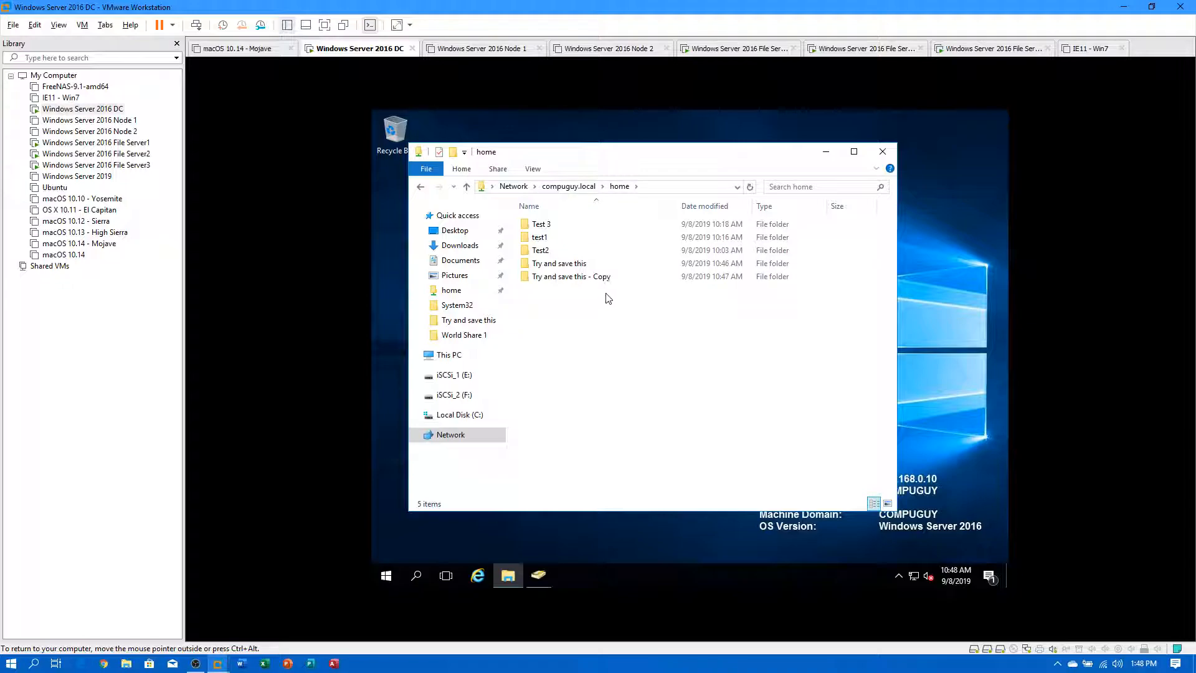
Check Previous Versions of 'Try and save this - Copy', then bring up actions for 'Try and save this'.
{"action": "right_click", "coordinate": [582, 275]}
{"action": "left_click", "coordinate": [645, 342]}
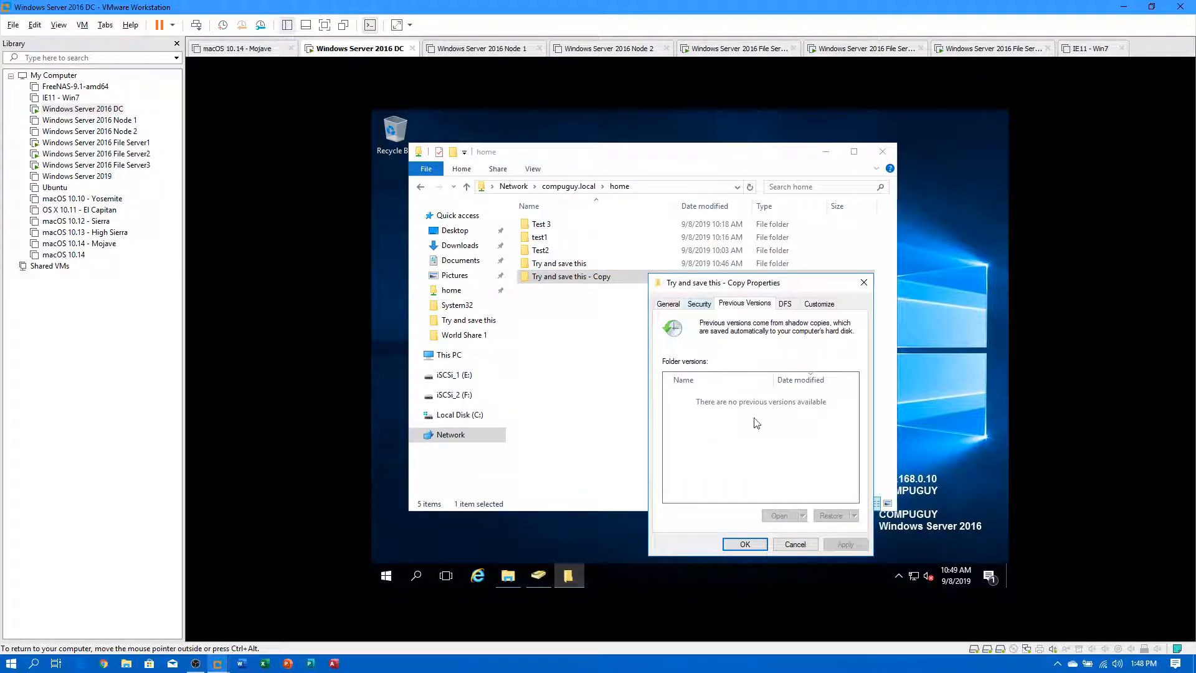
{"action": "left_click", "coordinate": [795, 544]}
{"action": "left_click", "coordinate": [556, 264]}
{"action": "right_click", "coordinate": [555, 261]}
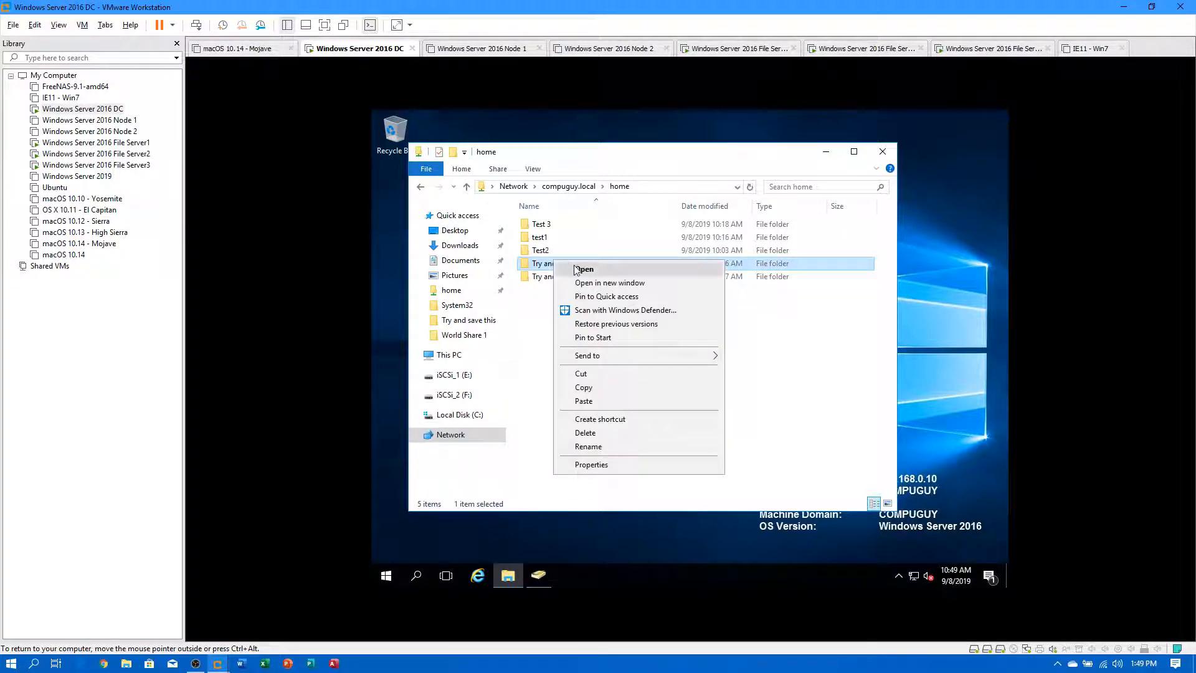
{"action": "left_click", "coordinate": [539, 321]}
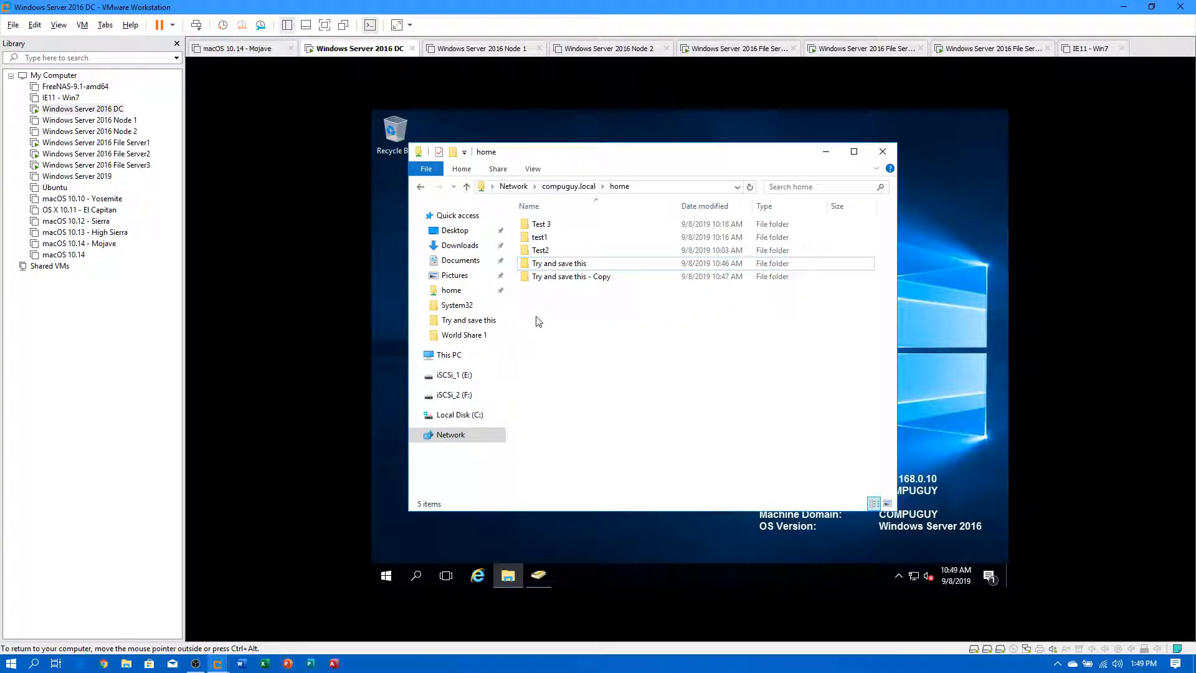
{"action": "right_click", "coordinate": [557, 264]}
{"action": "left_click", "coordinate": [572, 349]}
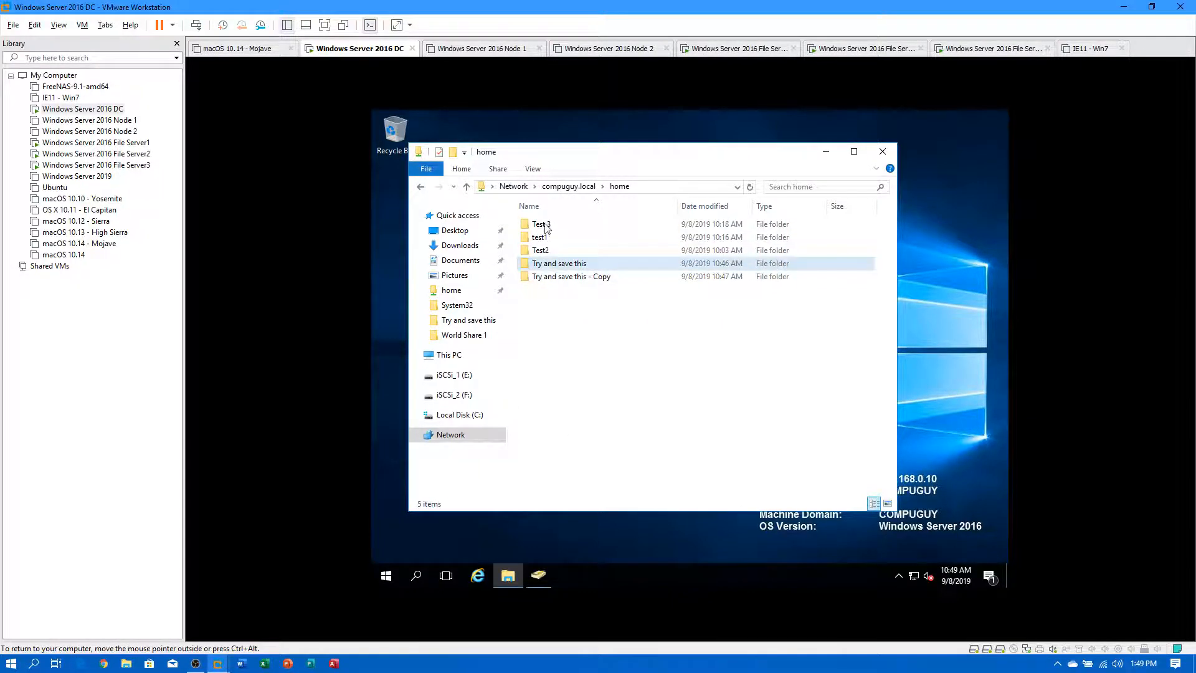
Browse into 'Try and save this - Copy', return home, and recheck its Previous Versions.
{"action": "double_click", "coordinate": [556, 278]}
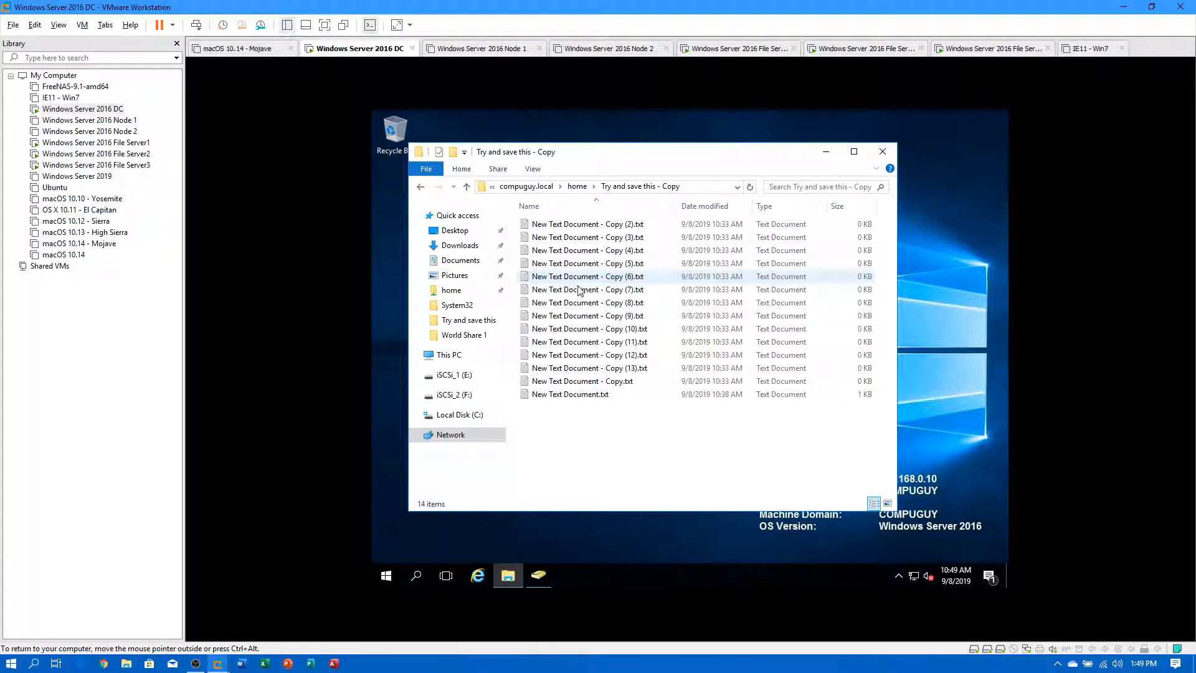
{"action": "left_click", "coordinate": [600, 268]}
{"action": "left_click", "coordinate": [622, 187]}
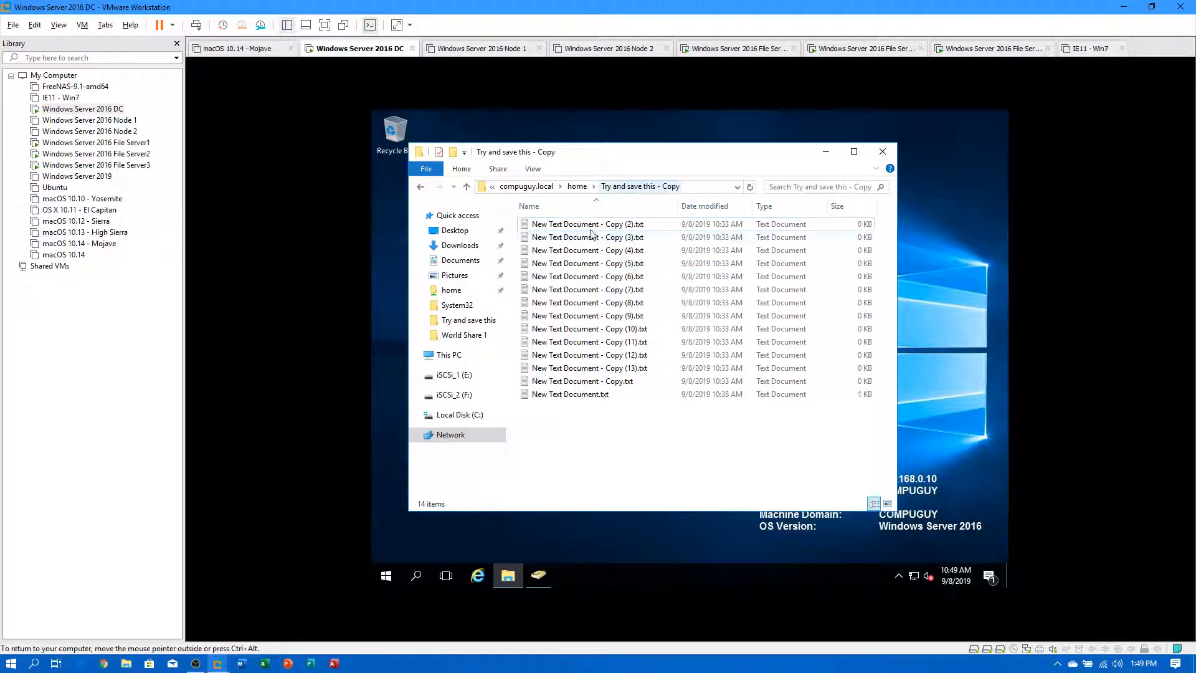
{"action": "left_click", "coordinate": [585, 188]}
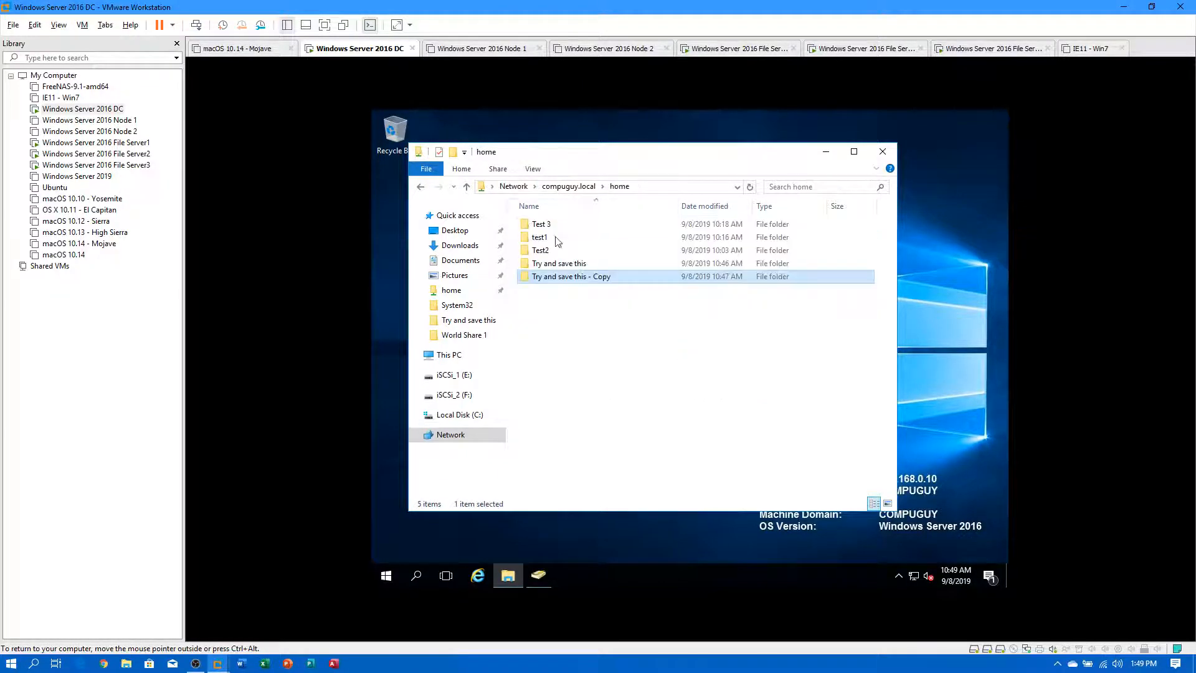
{"action": "right_click", "coordinate": [543, 277]}
{"action": "left_click", "coordinate": [602, 342]}
{"action": "left_click", "coordinate": [740, 544]}
Inspect the 10:42 AM previous version of 'Try and save this' without restoring, then close the window.
{"action": "right_click", "coordinate": [557, 262]}
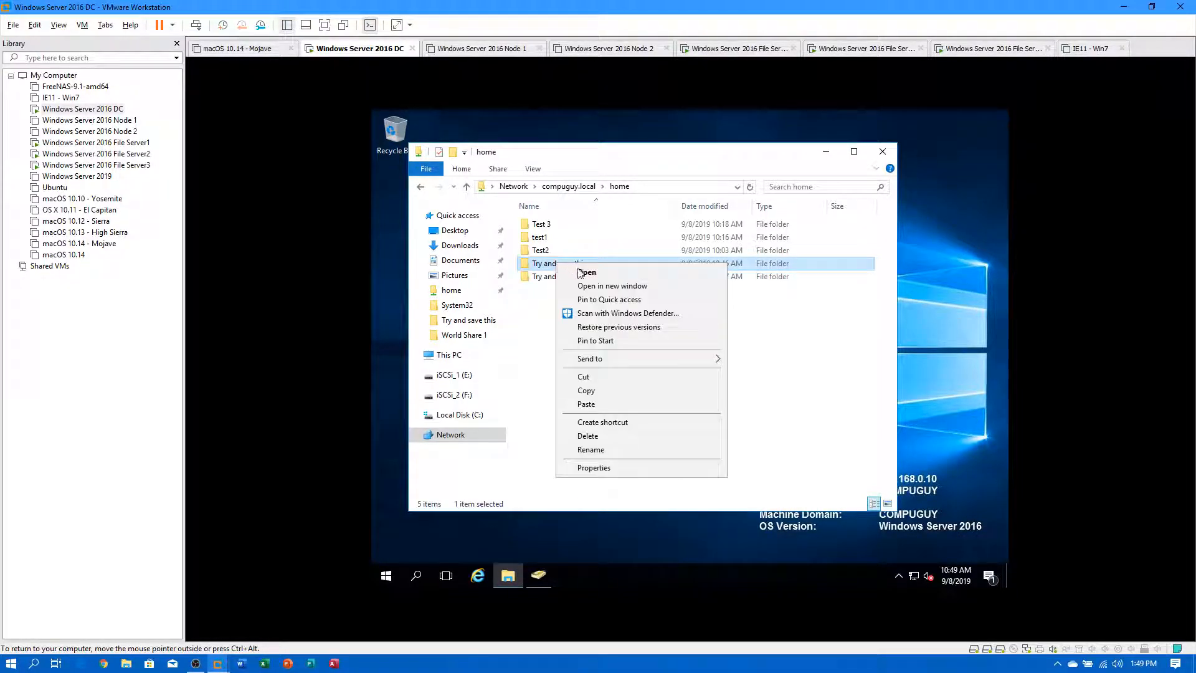
{"action": "left_click", "coordinate": [618, 327]}
{"action": "left_click", "coordinate": [678, 416]}
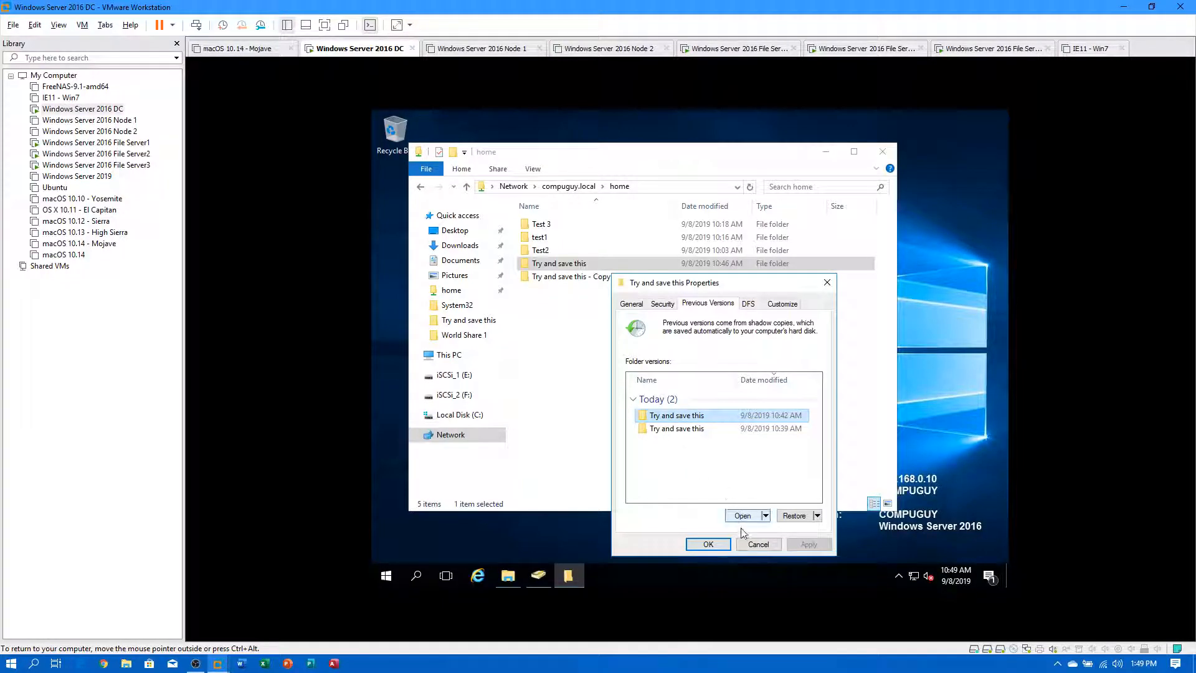
{"action": "left_click", "coordinate": [758, 545]}
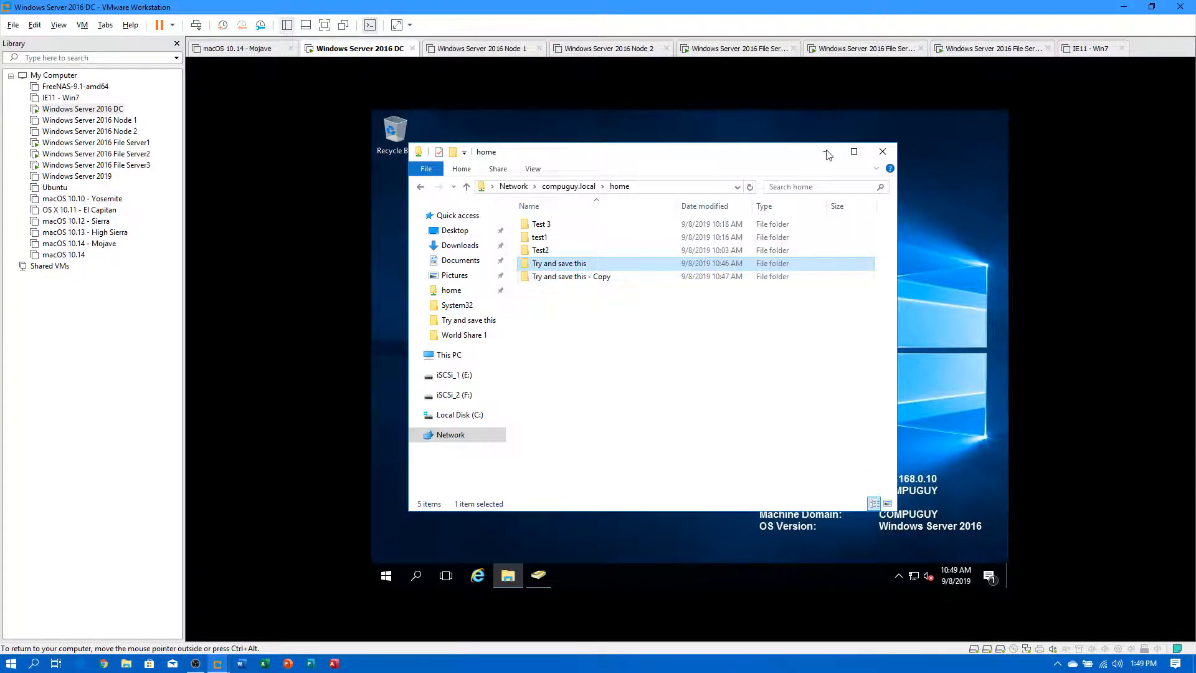
{"action": "left_click", "coordinate": [883, 151]}
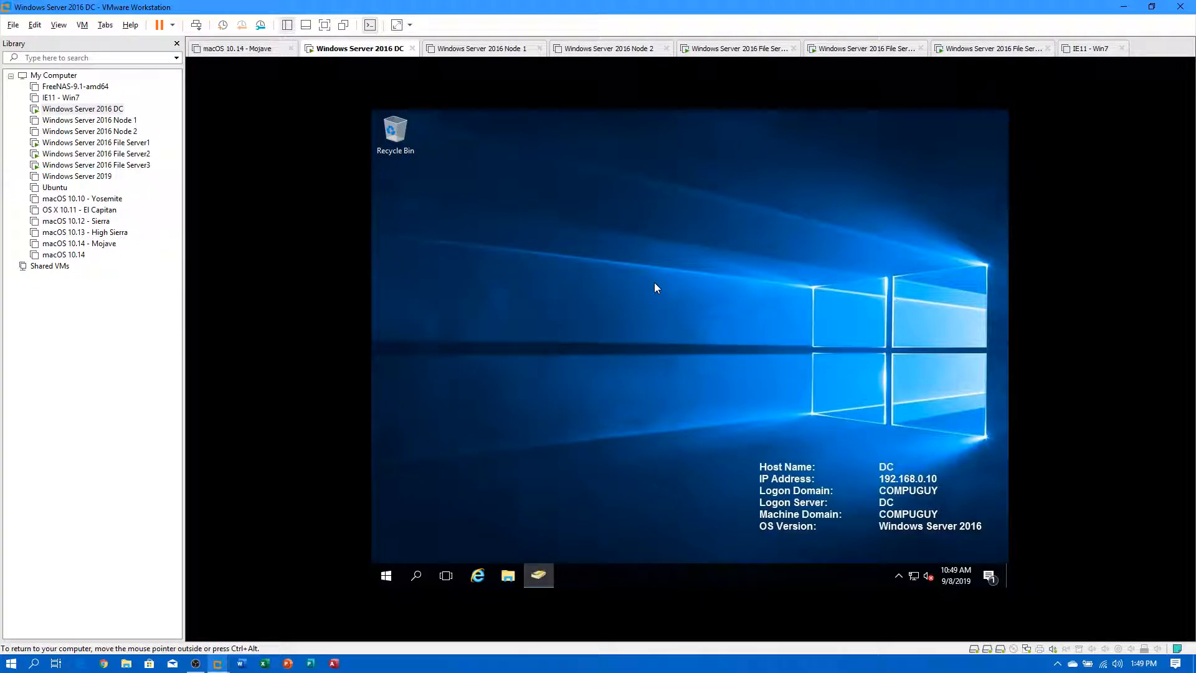
Switch to File Server1 and close Computer Management and the 'Try and save this' folder window.
{"action": "left_click", "coordinate": [169, 142]}
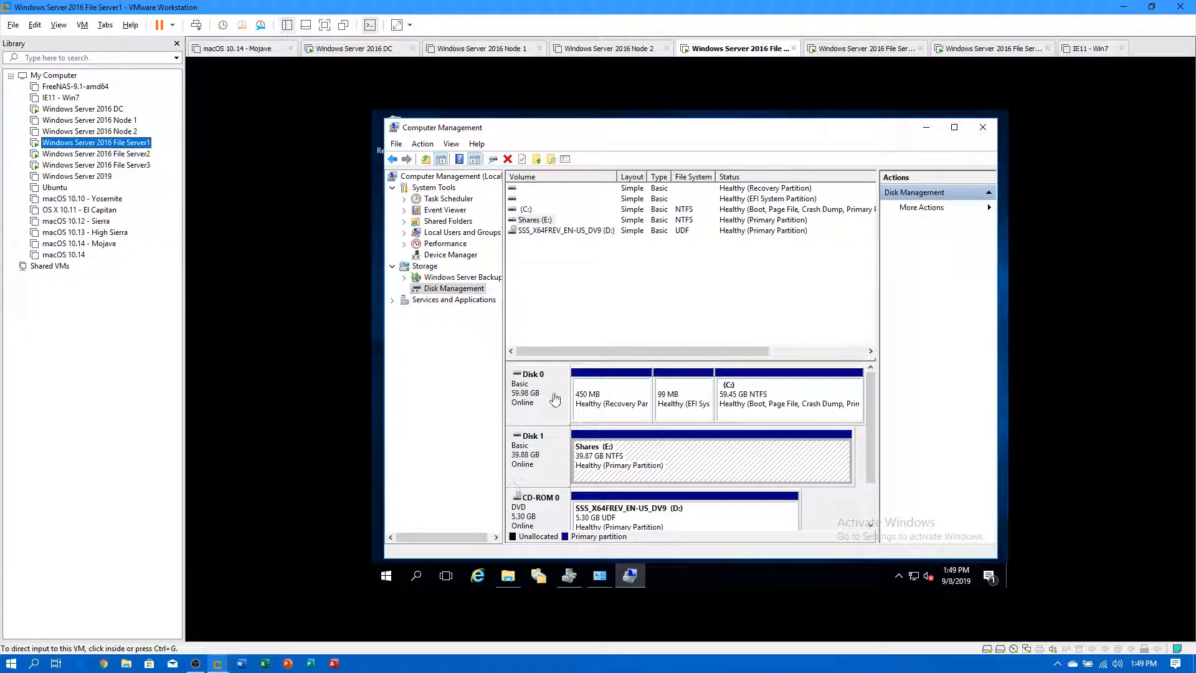
{"action": "left_click", "coordinate": [982, 129]}
{"action": "left_click", "coordinate": [984, 128]}
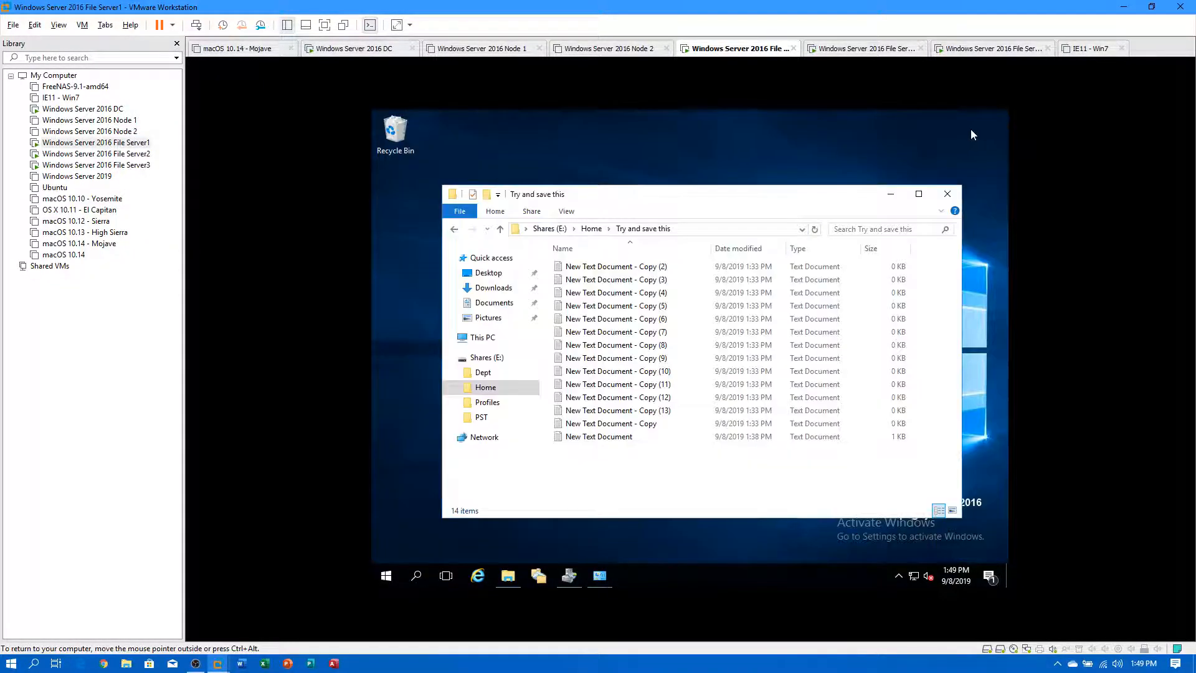
{"action": "left_click", "coordinate": [938, 193]}
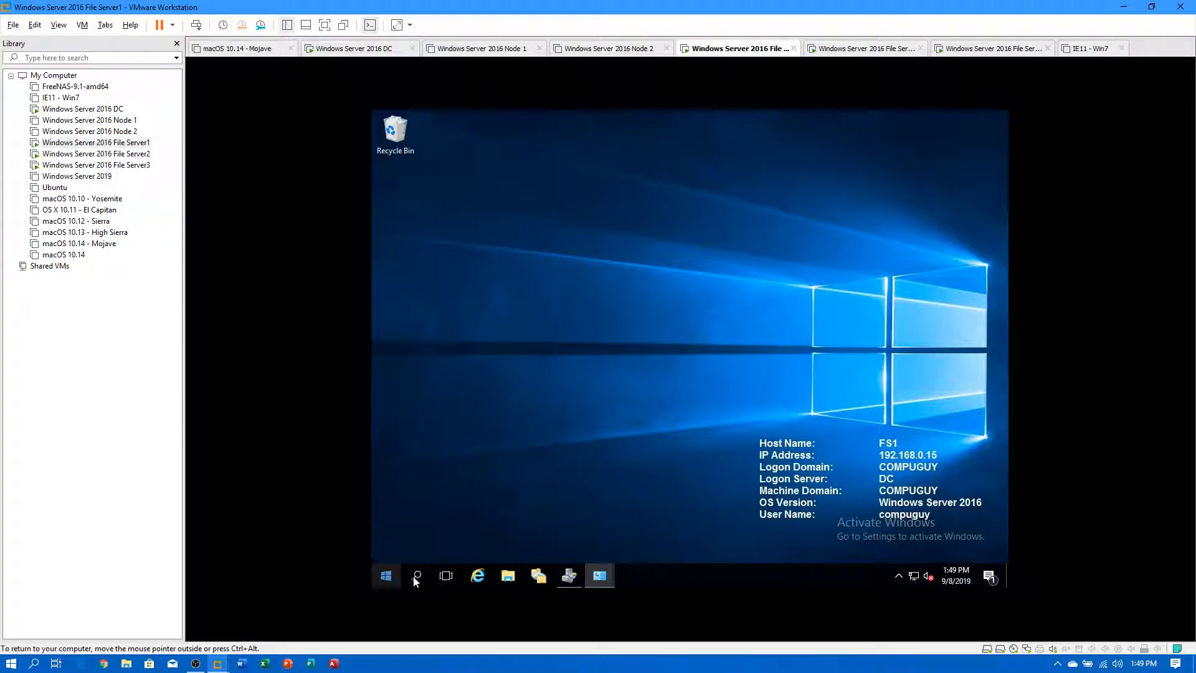
Launch File Server Resource Manager, show the Quotas list, and start Create Quota.
{"action": "left_click", "coordinate": [386, 577]}
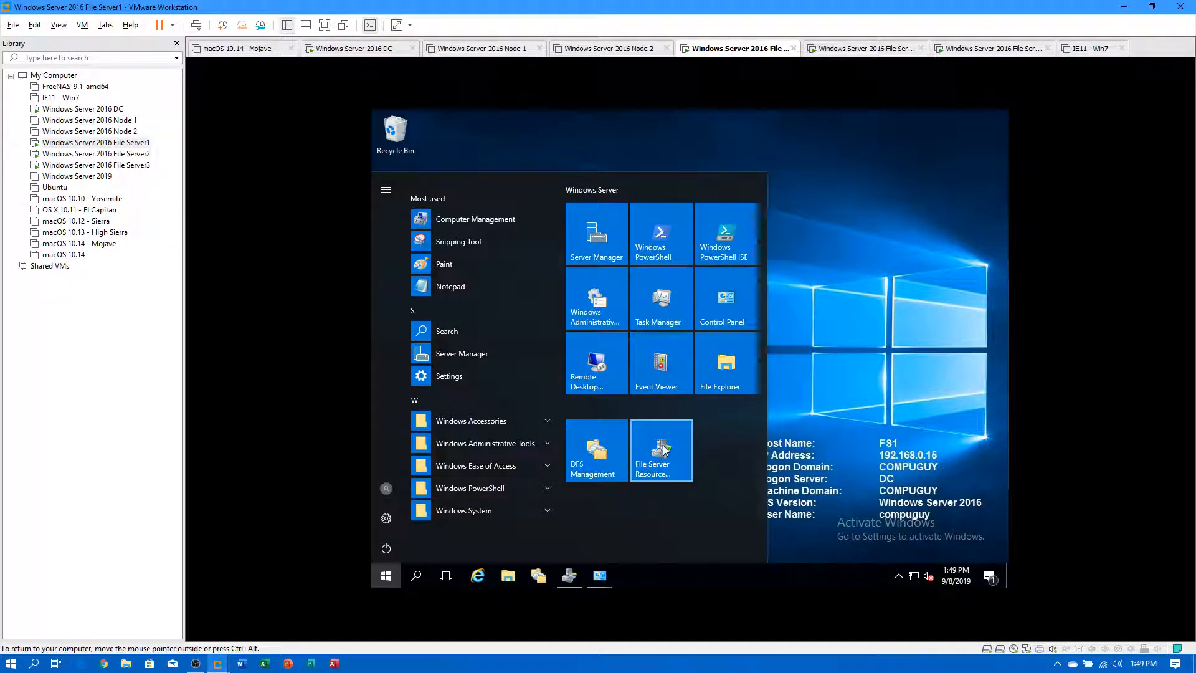
{"action": "left_click", "coordinate": [663, 450]}
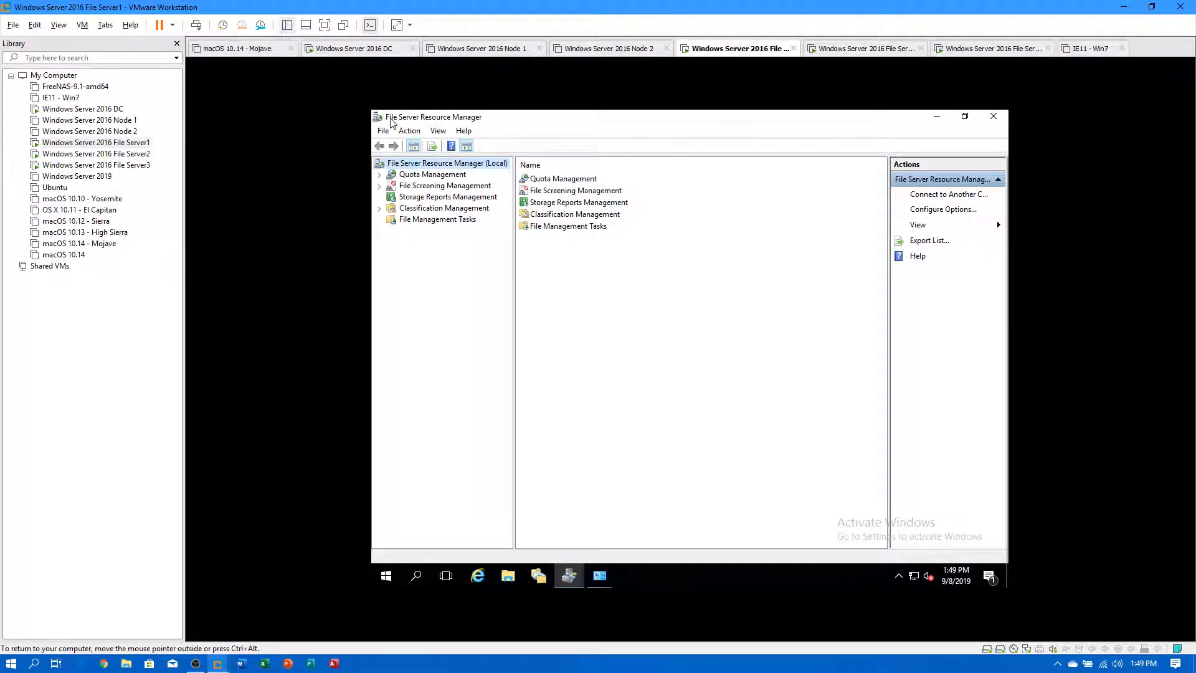
{"action": "left_click", "coordinate": [379, 177]}
{"action": "left_click", "coordinate": [423, 186]}
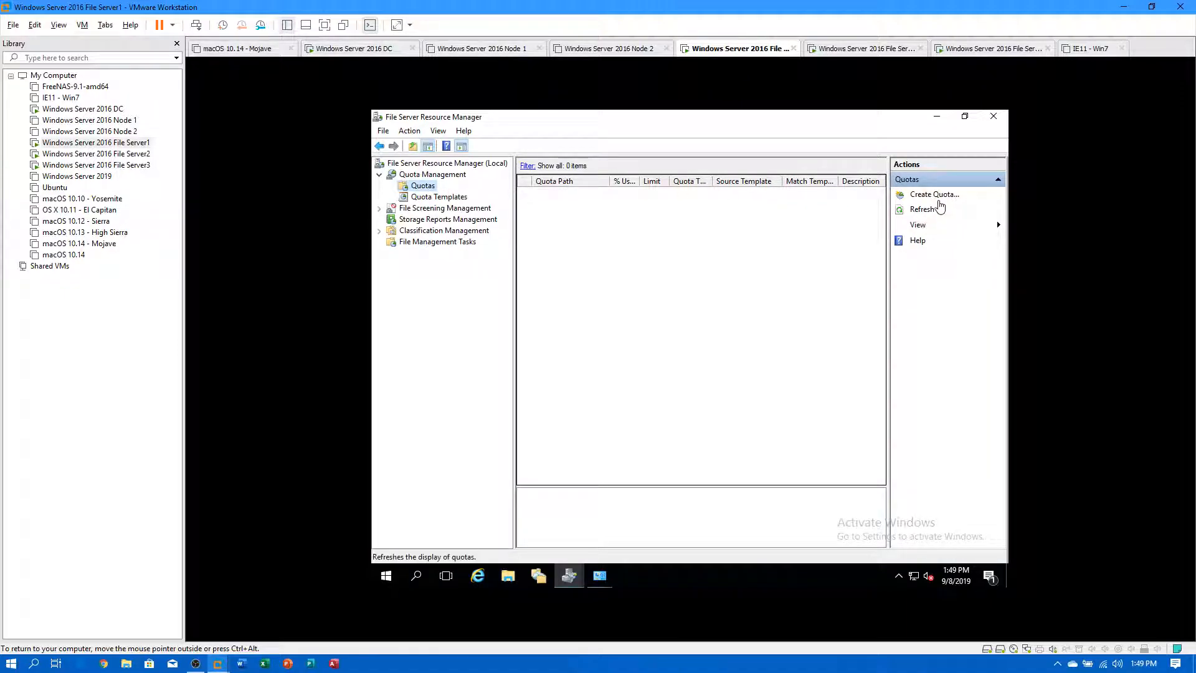
{"action": "left_click", "coordinate": [934, 196]}
Set the quota path to E:\Home on Shares (E:) and pick the 2 GB Limit template.
{"action": "left_click", "coordinate": [785, 223]}
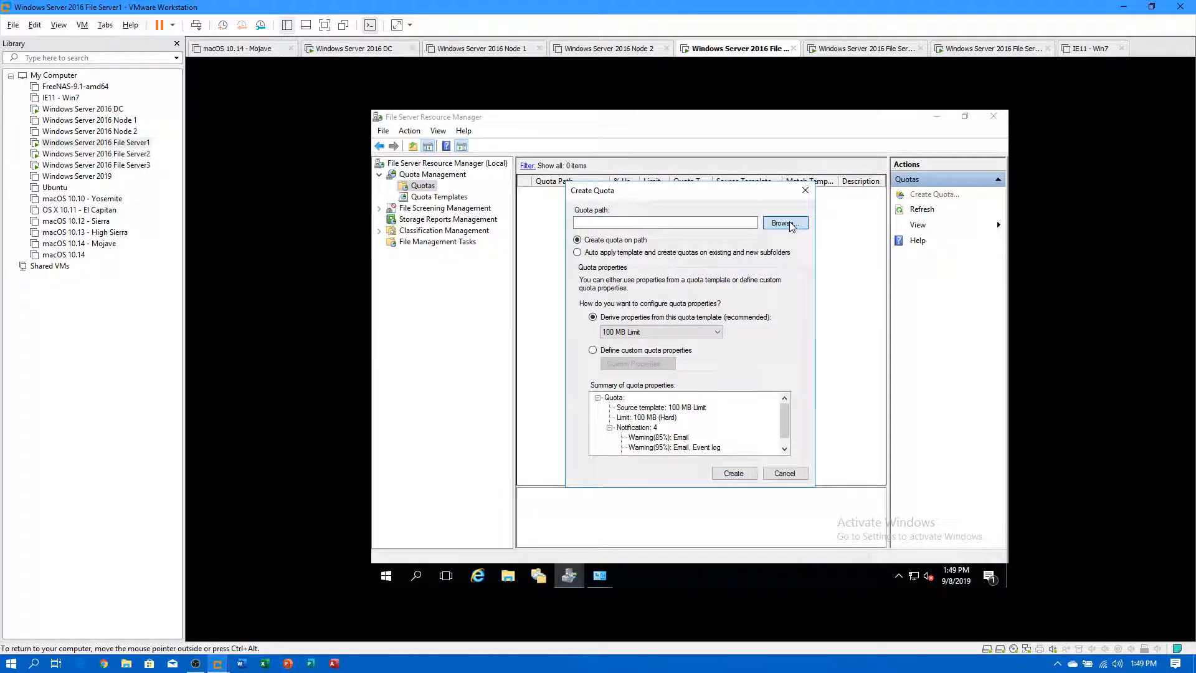
{"action": "scroll", "coordinate": [657, 369], "scroll_direction": "down", "scroll_amount": 1}
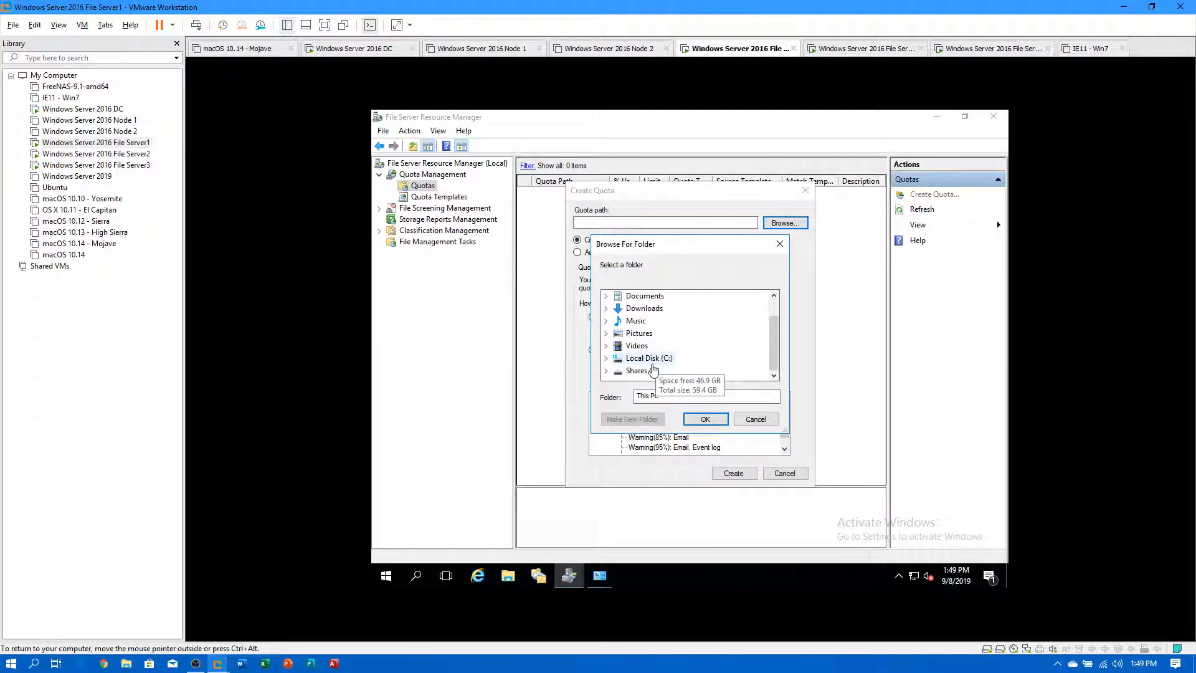
{"action": "double_click", "coordinate": [636, 370]}
{"action": "double_click", "coordinate": [651, 358]}
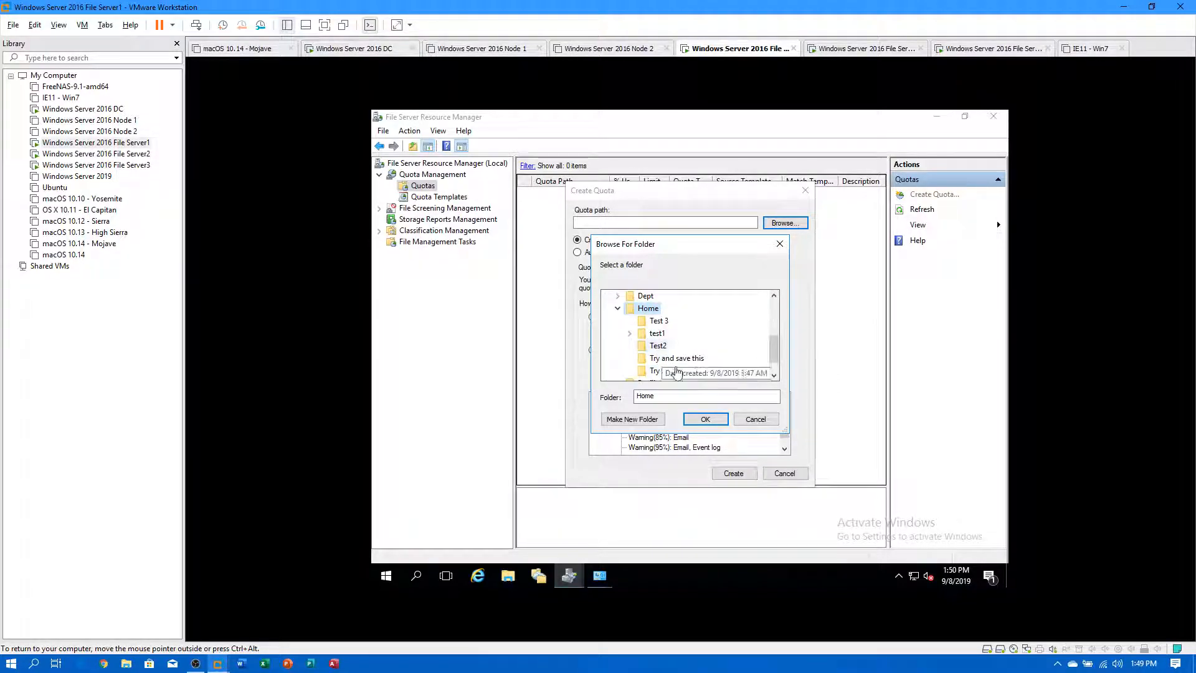
{"action": "left_click", "coordinate": [706, 419]}
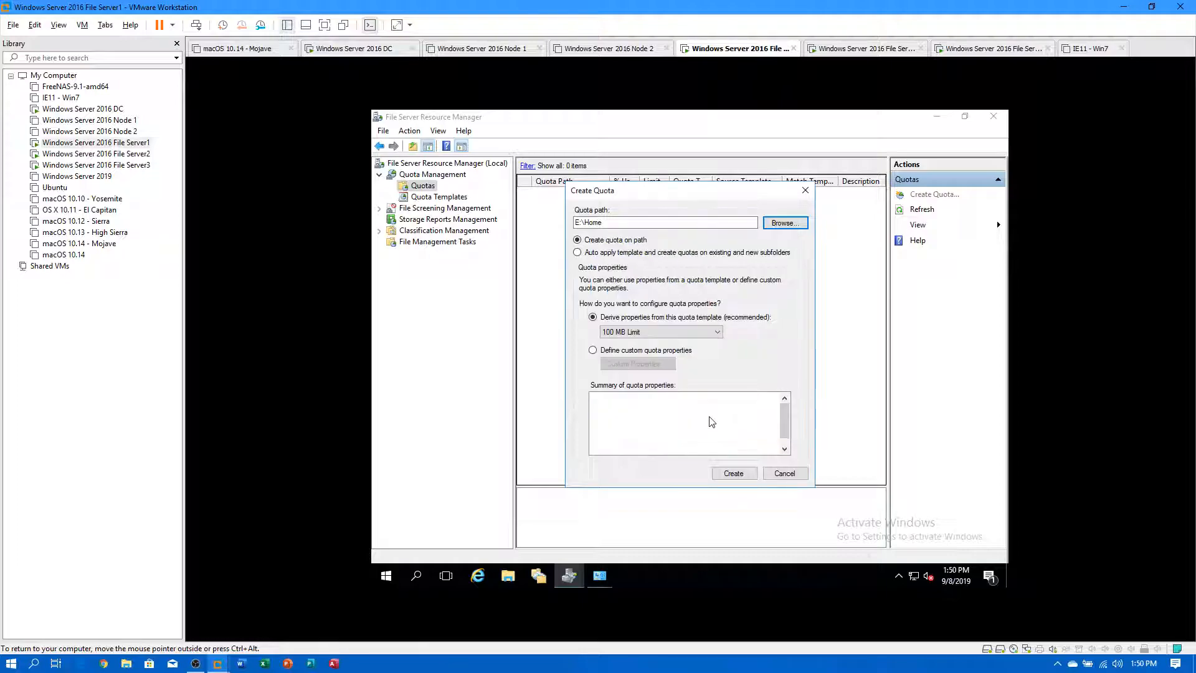
{"action": "left_click", "coordinate": [675, 331]}
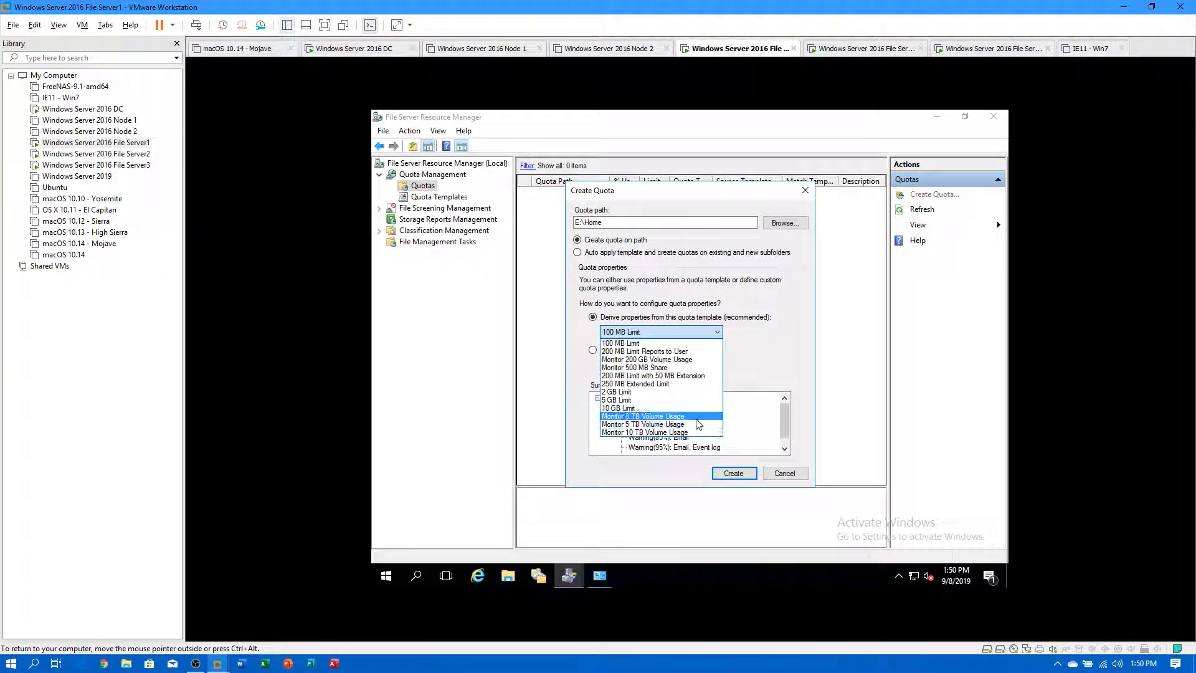
{"action": "left_click", "coordinate": [659, 392]}
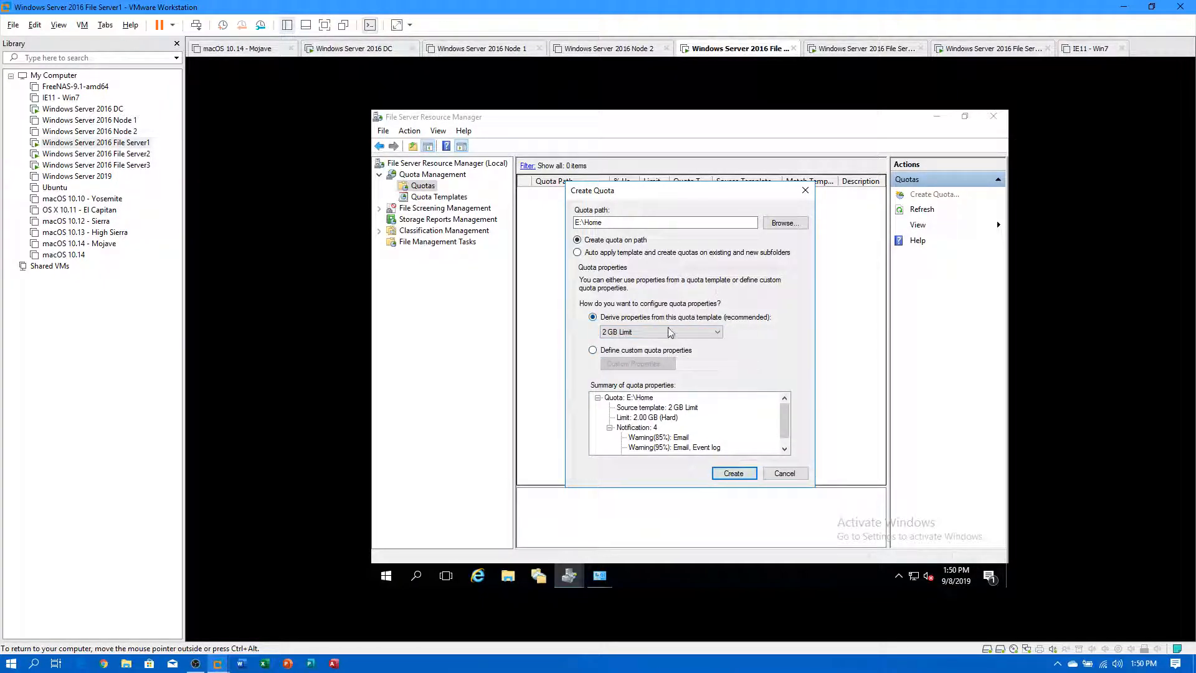
Define custom quota properties: a 1 GB hard limit, copied from the 2 GB Limit template.
{"action": "left_click", "coordinate": [592, 350]}
{"action": "left_click", "coordinate": [613, 365]}
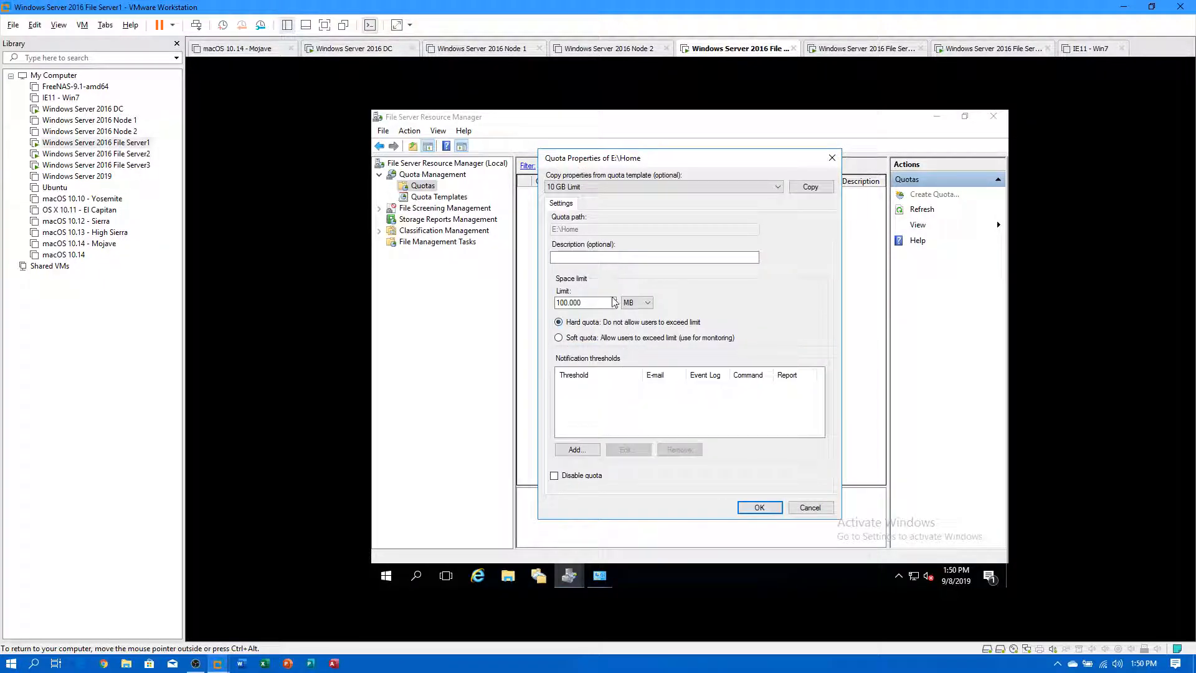
{"action": "left_click", "coordinate": [627, 305]}
{"action": "key", "text": "shift+Tab"}
{"action": "type", "text": "1"}
{"action": "left_click", "coordinate": [648, 302]}
{"action": "left_click", "coordinate": [635, 330]}
{"action": "left_click", "coordinate": [559, 322]}
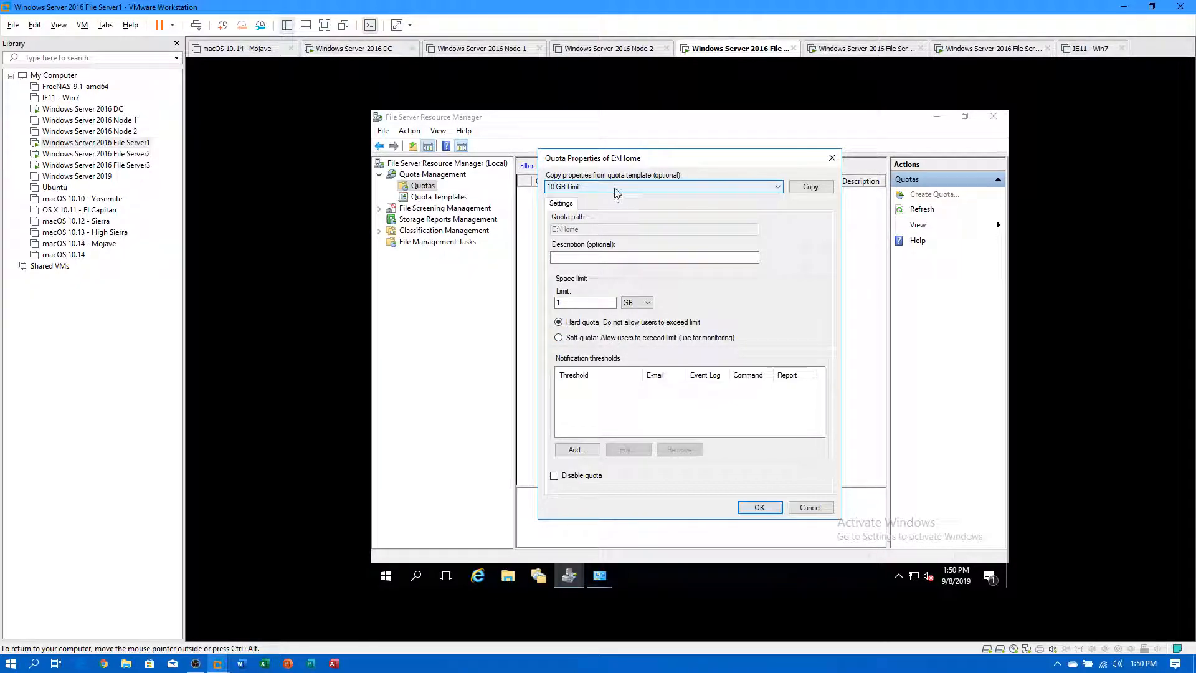
{"action": "left_click", "coordinate": [578, 187]}
{"action": "left_click", "coordinate": [568, 214]}
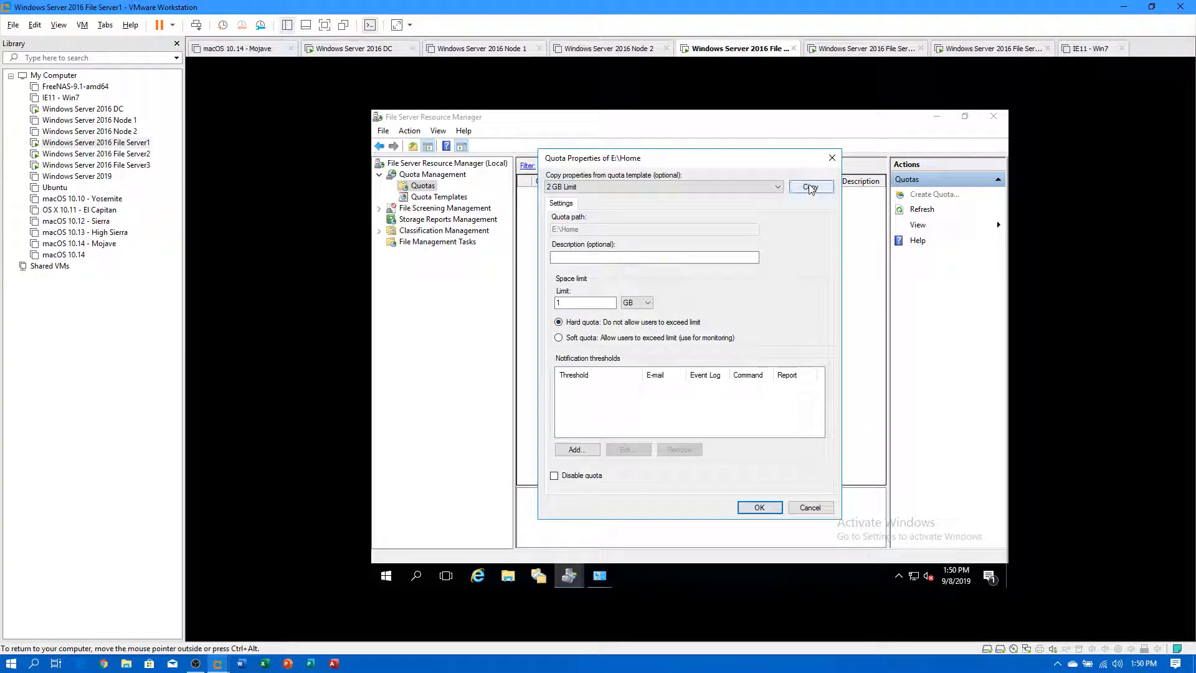
{"action": "left_click", "coordinate": [759, 507]}
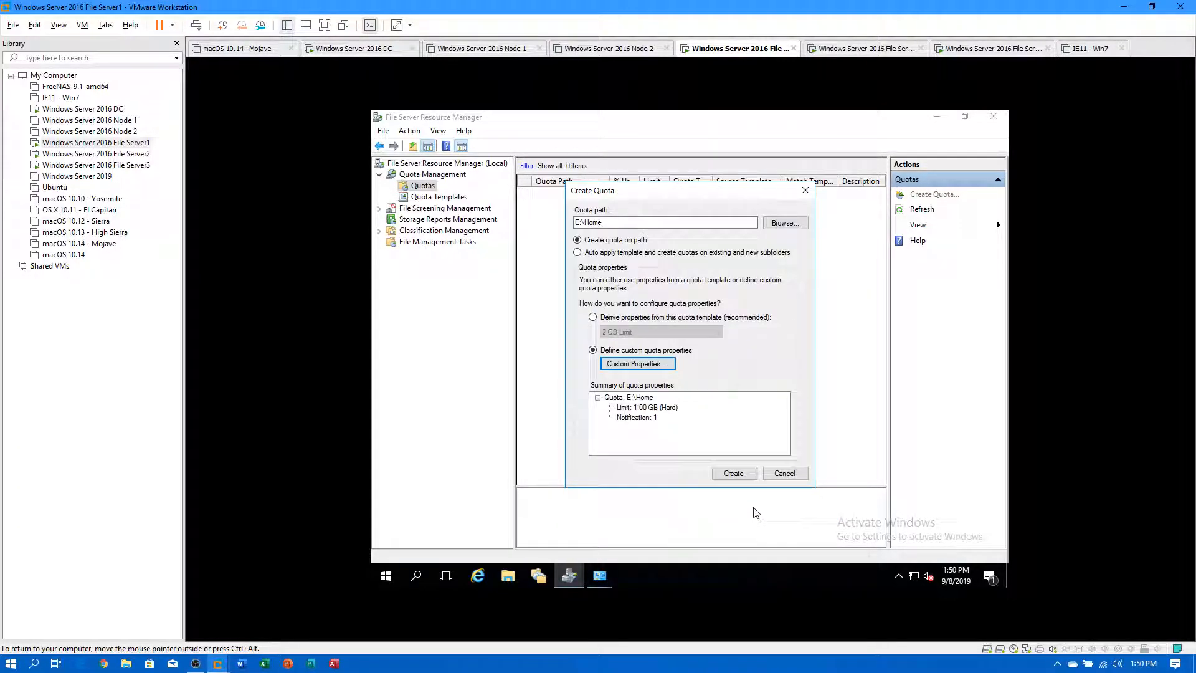
Create the quota and save its properties as the new template '1 GB Data Home'.
{"action": "left_click", "coordinate": [745, 476]}
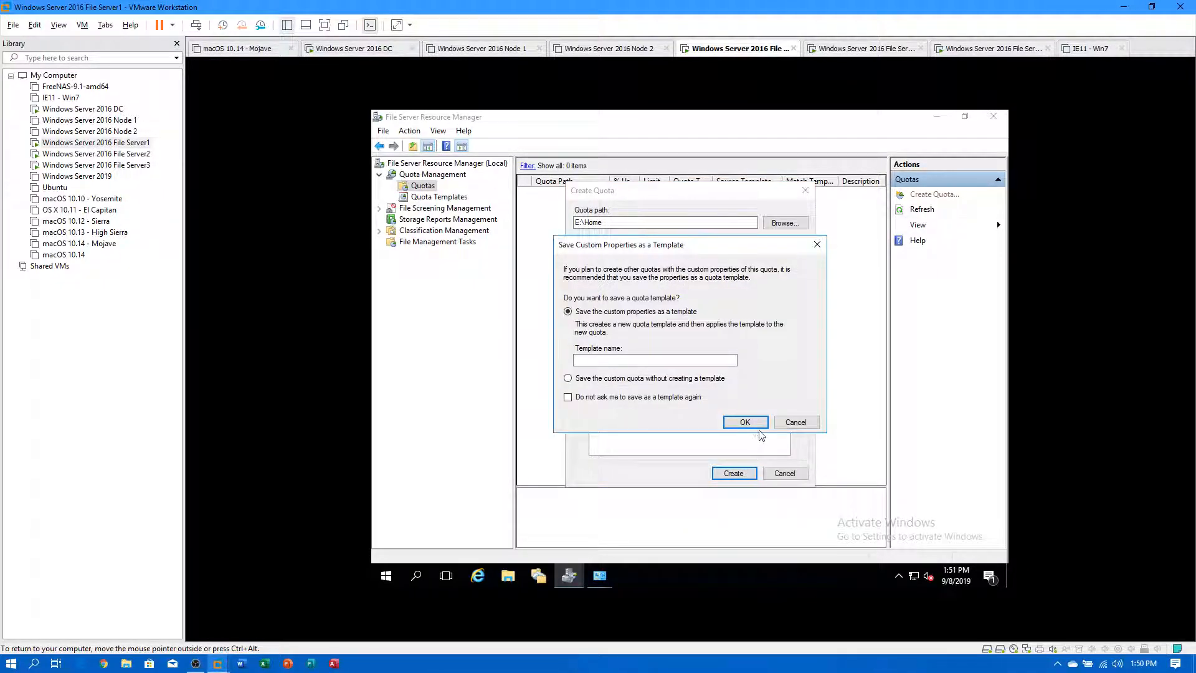
{"action": "left_click", "coordinate": [679, 360]}
{"action": "type", "text": "1 GB"}
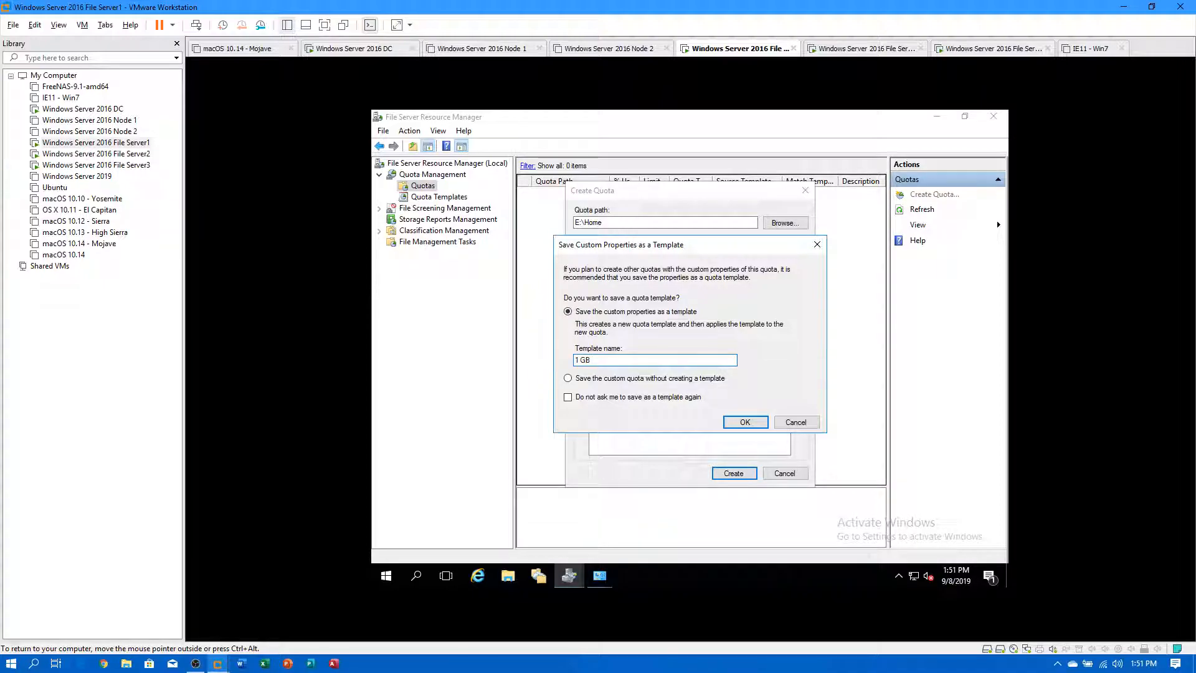
{"action": "type", "text": " Data Home"}
{"action": "left_click", "coordinate": [756, 427]}
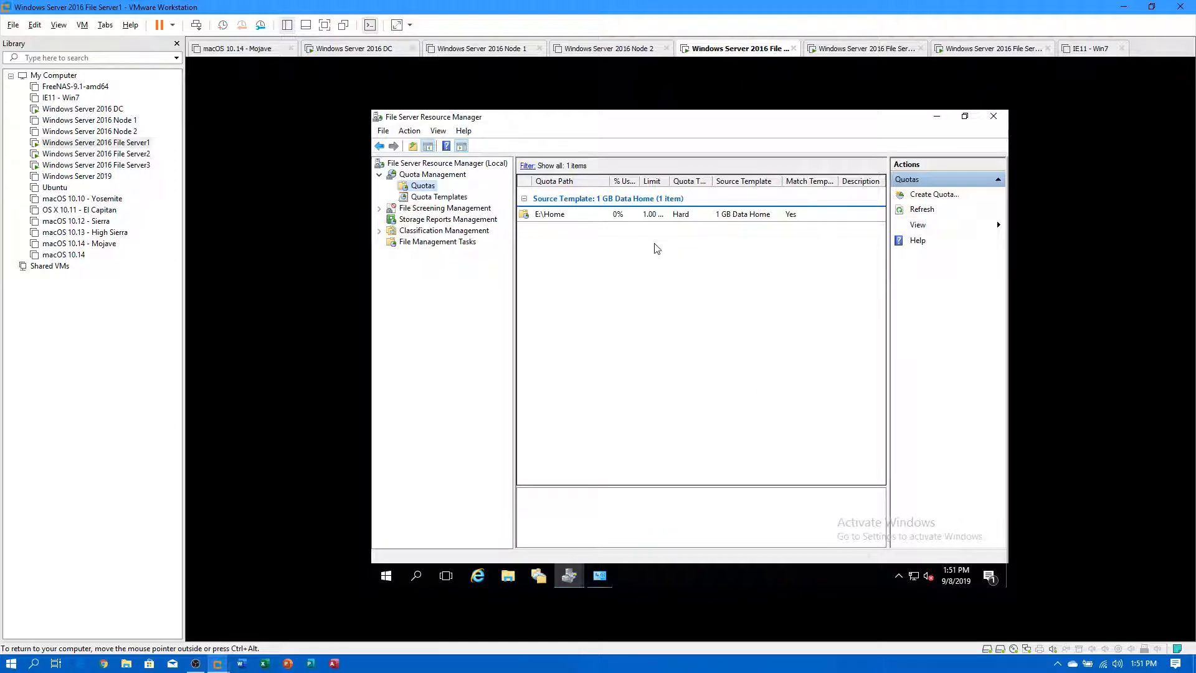
Confirm '1 GB Data Home' appears under Quota Templates, then return to Quotas.
{"action": "left_click", "coordinate": [452, 198]}
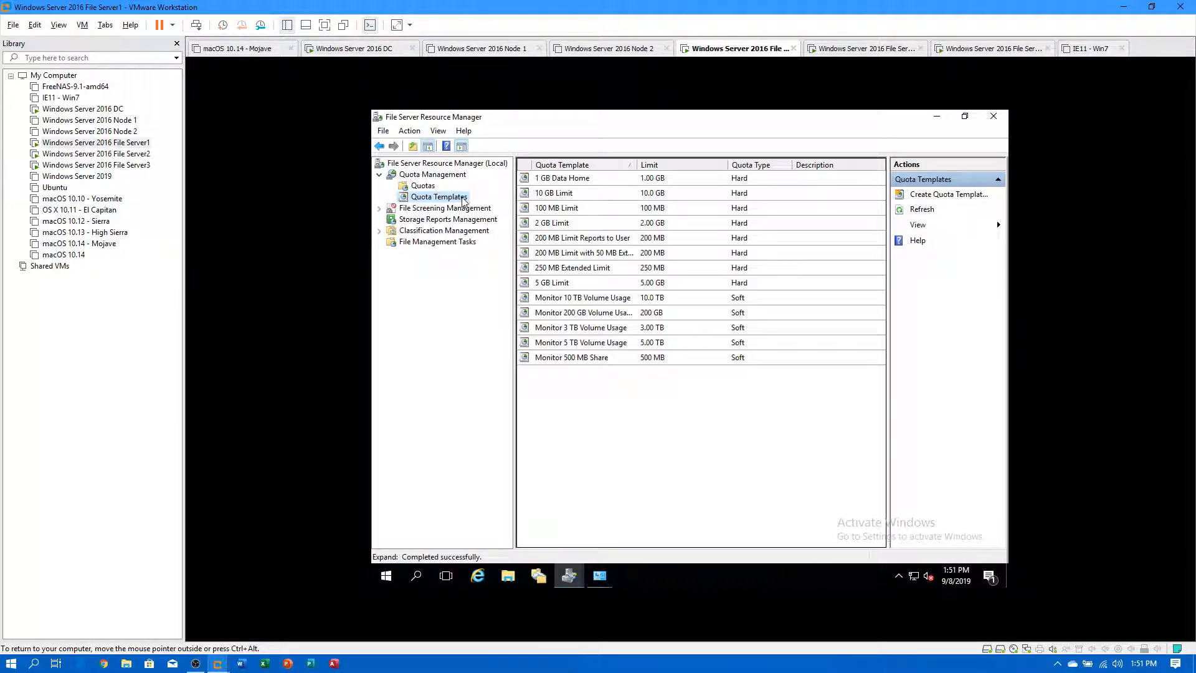
{"action": "left_click", "coordinate": [558, 181]}
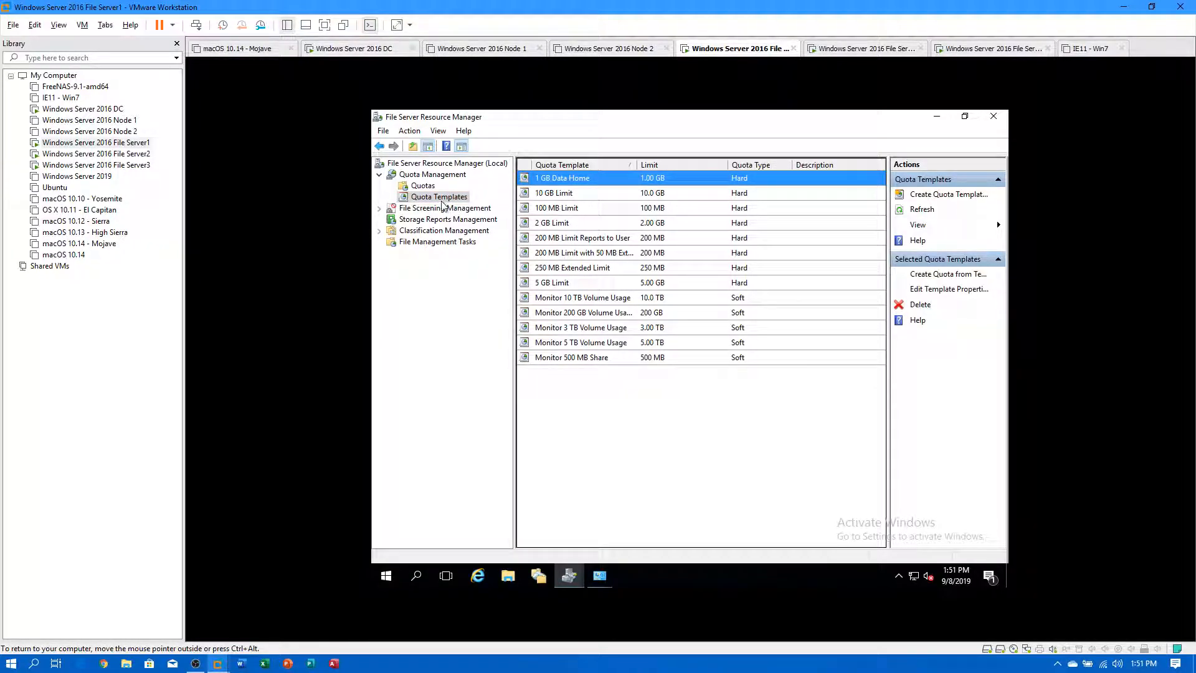
{"action": "left_click", "coordinate": [422, 186]}
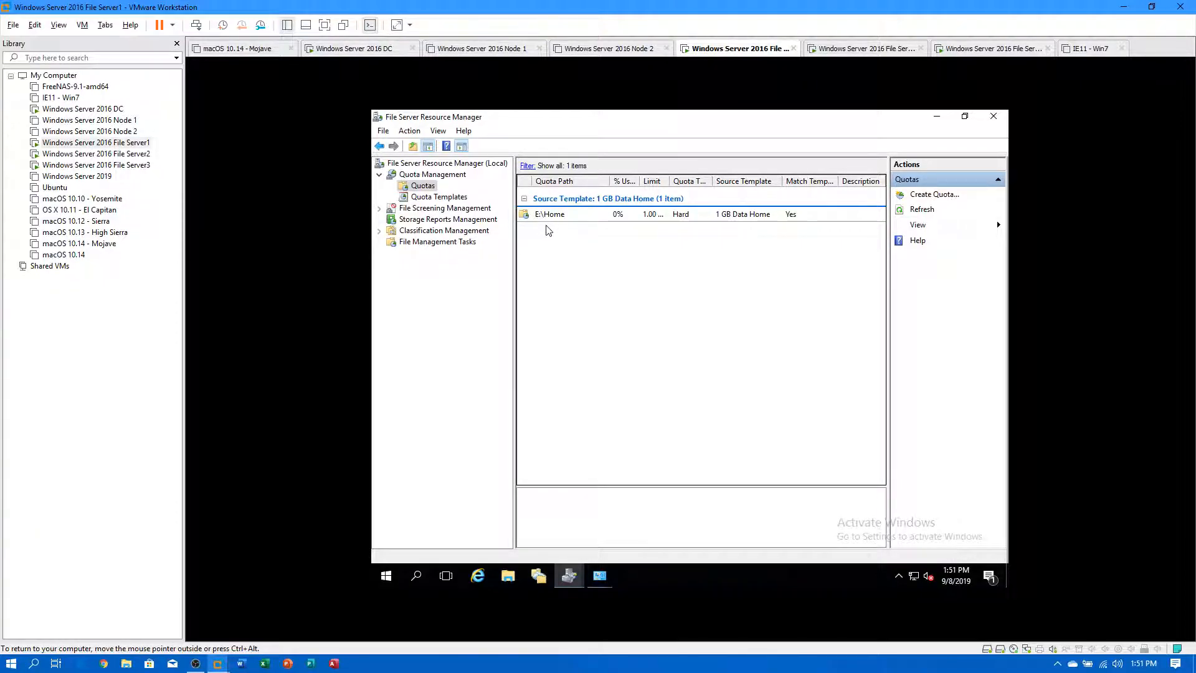
Open File Explorer on the server and browse to Shares (E:)\Home.
{"action": "left_click", "coordinate": [508, 575]}
{"action": "left_click", "coordinate": [486, 357]}
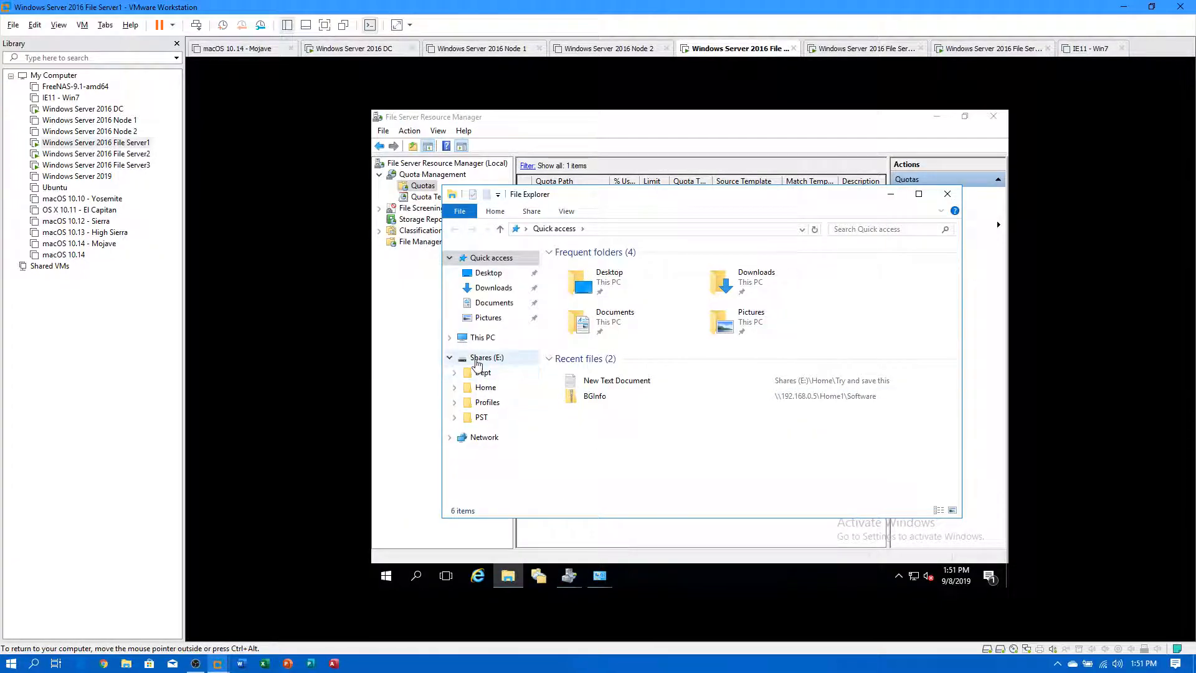
{"action": "left_click", "coordinate": [483, 388]}
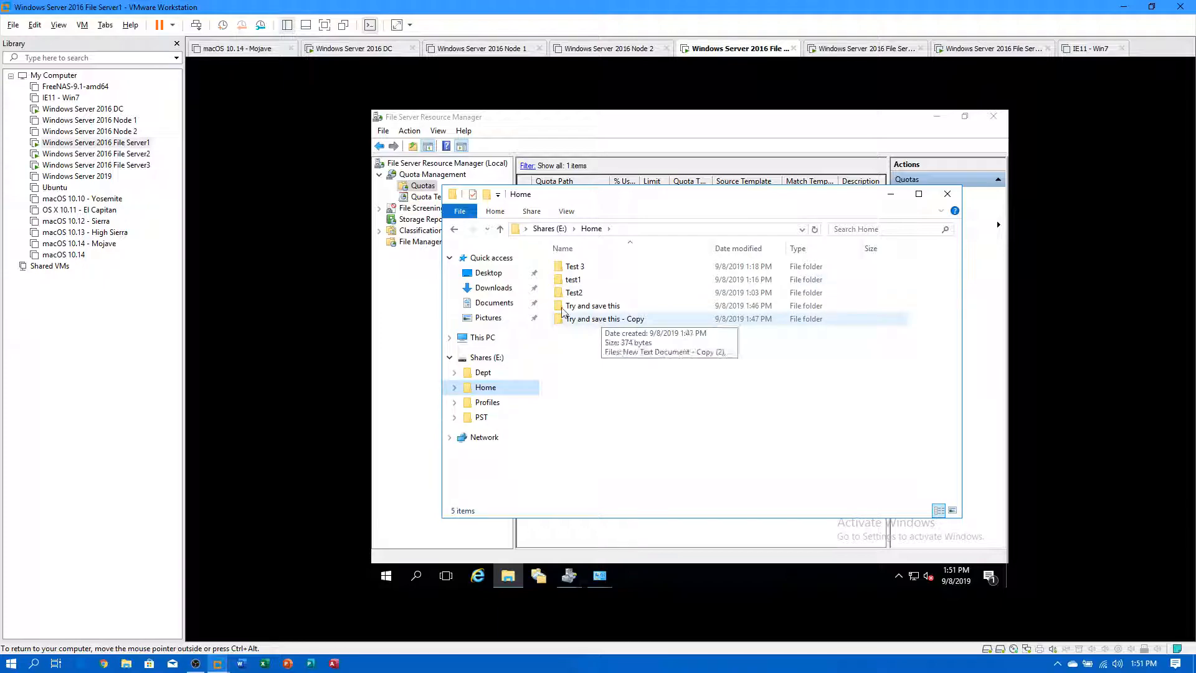
{"action": "left_click", "coordinate": [545, 230]}
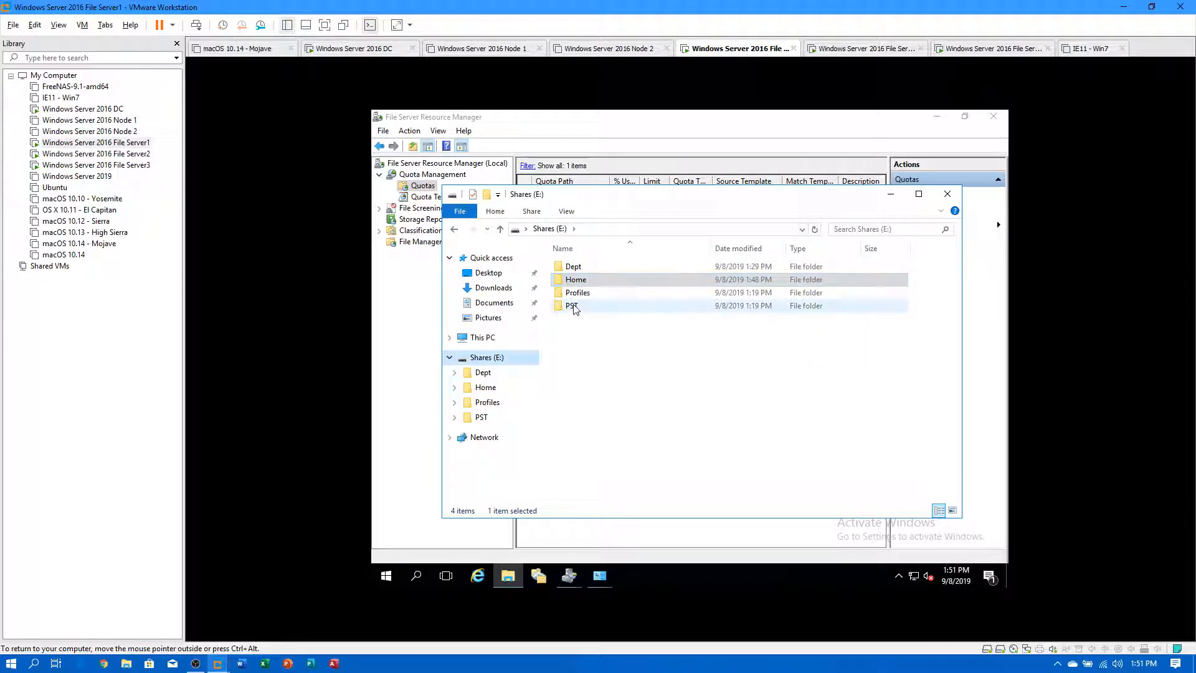
{"action": "double_click", "coordinate": [576, 280]}
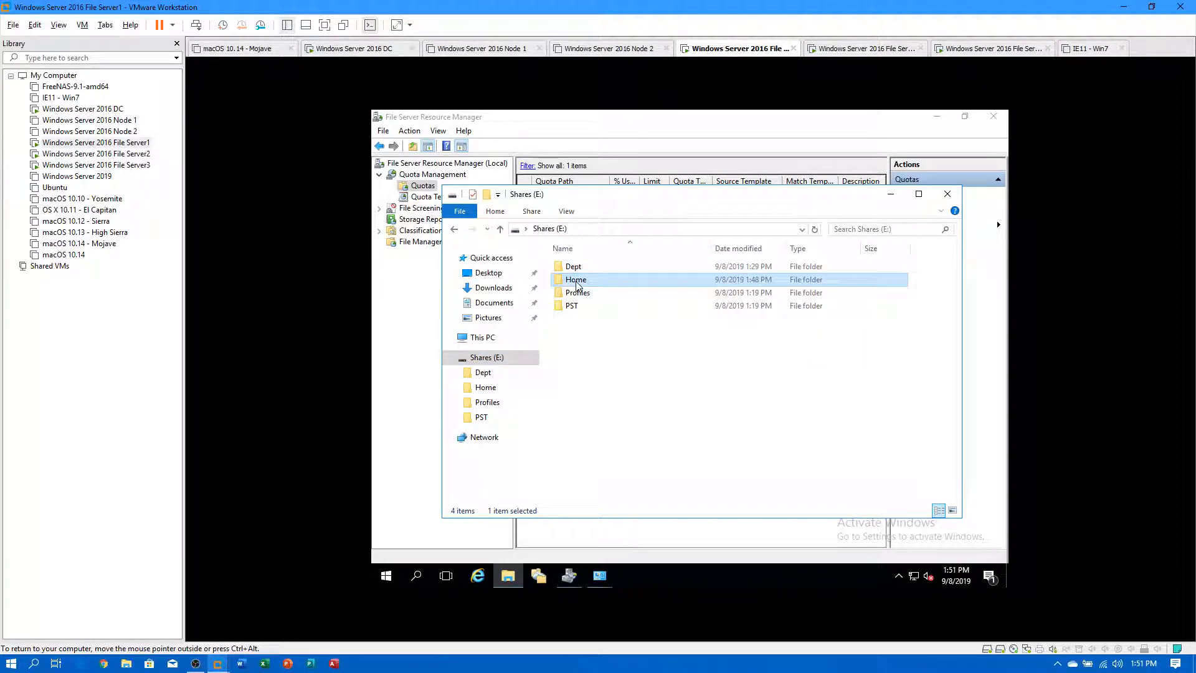
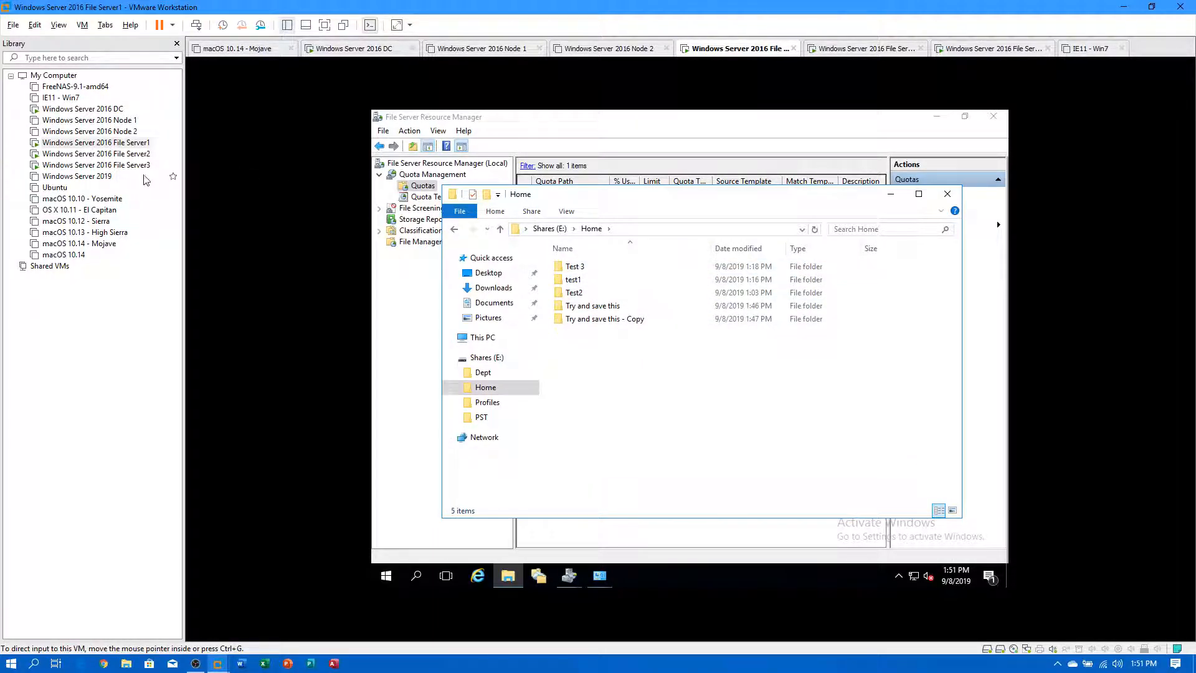
On File Server2, close the Computer Management, Explorer, Administrative Tools and Control Panel windows.
{"action": "left_click", "coordinate": [127, 154]}
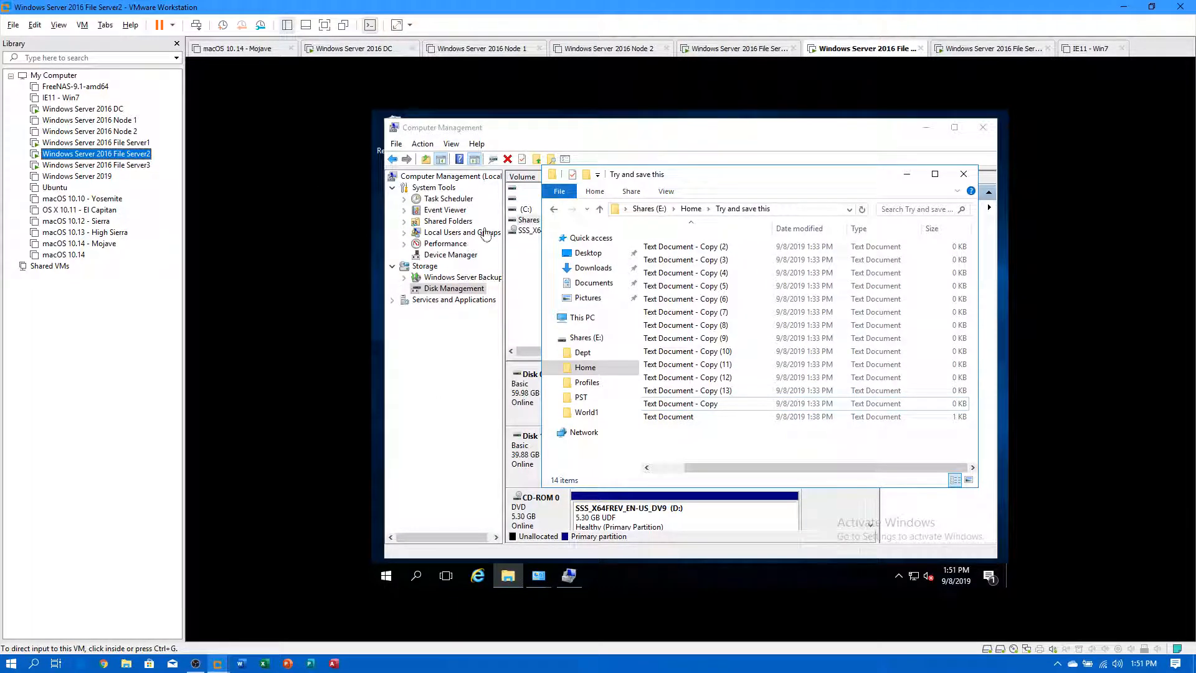
{"action": "left_click", "coordinate": [980, 131]}
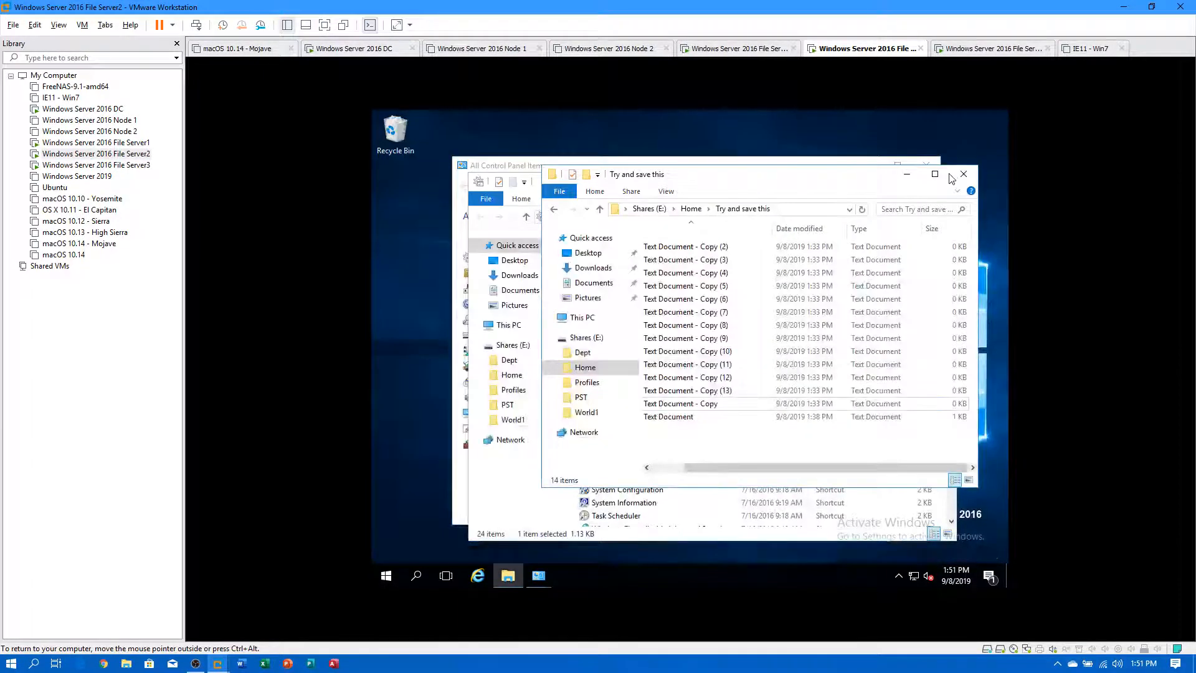
{"action": "left_click", "coordinate": [964, 173]}
{"action": "left_click", "coordinate": [942, 182]}
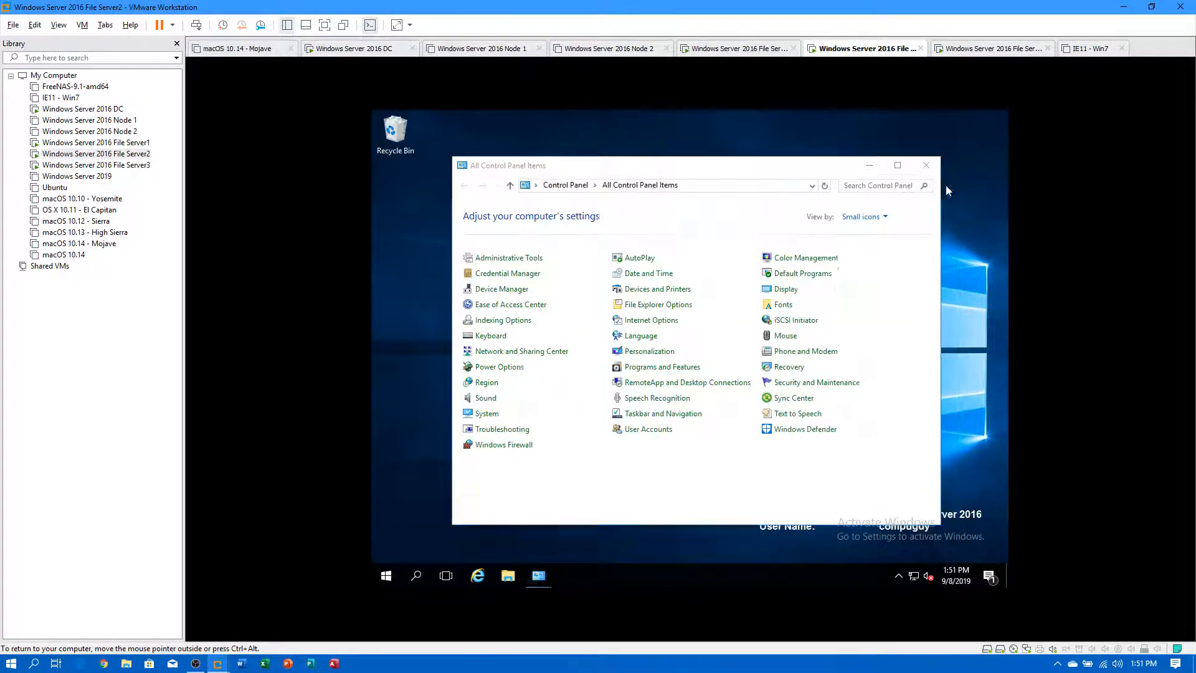
{"action": "left_click", "coordinate": [927, 166]}
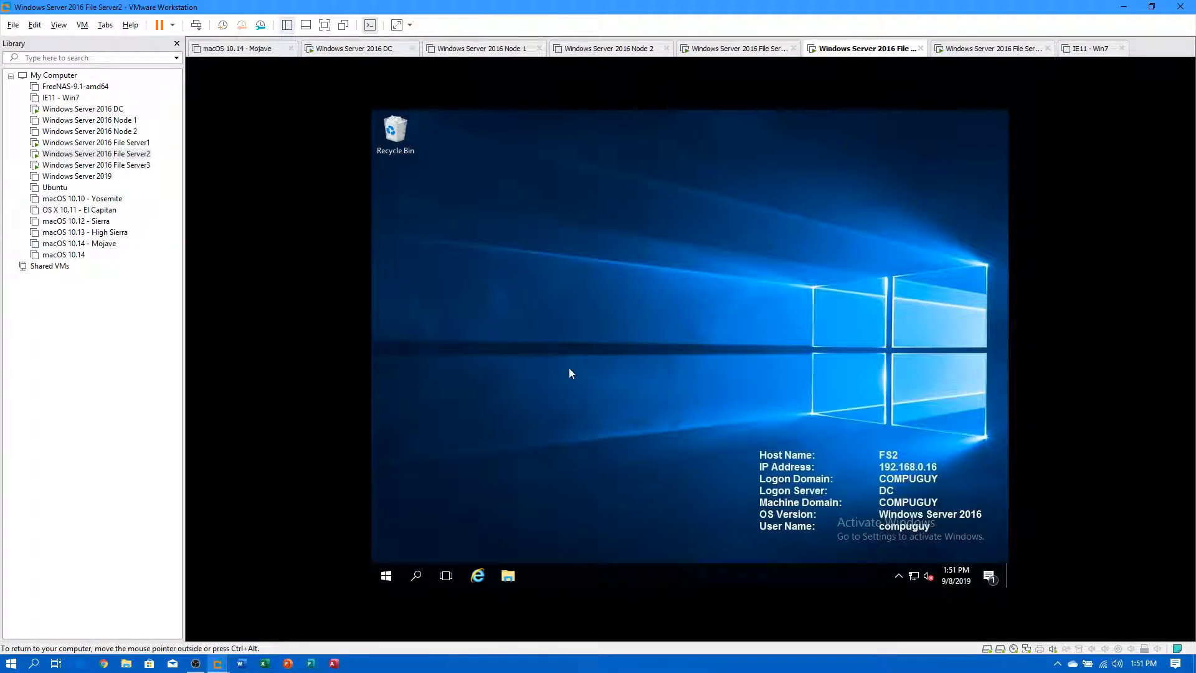
Launch File Server Resource Manager from Start and show the Quotas list under Quota Management.
{"action": "left_click", "coordinate": [387, 581]}
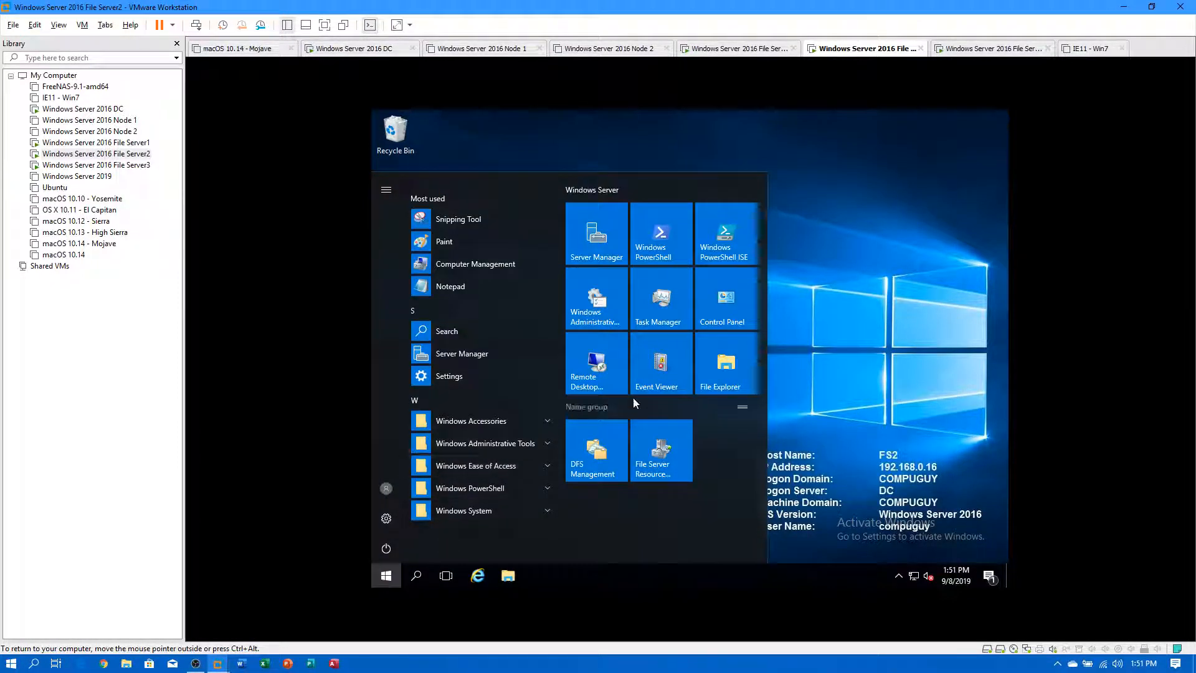
{"action": "left_click", "coordinate": [656, 446]}
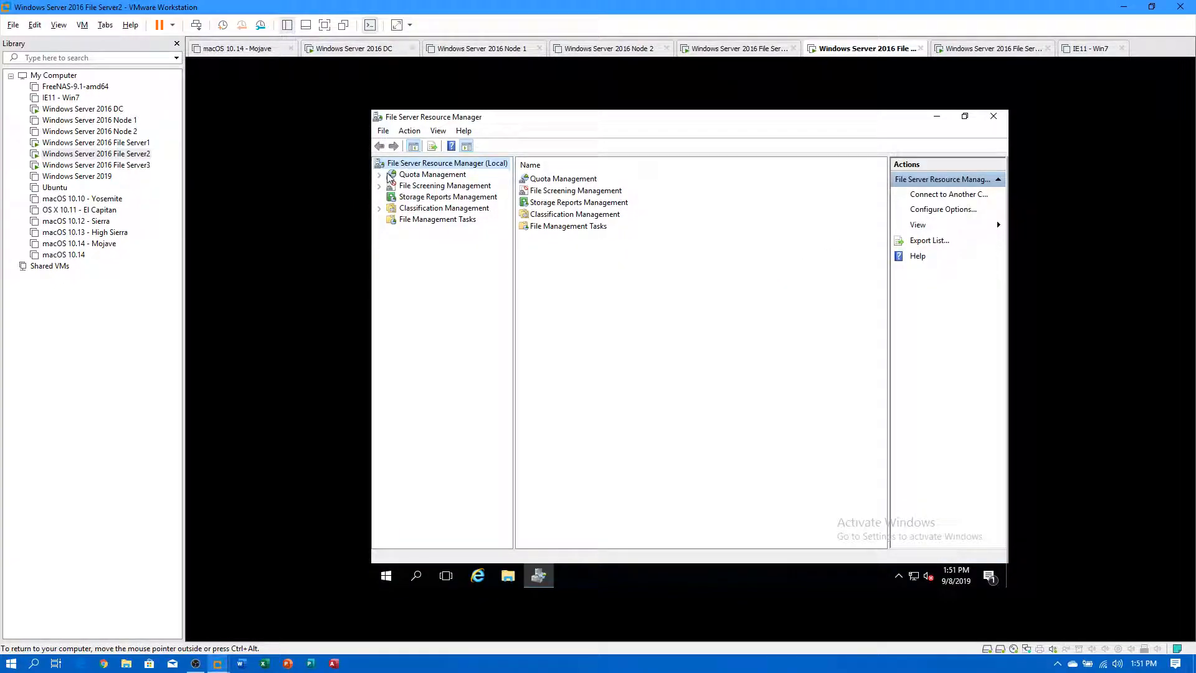
{"action": "double_click", "coordinate": [388, 177]}
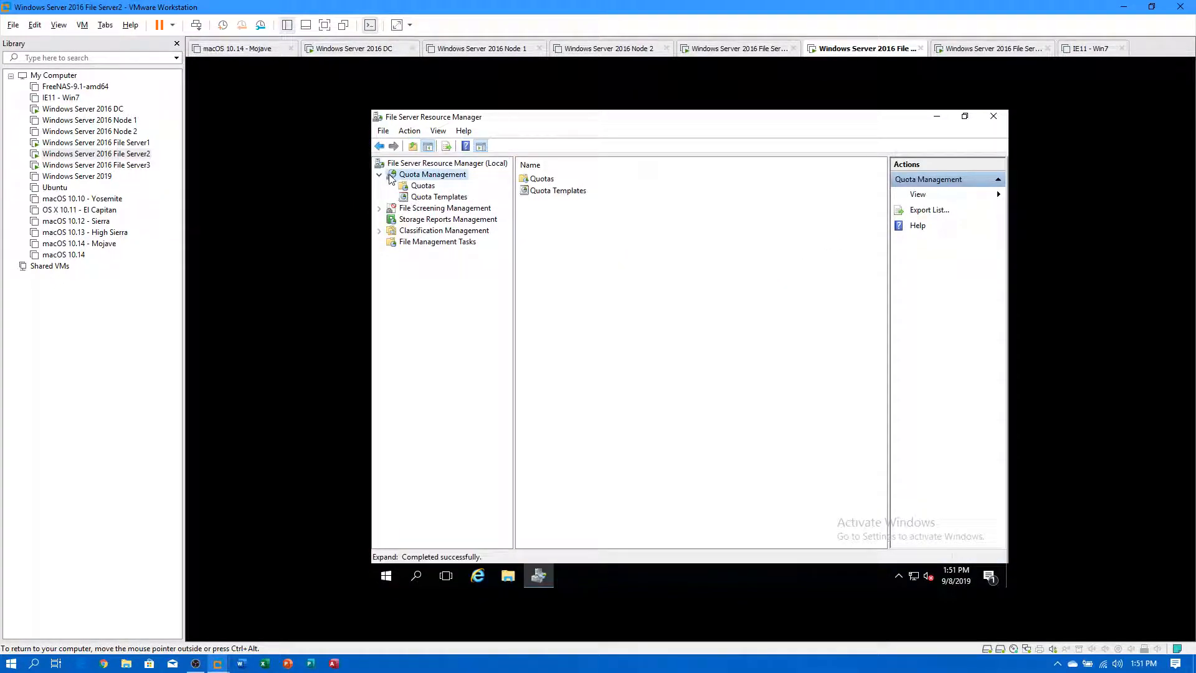
{"action": "left_click", "coordinate": [422, 186]}
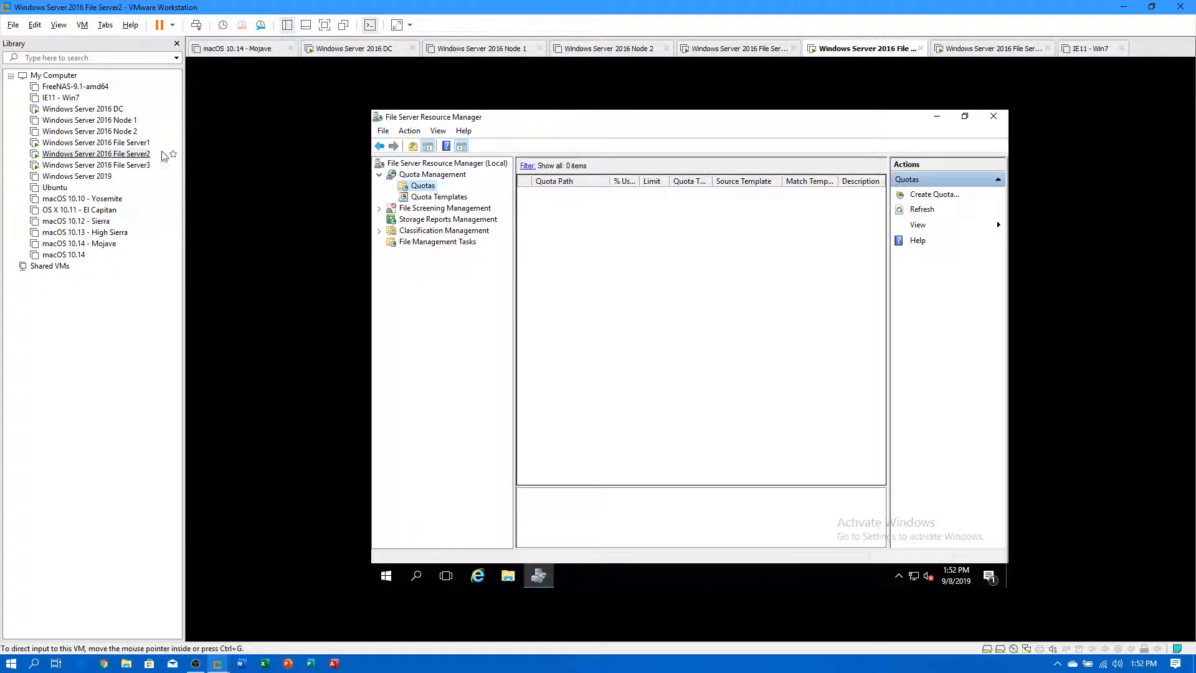
Start a new quota from the Quotas node with E:\Home as the quota path.
{"action": "right_click", "coordinate": [431, 189]}
{"action": "left_click", "coordinate": [461, 192]}
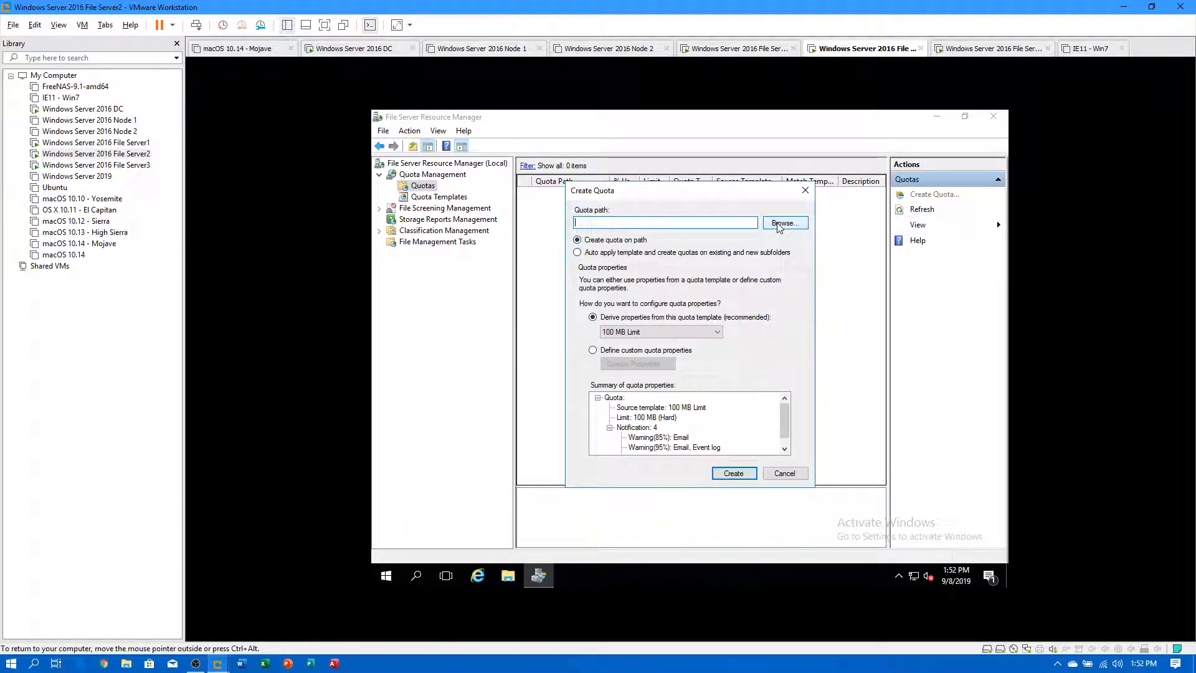
{"action": "left_click", "coordinate": [780, 225]}
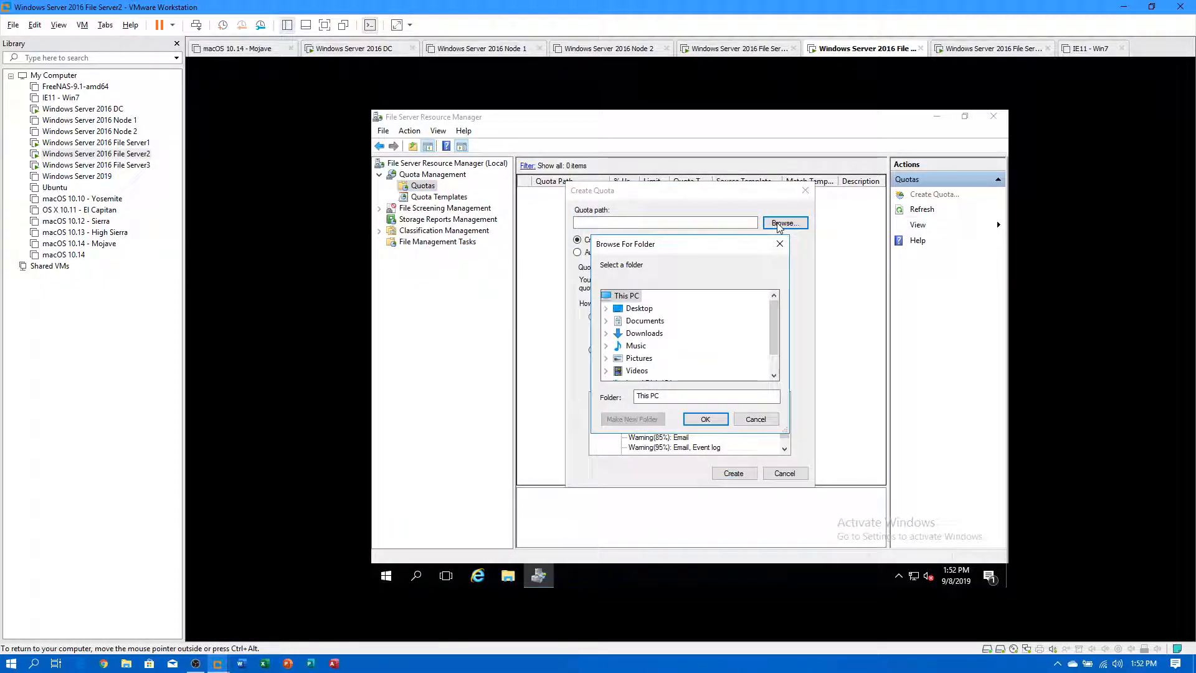
{"action": "left_click", "coordinate": [755, 420]}
{"action": "left_click", "coordinate": [785, 223]}
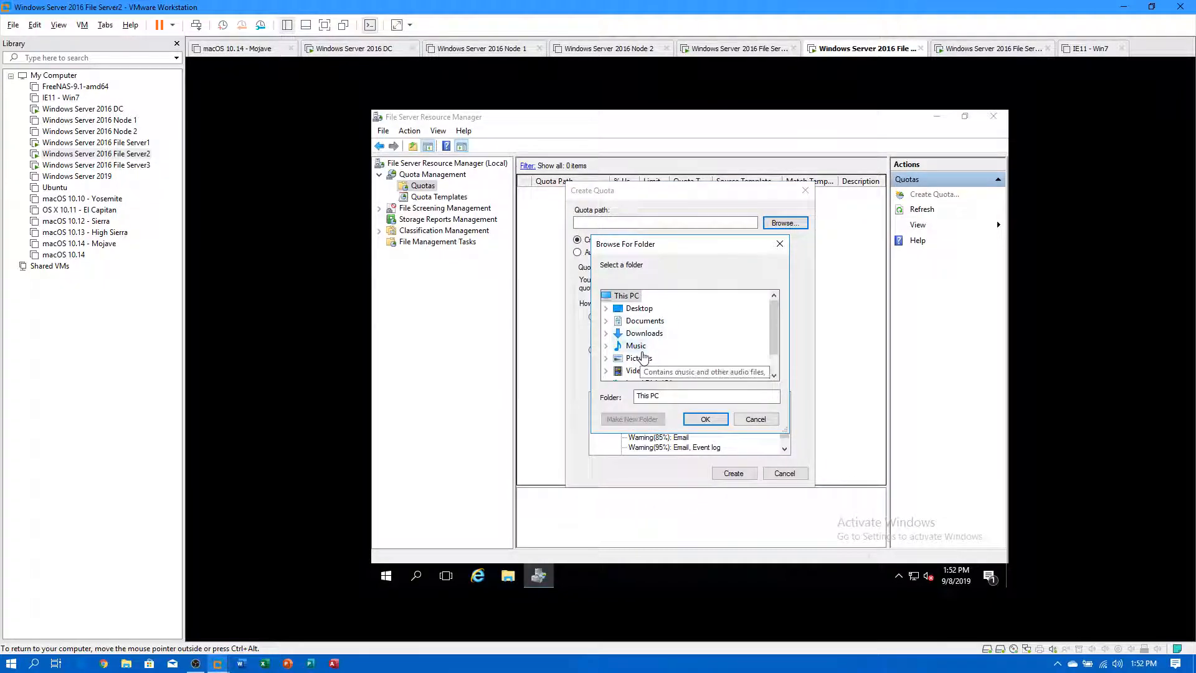
{"action": "scroll", "coordinate": [643, 357], "scroll_direction": "down", "scroll_amount": 1}
{"action": "double_click", "coordinate": [642, 370]}
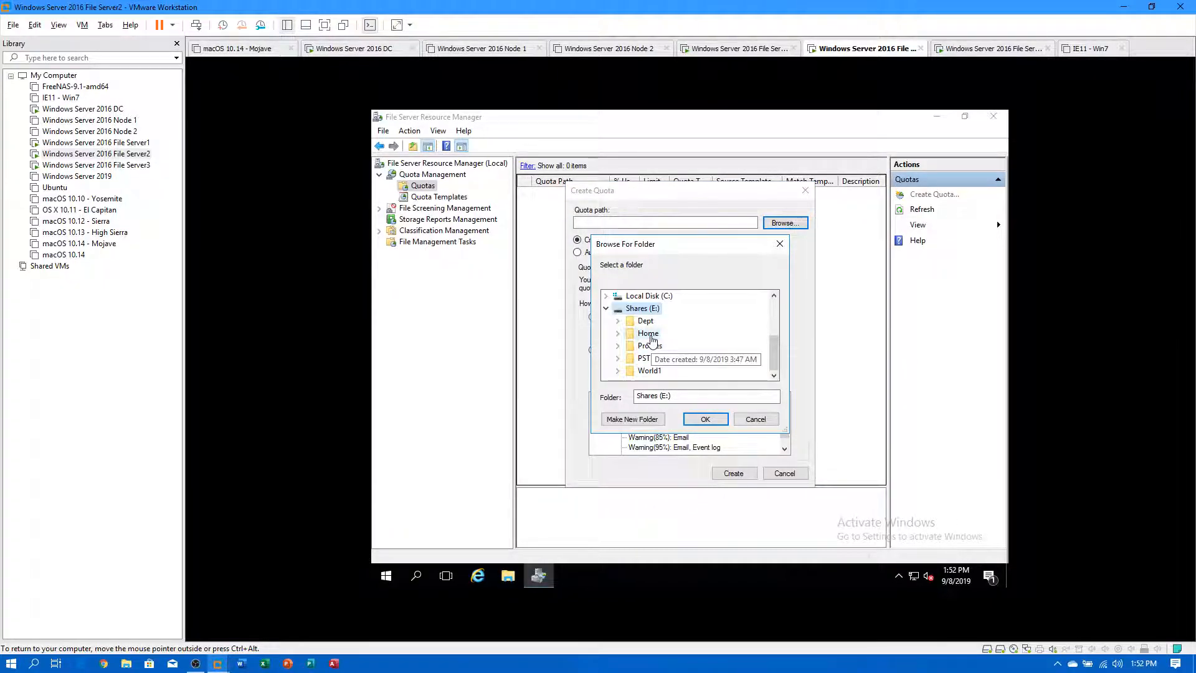
{"action": "double_click", "coordinate": [648, 333]}
{"action": "left_click", "coordinate": [702, 419]}
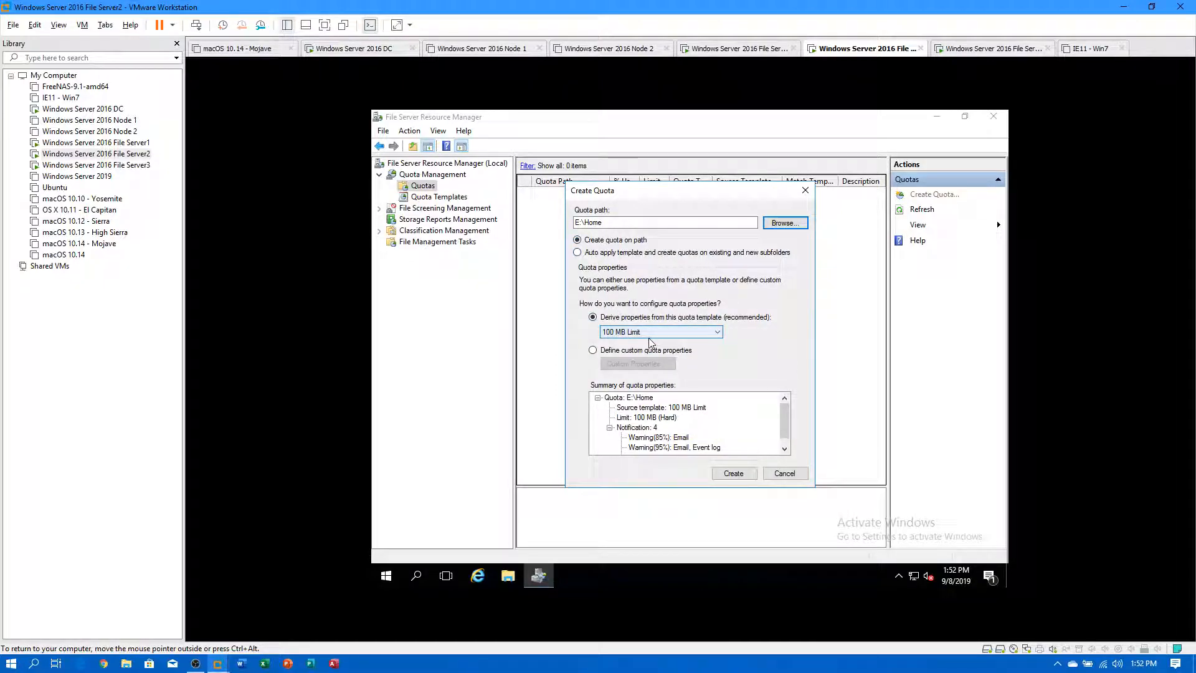
Choose Define custom quota properties for E:\Home and bring up Custom Properties.
{"action": "left_click", "coordinate": [686, 332]}
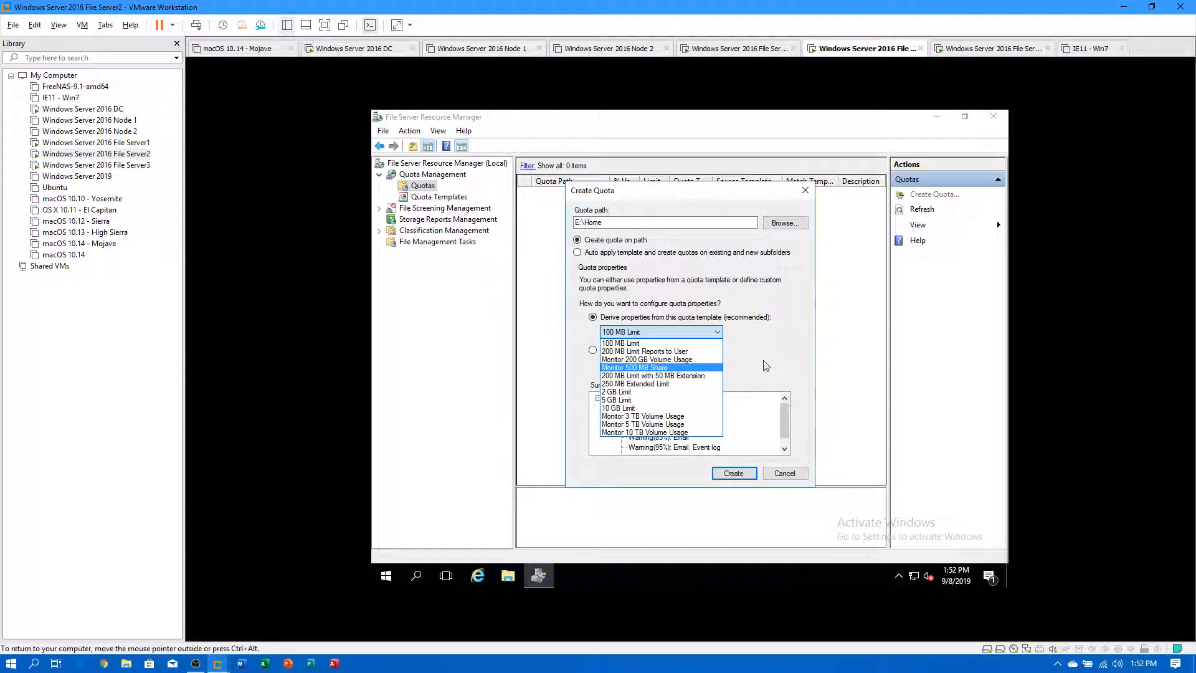
{"action": "left_click", "coordinate": [626, 392]}
{"action": "left_click", "coordinate": [594, 351]}
{"action": "left_click", "coordinate": [619, 364]}
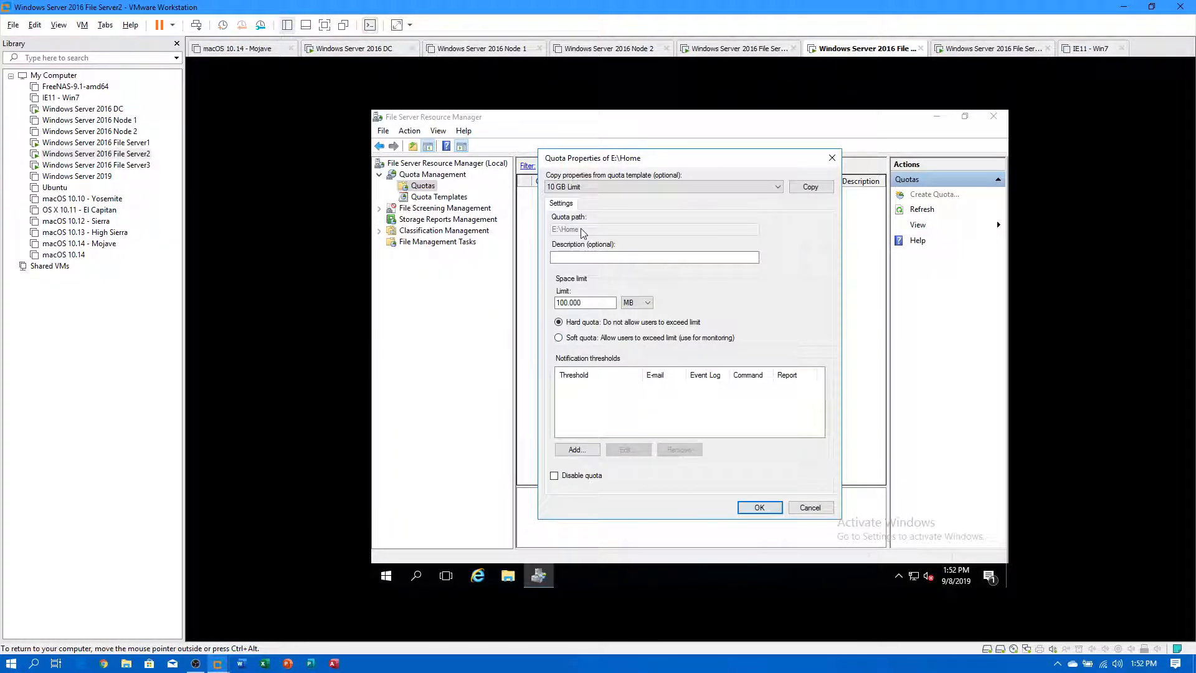
Copy properties from the 2 GB Limit template and set the limit to 1 GB.
{"action": "left_click", "coordinate": [599, 187]}
{"action": "left_click", "coordinate": [597, 215]}
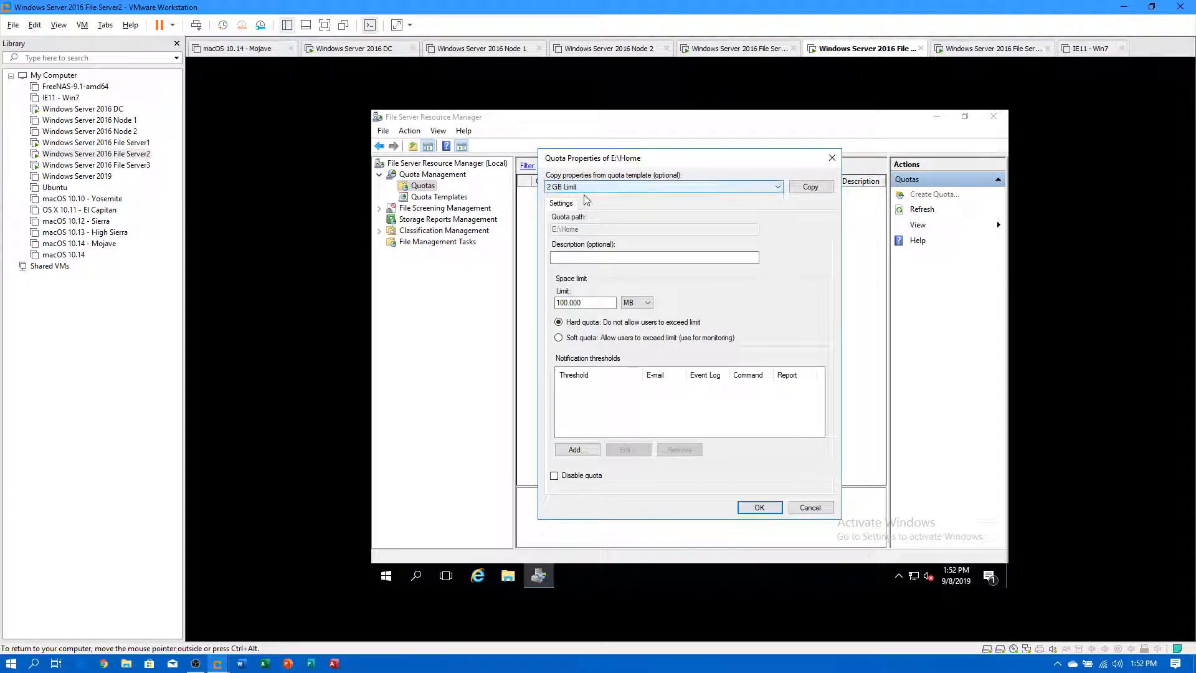
{"action": "left_click", "coordinate": [637, 303]}
{"action": "left_click", "coordinate": [628, 329]}
{"action": "left_click_drag", "start_coordinate": [613, 303], "coordinate": [528, 298]}
{"action": "type", "text": "1"}
{"action": "left_click", "coordinate": [759, 507]}
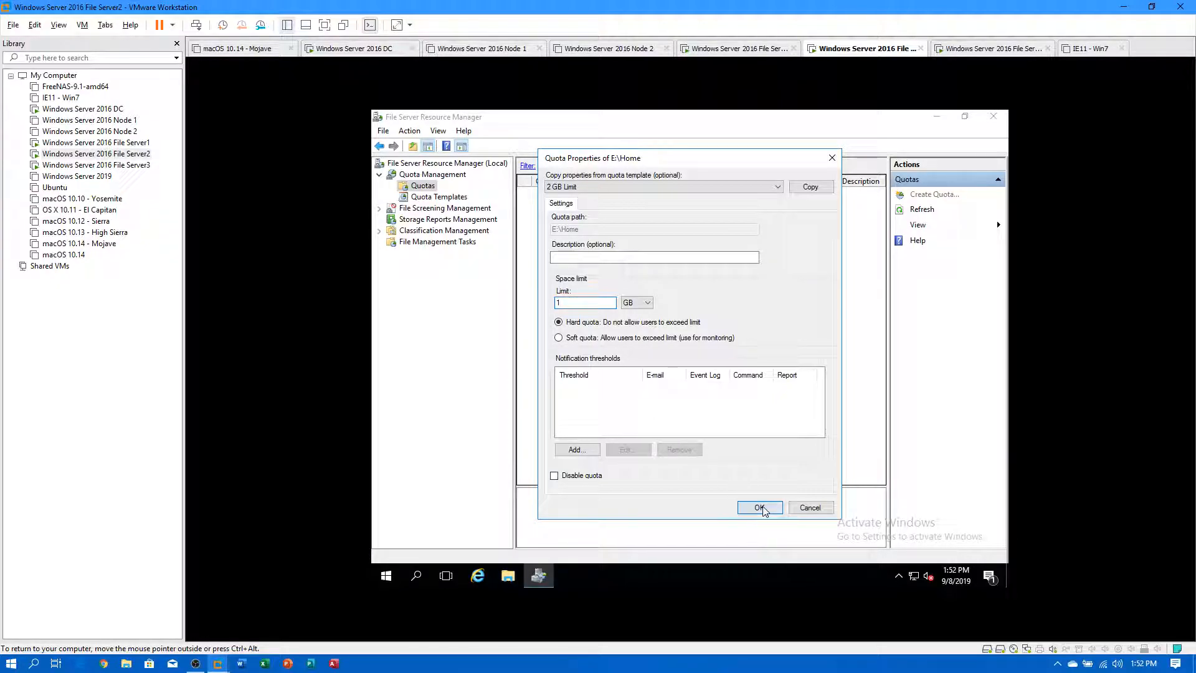
Create the quota and save its properties as the template '1 GB Data Home'.
{"action": "left_click", "coordinate": [735, 473]}
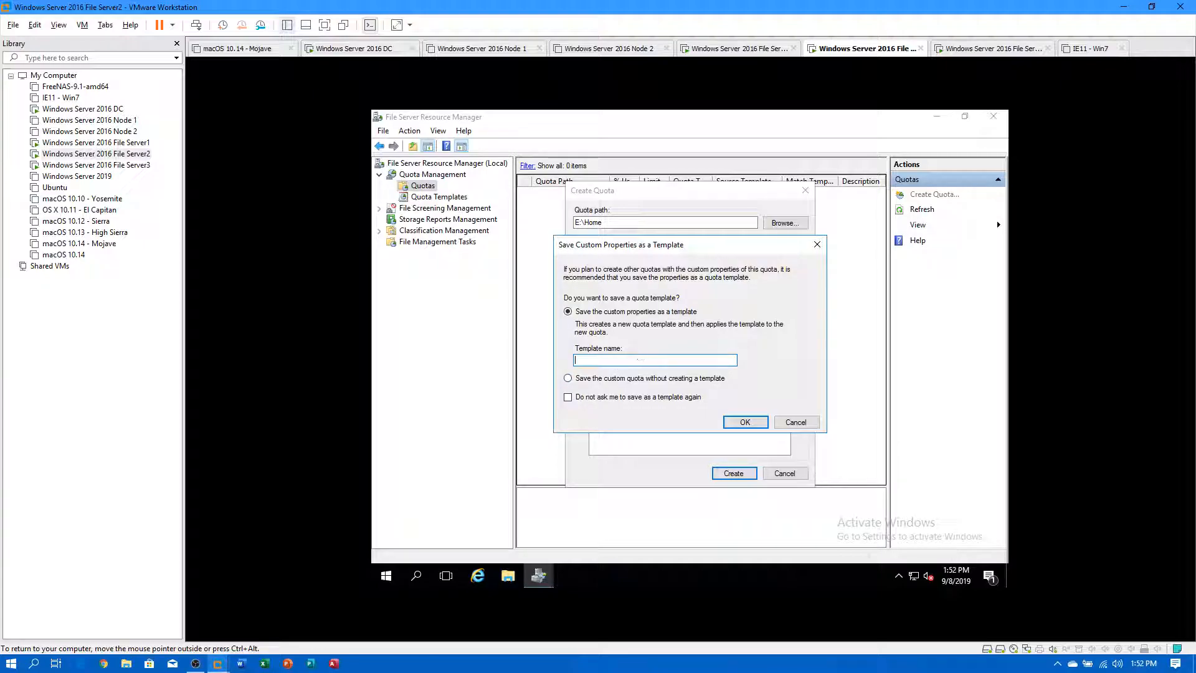
{"action": "type", "text": "1 GB Dat"}
{"action": "left_click", "coordinate": [743, 422]}
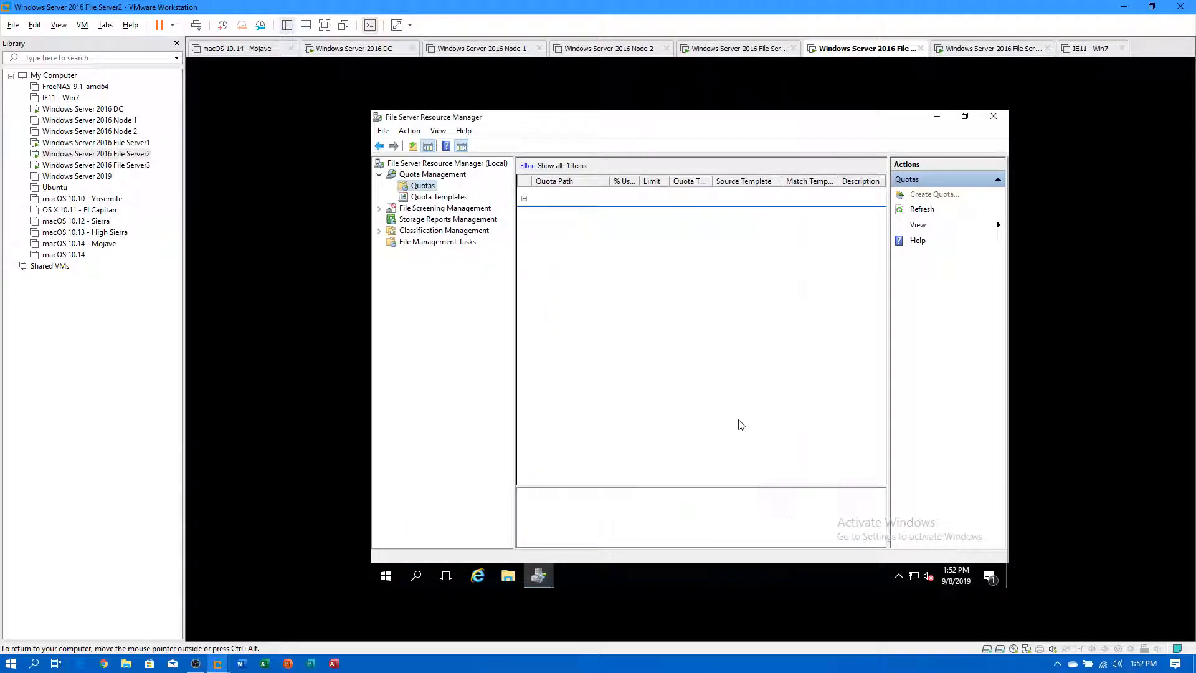
Check Quota Templates on File Server2 and File Server1 for '1 GB Data Home', closing File Server1's Home window.
{"action": "left_click", "coordinate": [422, 198]}
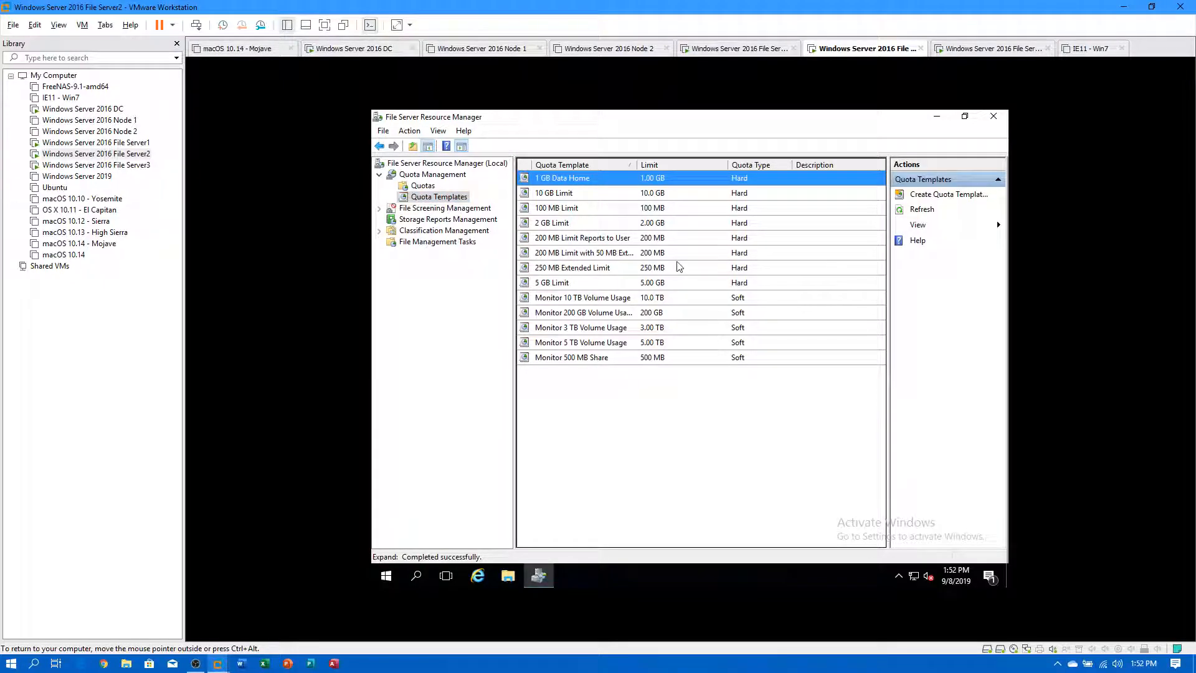
{"action": "left_click", "coordinate": [127, 145]}
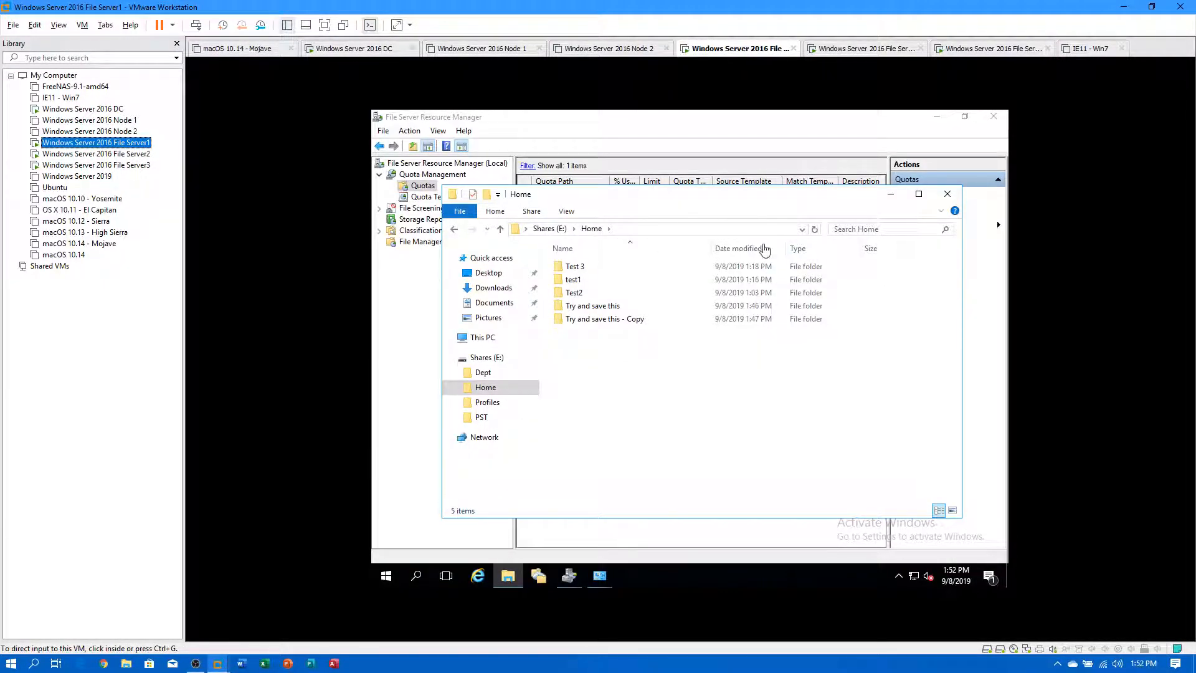
{"action": "left_click", "coordinate": [947, 194]}
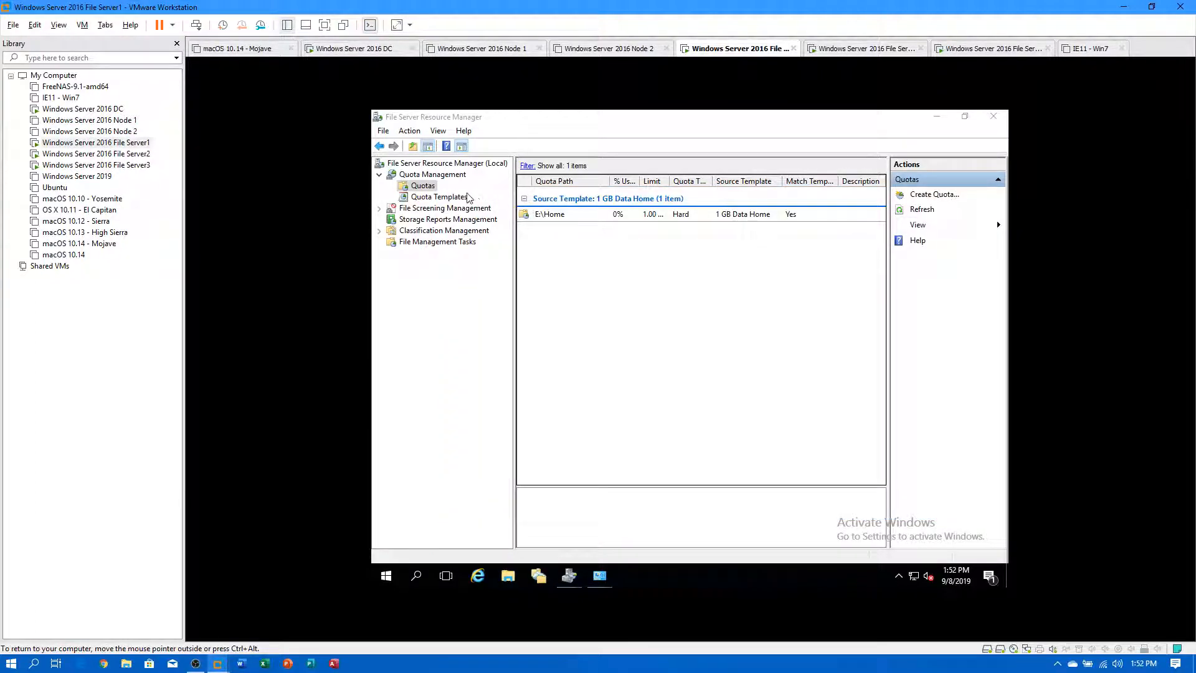
{"action": "left_click", "coordinate": [440, 196]}
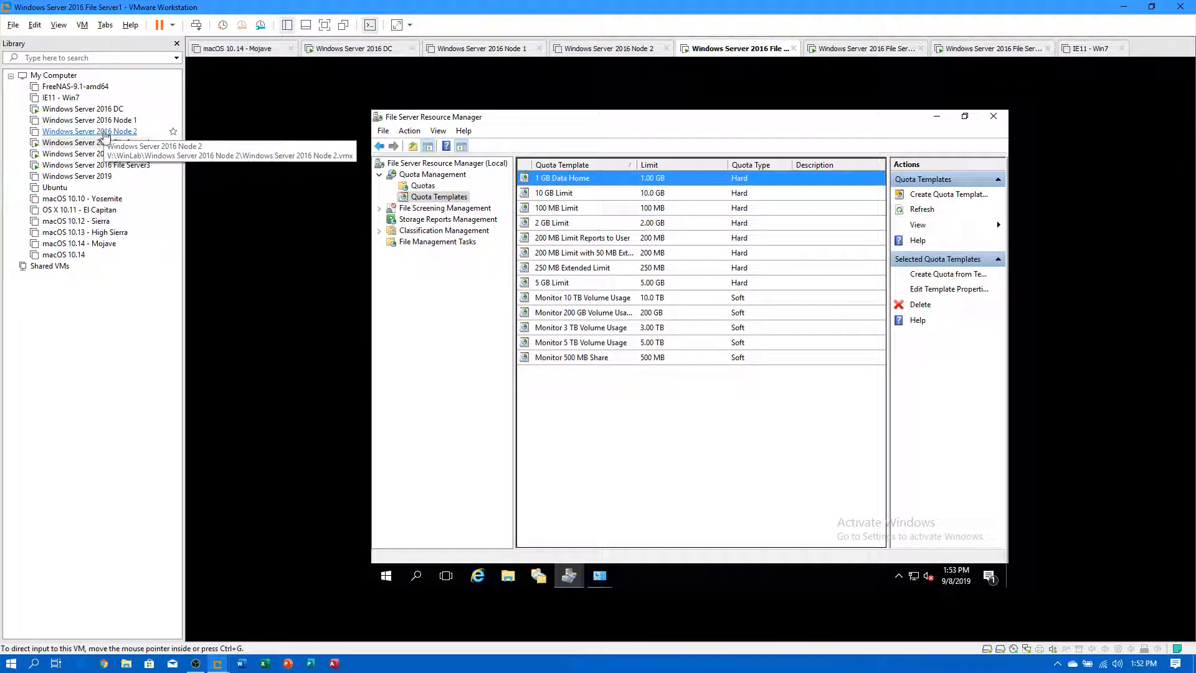
{"action": "left_click", "coordinate": [138, 156]}
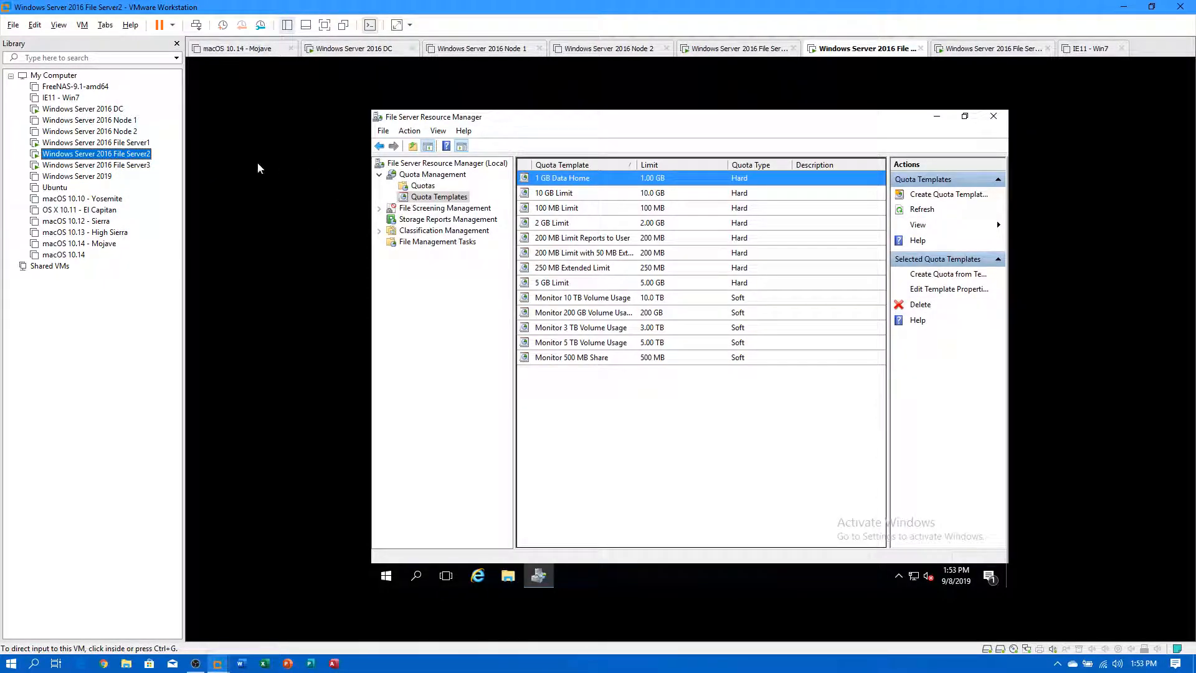
On File Server3, launch FSRM, refresh Quota Templates and select the 2 GB Limit template.
{"action": "left_click", "coordinate": [45, 165]}
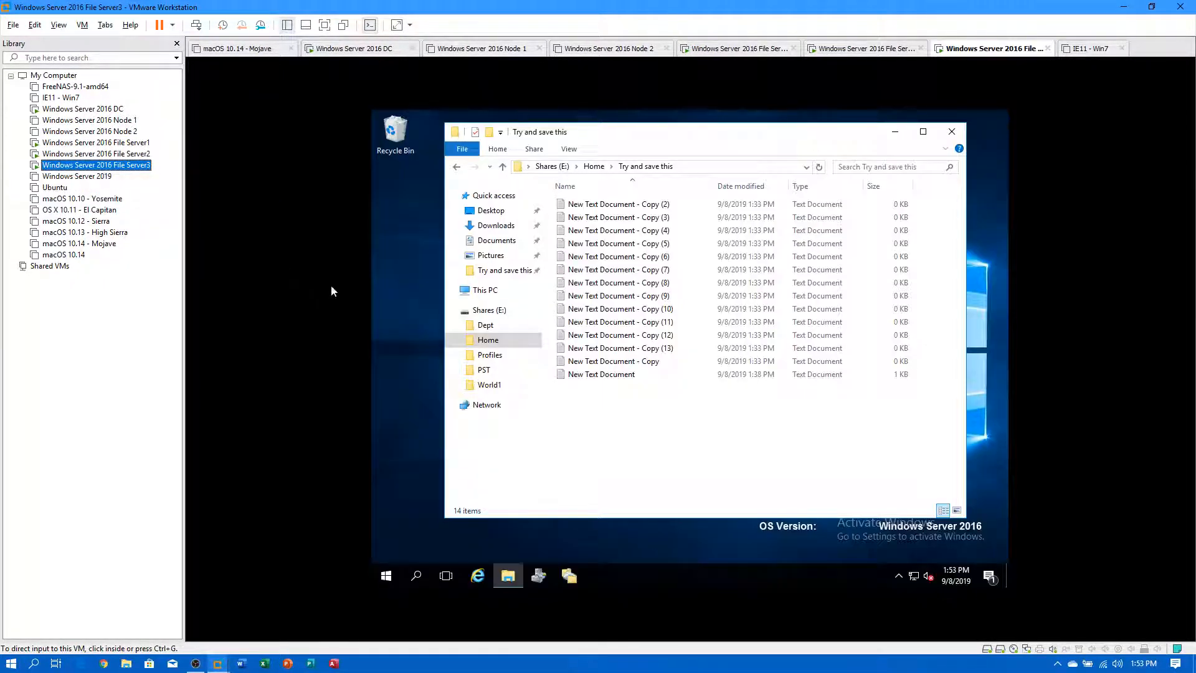
{"action": "left_click", "coordinate": [384, 579]}
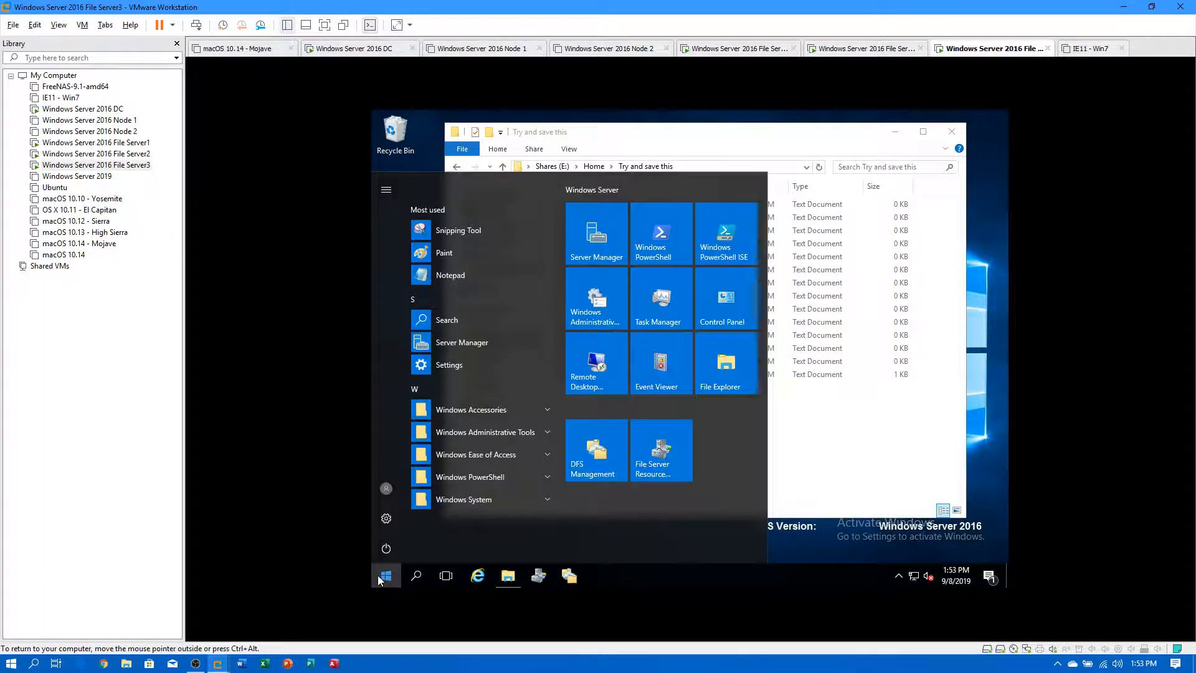
{"action": "left_click", "coordinate": [660, 461]}
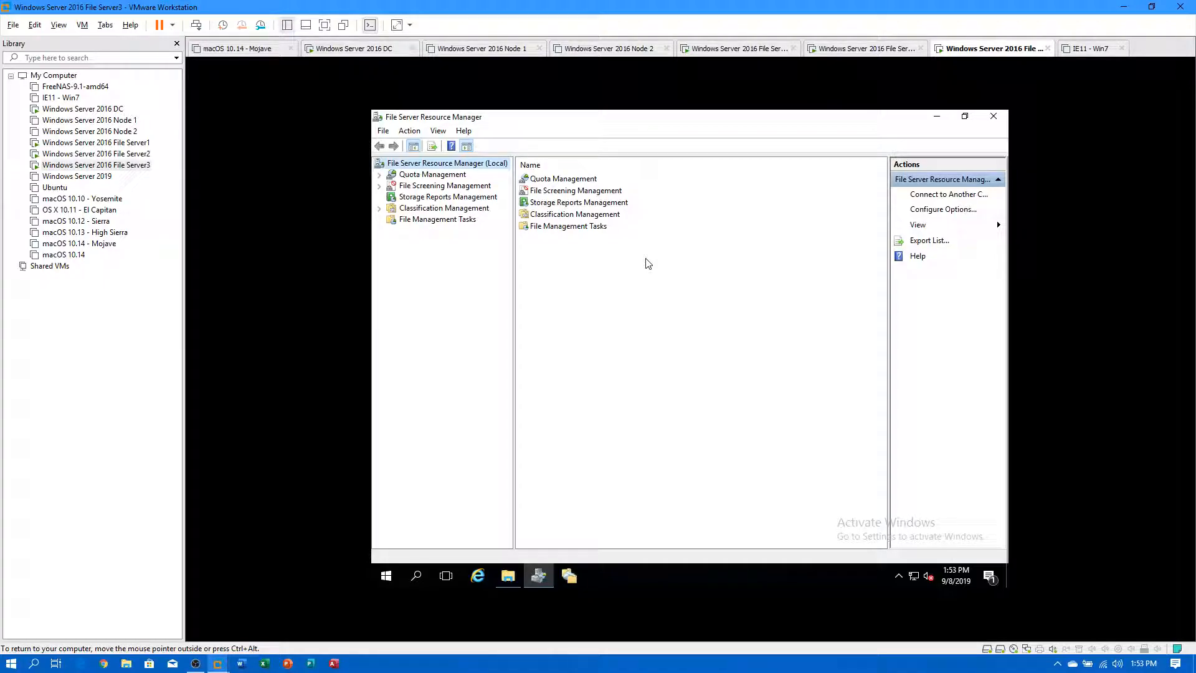
{"action": "double_click", "coordinate": [429, 177]}
{"action": "left_click", "coordinate": [430, 197]}
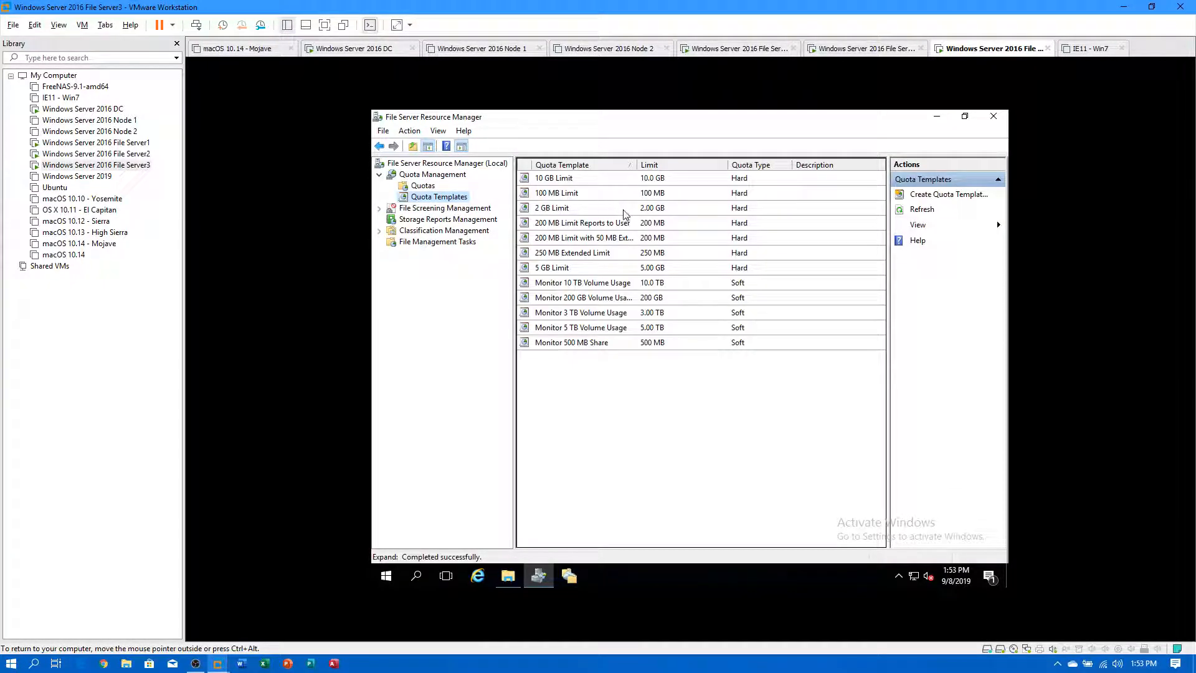
{"action": "left_click", "coordinate": [921, 210]}
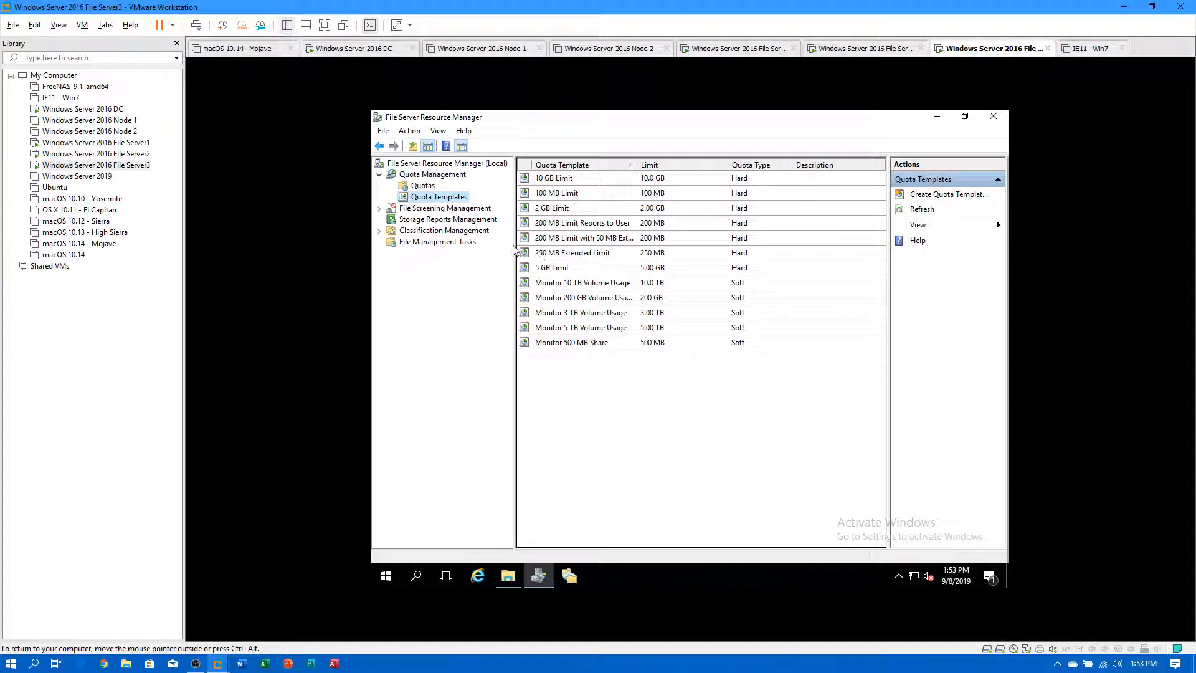
{"action": "left_click", "coordinate": [537, 210]}
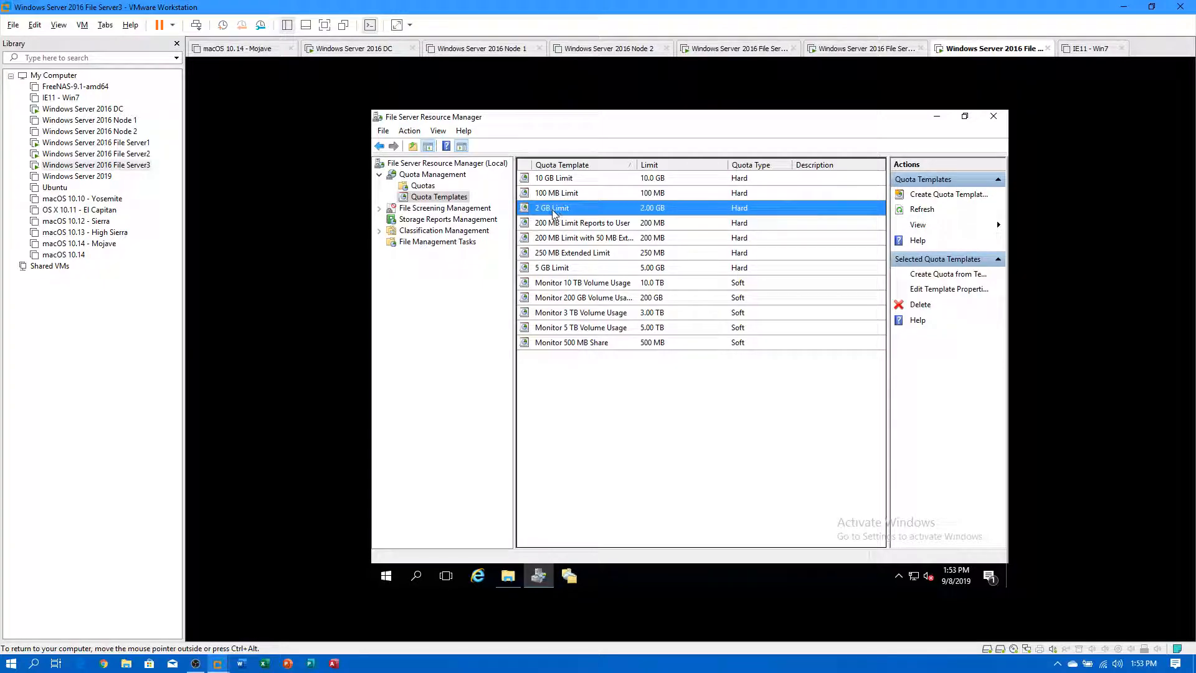
Create the quota template '1 GB Data Home', copied from 2 GB Limit, with a 1 GB limit.
{"action": "left_click", "coordinate": [932, 198]}
{"action": "left_click", "coordinate": [601, 189]}
{"action": "left_click", "coordinate": [600, 190]}
{"action": "left_click", "coordinate": [603, 190]}
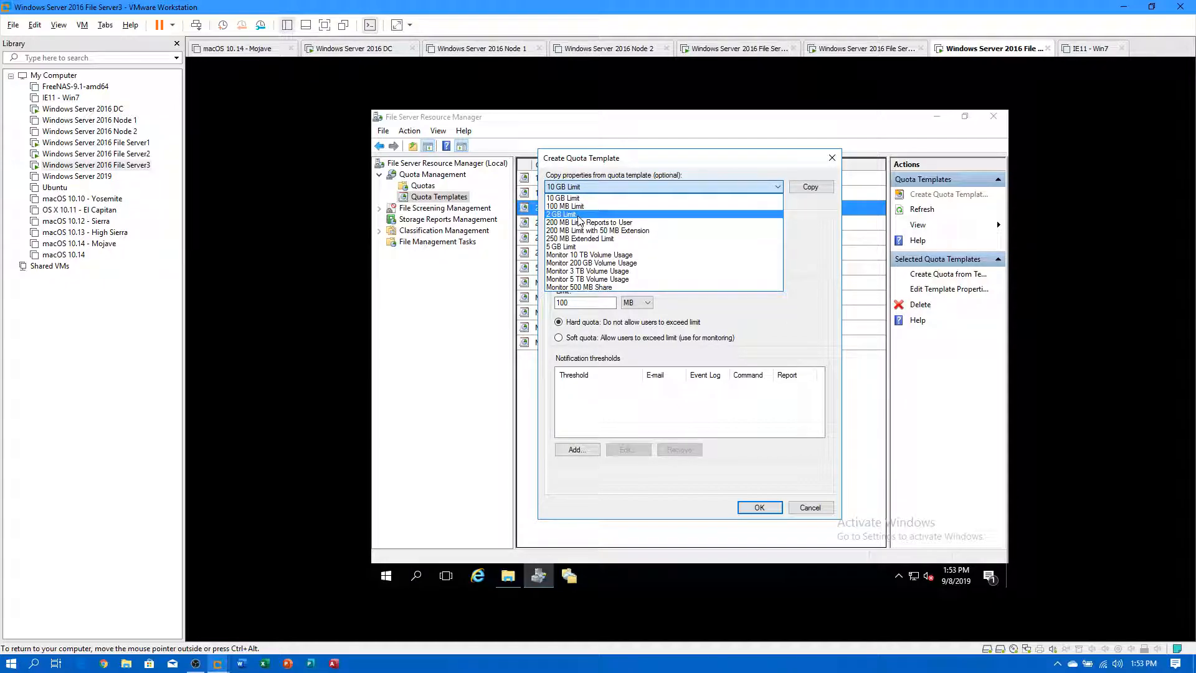
{"action": "left_click", "coordinate": [593, 223]}
{"action": "left_click", "coordinate": [593, 228]}
{"action": "type", "text": "1 GB Data Home"}
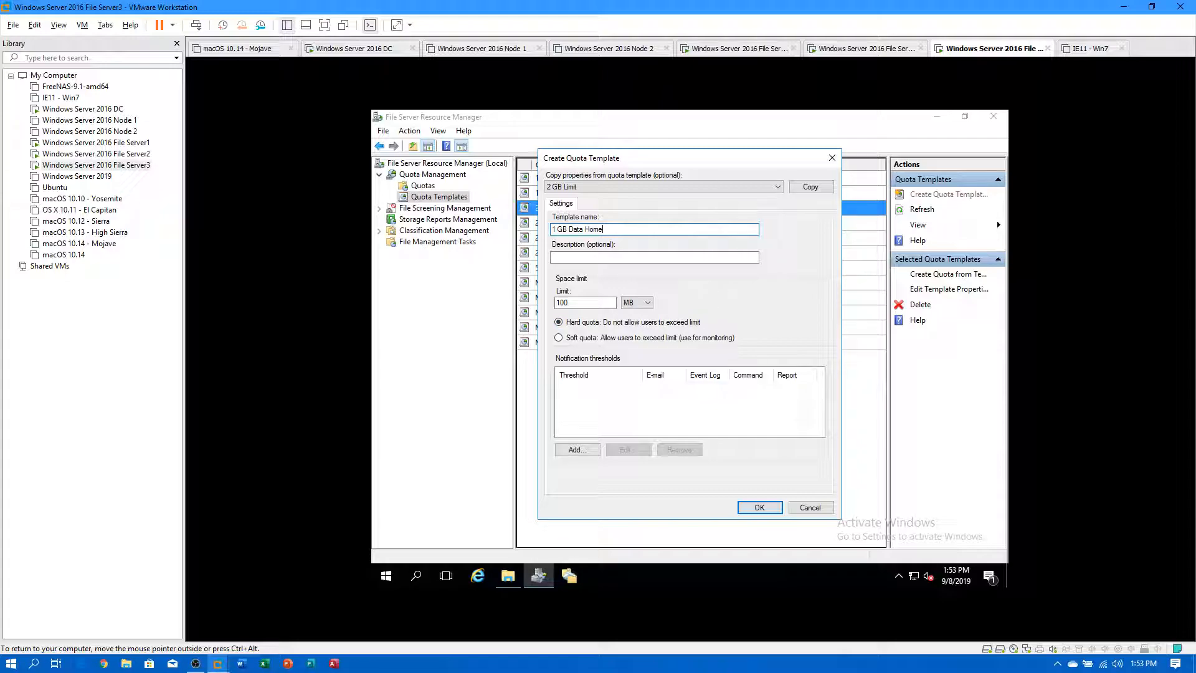
{"action": "double_click", "coordinate": [586, 303]}
{"action": "type", "text": "1"}
{"action": "left_click", "coordinate": [642, 303]}
{"action": "left_click", "coordinate": [642, 331]}
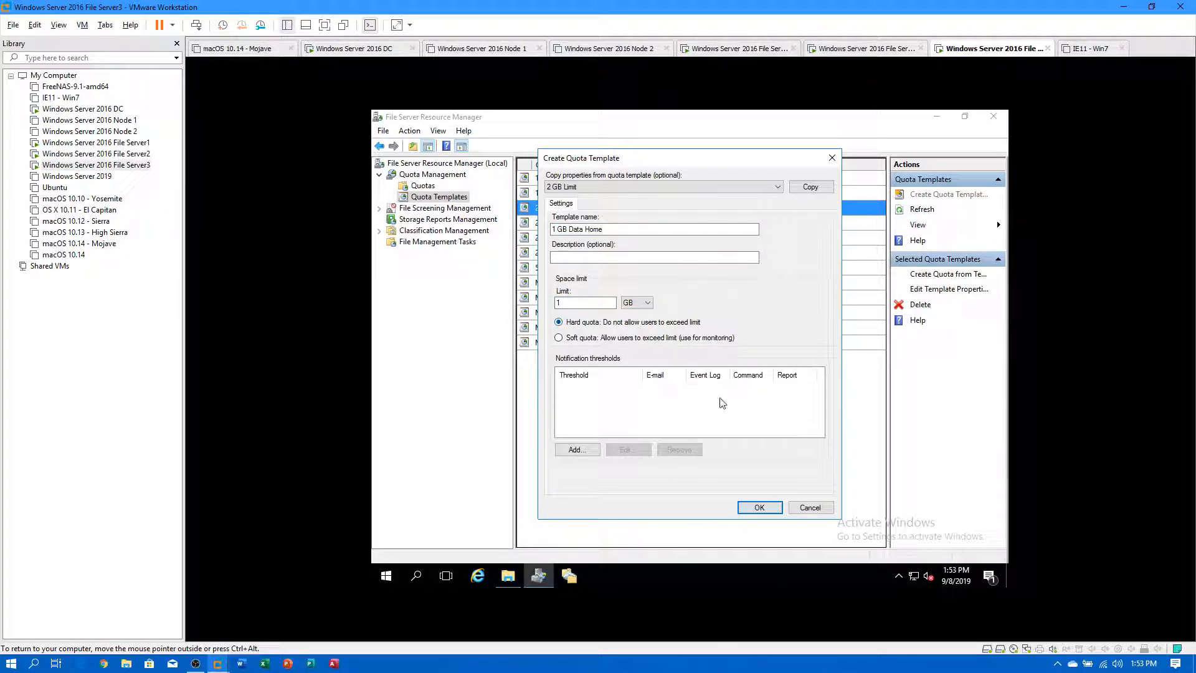
{"action": "left_click", "coordinate": [760, 508]}
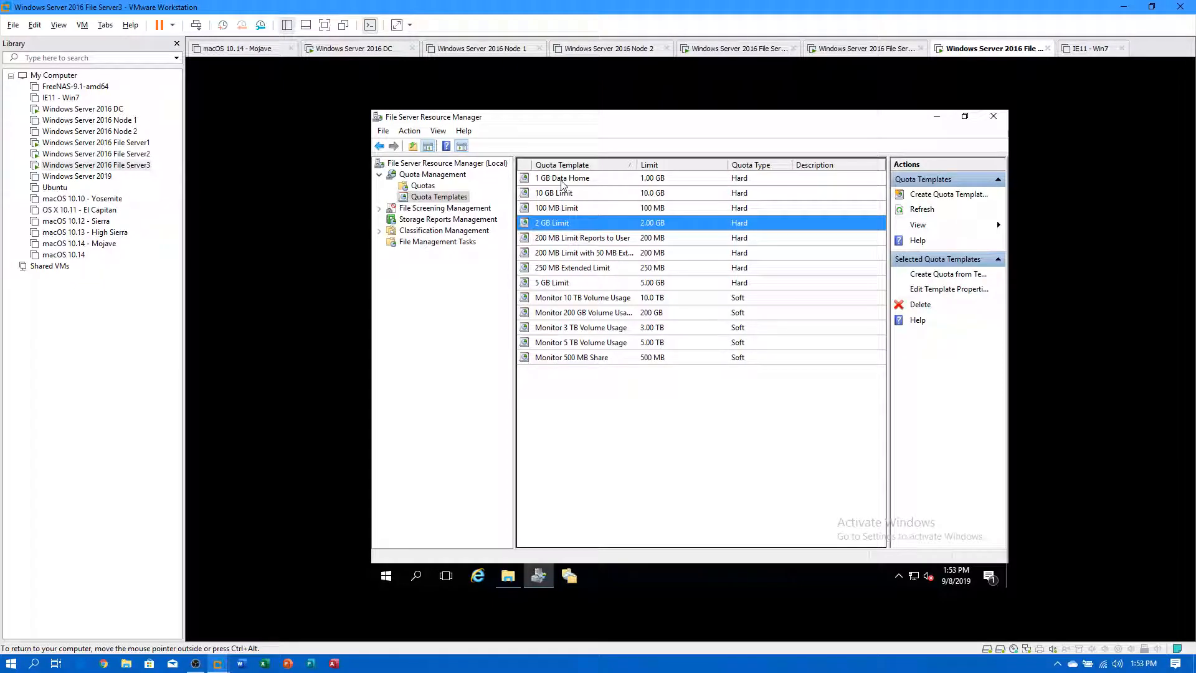
Create a quota on E:\Home using the '1 GB Data Home' template.
{"action": "left_click", "coordinate": [425, 185]}
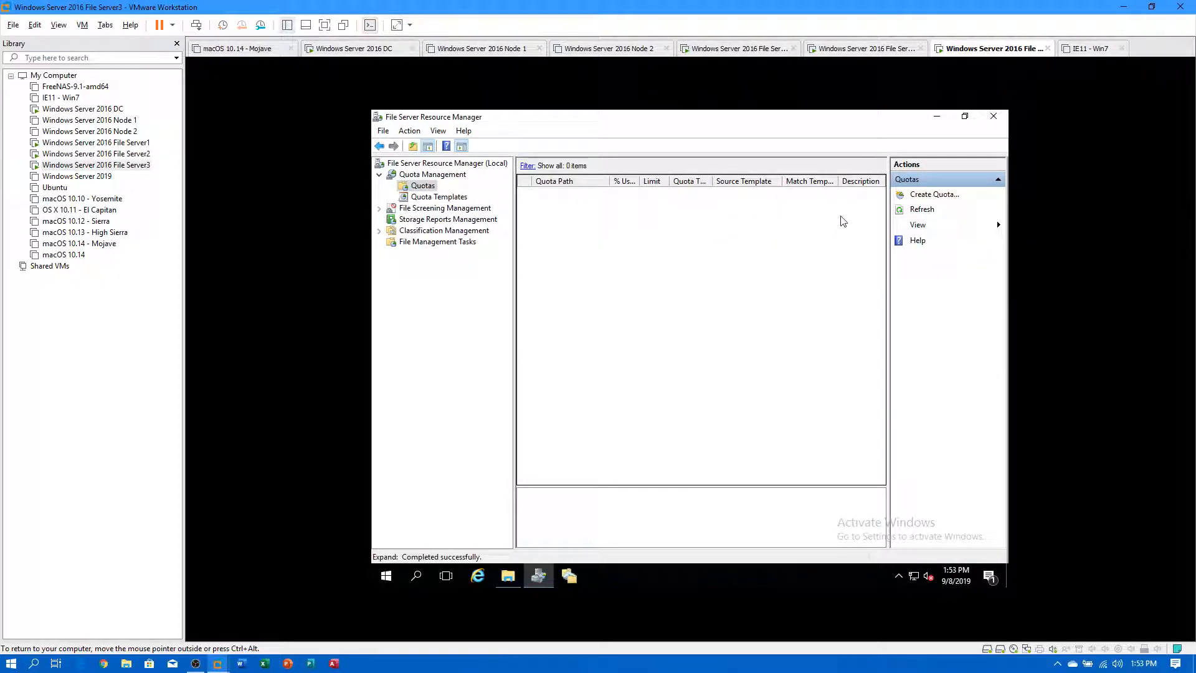
{"action": "left_click", "coordinate": [915, 211]}
{"action": "left_click", "coordinate": [923, 195]}
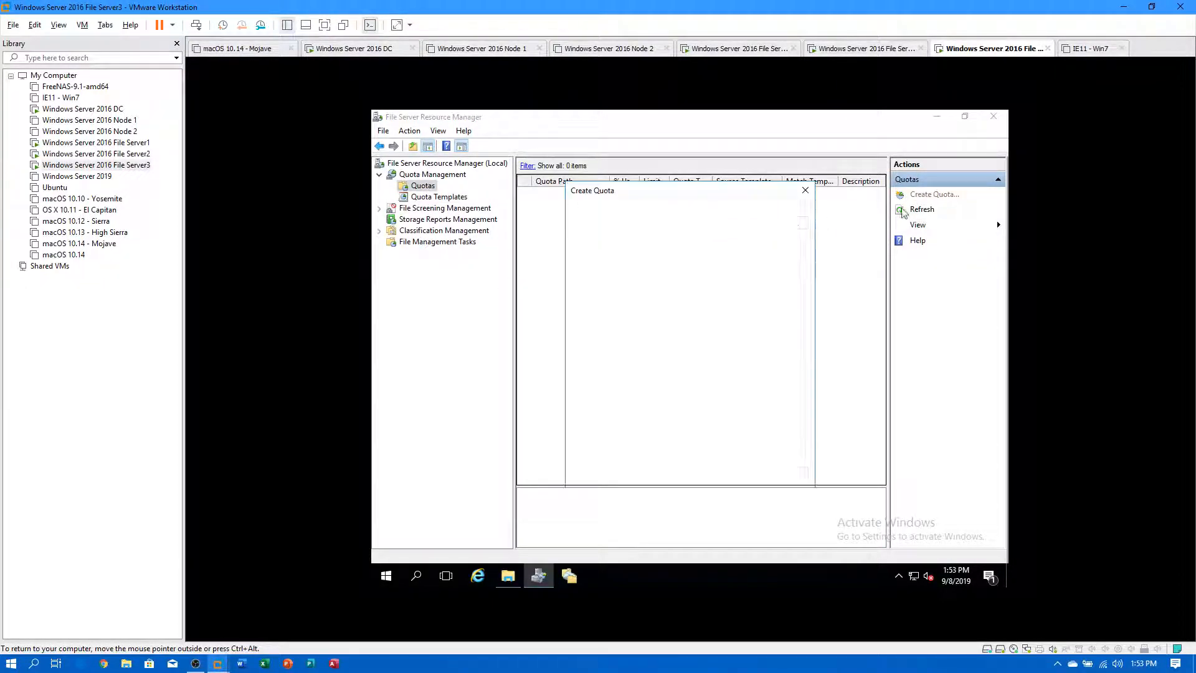
{"action": "left_click", "coordinate": [784, 223]}
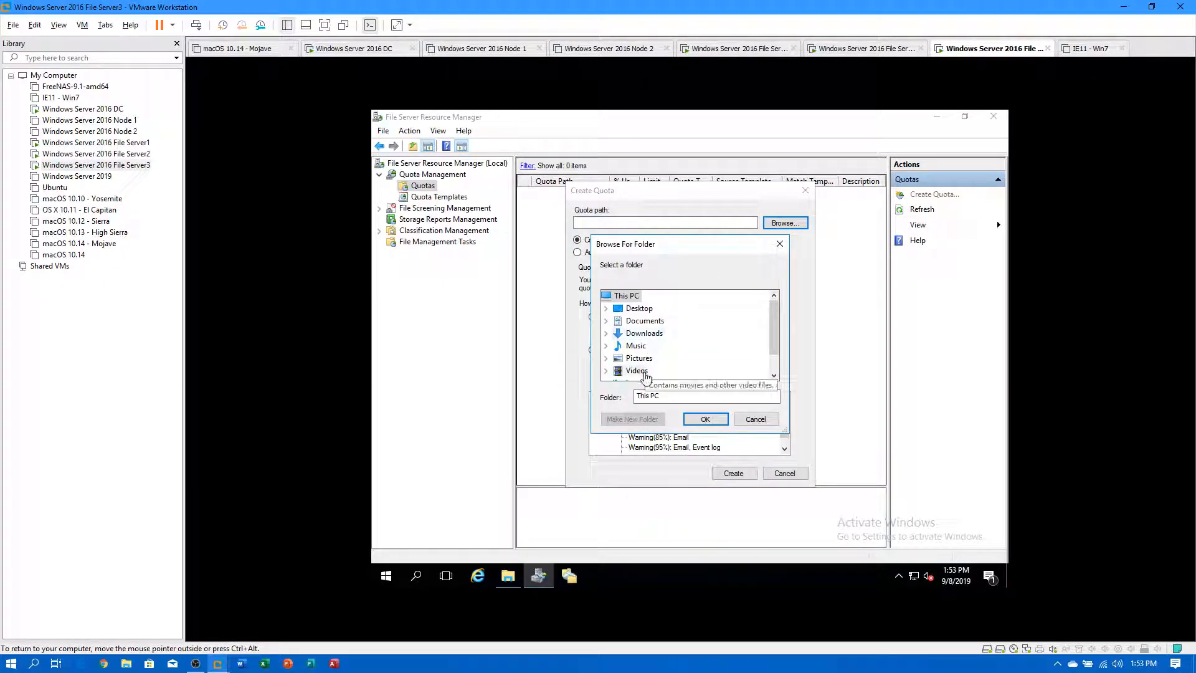
{"action": "scroll", "coordinate": [654, 365], "scroll_direction": "down", "scroll_amount": 1}
{"action": "double_click", "coordinate": [653, 369]}
{"action": "double_click", "coordinate": [649, 333]}
{"action": "left_click", "coordinate": [704, 419]}
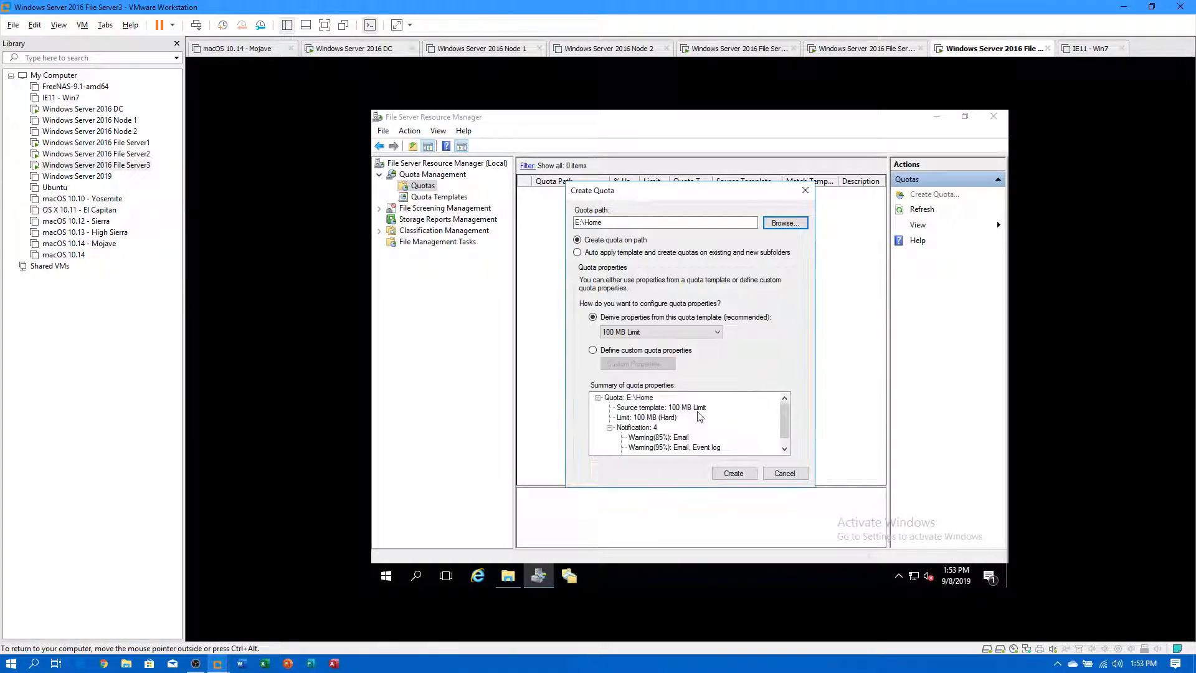
{"action": "left_click", "coordinate": [601, 335]}
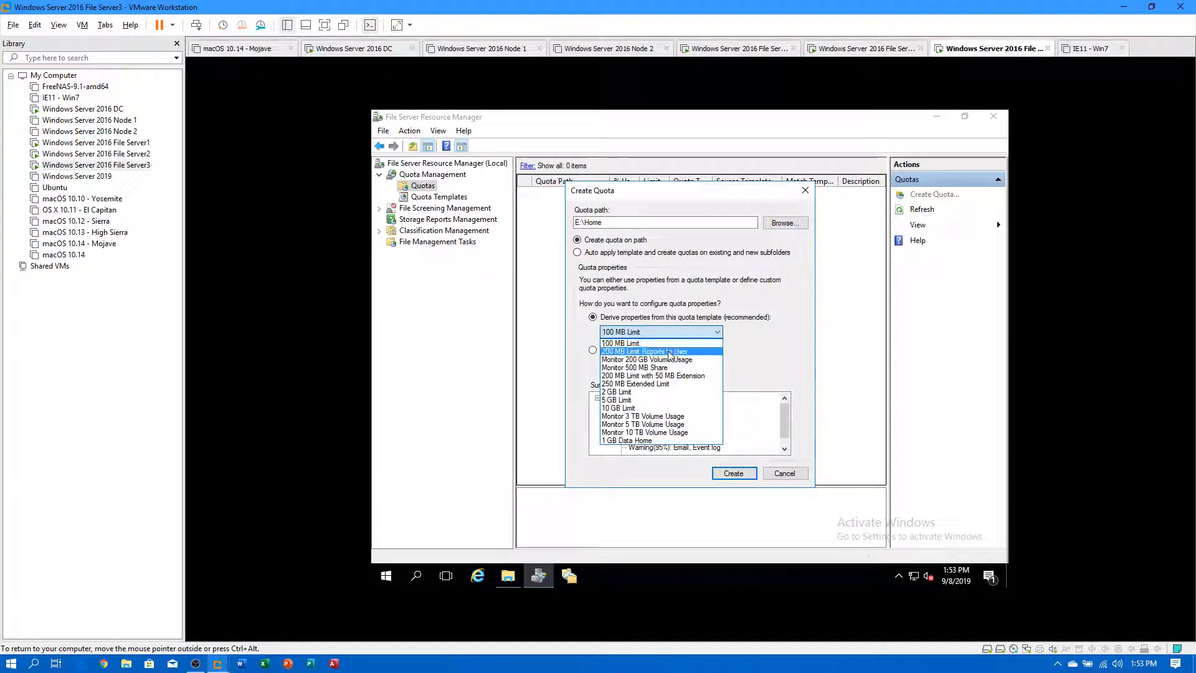
{"action": "left_click", "coordinate": [646, 440]}
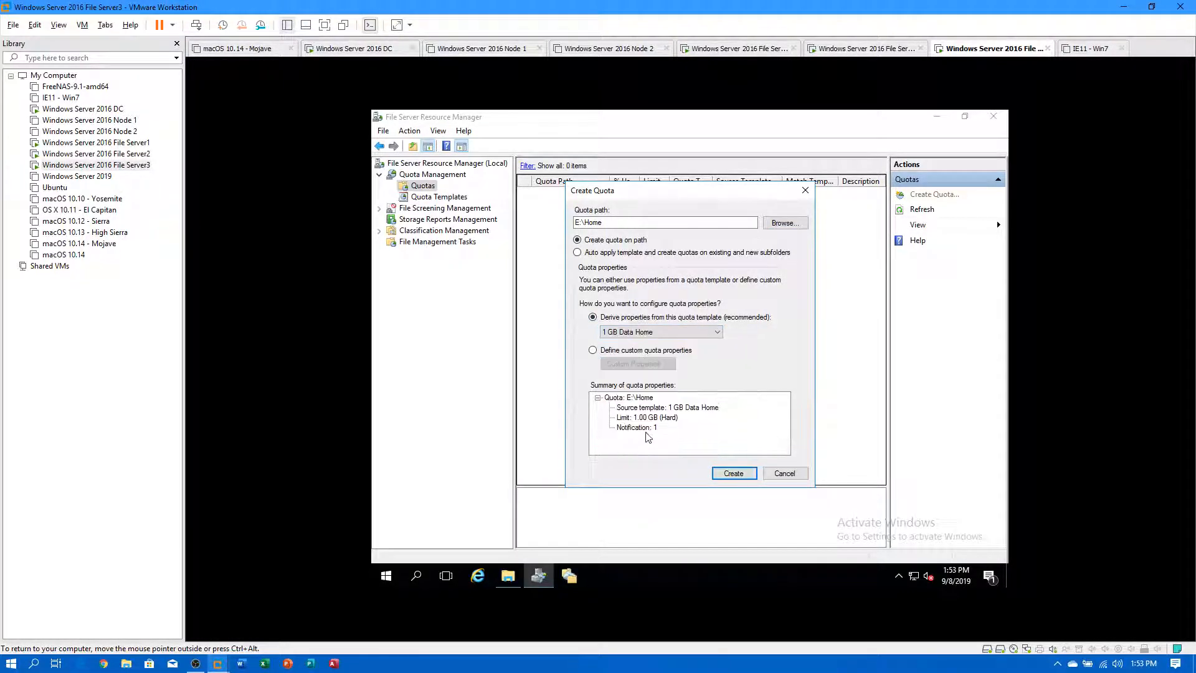
{"action": "left_click", "coordinate": [733, 473]}
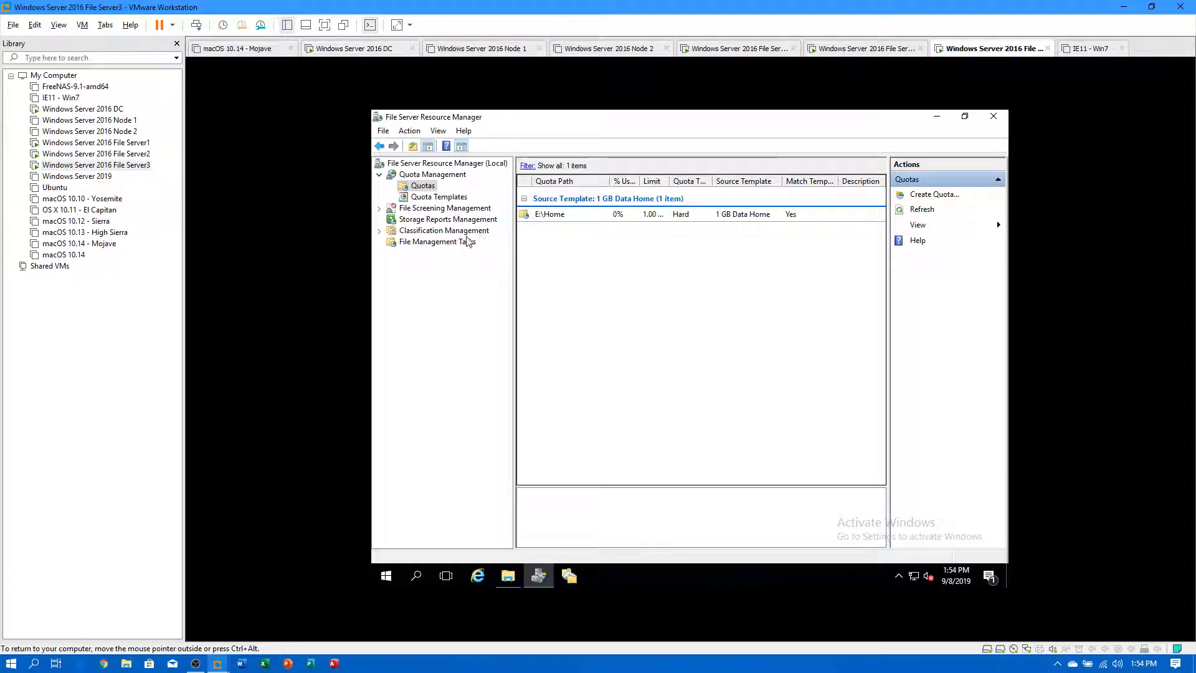
Check File Server1's quotas, then open User 1's properties in ADUC on the domain controller.
{"action": "left_click", "coordinate": [120, 144]}
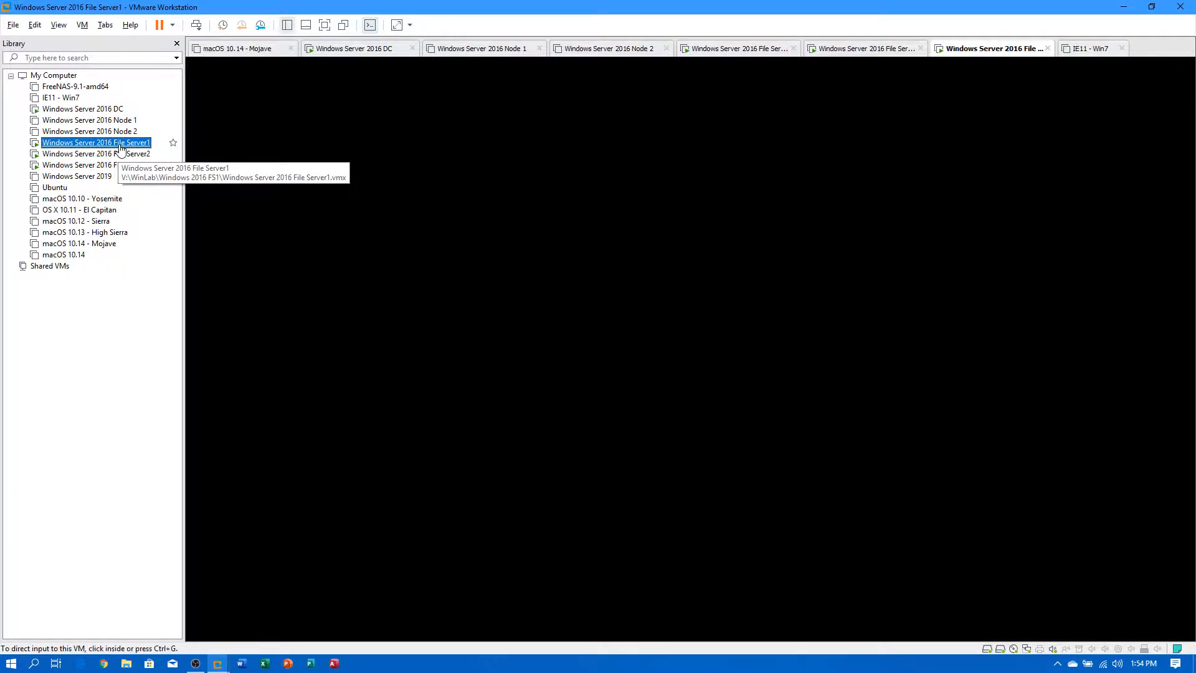
{"action": "left_click", "coordinate": [422, 186]}
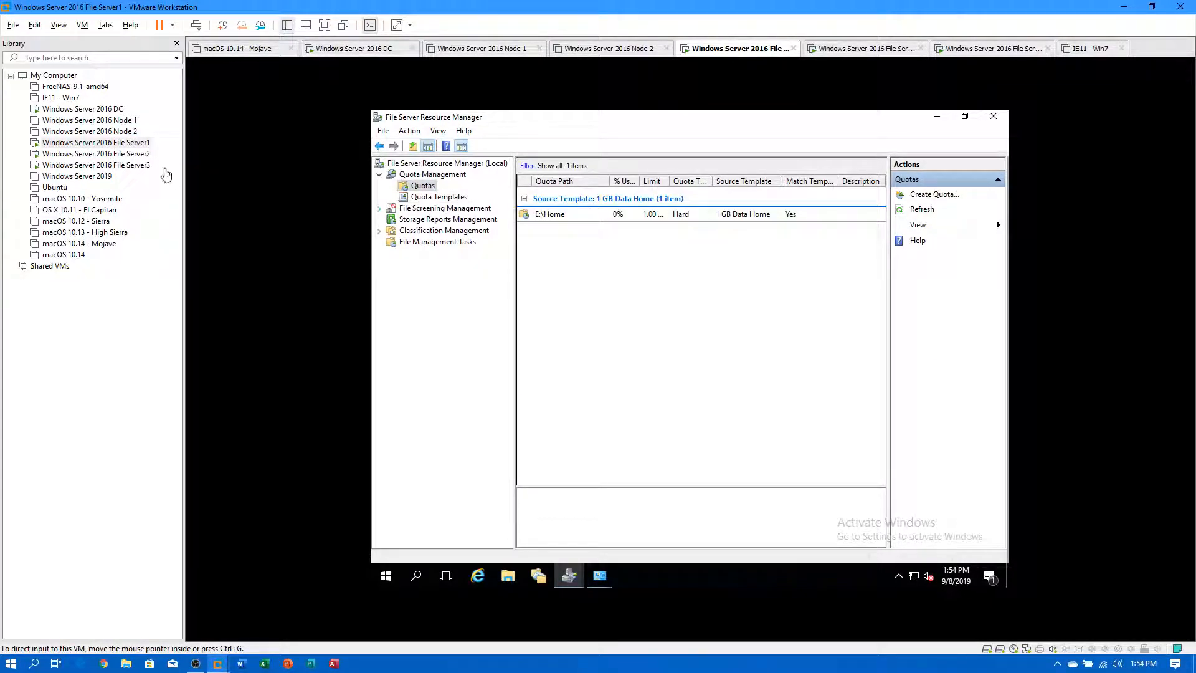
{"action": "left_click", "coordinate": [117, 110]}
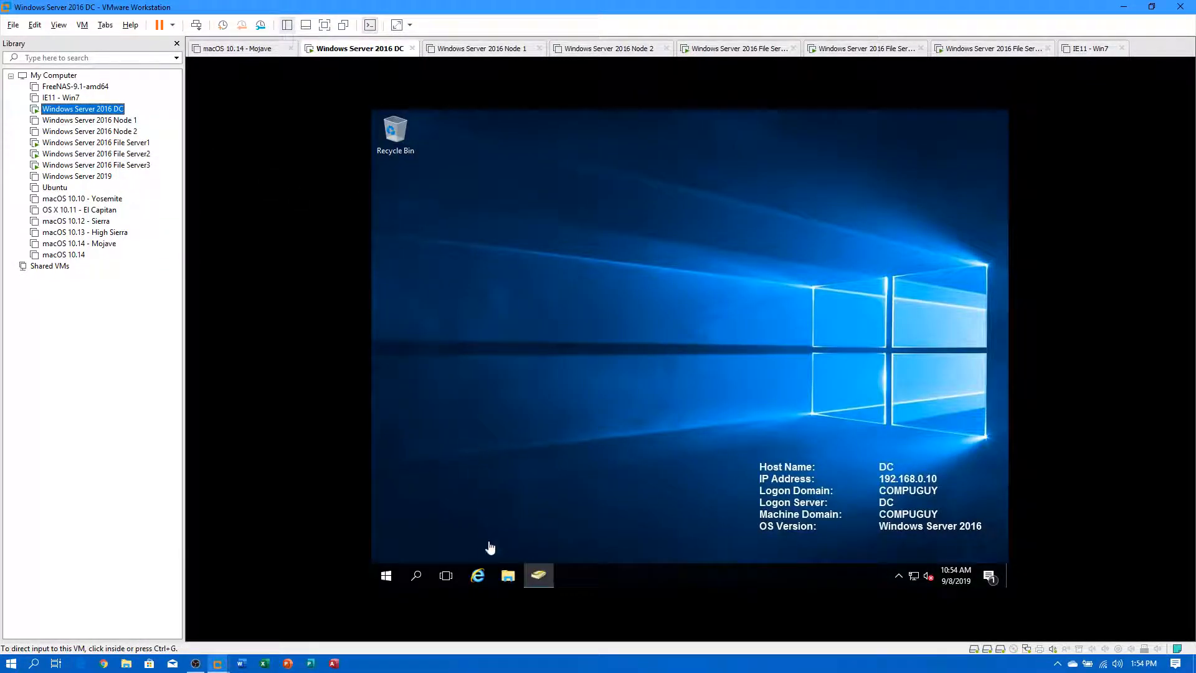
{"action": "left_click", "coordinate": [530, 585]}
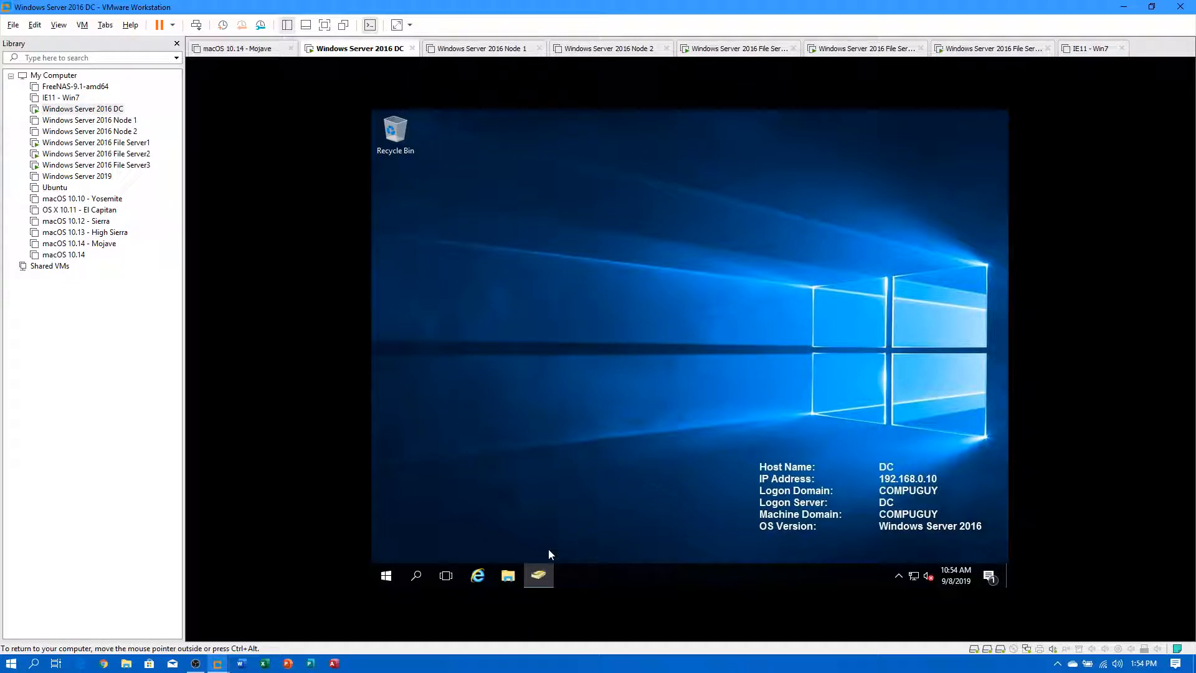
{"action": "left_click", "coordinate": [539, 577]}
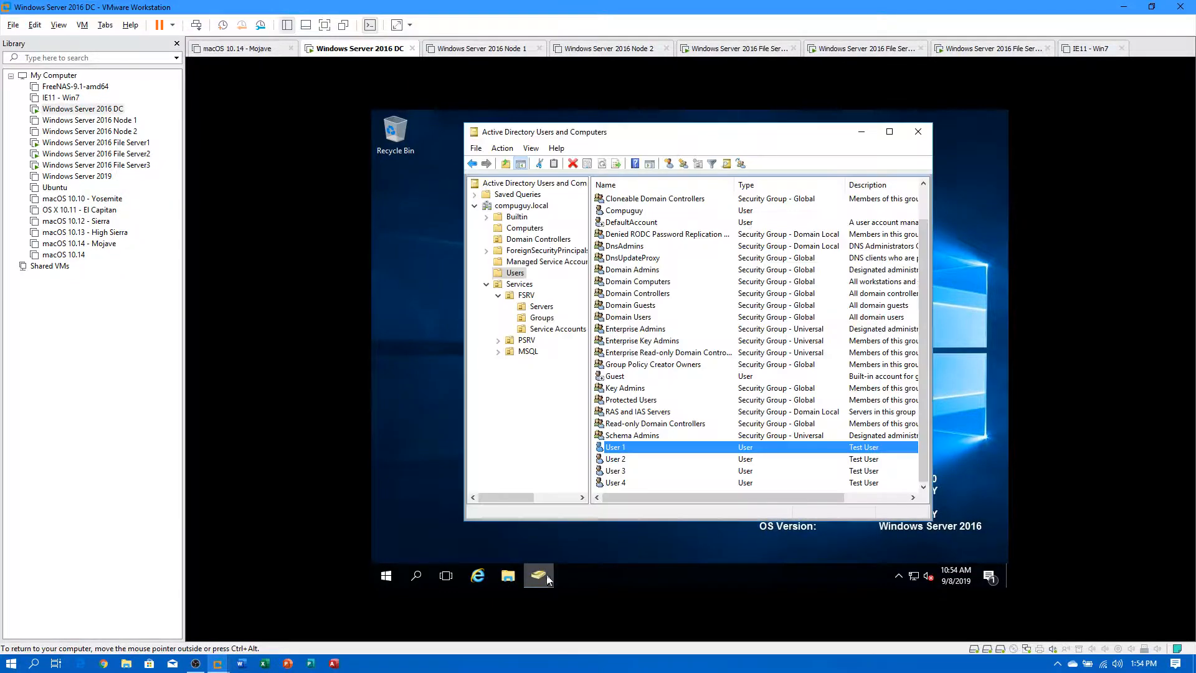
{"action": "double_click", "coordinate": [636, 449]}
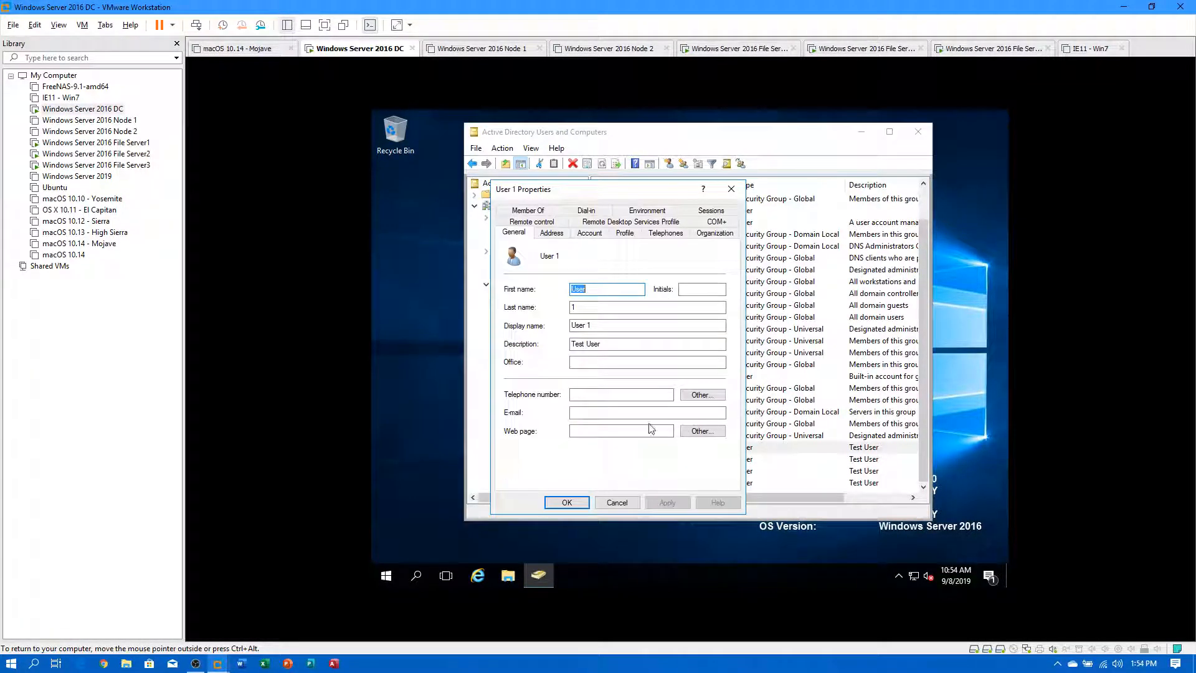
Set User 1's home folder to connect drive H: to a \\compuguy.local path, then apply and close.
{"action": "left_click", "coordinate": [602, 235]}
{"action": "left_click", "coordinate": [624, 233]}
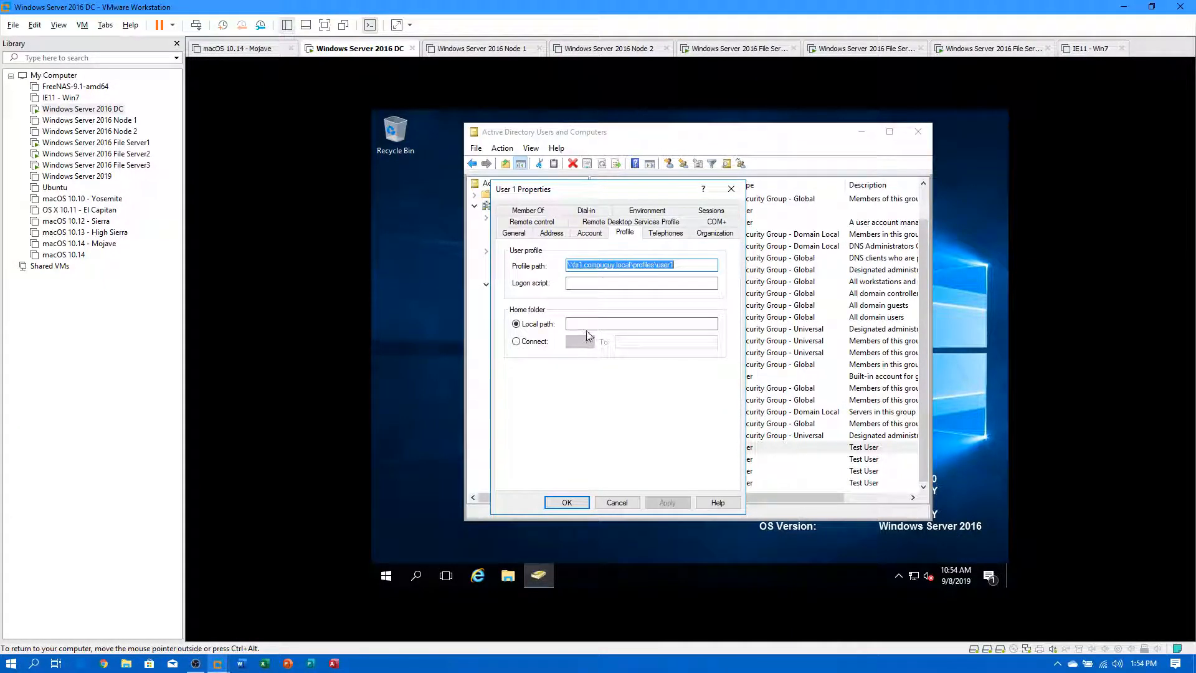
{"action": "left_click", "coordinate": [534, 341]}
{"action": "left_click", "coordinate": [589, 342]}
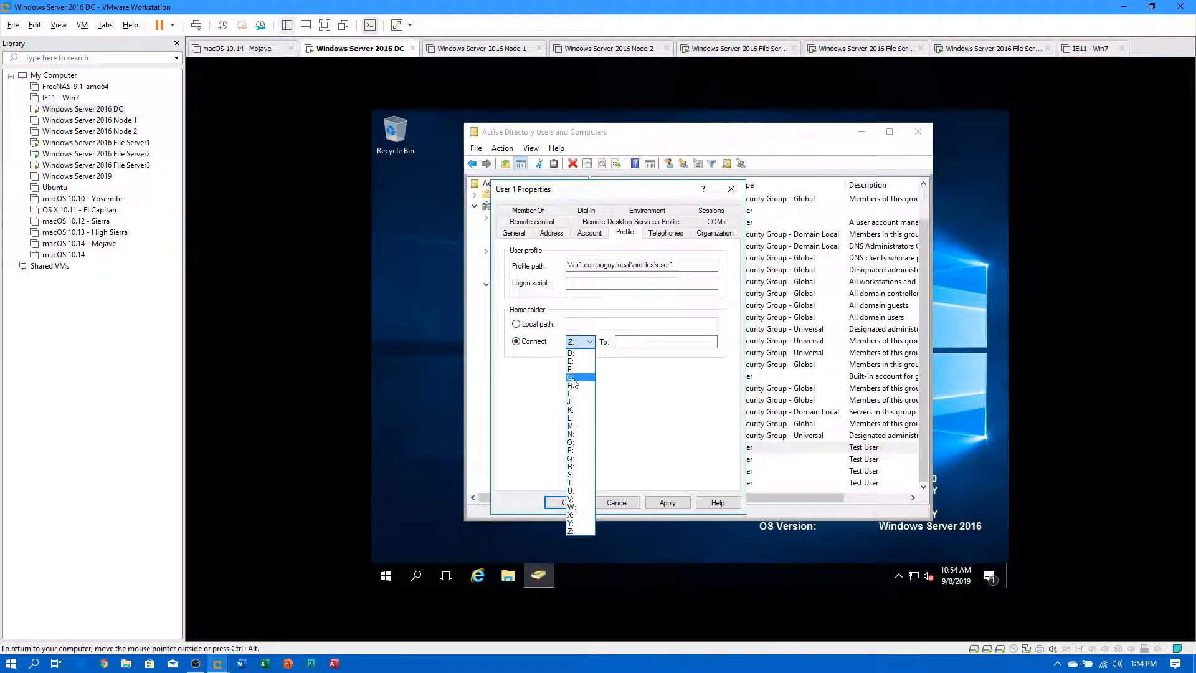
{"action": "left_click", "coordinate": [576, 386]}
{"action": "left_click", "coordinate": [623, 341]}
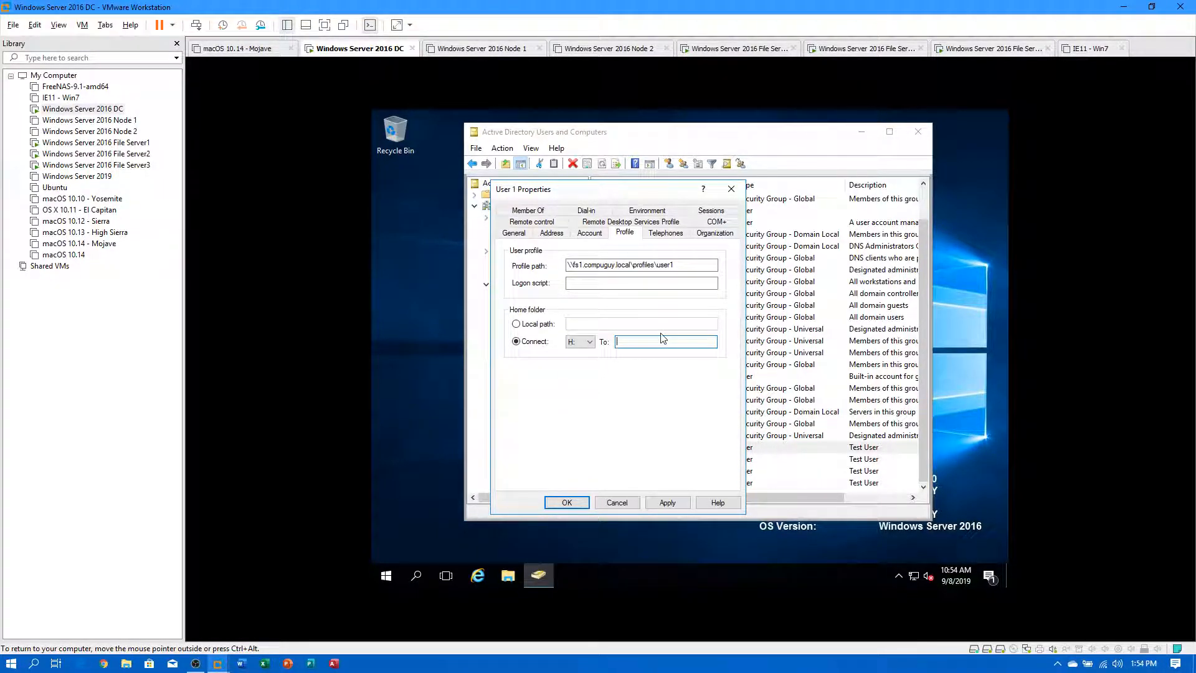
{"action": "type", "text": "\\\\"}
{"action": "type", "text": "compuguy.local"}
{"action": "type", "text": "%username"}
{"action": "type", "text": "%"}
{"action": "left_click", "coordinate": [675, 503]}
{"action": "left_click", "coordinate": [567, 502]}
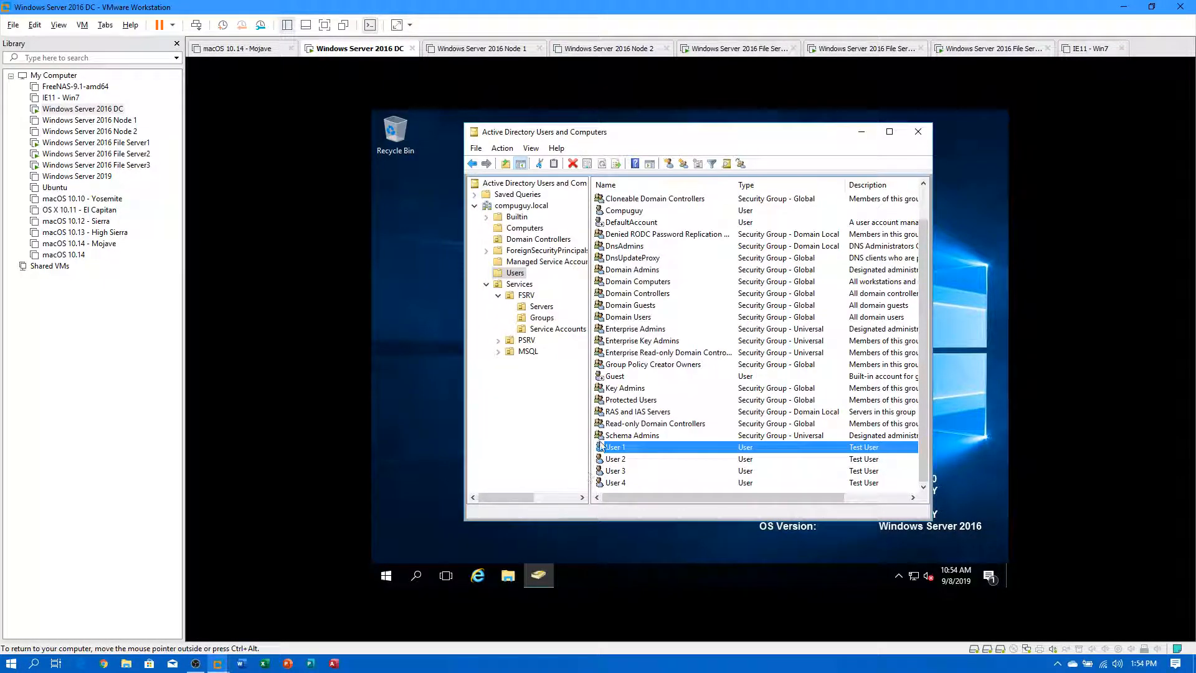
Replace user1 at the end of User 1's home folder path with %username% and save.
{"action": "double_click", "coordinate": [625, 448]}
{"action": "left_click", "coordinate": [623, 233]}
{"action": "key", "text": "Tab"}
{"action": "key", "text": "Tab"}
{"action": "key", "text": "Tab"}
{"action": "key", "text": "Tab"}
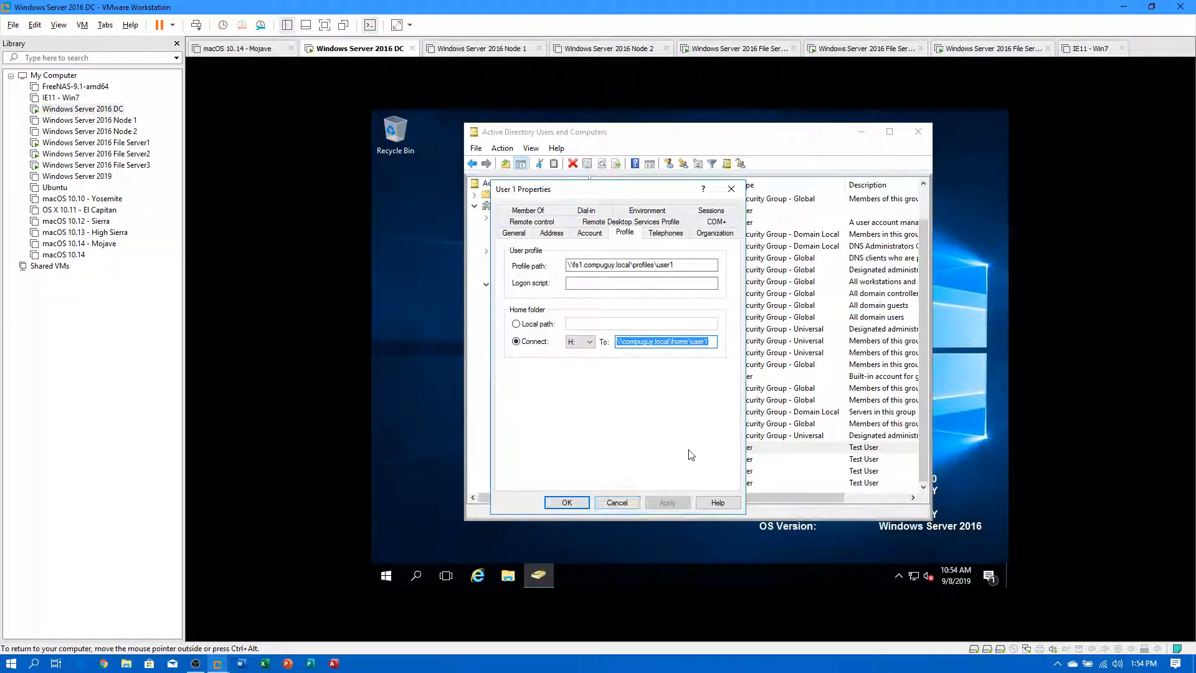
{"action": "left_click", "coordinate": [712, 343]}
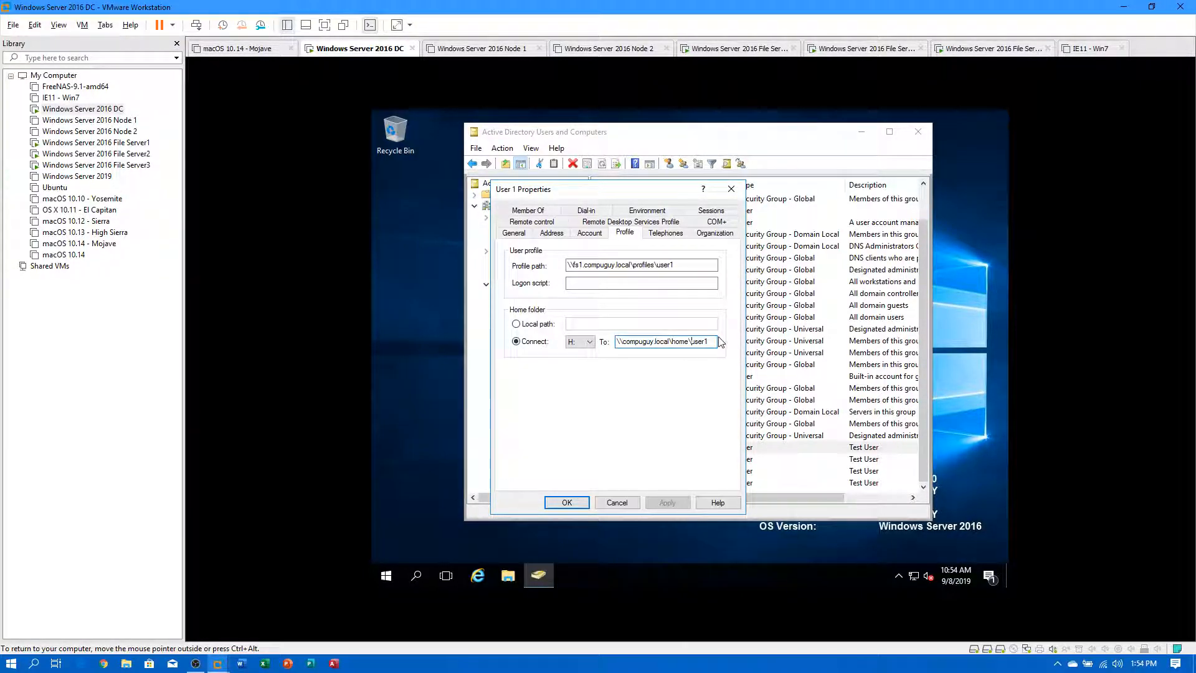
{"action": "key", "text": "BackSpace"}
{"action": "key", "text": "BackSpace"}
{"action": "key", "text": "BackSpace"}
{"action": "key", "text": "BackSpace"}
{"action": "key", "text": "BackSpace"}
{"action": "type", "text": "%username%"}
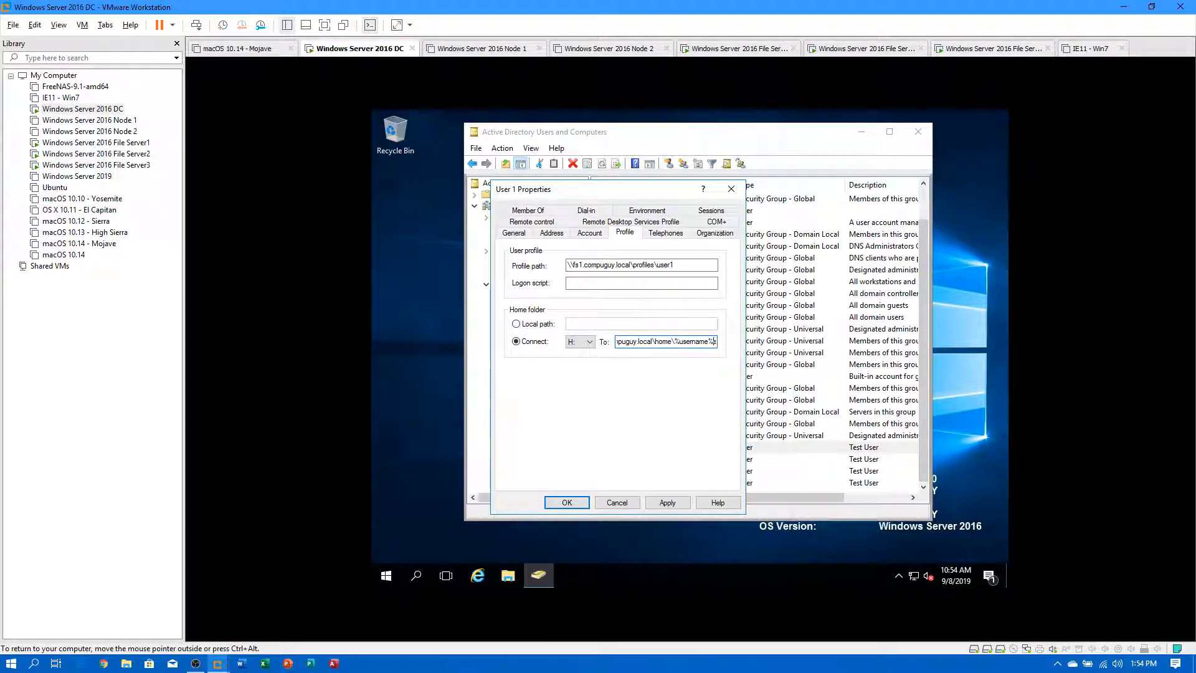
{"action": "key", "text": "ctrl+a"}
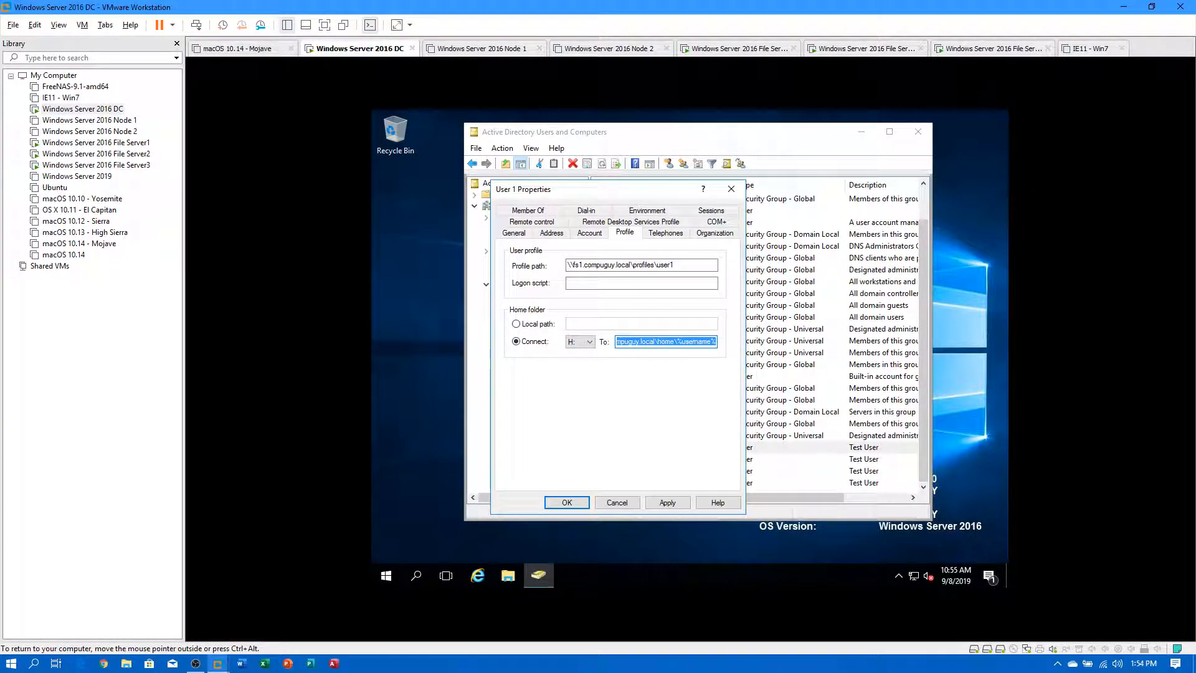
{"action": "left_click", "coordinate": [580, 503]}
Confirm the home folder prompt, then map User 2's H: home drive to \\fs1.compuguy.local\home\%username%.
{"action": "left_click", "coordinate": [753, 405]}
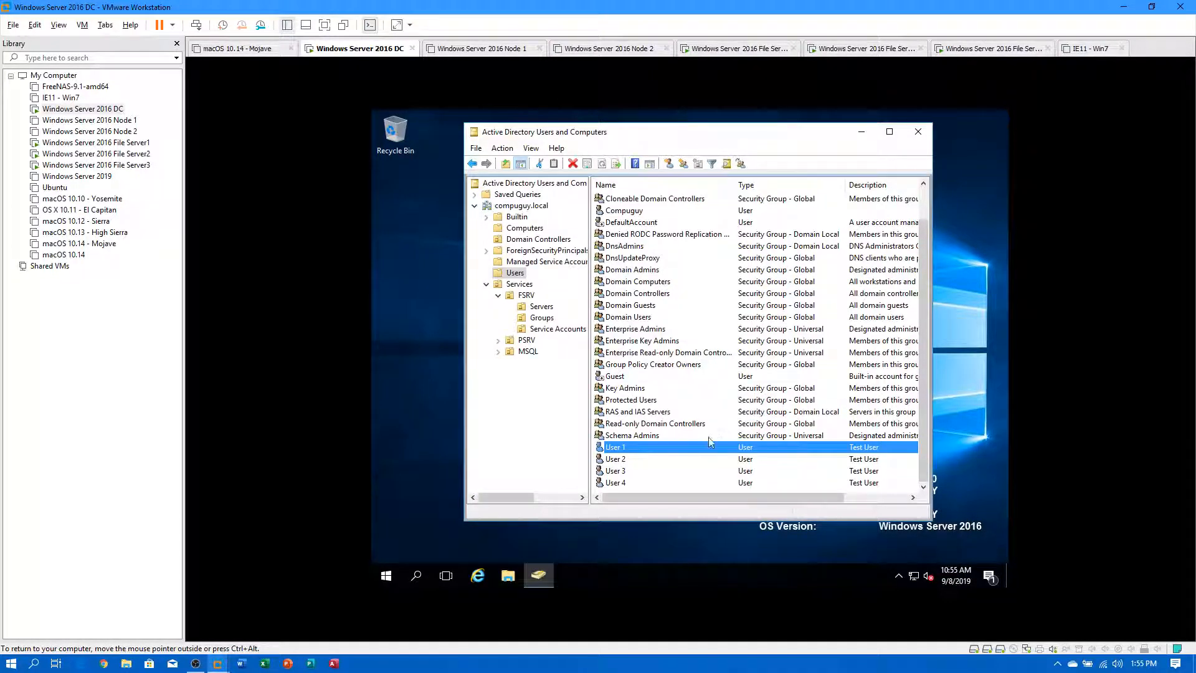
{"action": "left_click", "coordinate": [625, 462]}
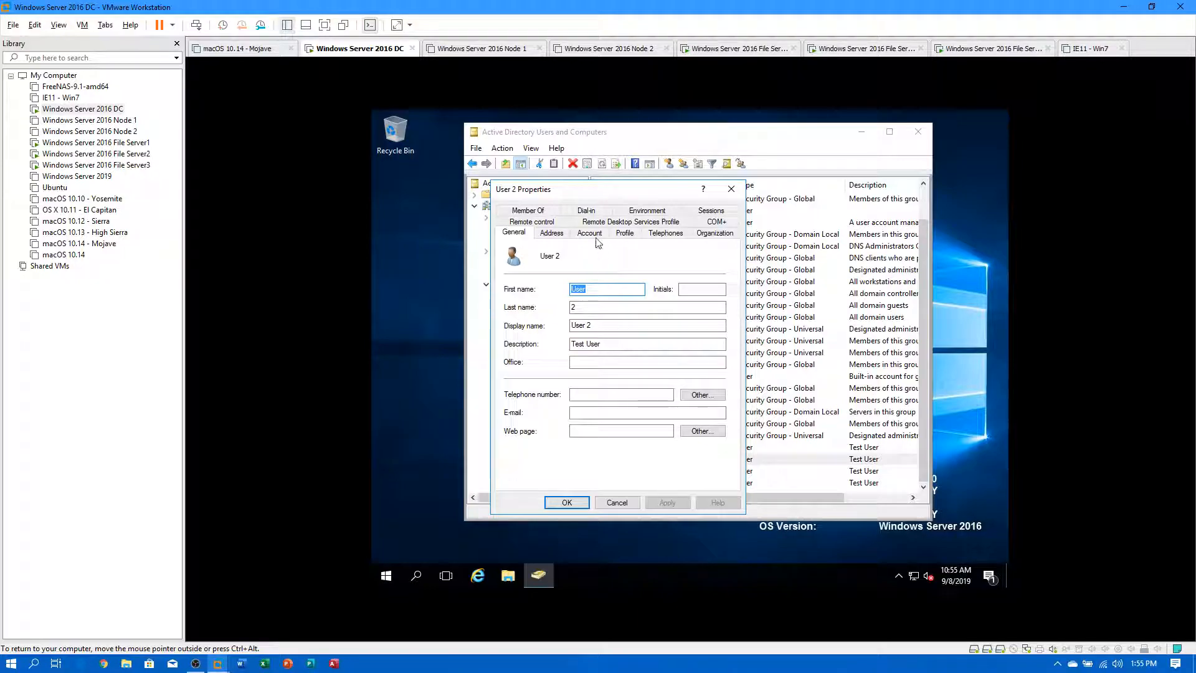
{"action": "left_click", "coordinate": [593, 234]}
{"action": "left_click", "coordinate": [626, 233]}
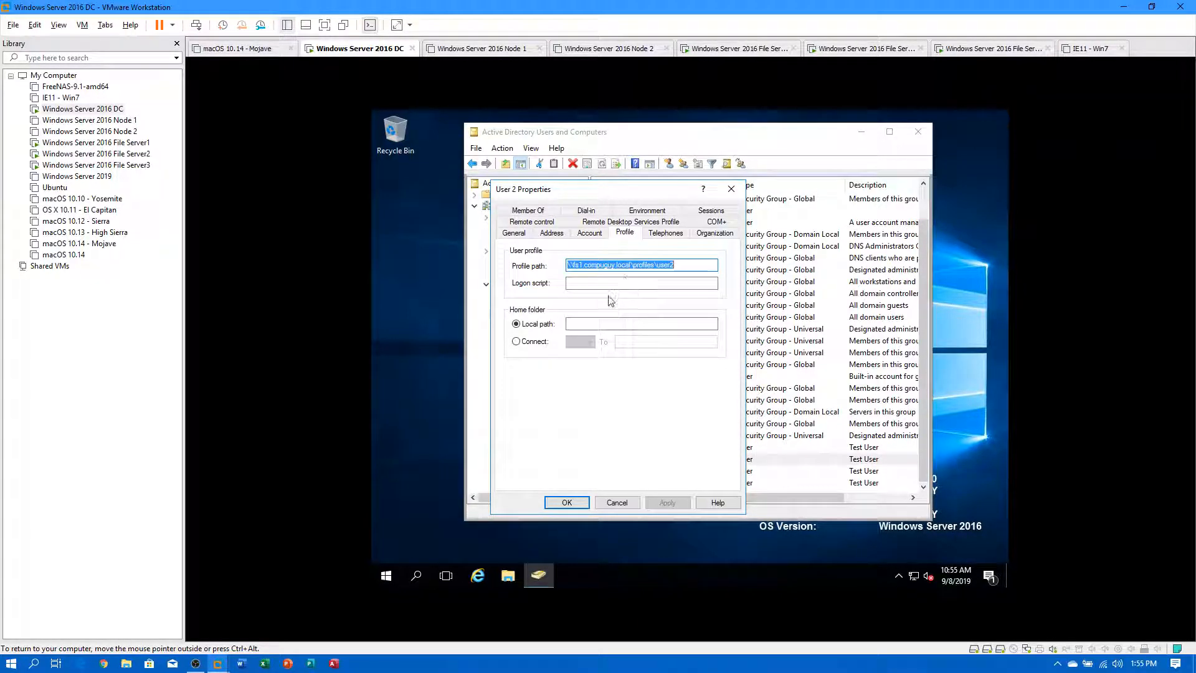
{"action": "left_click", "coordinate": [542, 342]}
{"action": "left_click", "coordinate": [581, 342]}
{"action": "left_click", "coordinate": [586, 382]}
{"action": "left_click", "coordinate": [642, 342]}
{"action": "type", "text": "\\fs1.compuguy.local\\home\\%username%"}
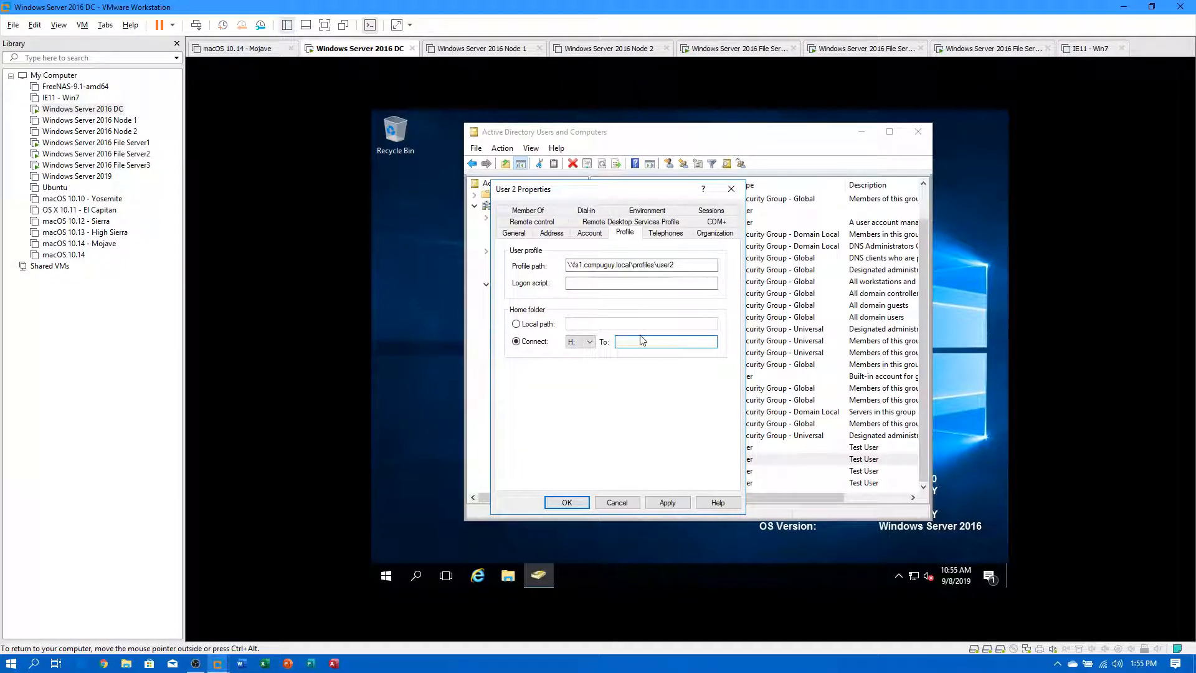
{"action": "left_click", "coordinate": [567, 502]}
Remove 'fs1.' from User 2's profile path so it points at \\compuguy.local\profiles, and apply.
{"action": "double_click", "coordinate": [633, 462]}
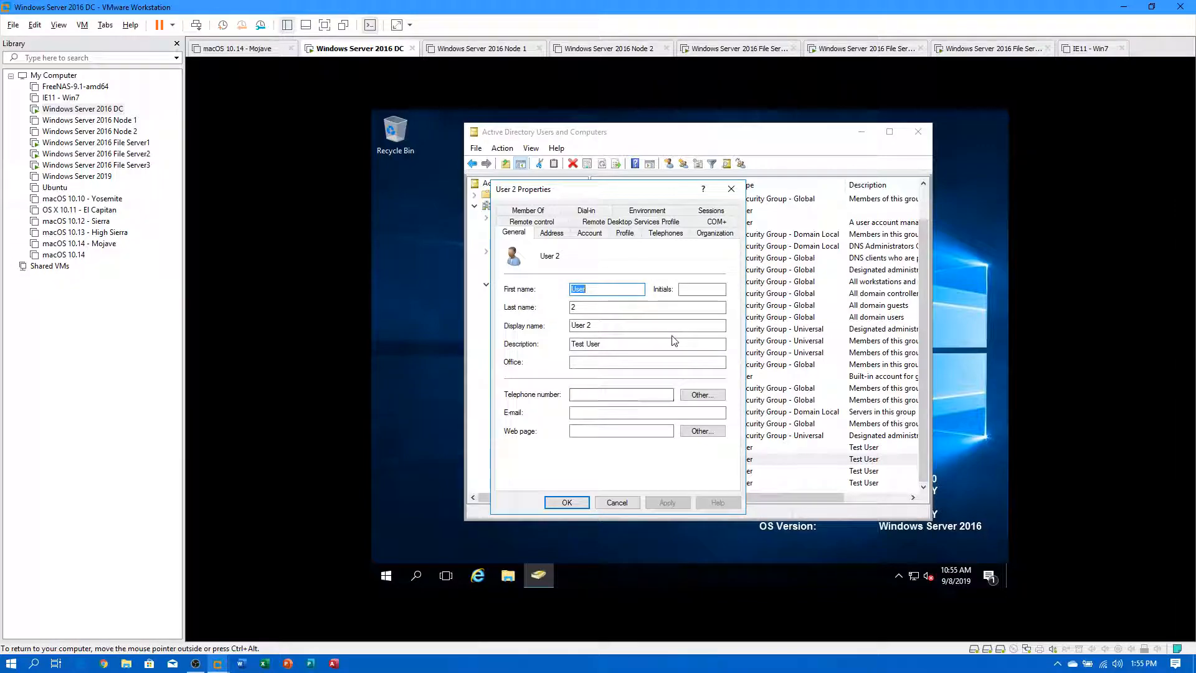
{"action": "left_click", "coordinate": [625, 232]}
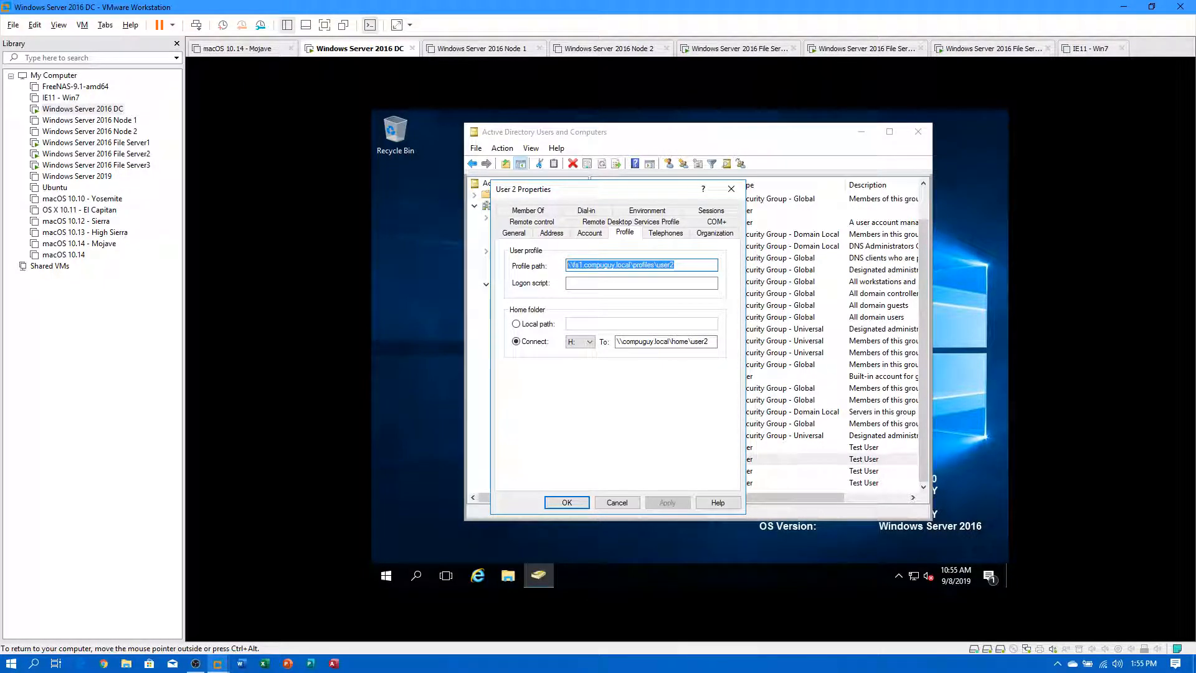
{"action": "left_click", "coordinate": [583, 266]}
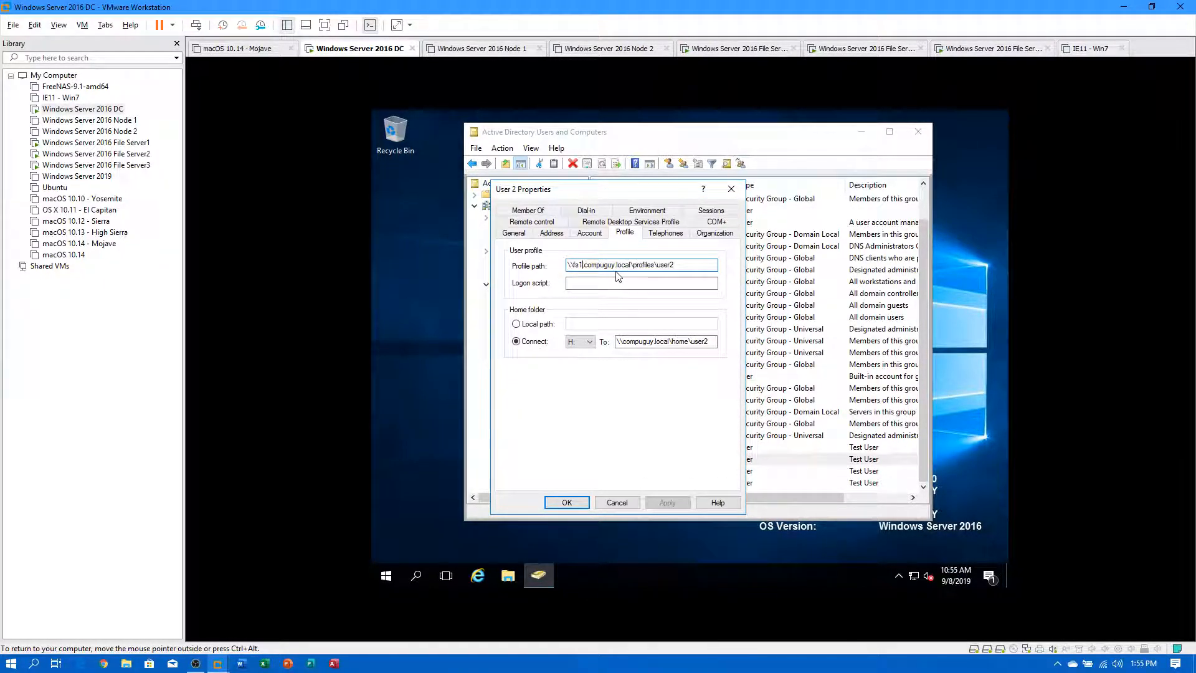
{"action": "key", "text": "BackSpace"}
{"action": "key", "text": "BackSpace"}
{"action": "key", "text": "BackSpace"}
{"action": "key", "text": "BackSpace"}
{"action": "key", "text": "BackSpace"}
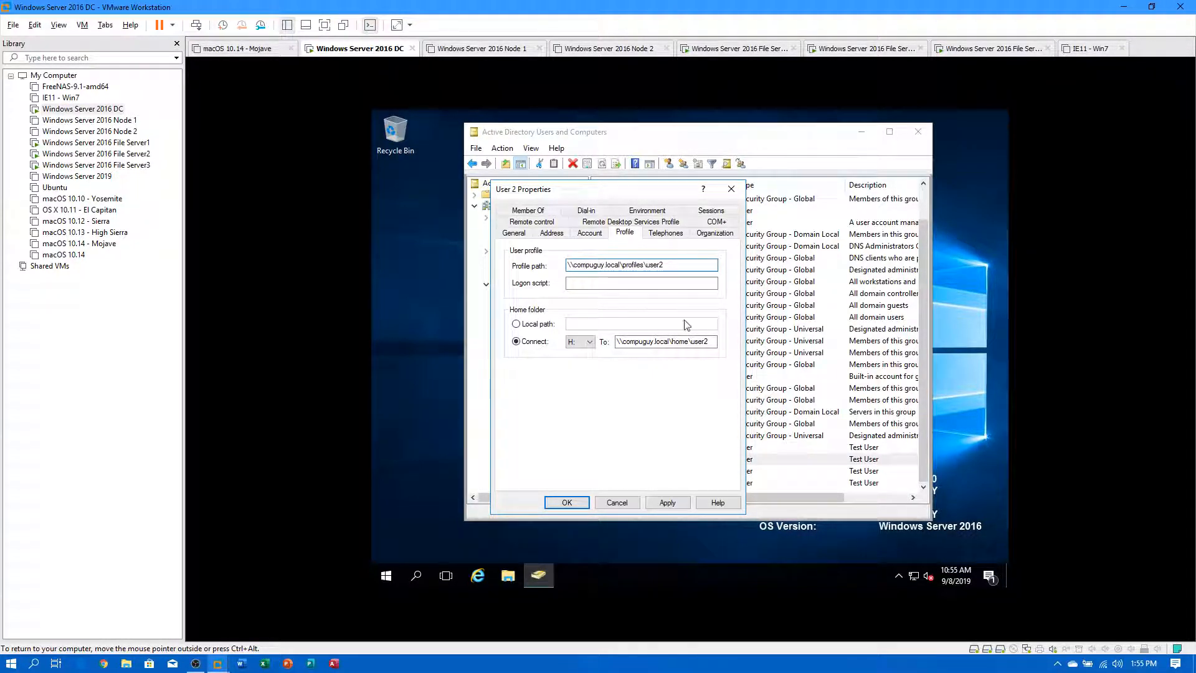
{"action": "left_click", "coordinate": [667, 502]}
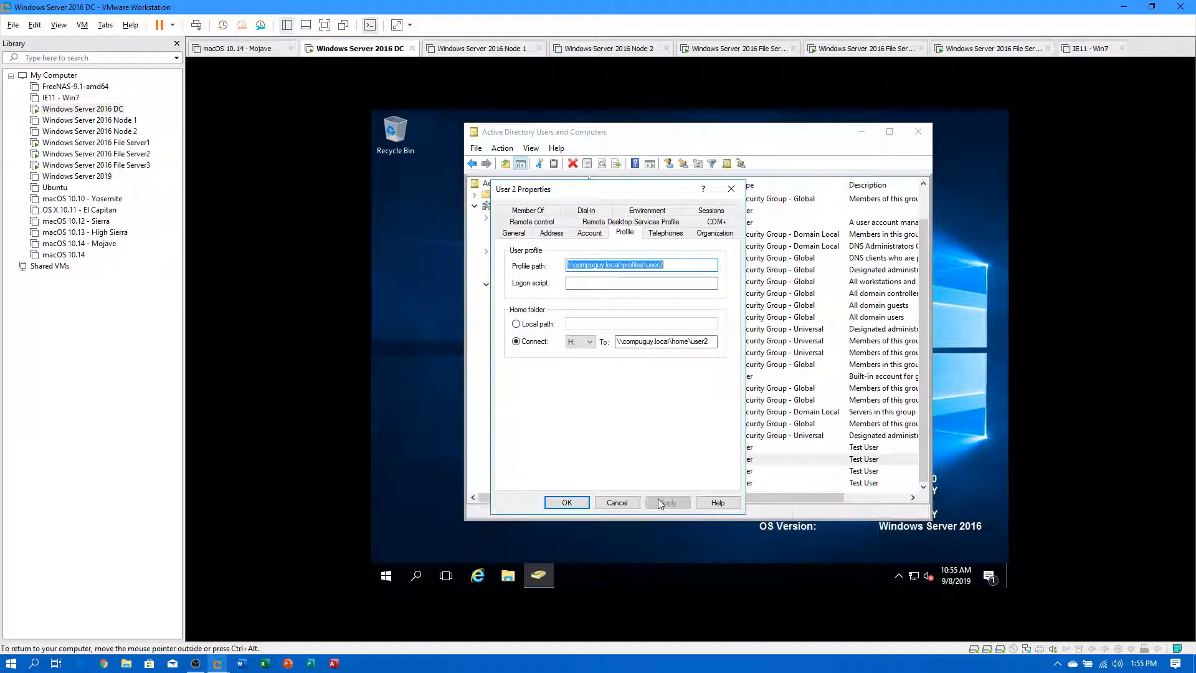
{"action": "left_click", "coordinate": [567, 502]}
Remove 'fs1.' from User 1's profile path, giving \\compuguy.local\profiles\user1, and save.
{"action": "double_click", "coordinate": [612, 448]}
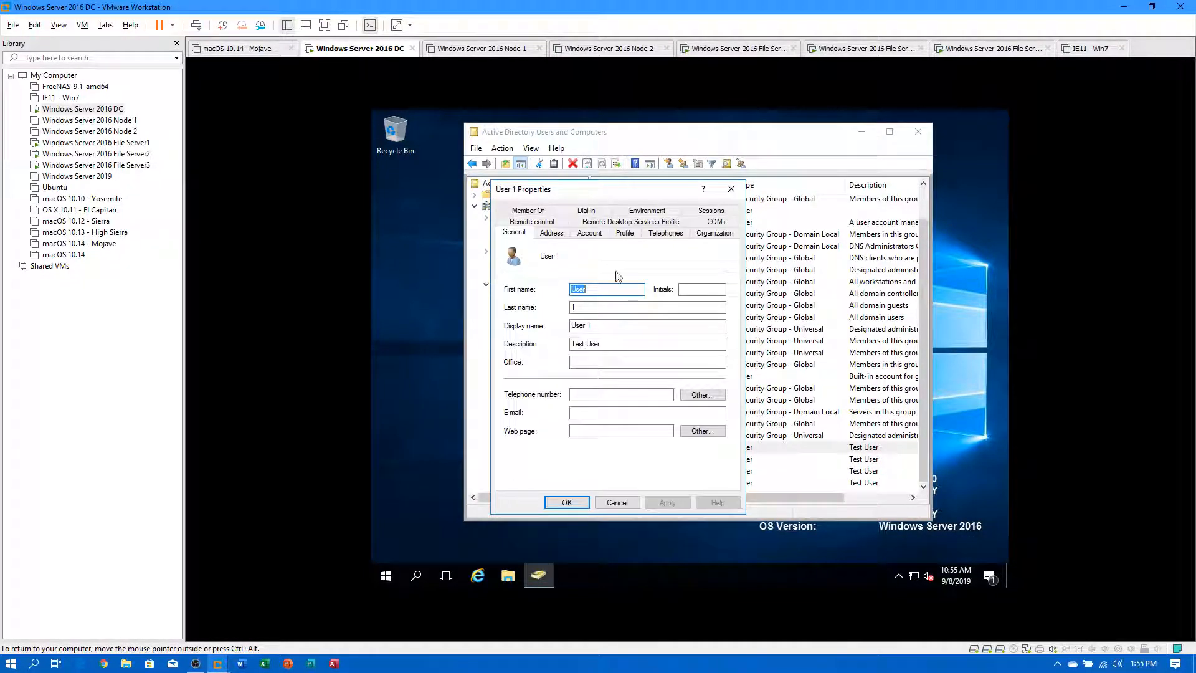
{"action": "left_click", "coordinate": [625, 232]}
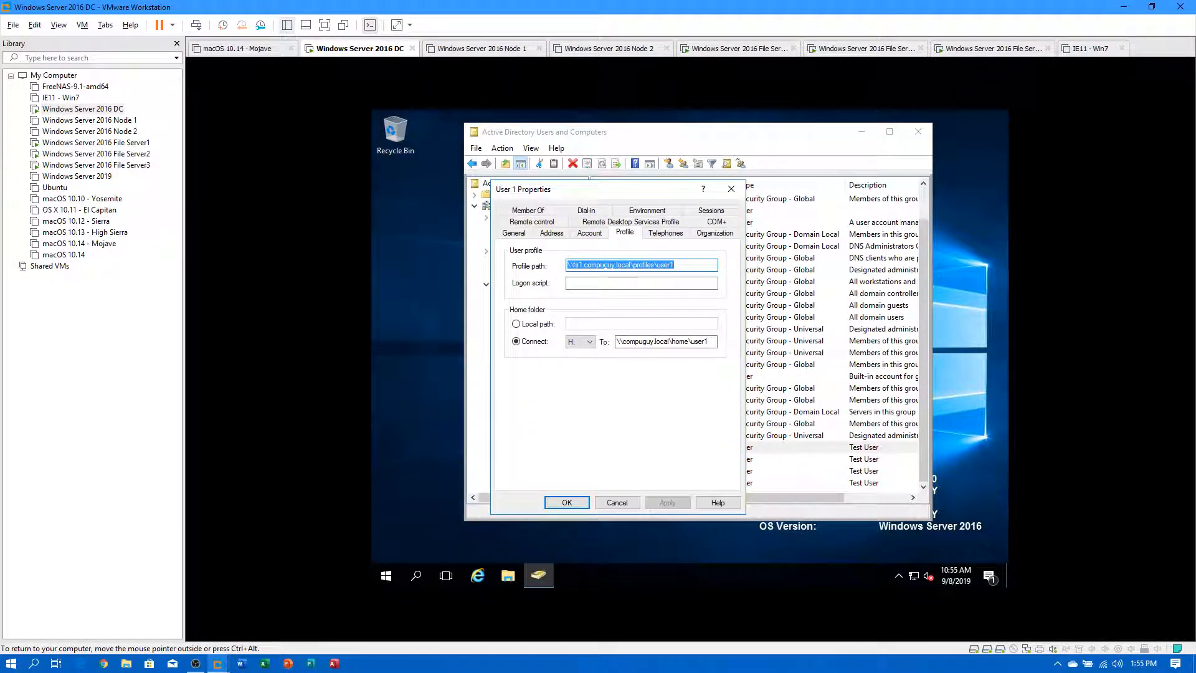
{"action": "left_click", "coordinate": [583, 265]}
{"action": "key", "text": "BackSpace"}
{"action": "key", "text": "BackSpace"}
{"action": "key", "text": "BackSpace"}
{"action": "key", "text": "BackSpace"}
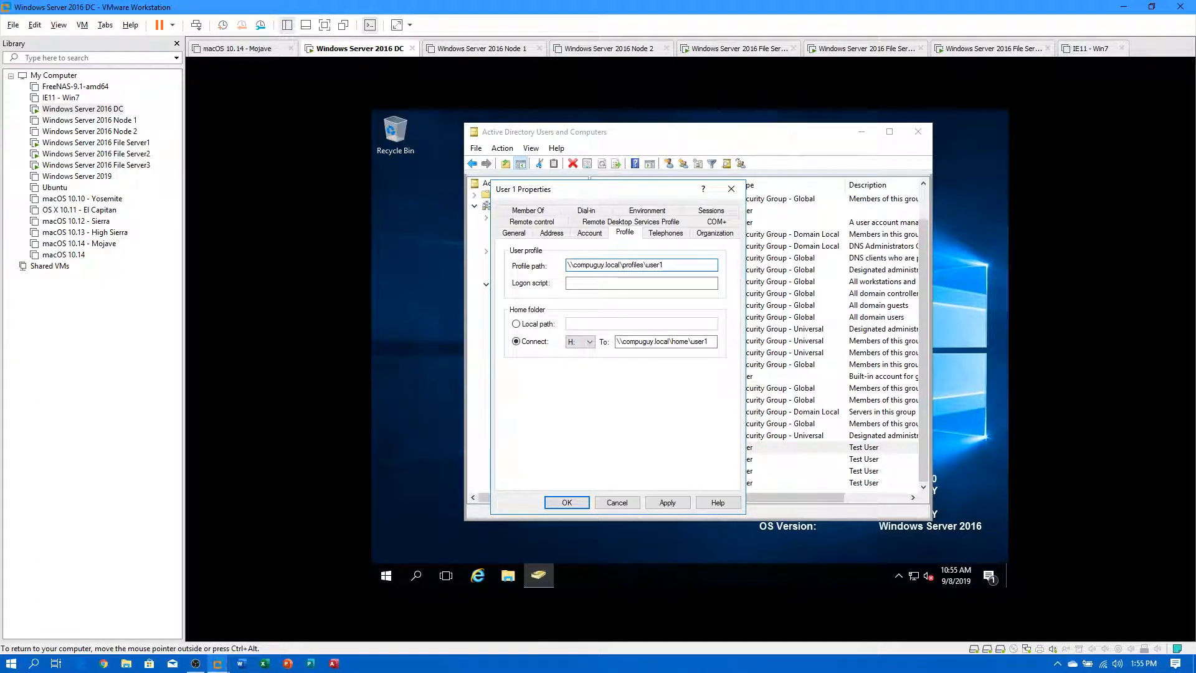
{"action": "left_click", "coordinate": [666, 505]}
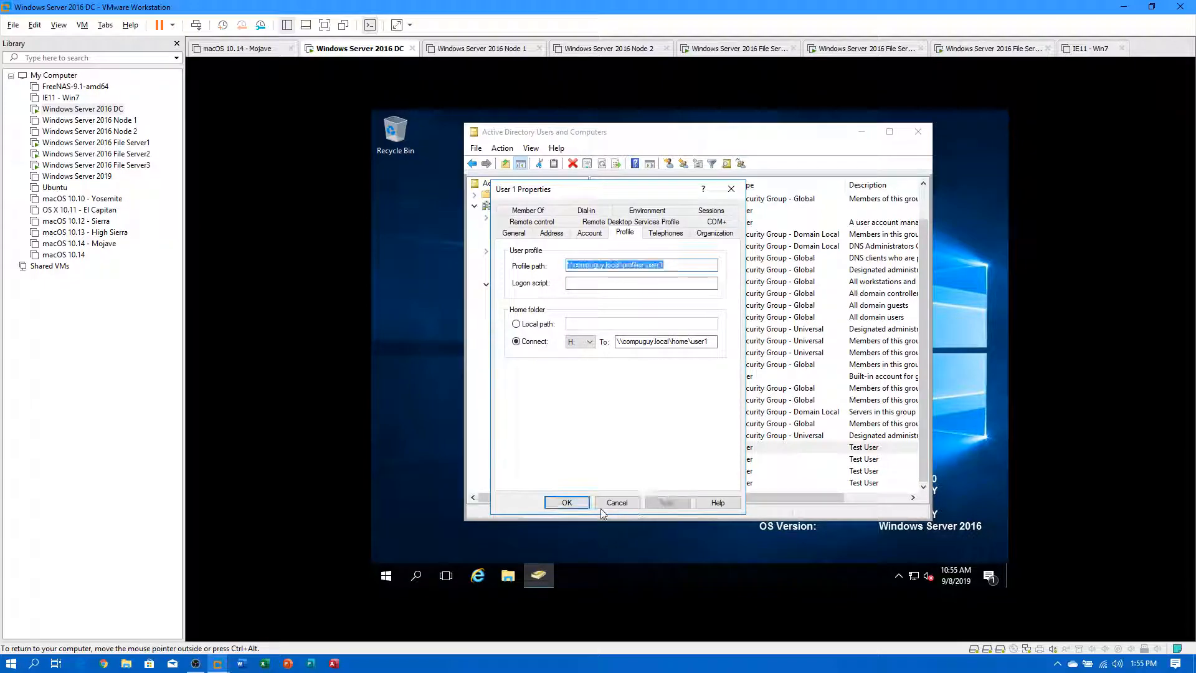
{"action": "left_click", "coordinate": [567, 502]}
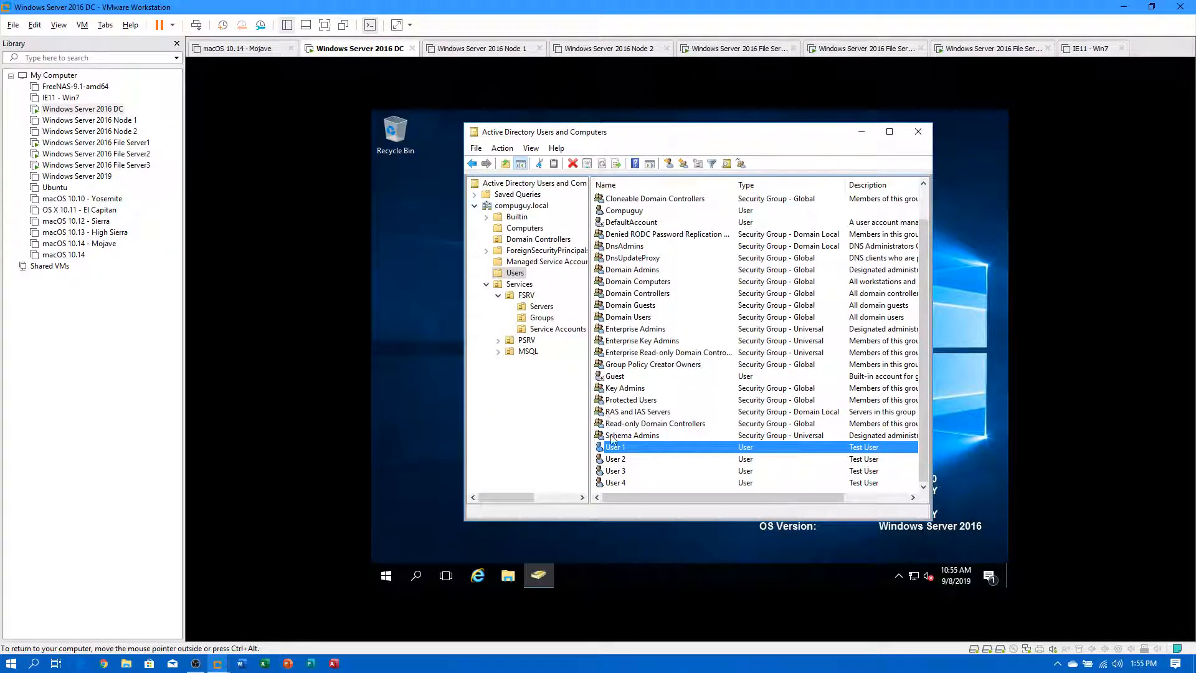
Sign out of the DC virtual machine from the Start menu's account options.
{"action": "left_click", "coordinate": [396, 577]}
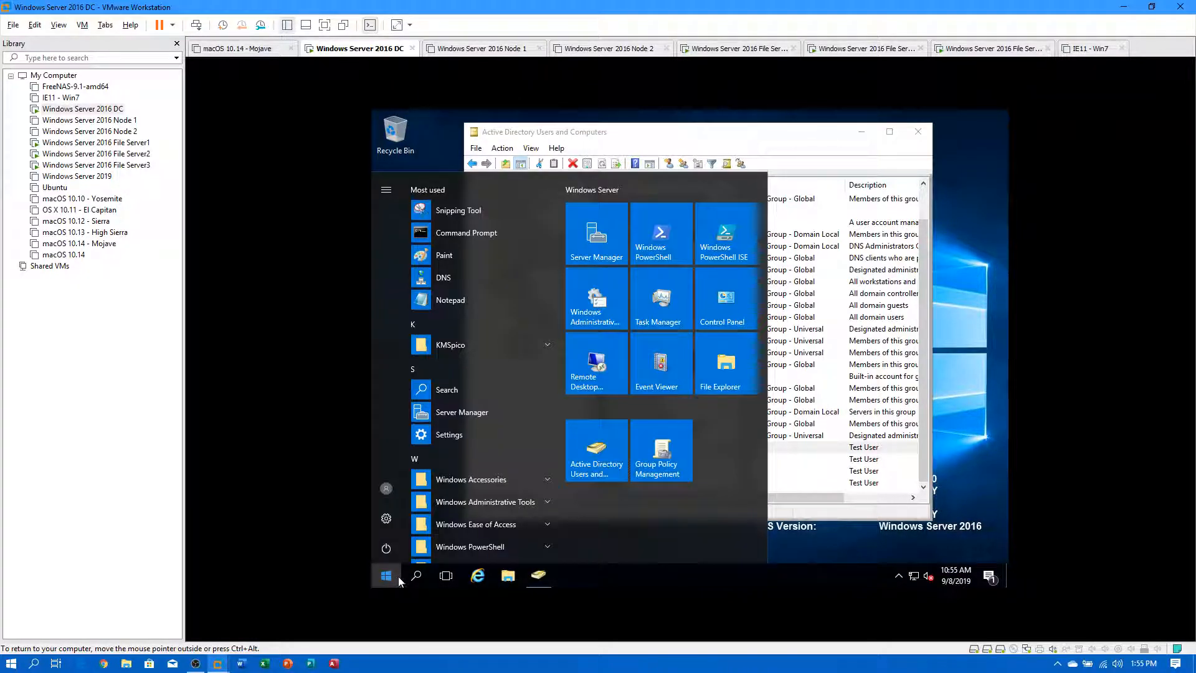
{"action": "left_click", "coordinate": [386, 488]}
{"action": "left_click", "coordinate": [398, 458]}
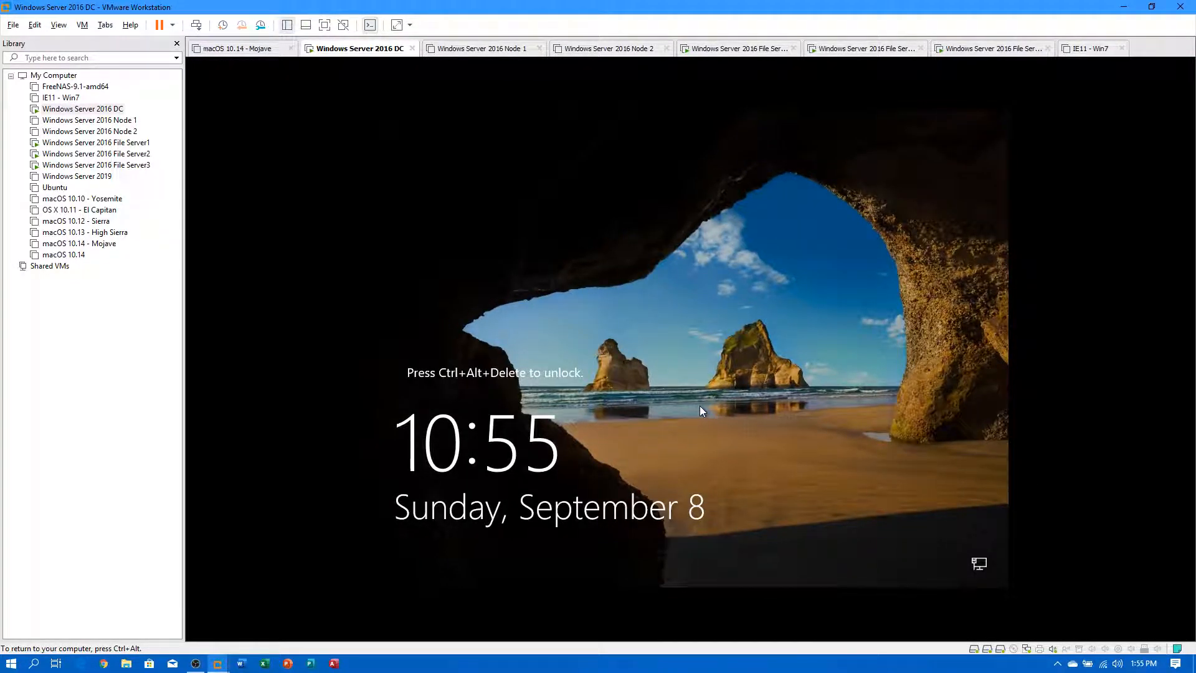
Attempt to sign in as test user user1 and dismiss the refused sign-in message.
{"action": "key", "text": "ctrl+alt+Insert"}
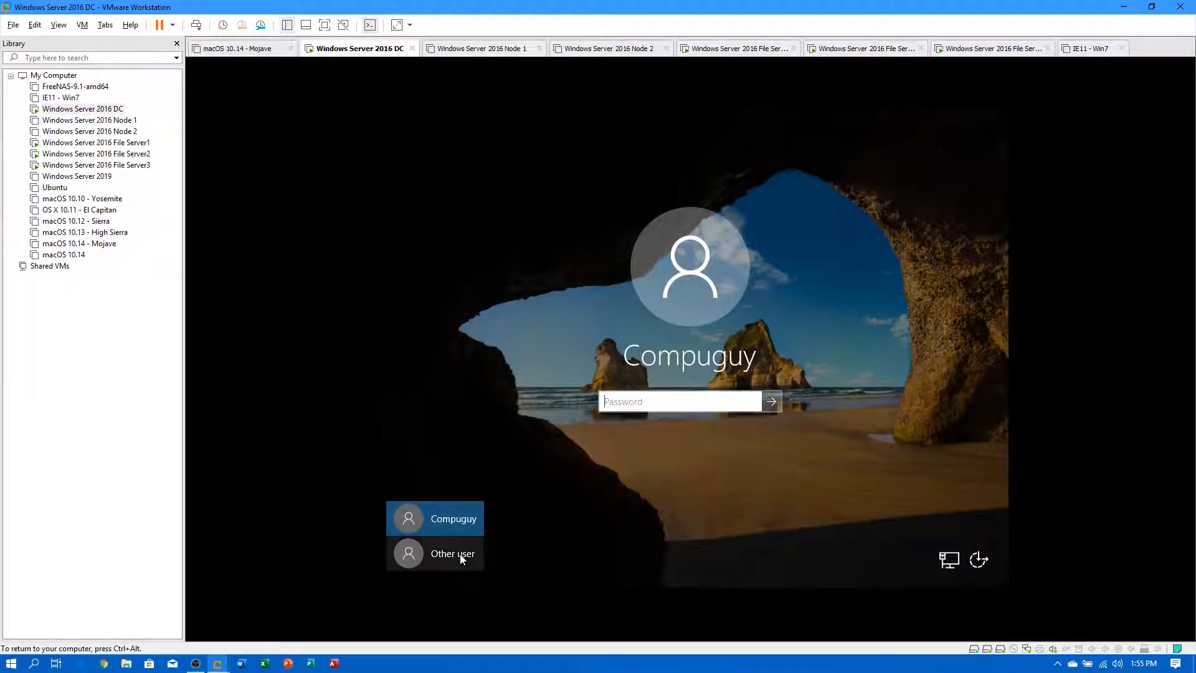
{"action": "left_click", "coordinate": [462, 558]}
{"action": "type", "text": "user1"}
{"action": "key", "text": "Tab"}
{"action": "type", "text": "Pa$$w0rd"}
{"action": "key", "text": "Return"}
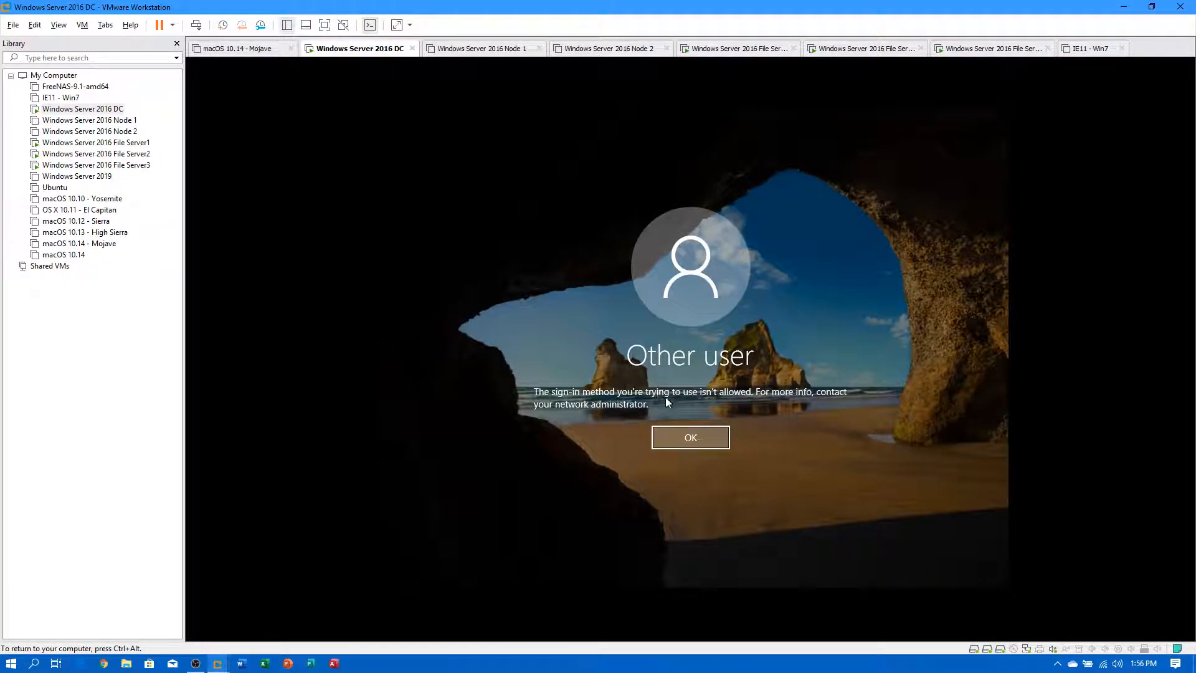
{"action": "left_click", "coordinate": [696, 442]}
Sign in to the DC with the administrator account and its password instead.
{"action": "key", "text": "shift+Tab"}
{"action": "type", "text": "compuguy"}
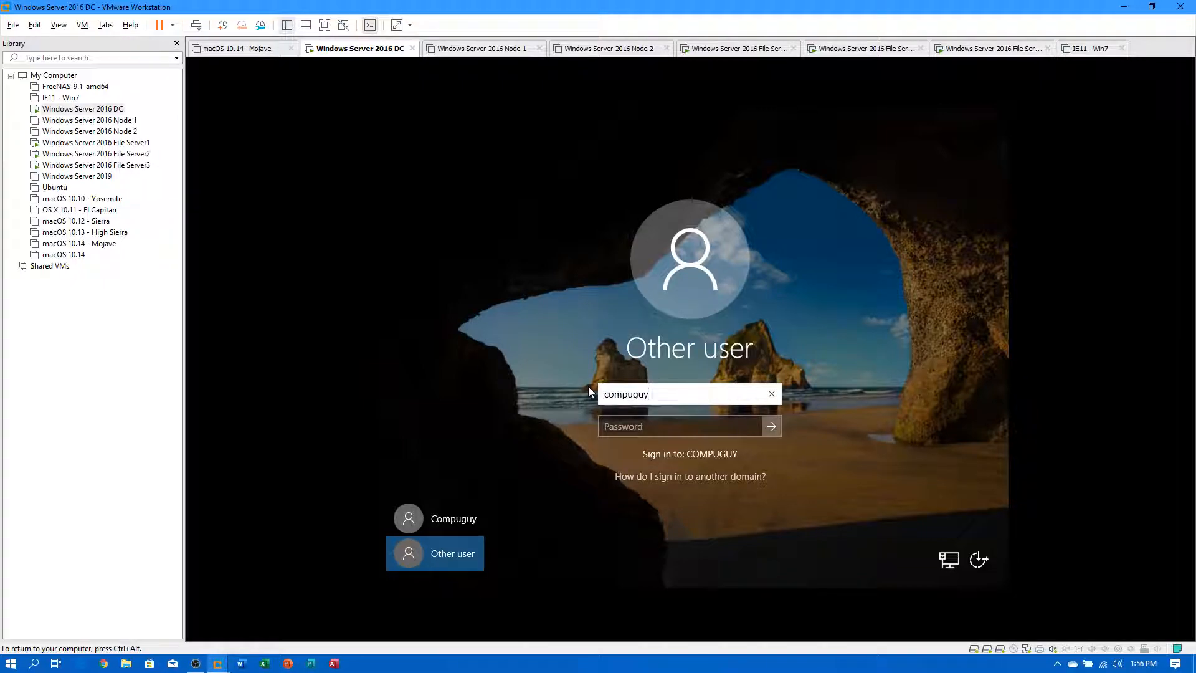
{"action": "key", "text": "Tab"}
{"action": "type", "text": "Pa$$w0rd"}
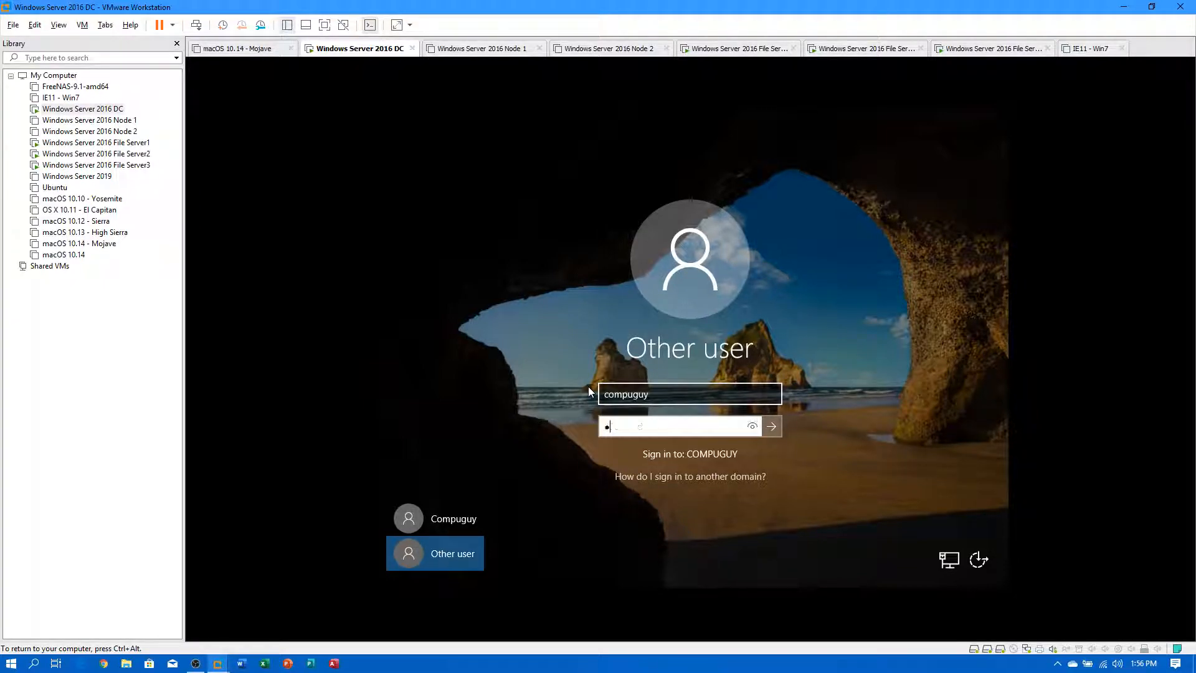
{"action": "key", "text": "Return"}
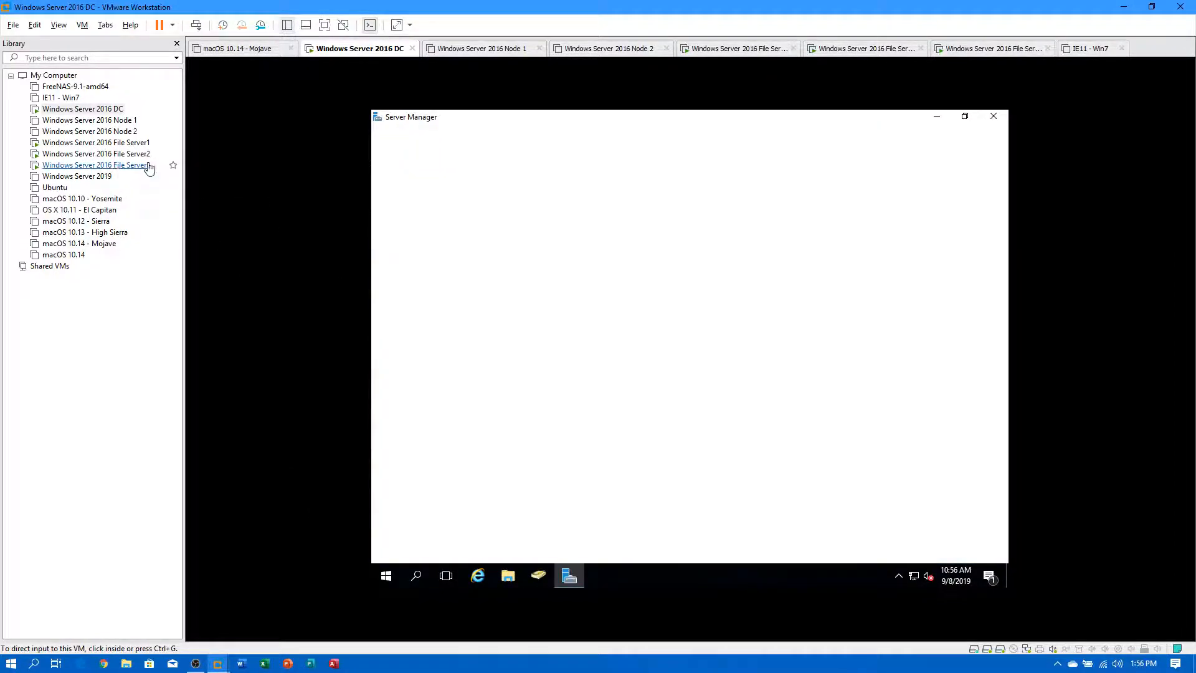
On File Server1, check the E:\Home quota usage in File Server Resource Manager, then close it.
{"action": "left_click", "coordinate": [114, 143]}
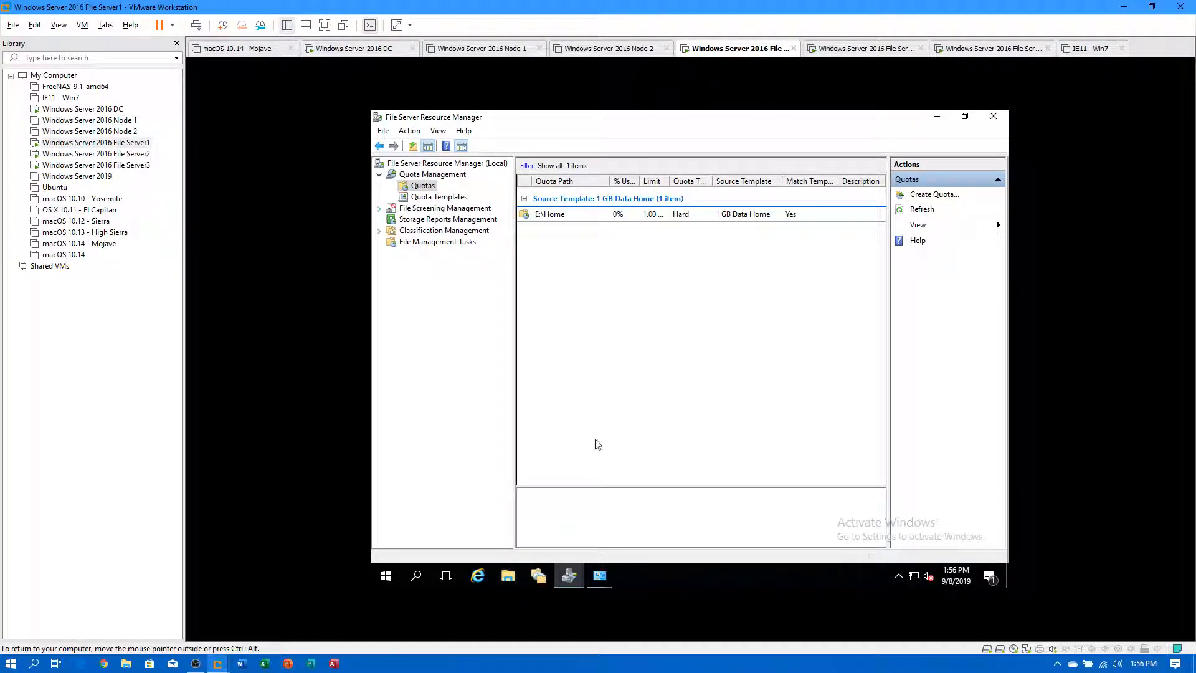
{"action": "left_click", "coordinate": [557, 218]}
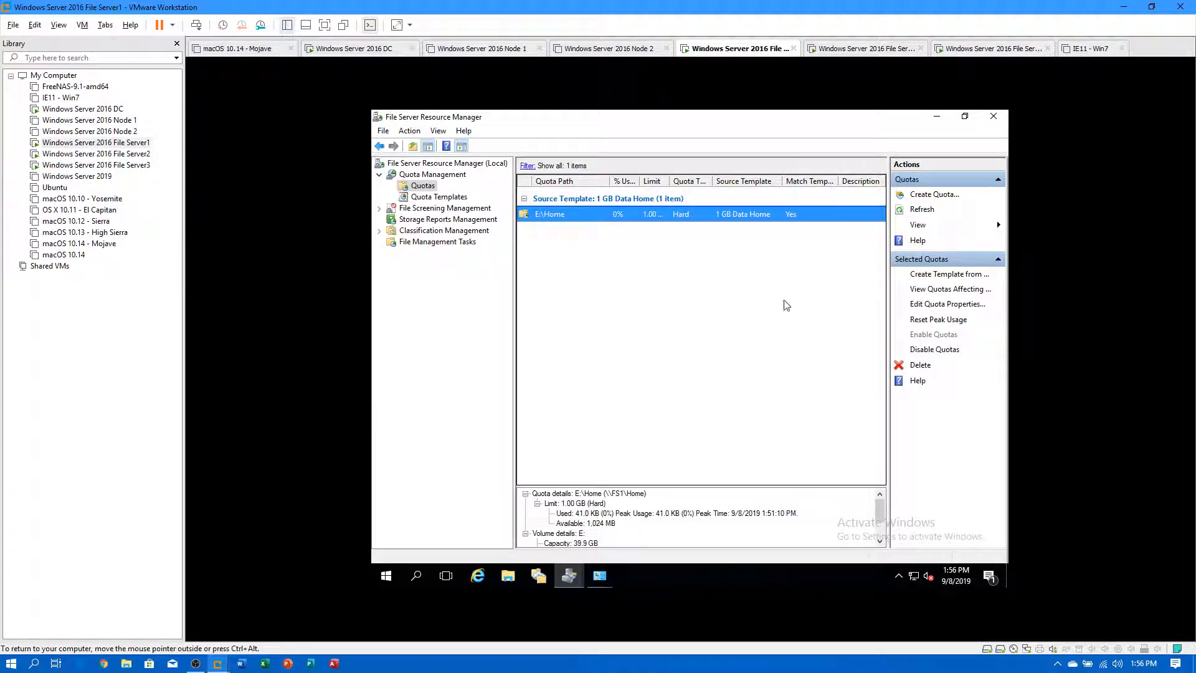
{"action": "left_click", "coordinate": [994, 116]}
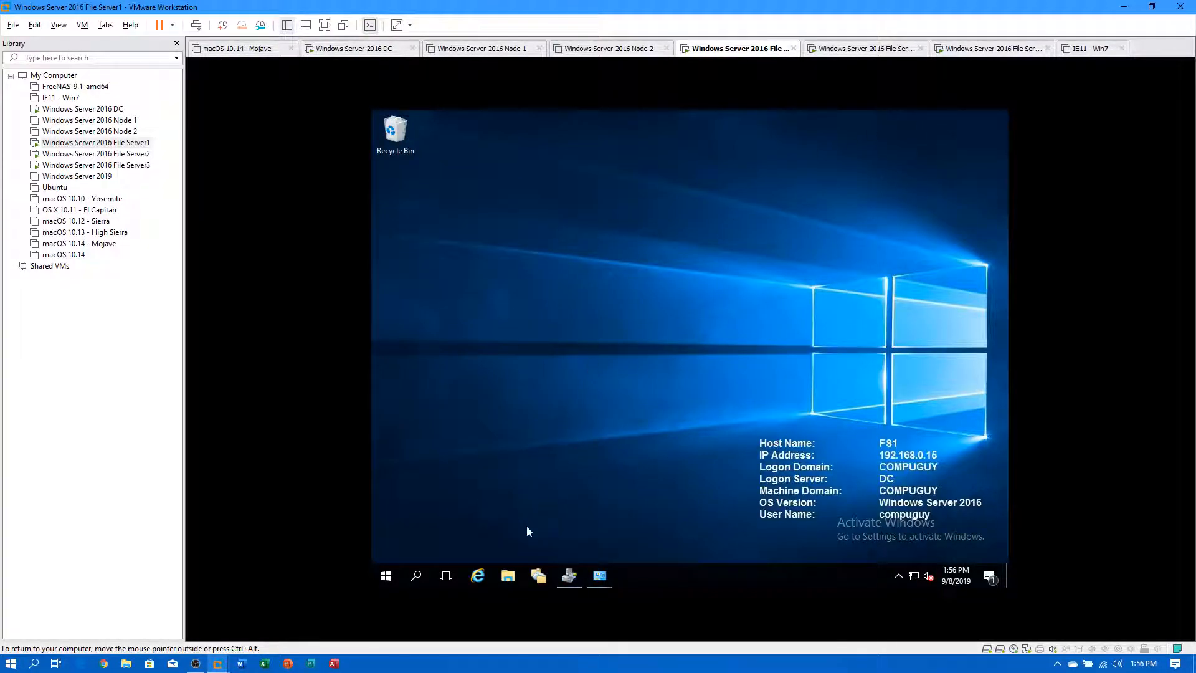
Review DFS Management namespaces and File Services replication group memberships, then hide the window.
{"action": "left_click", "coordinate": [537, 577]}
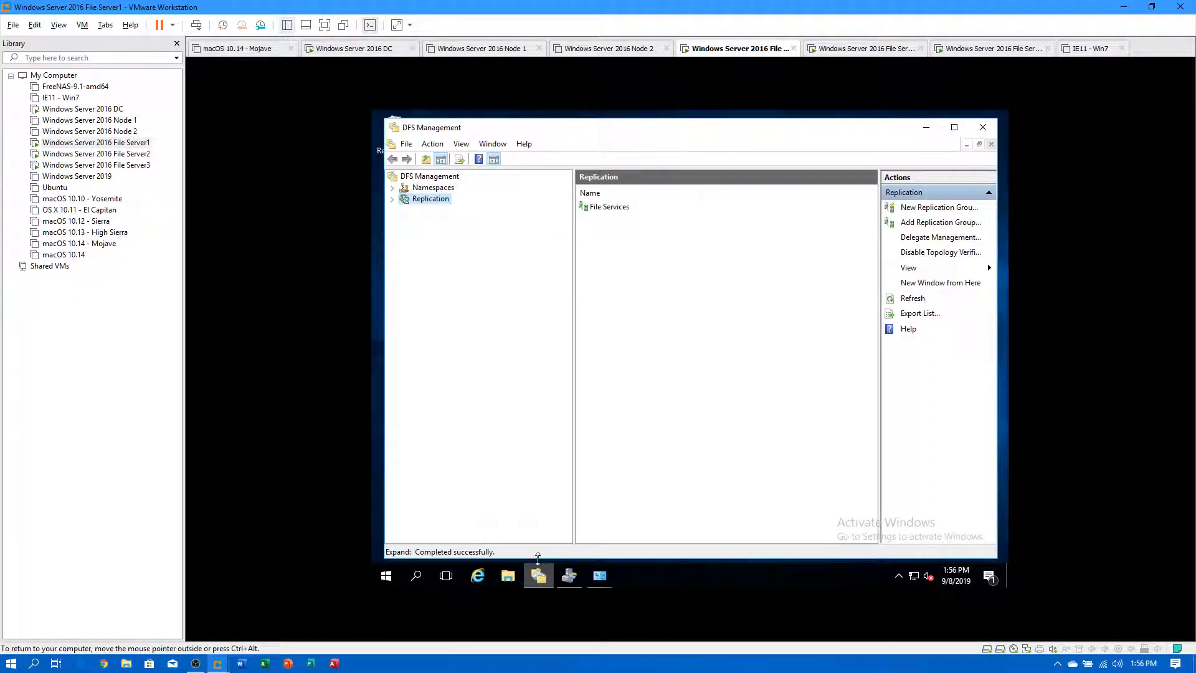
{"action": "left_click", "coordinate": [424, 190]}
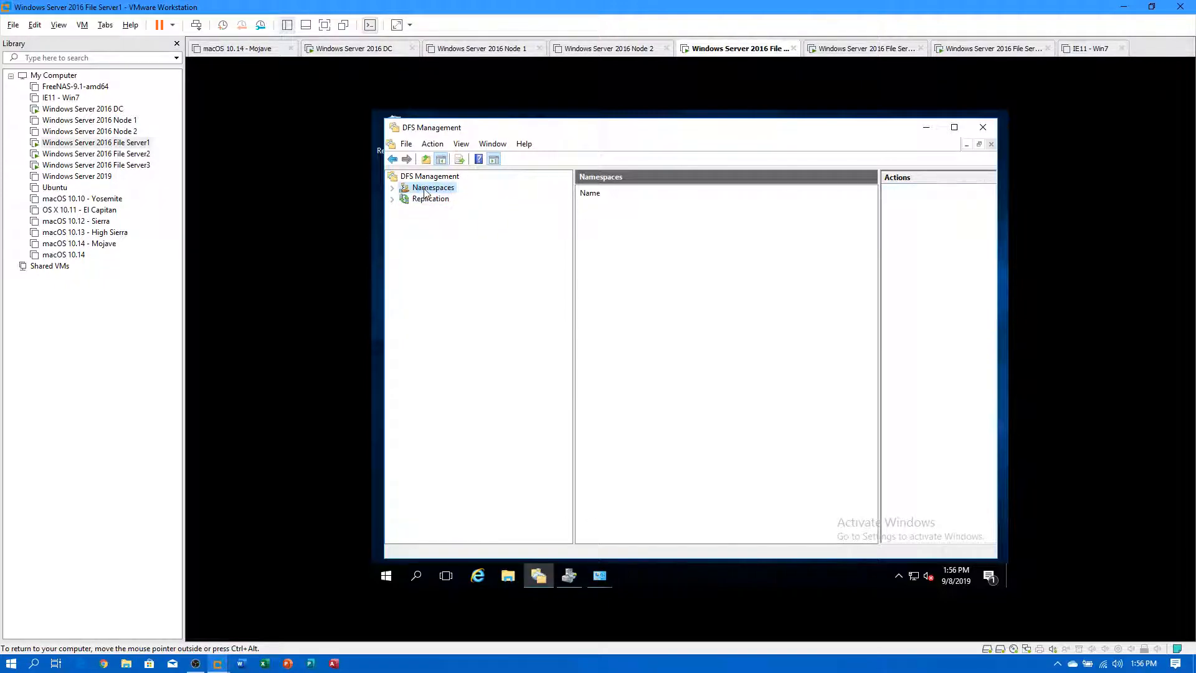
{"action": "left_click", "coordinate": [392, 189]}
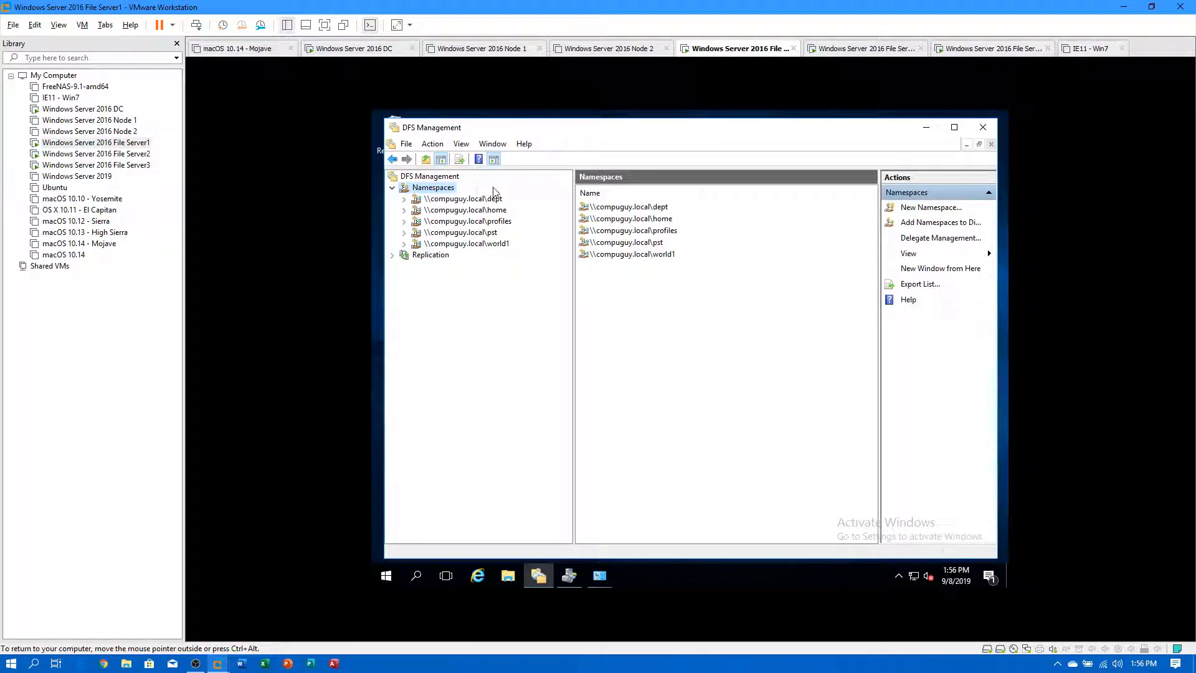
{"action": "double_click", "coordinate": [433, 256]}
{"action": "left_click", "coordinate": [459, 271]}
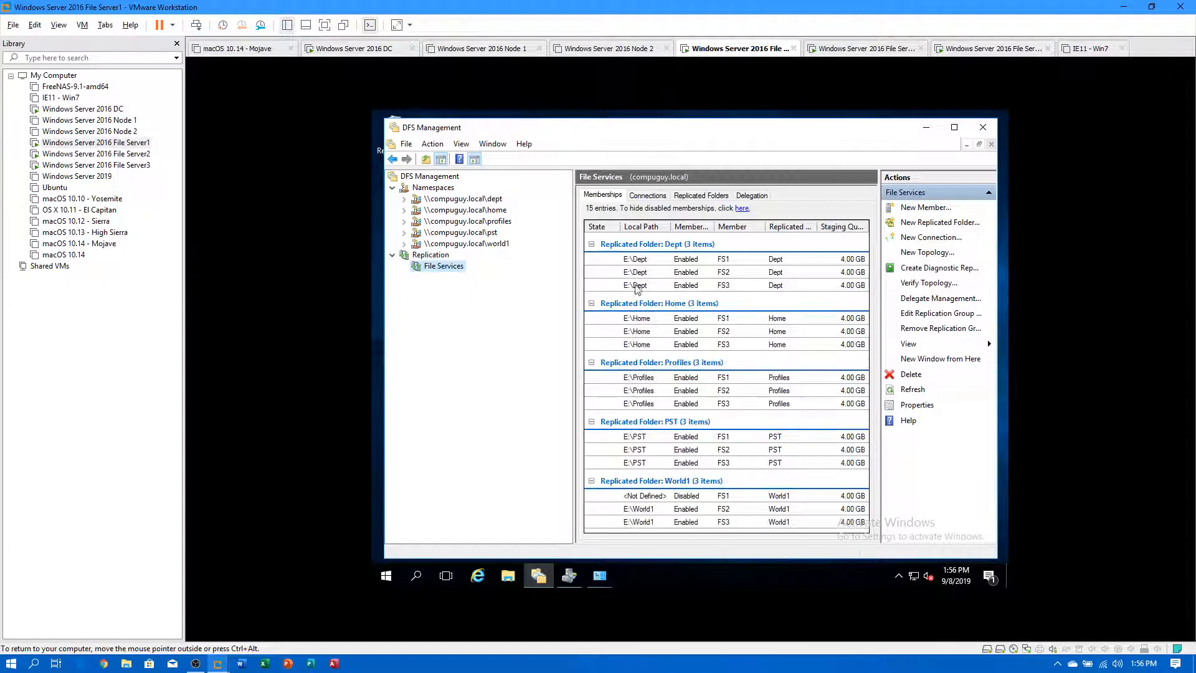
{"action": "left_click", "coordinate": [927, 130]}
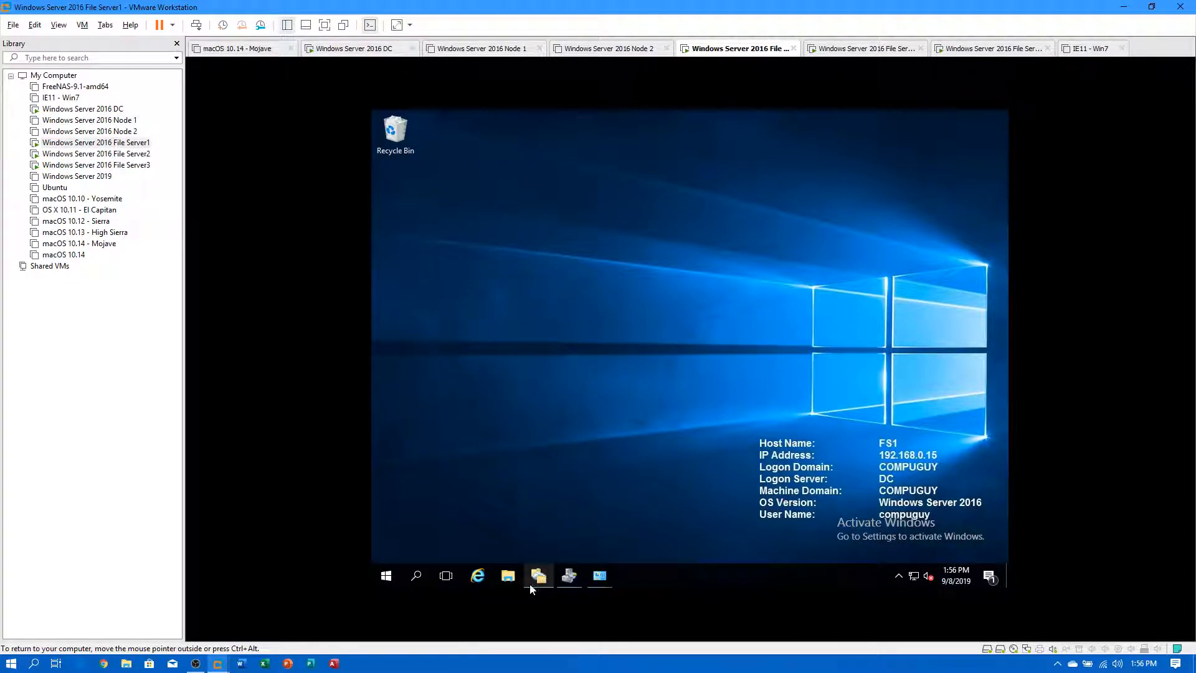
View previous versions of a folder in E:\Home, cancel, and close the Explorer window.
{"action": "left_click", "coordinate": [508, 576]}
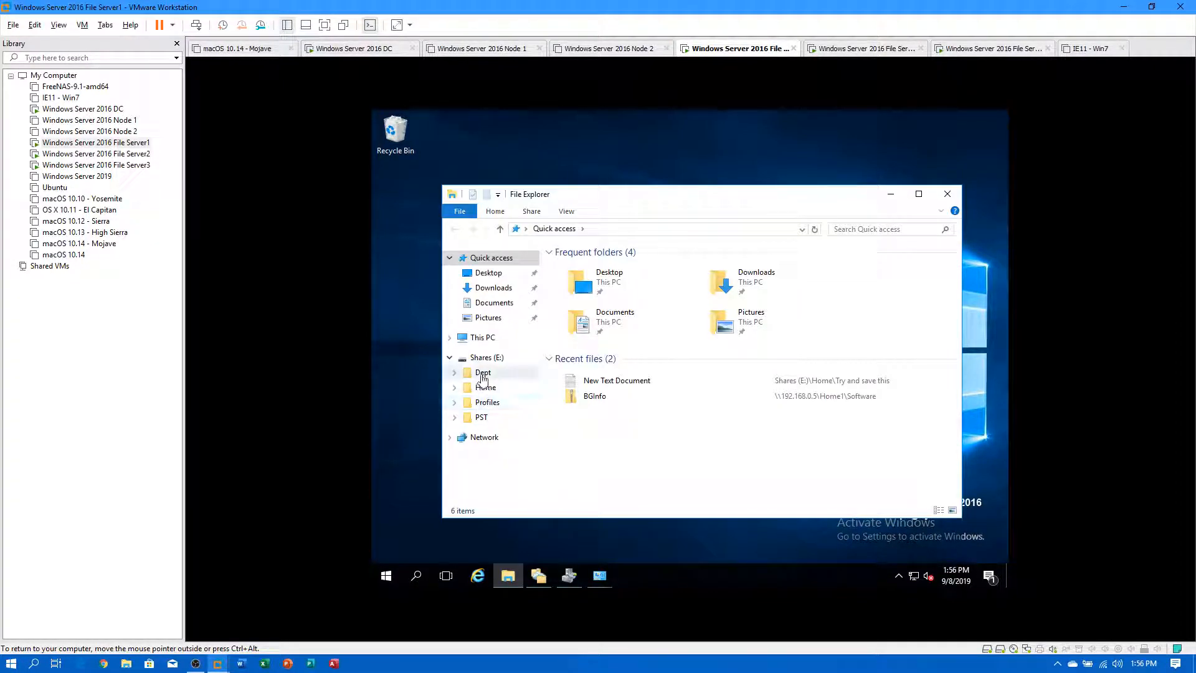
{"action": "left_click", "coordinate": [484, 387]}
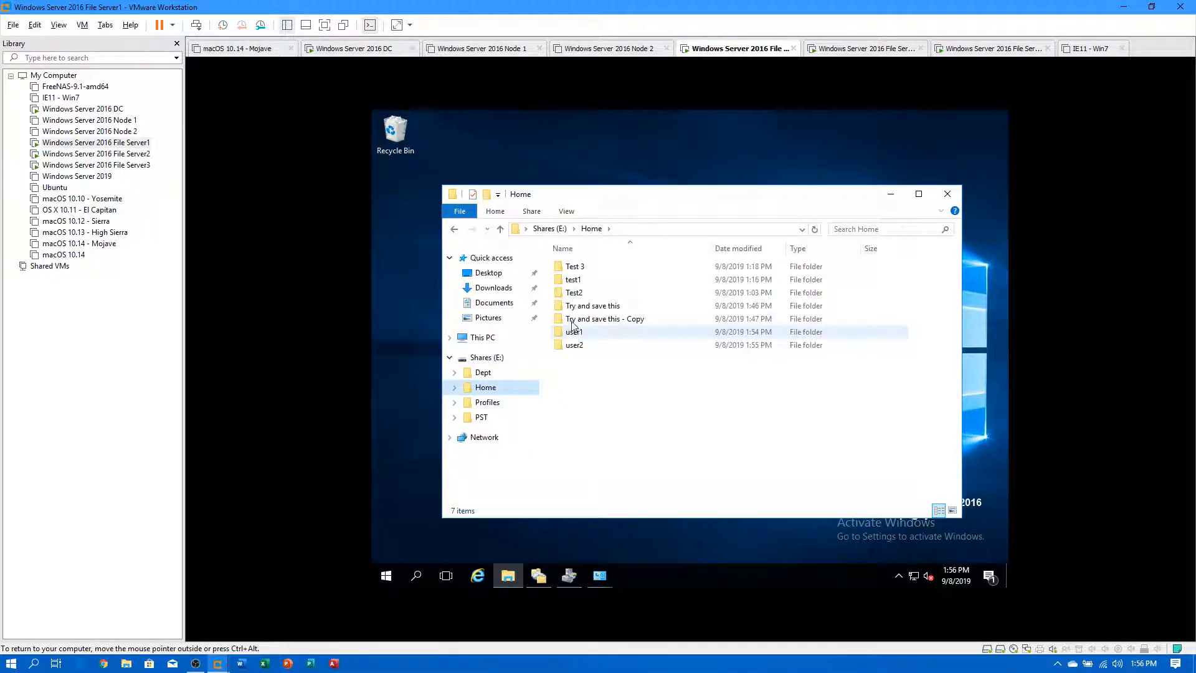
{"action": "right_click", "coordinate": [571, 319]}
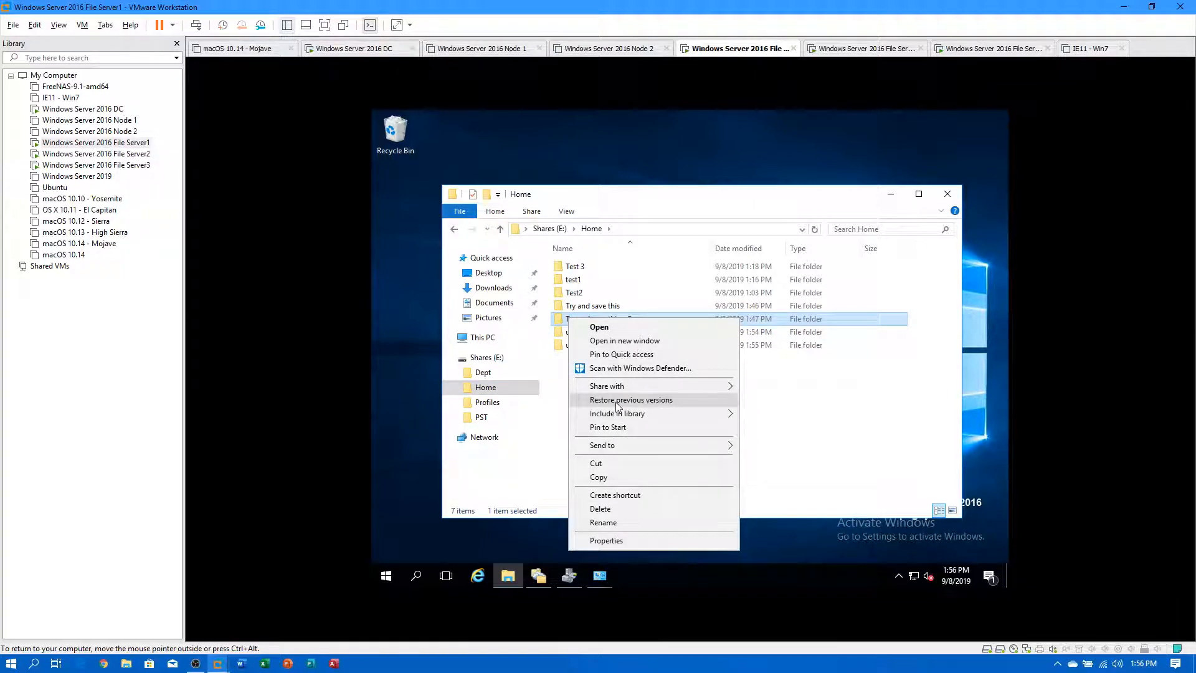
{"action": "left_click", "coordinate": [652, 401]}
{"action": "left_click", "coordinate": [757, 551]}
{"action": "left_click", "coordinate": [947, 194]}
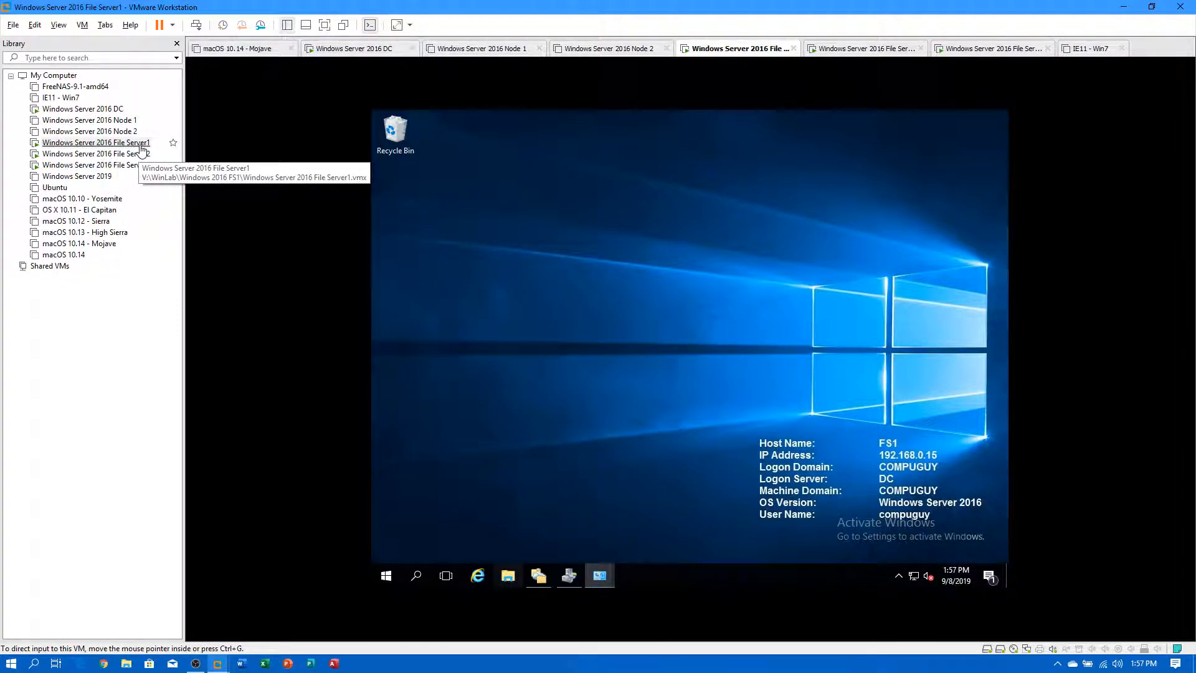
Glance at File Server2 and File Server1, then switch to the Windows Server 2016 DC console.
{"action": "left_click", "coordinate": [145, 165]}
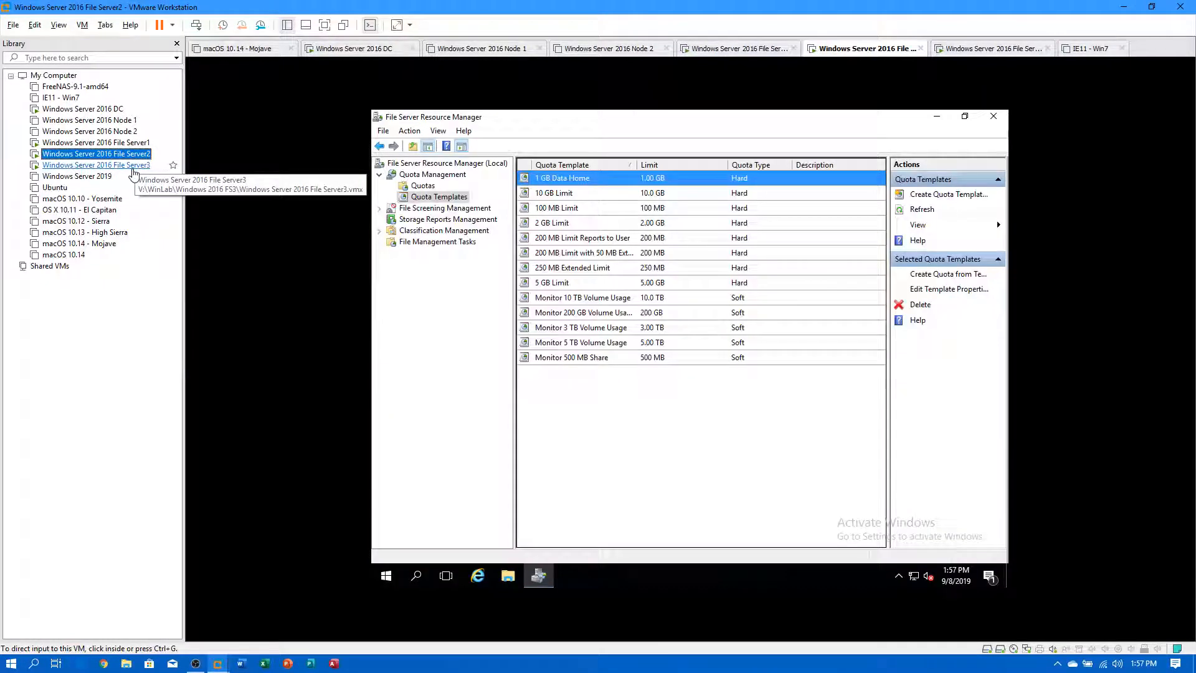
{"action": "left_click", "coordinate": [138, 144]}
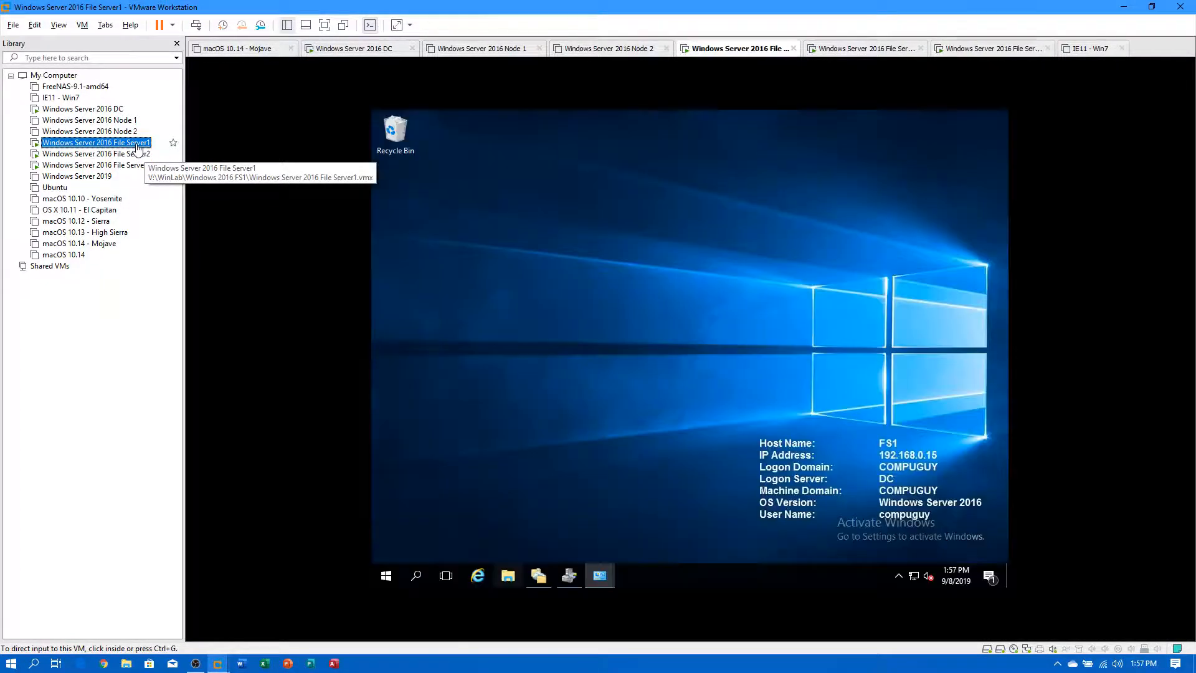
{"action": "right_click", "coordinate": [134, 147]}
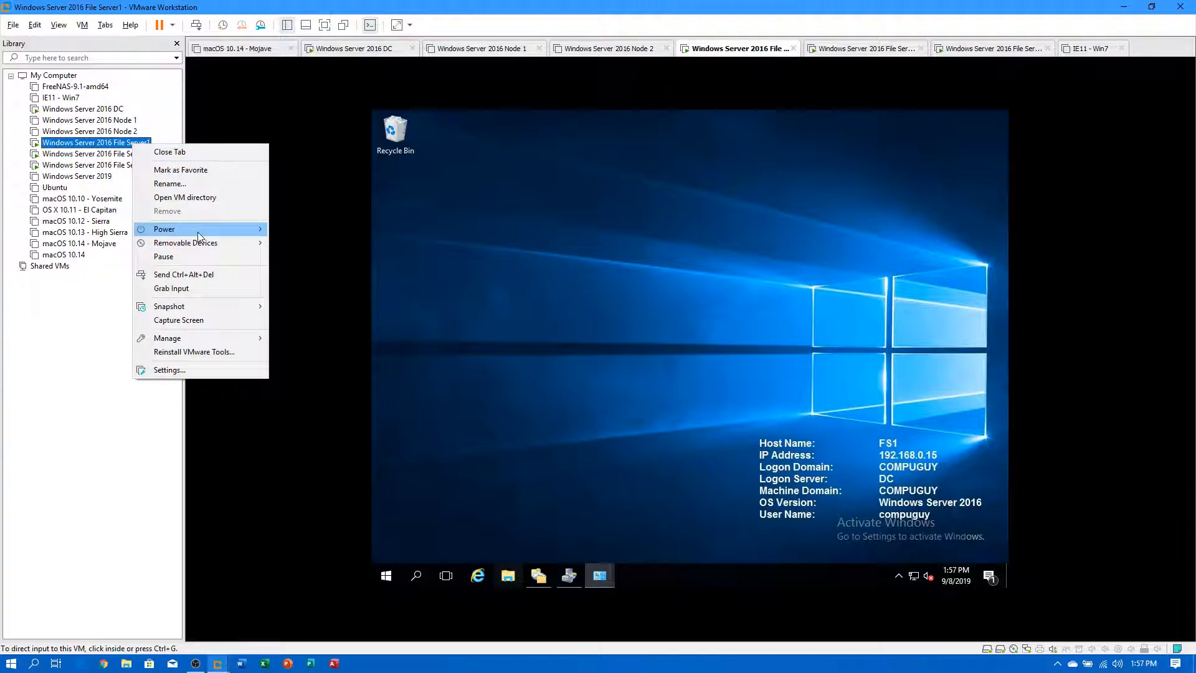
{"action": "mouse_move", "coordinate": [198, 232]}
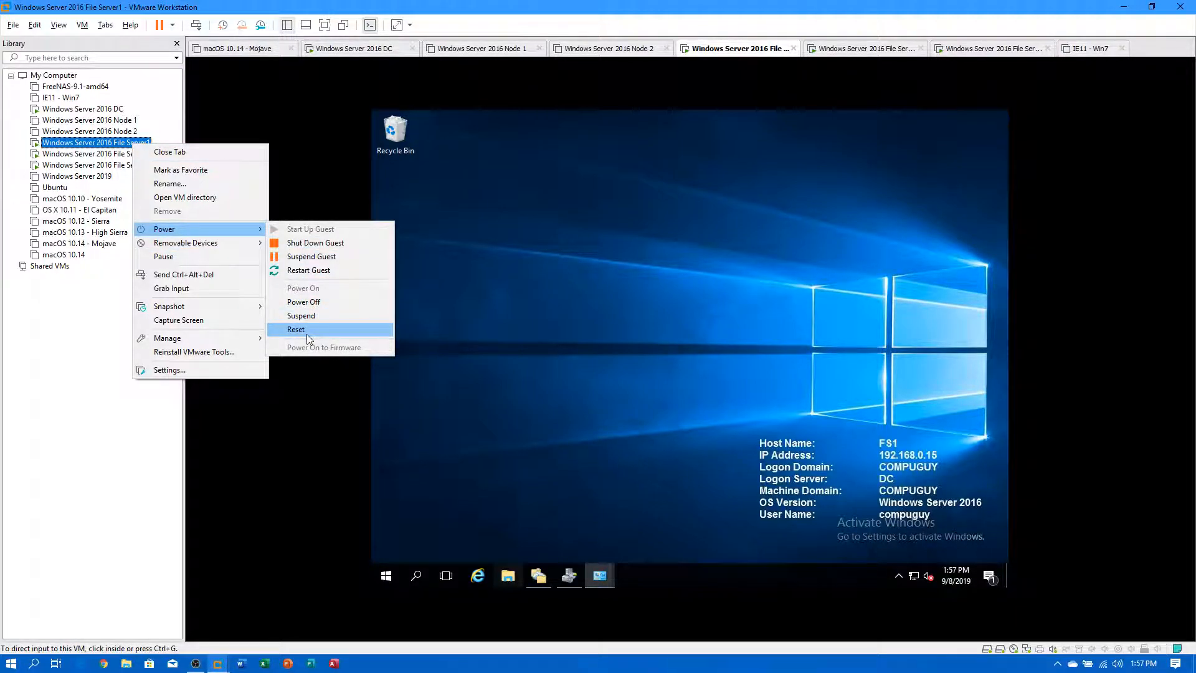
{"action": "left_click", "coordinate": [111, 109]}
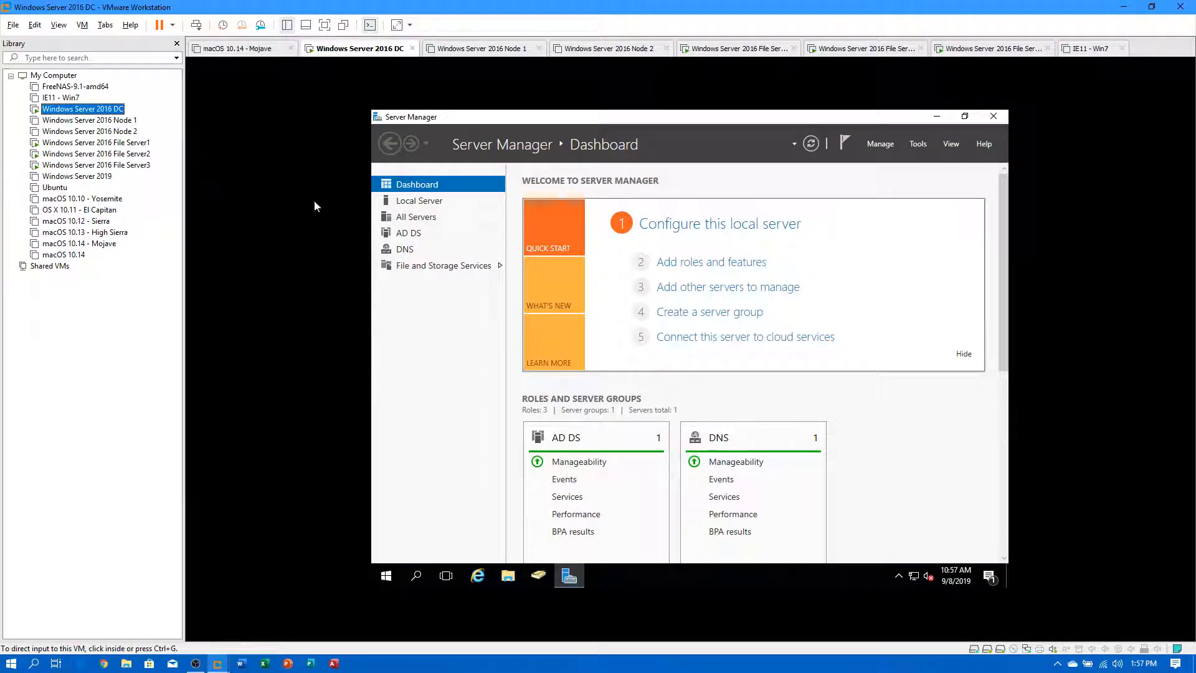
{"action": "left_click", "coordinate": [509, 576]}
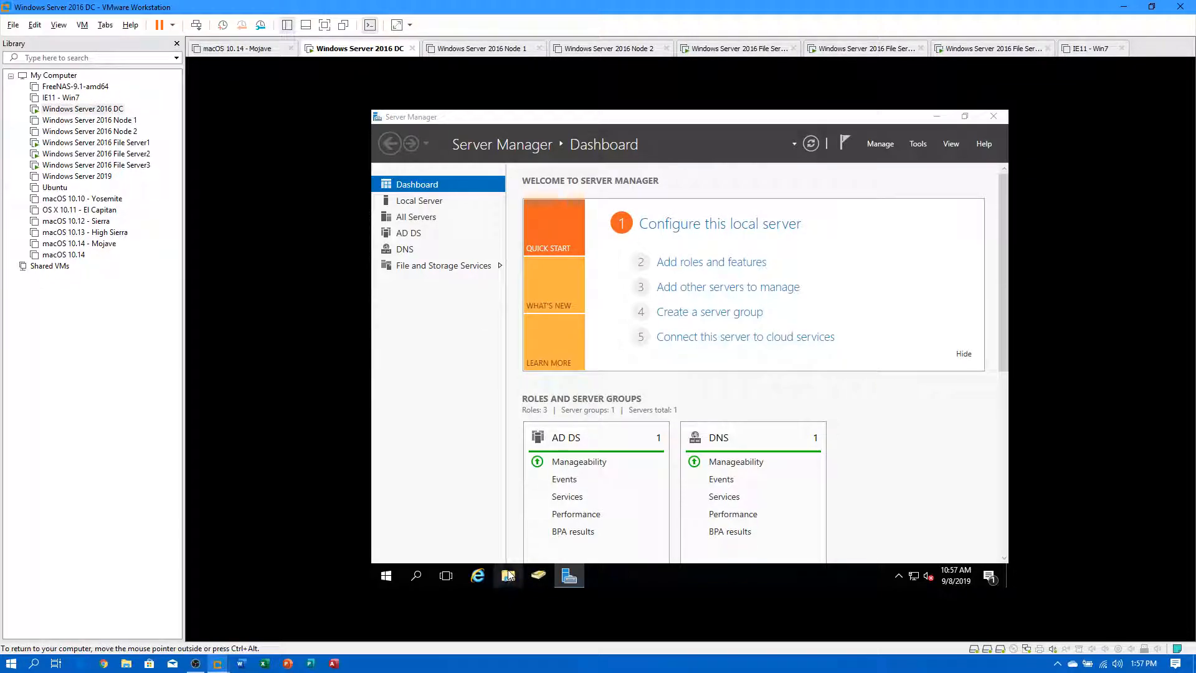
Navigate File Explorer to \\compuguy.local\home using the address bar suggestion.
{"action": "left_click", "coordinate": [639, 187]}
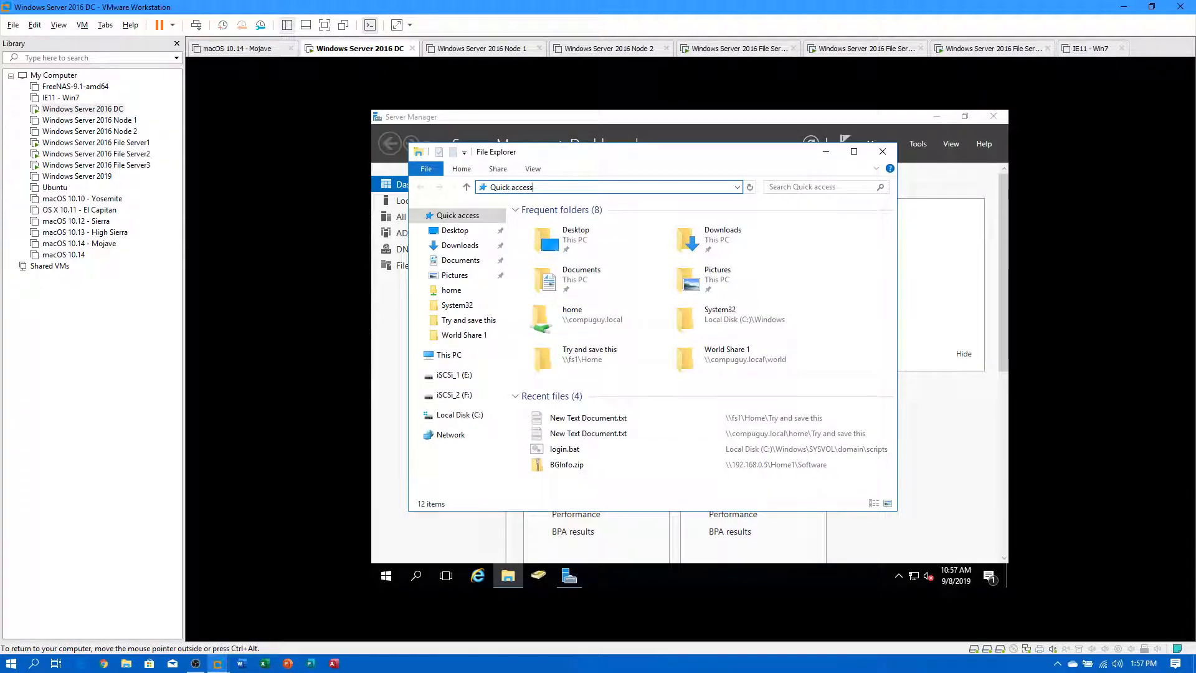
{"action": "key", "text": "BackSpace"}
{"action": "key", "text": "BackSpace"}
{"action": "key", "text": "BackSpace"}
{"action": "key", "text": "BackSpace"}
{"action": "key", "text": "BackSpace"}
{"action": "key", "text": "BackSpace"}
{"action": "key", "text": "BackSpace"}
{"action": "key", "text": "BackSpace"}
{"action": "key", "text": "BackSpace"}
{"action": "key", "text": "BackSpace"}
{"action": "type", "text": "\\co"}
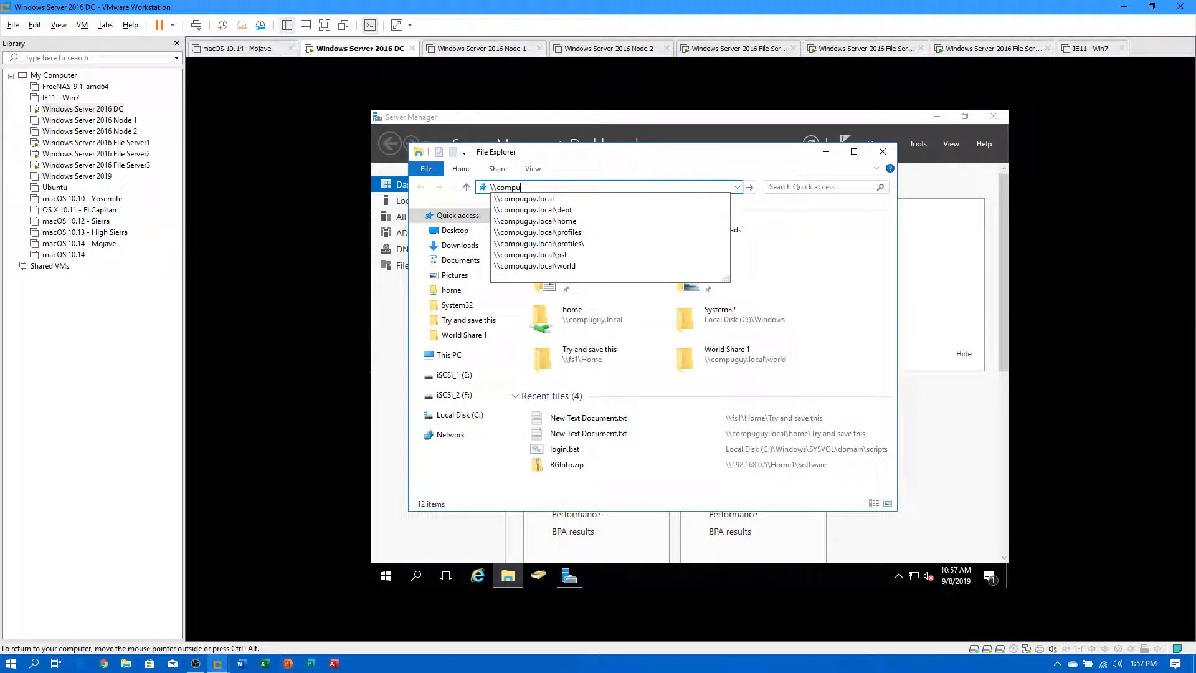
{"action": "type", "text": "mpu"}
{"action": "key", "text": "Down"}
{"action": "key", "text": "Down"}
{"action": "key", "text": "Down"}
{"action": "key", "text": "Return"}
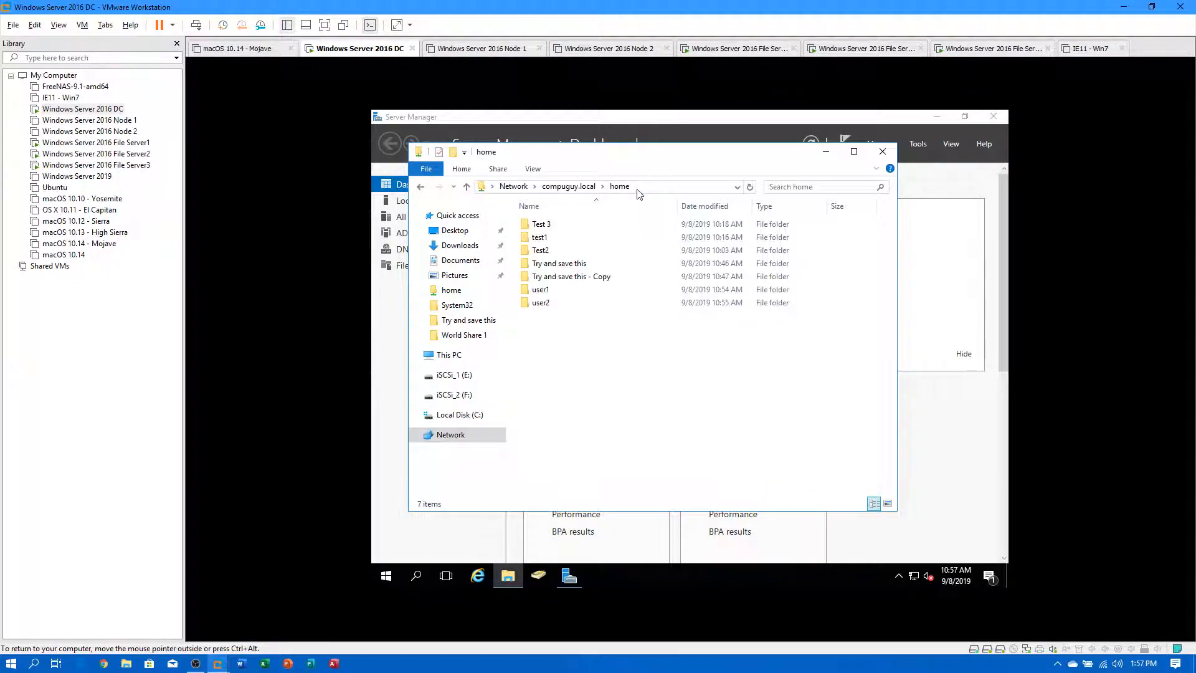
Restart File Server1's guest OS, then try opening Try and save this - Copy from the DC.
{"action": "left_click", "coordinate": [117, 145]}
{"action": "right_click", "coordinate": [117, 144]}
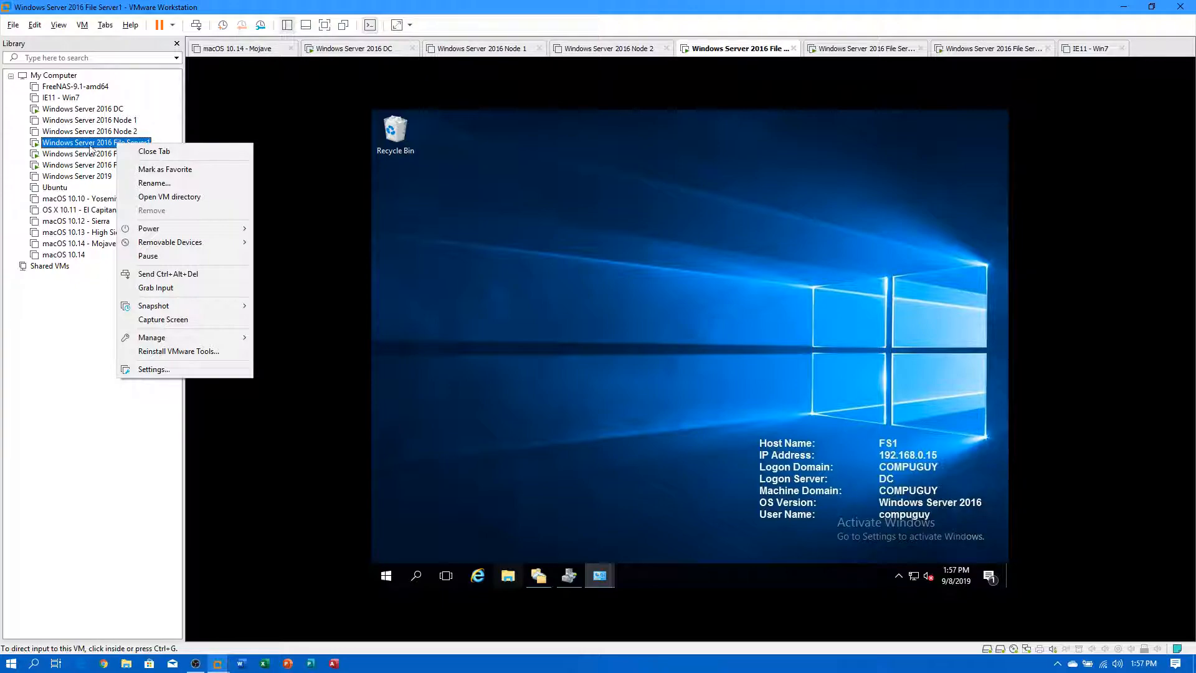
{"action": "mouse_move", "coordinate": [224, 228]}
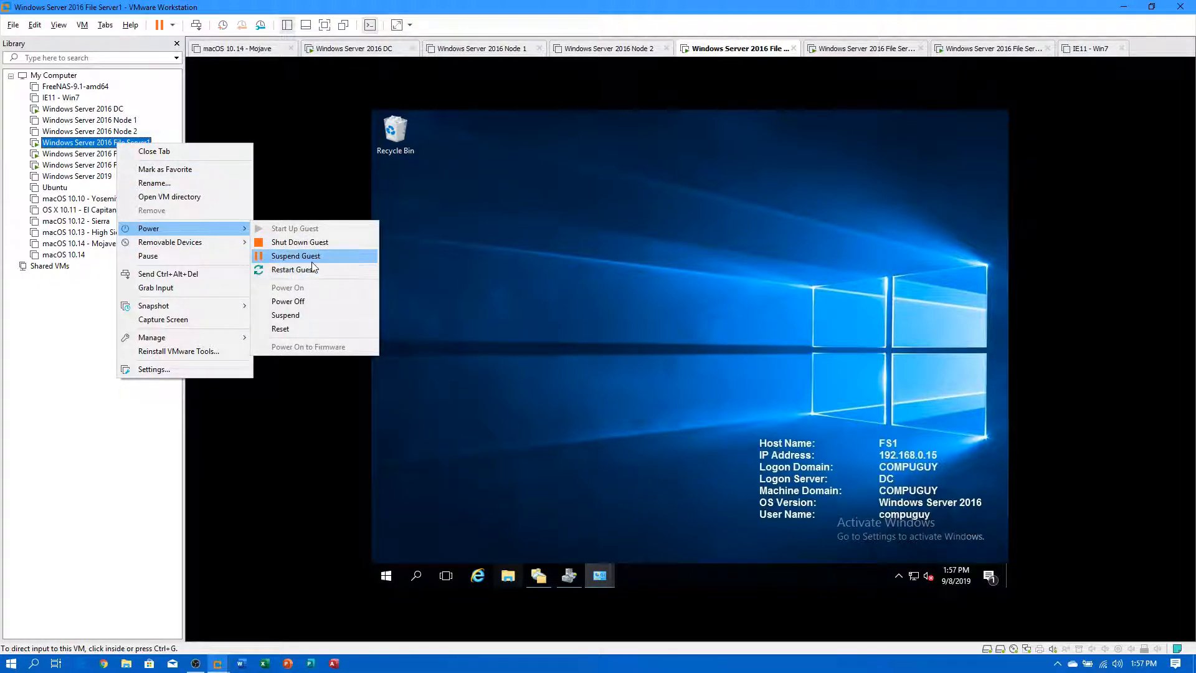
{"action": "left_click", "coordinate": [293, 269]}
{"action": "left_click", "coordinate": [619, 351]}
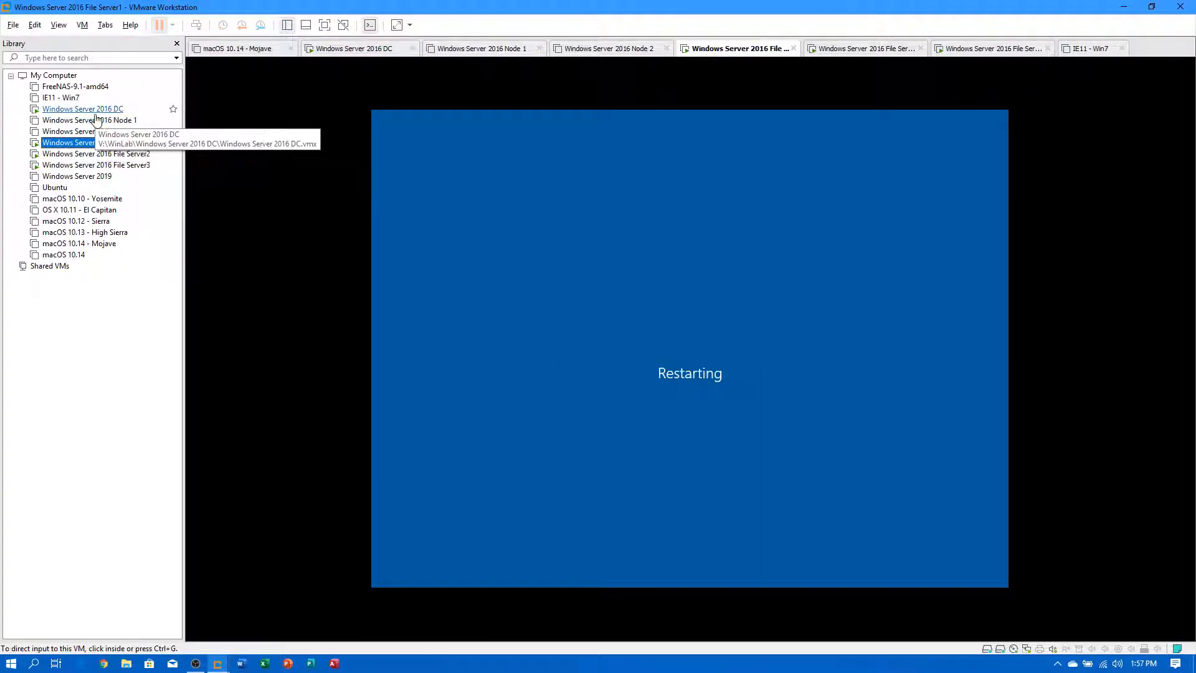
{"action": "left_click", "coordinate": [95, 112]}
{"action": "left_click", "coordinate": [556, 280]}
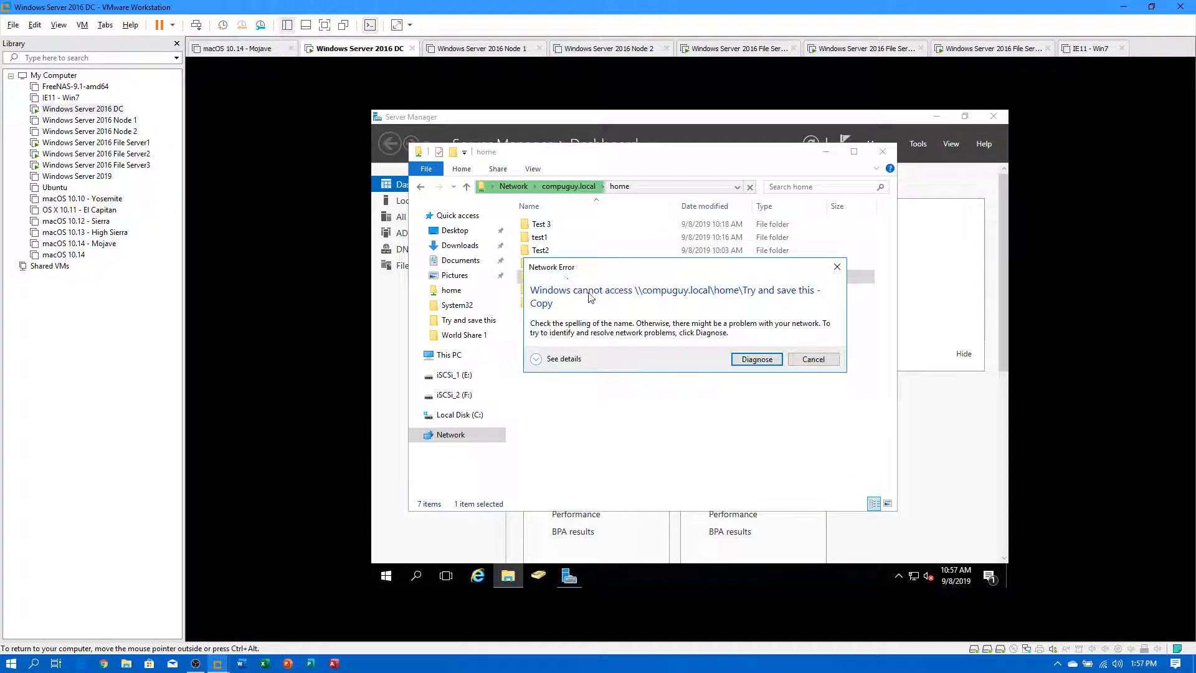
Dismiss the network error, open and close Copy (2).txt and Copy (3).txt without saving.
{"action": "left_click", "coordinate": [812, 362]}
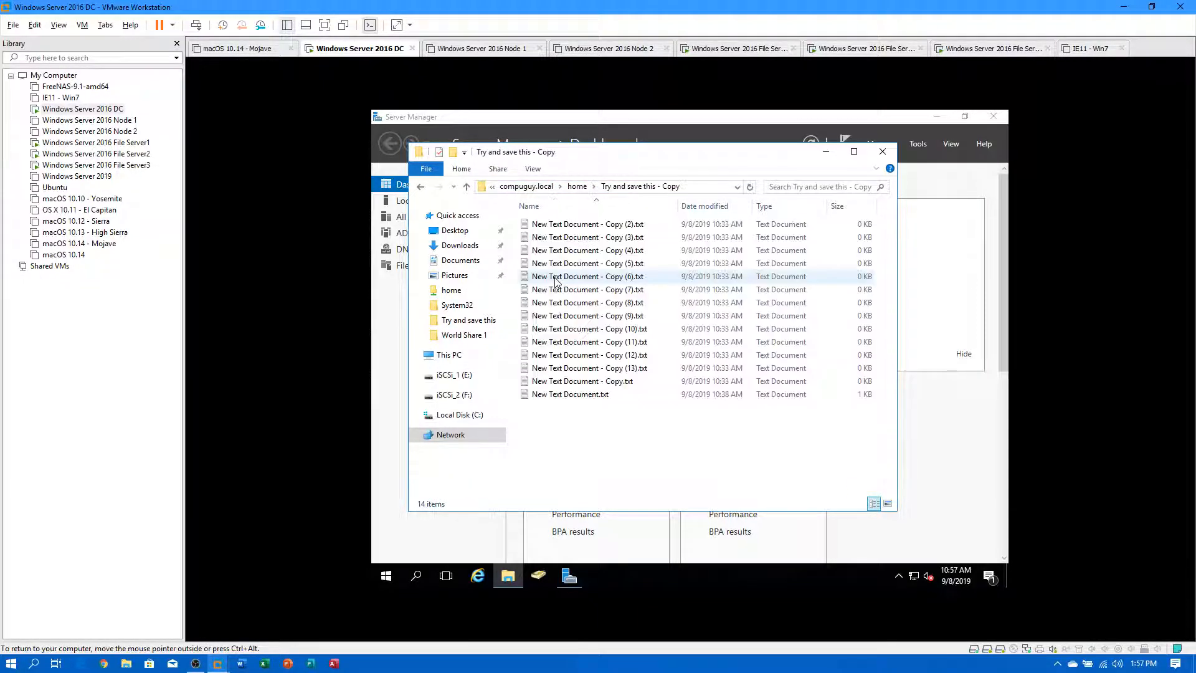
{"action": "left_click", "coordinate": [551, 225]}
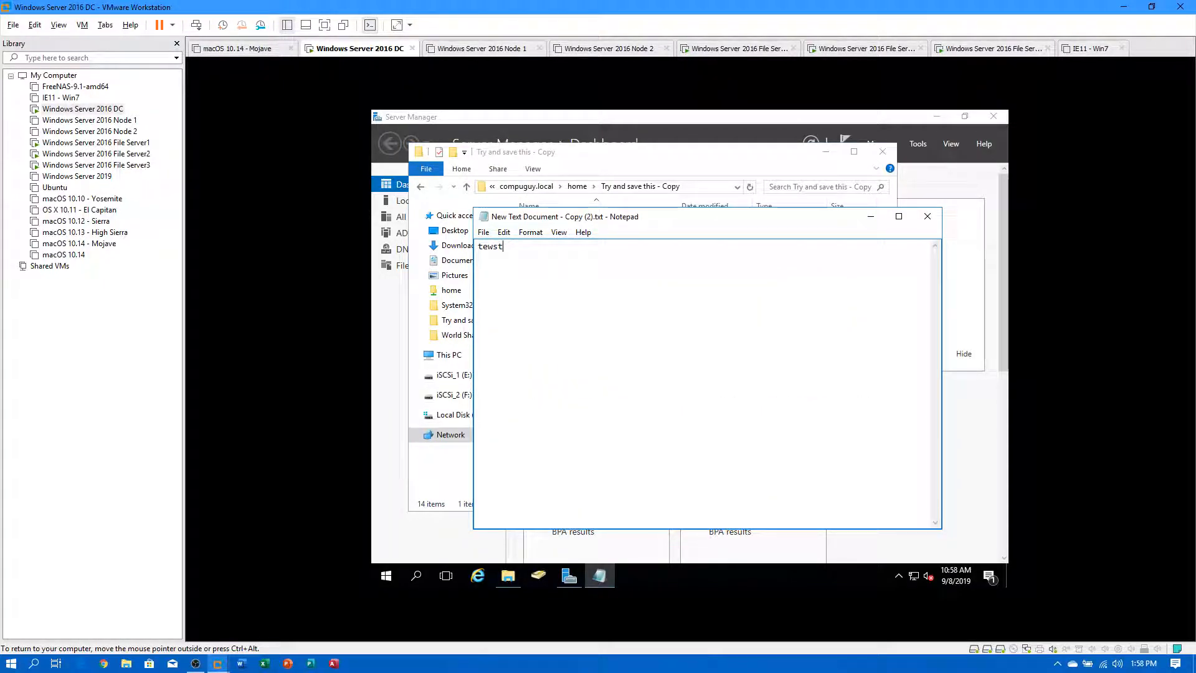
{"action": "left_click", "coordinate": [928, 216]}
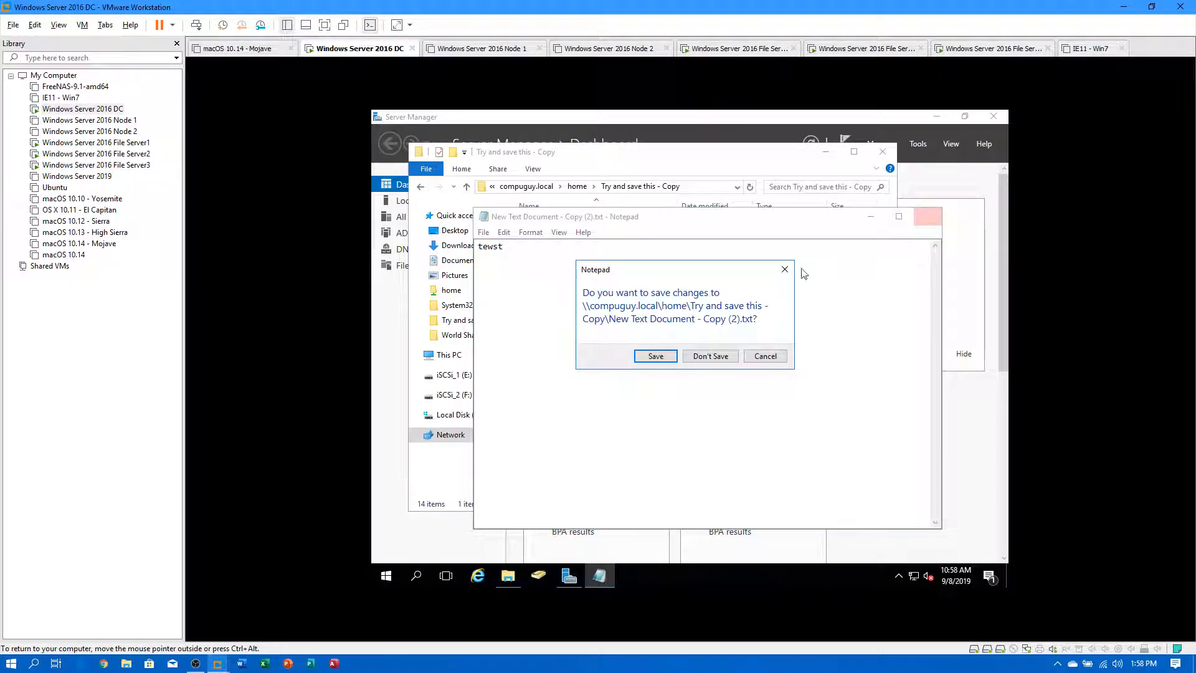
{"action": "left_click", "coordinate": [693, 357]}
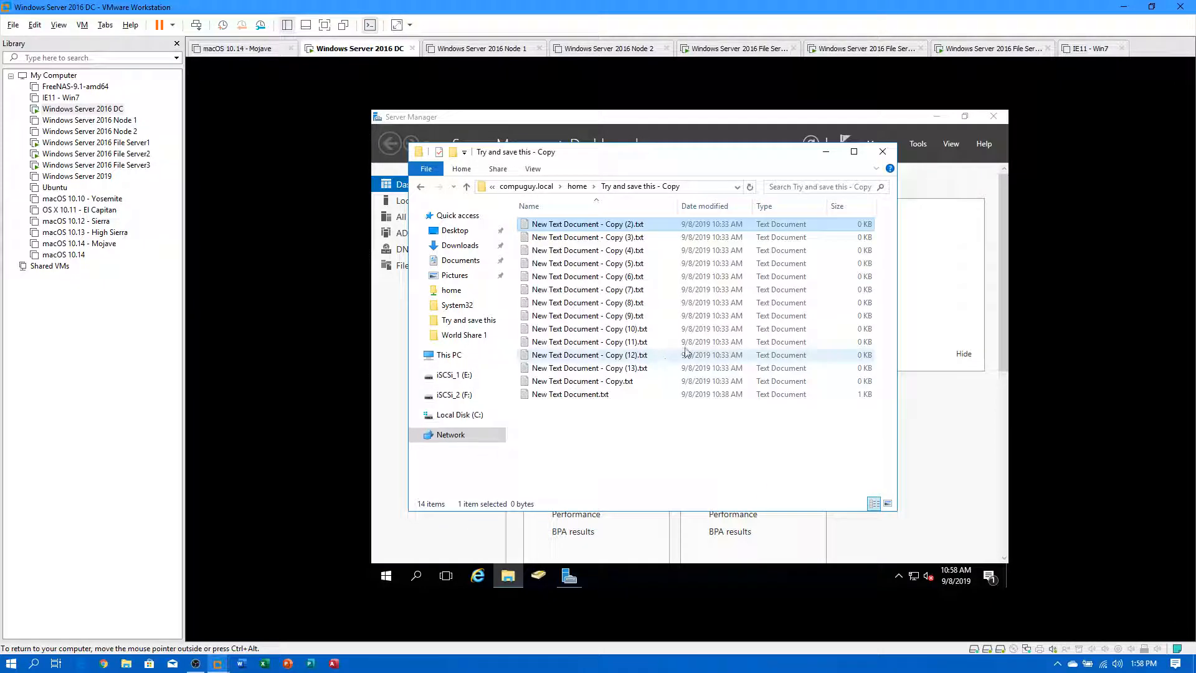
{"action": "double_click", "coordinate": [571, 240]}
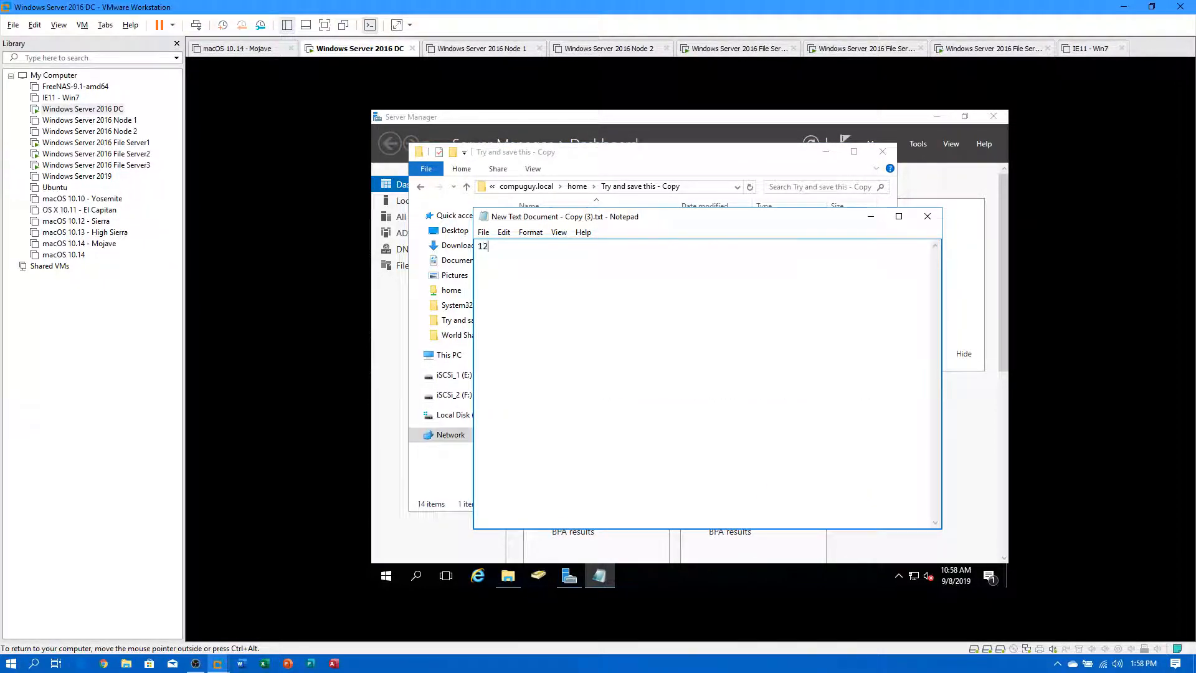
{"action": "left_click", "coordinate": [928, 216]}
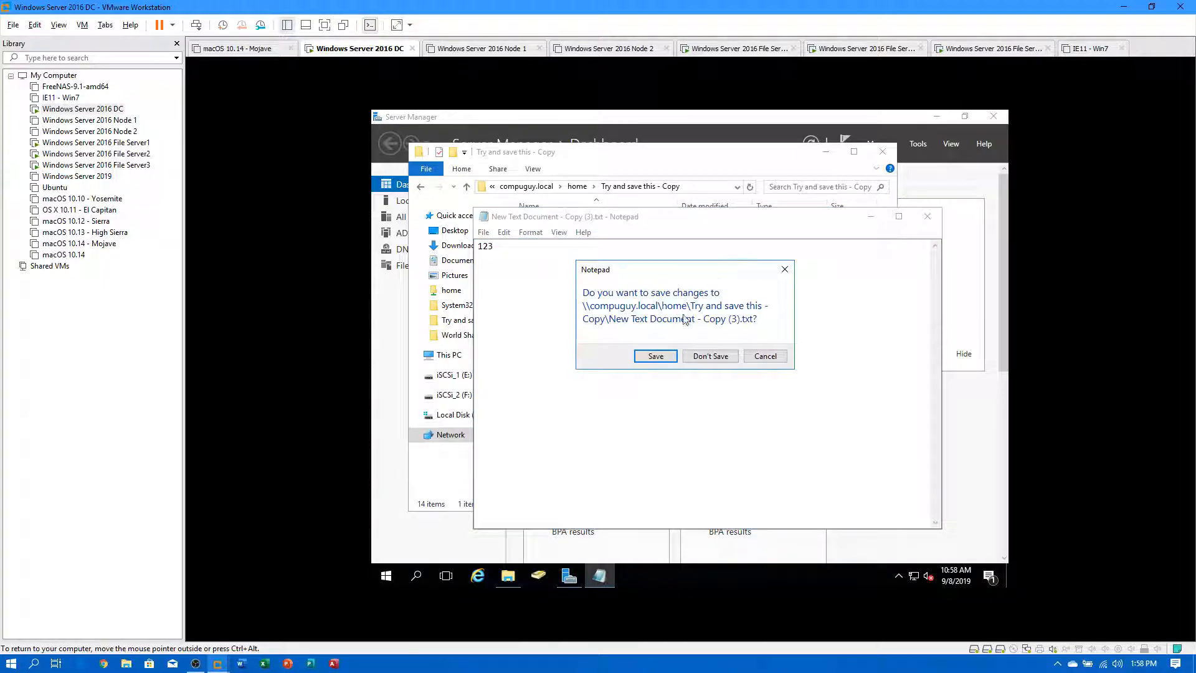
{"action": "left_click", "coordinate": [654, 357]}
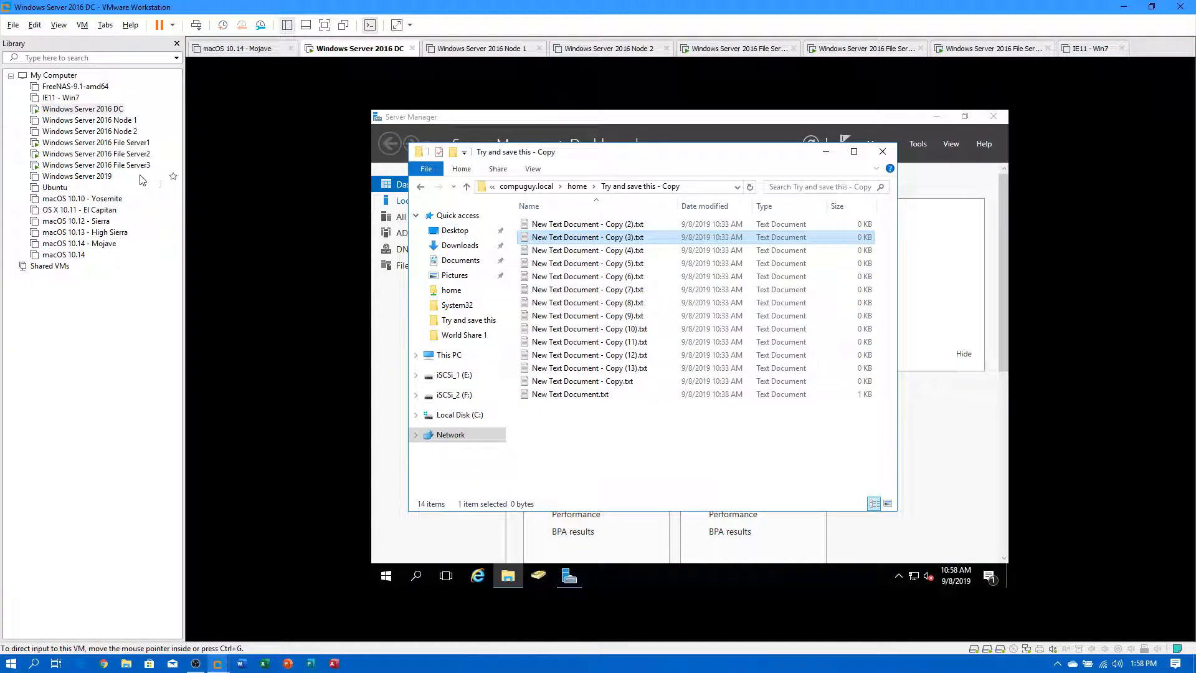
{"action": "left_click", "coordinate": [102, 144]}
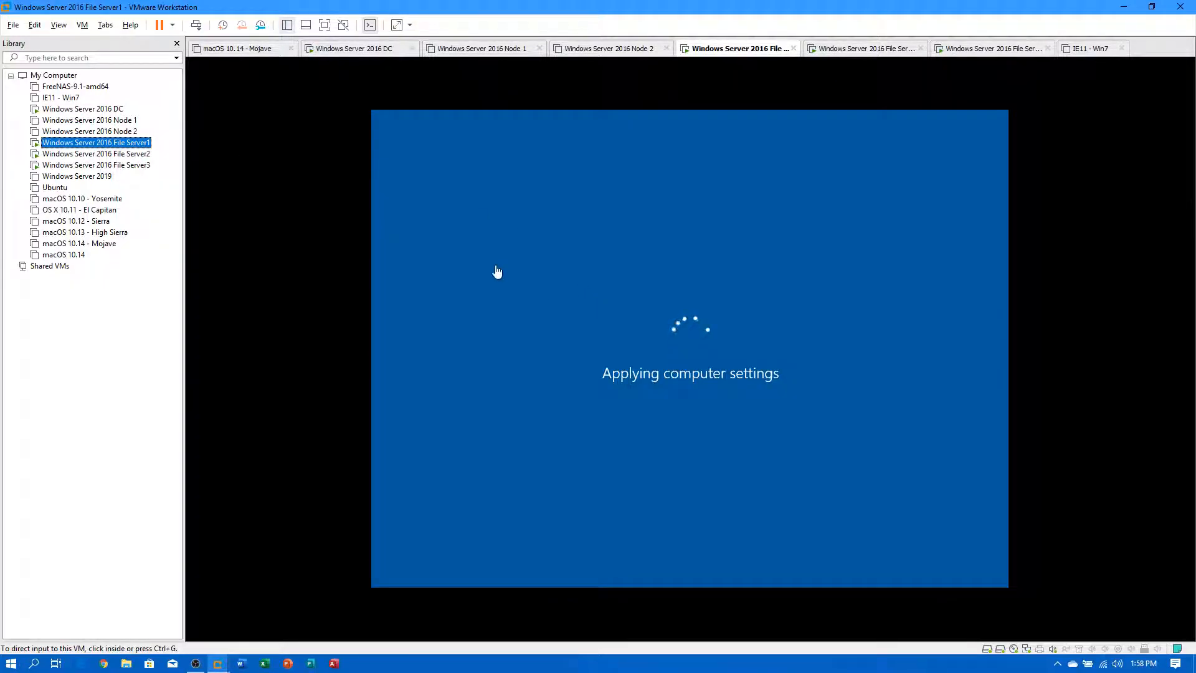
Restart File Server3's guest OS from its virtual machine power menu.
{"action": "left_click", "coordinate": [113, 156]}
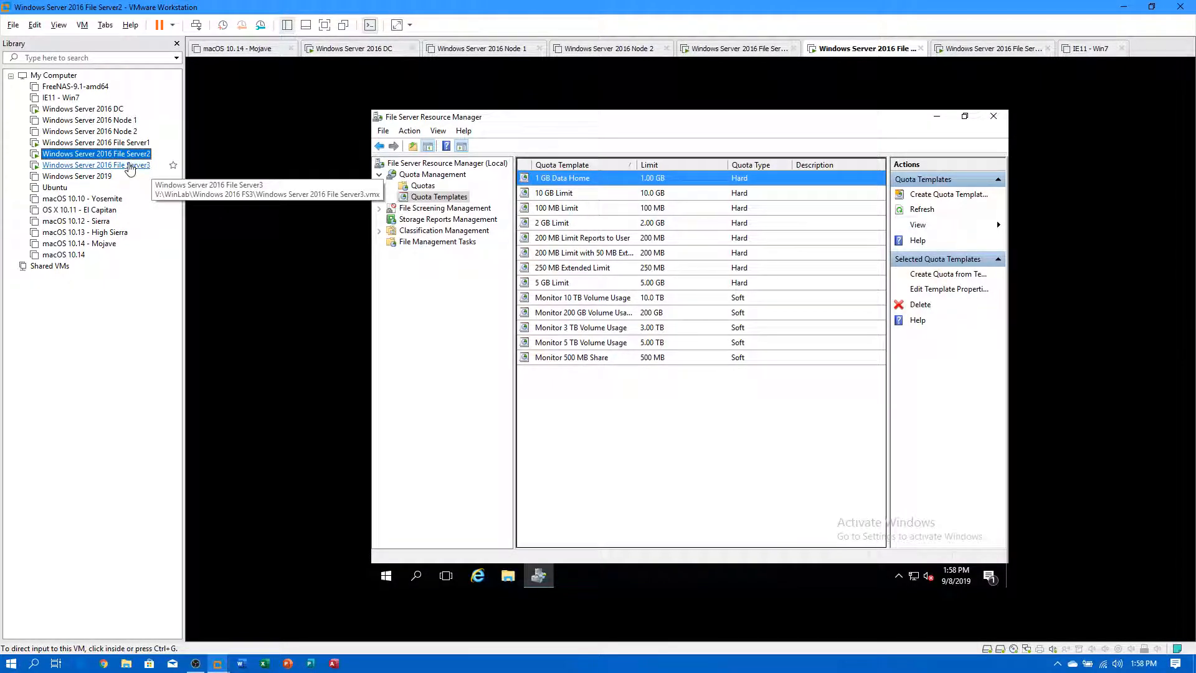
{"action": "left_click", "coordinate": [128, 166]}
{"action": "right_click", "coordinate": [128, 167]}
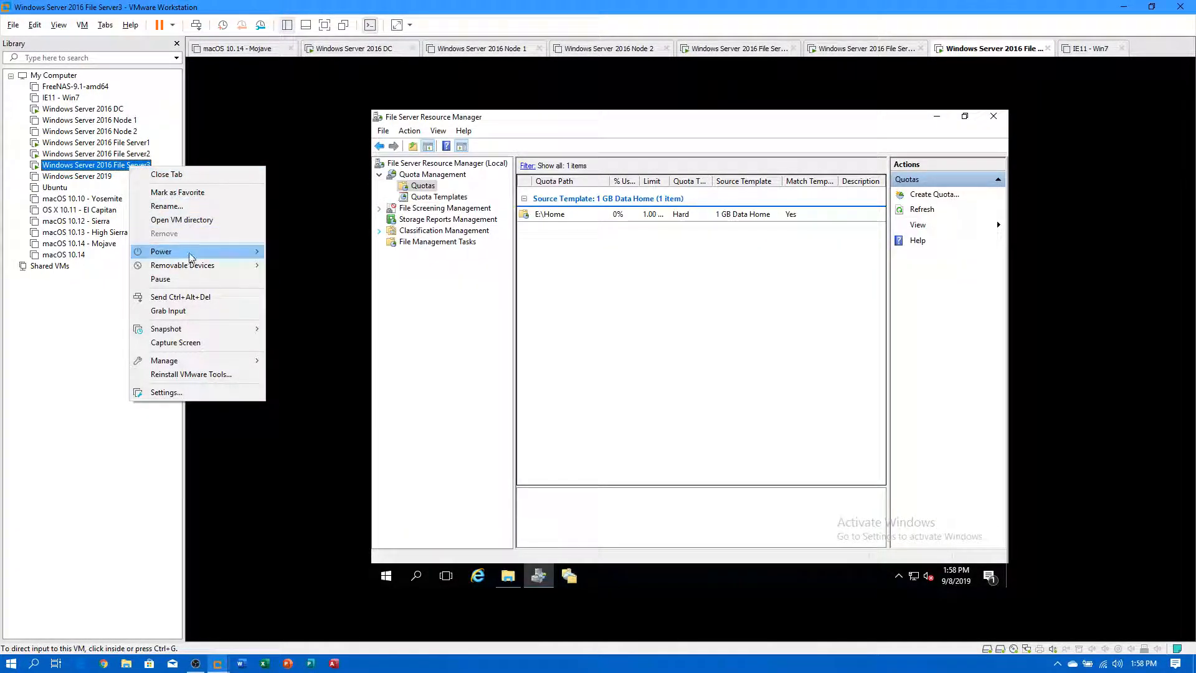
{"action": "mouse_move", "coordinate": [187, 252]}
{"action": "left_click", "coordinate": [308, 293]}
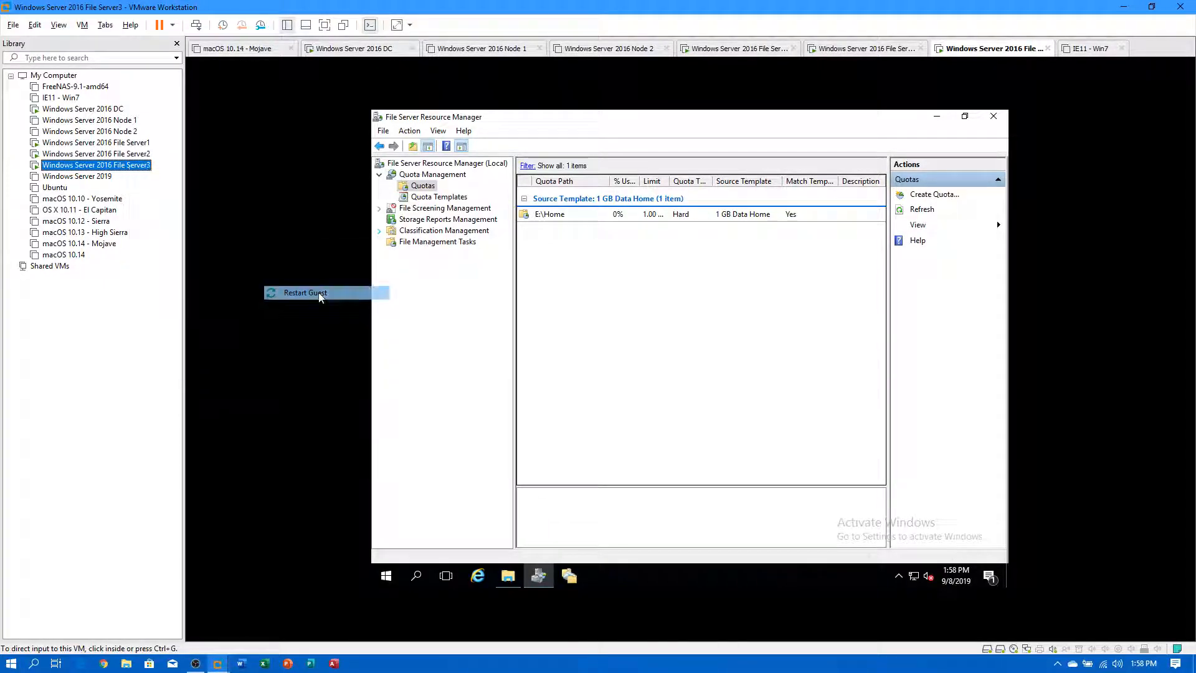
{"action": "left_click", "coordinate": [605, 355]}
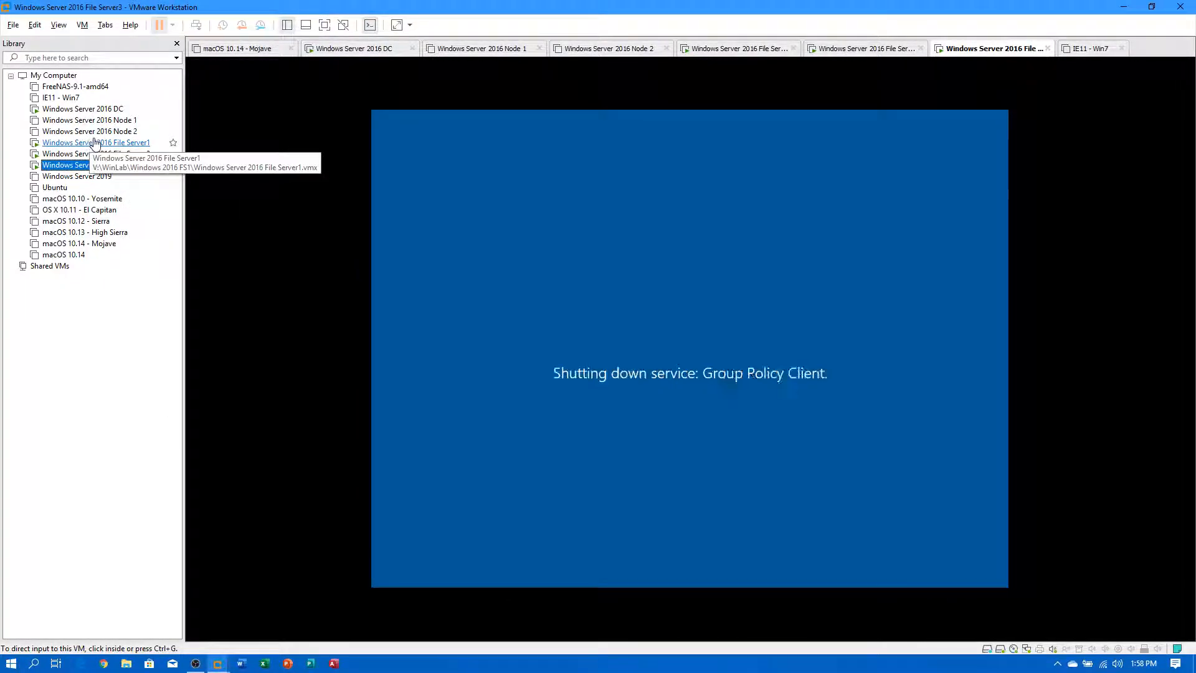
On the DC, open and close New Text Document - Copy.txt and Copy (9).txt.
{"action": "left_click", "coordinate": [88, 110]}
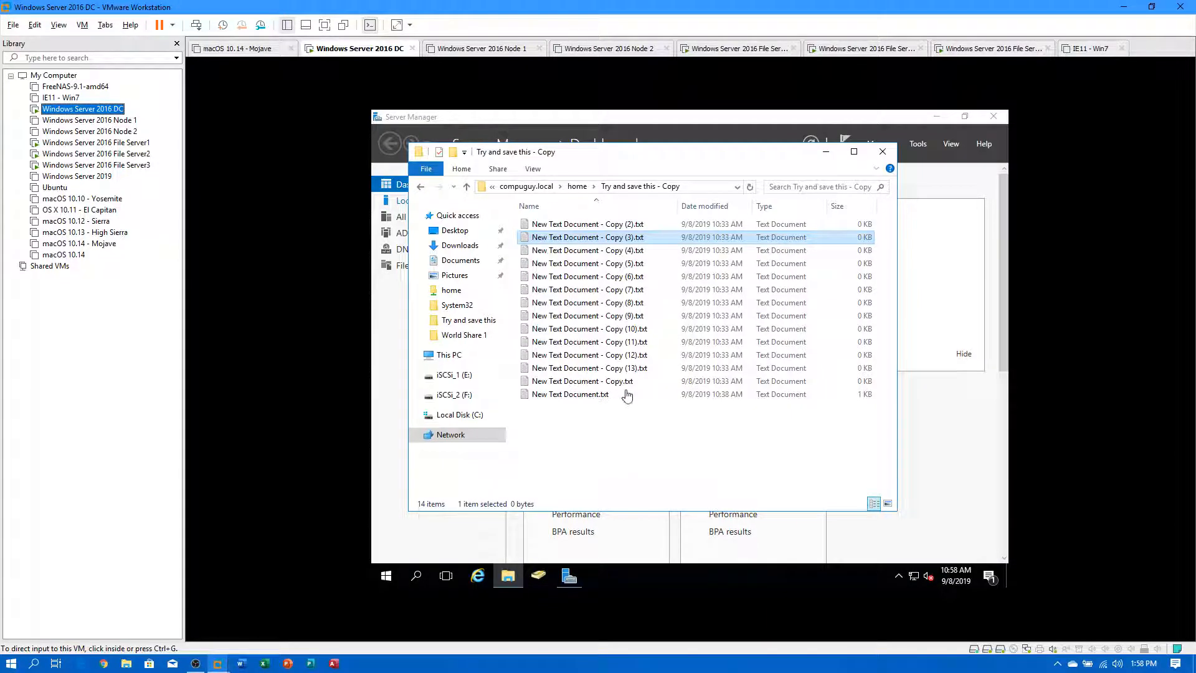
{"action": "left_click", "coordinate": [607, 381]}
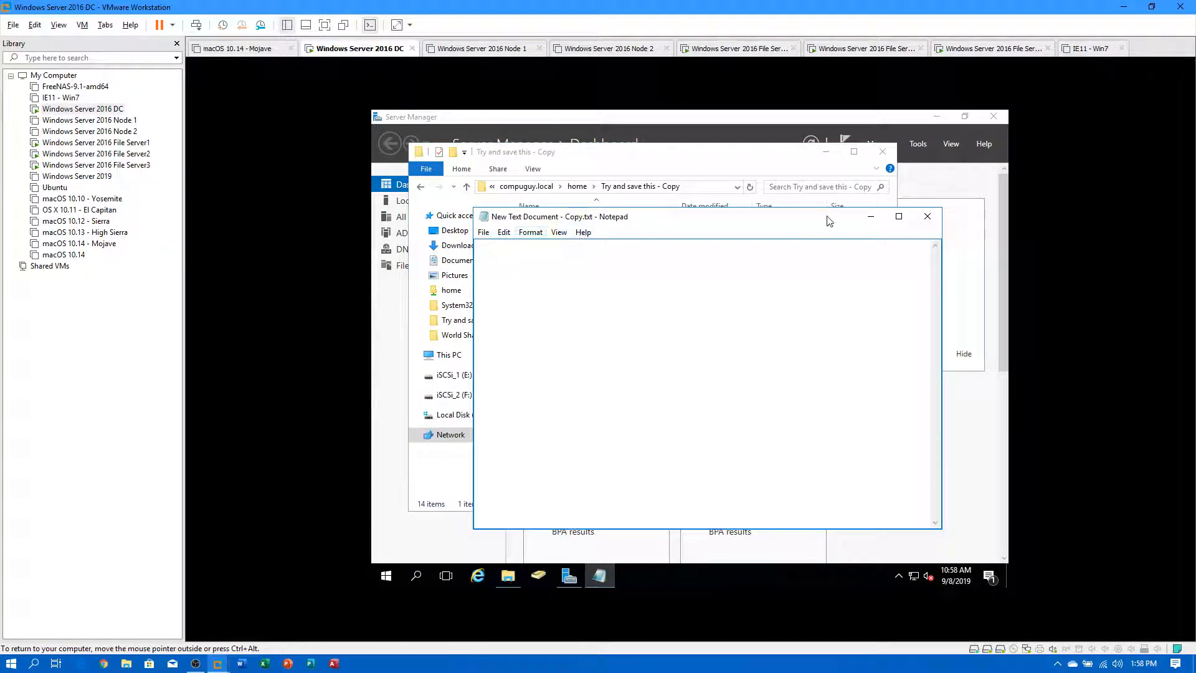
{"action": "left_click", "coordinate": [928, 216]}
{"action": "double_click", "coordinate": [561, 316]}
{"action": "left_click", "coordinate": [928, 216]}
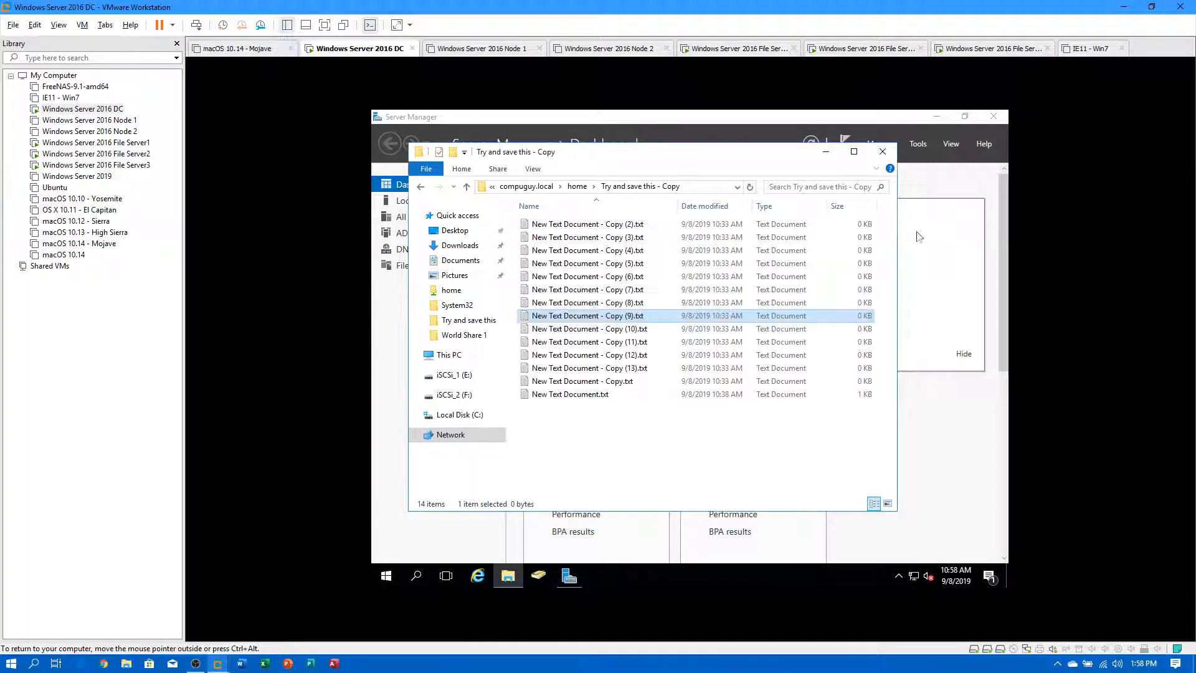
Boot File Server3 from the Library, then switch through File Server1 to File Server2.
{"action": "double_click", "coordinate": [111, 165]}
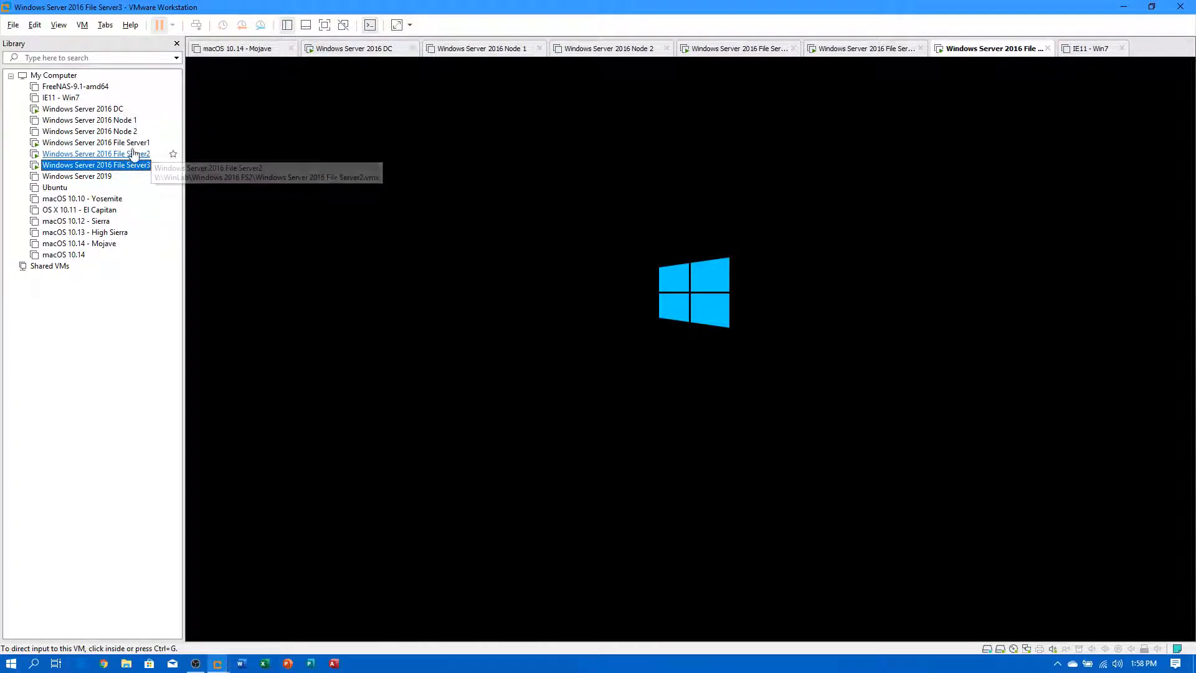
{"action": "left_click", "coordinate": [128, 143]}
{"action": "left_click", "coordinate": [128, 154]}
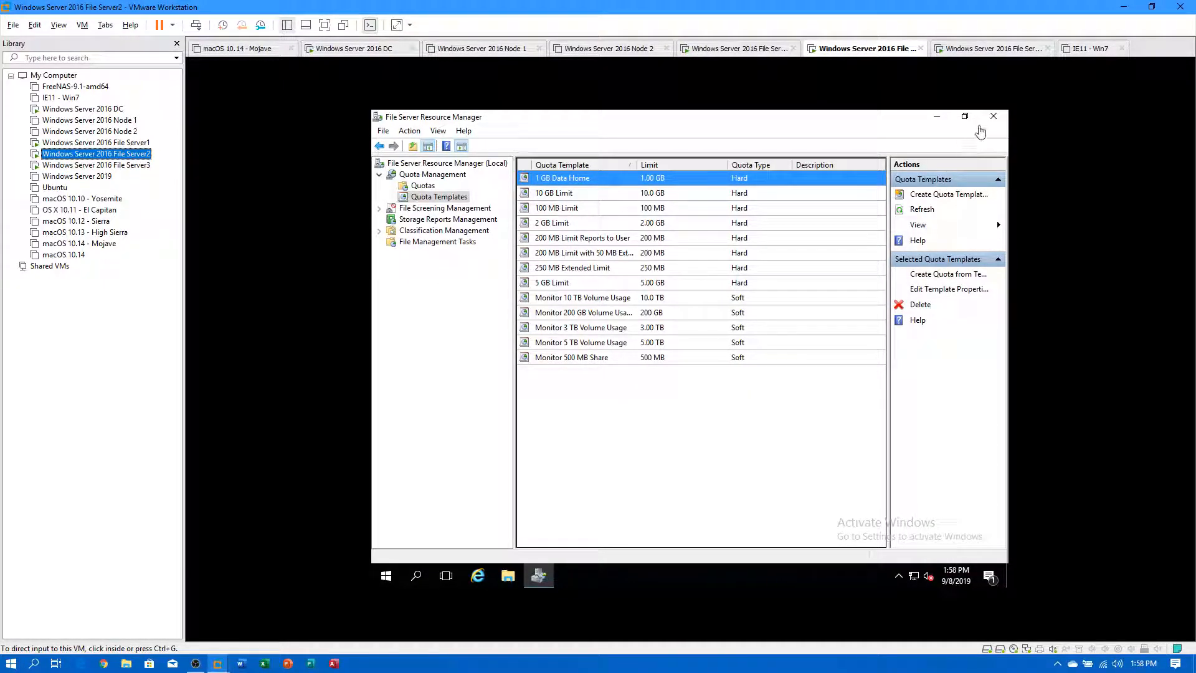
Close File Server Resource Manager on File Server2 and open File Explorer there.
{"action": "left_click", "coordinate": [993, 117]}
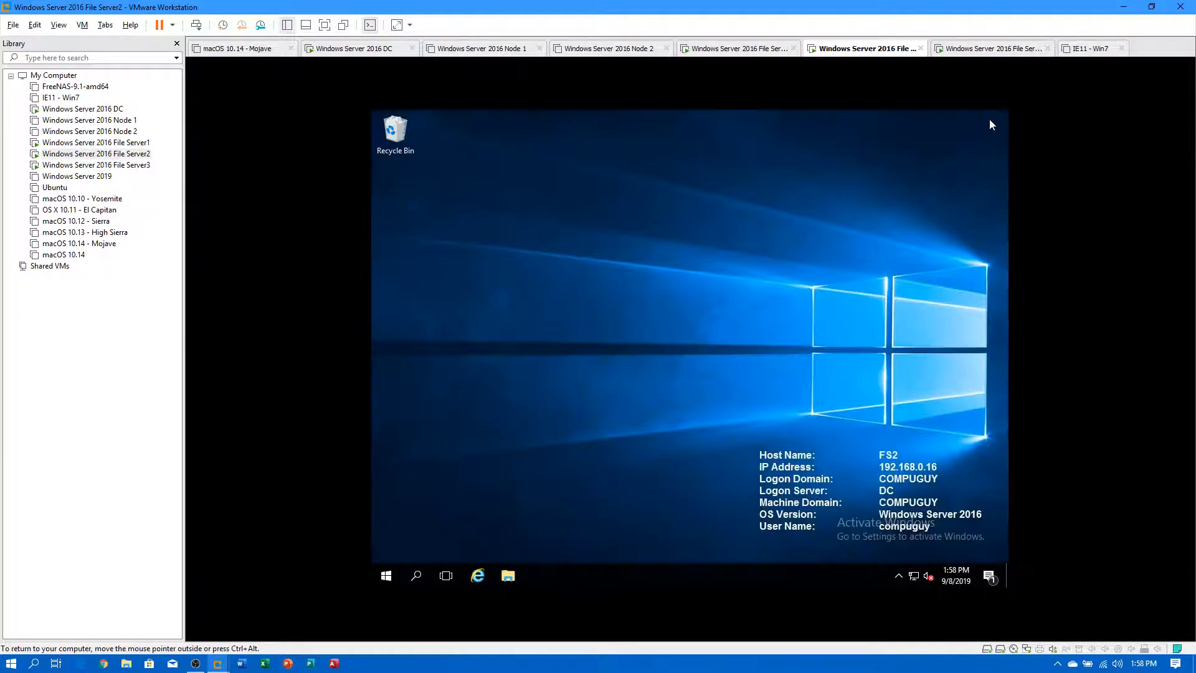
{"action": "left_click", "coordinate": [508, 577]}
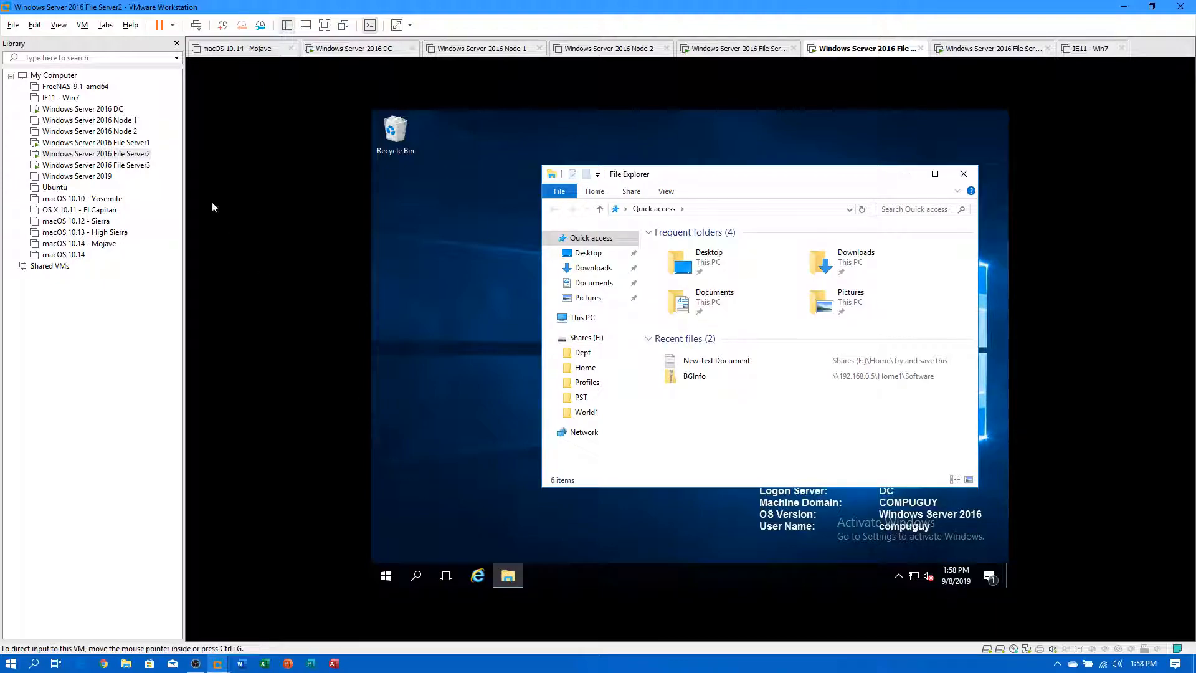
{"action": "left_click", "coordinate": [81, 109]}
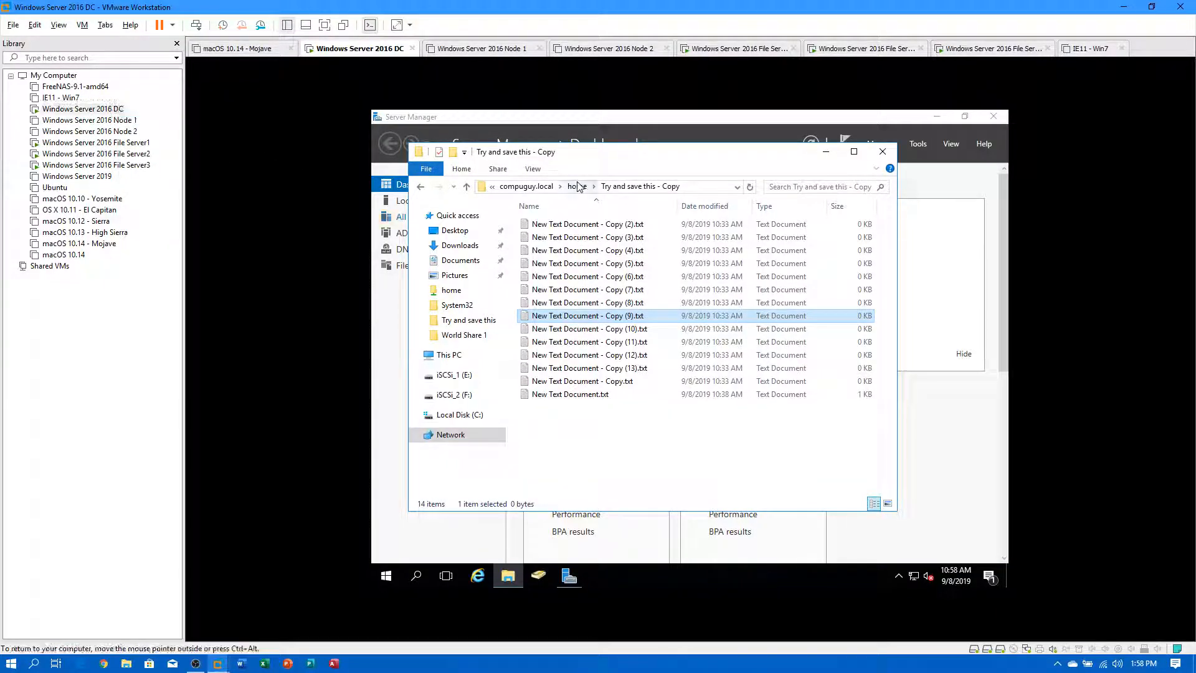
On the DC, browse to \\compuguy.local\profiles and open the Test1 - Copy (9) folder.
{"action": "left_click", "coordinate": [577, 187]}
{"action": "left_click", "coordinate": [673, 187]}
{"action": "left_click", "coordinate": [674, 187]}
{"action": "key", "text": "BackSpace"}
{"action": "key", "text": "BackSpace"}
{"action": "key", "text": "BackSpace"}
{"action": "key", "text": "BackSpace"}
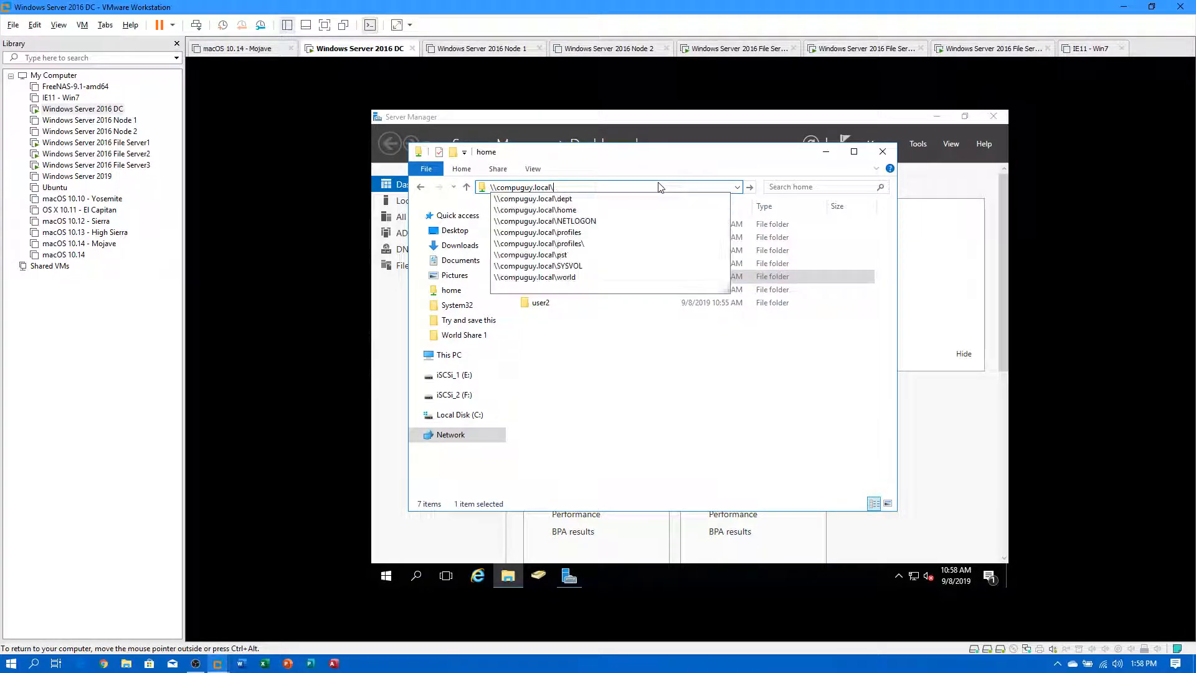
{"action": "type", "text": "pl"}
{"action": "key", "text": "BackSpace"}
{"action": "key", "text": "BackSpace"}
{"action": "key", "text": "BackSpace"}
{"action": "key", "text": "BackSpace"}
{"action": "key", "text": "BackSpace"}
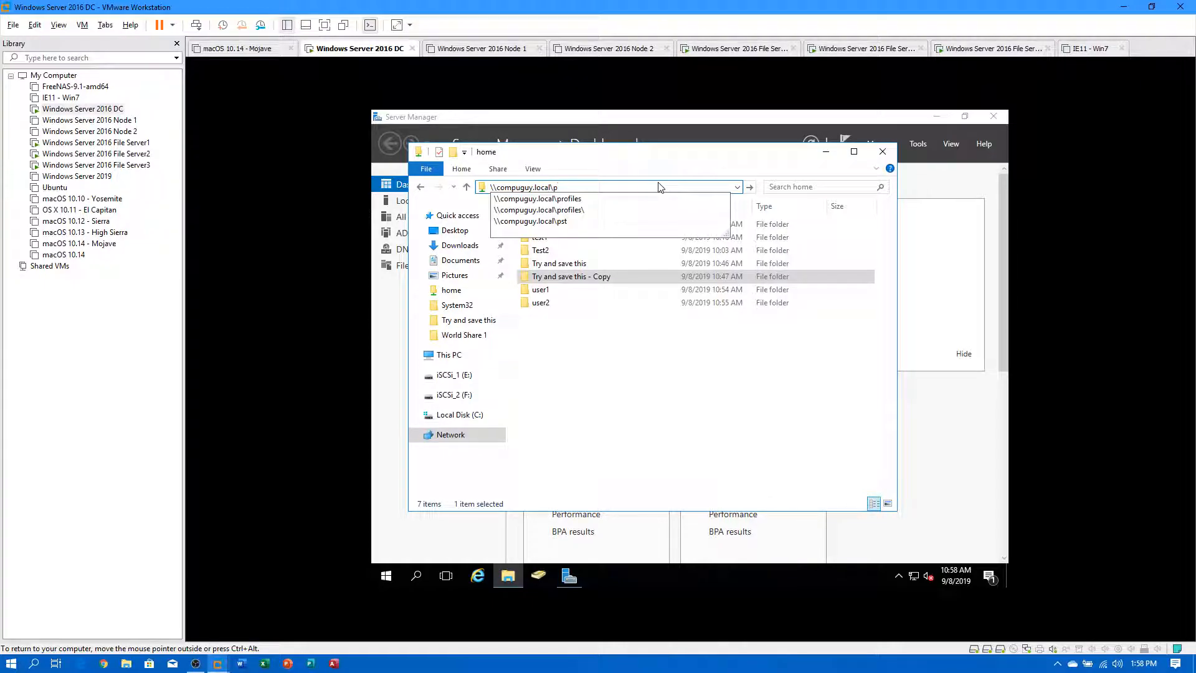
{"action": "key", "text": "Down"}
{"action": "key", "text": "Return"}
{"action": "left_click", "coordinate": [571, 343]}
{"action": "double_click", "coordinate": [570, 342]}
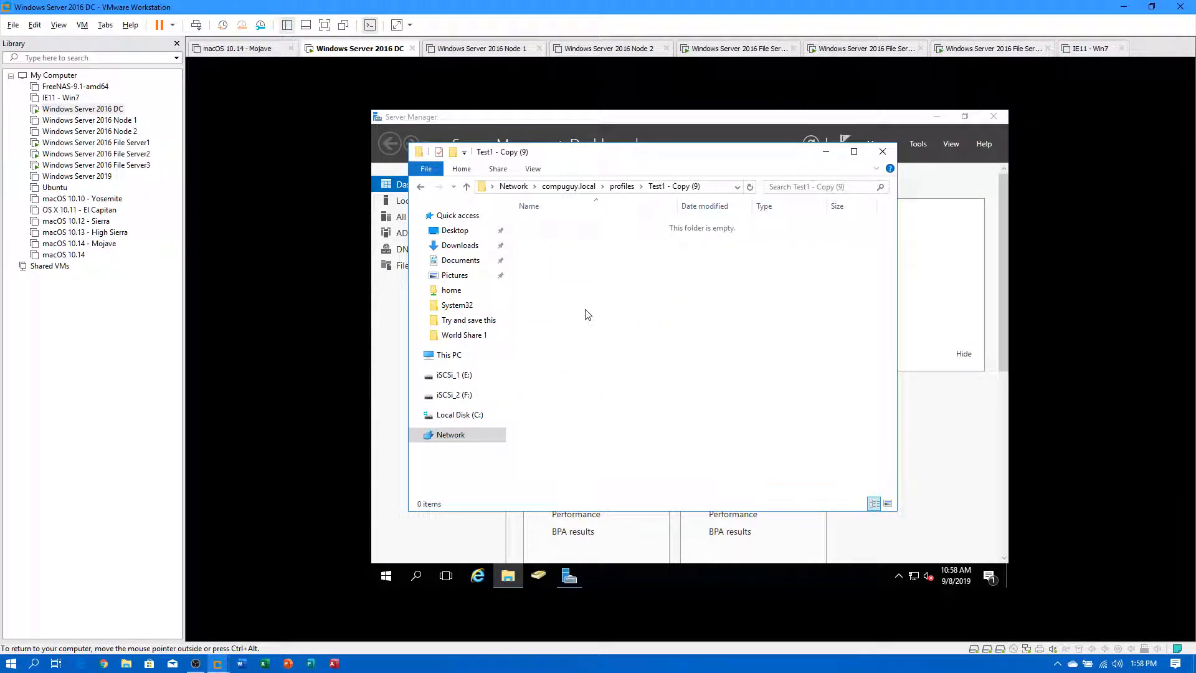
Cycle through the file server consoles, then close Explorer and Server Manager on the DC.
{"action": "left_click", "coordinate": [93, 142]}
{"action": "left_click", "coordinate": [93, 165]}
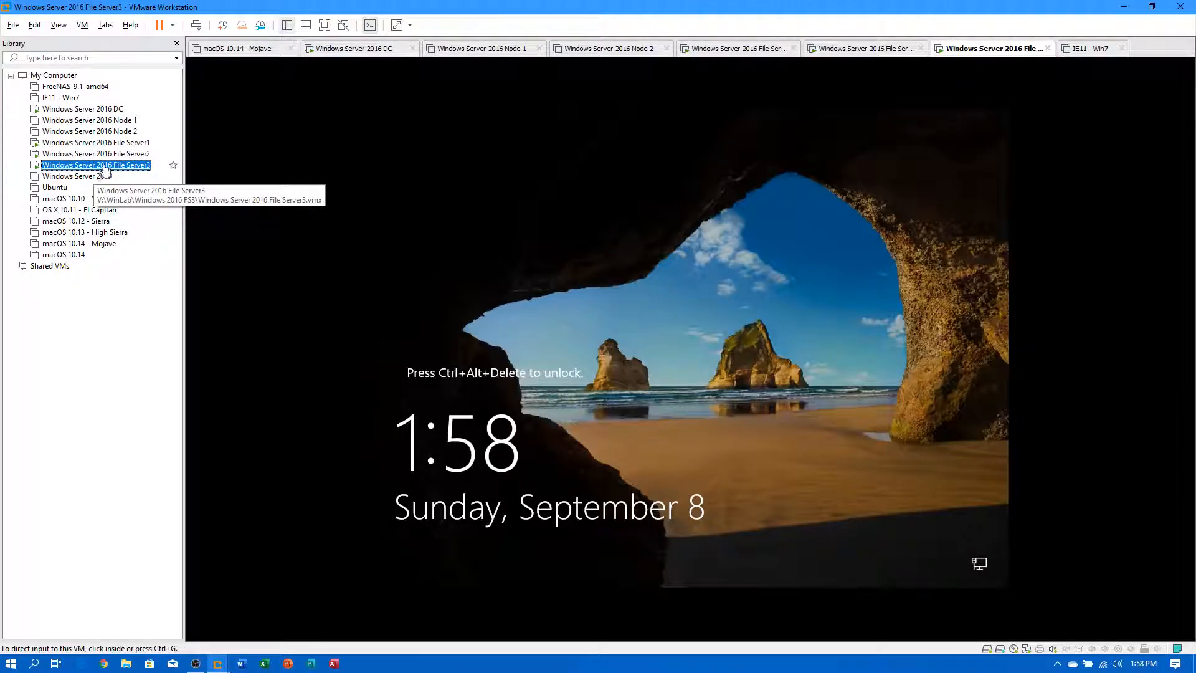
{"action": "left_click", "coordinate": [103, 176]}
{"action": "left_click", "coordinate": [104, 155]}
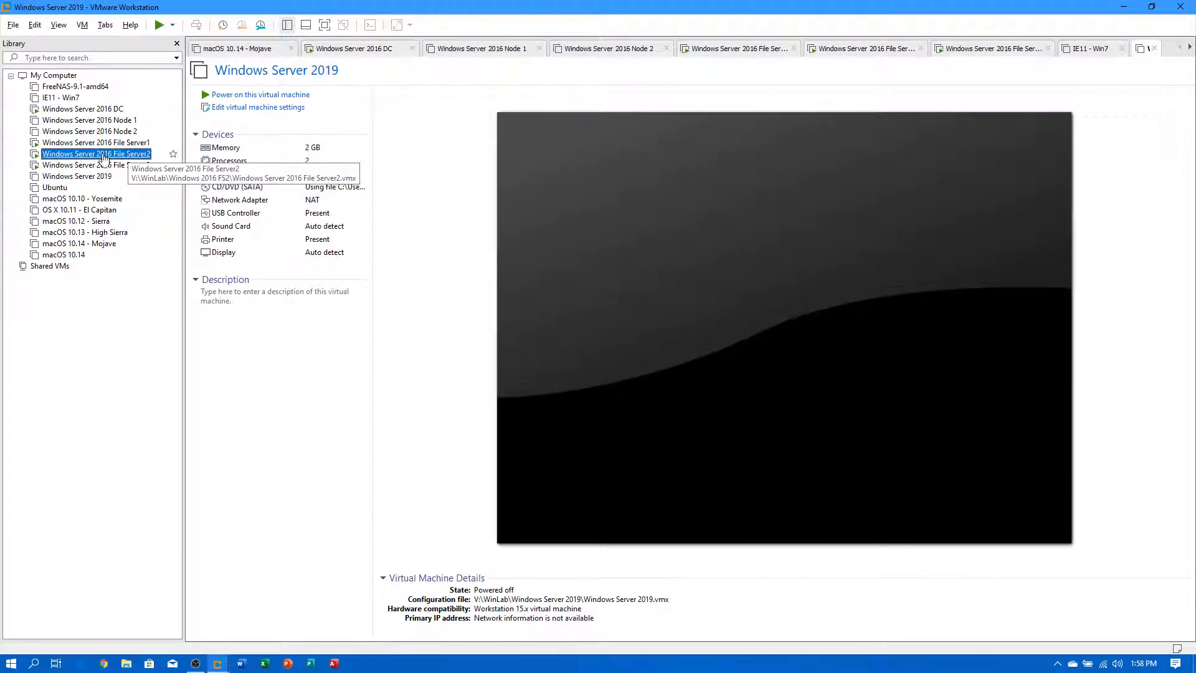
{"action": "left_click", "coordinate": [100, 166]}
{"action": "left_click", "coordinate": [103, 155]}
{"action": "left_click", "coordinate": [101, 143]}
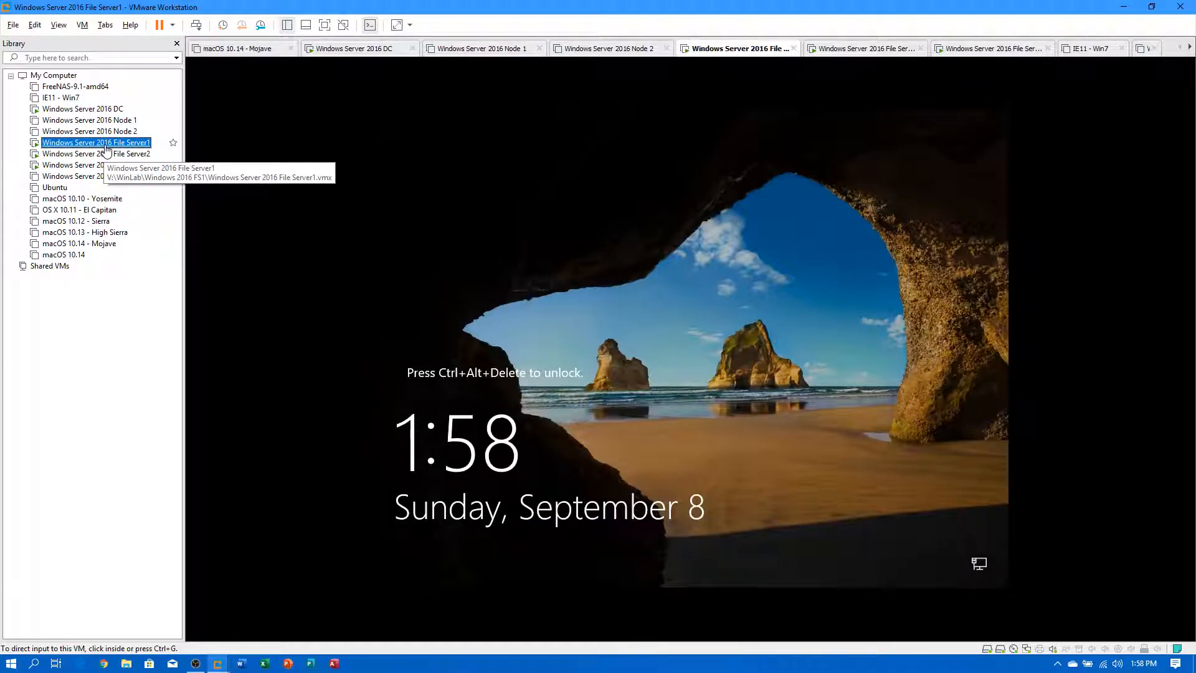
{"action": "left_click", "coordinate": [99, 109]}
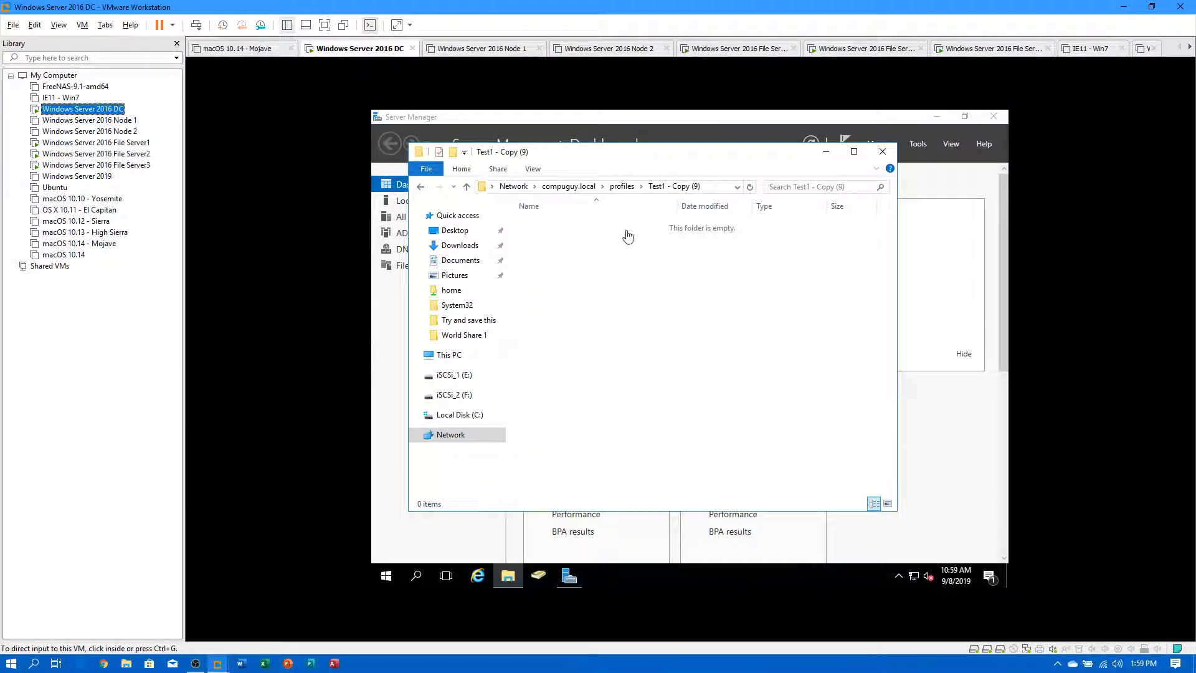
{"action": "left_click", "coordinate": [883, 151]}
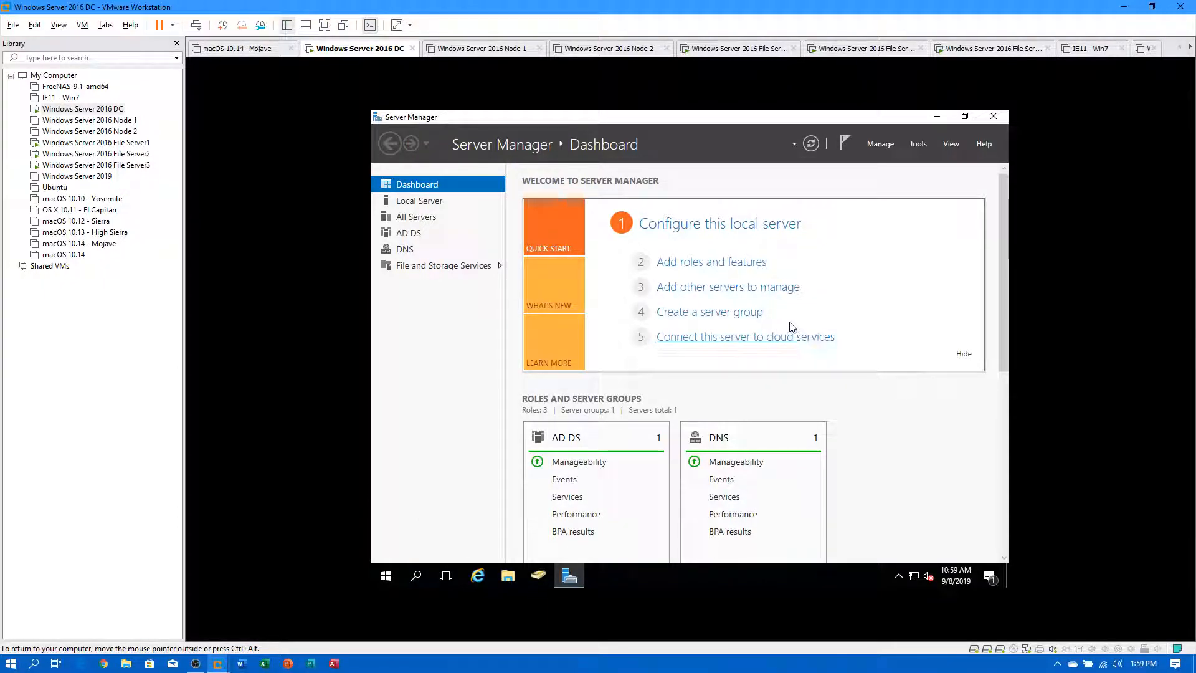
{"action": "left_click", "coordinate": [994, 116]}
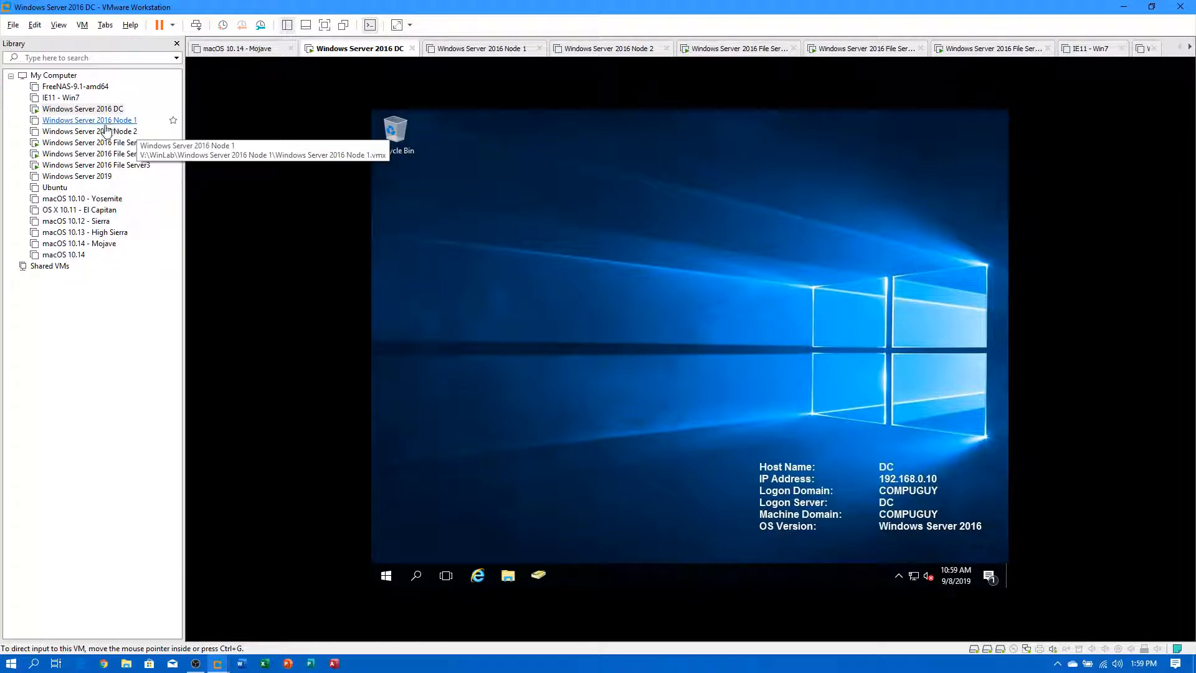
Check File Server1–3 consoles and File Server1's options menu, then return to the DC.
{"action": "left_click", "coordinate": [81, 143]}
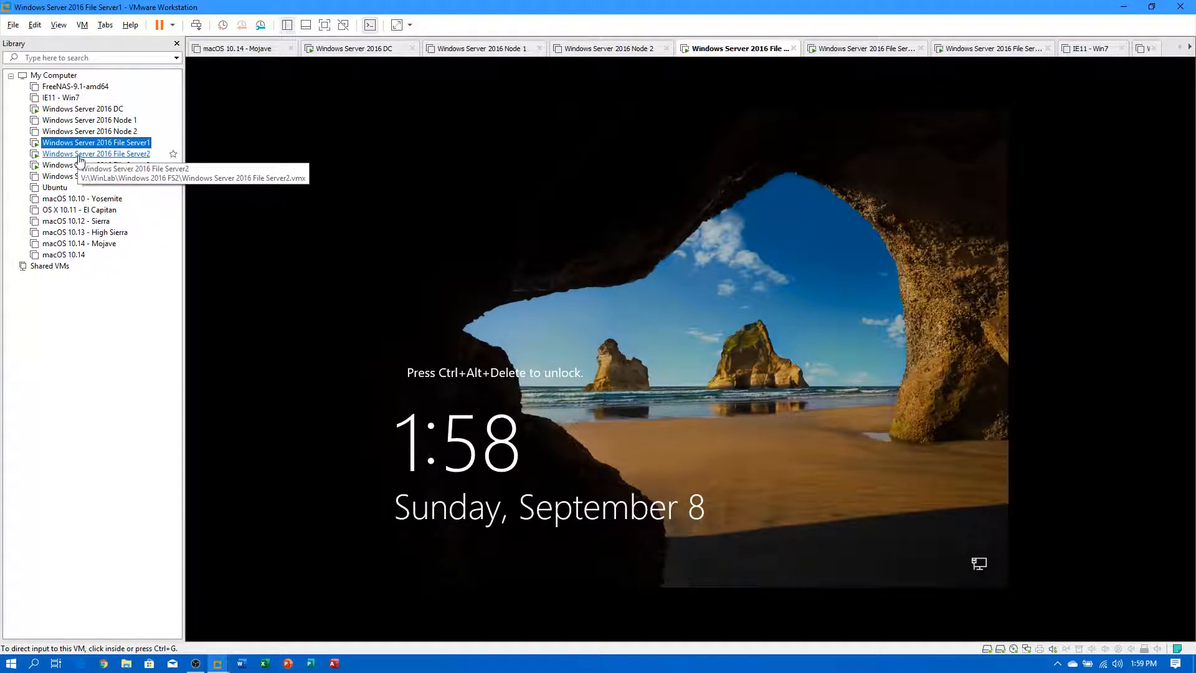
{"action": "left_click", "coordinate": [80, 155]}
{"action": "left_click", "coordinate": [89, 166]}
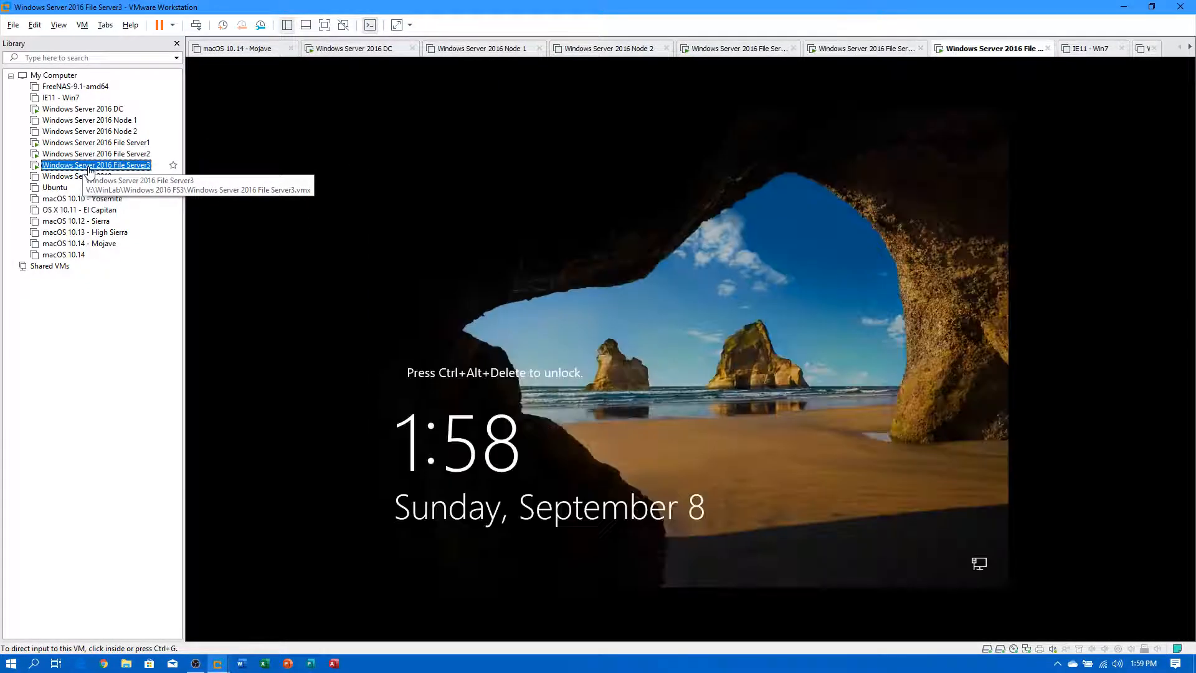
{"action": "left_click", "coordinate": [81, 143]}
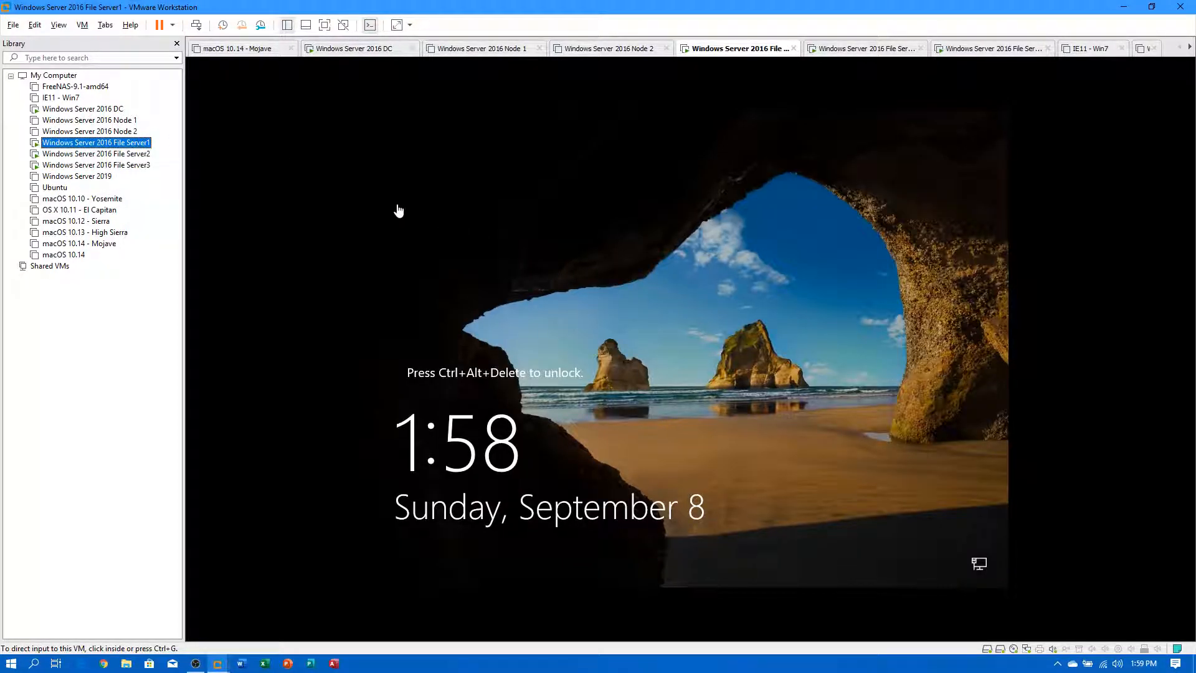
{"action": "right_click", "coordinate": [129, 143]}
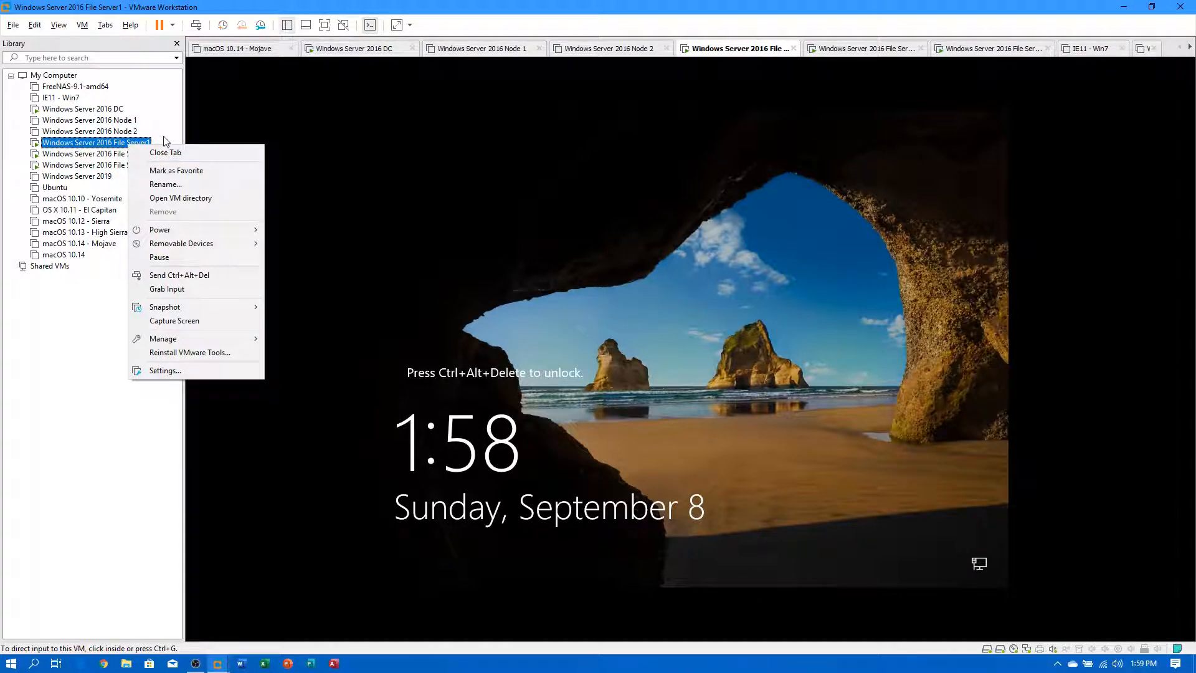
{"action": "left_click", "coordinate": [573, 205]}
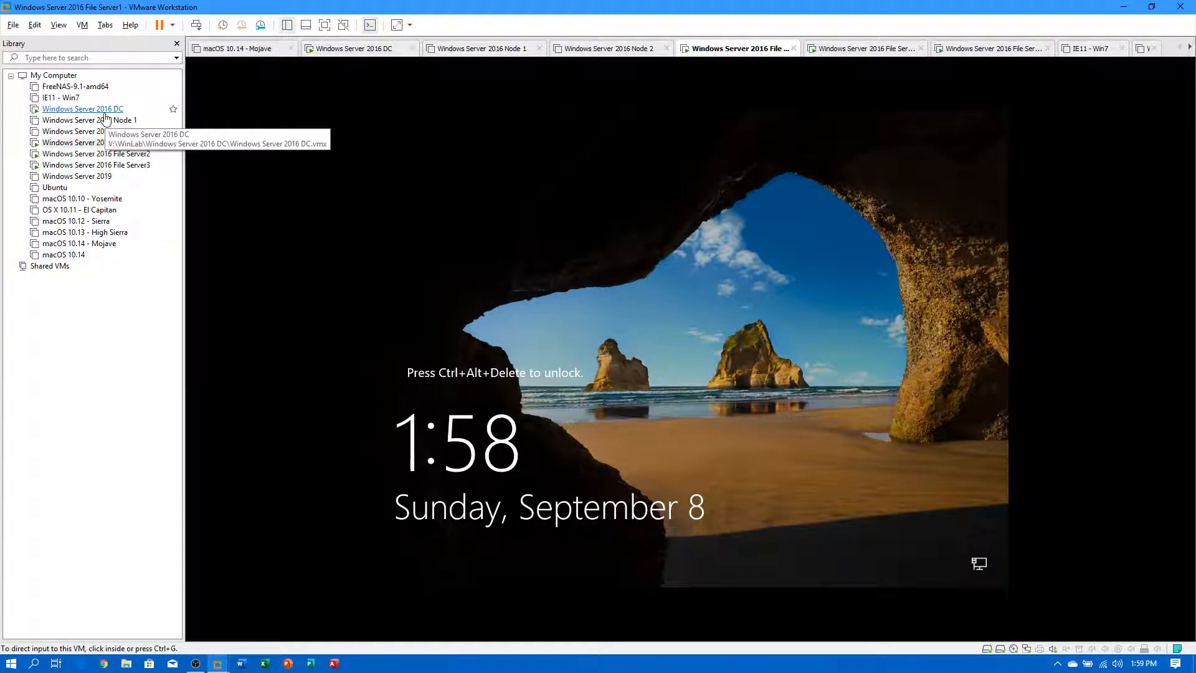
{"action": "left_click", "coordinate": [83, 109]}
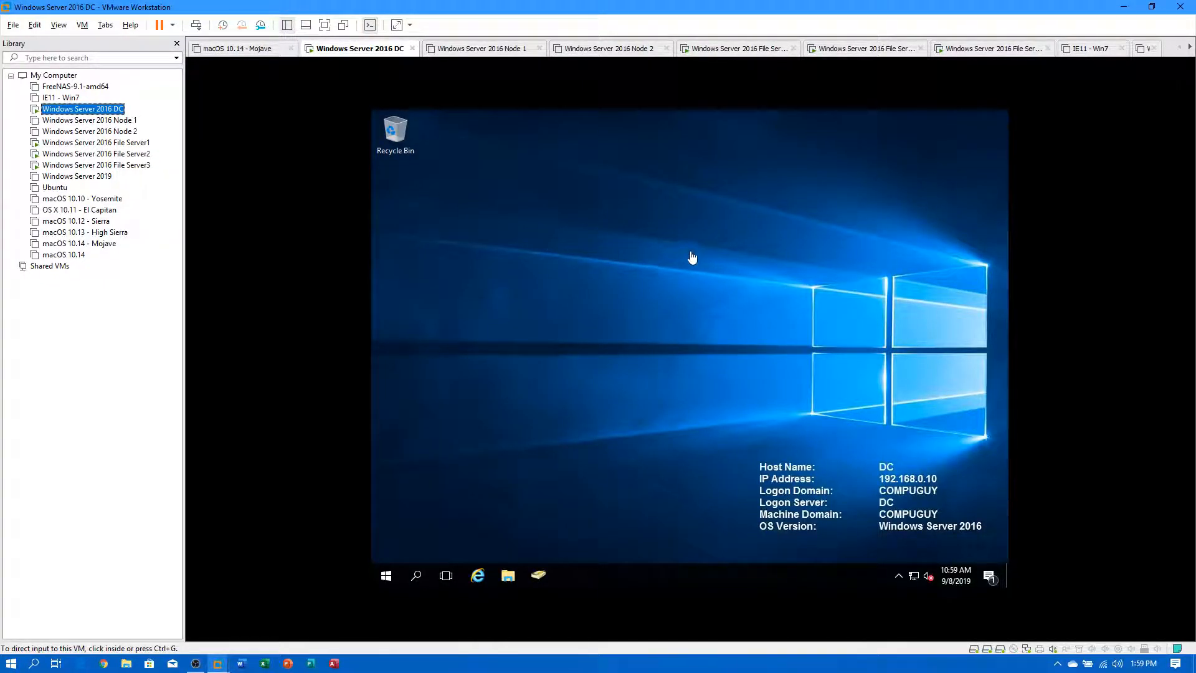
Switch among the three file server consoles, finishing on File Server2.
{"action": "left_click", "coordinate": [127, 143]}
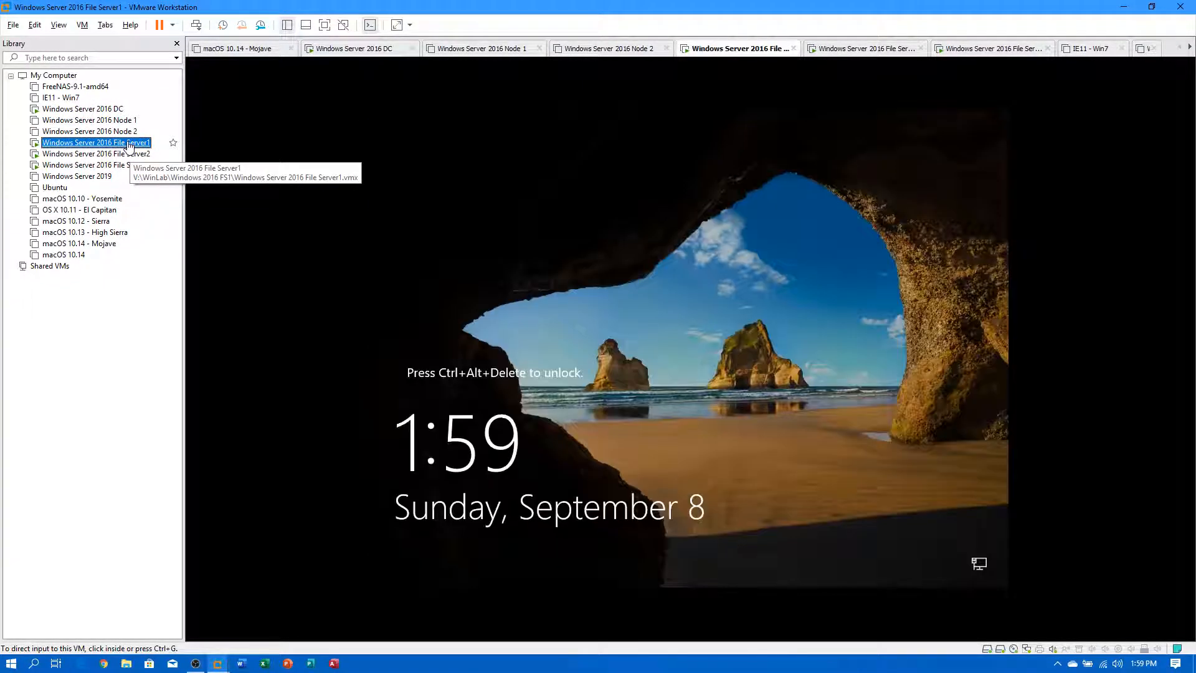
{"action": "left_click", "coordinate": [124, 154]}
{"action": "left_click", "coordinate": [125, 166]}
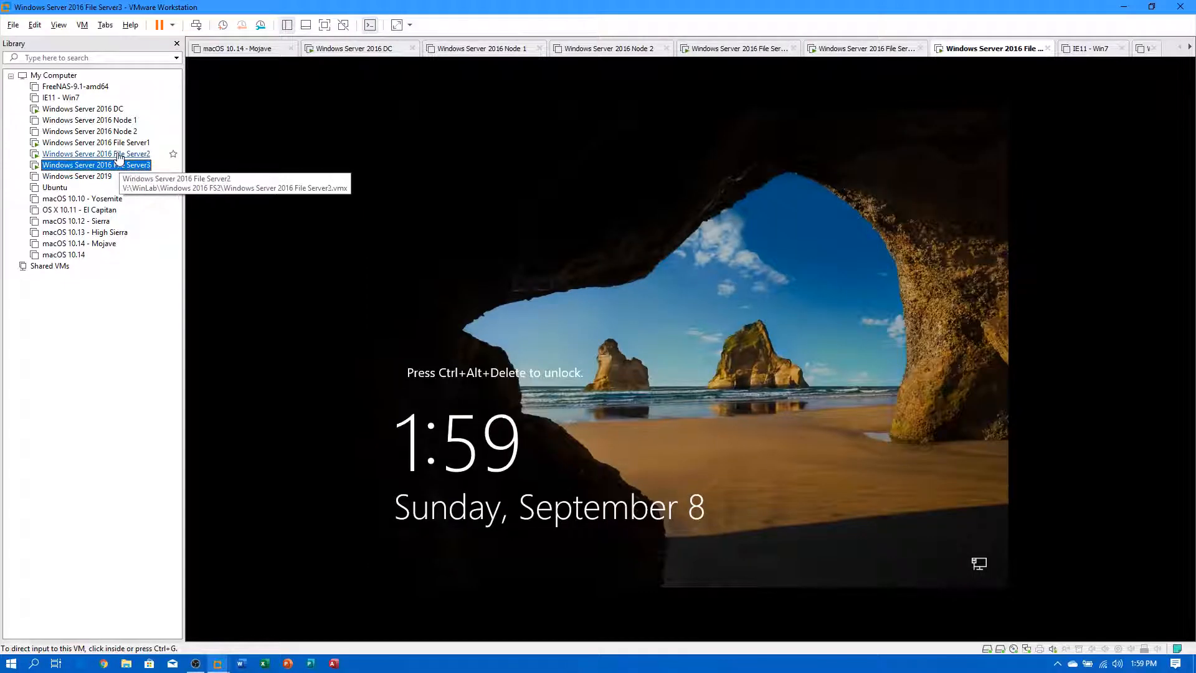
{"action": "left_click", "coordinate": [118, 154]}
{"action": "left_click", "coordinate": [113, 143]}
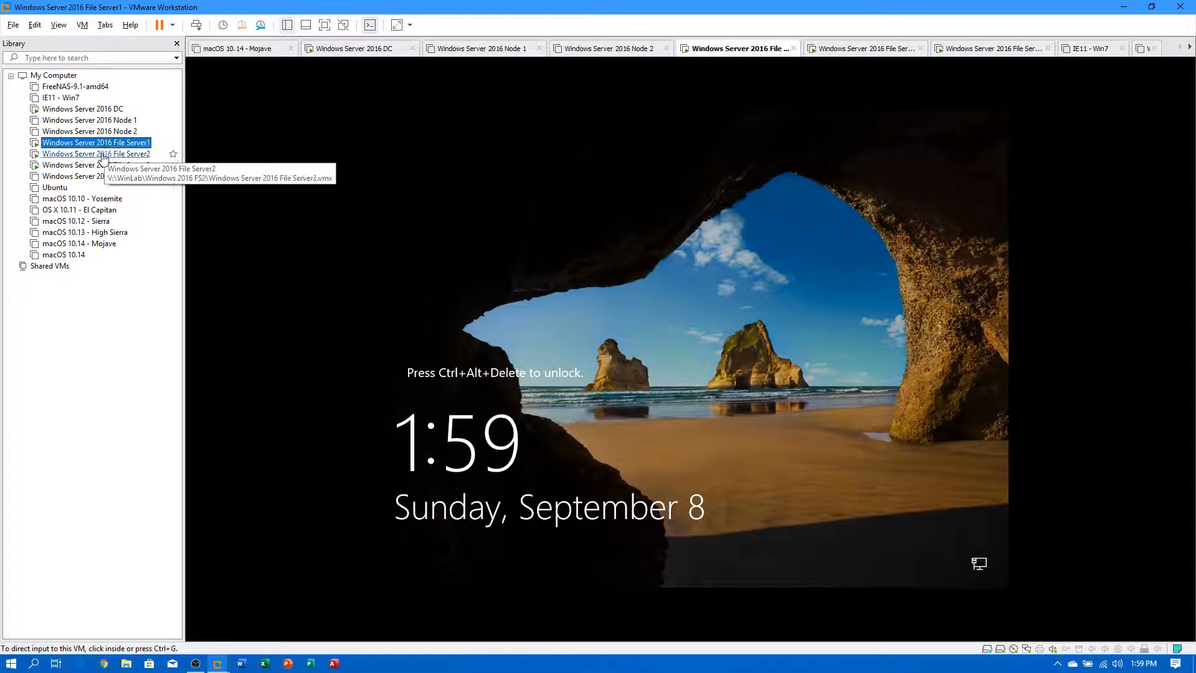
{"action": "left_click", "coordinate": [118, 154]}
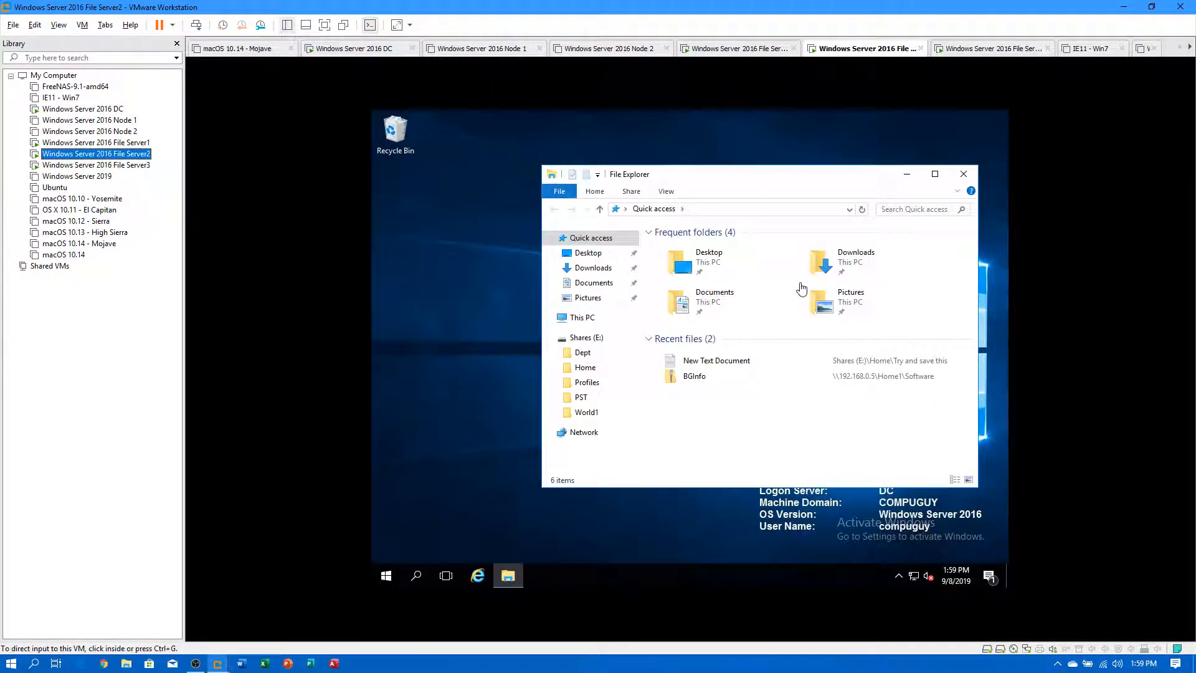